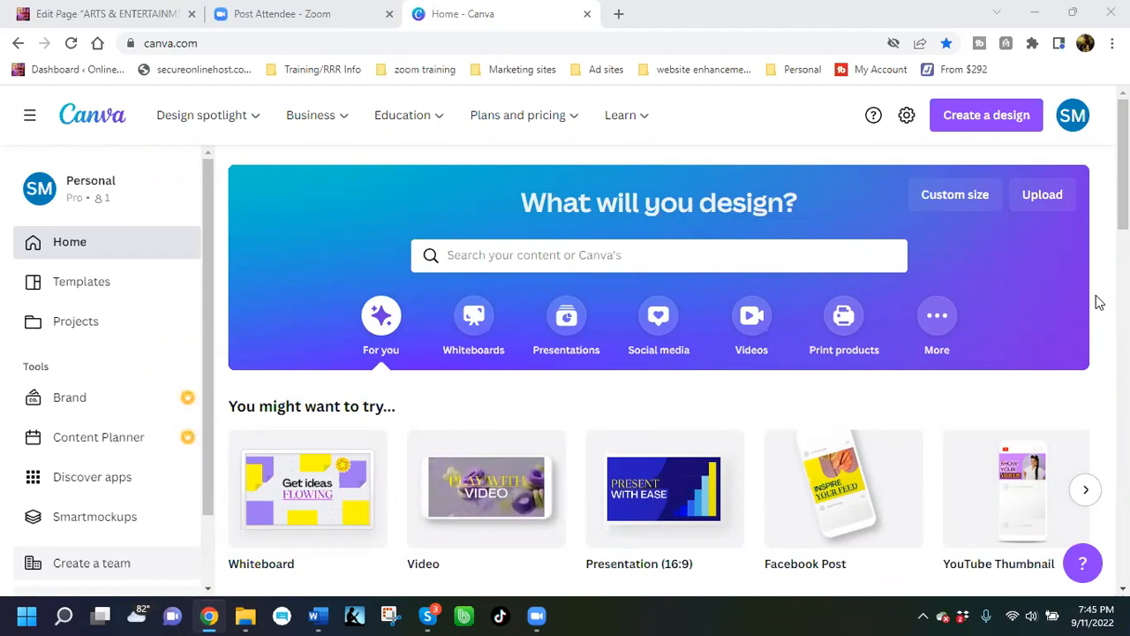
Step: Search the design types for "youtube" and create a new YouTube Thumbnail design
click(991, 120)
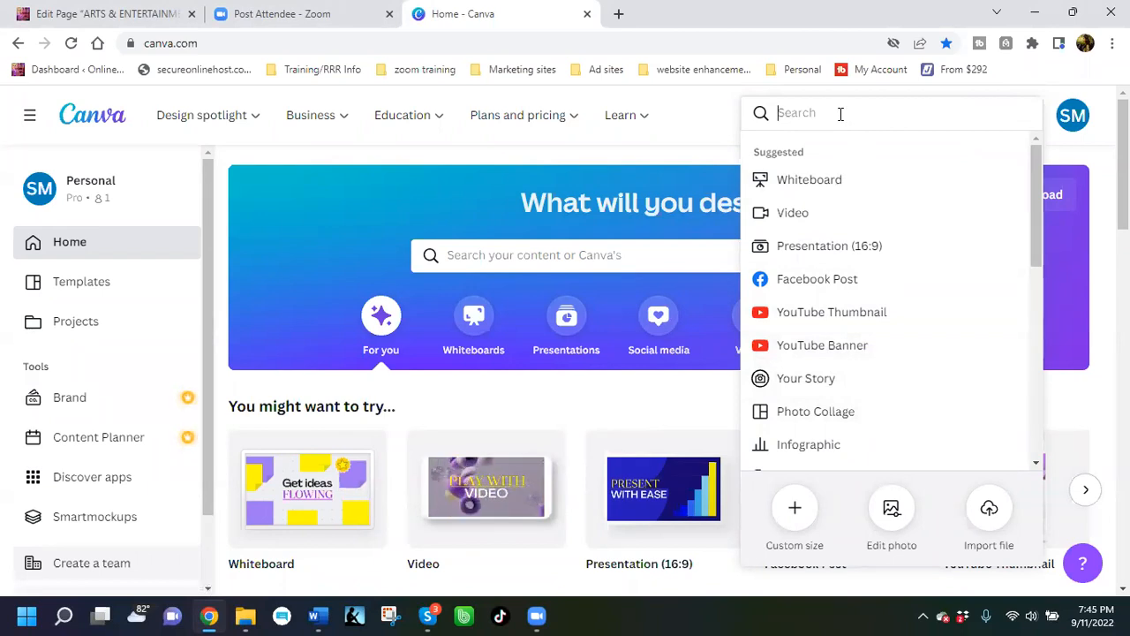
text(youtube)
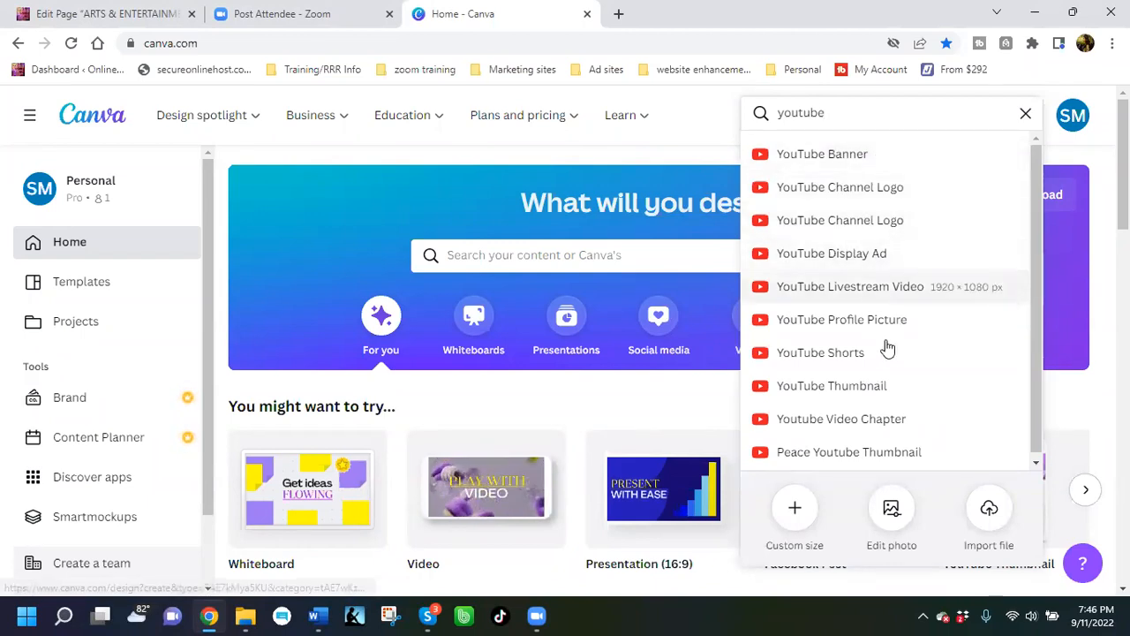
click(873, 390)
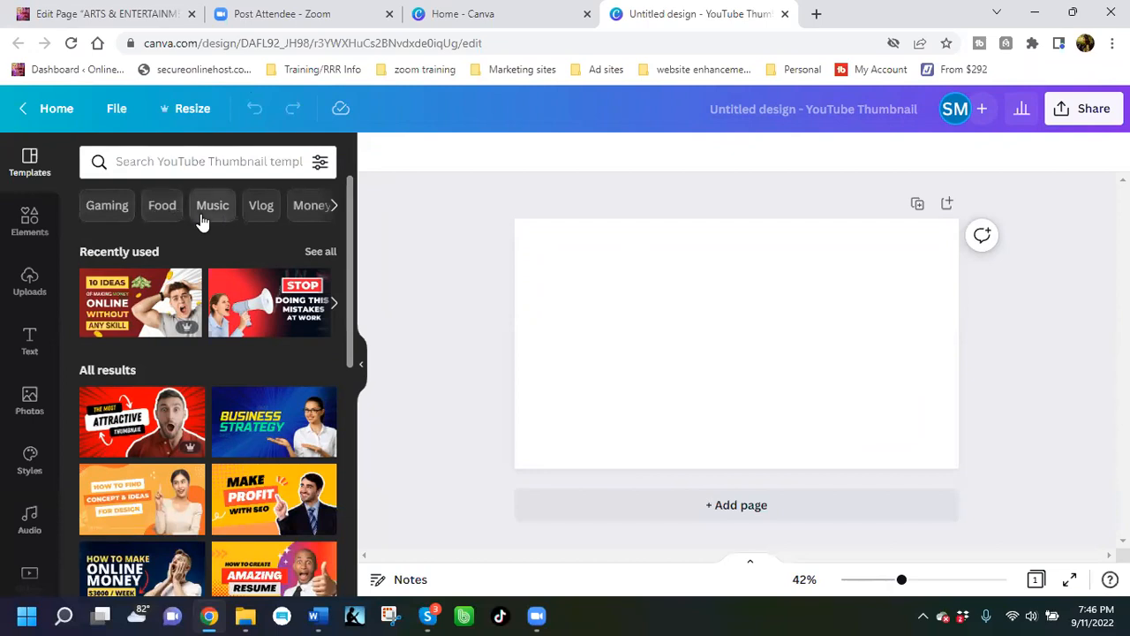
Step: Search the YouTube thumbnail templates for "makeup" and look through the designs found
click(333, 209)
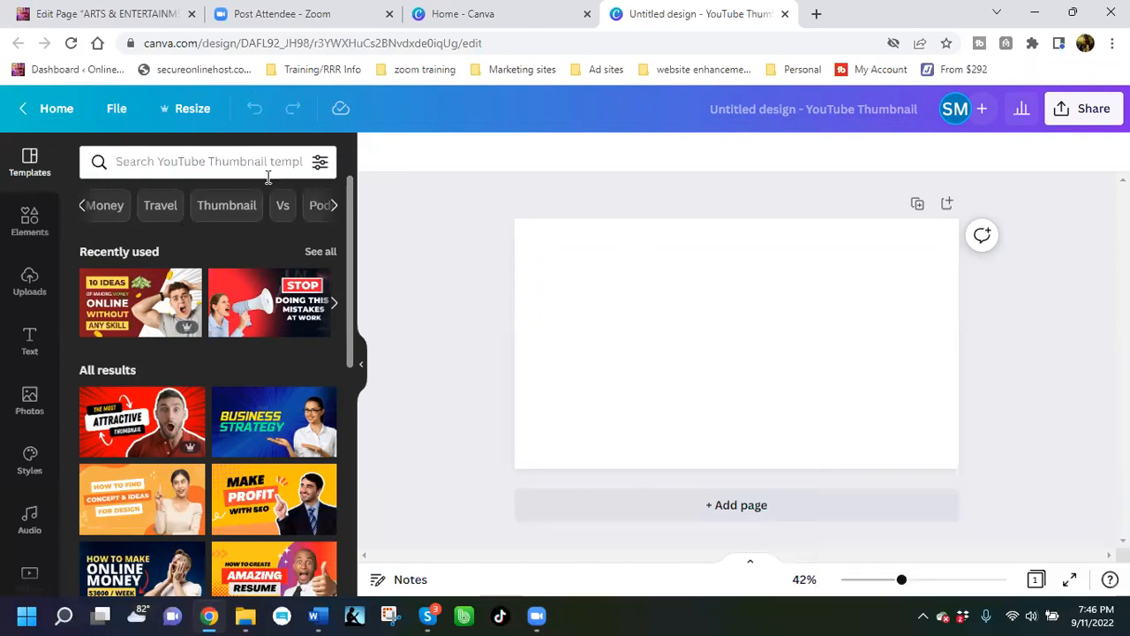
click(200, 159)
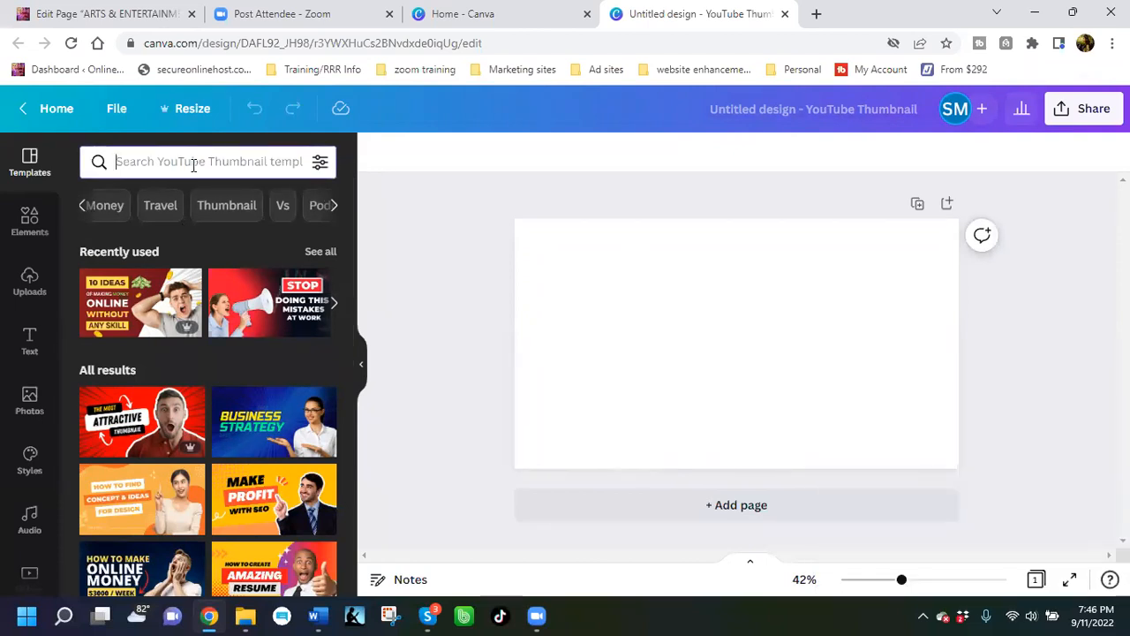
text(makeup)
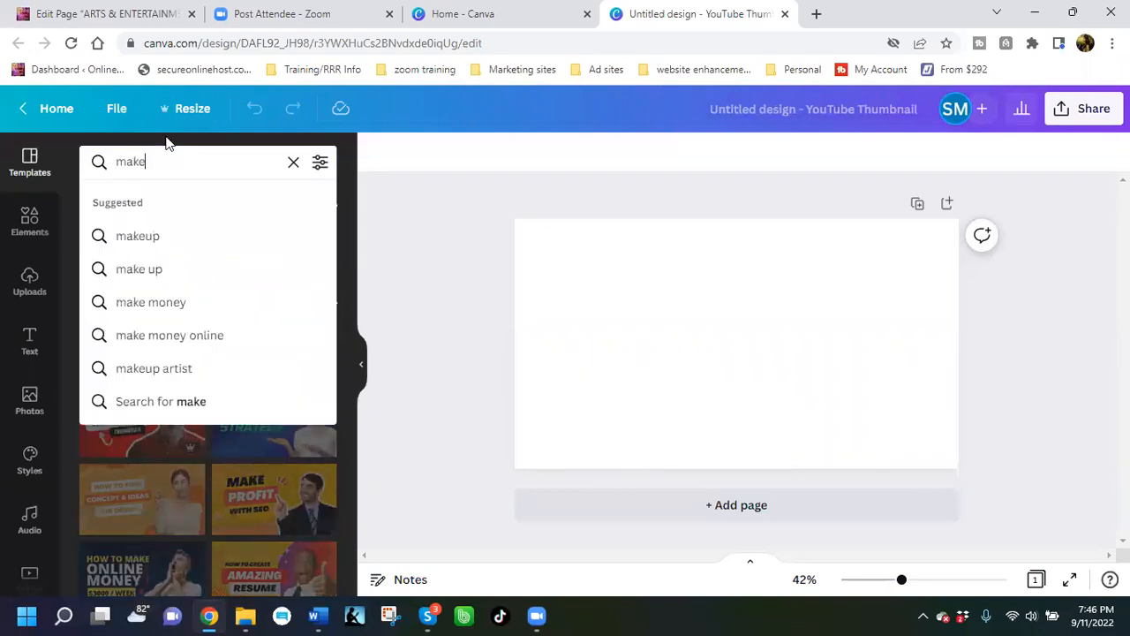
key(Return)
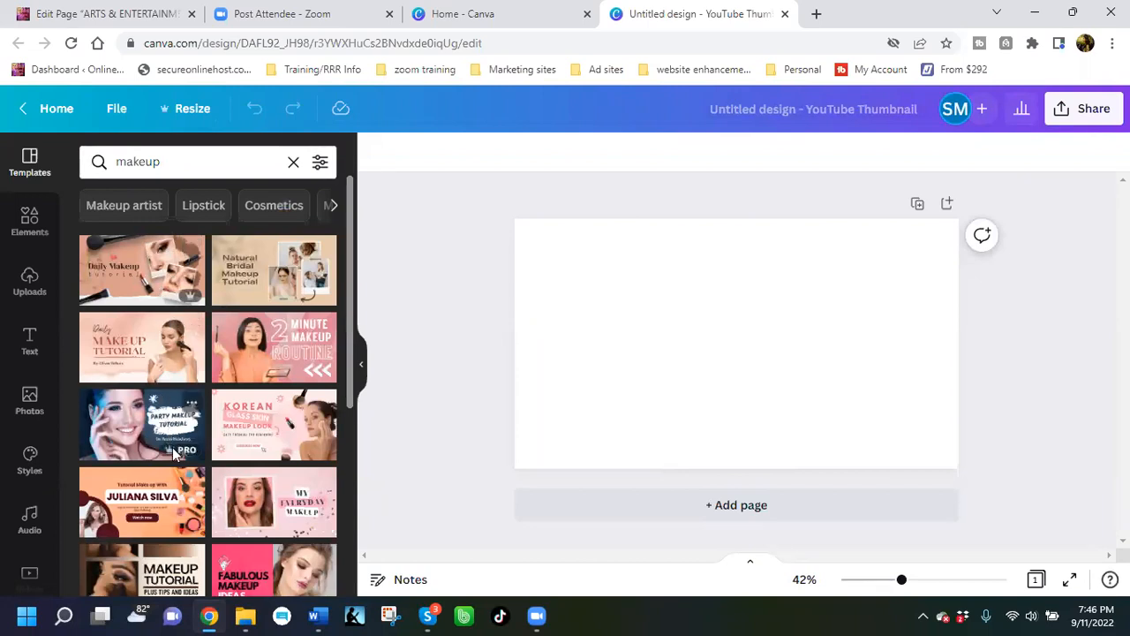
scroll(172, 447, down, 3)
scroll(174, 455, down, 3)
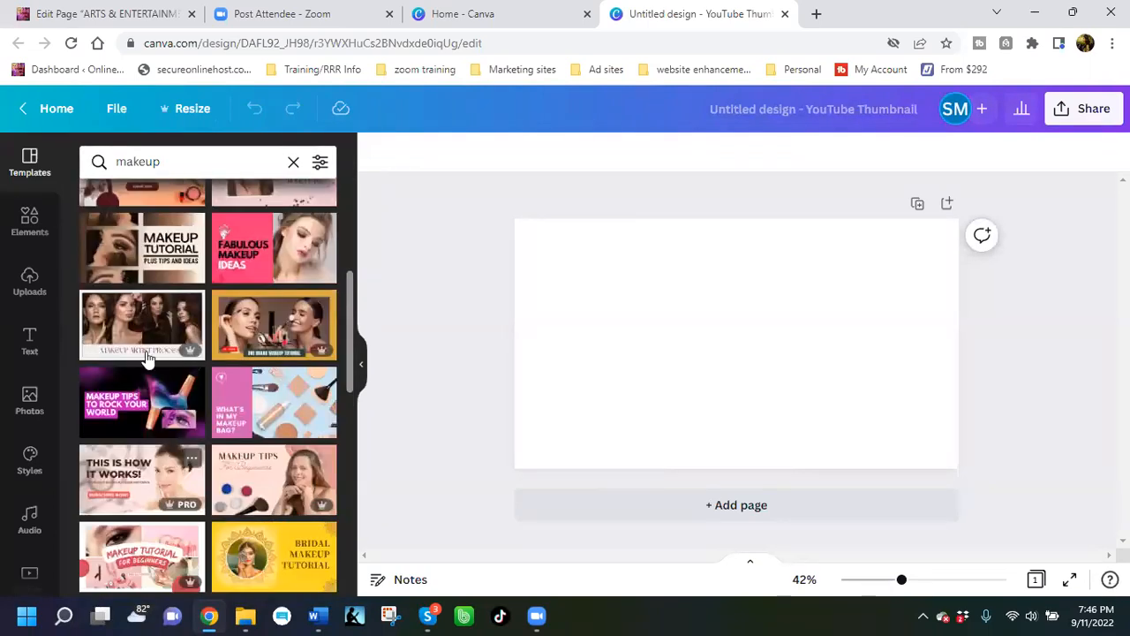
scroll(151, 361, up, 8)
Step: Search the templates for "halloween makeup" and apply the orange "Halloween Makeup Tutorial" design with the witch to the page
click(152, 161)
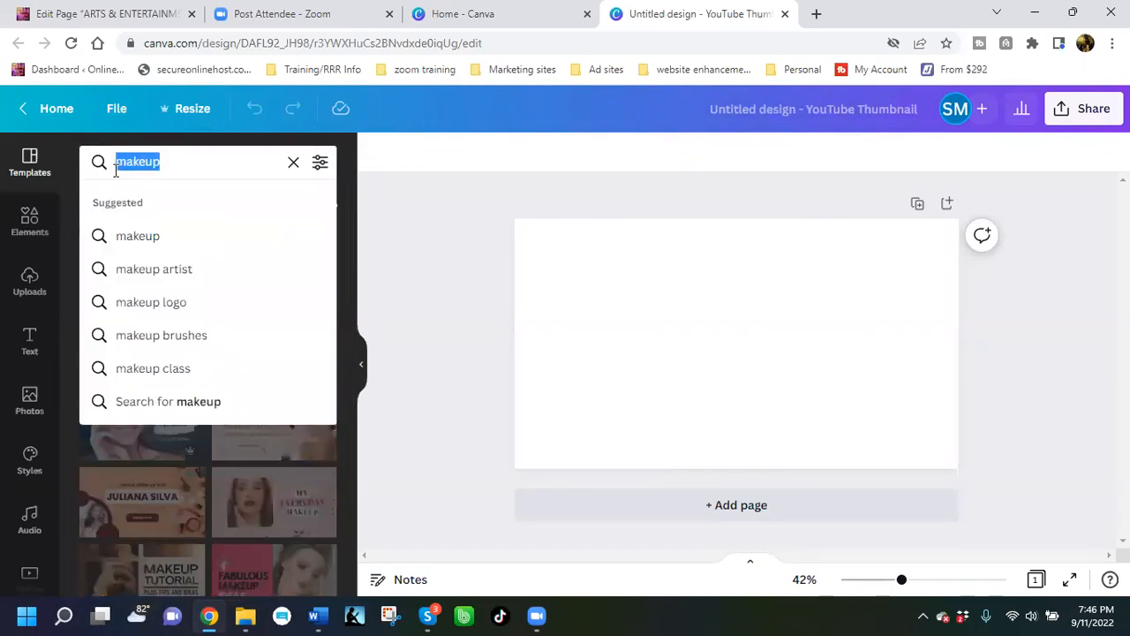
text(halloween)
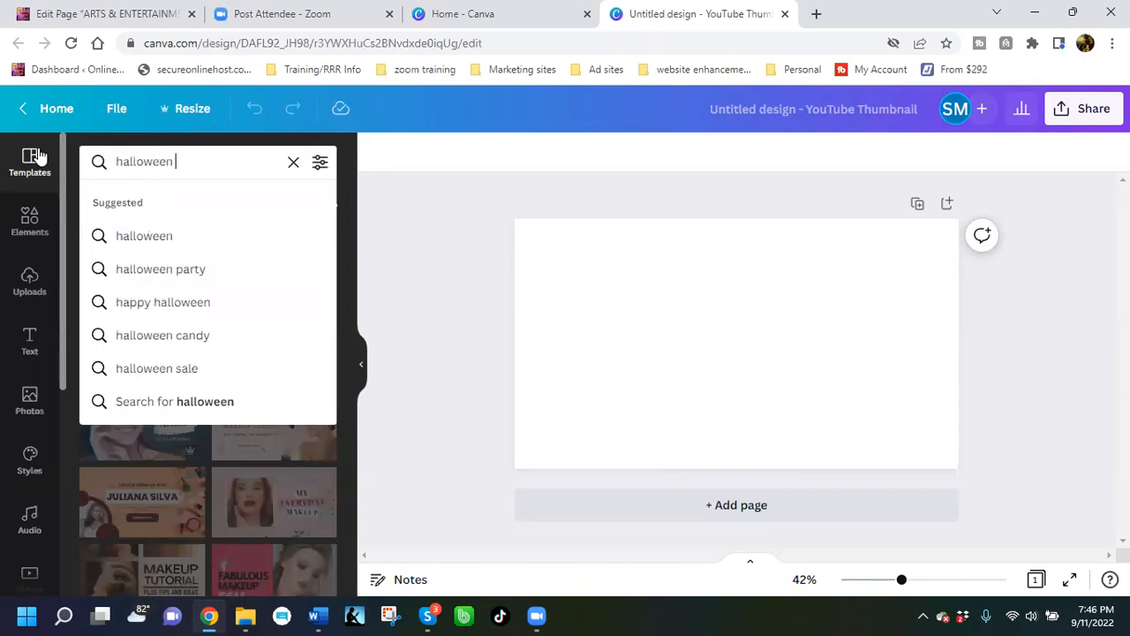
text( makeup)
key(Return)
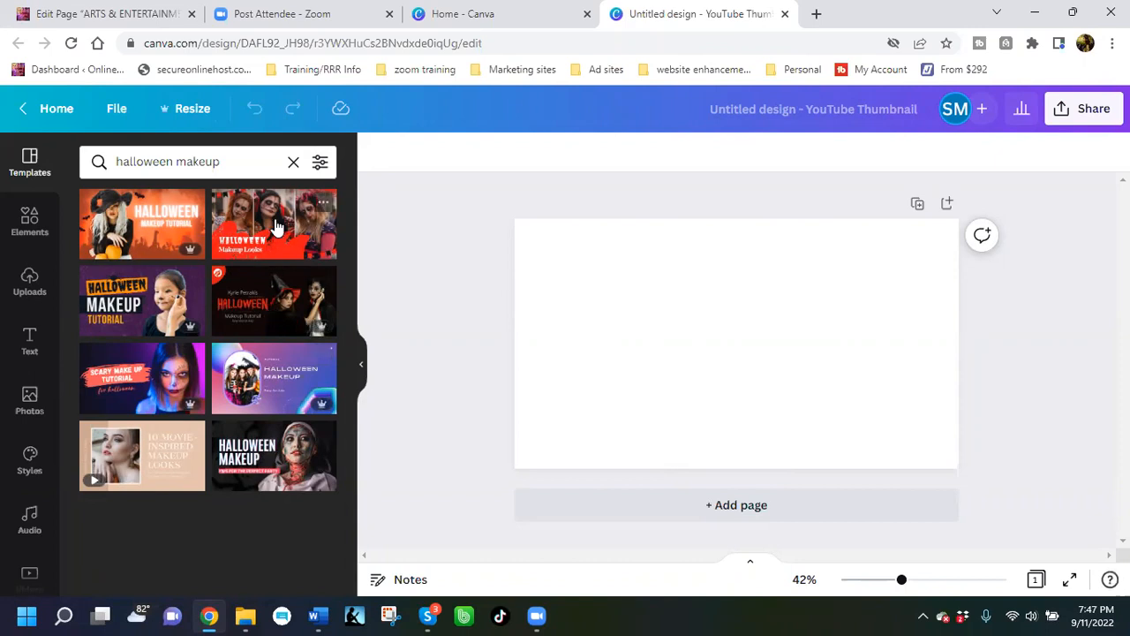
click(147, 226)
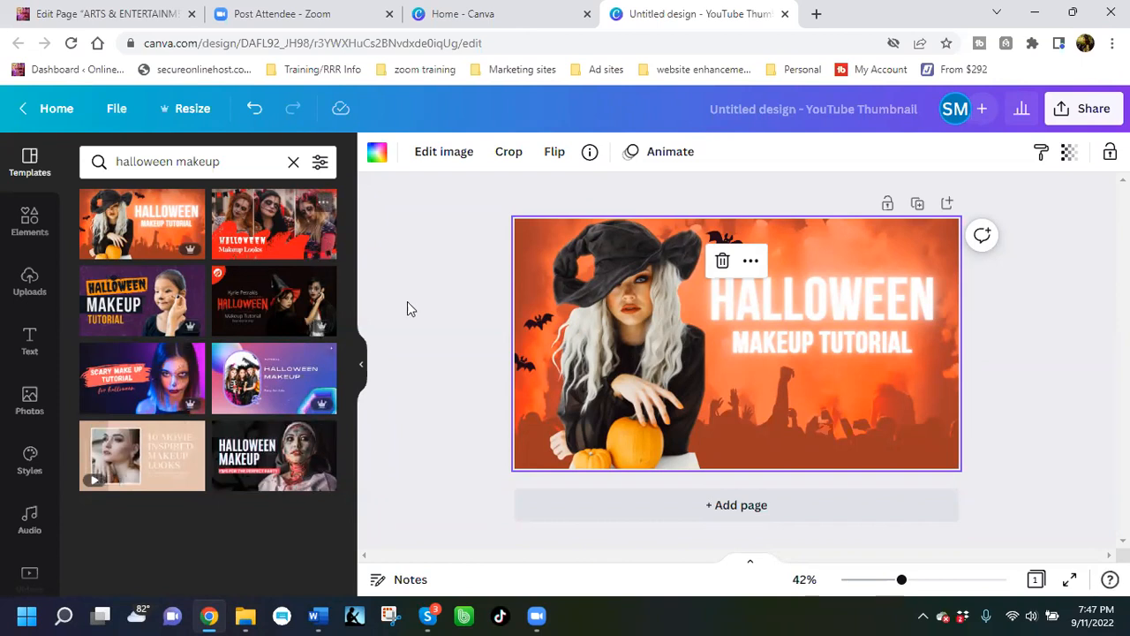
Step: Delete the "MAKEUP TUTORIAL" text and move the "HALLOWEEN" title slightly up
click(793, 348)
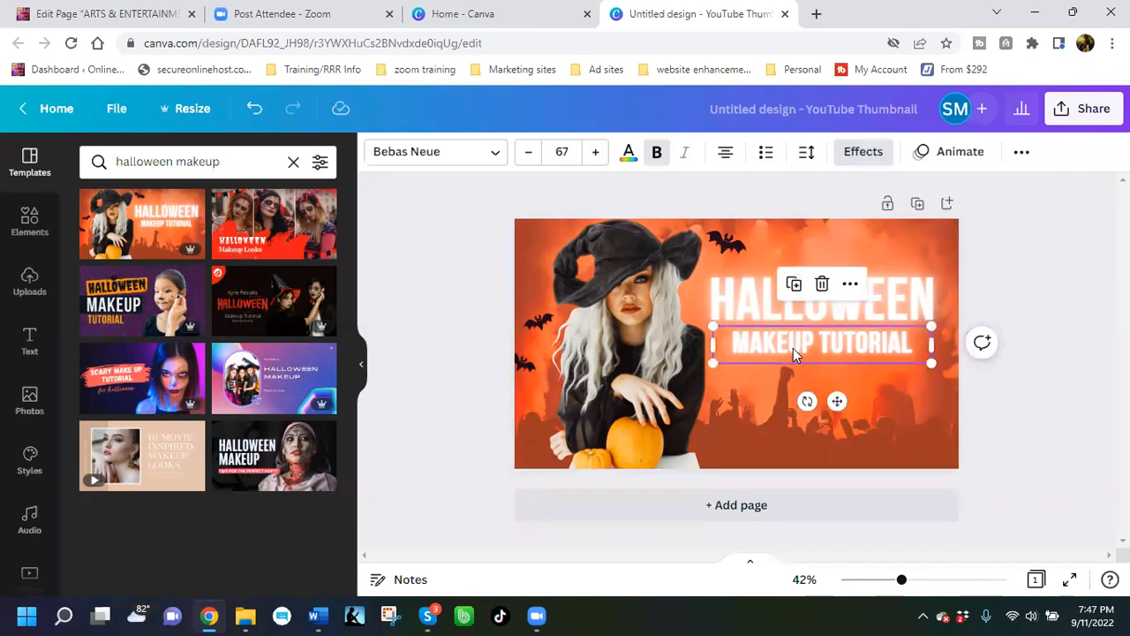
click(824, 284)
mouse_move(827, 298)
mouse_down()
mouse_move(828, 259)
mouse_move(828, 283)
mouse_up()
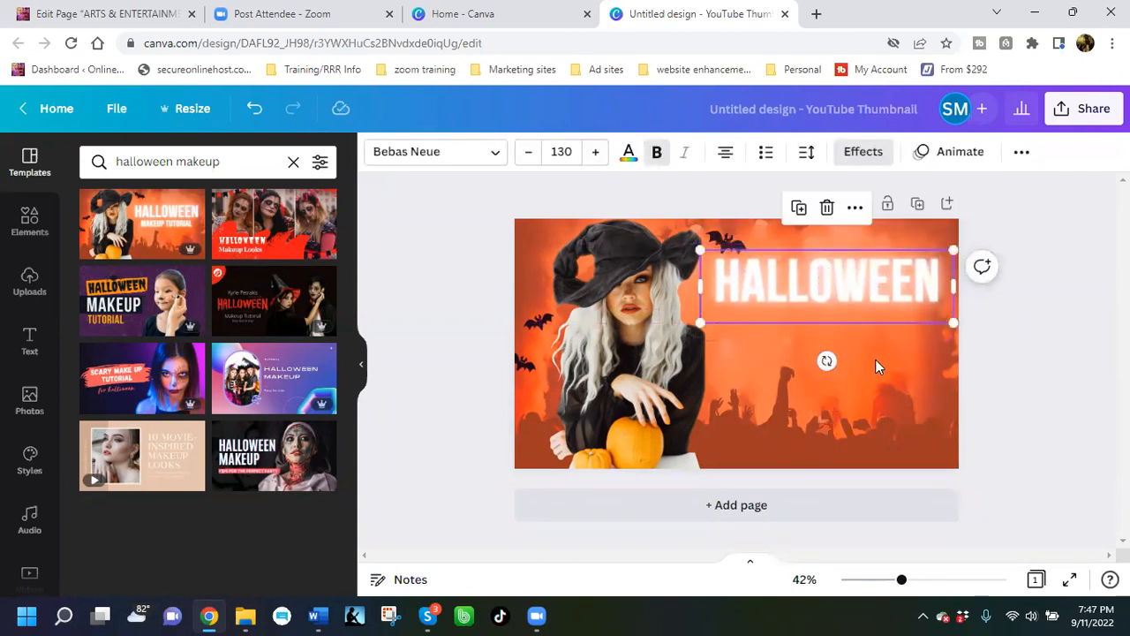
click(876, 359)
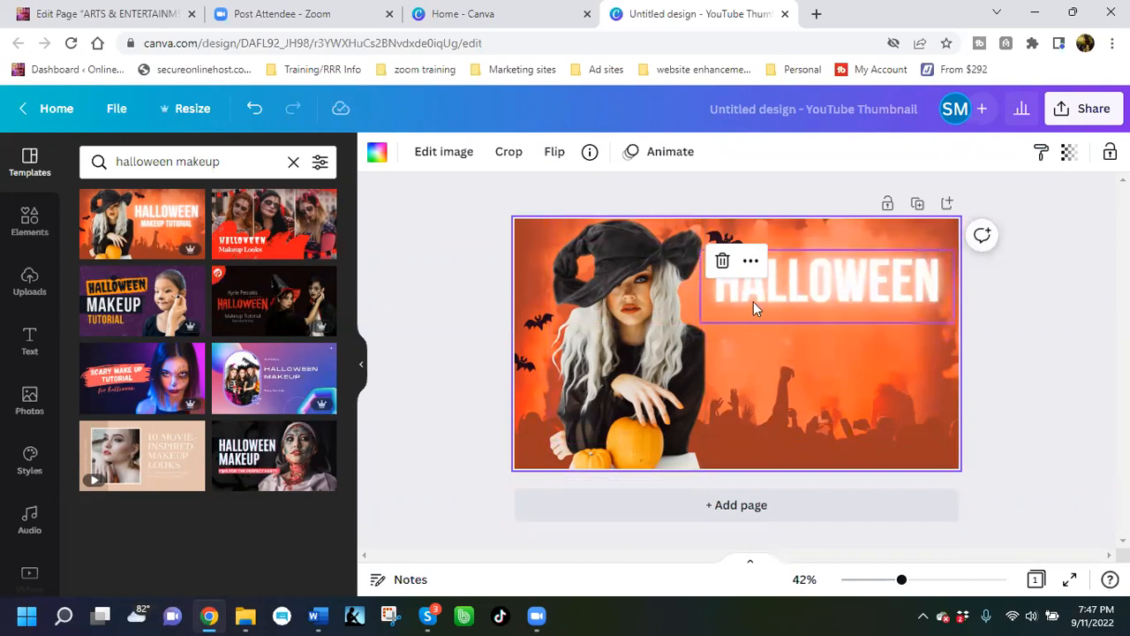
Step: Add a heading reading "MAKEUP" and place it just below the "HALLOWEEN" title
click(33, 346)
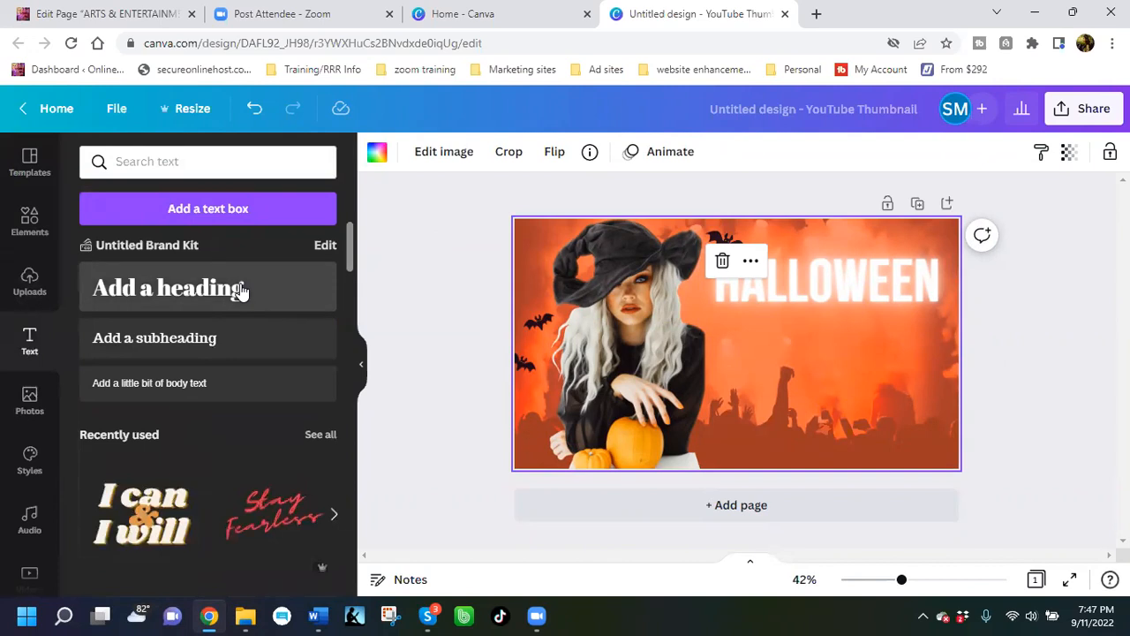
click(245, 288)
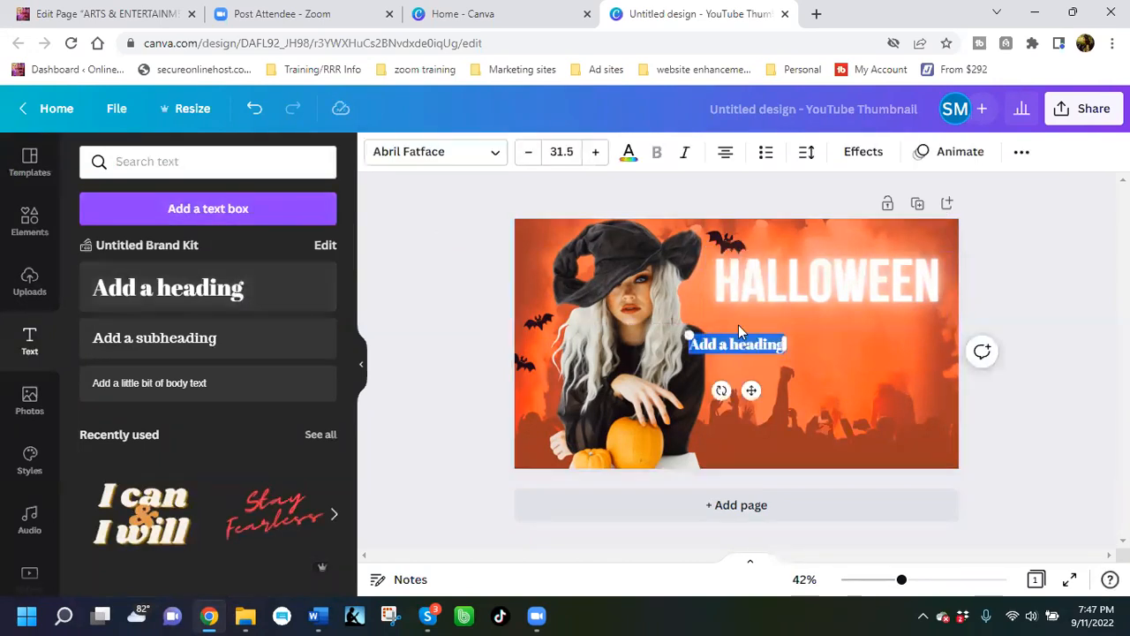
key(BackSpace)
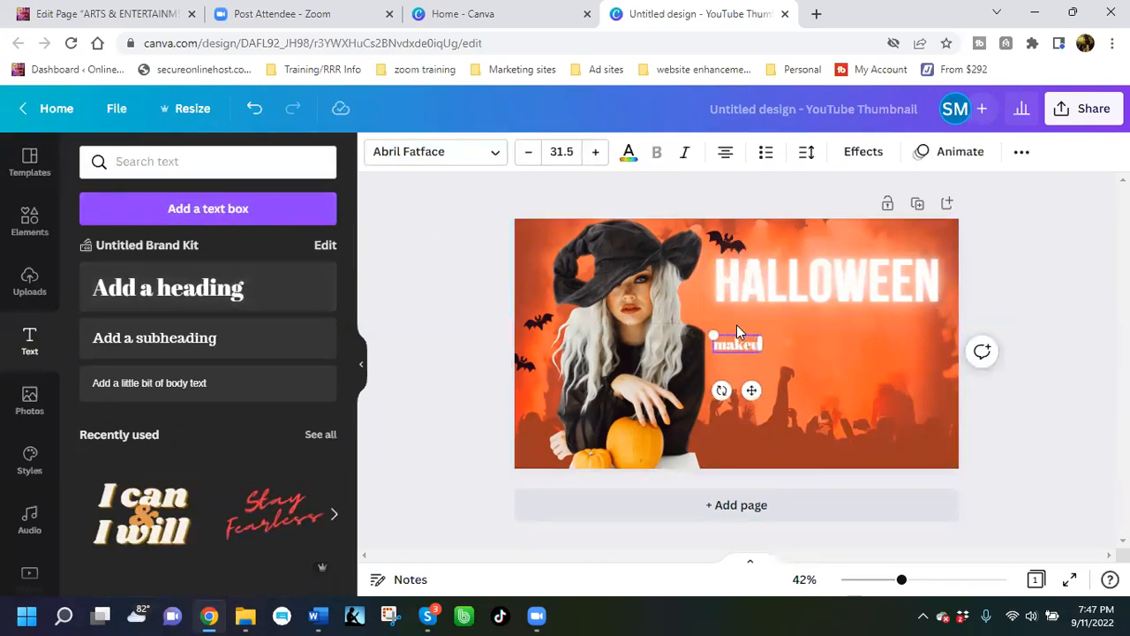
text(MAKEUP)
click(807, 354)
drag(777, 334, 891, 329)
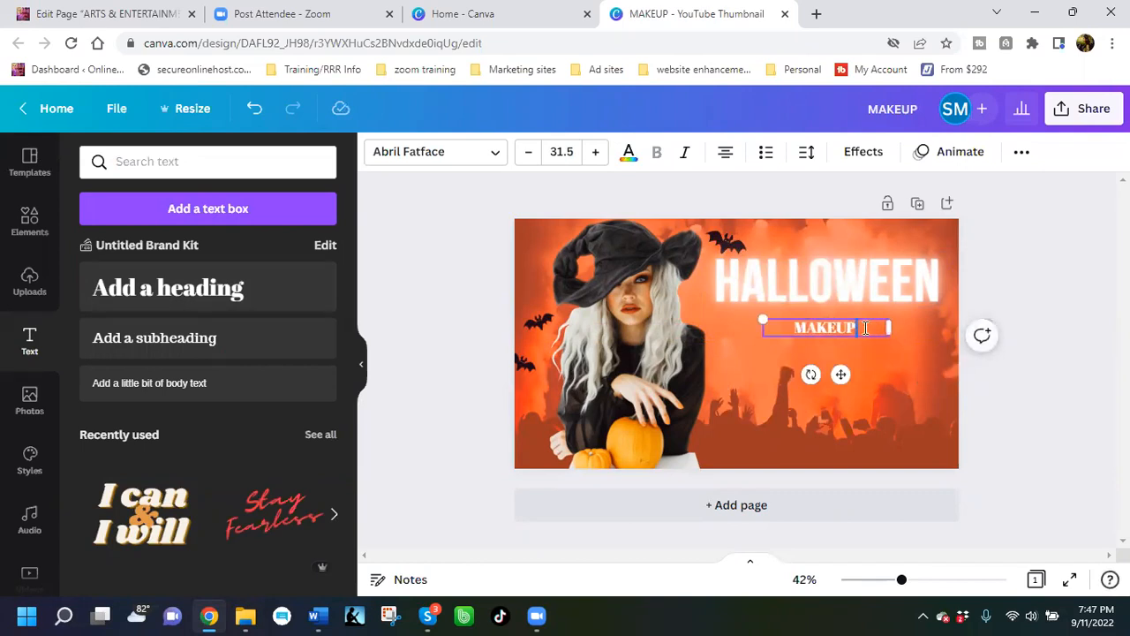
Step: Extend the new heading's text to "MAKEUP FOR FUN AND BUSINESS!!!"
text(FOR FUN)
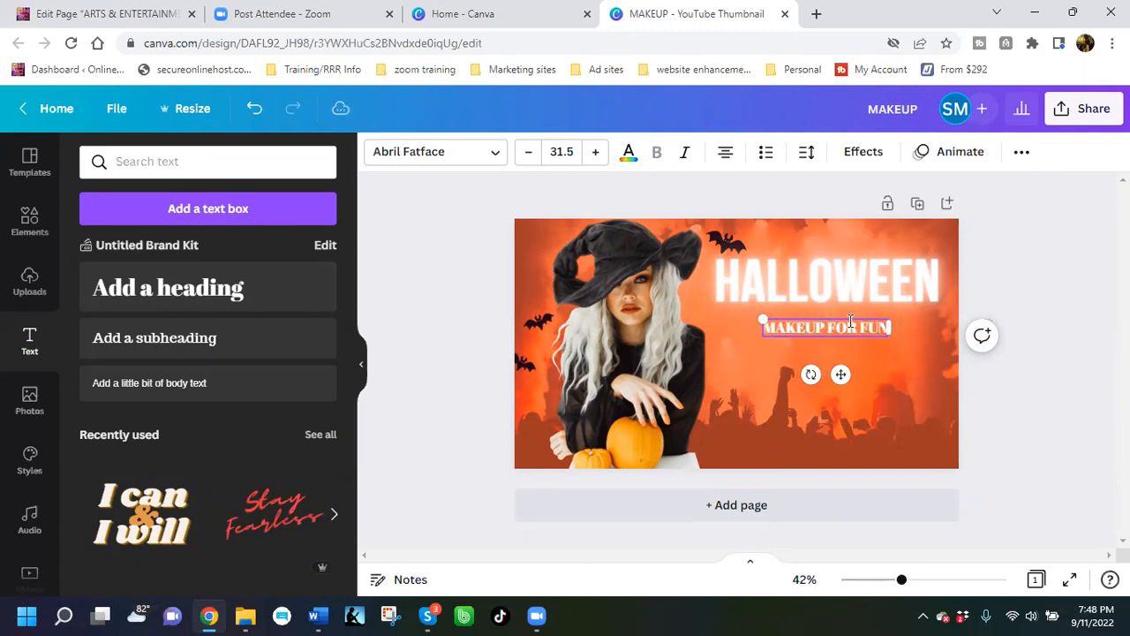
text( AND BUSINESS)
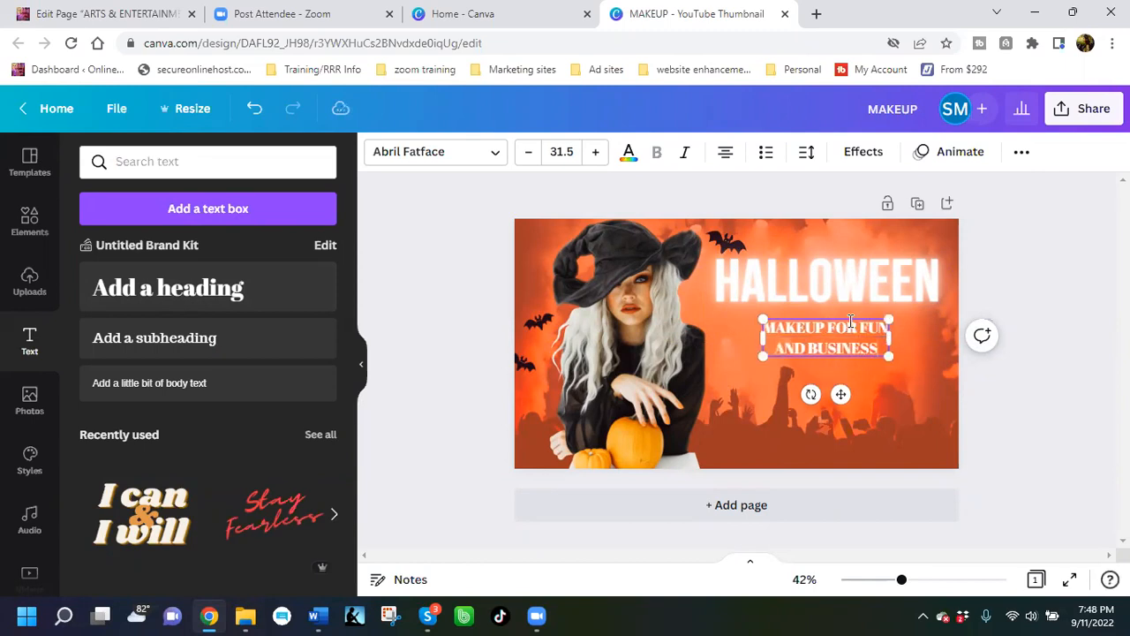
text(!!!)
click(914, 358)
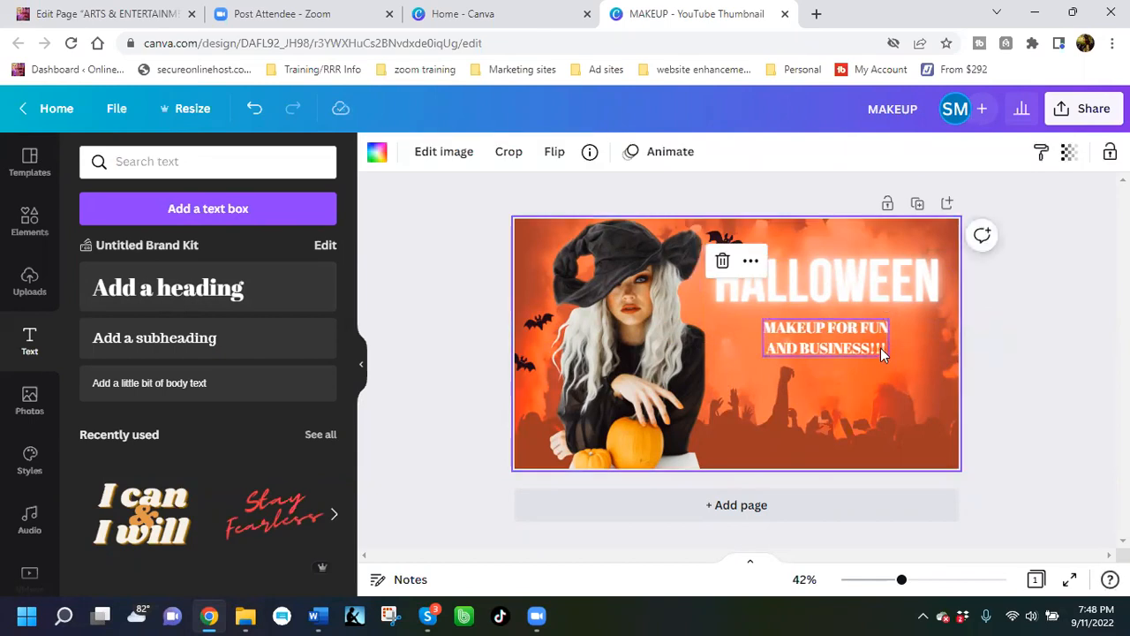
Step: Enlarge the "MAKEUP FOR FUN AND BUSINESS!!!" heading to a font size of about 58 and centre it beneath the "HALLOWEEN" title
click(881, 348)
drag(889, 357, 971, 428)
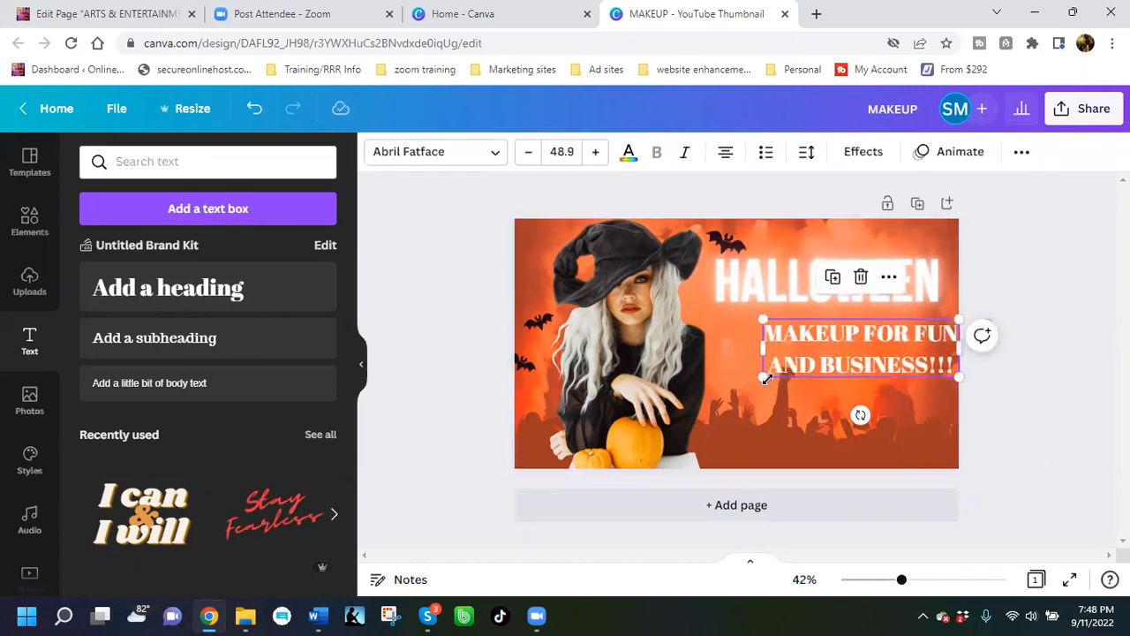
drag(765, 378, 726, 388)
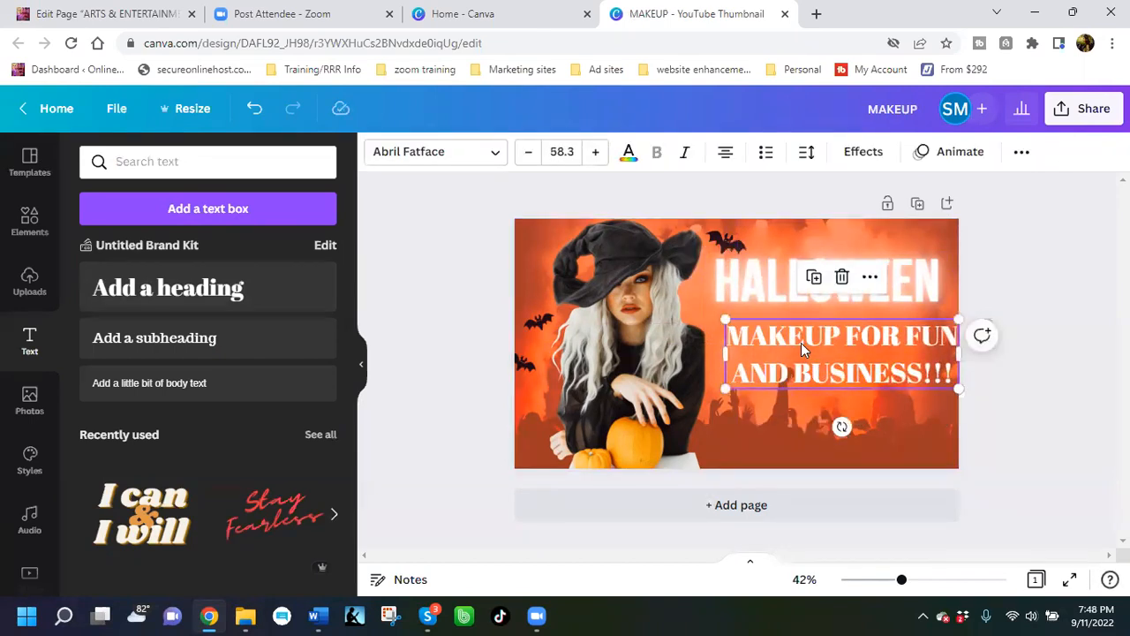
click(754, 308)
drag(797, 348, 781, 352)
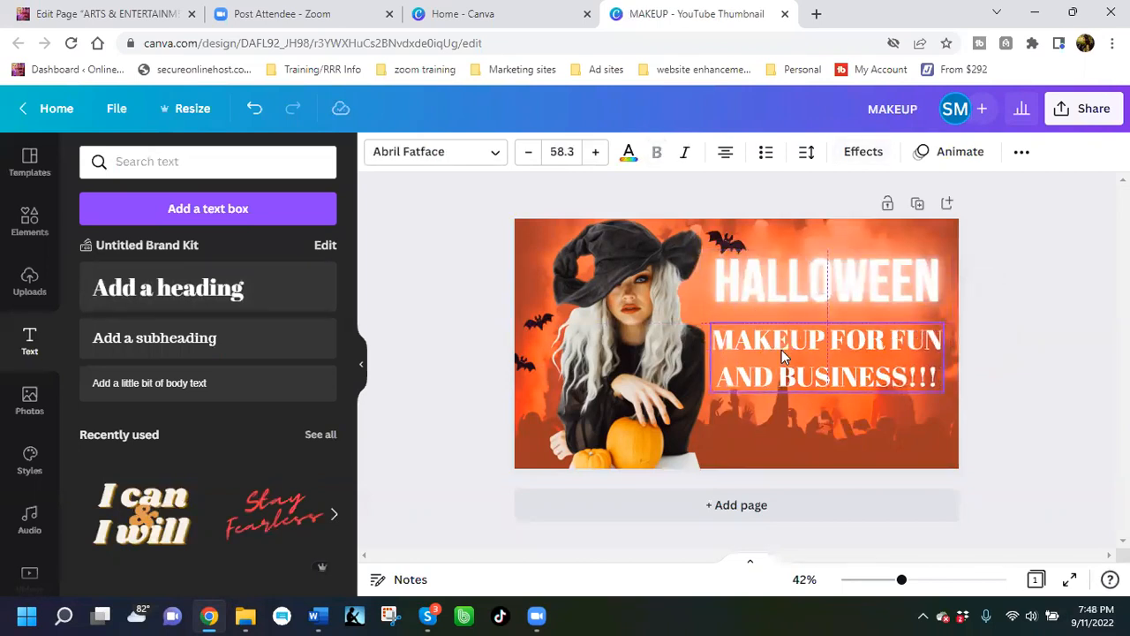
Step: Change the font of both the "HALLOWEEN" title and the heading below it to Jeepers
click(741, 285)
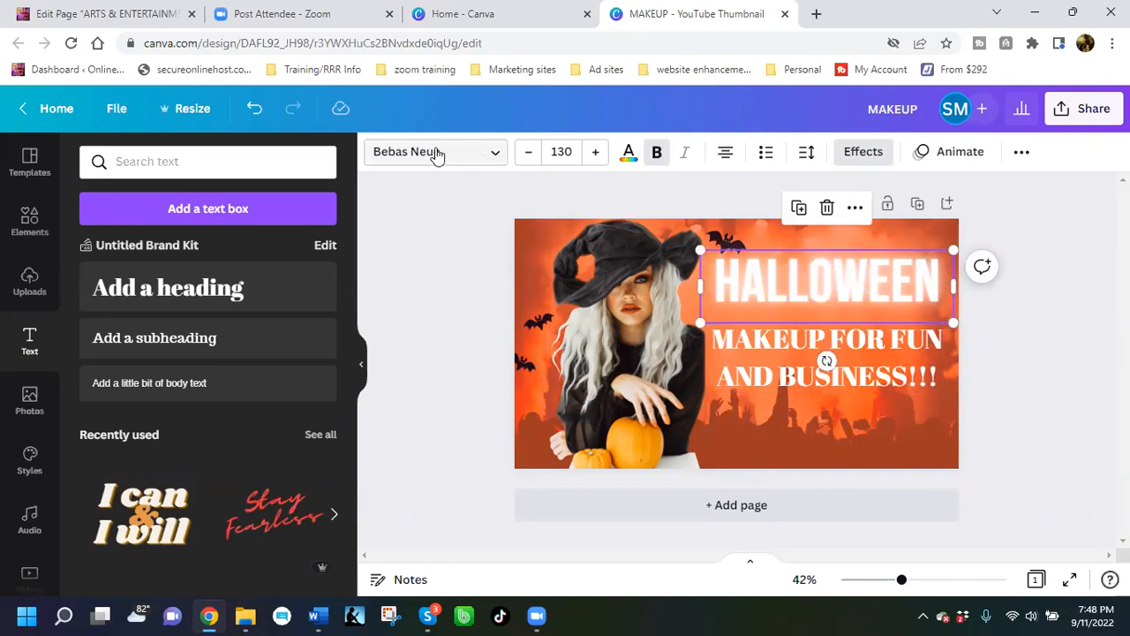
click(496, 156)
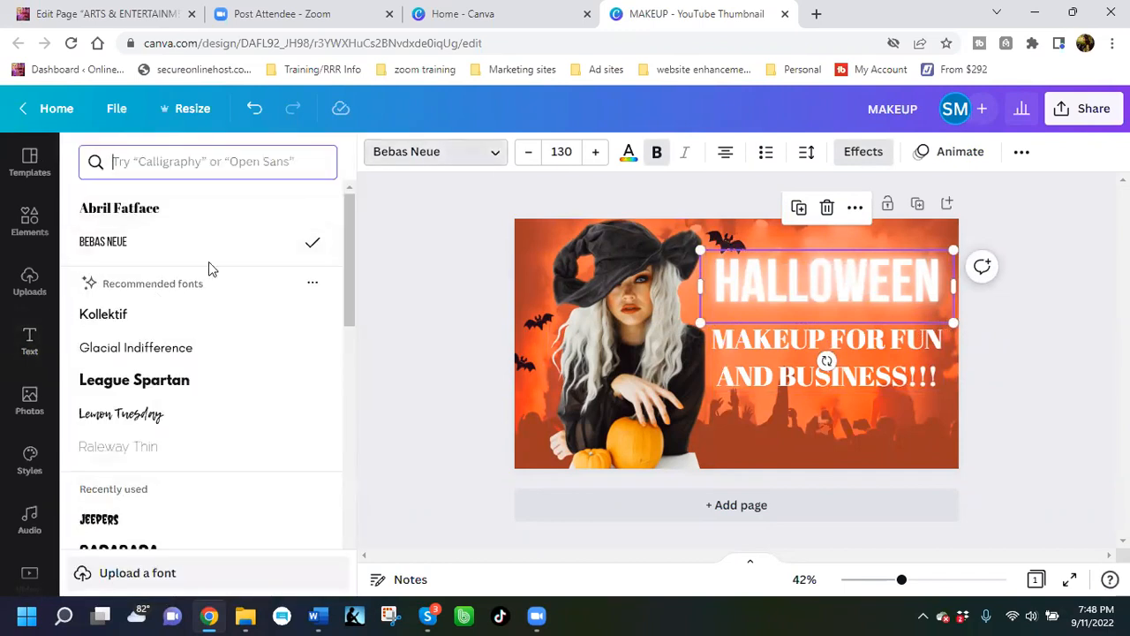
click(102, 521)
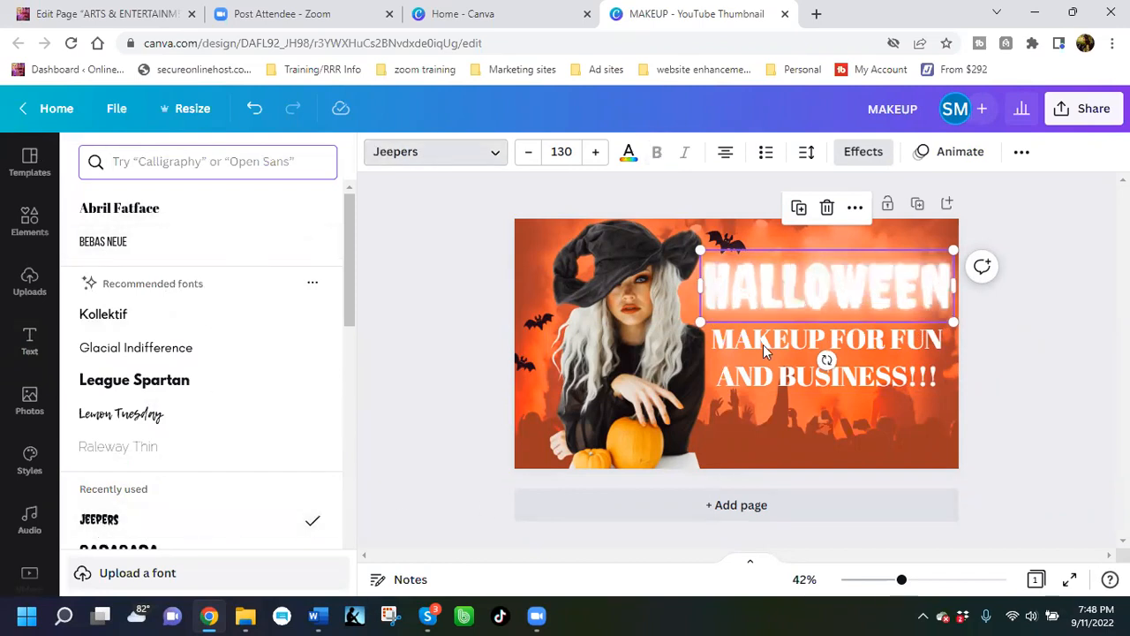
key(Tab)
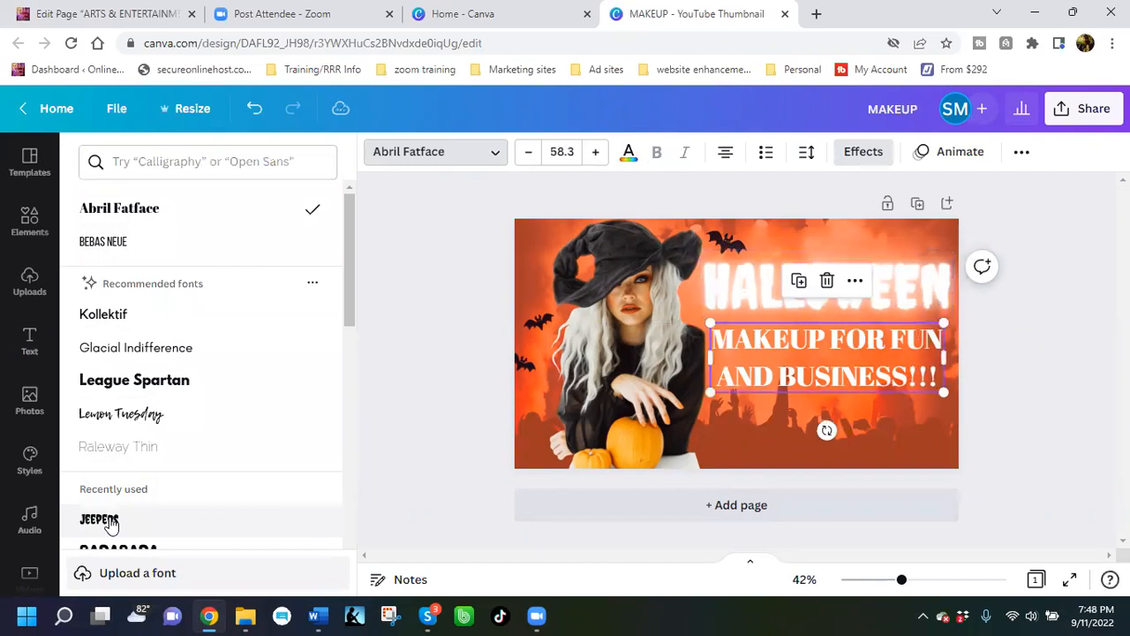
click(104, 521)
Step: Shift the witch photo slightly left and move the upper bat beside her a little higher
mouse_move(623, 315)
mouse_down()
mouse_move(598, 300)
mouse_move(609, 307)
mouse_up()
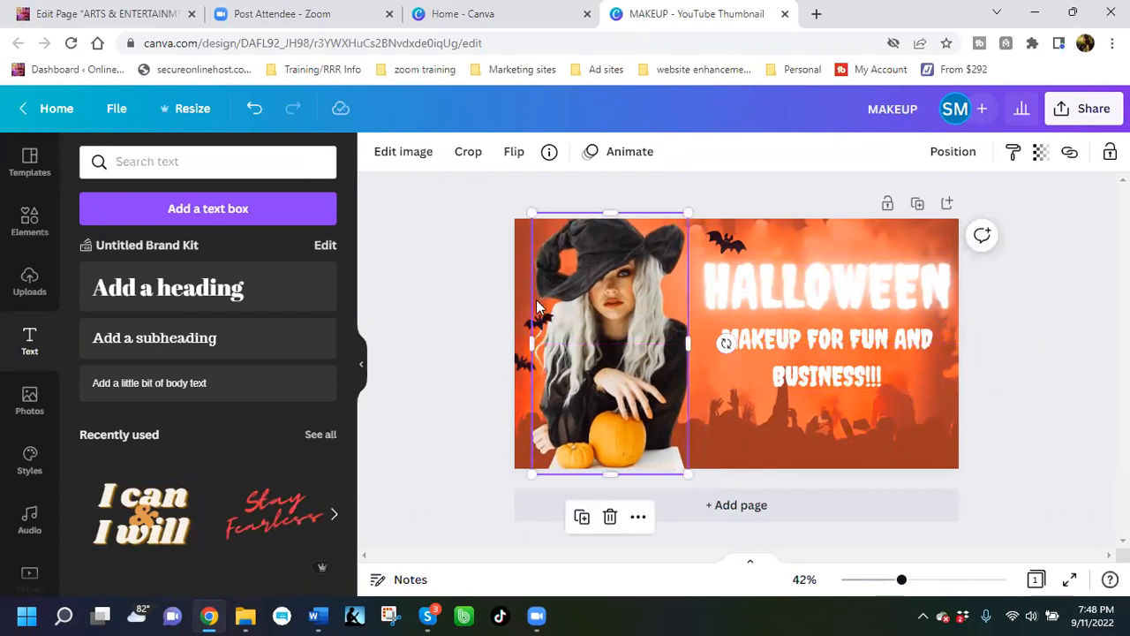
click(520, 300)
drag(541, 325, 534, 309)
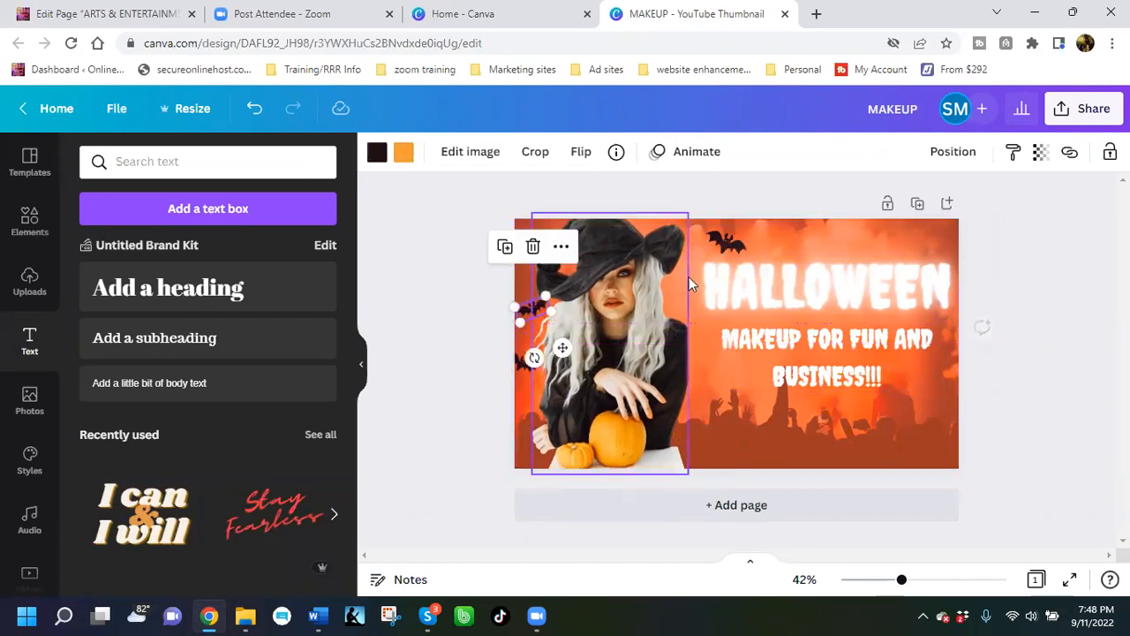
click(730, 249)
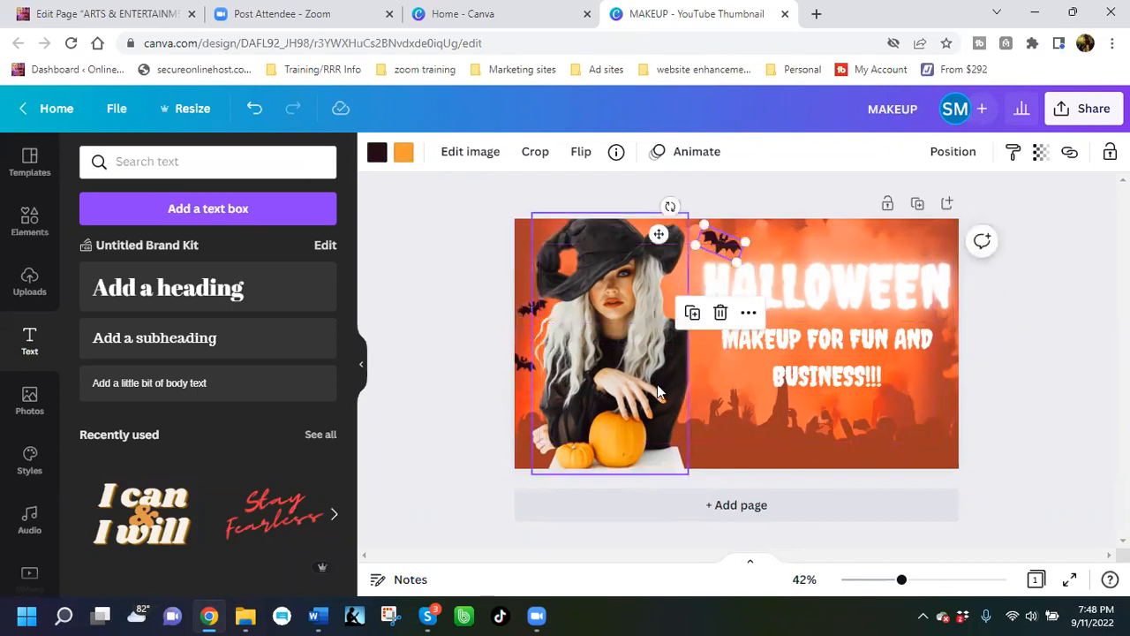
click(794, 407)
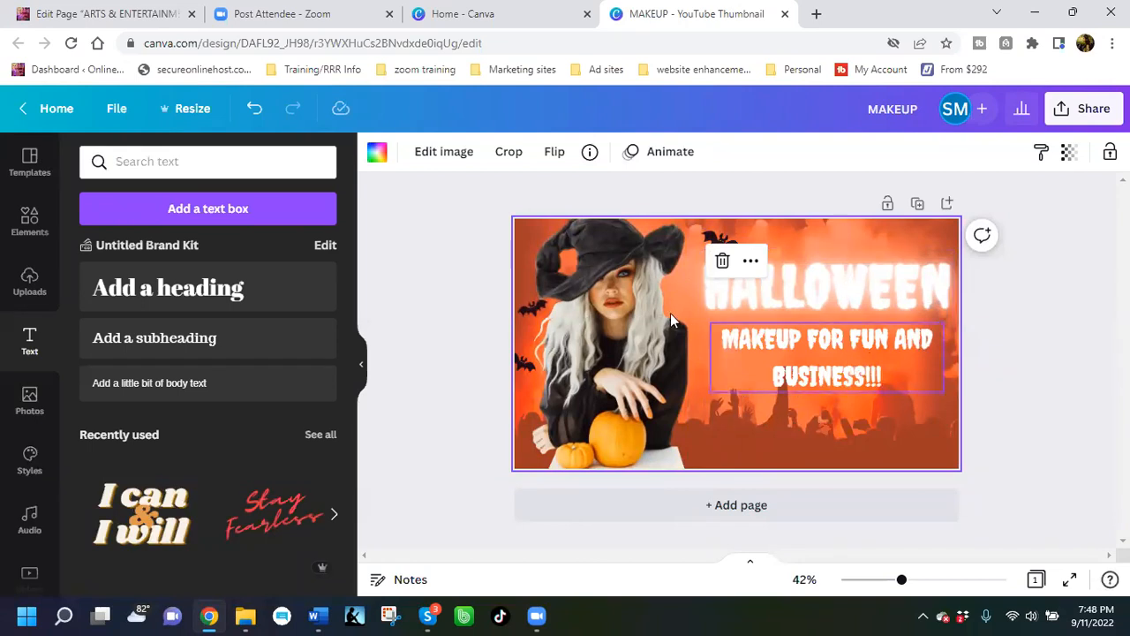
Step: Add the hanging spider graphic to the thumbnail, keeping the "MAKEUP FOR FUN AND BUSINESS!!!" heading centred beneath the title
click(32, 236)
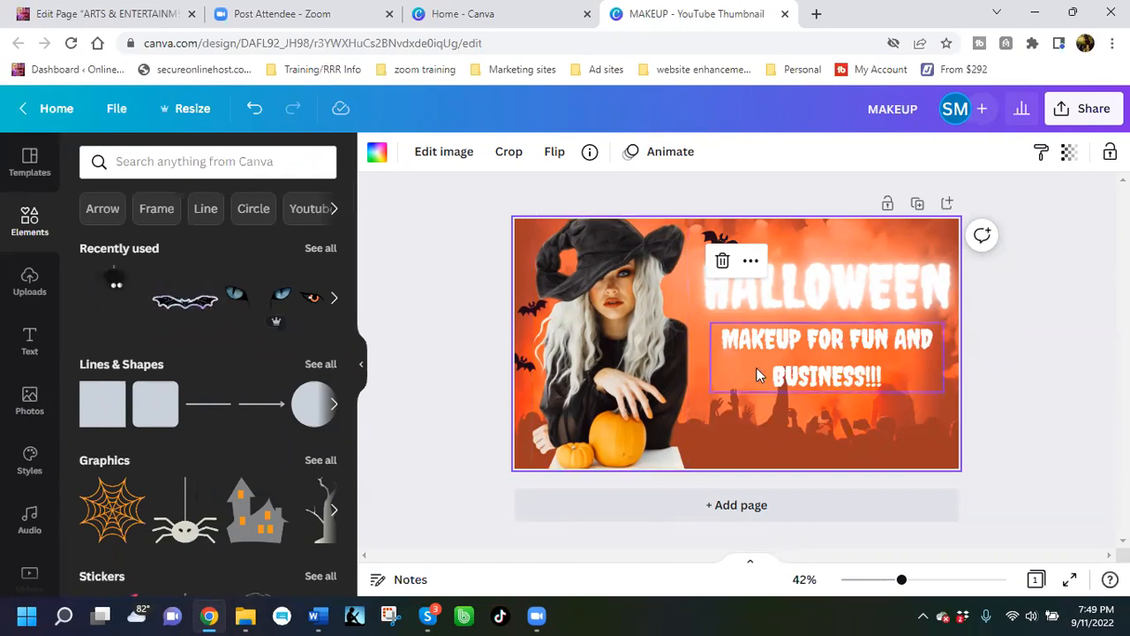
scroll(192, 399, down, 1)
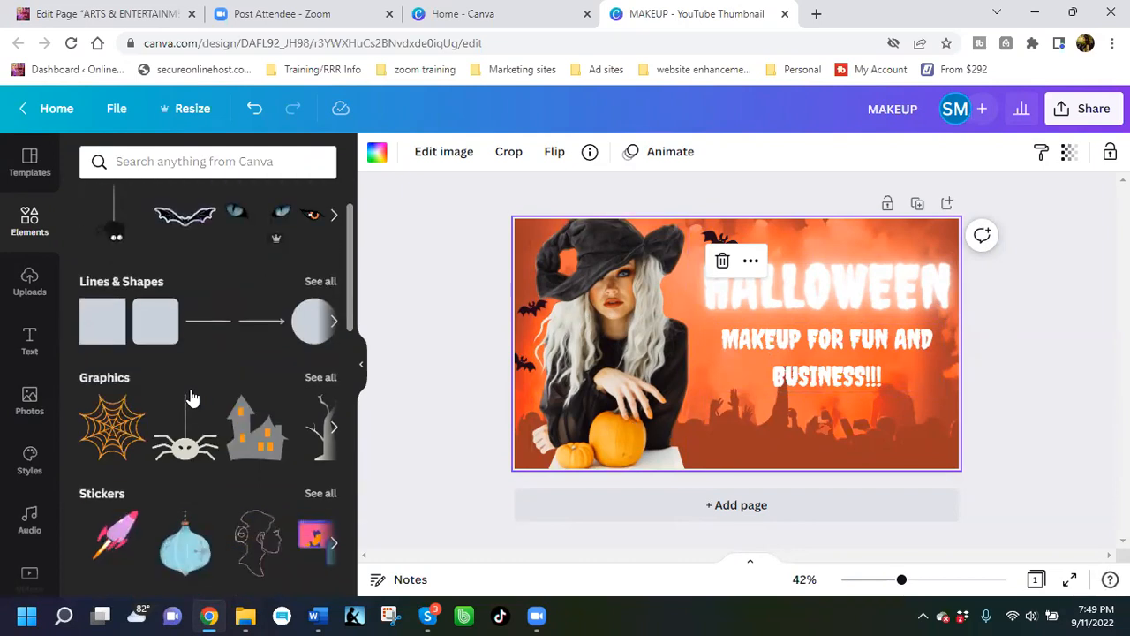
click(185, 452)
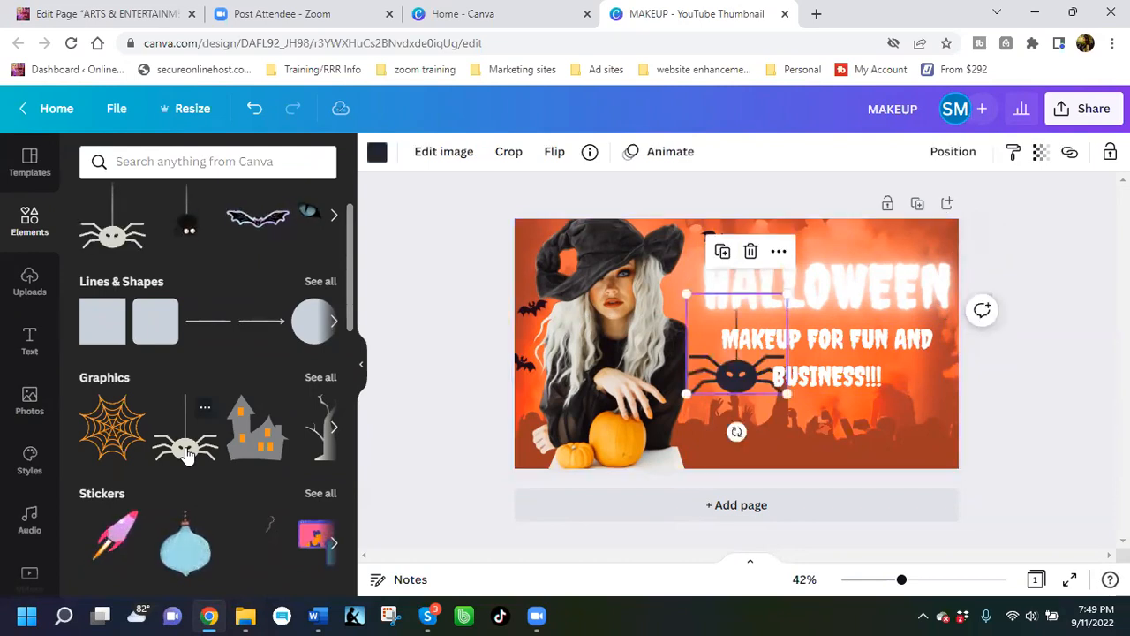
drag(742, 380, 742, 386)
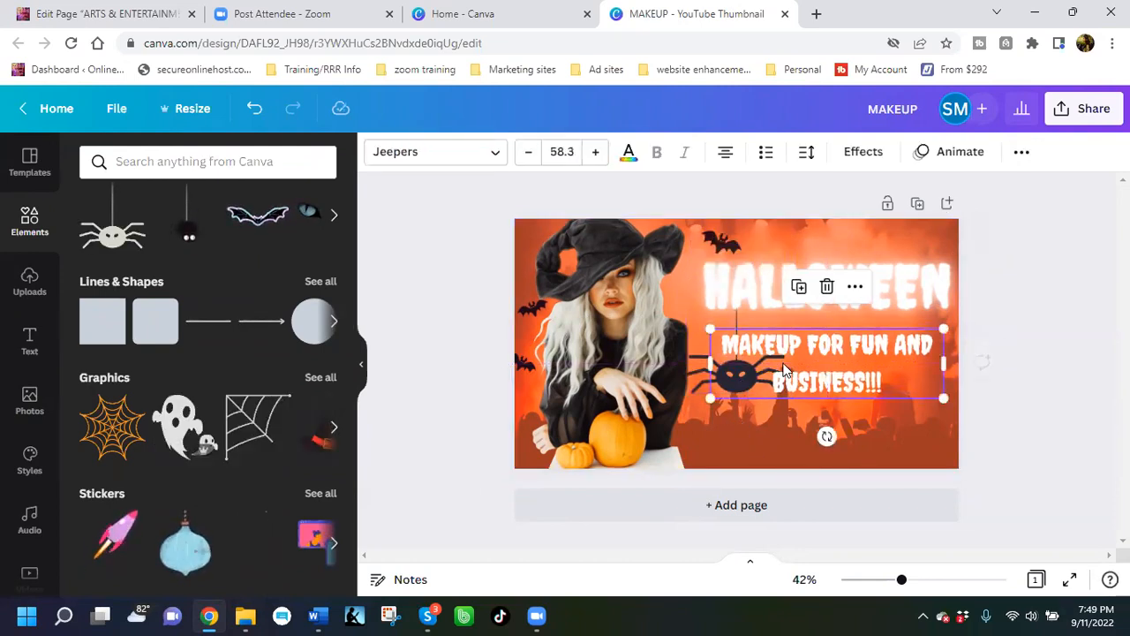
drag(788, 356, 788, 349)
click(727, 426)
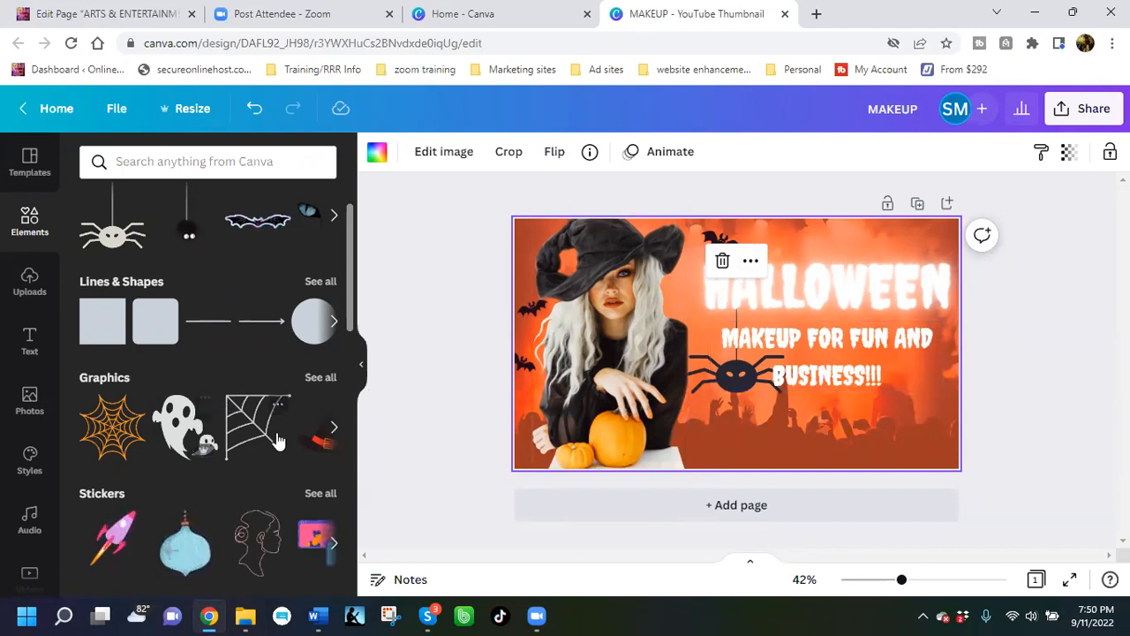
Step: Add the jagged jack-o'-lantern face from the full set of magic recommendation graphics to the thumbnail
scroll(227, 423, up, 1)
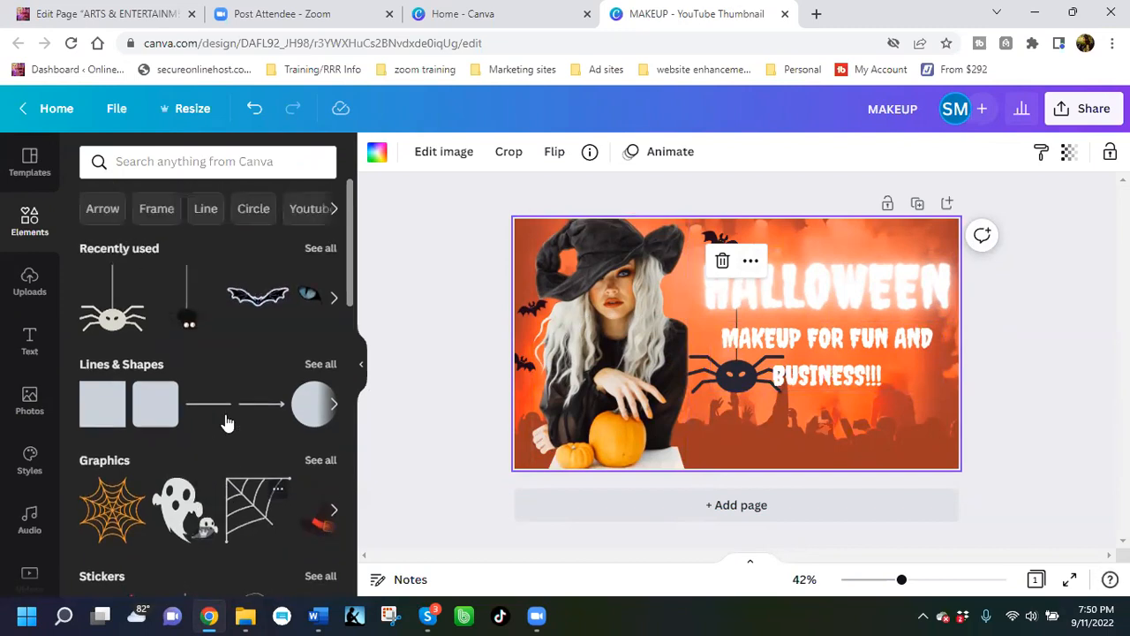
scroll(227, 423, down, 1)
scroll(227, 423, down, 1)
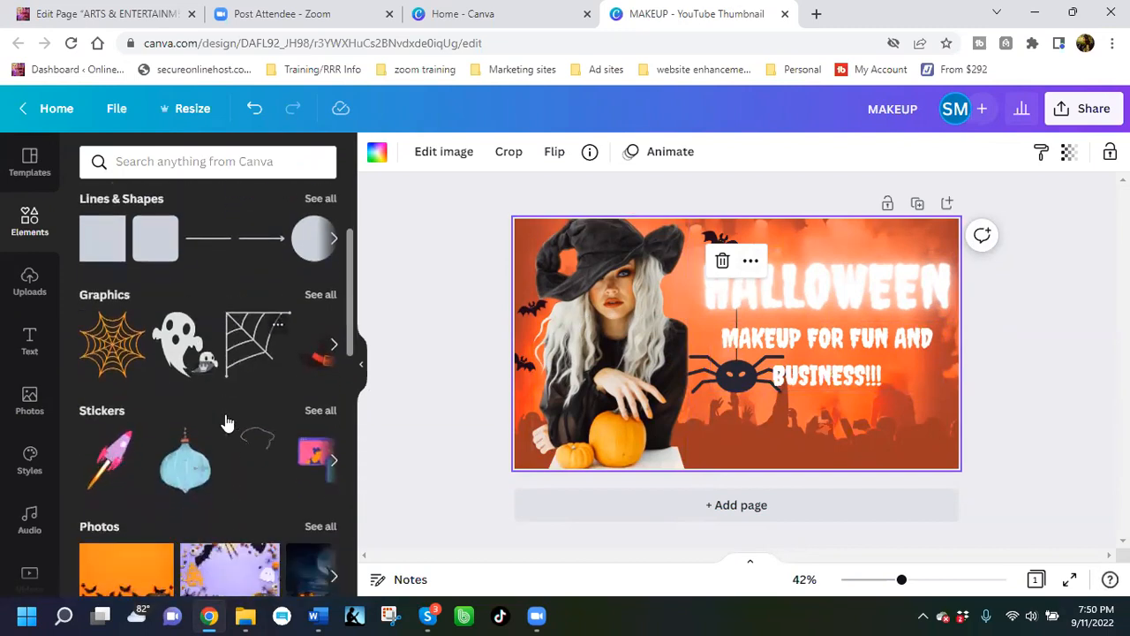
click(319, 297)
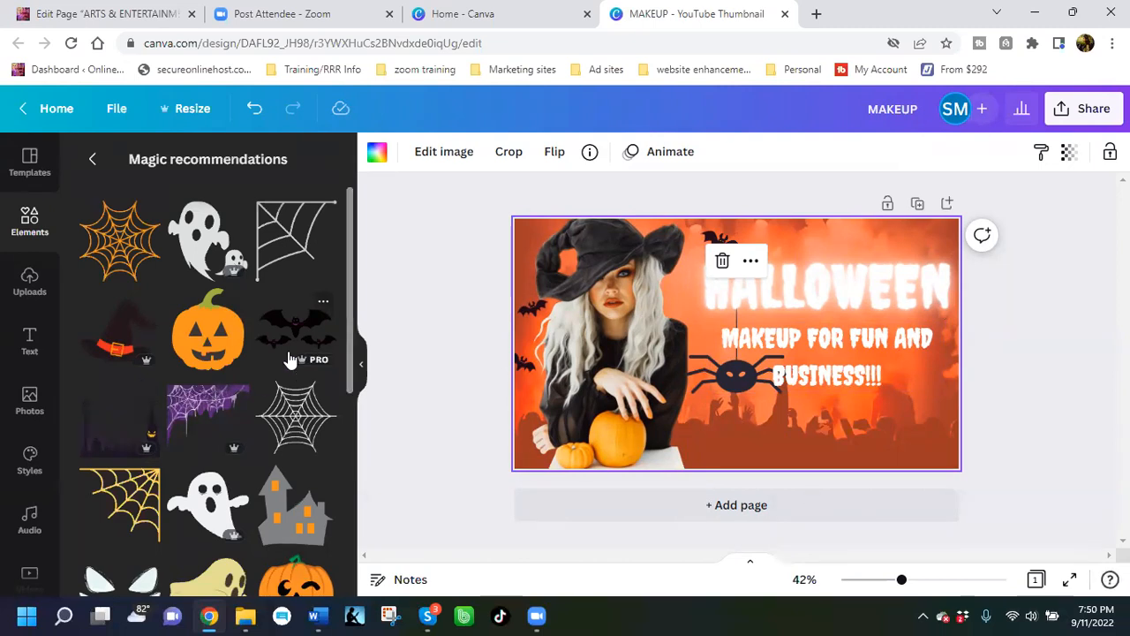
scroll(291, 358, down, 1)
scroll(291, 357, down, 1)
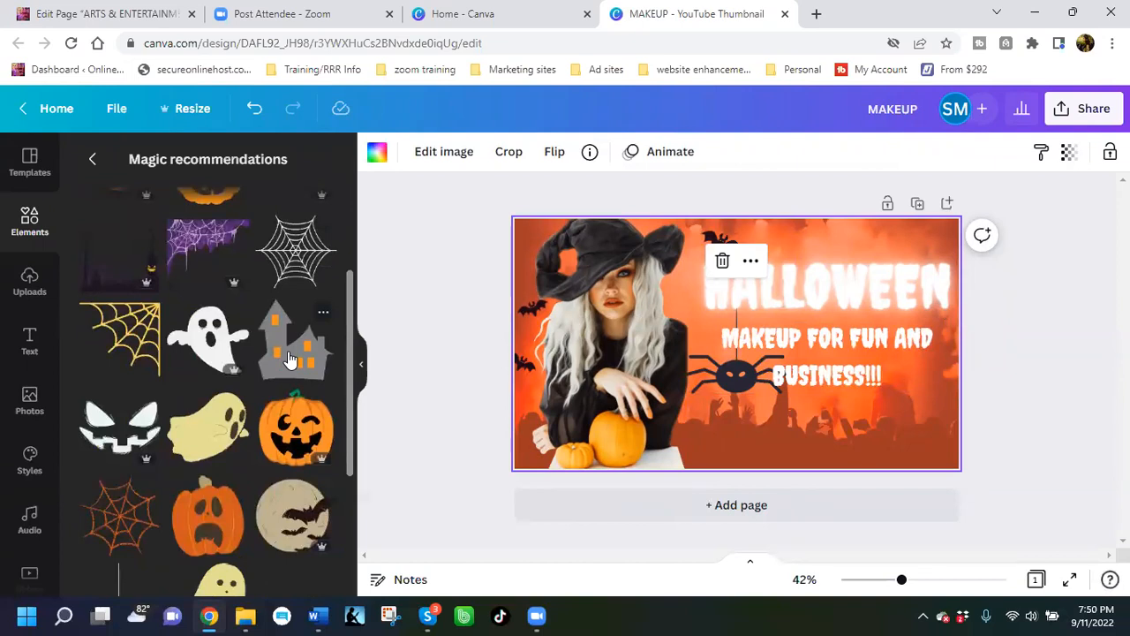
click(131, 438)
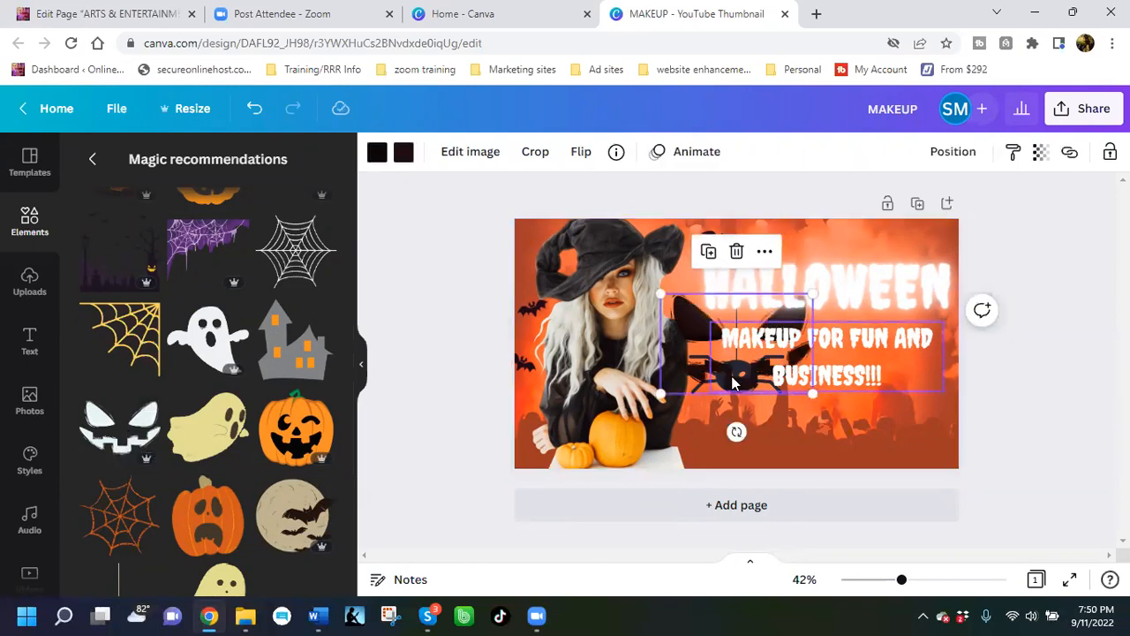
Step: Shrink the jack-o'-lantern face and fit it onto the large pumpkin in front of the witch
click(733, 381)
drag(680, 353, 585, 403)
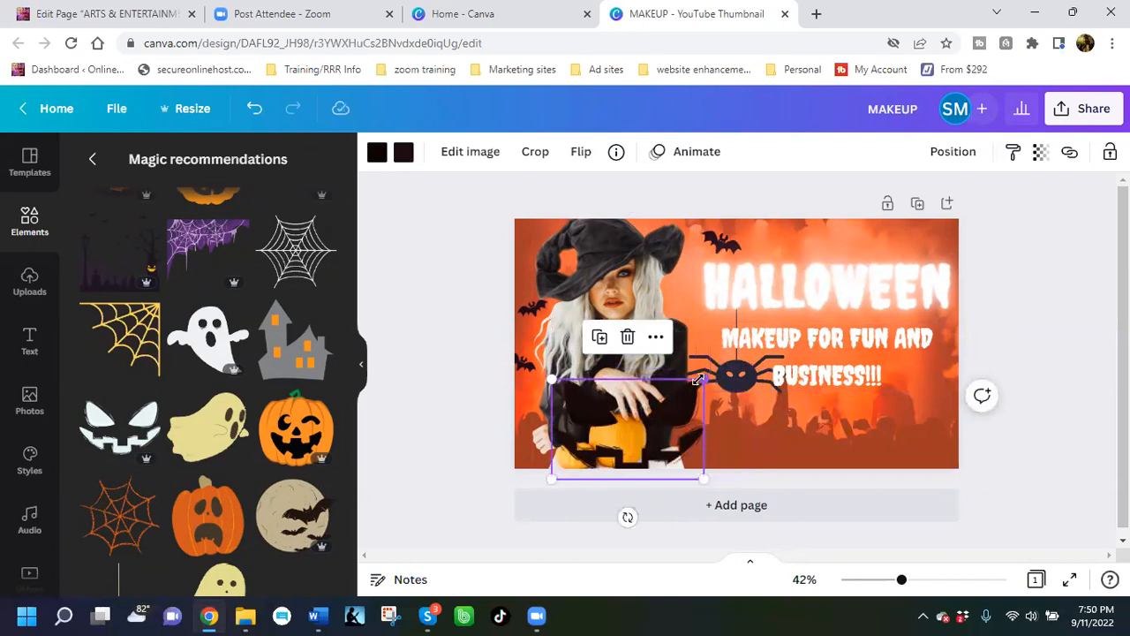
drag(704, 381, 623, 448)
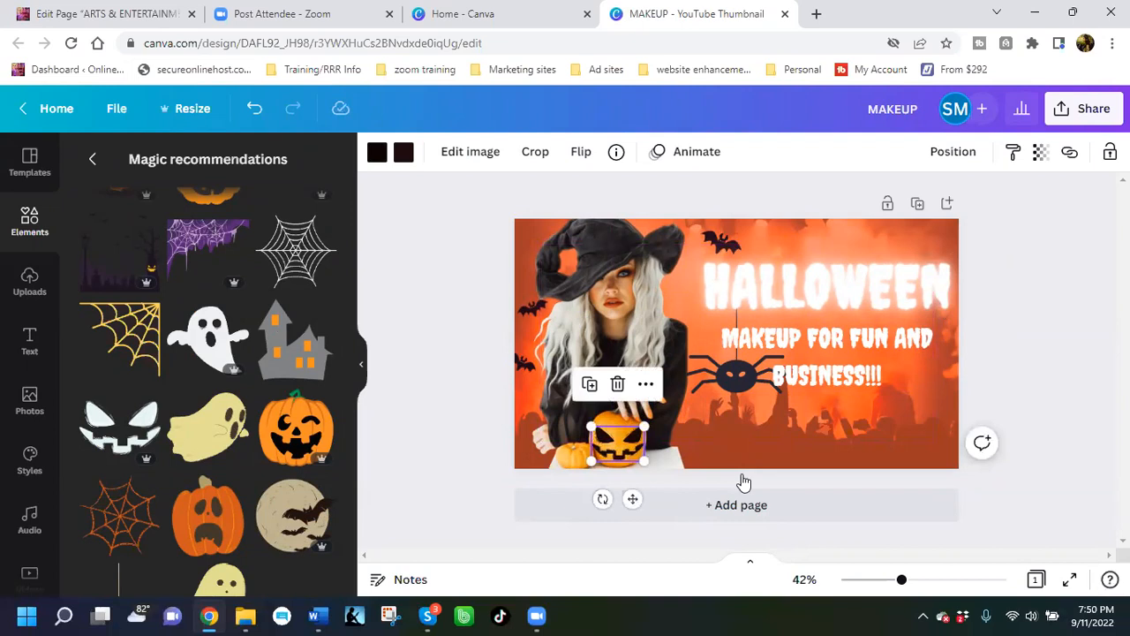
click(682, 426)
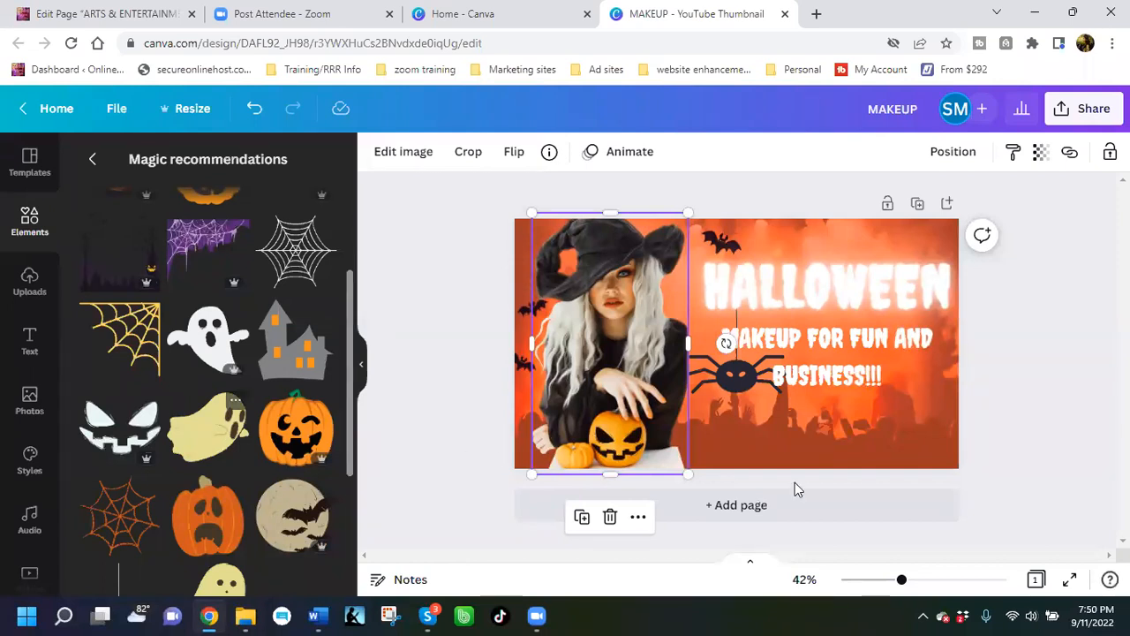
Step: Search the graphics for "HALLOWEEN" and add the black corner spider web to the thumbnail
scroll(221, 472, down, 2)
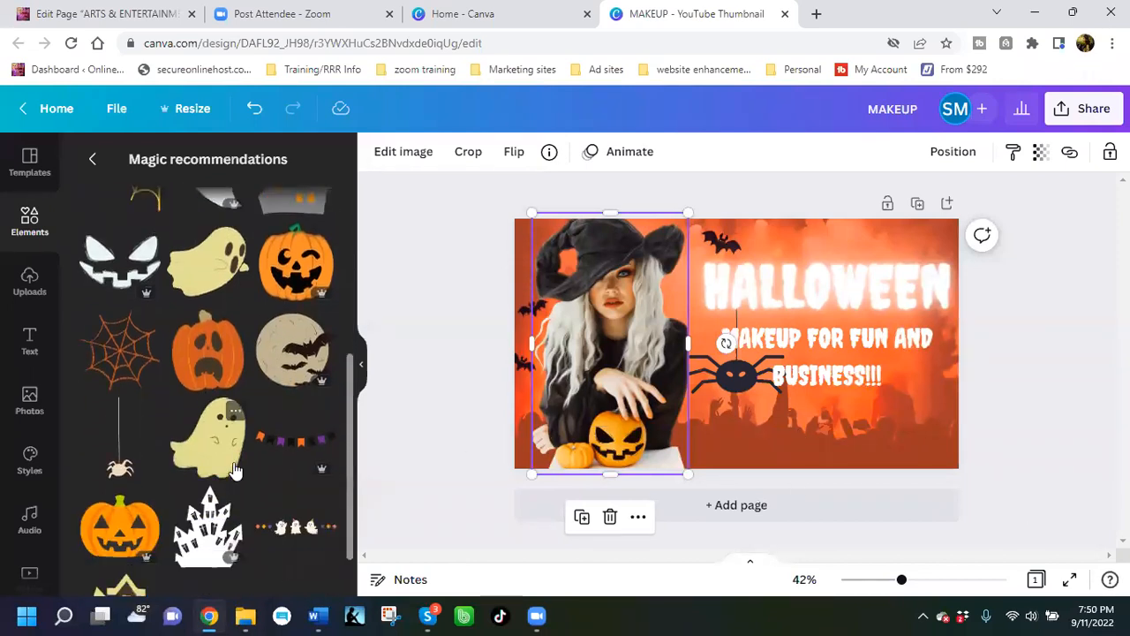
scroll(235, 471, down, 1)
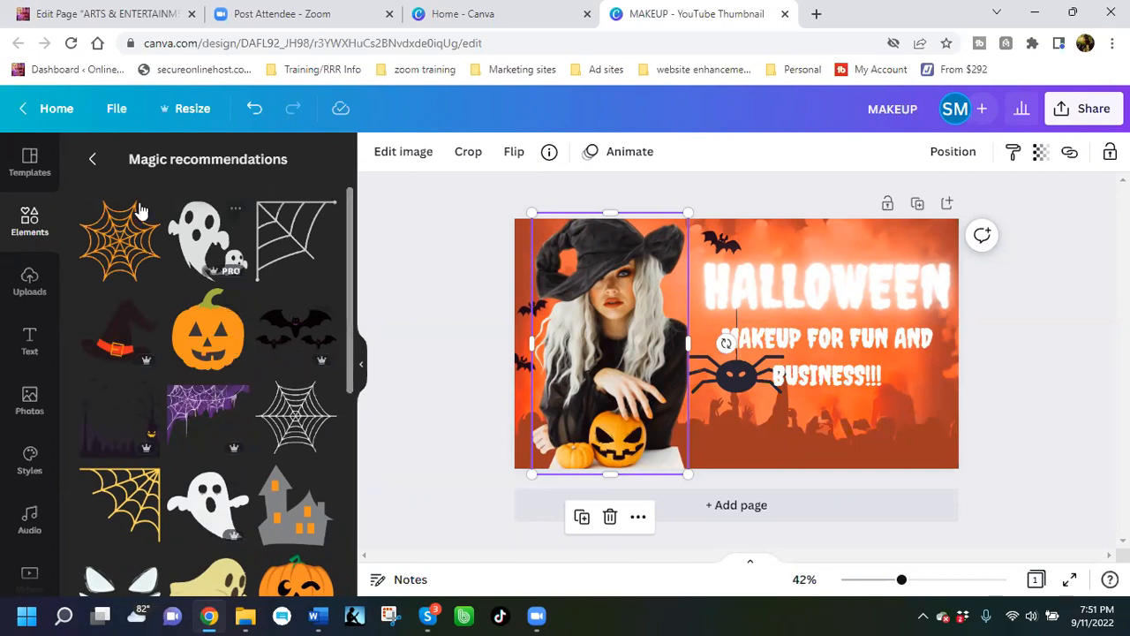
click(93, 160)
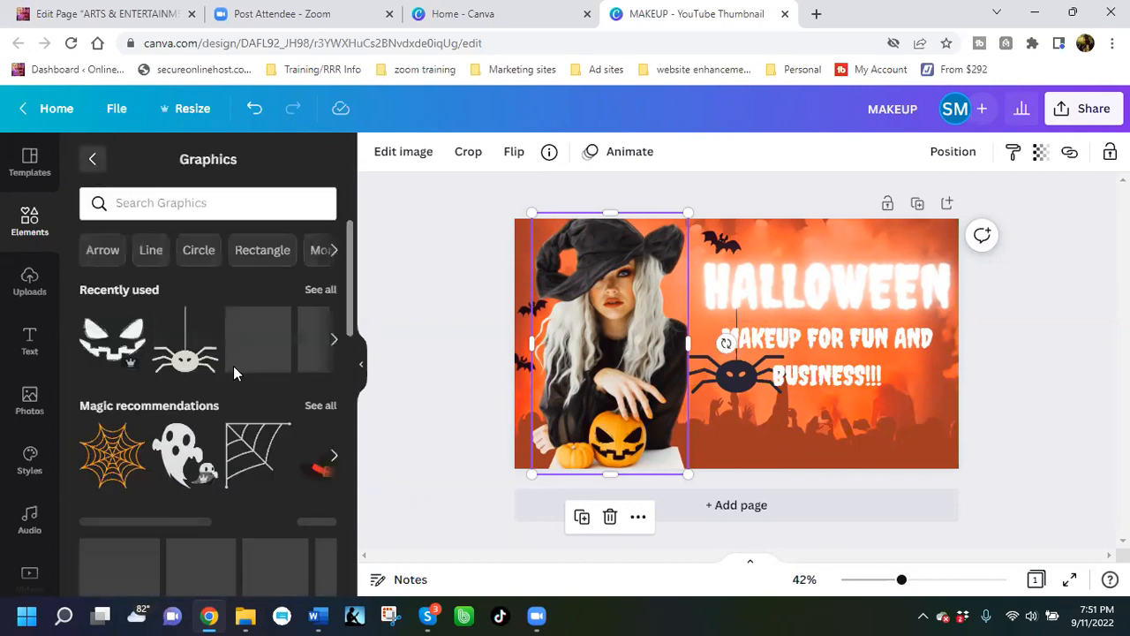
scroll(235, 371, down, 3)
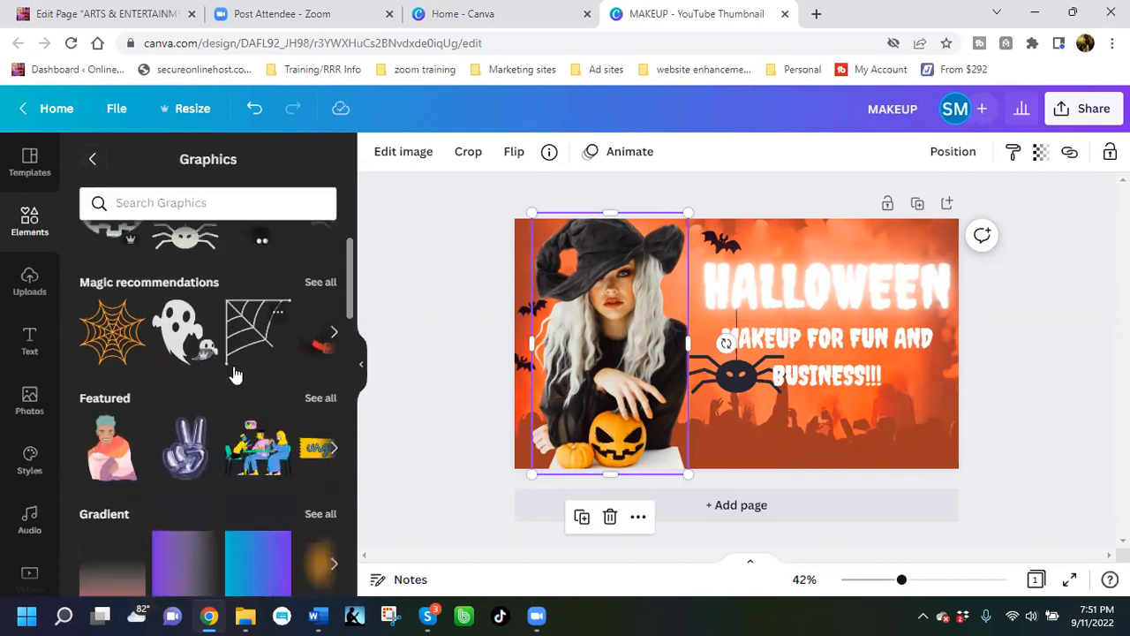
click(214, 202)
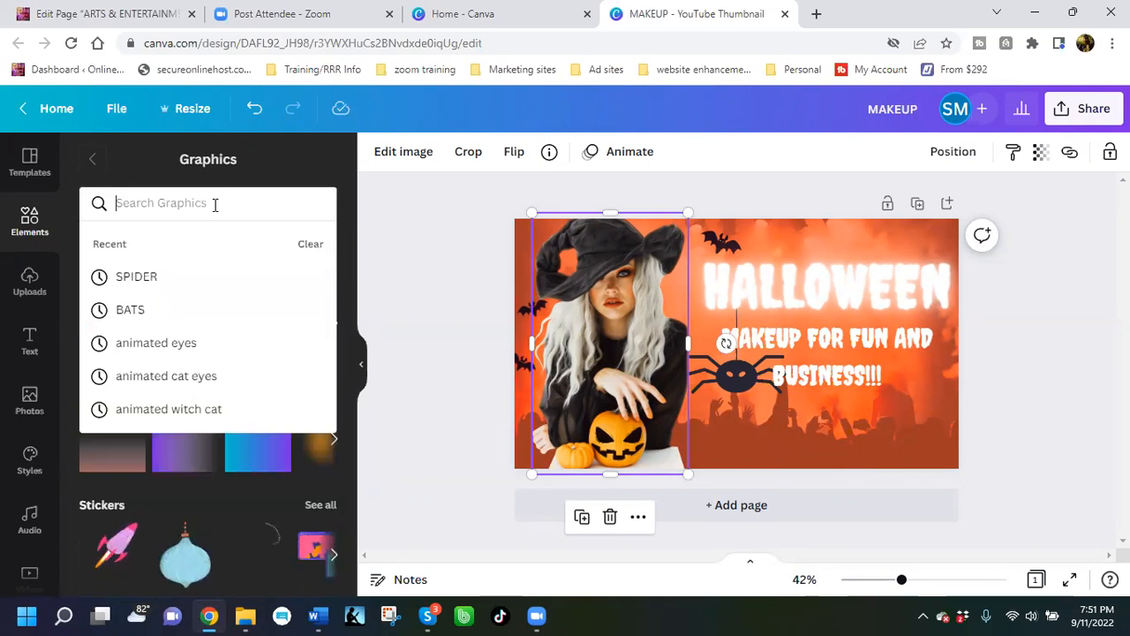
text(HALLOWEEN)
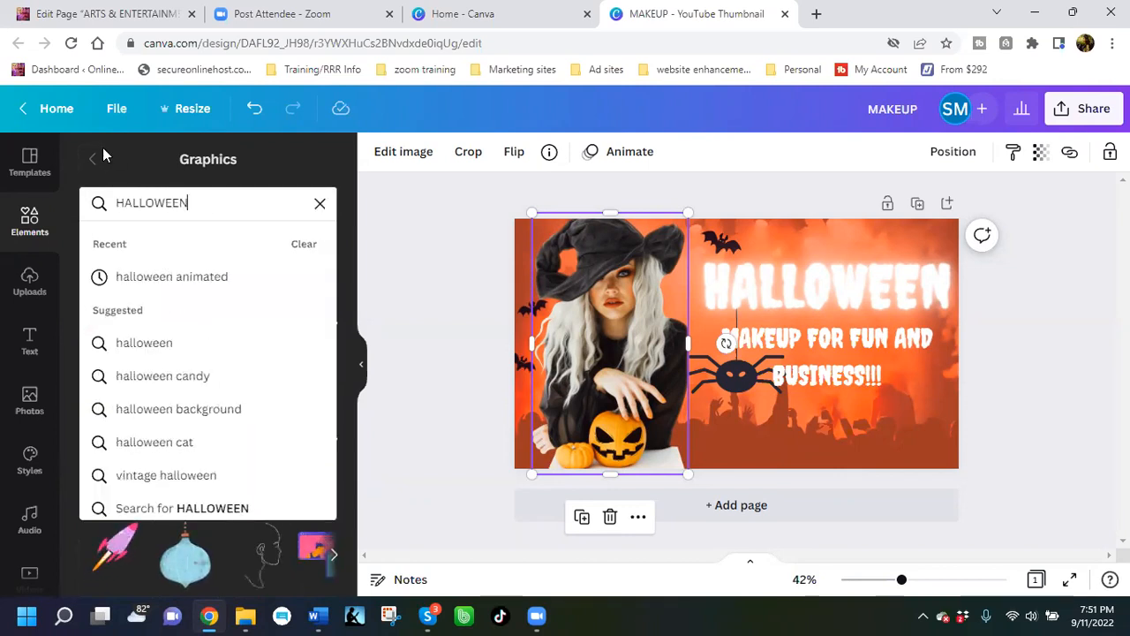
key(Return)
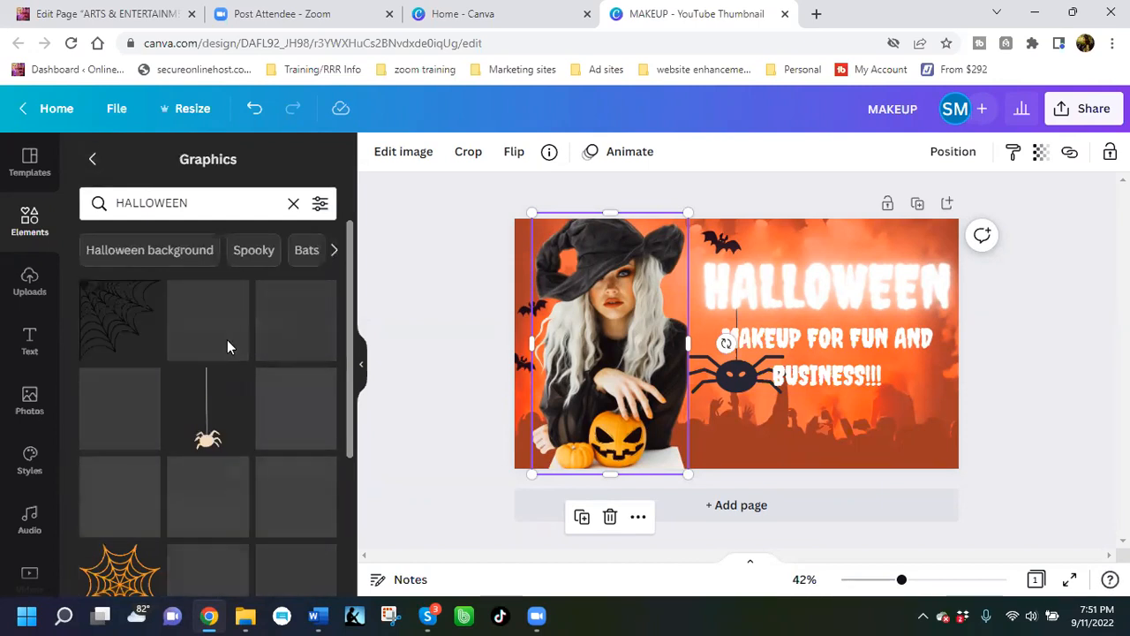
click(113, 327)
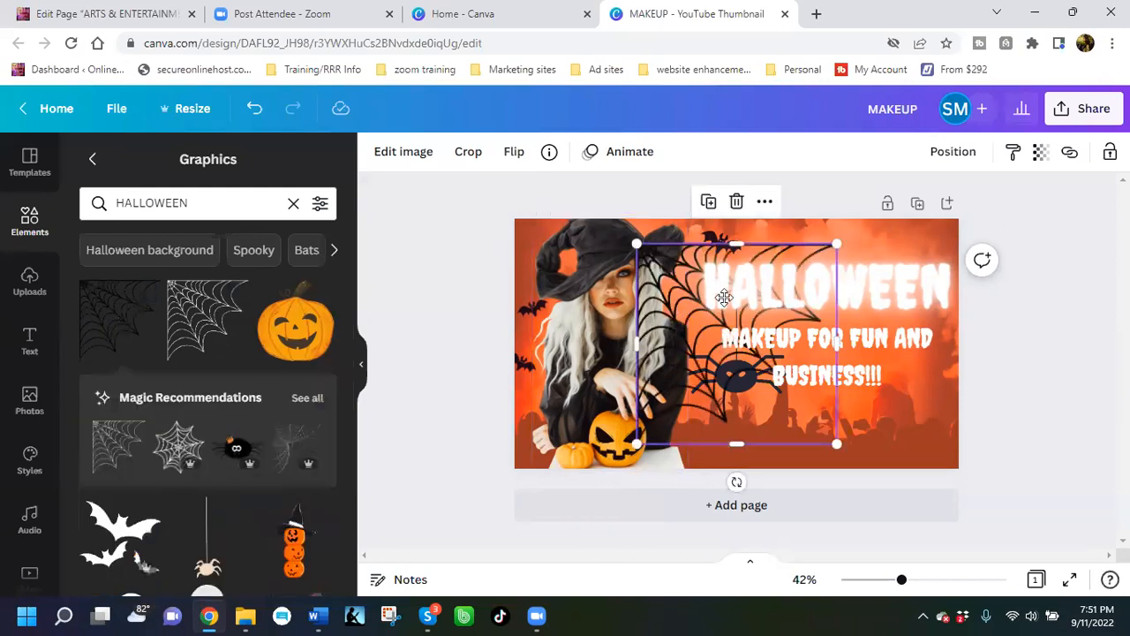
Step: Flip the black spider web horizontally and move it into the thumbnail's upper-right corner
drag(724, 297, 798, 281)
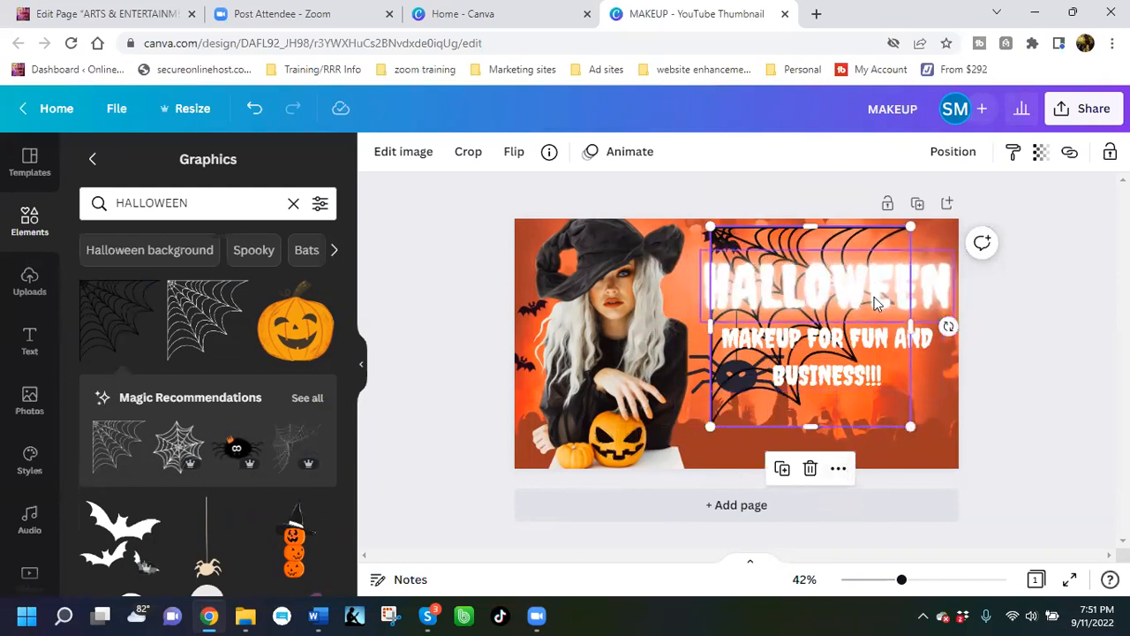
click(839, 469)
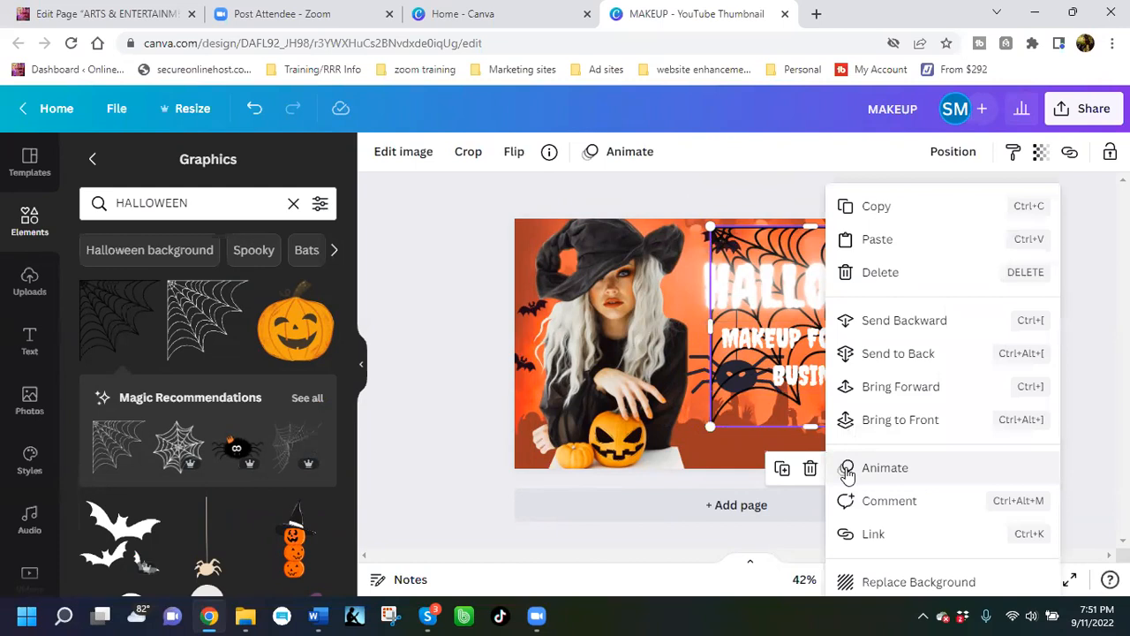
click(514, 152)
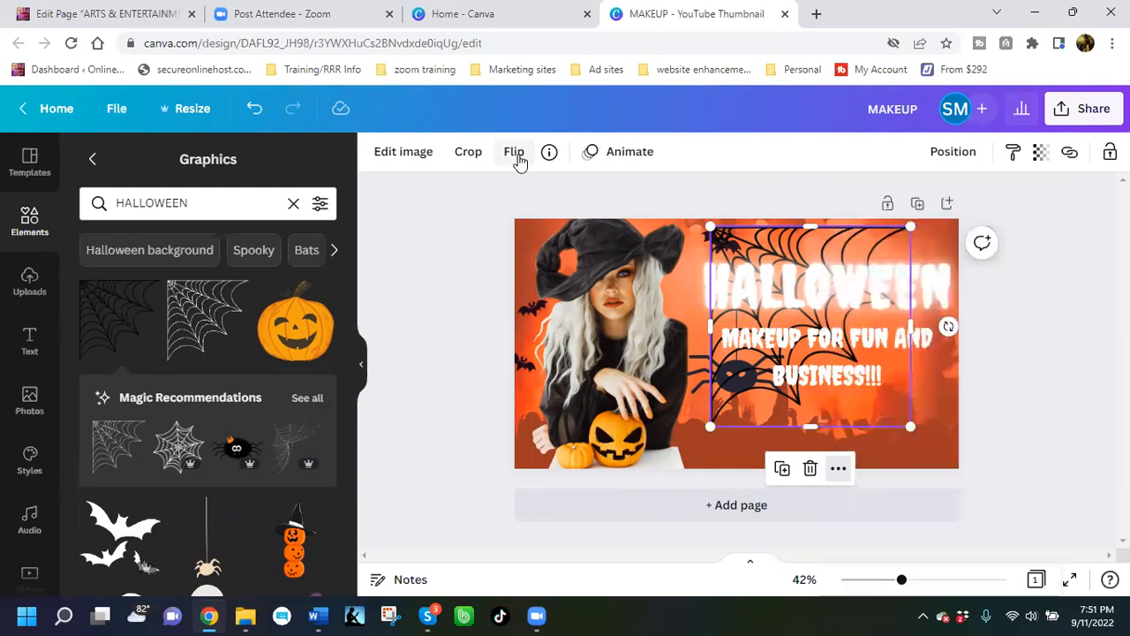
click(514, 152)
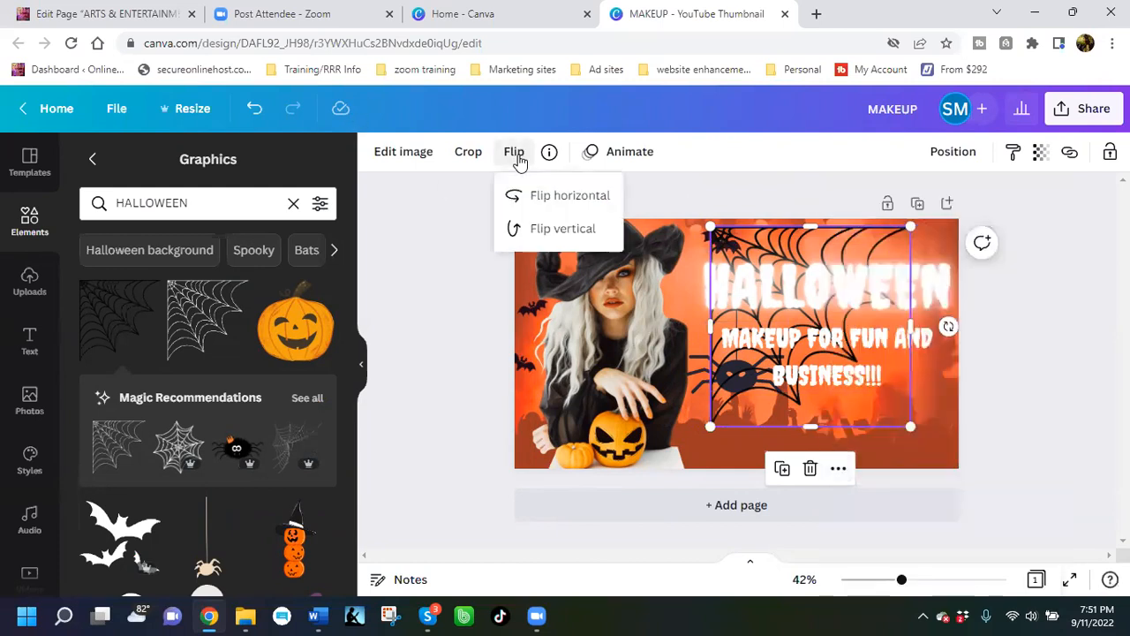
click(541, 198)
drag(888, 243, 914, 225)
click(986, 395)
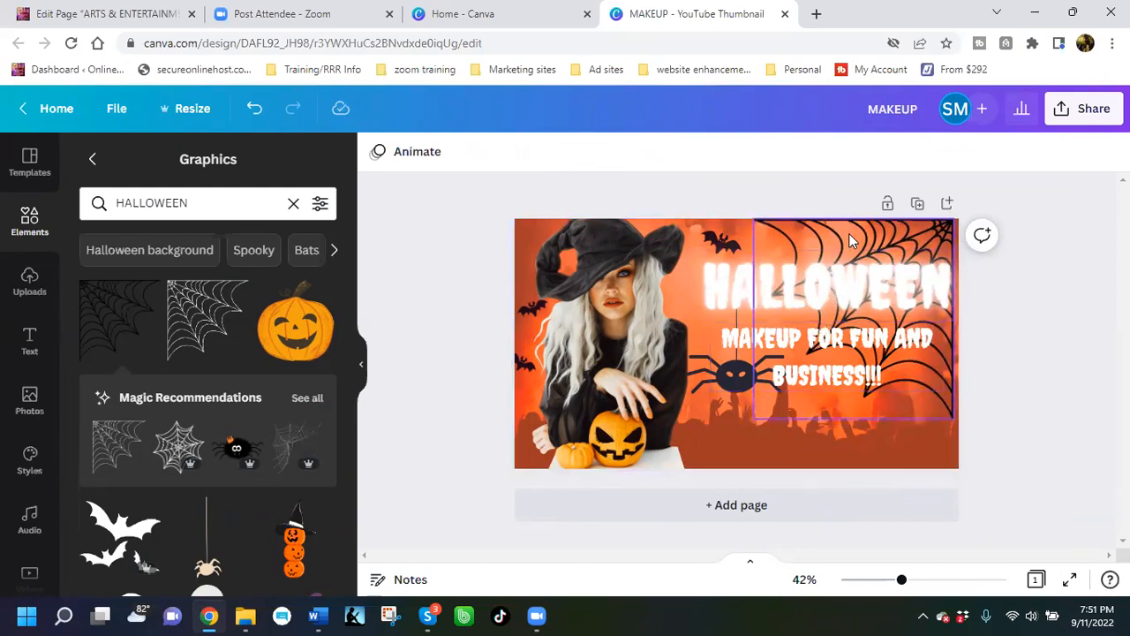
drag(873, 248, 877, 248)
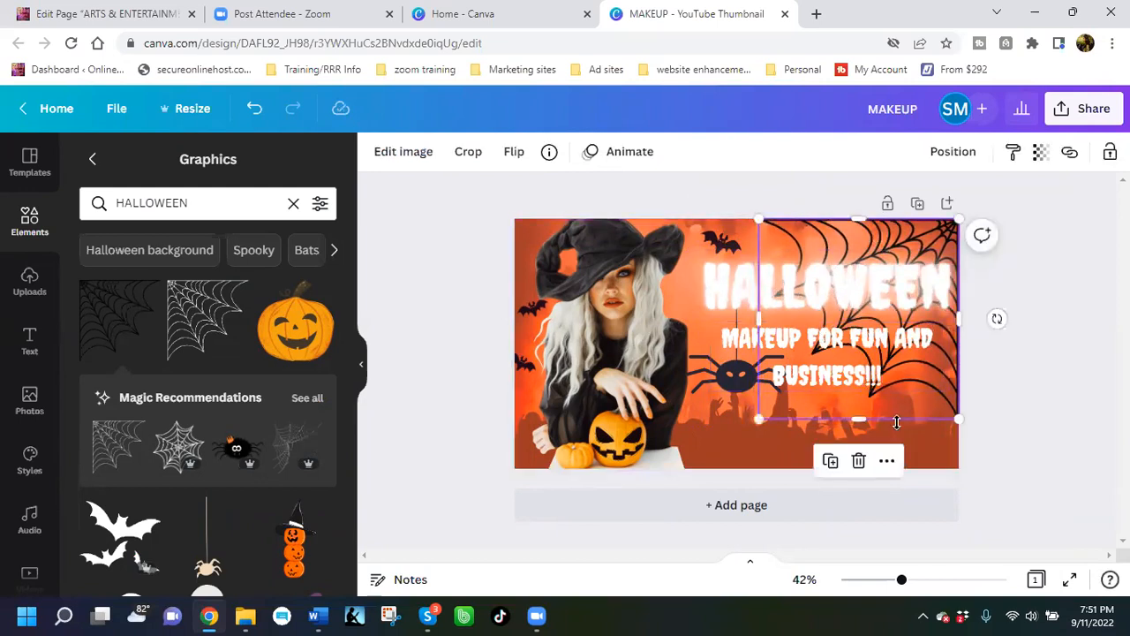
Step: Reduce the spider web to about half its size and fit it back into the thumbnail's upper-right corner
drag(959, 419, 895, 355)
drag(856, 238, 920, 236)
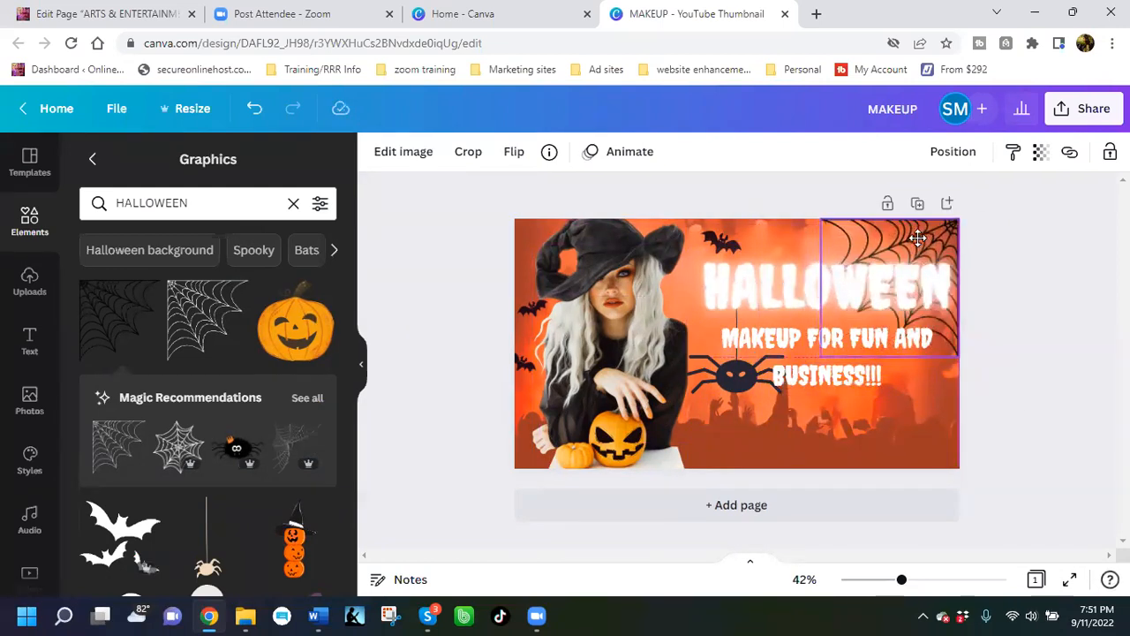
drag(959, 357, 926, 323)
drag(892, 247, 923, 244)
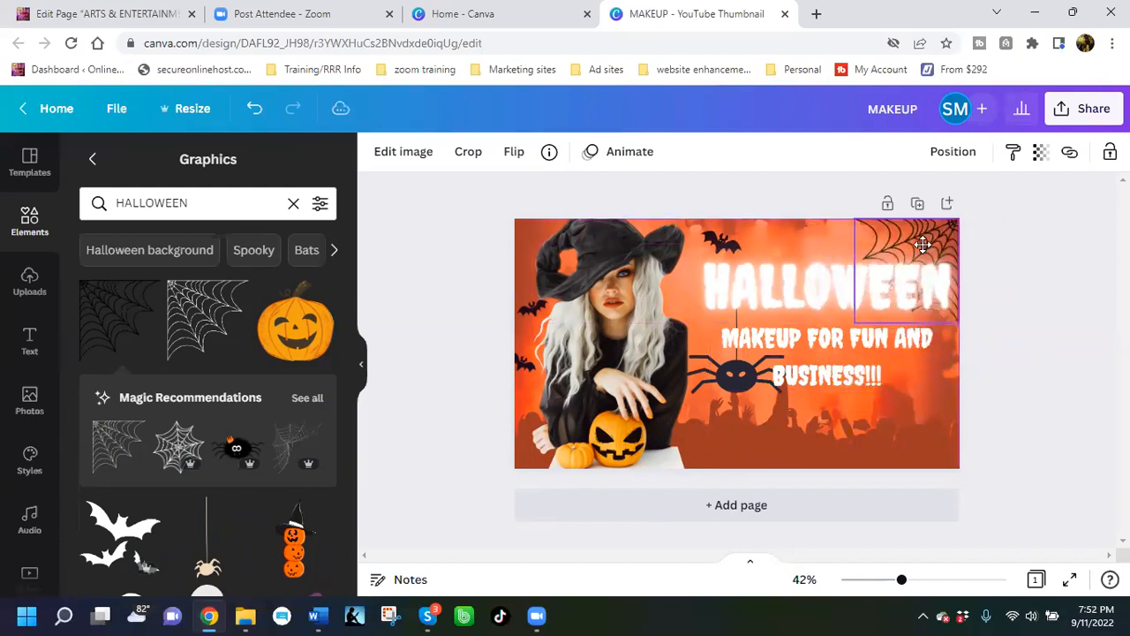
click(922, 405)
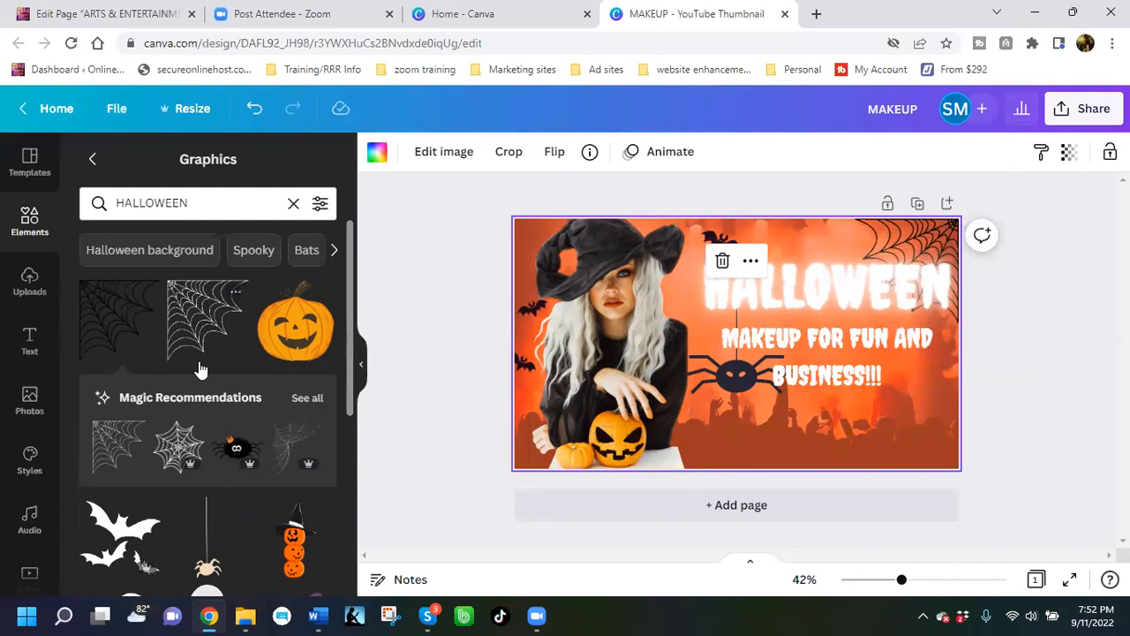
Step: Browse the Halloween graphics and add the white RIP tombstone to the thumbnail
scroll(200, 367, down, 5)
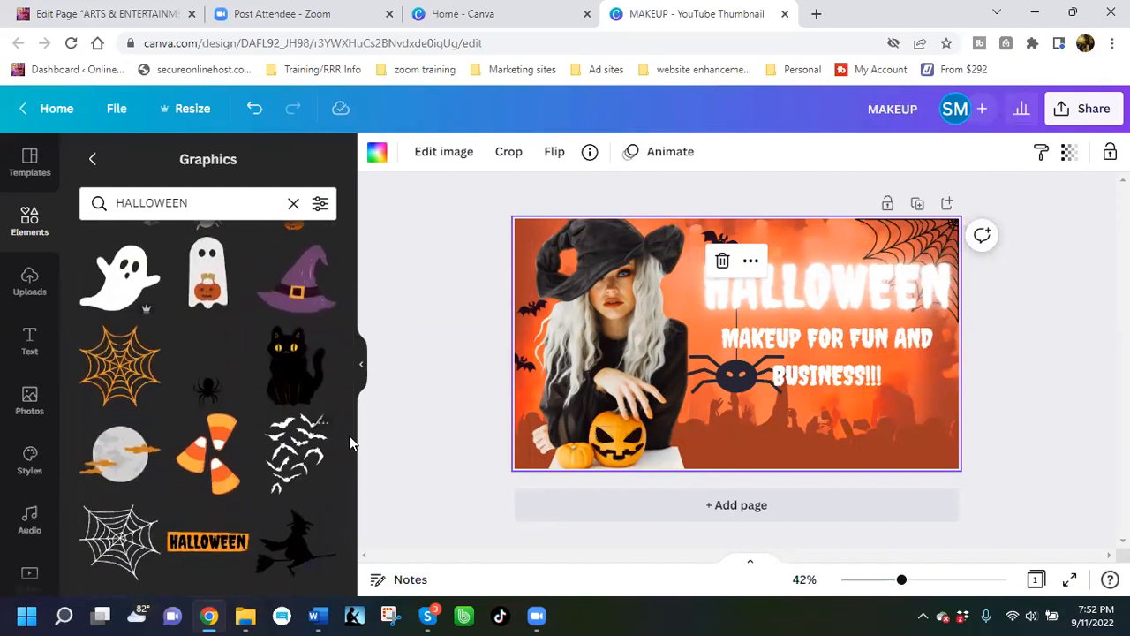
scroll(216, 417, down, 3)
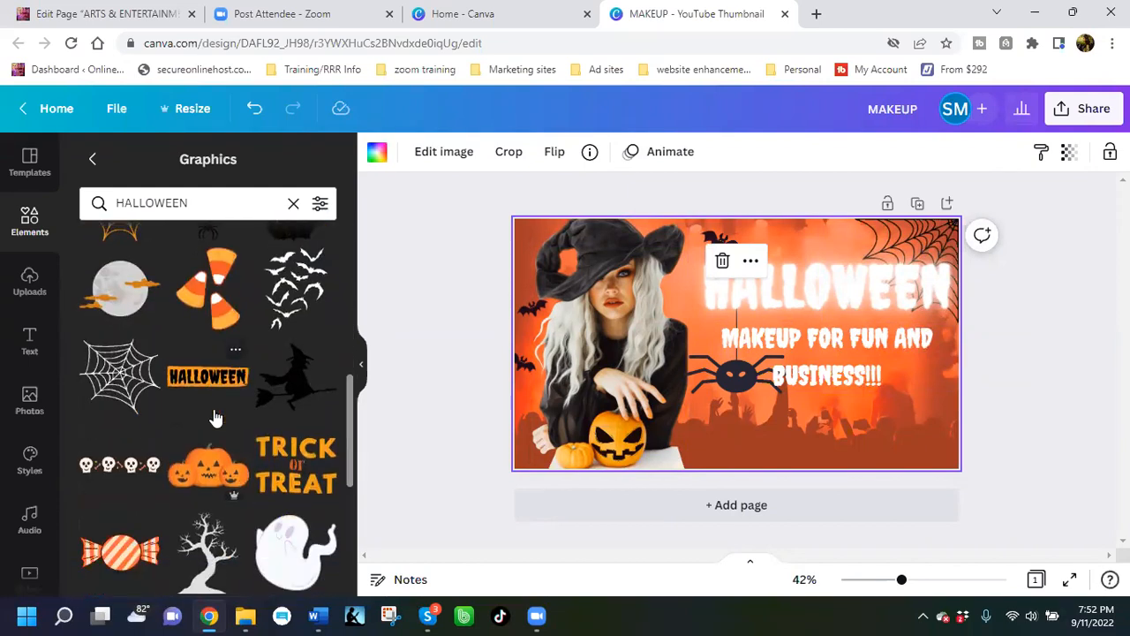
scroll(215, 417, down, 3)
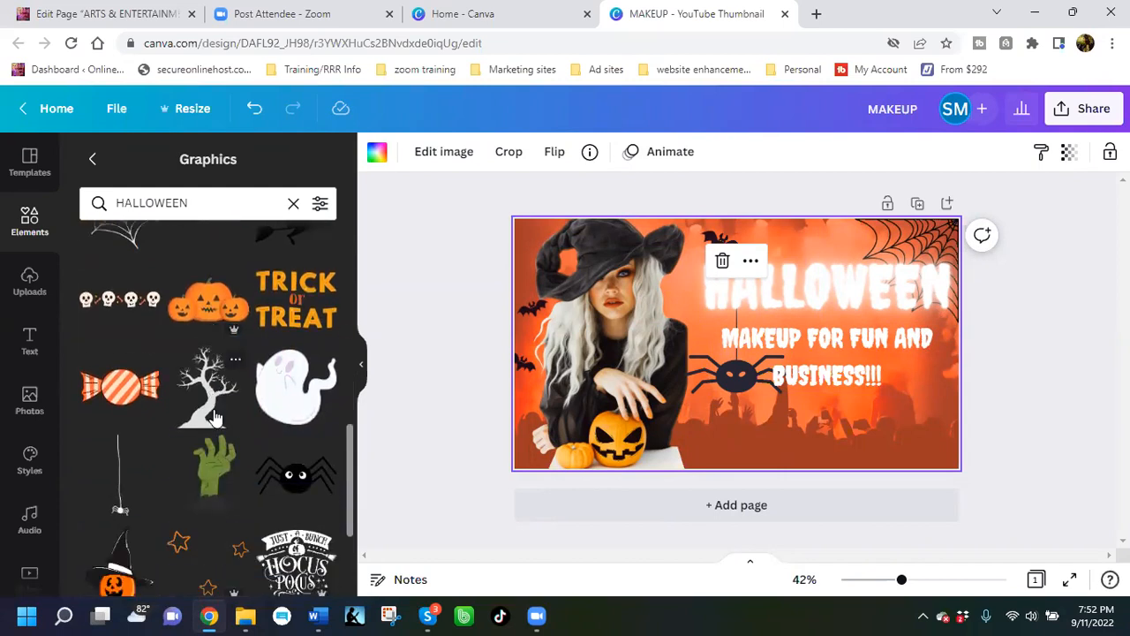
scroll(215, 416, down, 3)
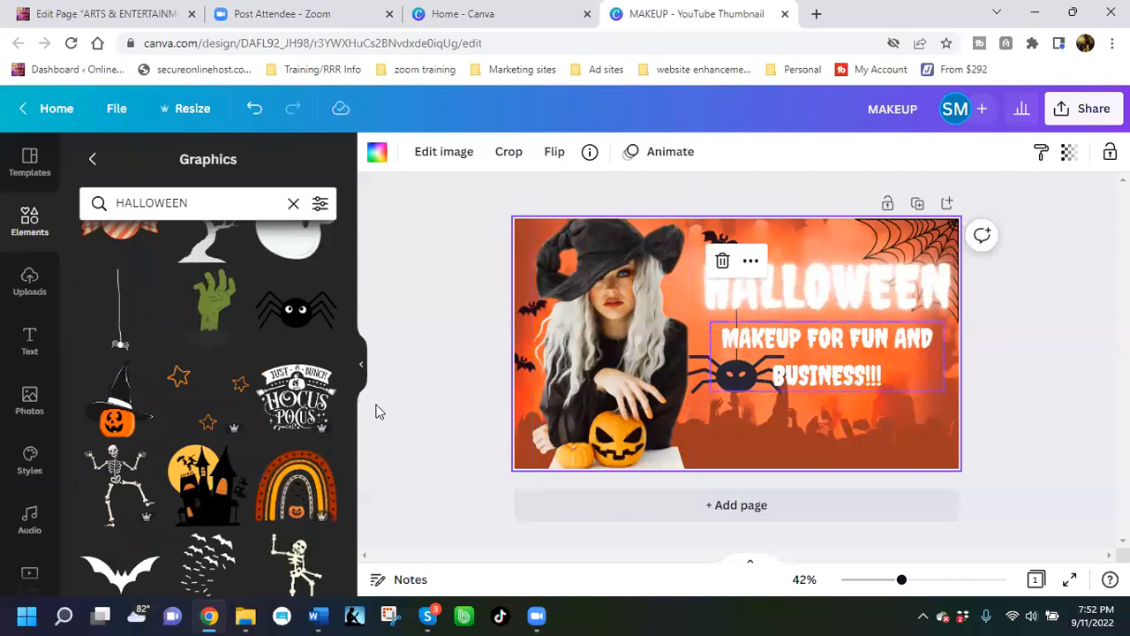
scroll(144, 378, down, 3)
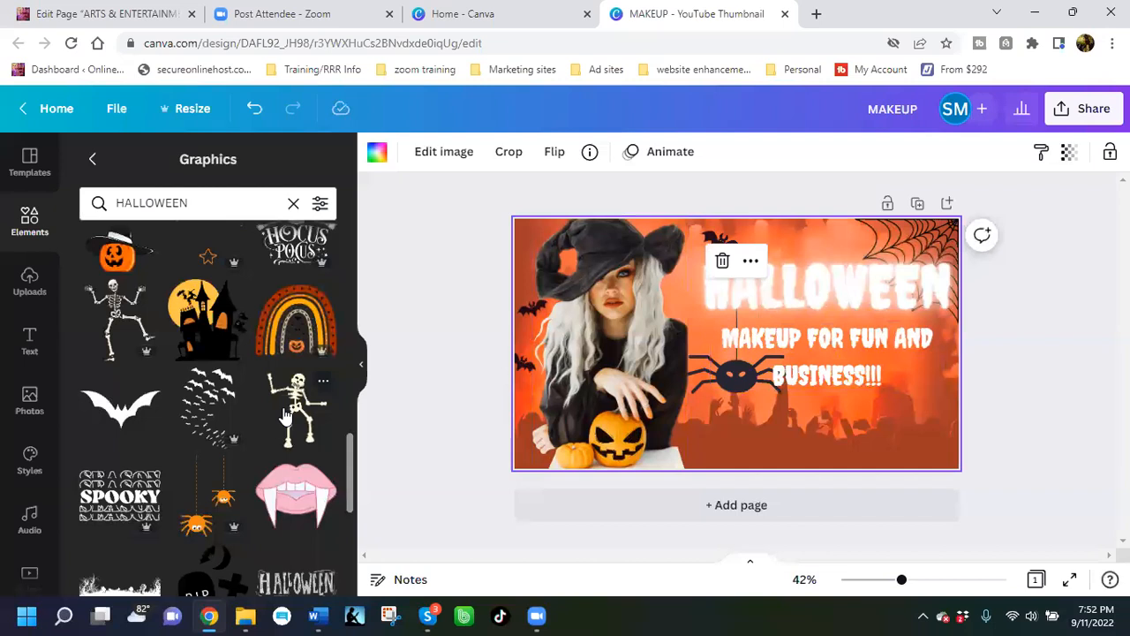
scroll(284, 415, down, 2)
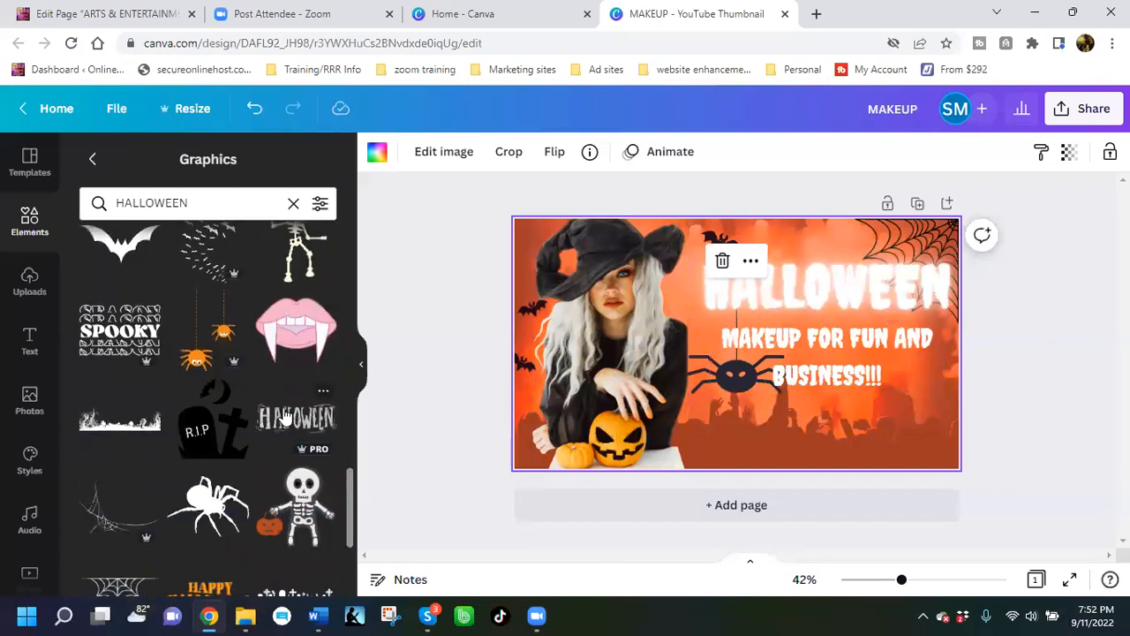
scroll(285, 415, down, 1)
scroll(285, 415, down, 4)
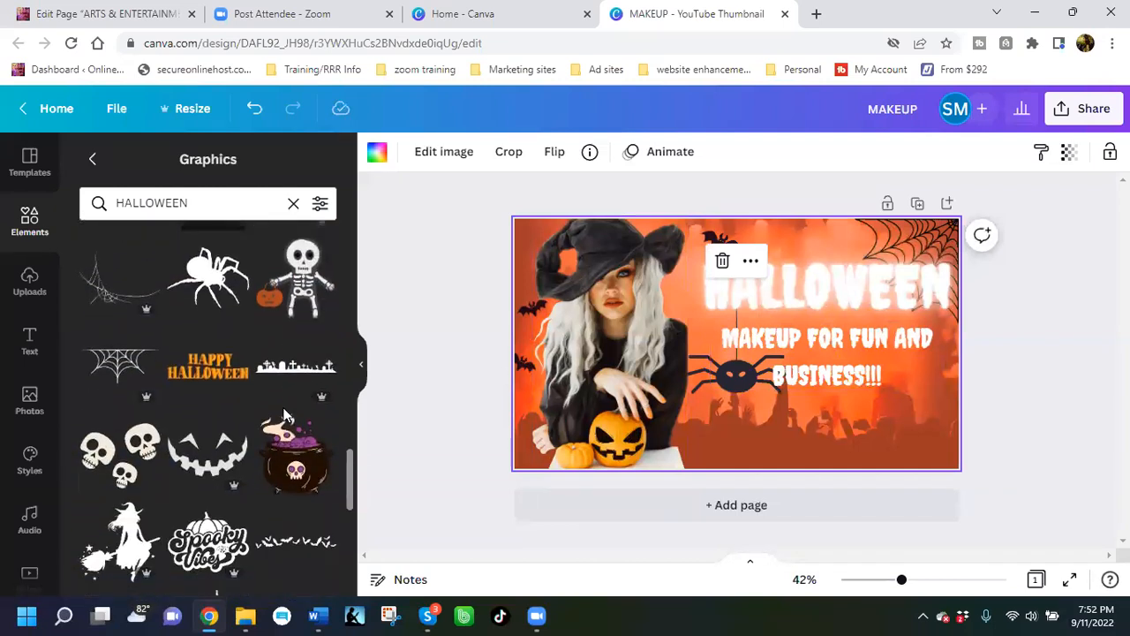
scroll(284, 415, down, 1)
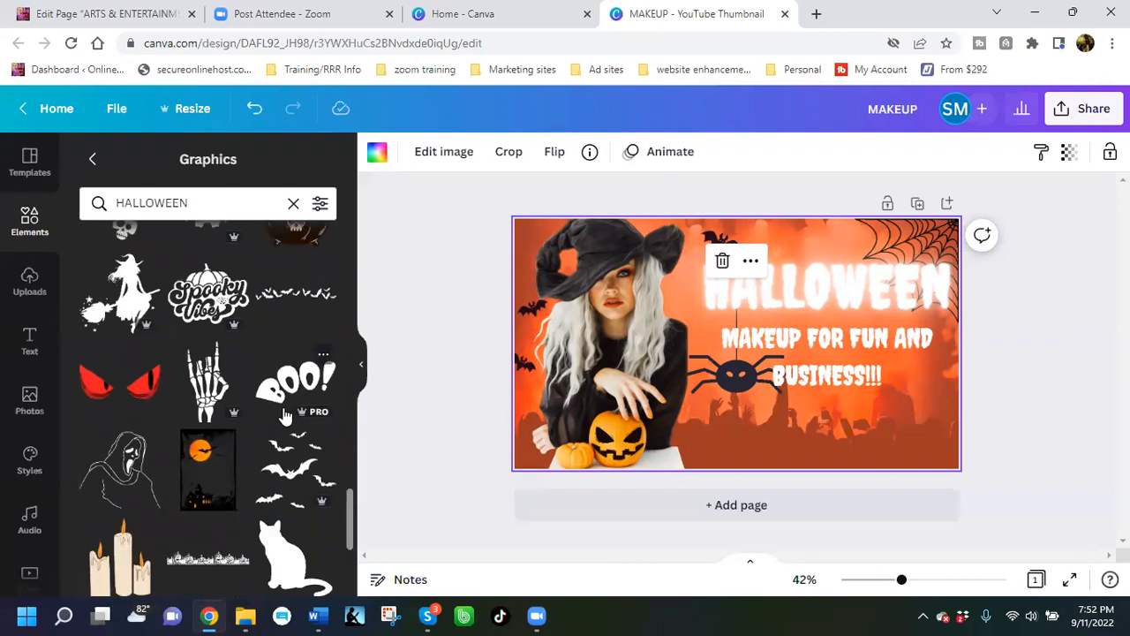
scroll(285, 415, down, 2)
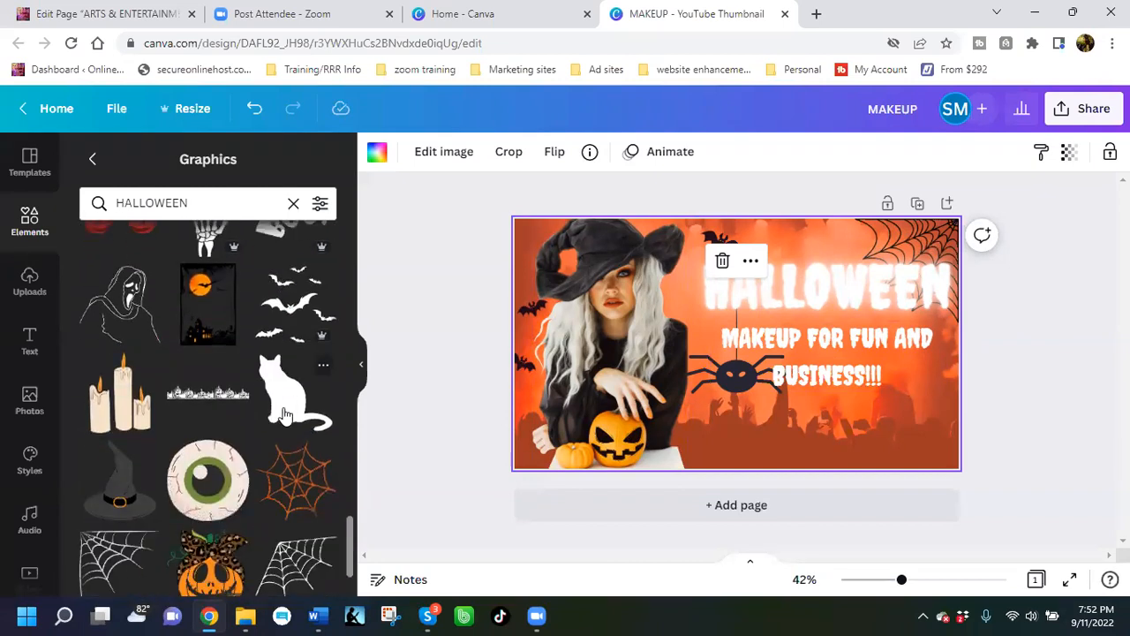
scroll(284, 415, down, 2)
scroll(285, 415, down, 4)
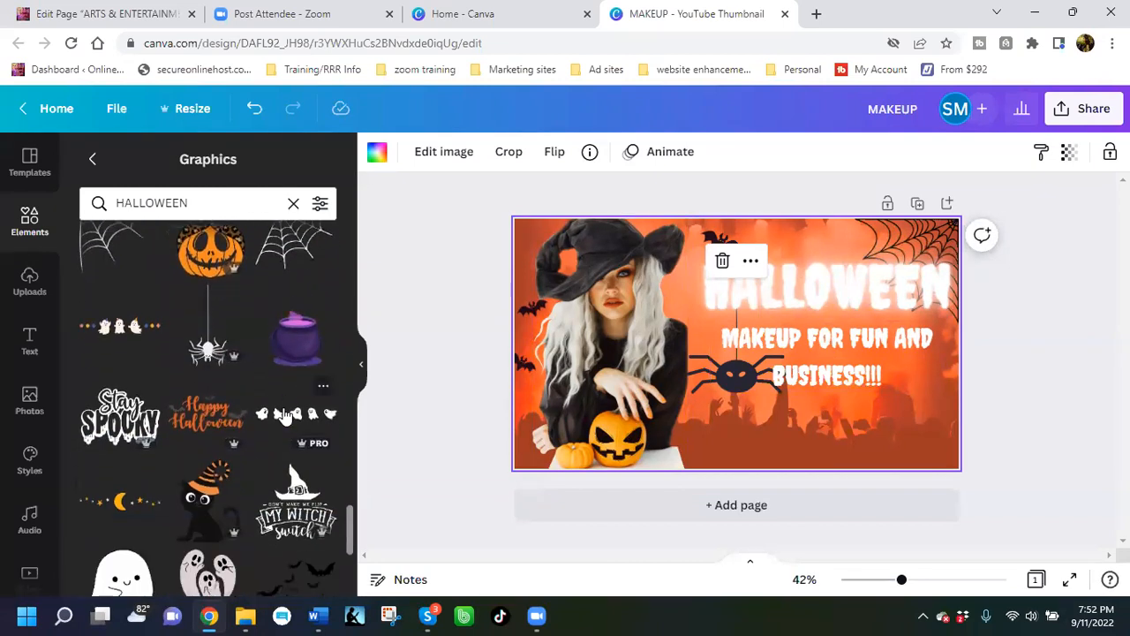
scroll(285, 415, down, 1)
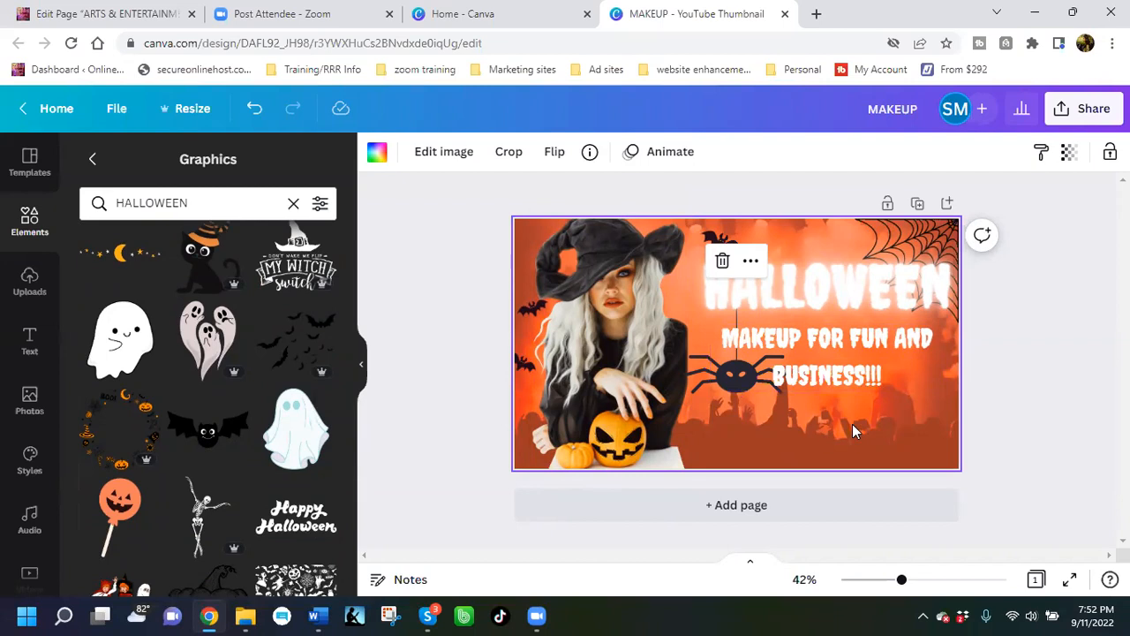
scroll(247, 472, down, 2)
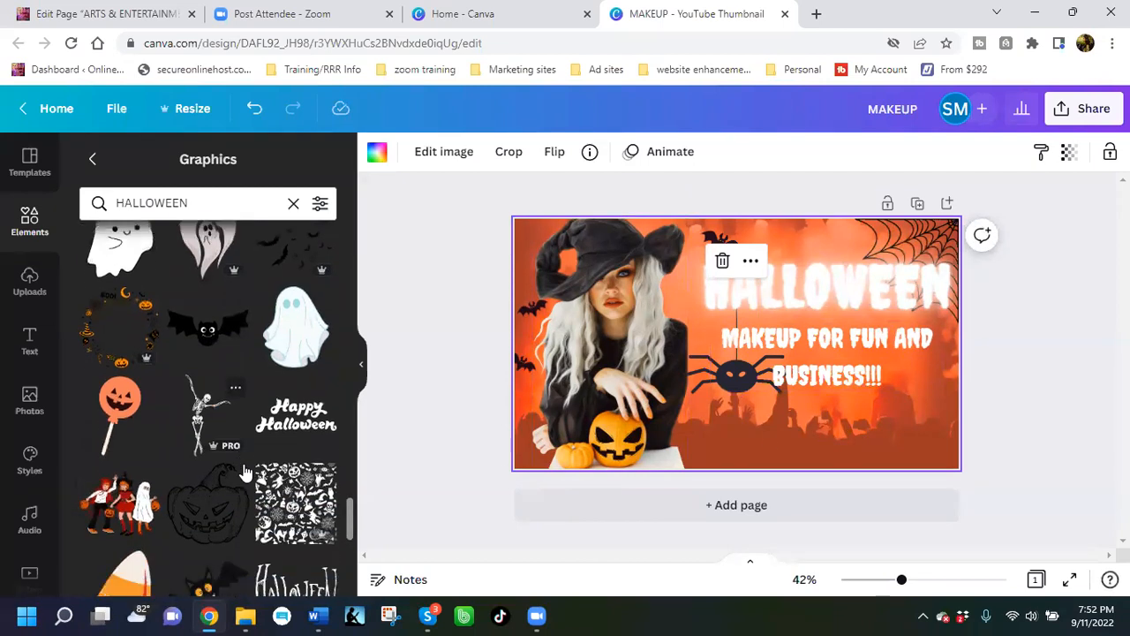
scroll(245, 473, down, 4)
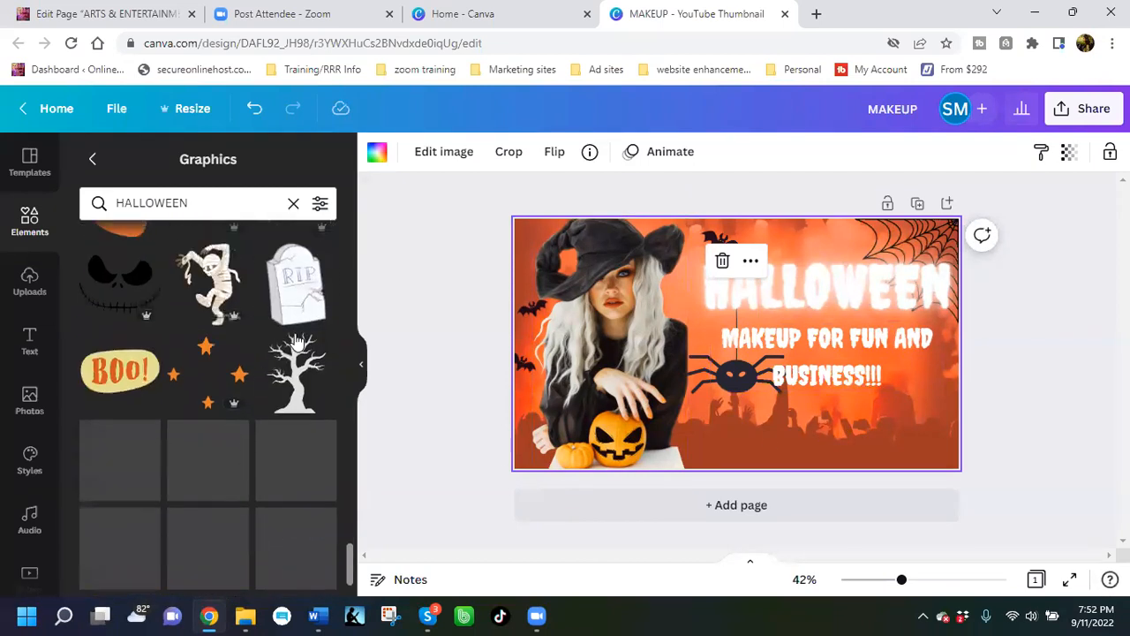
click(315, 292)
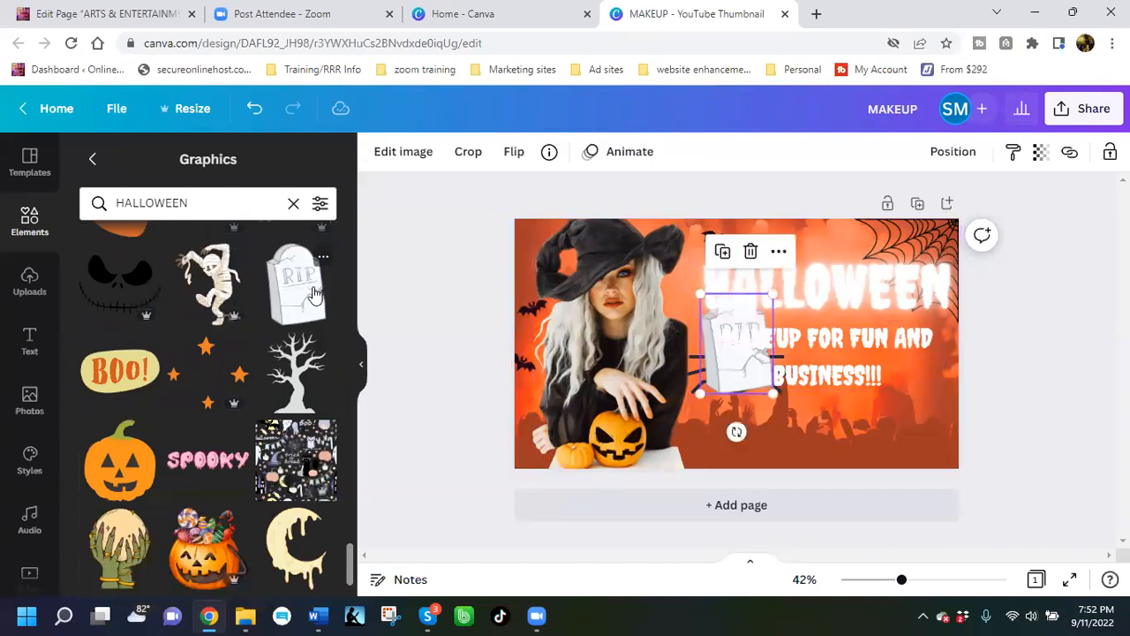
Step: Nudge the spider slightly upward and fit the RIP tombstone, at about two-thirds size, into the thumbnail's lower-right corner
drag(738, 378, 684, 319)
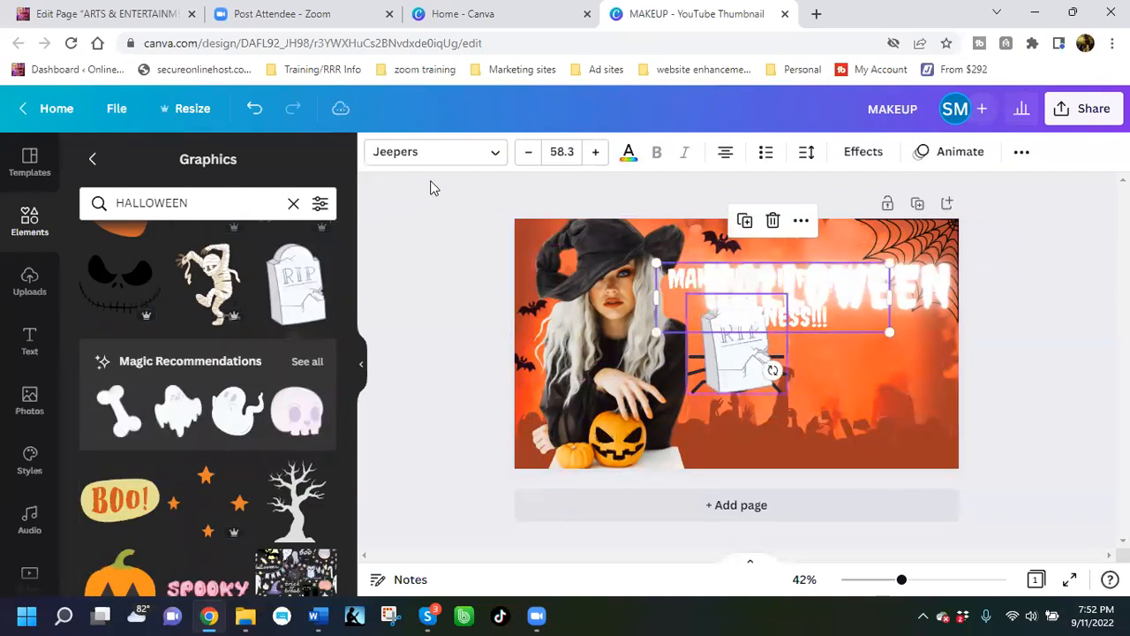
double_click(830, 335)
mouse_move(735, 386)
mouse_down()
mouse_move(822, 441)
mouse_move(807, 437)
mouse_move(857, 449)
mouse_move(736, 374)
mouse_up()
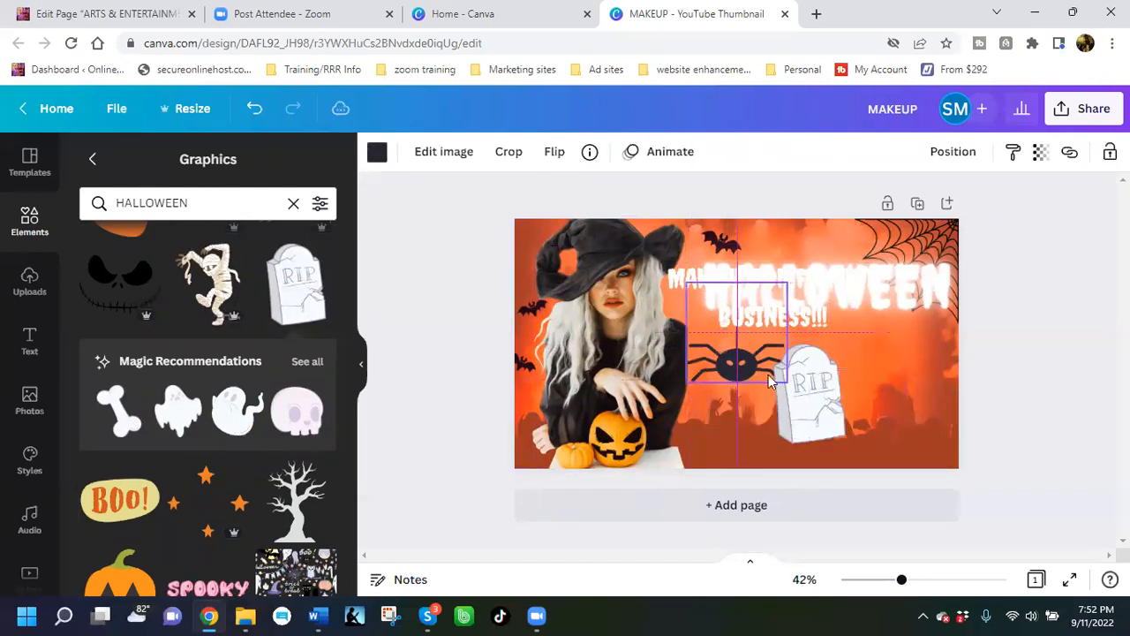
drag(834, 428, 938, 441)
drag(887, 370, 912, 404)
Step: Move the "MAKEUP FOR FUN AND BUSINESS!!!" text back beneath the HALLOWEEN headline, beside the spider
drag(827, 323, 870, 372)
click(843, 420)
click(943, 436)
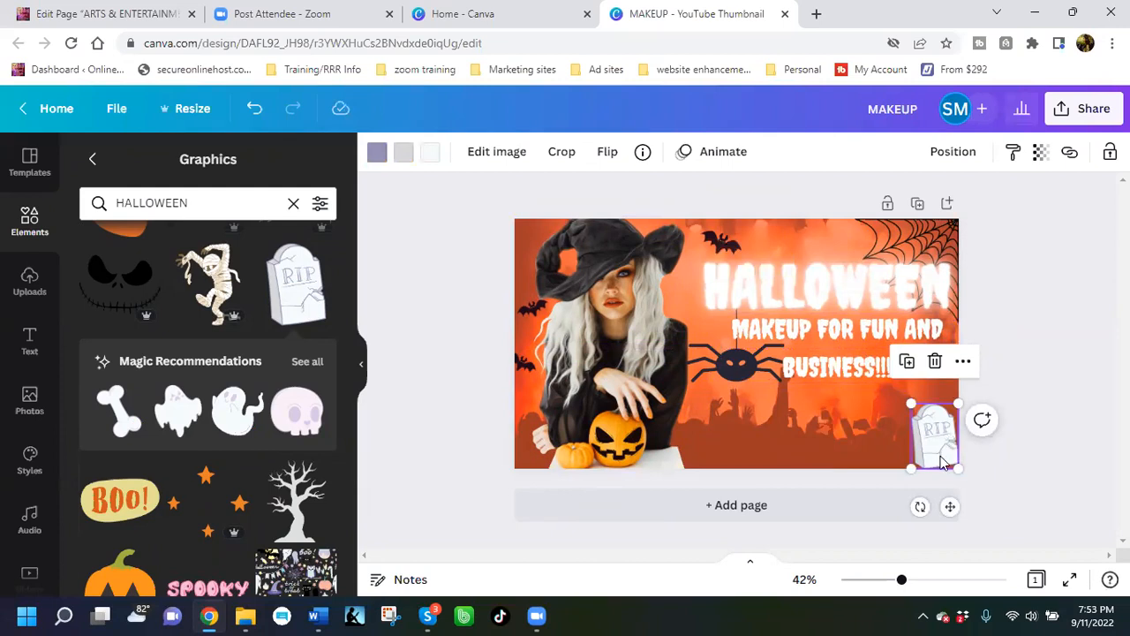
click(877, 465)
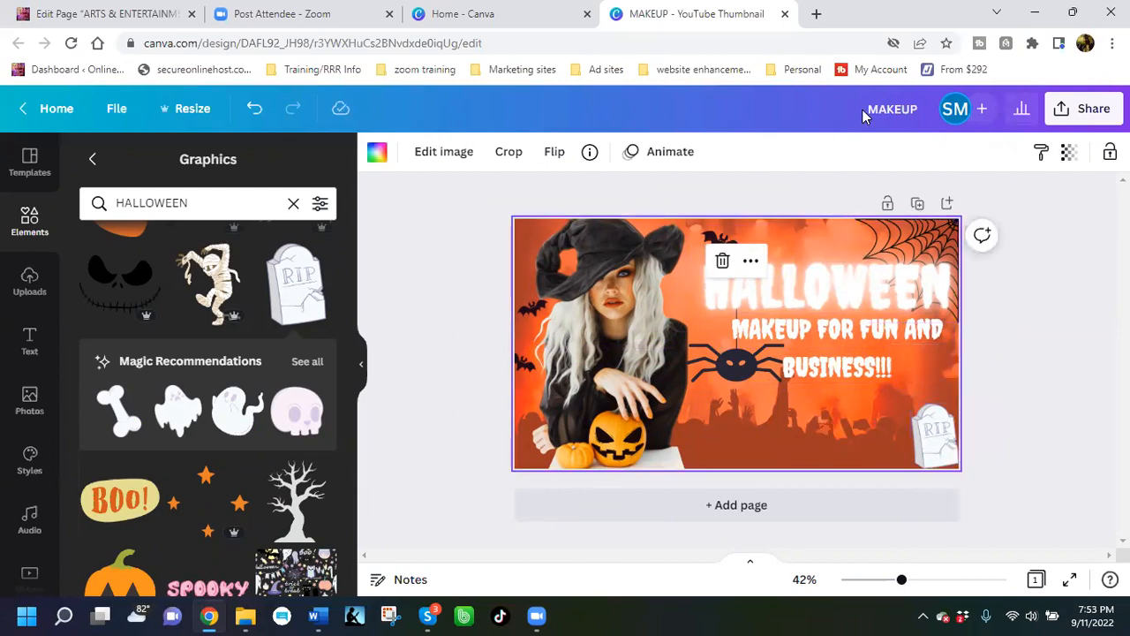
Step: Rename the design as MAKEUP FOR HALLOWEEN AND BUSINESS
click(426, 386)
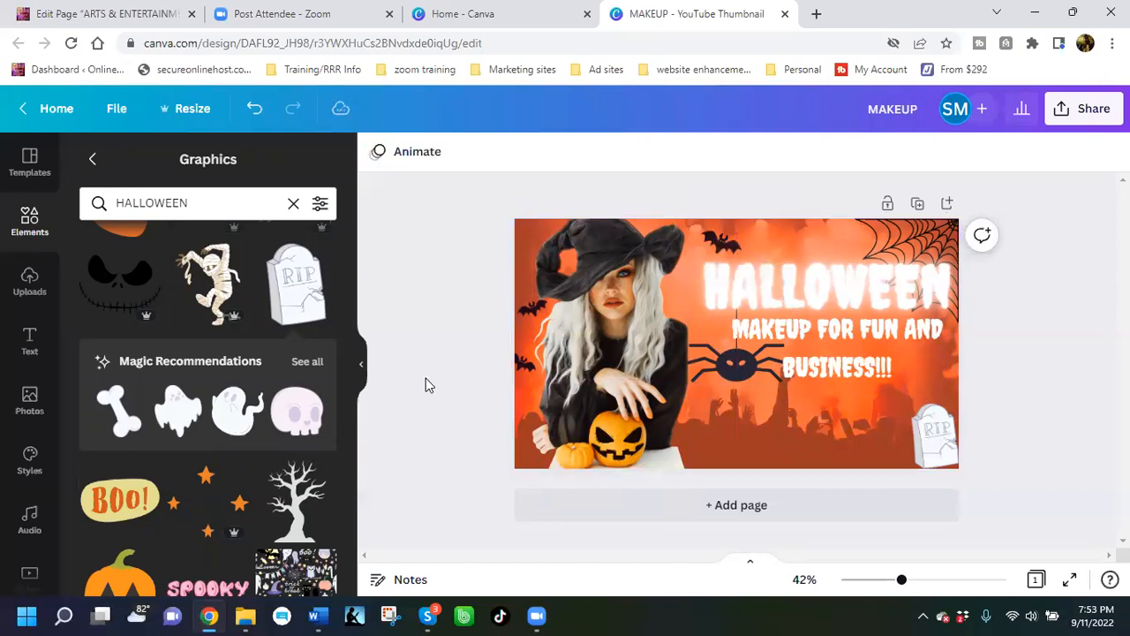
click(921, 110)
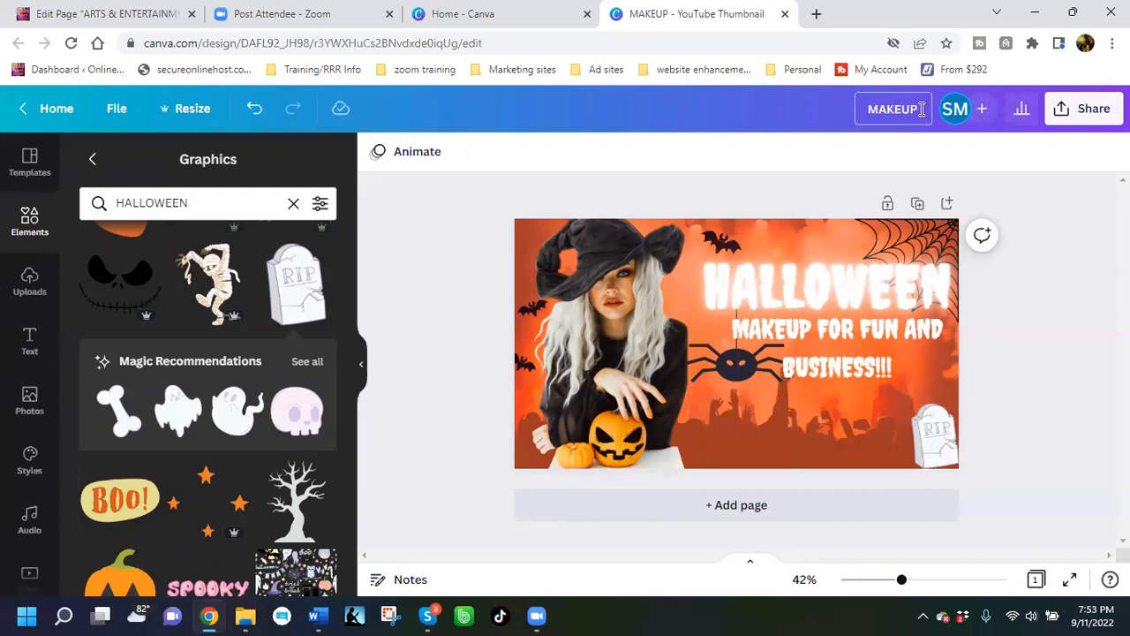
text(FOR HALLOWEEN AND BUSINESS)
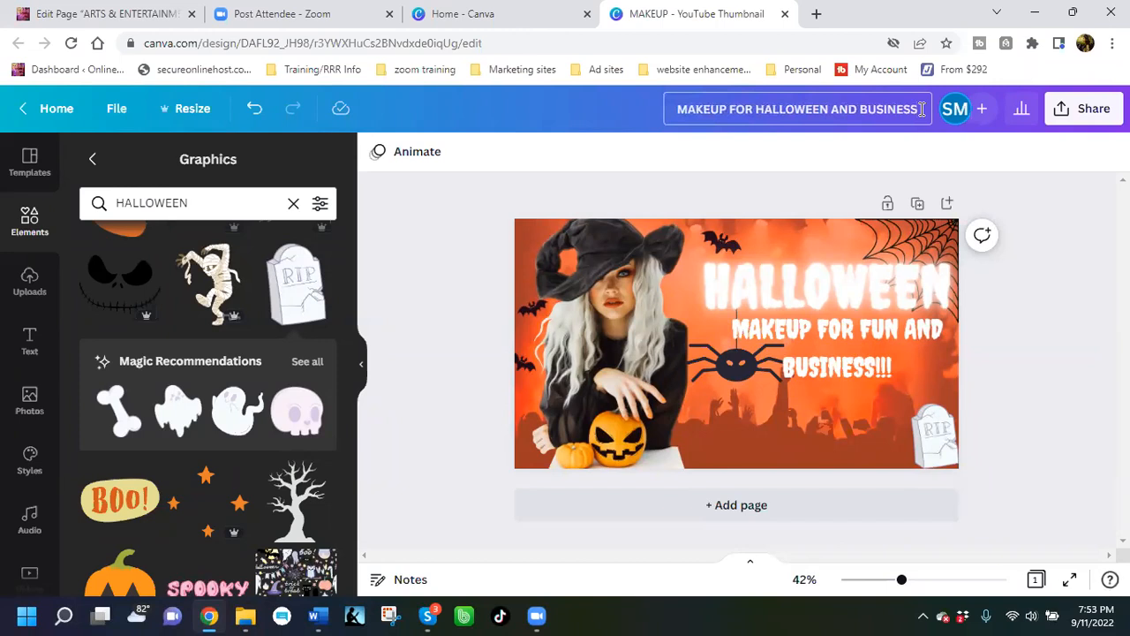
Step: Download the design as a PNG at size 1 (1280 × 720 px)
click(1093, 109)
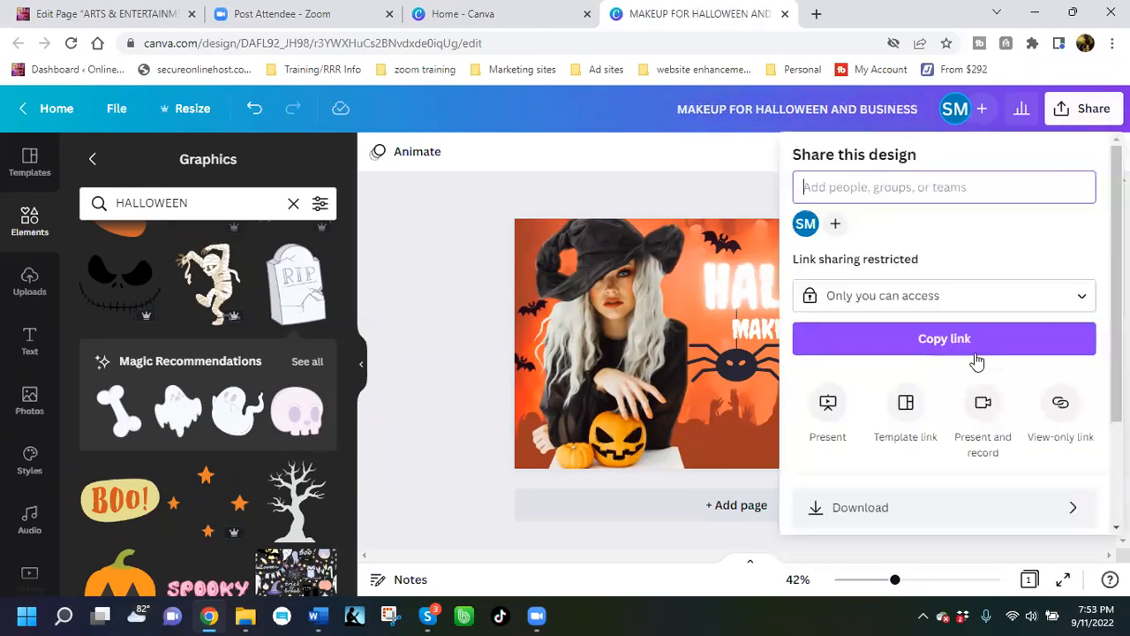
scroll(890, 433, down, 2)
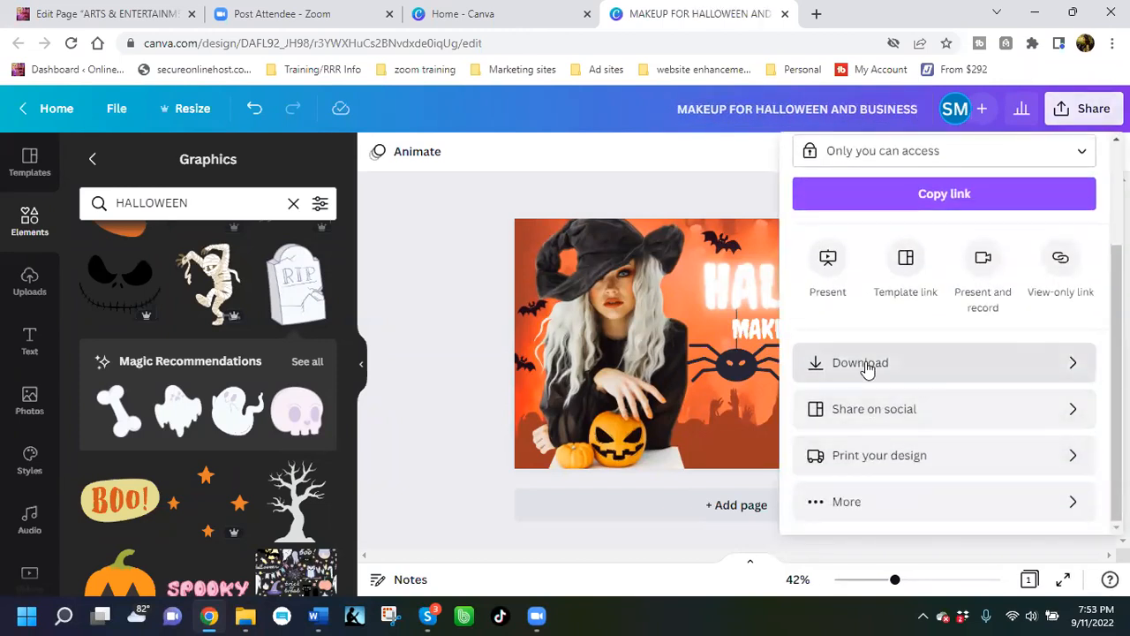
click(866, 366)
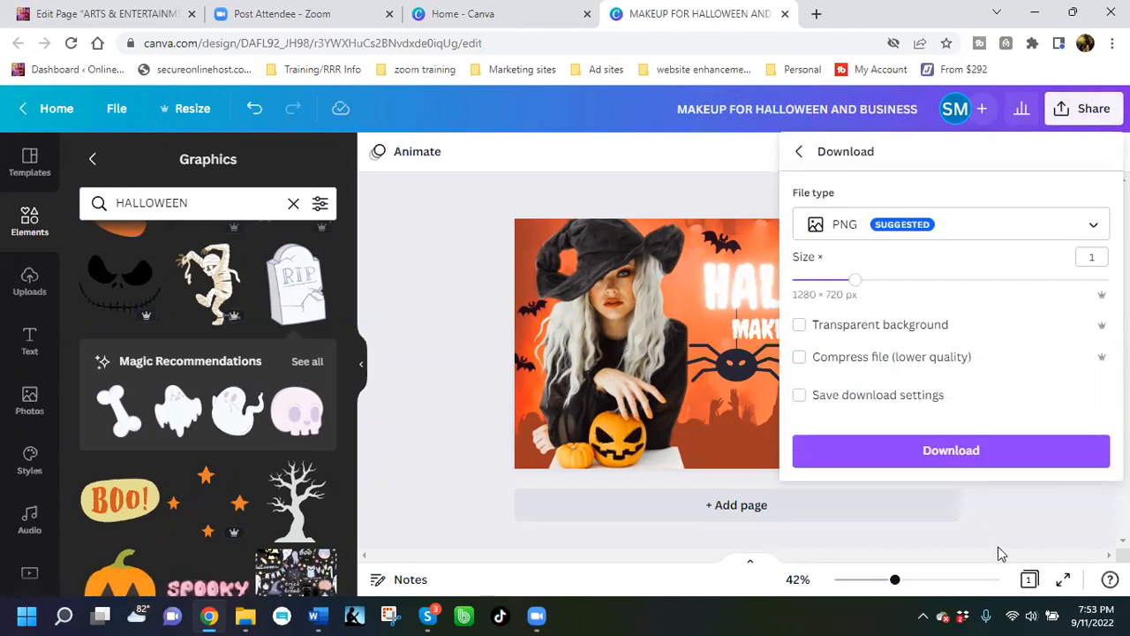
click(960, 458)
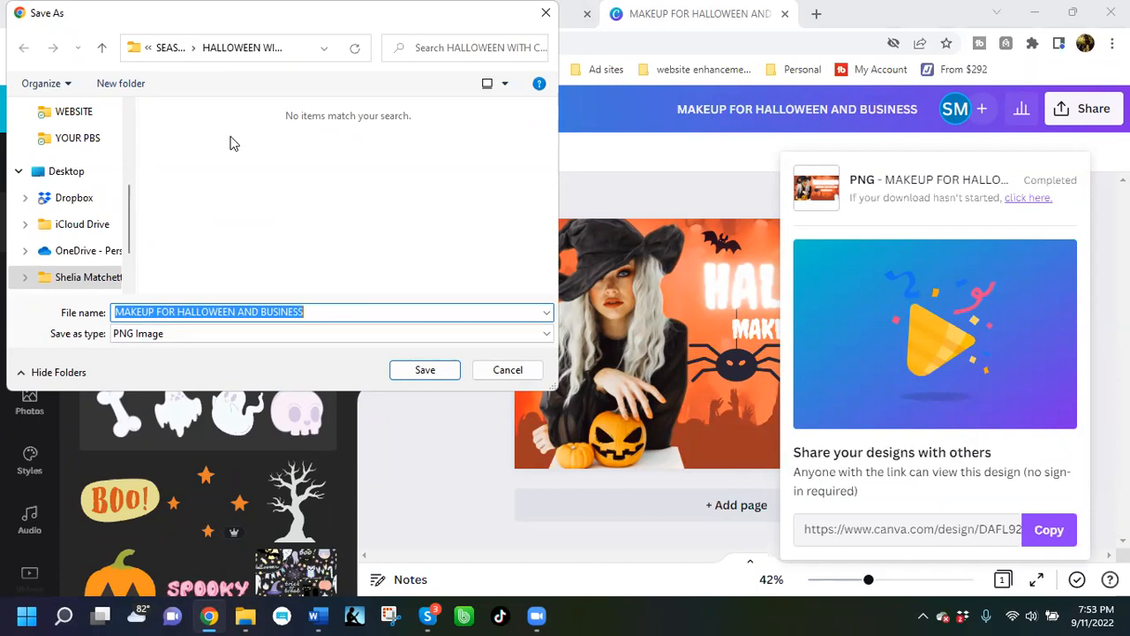
Step: Save the PNG as MAKEUP FOR HALLOWEEN AND BUSINESS in the HALLOWEEN subfolder of the YouTube thumbnails folder
scroll(129, 205, down, 2)
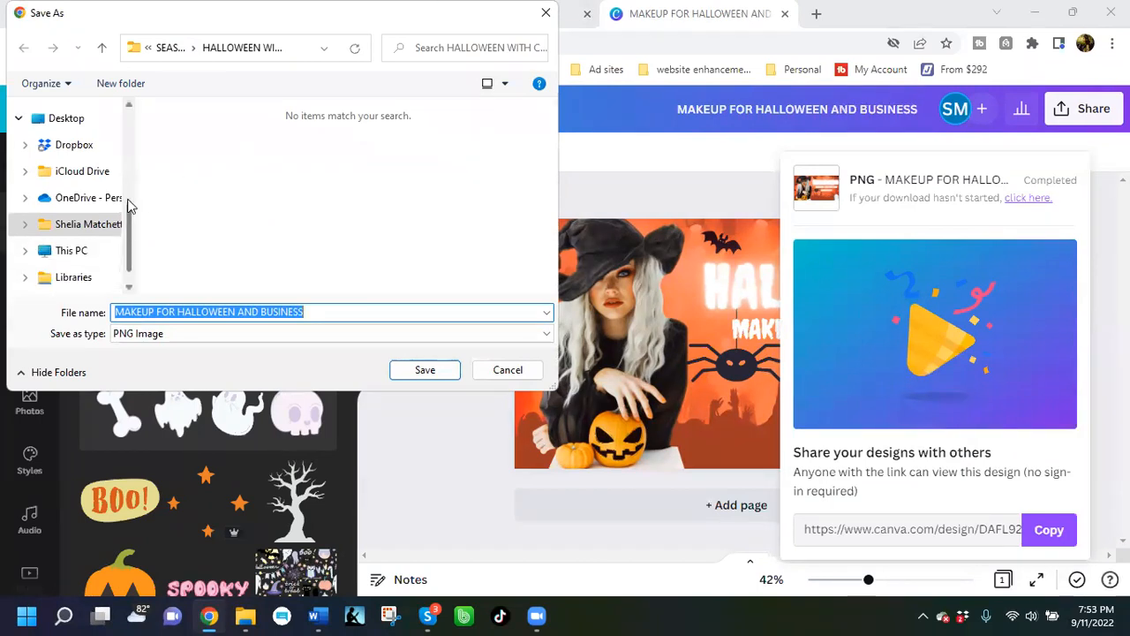
scroll(122, 233, up, 5)
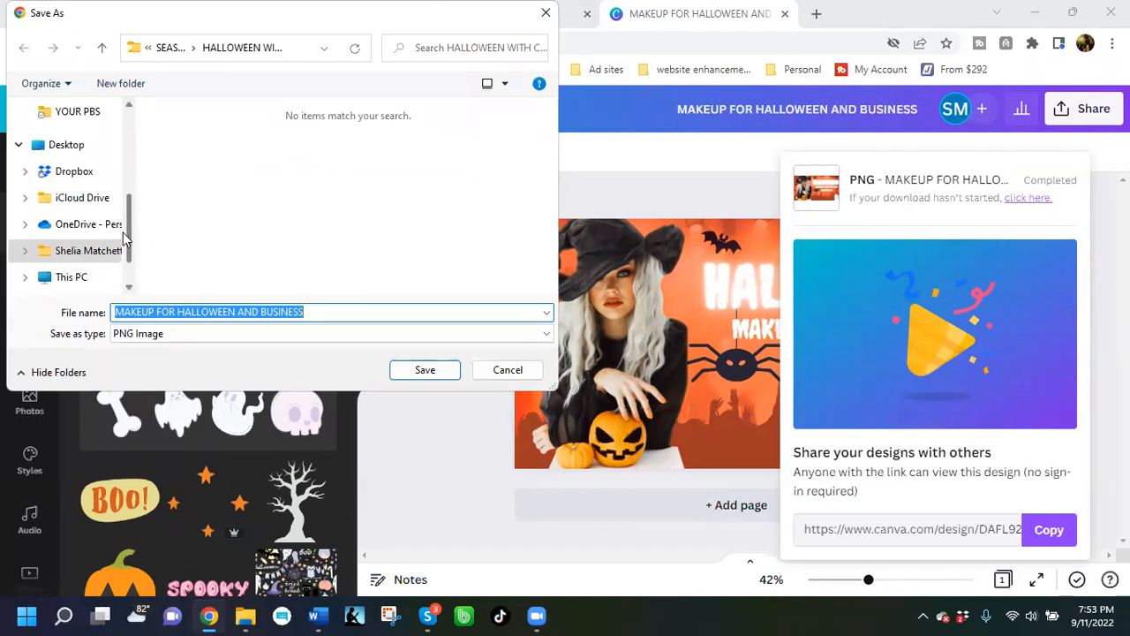
scroll(123, 233, up, 5)
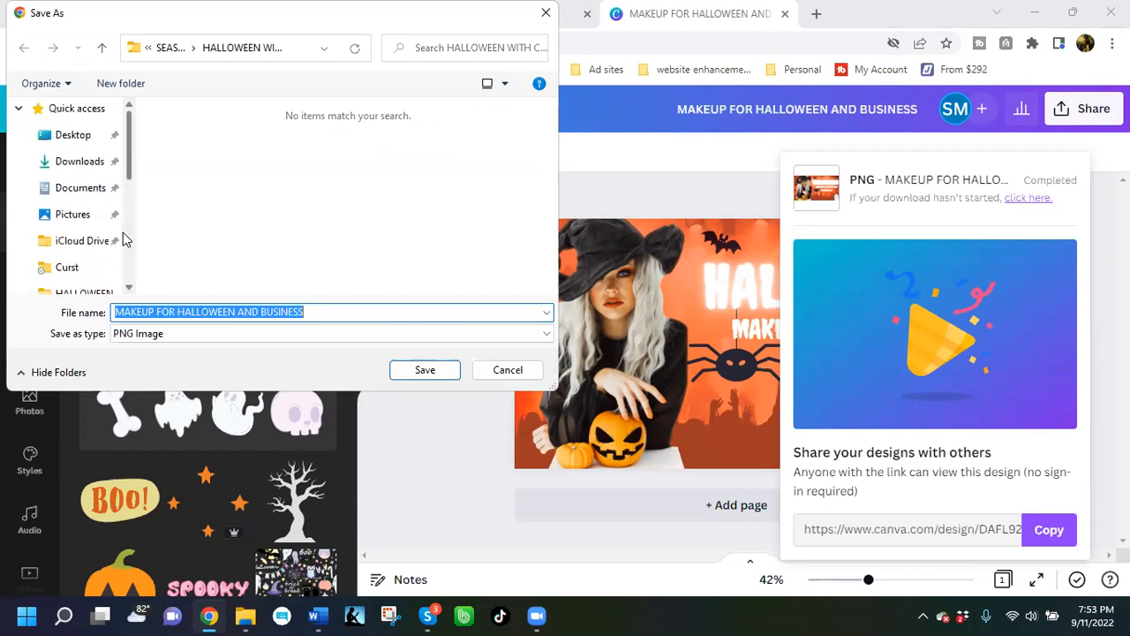
scroll(123, 232, down, 3)
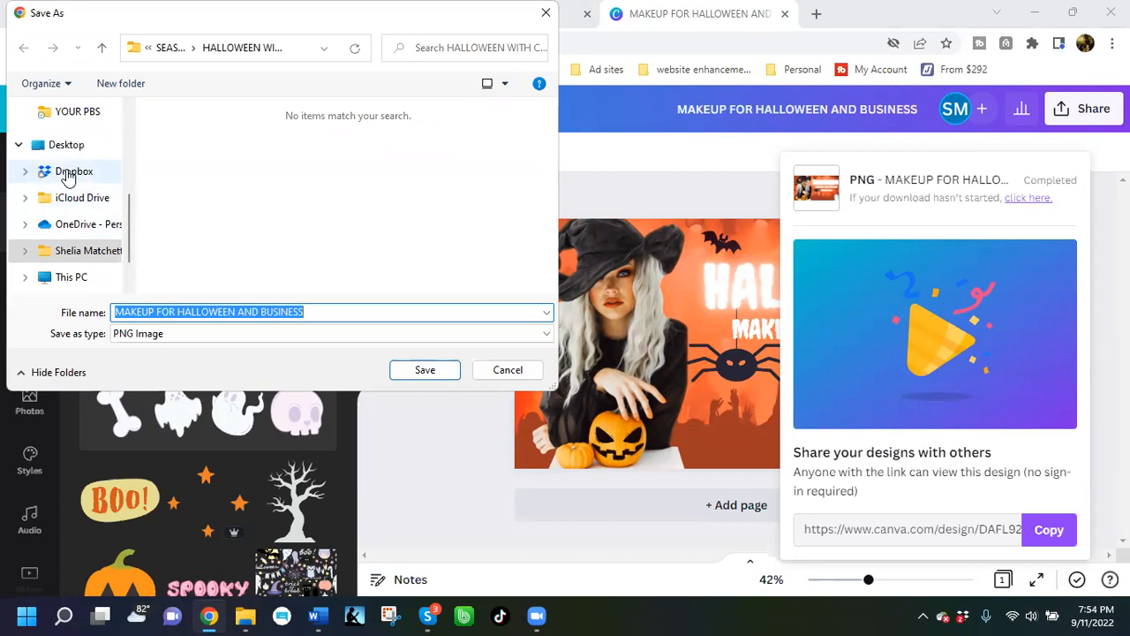
scroll(76, 247, down, 1)
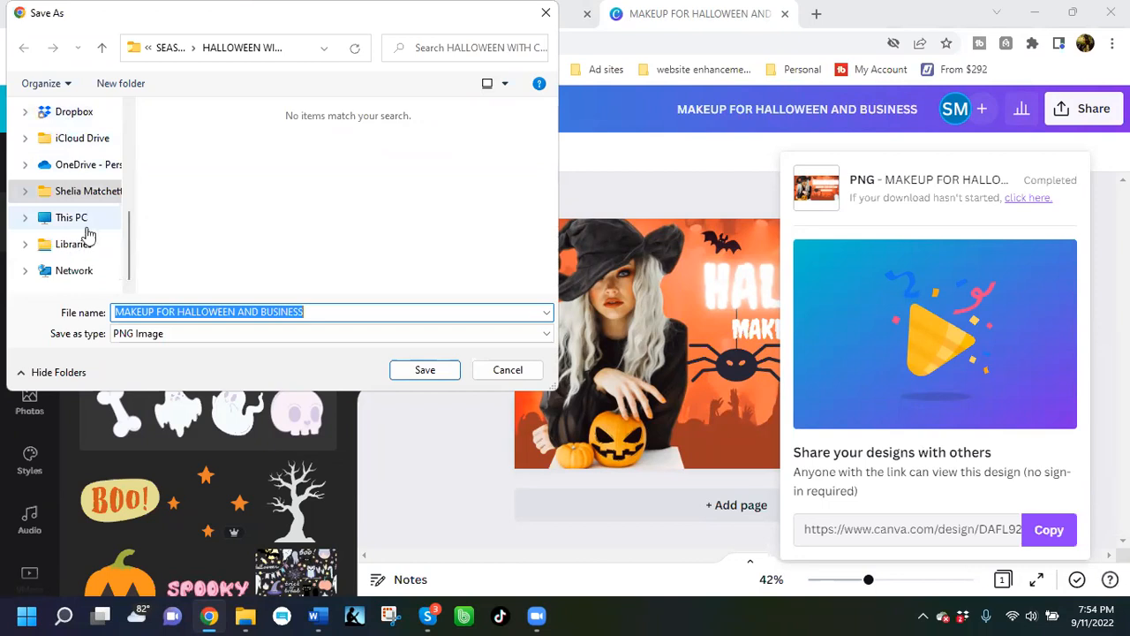
scroll(87, 234, up, 3)
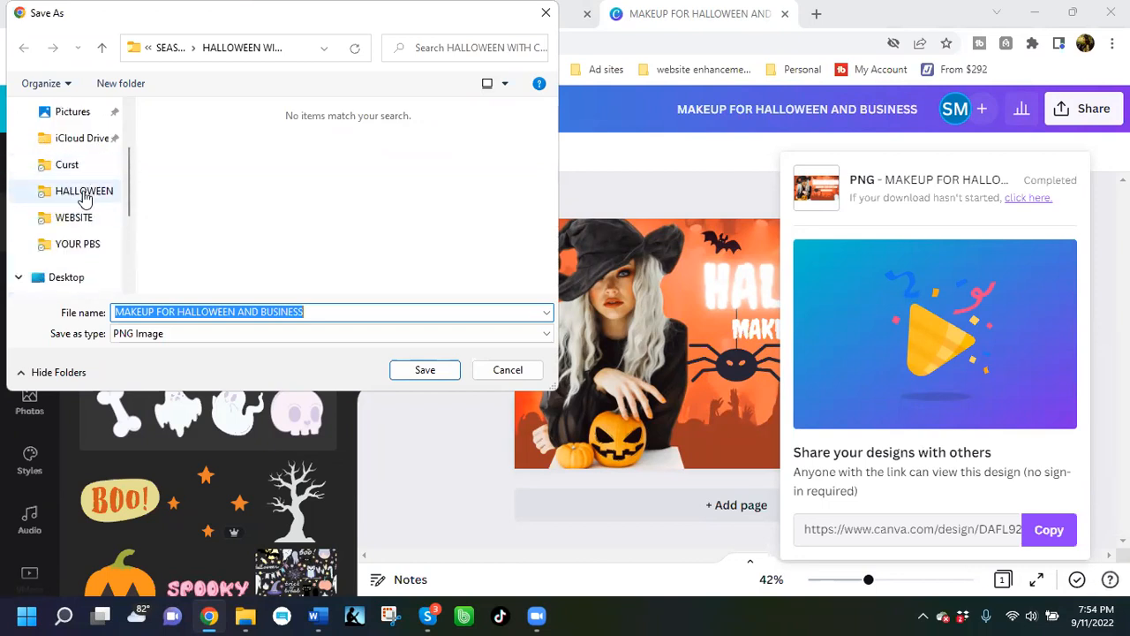
click(85, 192)
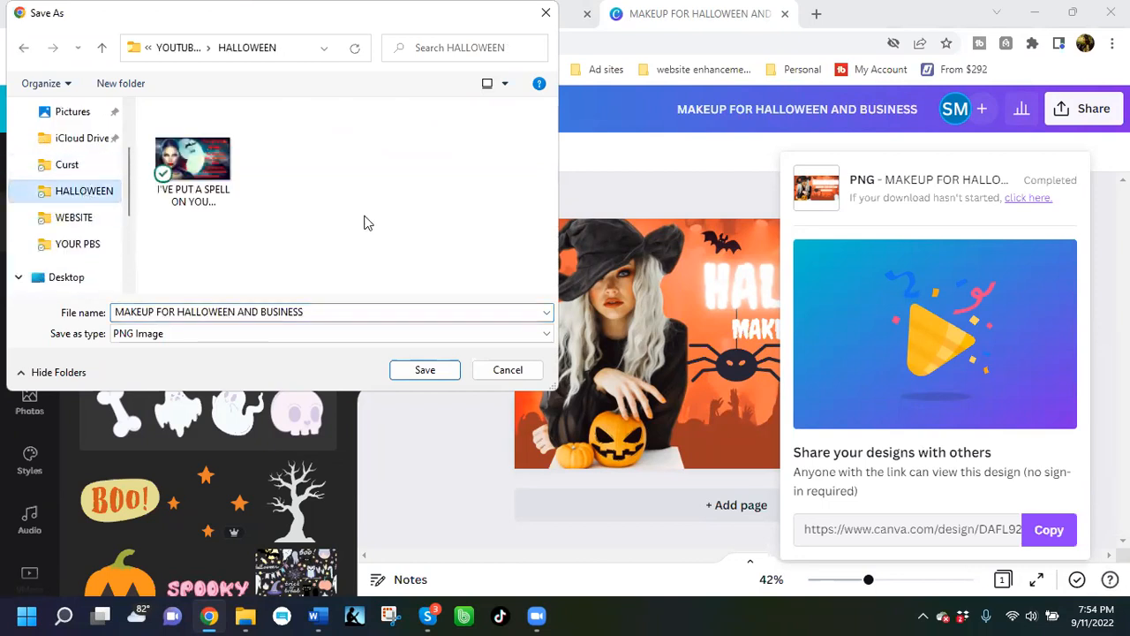
click(166, 50)
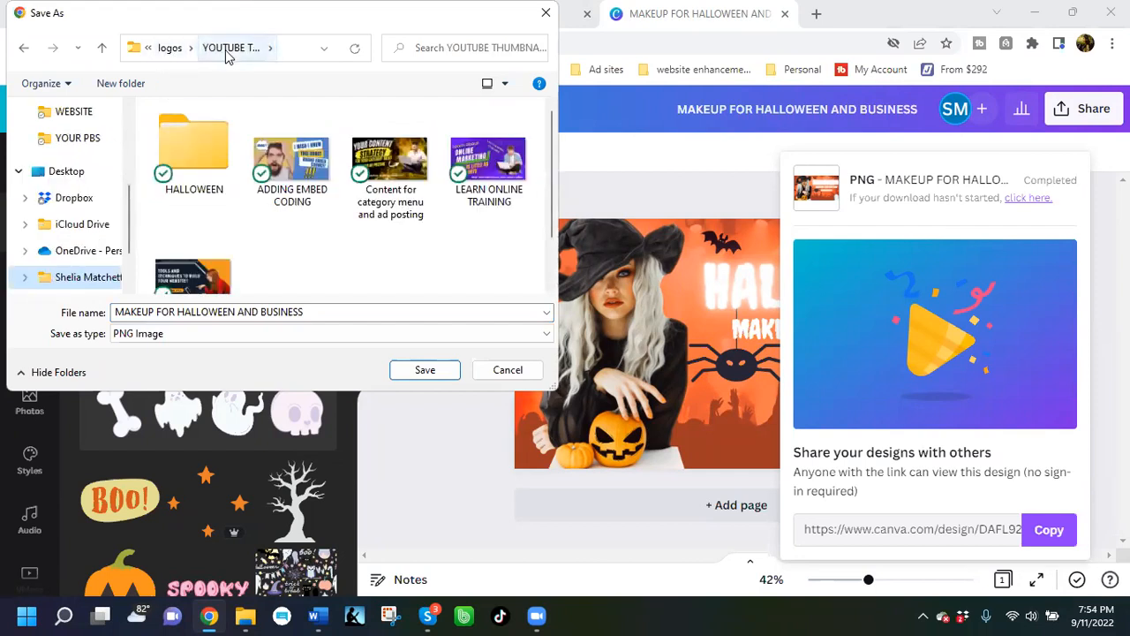
double_click(190, 155)
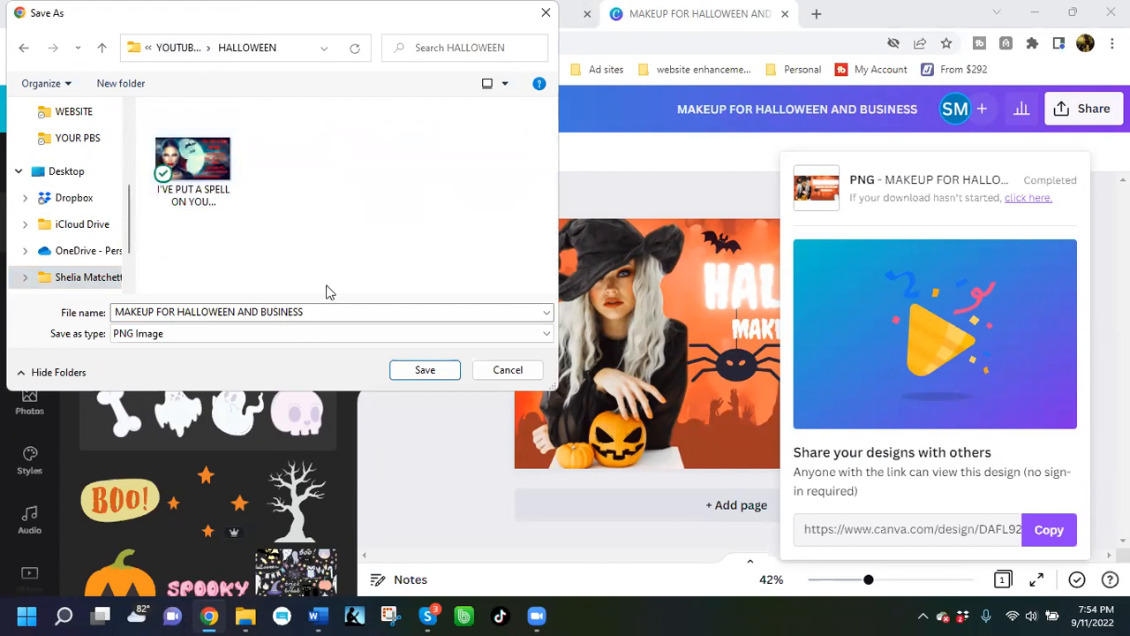
click(422, 371)
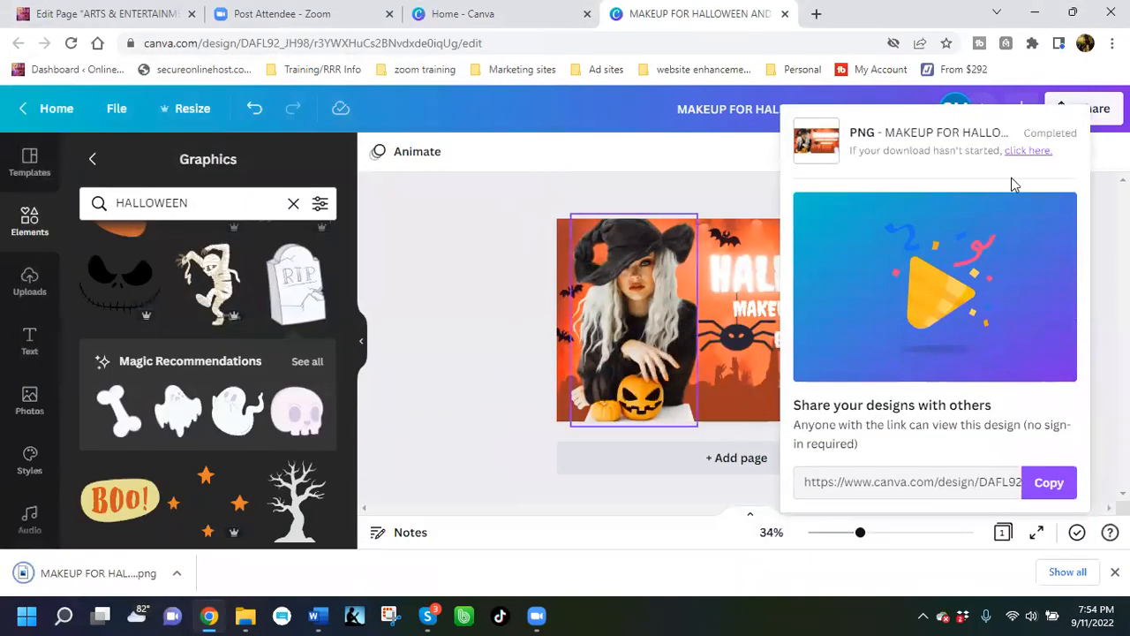
Step: Return to the Canva home page and create a blank 1920 × 1080 px Video design from the video formats
click(755, 189)
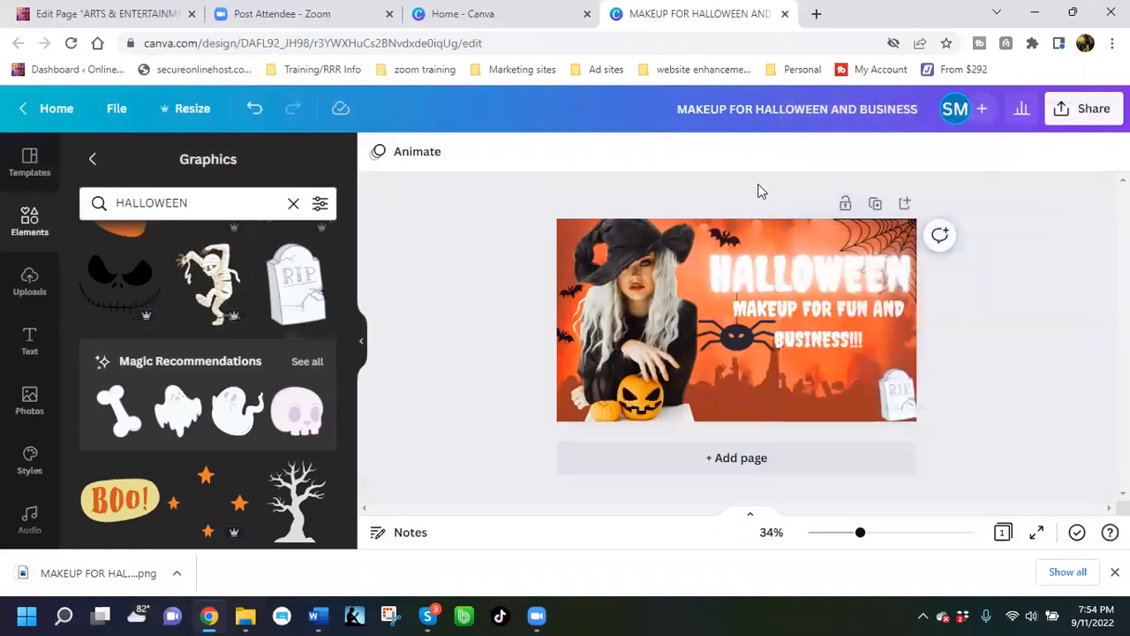
click(499, 15)
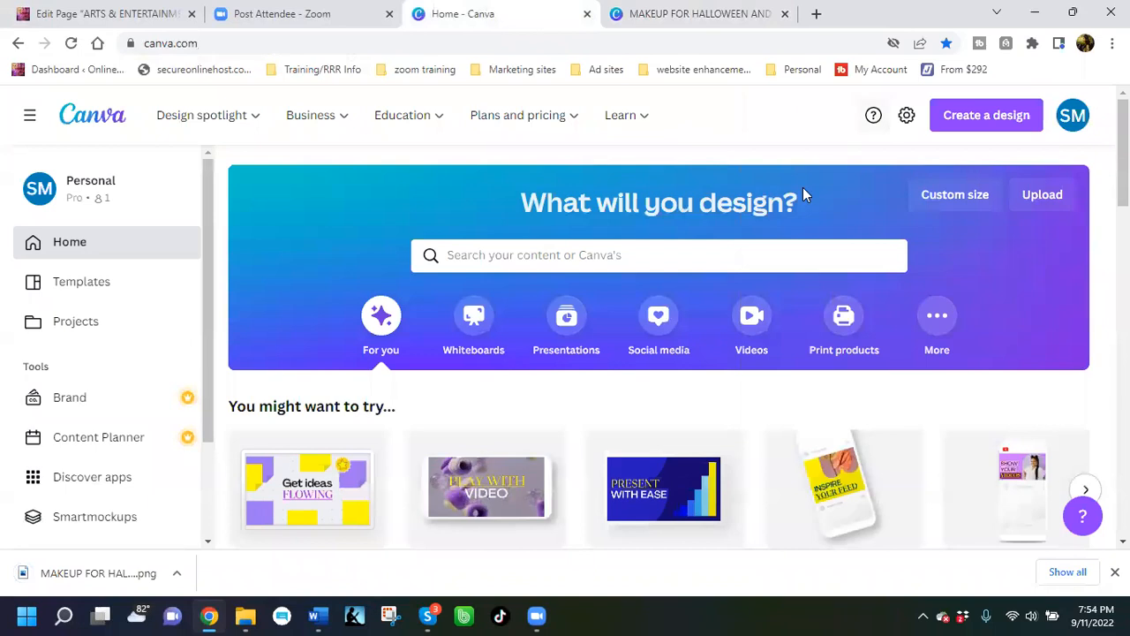
click(751, 318)
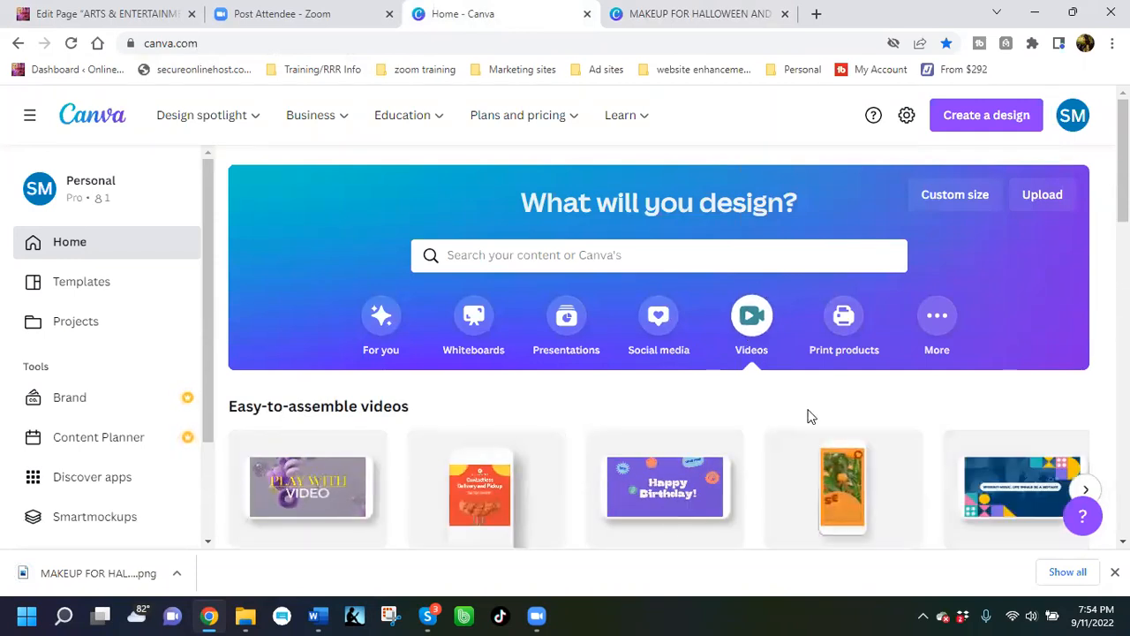
scroll(765, 318, down, 3)
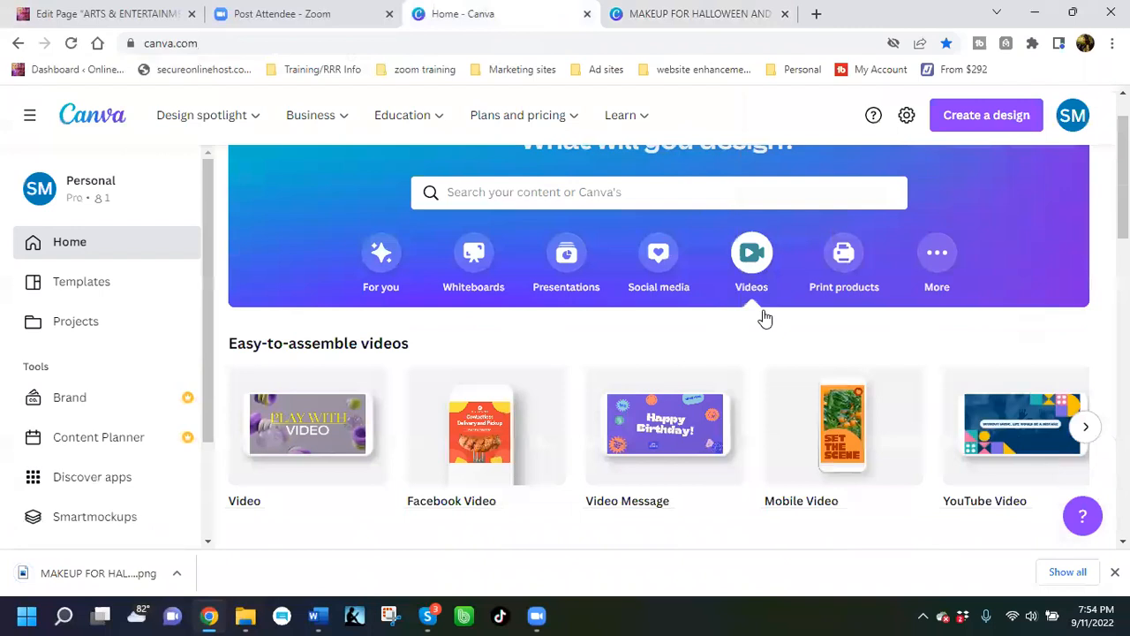
mouse_move(249, 251)
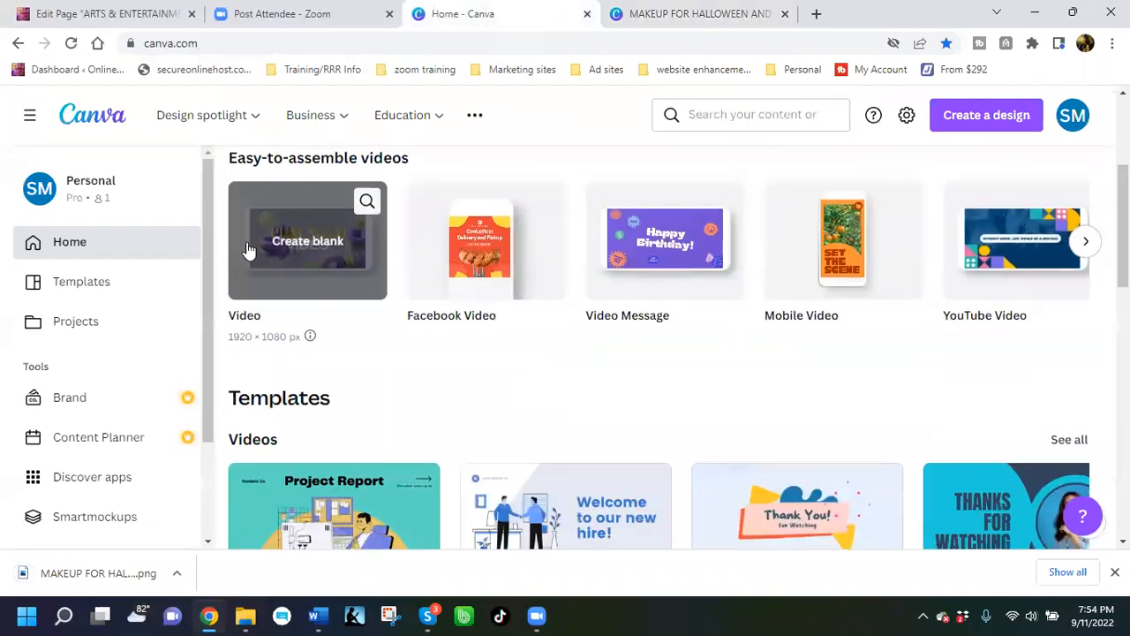
click(308, 244)
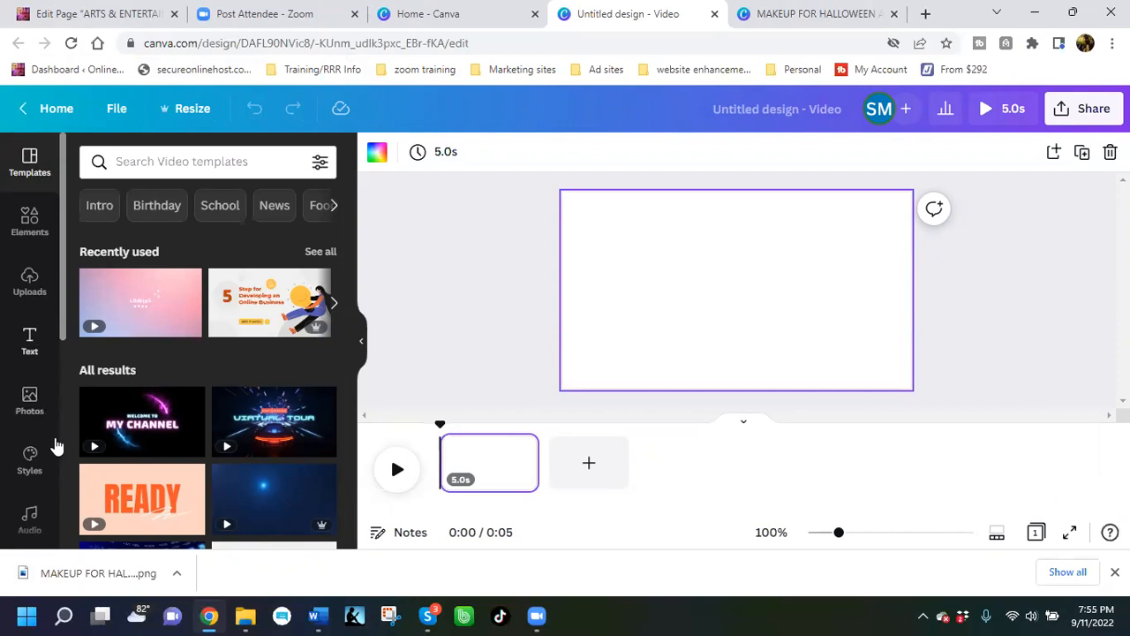
Step: Search the photo library for MOONLIGHT
click(29, 407)
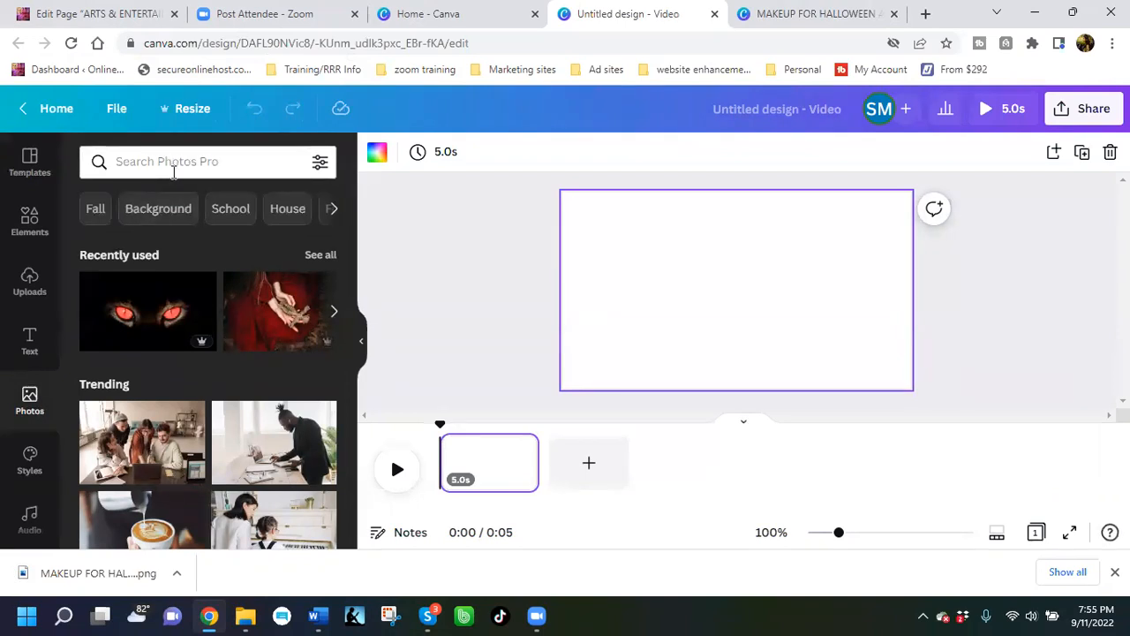
click(173, 170)
click(174, 161)
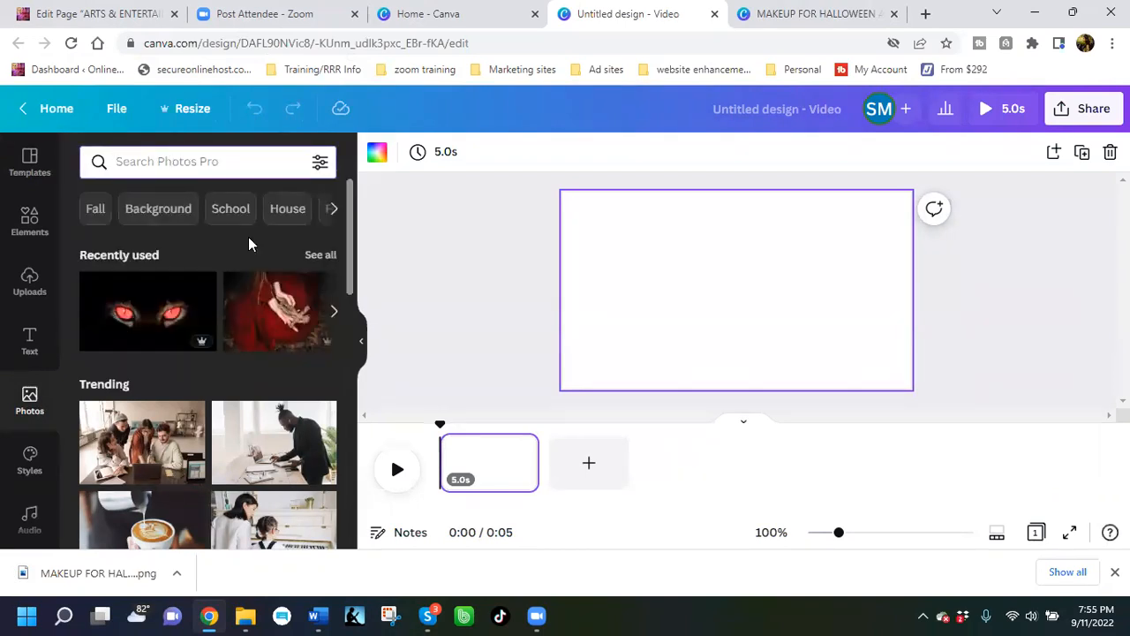
text(MOONLIGHT)
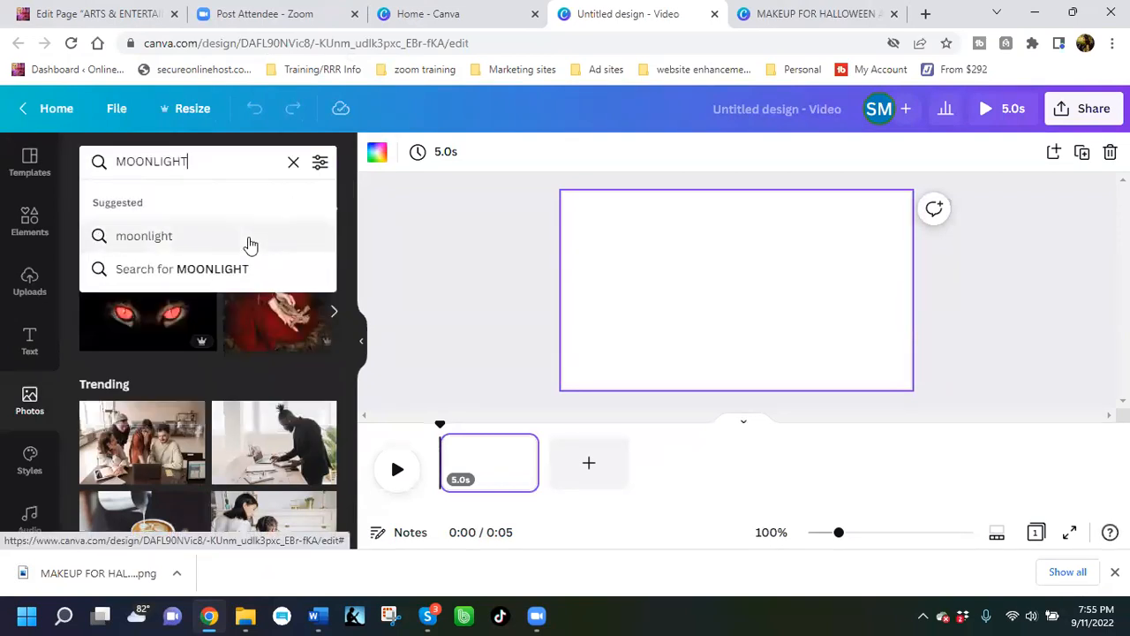
key(Return)
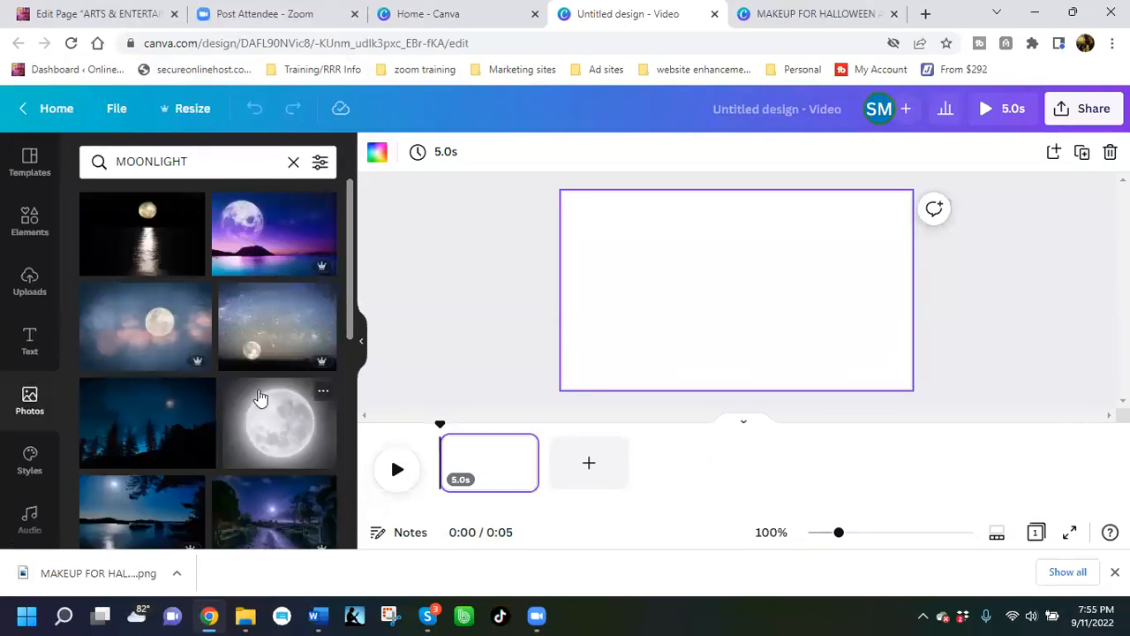
Step: Add the wide photo of a golden full moon on a black background to the first page
scroll(260, 400, down, 2)
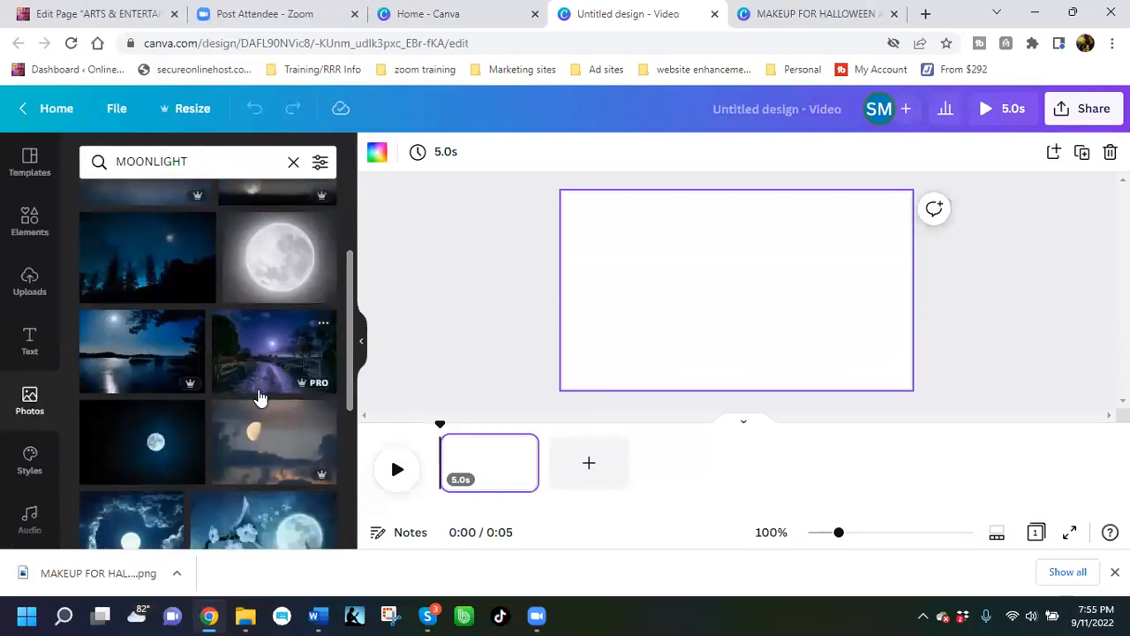
scroll(260, 399, down, 2)
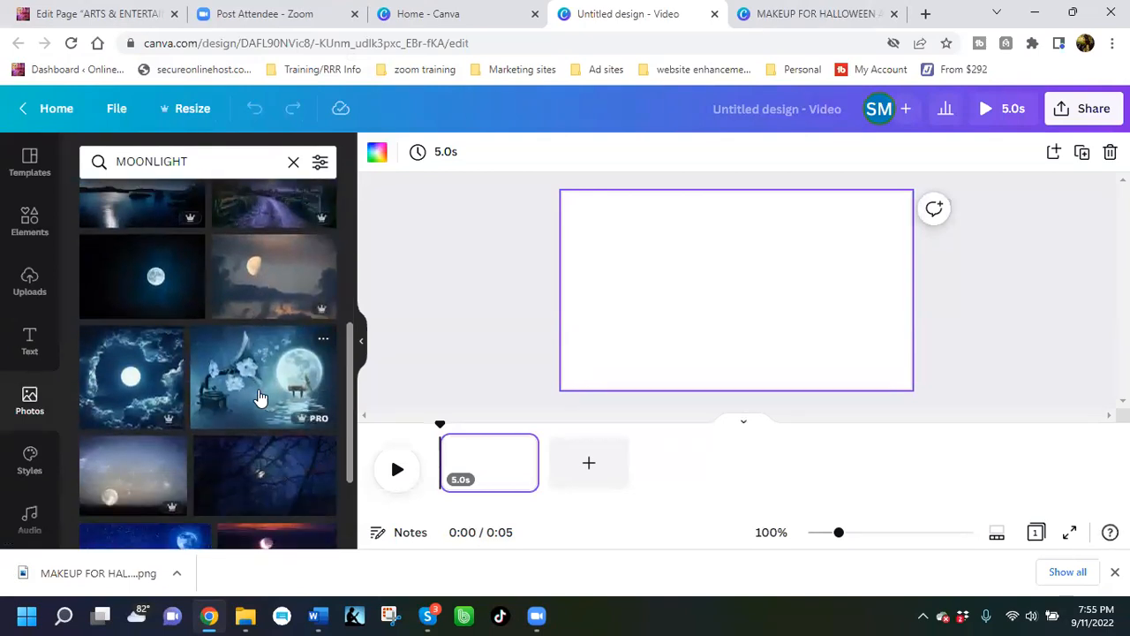
scroll(260, 399, down, 1)
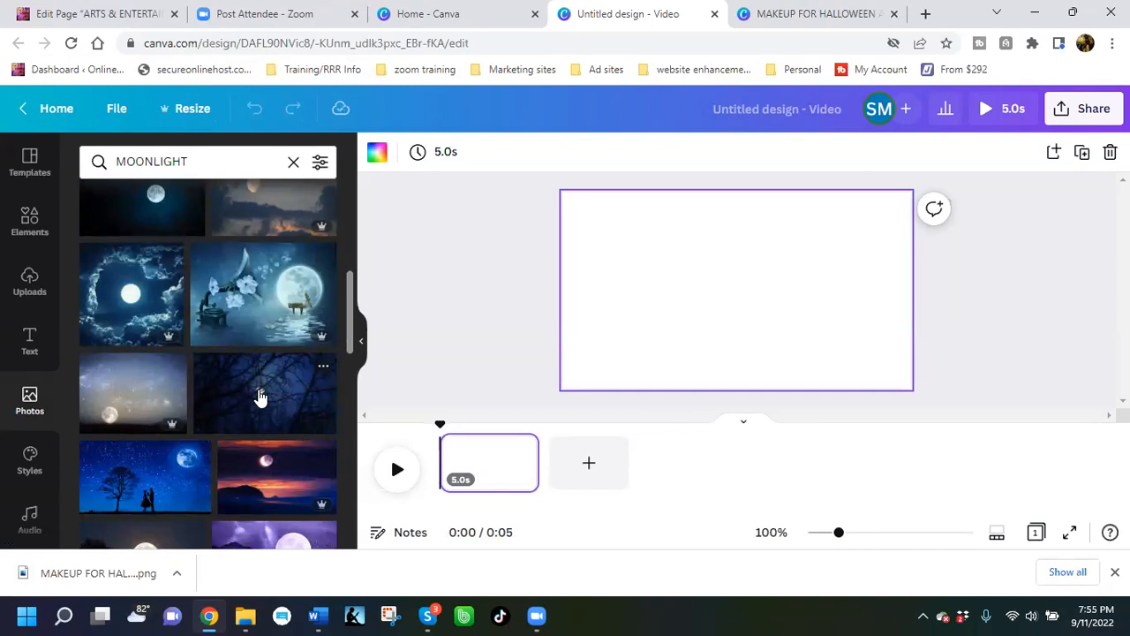
scroll(261, 399, down, 2)
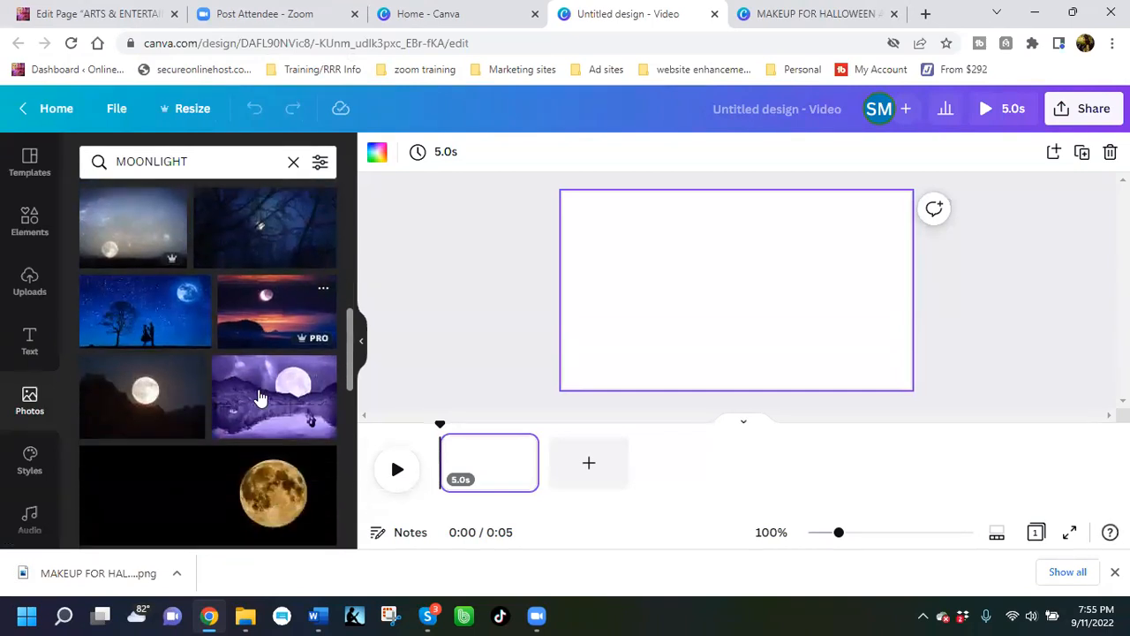
scroll(261, 399, down, 1)
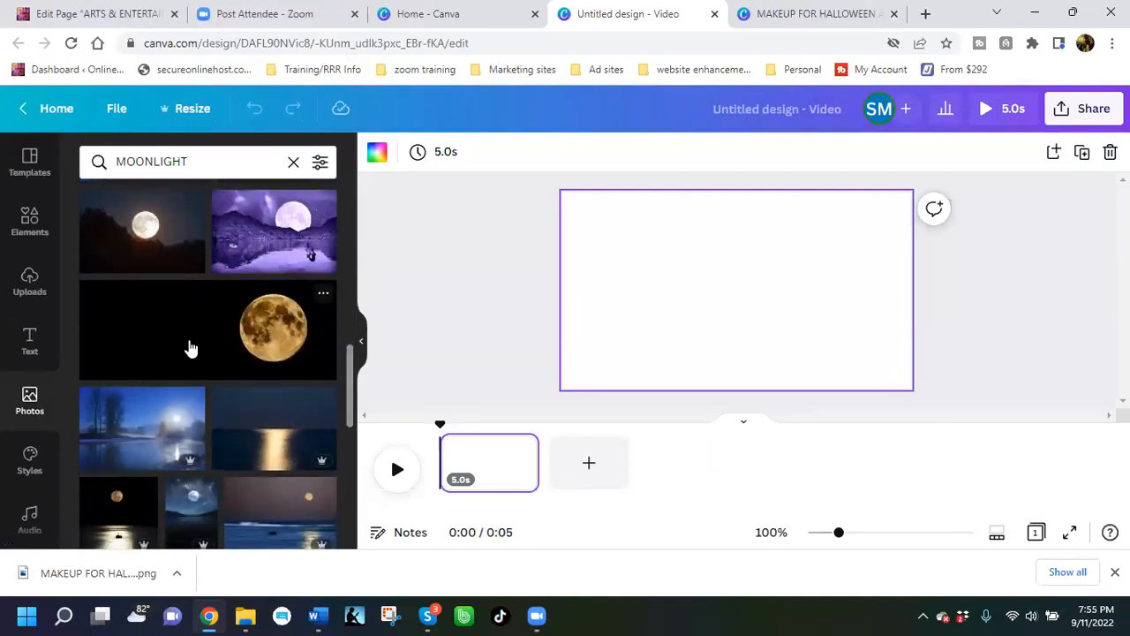
click(190, 347)
Step: Resize and reposition the golden moon photo to fill the whole page, keeping the full moon inside the frame
drag(574, 210, 560, 196)
drag(891, 220, 931, 205)
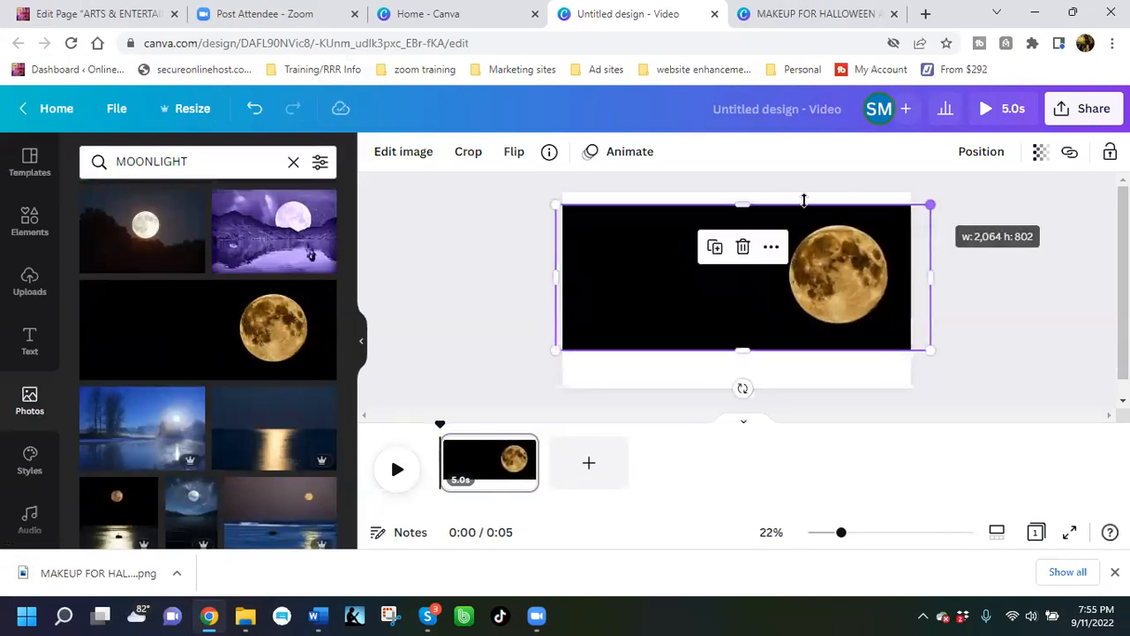
drag(749, 188, 748, 188)
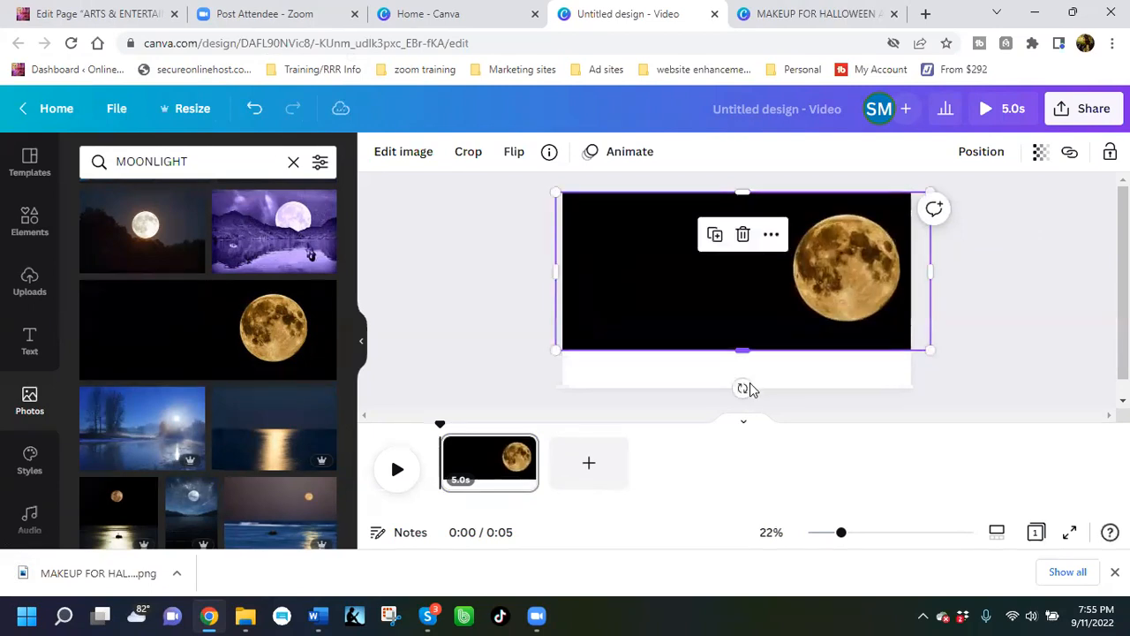
drag(743, 352, 738, 386)
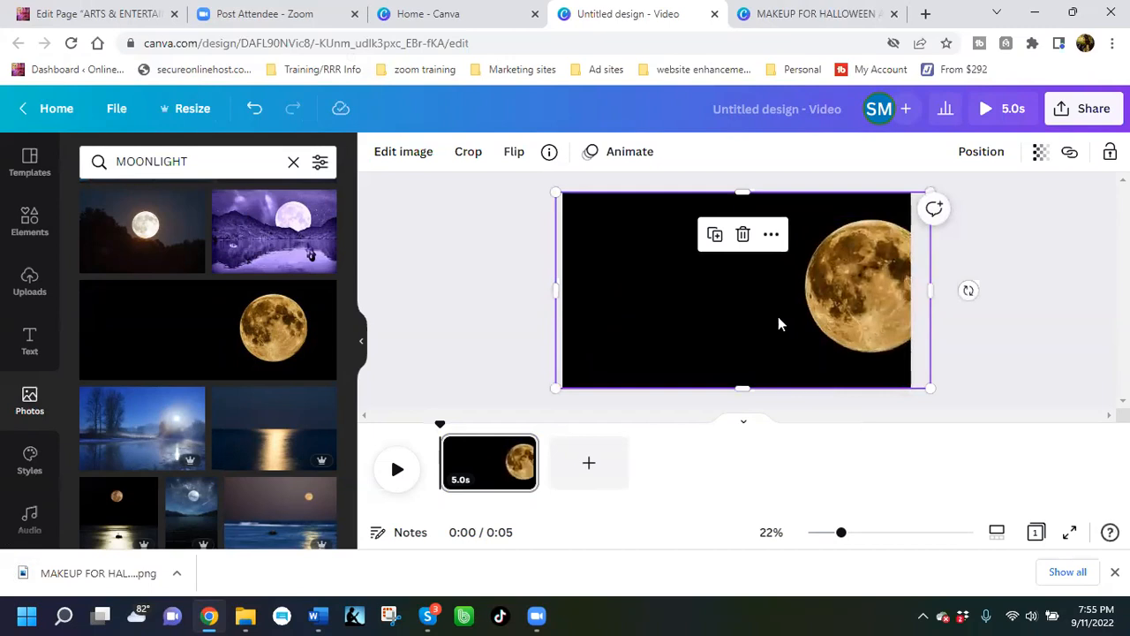
drag(778, 317, 727, 317)
drag(890, 319, 910, 291)
drag(505, 293, 562, 292)
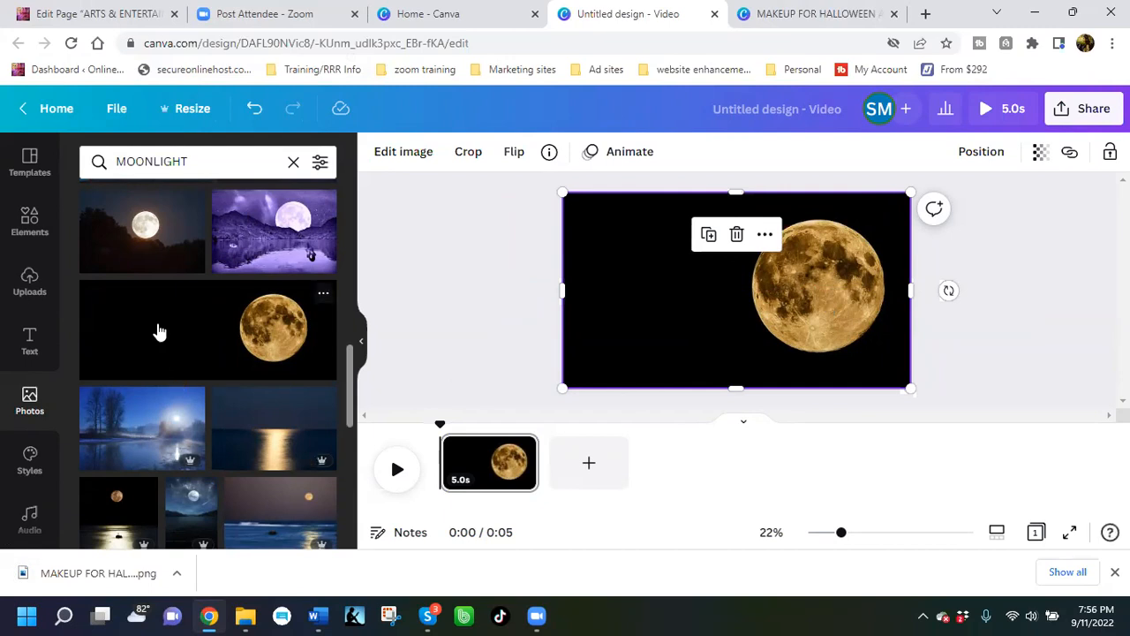
Step: Add a second blank page to the video after the golden moon page
scroll(159, 331, down, 2)
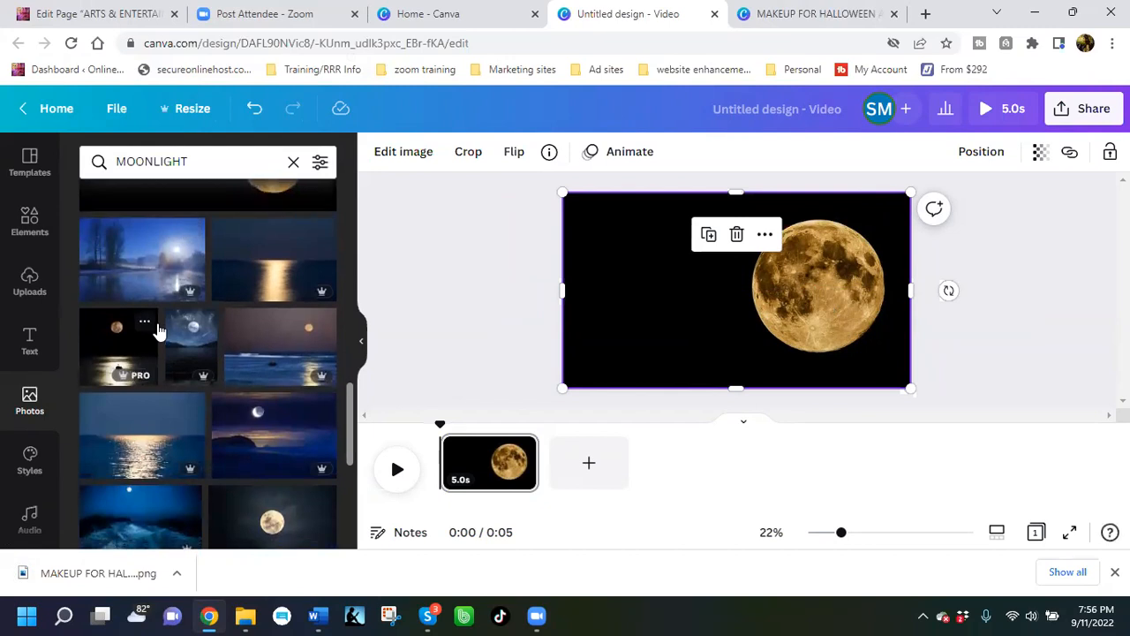
scroll(159, 331, down, 2)
scroll(159, 332, down, 2)
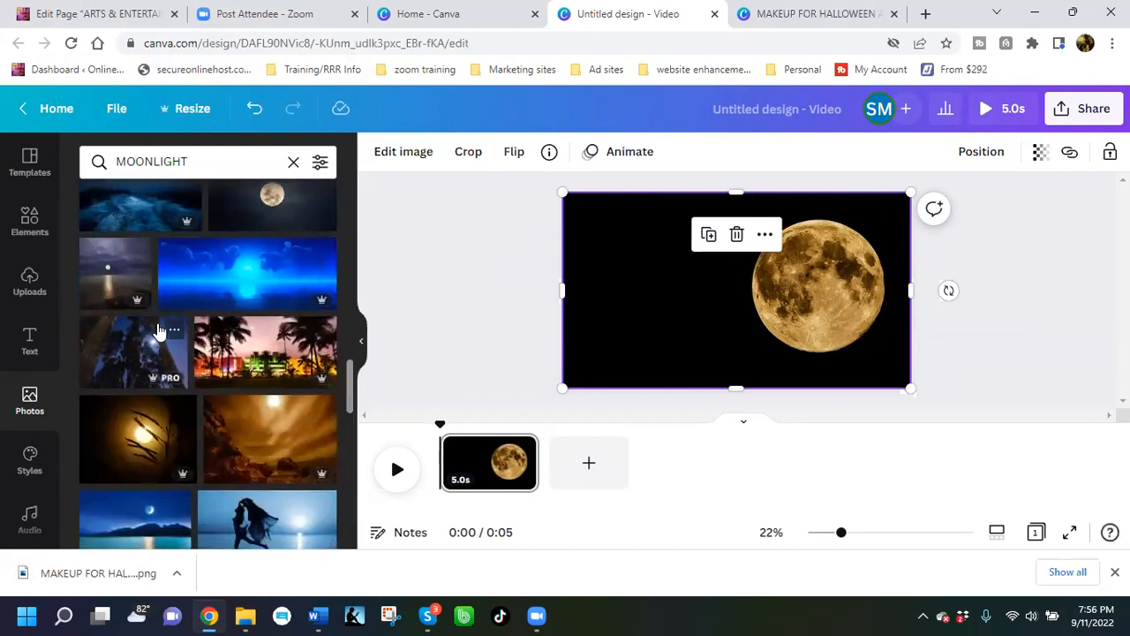
click(588, 469)
click(622, 443)
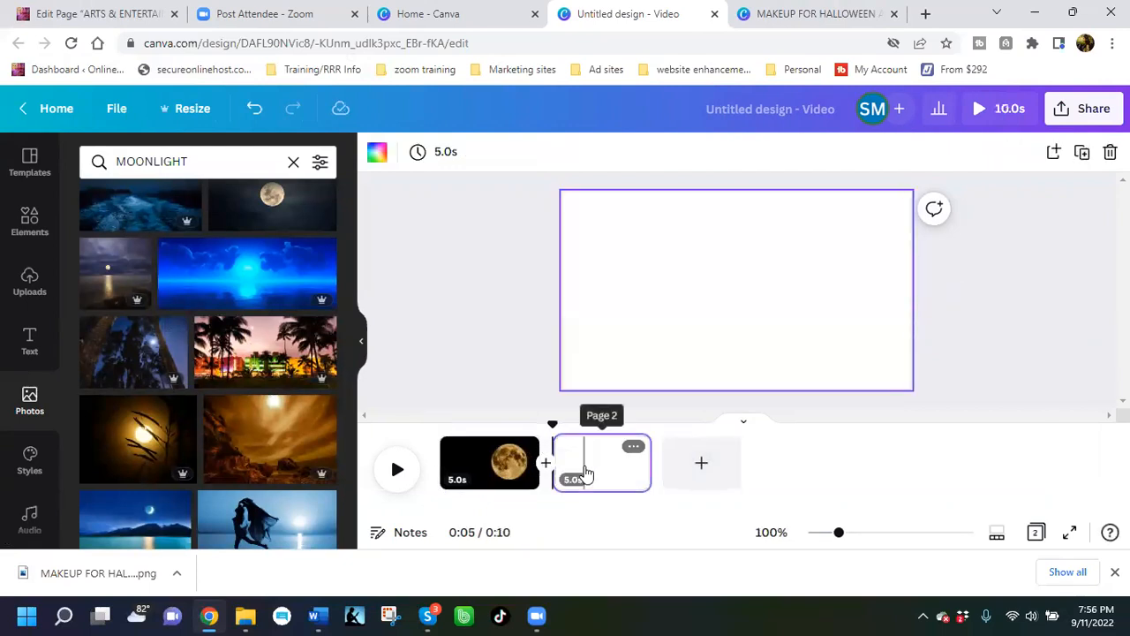
Step: Add the moonlight photo of a large blue-white moon framed by bare tree branches to the second page
scroll(215, 384, up, 5)
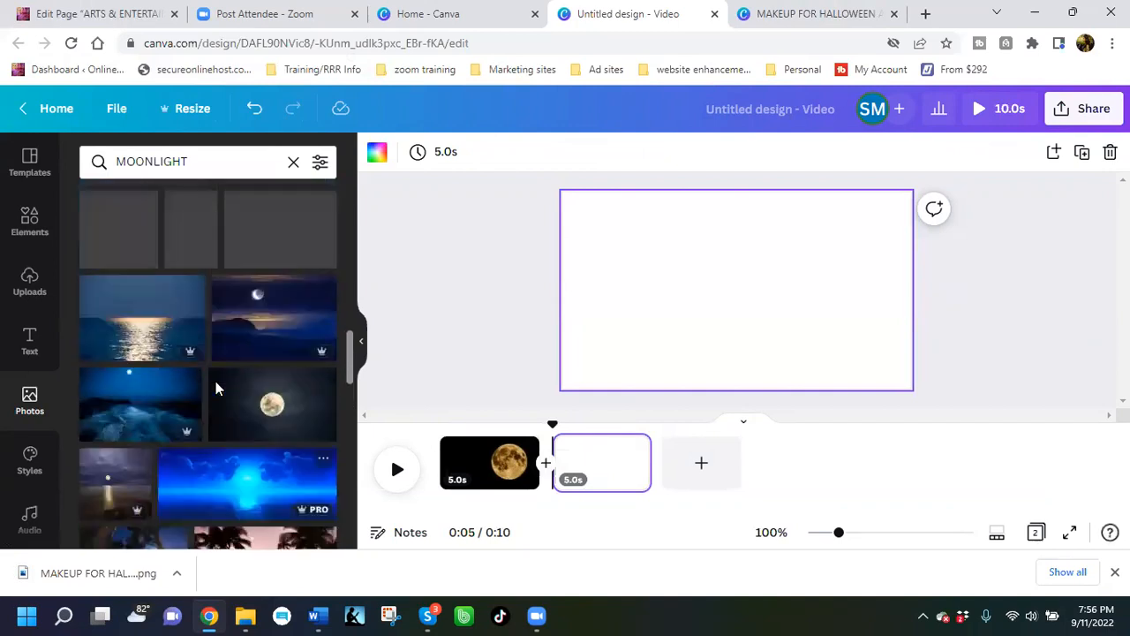
scroll(217, 385, up, 3)
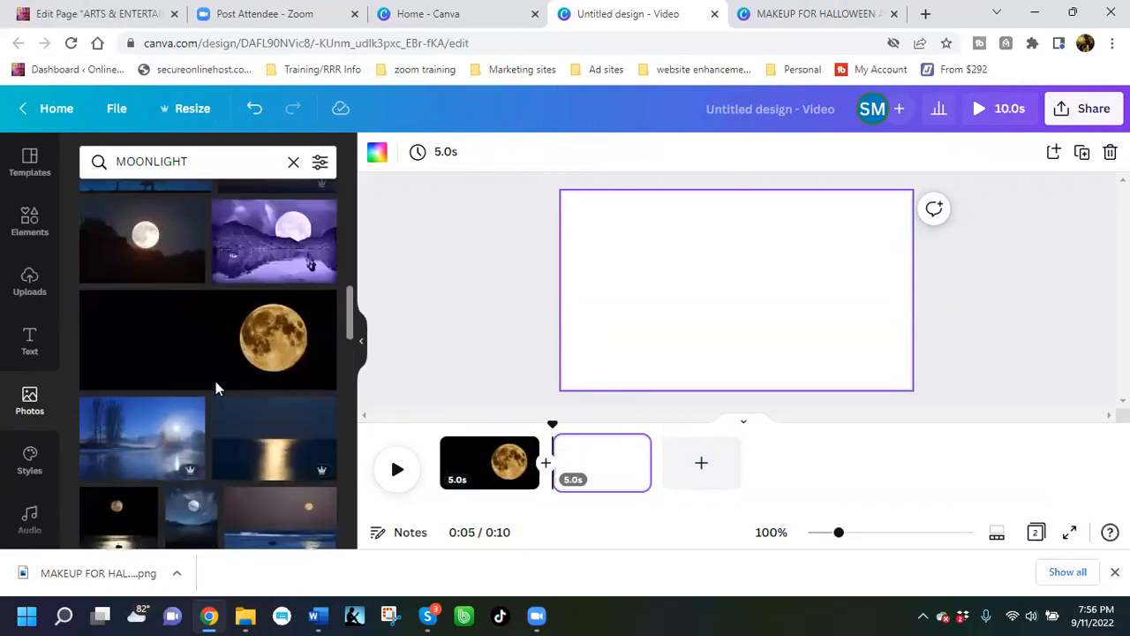
scroll(216, 390, up, 3)
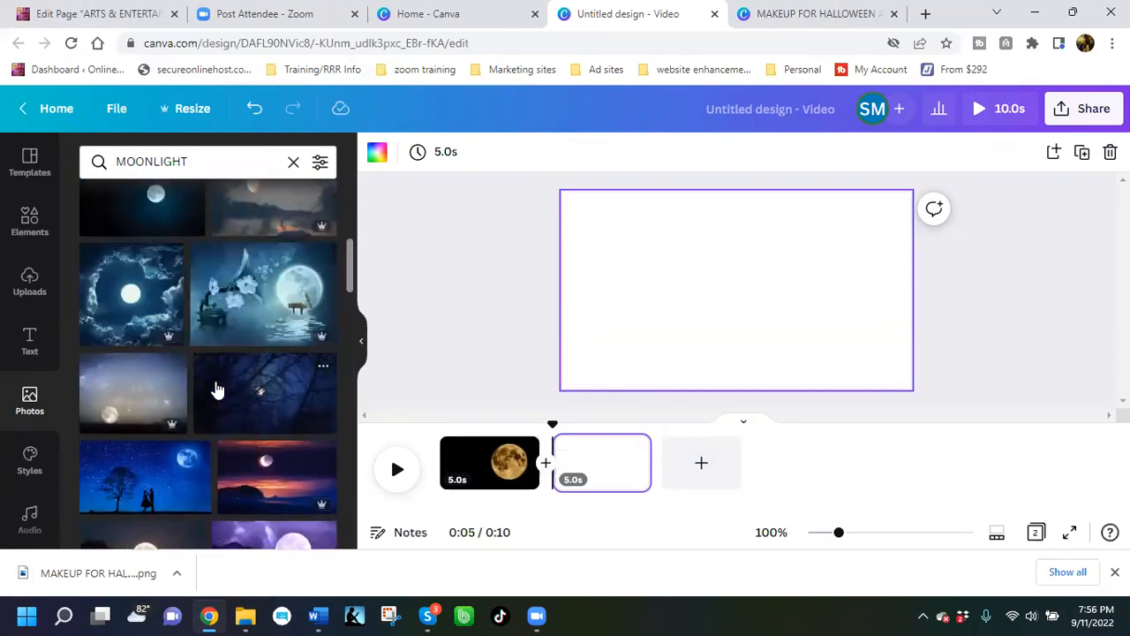
scroll(218, 389, up, 3)
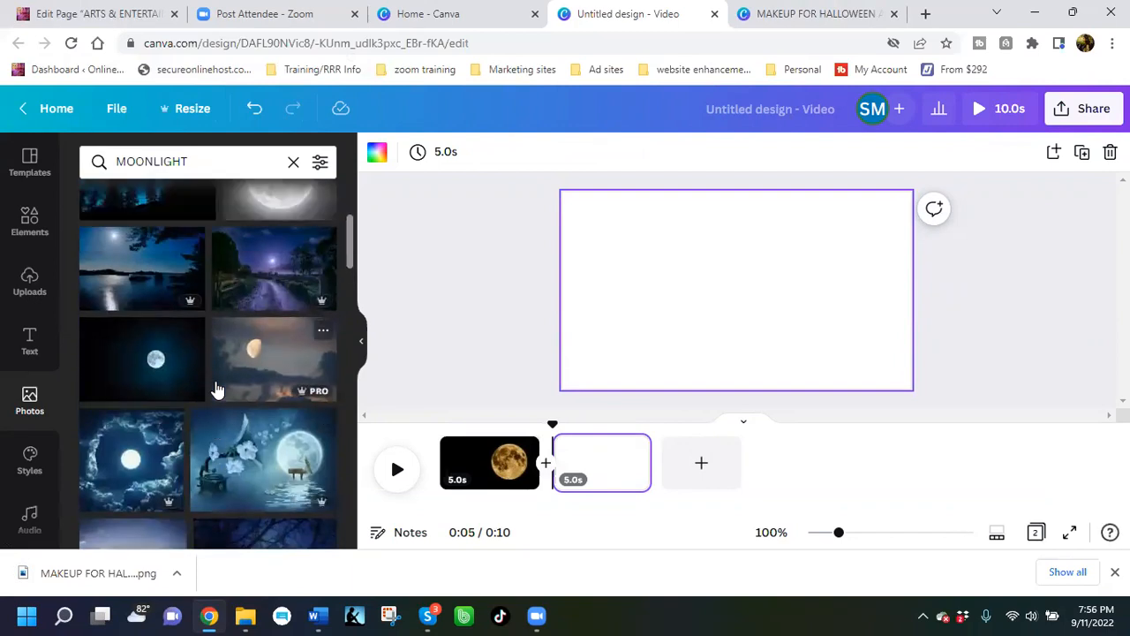
scroll(218, 390, up, 3)
scroll(218, 390, up, 2)
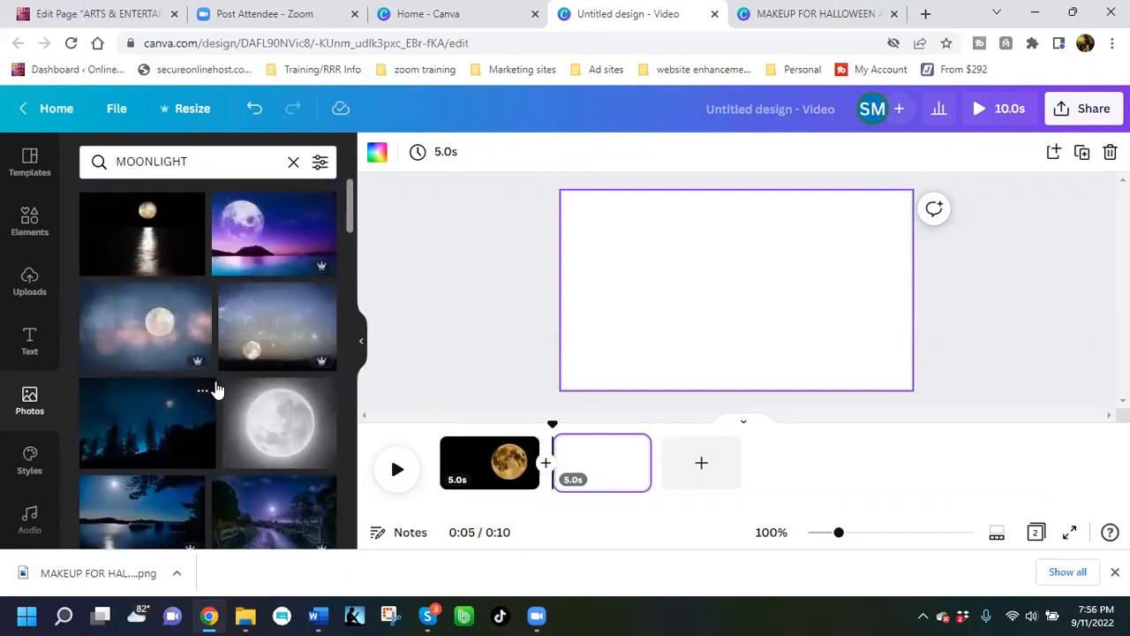
scroll(219, 389, down, 4)
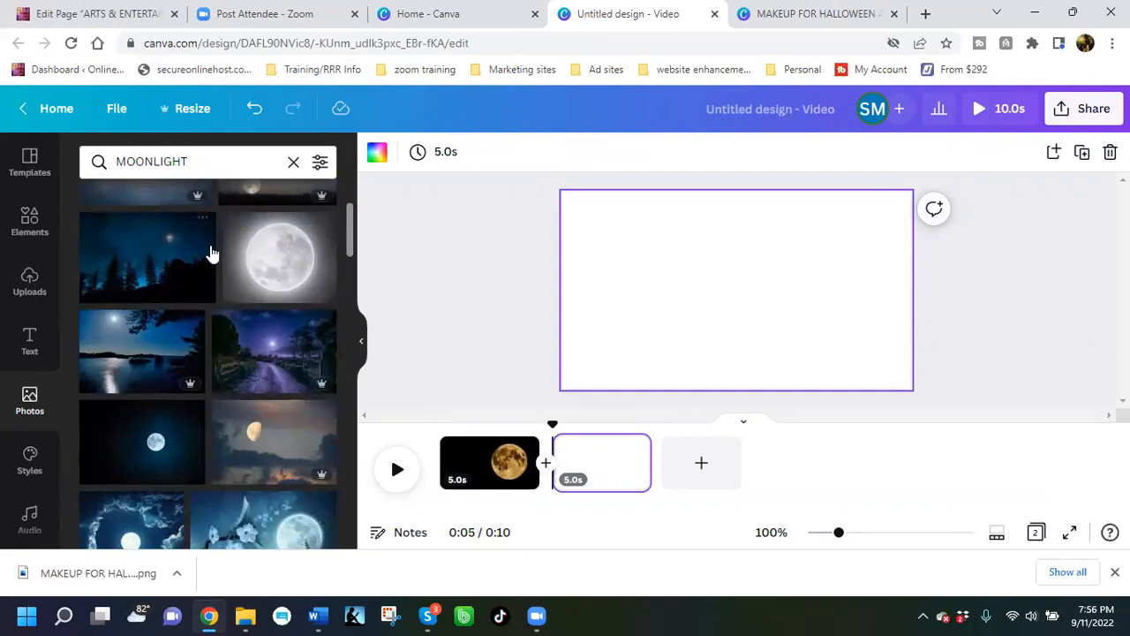
scroll(224, 316, down, 3)
scroll(225, 316, down, 5)
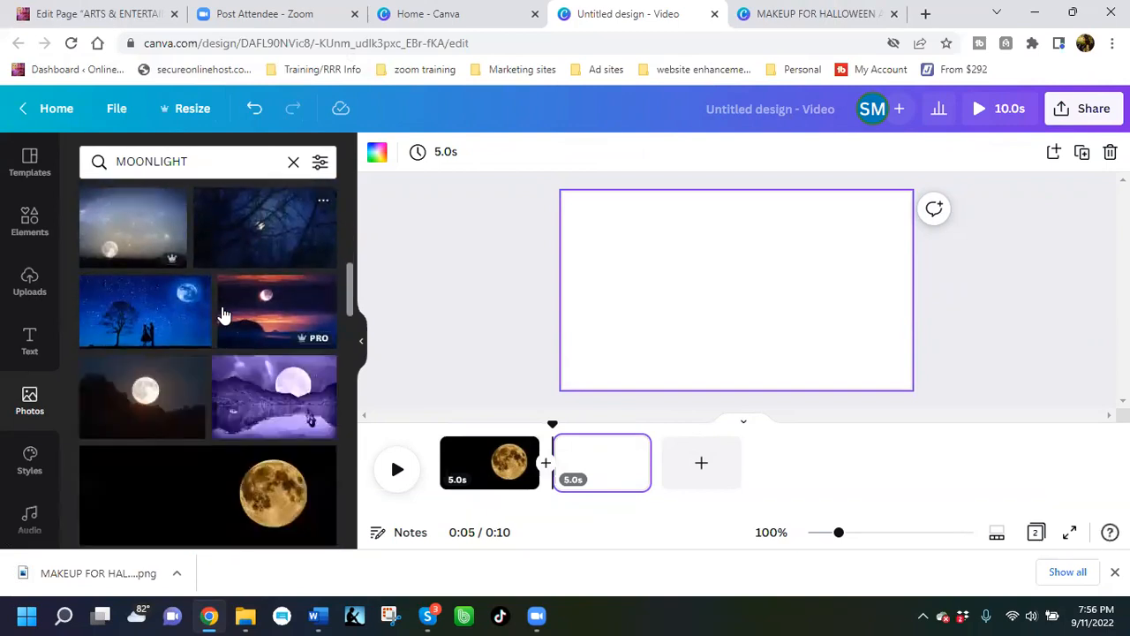
scroll(224, 316, down, 8)
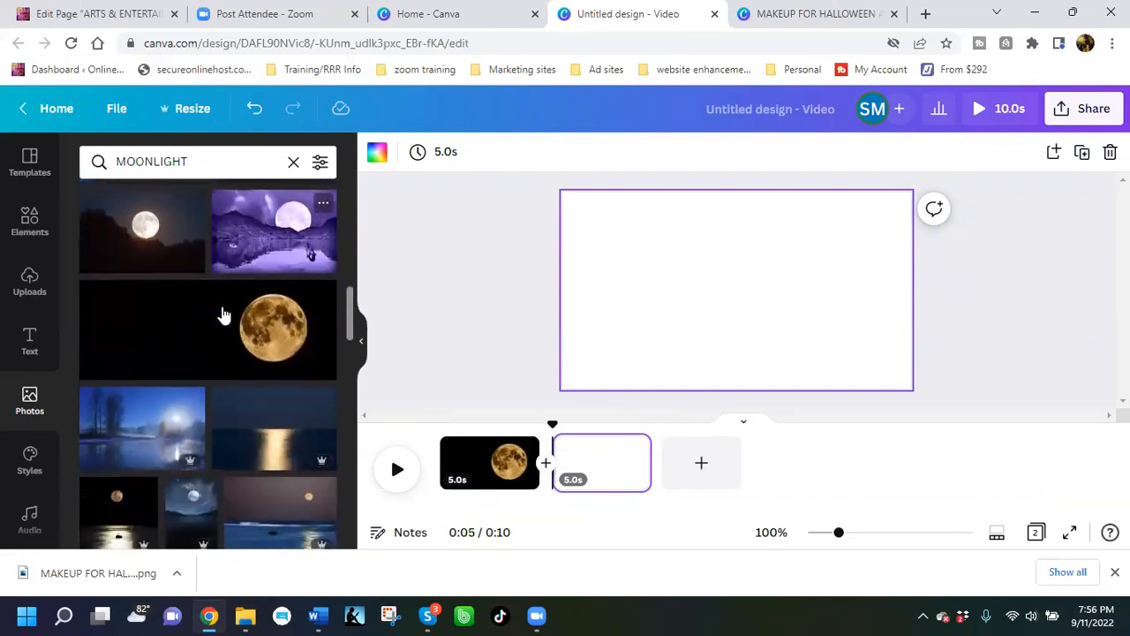
scroll(222, 313, down, 3)
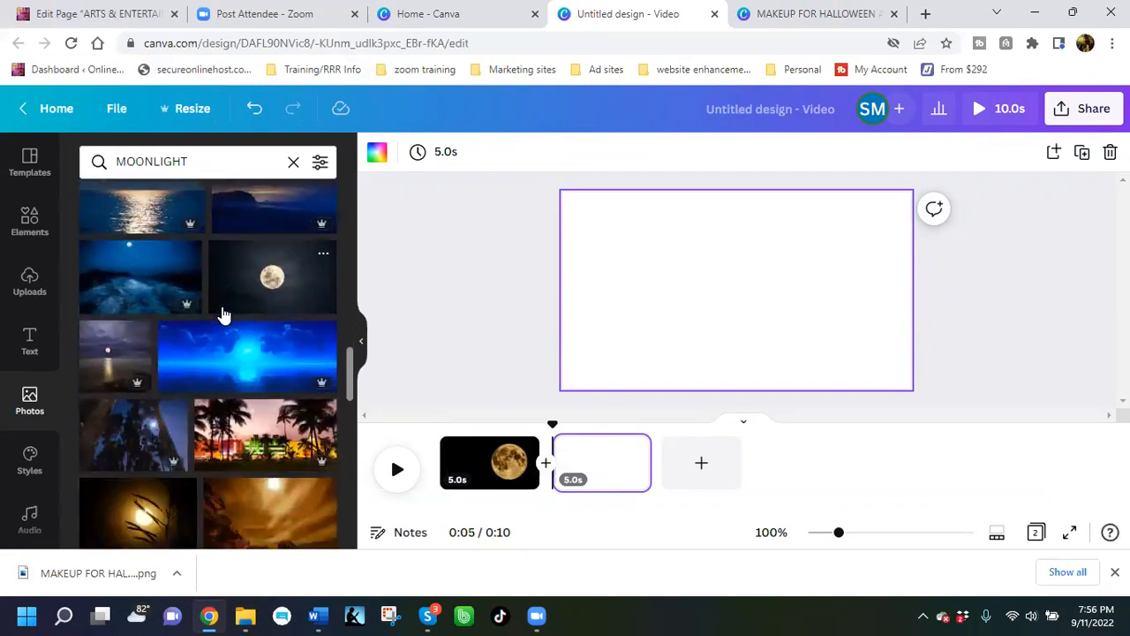
scroll(224, 315, down, 1)
scroll(224, 316, down, 2)
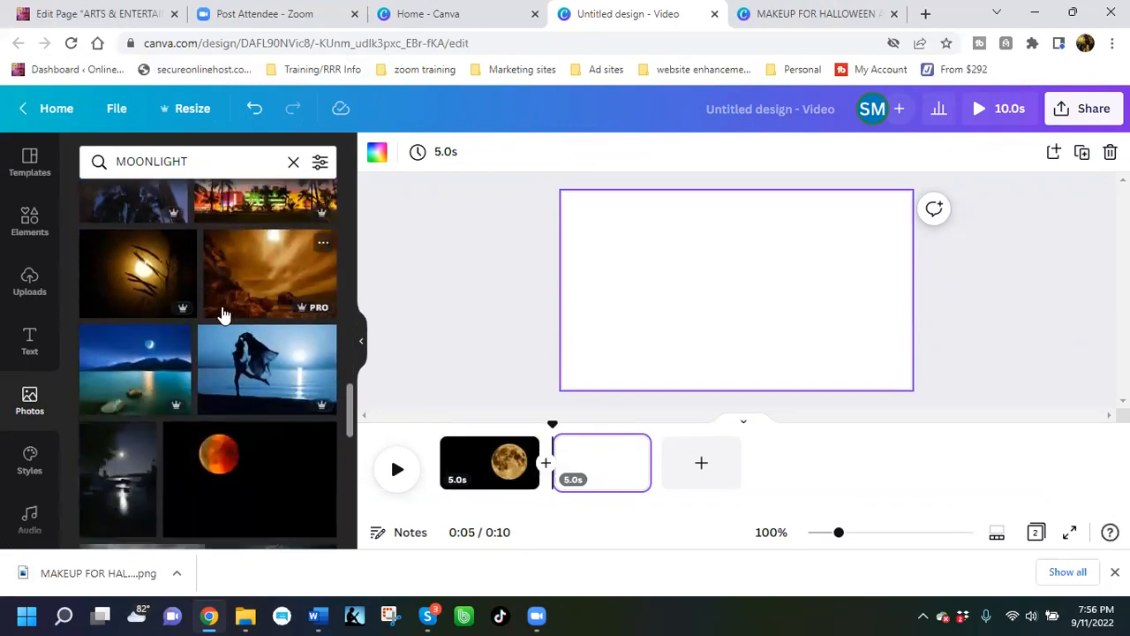
scroll(225, 315, down, 2)
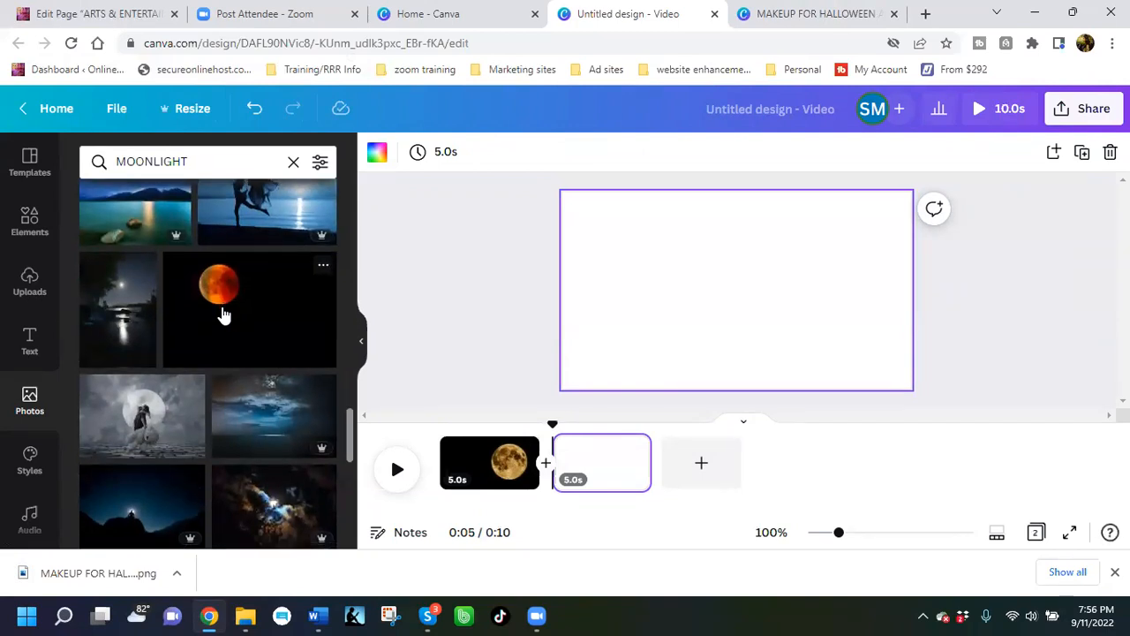
scroll(225, 315, down, 1)
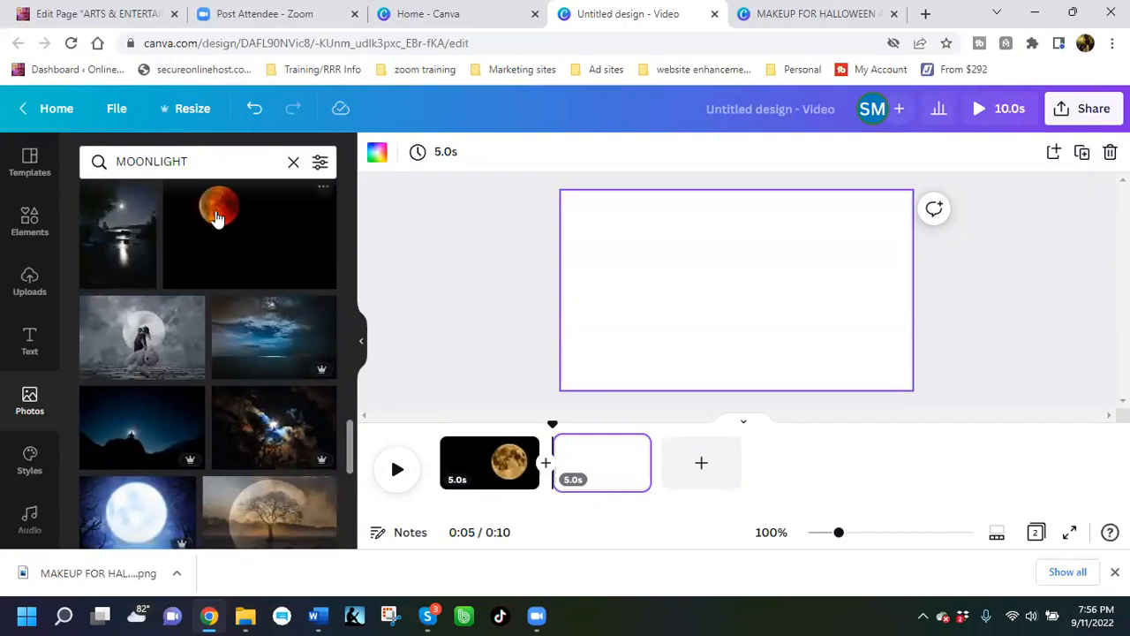
scroll(216, 218, down, 1)
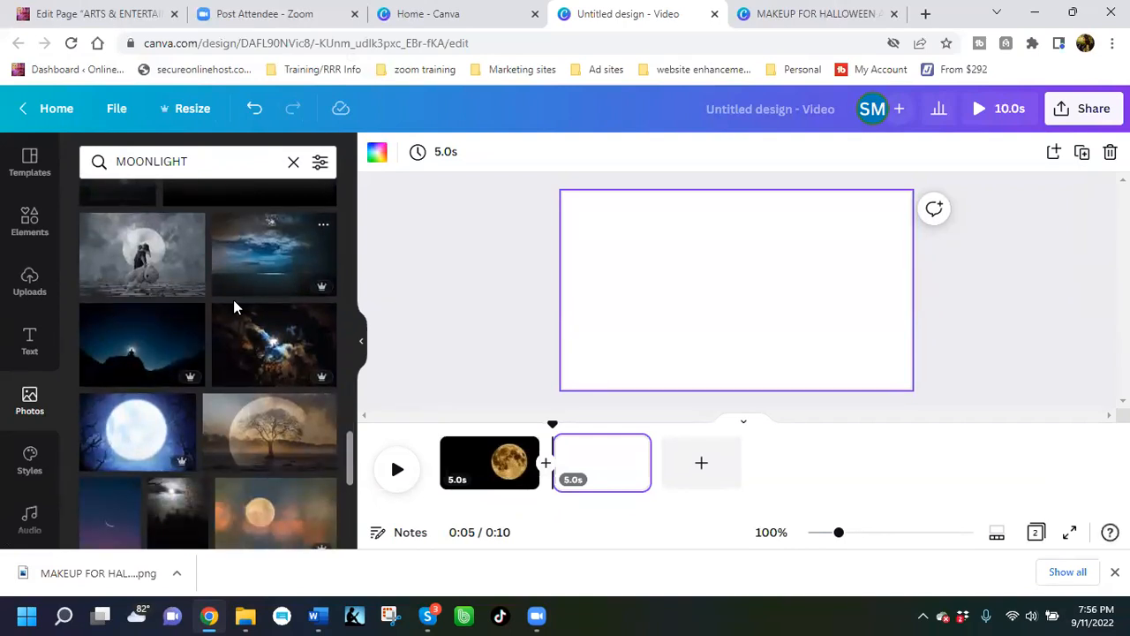
scroll(235, 308, down, 1)
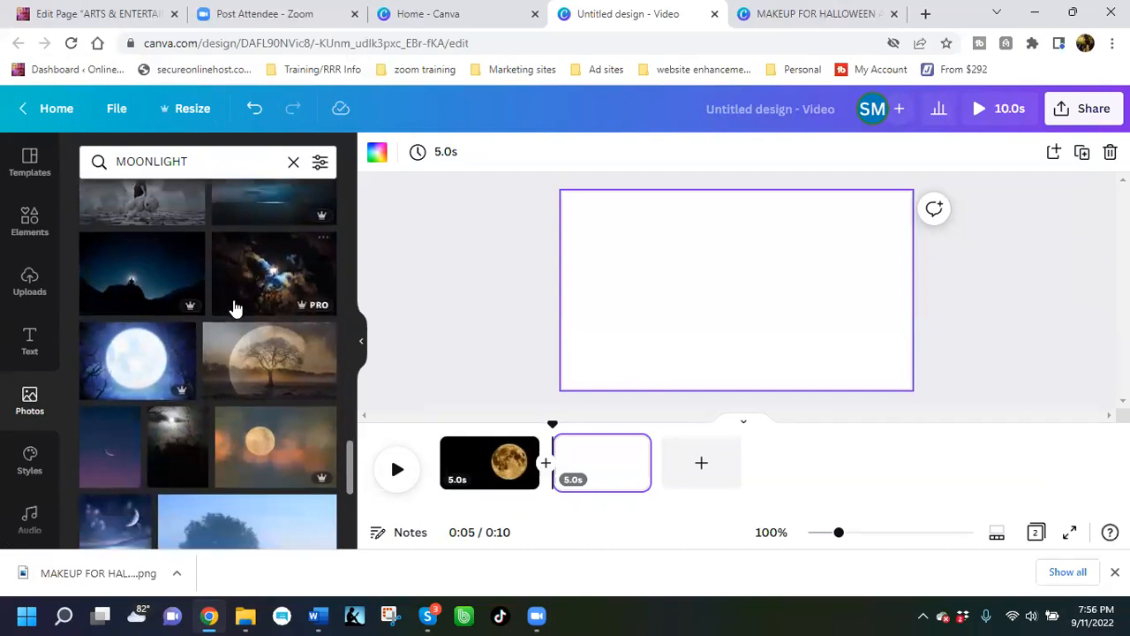
click(127, 364)
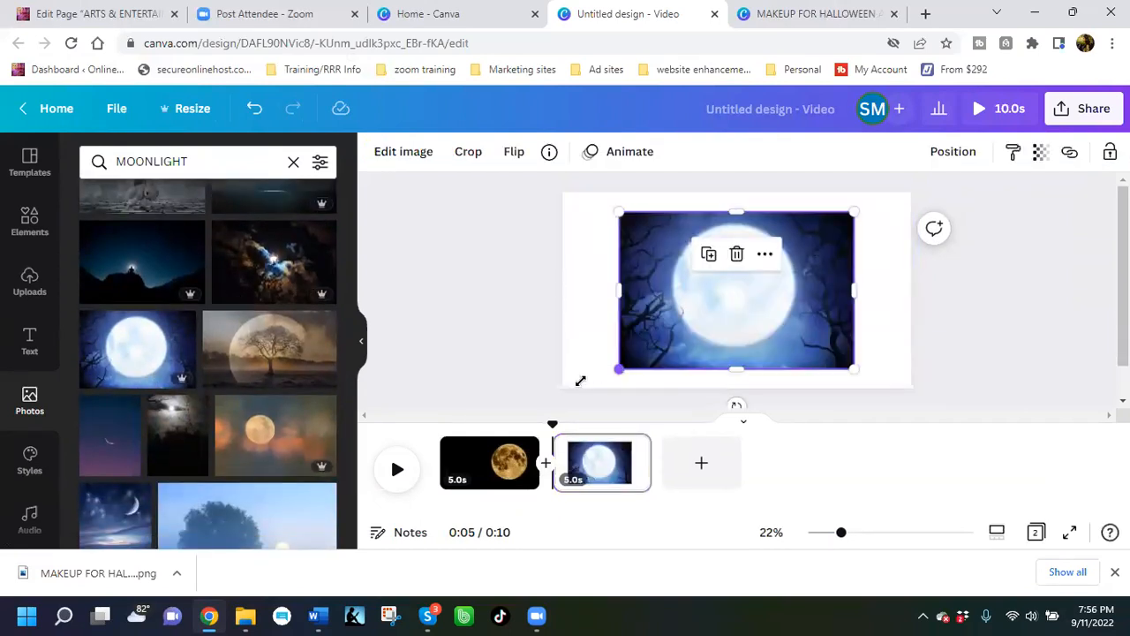
Step: Enlarge the blue moon photo and trim its edges so that it exactly fills the second page
drag(580, 381, 578, 389)
drag(854, 212, 894, 189)
click(892, 303)
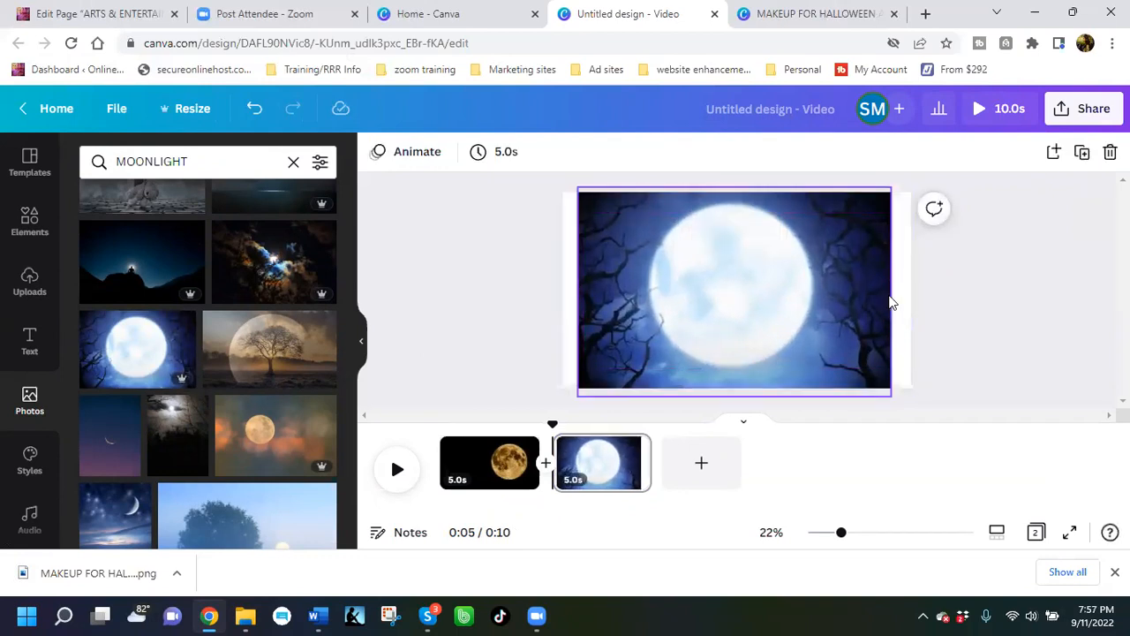
click(885, 300)
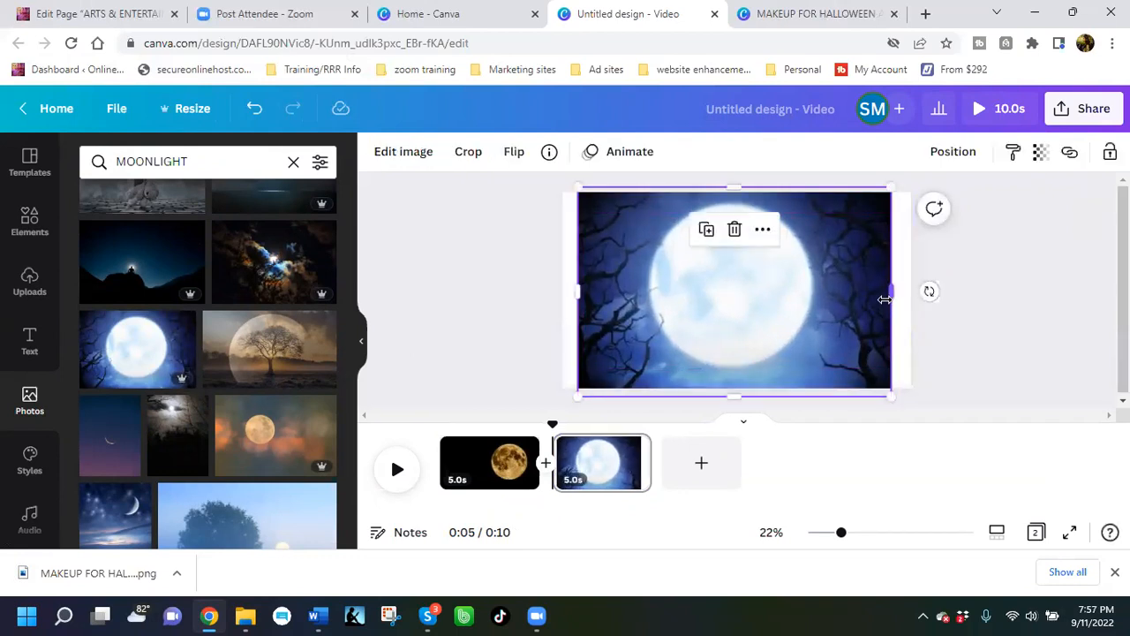
drag(923, 291, 897, 291)
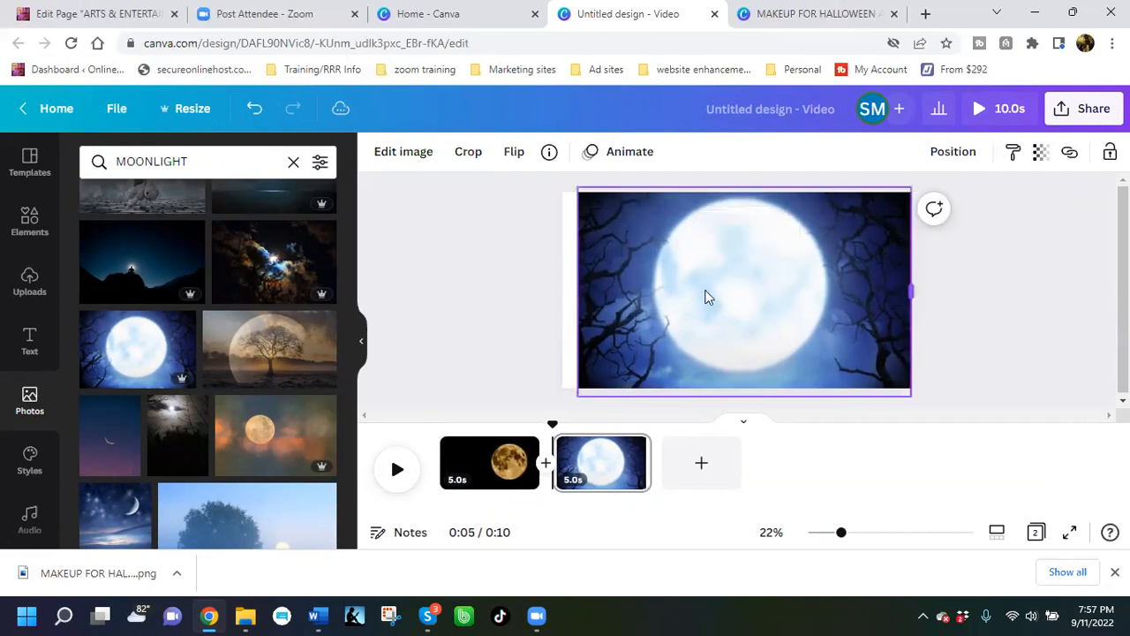
drag(520, 286, 522, 285)
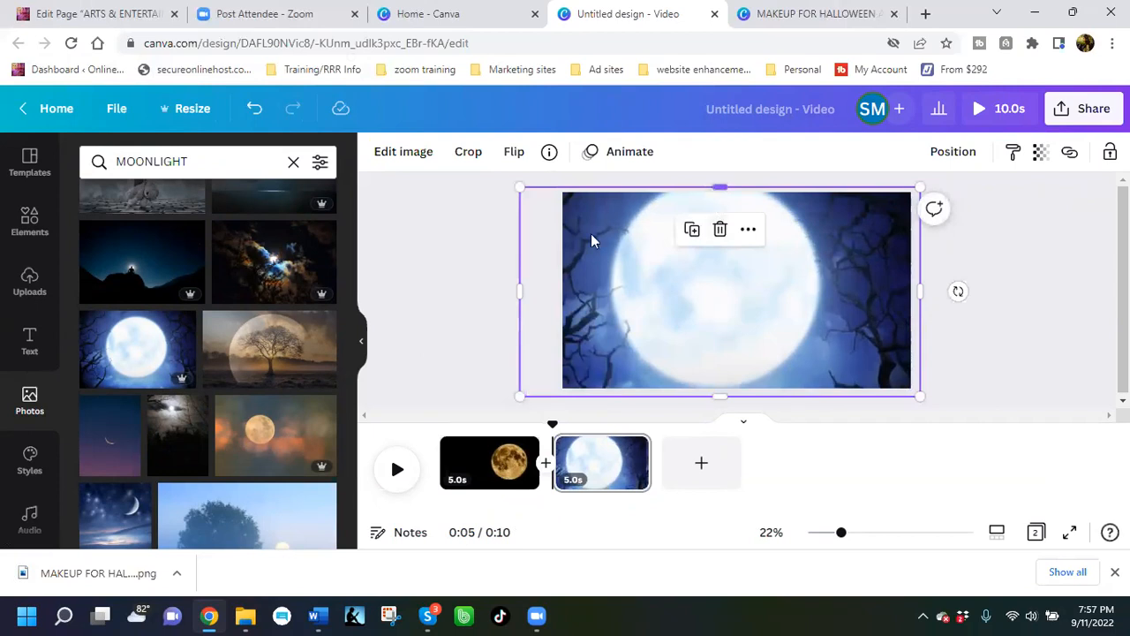
drag(532, 290, 562, 296)
drag(741, 195, 742, 201)
drag(744, 391, 744, 386)
drag(916, 287, 911, 289)
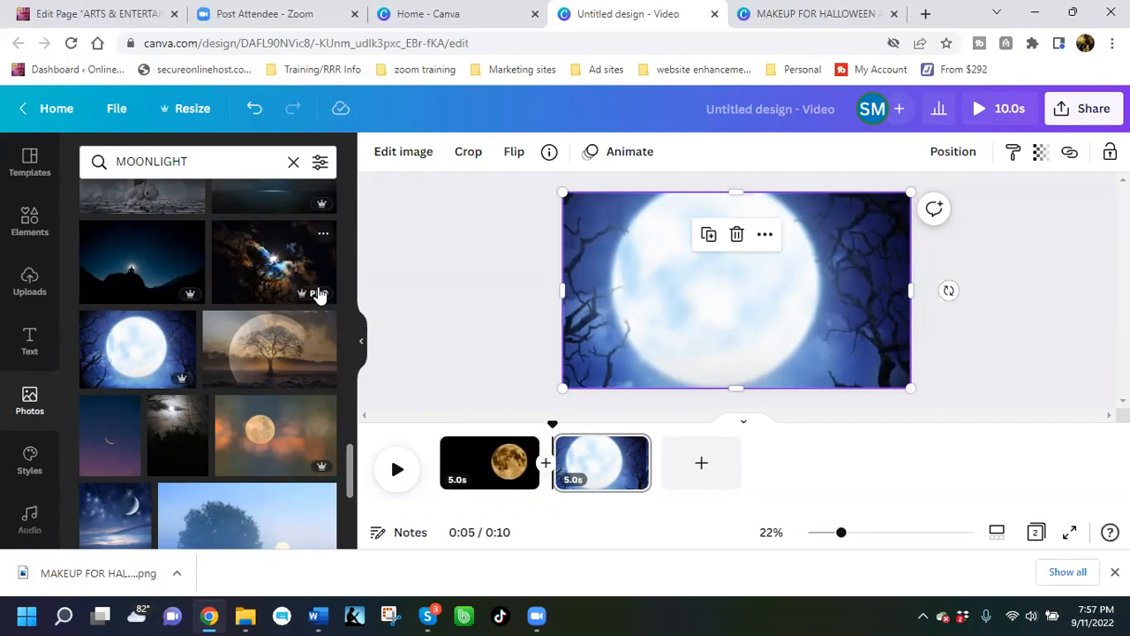
Step: Add a third blank page after the blue moon page and look through more moonlight photos for it
click(712, 477)
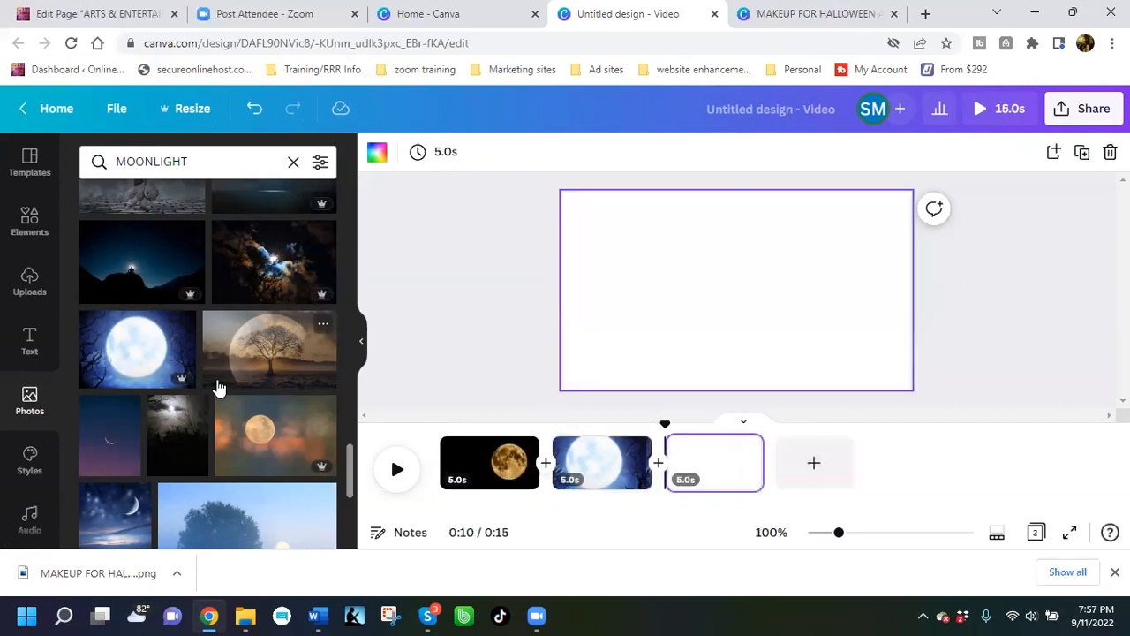
scroll(220, 387, down, 2)
scroll(220, 387, down, 3)
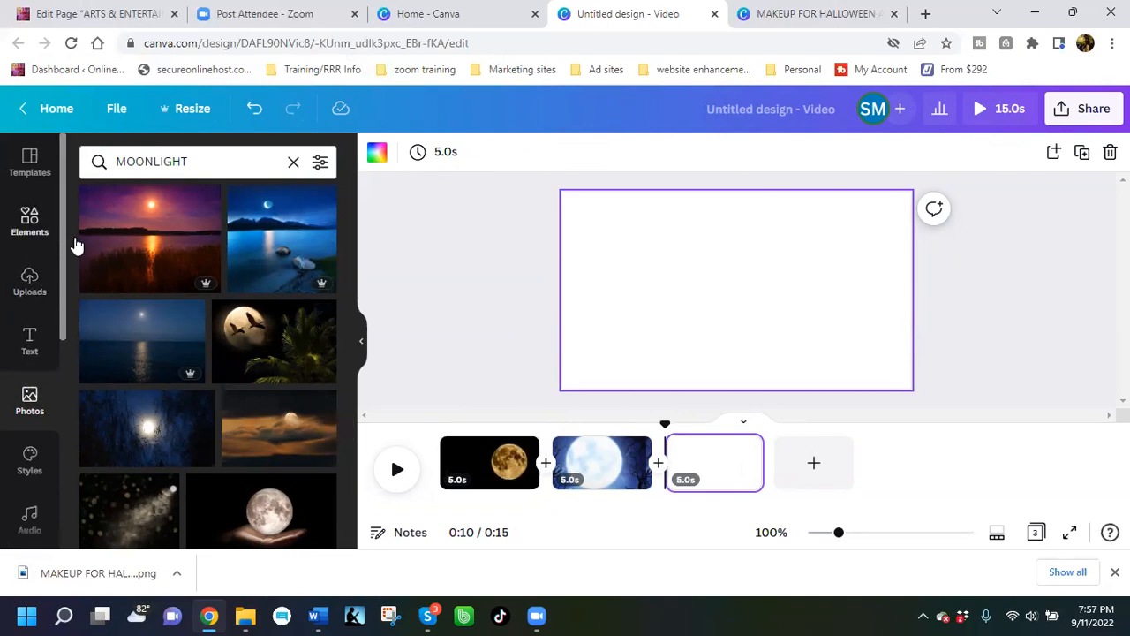
scroll(126, 303, up, 1)
scroll(132, 291, up, 10)
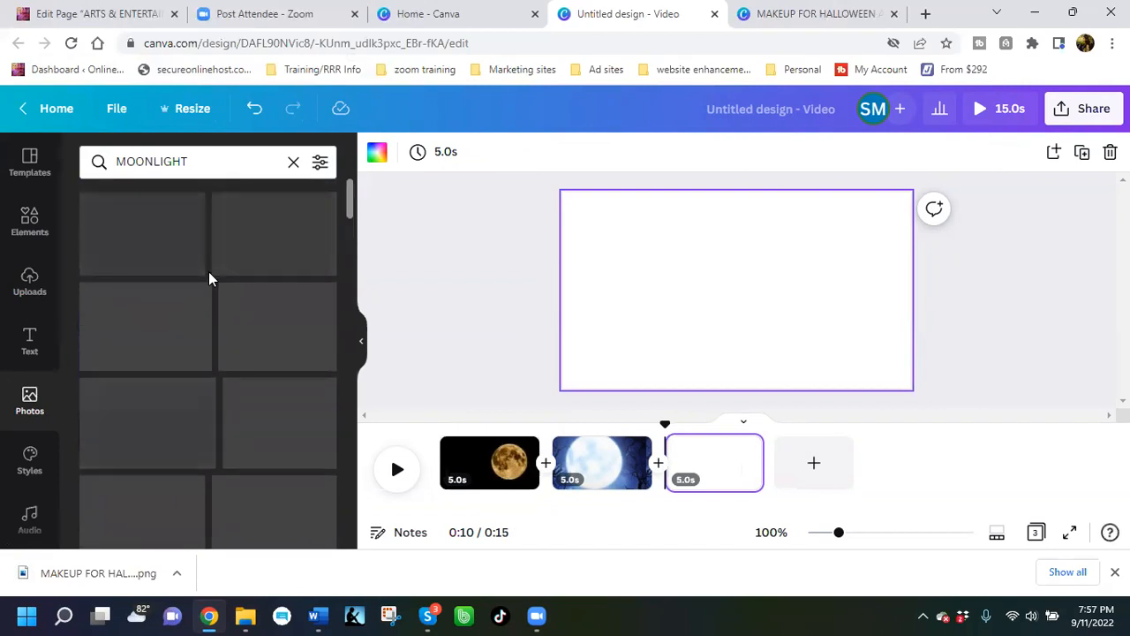
Step: Search the elements library for "animated" and limit the results to videos
click(31, 415)
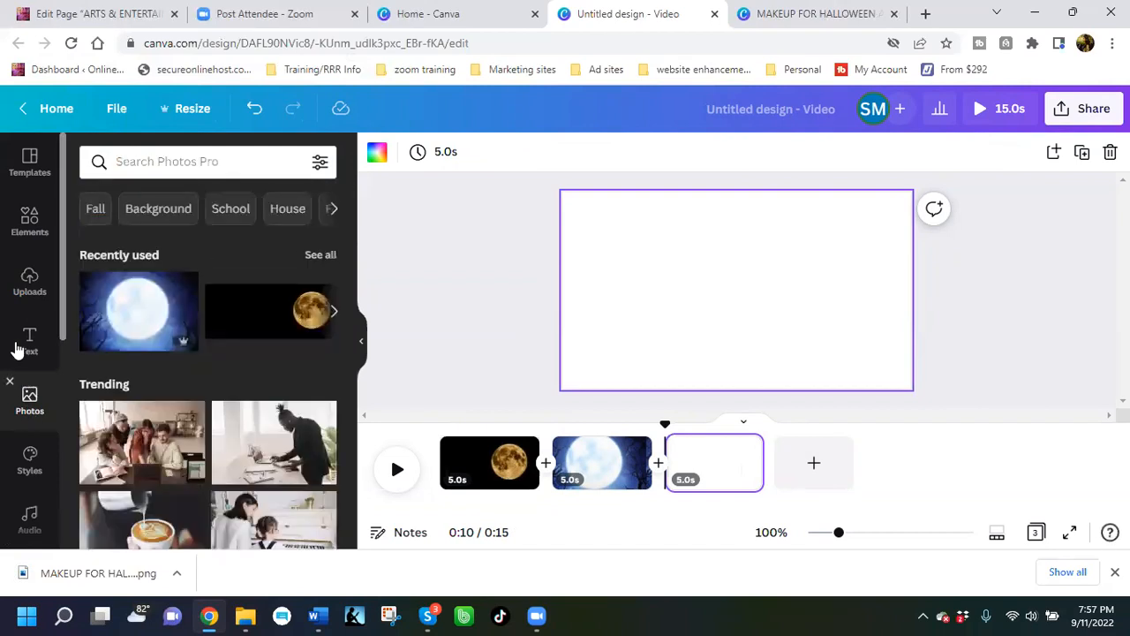
click(24, 228)
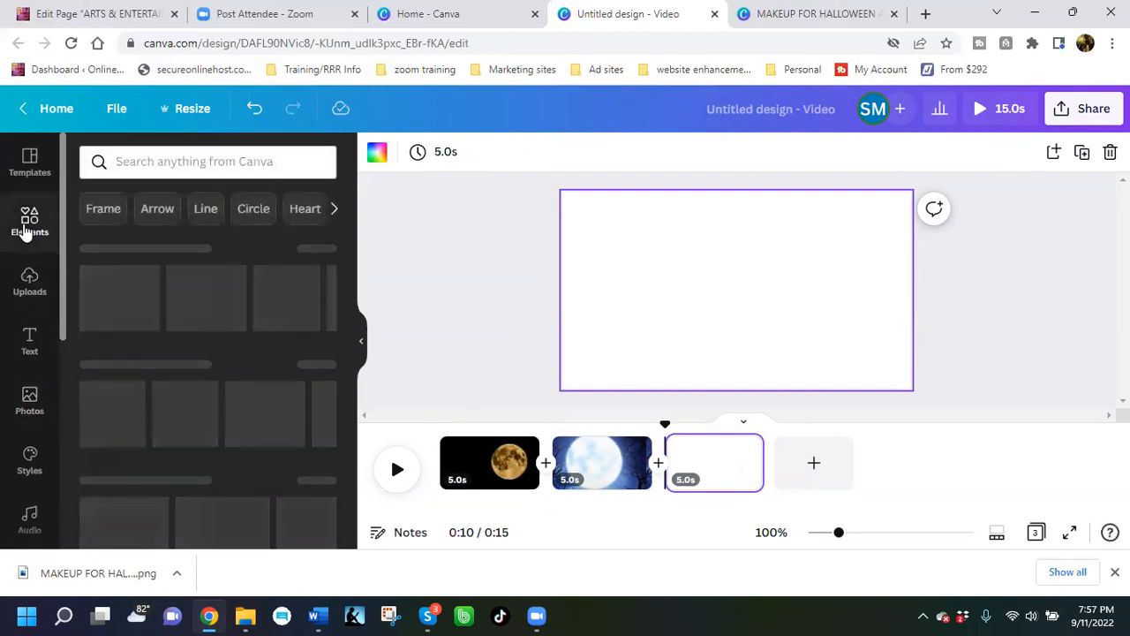
click(158, 161)
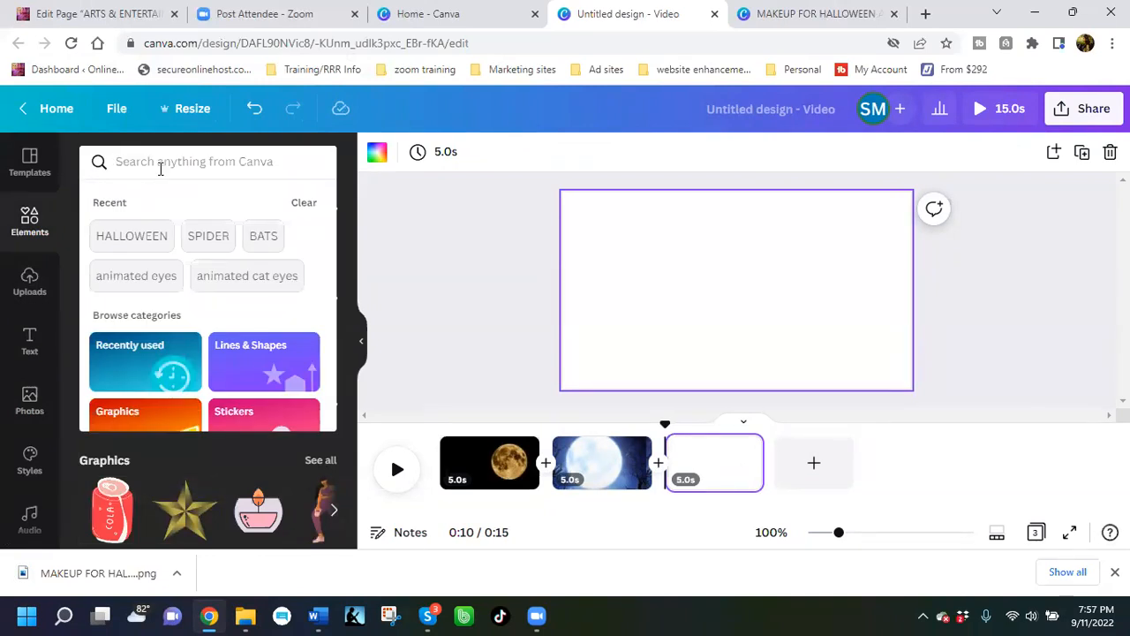
text(animated)
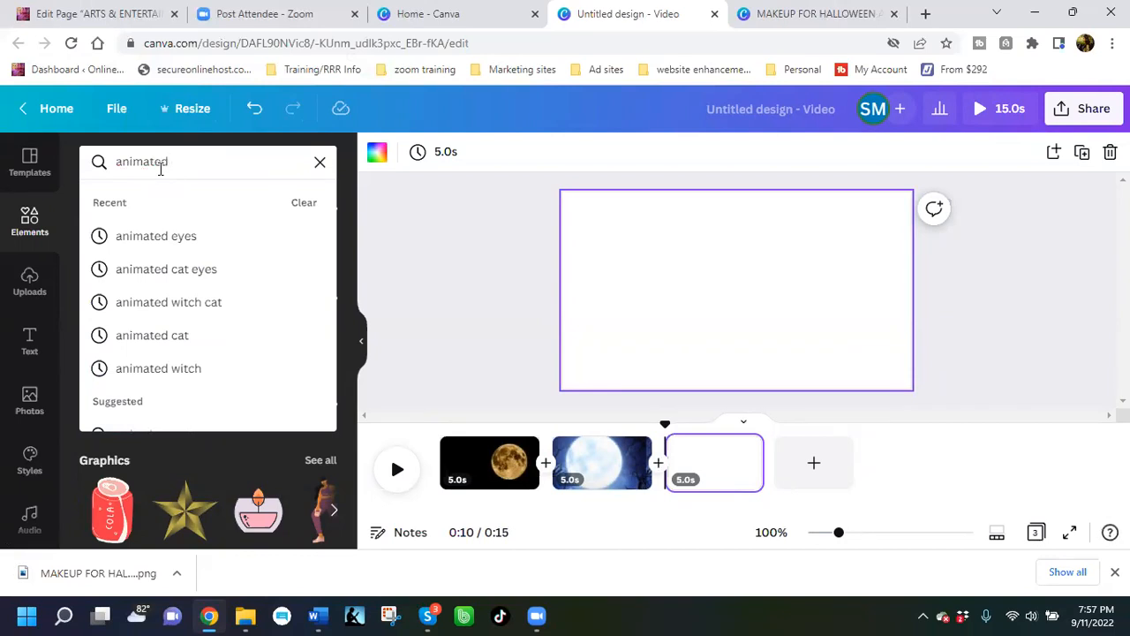
key(Return)
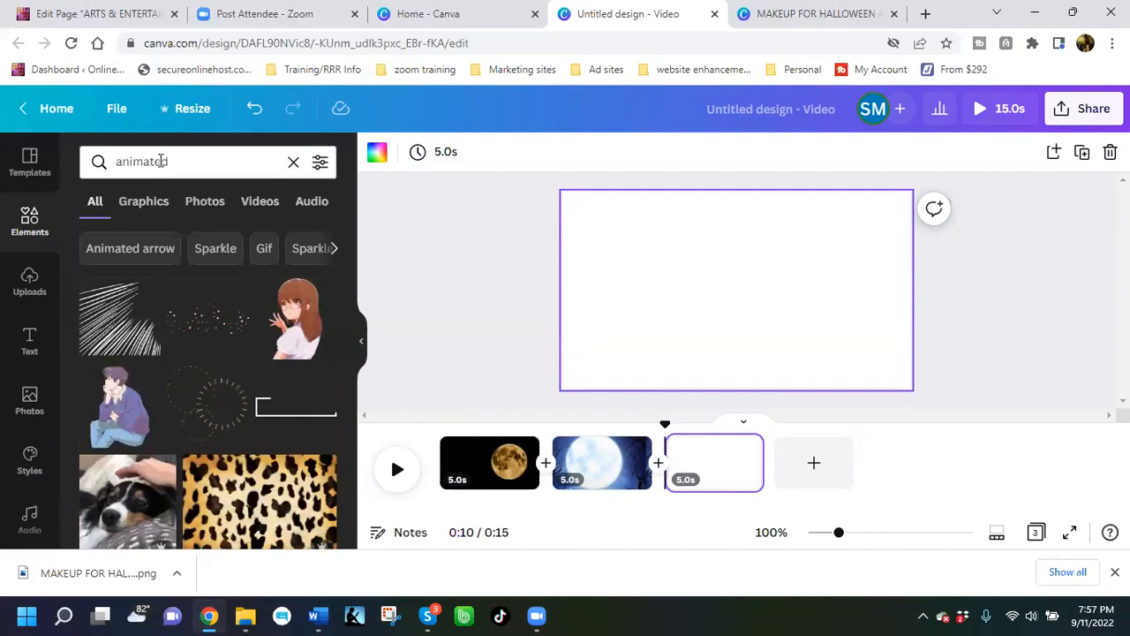
click(263, 212)
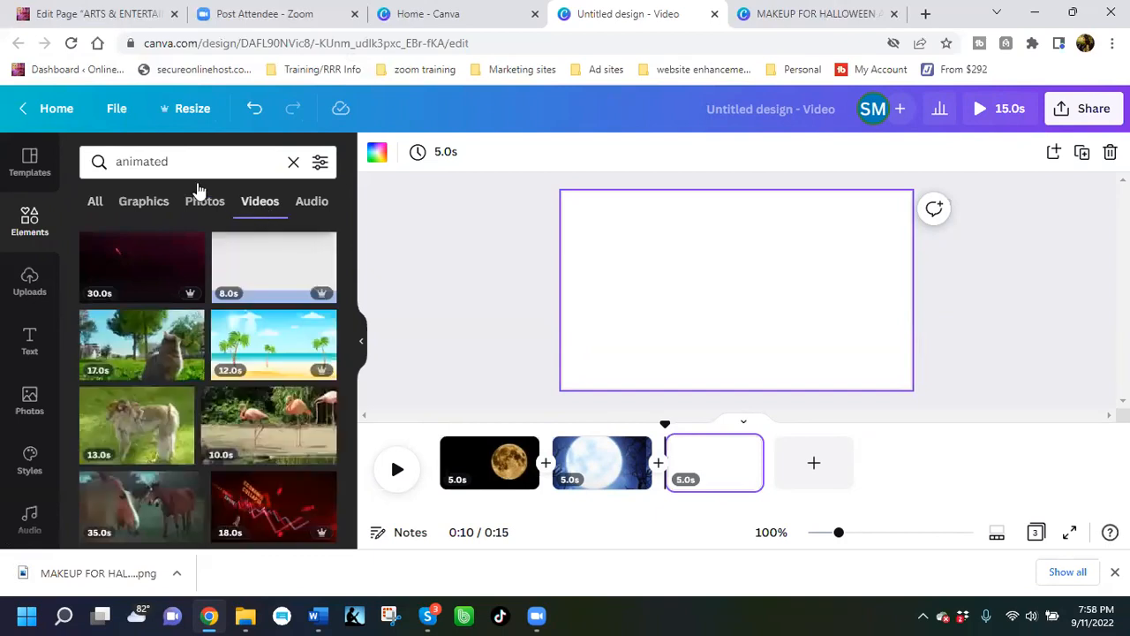
Step: Refine the video search to "animated moonlight"
click(188, 164)
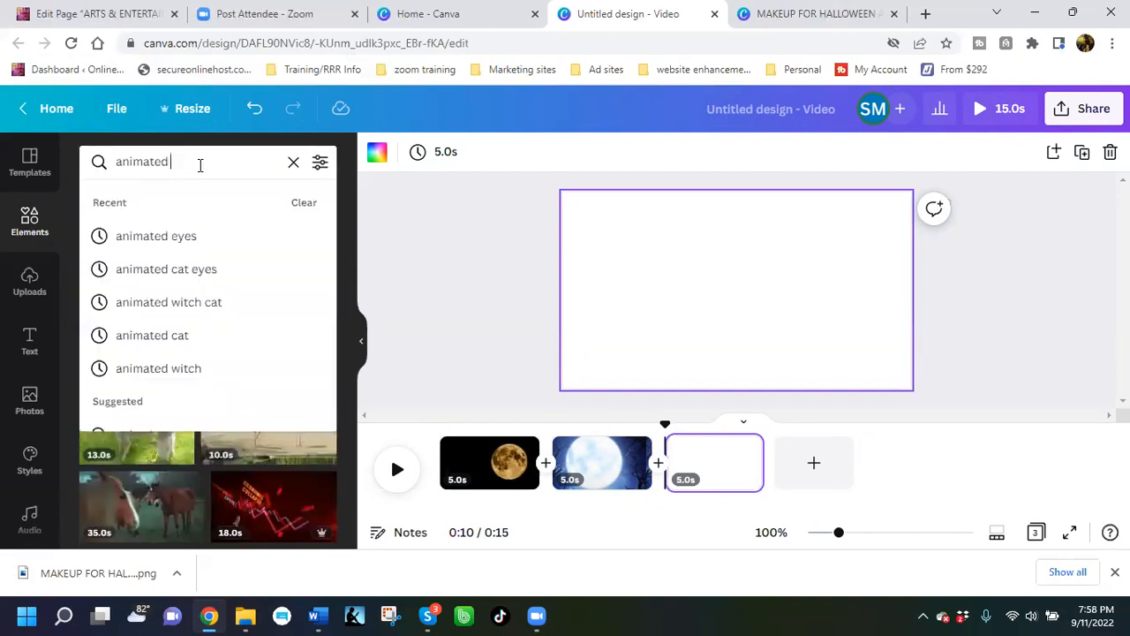
text(moon)
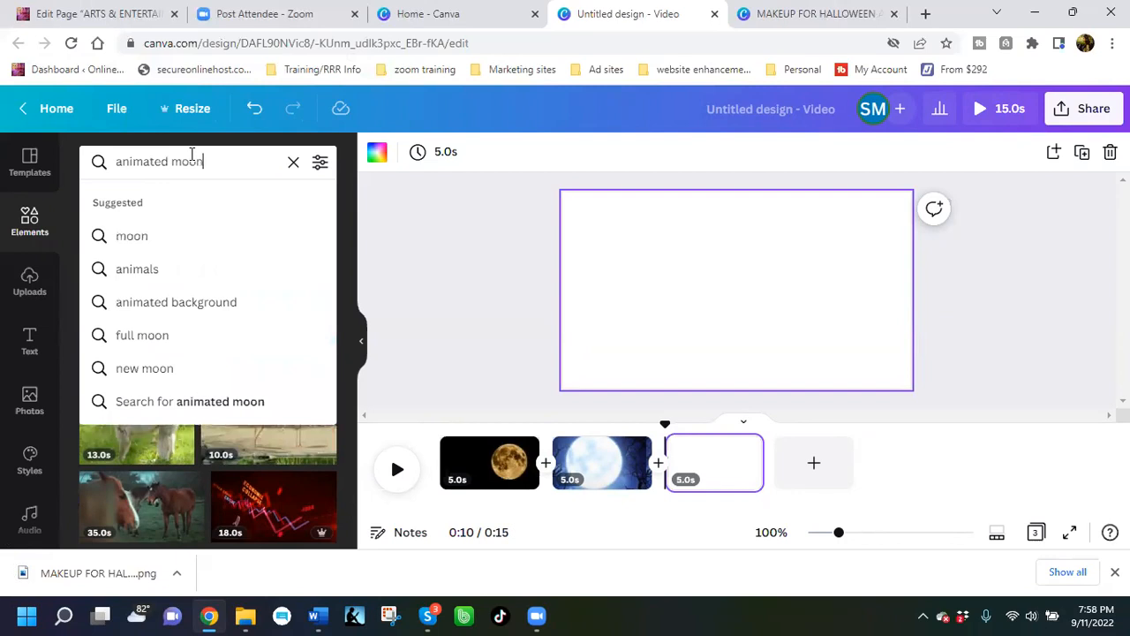
text(light)
key(Return)
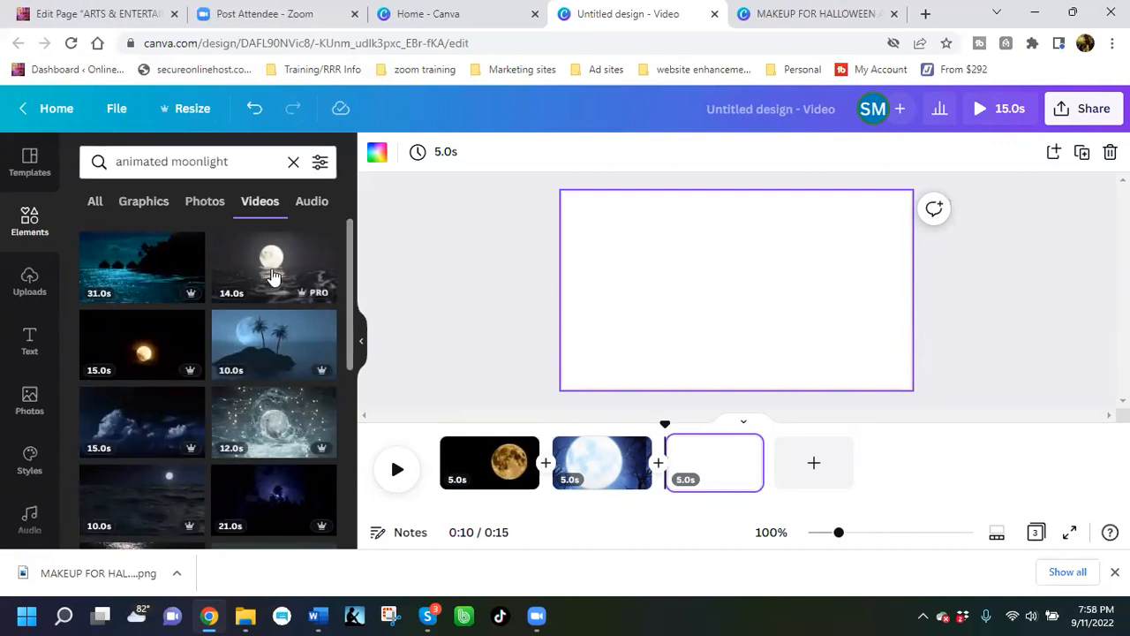
Step: Look through the "animated moonlight" video results for a clip to put on the blank third page
scroll(270, 371, down, 2)
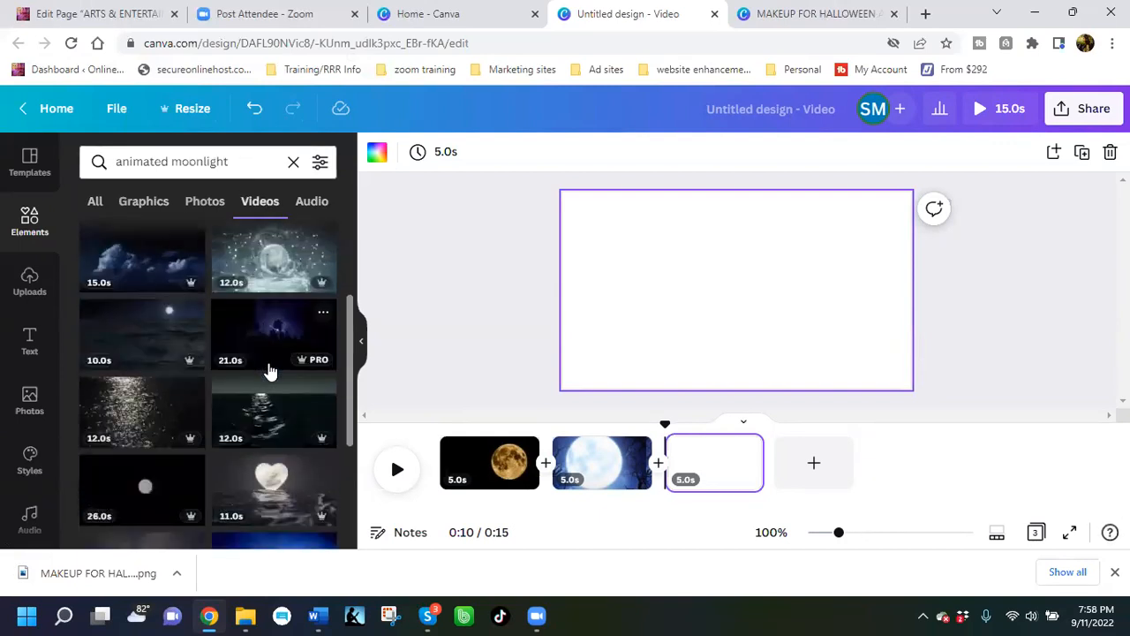
scroll(270, 371, down, 3)
scroll(270, 370, down, 2)
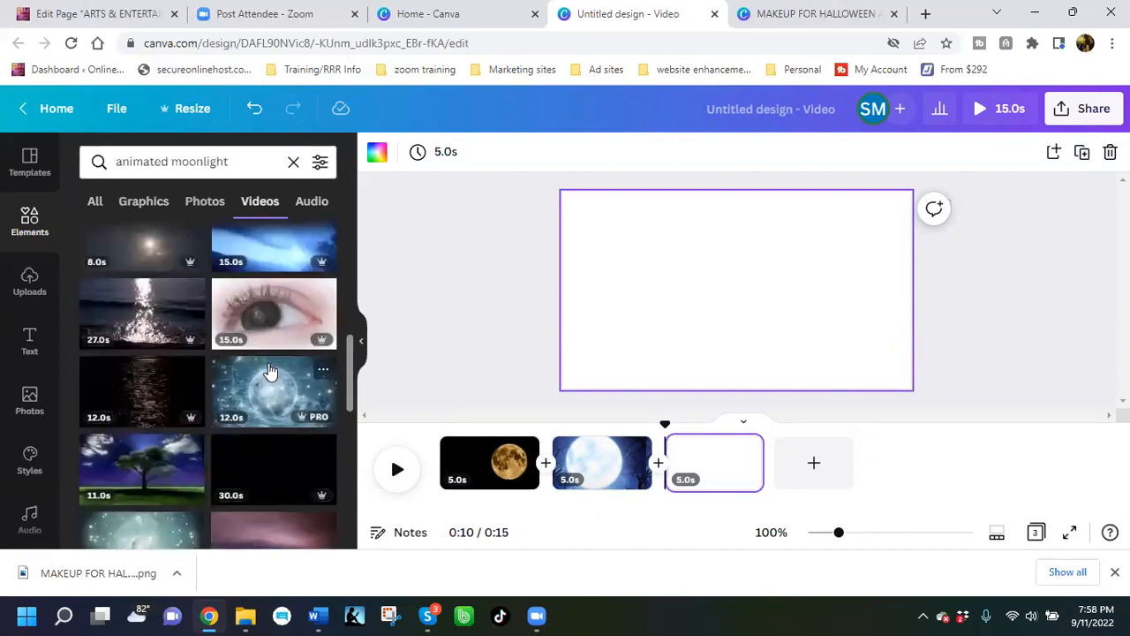
scroll(271, 371, down, 1)
scroll(270, 371, down, 2)
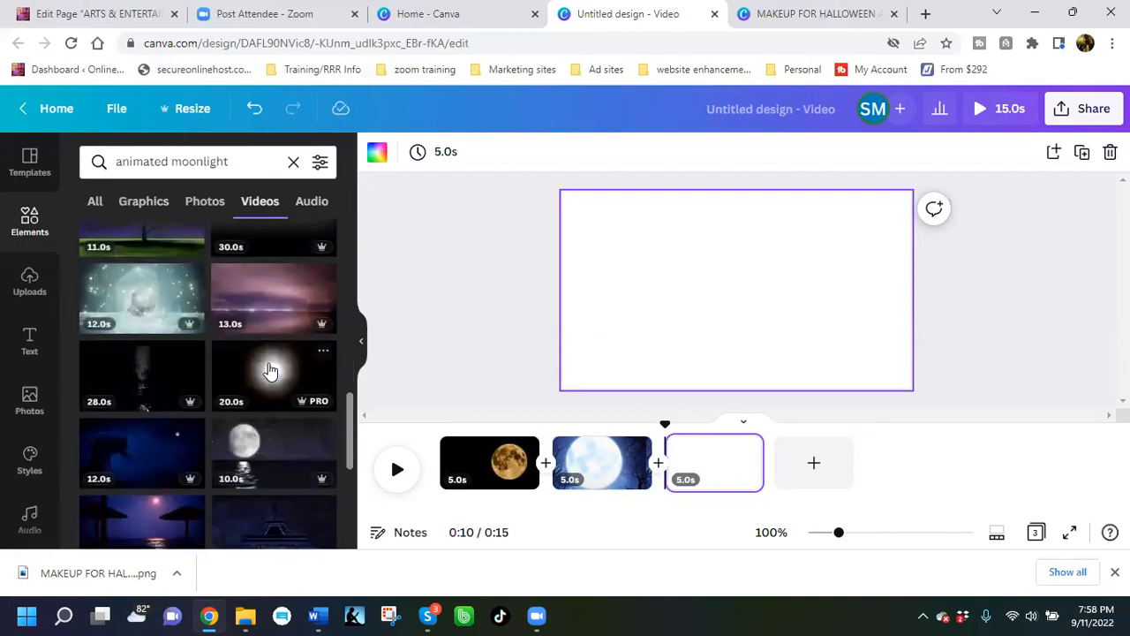
scroll(287, 432, down, 5)
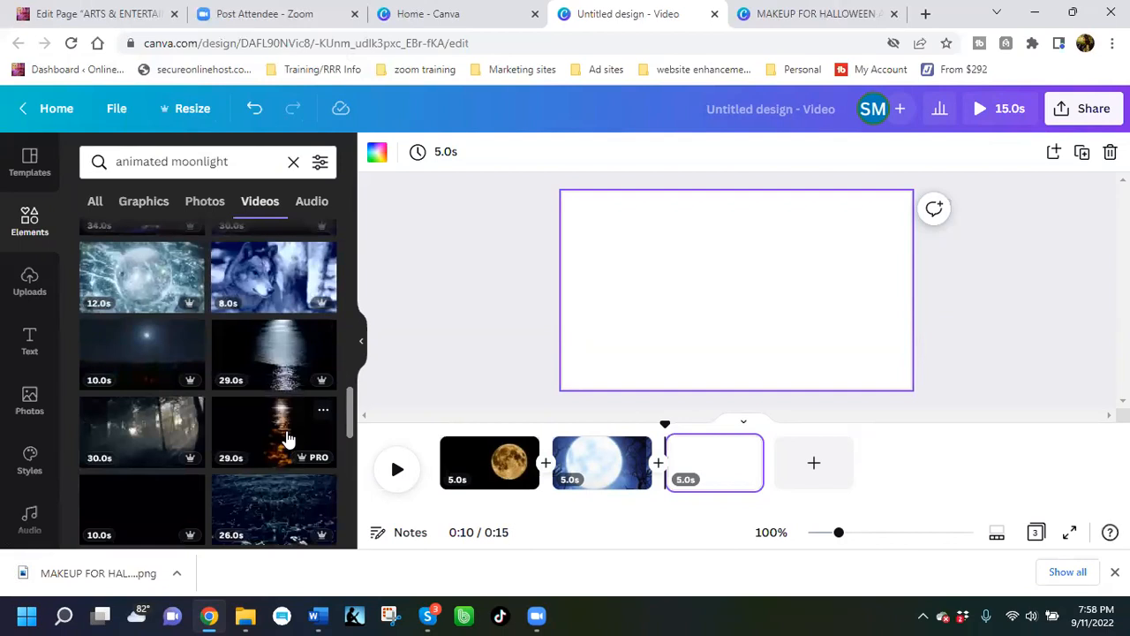
scroll(287, 437, down, 2)
scroll(287, 437, down, 5)
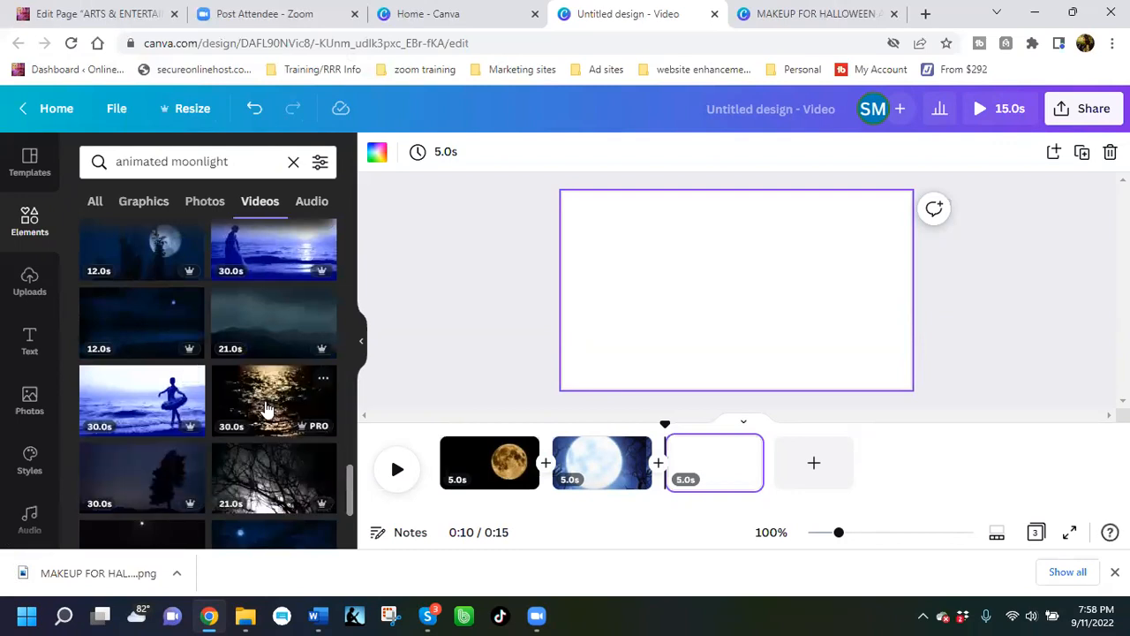
scroll(265, 404, down, 3)
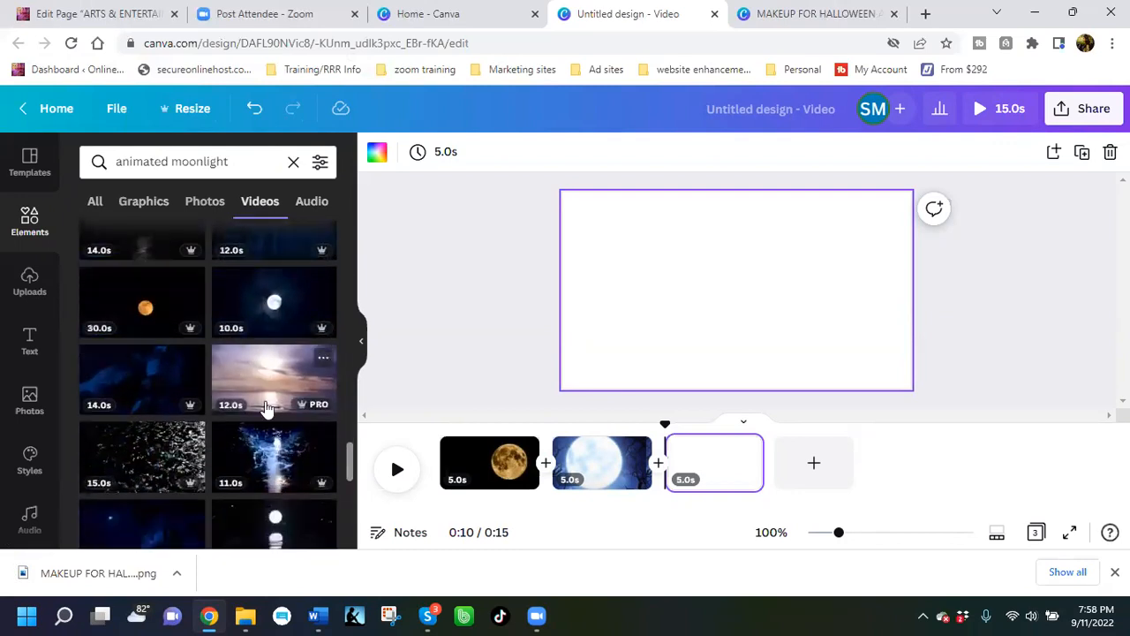
scroll(267, 408, down, 3)
scroll(267, 408, down, 3)
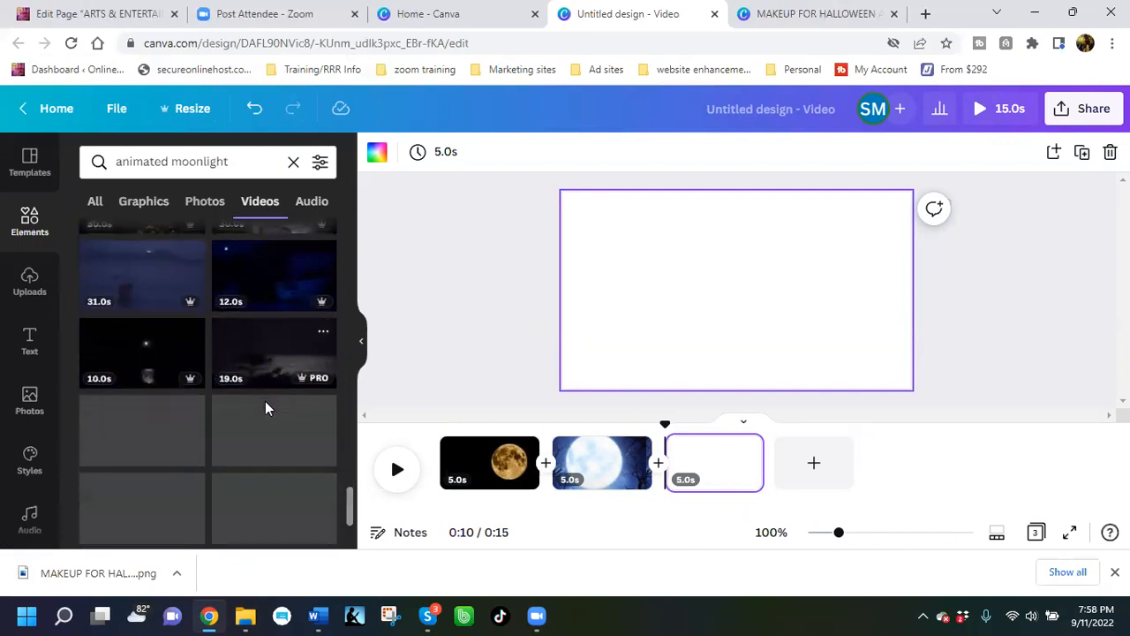
scroll(272, 279, down, 3)
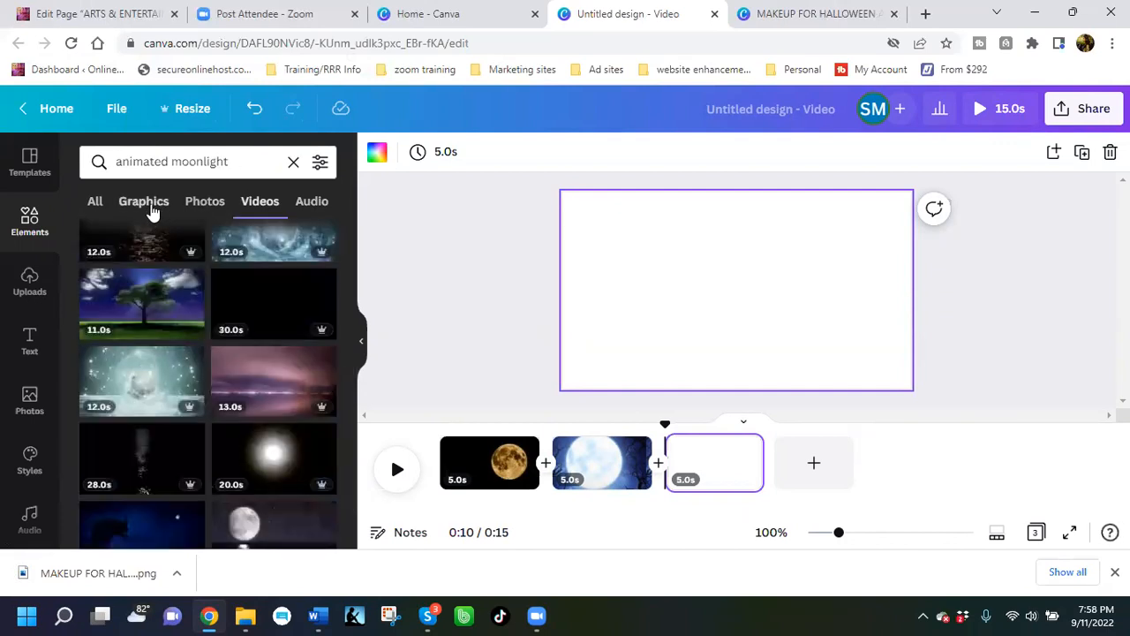
Step: Look through the graphics and photo results for "animated moonlight"
click(150, 210)
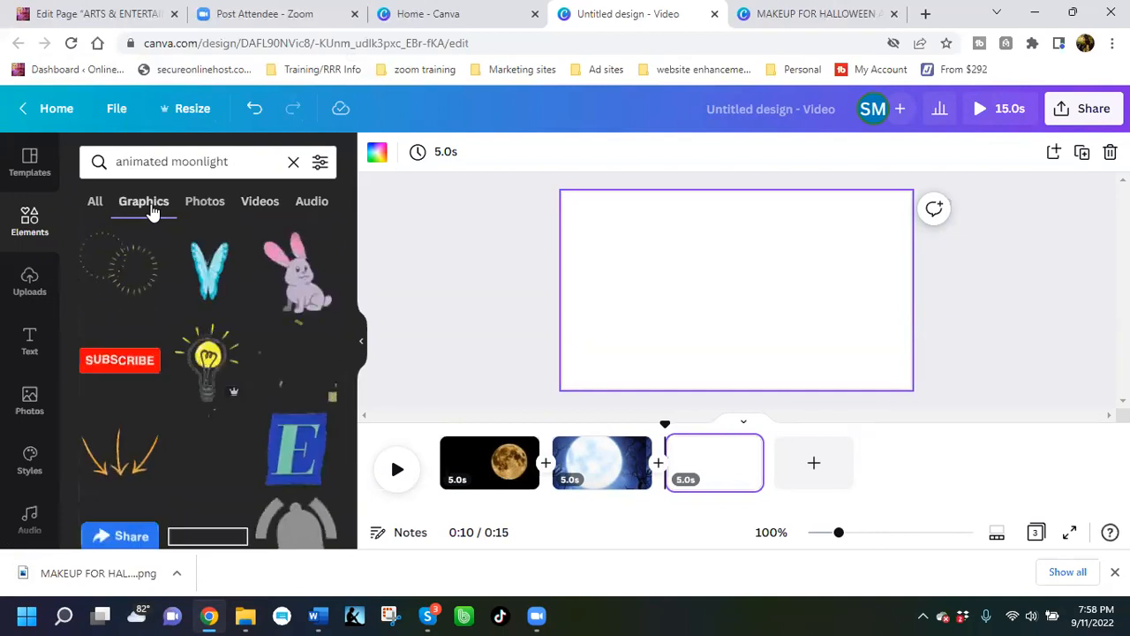
click(251, 165)
key(Return)
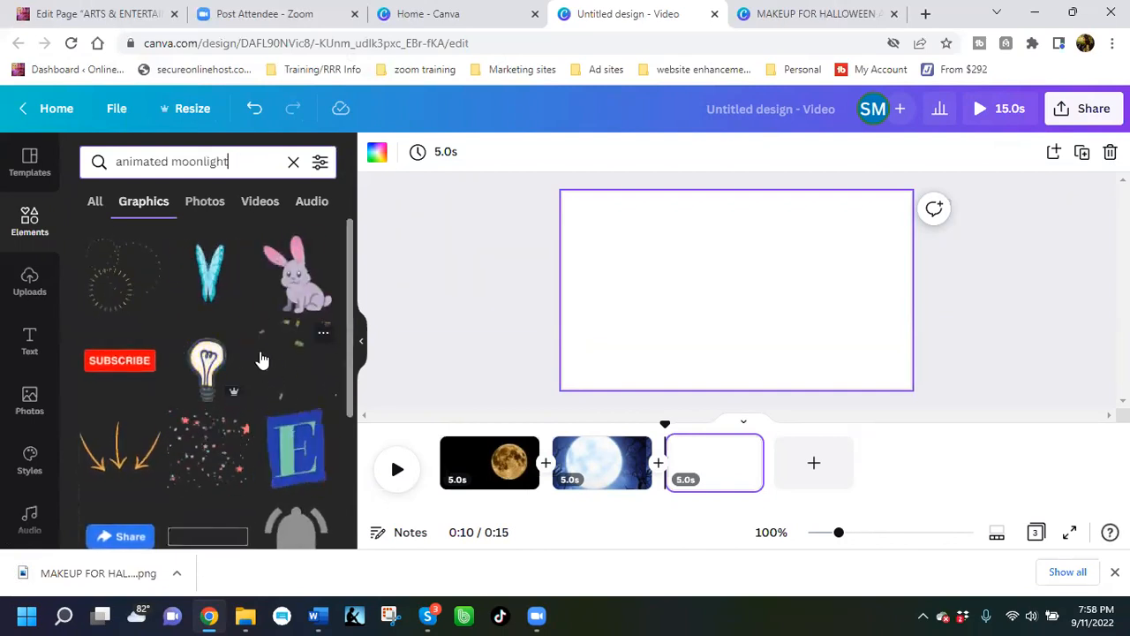
scroll(261, 359, down, 1)
scroll(261, 359, down, 4)
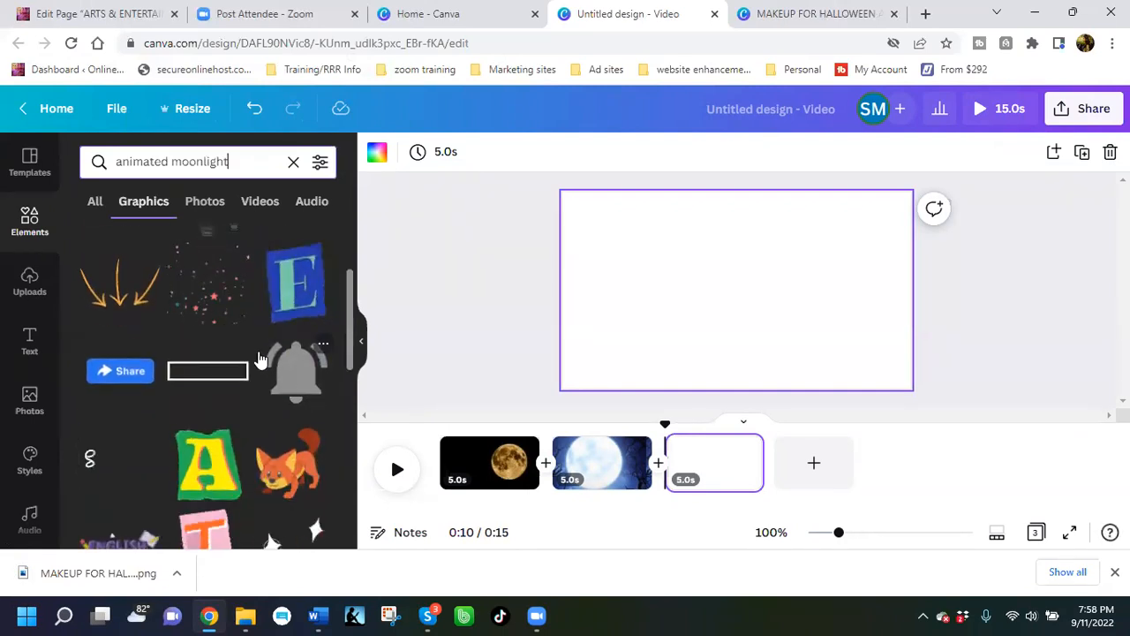
click(210, 204)
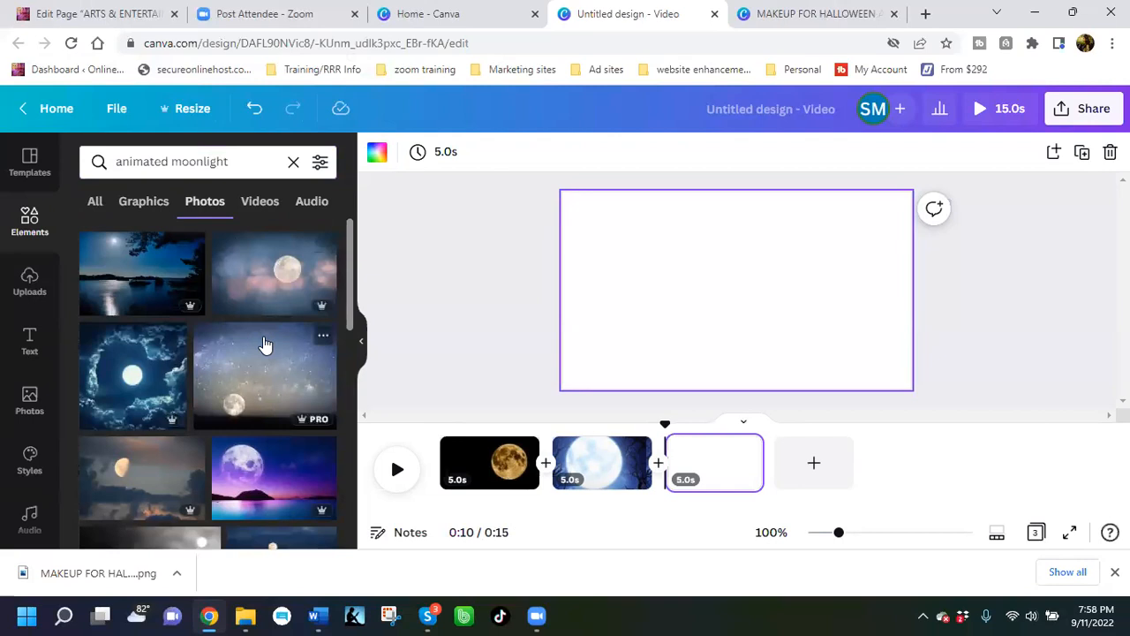
scroll(265, 345, down, 5)
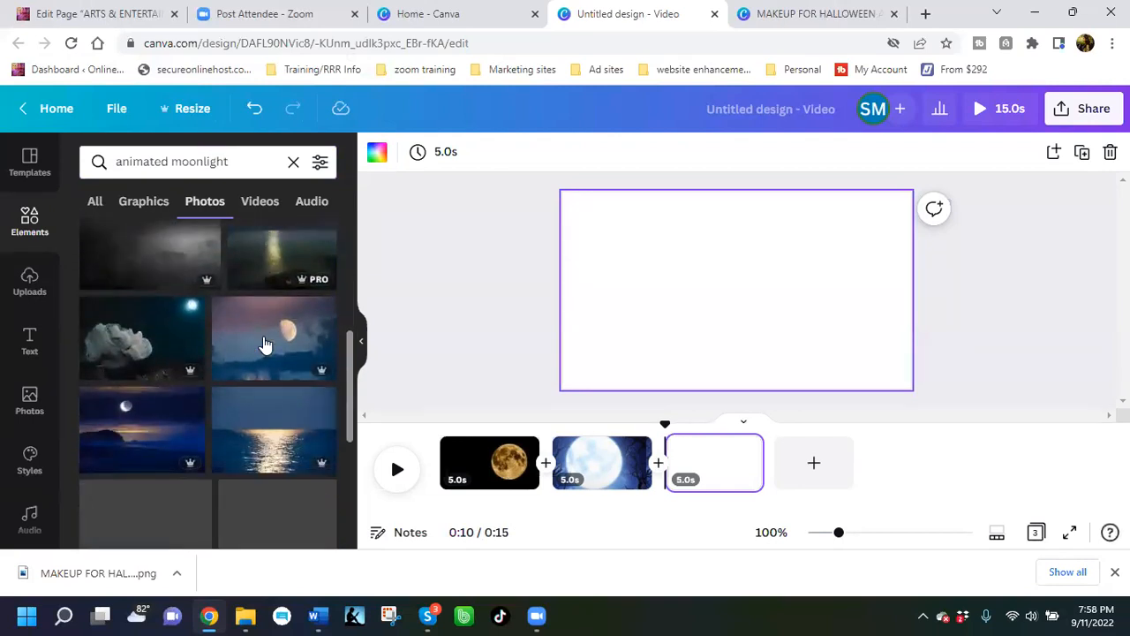
scroll(265, 344, down, 2)
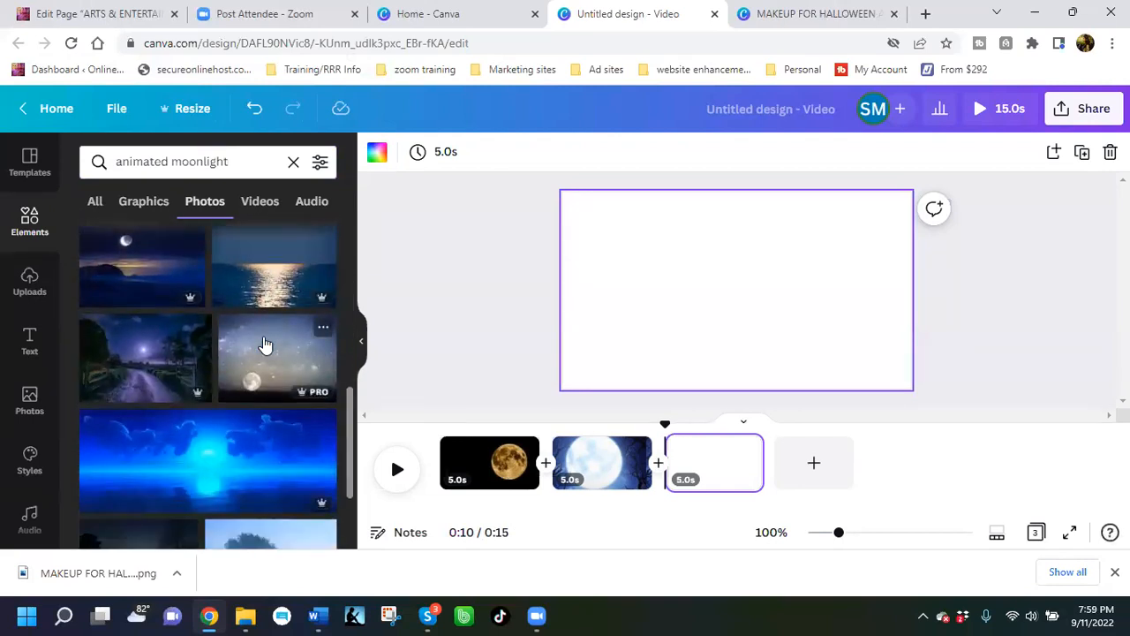
scroll(265, 345, down, 5)
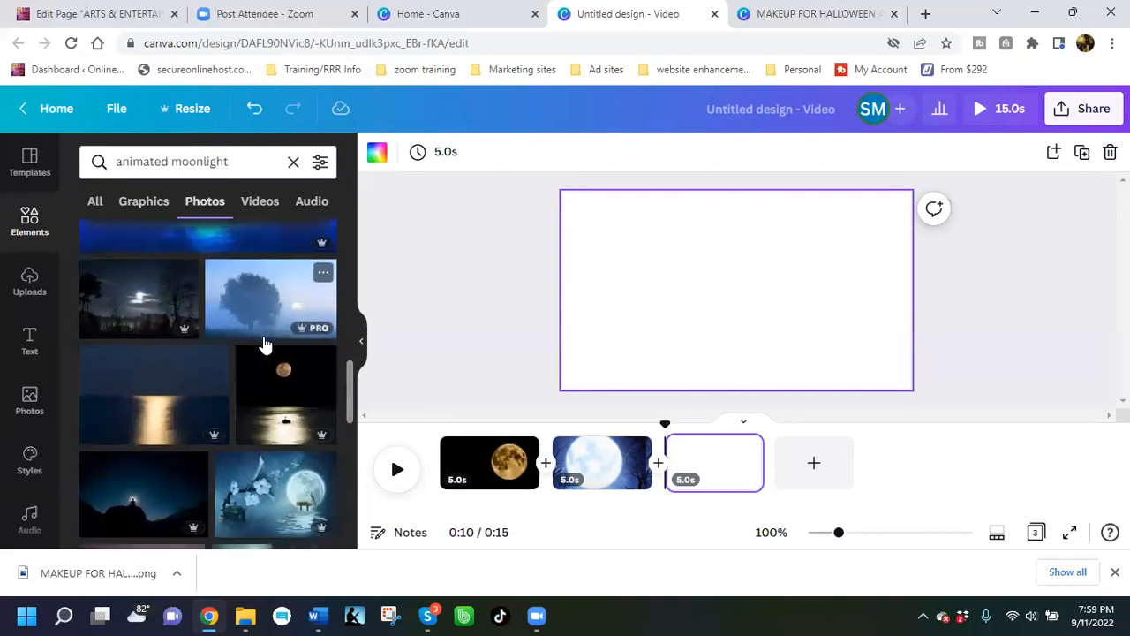
scroll(149, 375, down, 6)
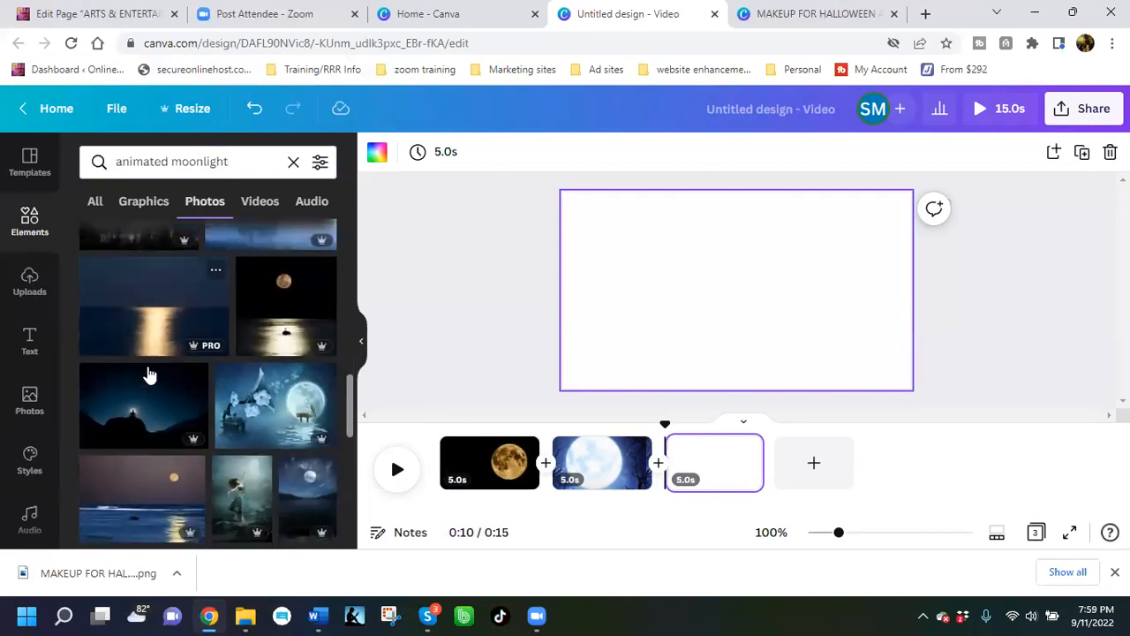
scroll(149, 374, down, 4)
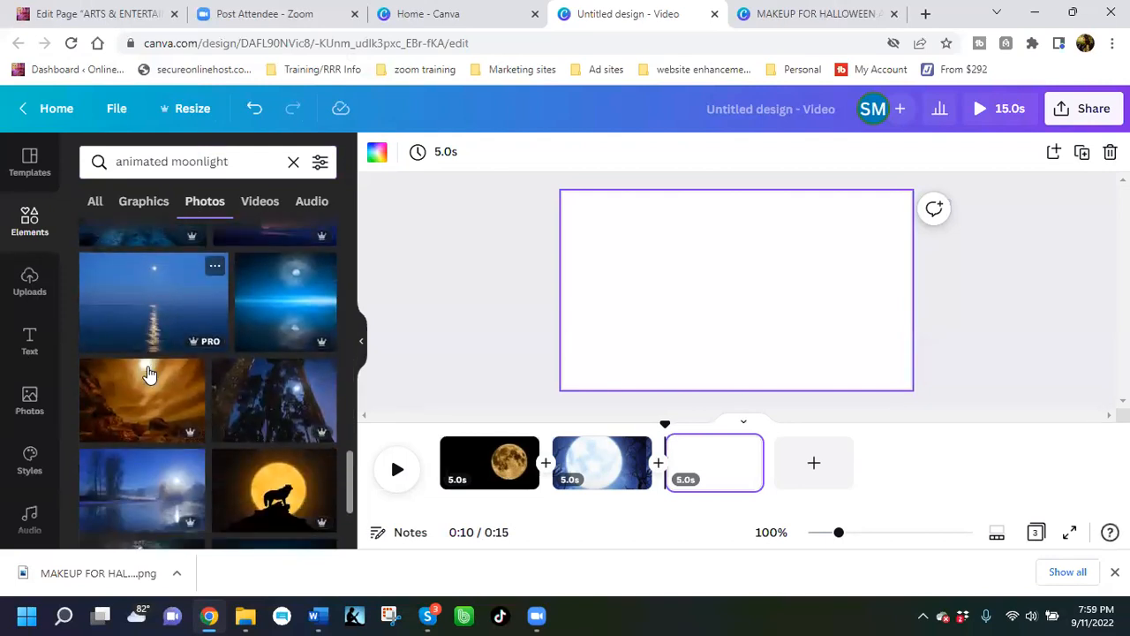
Step: Return to the video results and search them for "smoke"
click(263, 202)
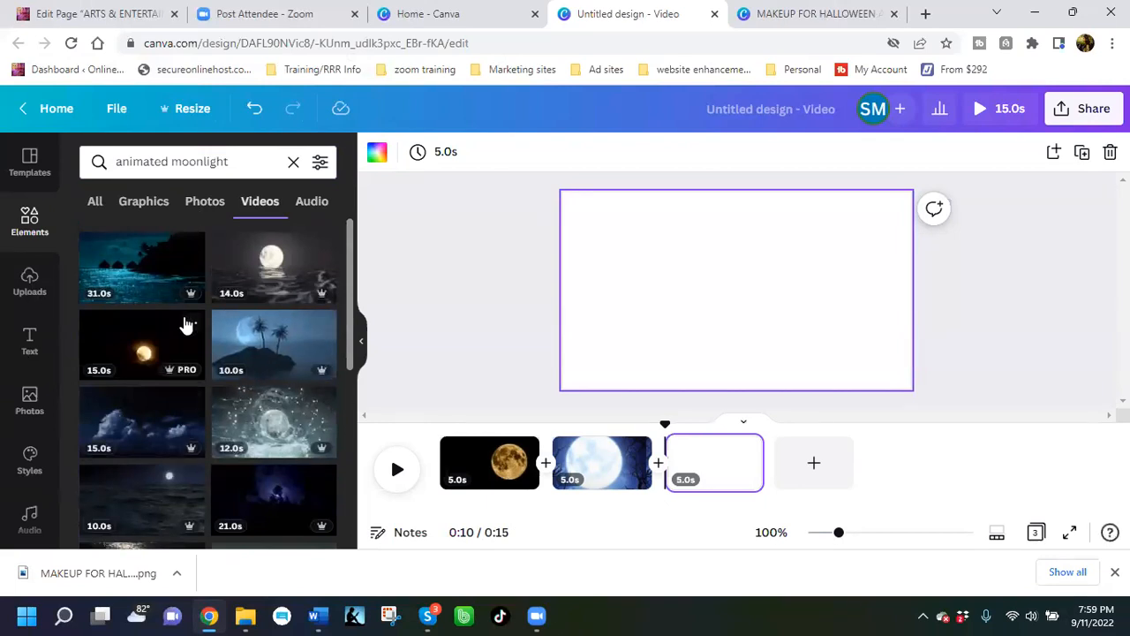
drag(240, 162, 163, 162)
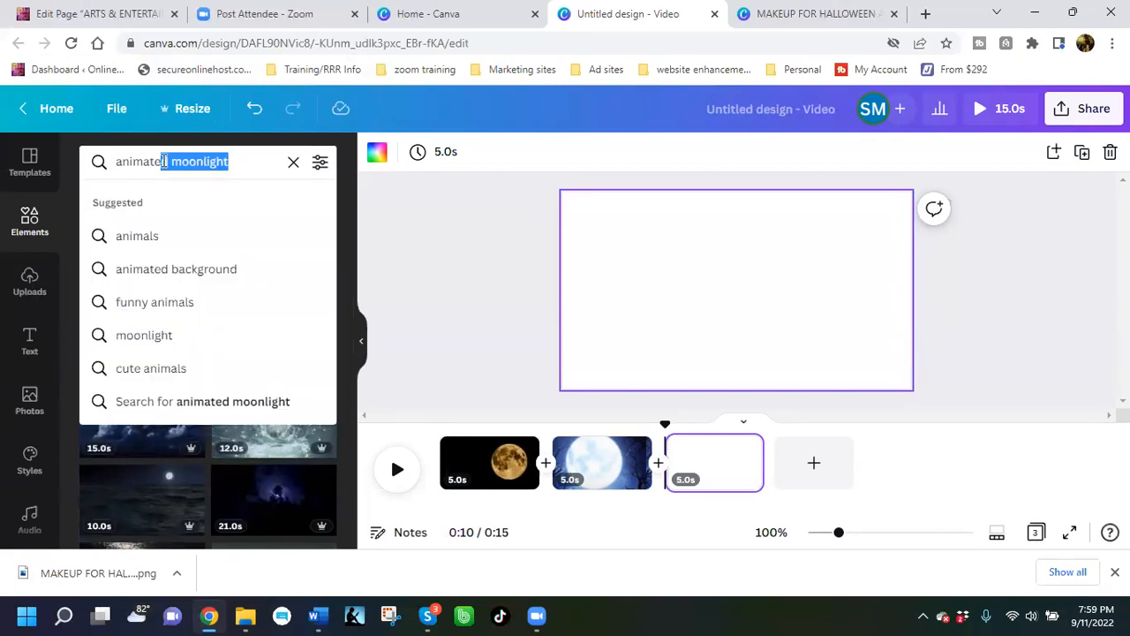
text(smok)
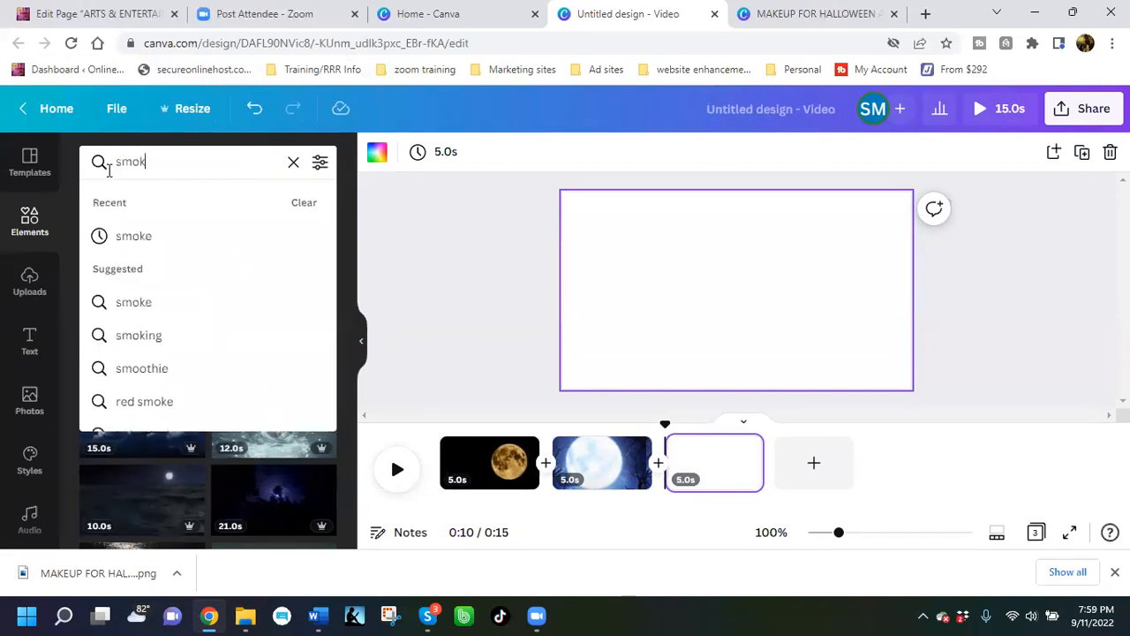
text(e)
key(Return)
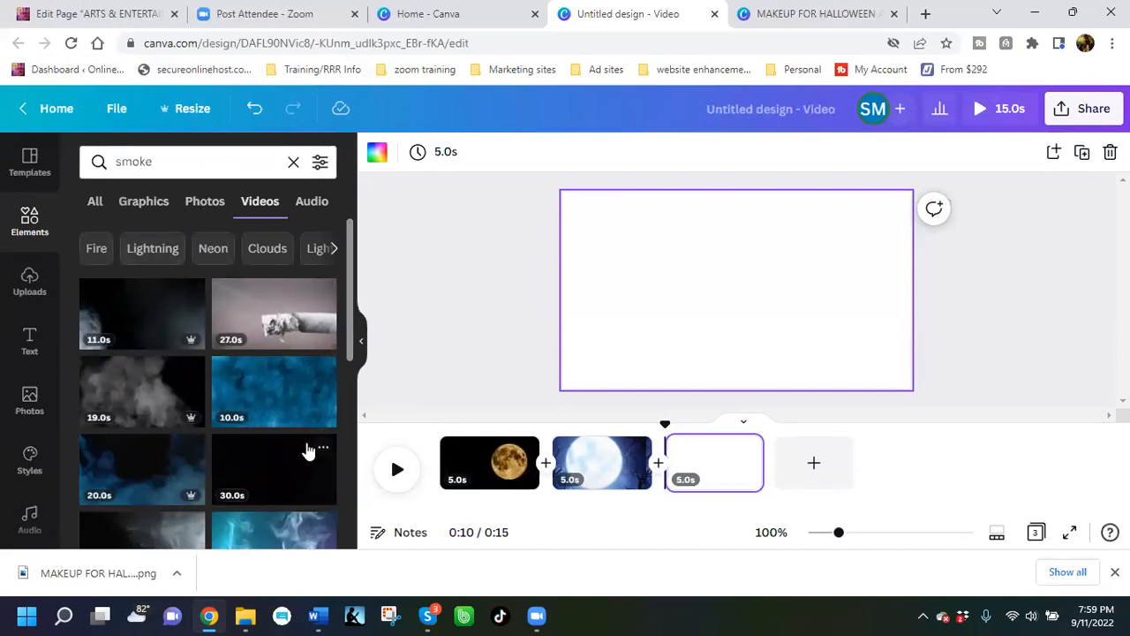
Step: Add the 1:08 smoke video on a black background to the blank third page
scroll(285, 408, down, 1)
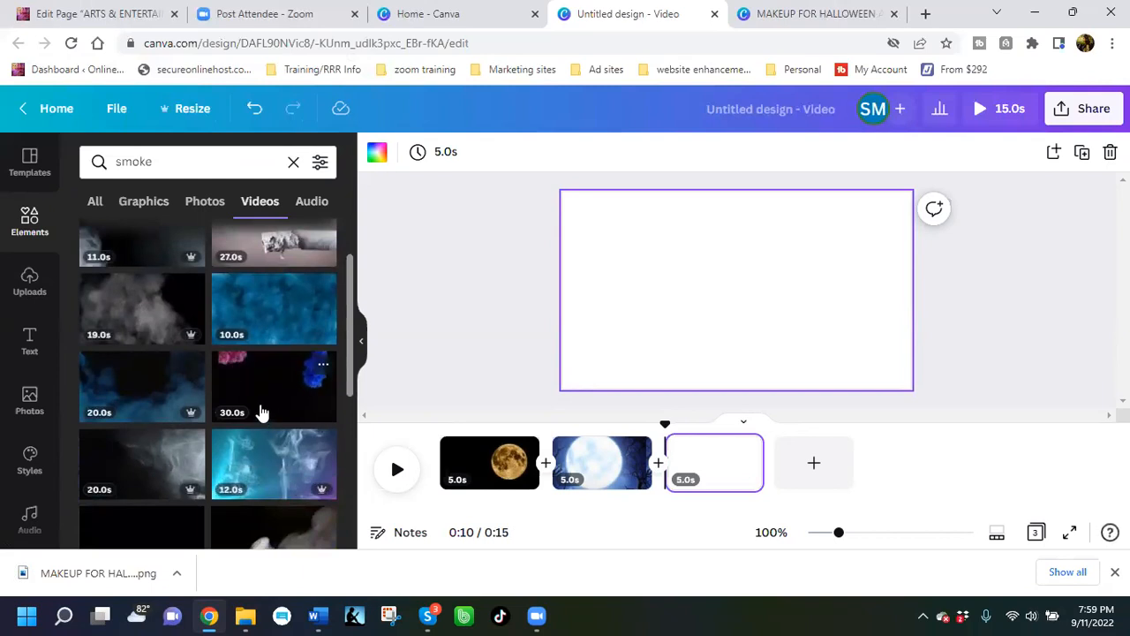
scroll(275, 371, down, 1)
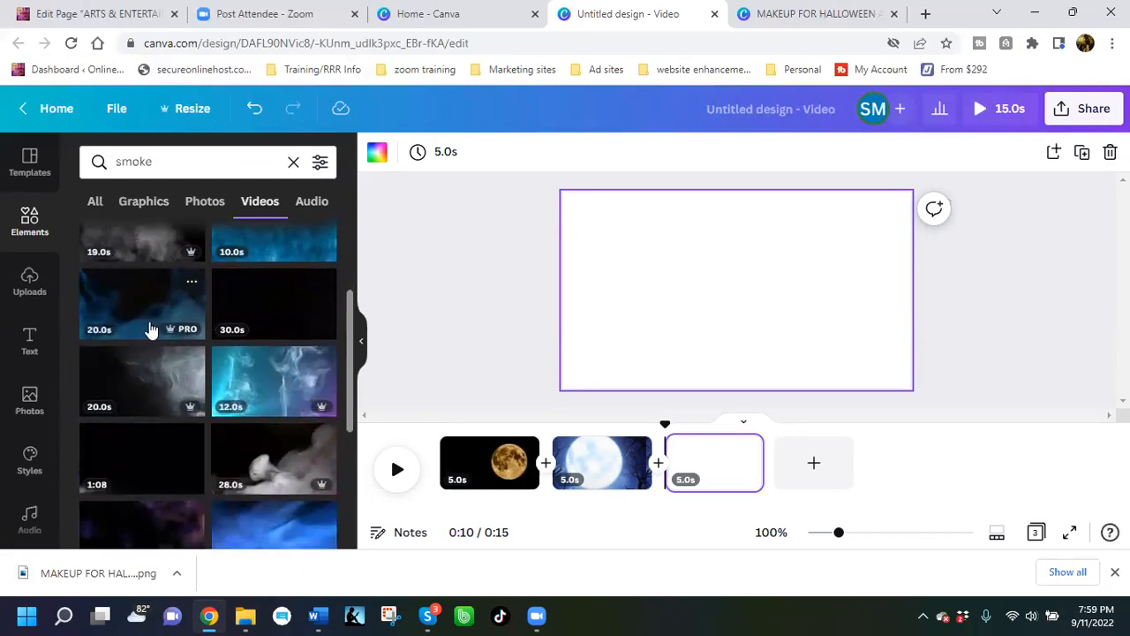
scroll(202, 399, down, 2)
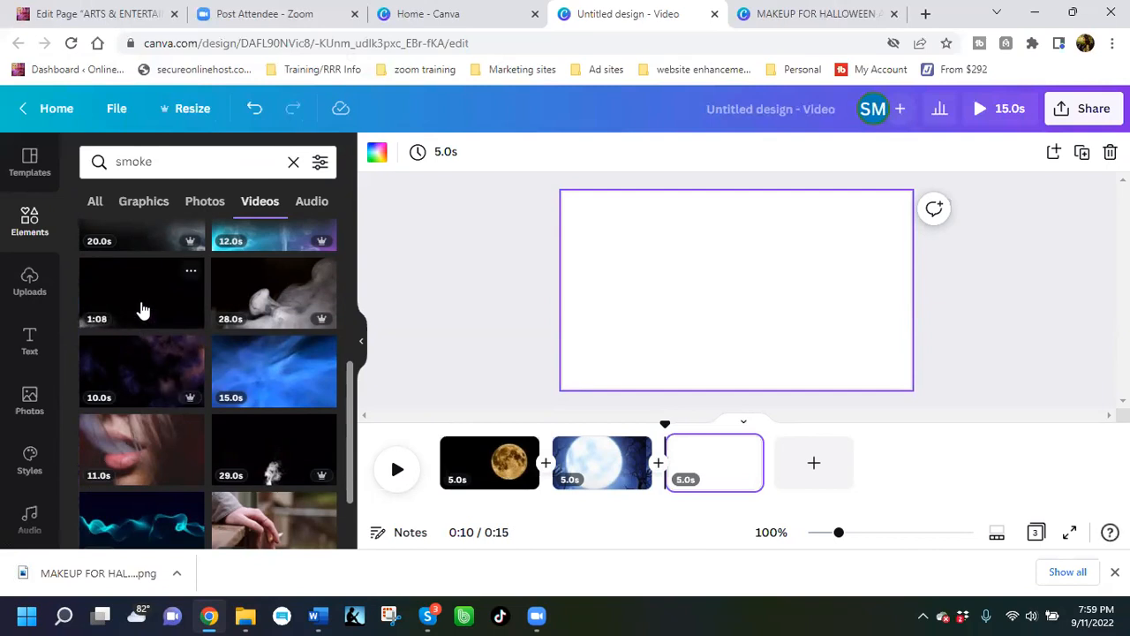
click(143, 309)
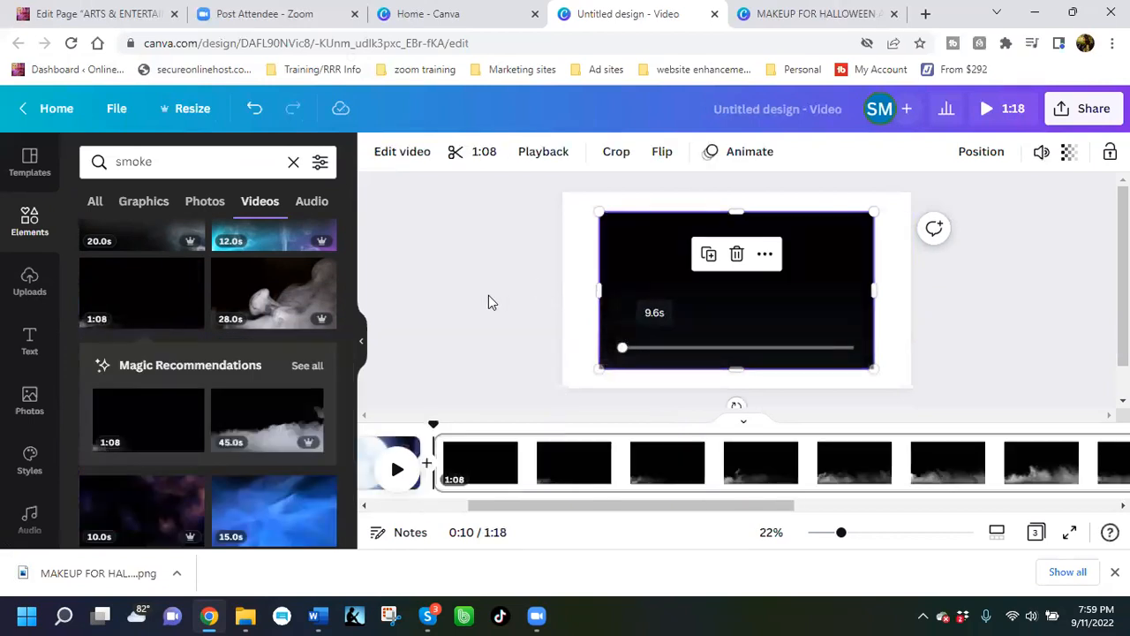
mouse_move(723, 316)
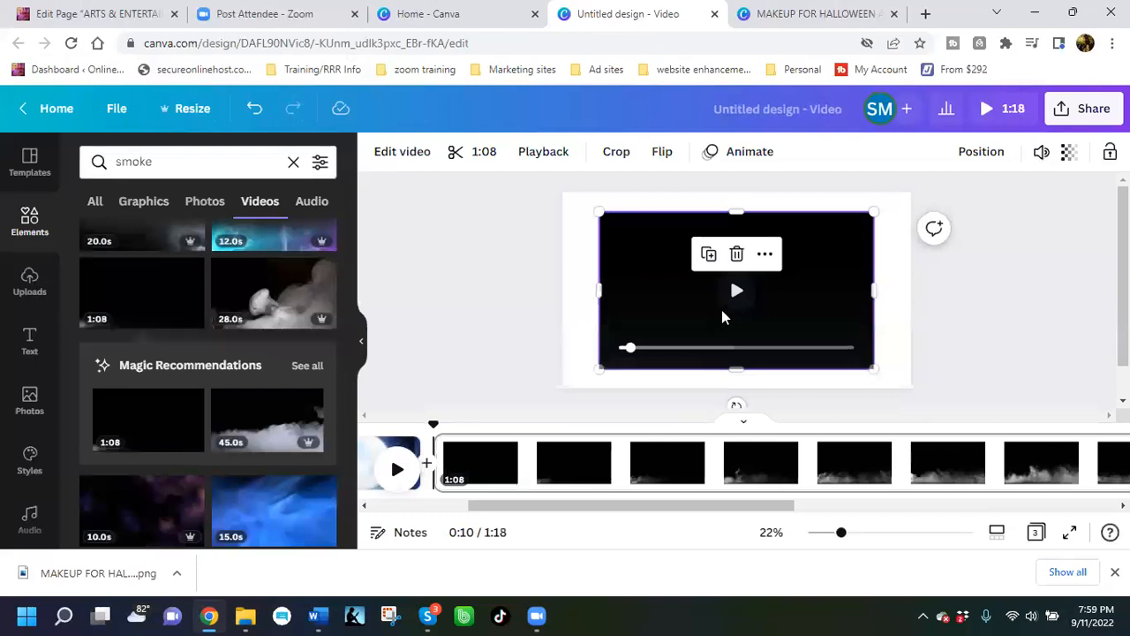
Step: Trim the smoke clip on the third page to 10.2 s and lengthen the blue moon page to 6.0 s
drag(648, 504, 624, 515)
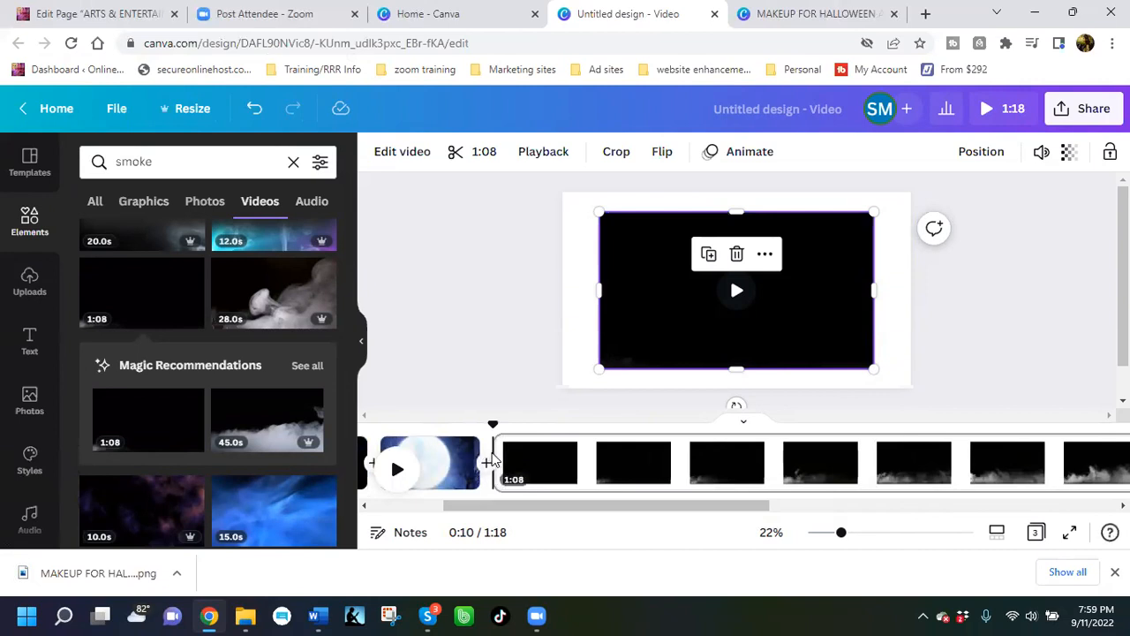
mouse_move(493, 470)
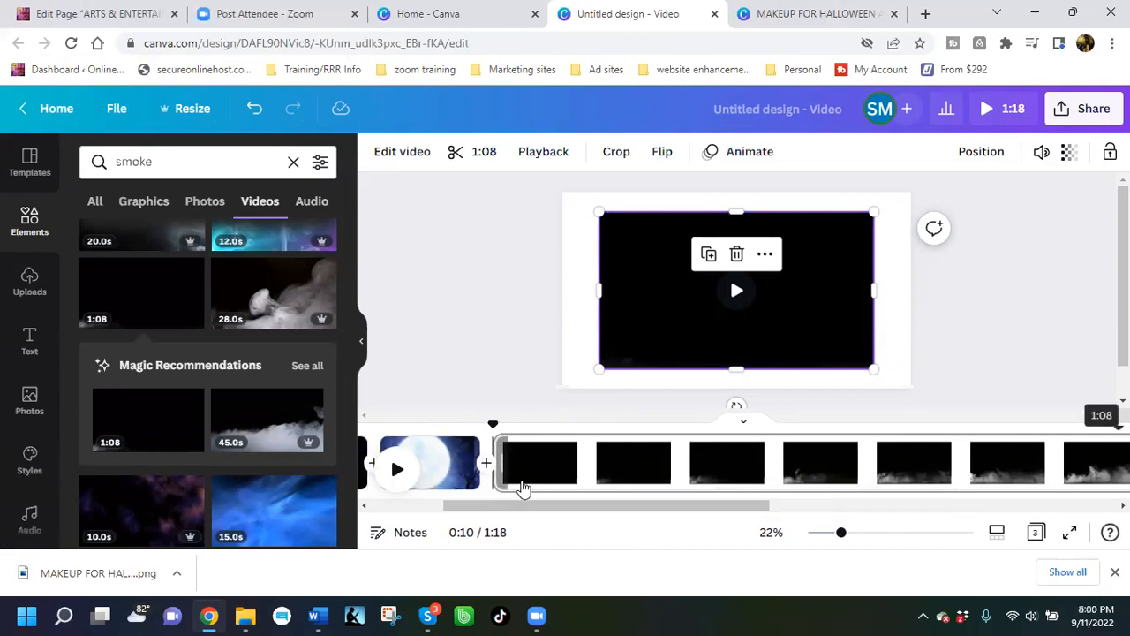
drag(592, 488, 974, 487)
drag(860, 507, 1059, 505)
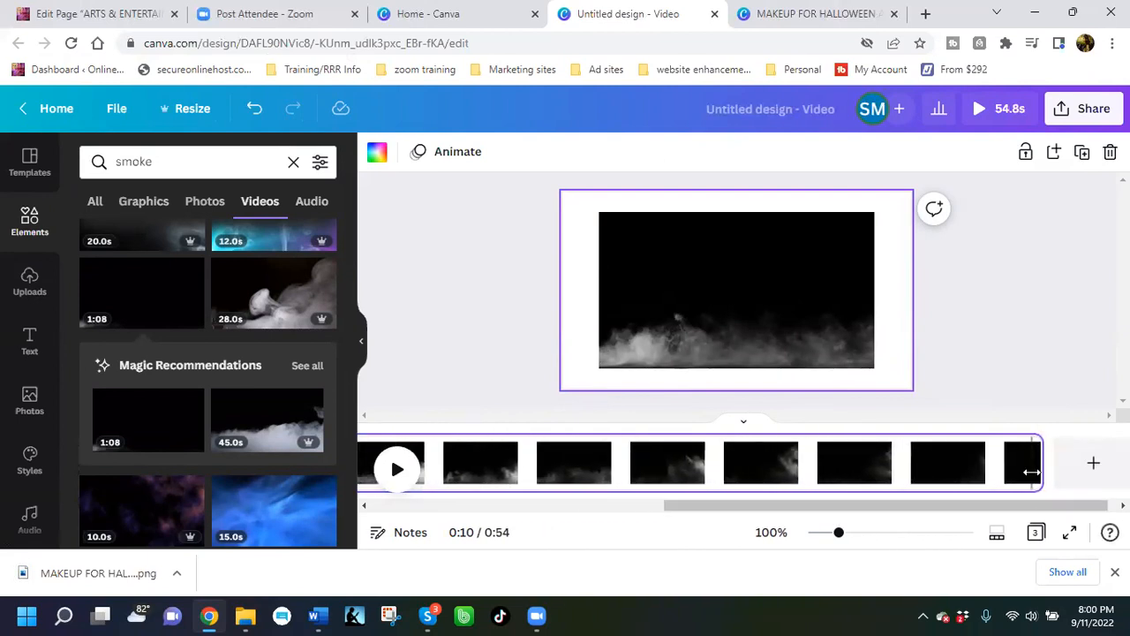
drag(1035, 464, 624, 479)
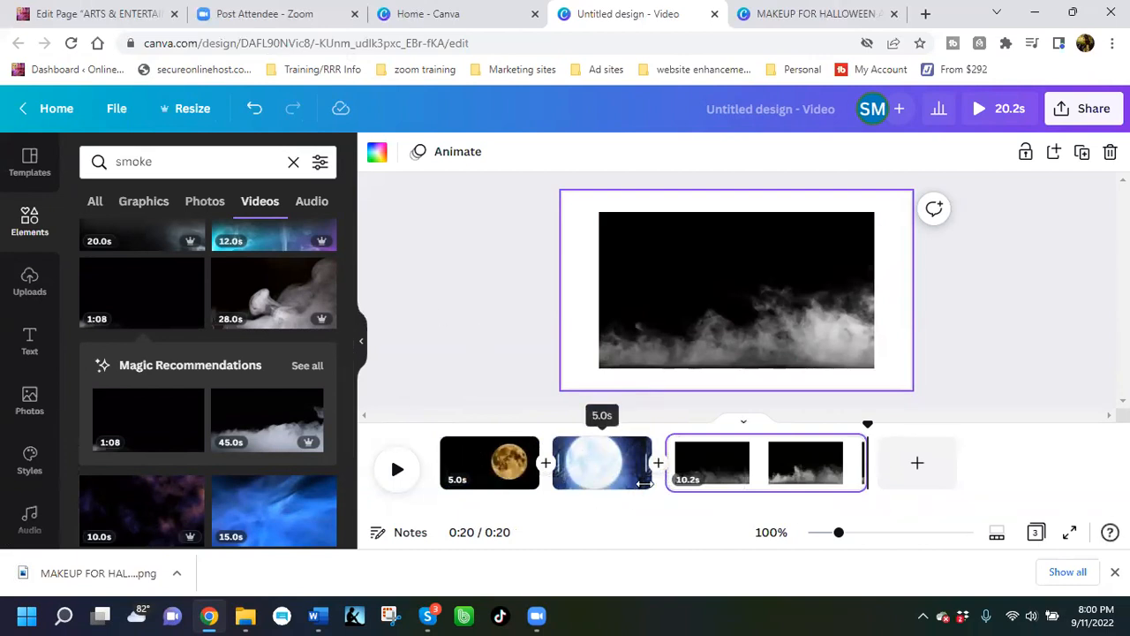
drag(661, 481, 664, 481)
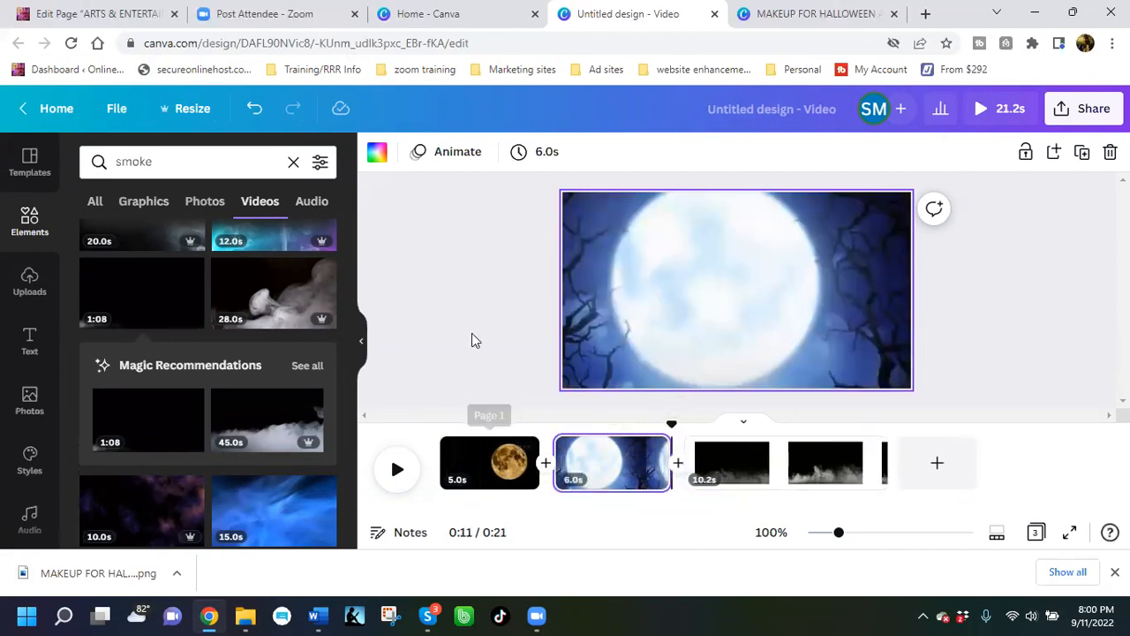
Step: Find the 29.0 s dark haze clip in the smoke video results and place it on a new fourth page
scroll(247, 482, down, 2)
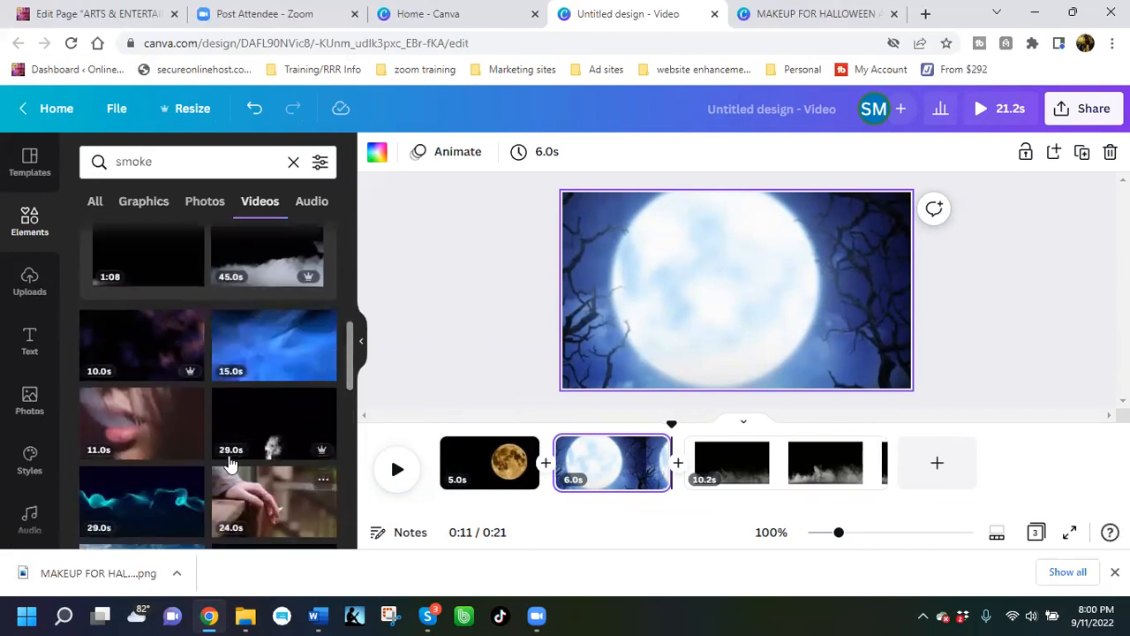
scroll(232, 452, down, 1)
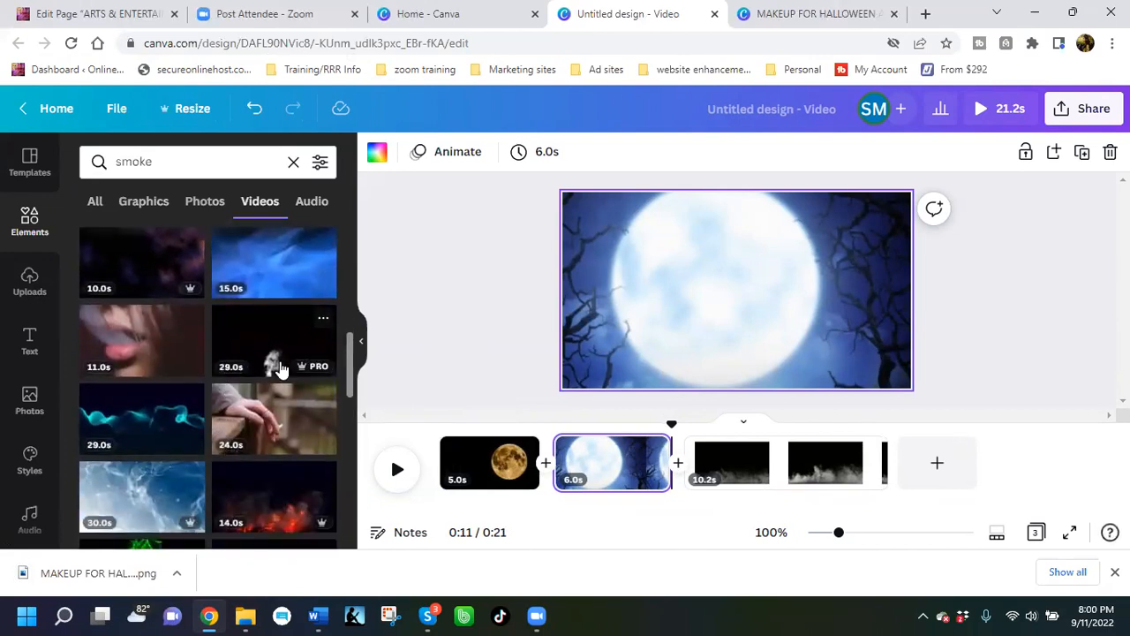
scroll(280, 370, down, 3)
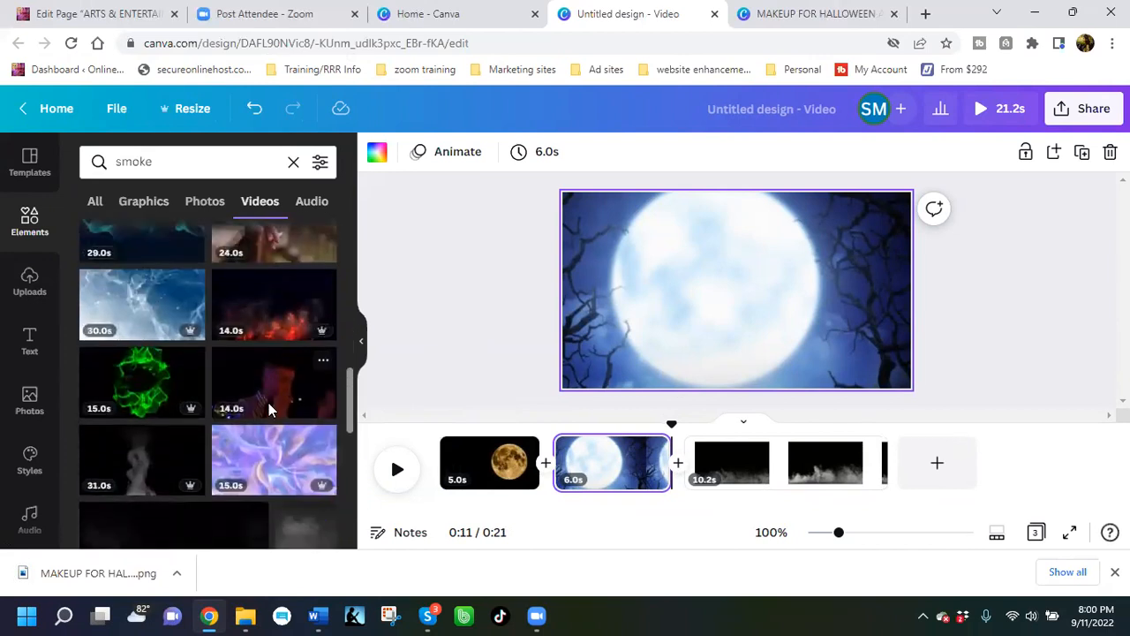
scroll(268, 406, down, 2)
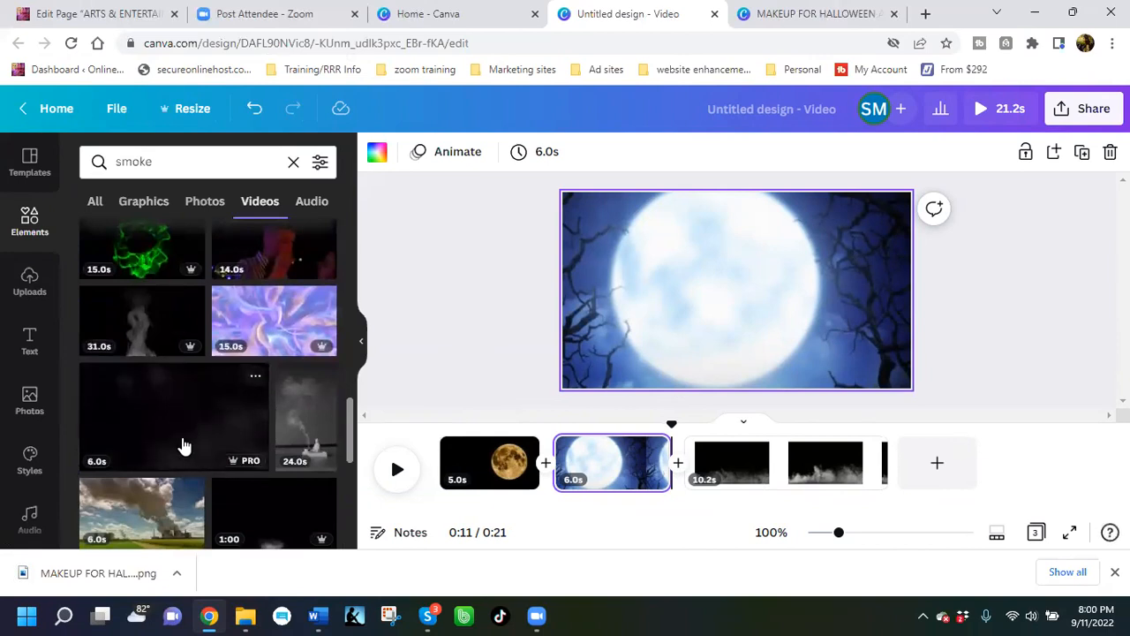
scroll(183, 446, down, 1)
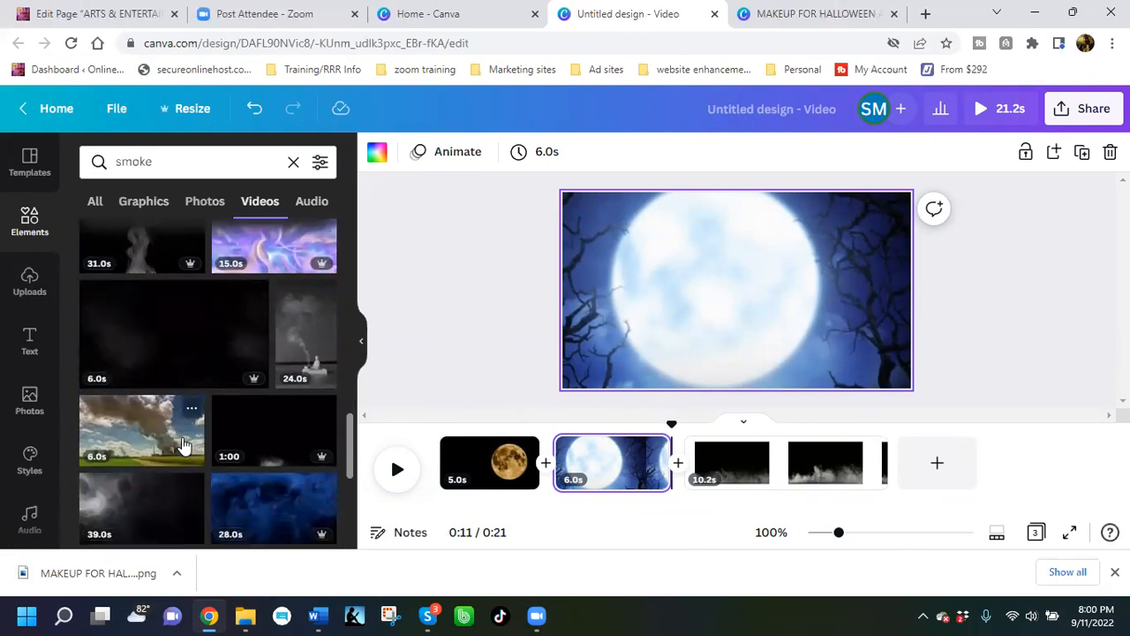
scroll(182, 446, down, 2)
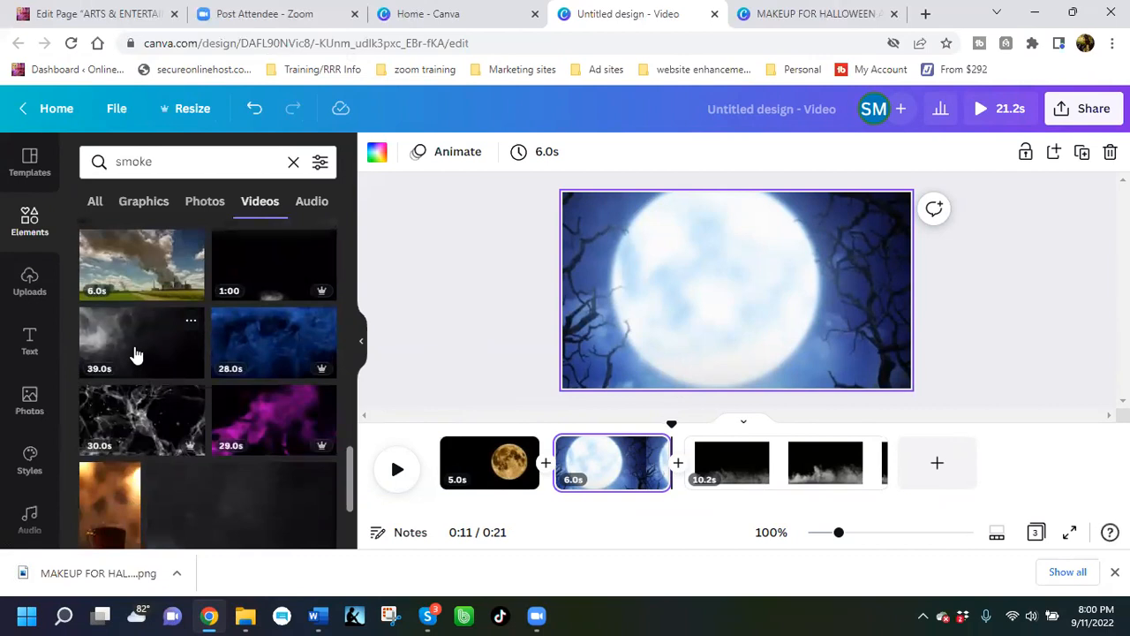
scroll(136, 354, down, 2)
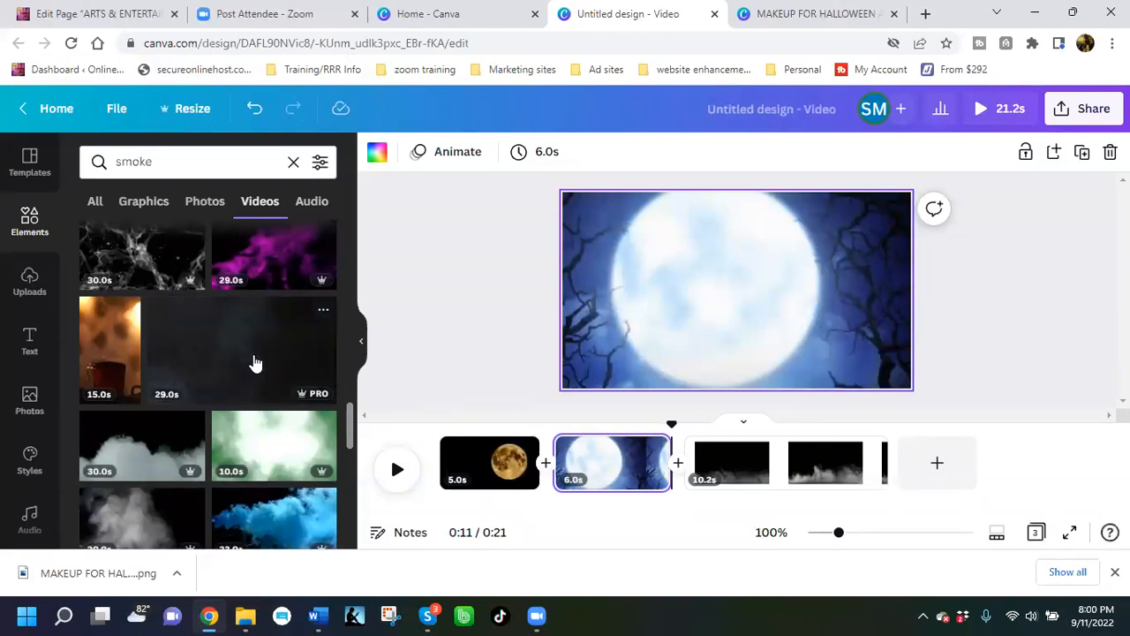
click(254, 363)
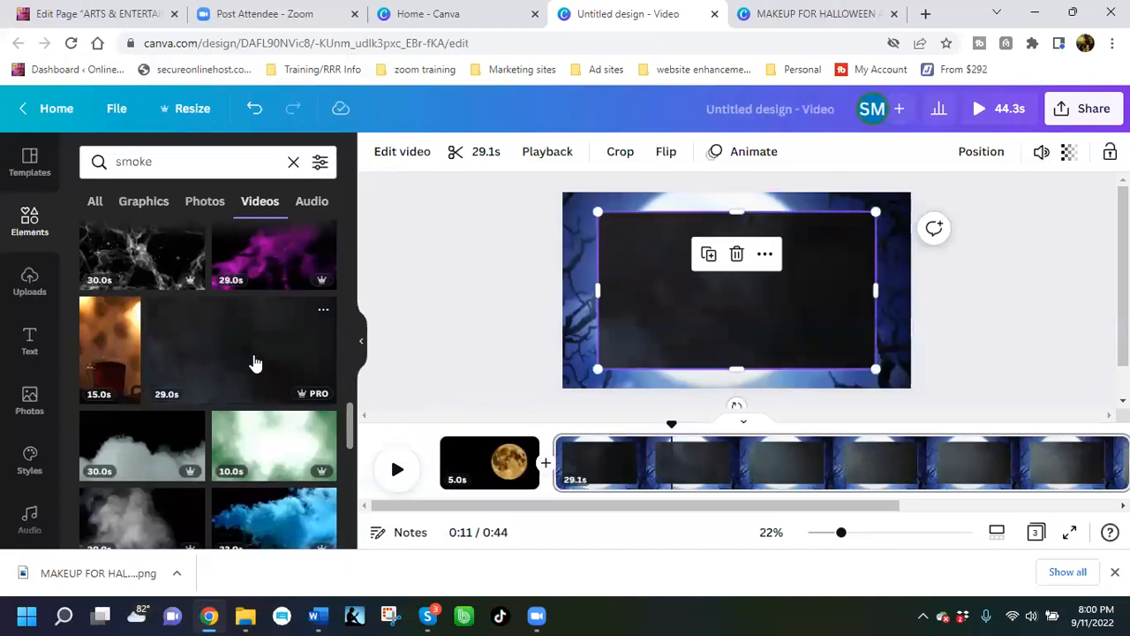
click(253, 107)
click(942, 474)
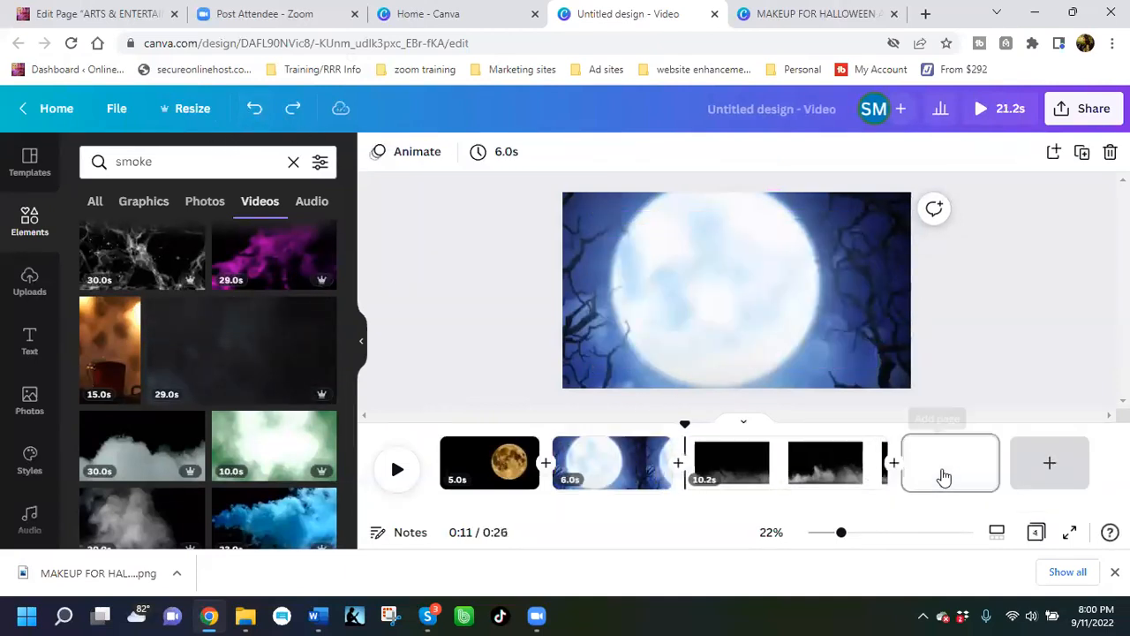
click(197, 358)
Step: Trim the start of the dark haze clip so the fourth page lasts 6.5 s
drag(732, 508, 754, 509)
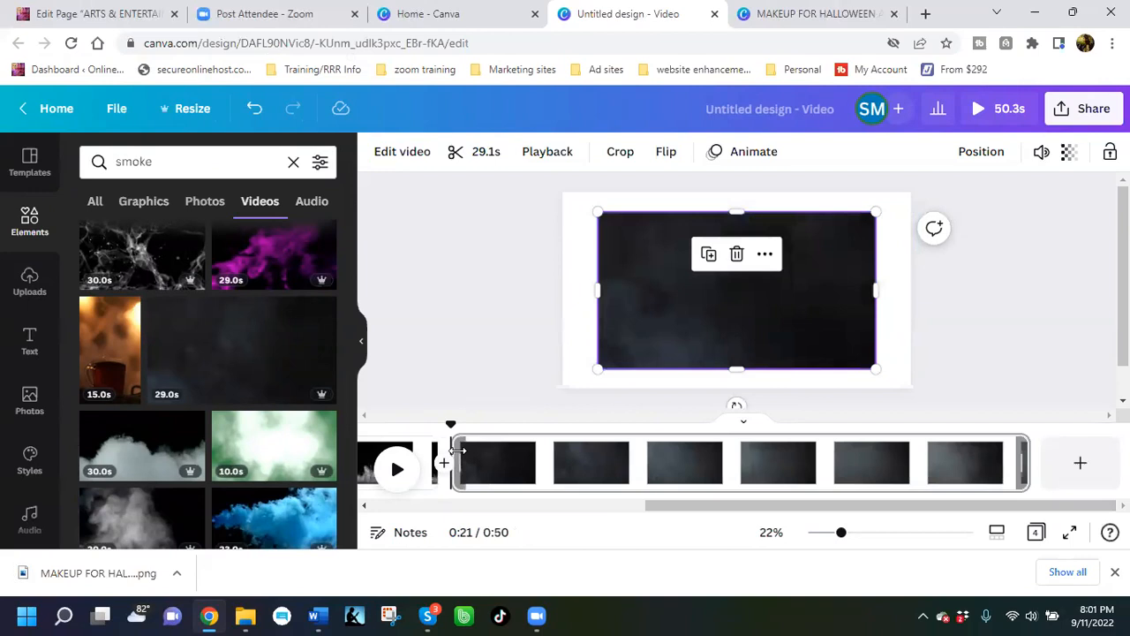
drag(461, 464, 1003, 468)
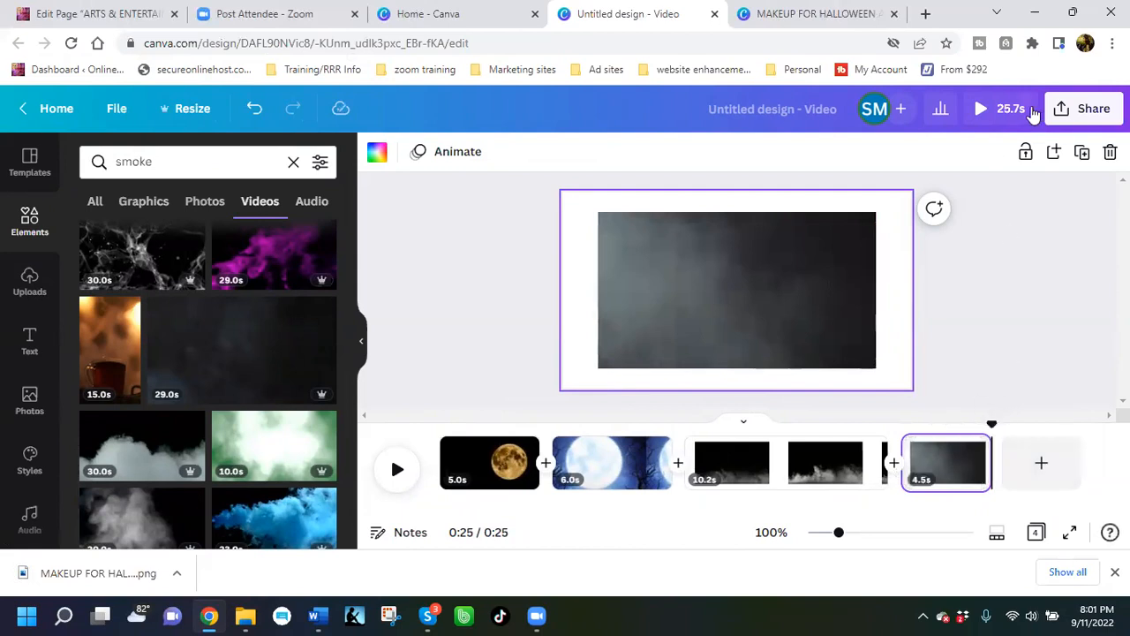
mouse_move(987, 456)
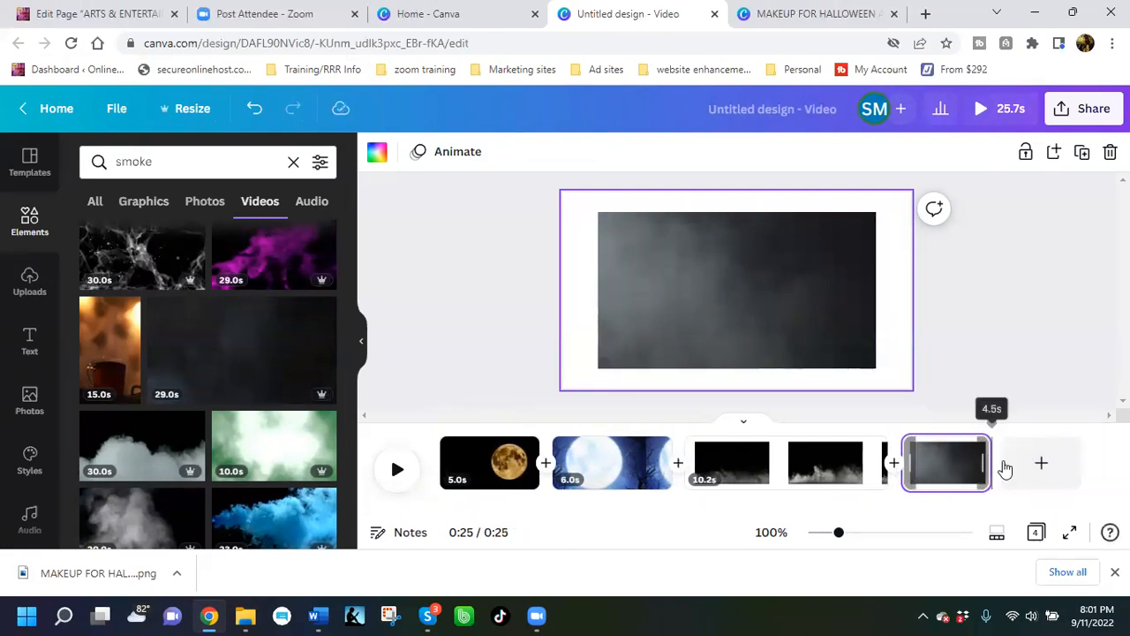
click(898, 475)
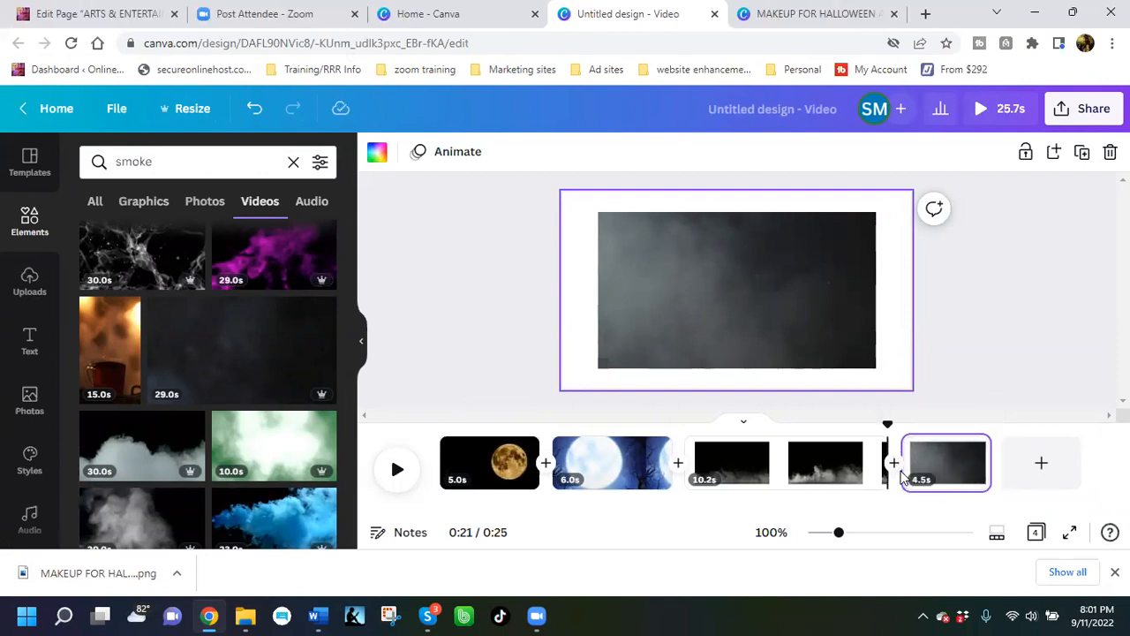
drag(901, 446, 871, 449)
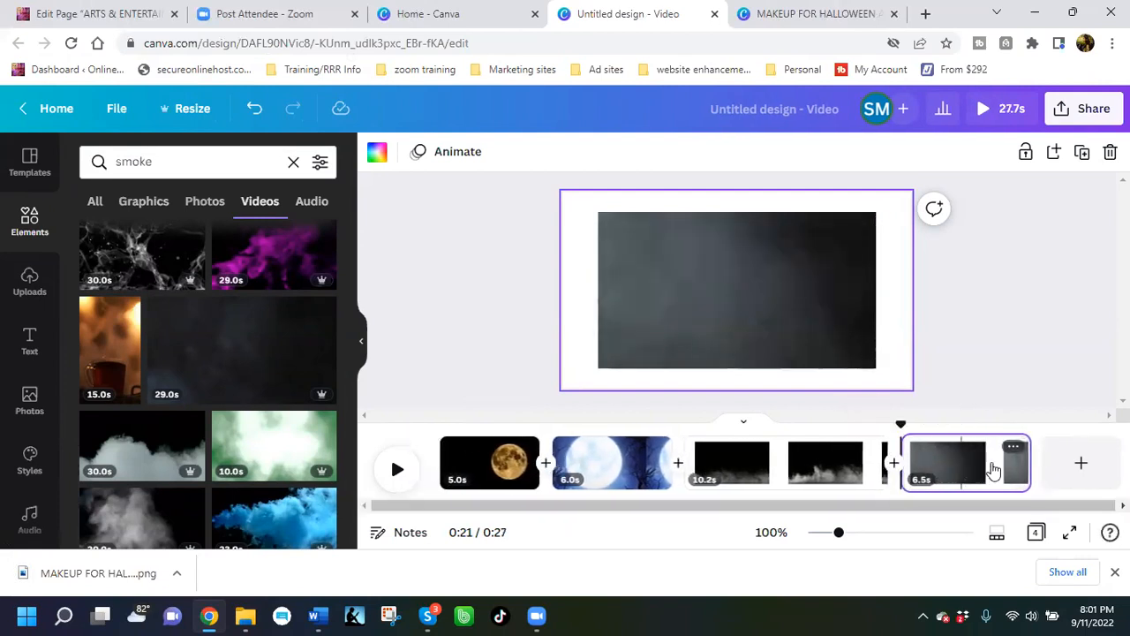
click(961, 468)
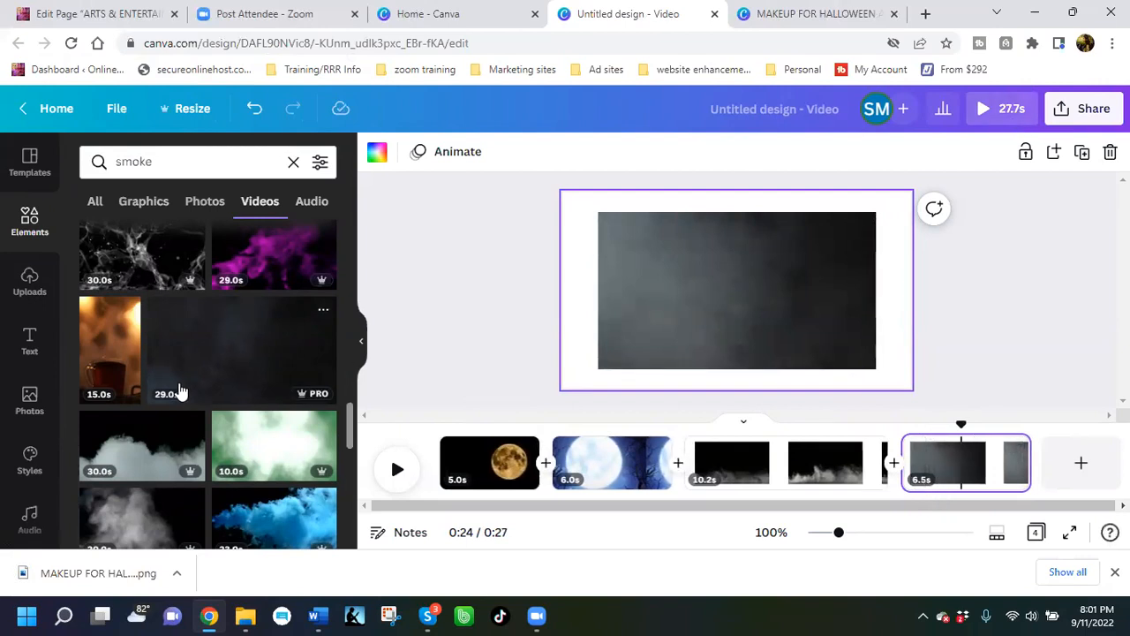
Step: Look further through the smoke videos and search the video elements for "smoky moon" instead
scroll(179, 392, down, 3)
scroll(179, 391, down, 2)
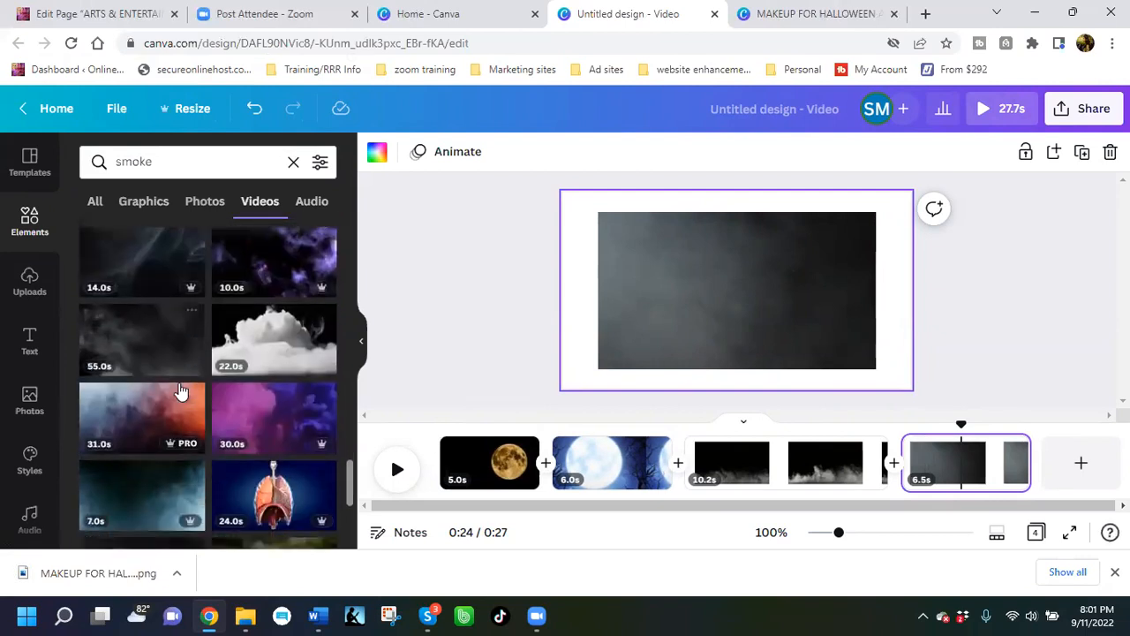
scroll(179, 391, down, 1)
scroll(179, 391, down, 1)
scroll(176, 354, down, 1)
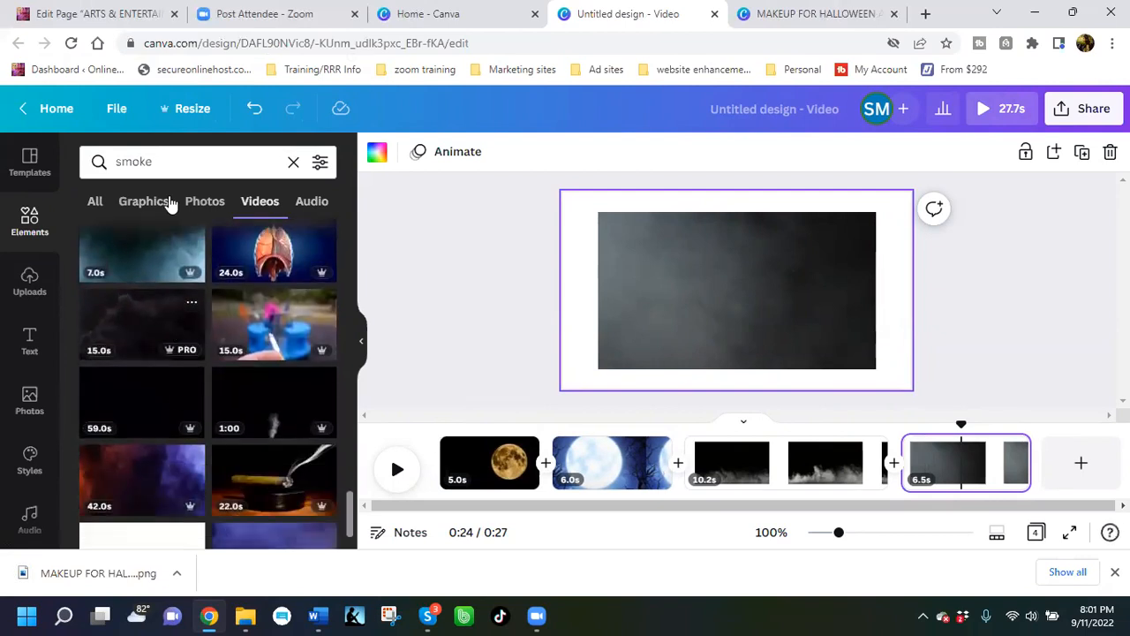
drag(159, 162, 107, 165)
text(smoky moon)
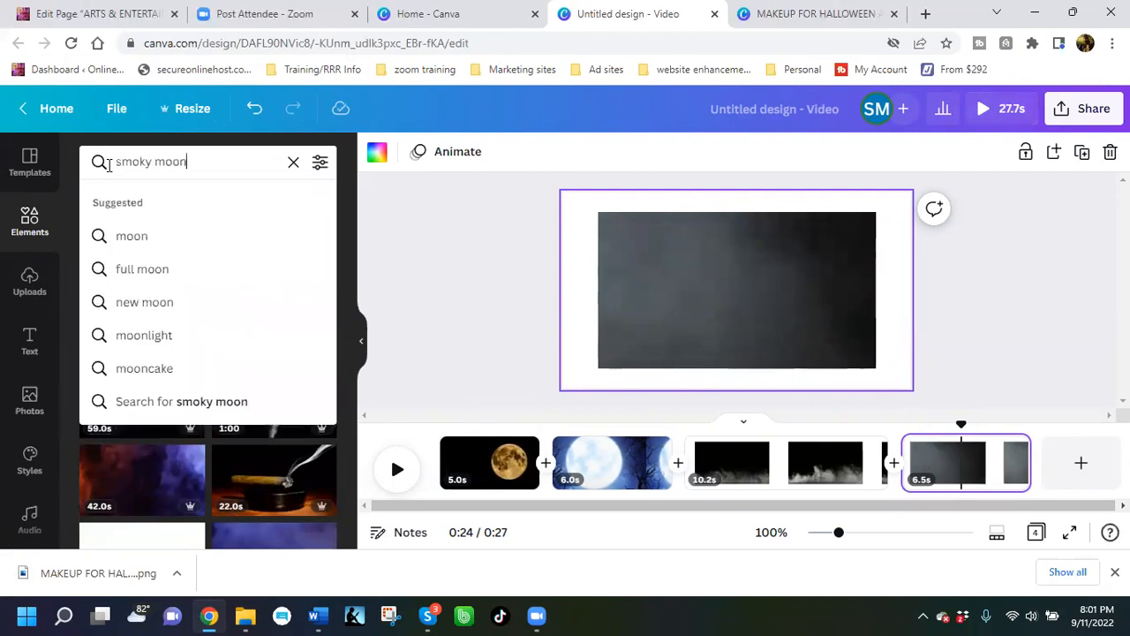
key(Return)
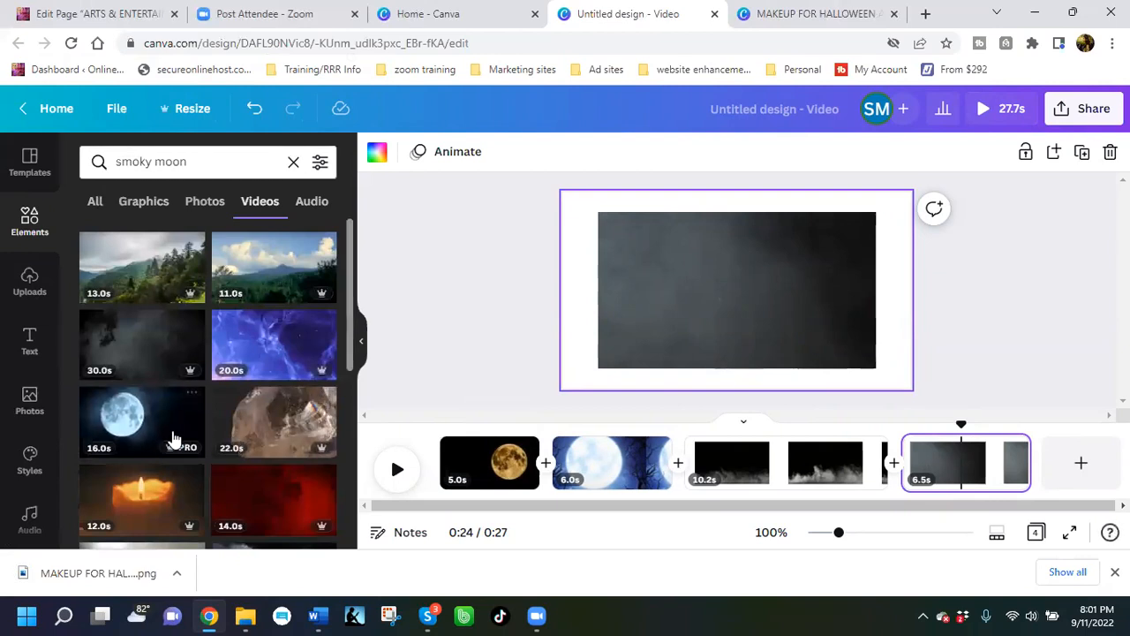
Step: Delete the golden moon photo from the first page and add the 16.0 s blue moon video in its place
click(495, 477)
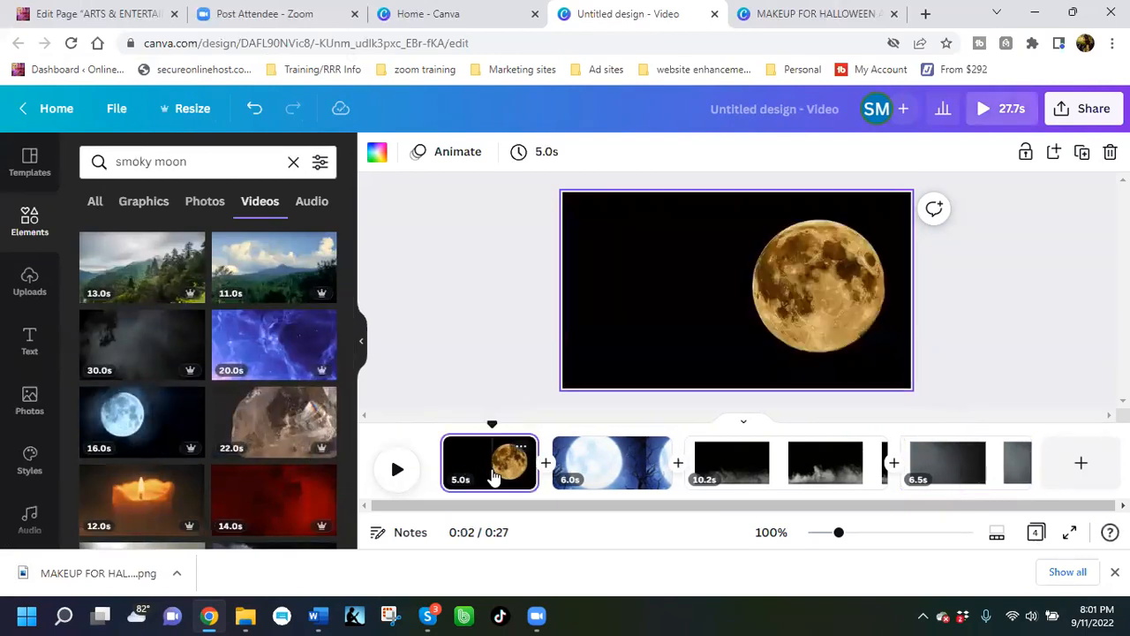
right_click(697, 275)
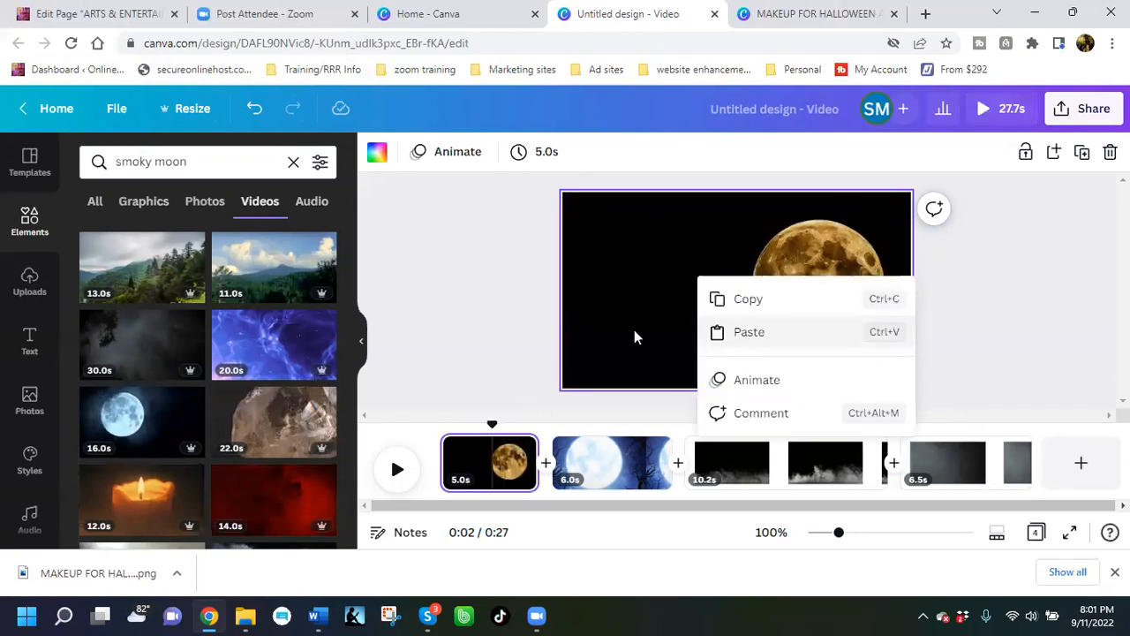
click(631, 259)
click(723, 238)
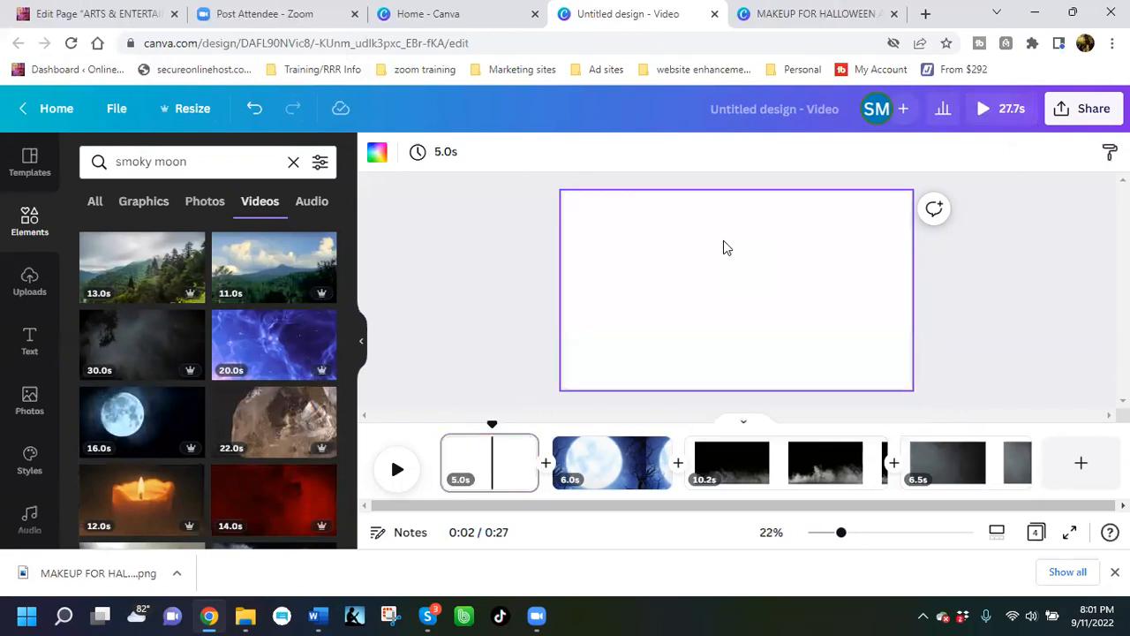
click(119, 423)
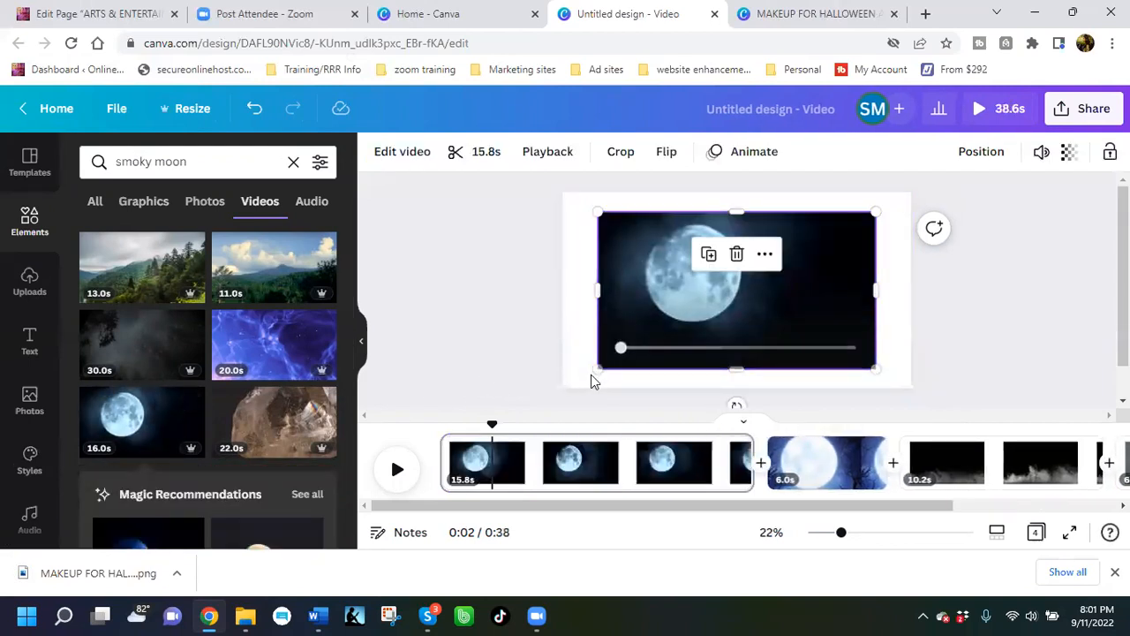
Step: Enlarge the moon video to fill the first page and trim its end to 6.2 s
drag(595, 372, 559, 389)
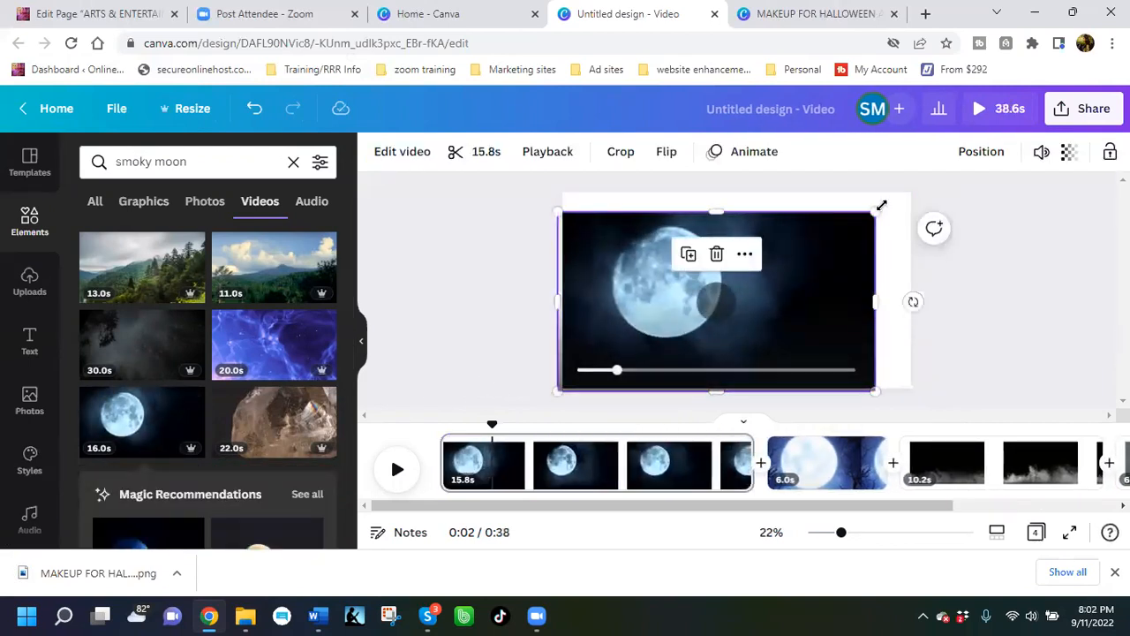
drag(875, 212, 911, 191)
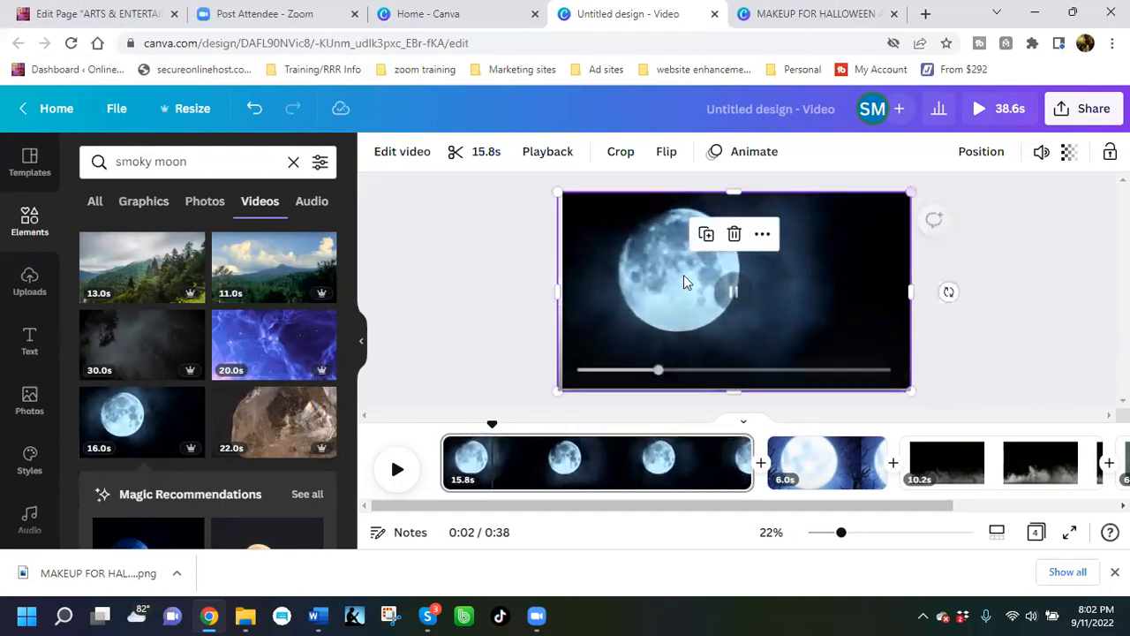
drag(560, 292, 567, 290)
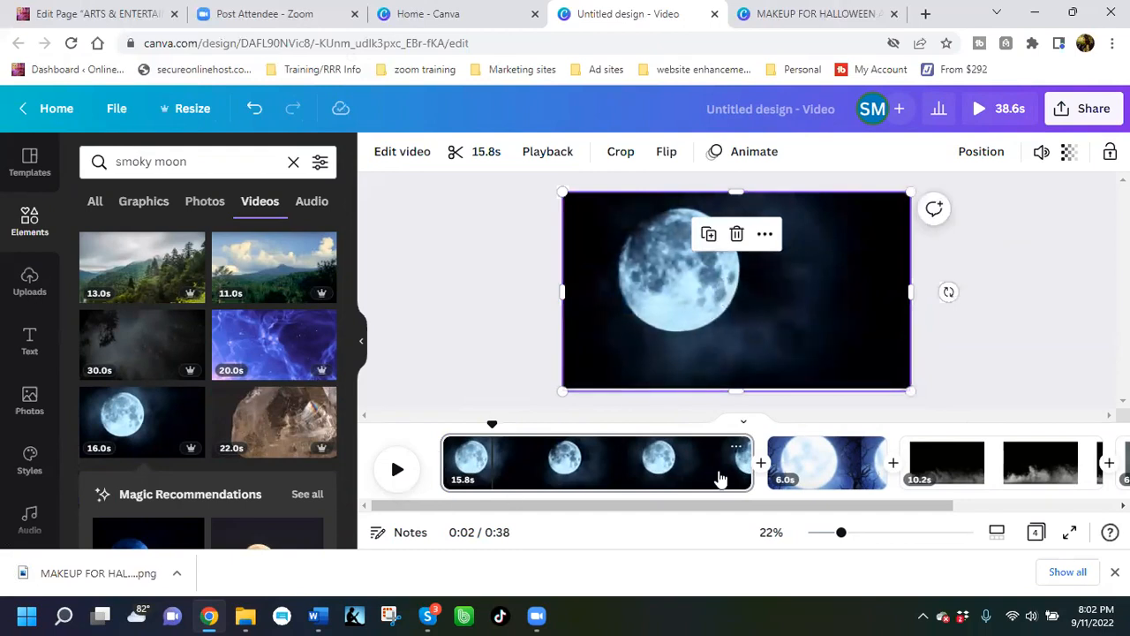
drag(723, 459, 551, 476)
click(439, 335)
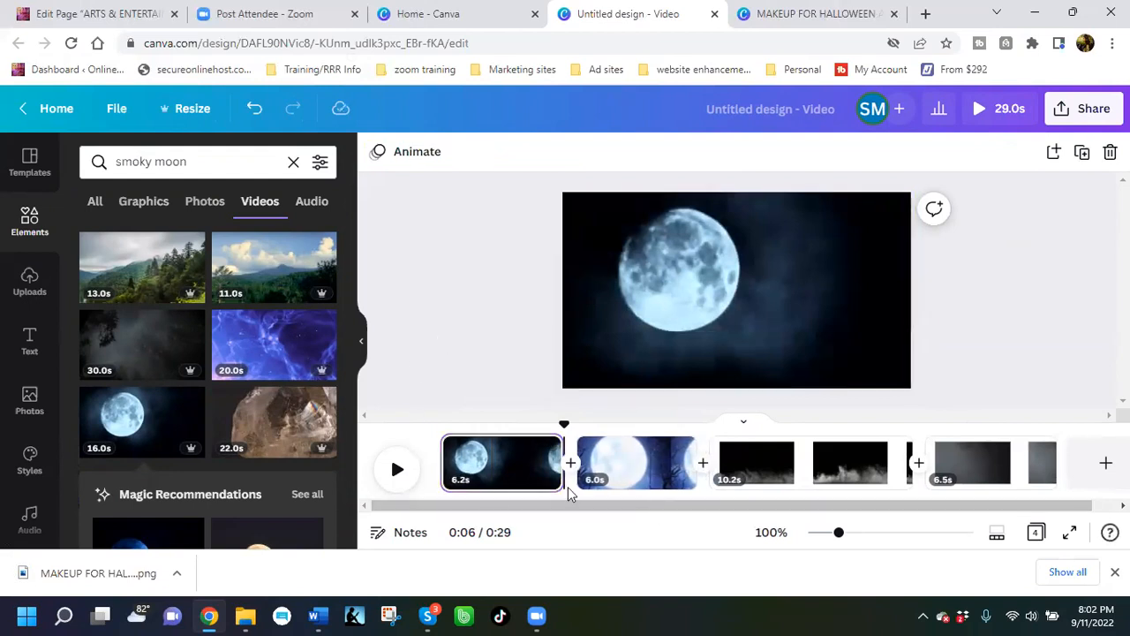
Step: Reorder the pages so the 10.2 s smoke page comes before the blue moon page with branches
click(989, 475)
mouse_move(989, 474)
mouse_down()
mouse_move(869, 463)
mouse_move(992, 475)
mouse_up()
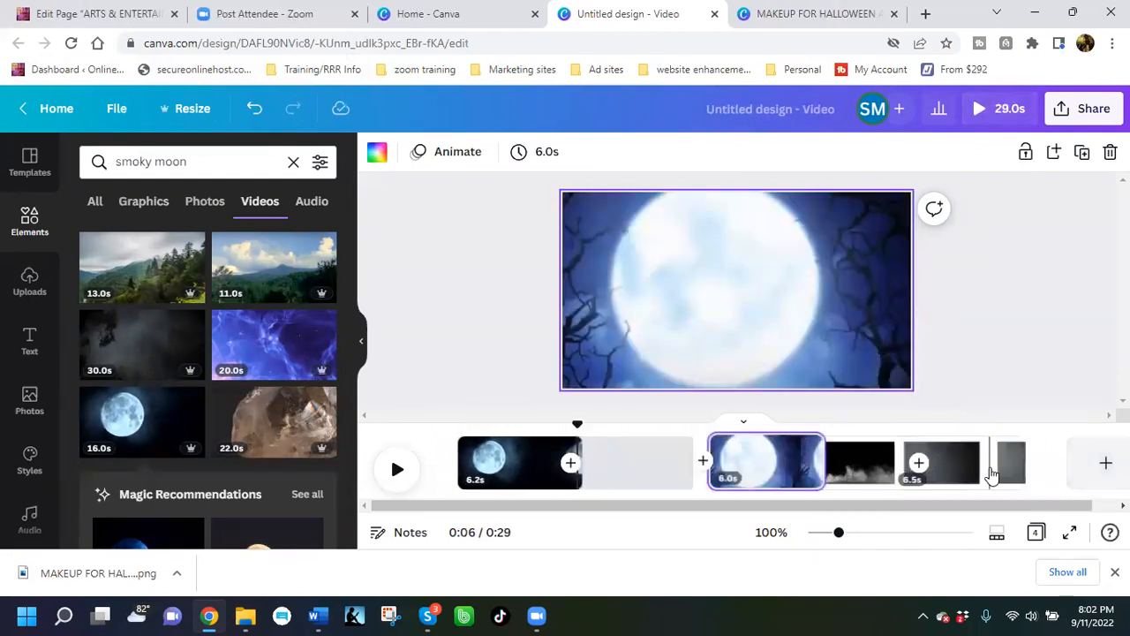
drag(732, 466, 622, 465)
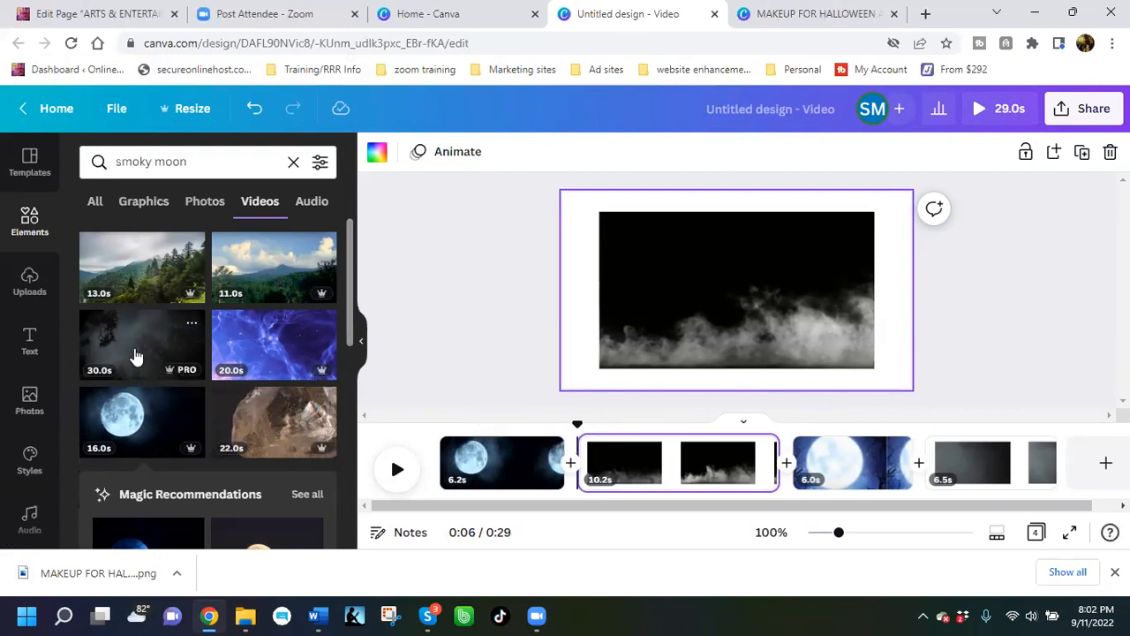
Step: Add a fifth page and place the 15.0 s video of thin white waves on black on it
scroll(184, 408, down, 5)
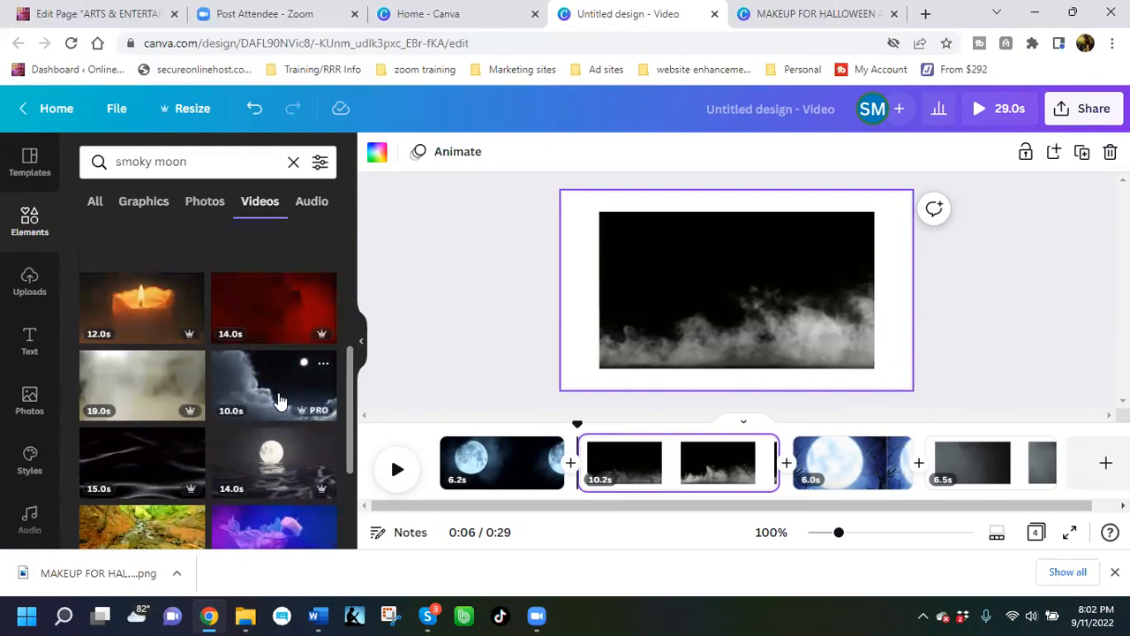
scroll(202, 459, down, 1)
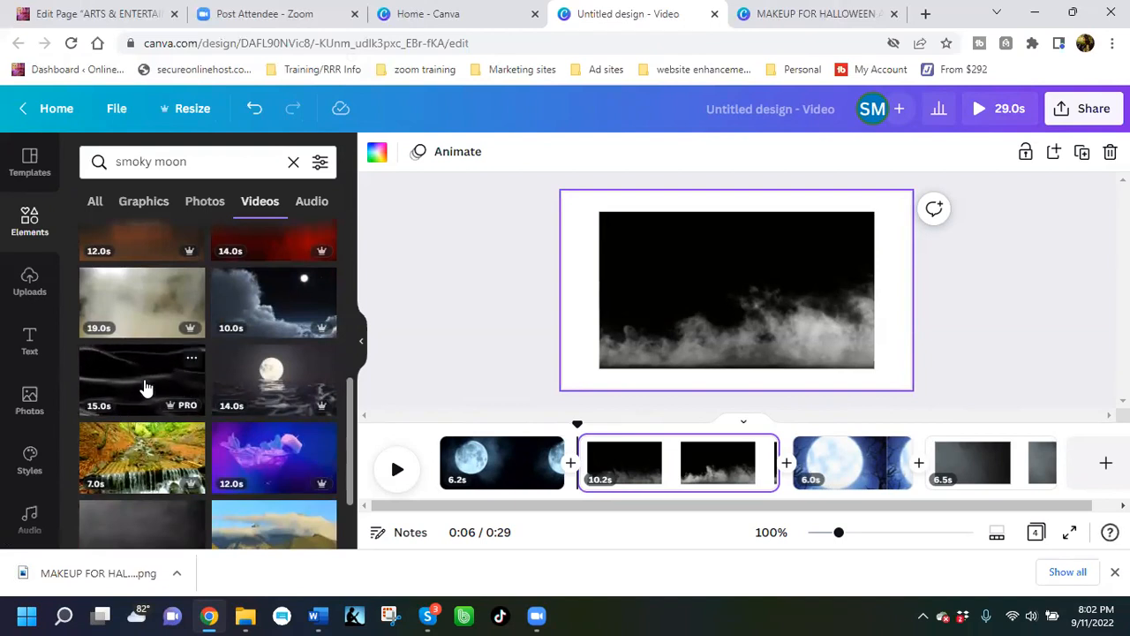
click(1106, 463)
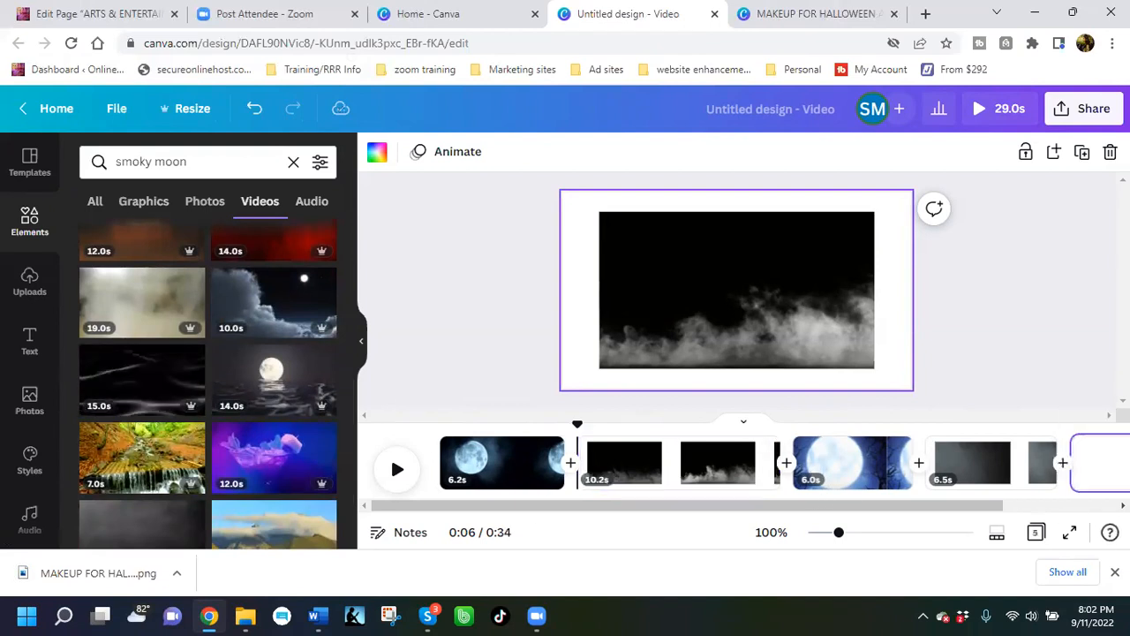
click(147, 380)
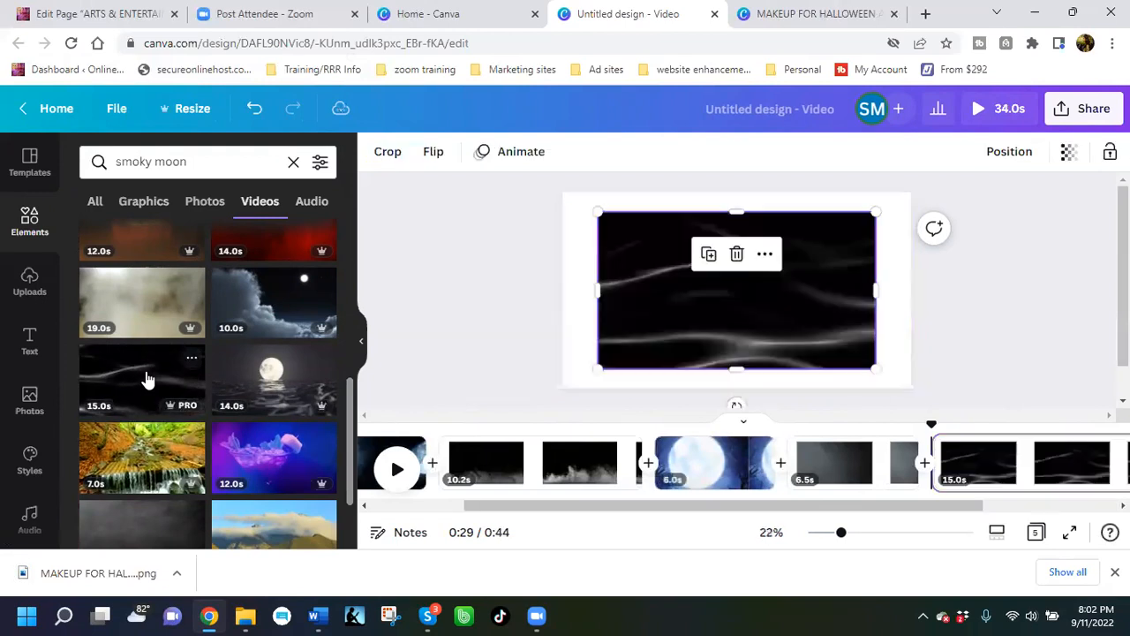
Step: Enlarge the wavy smoke video to fill the fifth page and trim its end to 6.2 s
drag(596, 371, 567, 385)
drag(875, 212, 903, 196)
drag(568, 290, 562, 292)
drag(731, 196, 730, 189)
drag(904, 288, 911, 288)
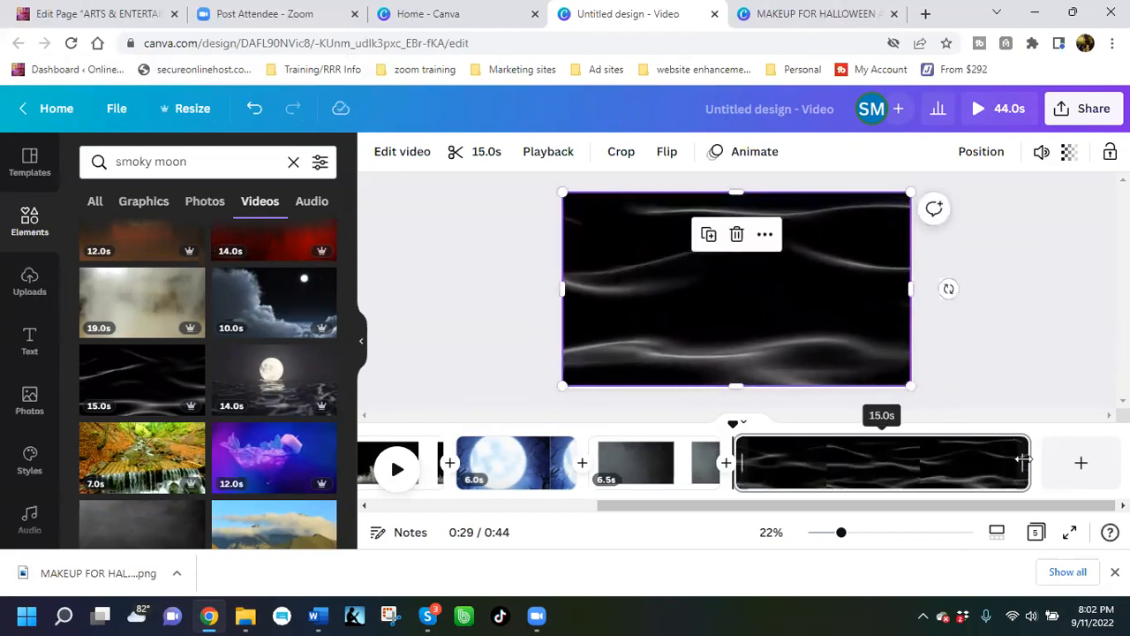
drag(1019, 456, 848, 472)
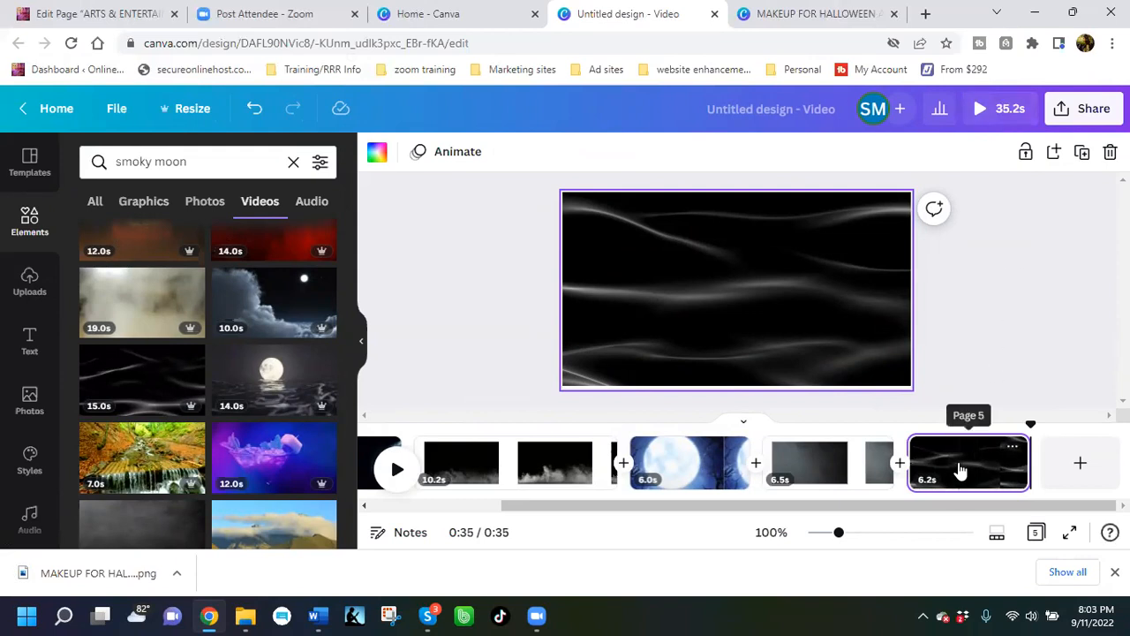
Step: Move the wavy smoke page from the end of the video to the first position
drag(579, 458, 473, 477)
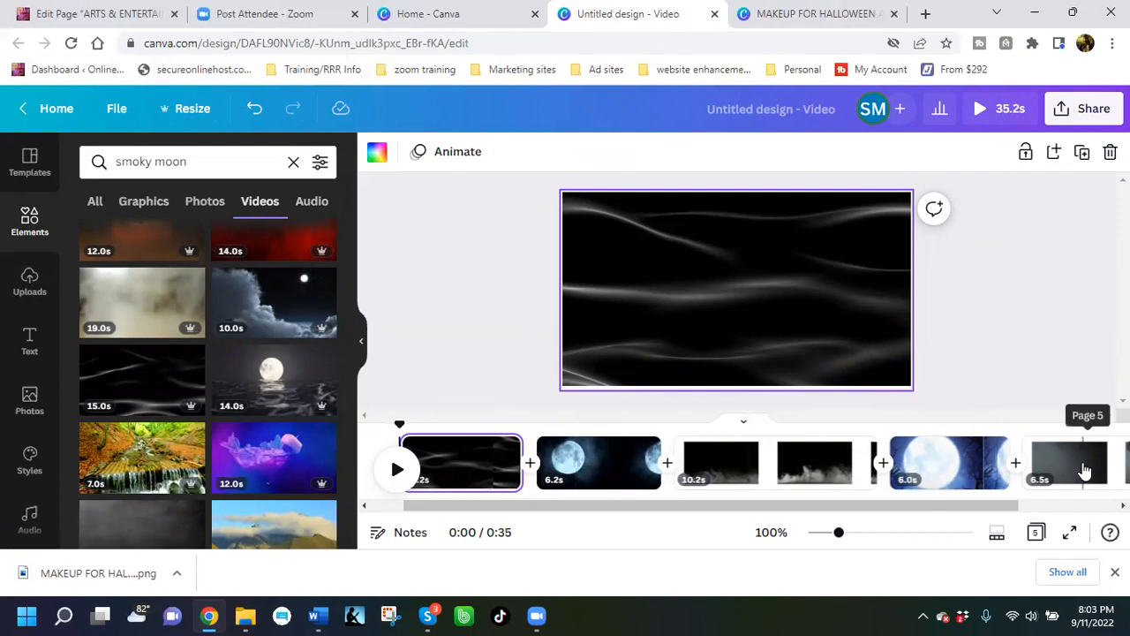
drag(928, 507, 899, 521)
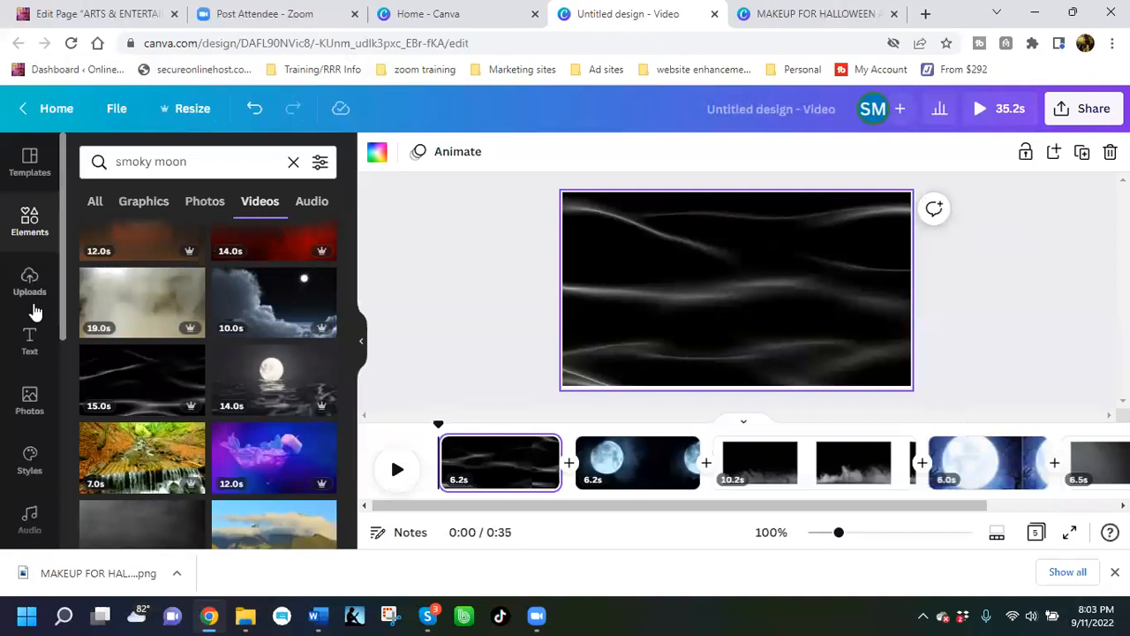
Step: Search the elements for "eyes" and look through the results for a pair that suits the wavy smoke page
click(29, 221)
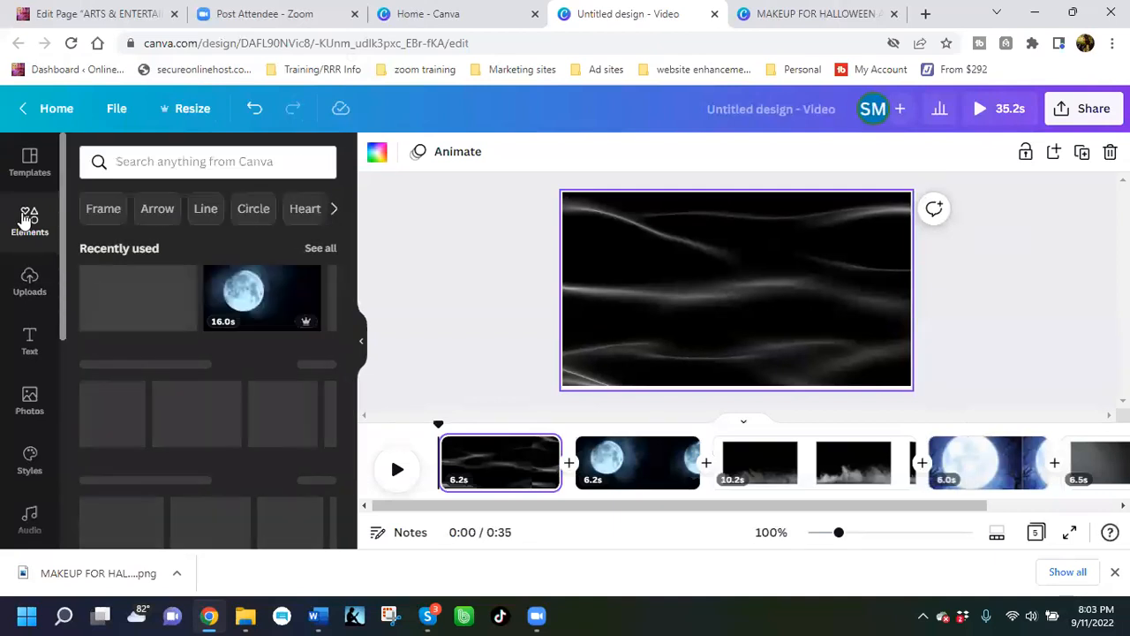
click(216, 161)
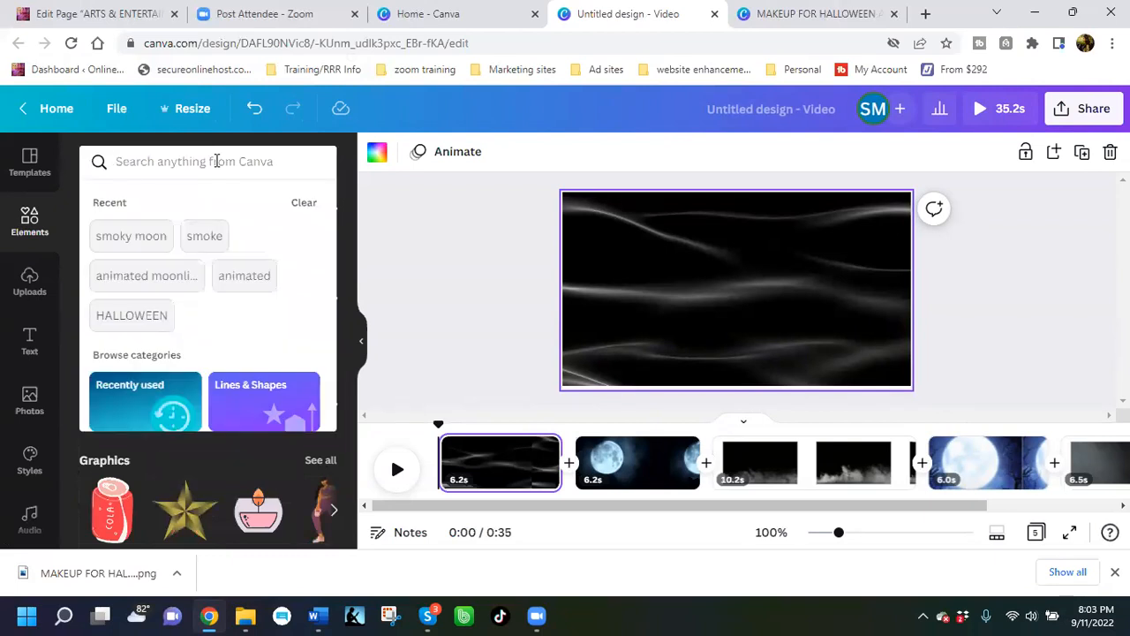
text(eyemss)
key(Return)
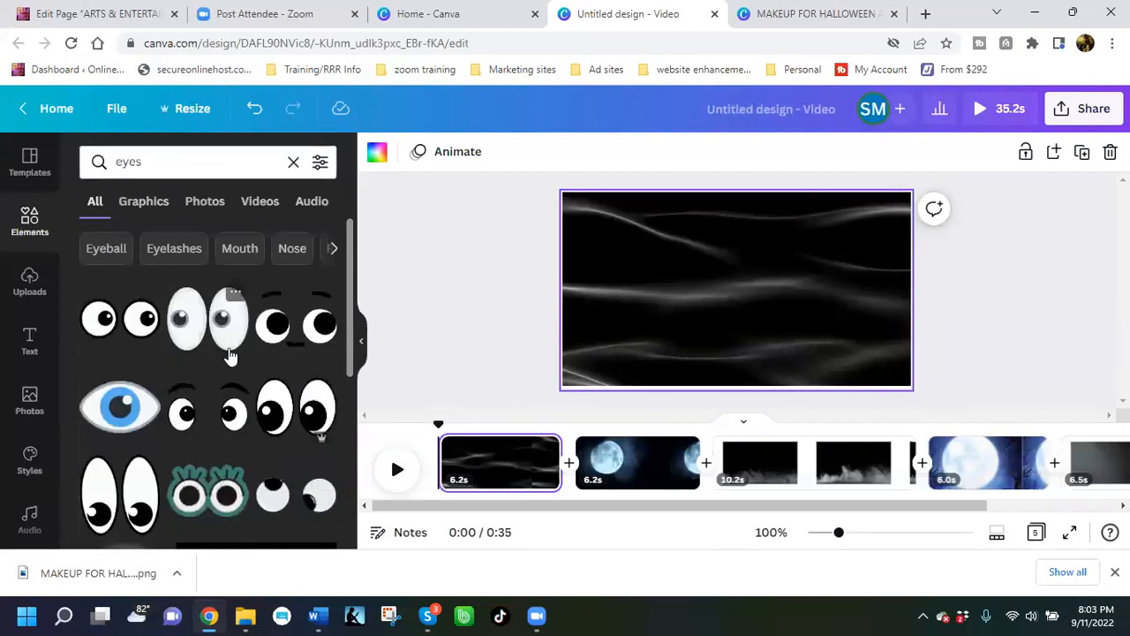
scroll(229, 356, down, 3)
scroll(229, 356, down, 3)
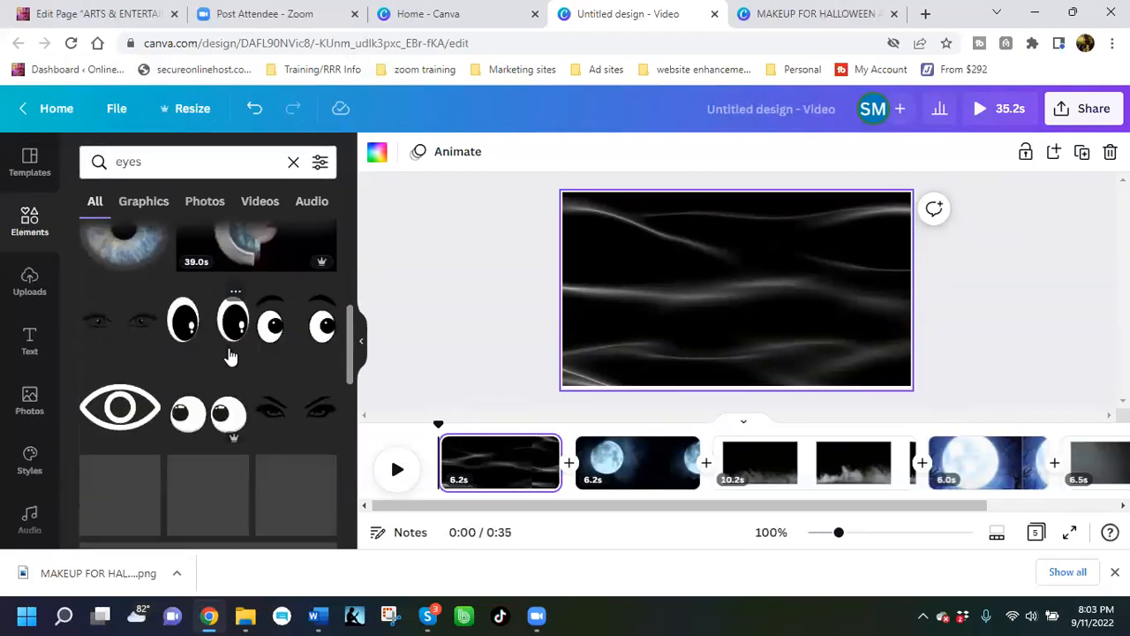
scroll(229, 356, up, 1)
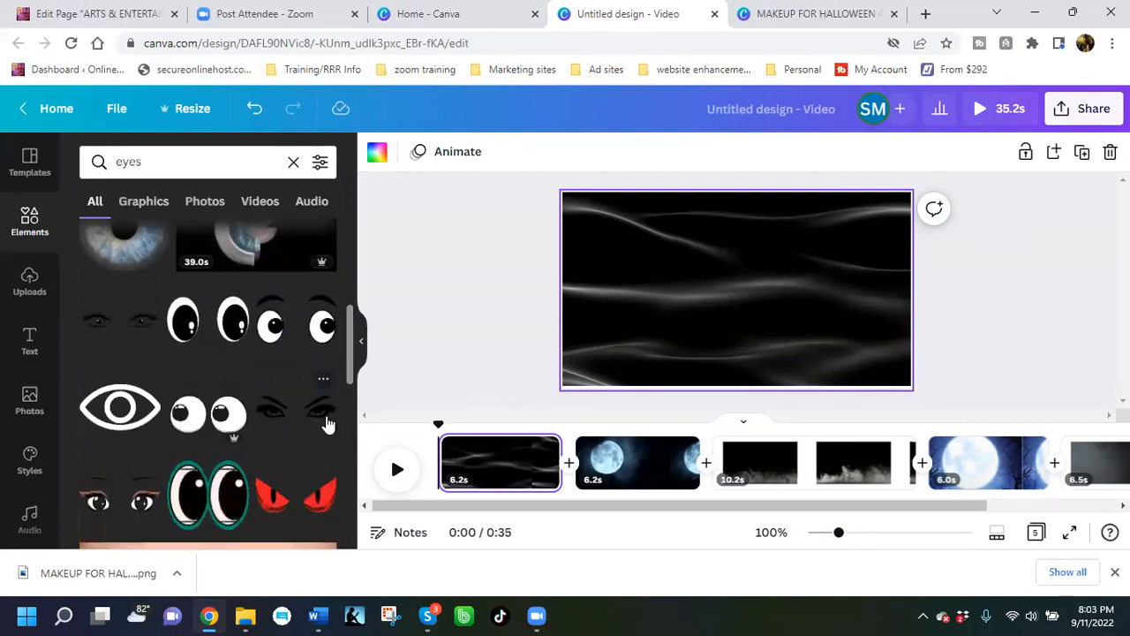
scroll(270, 379, down, 2)
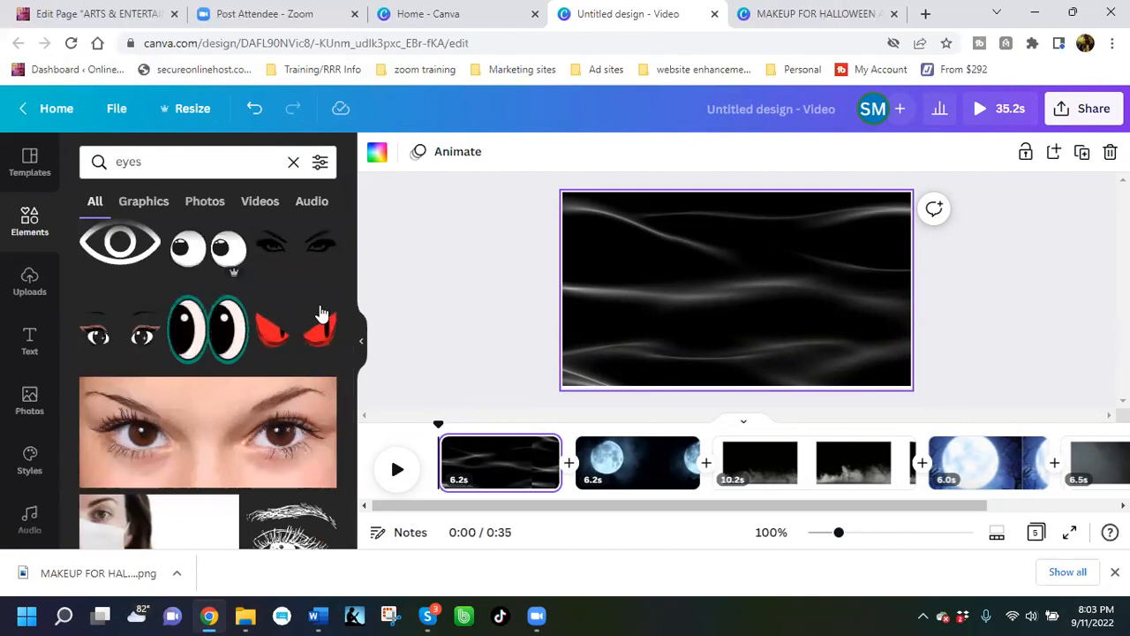
scroll(283, 262, down, 3)
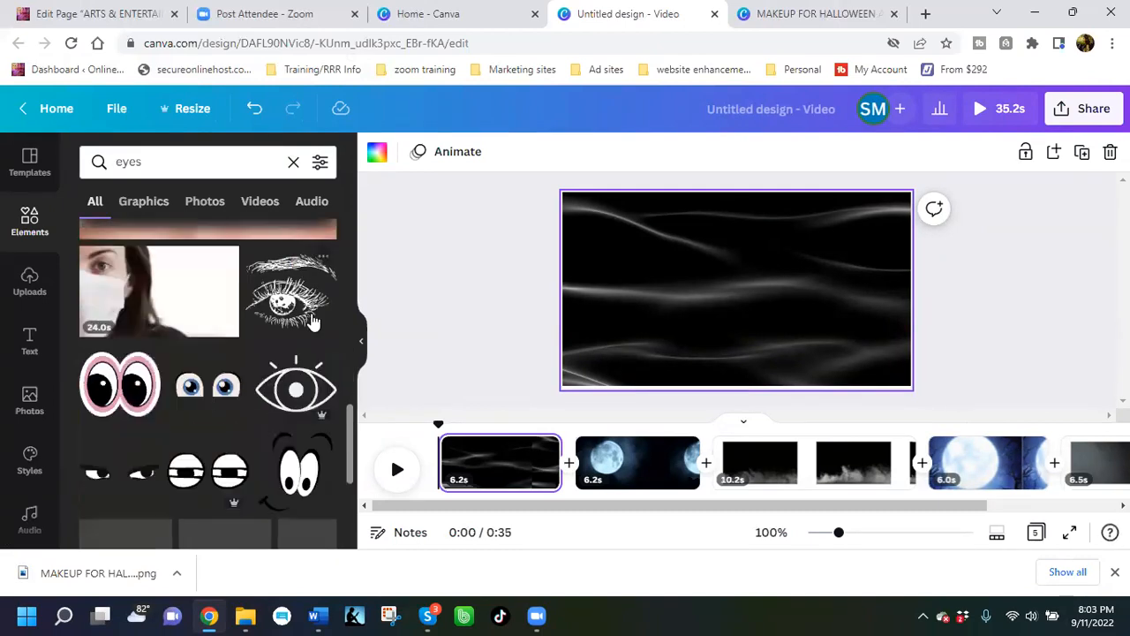
scroll(314, 323, down, 5)
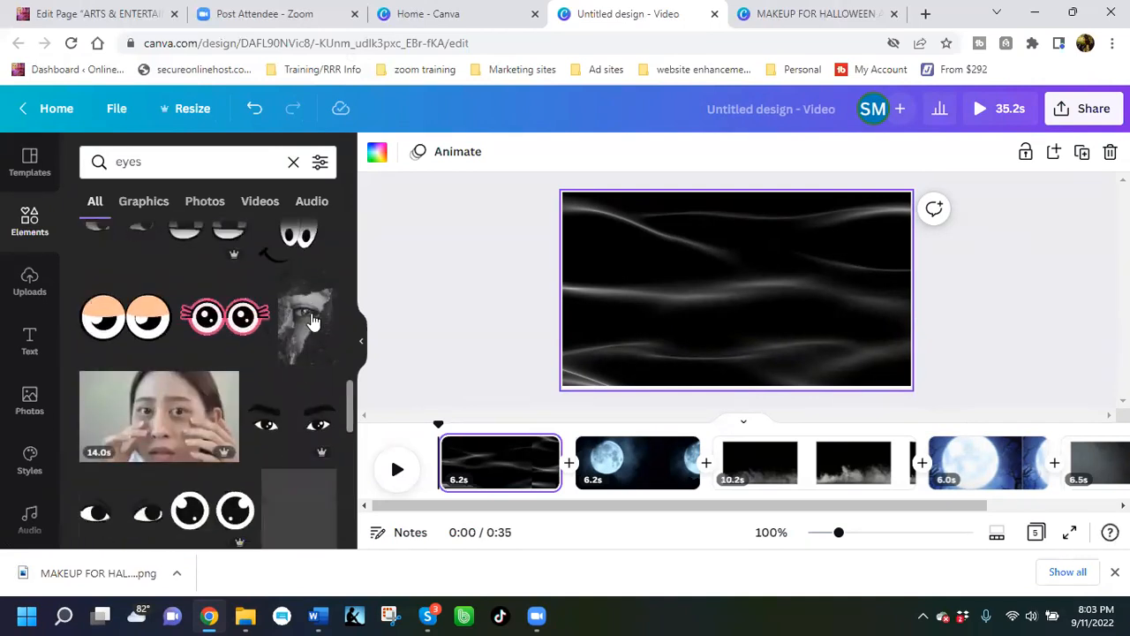
scroll(280, 317, down, 2)
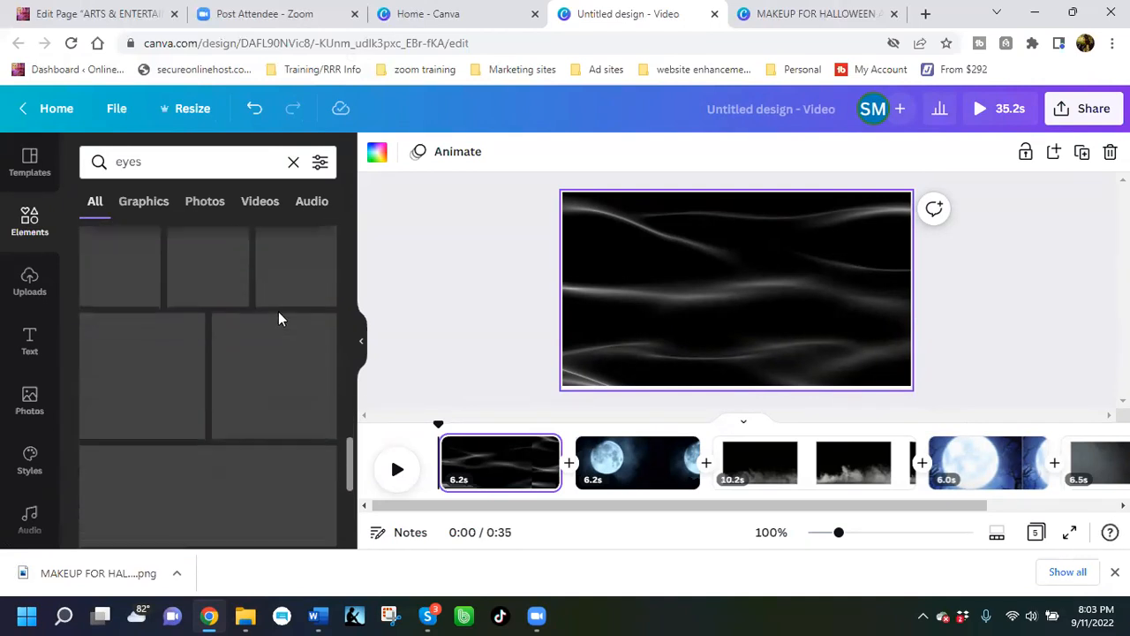
scroll(278, 312, up, 2)
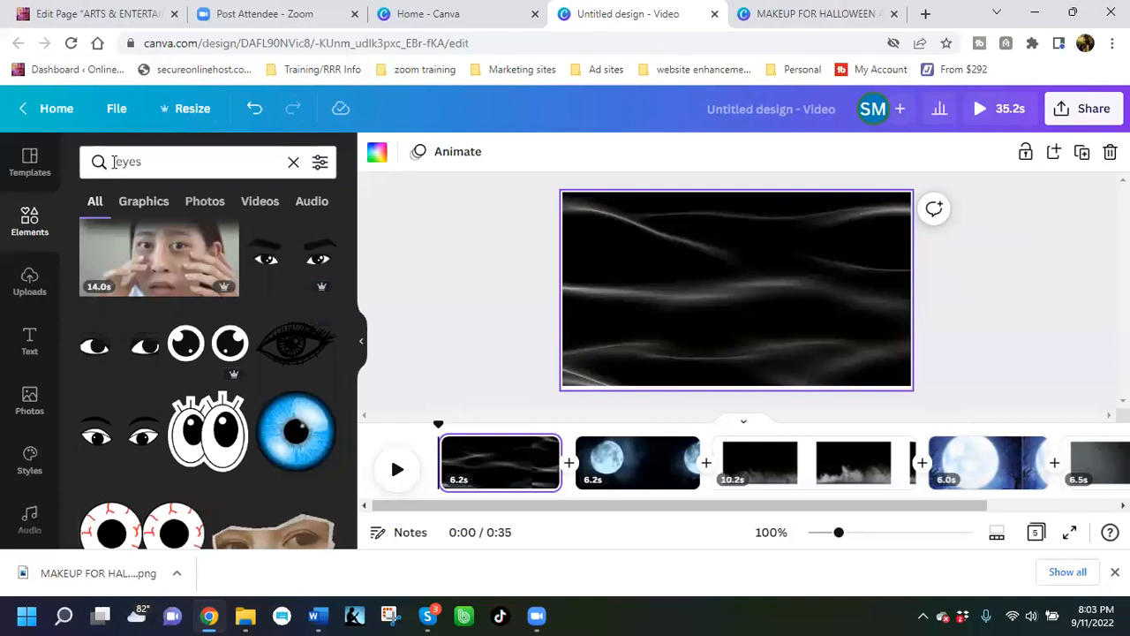
Step: Replace the element search term with "spooky eyes" and run the search
click(113, 162)
text(sppo)
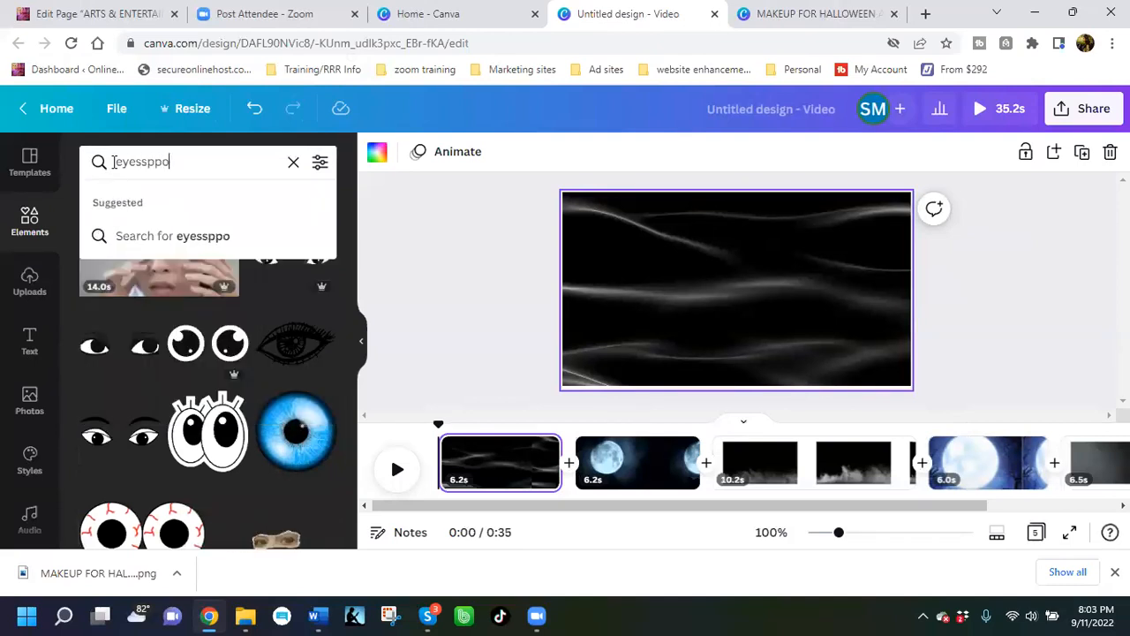
text(ky)
key(BackSpace)
key(BackSpace)
key(BackSpace)
key(BackSpace)
key(BackSpace)
key(BackSpace)
key(BackSpace)
key(BackSpace)
key(BackSpace)
key(BackSpace)
text(spooky eyes)
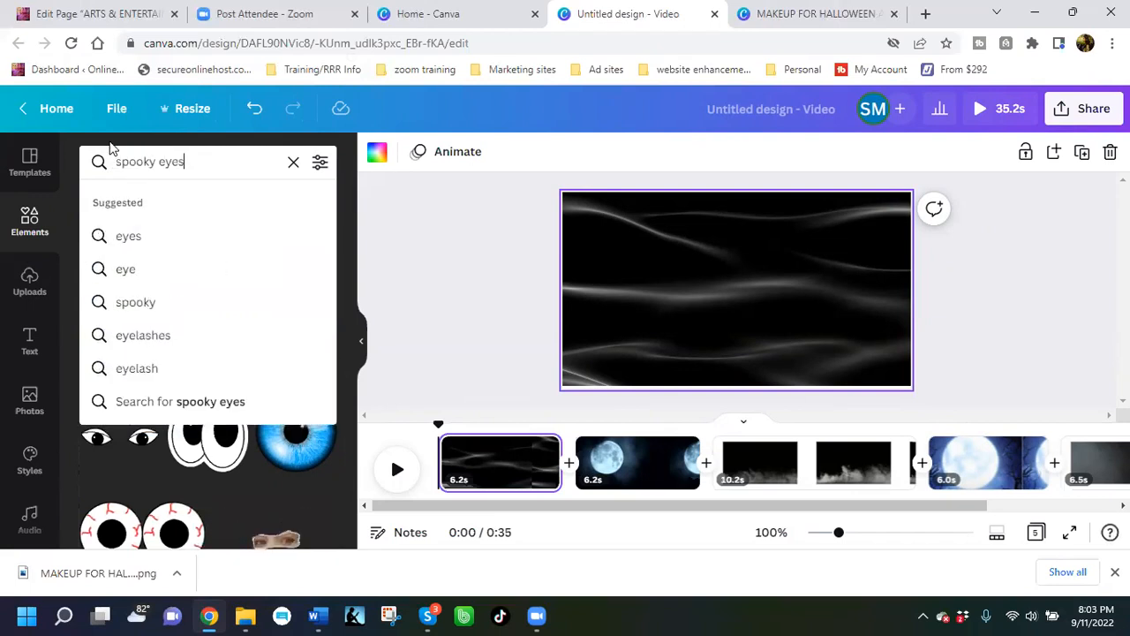
key(Return)
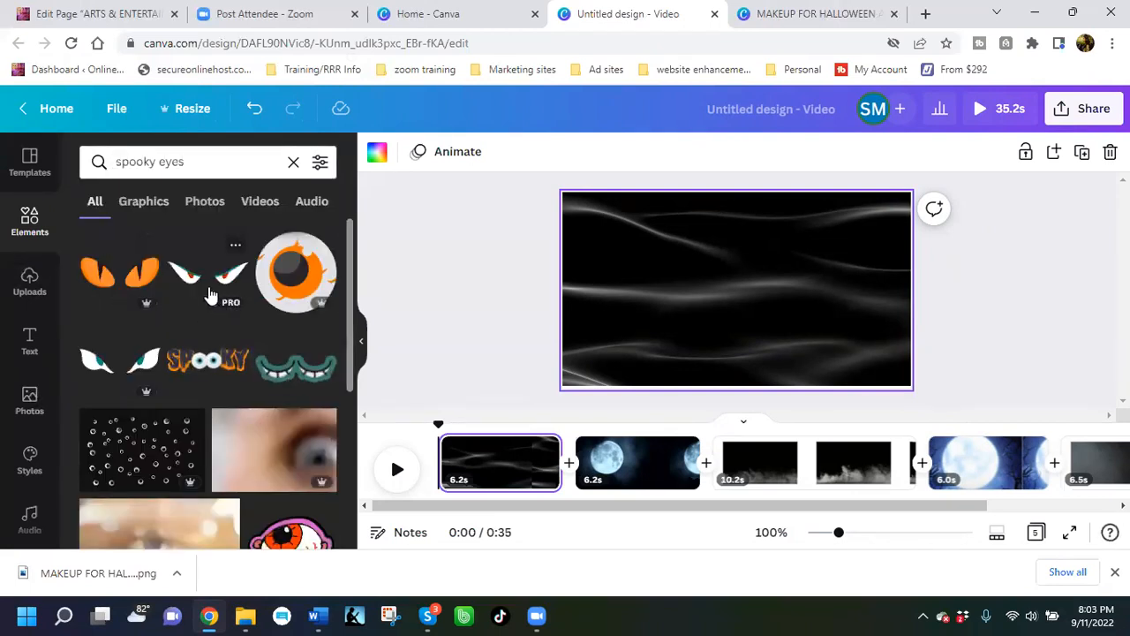
Step: Add the orange slit-pupil eyes graphic to the first page, enlarge it to about two thirds of the page width and center it
click(131, 290)
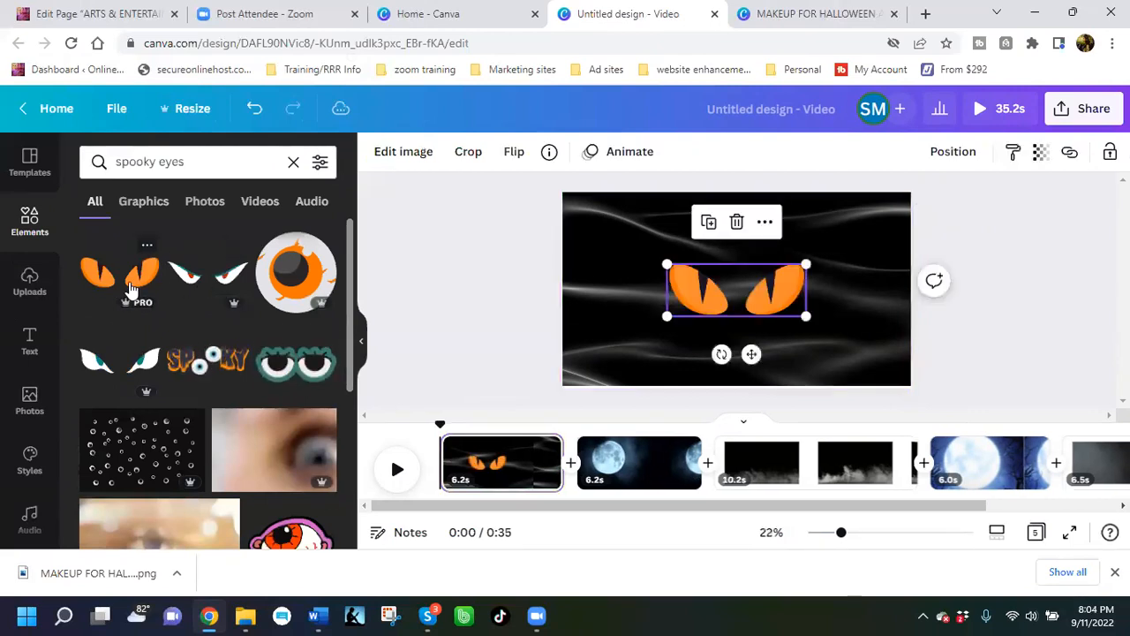
drag(667, 315, 624, 336)
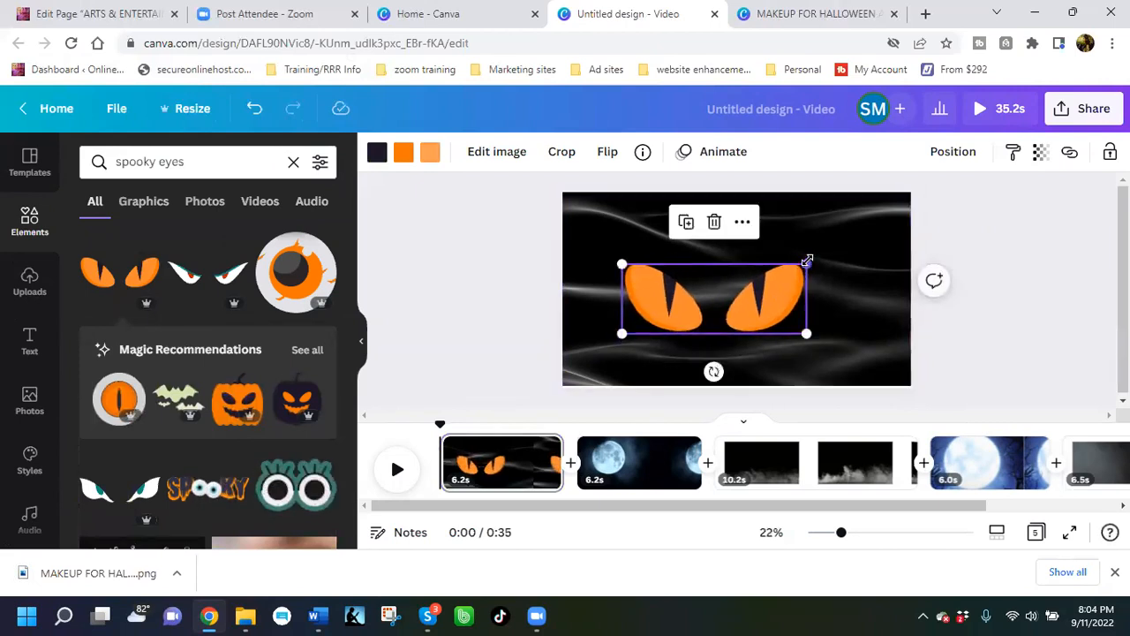
drag(805, 261, 849, 243)
mouse_move(744, 295)
mouse_down()
mouse_move(769, 288)
mouse_move(756, 294)
mouse_up()
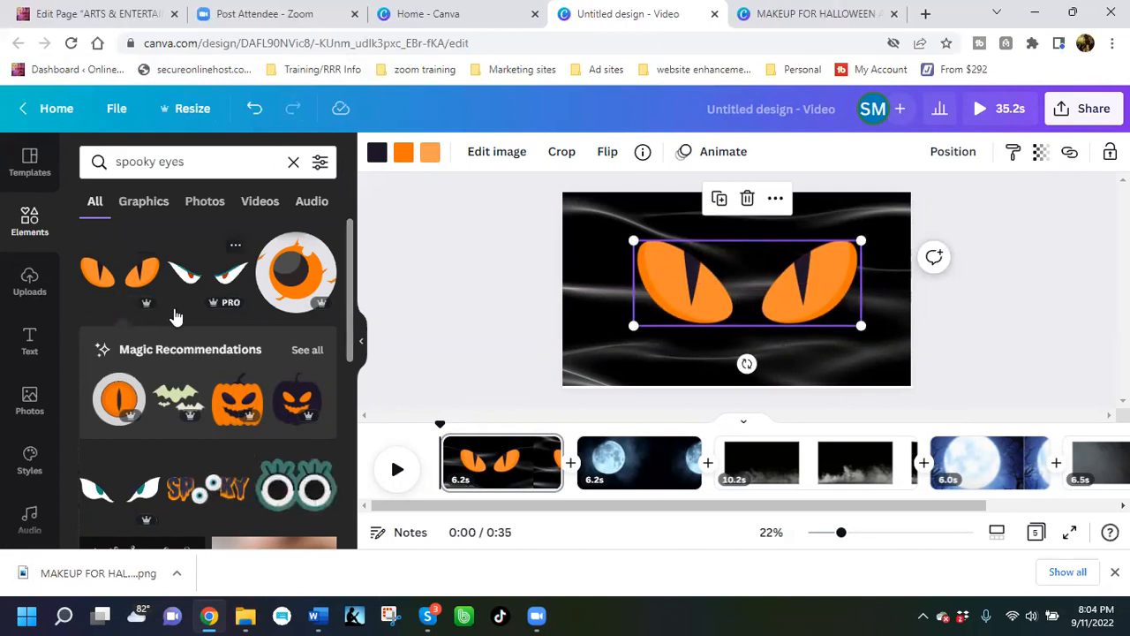
Step: Look through the remaining "spooky eyes" results for other eye graphics and Halloween elements
scroll(175, 316, down, 8)
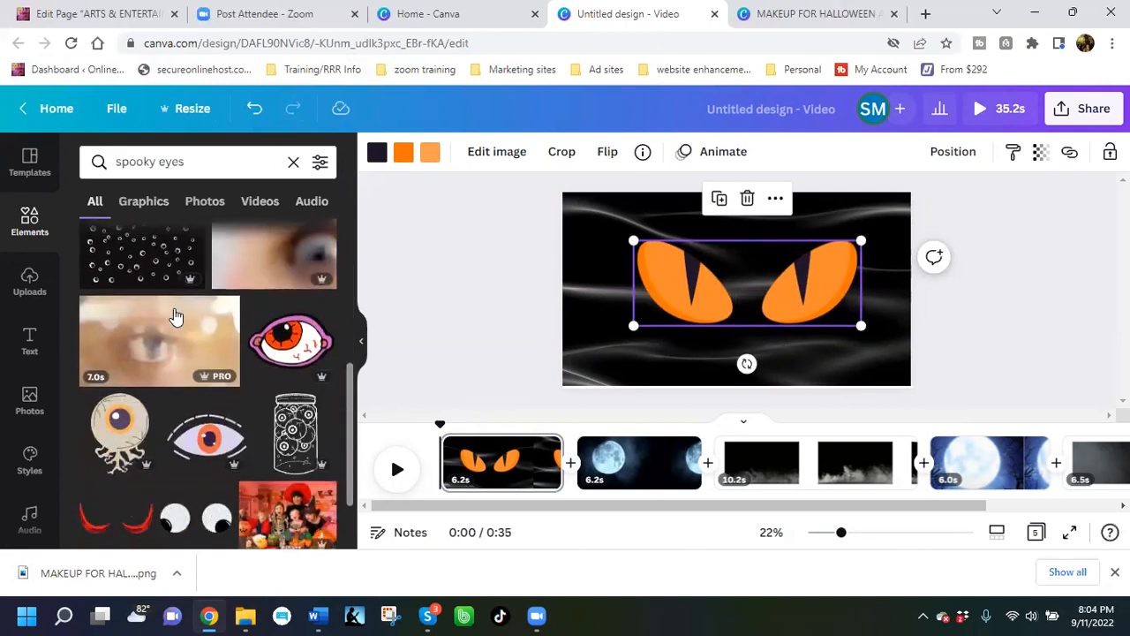
scroll(176, 317, down, 2)
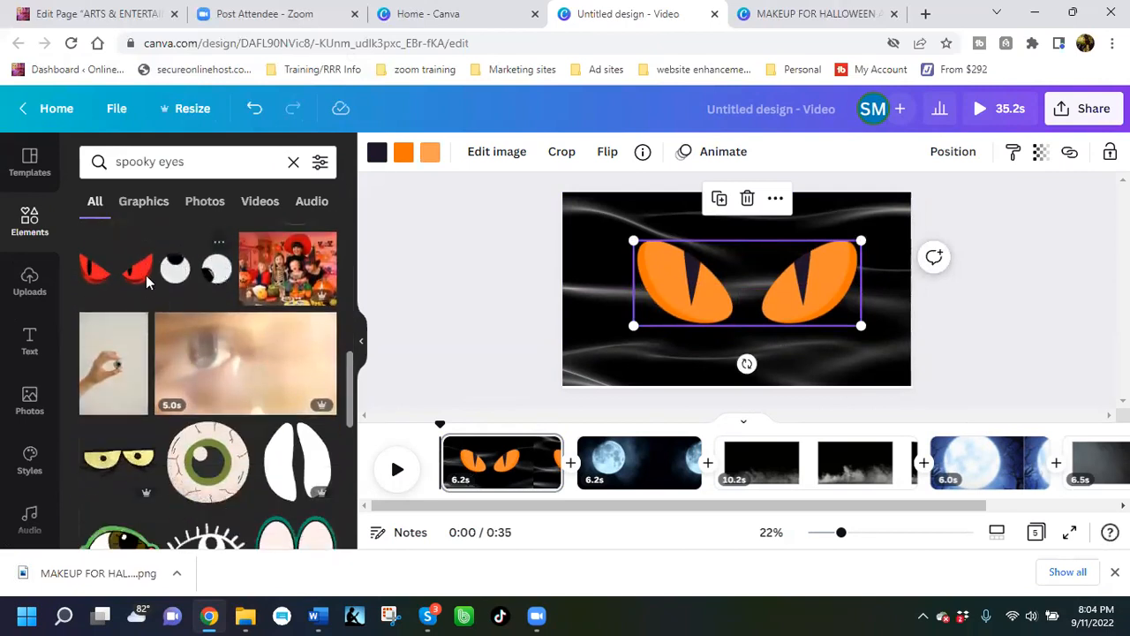
scroll(141, 282, down, 5)
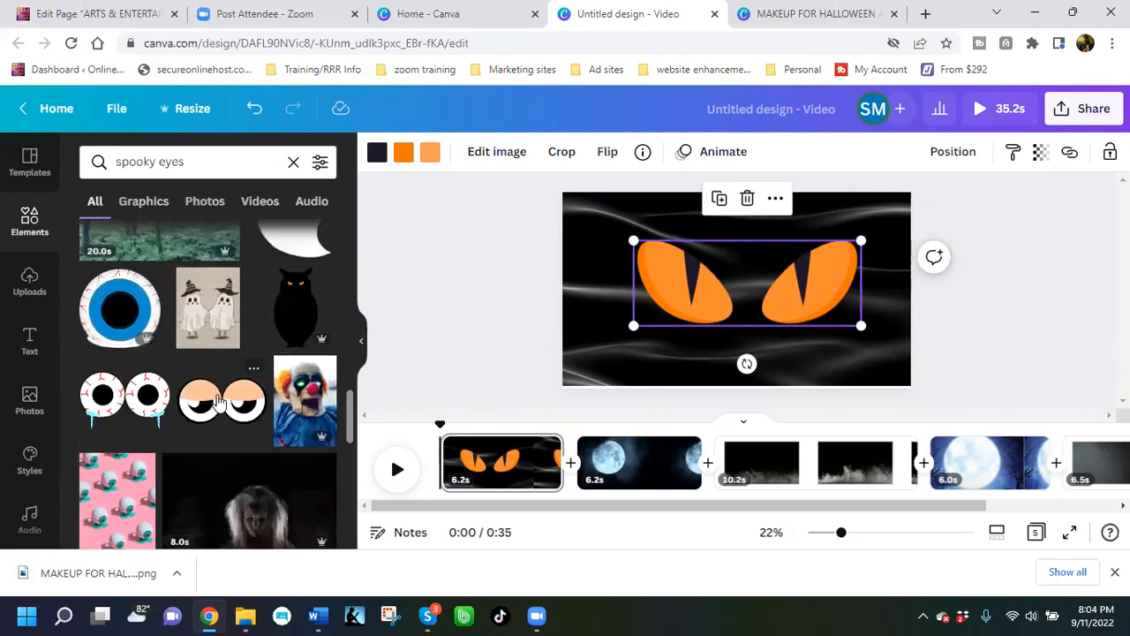
scroll(220, 402, down, 4)
scroll(219, 402, down, 6)
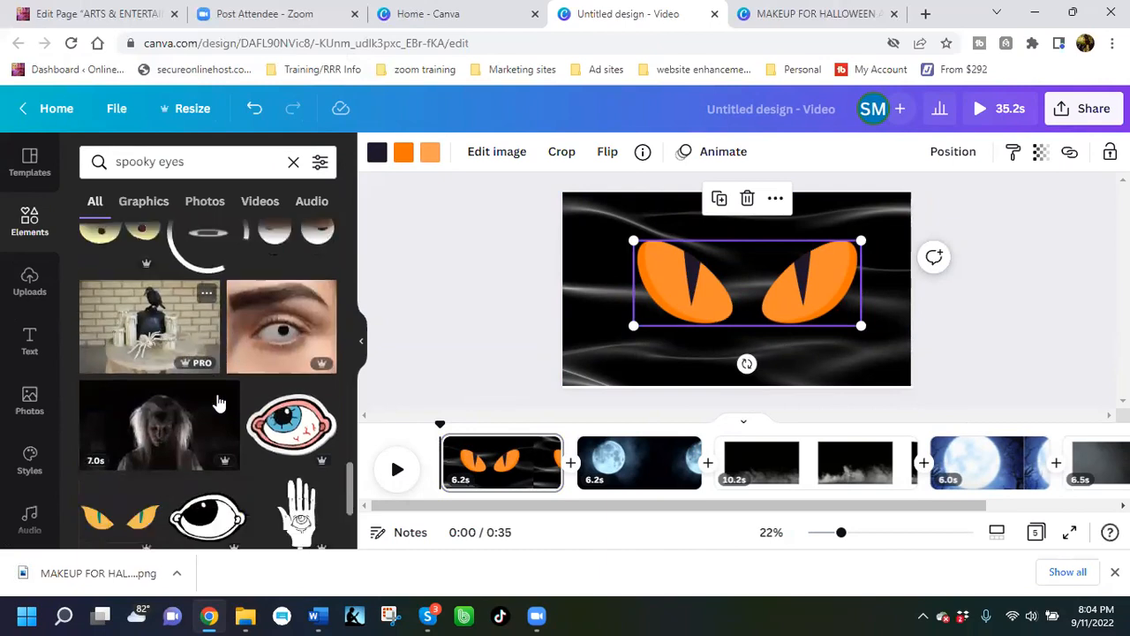
scroll(219, 402, down, 4)
scroll(220, 402, up, 2)
scroll(199, 375, down, 5)
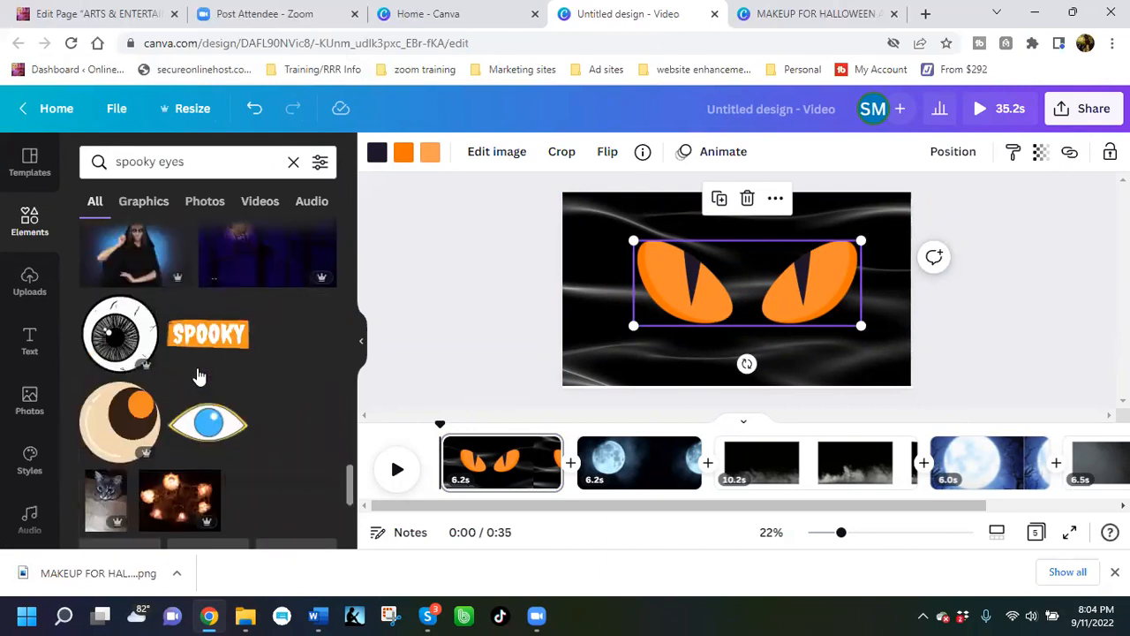
scroll(199, 375, down, 5)
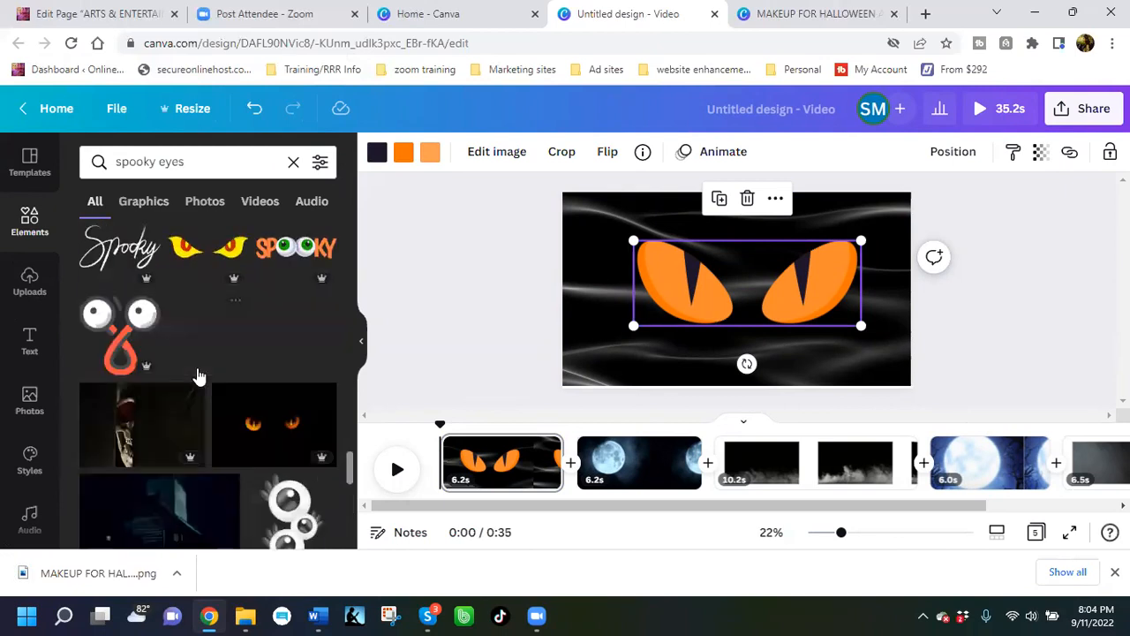
scroll(199, 375, down, 5)
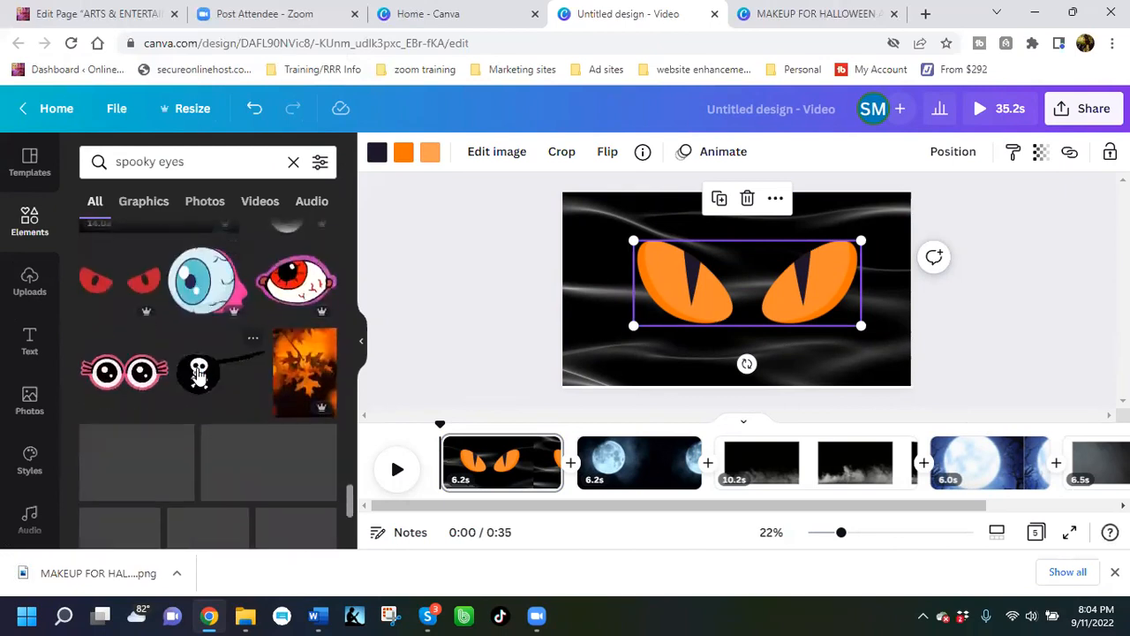
scroll(198, 375, down, 7)
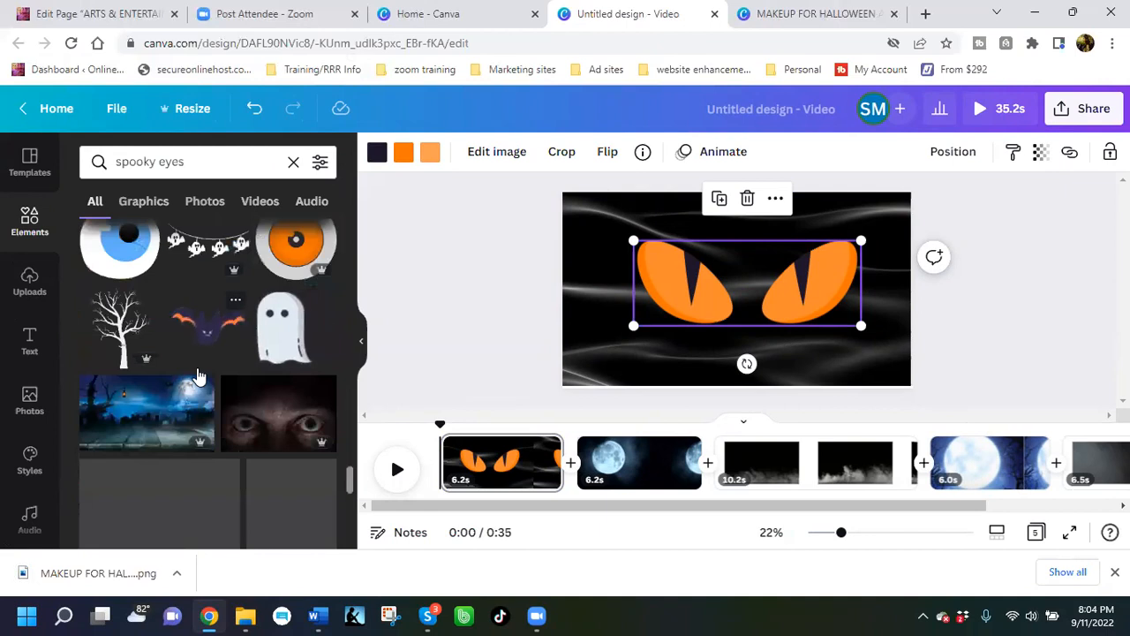
scroll(198, 376, down, 5)
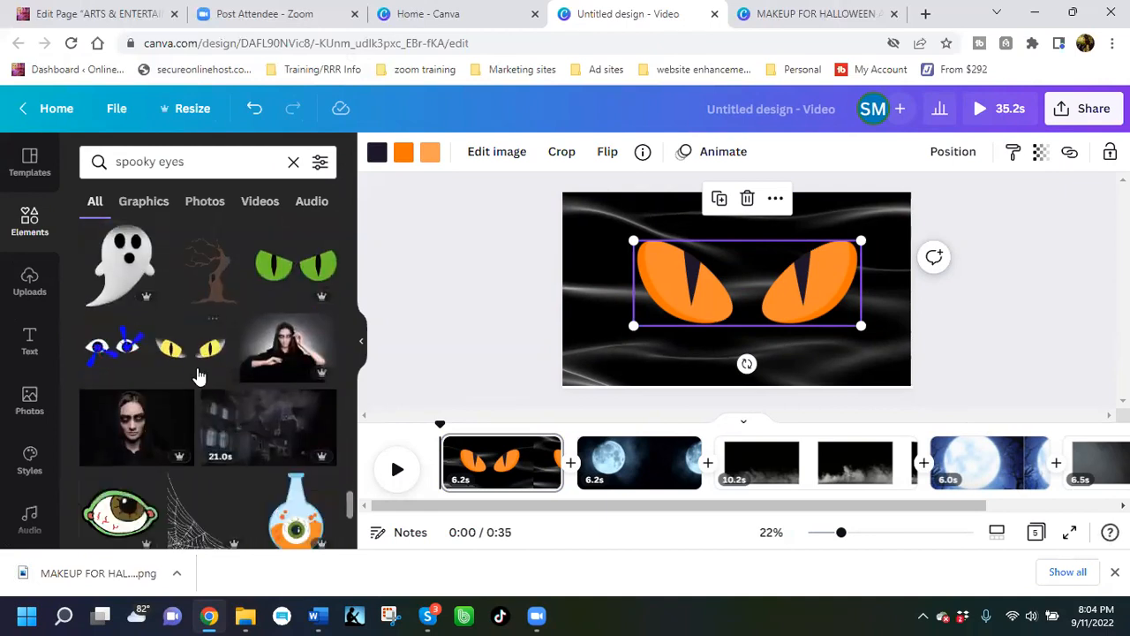
scroll(199, 375, down, 4)
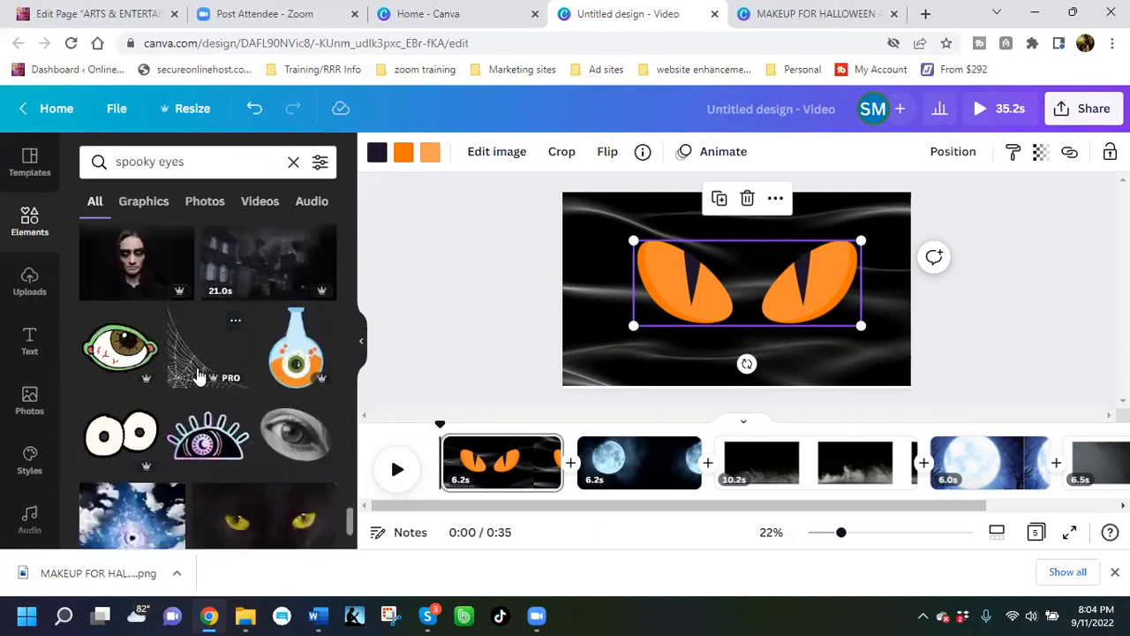
scroll(198, 376, down, 6)
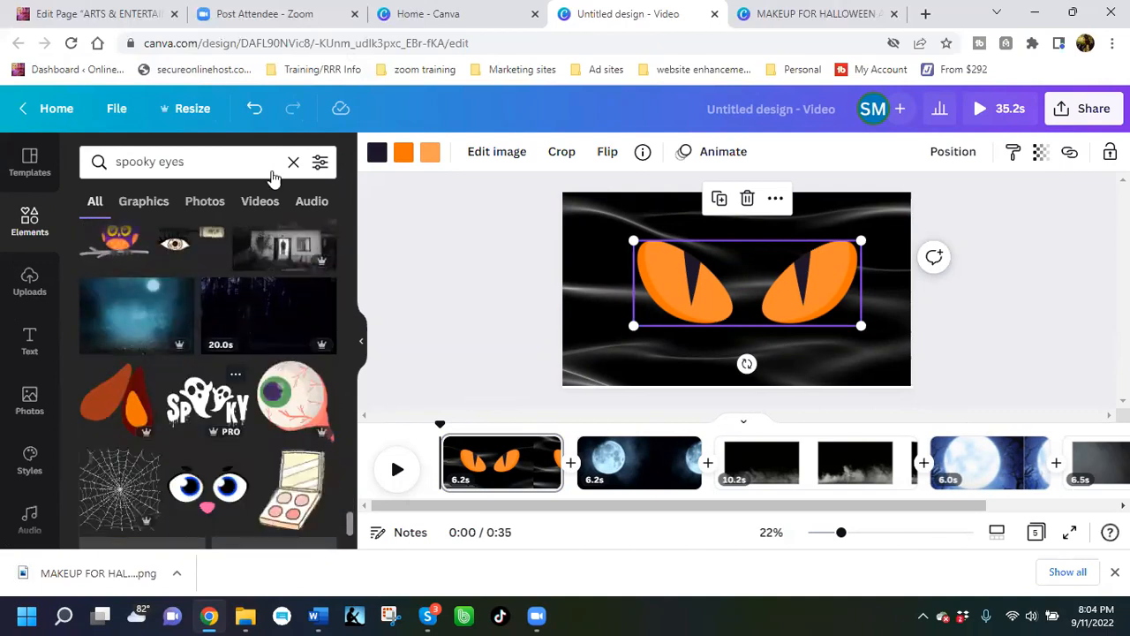
Step: Replace the element search term with "cat eyes" and run the search
click(141, 166)
drag(142, 168, 100, 172)
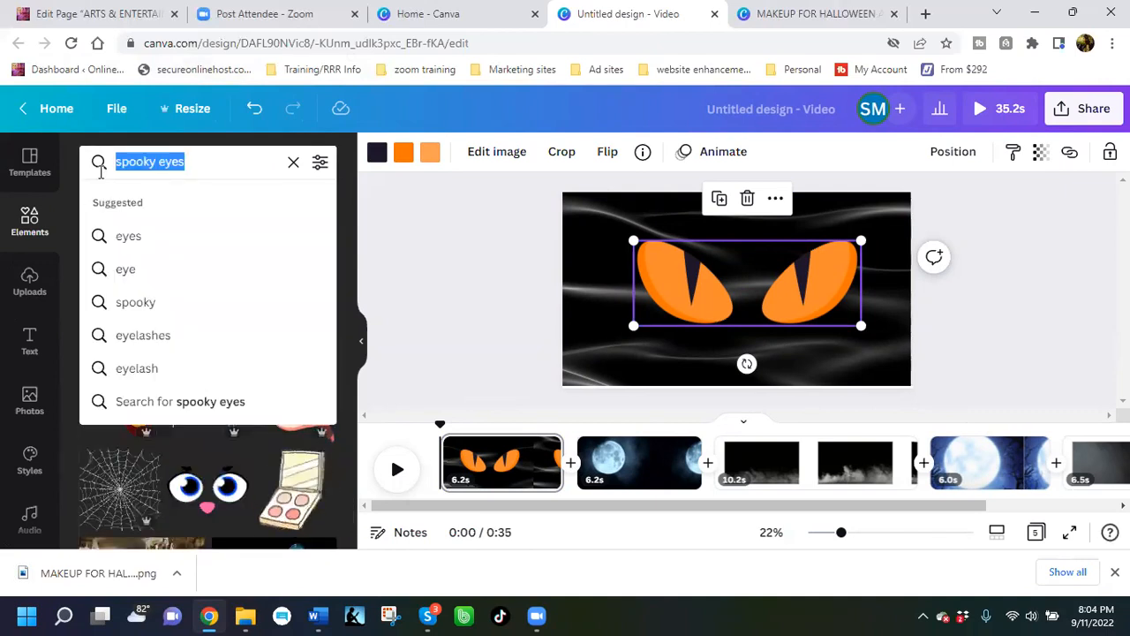
text(cat eyes)
key(Return)
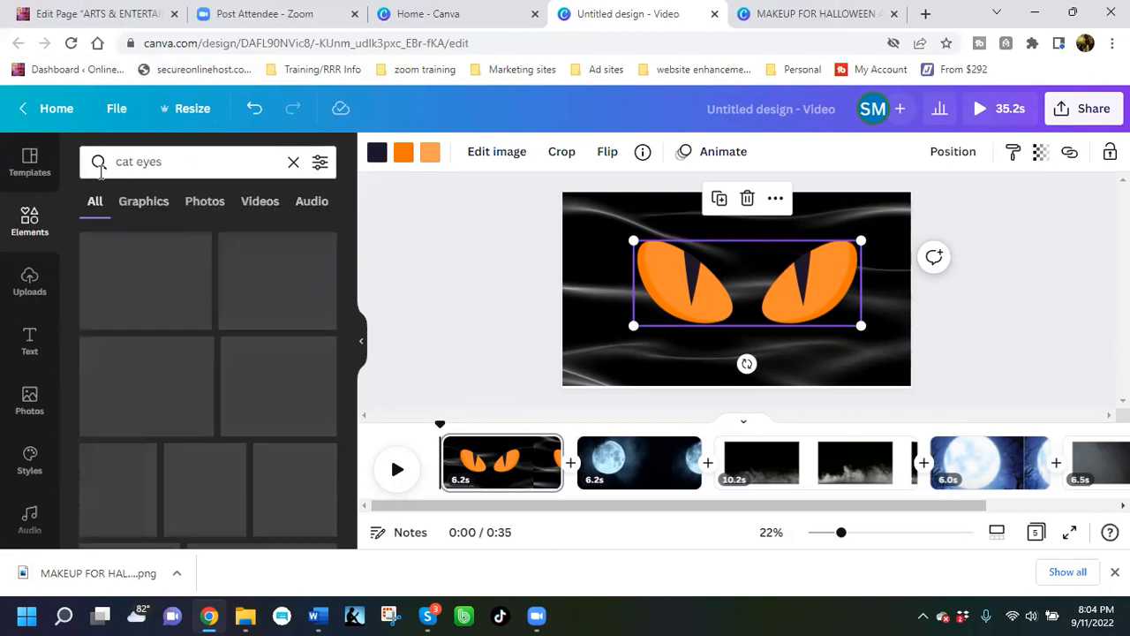
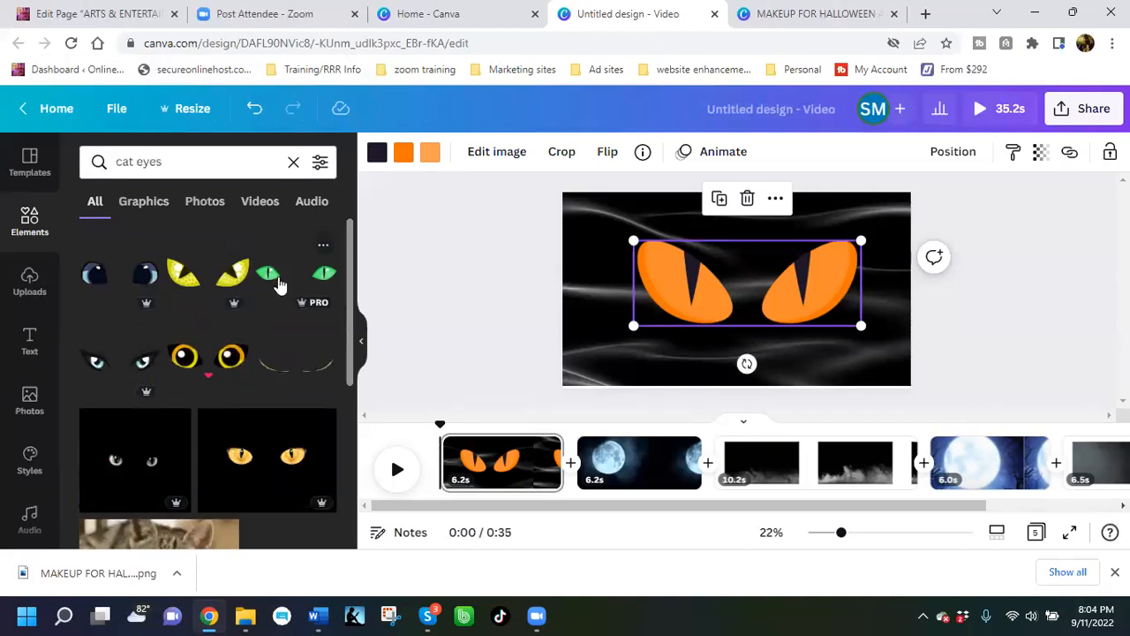
Step: Look through the "cat eyes" results for a pair of eyes that suits the wavy smoke page
scroll(276, 289, down, 2)
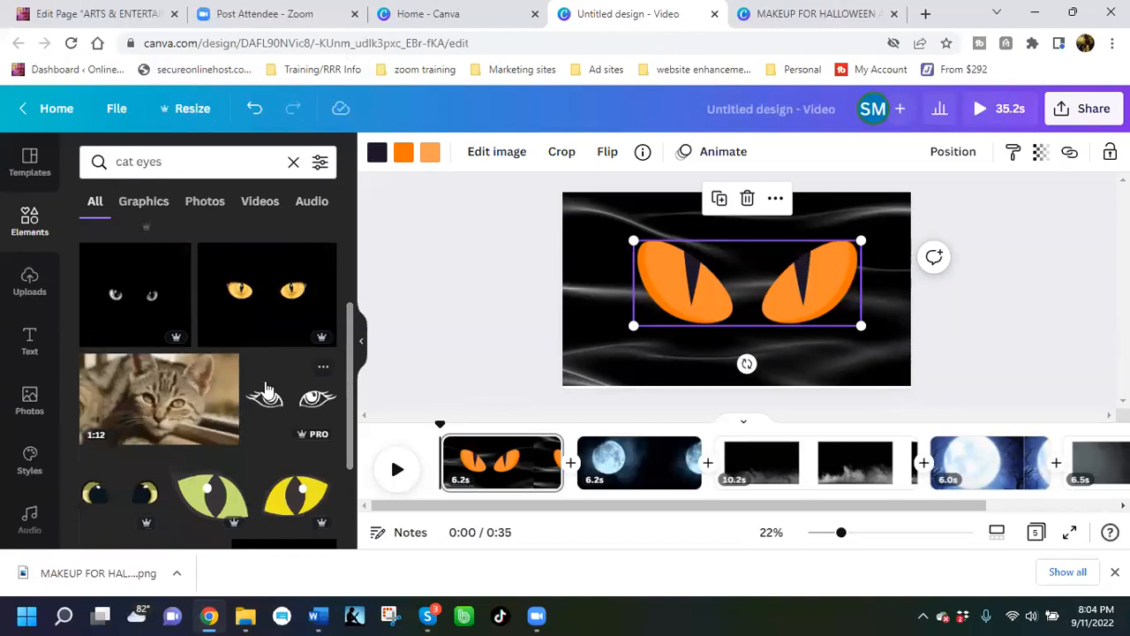
scroll(263, 386, down, 1)
scroll(256, 374, down, 2)
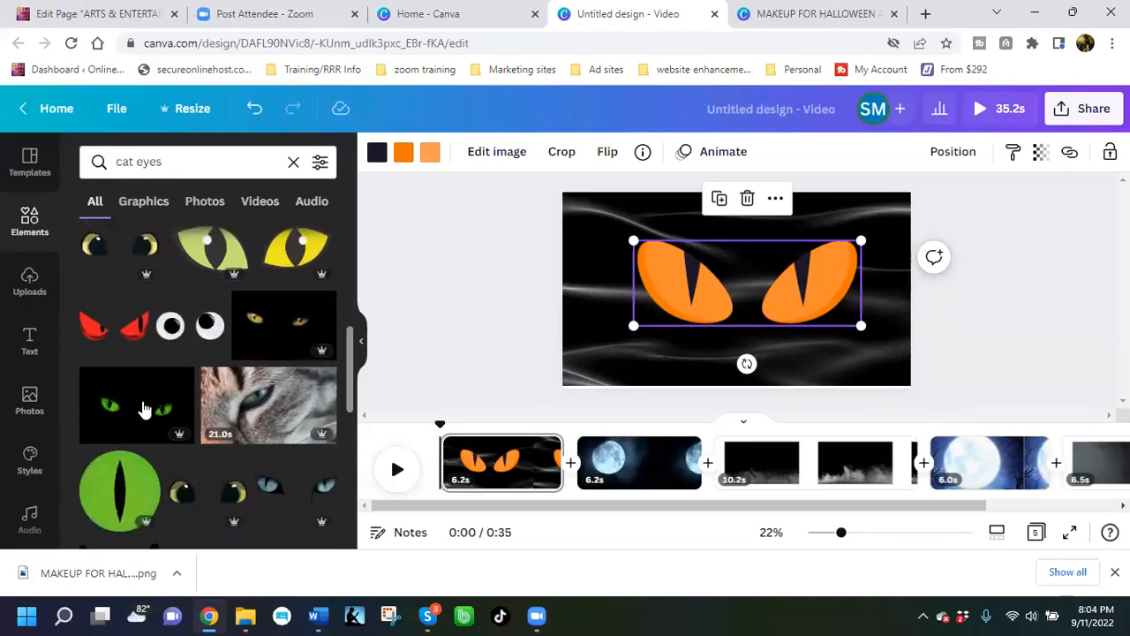
scroll(155, 353, down, 1)
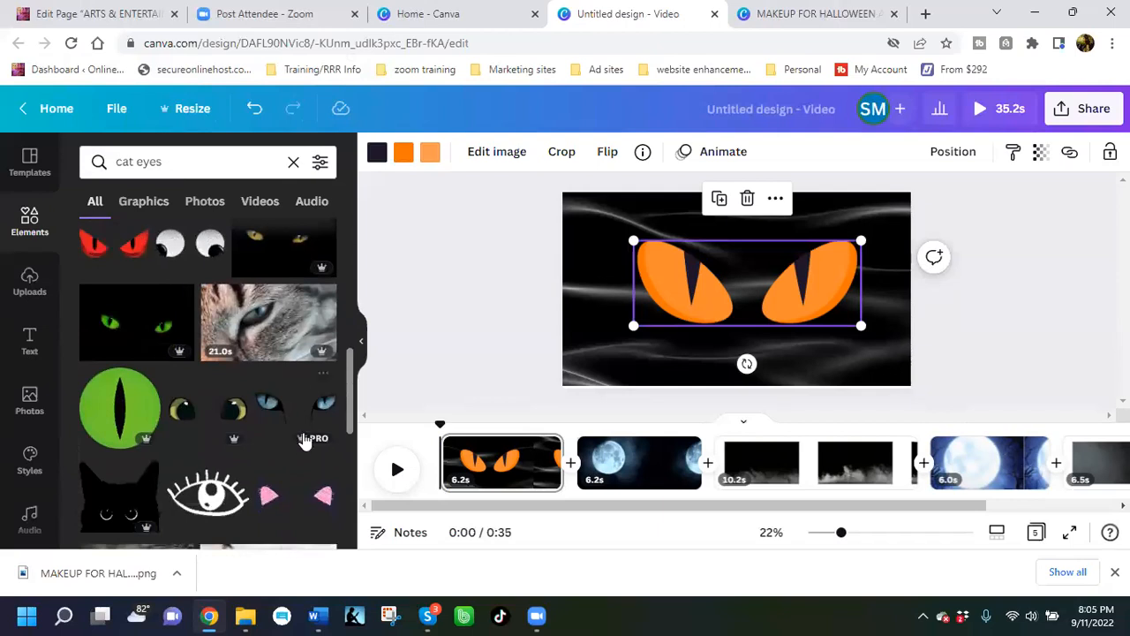
scroll(283, 430, down, 2)
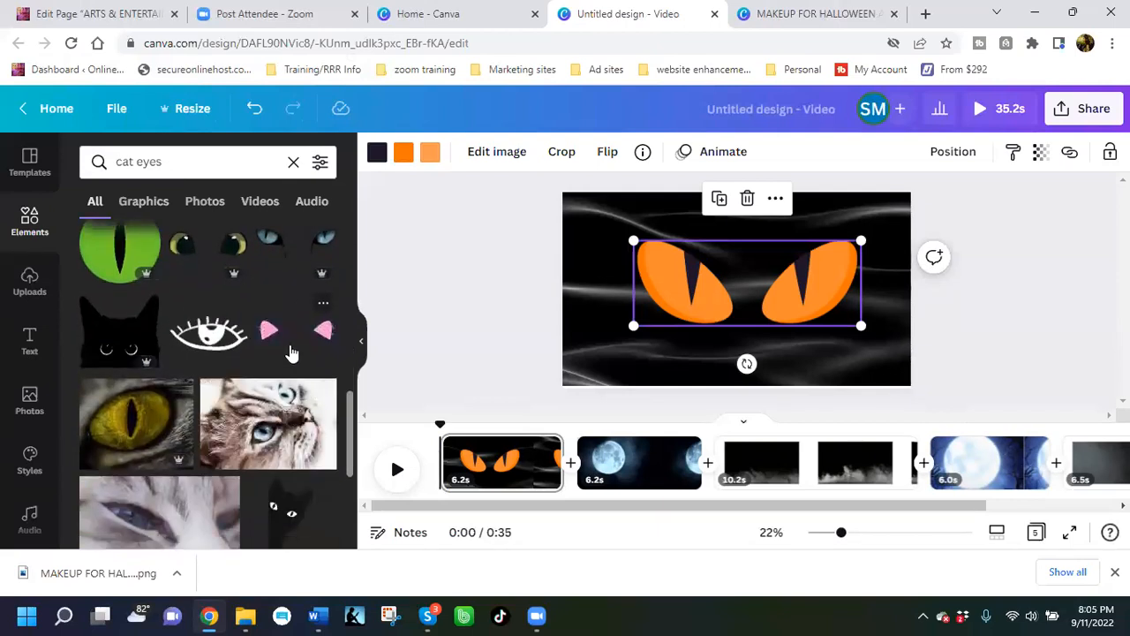
scroll(291, 353, down, 2)
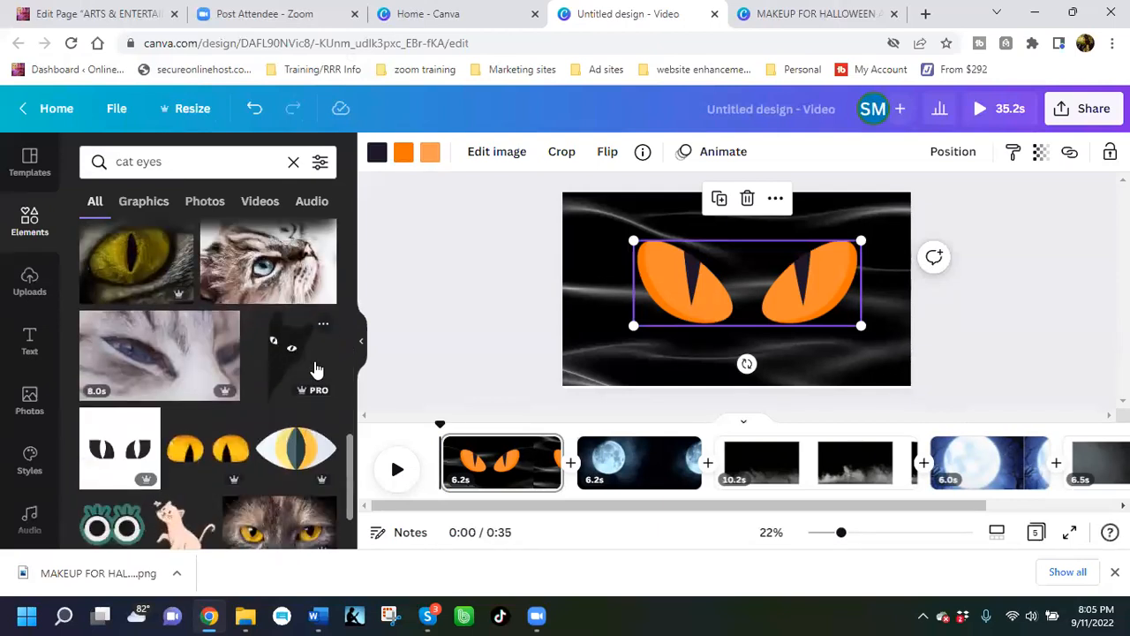
scroll(316, 369, down, 3)
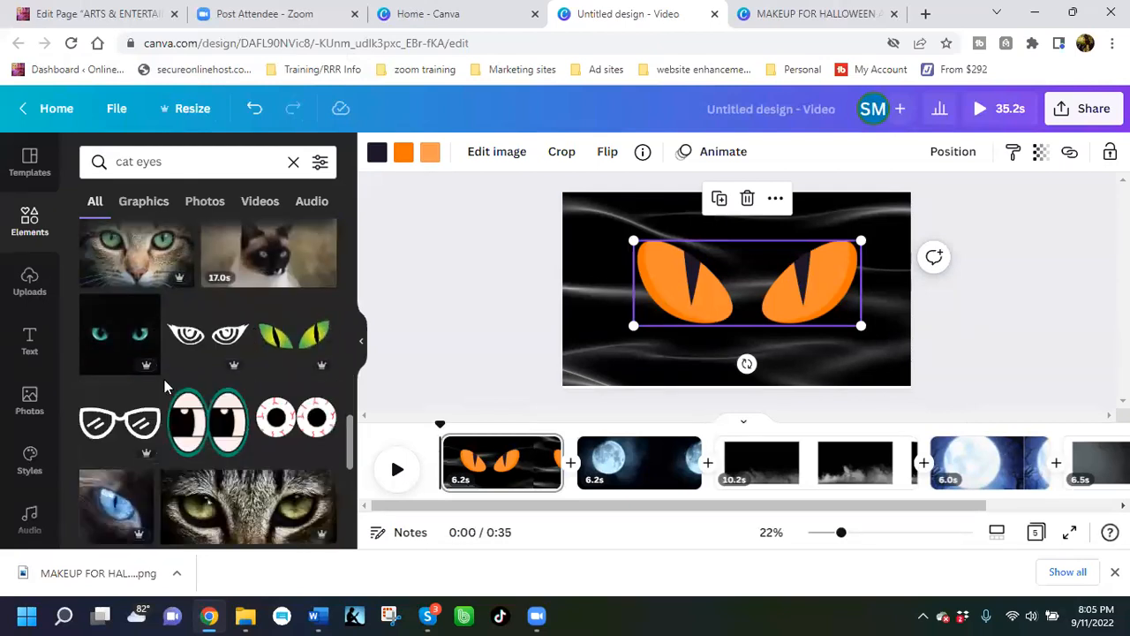
scroll(176, 388, down, 5)
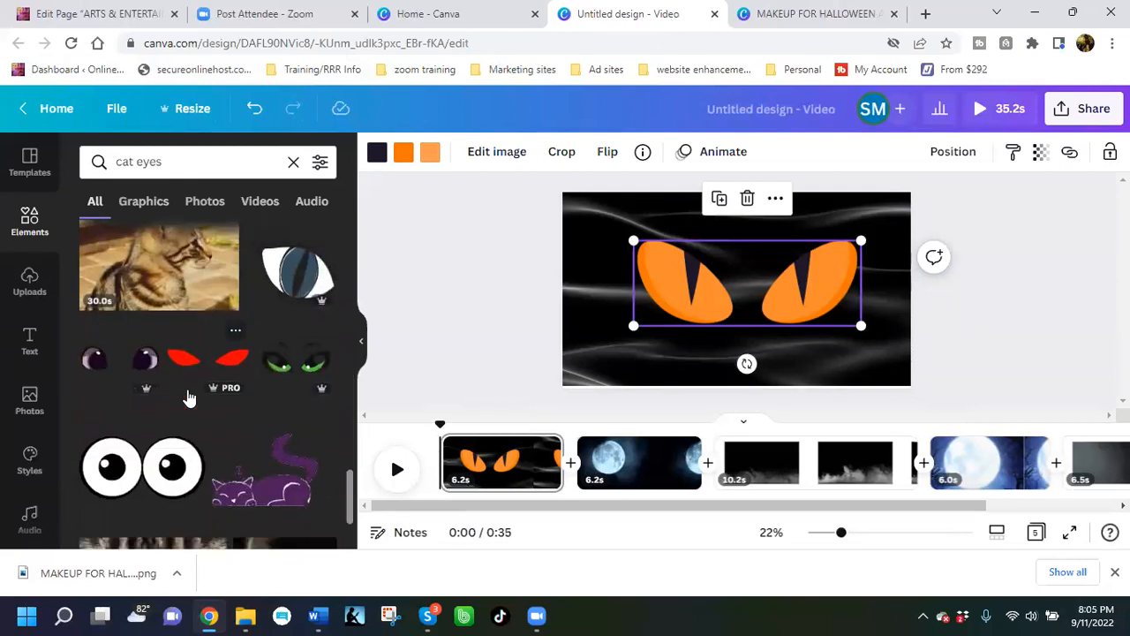
scroll(271, 397, down, 2)
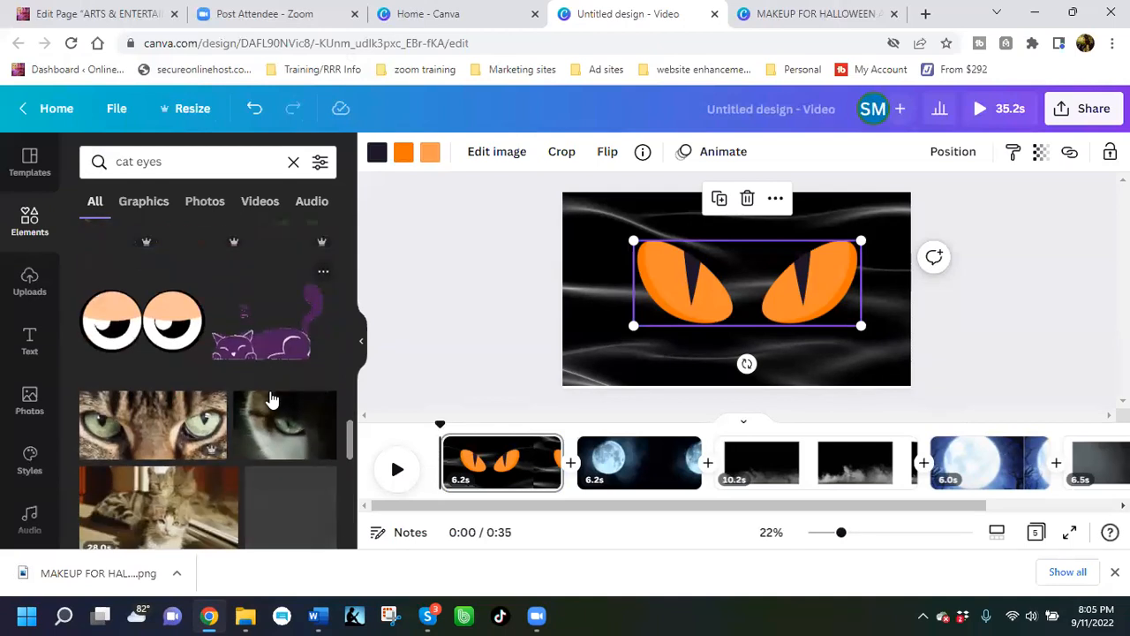
scroll(265, 353, up, 2)
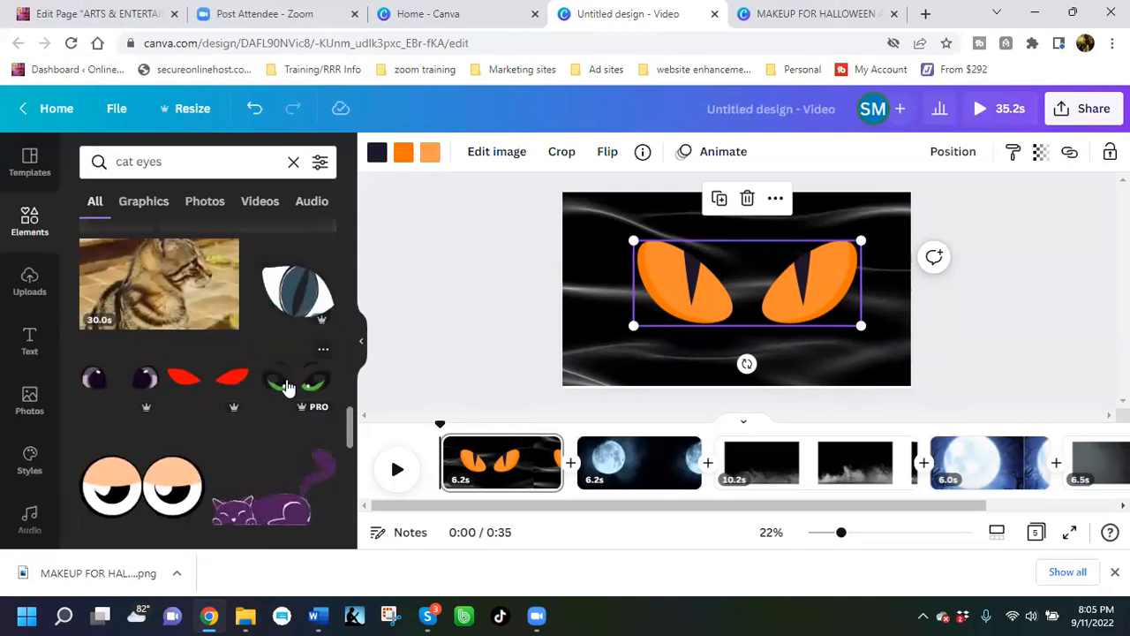
scroll(285, 386, down, 5)
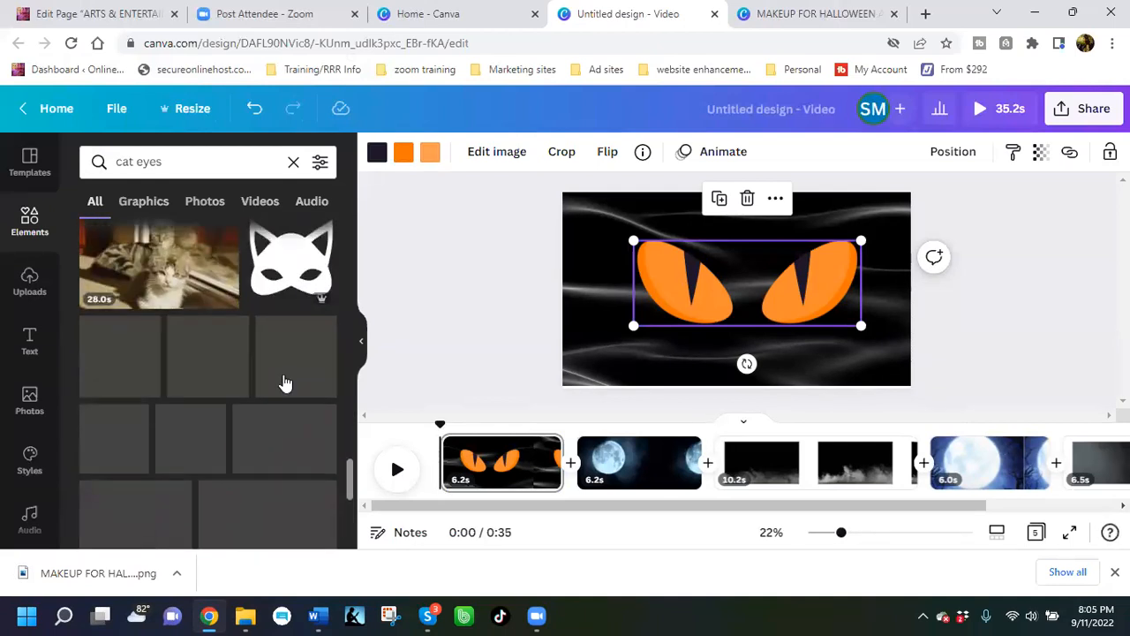
scroll(265, 380, down, 6)
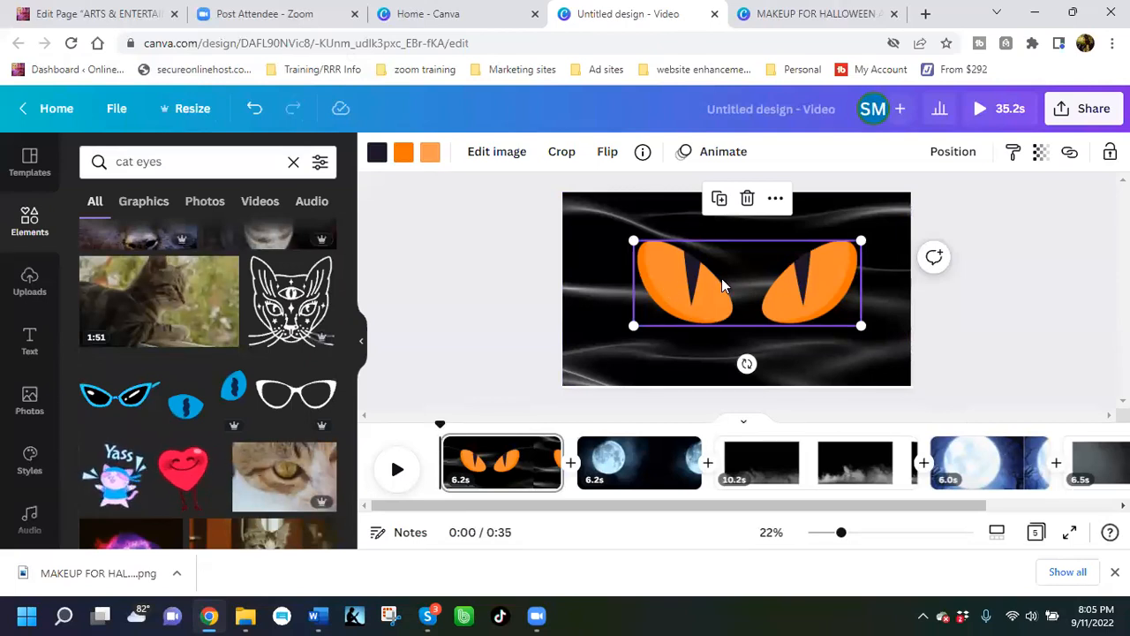
Step: Delete the orange eyes graphic from the first page and return to the green cat eyes among the results
click(748, 196)
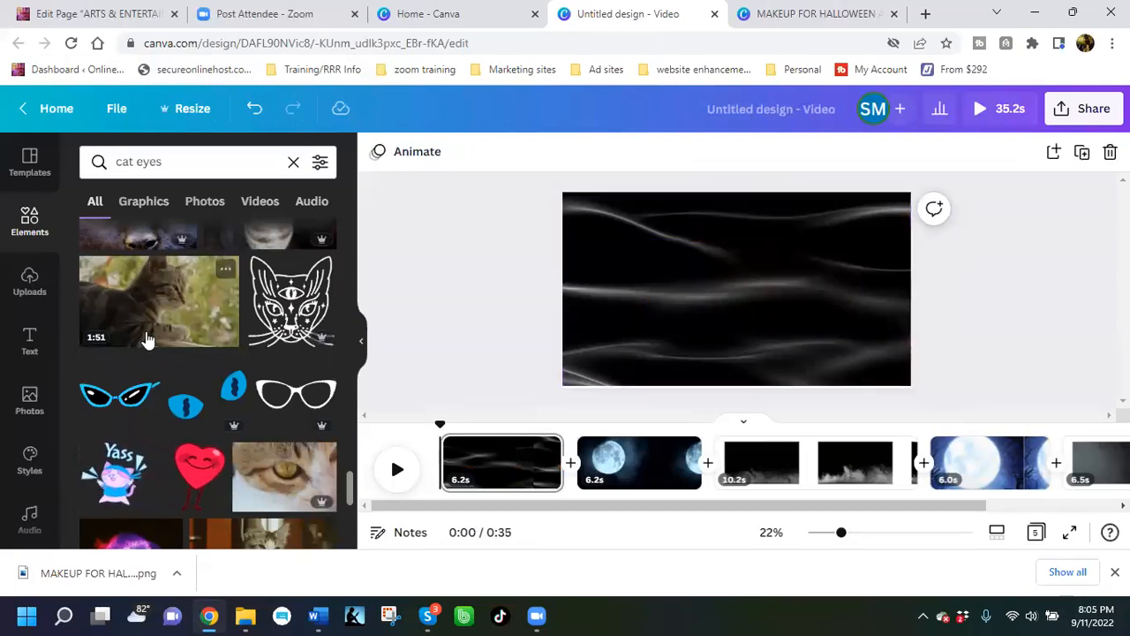
scroll(212, 336, down, 6)
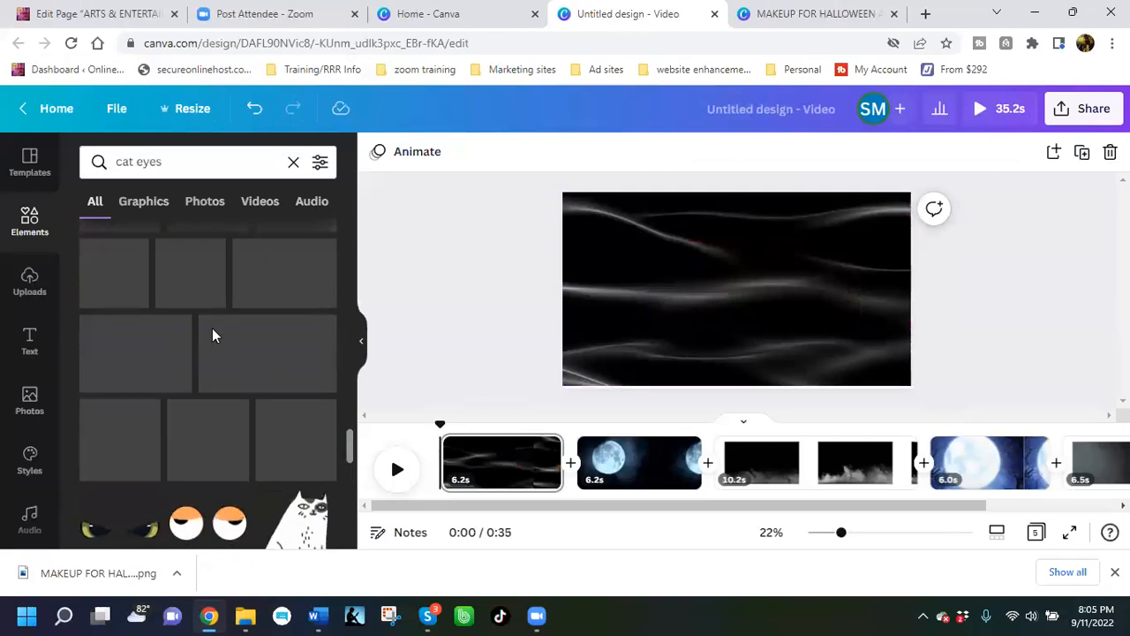
scroll(212, 336, up, 3)
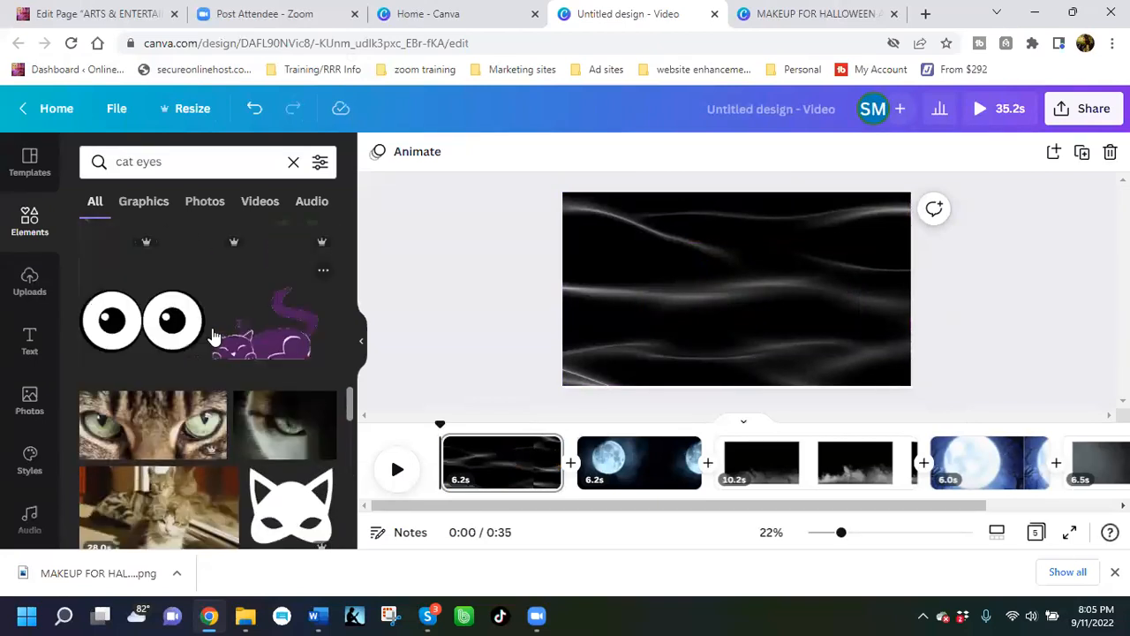
scroll(212, 331, up, 3)
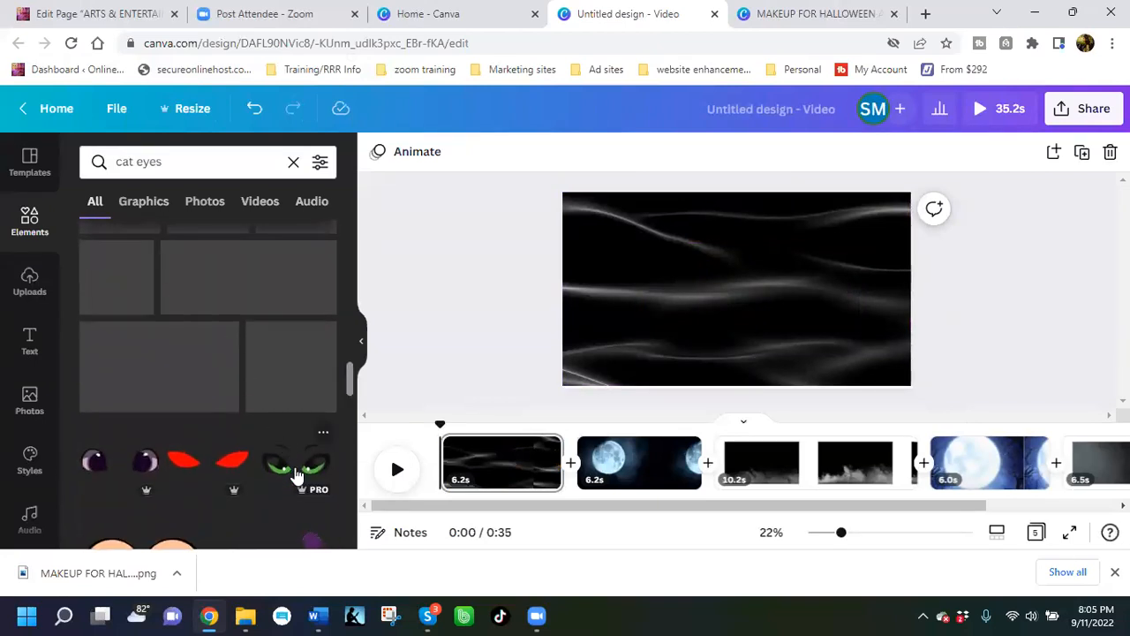
Step: Add the green half-closed cat eyes to the first page, enlarge them to about three quarters of the page width and center them
click(297, 470)
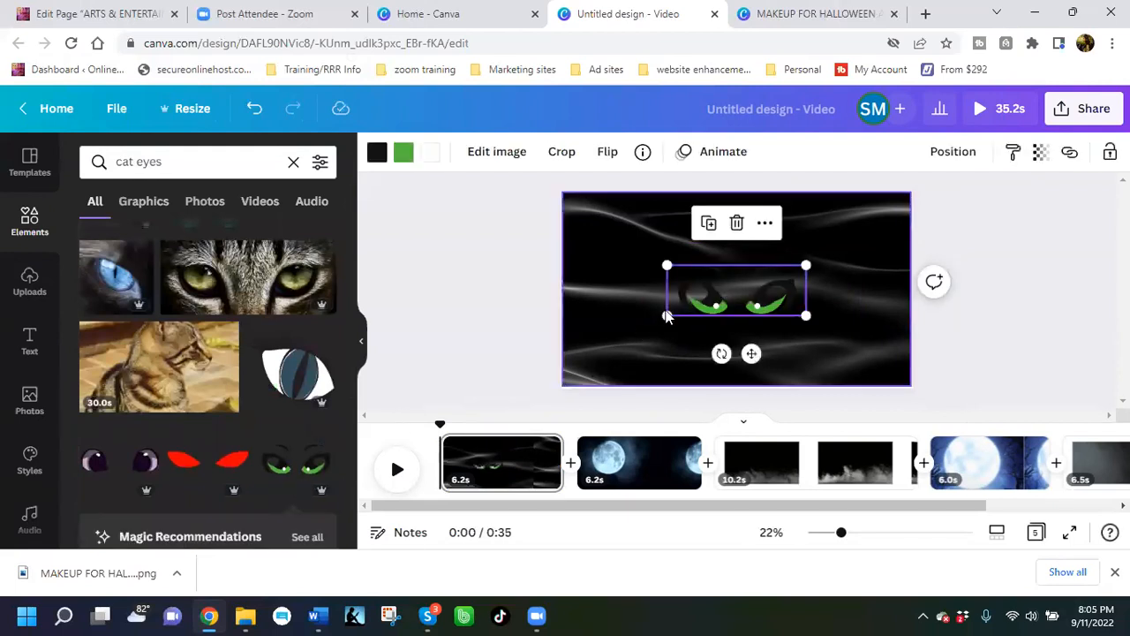
drag(667, 316, 617, 334)
drag(806, 264, 856, 247)
drag(618, 332, 597, 340)
click(869, 308)
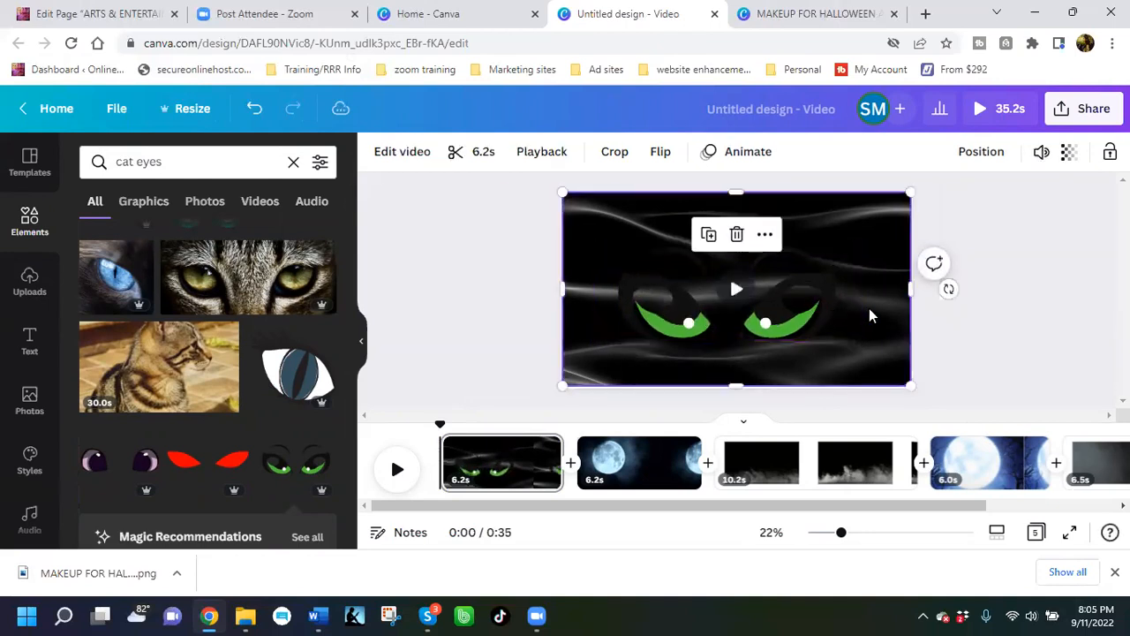
mouse_move(746, 310)
mouse_down()
mouse_move(753, 296)
mouse_move(756, 307)
mouse_up()
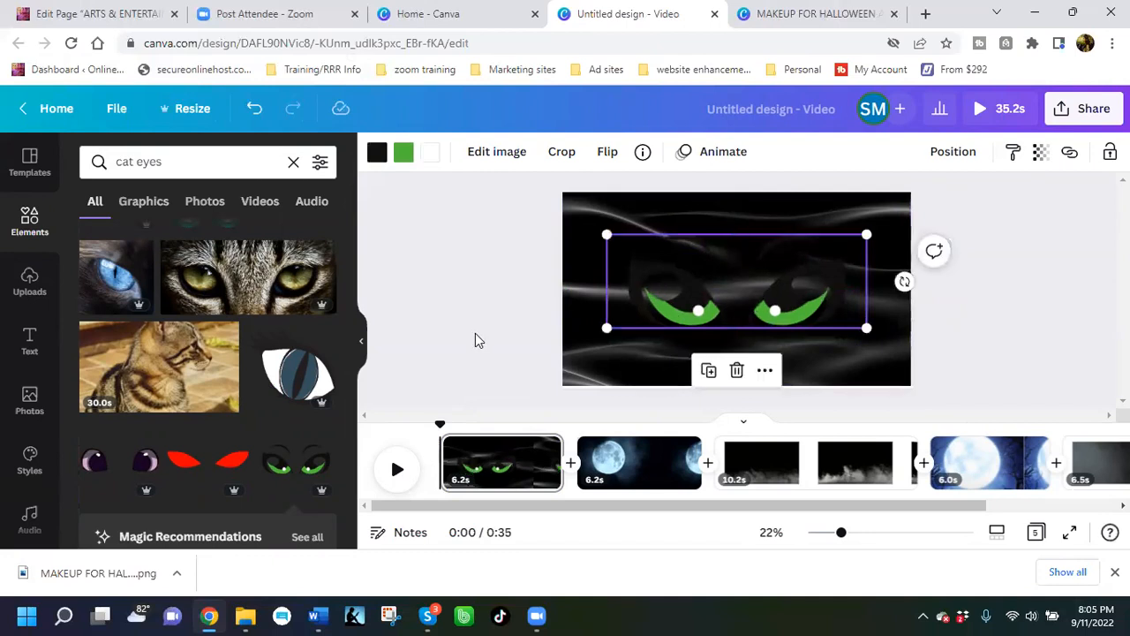
click(477, 331)
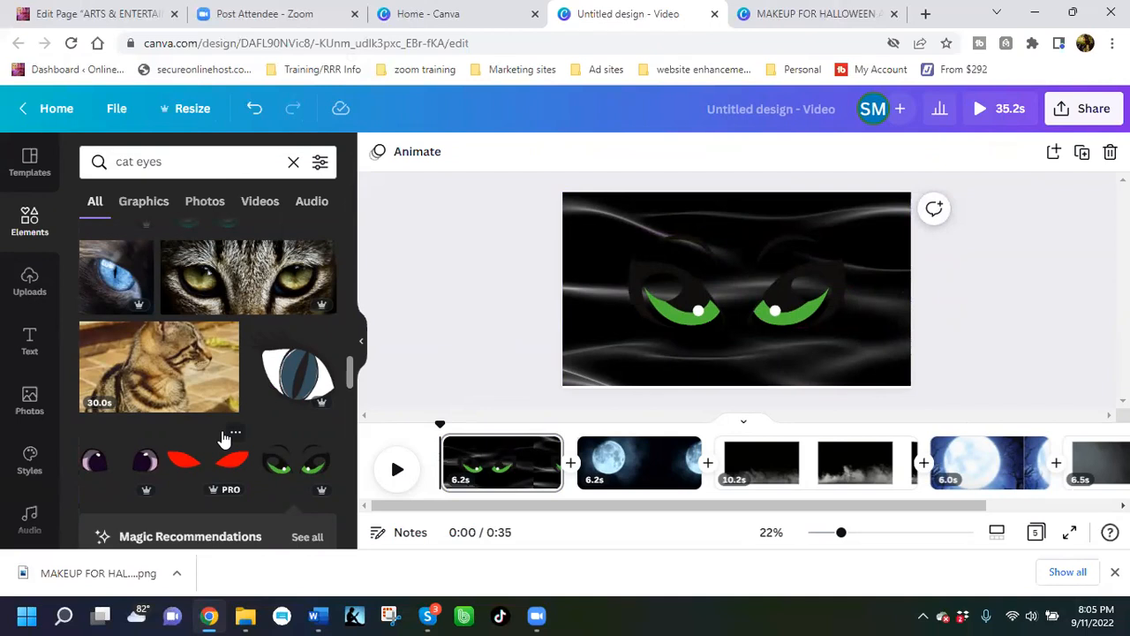
Step: Look back through the "cat eyes" results for another pair and delete the green eyes from the first page
scroll(224, 439, up, 2)
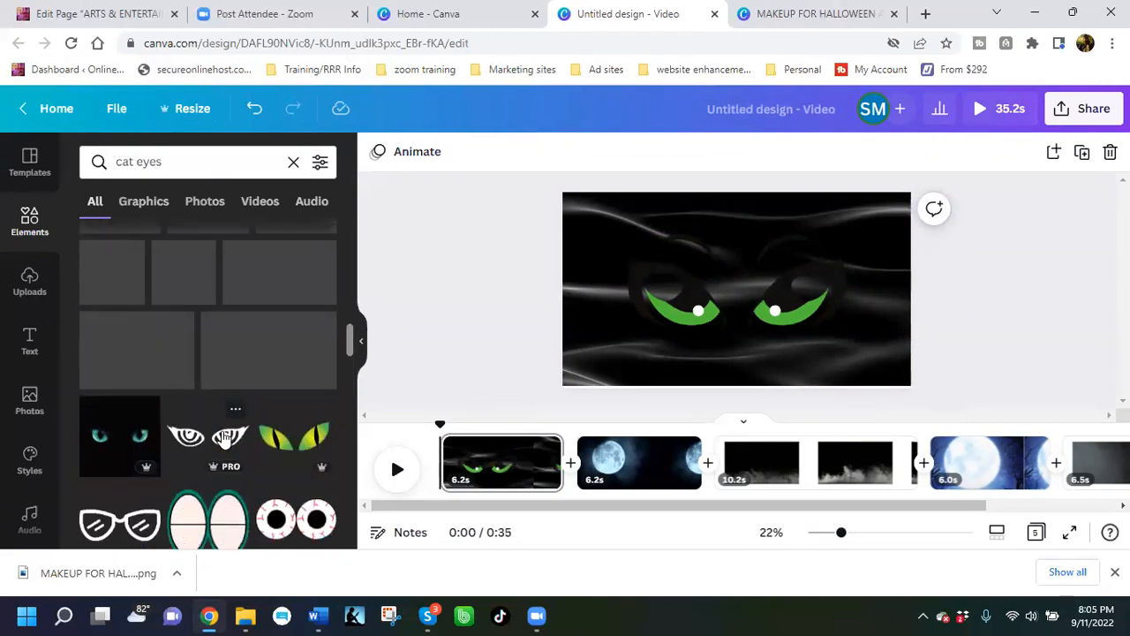
scroll(225, 433, up, 5)
scroll(224, 435, up, 1)
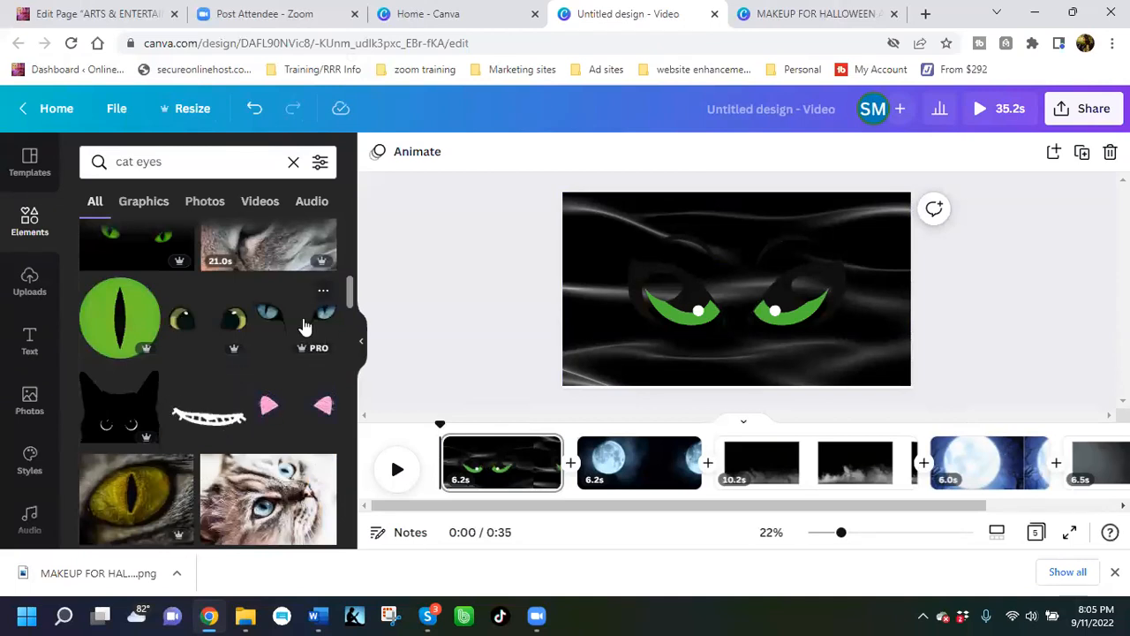
scroll(297, 325, up, 4)
scroll(297, 325, up, 5)
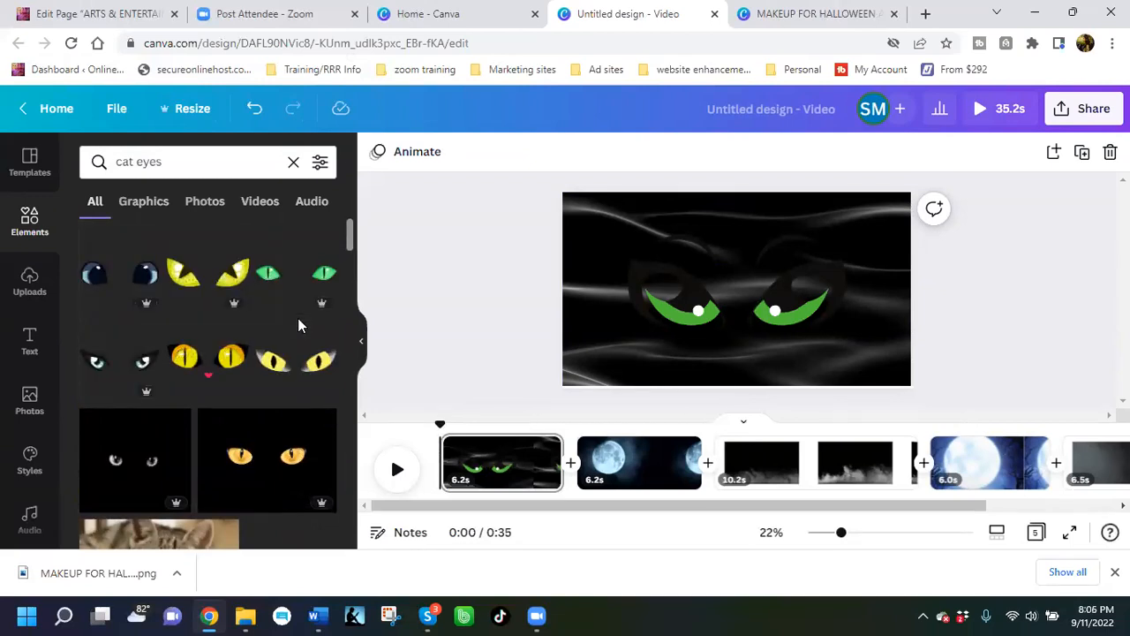
click(698, 240)
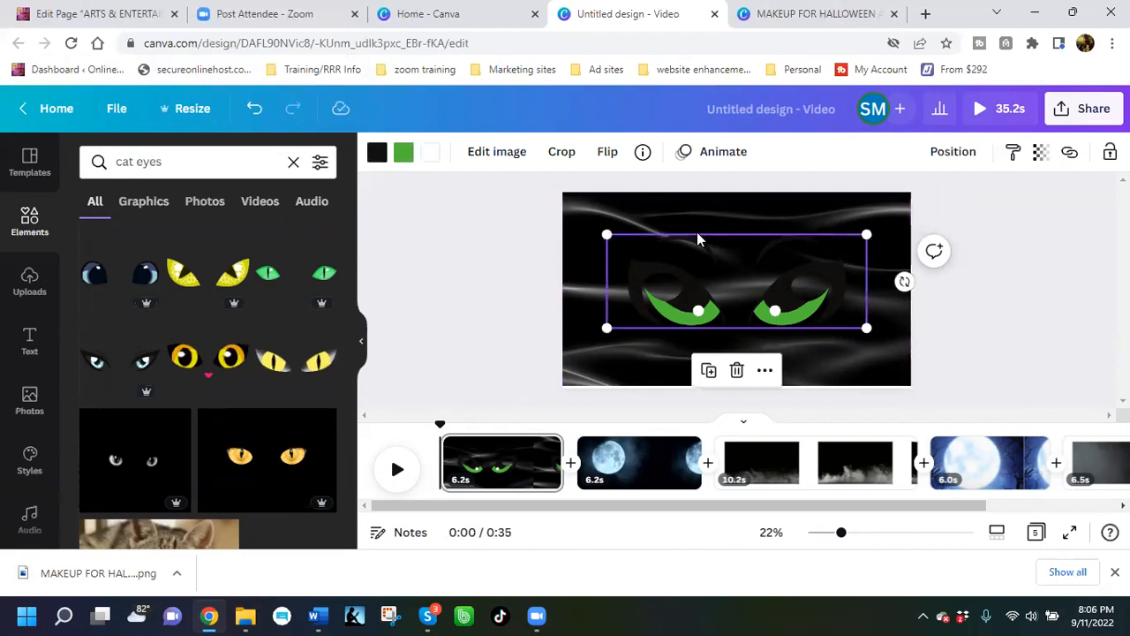
click(738, 371)
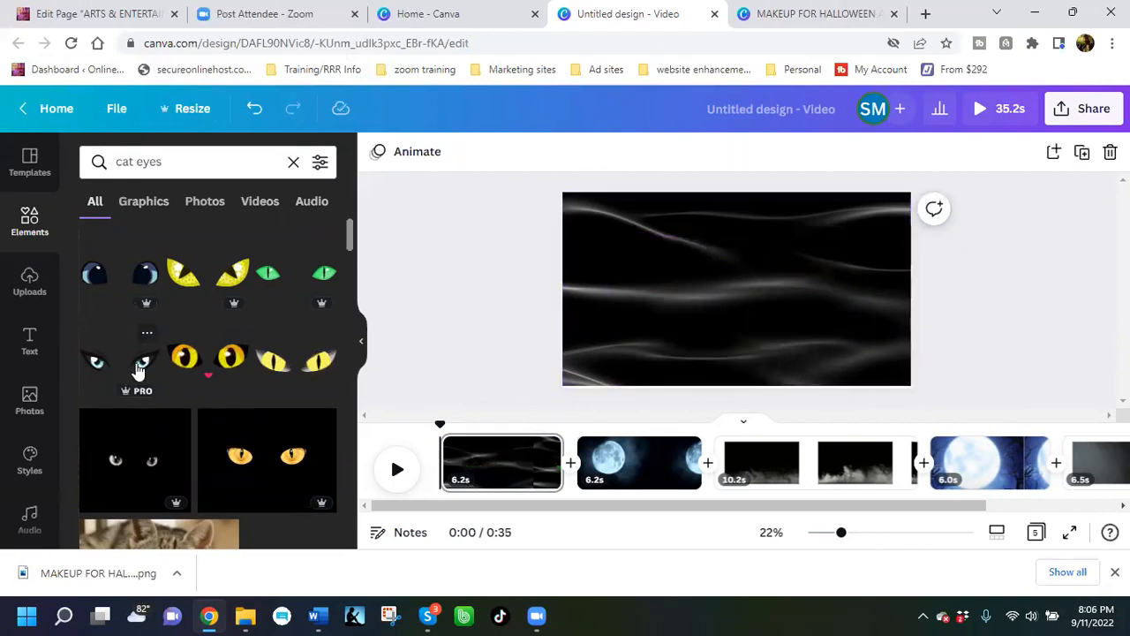
Step: Add the pale blue glaring cat eyes to the first page, enlarge them to about 1,507 by 441 and center them
click(140, 367)
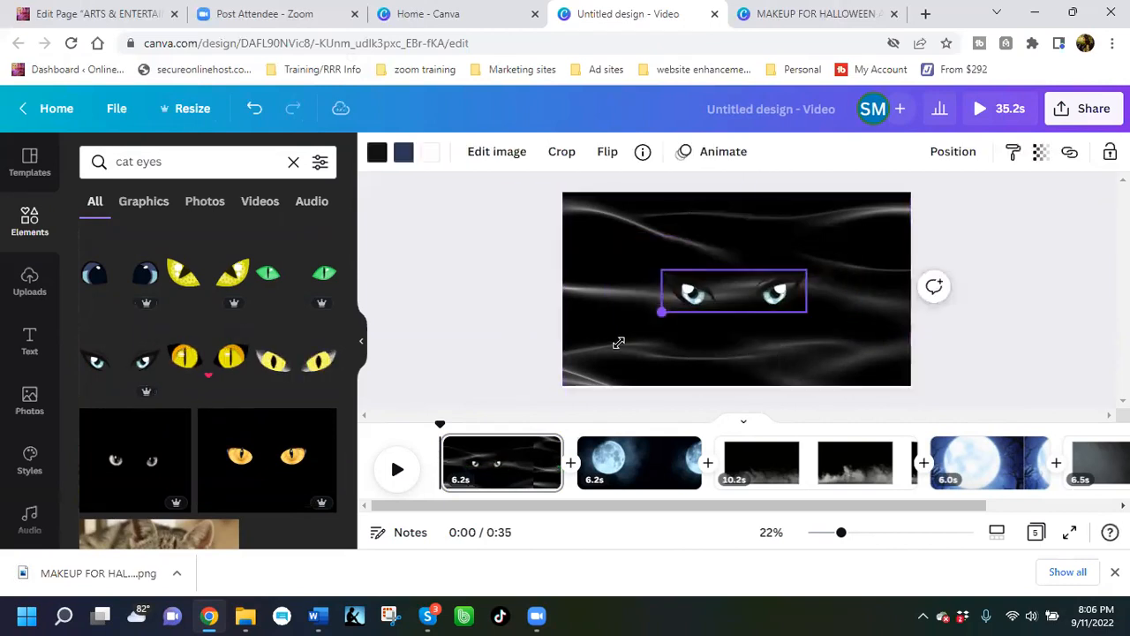
drag(619, 343, 603, 329)
drag(806, 269, 883, 253)
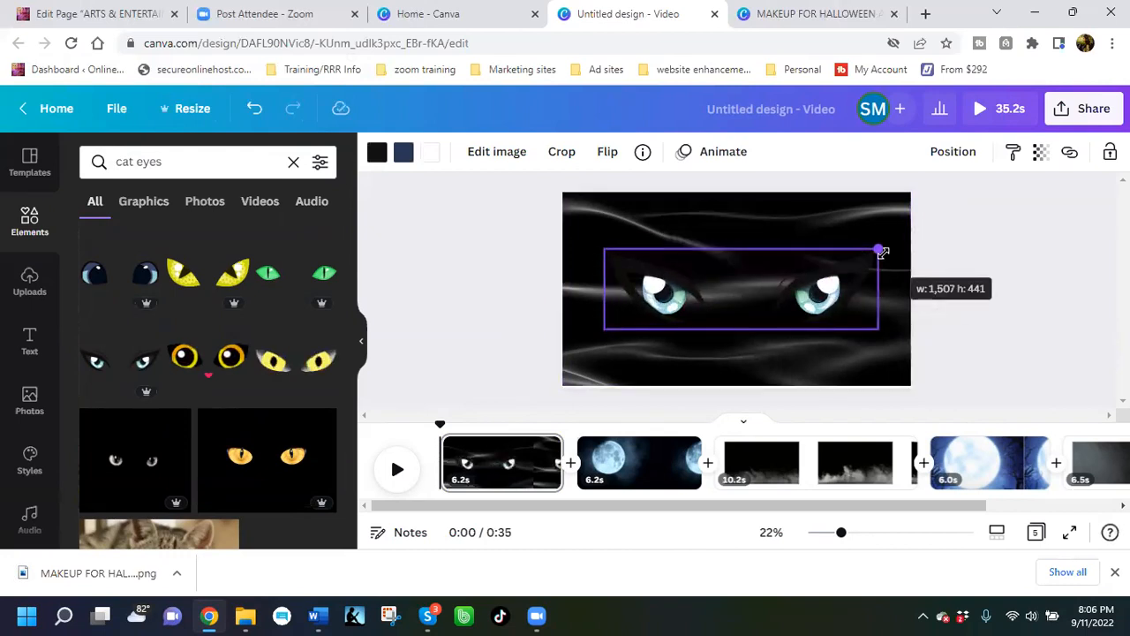
drag(736, 272, 732, 272)
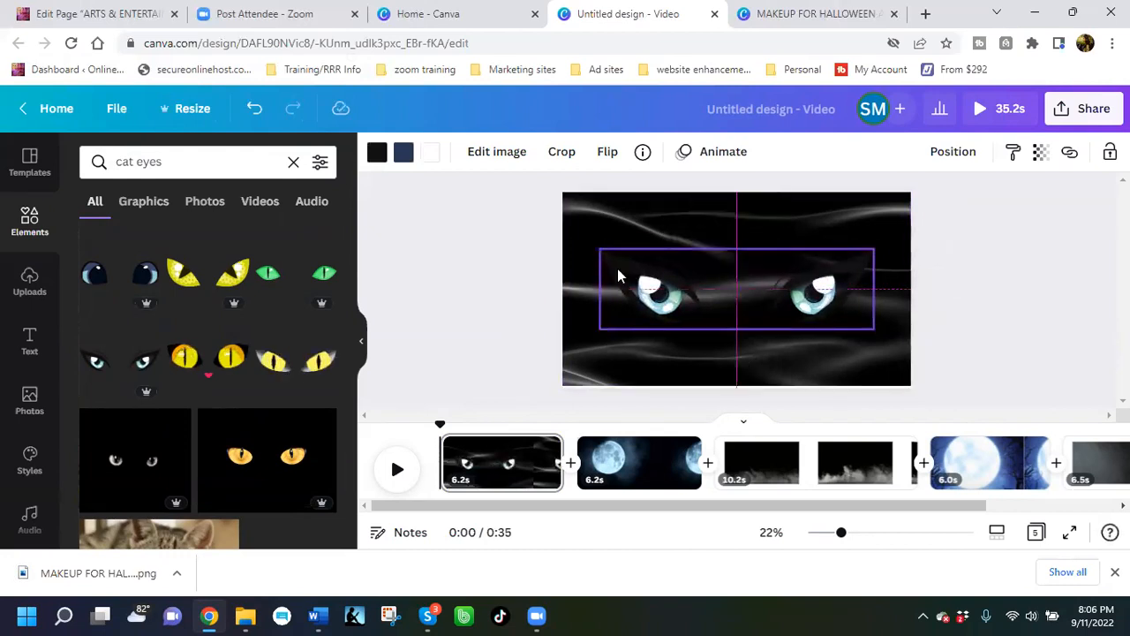
click(467, 270)
Step: Apply the Breathe element animation to the pale blue eyes and raise its scale to about three quarters
click(747, 284)
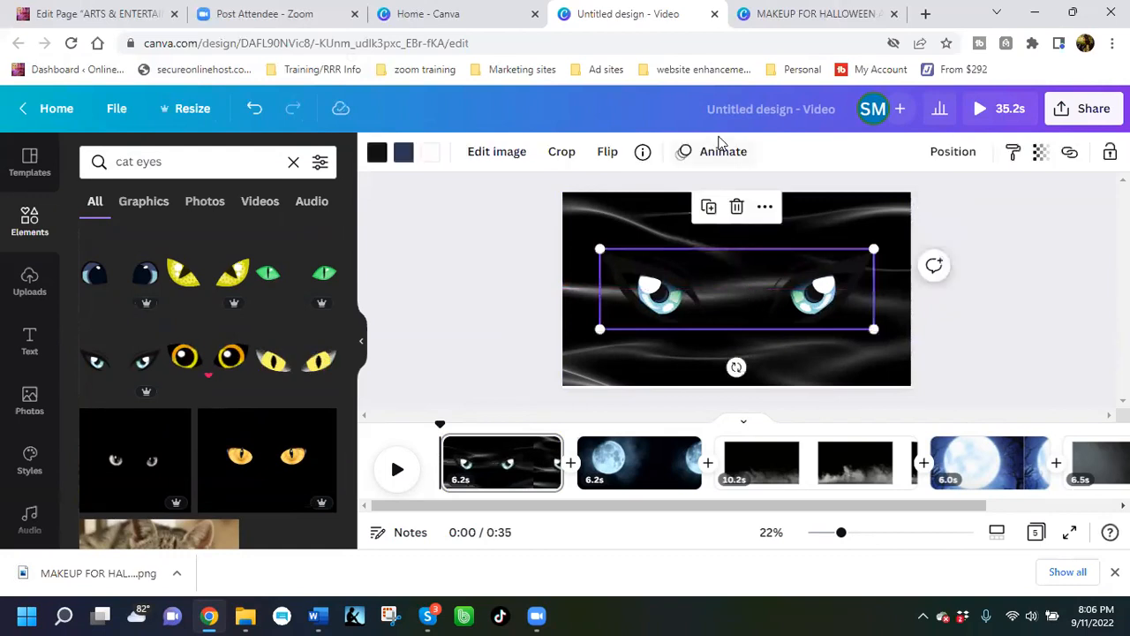
click(719, 153)
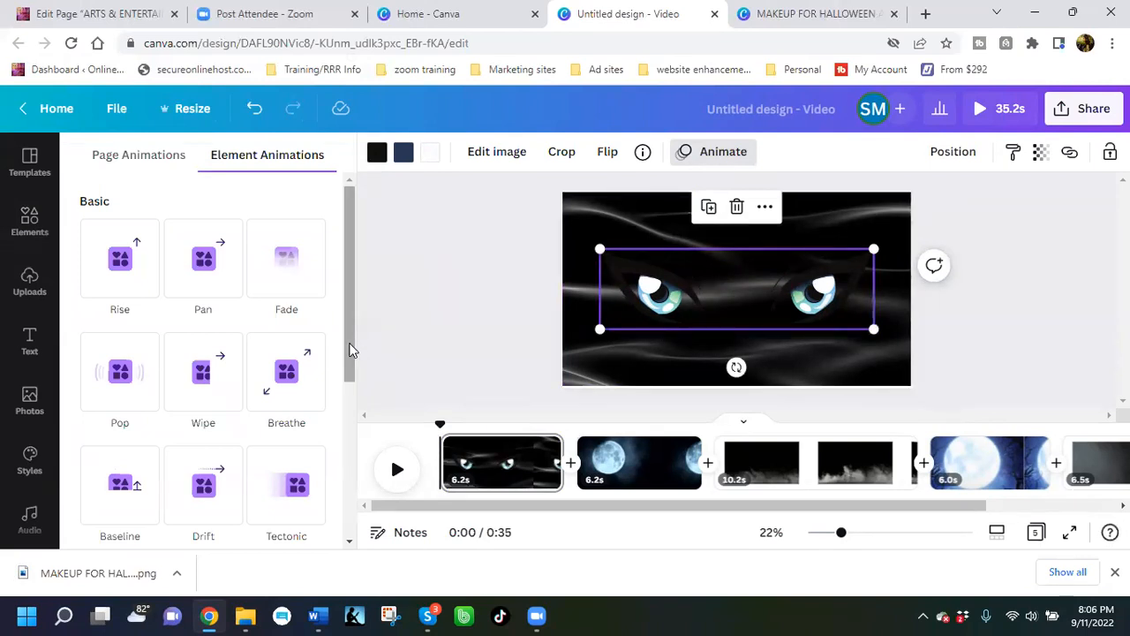
scroll(350, 349, down, 2)
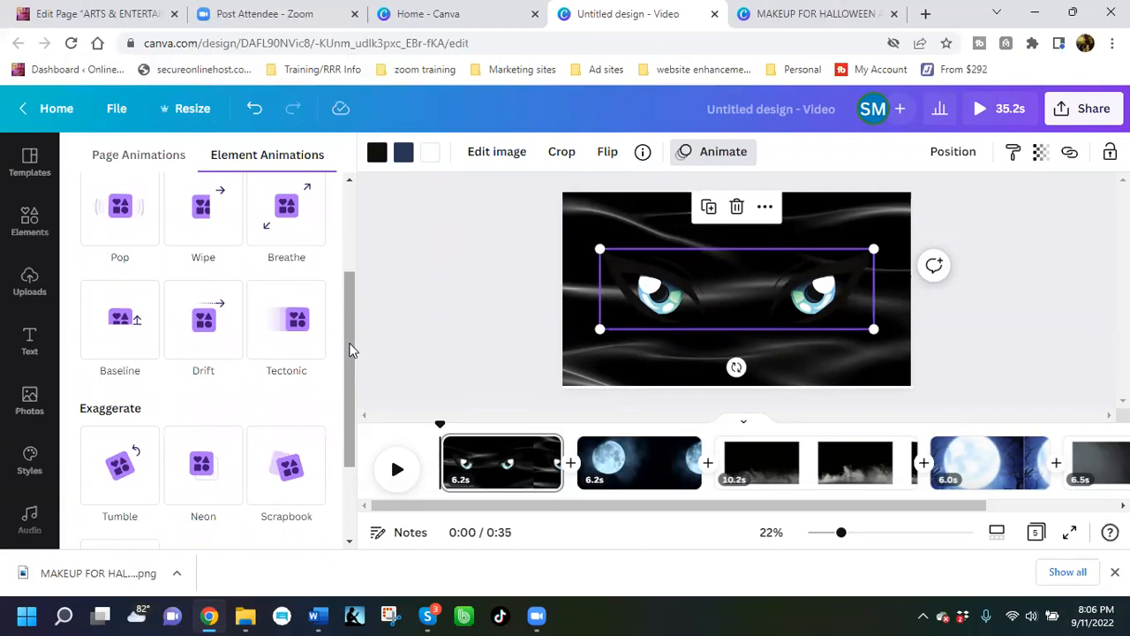
scroll(348, 349, up, 1)
click(288, 301)
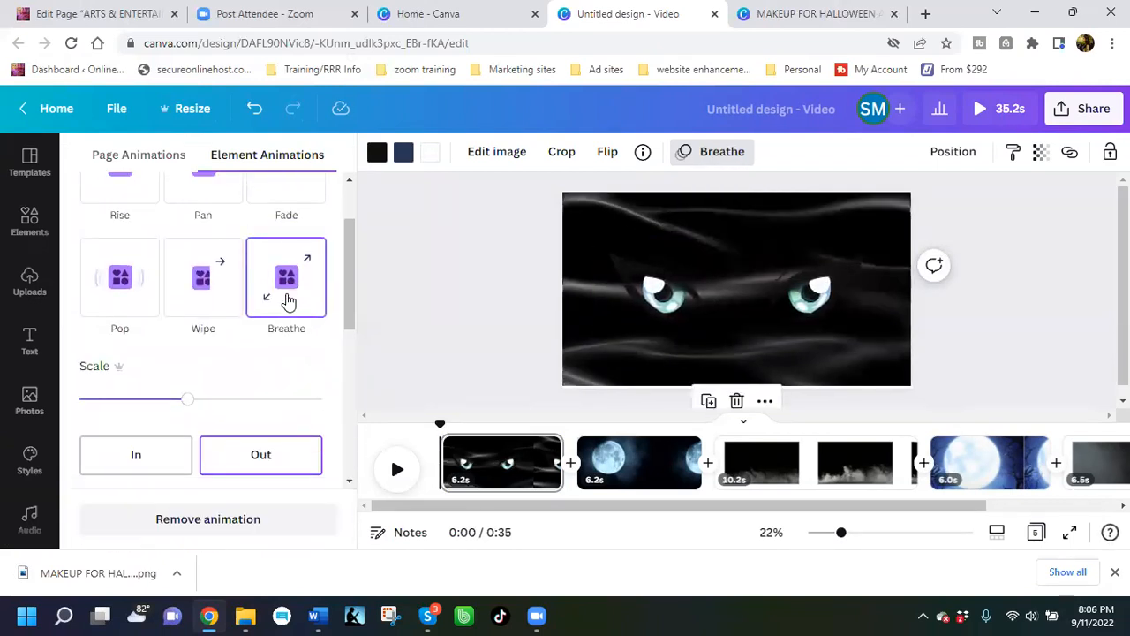
drag(210, 411, 262, 408)
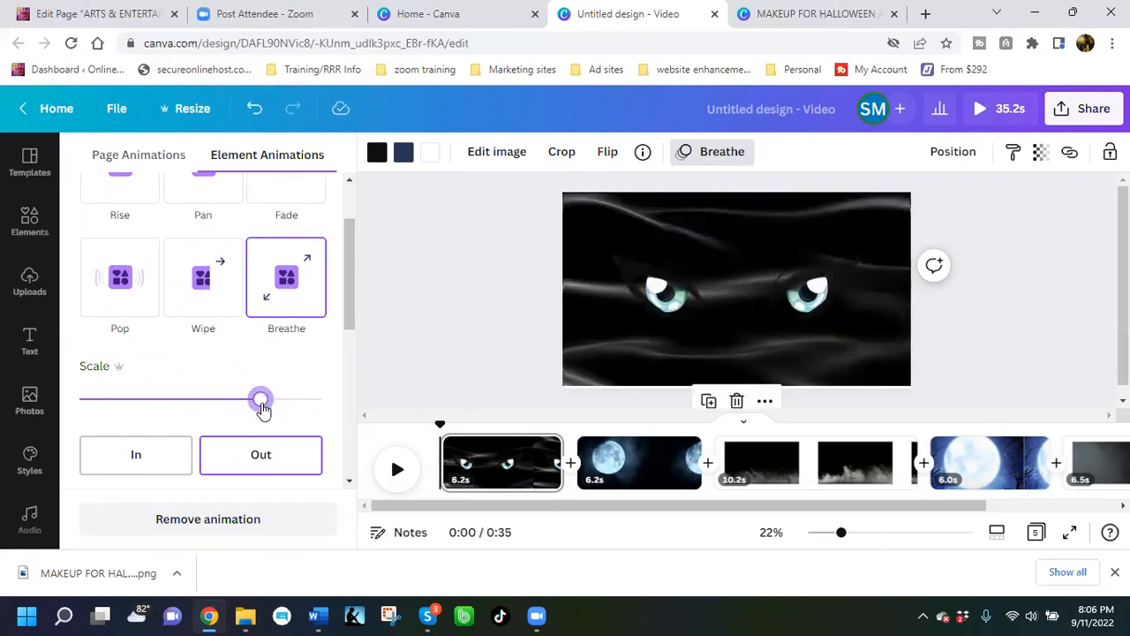
Step: Try the In direction for the pale blue eyes' Breathe animation and set it back to Out
click(120, 465)
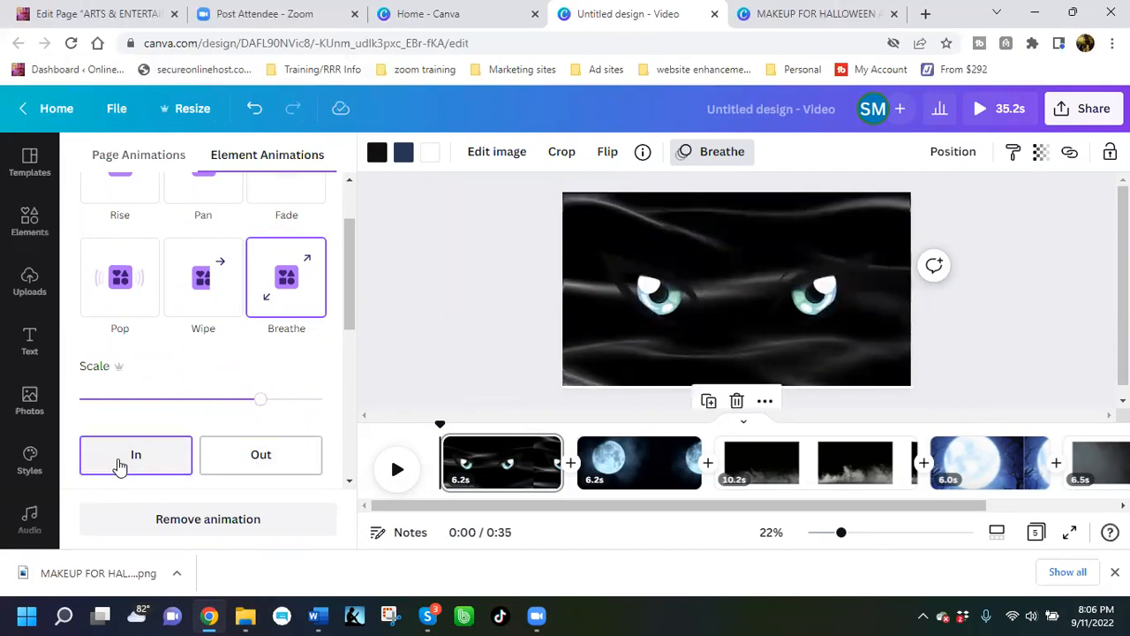
click(252, 464)
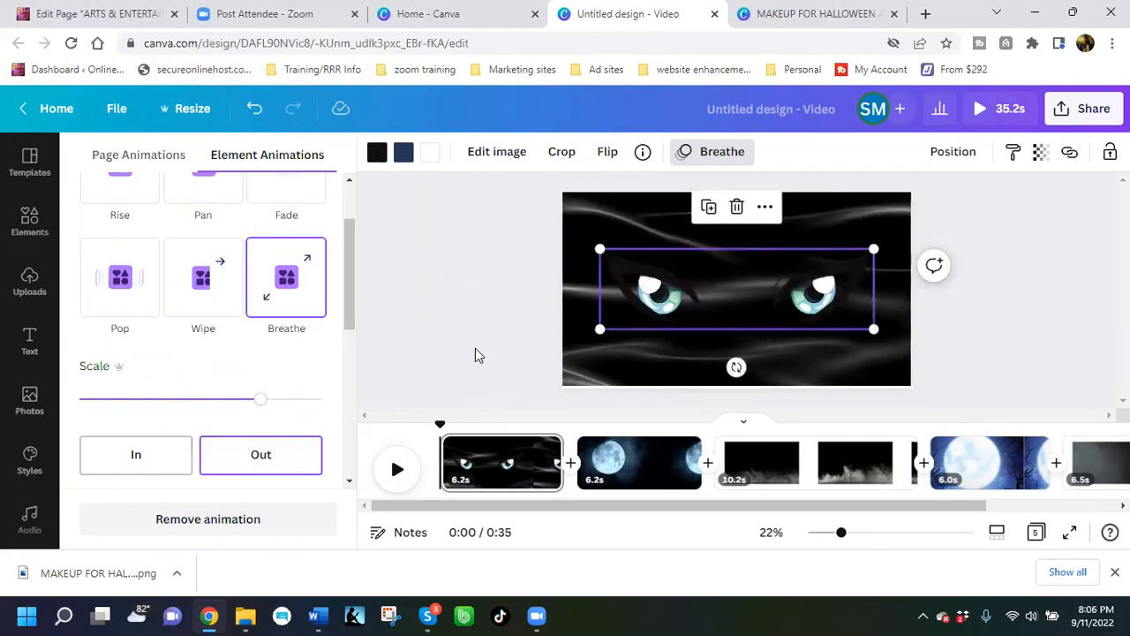
click(504, 314)
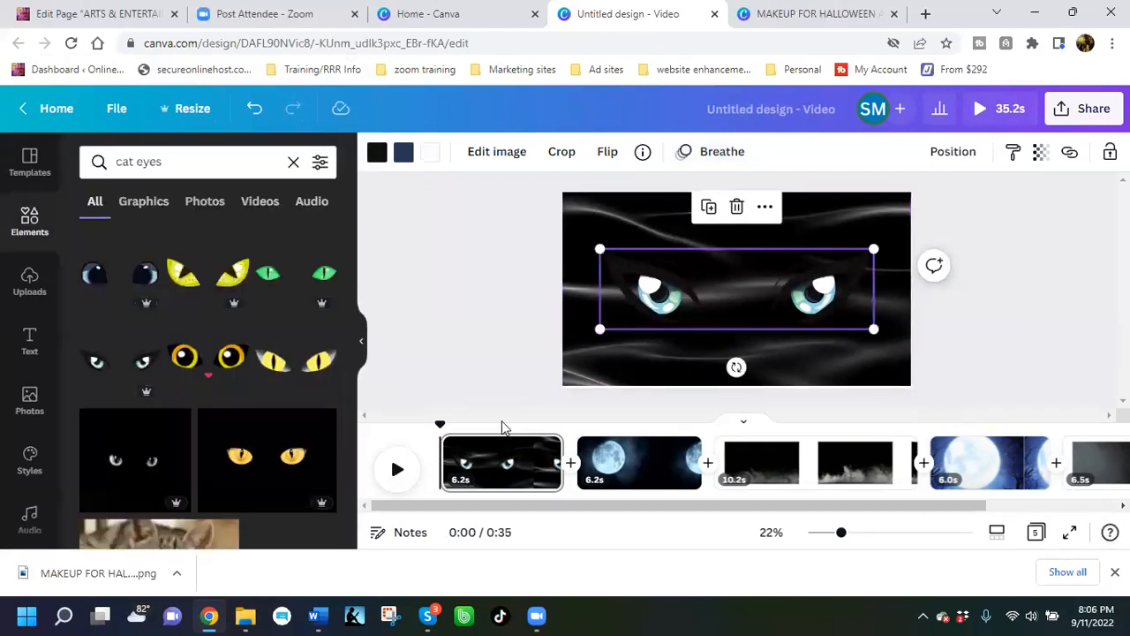
Step: Go to the second page with the large moon and select the "cat eyes" search term for replacement
click(643, 473)
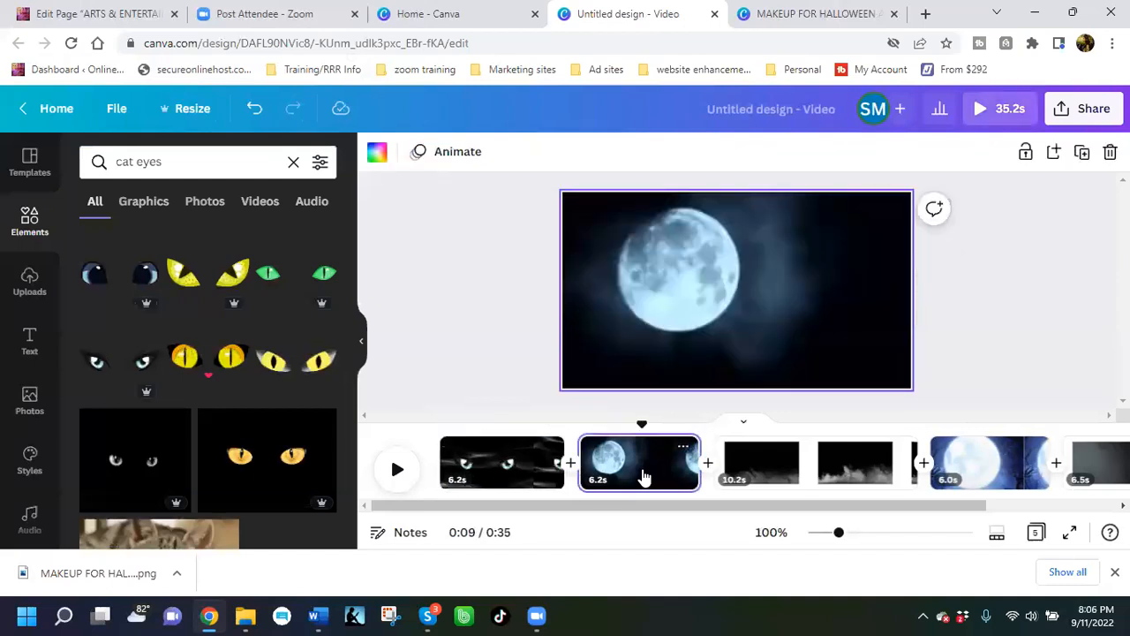
click(786, 319)
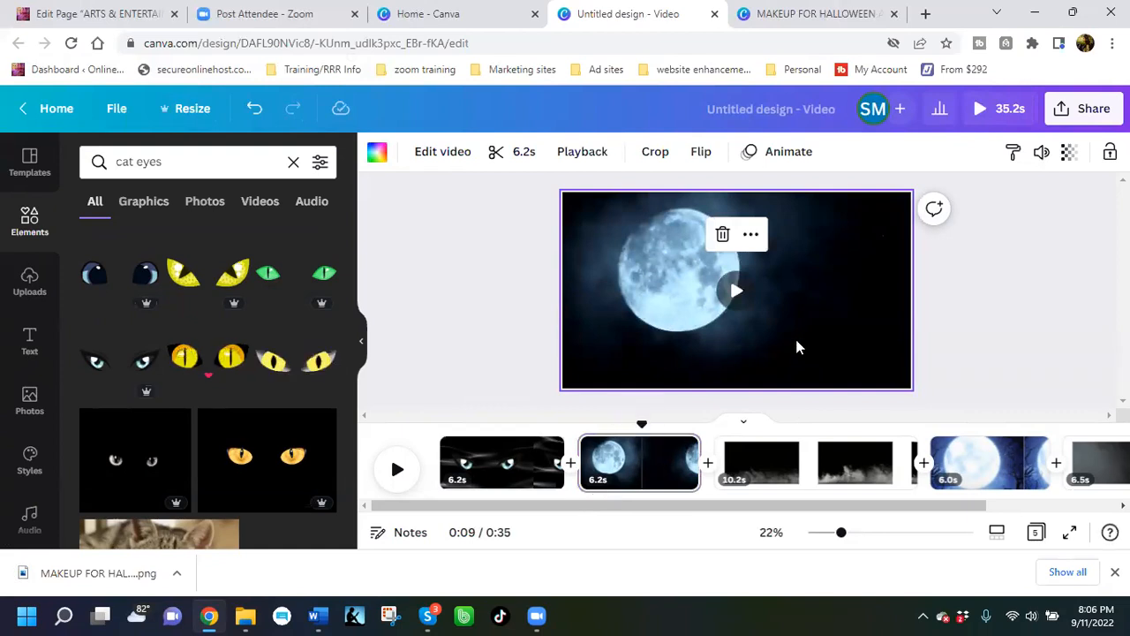
click(182, 160)
drag(182, 161, 122, 172)
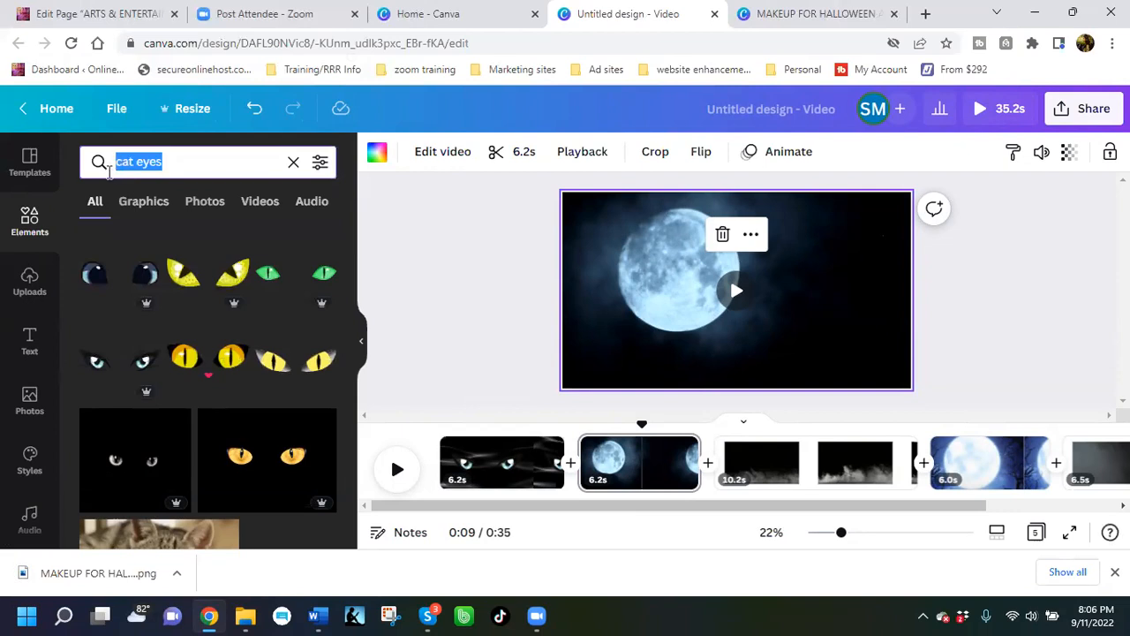
text(fl)
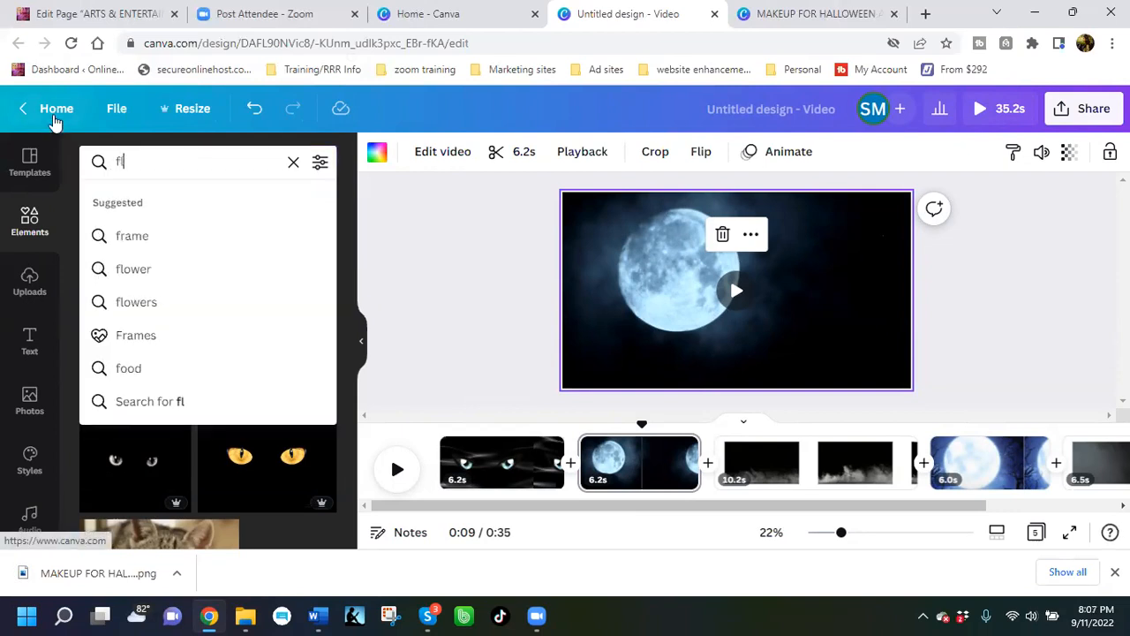
text(ying)
key(BackSpace)
key(BackSpace)
key(BackSpace)
key(BackSpace)
key(BackSpace)
key(BackSpace)
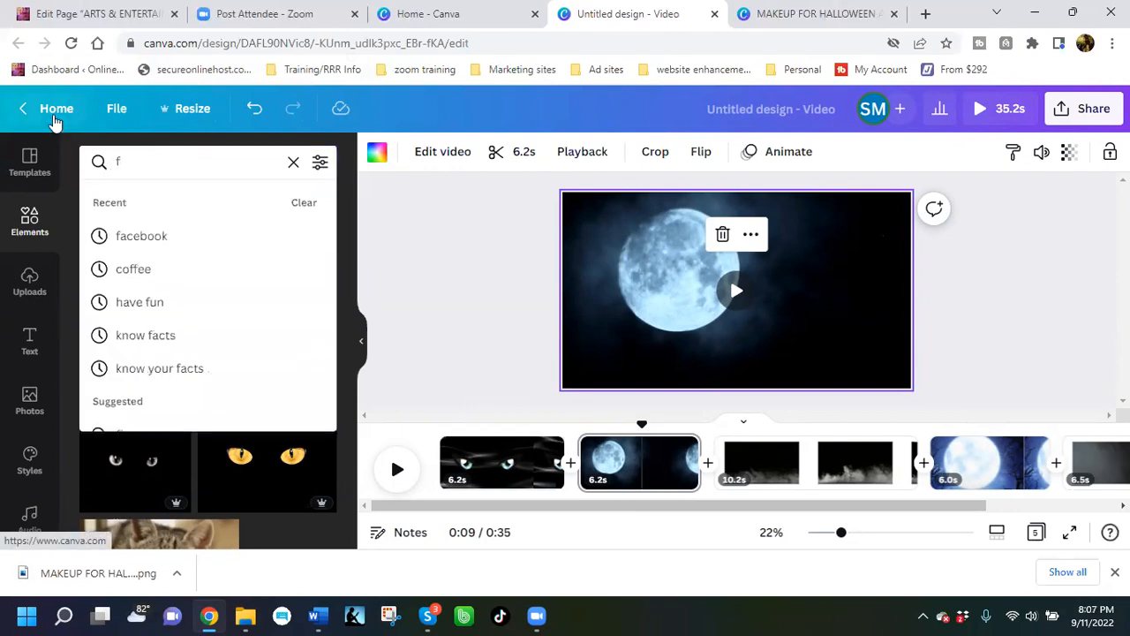
Step: Search the elements for "witch"
text(wit)
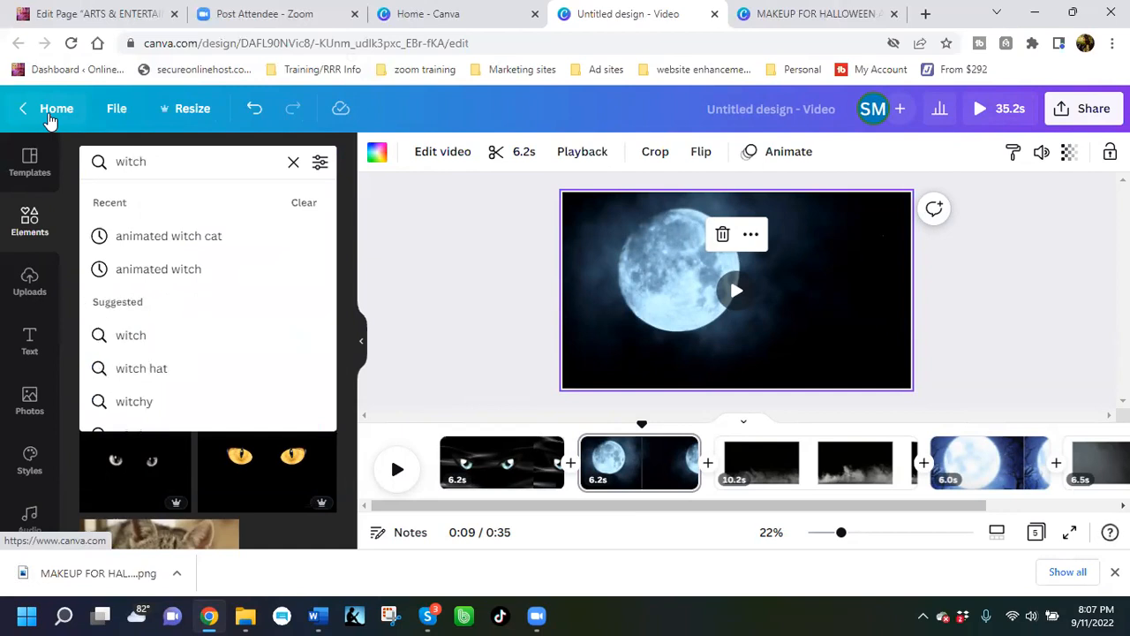
text(ch)
key(Return)
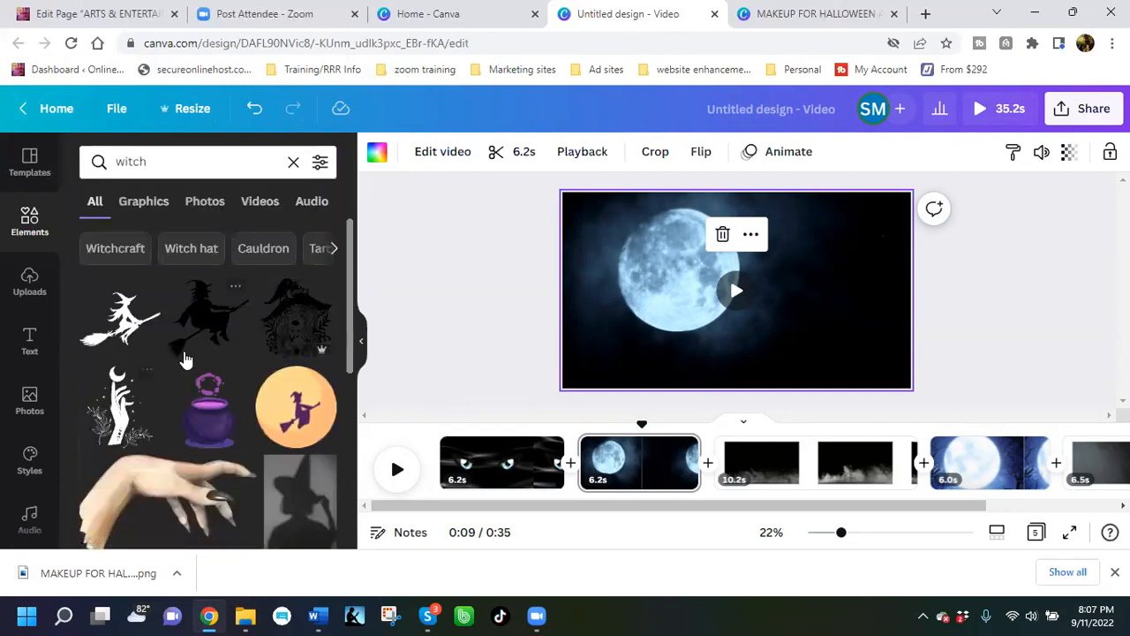
Step: Look through the "witch" results for a graphic that suits the moon page
scroll(203, 323, down, 1)
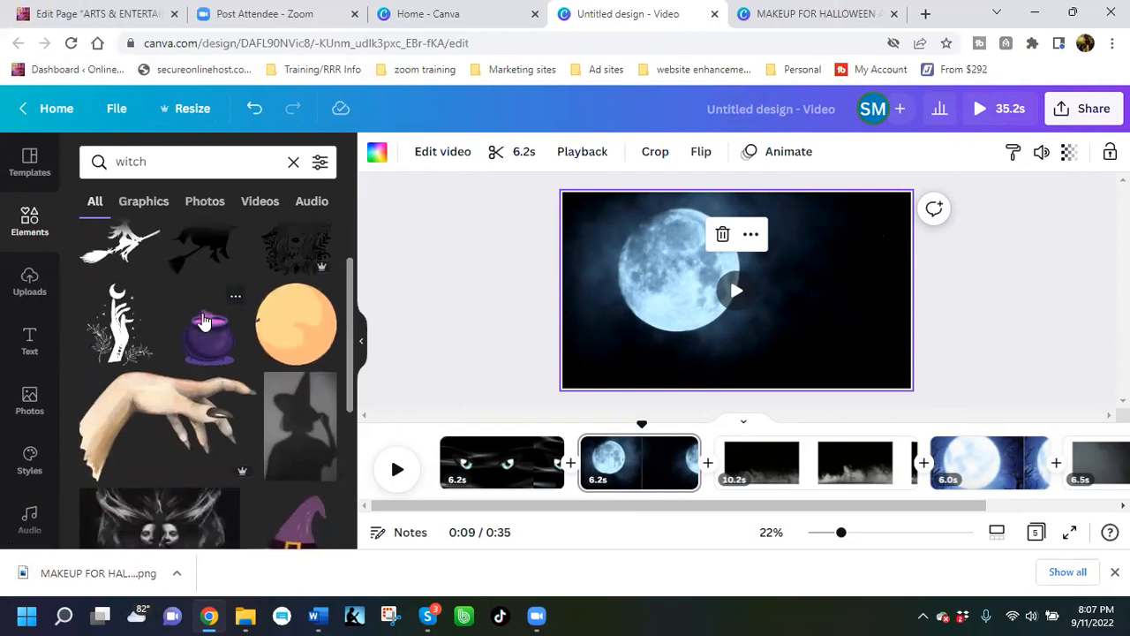
scroll(203, 322, down, 2)
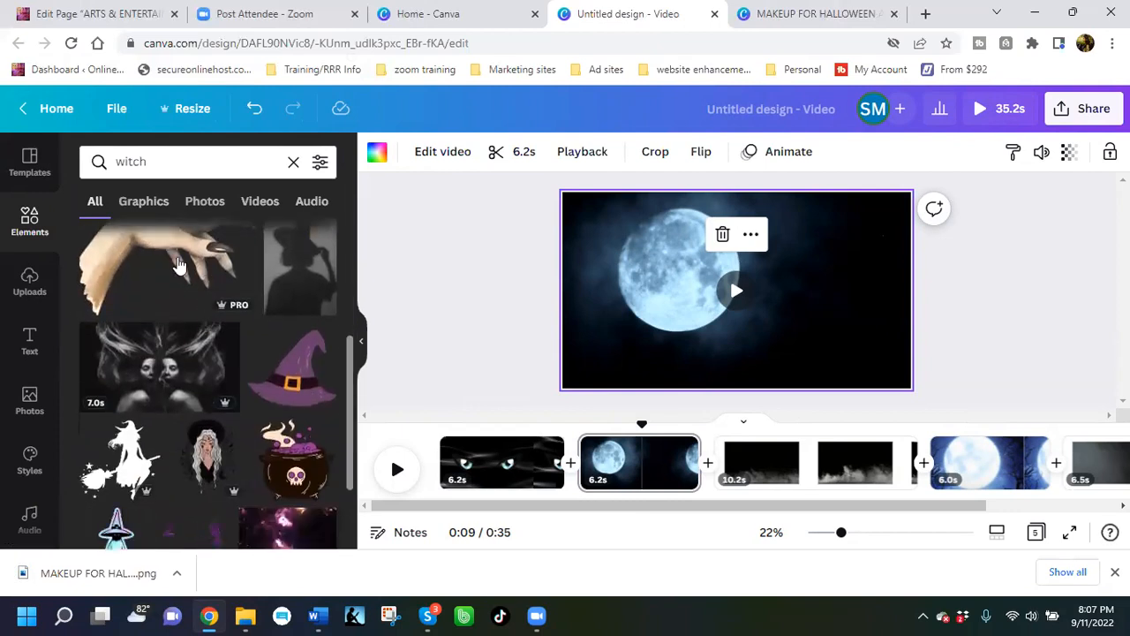
scroll(178, 265, up, 1)
scroll(199, 344, down, 3)
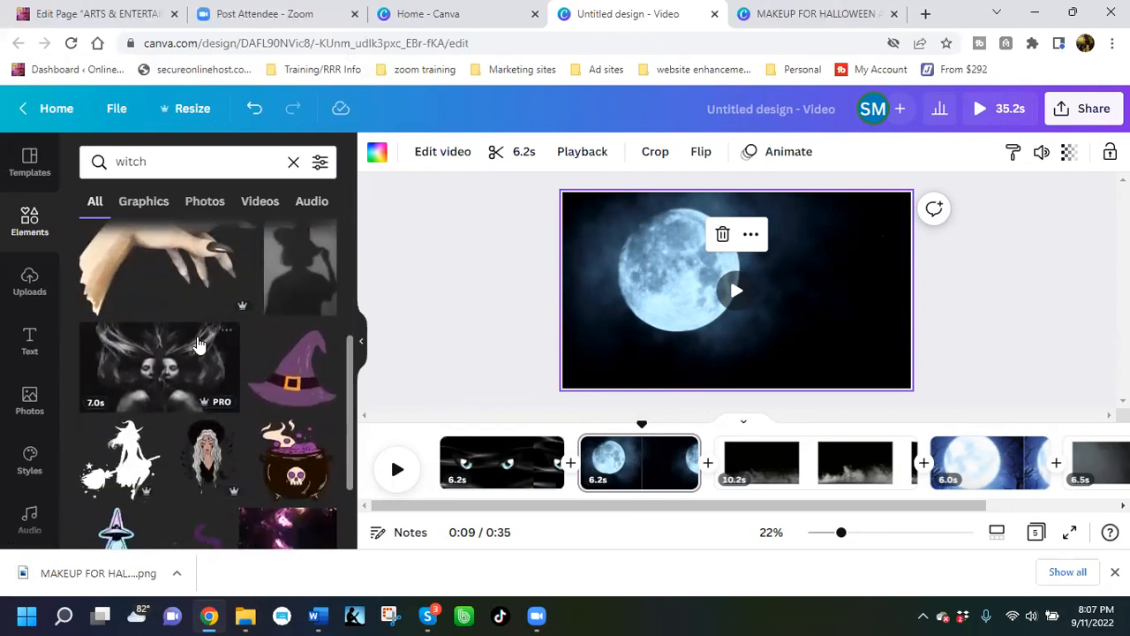
scroll(199, 344, down, 3)
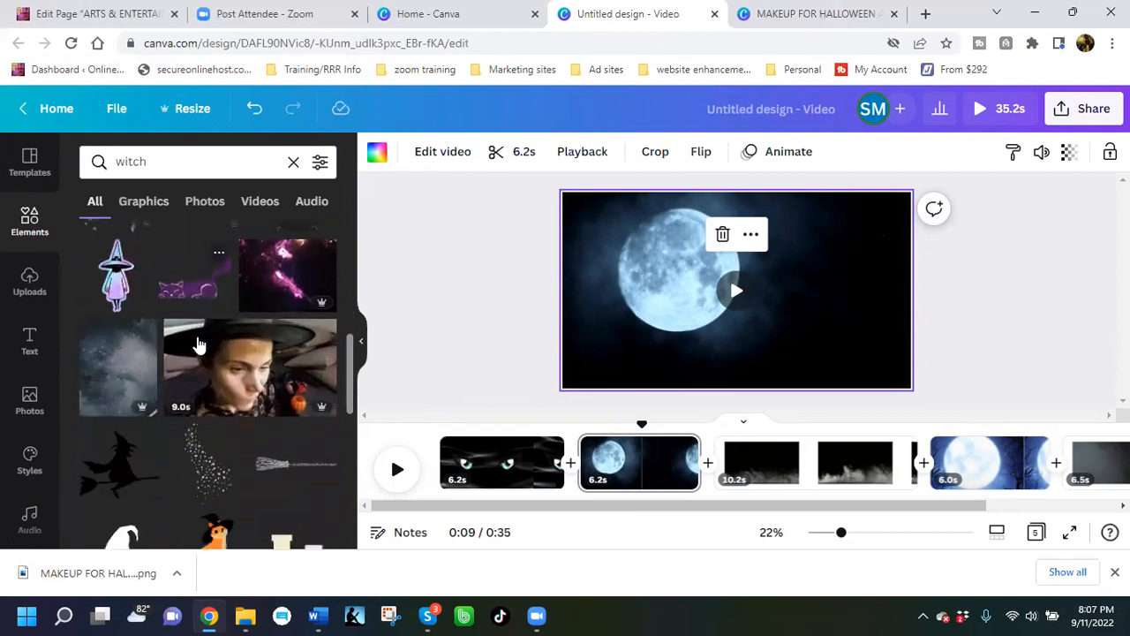
scroll(193, 356, down, 4)
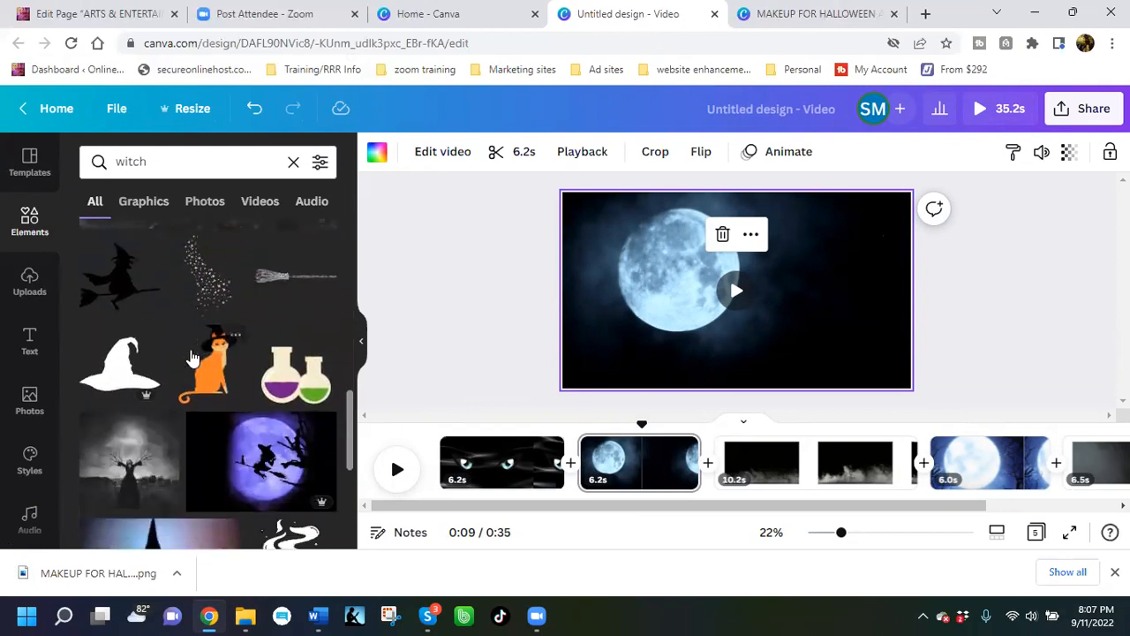
scroll(193, 356, down, 3)
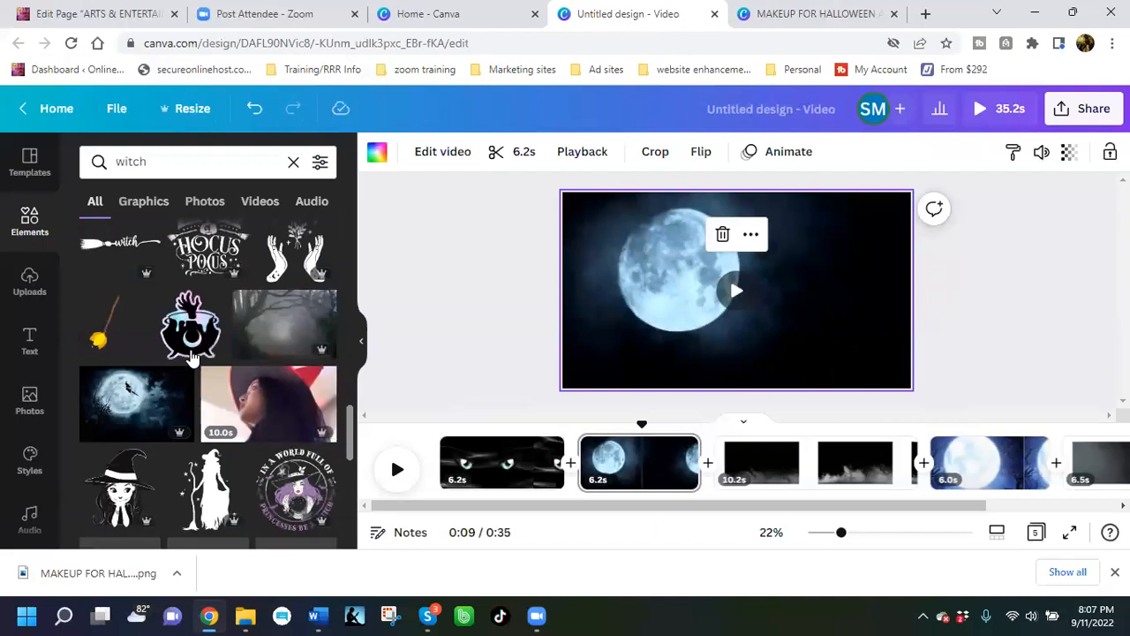
scroll(192, 356, down, 2)
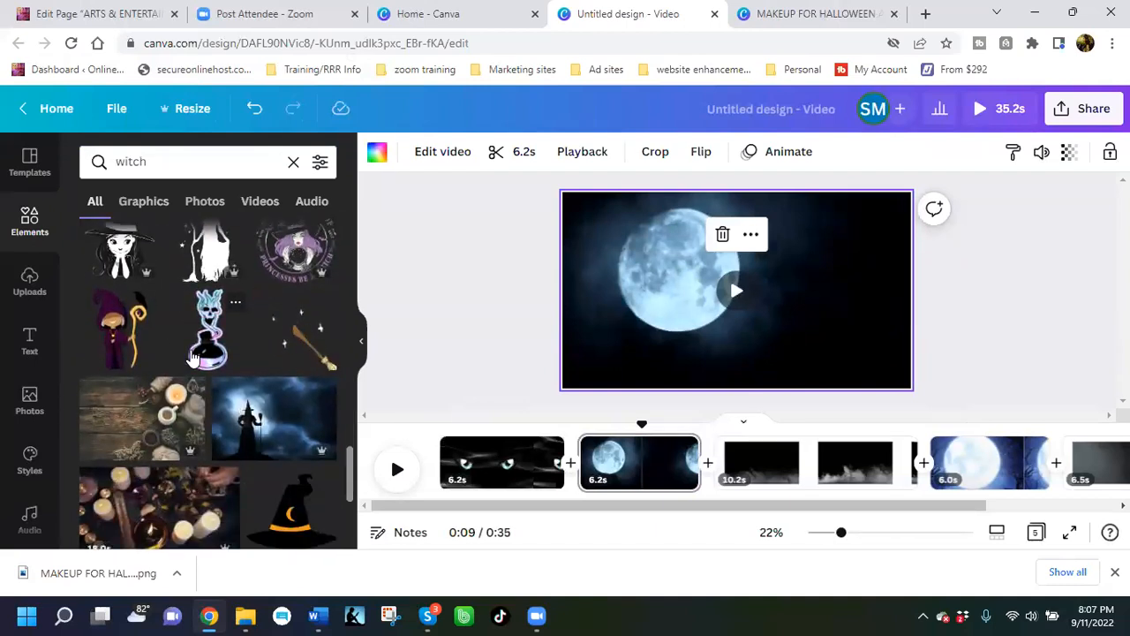
scroll(193, 356, down, 3)
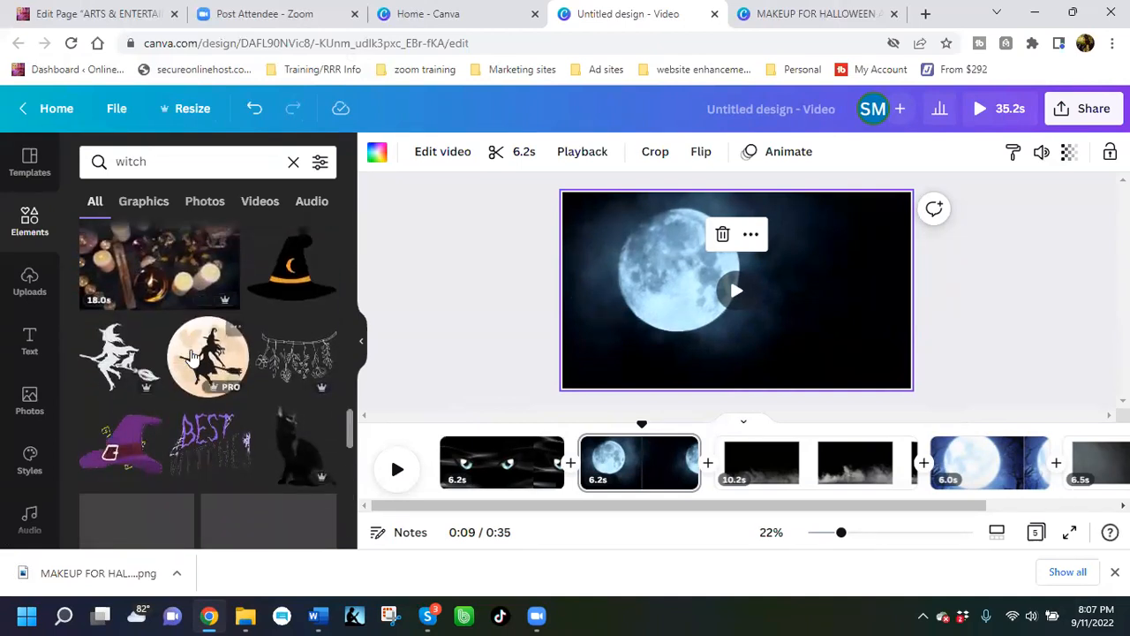
scroll(193, 356, down, 4)
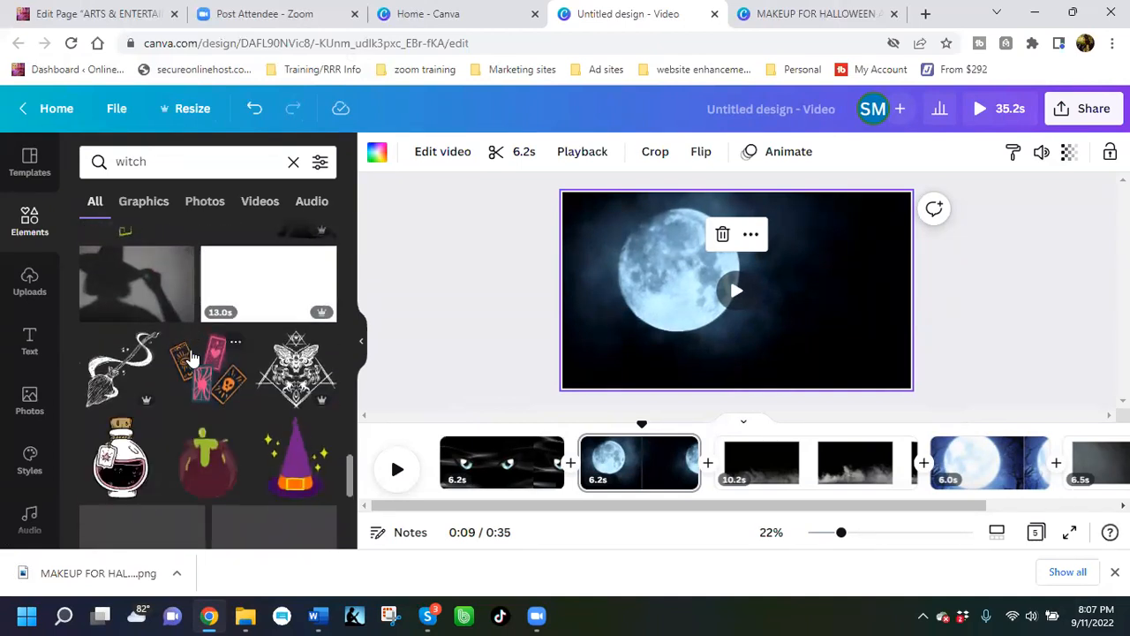
scroll(192, 356, down, 2)
scroll(192, 355, down, 2)
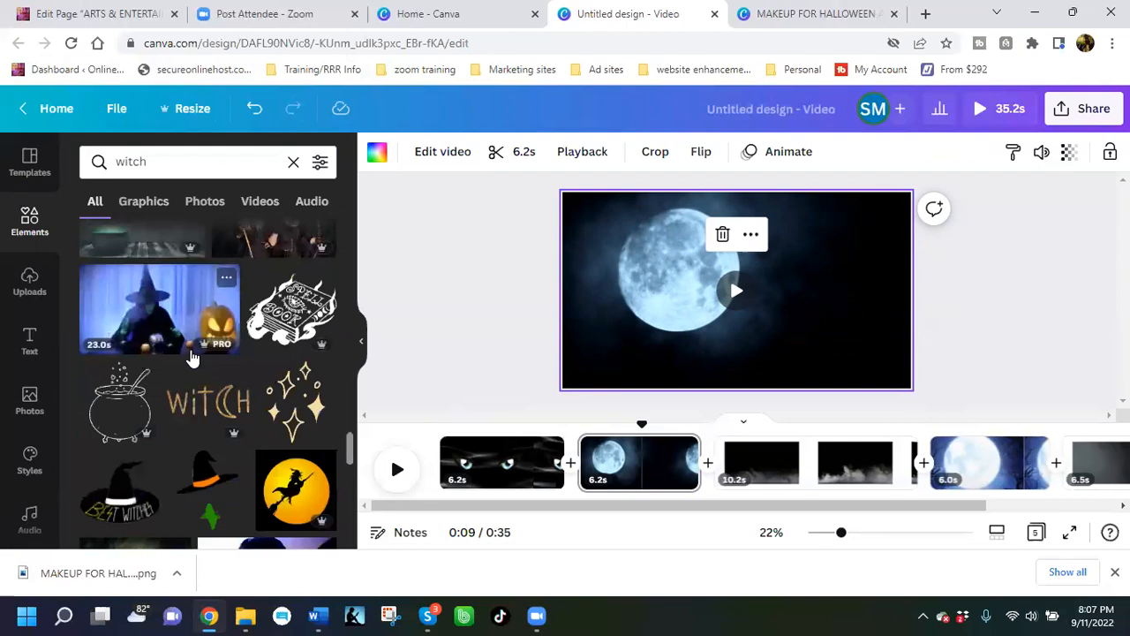
scroll(192, 356, down, 2)
scroll(193, 356, up, 2)
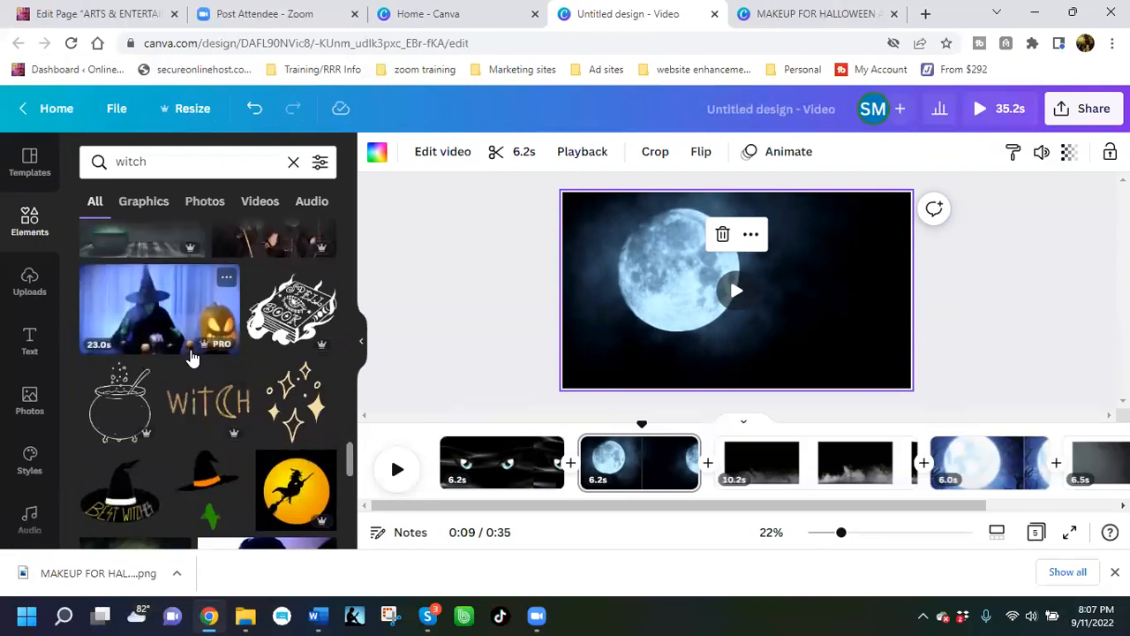
scroll(192, 356, down, 2)
scroll(193, 356, down, 3)
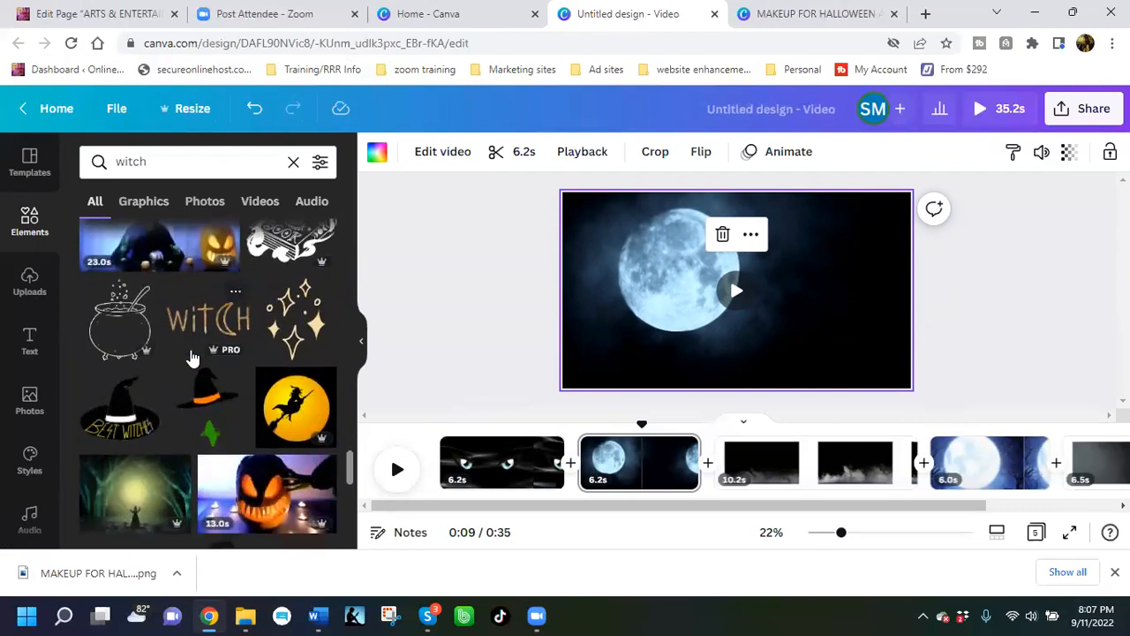
scroll(193, 356, down, 3)
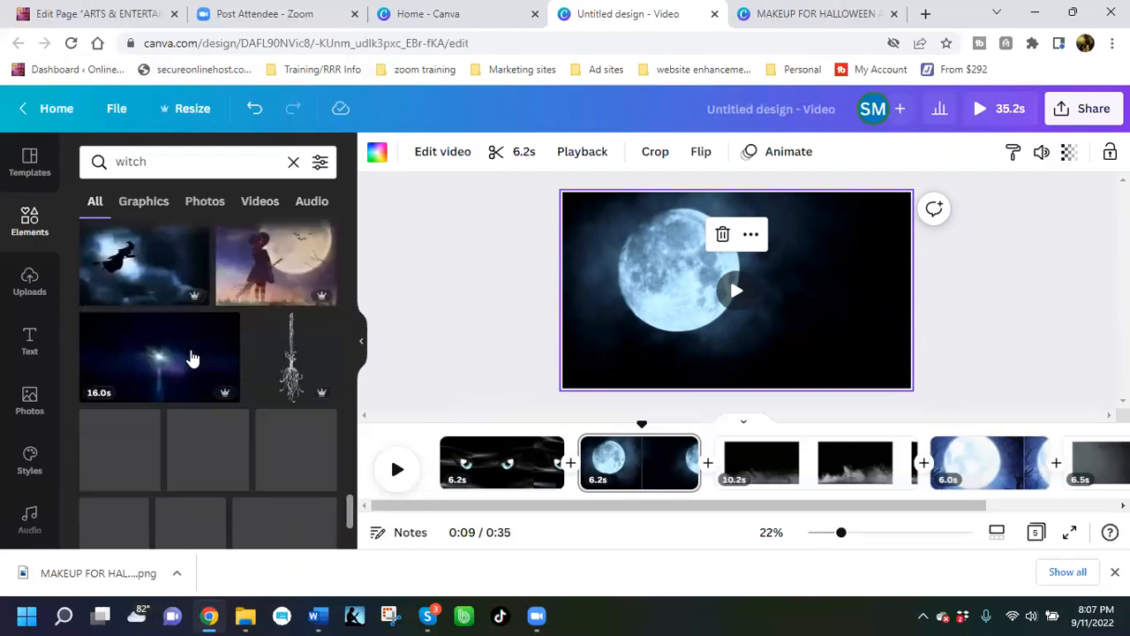
scroll(192, 356, down, 2)
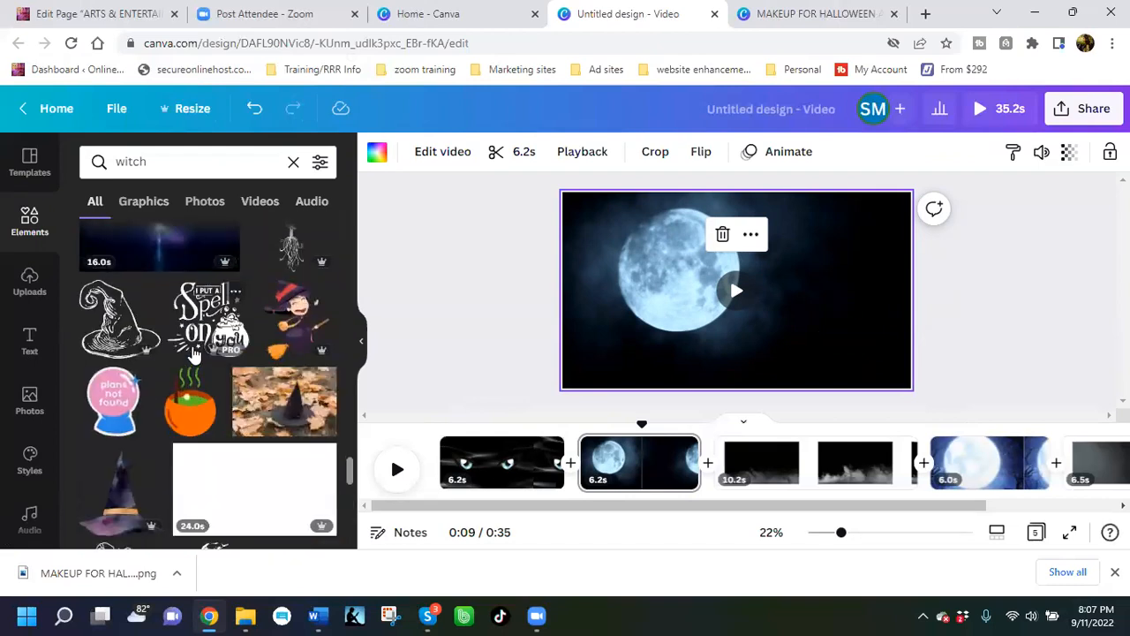
scroll(193, 356, down, 3)
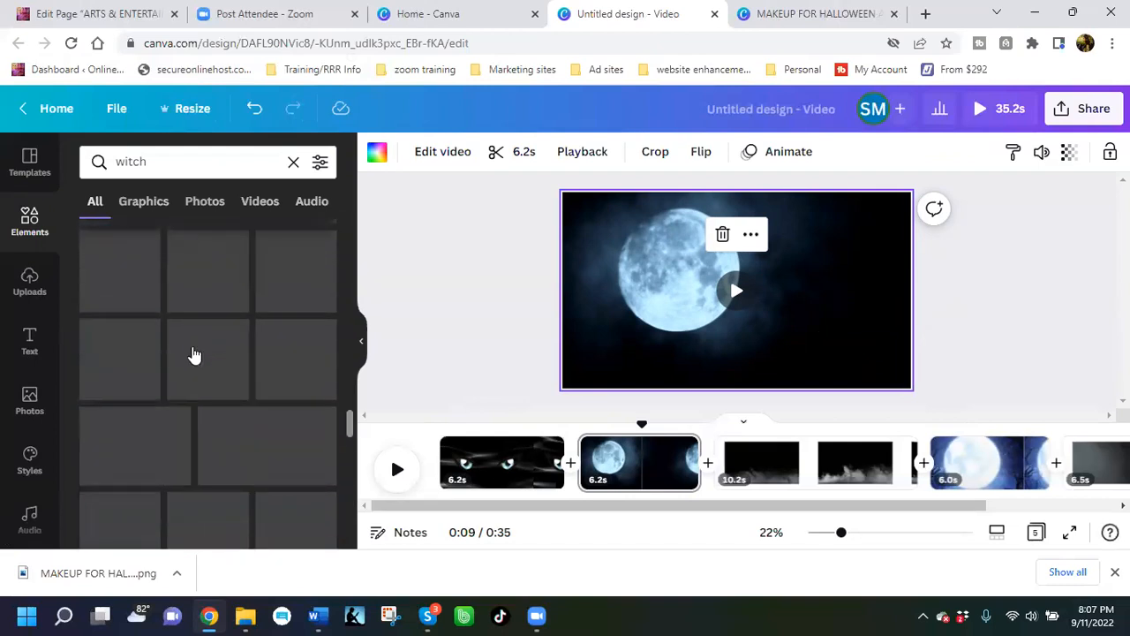
scroll(193, 356, up, 2)
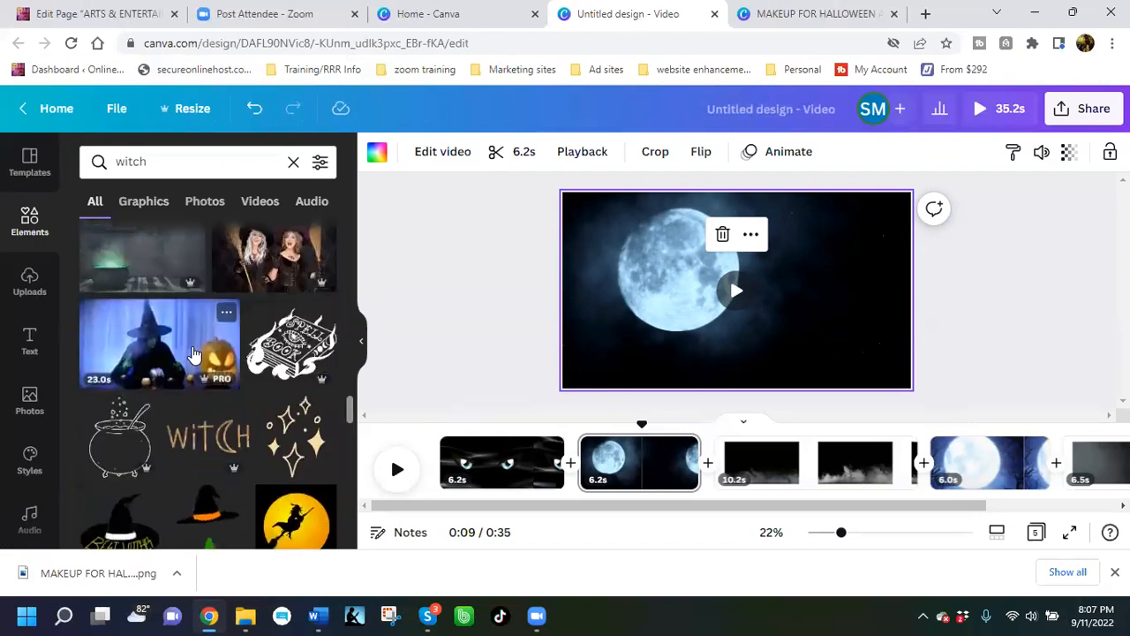
scroll(194, 354, up, 2)
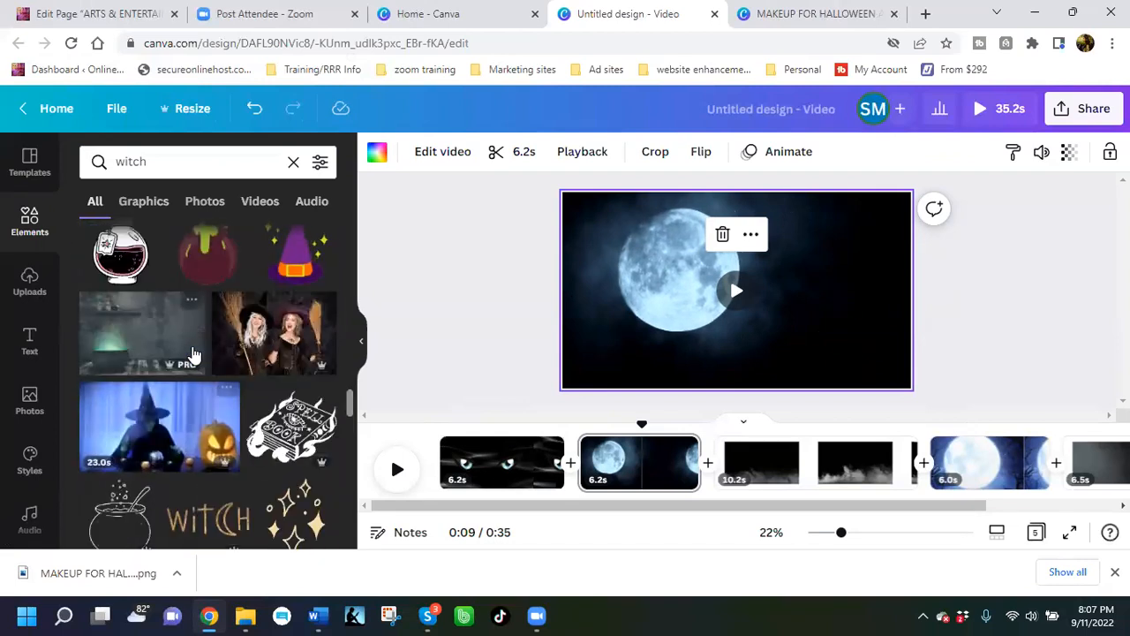
scroll(194, 354, up, 3)
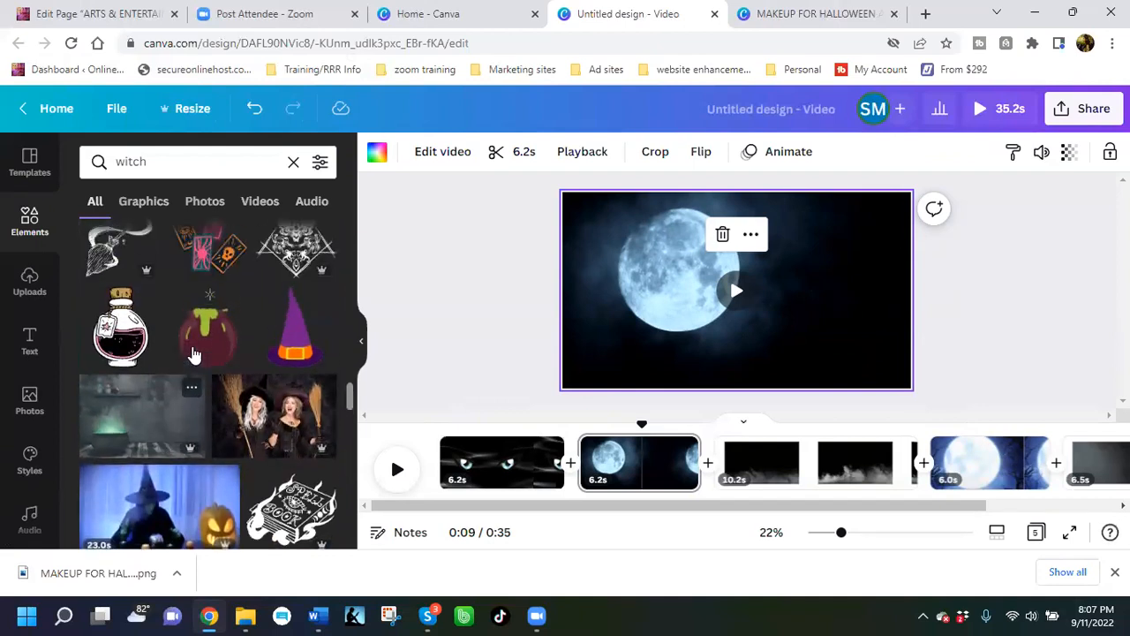
scroll(195, 353, up, 3)
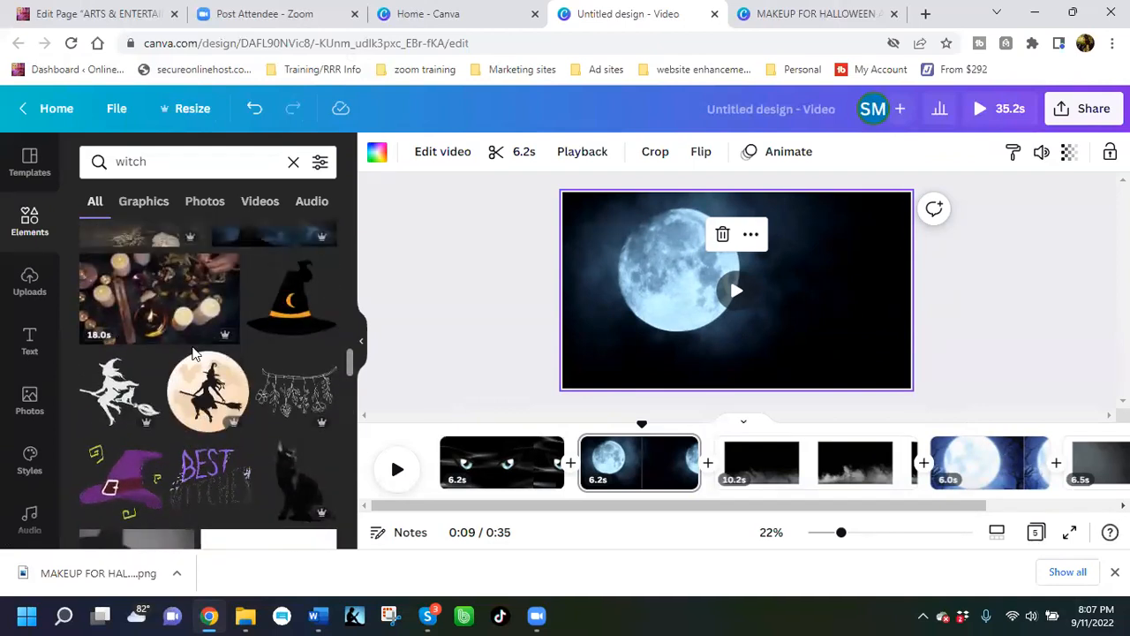
scroll(195, 353, up, 2)
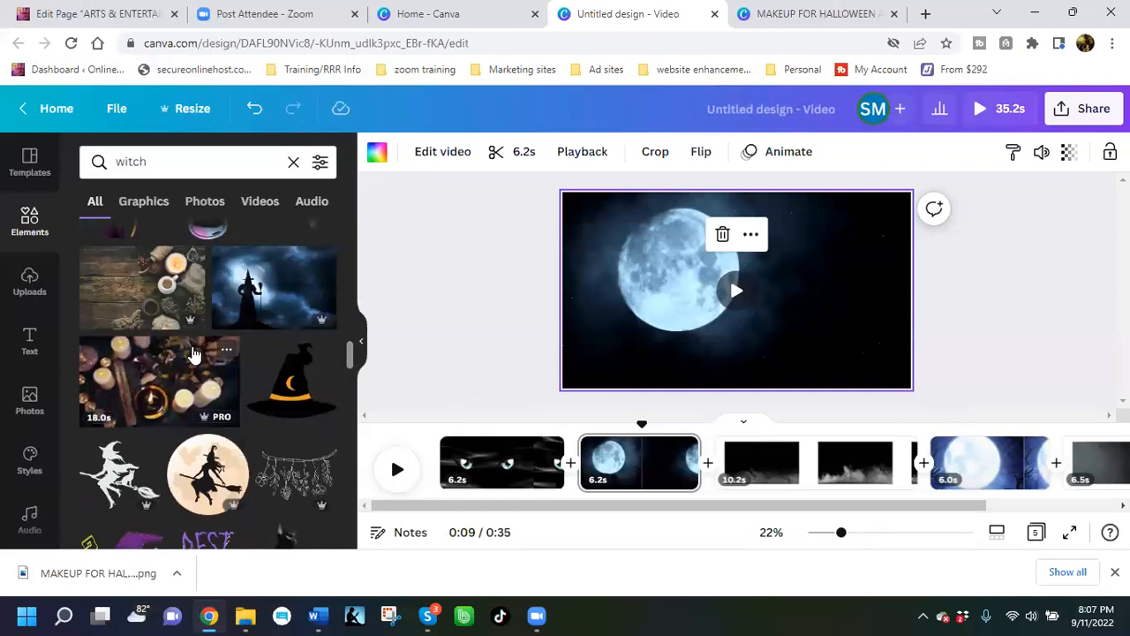
scroll(195, 353, up, 2)
scroll(292, 353, up, 2)
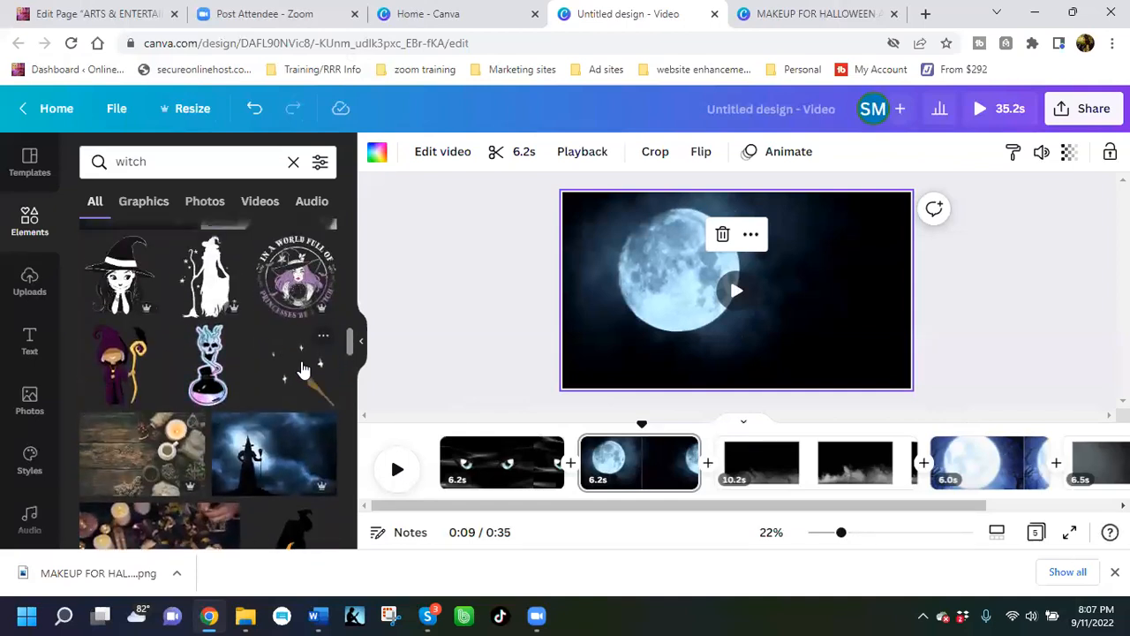
Step: Add the animated broom with sparkles to the moon page, shrink it to about a third of the page width and place it over the moon
click(300, 370)
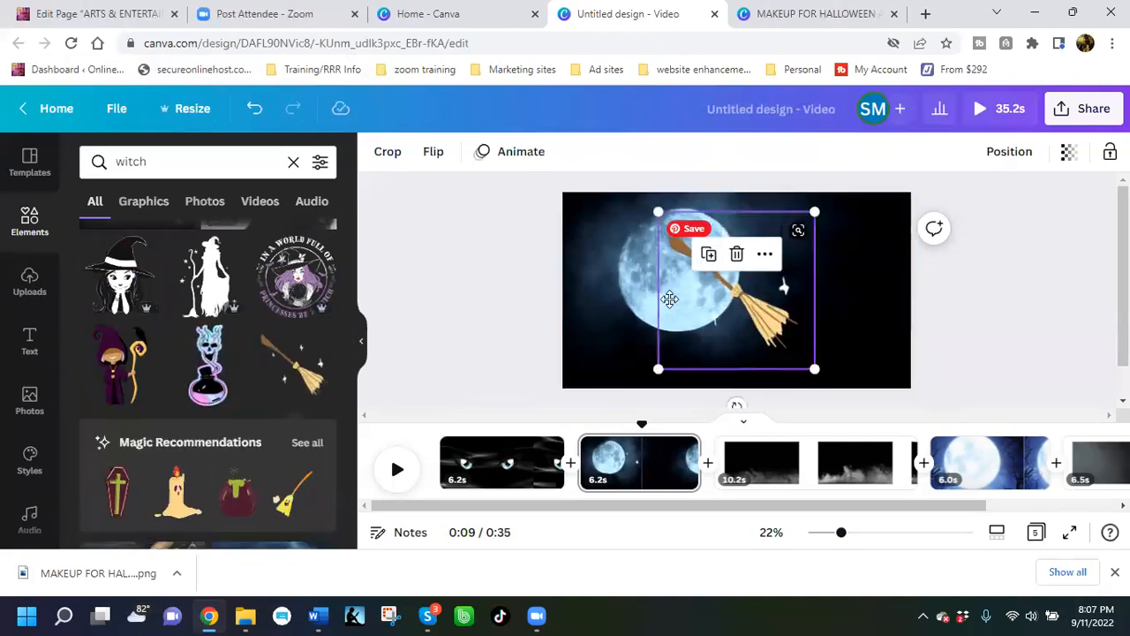
drag(695, 290, 655, 298)
drag(618, 377, 652, 340)
drag(707, 296, 695, 294)
Step: Flip the broom horizontally and move it up and to the left so it lies across the moon
click(437, 159)
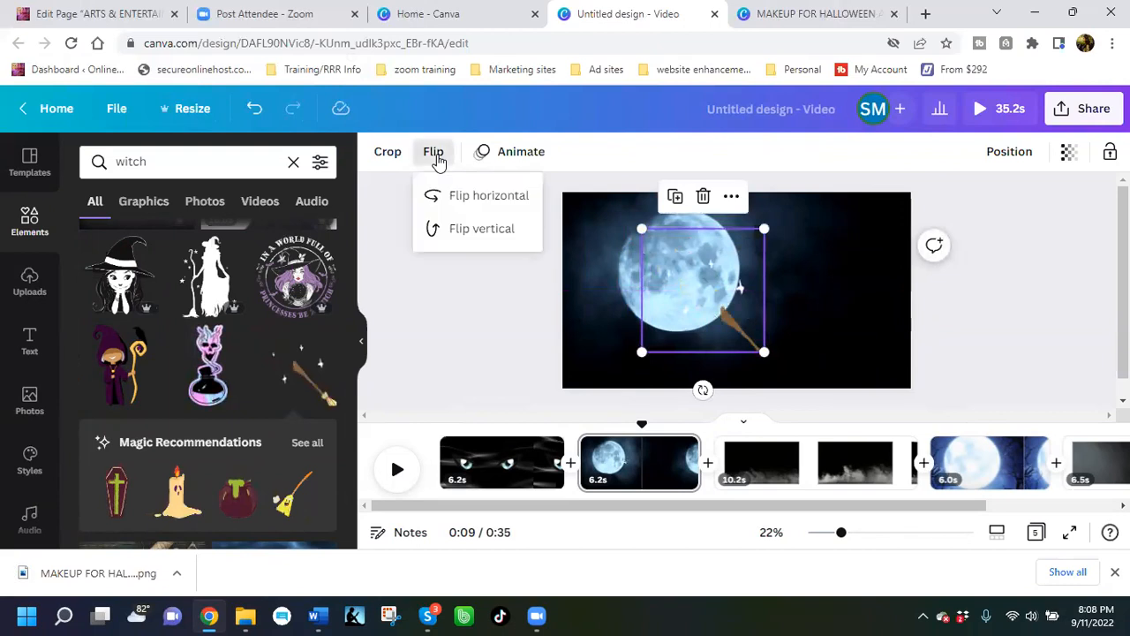
click(461, 205)
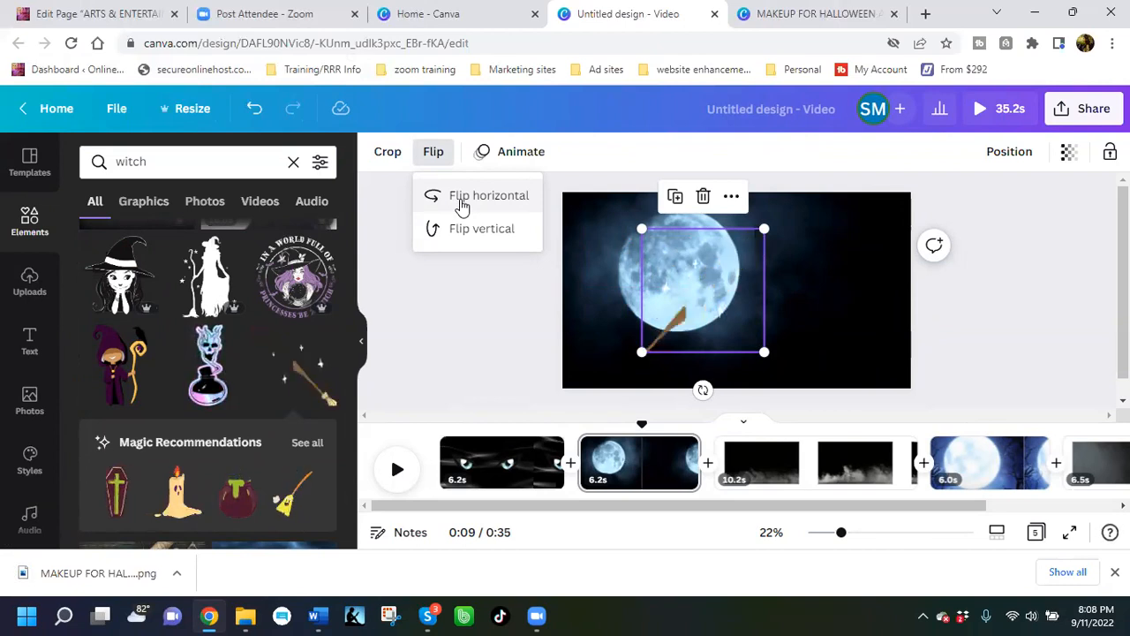
key(Delete)
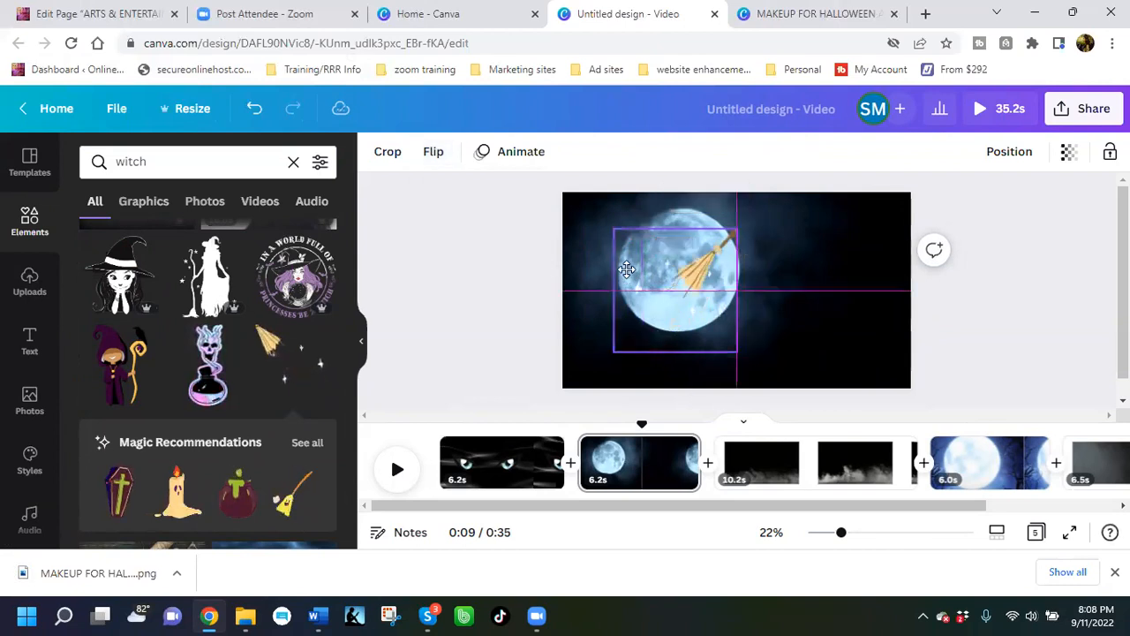
click(624, 262)
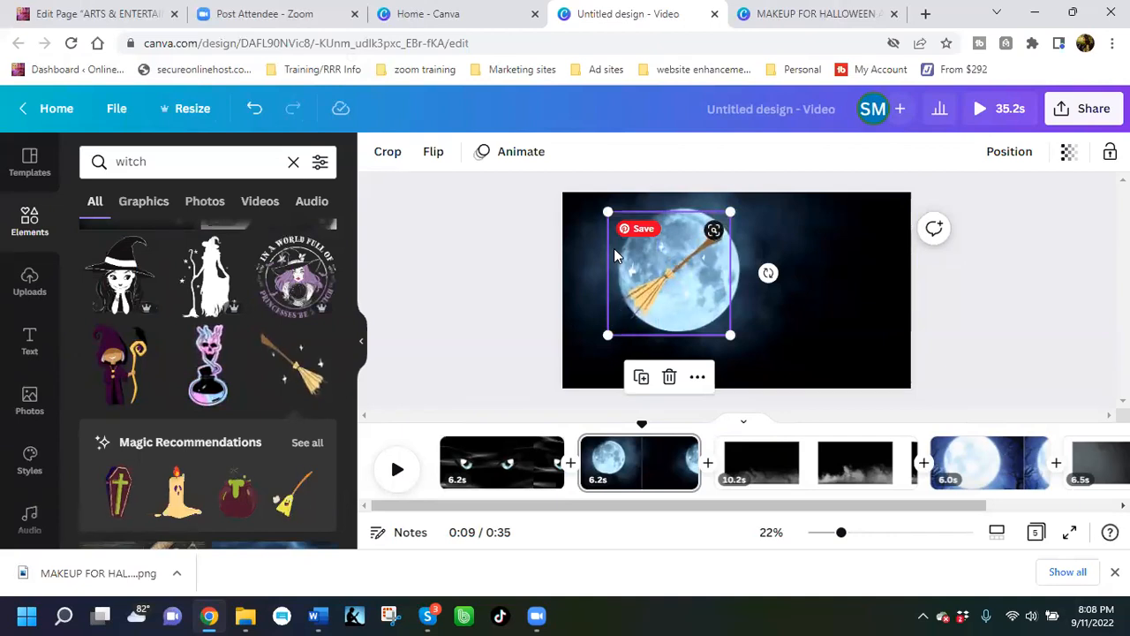
click(836, 264)
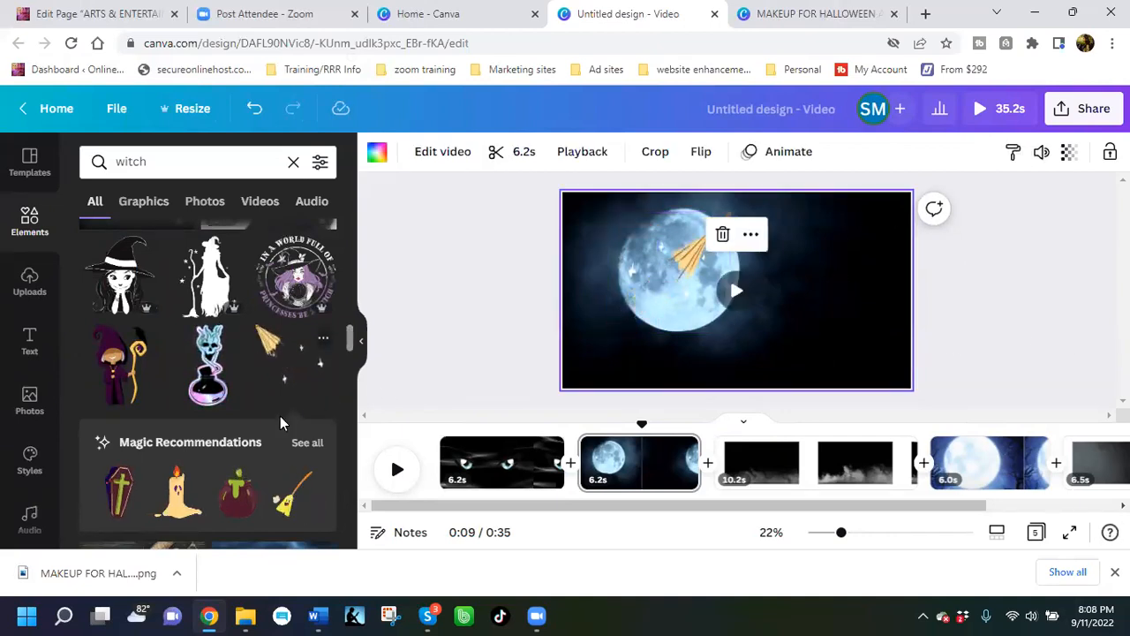
Step: Search the elements for "bats"
click(82, 166)
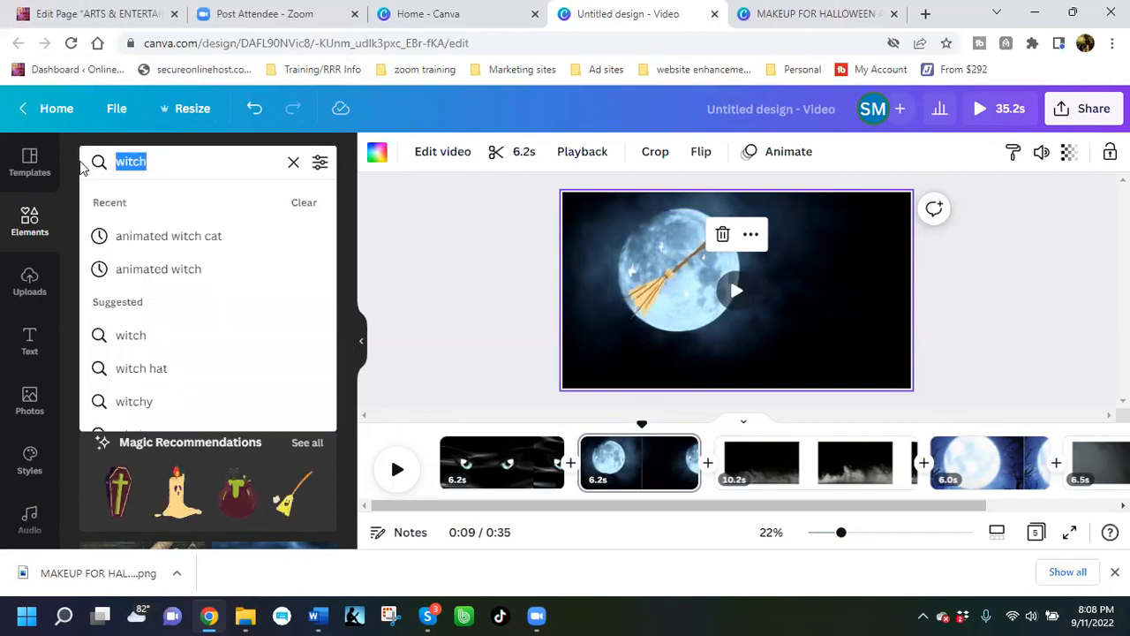
text(bats)
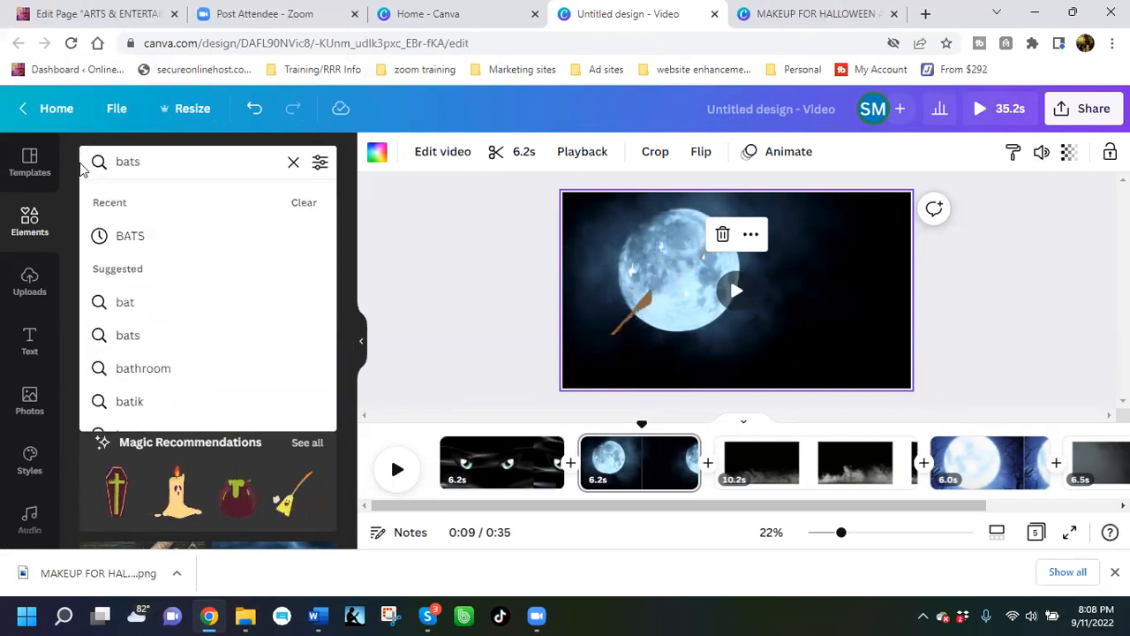
key(Return)
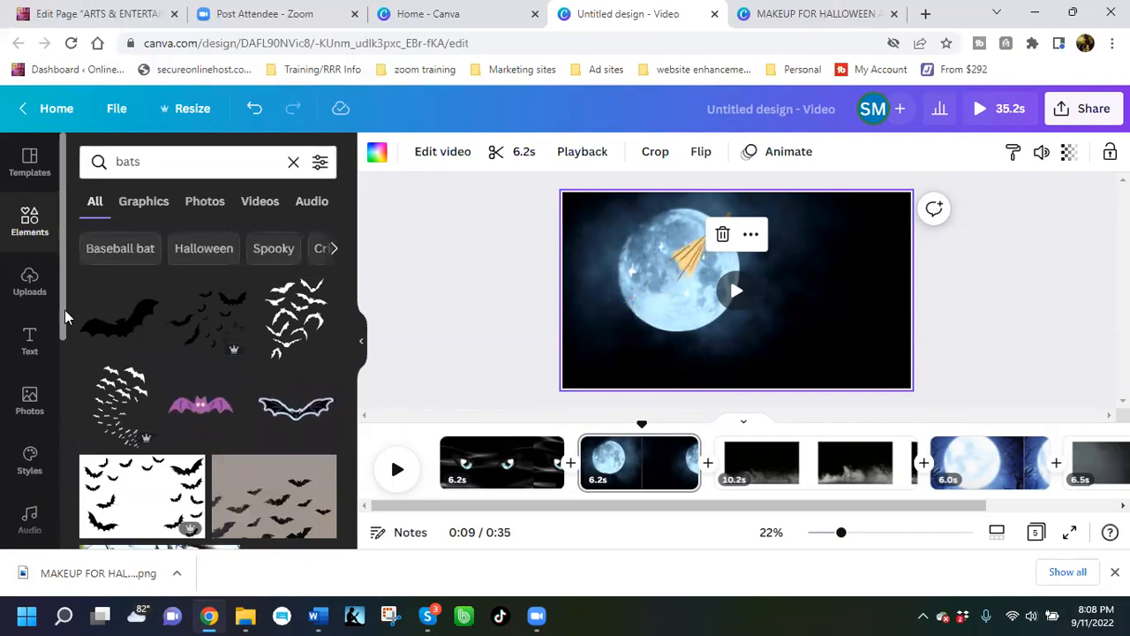
Step: Add the outlined black bat to the moon page, shrink it to about a quarter of the page width and place it in the page's upper-right corner
click(296, 407)
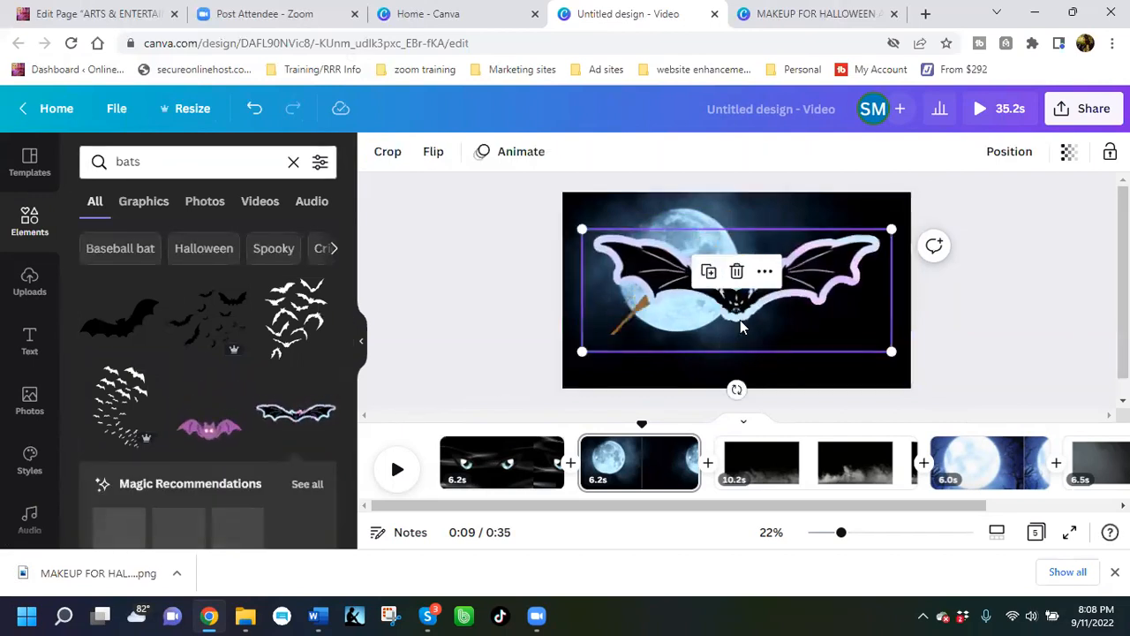
drag(890, 350, 715, 232)
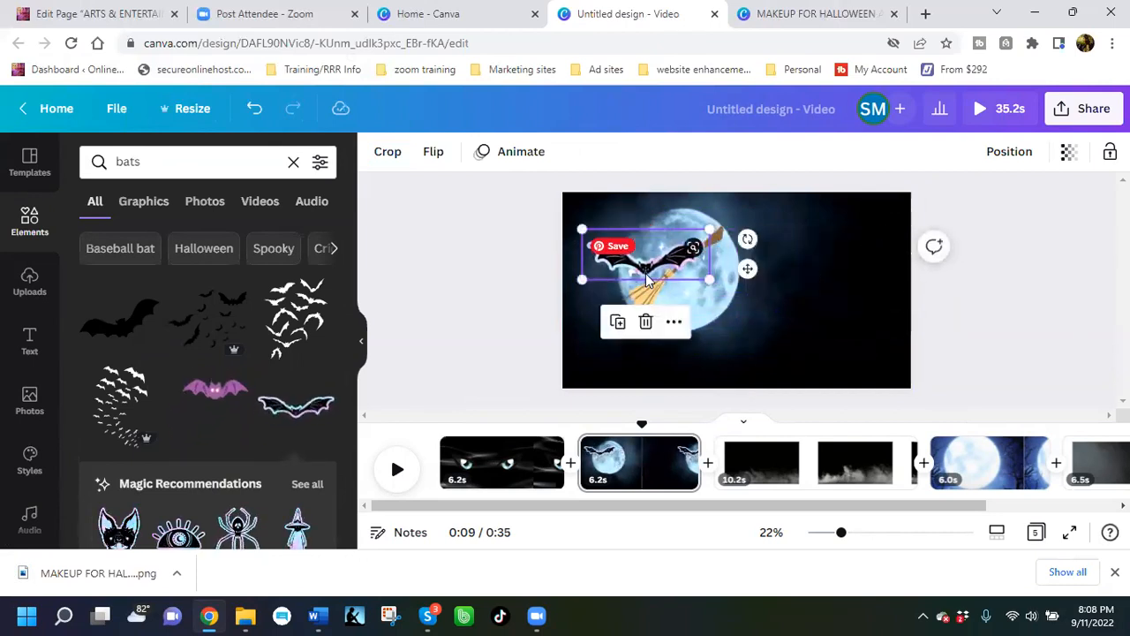
drag(655, 265, 813, 229)
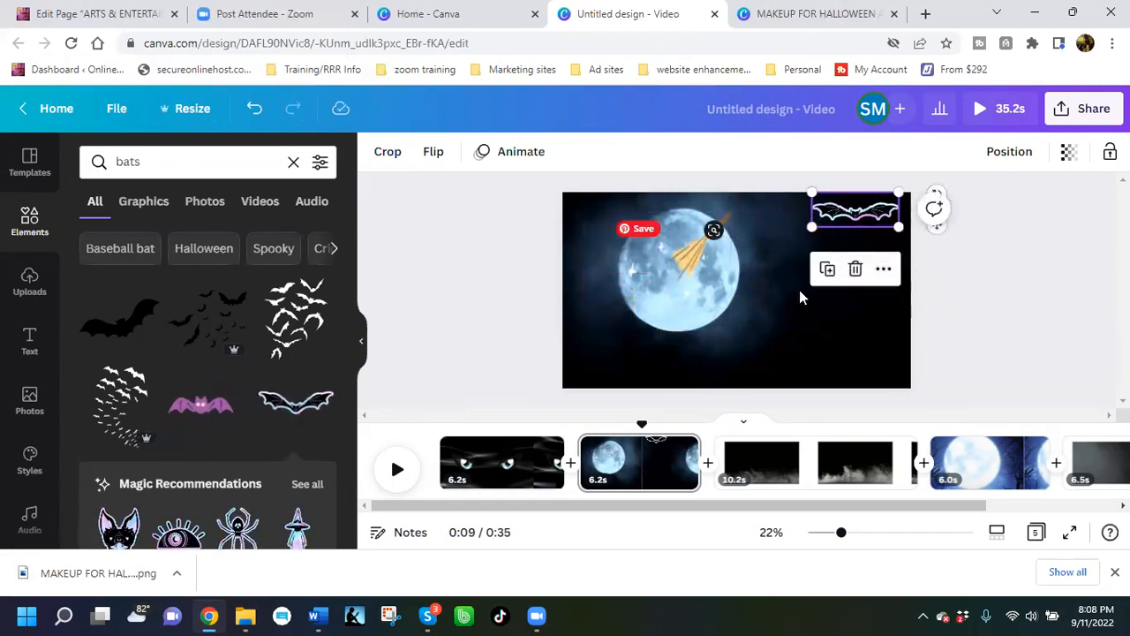
Step: Duplicate the bat, shrink the copy to about an eighth of the page width and place it at the page's top centre beside the moon
click(828, 271)
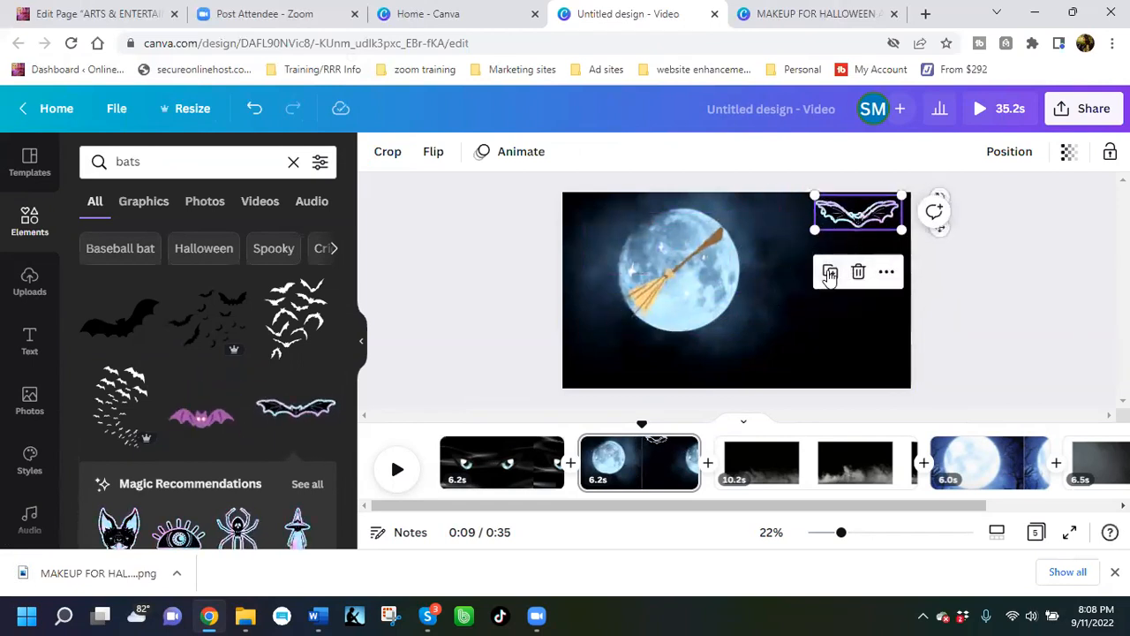
drag(871, 224, 710, 211)
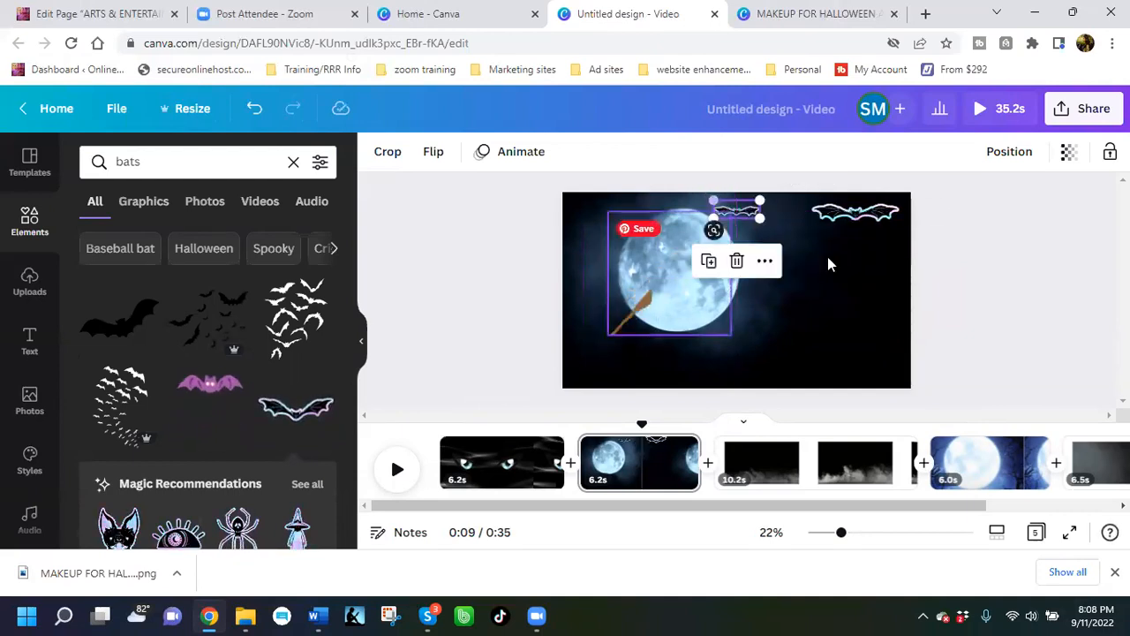
click(855, 213)
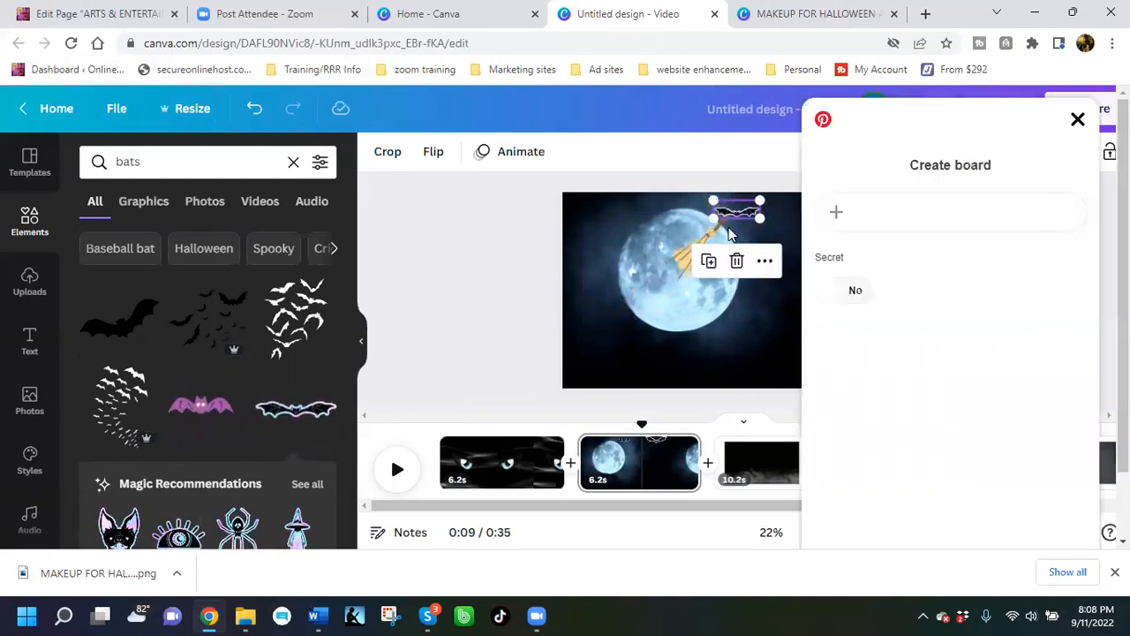
click(1078, 121)
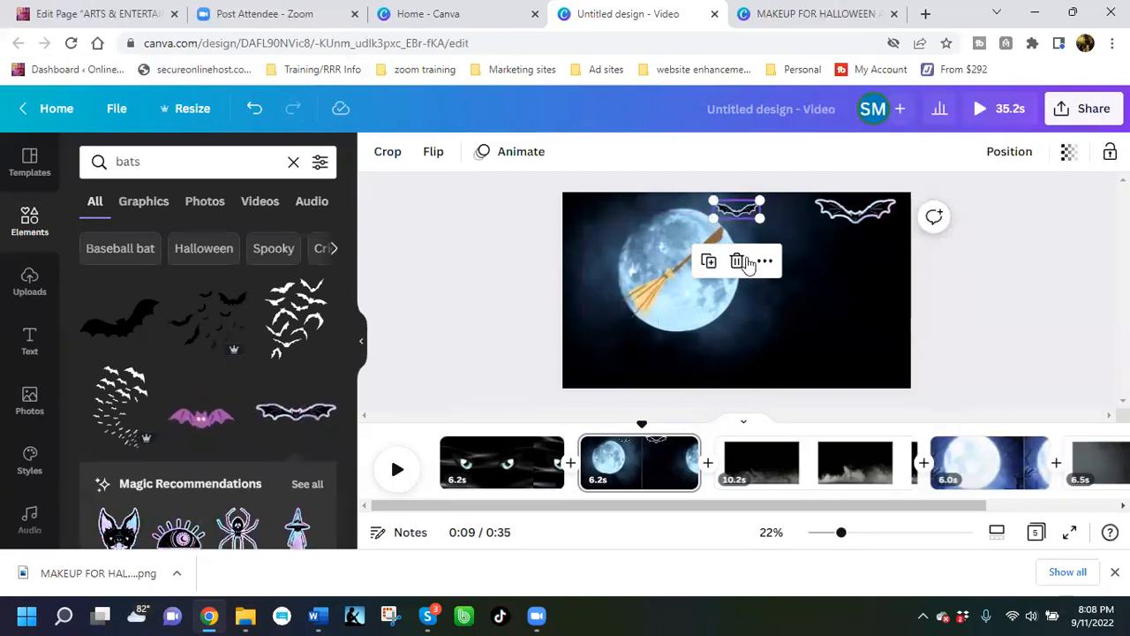
Step: Duplicate the smaller bat, shrink the copy to about a tenth of the page width and place it in the page's upper-left corner
click(708, 262)
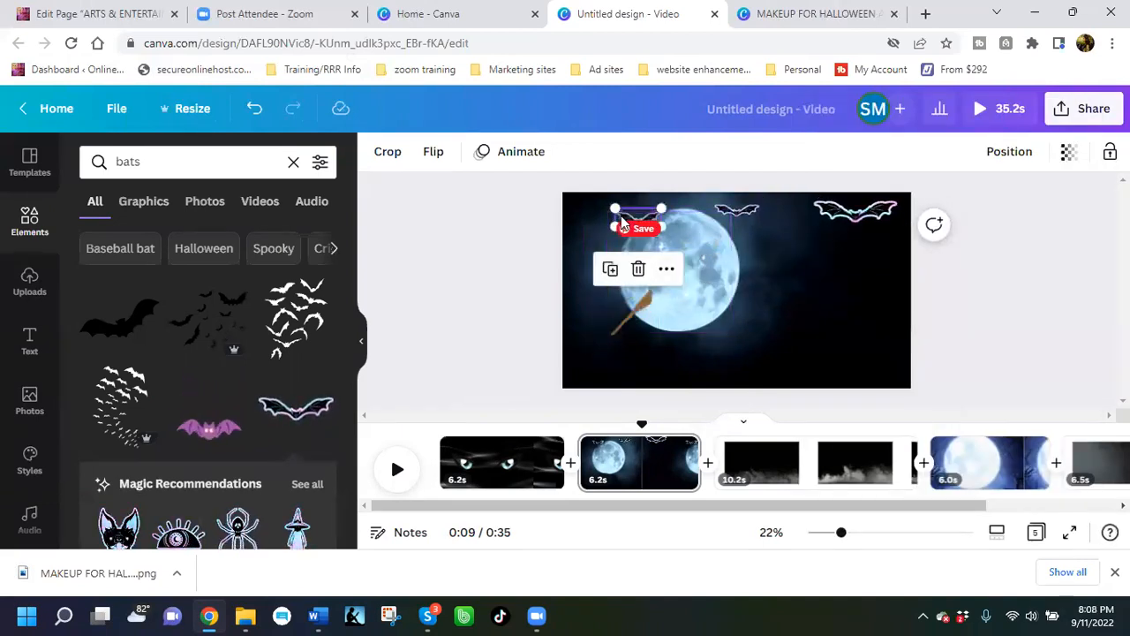
click(595, 235)
drag(630, 221, 593, 225)
click(602, 246)
Step: Duplicate the largest bat and place the copy below the moon near the page's bottom edge
click(839, 212)
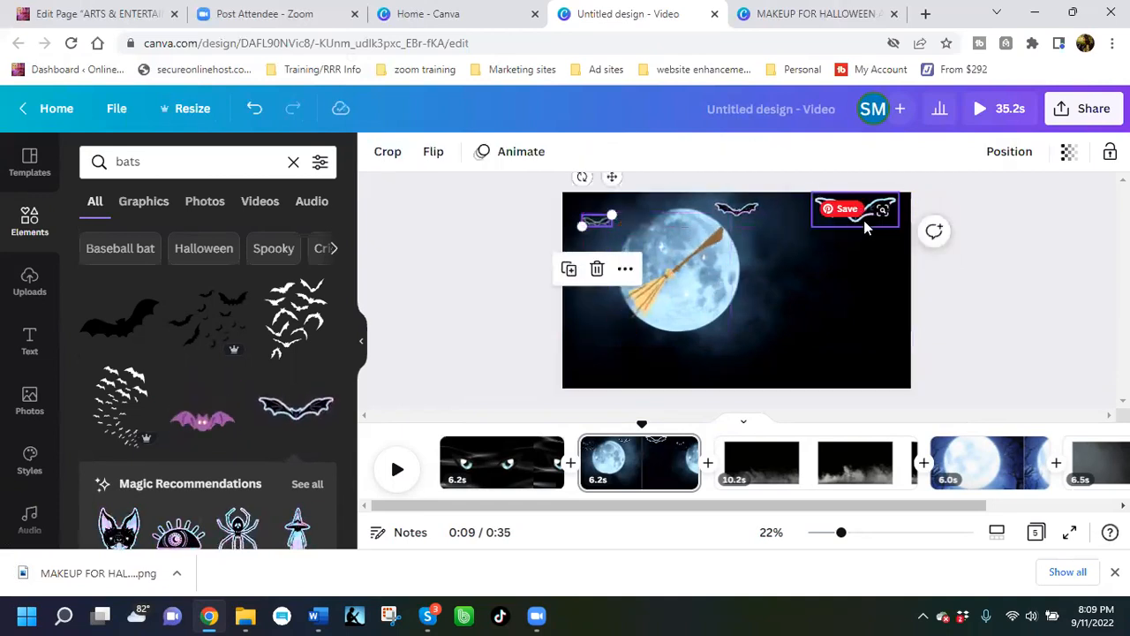
drag(843, 224, 677, 365)
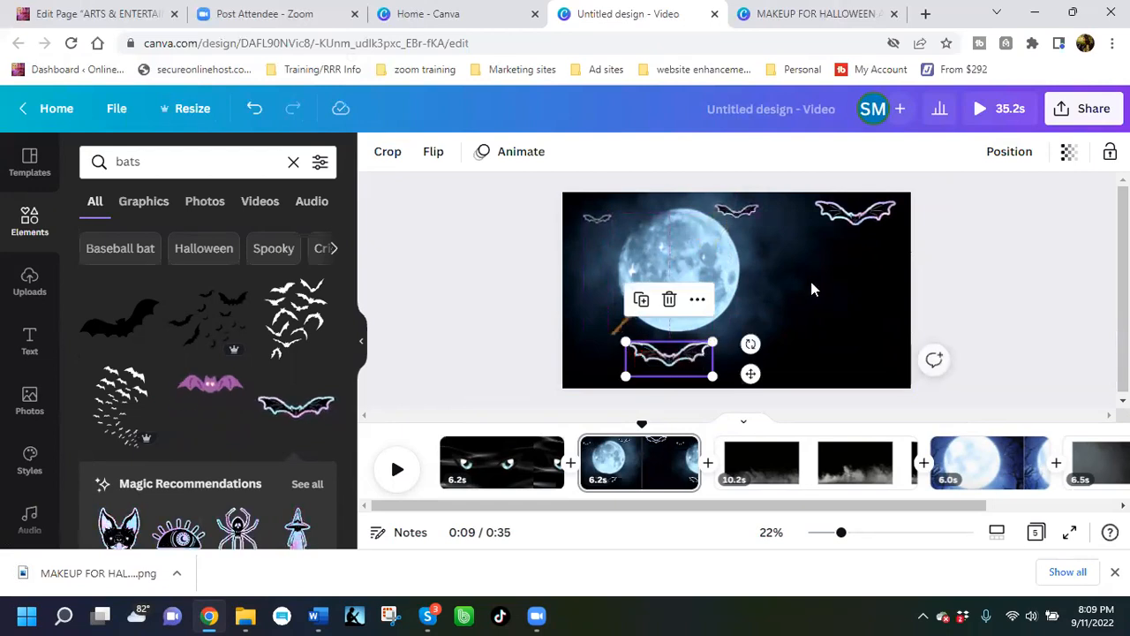
click(785, 303)
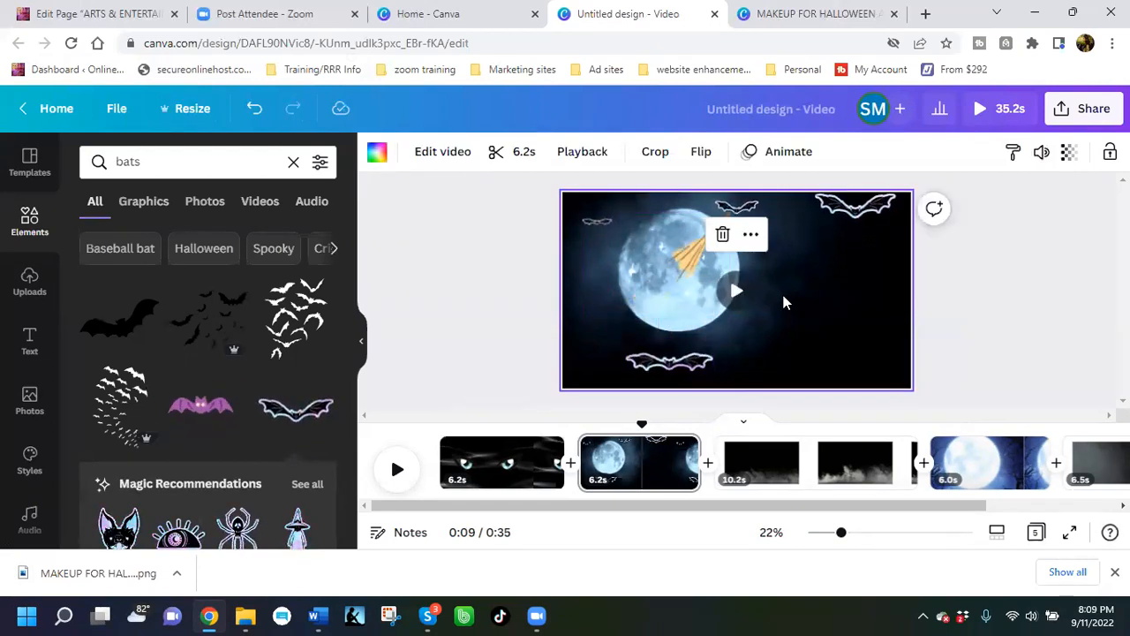
Step: Duplicate the tiny upper-left bat and place the copy just below and slightly left of the original
click(598, 228)
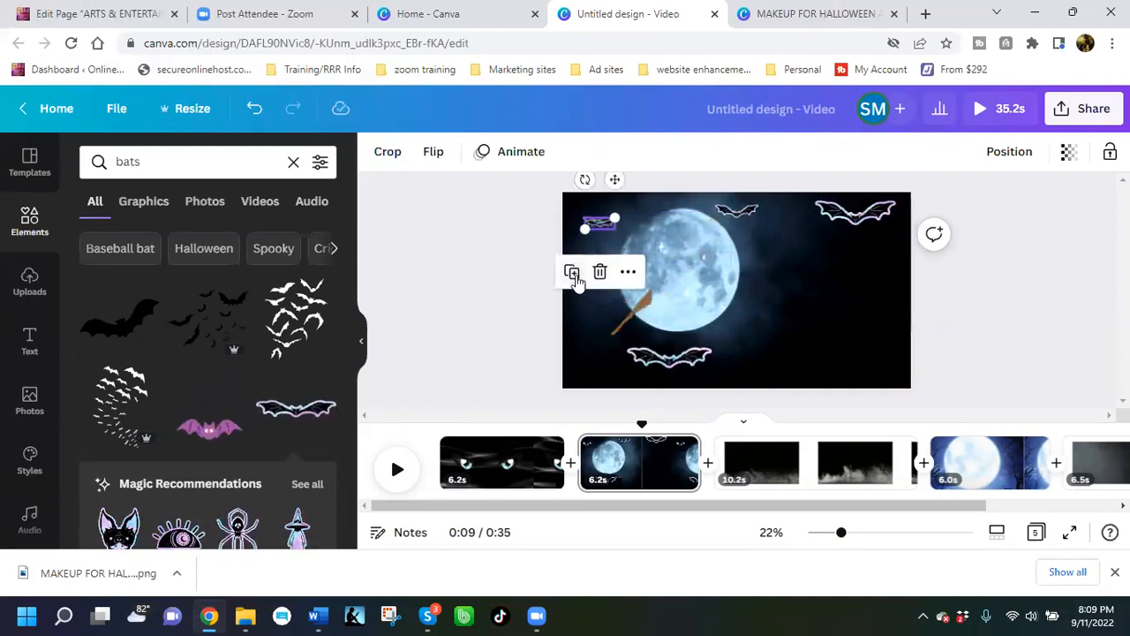
mouse_move(598, 225)
mouse_down()
mouse_move(590, 257)
mouse_move(584, 239)
mouse_up()
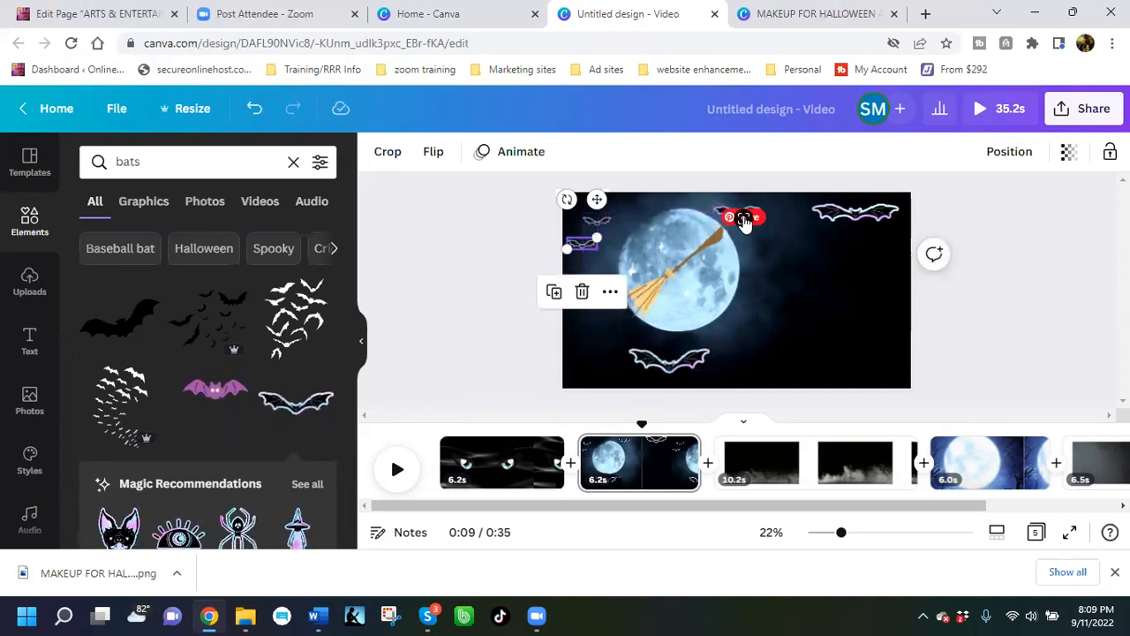
click(799, 342)
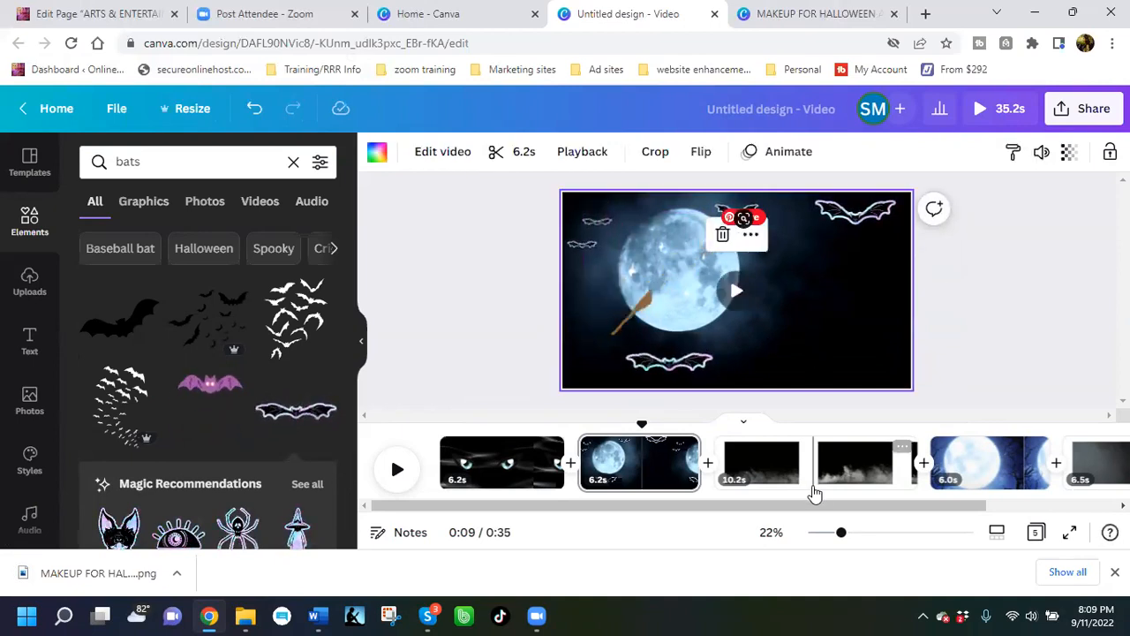
Step: Go to the third page with the smoke clip and enter "pumpkin" as the element search term
click(788, 476)
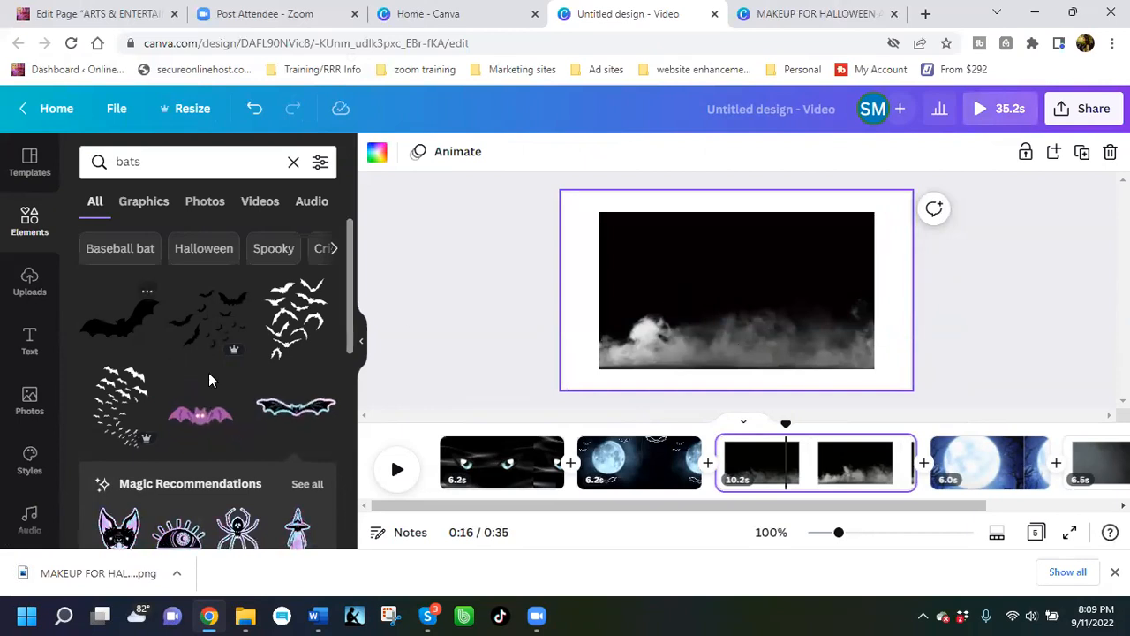
click(164, 160)
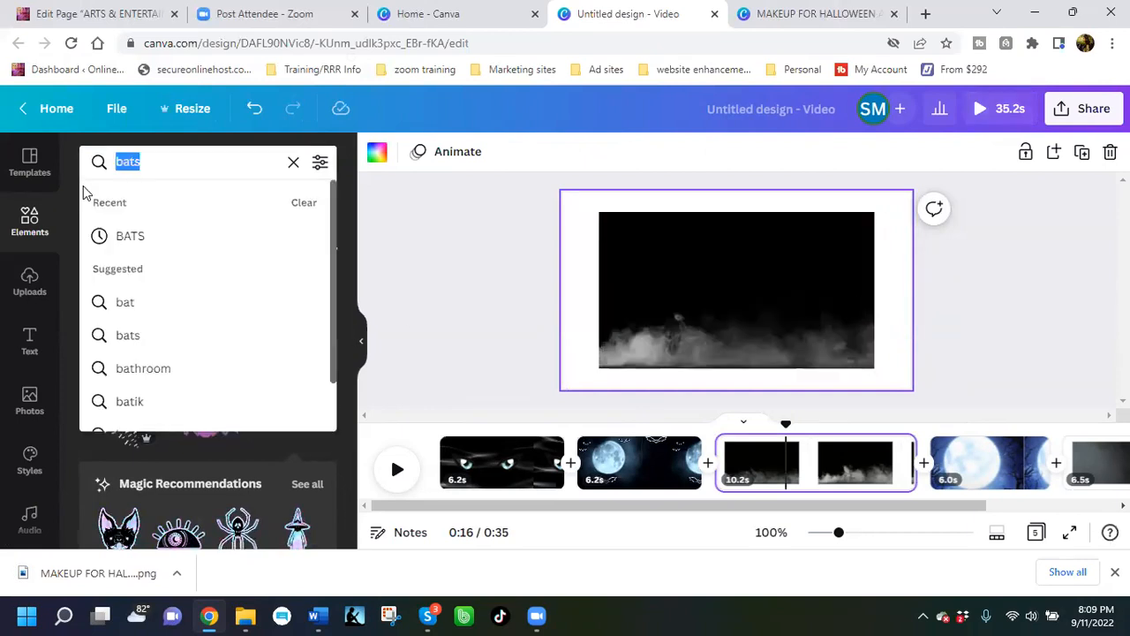
text(pum)
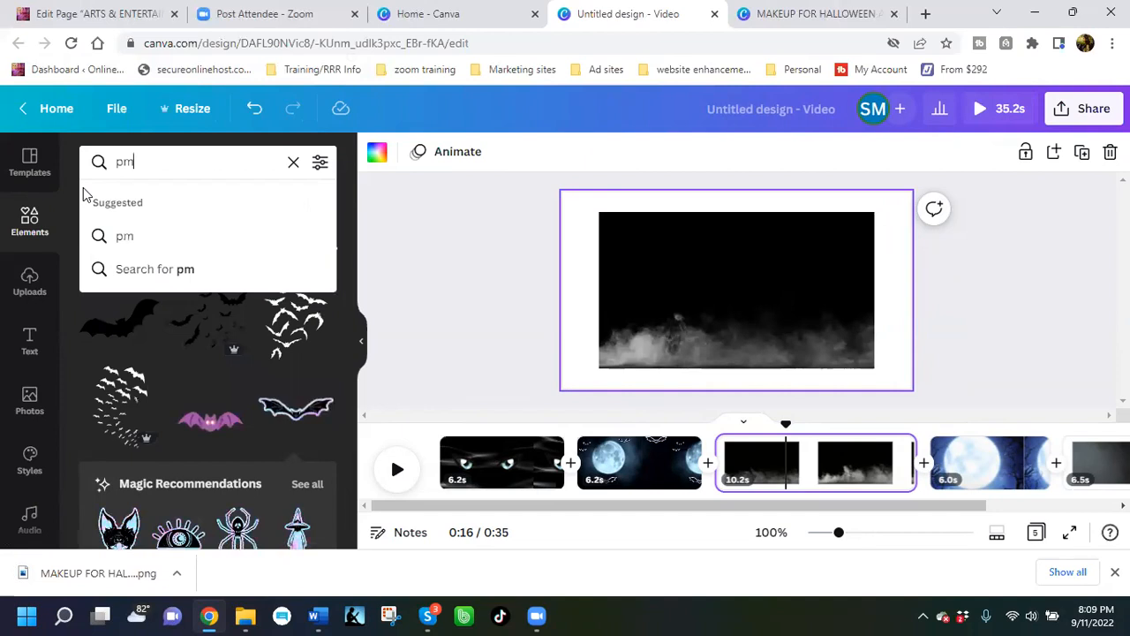
text(pkin)
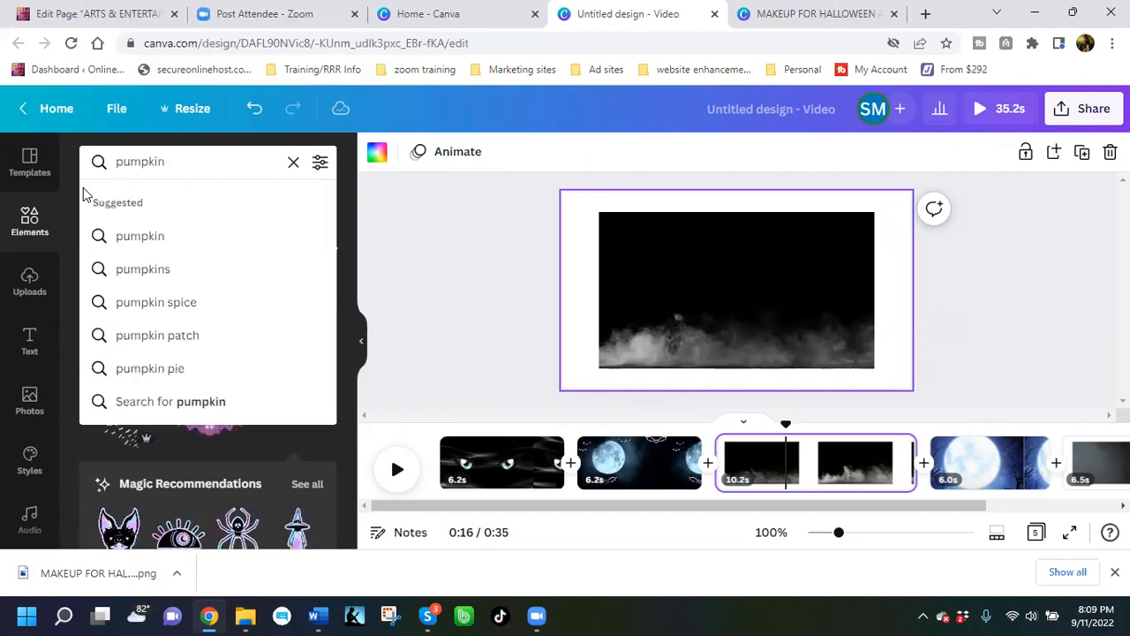
Step: Search the elements for pumpkin and place the neon-outlined black jack-o'-lantern in the smoke video's lower-left corner, about 333 × 340
key(Return)
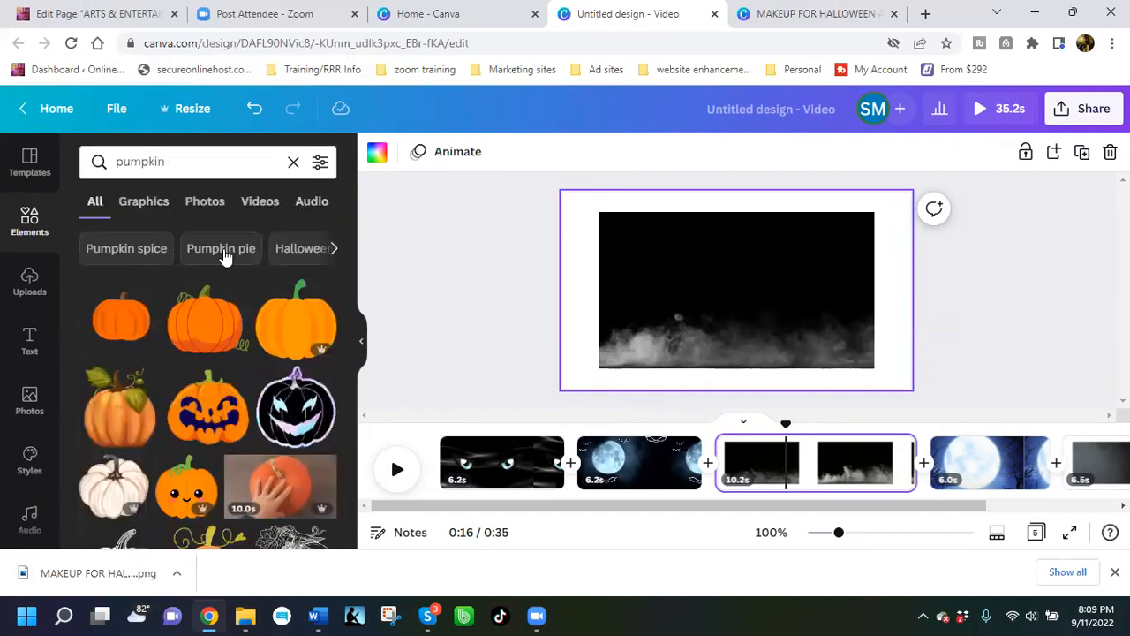
scroll(227, 371, down, 1)
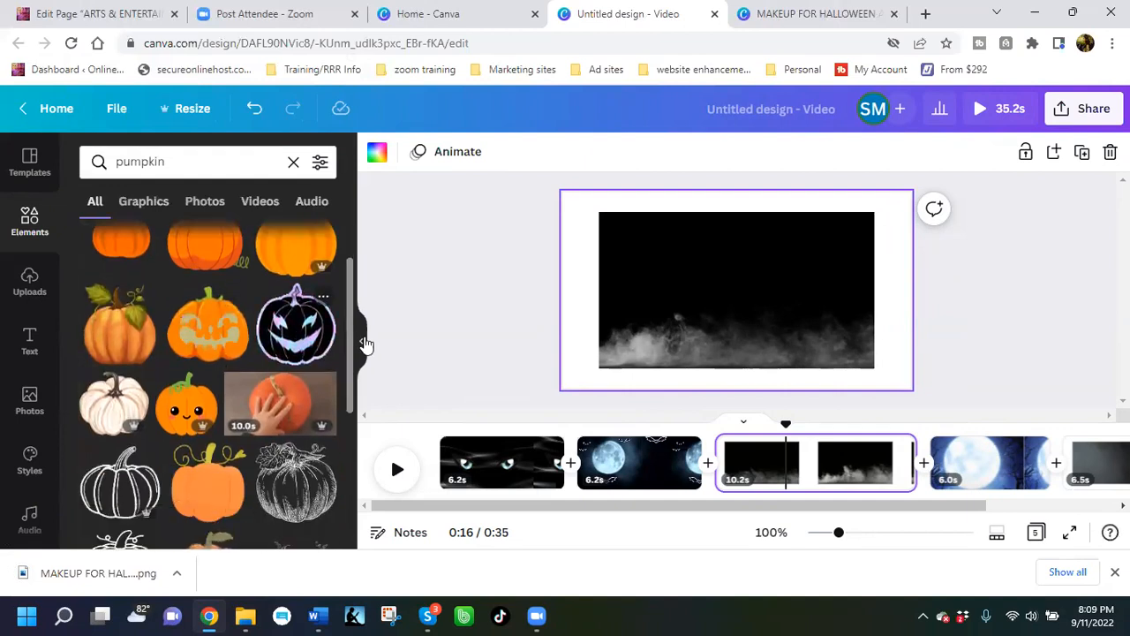
click(292, 336)
drag(811, 217, 733, 295)
drag(695, 332, 628, 329)
drag(676, 291, 657, 305)
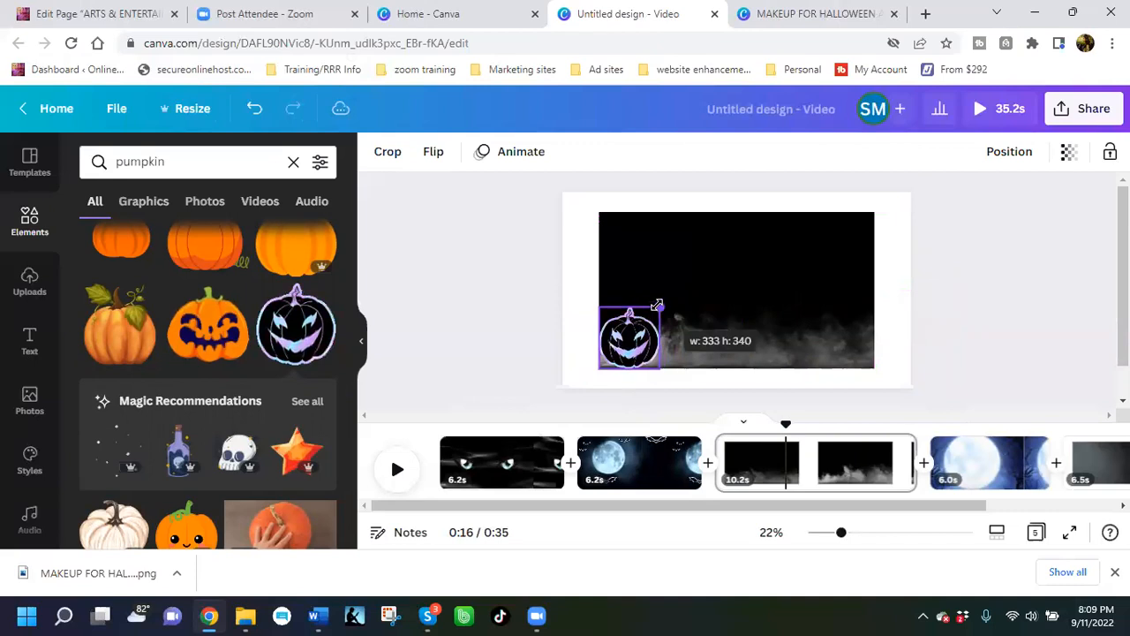
click(702, 326)
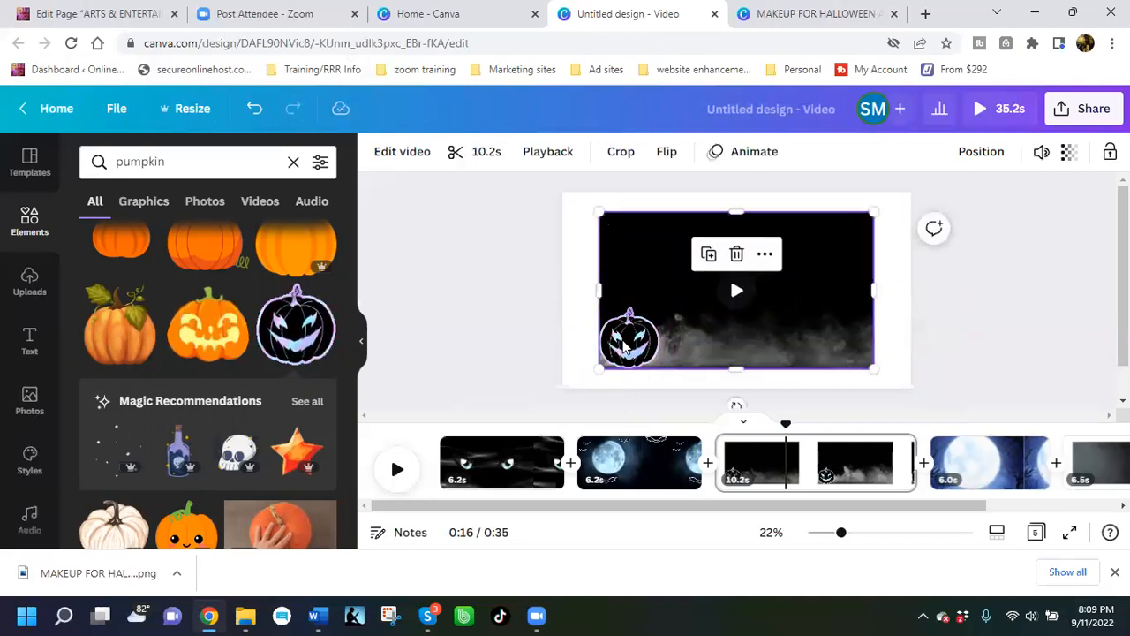
Step: Duplicate the jack-o'-lantern three times and place two shrunken copies in the smoke video's upper-left and upper-right areas
click(639, 338)
click(605, 270)
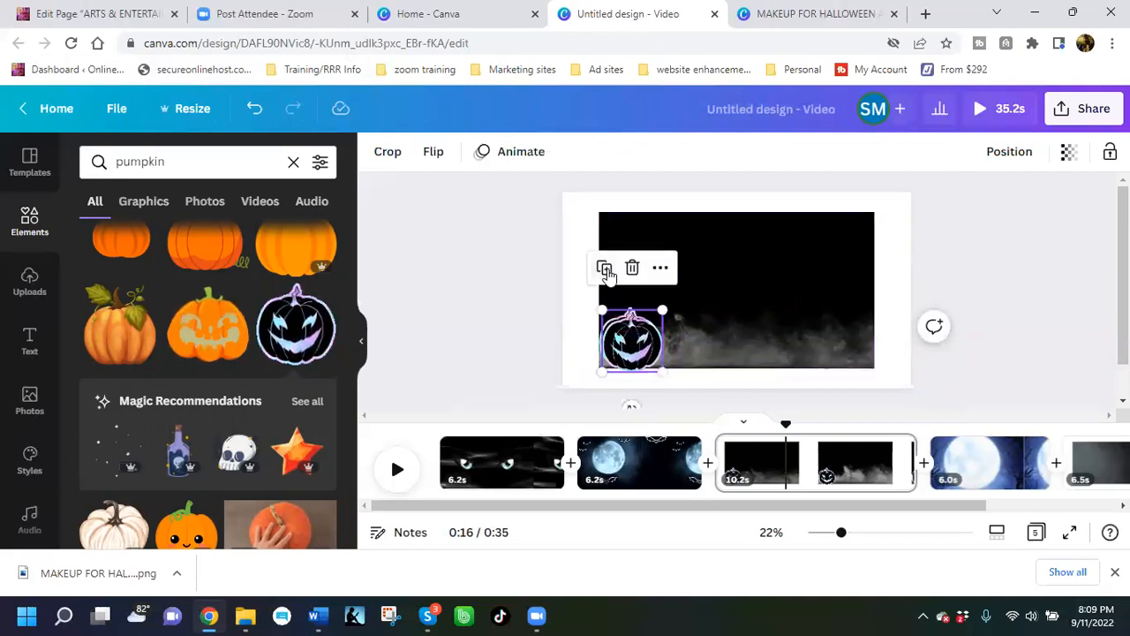
click(606, 271)
click(607, 272)
drag(651, 353, 844, 252)
click(636, 345)
drag(632, 339, 662, 249)
click(829, 247)
drag(799, 278, 836, 254)
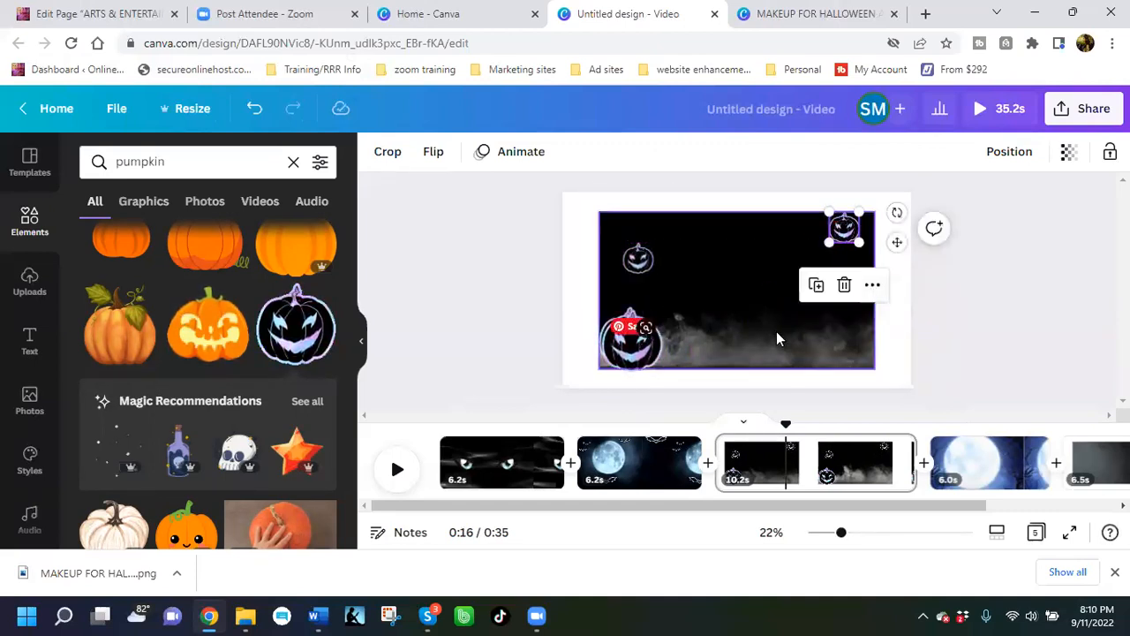
Step: Shrink the third jack-o'-lantern copy onto the smoke's lower edge, right of centre, and shift the large and upper-left pumpkins slightly
drag(651, 326, 783, 343)
drag(738, 307, 767, 338)
click(834, 338)
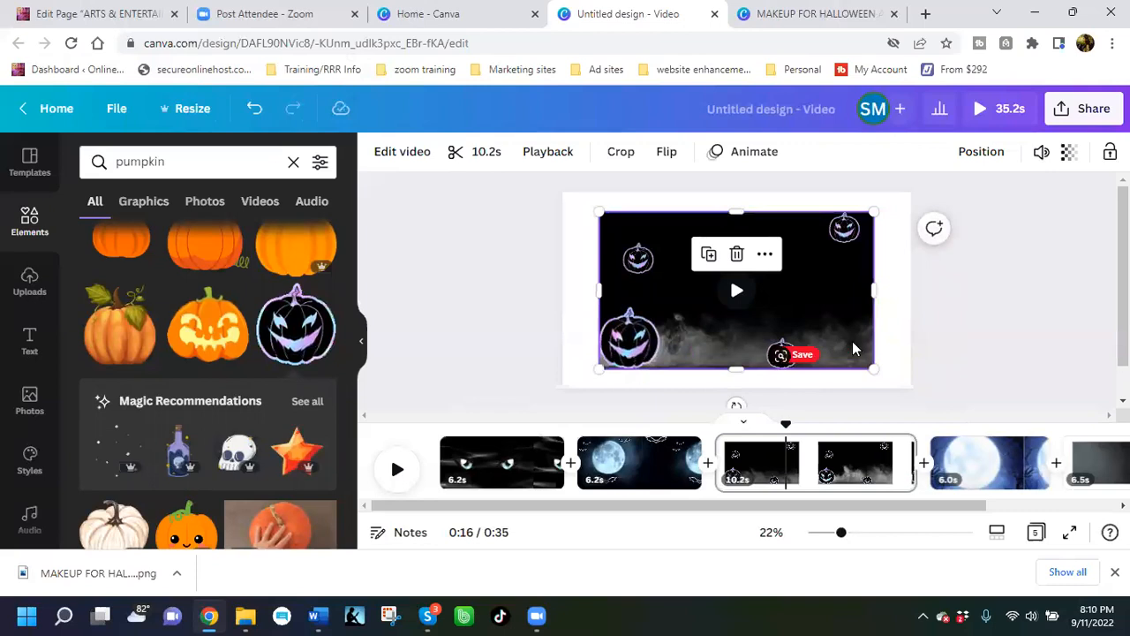
mouse_move(636, 350)
mouse_down()
mouse_move(663, 356)
mouse_move(637, 341)
mouse_up()
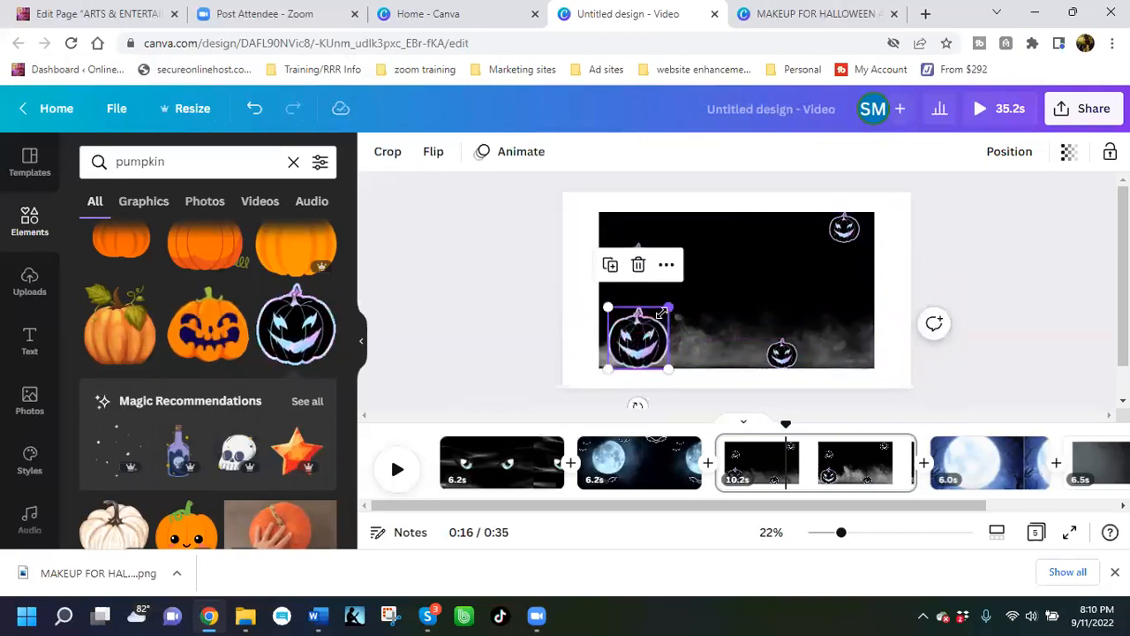
drag(640, 254, 672, 249)
click(762, 326)
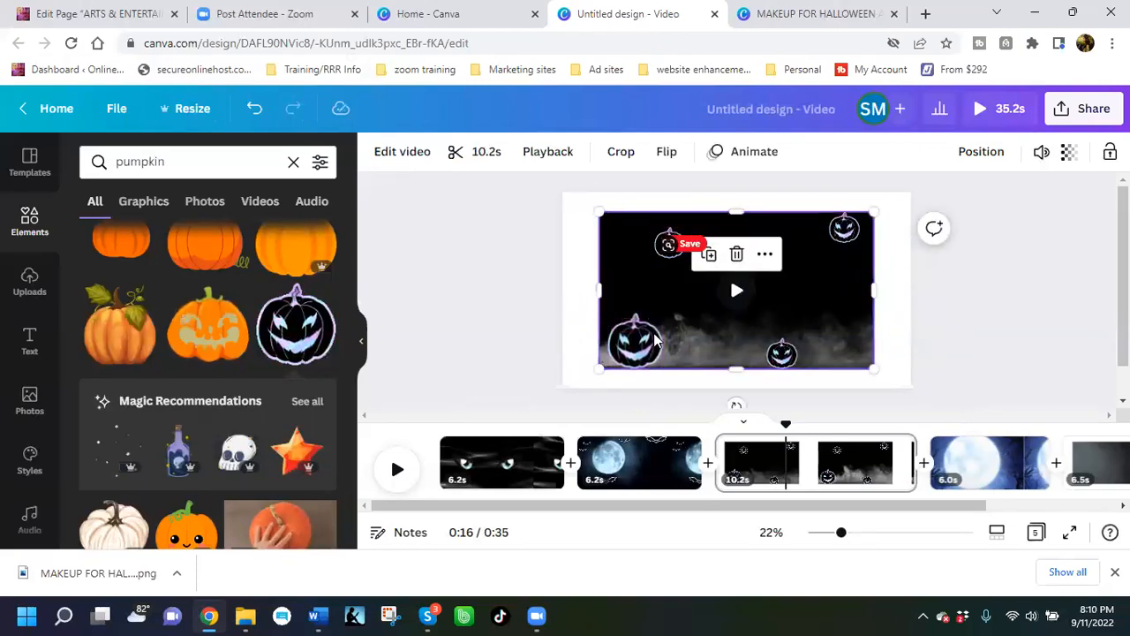
Step: Stretch the smoke video to all four page edges and move the large jack-o'-lantern into the page's lower-left corner
drag(600, 271, 562, 274)
drag(718, 213, 719, 192)
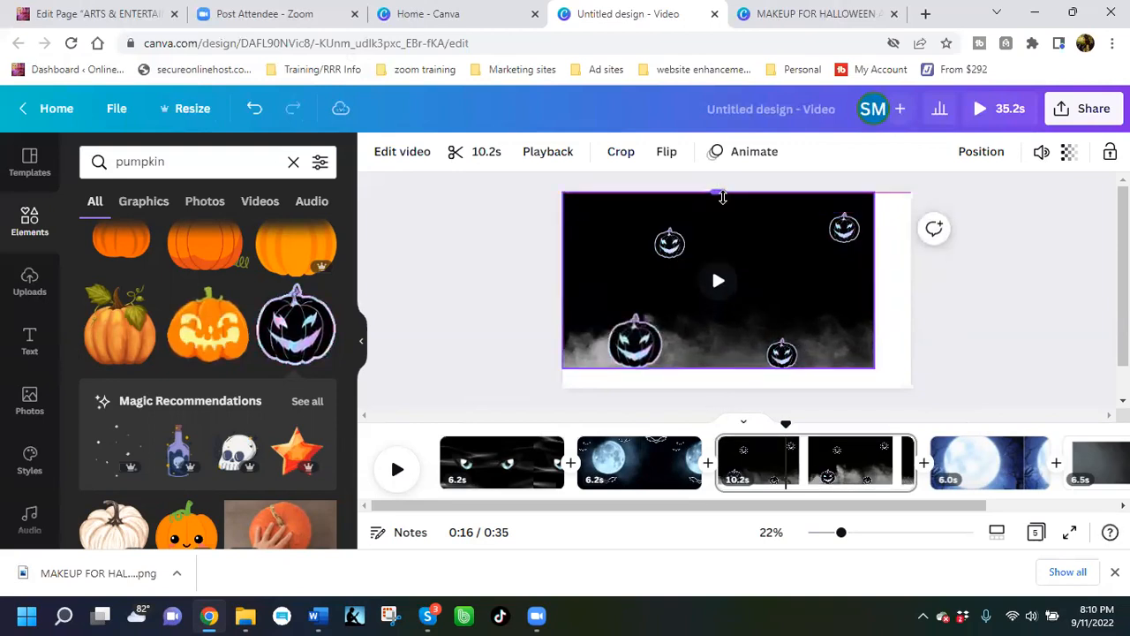
drag(879, 281, 912, 282)
drag(744, 366, 744, 387)
drag(633, 353, 598, 367)
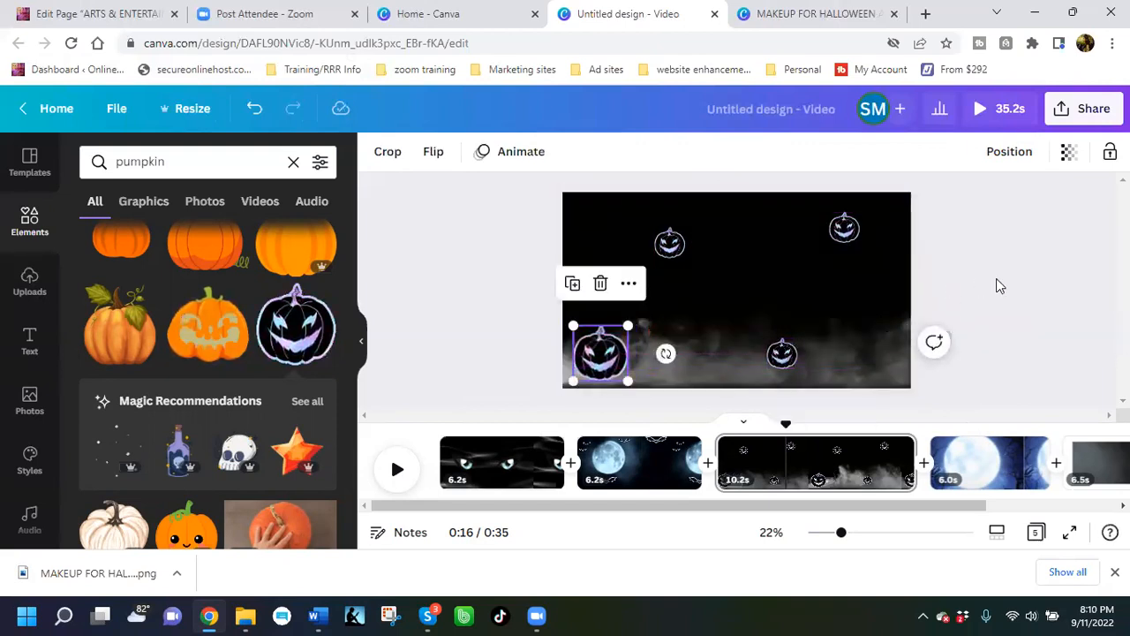
click(949, 403)
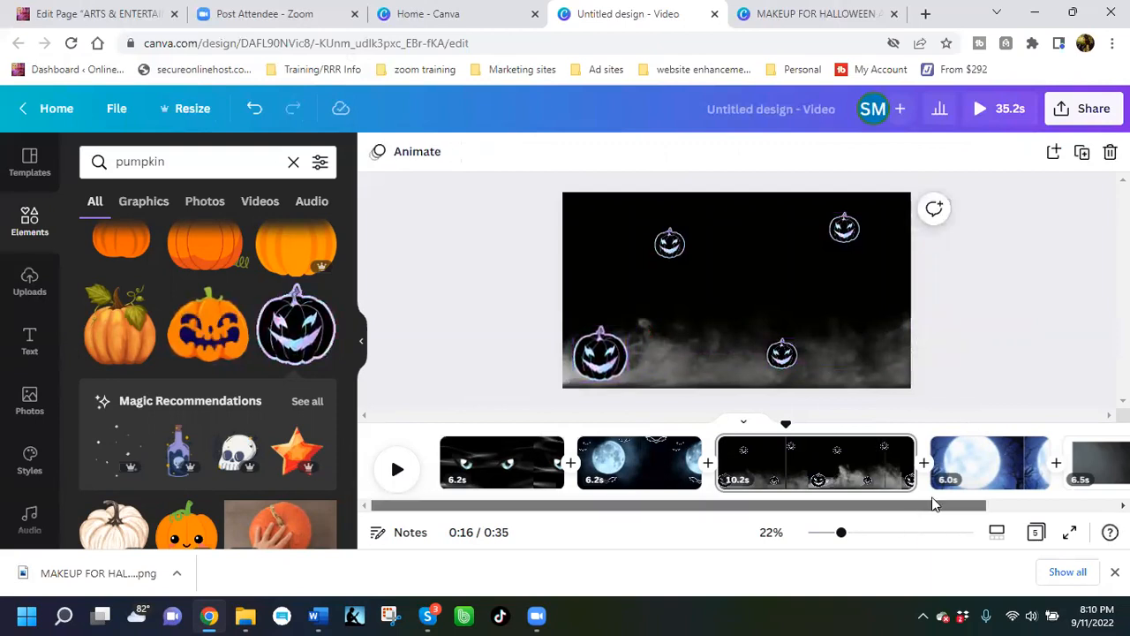
Step: Resize the dark smoke video on the last 6.5-second page so it fills the whole page
scroll(934, 500, right, 3)
click(905, 476)
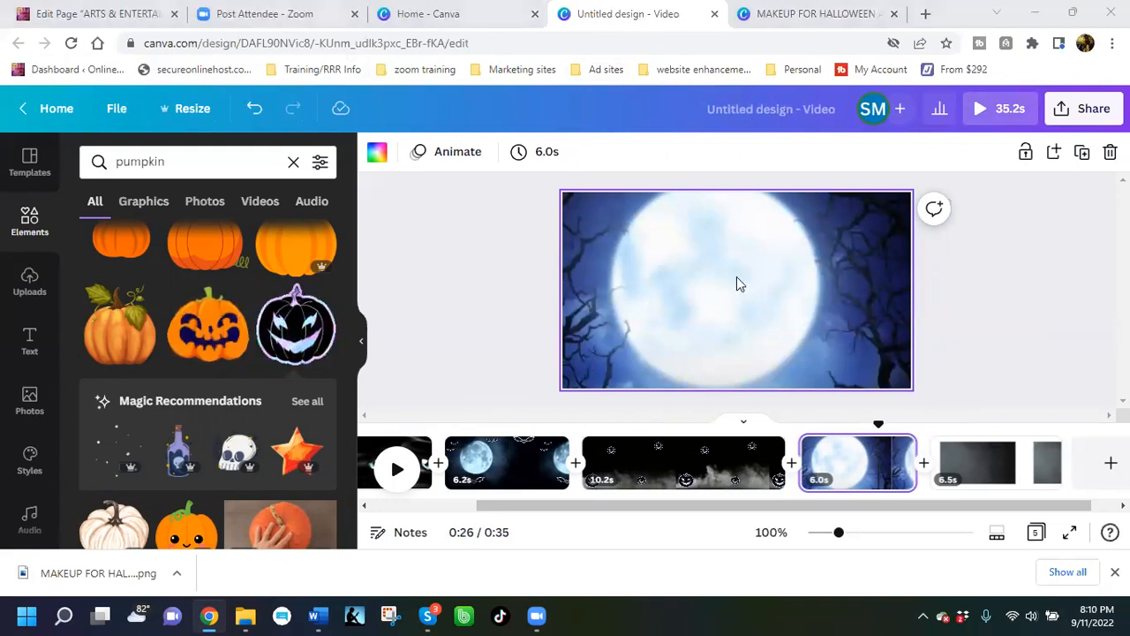
scroll(207, 398, down, 2)
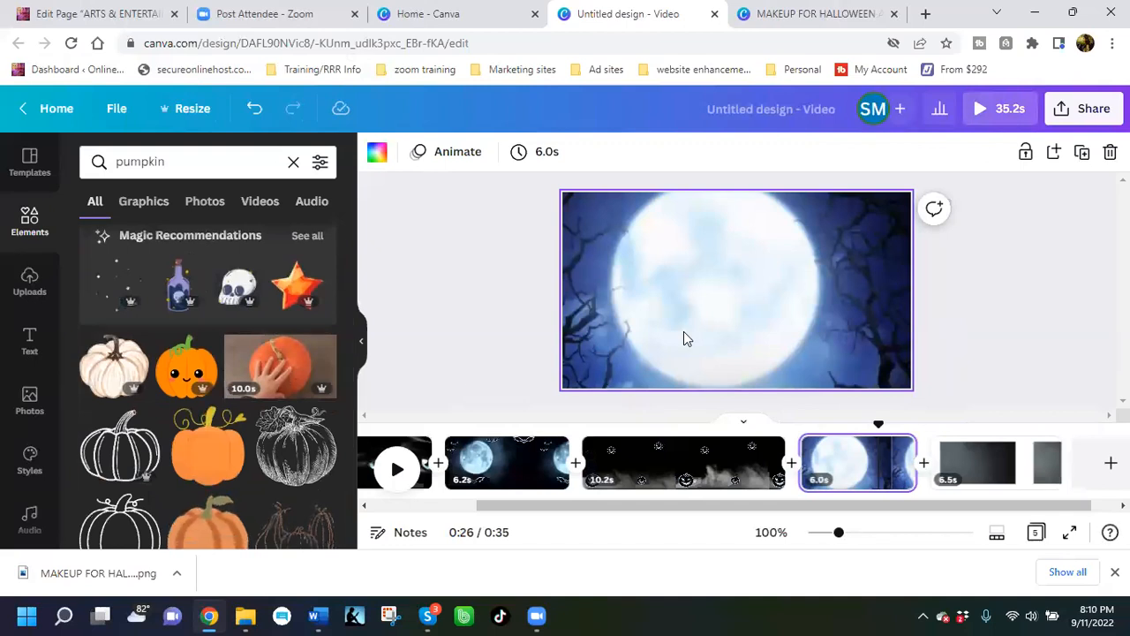
click(994, 480)
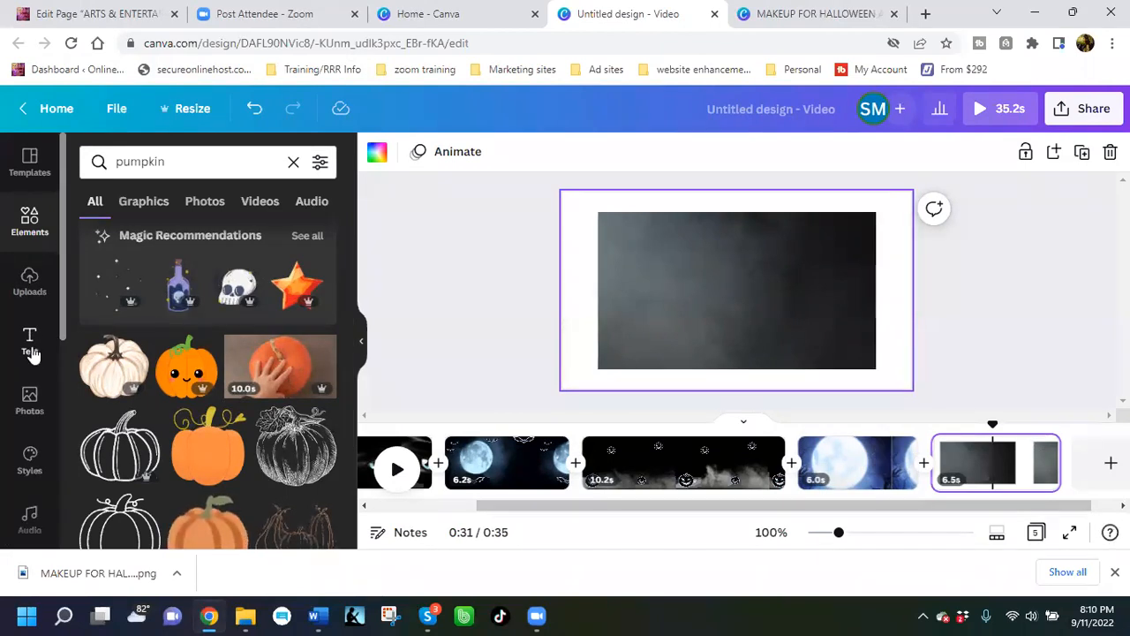
click(30, 291)
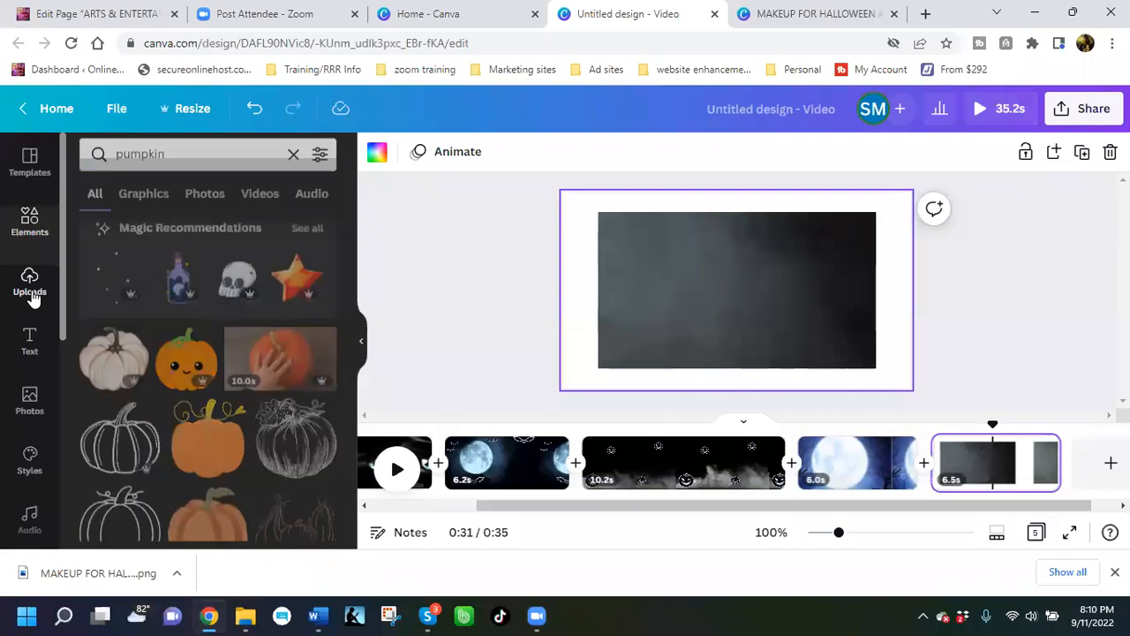
click(664, 283)
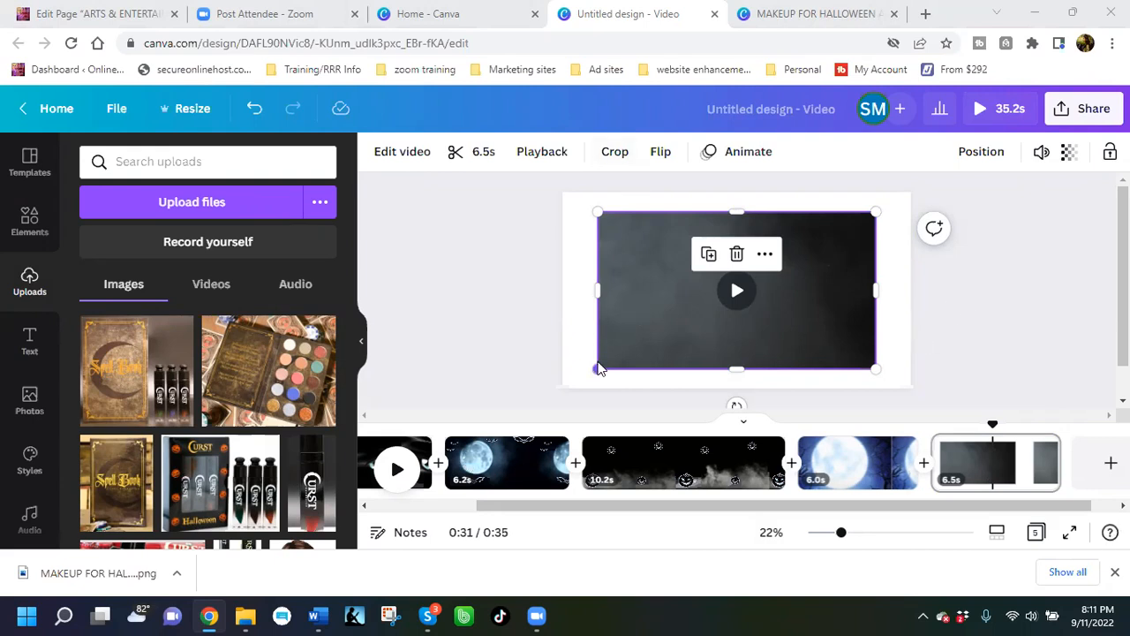
drag(595, 368, 558, 389)
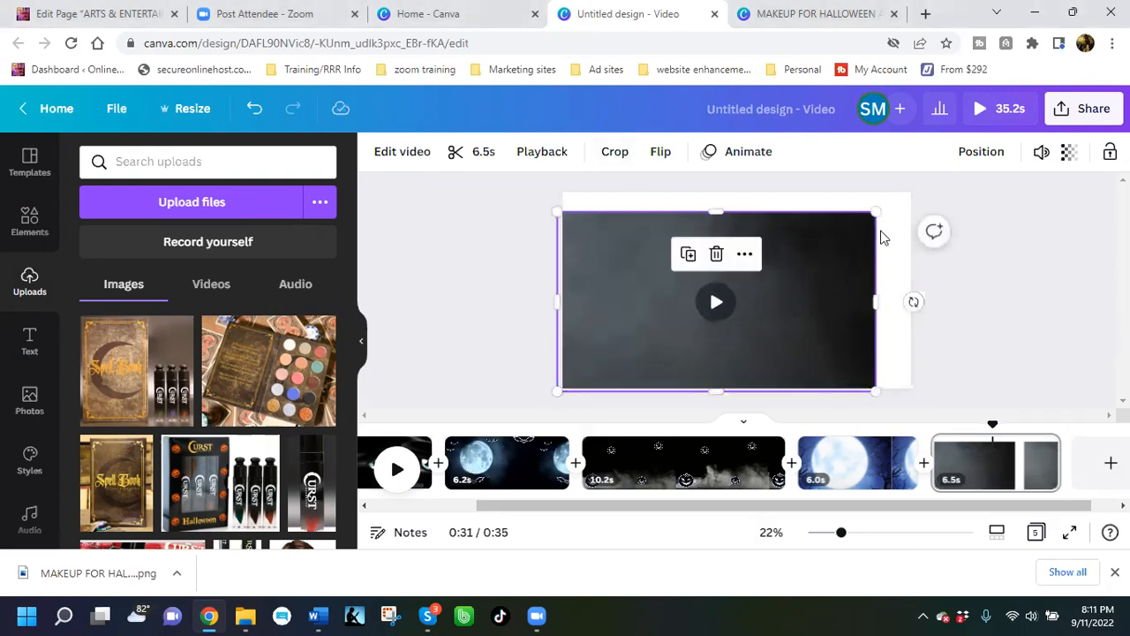
drag(901, 199, 911, 193)
drag(737, 384, 738, 381)
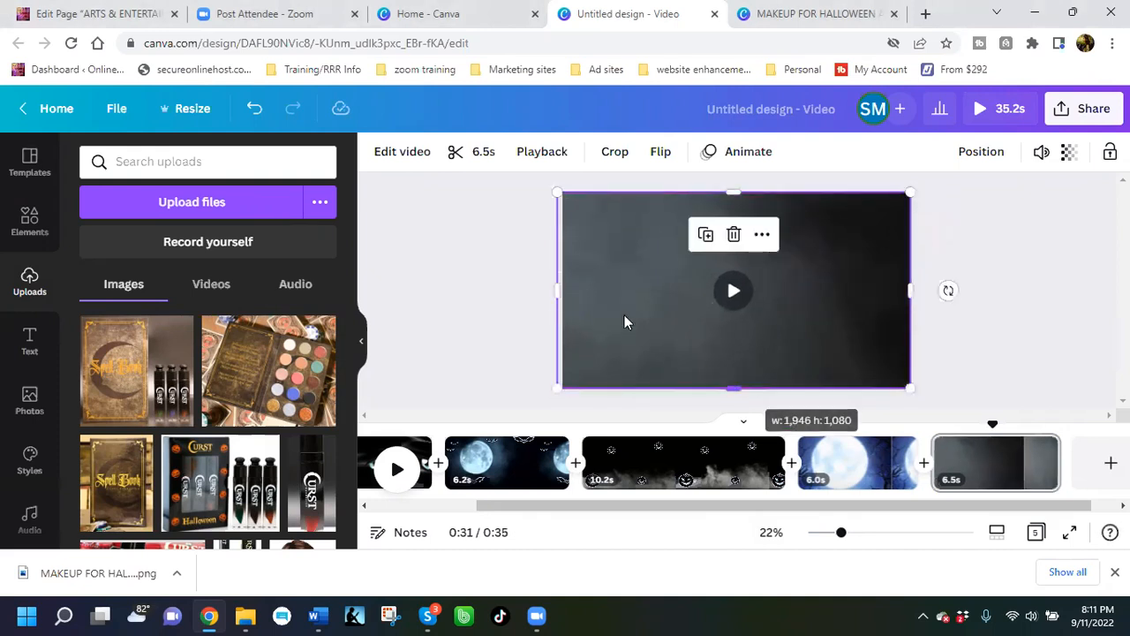
drag(560, 289, 563, 290)
Step: Browse the logos, cosmetics and Curst folders for product images such as batty liner and open eyeshadow, without uploading any
mouse_move(274, 353)
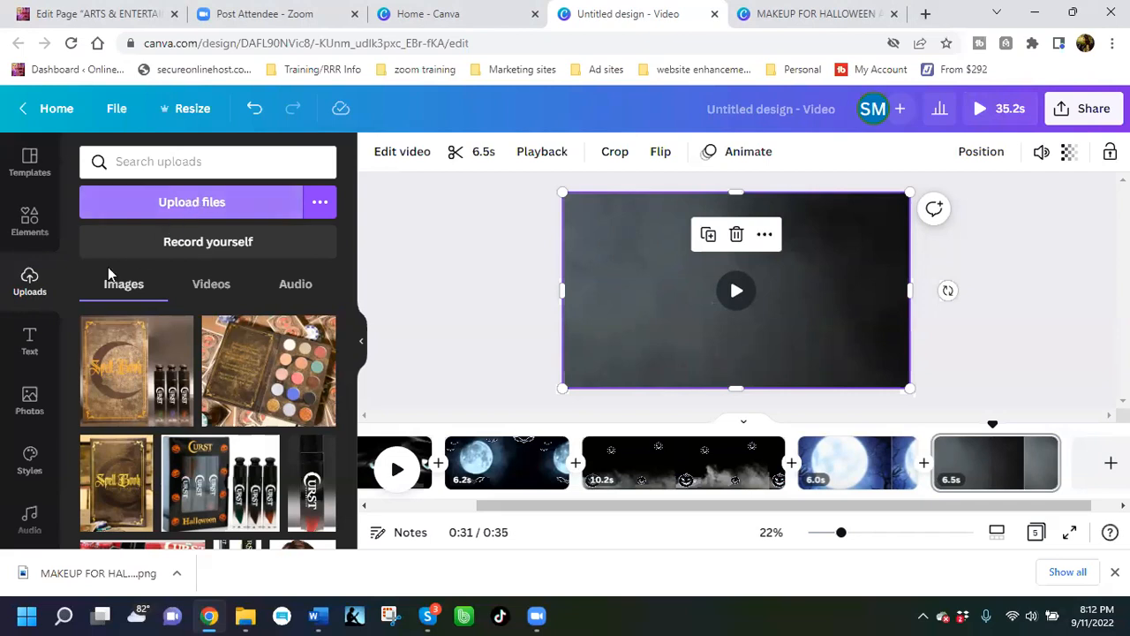
click(192, 206)
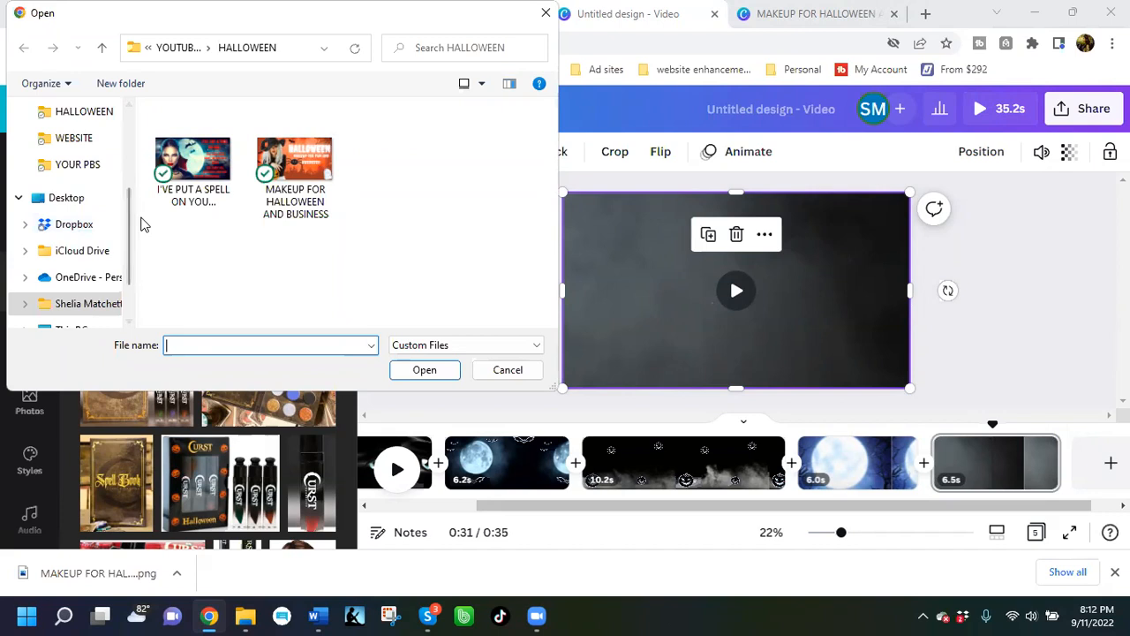
scroll(128, 243, down, 1)
scroll(121, 238, up, 5)
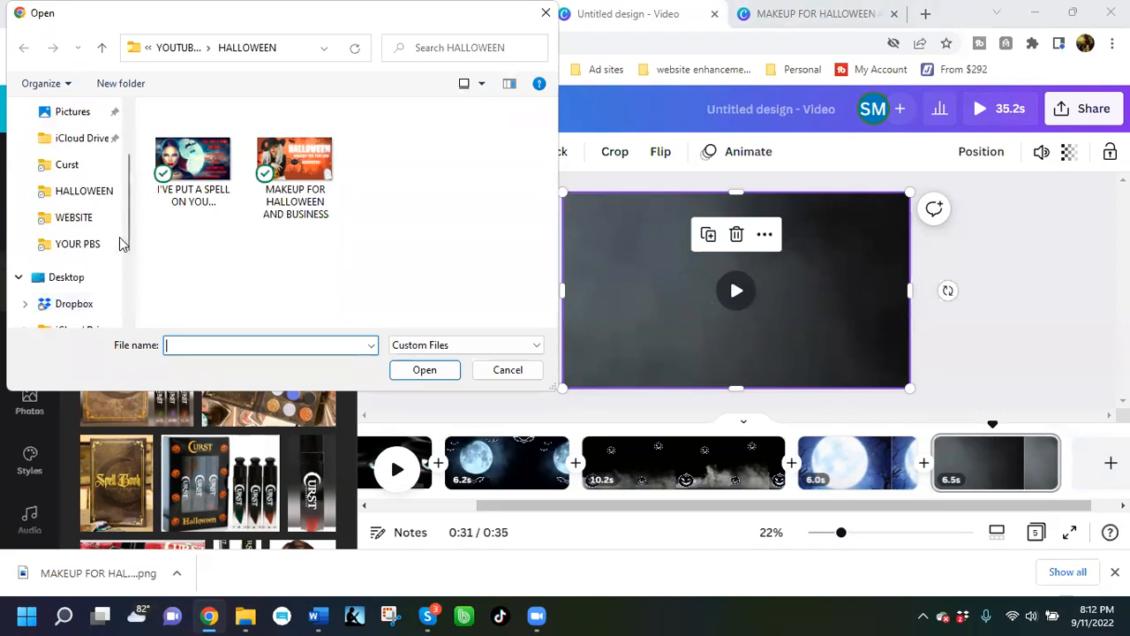
scroll(120, 240, down, 3)
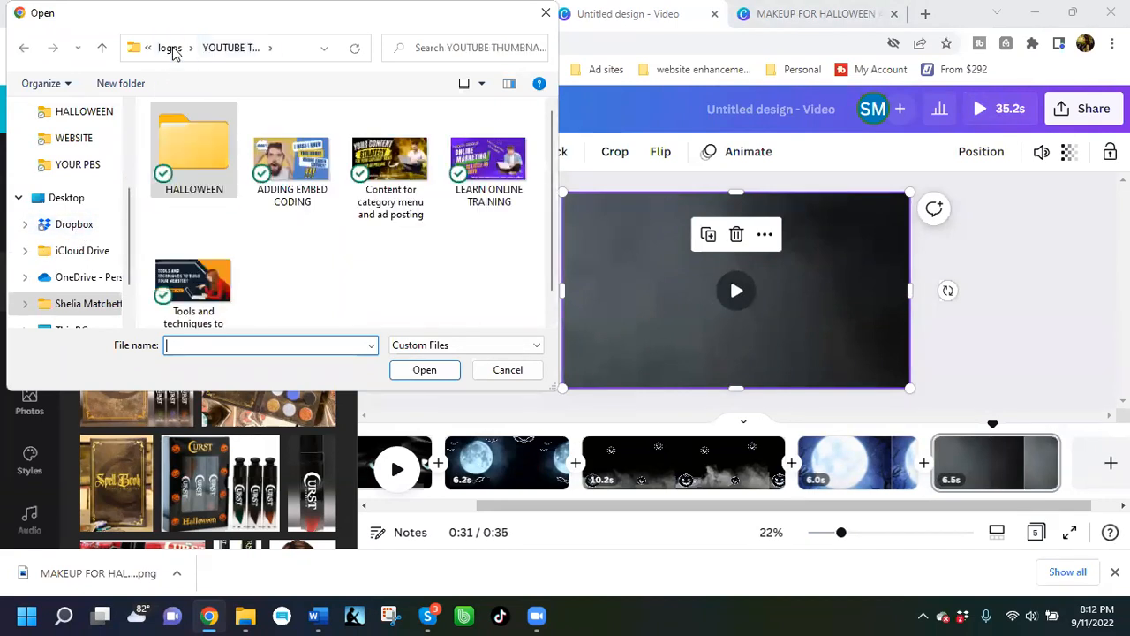
click(170, 49)
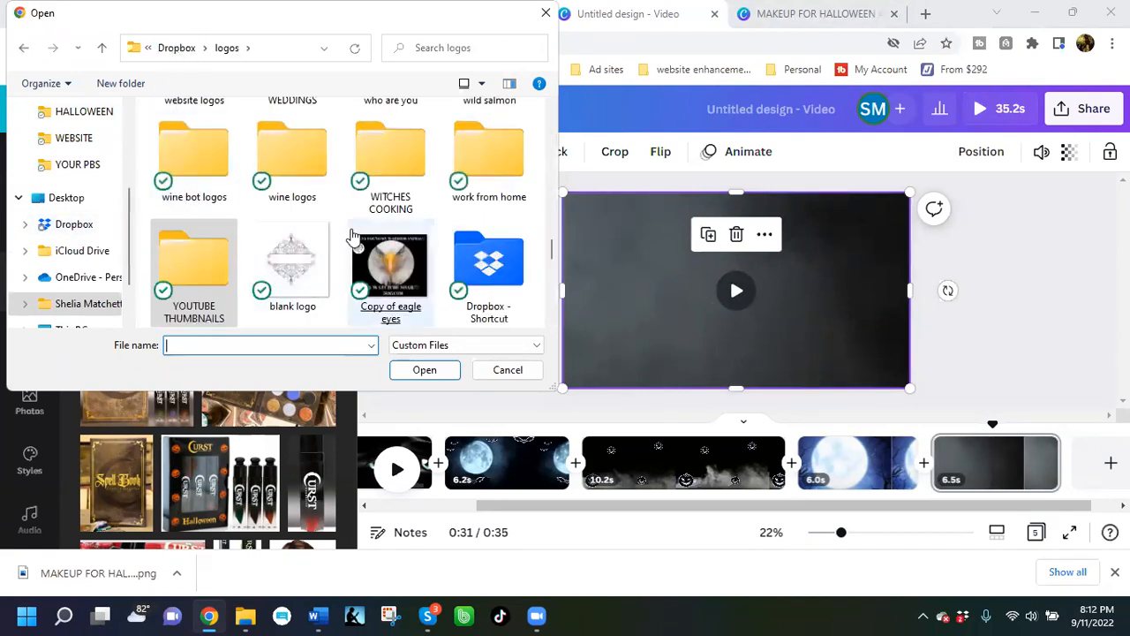
scroll(318, 240, up, 3)
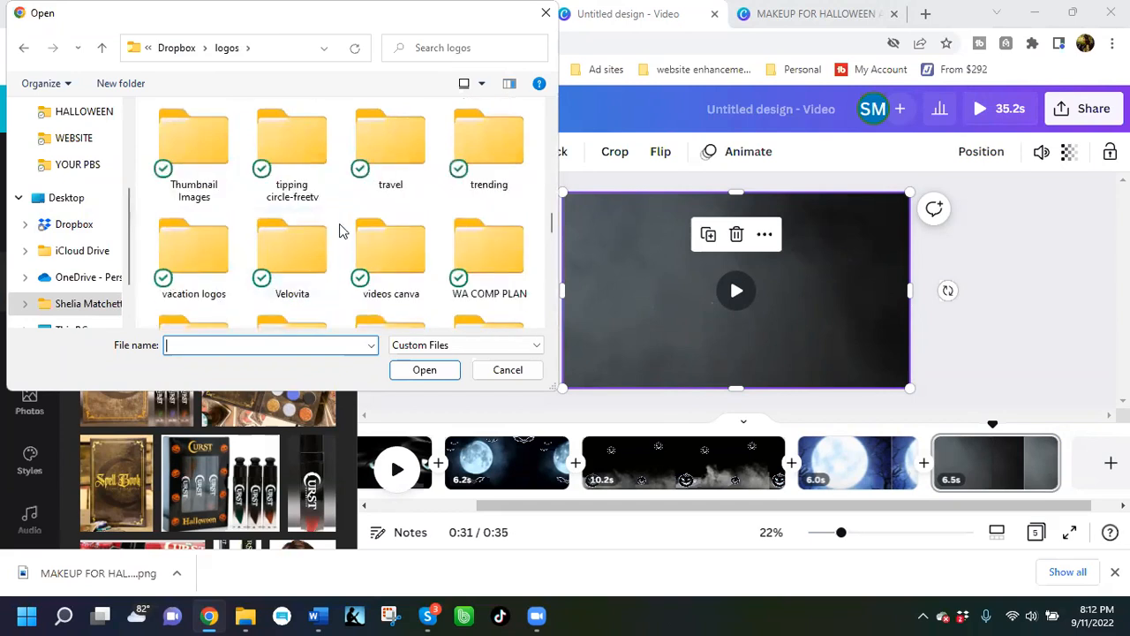
scroll(346, 228, up, 1)
scroll(346, 228, up, 10)
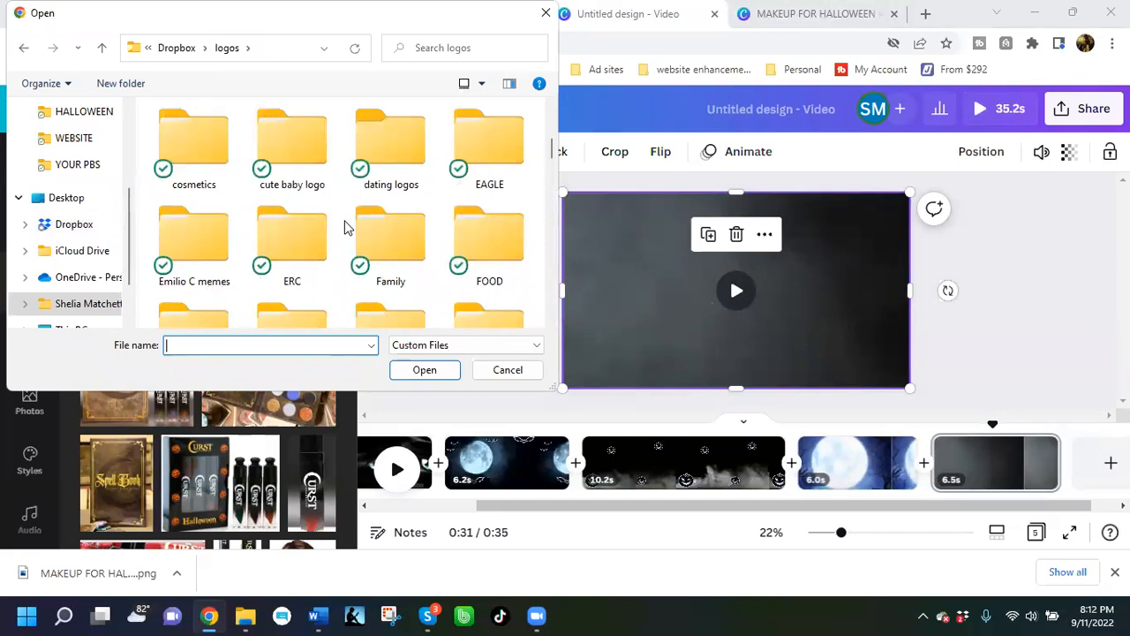
double_click(187, 152)
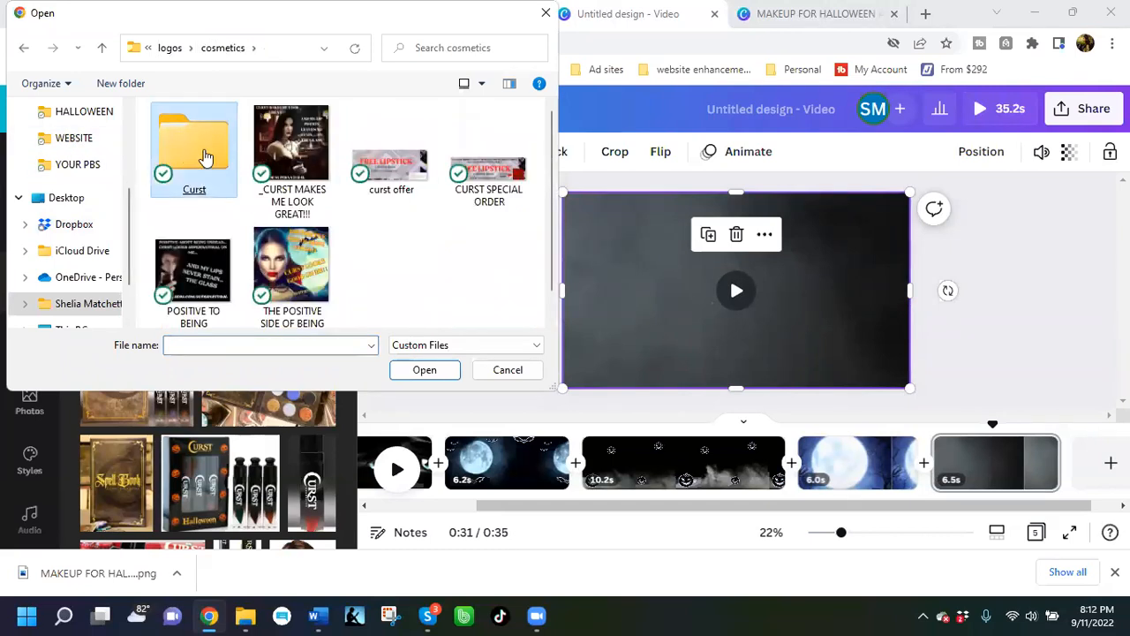
double_click(205, 156)
click(186, 154)
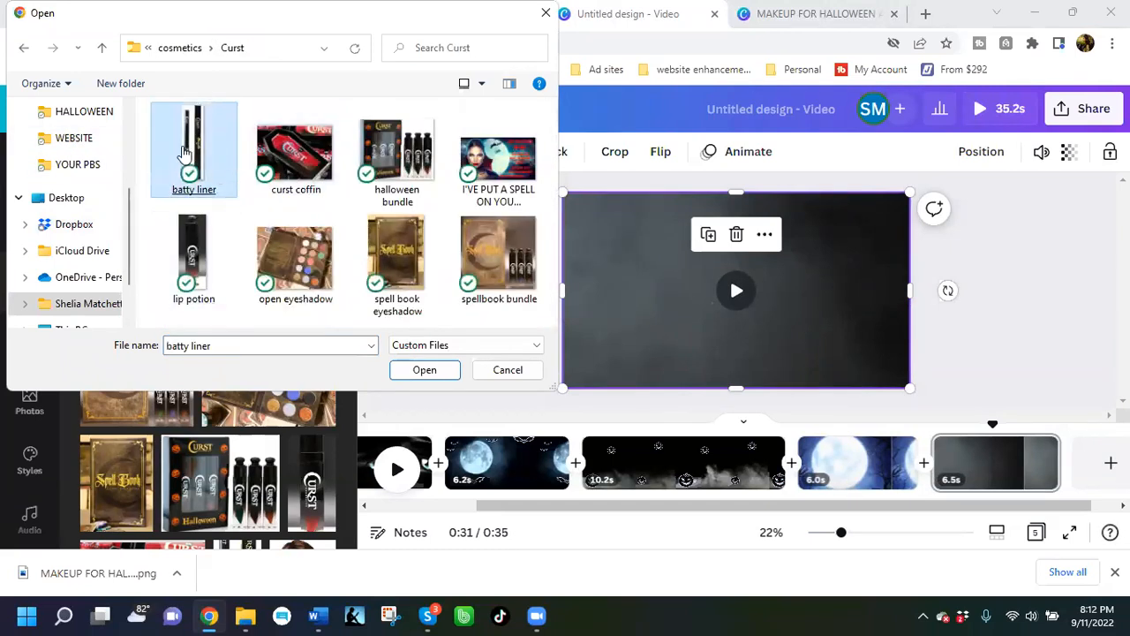
click(281, 219)
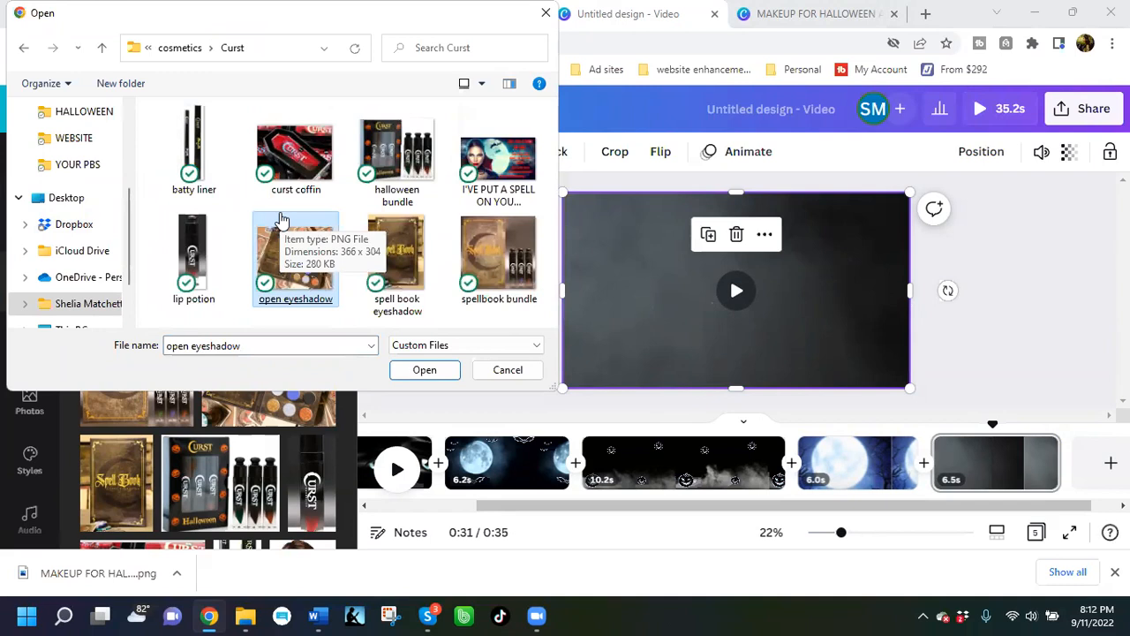
click(549, 13)
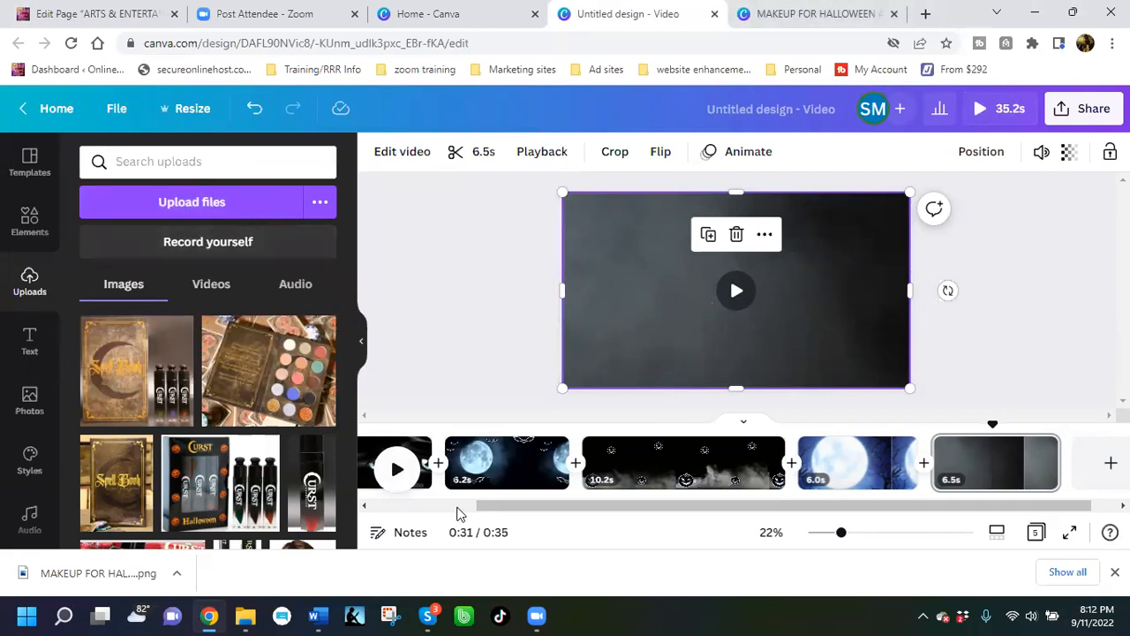
Step: Open the QR Code generator from the additional Canva apps
drag(720, 515, 558, 517)
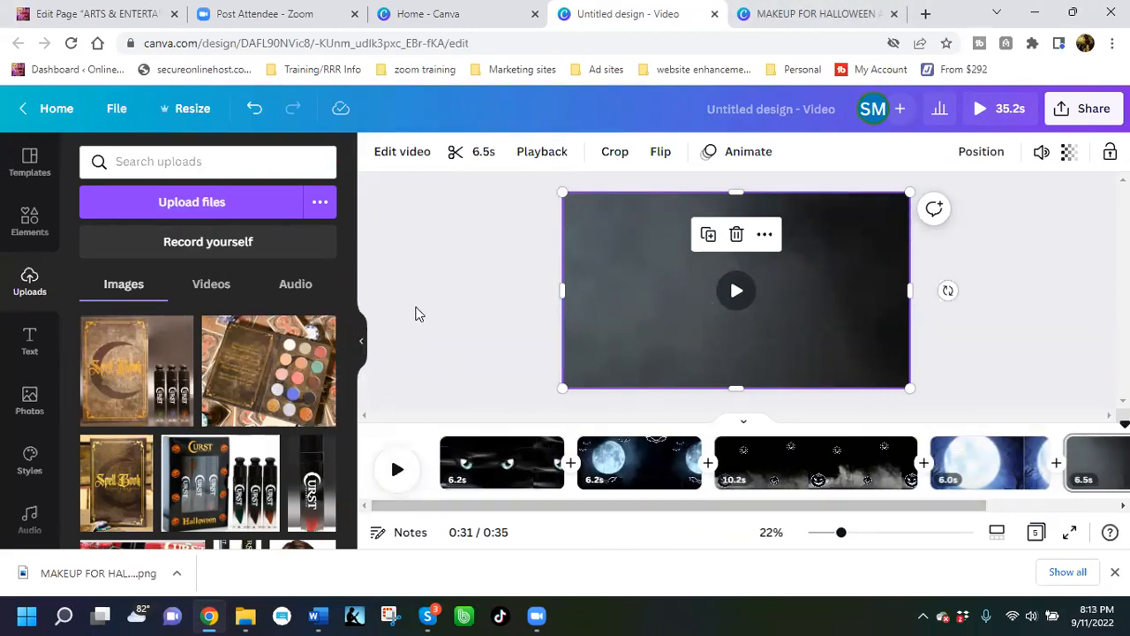
scroll(35, 265, down, 5)
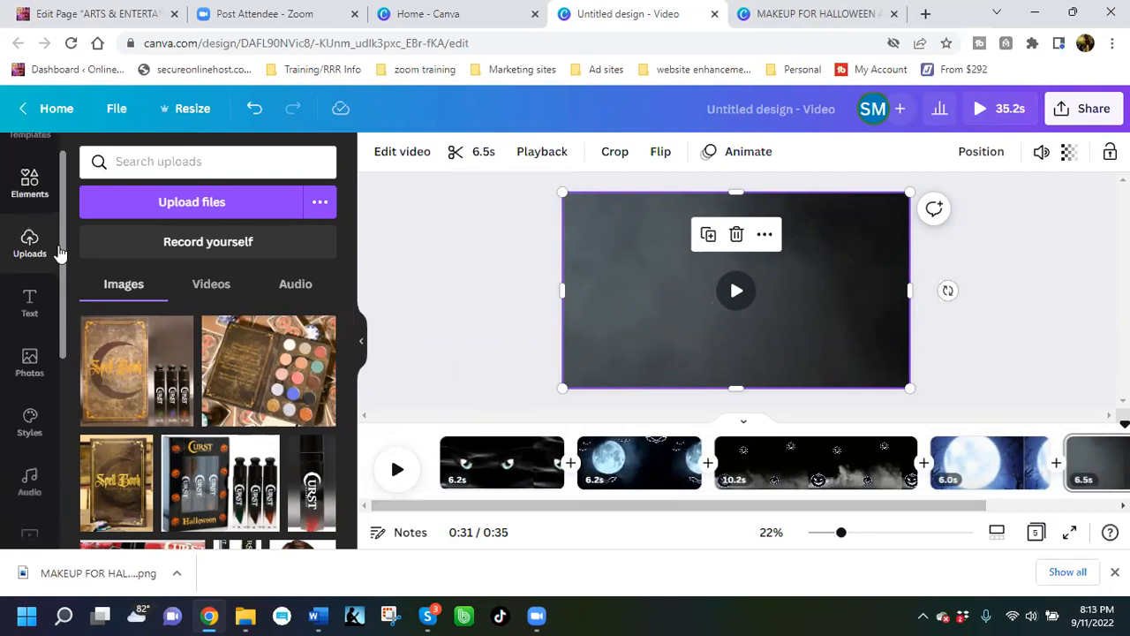
scroll(67, 366, down, 2)
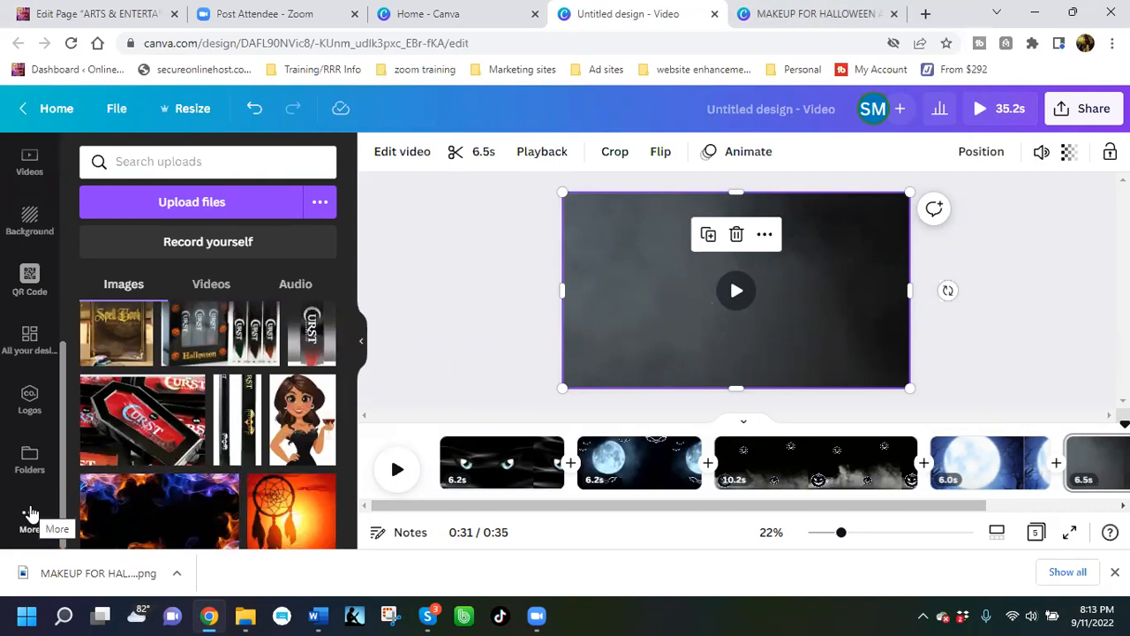
click(31, 512)
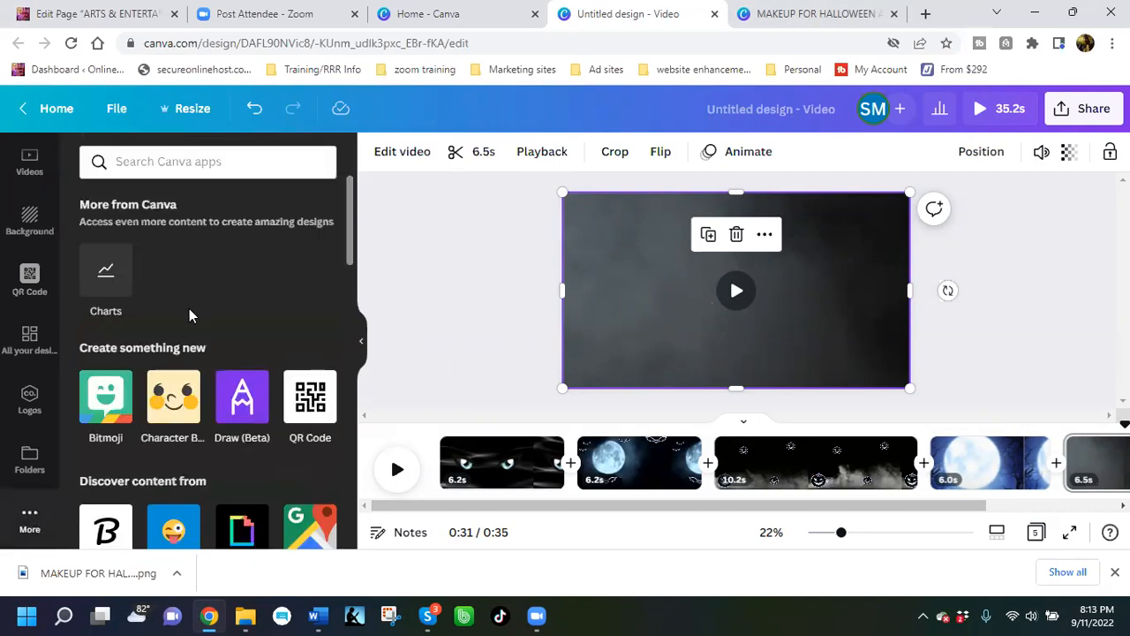
click(309, 416)
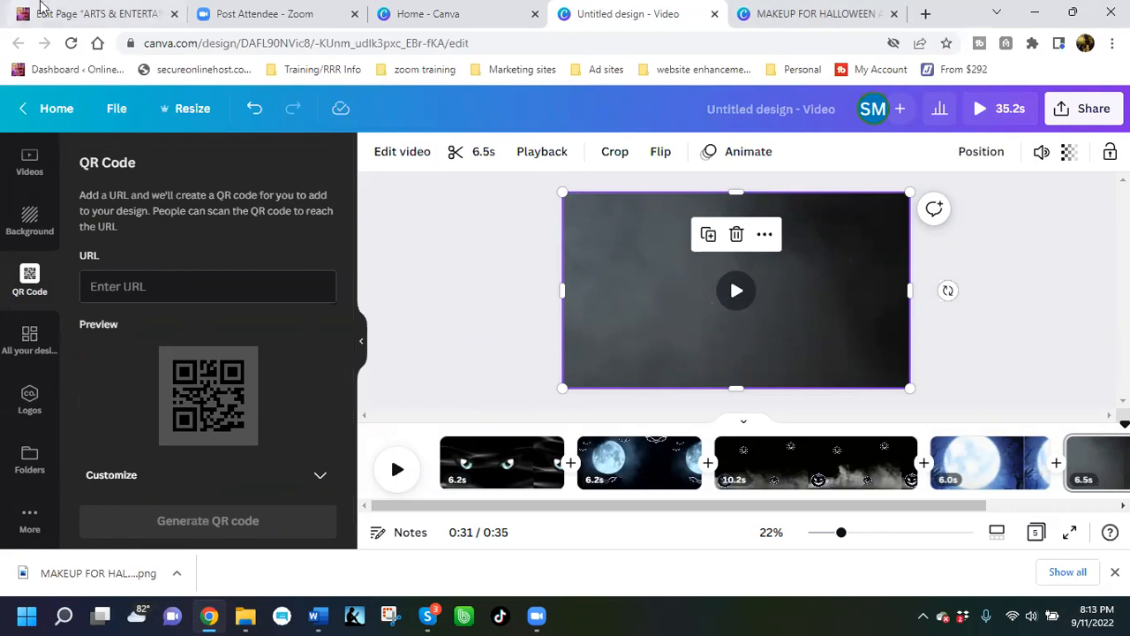
Step: Switch to the WordPress page editor, update the Arts & Entertainment page and exit to the live shop website
click(93, 16)
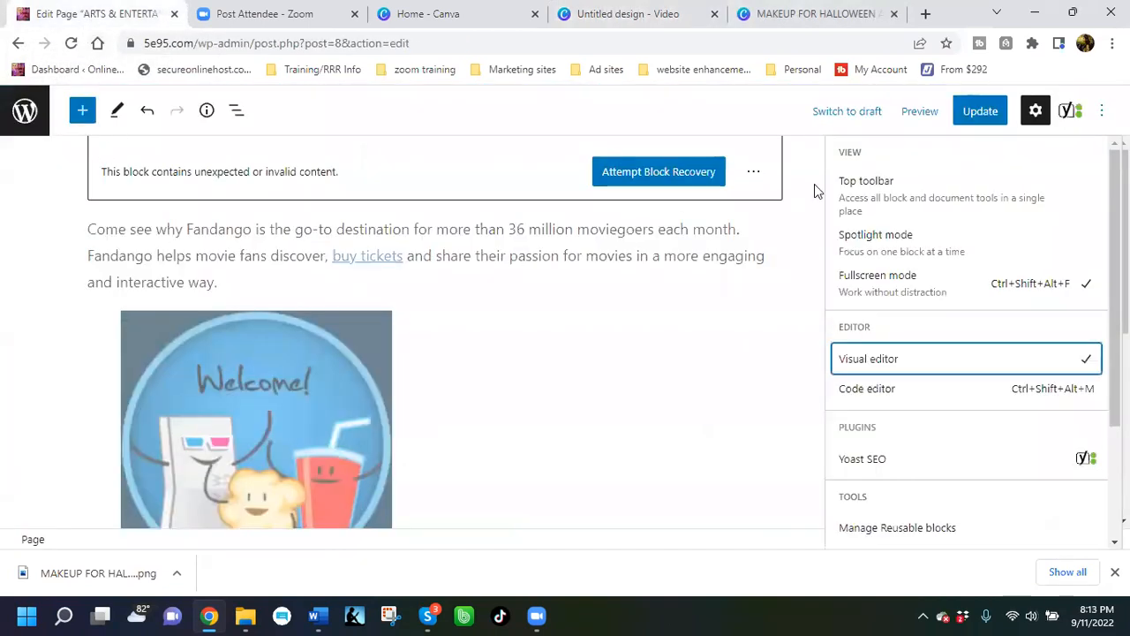
click(988, 113)
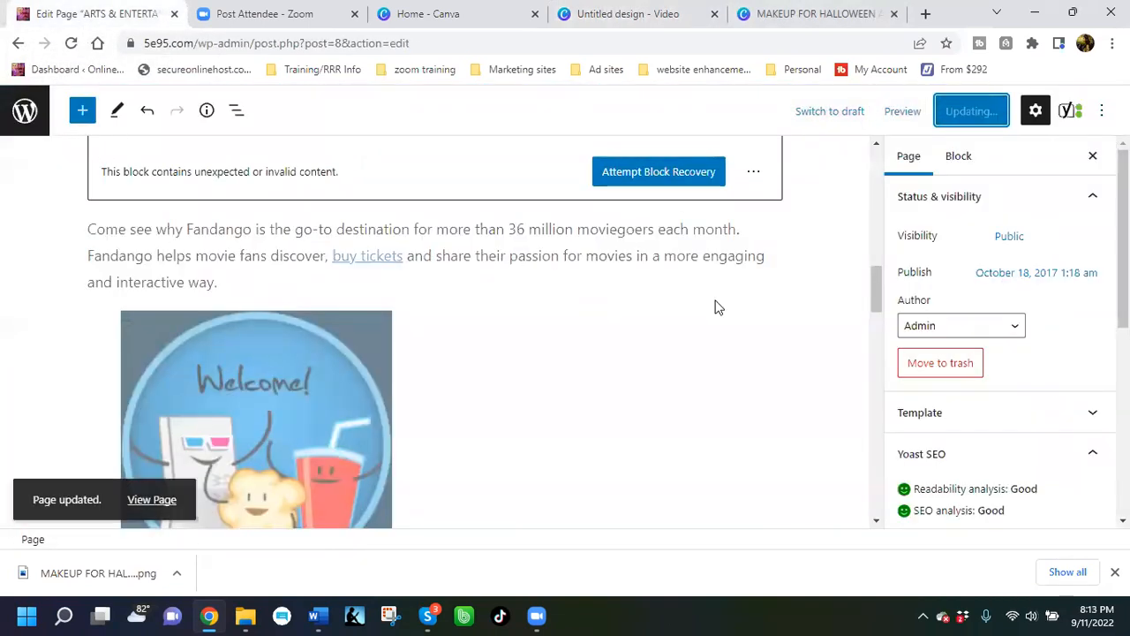
click(25, 112)
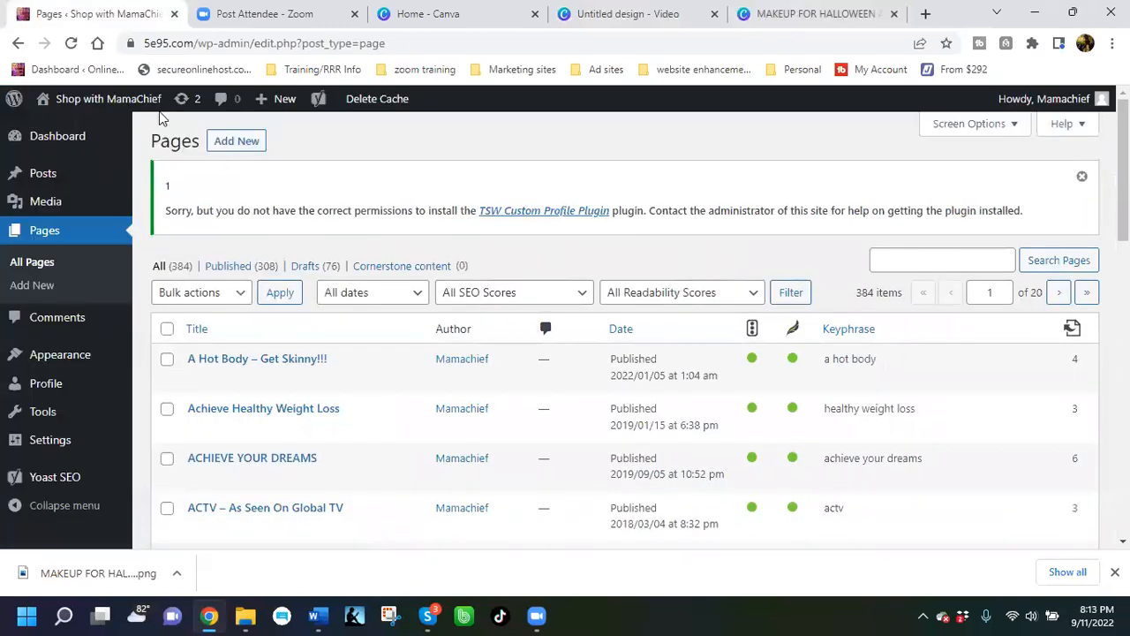
click(74, 133)
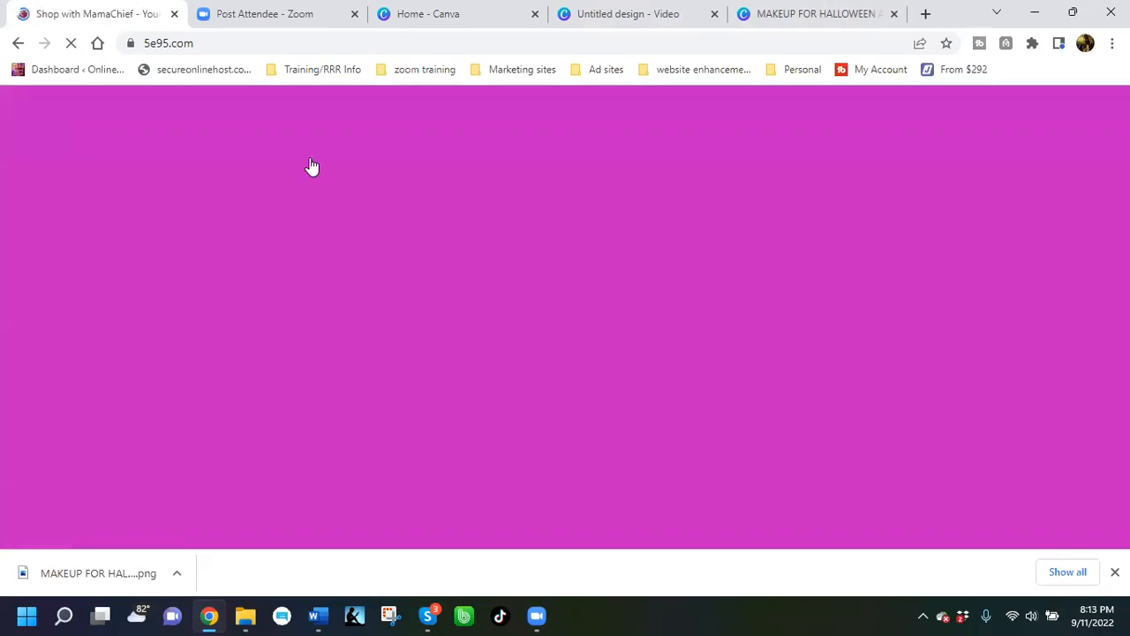
Step: Search the shop website for "supernatural"
click(904, 302)
text(supernatural)
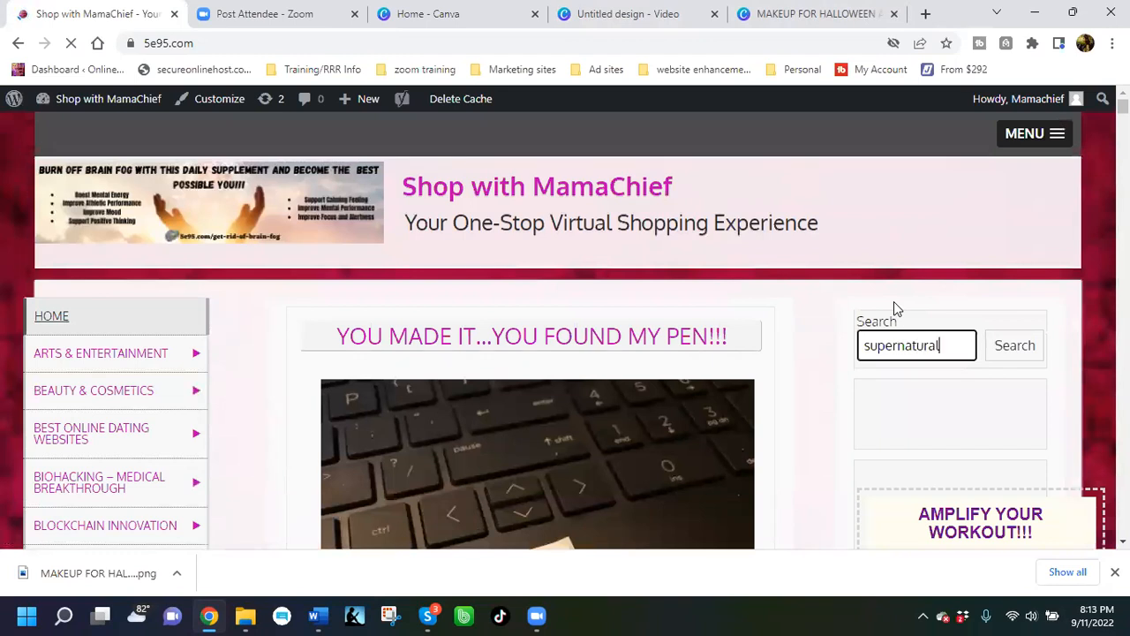
key(Return)
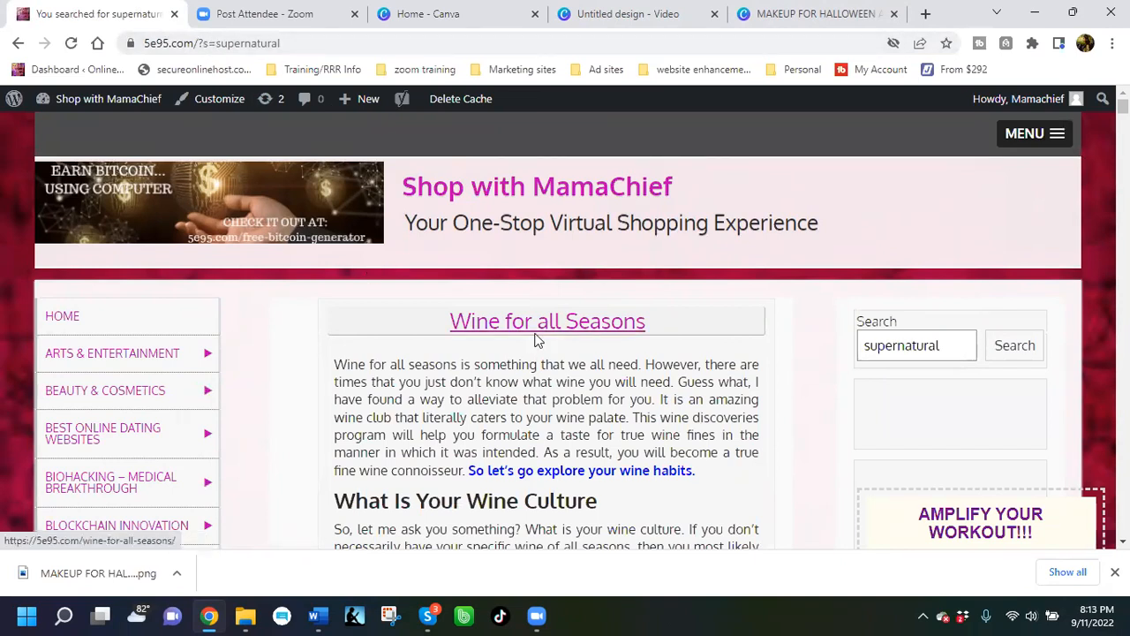
Step: Look through the site's supernatural search results for the post about the supernatural cosmetics
click(318, 39)
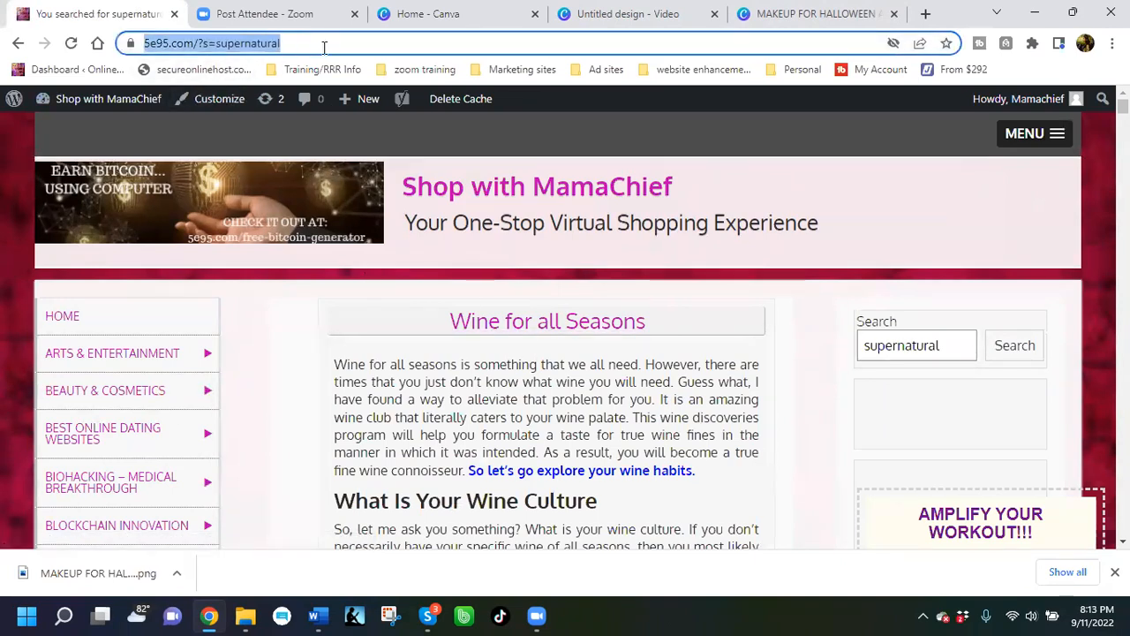
click(324, 44)
scroll(644, 361, down, 10)
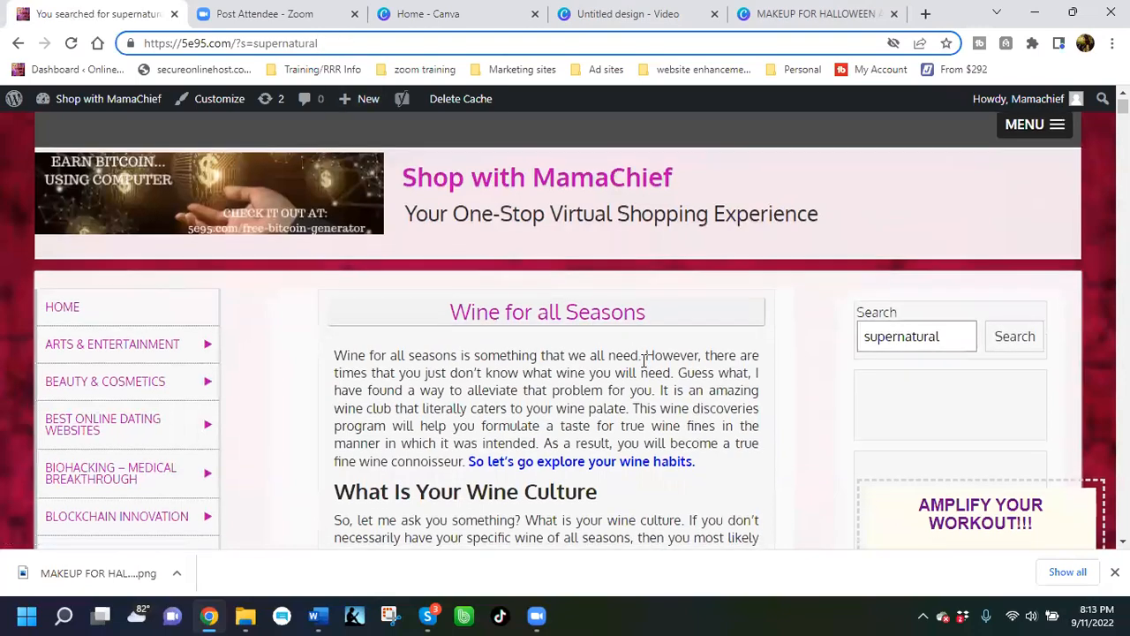
scroll(644, 361, down, 15)
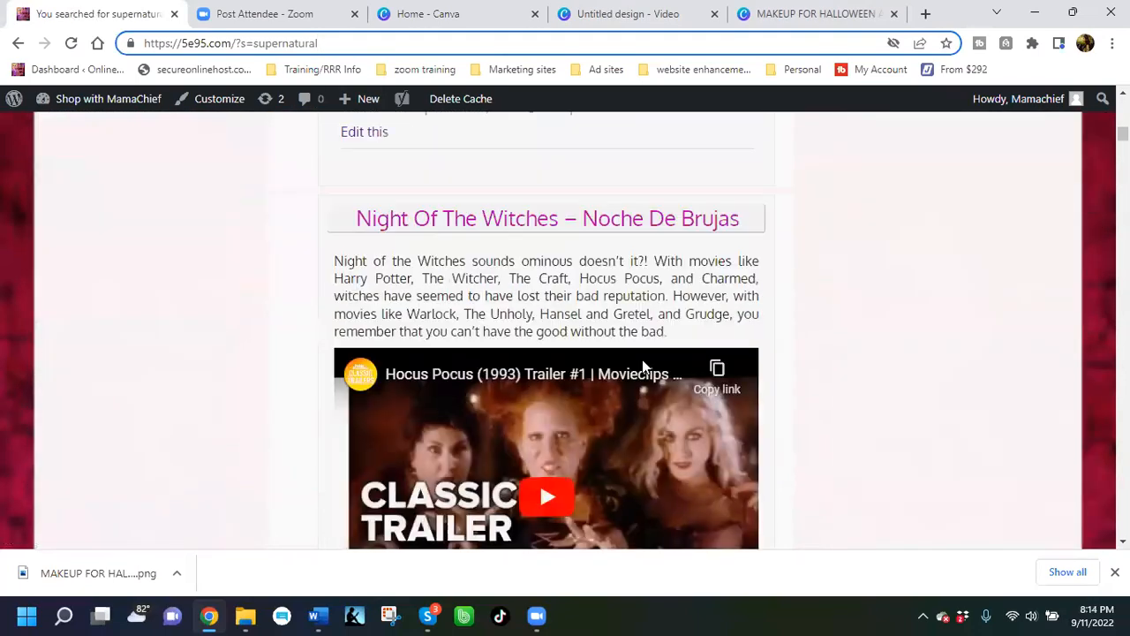
scroll(499, 315, down, 15)
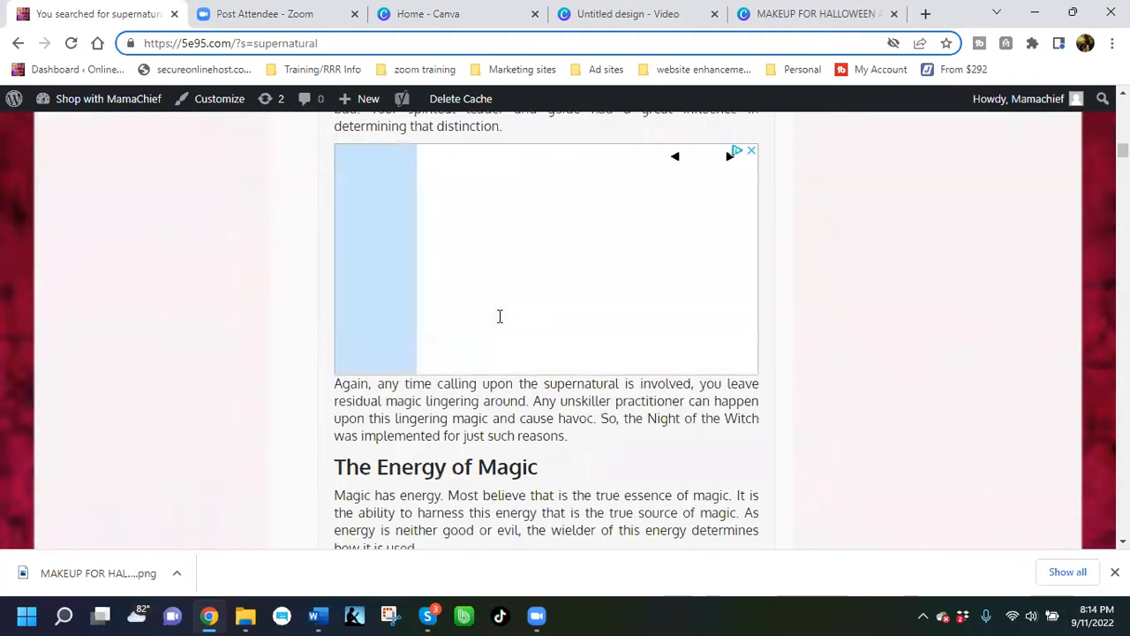
scroll(499, 316, down, 8)
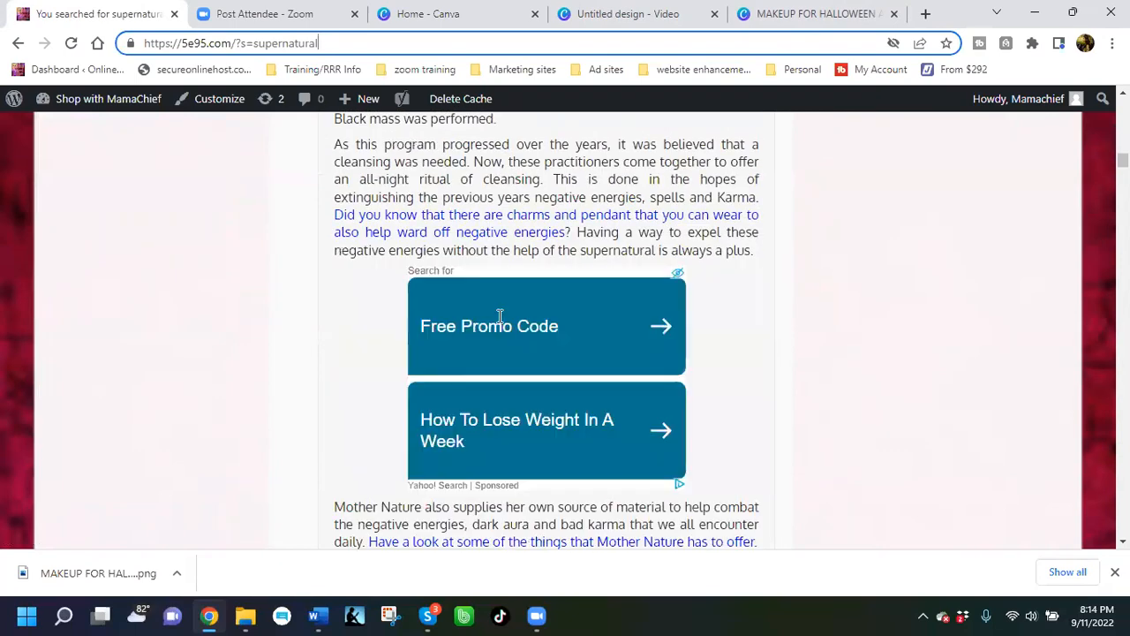
scroll(499, 315, down, 15)
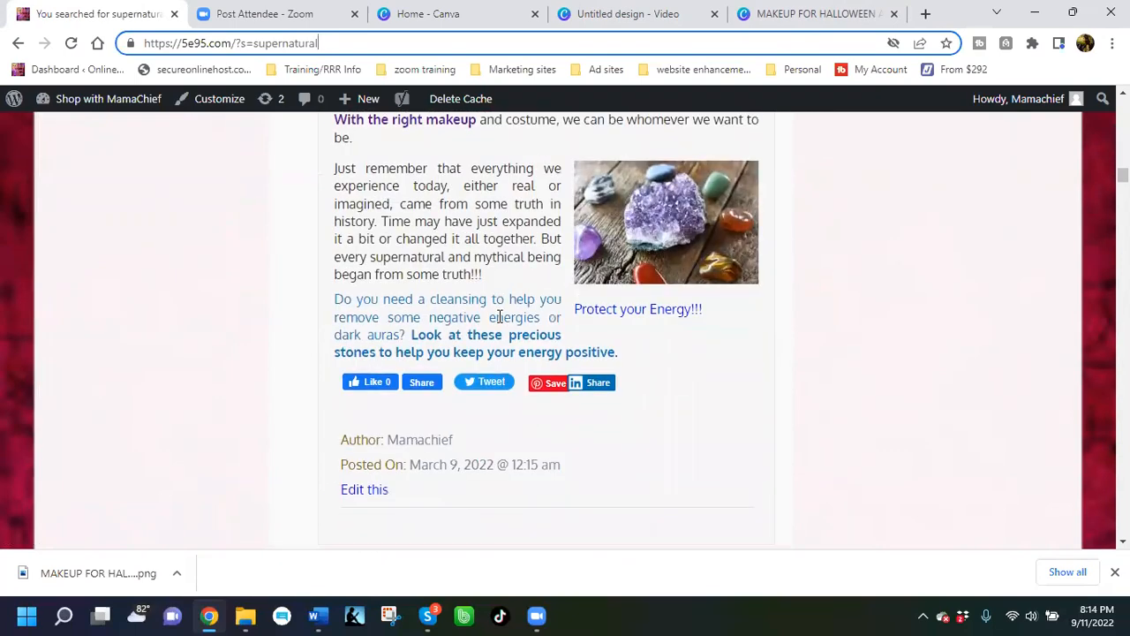
scroll(499, 314, down, 18)
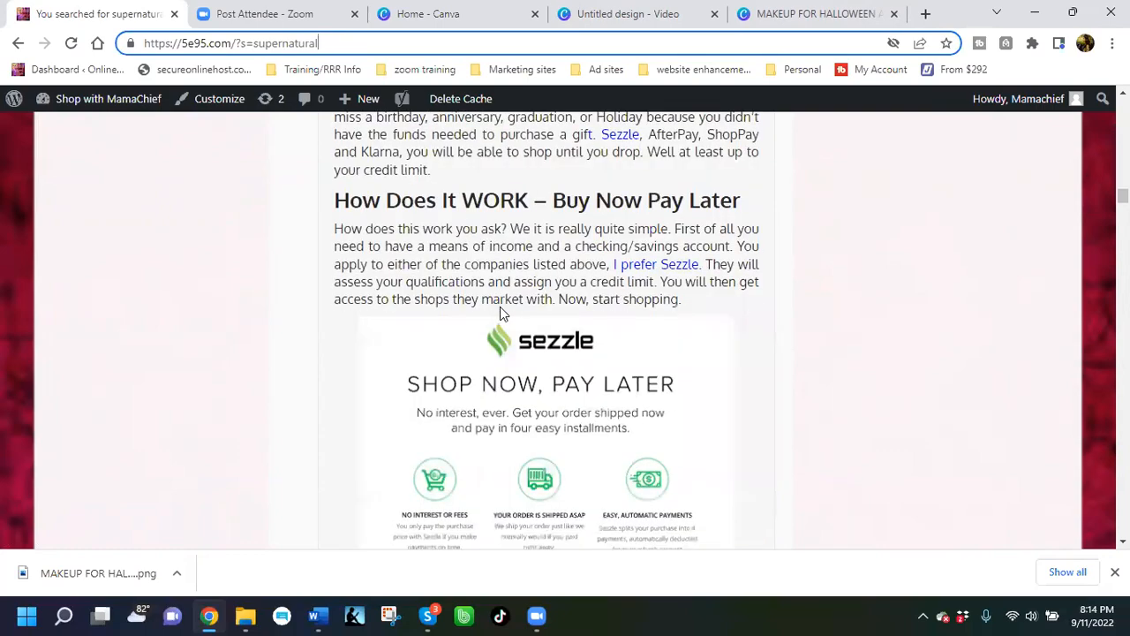
scroll(500, 313, down, 18)
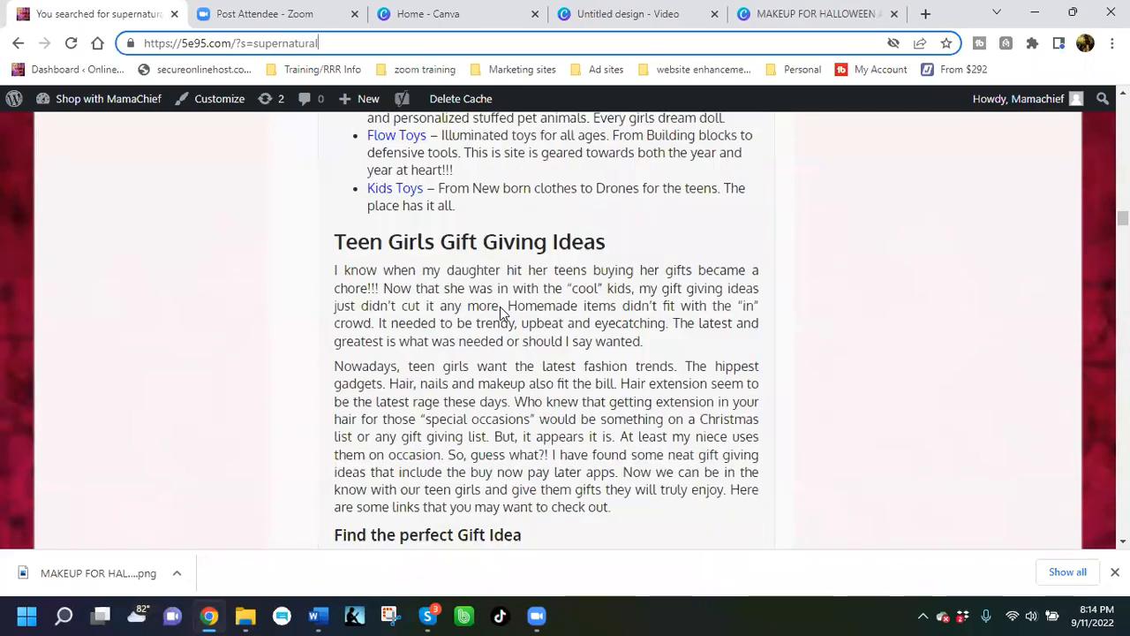
scroll(500, 314, up, 7)
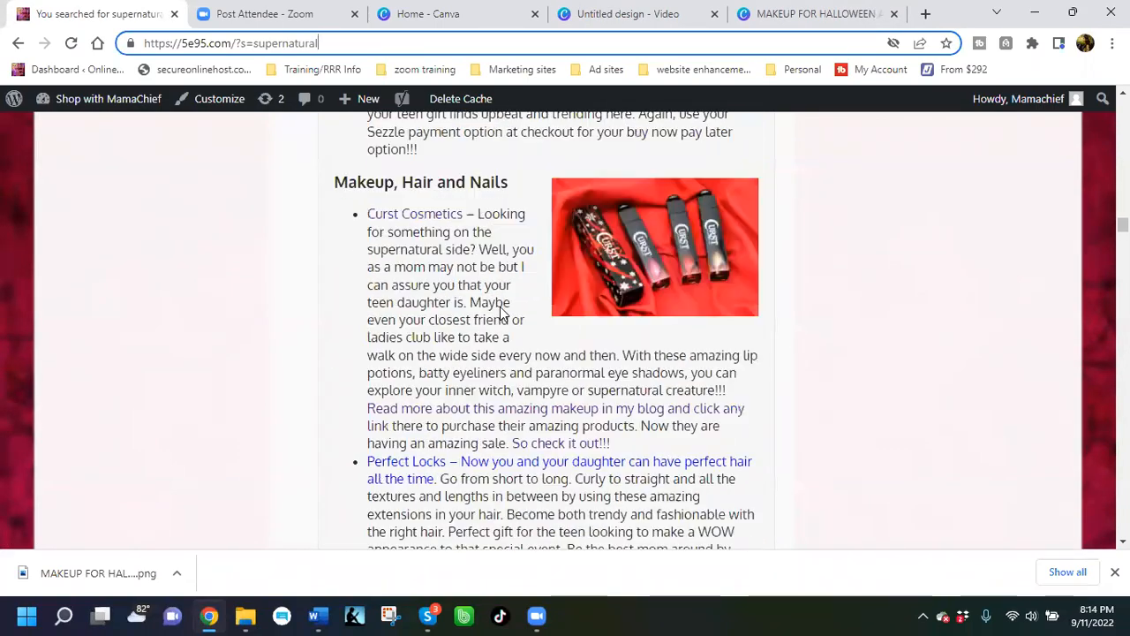
scroll(500, 314, down, 10)
scroll(500, 314, down, 15)
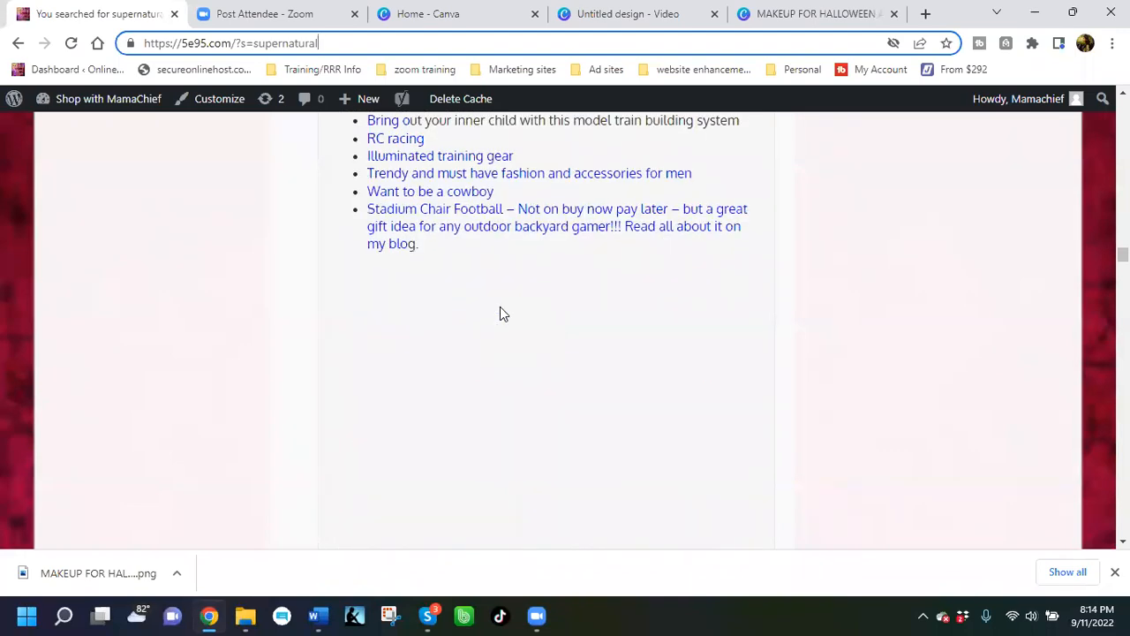
scroll(500, 310, down, 15)
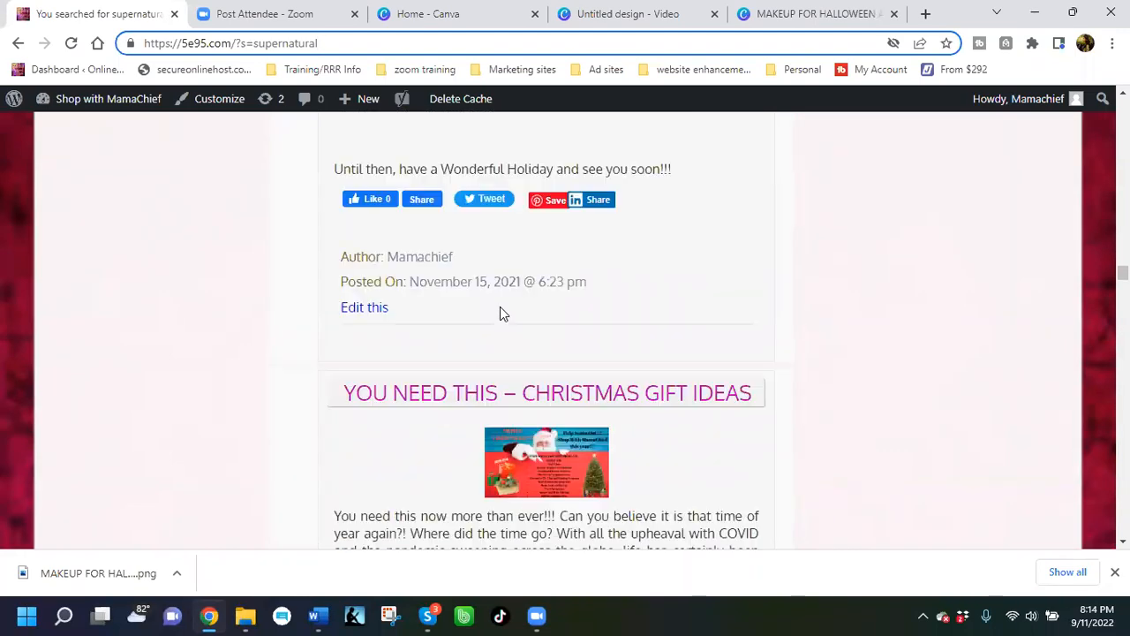
scroll(502, 311, down, 10)
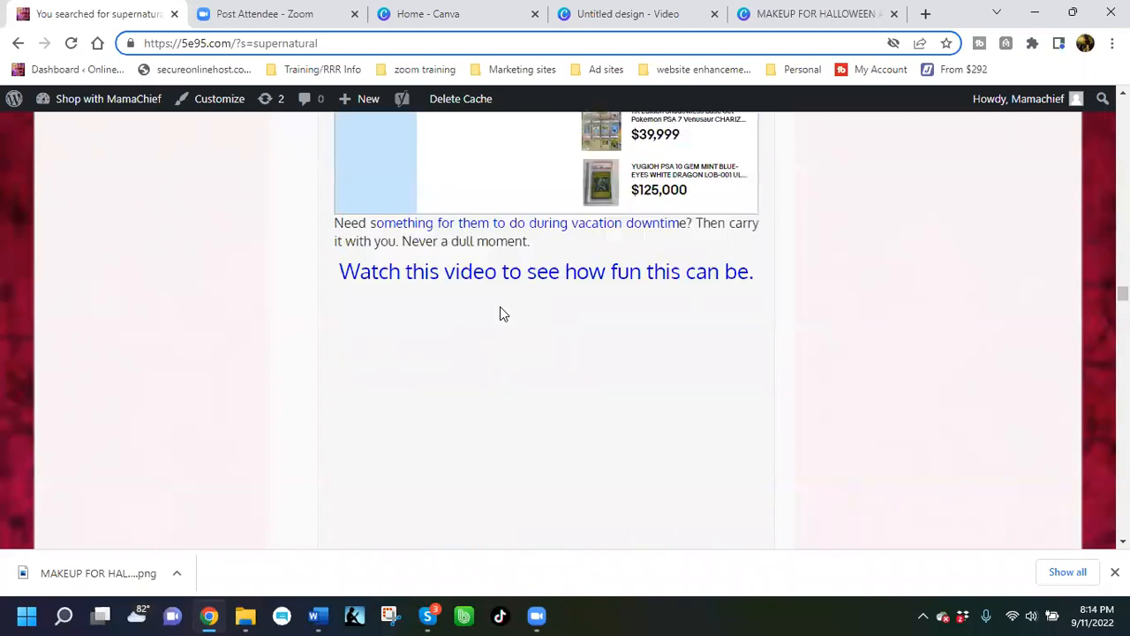
scroll(500, 313, down, 15)
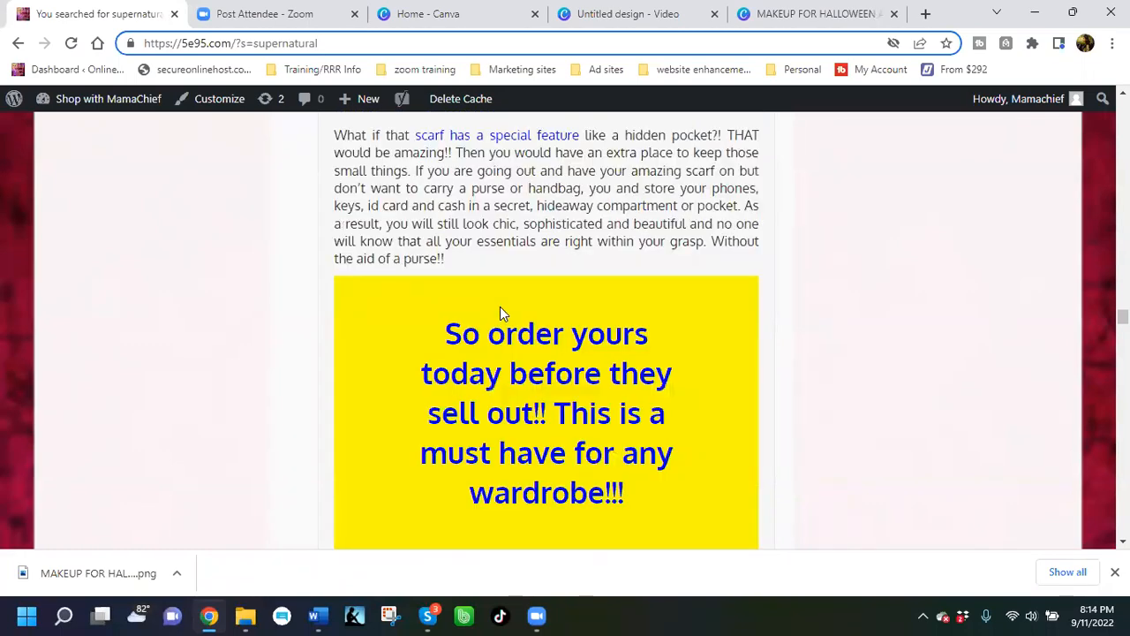
scroll(500, 311, down, 20)
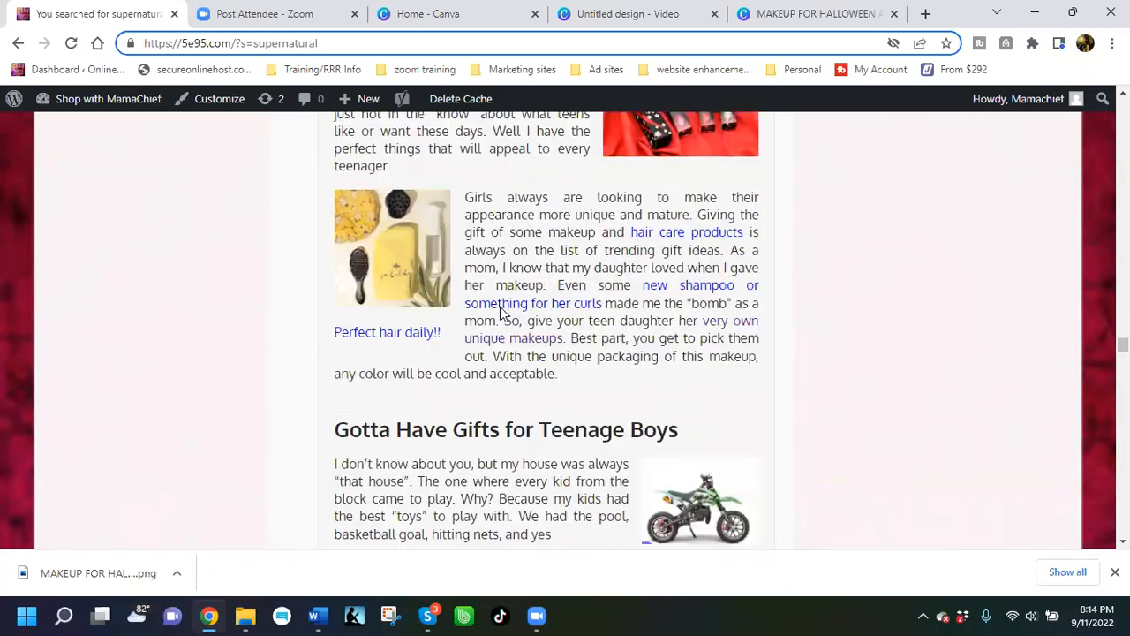
scroll(499, 306, down, 20)
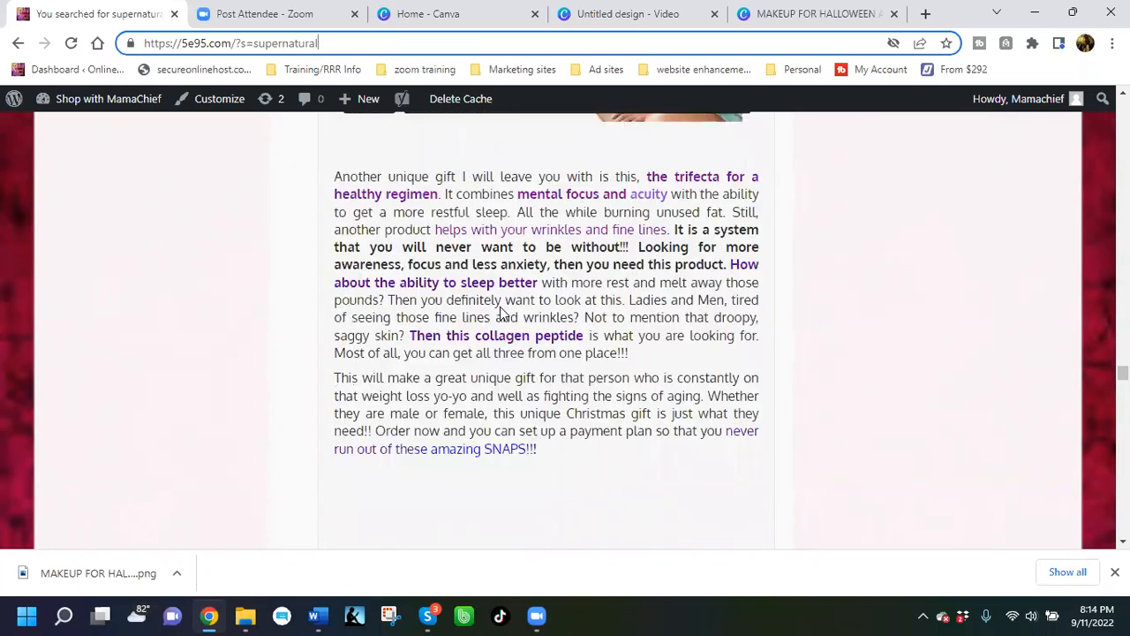
scroll(500, 310, down, 20)
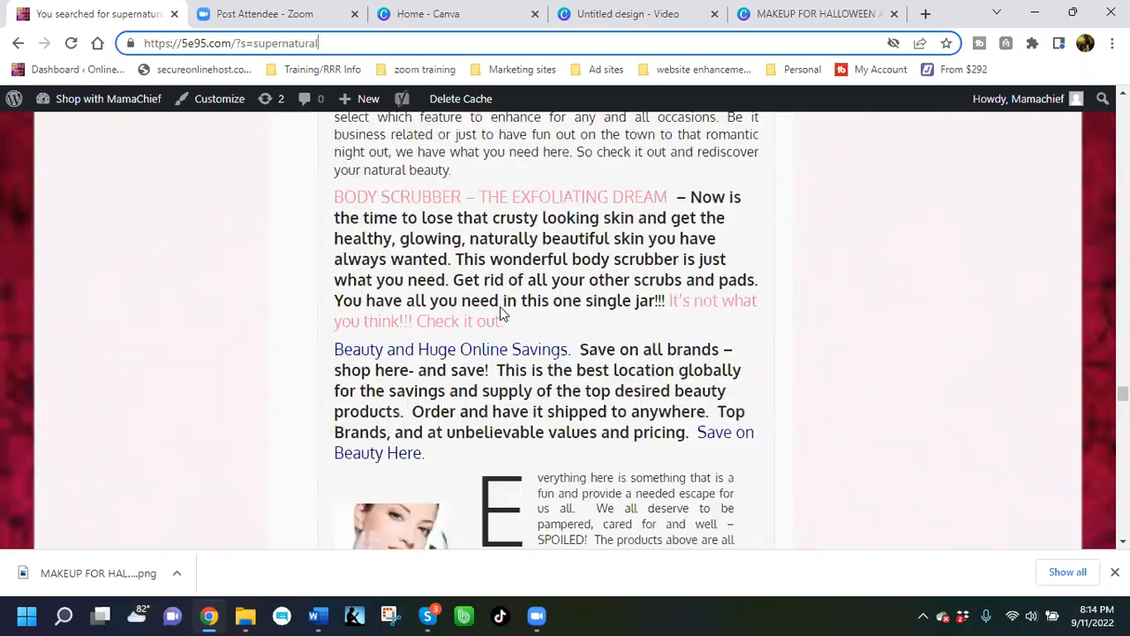
scroll(501, 306, down, 10)
scroll(501, 305, up, 9)
scroll(501, 305, down, 1)
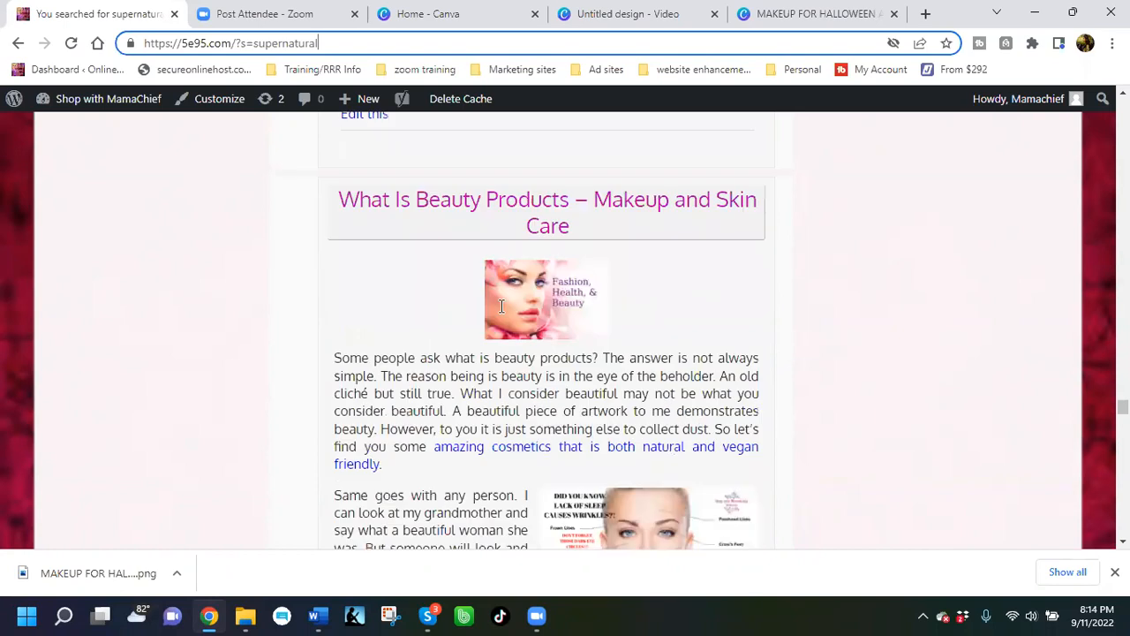
scroll(501, 306, down, 6)
scroll(501, 306, down, 5)
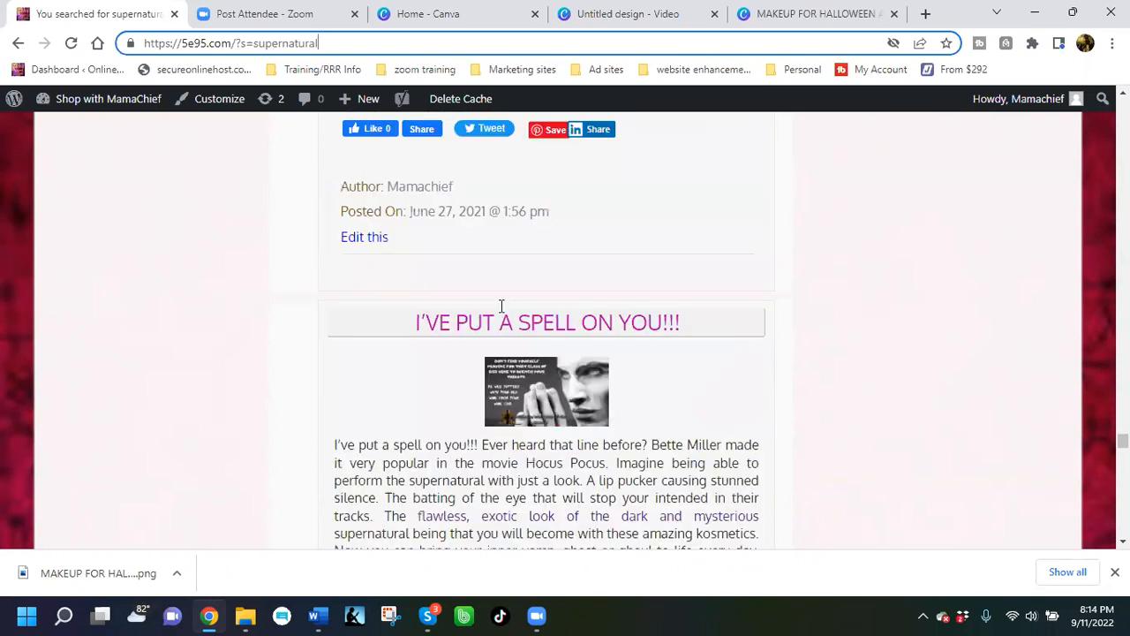
Step: Open the "I'VE PUT A SPELL ON YOU!!!" post and copy its web address
click(541, 336)
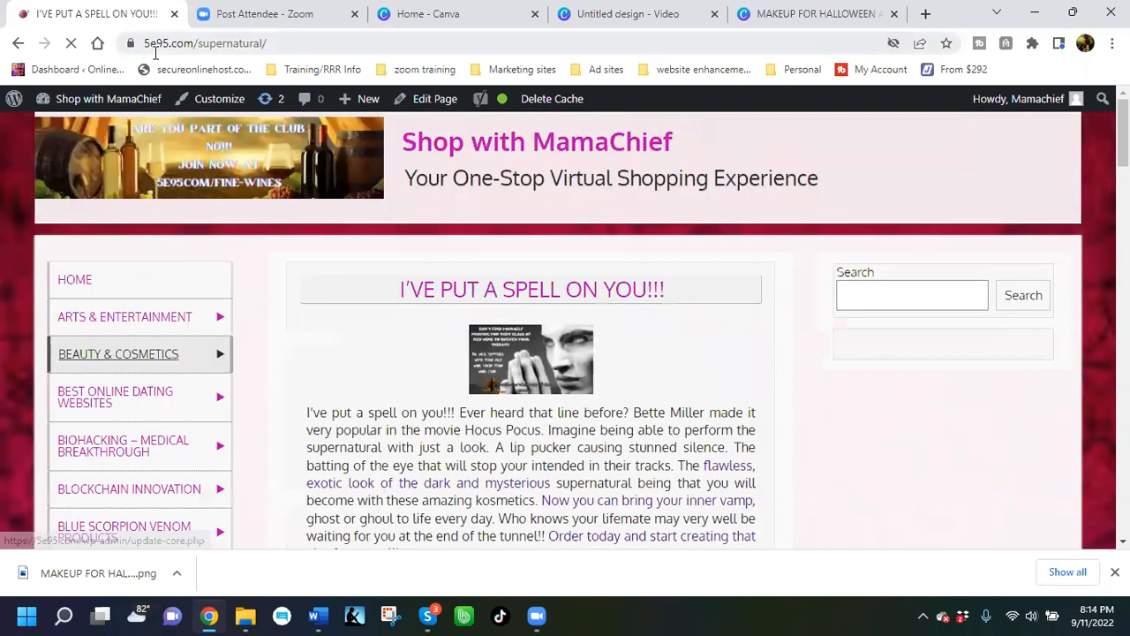
drag(275, 43, 133, 42)
right_click(161, 46)
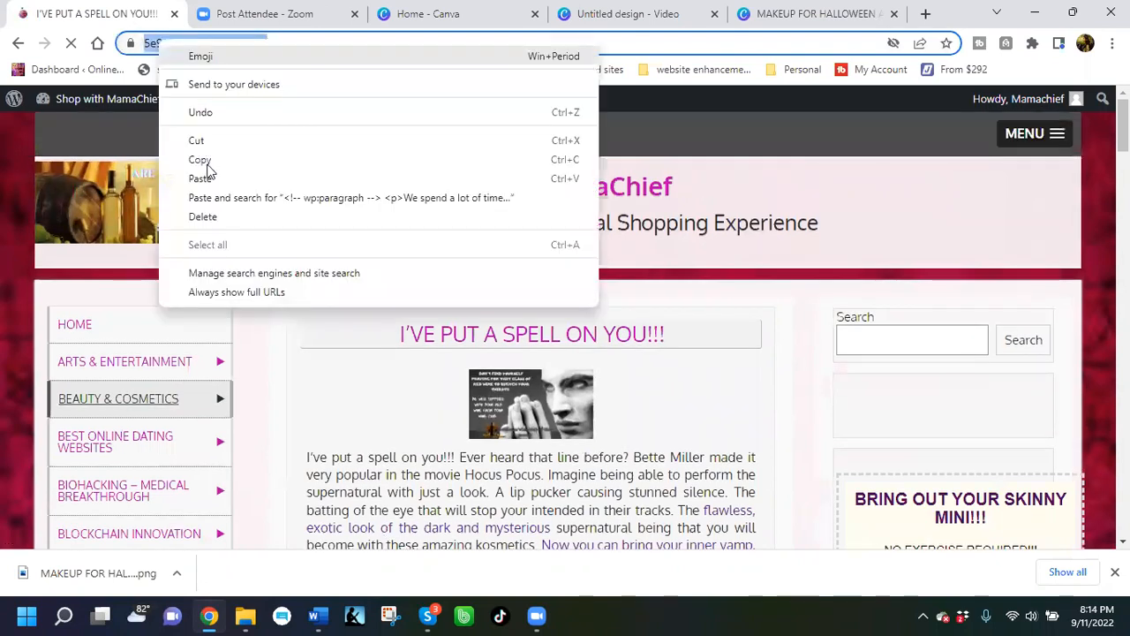
click(202, 160)
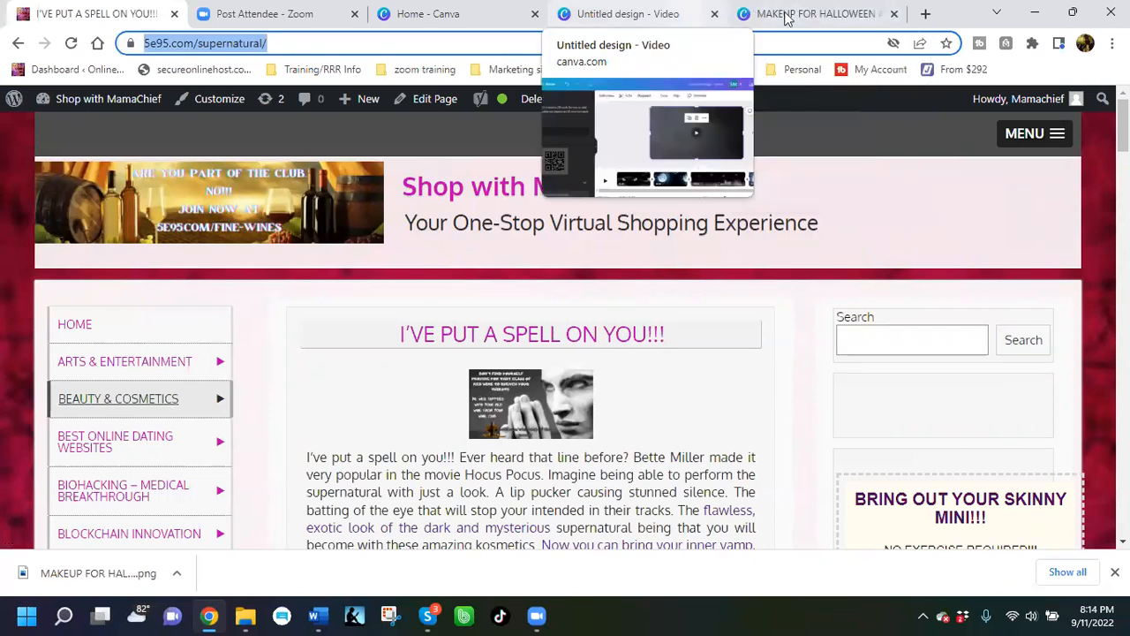
click(788, 19)
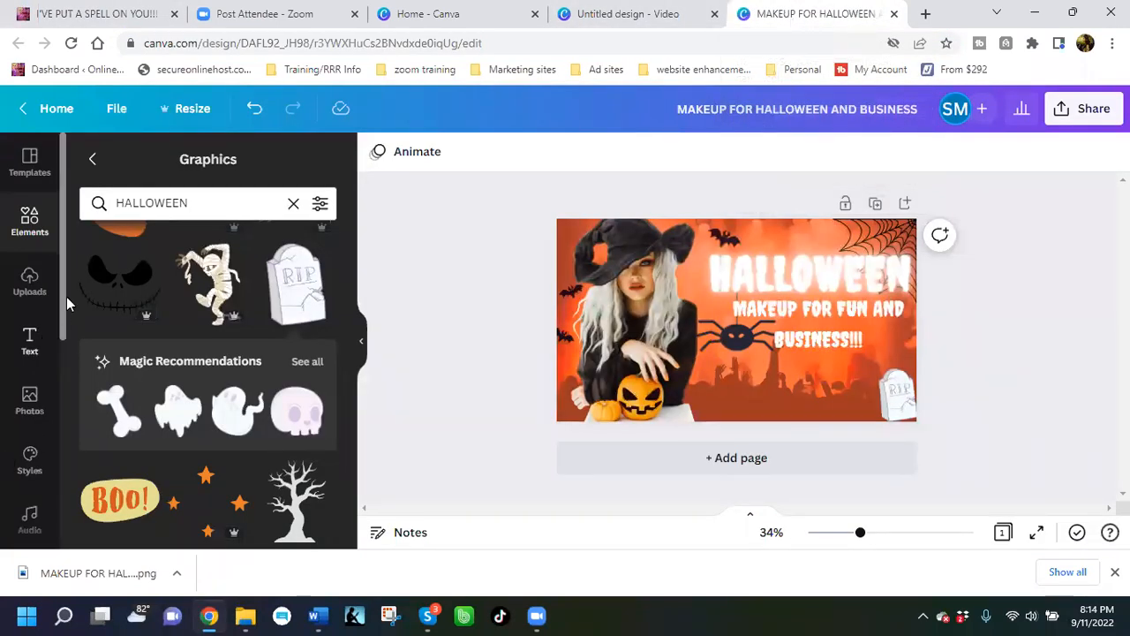
click(636, 15)
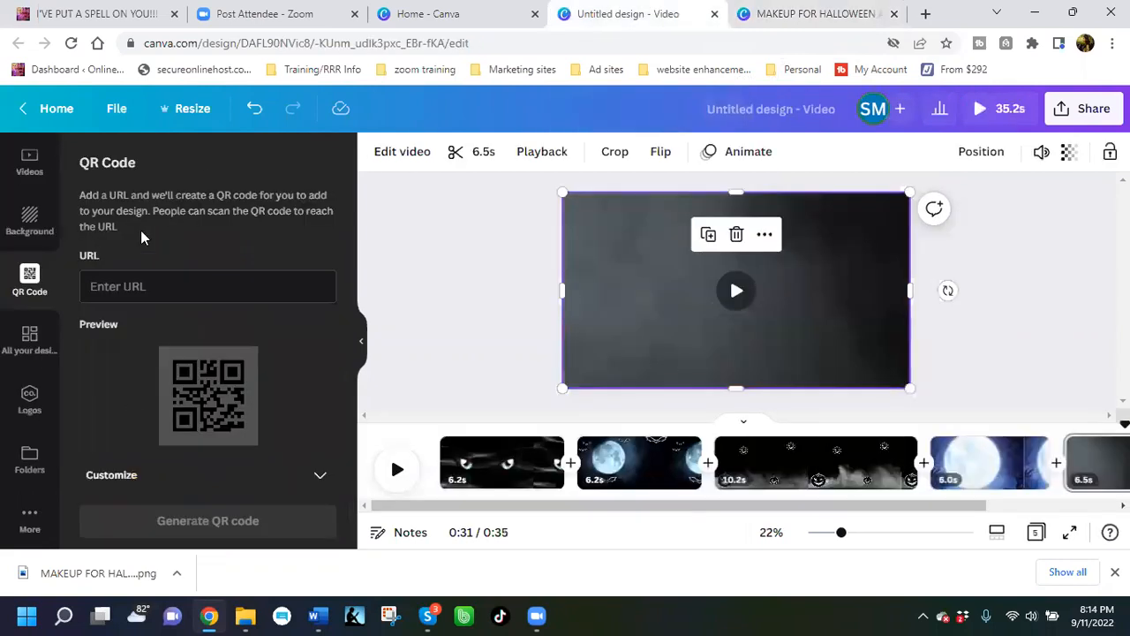
click(99, 287)
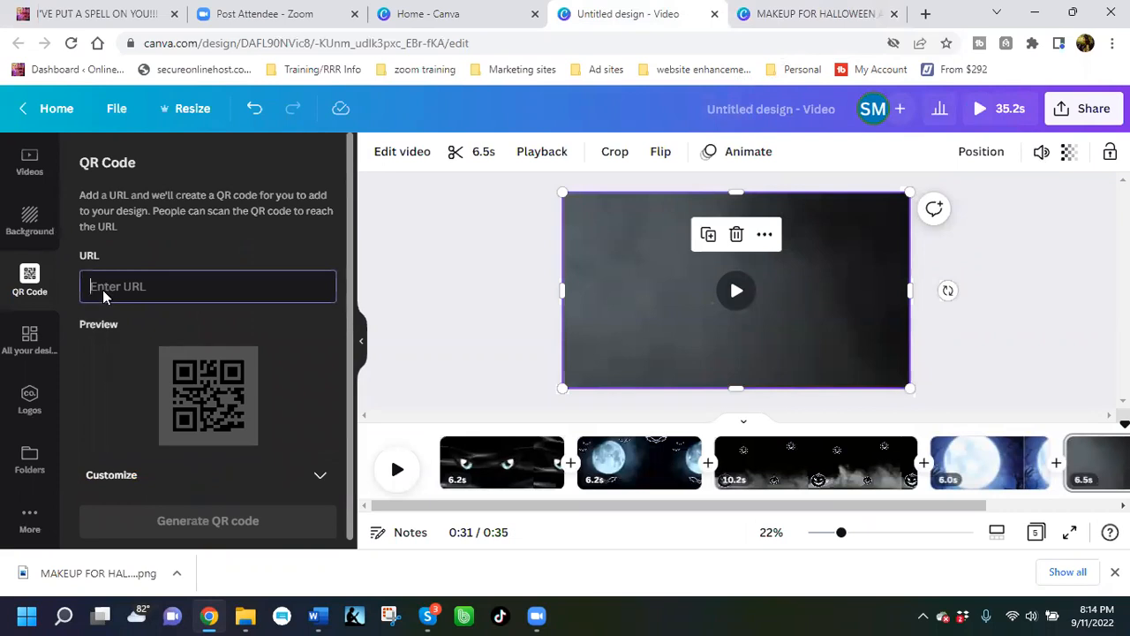
right_click(103, 296)
click(143, 421)
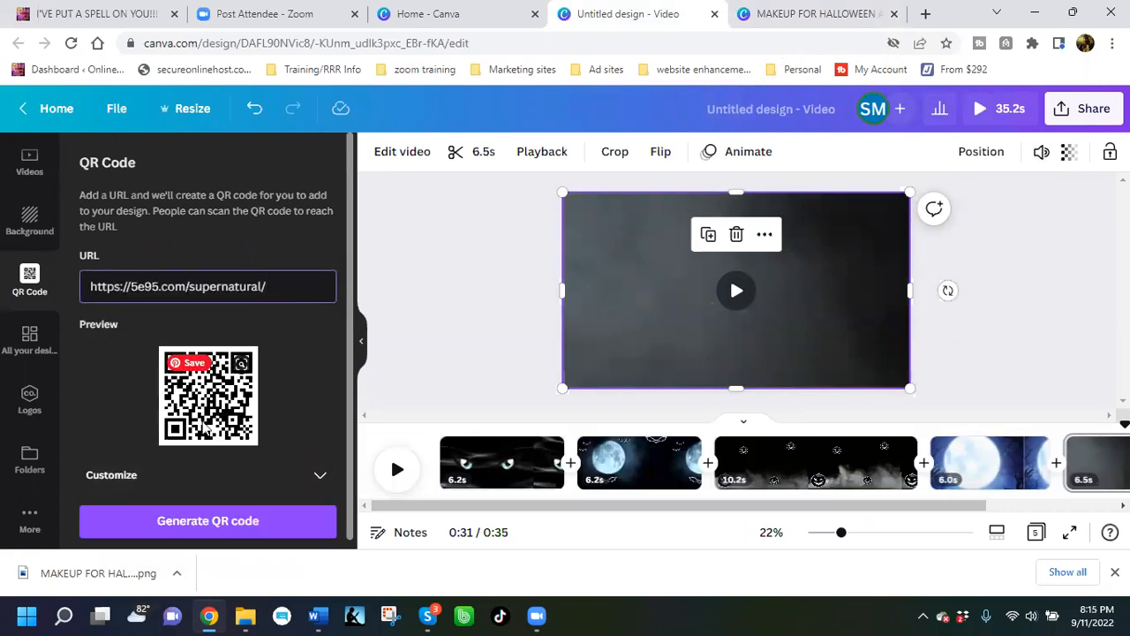
click(196, 522)
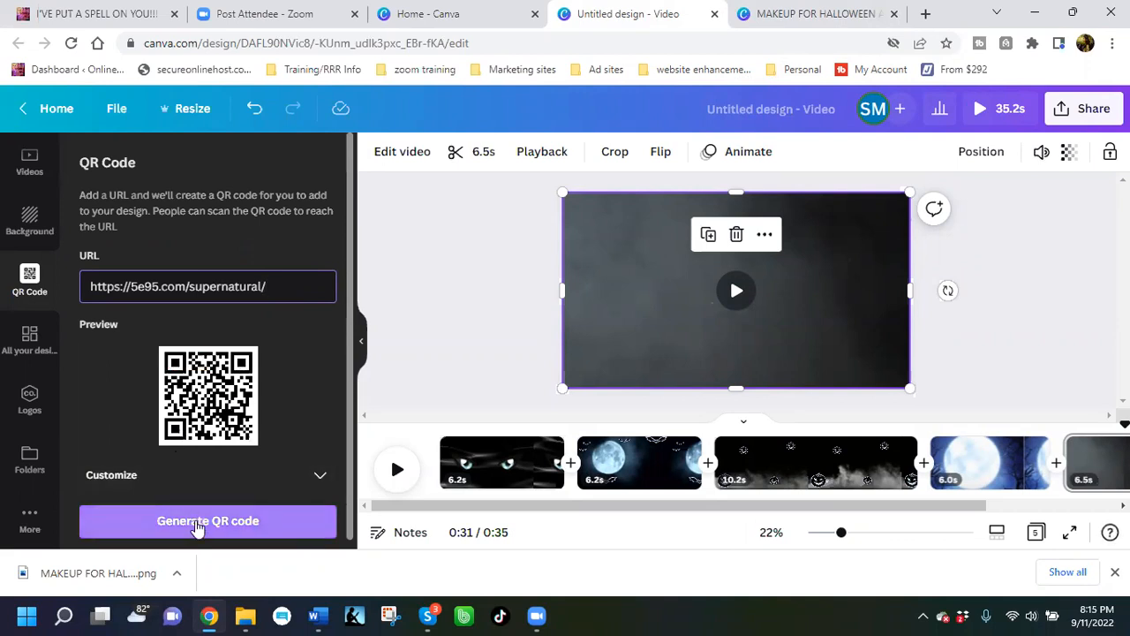
click(196, 522)
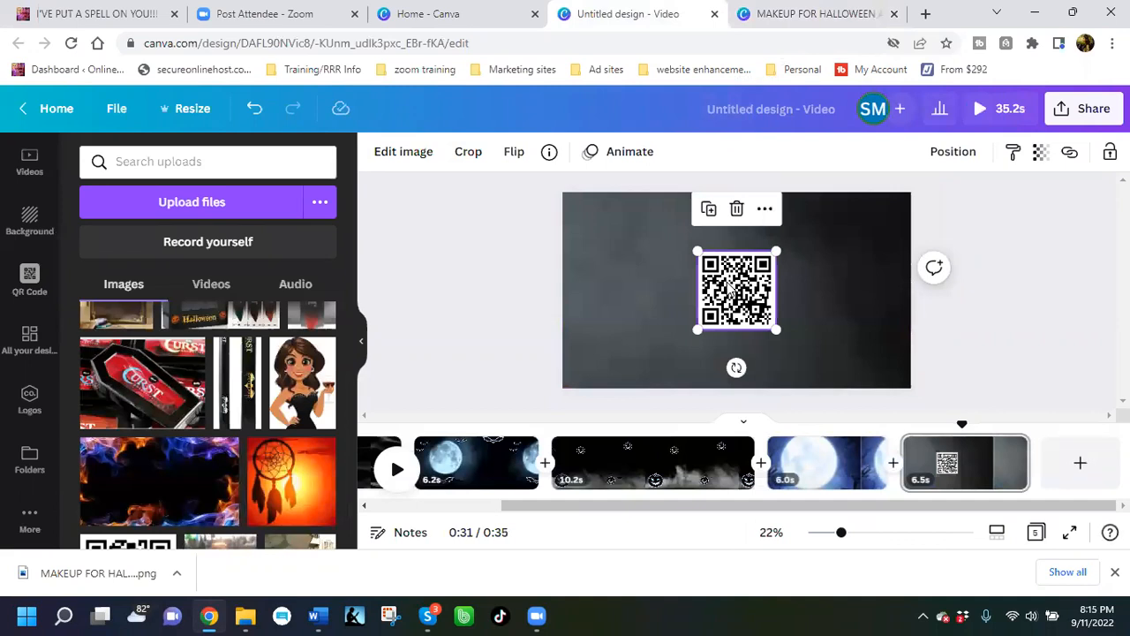
click(764, 210)
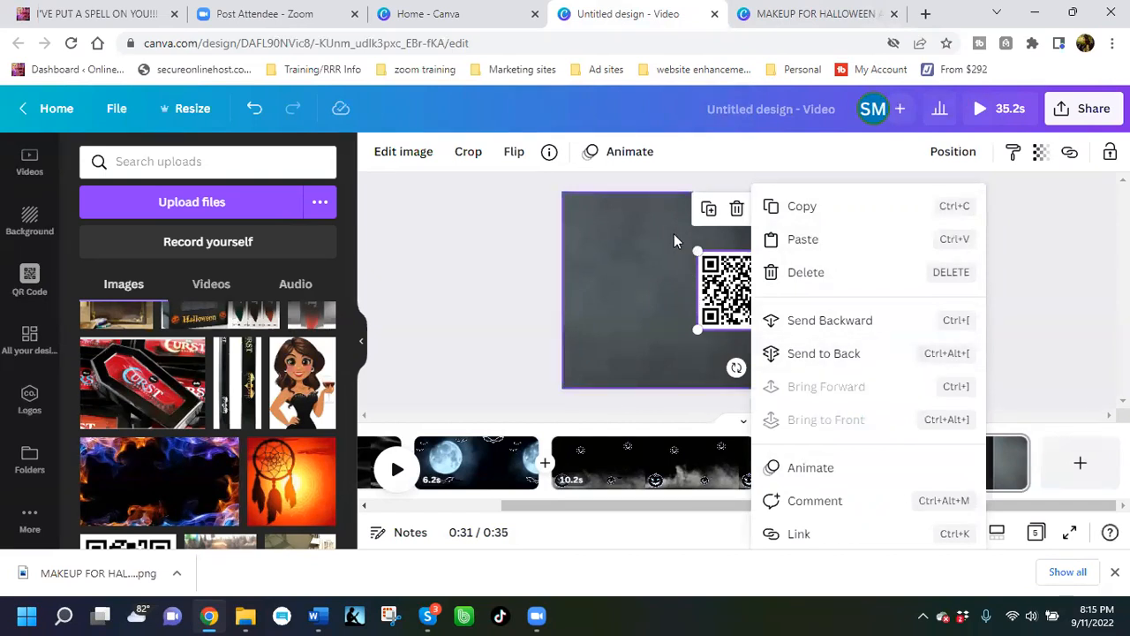
click(649, 246)
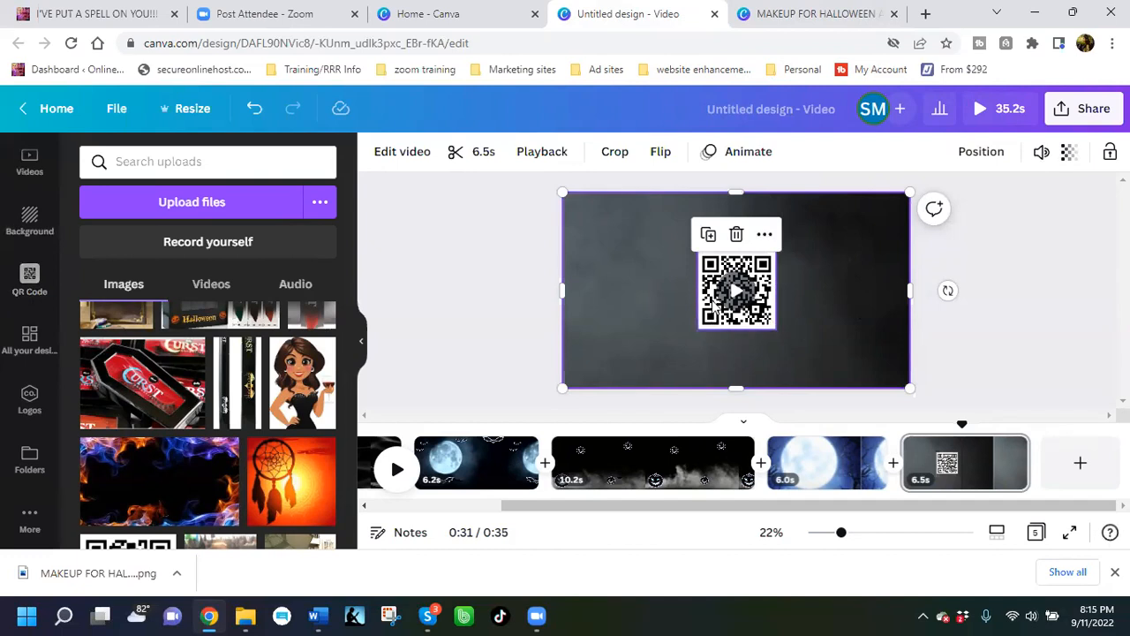
Step: Shrink the QR code into the lower-left corner of the last 6.5-second page and copy it
drag(710, 275, 536, 380)
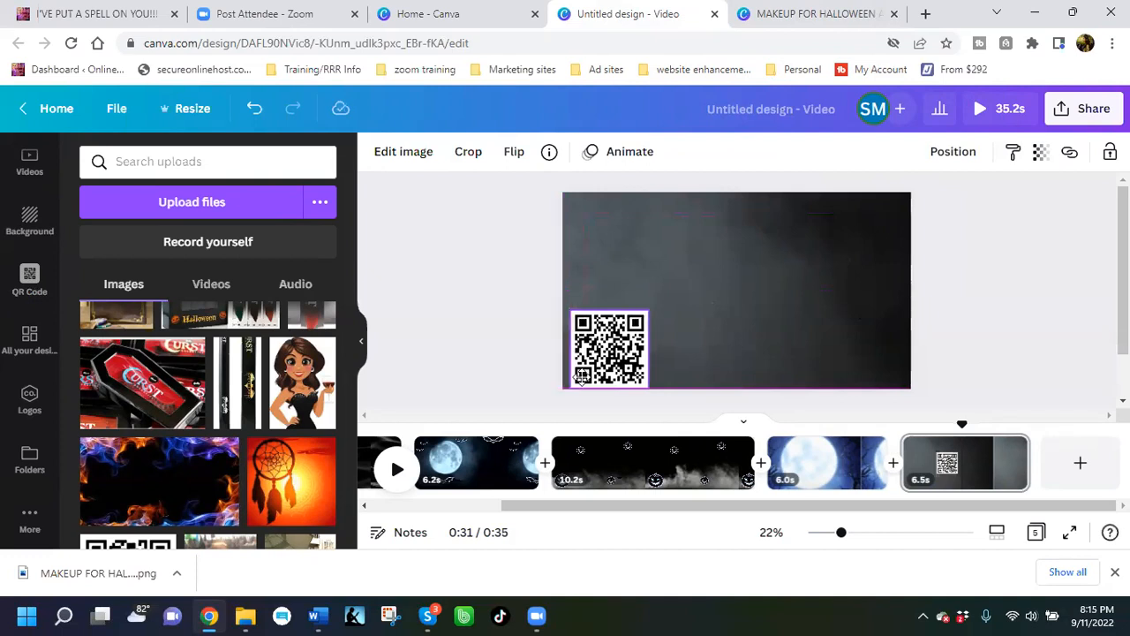
drag(639, 325, 609, 365)
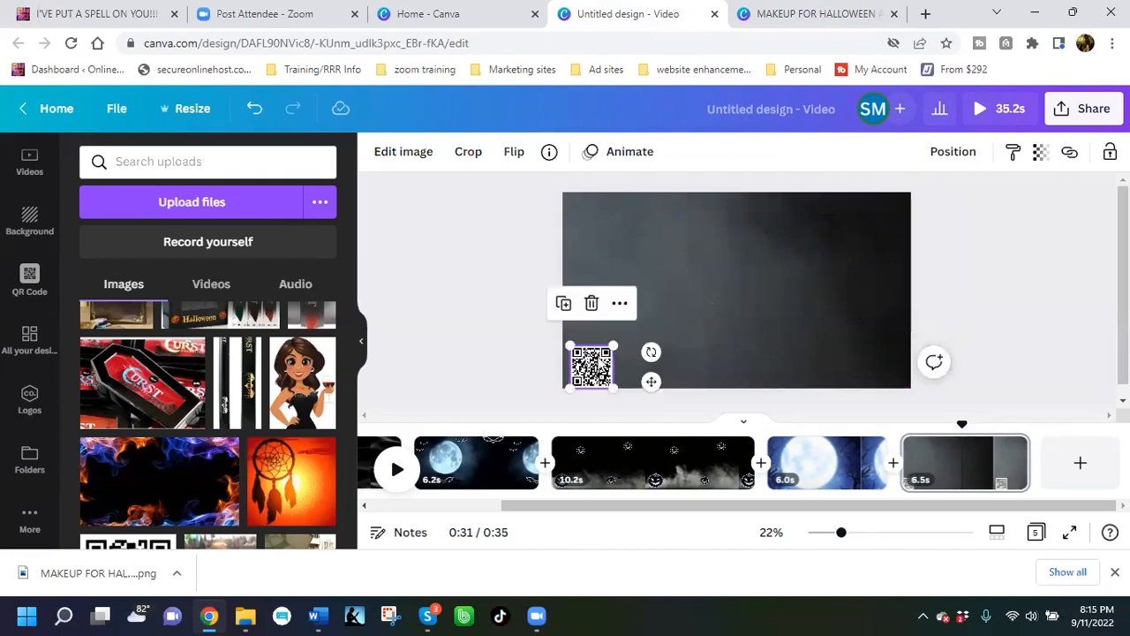
right_click(600, 366)
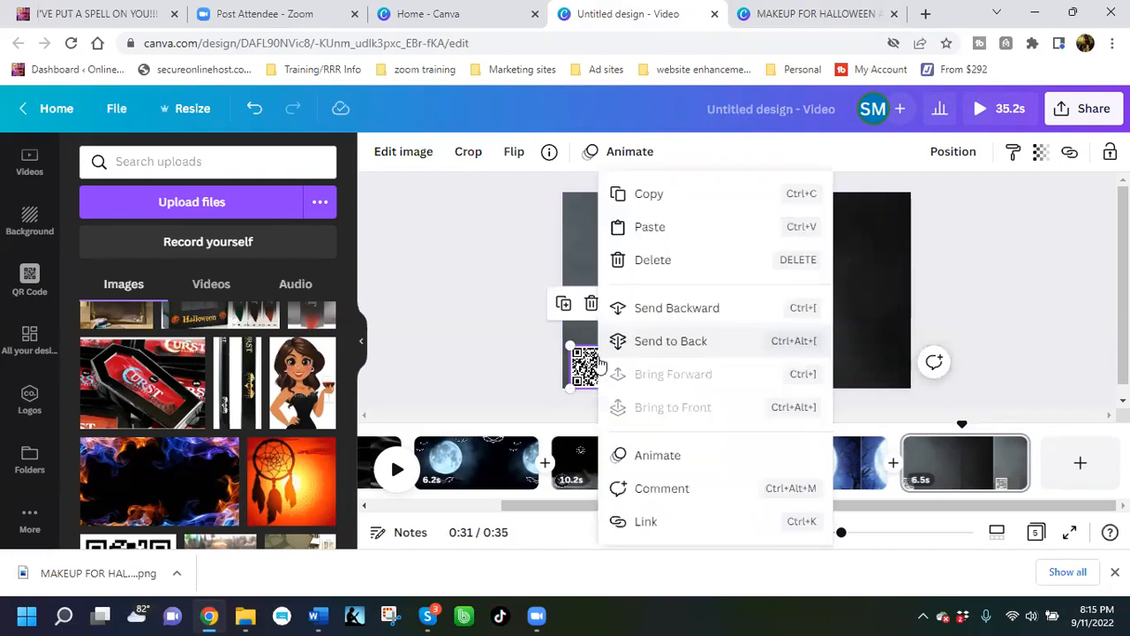
click(645, 195)
Step: Paste the QR code onto the first page with the glowing eyes and fit it flush into the lower-left corner
scroll(513, 503, left, 3)
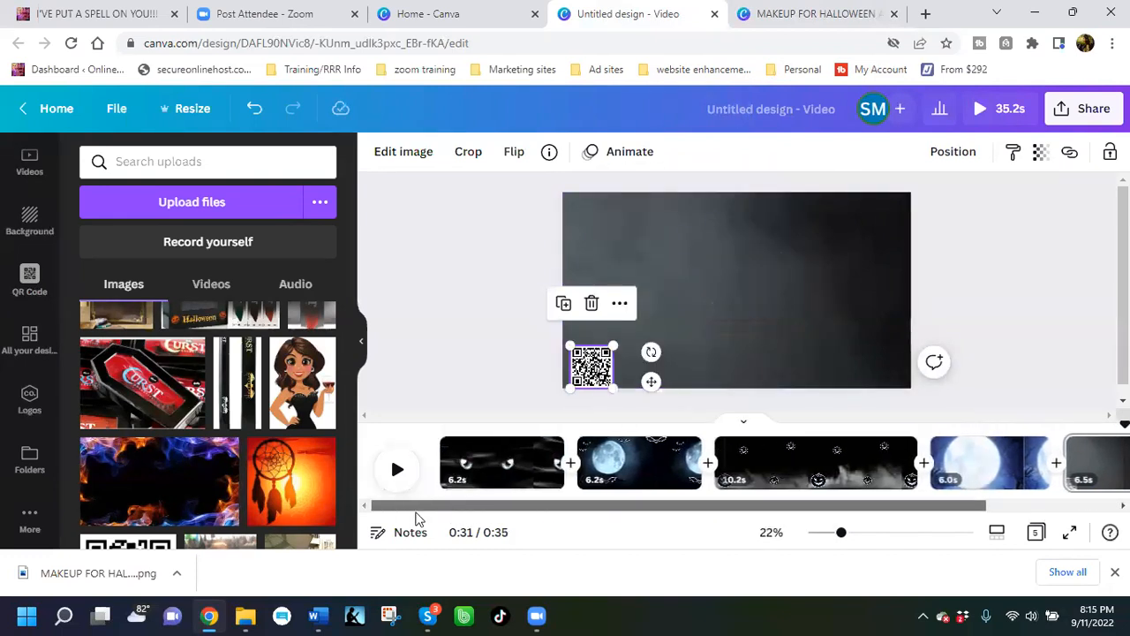
click(530, 477)
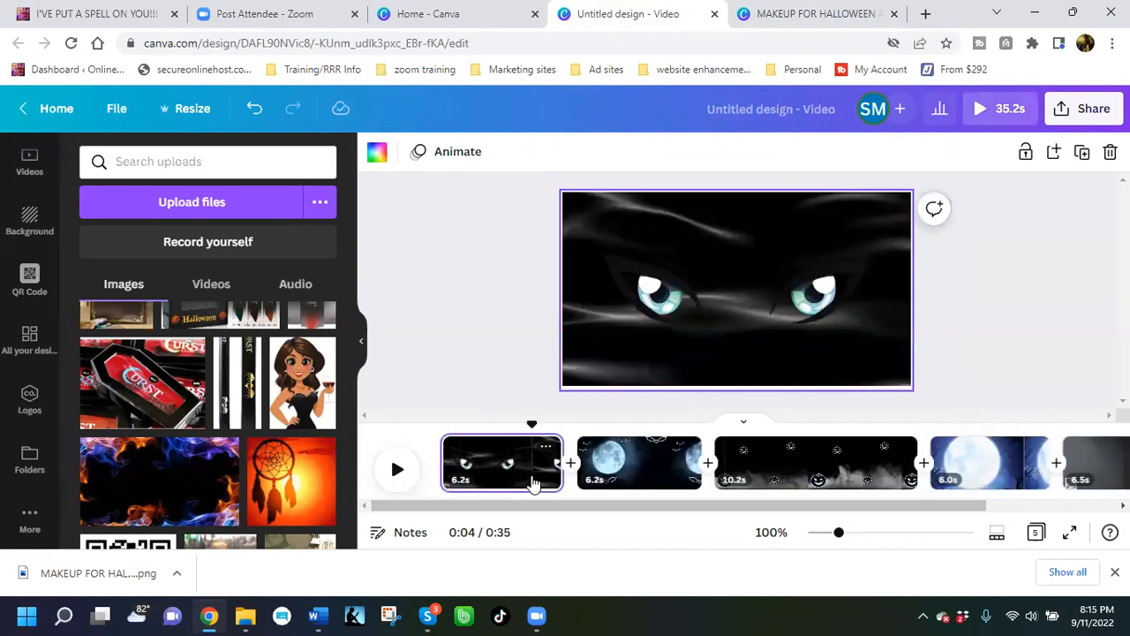
click(594, 365)
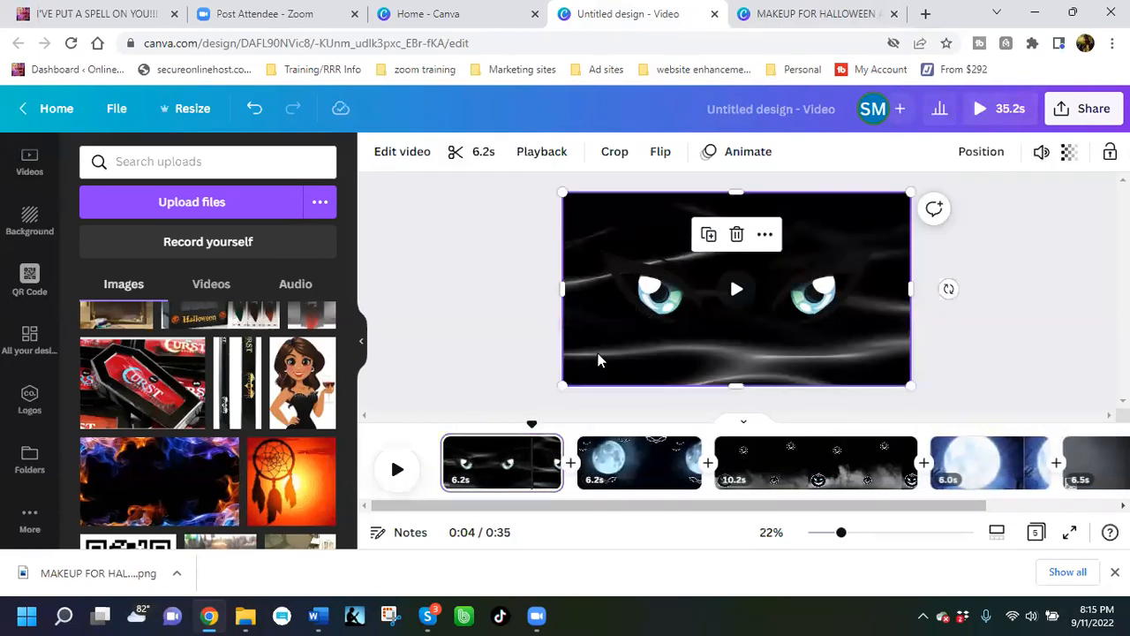
right_click(598, 360)
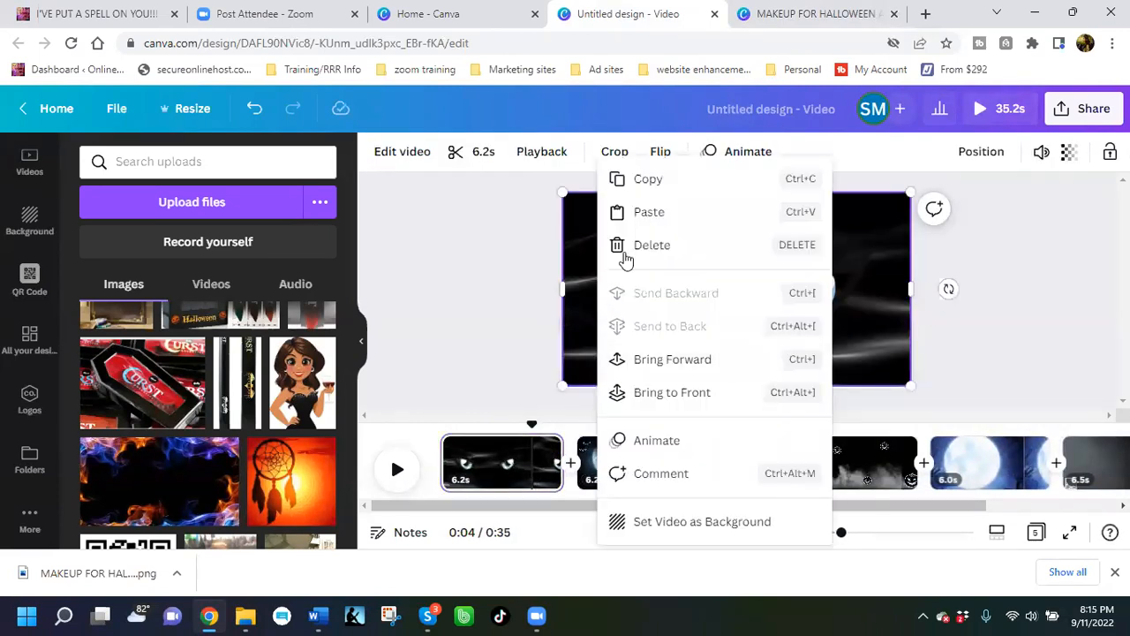
click(650, 214)
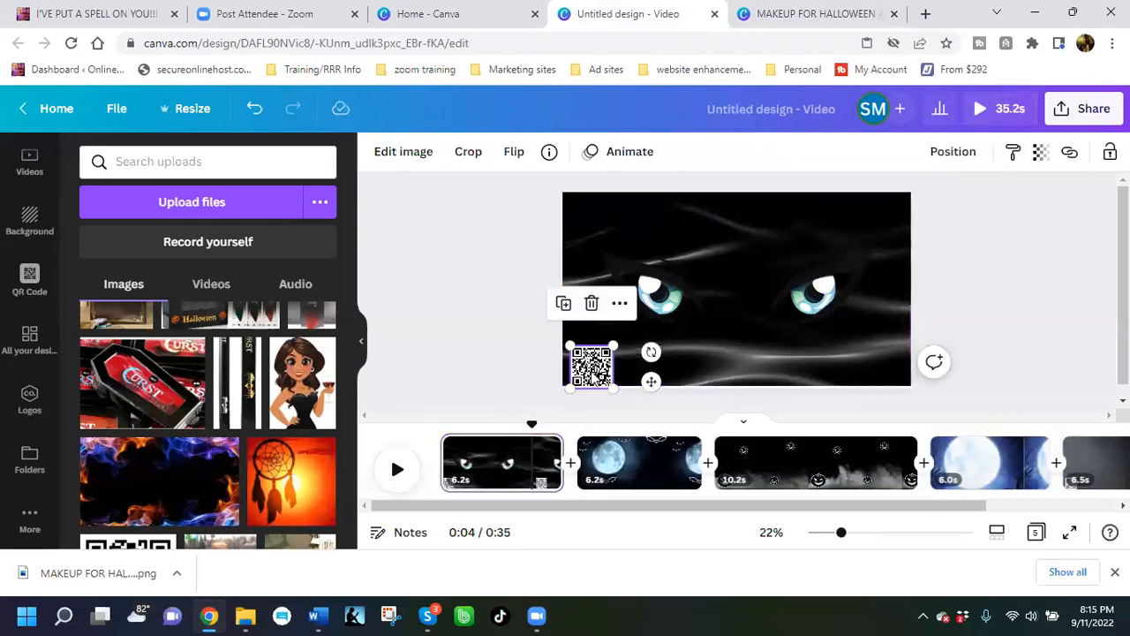
drag(590, 368, 581, 358)
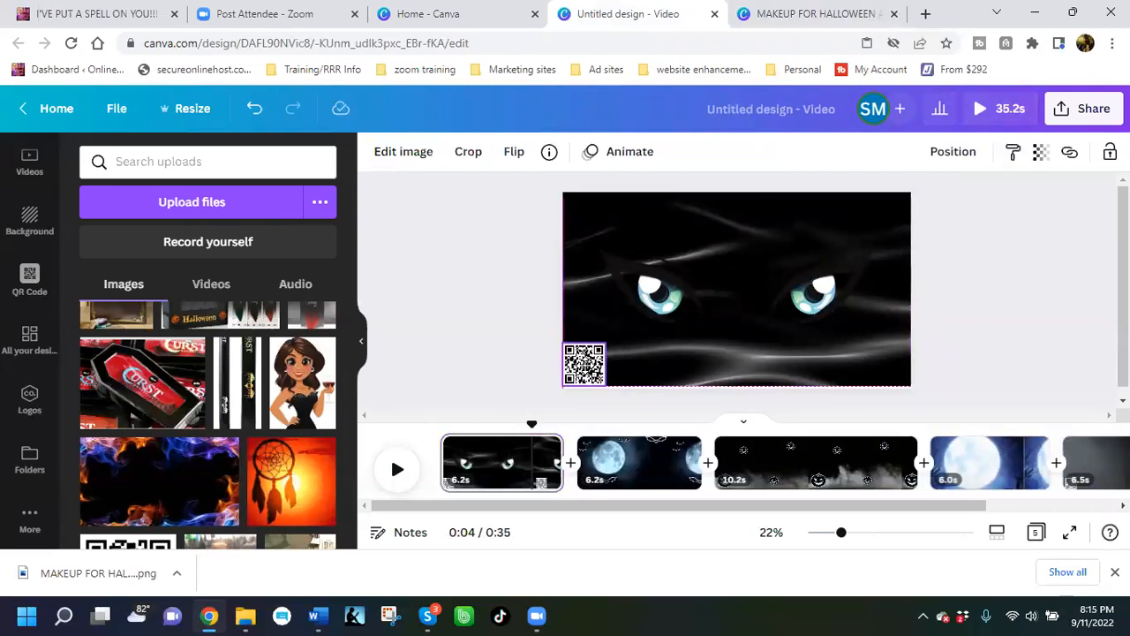
click(729, 366)
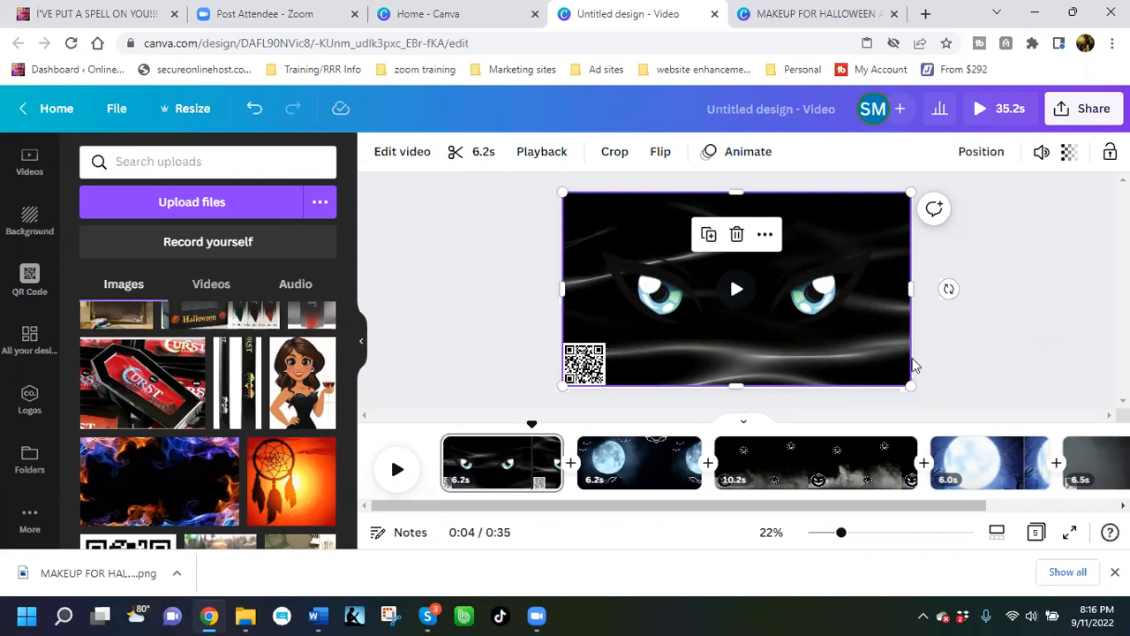
click(1029, 356)
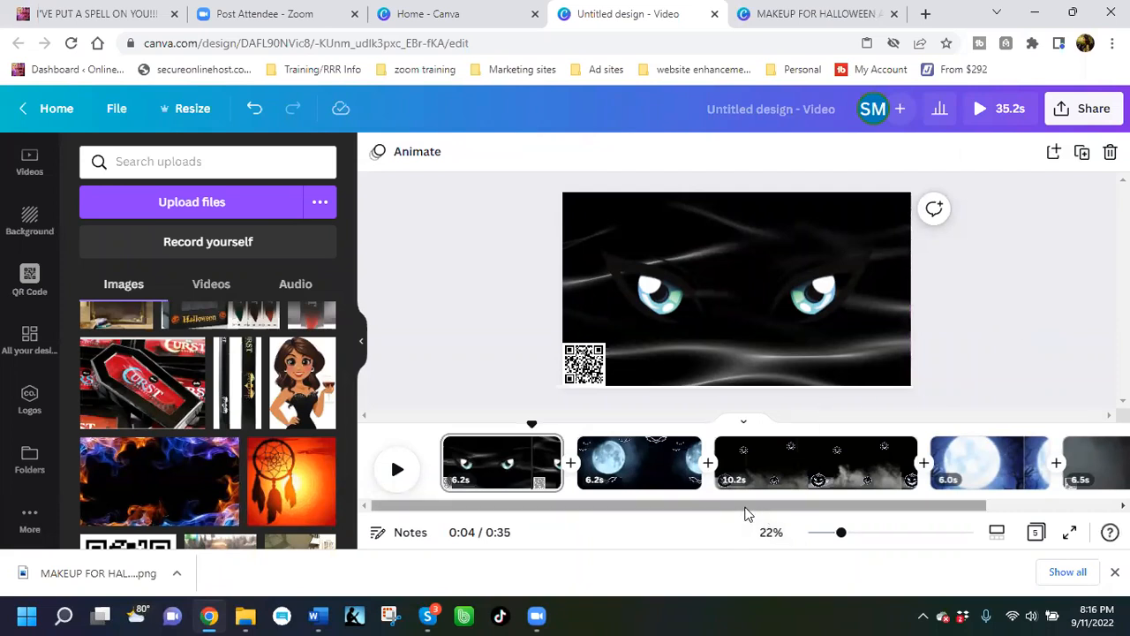
mouse_move(744, 514)
mouse_down()
mouse_move(811, 519)
mouse_move(751, 523)
mouse_up()
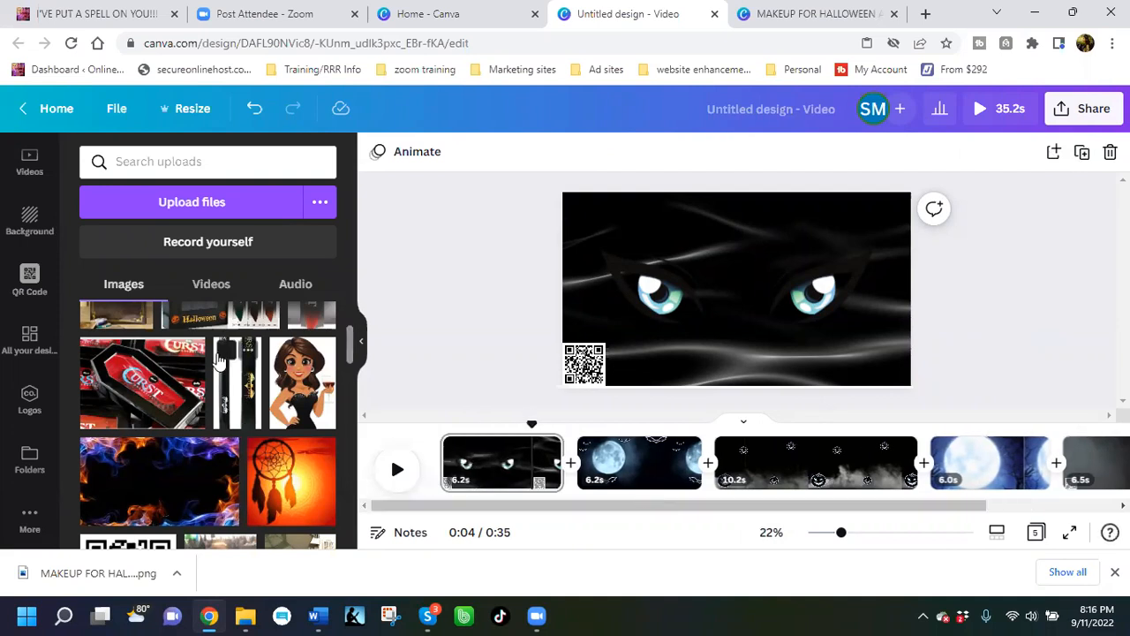
Step: Add the uploaded Spell Book and lipsticks image to the moon-and-bats page, reduced in the lower-right corner
click(669, 482)
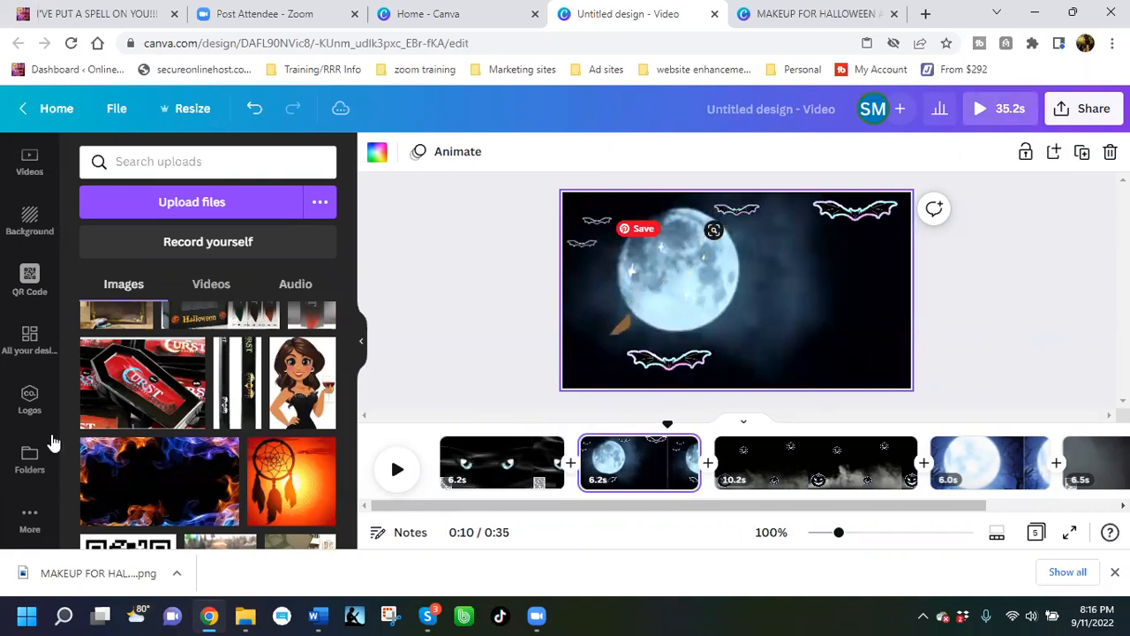
scroll(126, 393, up, 2)
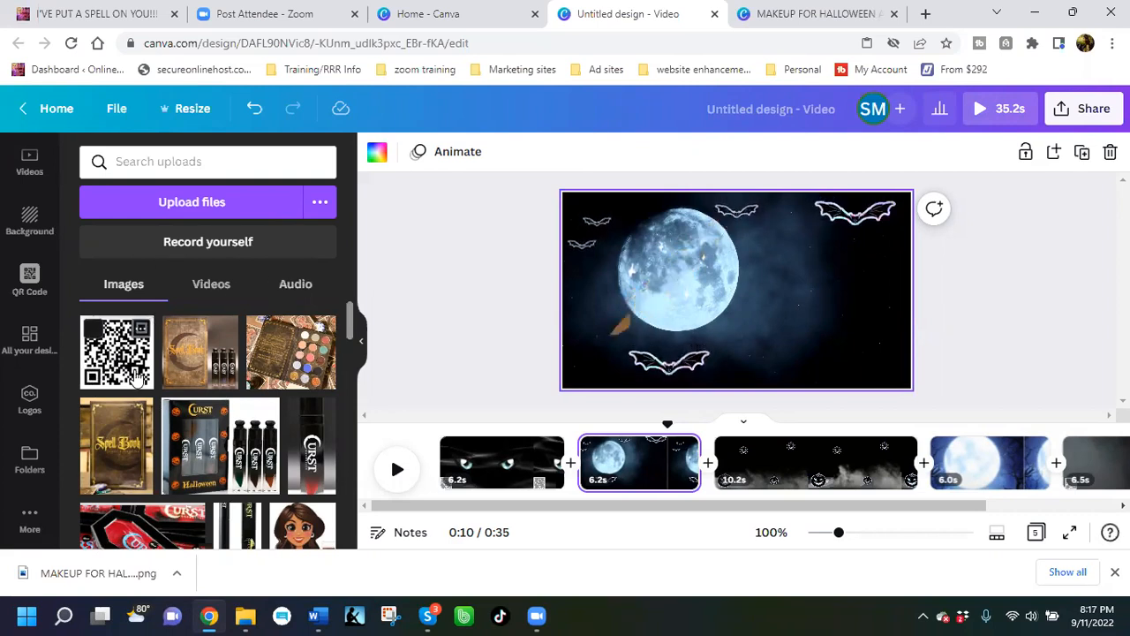
click(196, 371)
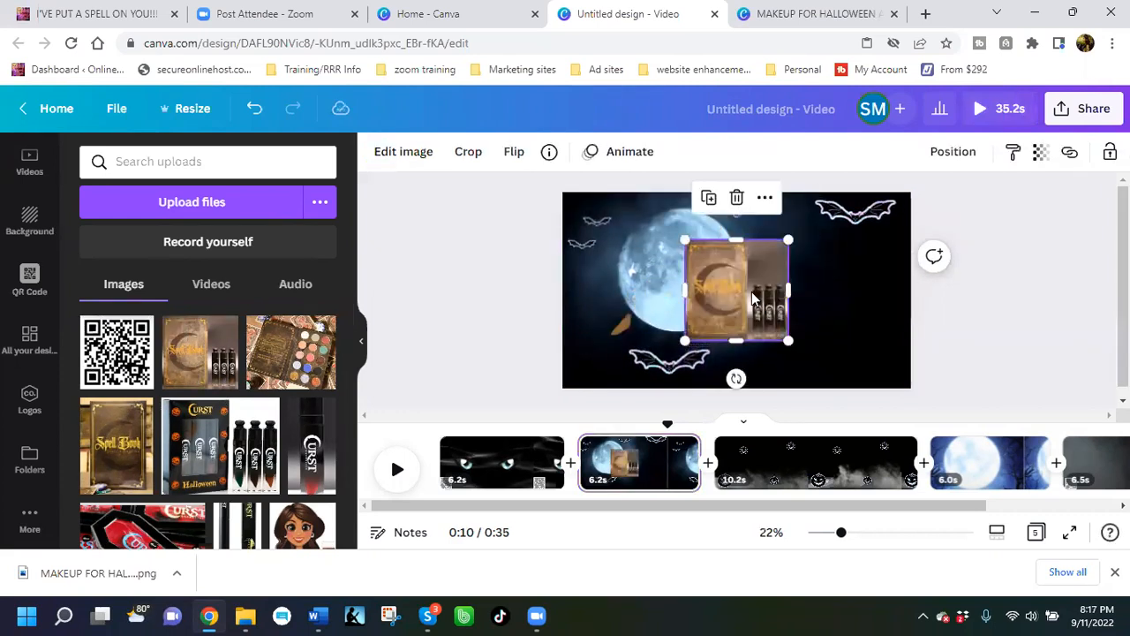
drag(792, 306, 847, 320)
drag(891, 288, 863, 312)
drag(824, 349, 855, 355)
Step: Remove the background from the Spell Book and lipsticks image with BG Remover
click(399, 155)
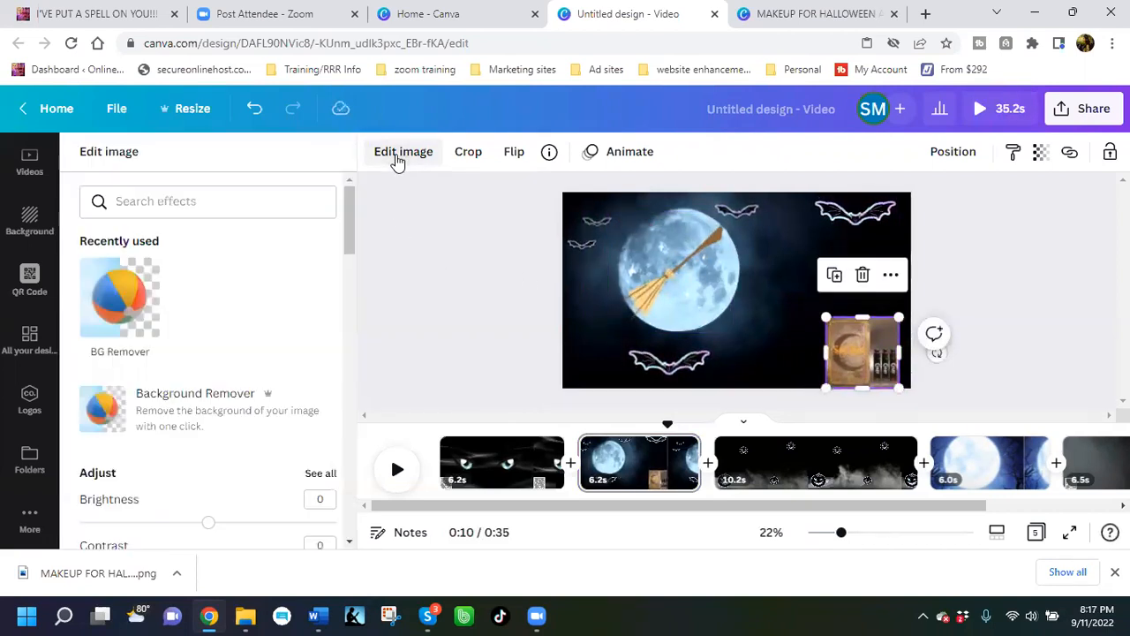
click(124, 300)
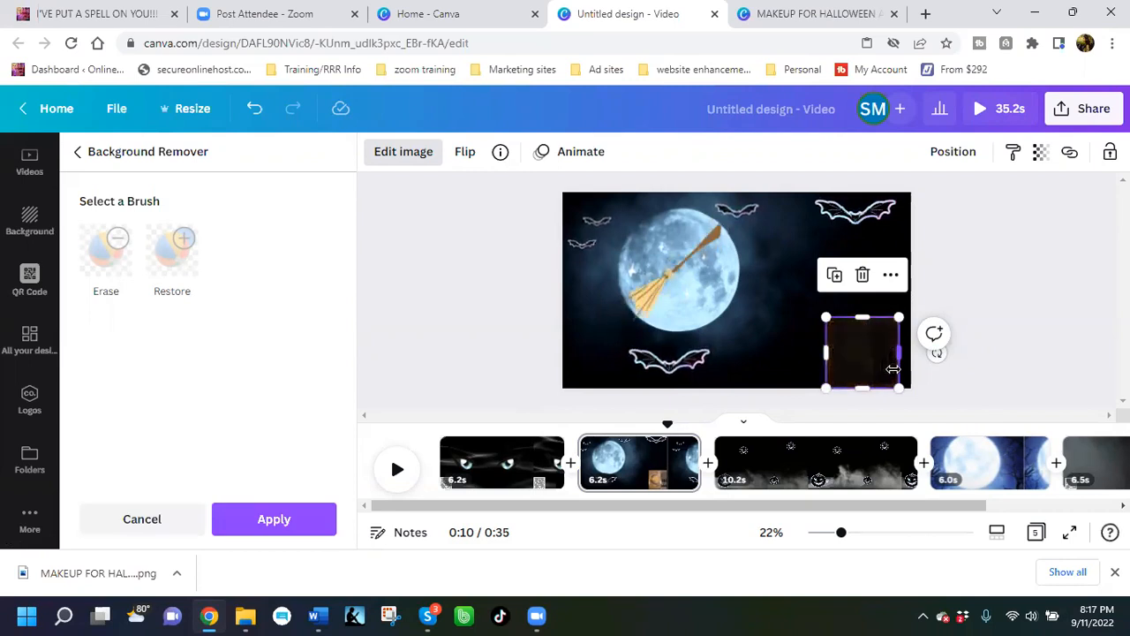
click(780, 350)
click(801, 363)
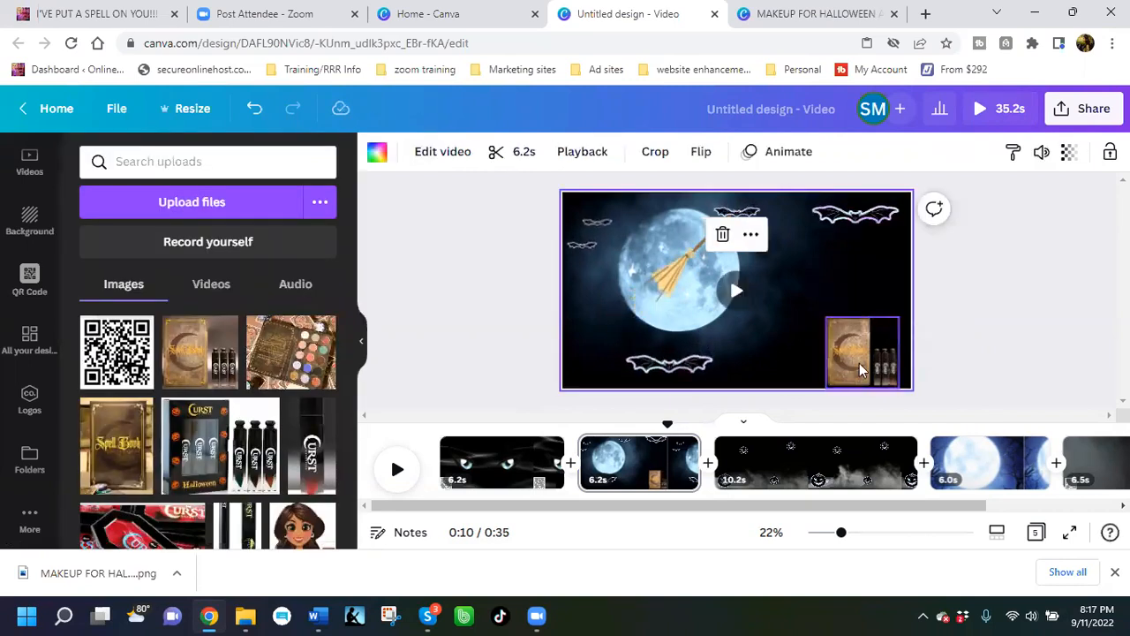
Step: Enlarge the Spell Book and lipsticks image slightly in the lower-right corner of the moon page
click(846, 348)
drag(823, 315, 793, 308)
click(778, 351)
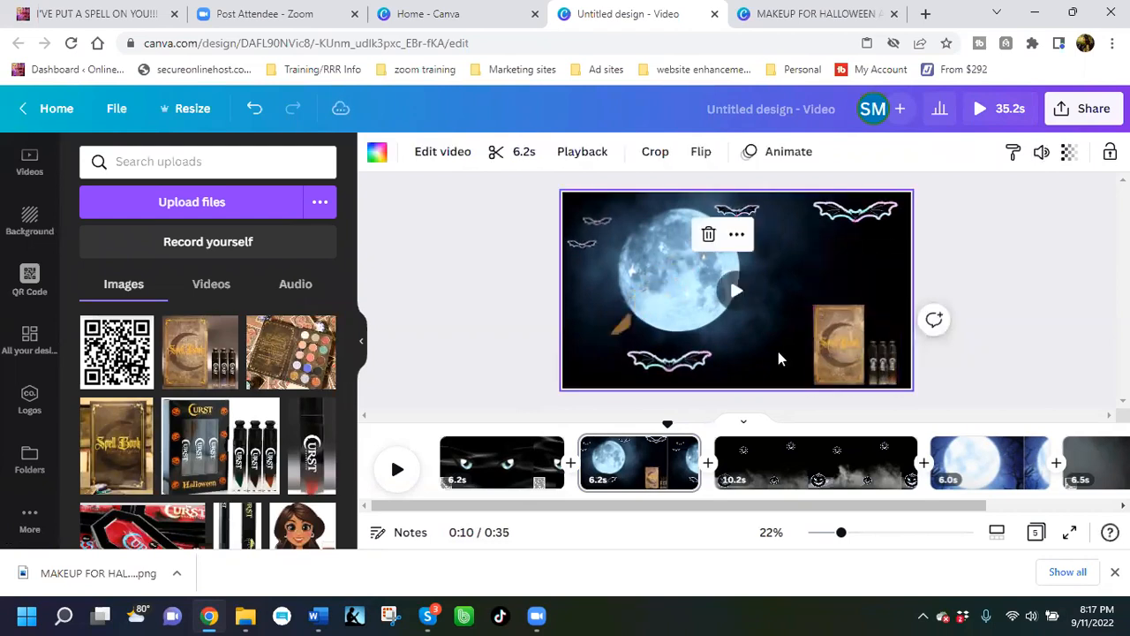
Step: Add the uploaded Curst Halloween box image to the 10.2-second pumpkin page, placed slightly below the centre
click(846, 474)
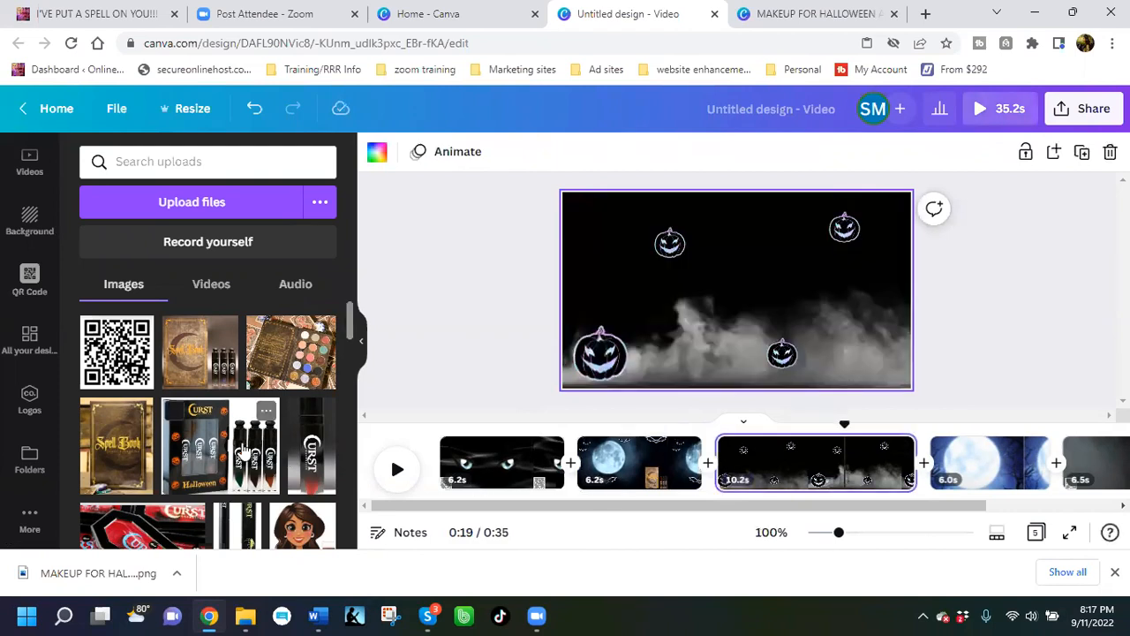
scroll(243, 452, down, 1)
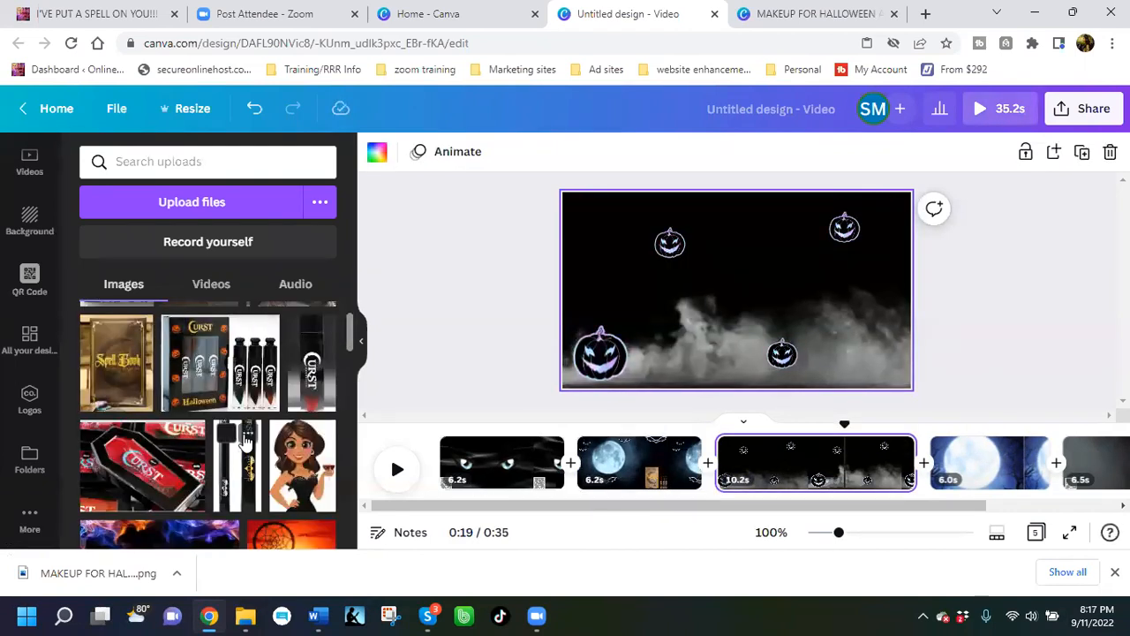
click(237, 378)
mouse_move(720, 297)
mouse_down()
mouse_move(721, 327)
mouse_move(706, 307)
mouse_up()
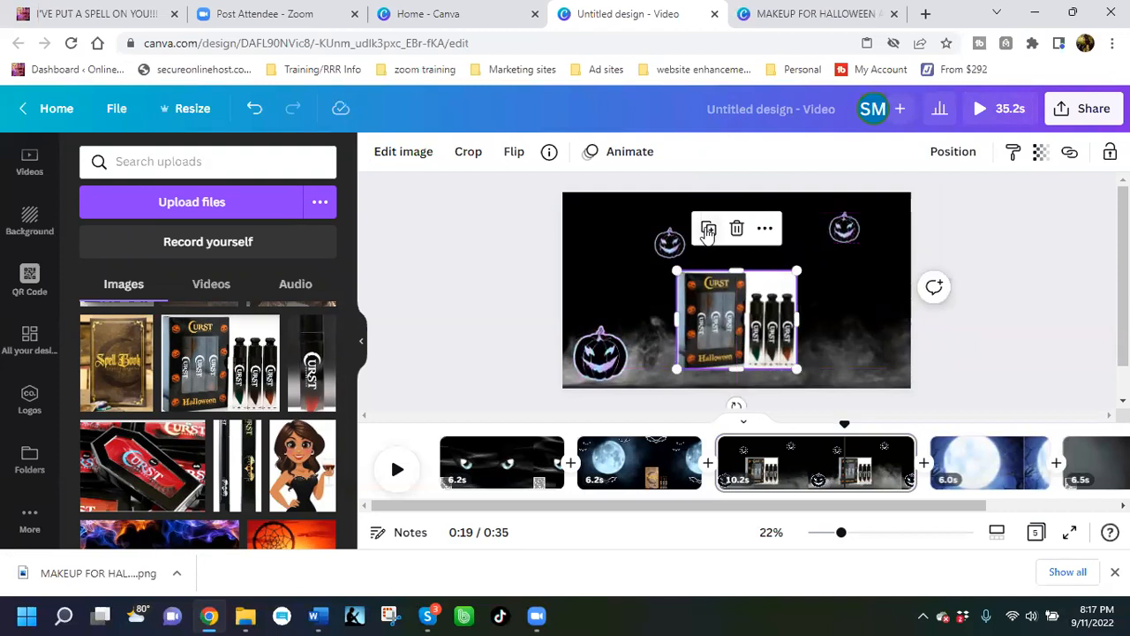
Step: Remove the background from the Curst Halloween box image with BG Remover
click(382, 156)
click(151, 301)
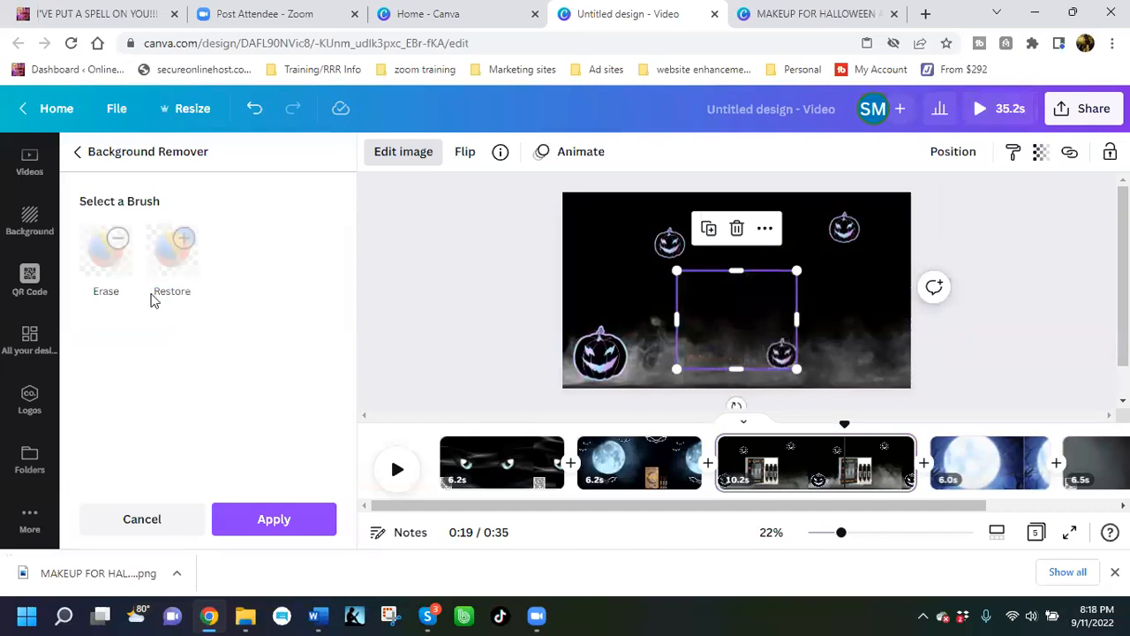
click(837, 317)
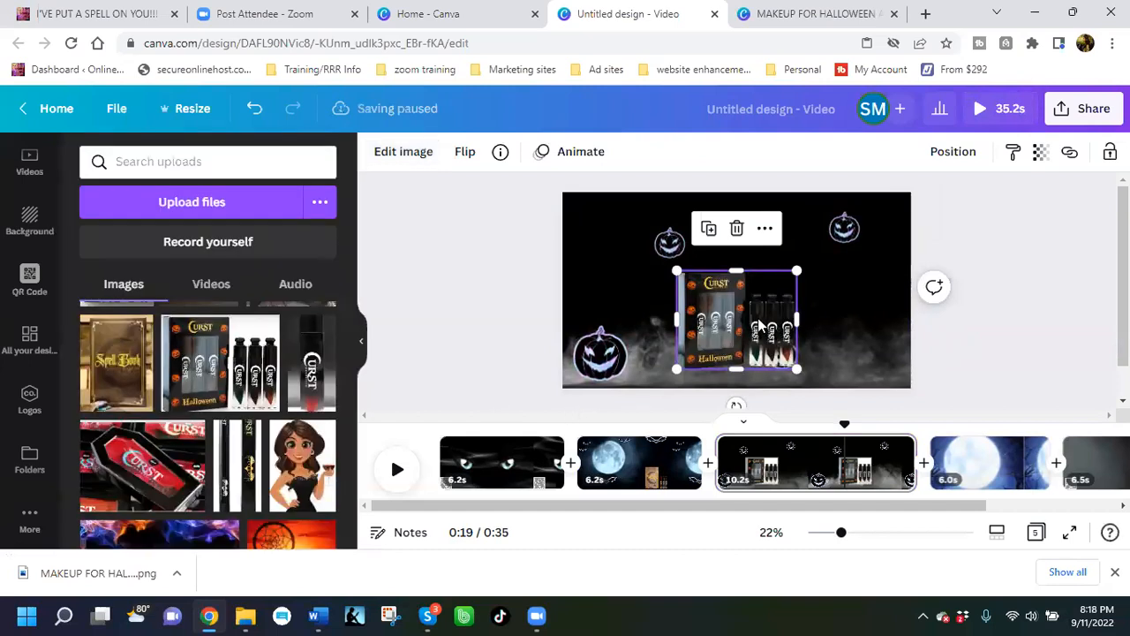
click(833, 314)
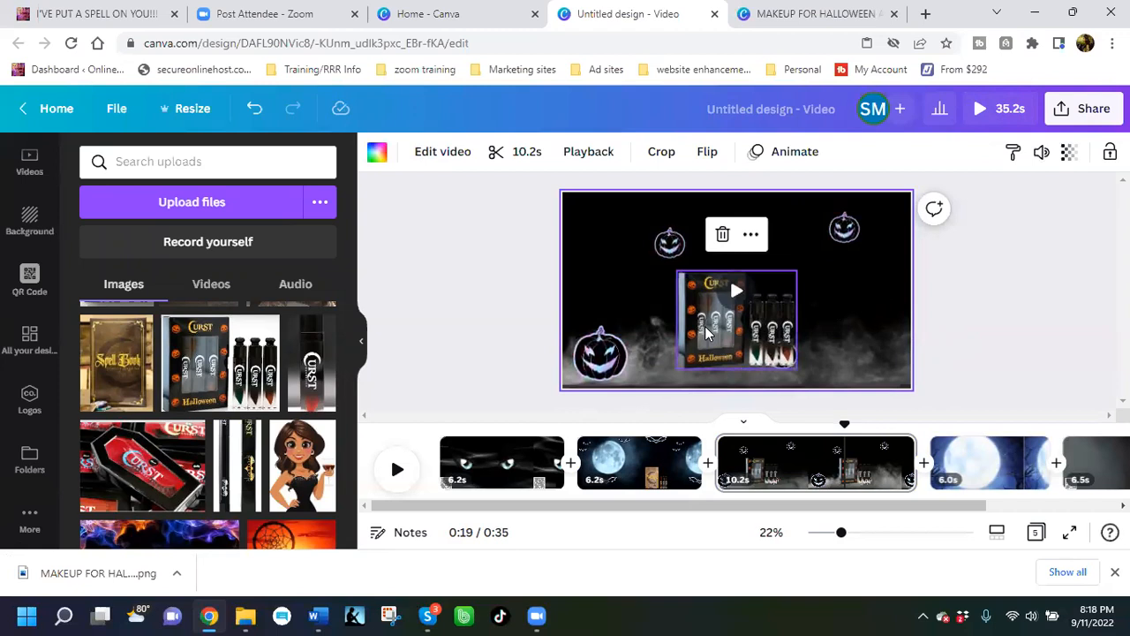
Step: Preview the Simple, Sleek, Fun, Party, Disco and Corporate page animations on the 10.2-second pumpkin page
click(790, 155)
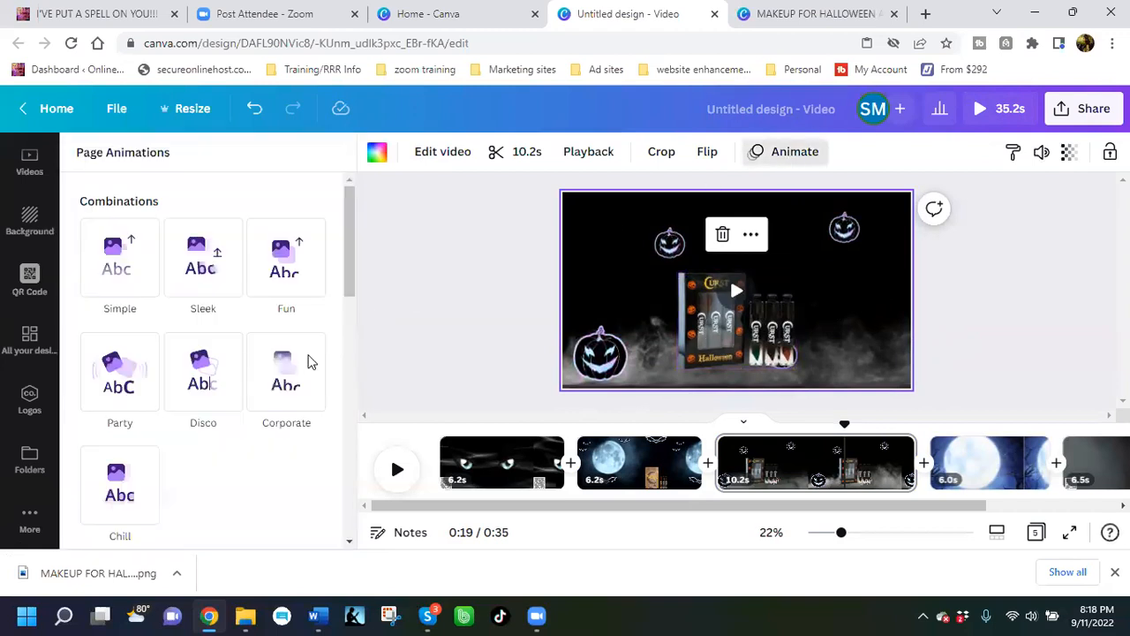
click(90, 289)
click(166, 397)
click(147, 390)
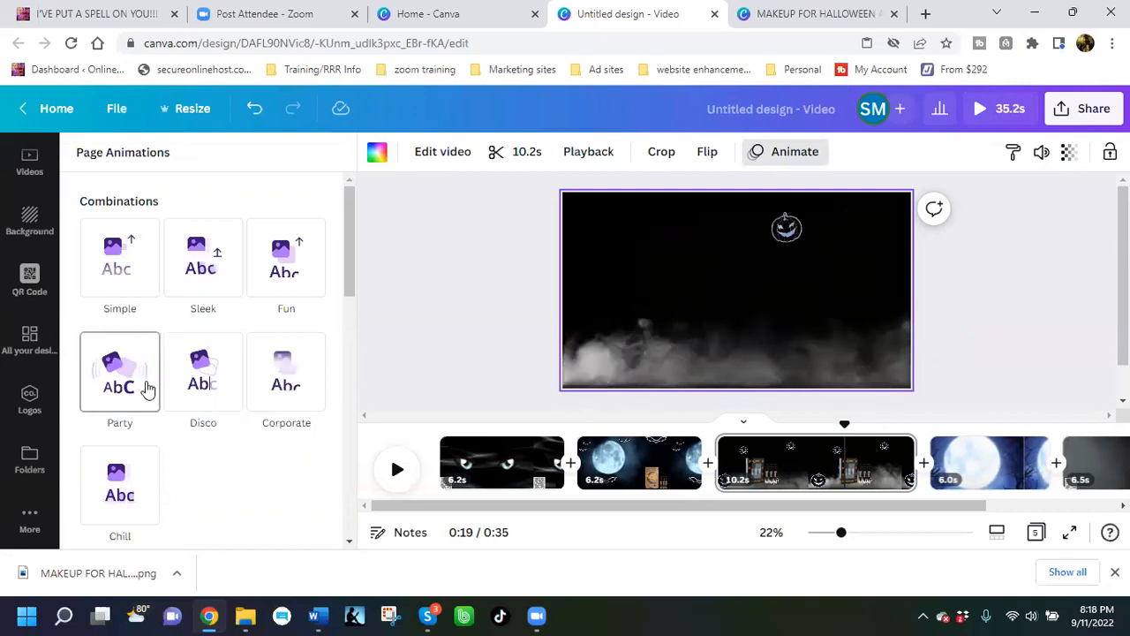
click(225, 398)
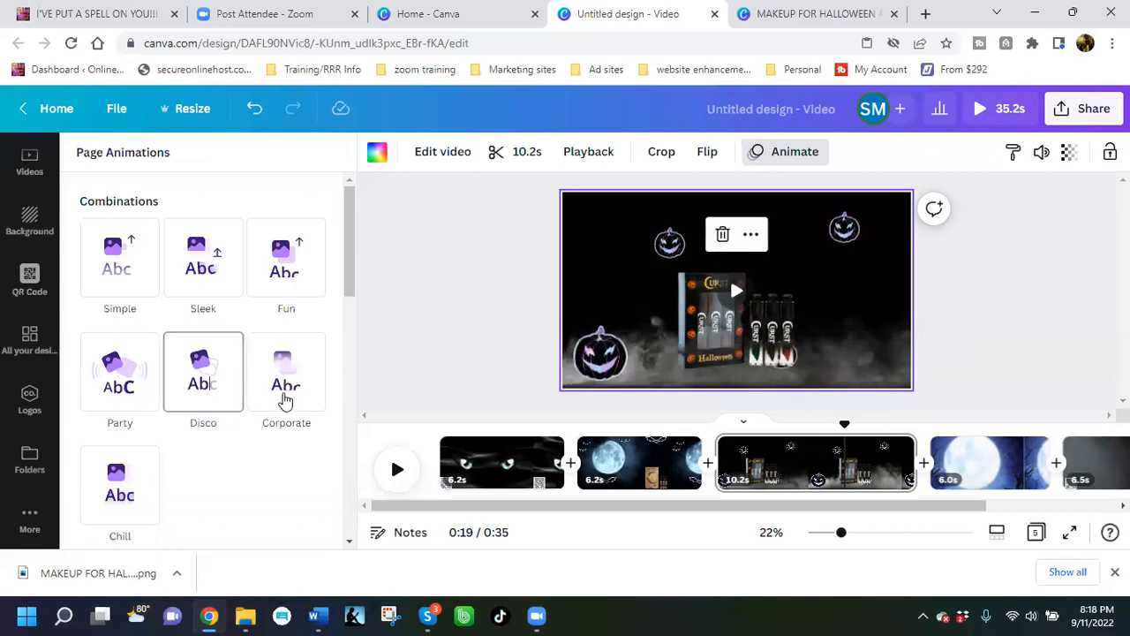
click(285, 400)
click(271, 271)
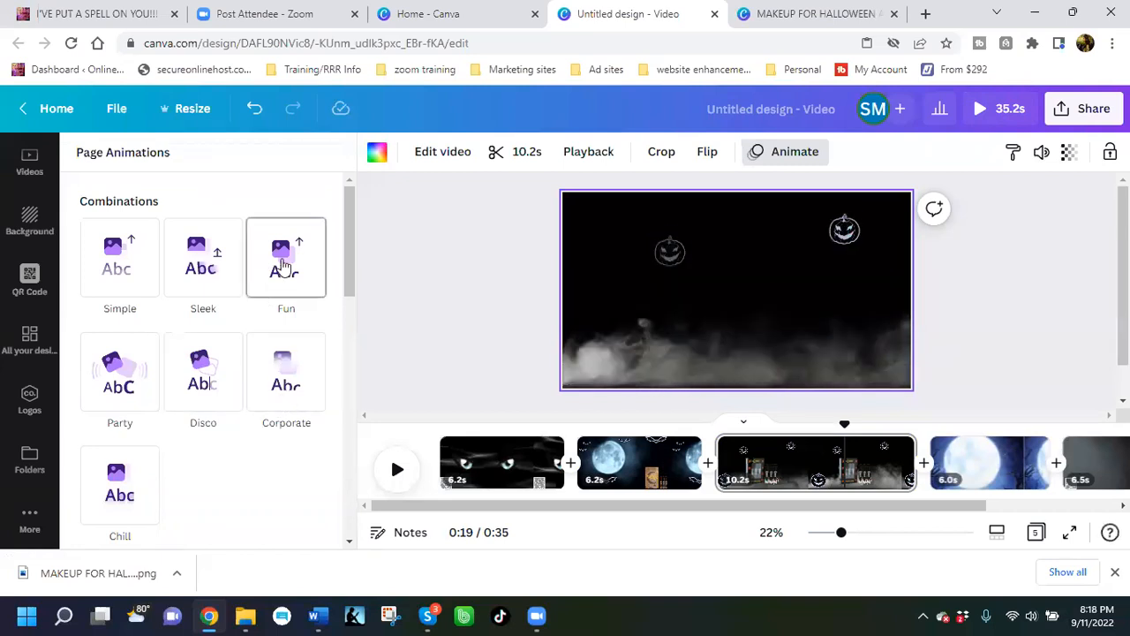
click(228, 276)
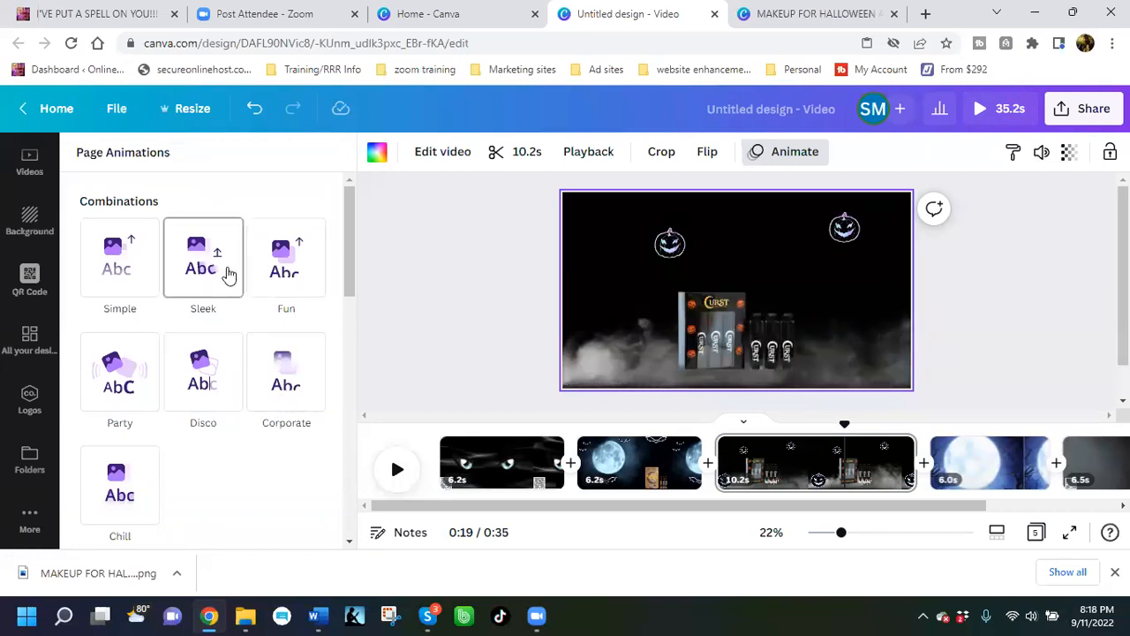
click(144, 282)
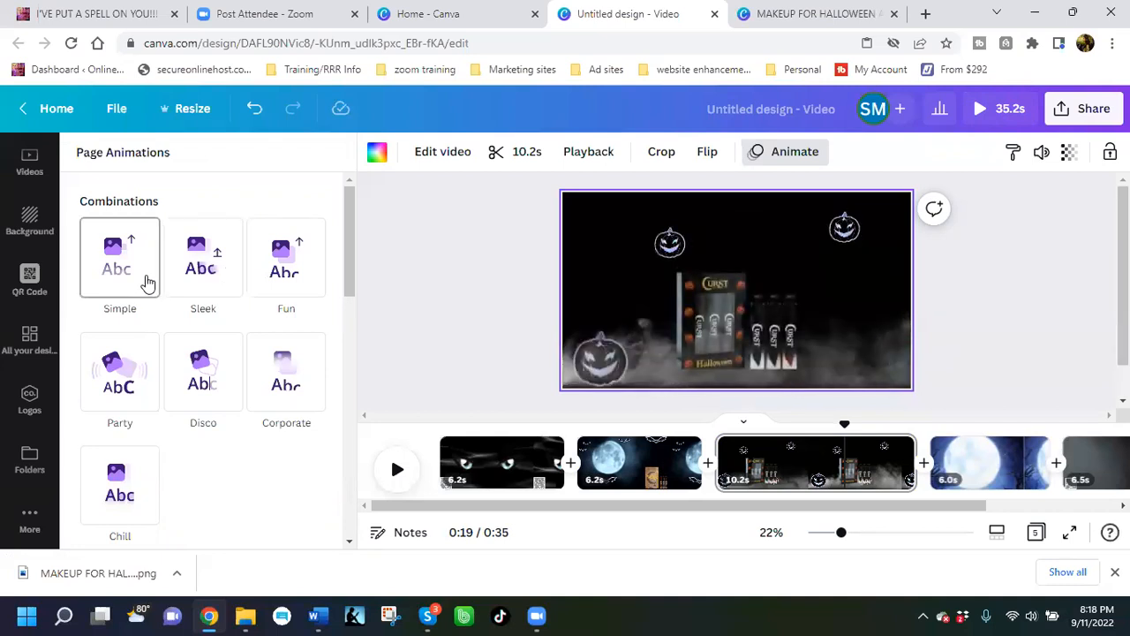
click(205, 362)
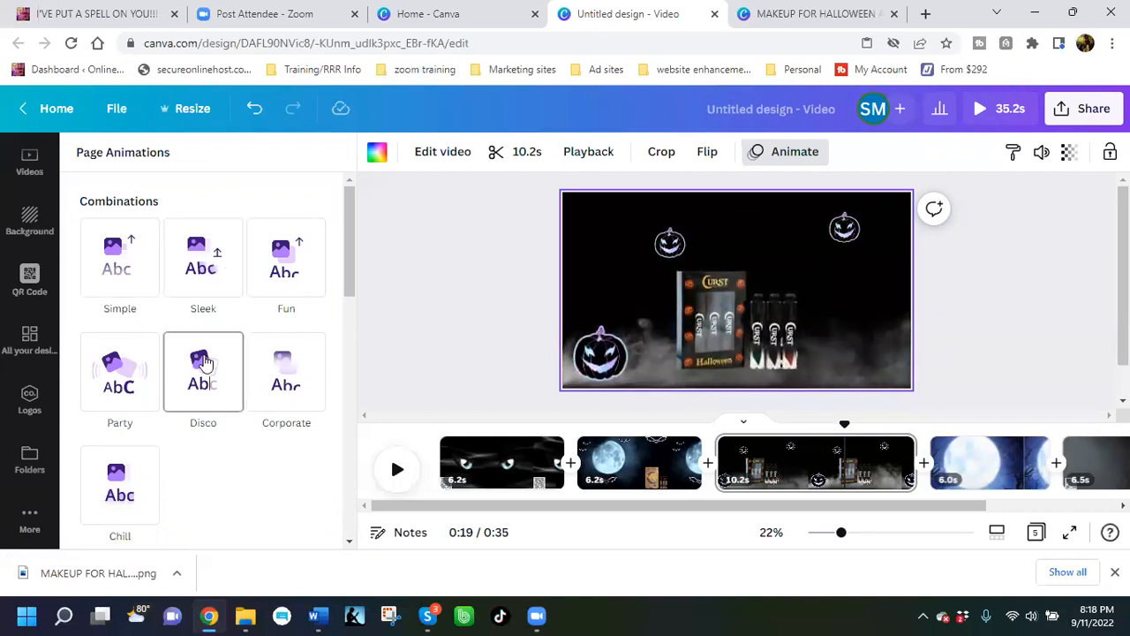
Step: Apply the Chill page animation to the 10.2-second pumpkin page
scroll(138, 366, down, 2)
click(122, 349)
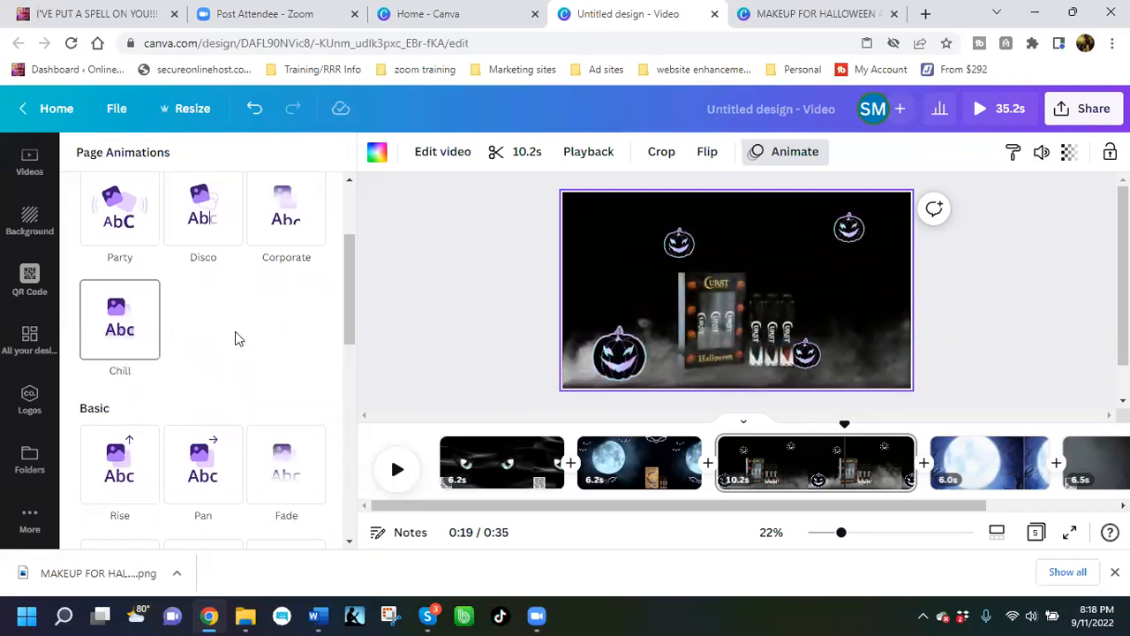
click(122, 338)
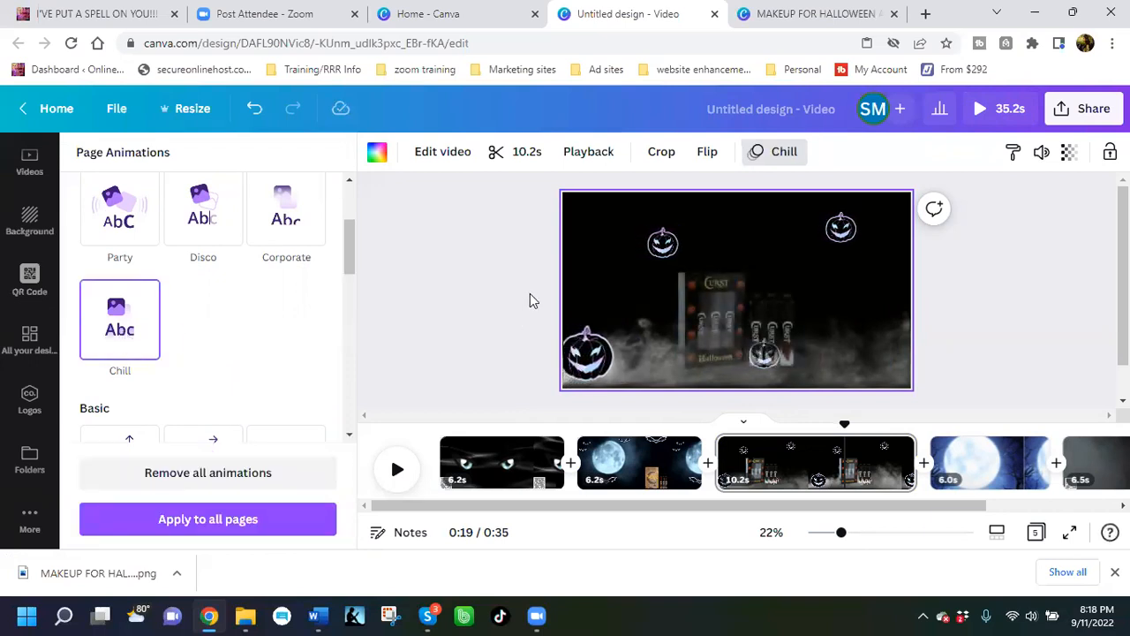
Step: Look through the remaining page animation options, from Basic down to Photo Movement
scroll(318, 345, down, 1)
scroll(318, 345, down, 1)
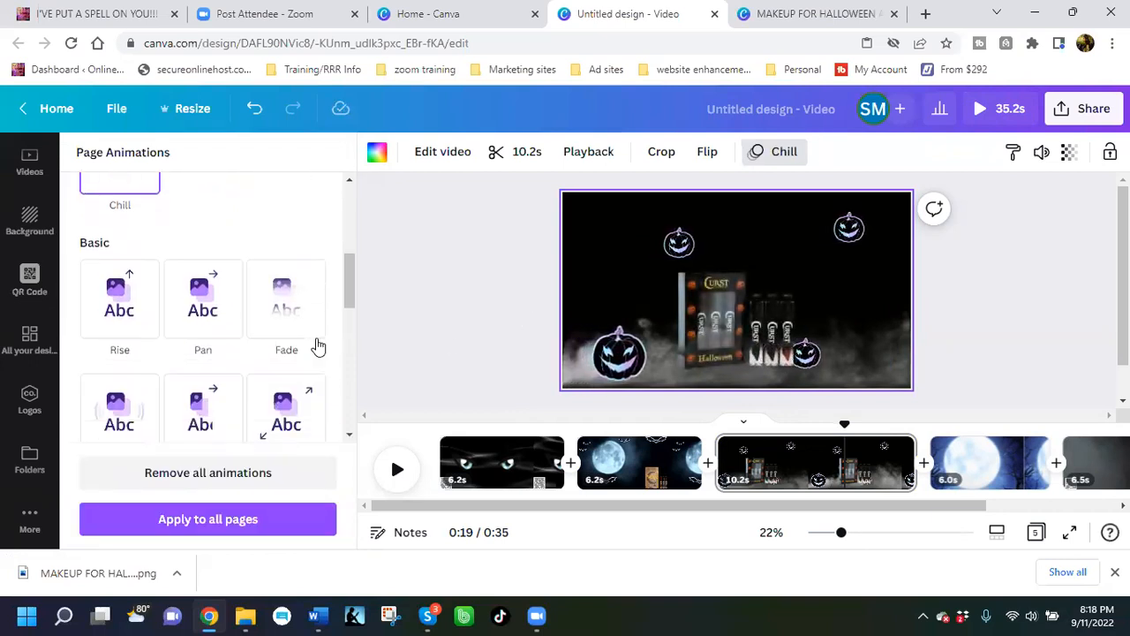
scroll(340, 357, down, 4)
scroll(349, 373, down, 3)
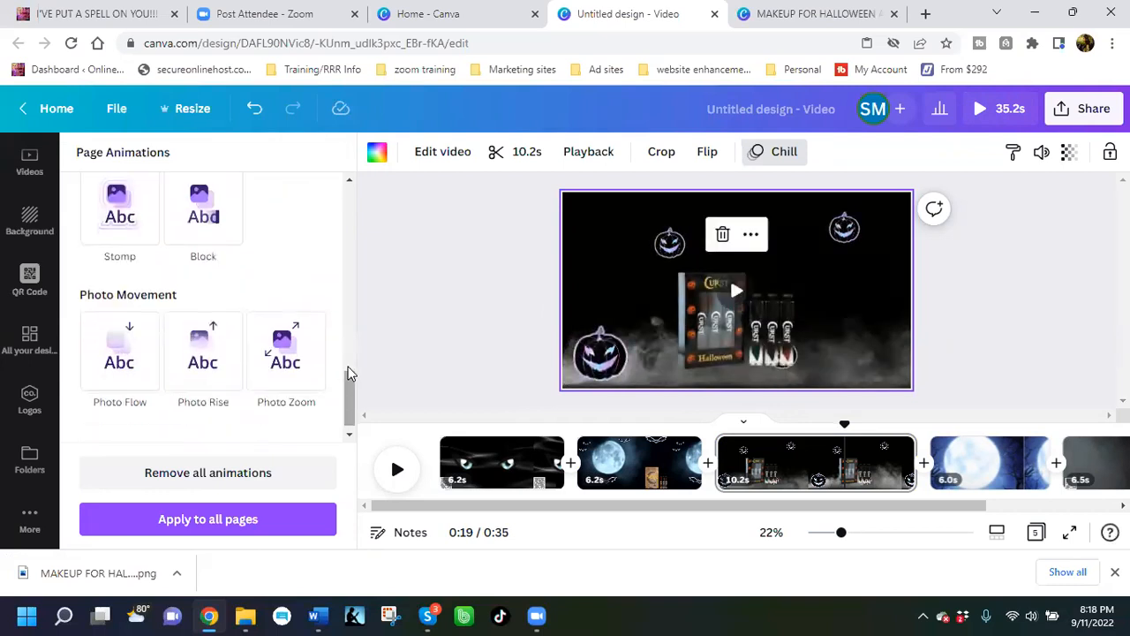
scroll(349, 372, up, 1)
scroll(349, 373, up, 5)
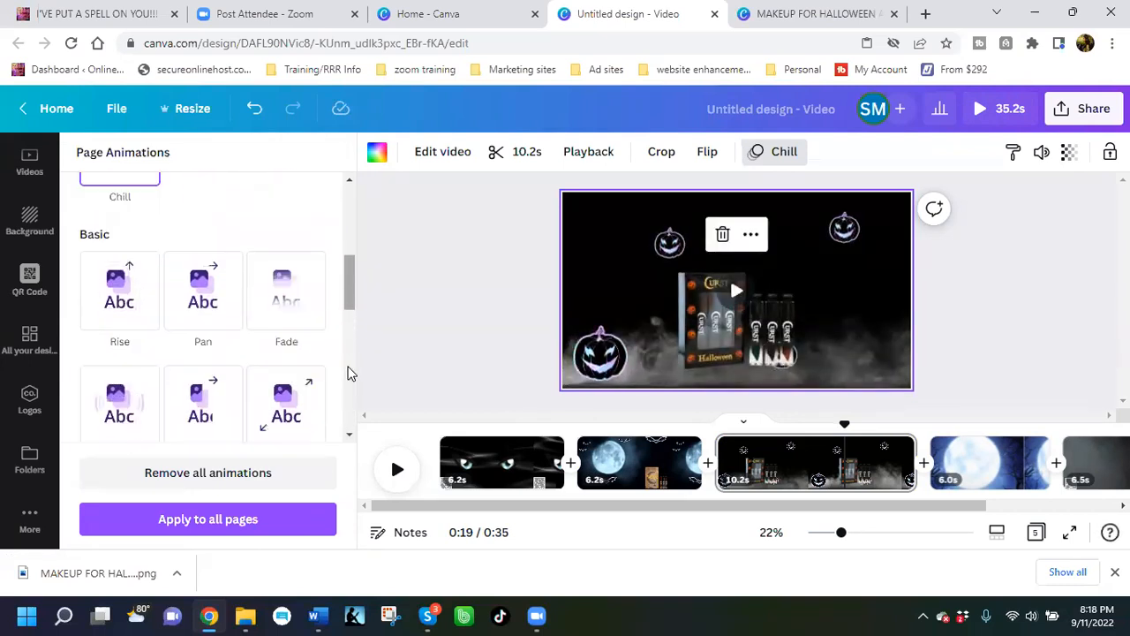
scroll(335, 342, up, 3)
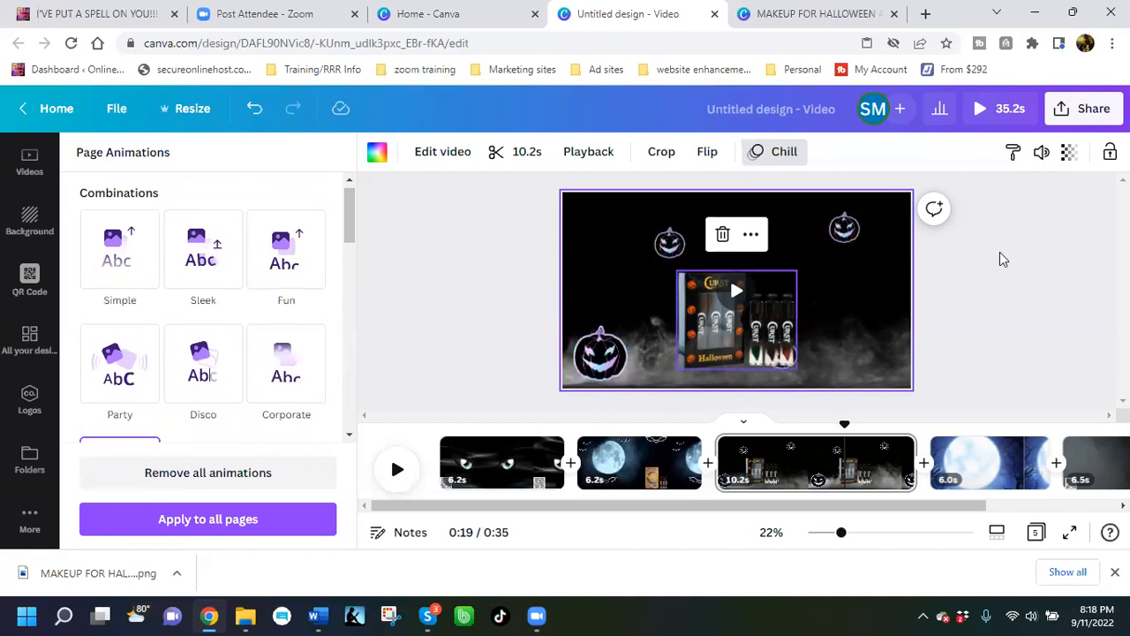
Step: Move two pumpkins away from the Curst Halloween box, one towards the page's lower-right corner and one towards its upper-left corner
click(809, 367)
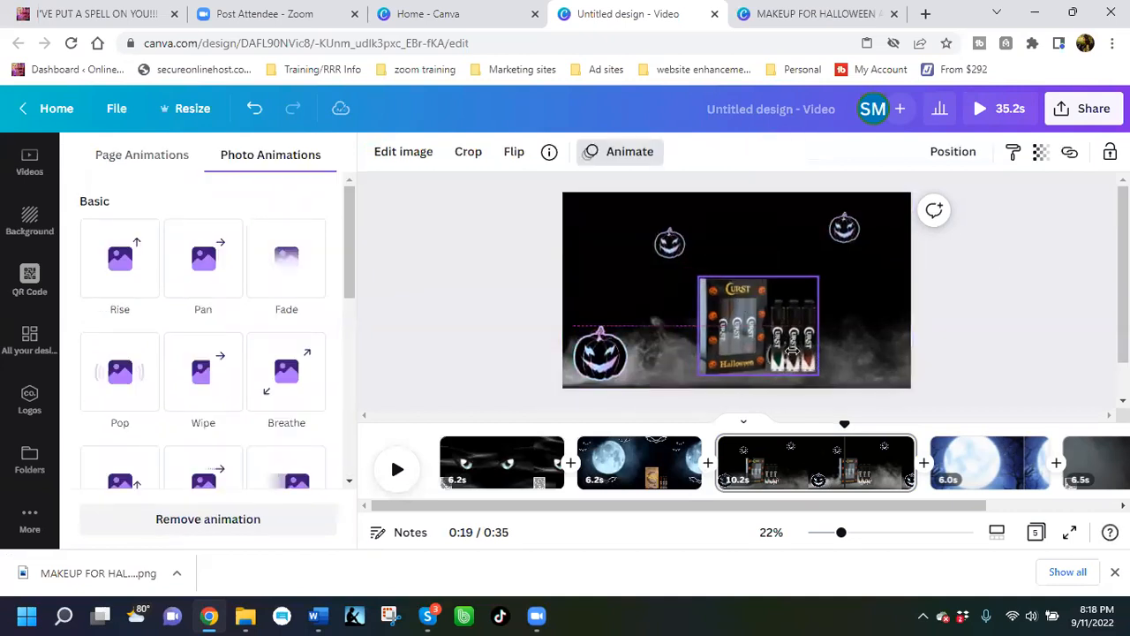
drag(783, 355, 841, 378)
click(731, 324)
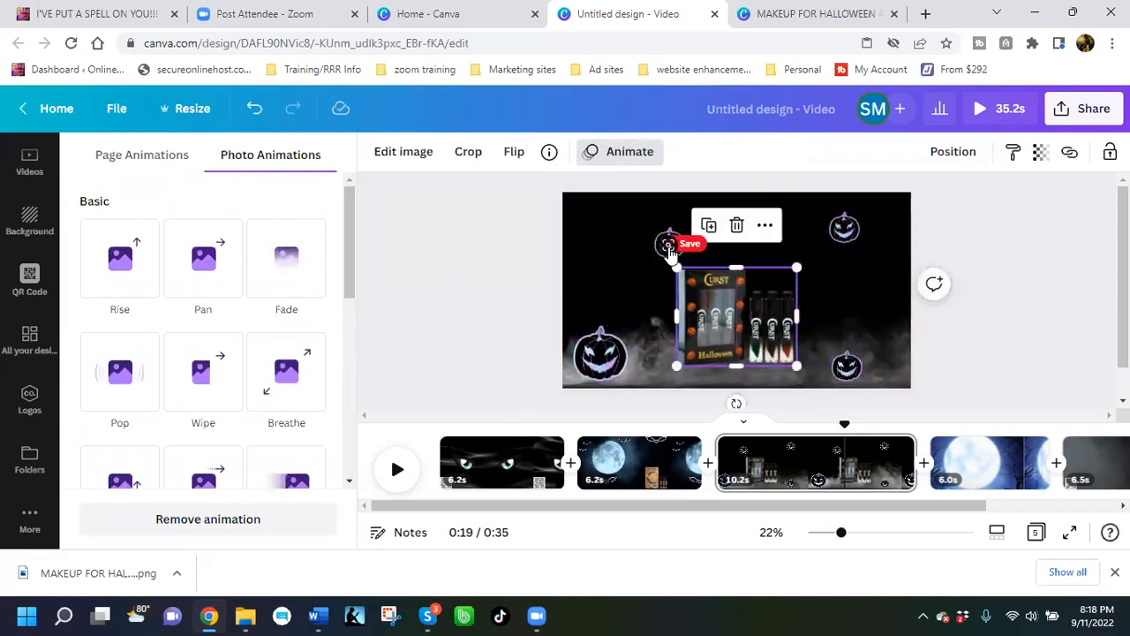
drag(668, 237, 625, 230)
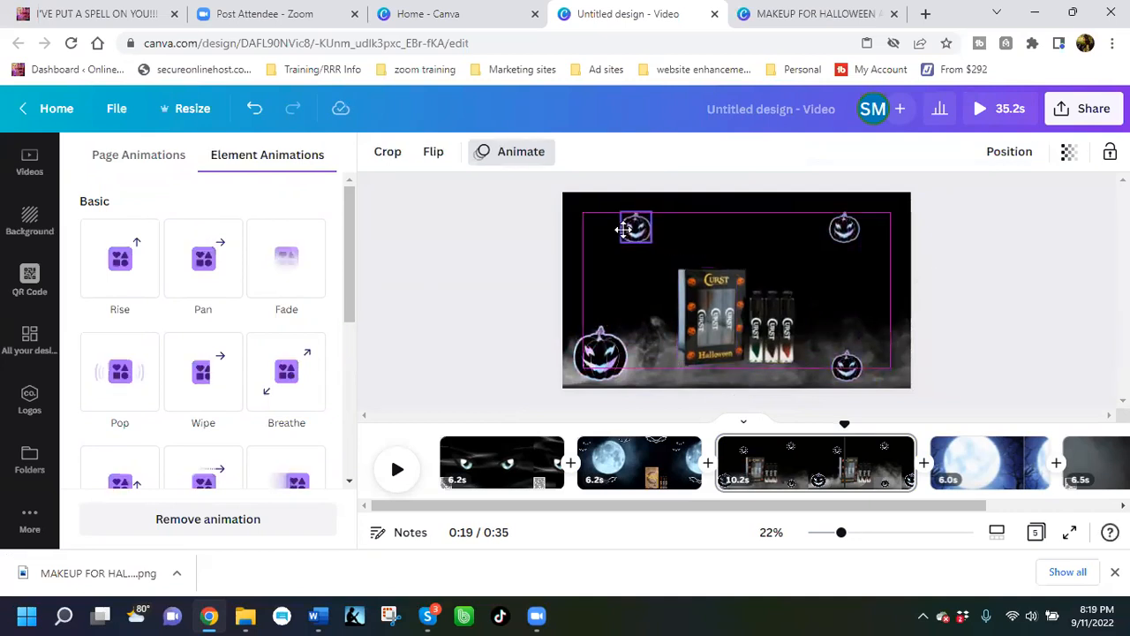
Step: Reposition the Curst Halloween box image slightly lower and to the right between the pumpkins
click(748, 316)
drag(749, 316, 750, 318)
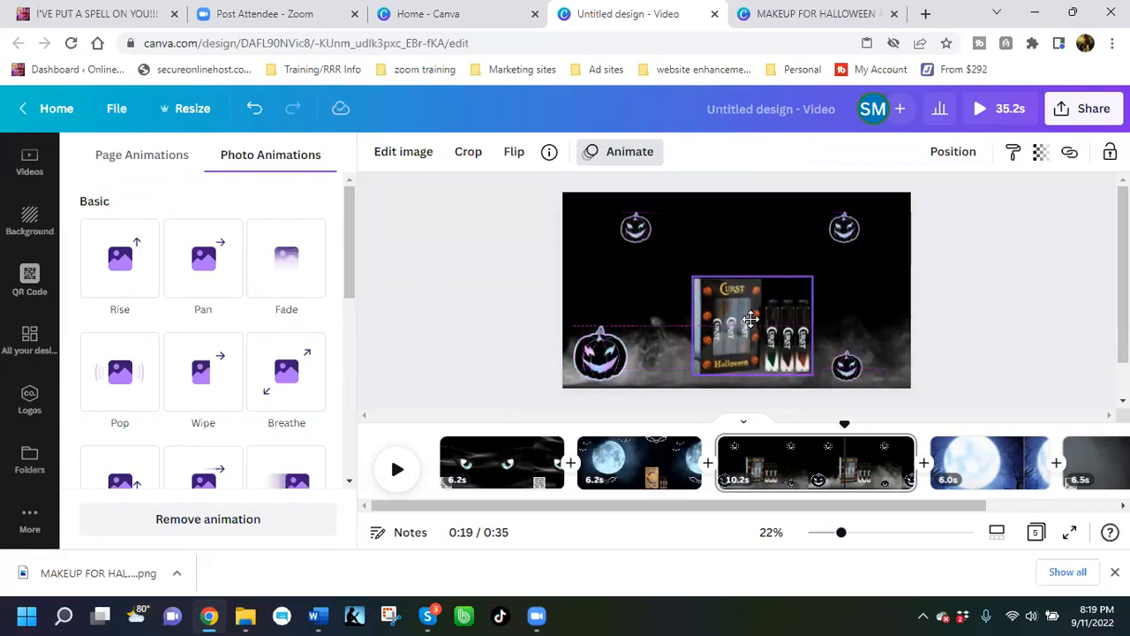
drag(722, 375, 723, 376)
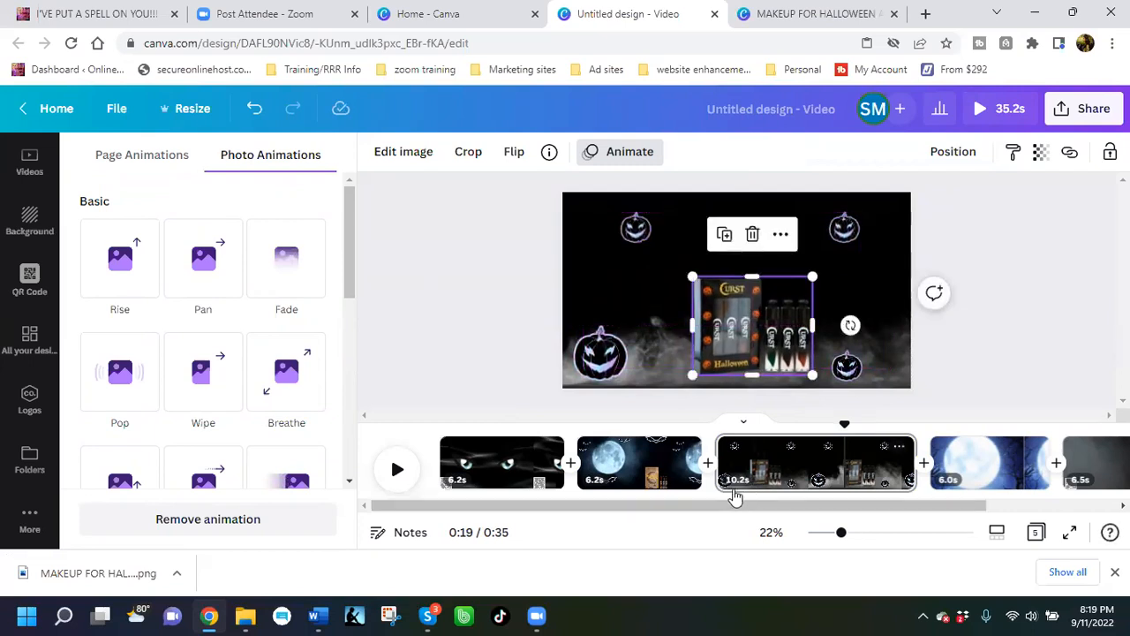
Step: Add the uploaded image of the two Curst eyeliner pens to the 6.0-second moon page
drag(713, 505, 850, 528)
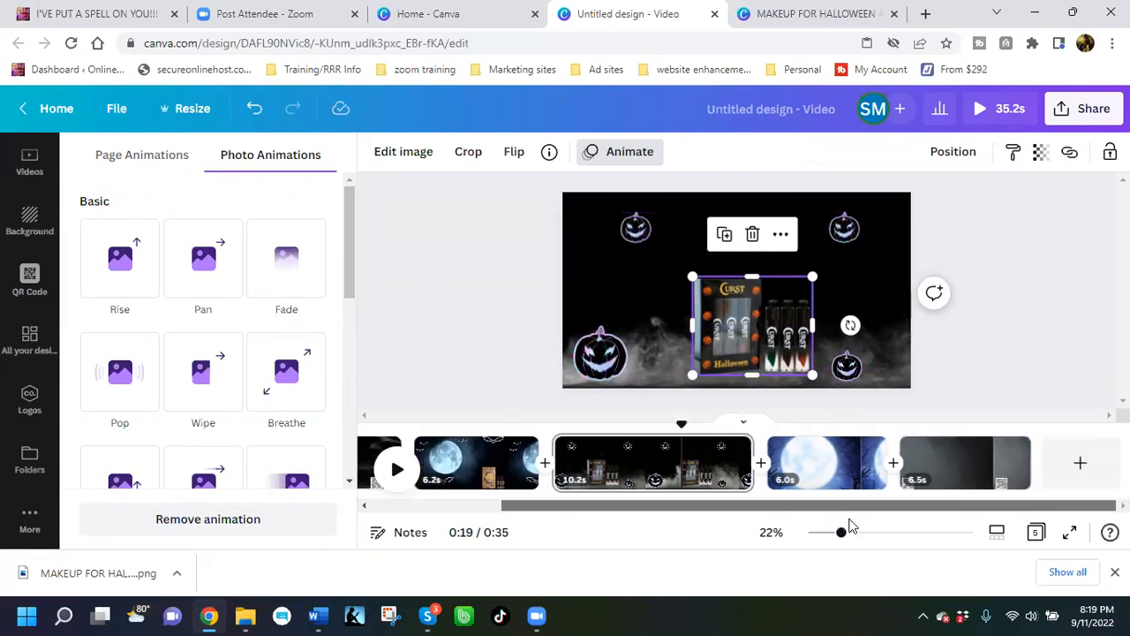
click(843, 485)
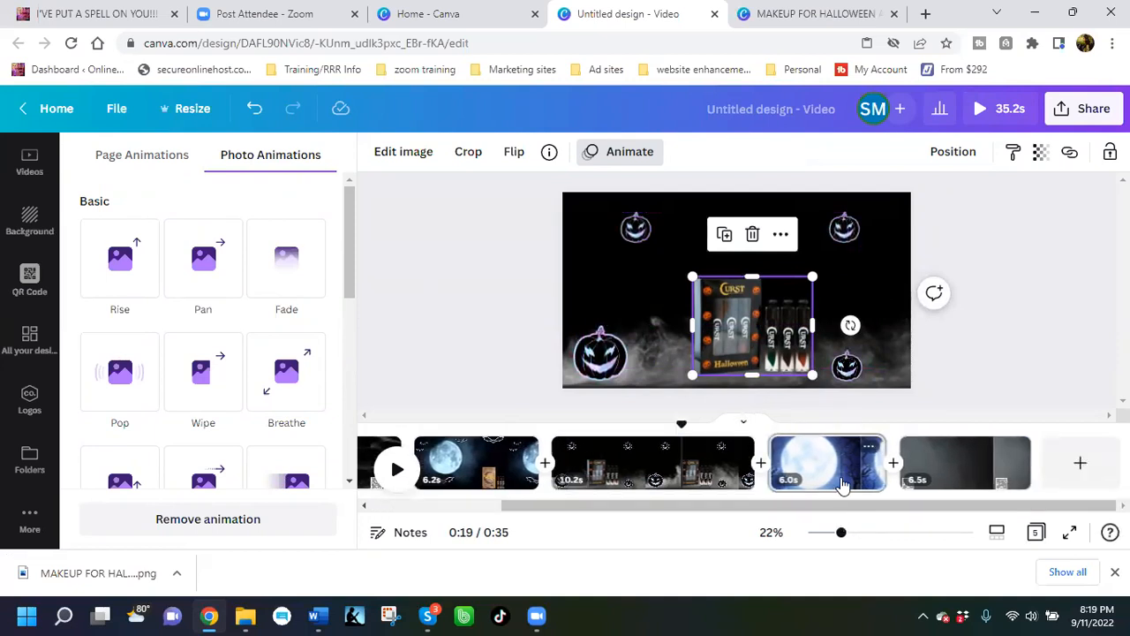
click(121, 247)
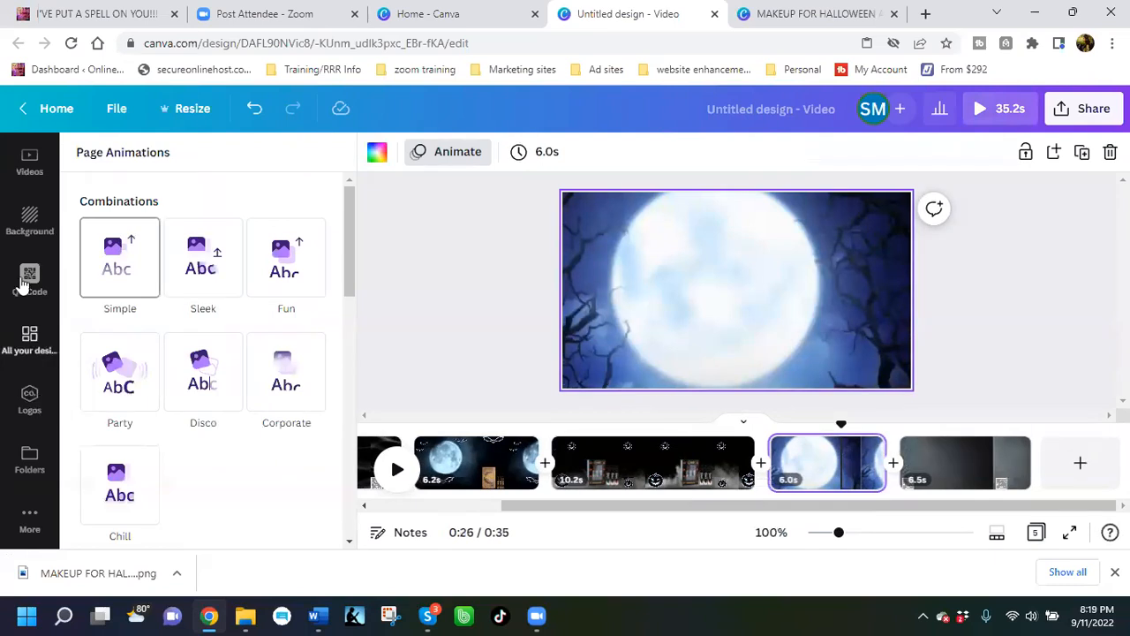
scroll(31, 231, up, 3)
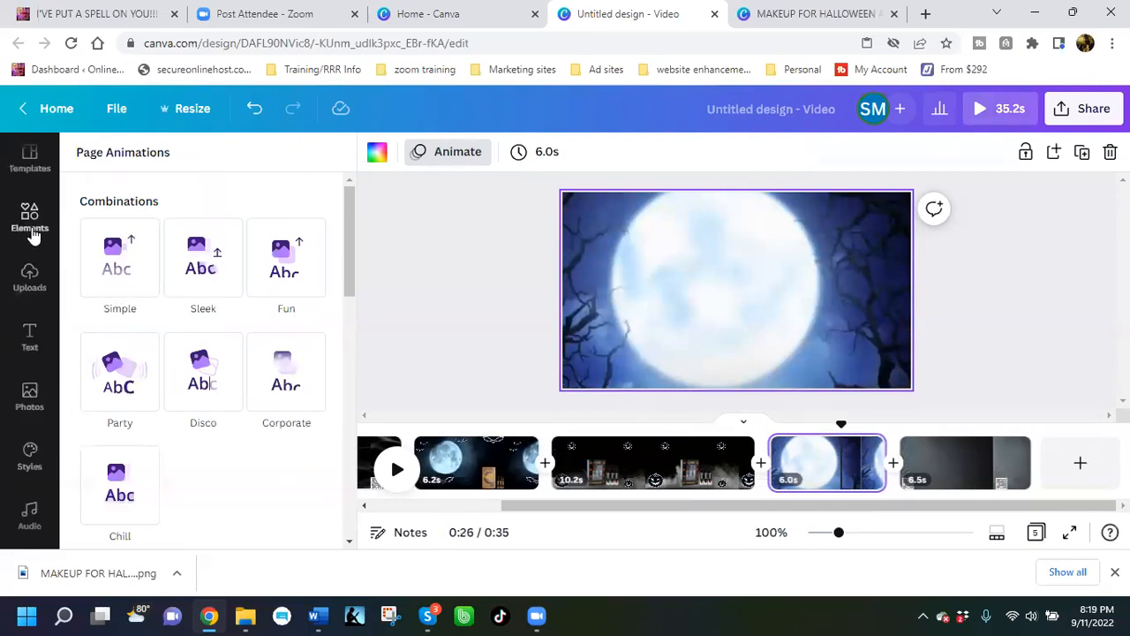
scroll(55, 252, down, 3)
scroll(44, 229, up, 3)
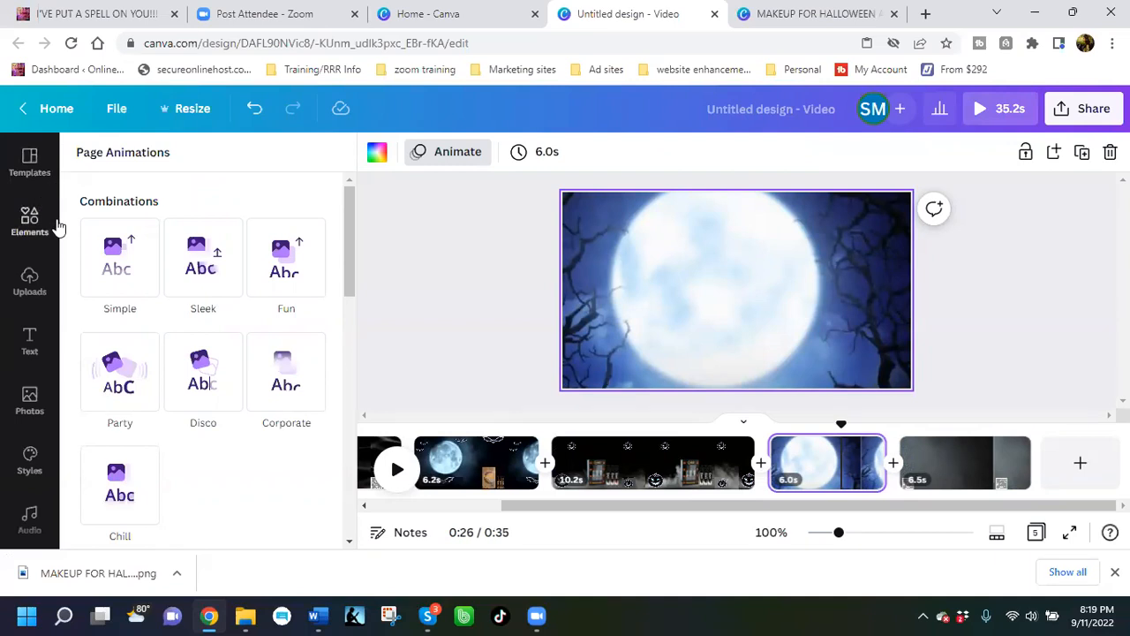
click(30, 284)
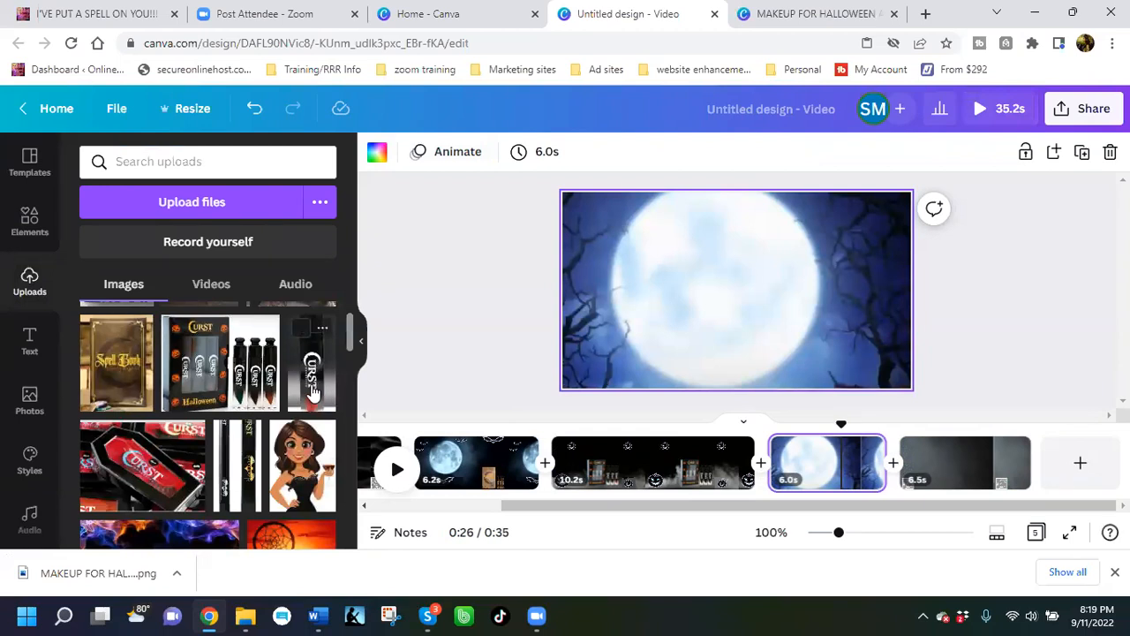
click(240, 473)
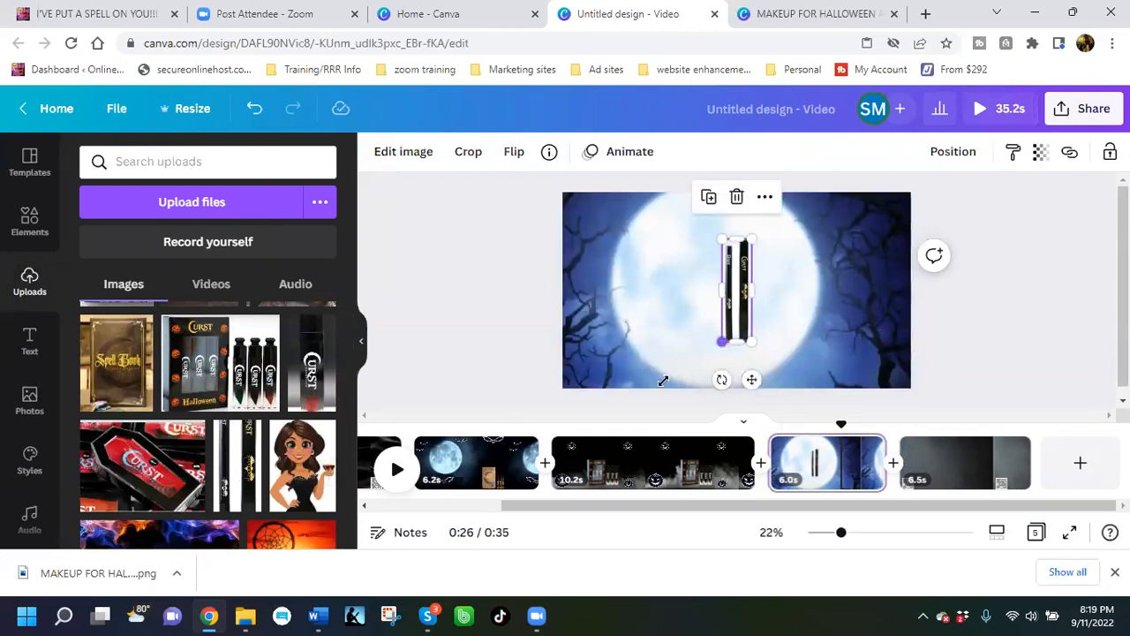
Step: Enlarge the eyeliner pens image and rotate it to lie diagonally across the moon
drag(723, 342, 708, 391)
drag(727, 311, 714, 288)
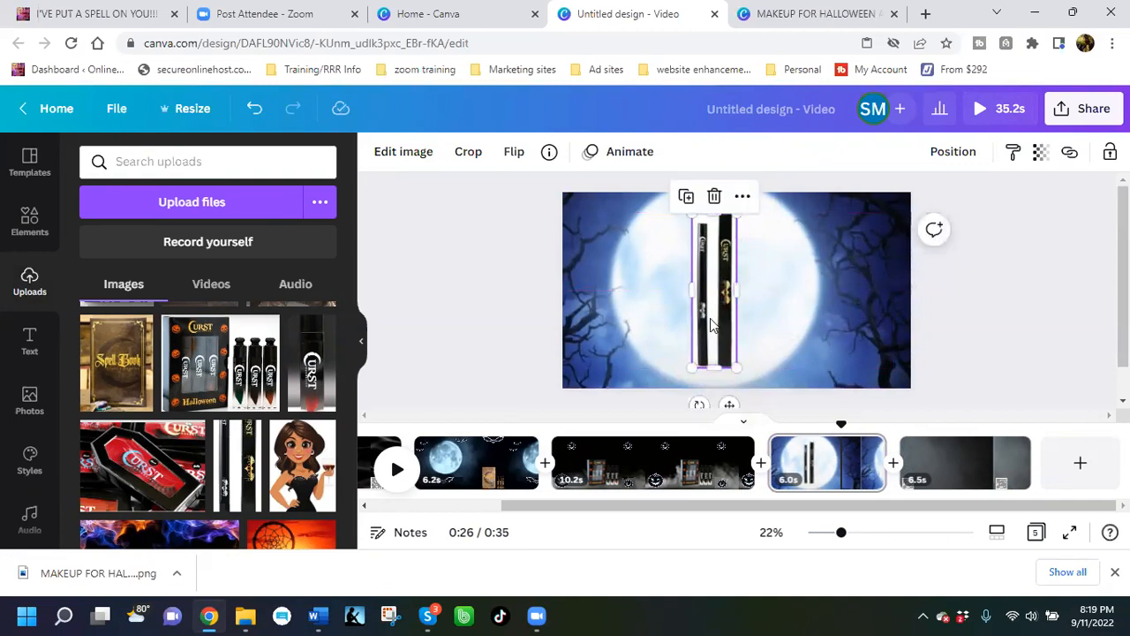
drag(700, 404, 785, 386)
drag(723, 296, 716, 277)
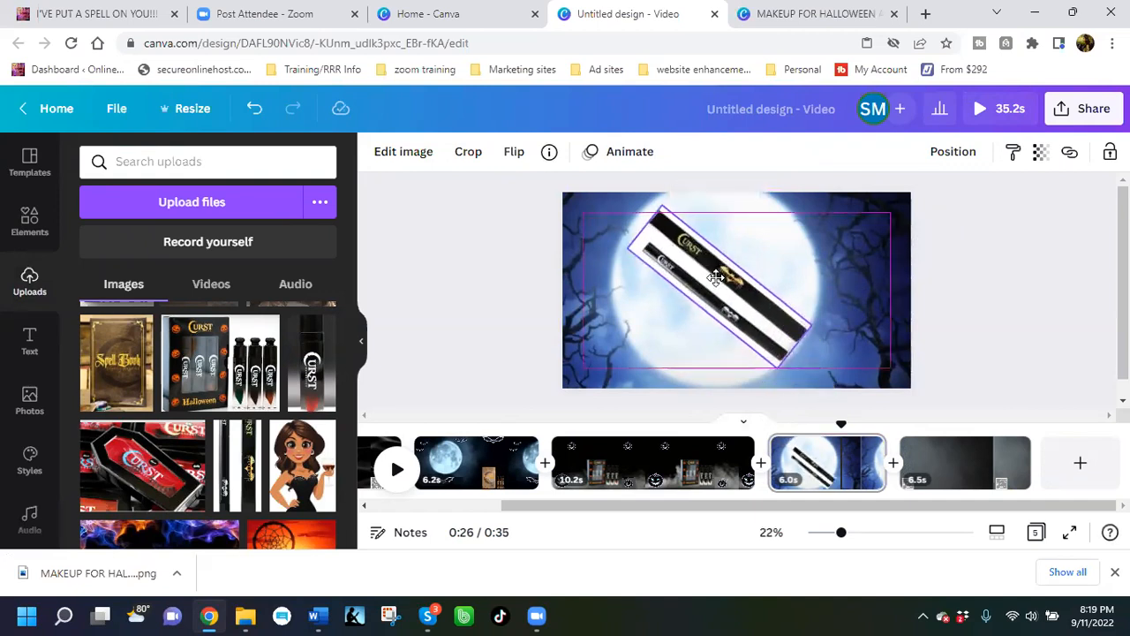
Step: Remove the white background from the eyeliner pens image with BG Remover
click(403, 153)
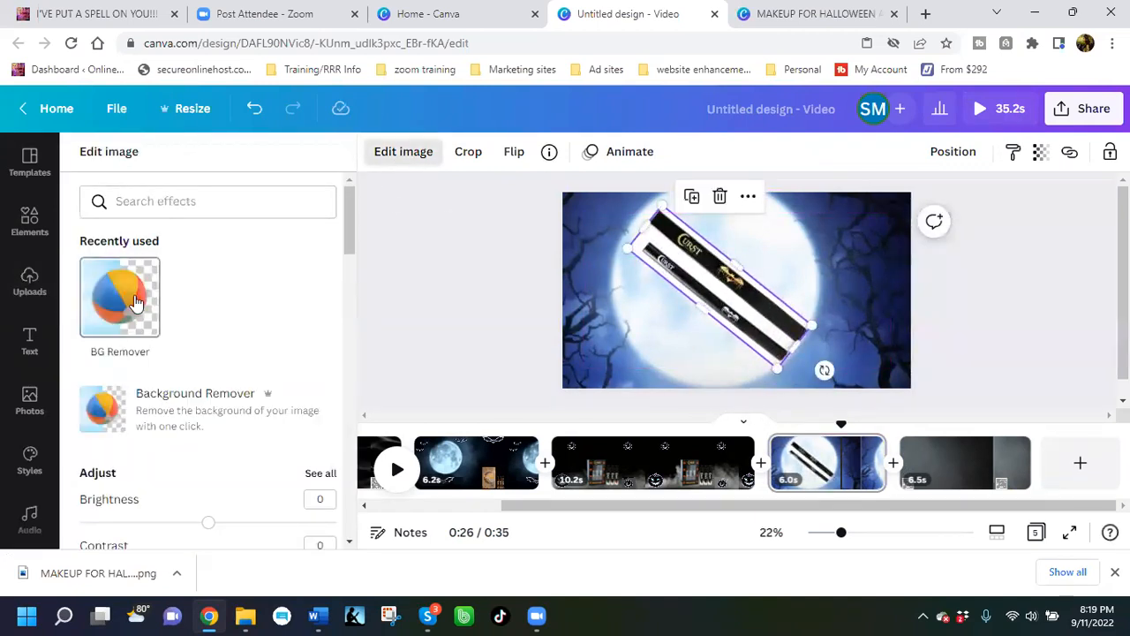
click(134, 300)
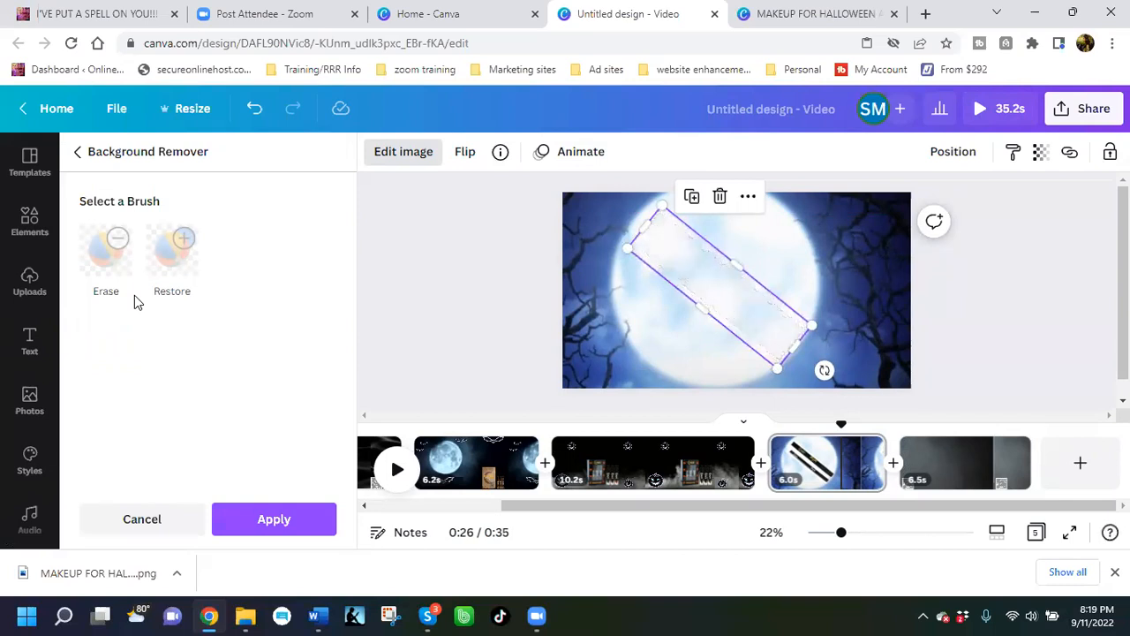
click(688, 365)
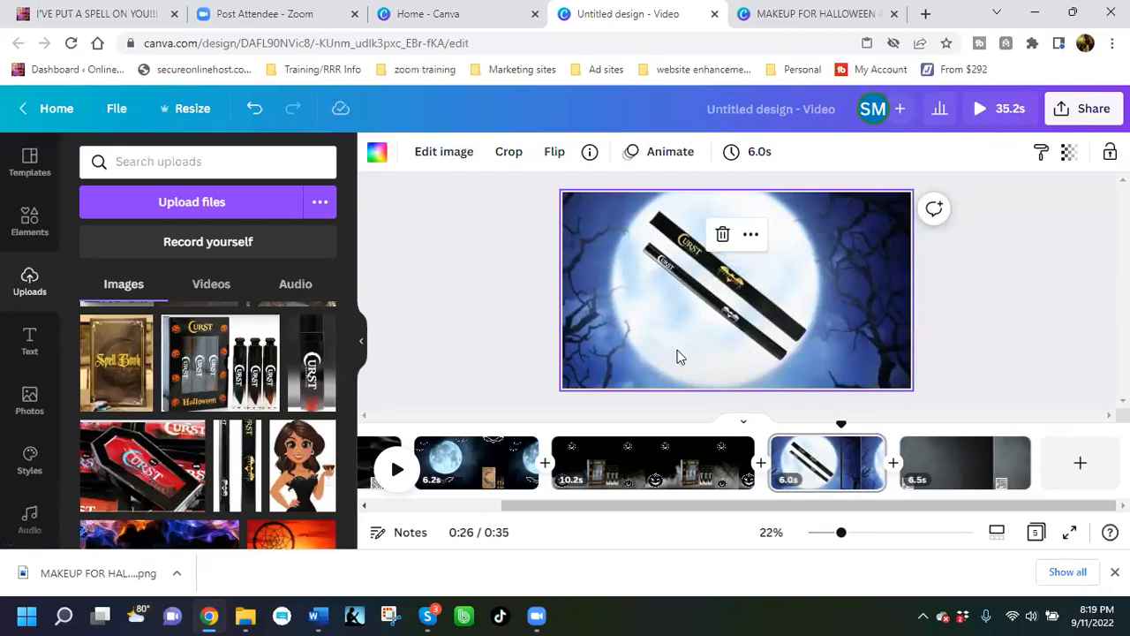
Step: Search the elements for "stars" and place a reduced animated white sparkle cluster in the moon page's upper-left corner
click(29, 221)
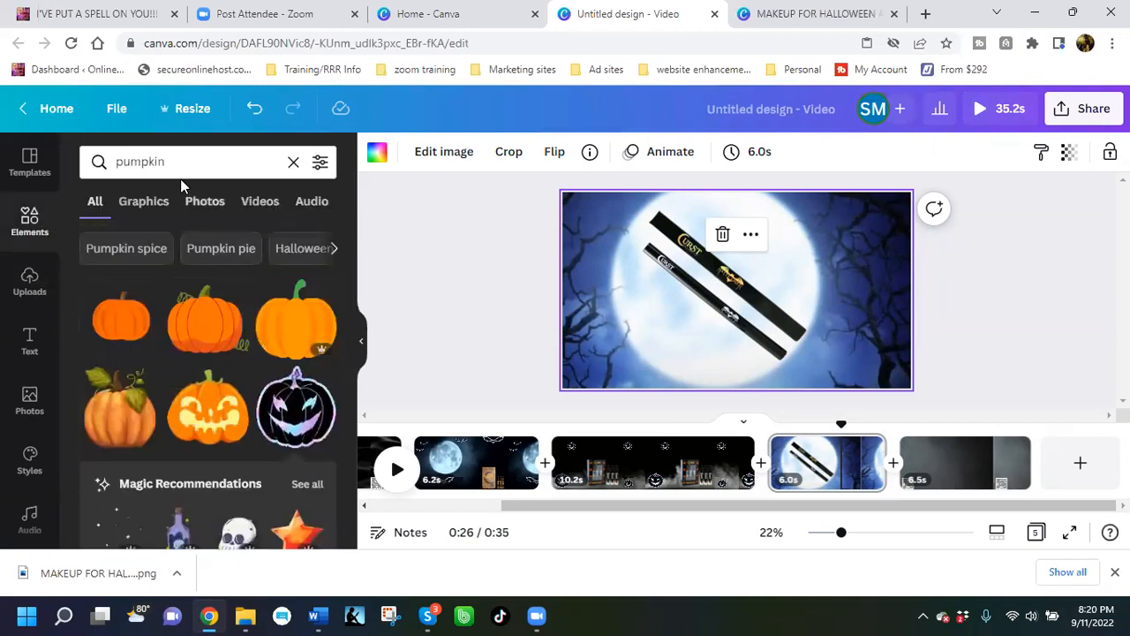
drag(180, 162, 99, 178)
text(stars)
key(Return)
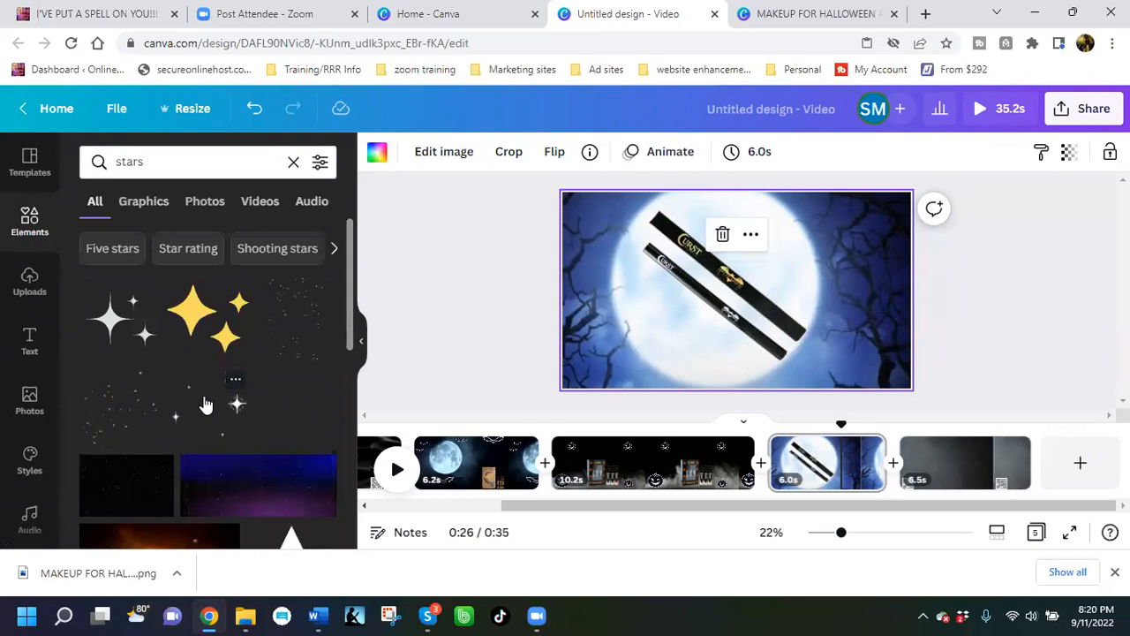
drag(688, 317, 588, 290)
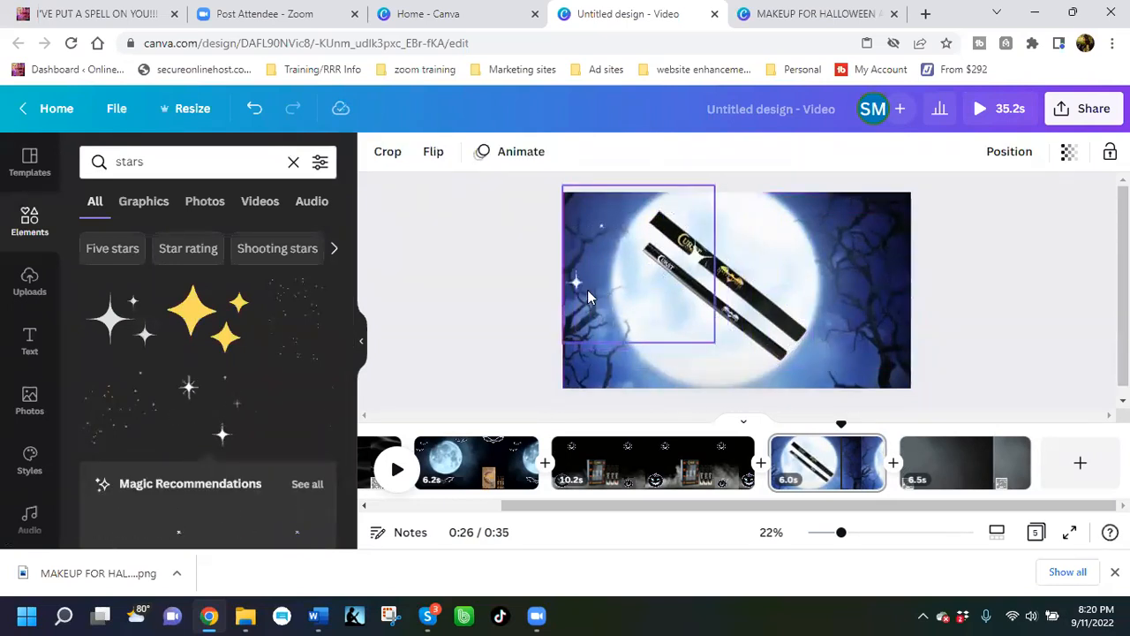
drag(695, 199, 668, 240)
drag(610, 267, 606, 223)
Step: Add the recommended animated blue sparkle star to the moon page at a reduced size and duplicate it
scroll(283, 379, down, 2)
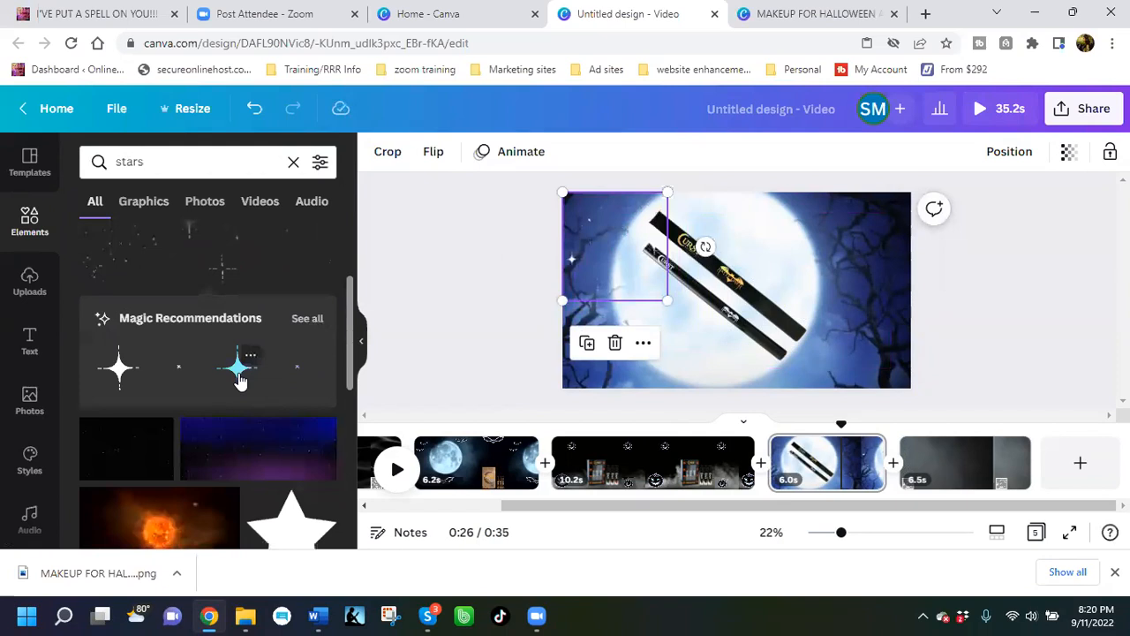
click(733, 343)
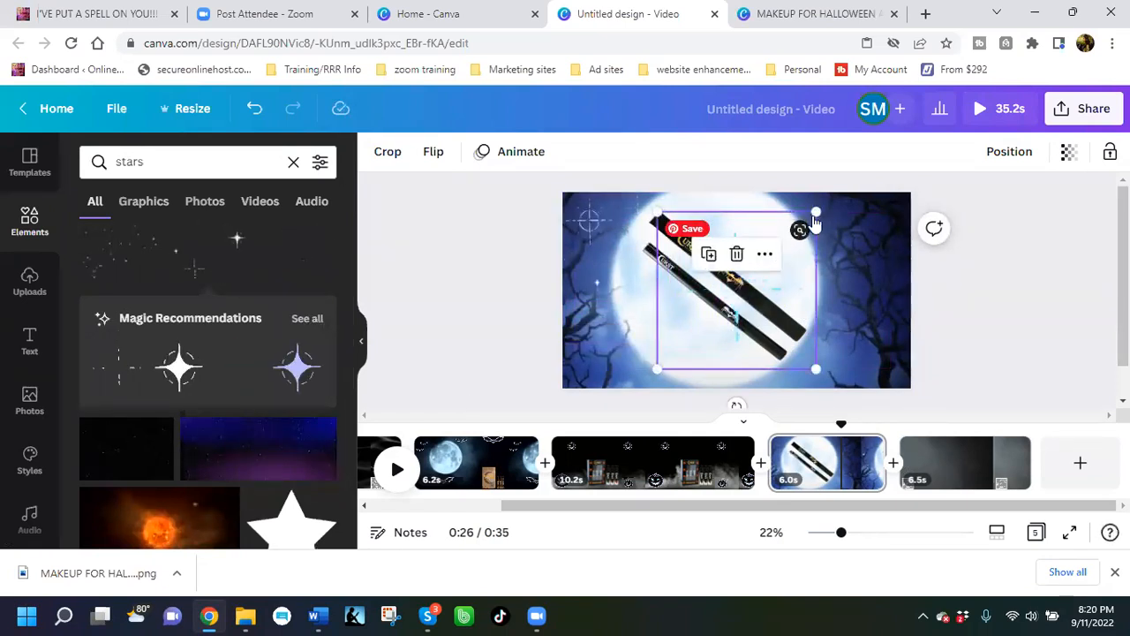
drag(816, 214, 764, 254)
click(700, 319)
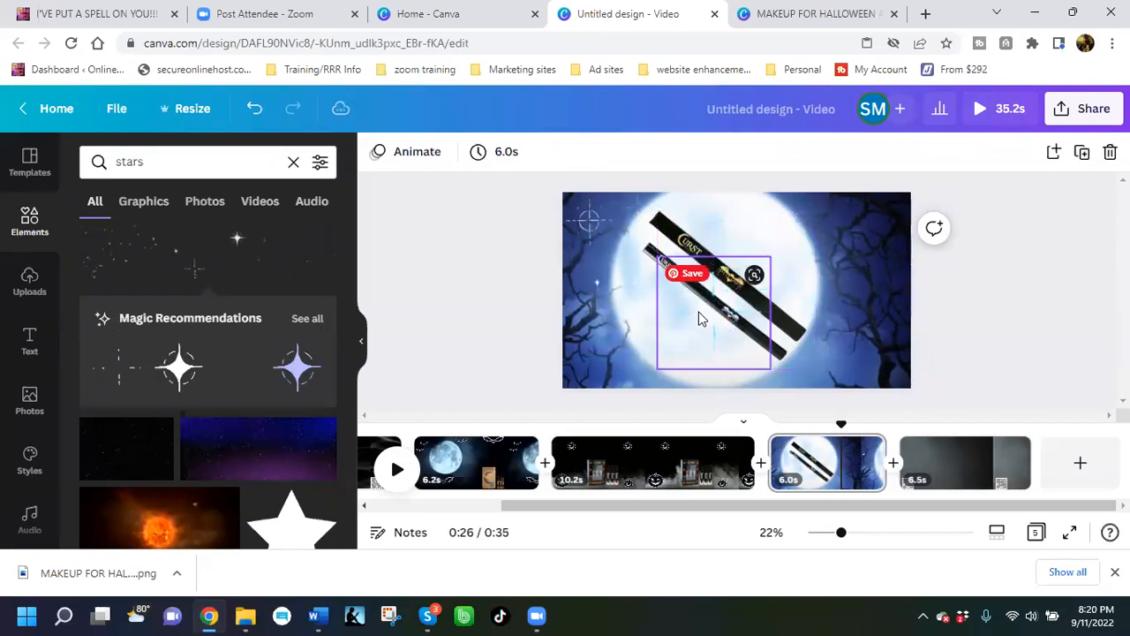
click(701, 319)
click(685, 219)
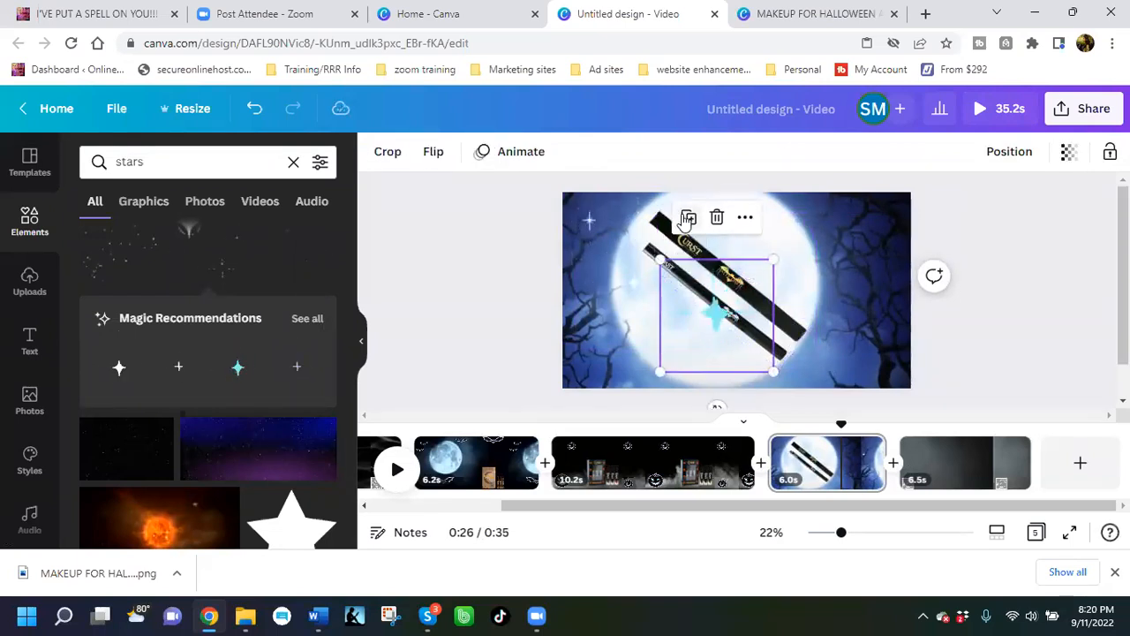
Step: Place blue star copies near the moon page's lower-right and lower-left corners and shrink them
drag(726, 325, 834, 347)
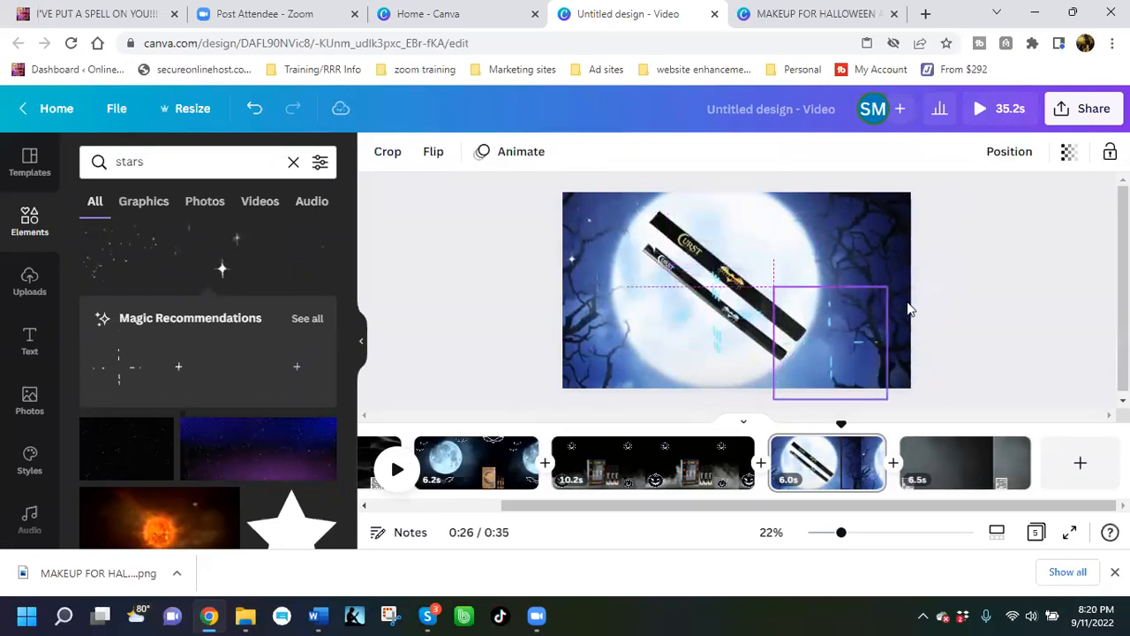
drag(887, 287, 838, 335)
drag(717, 316, 570, 340)
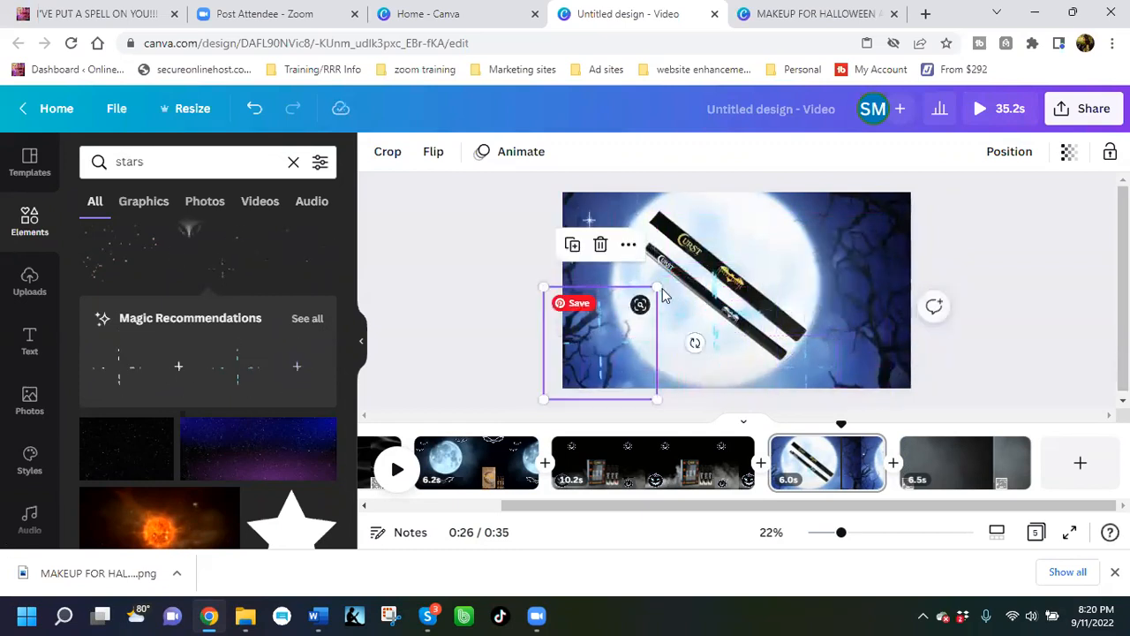
drag(657, 287, 614, 327)
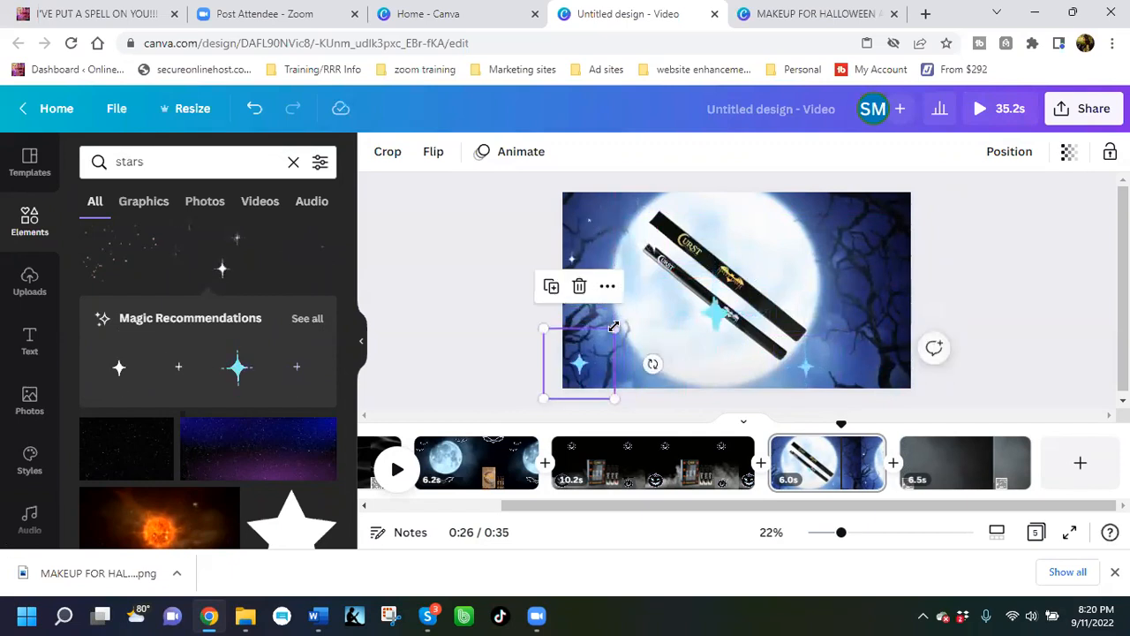
Step: Place shrunken blue star copies at the moon's upper-right edge and in its lower area beneath the eyeliner pens
click(717, 327)
drag(717, 327, 829, 267)
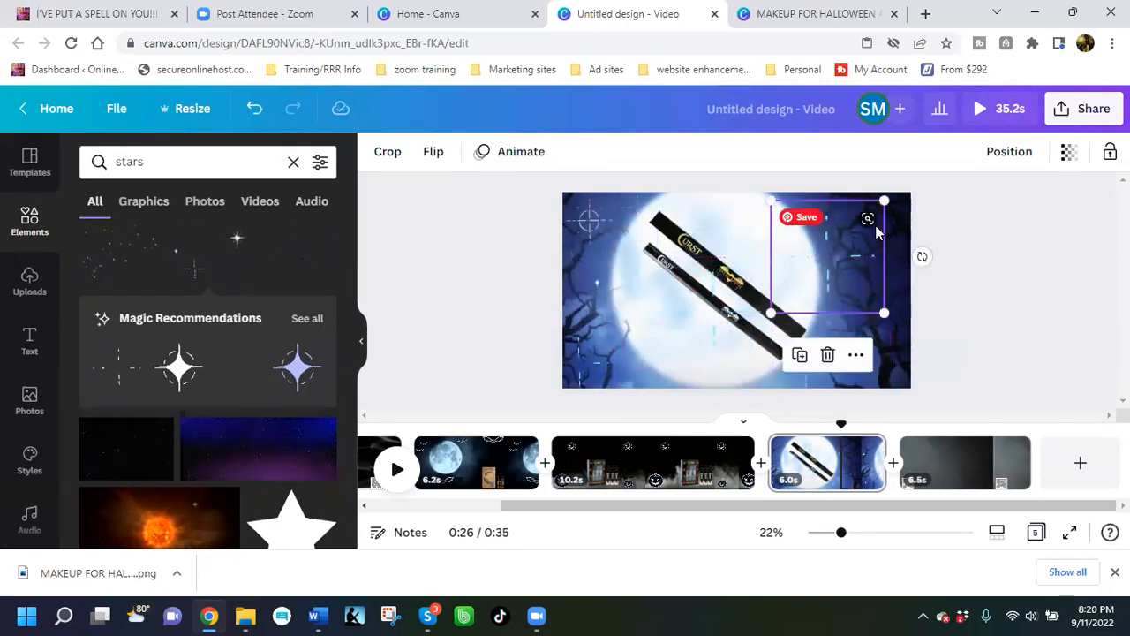
drag(886, 201, 790, 232)
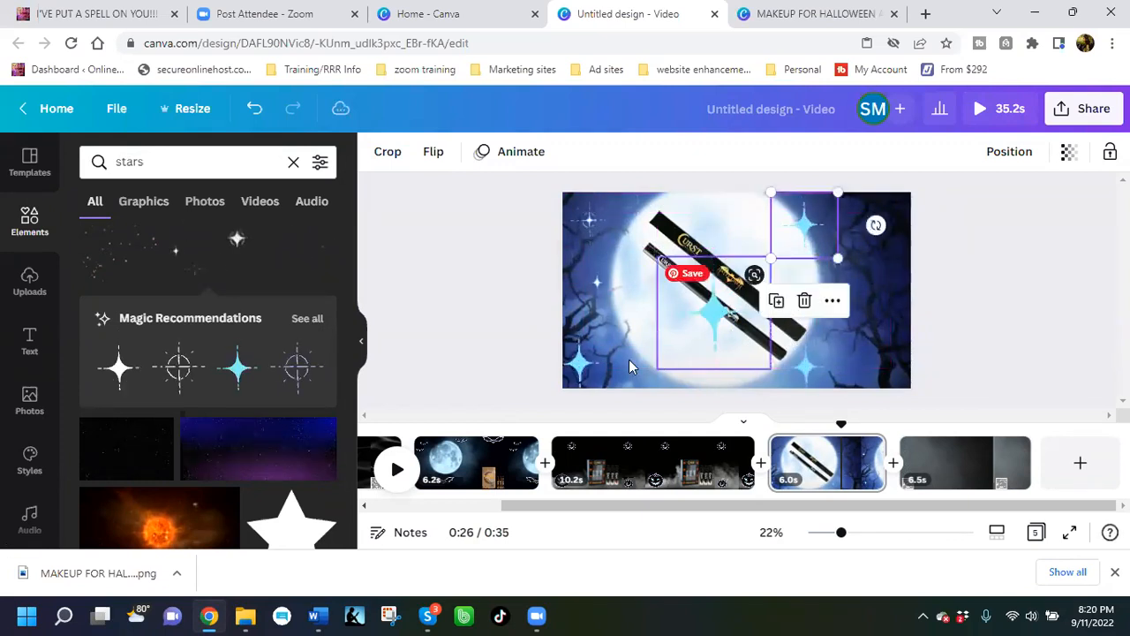
click(712, 337)
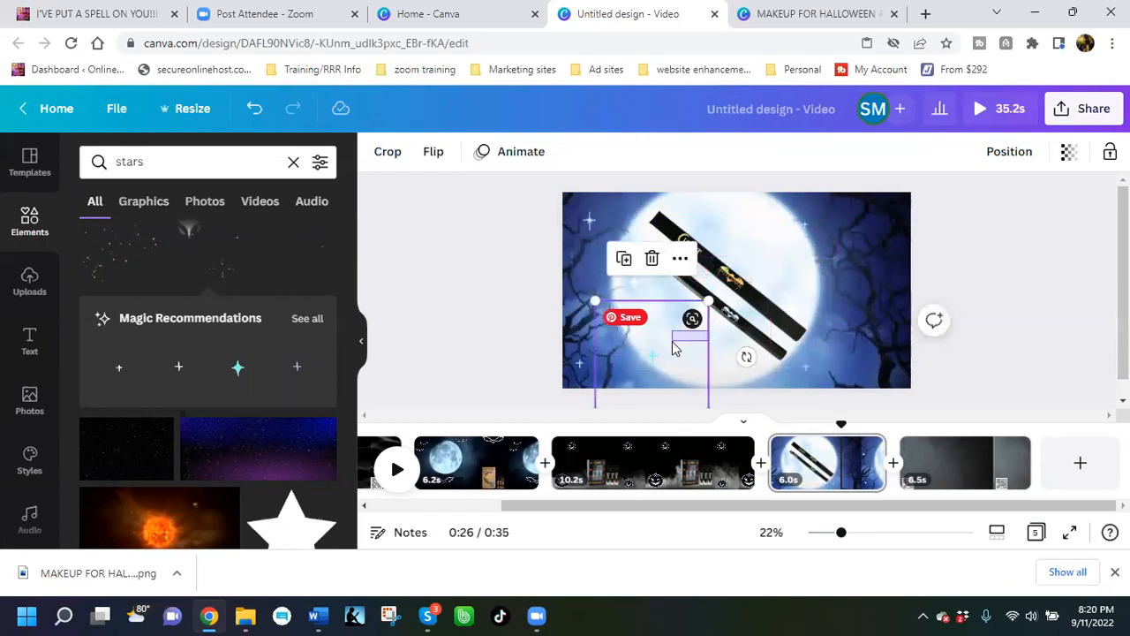
drag(708, 299, 677, 327)
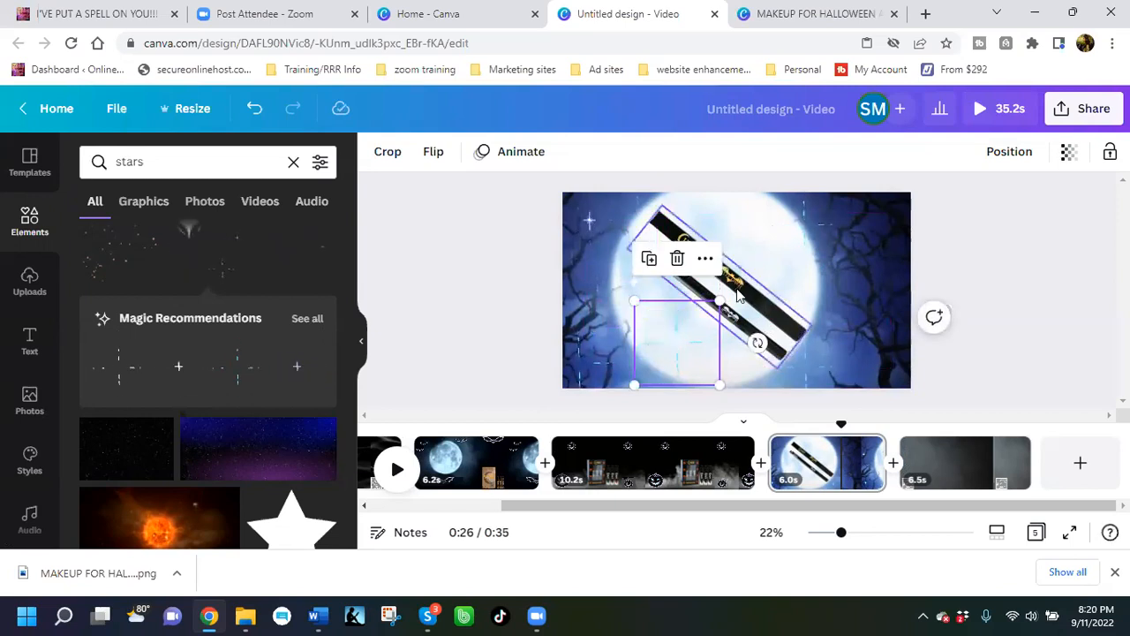
Step: Move the blue star copy beneath the eyeliner pens to the right of the moon, bring it forward and send it backward one layer
drag(677, 355, 861, 319)
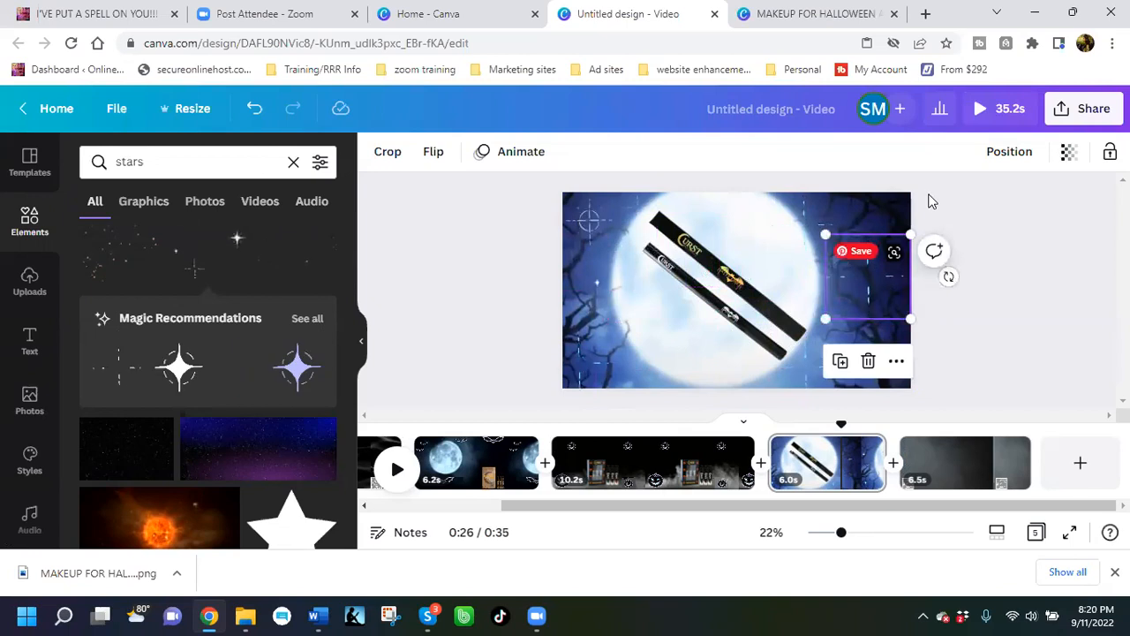
click(1008, 153)
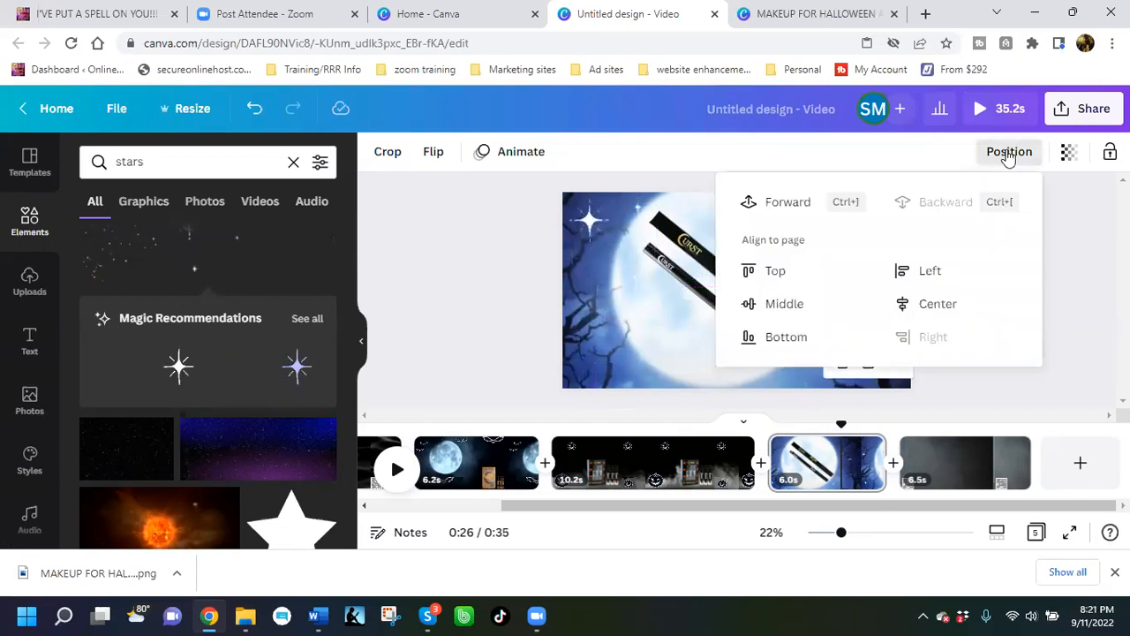
click(786, 203)
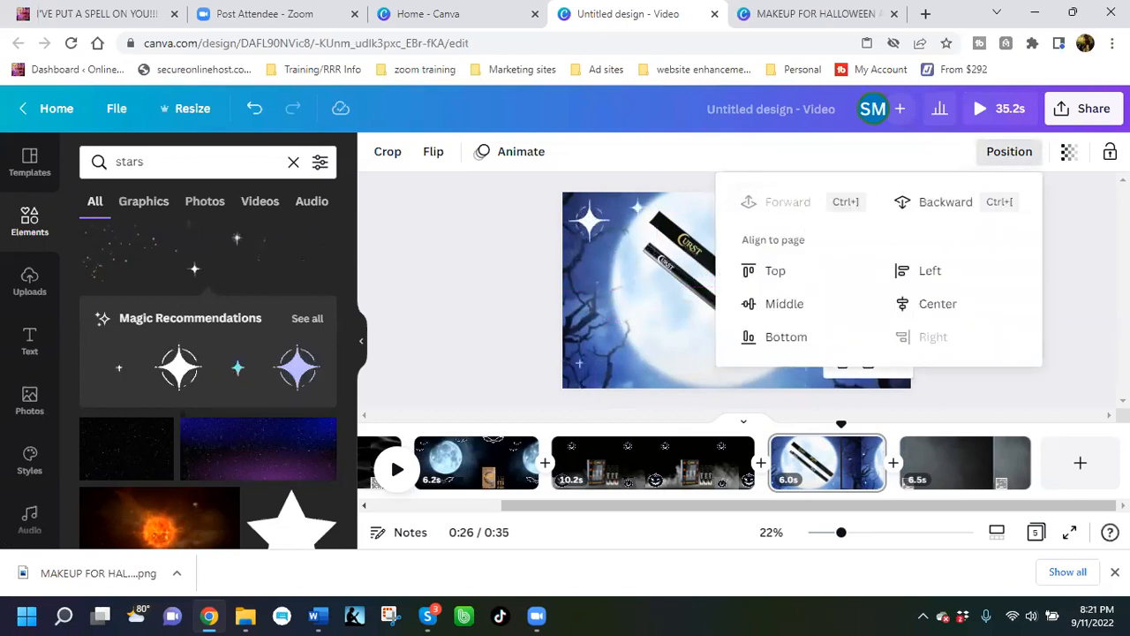
click(1082, 320)
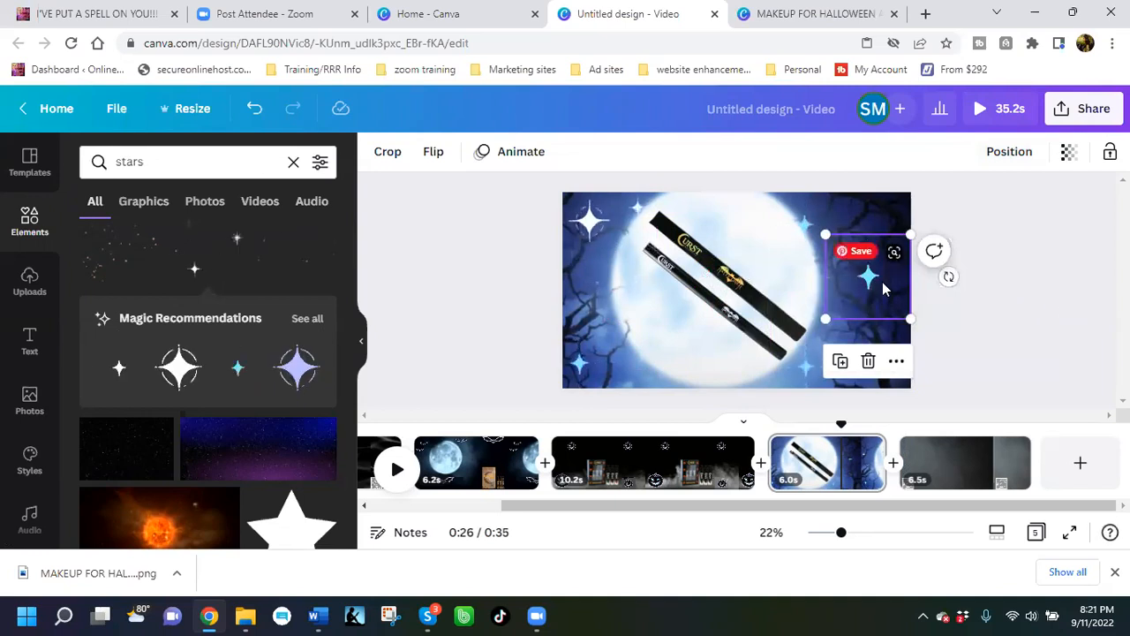
click(1008, 151)
click(957, 205)
click(947, 273)
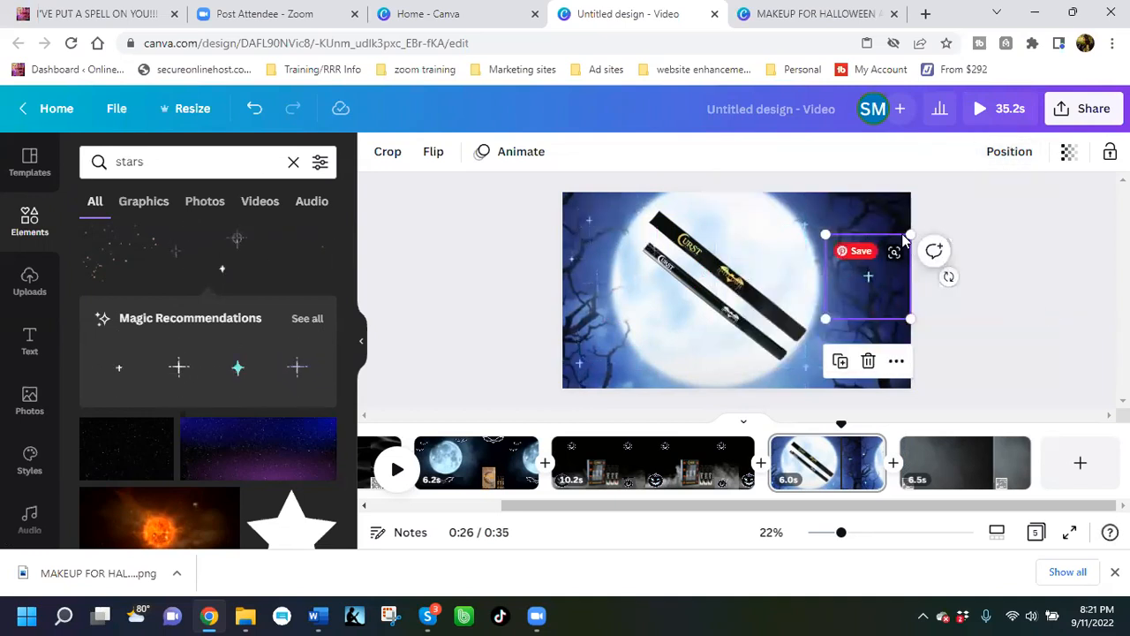
Step: Shrink the blue star right of the moon and shift the lower-right star outward toward the page corner
drag(911, 234, 853, 280)
drag(814, 372, 851, 376)
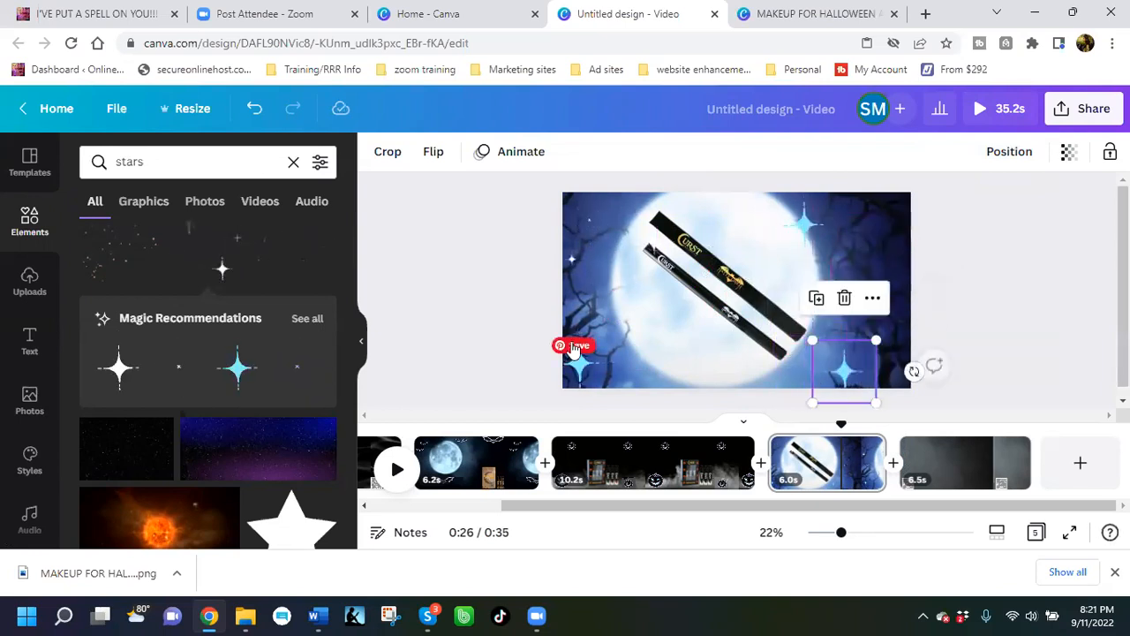
click(674, 365)
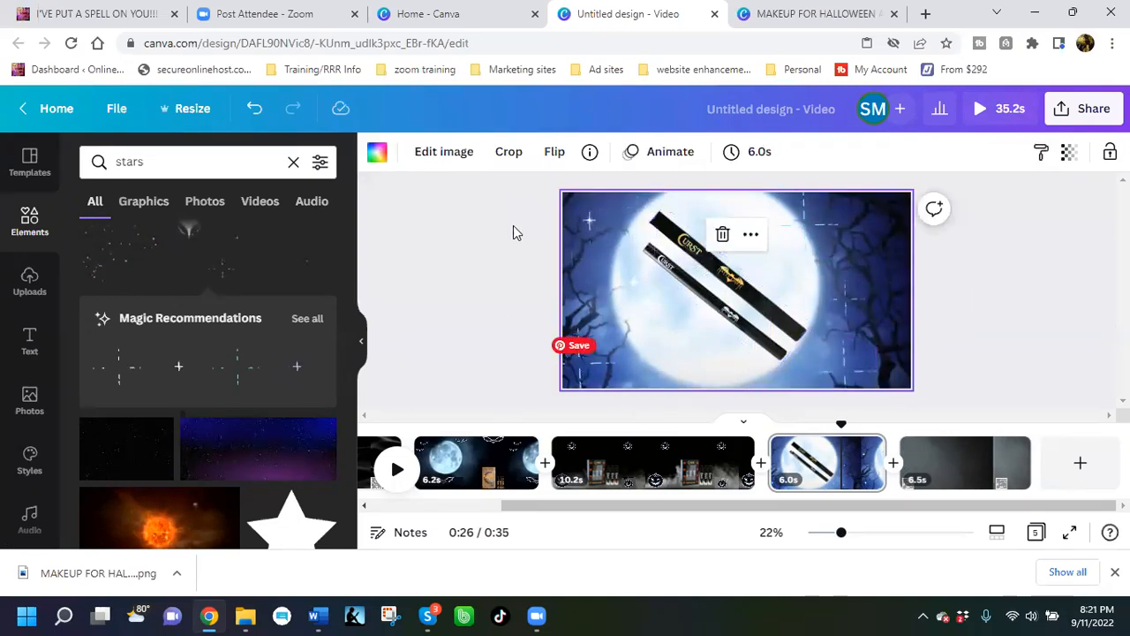
Step: Place the uploaded single CURST tube image in the lower-right area of the grey smoky page and try removing its background
click(952, 477)
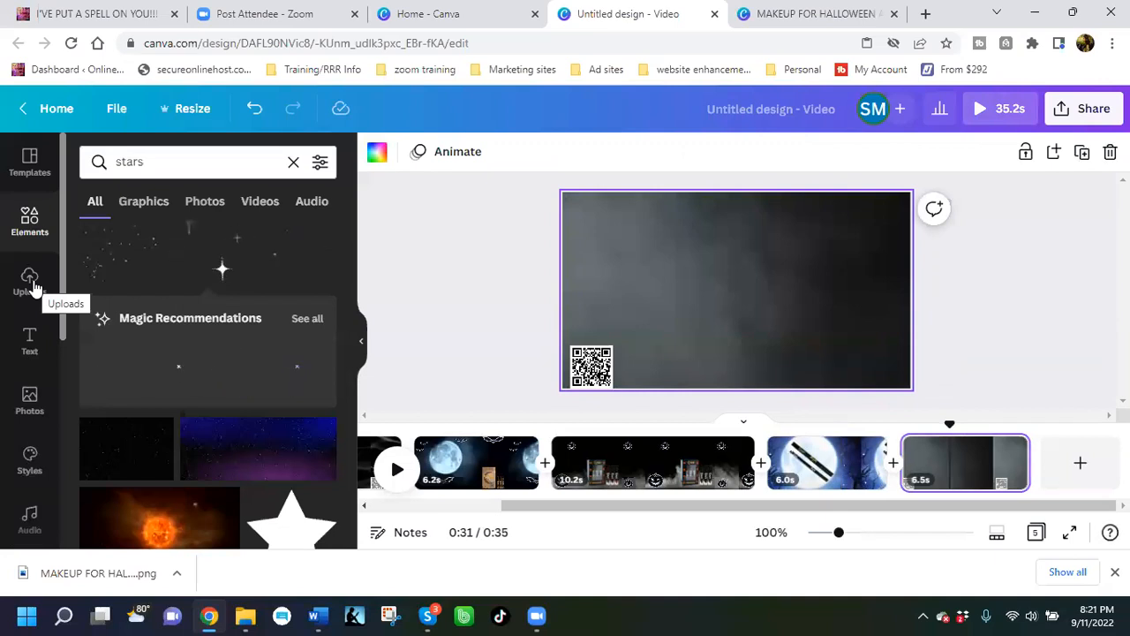
click(30, 280)
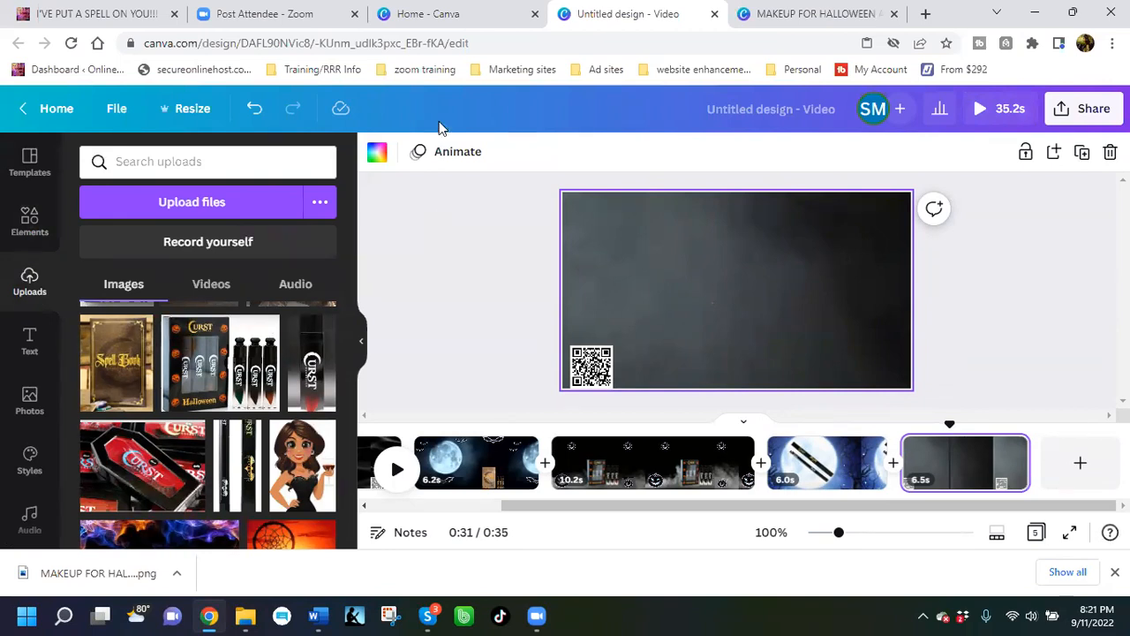
click(1004, 335)
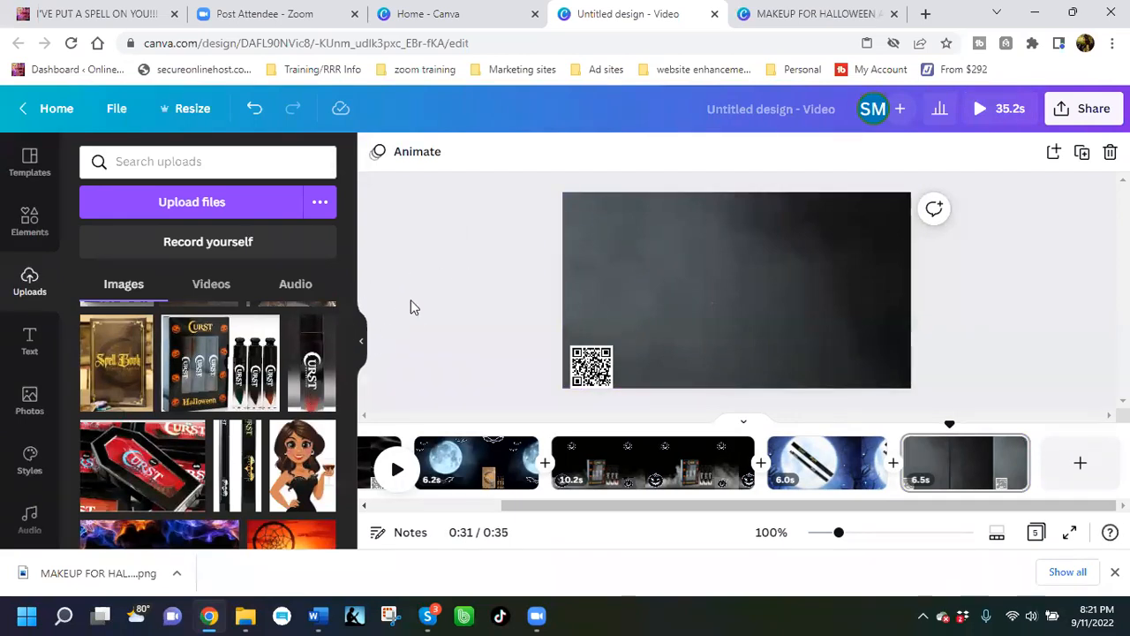
click(318, 382)
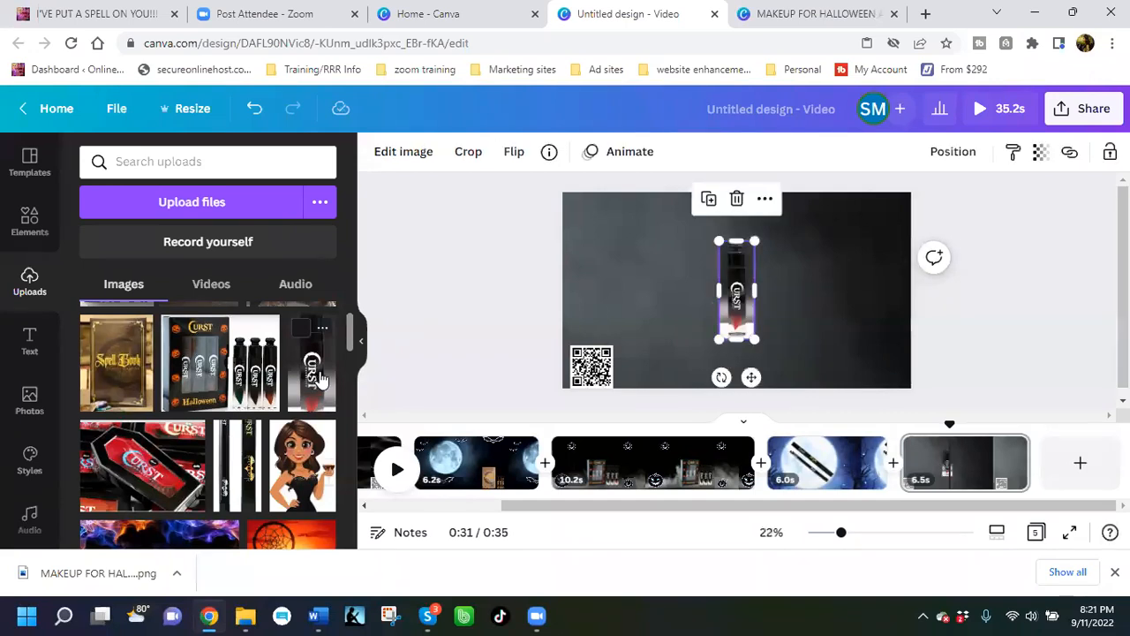
drag(737, 291, 857, 336)
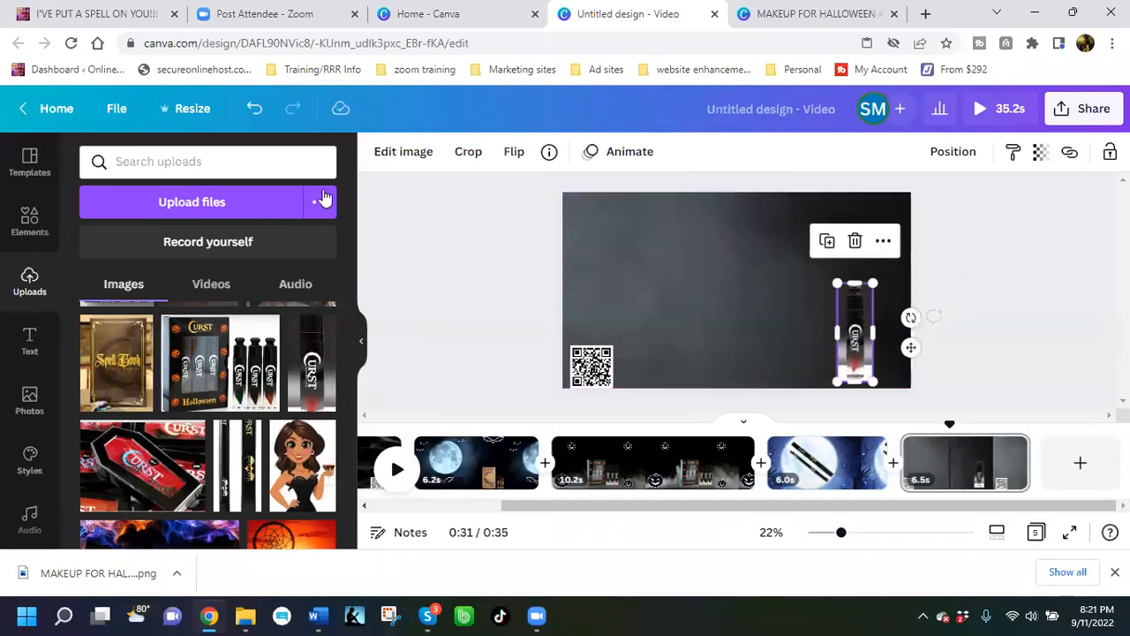
click(393, 154)
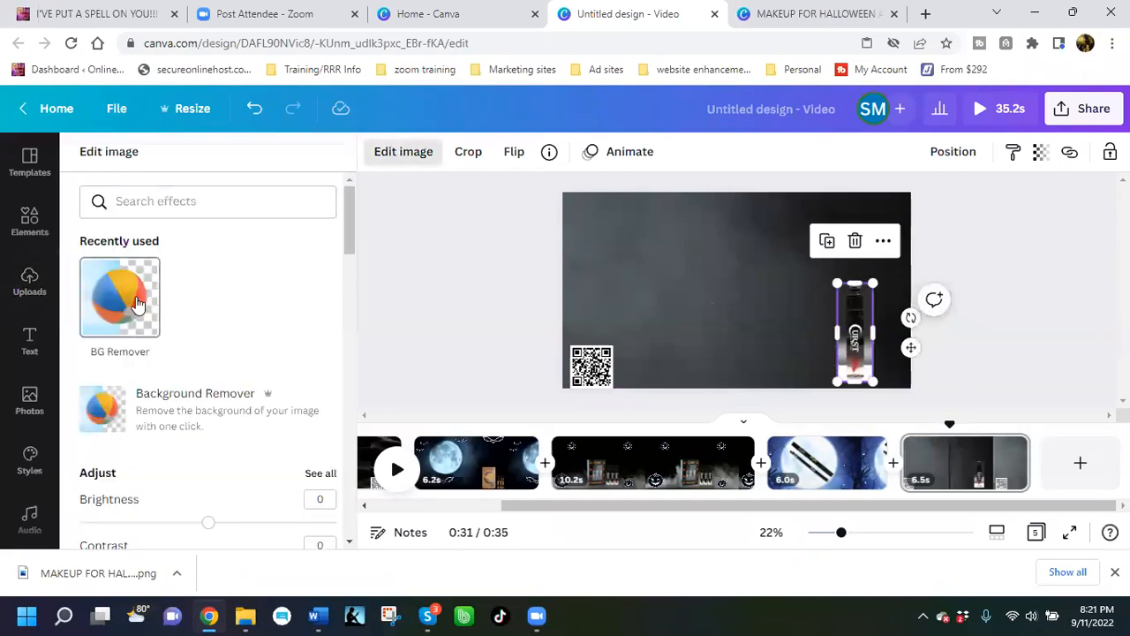
click(137, 304)
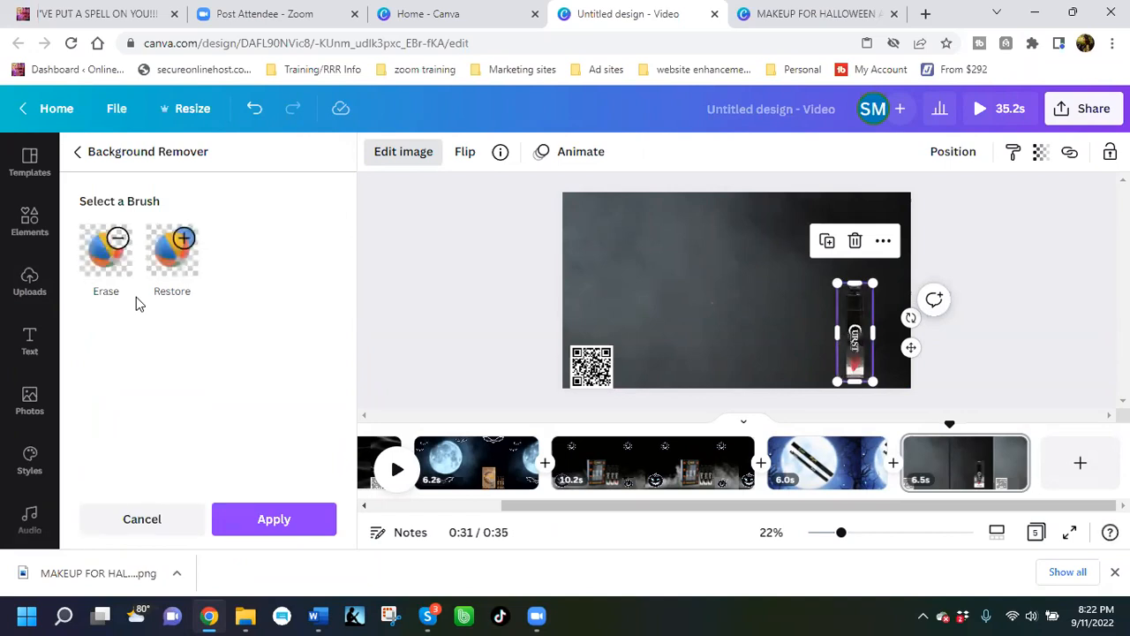
Step: Duplicate the CURST tube into four copies and arrange them in a row across the page's lower-right area
click(824, 249)
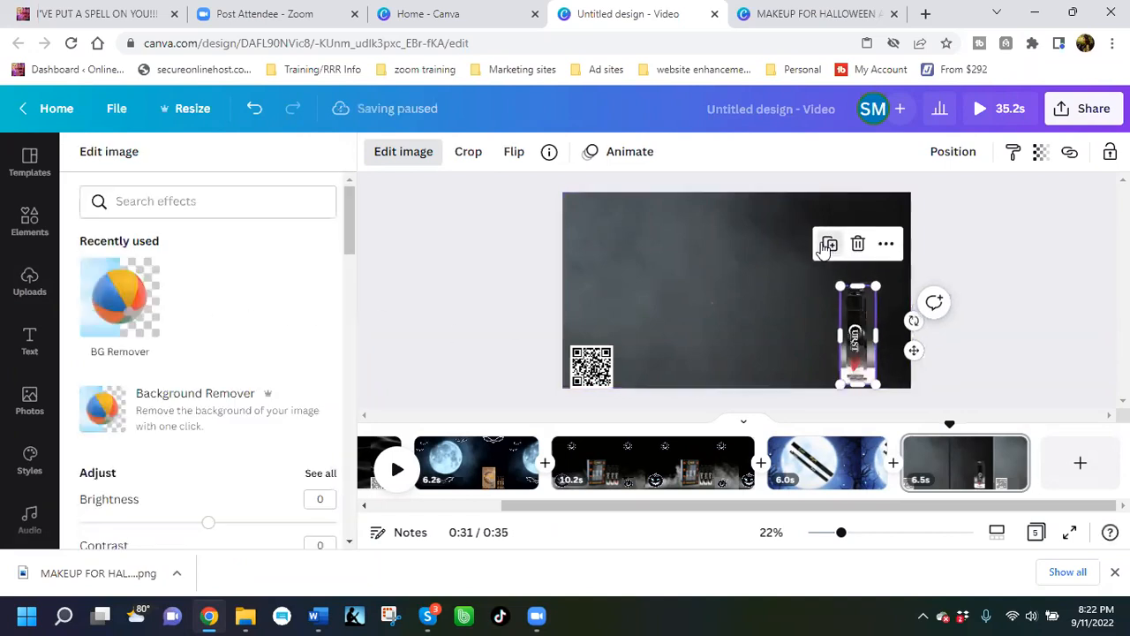
drag(857, 380, 779, 365)
drag(852, 358, 898, 363)
click(861, 362)
drag(828, 371, 784, 357)
click(731, 363)
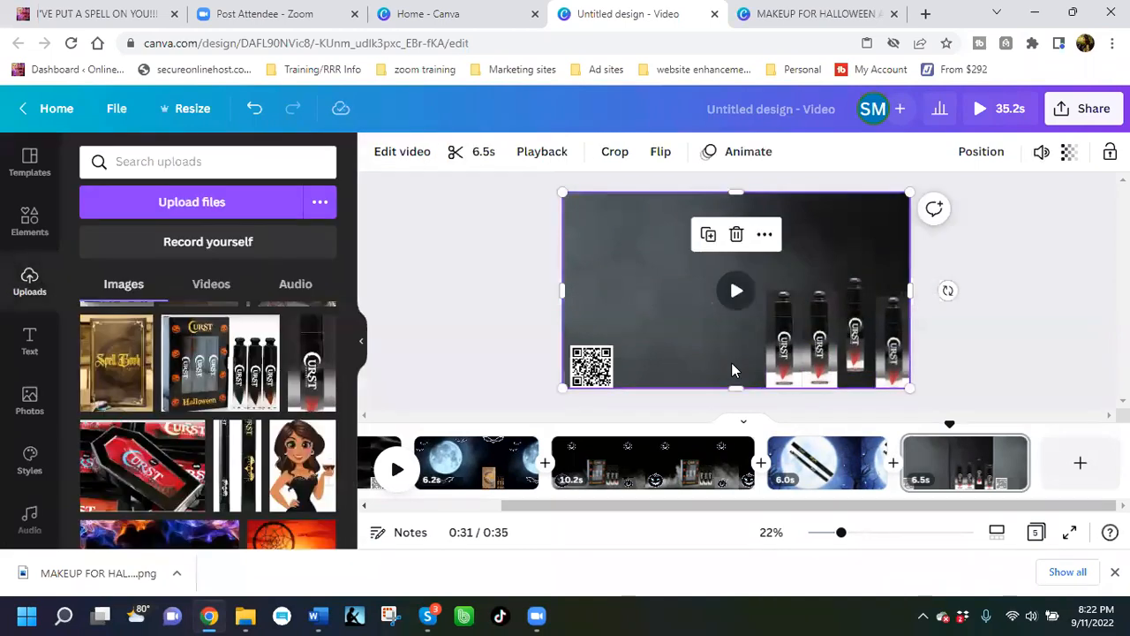
click(831, 351)
drag(832, 351, 832, 349)
Step: Shrink the leftmost CURST tube so that it stands lower than the other three
click(794, 295)
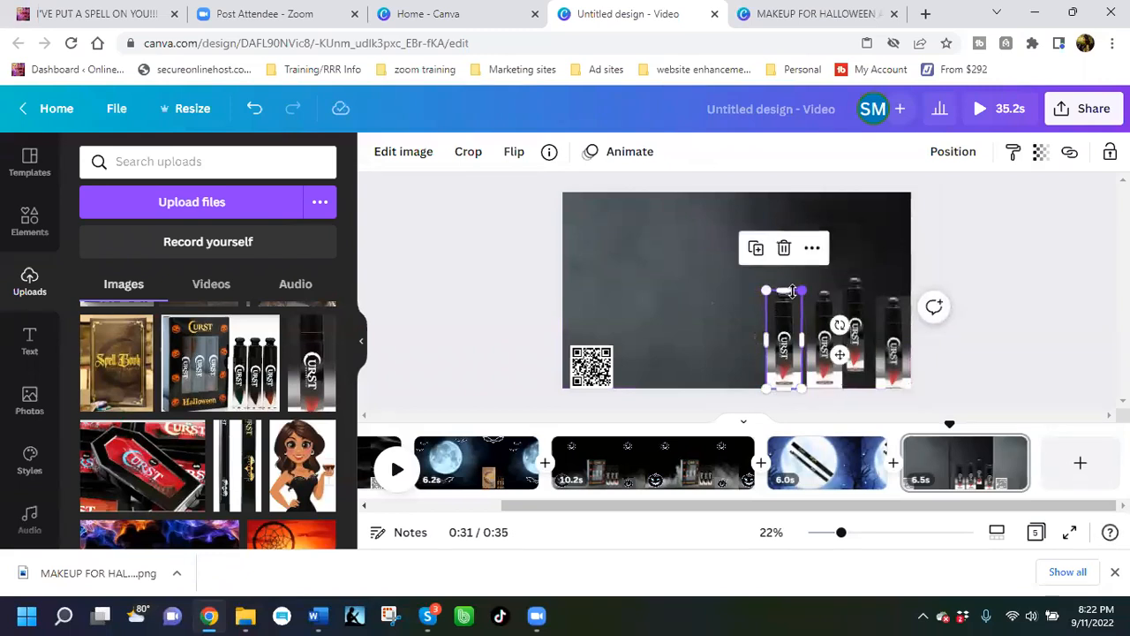
drag(802, 290, 836, 305)
click(825, 306)
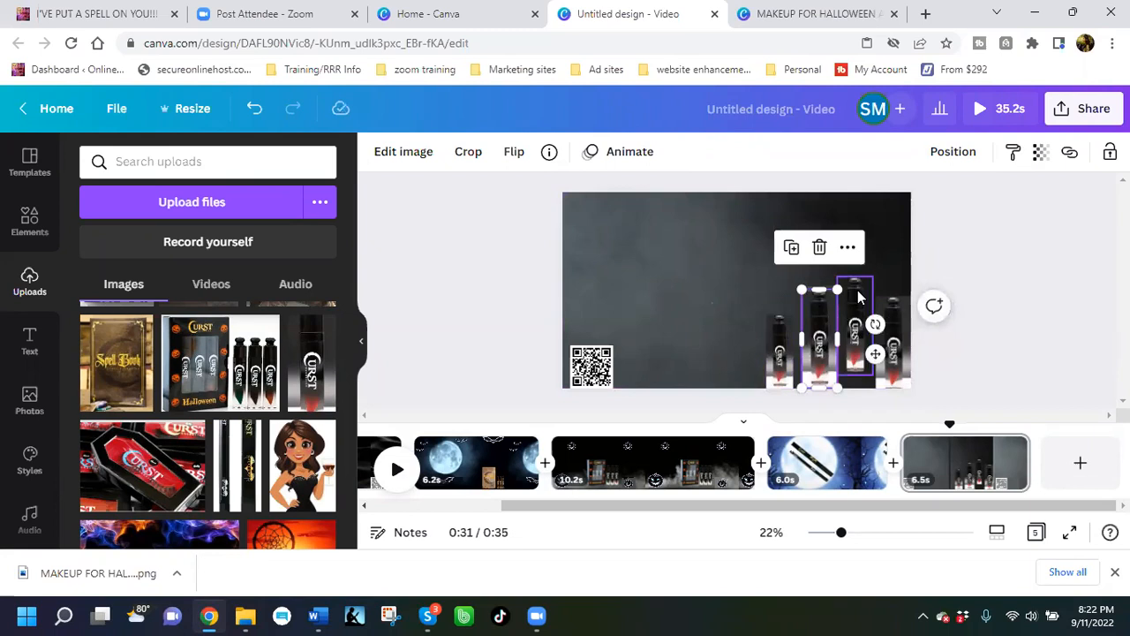
click(859, 297)
click(698, 311)
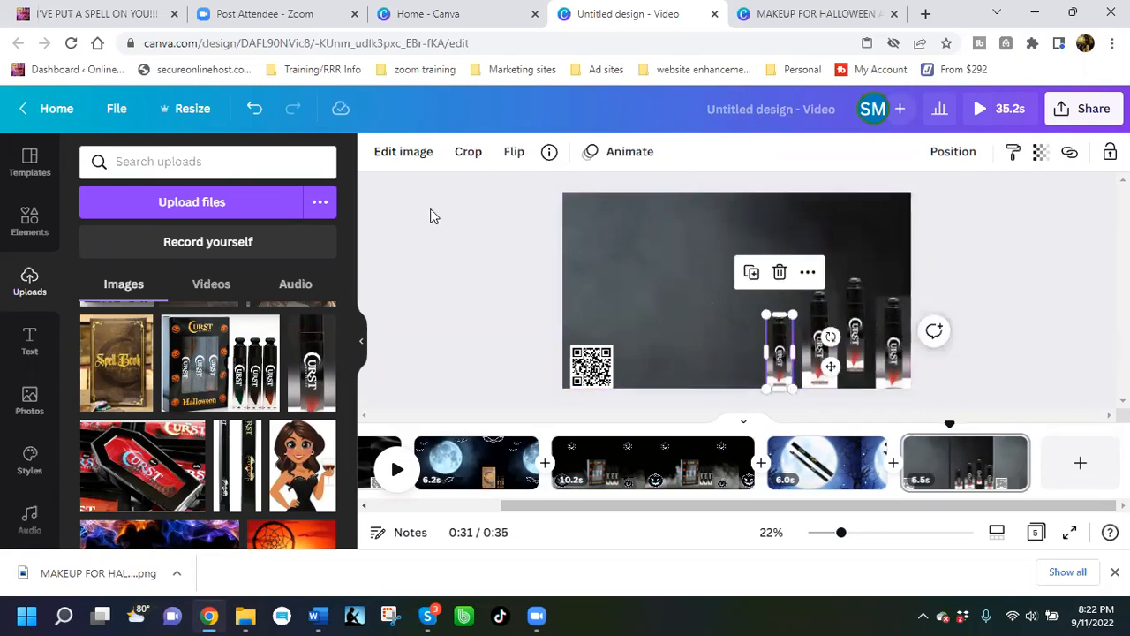
Step: Remove the background from all four CURST tube images and nudge the rightmost one up toward the page's right edge
click(398, 156)
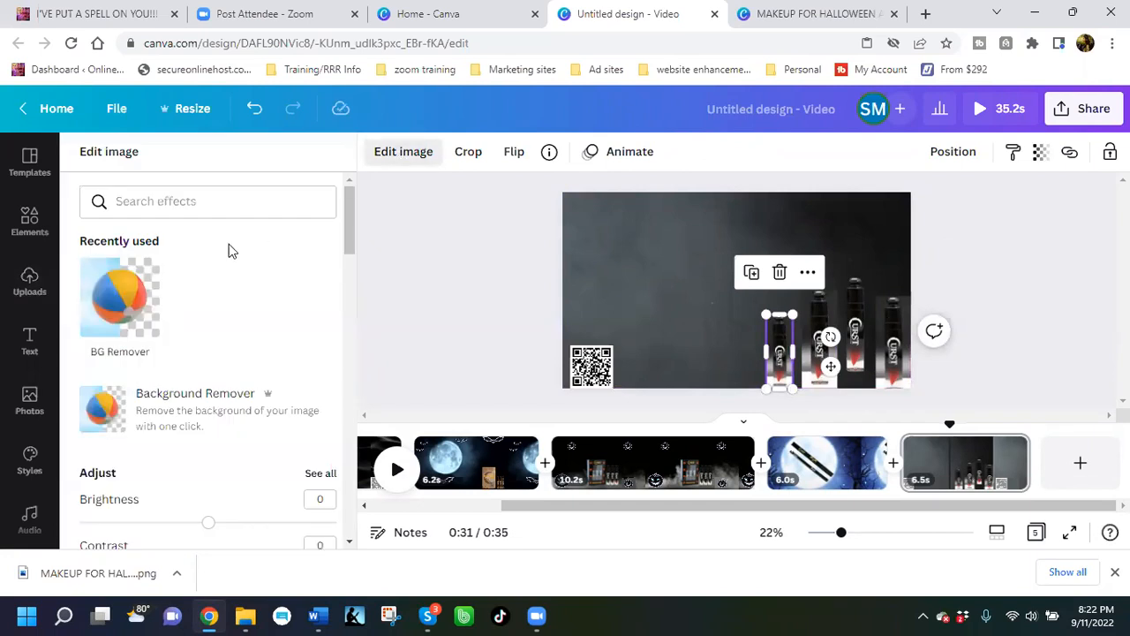
click(129, 297)
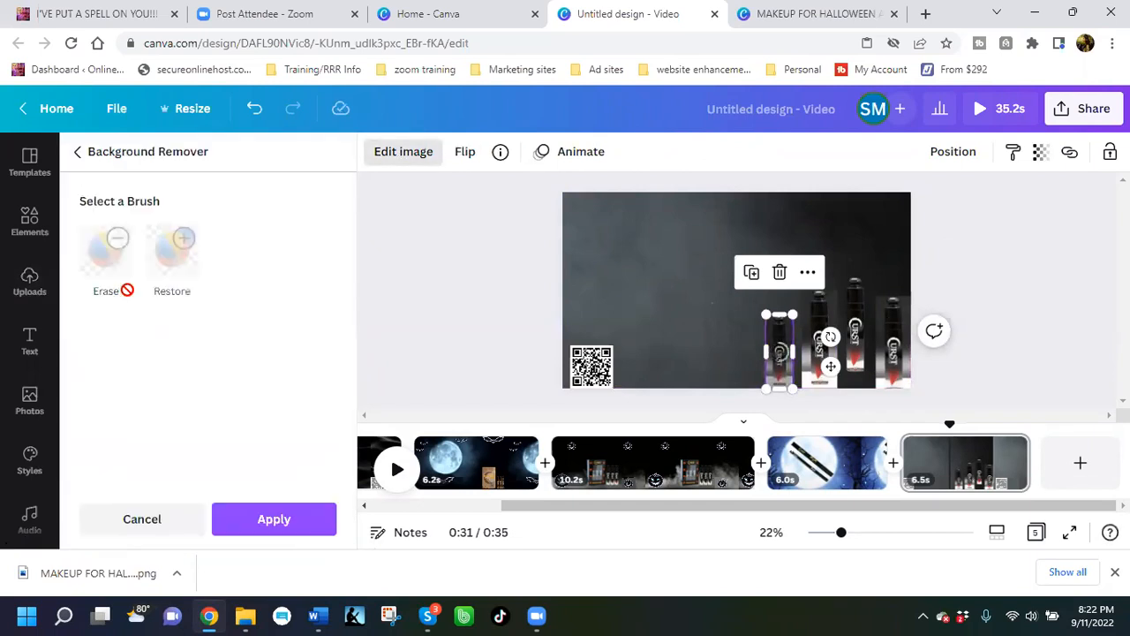
click(823, 340)
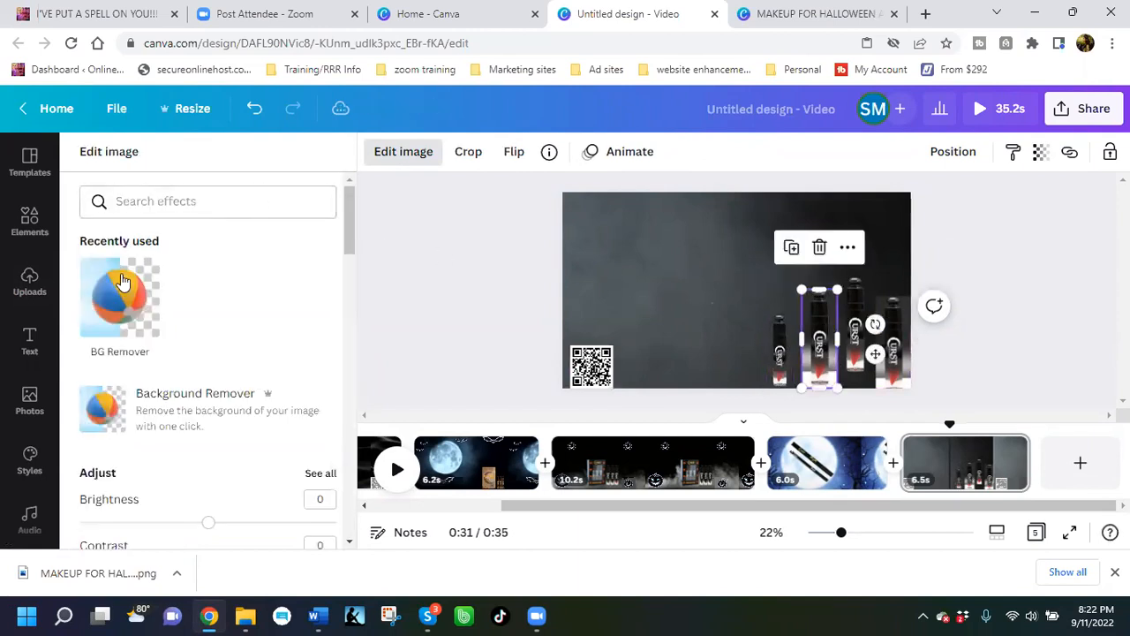
click(122, 288)
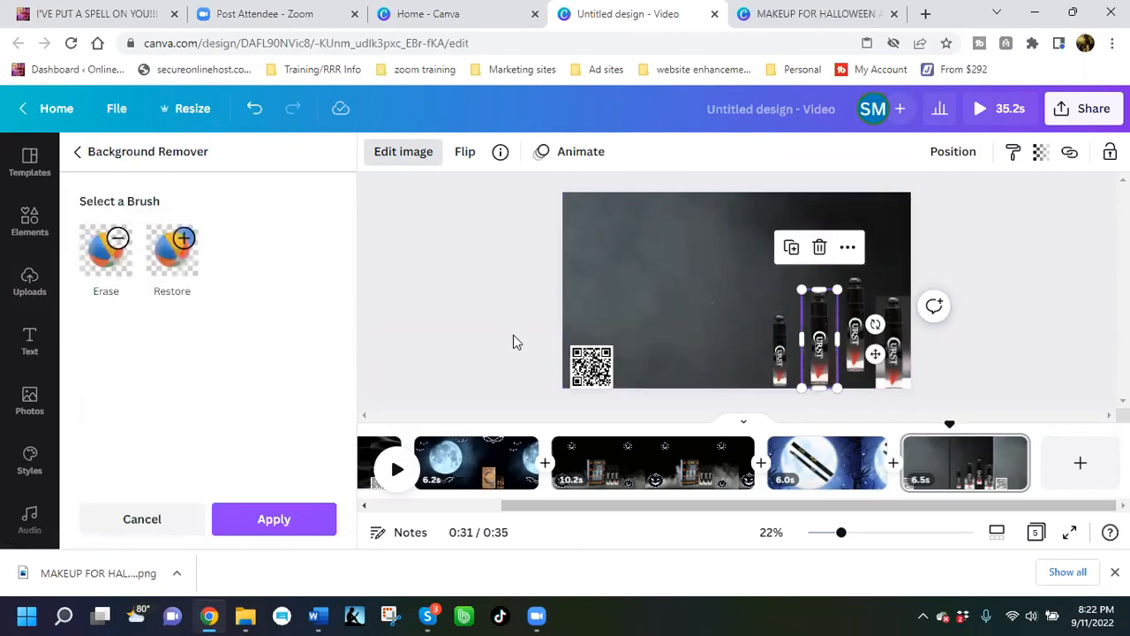
click(856, 304)
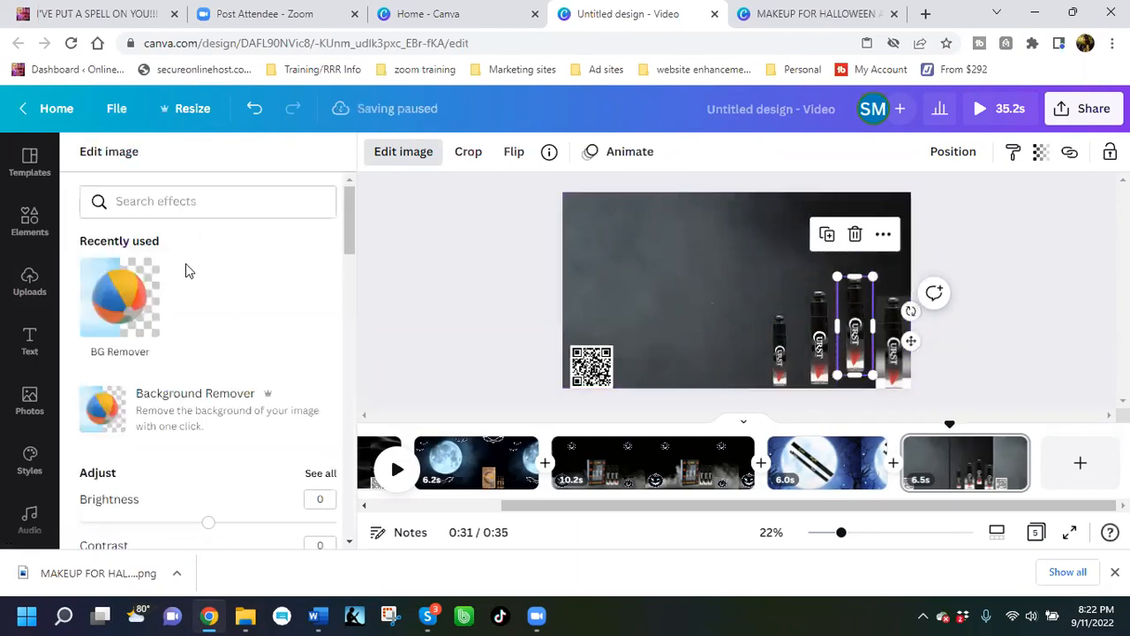
click(135, 294)
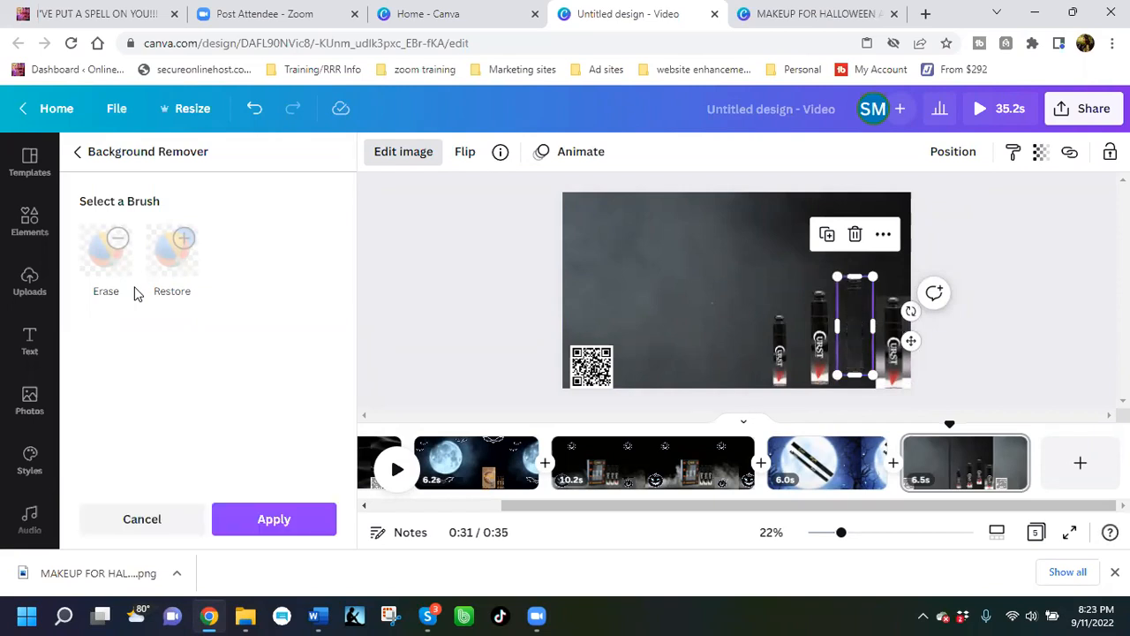
click(890, 364)
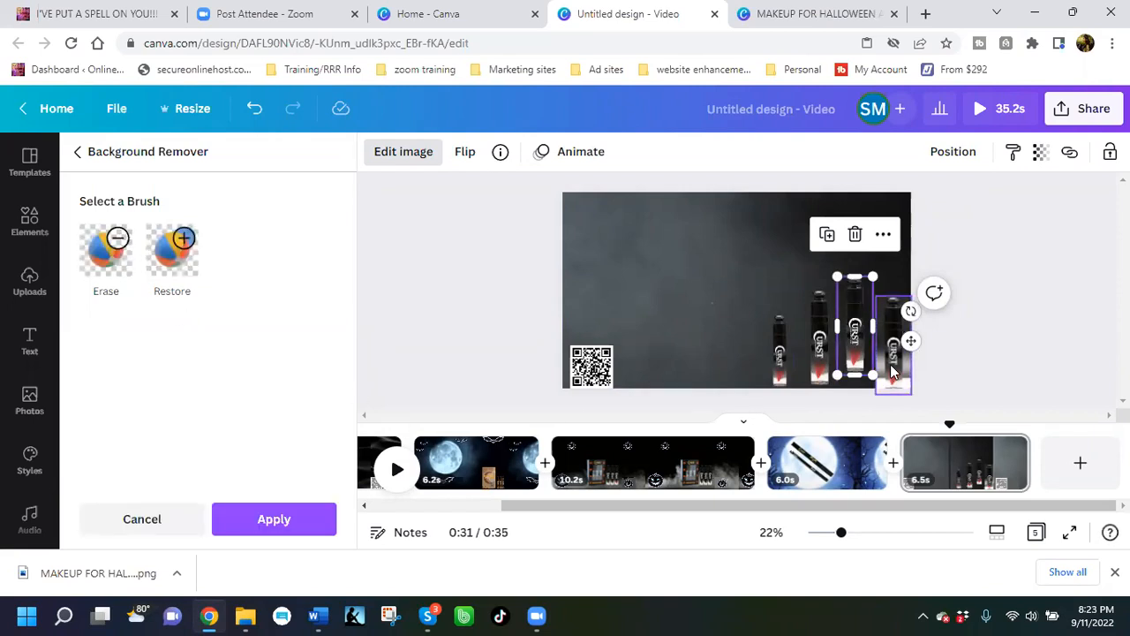
click(113, 295)
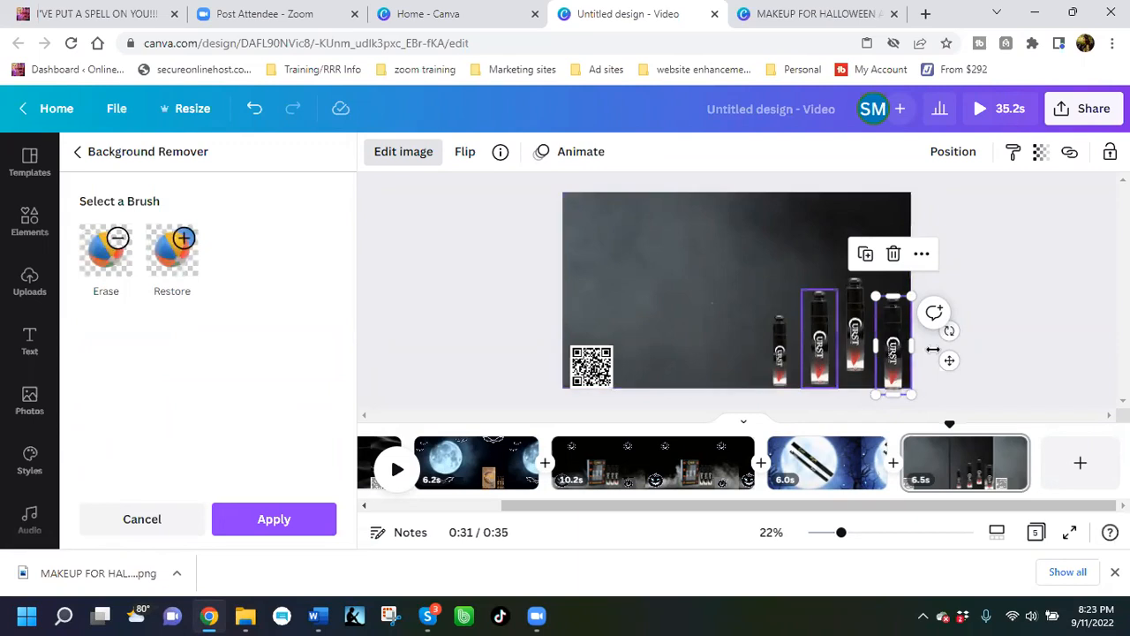
drag(890, 349, 896, 342)
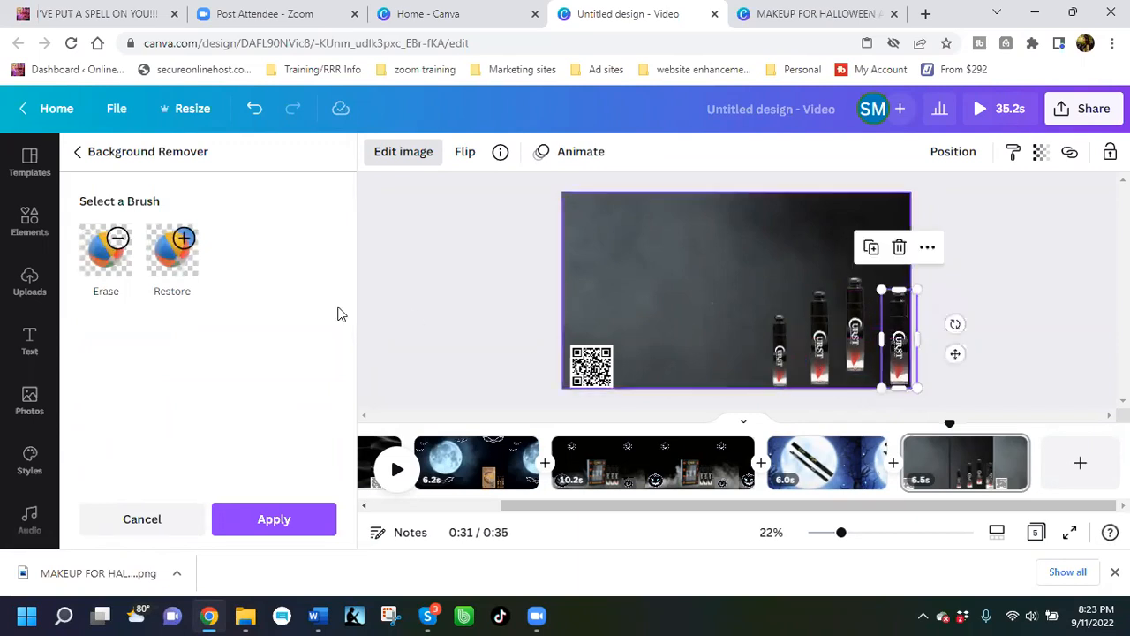
Step: Add the uploaded red CURST coffin image to the smoky page's upper-left corner and tilt it clockwise
click(29, 282)
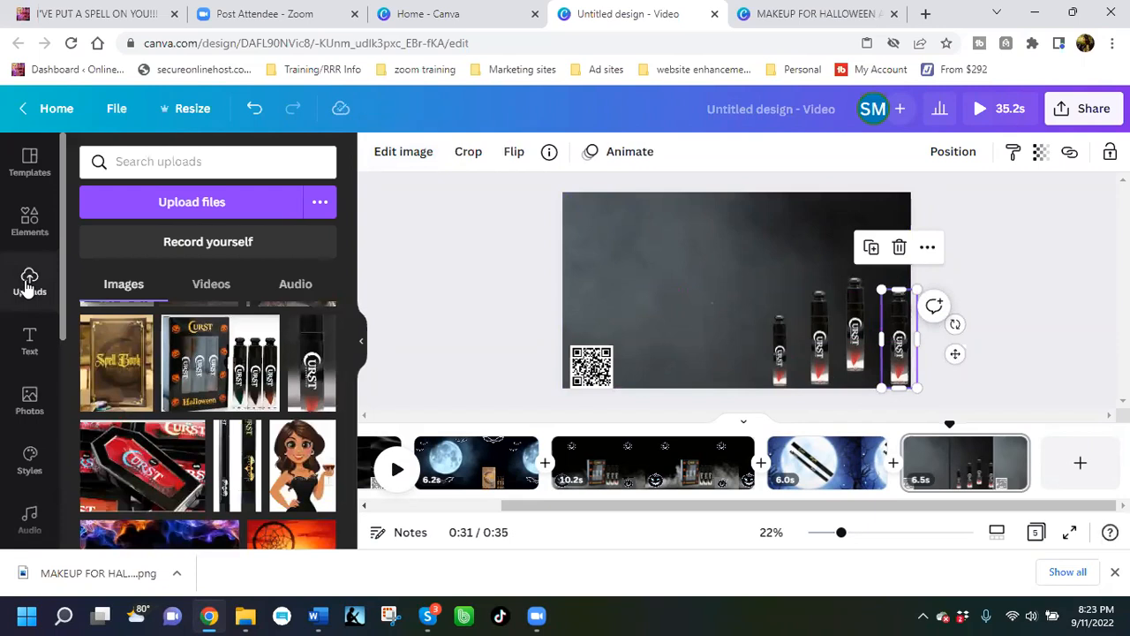
scroll(173, 399, down, 1)
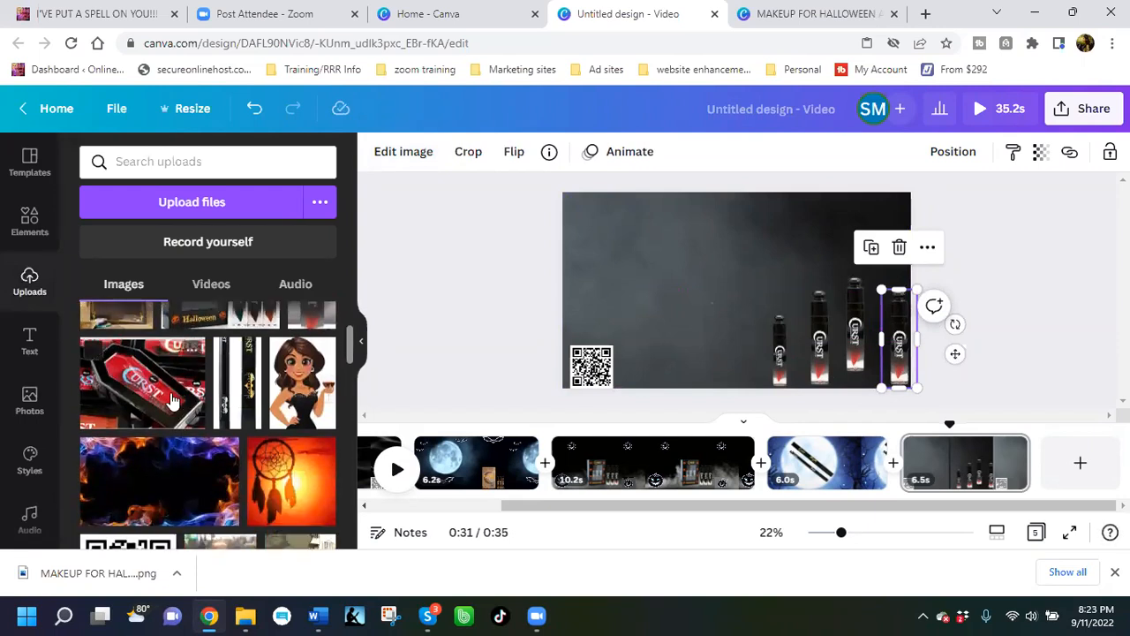
click(173, 399)
drag(753, 298, 666, 286)
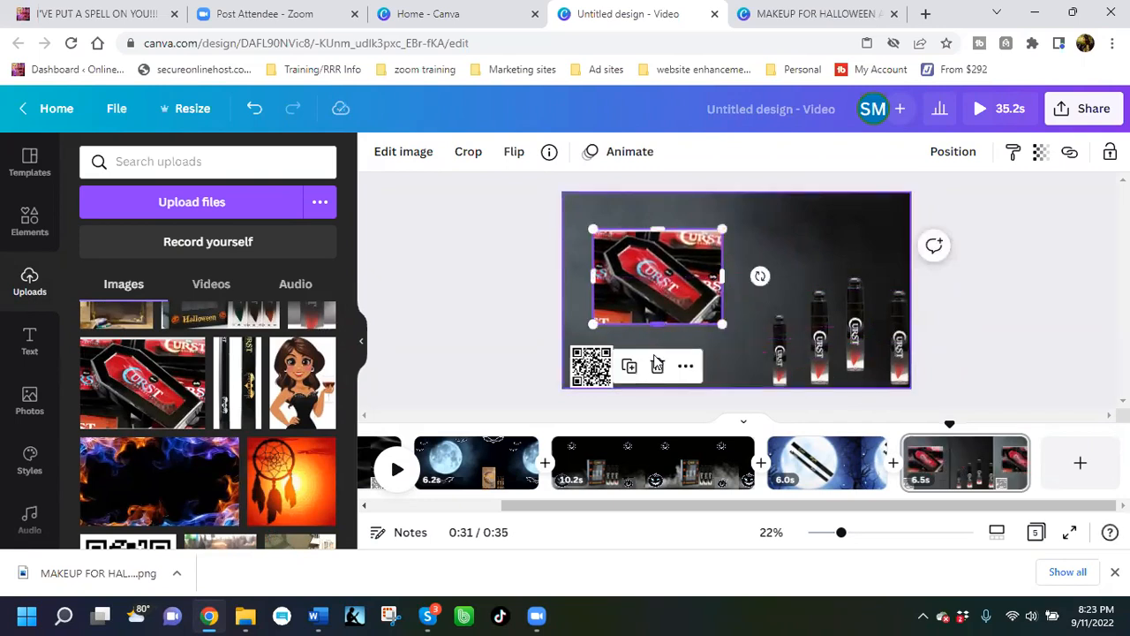
drag(760, 276, 653, 287)
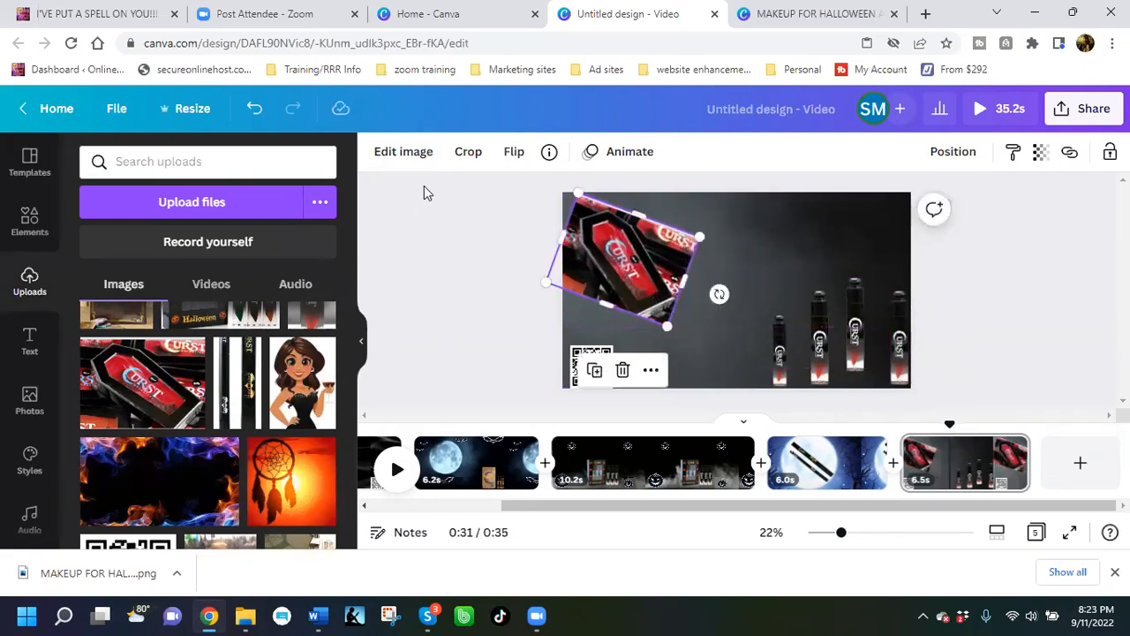
Step: Remove the coffin image's background and shrink it into the page's upper-left corner
click(398, 154)
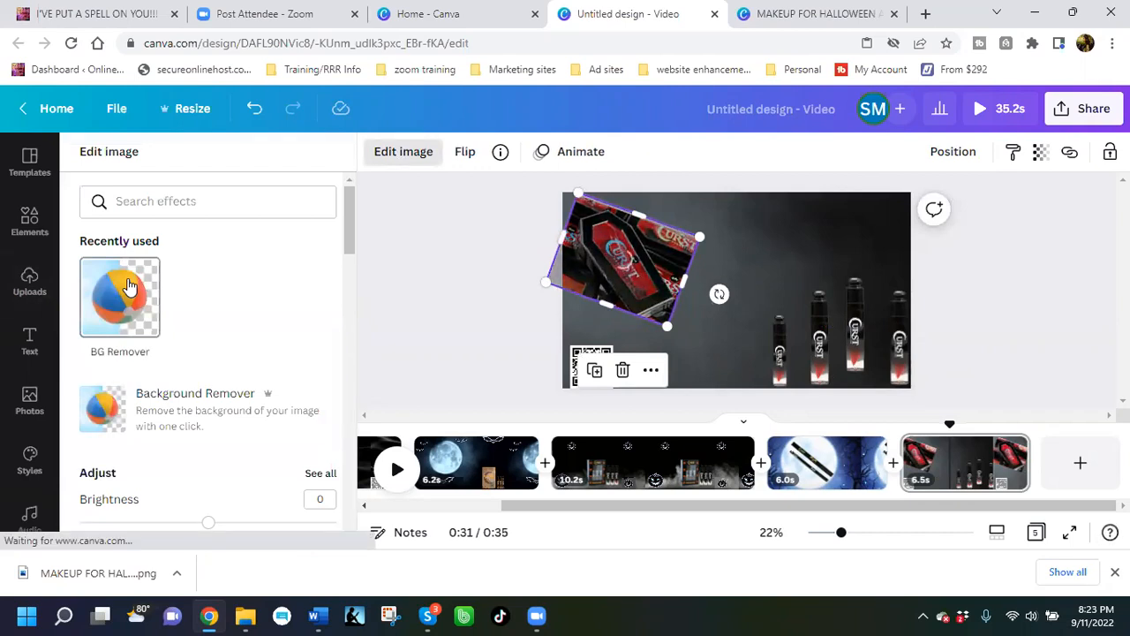
click(128, 285)
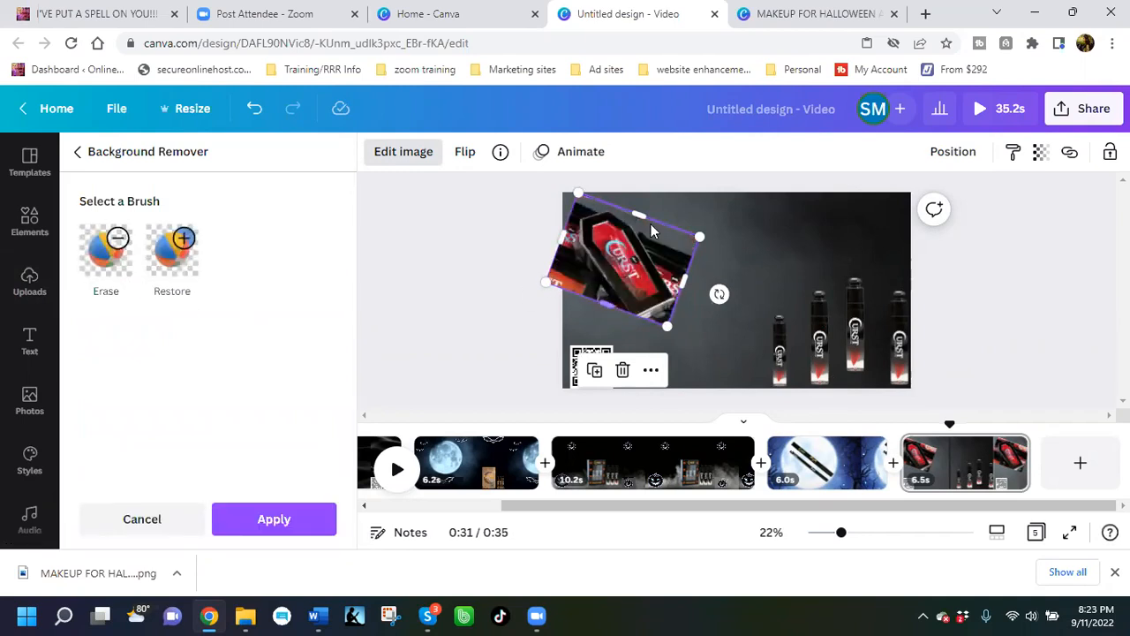
drag(637, 212, 634, 219)
click(731, 311)
click(644, 312)
drag(667, 325, 630, 273)
click(678, 321)
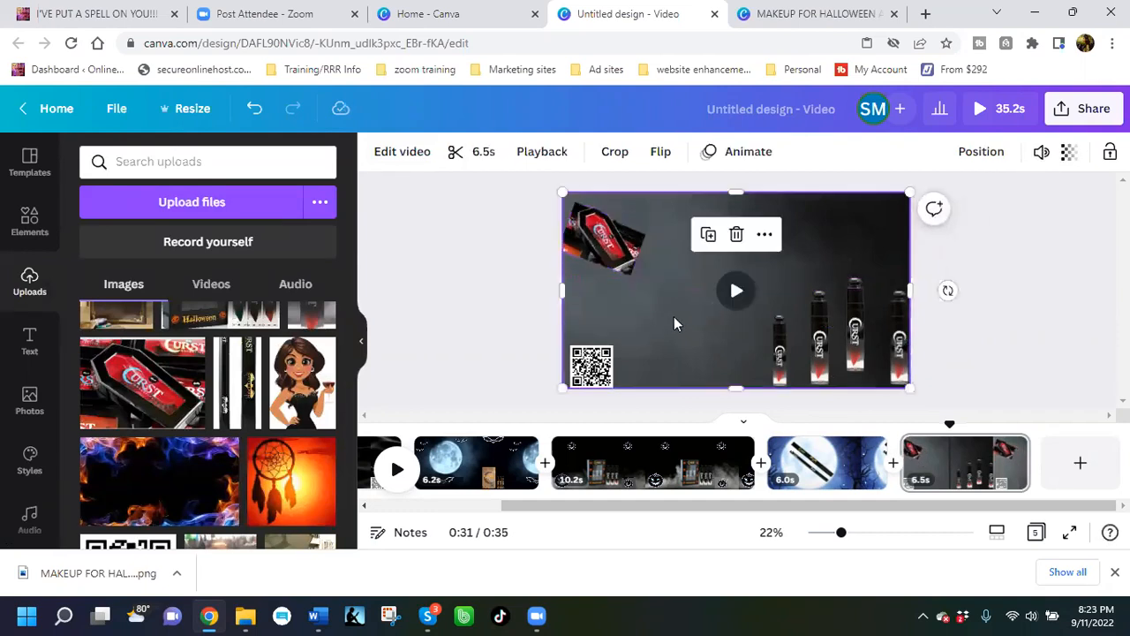
Step: Return to the video's first page with the glowing eyes, show the text options and close the unused Canva Home tab
drag(683, 508, 545, 530)
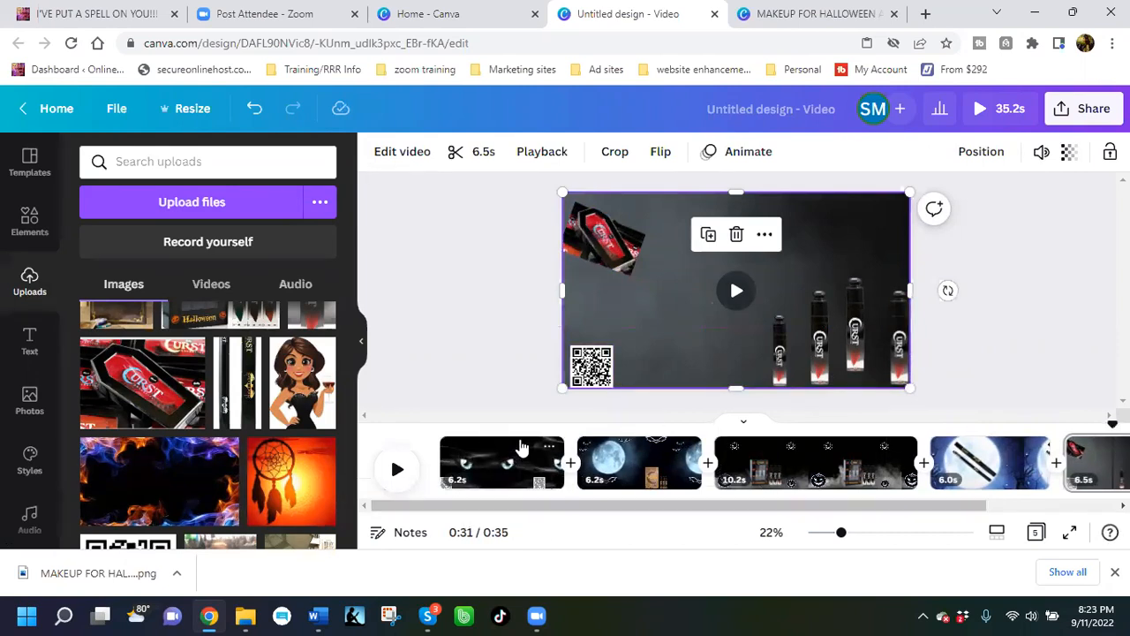
click(521, 464)
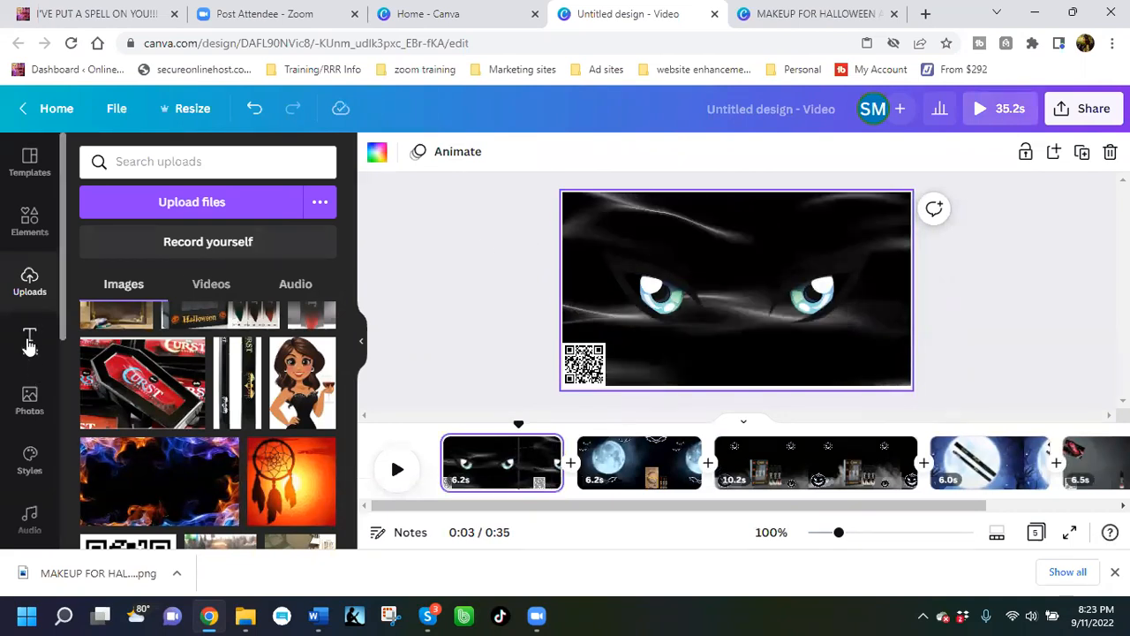
click(29, 341)
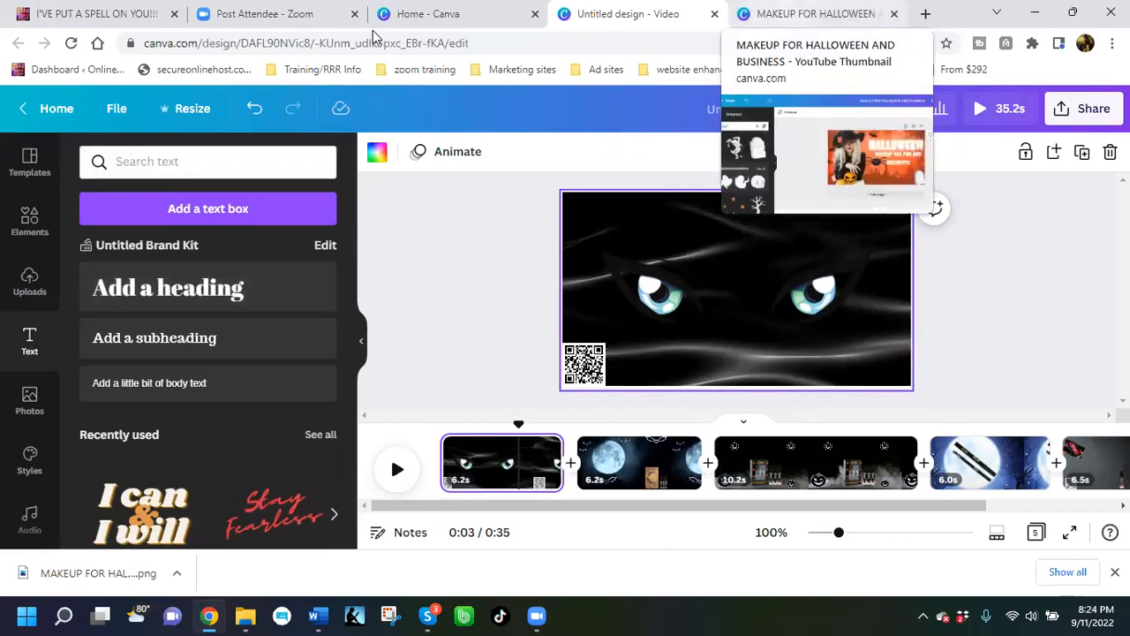
click(511, 19)
click(535, 15)
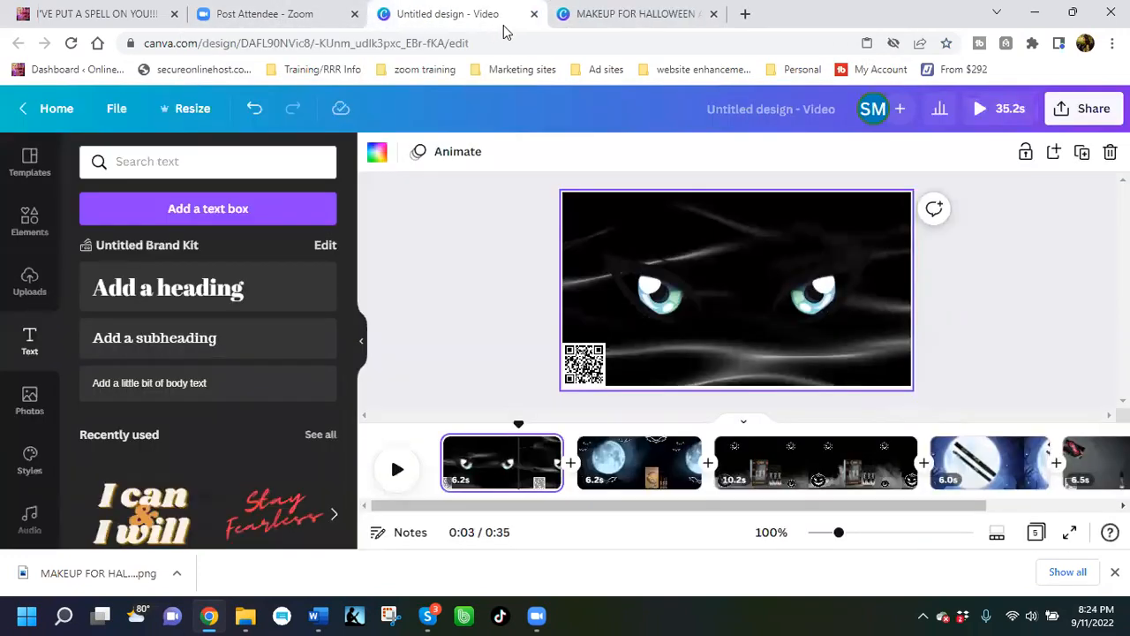
Step: Switch to a new browser tab and open the HALLOWEEN document from the bookmarked Ad templates folder in Google Drive
click(746, 14)
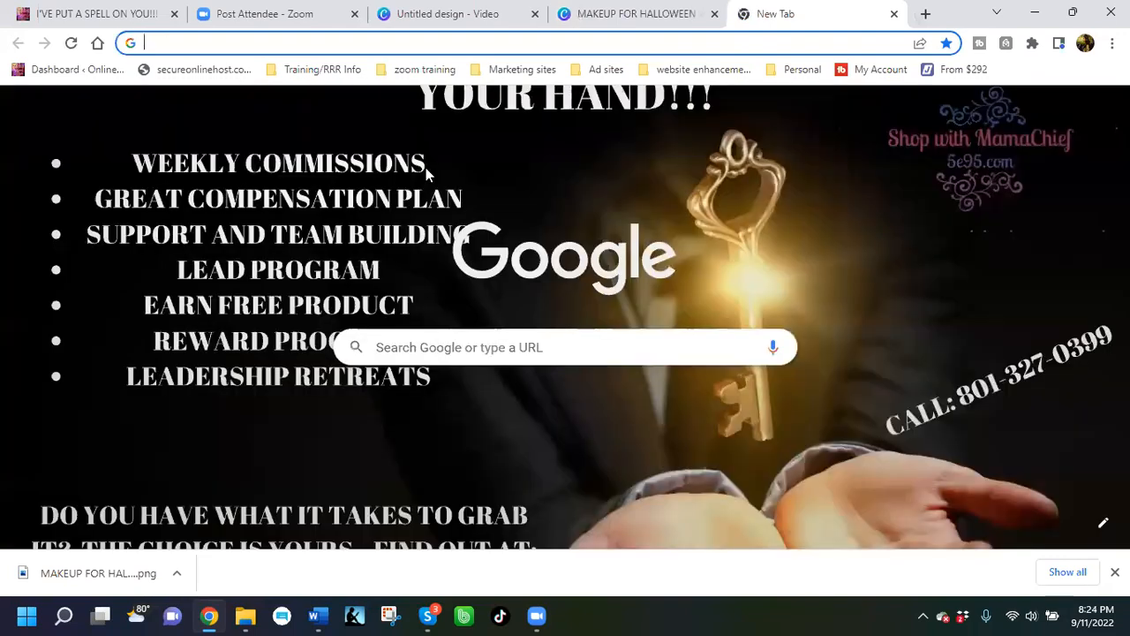
click(335, 71)
mouse_move(342, 119)
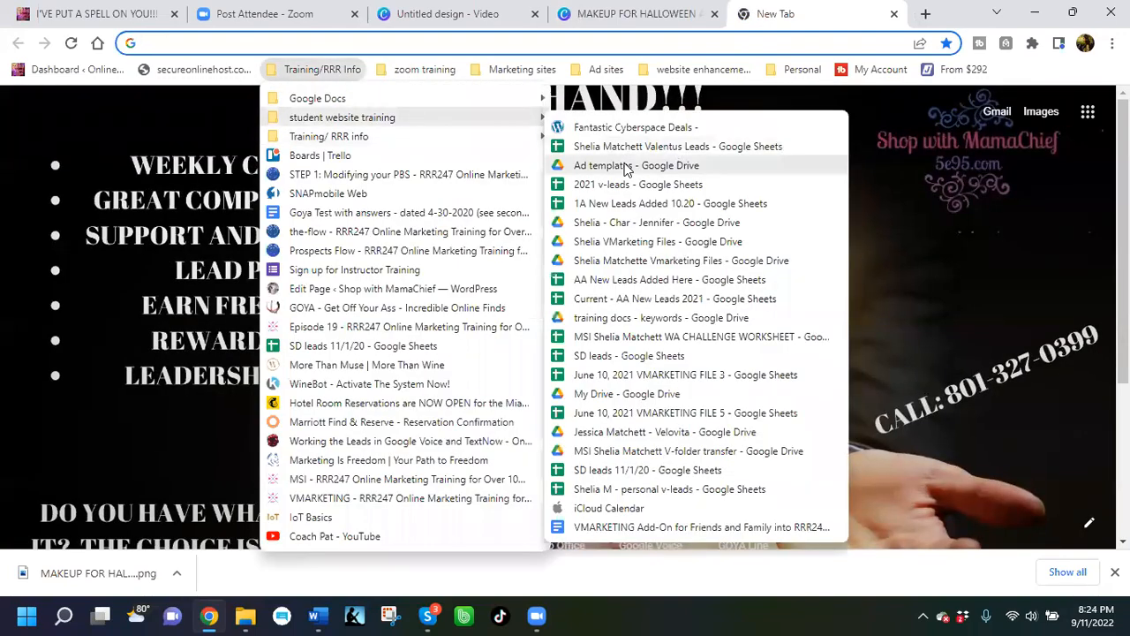
click(627, 166)
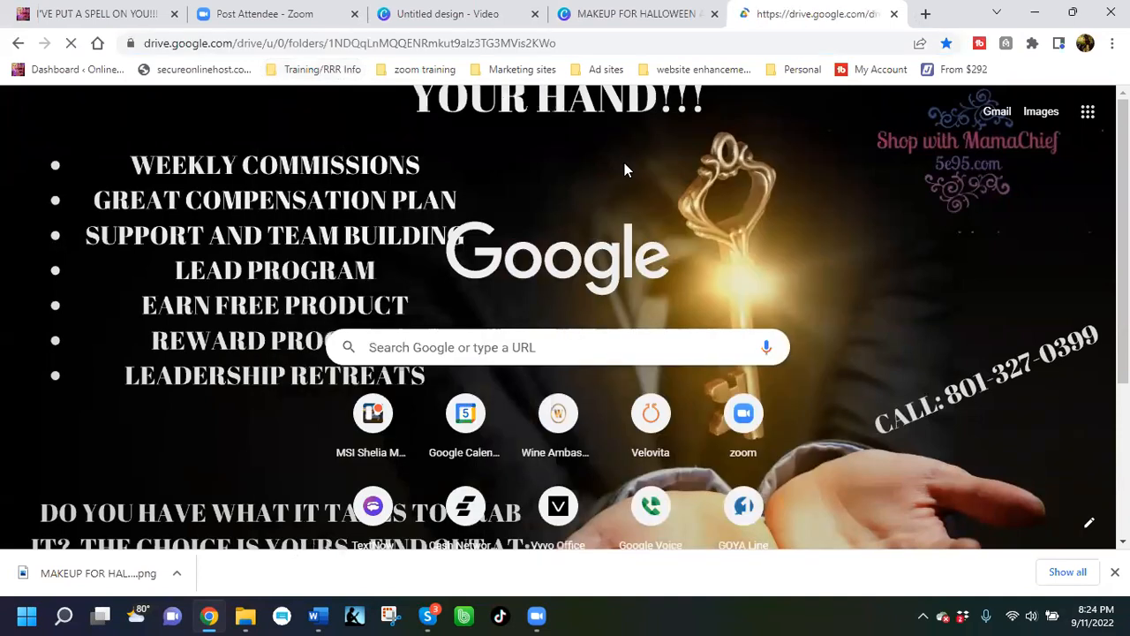
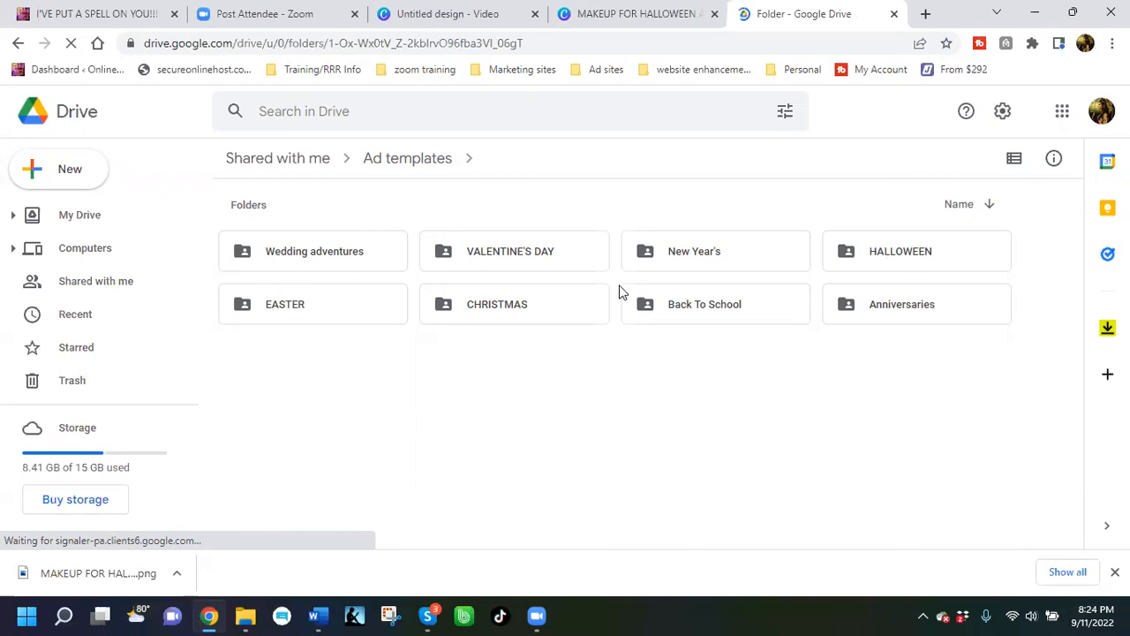
double_click(324, 328)
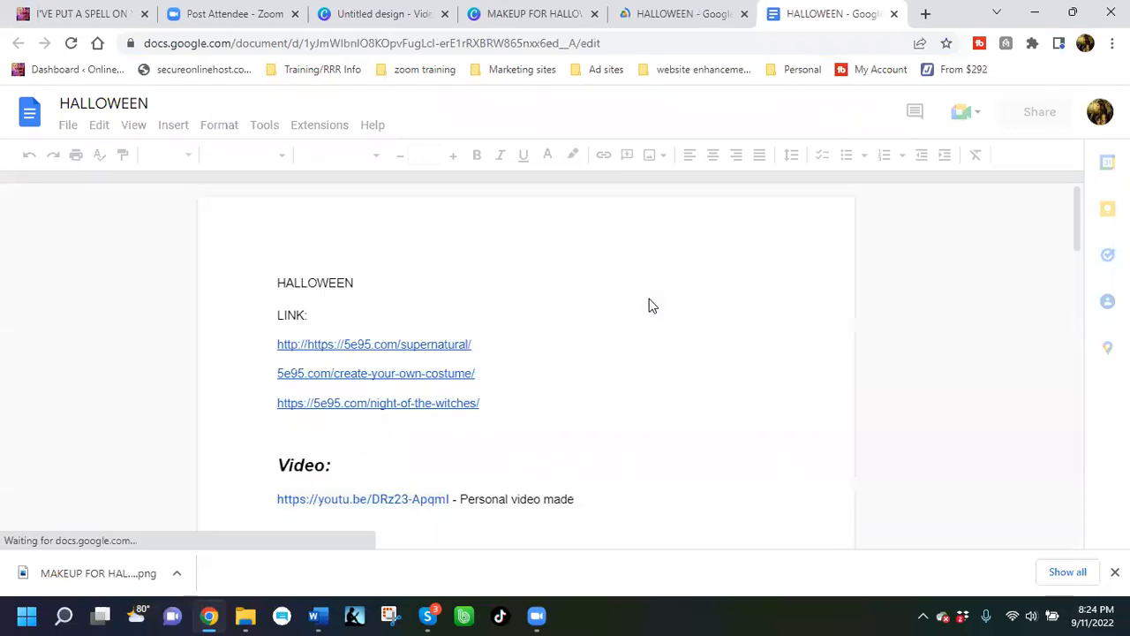
Step: Copy the headline "Curse is not always a Curse!!!" from the document's Headline section
scroll(649, 305, down, 3)
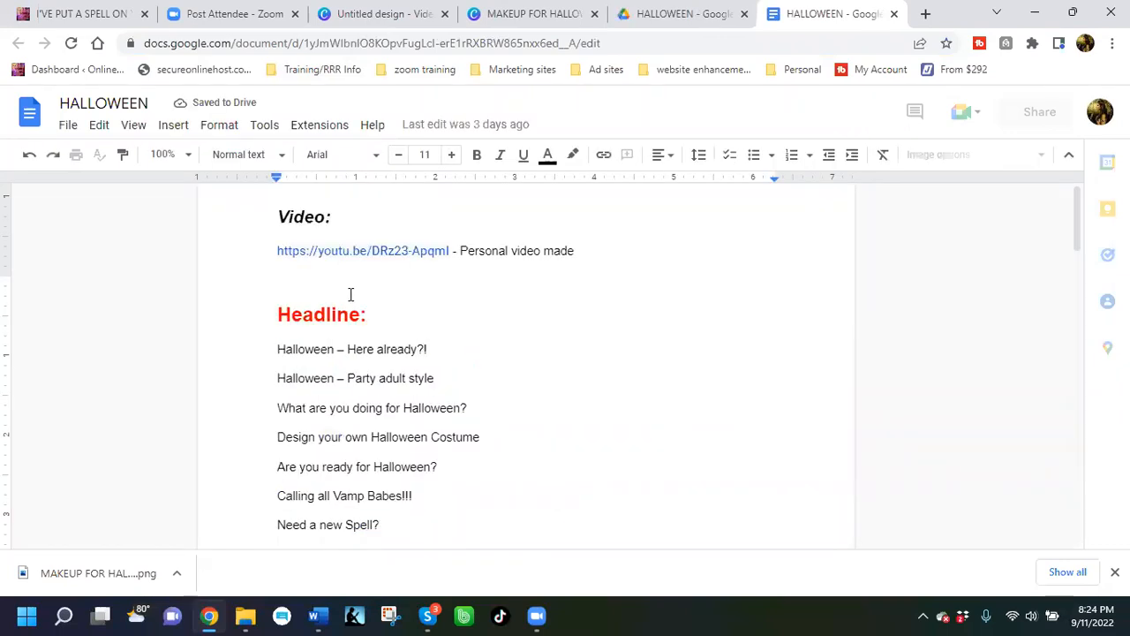
click(1094, 285)
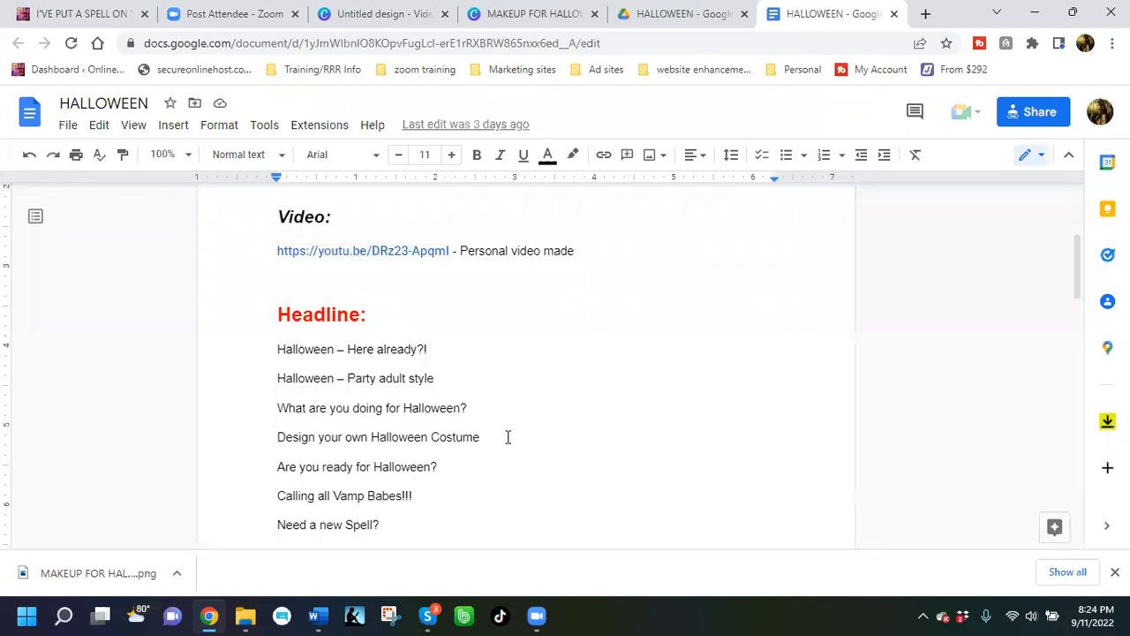
scroll(474, 441, down, 1)
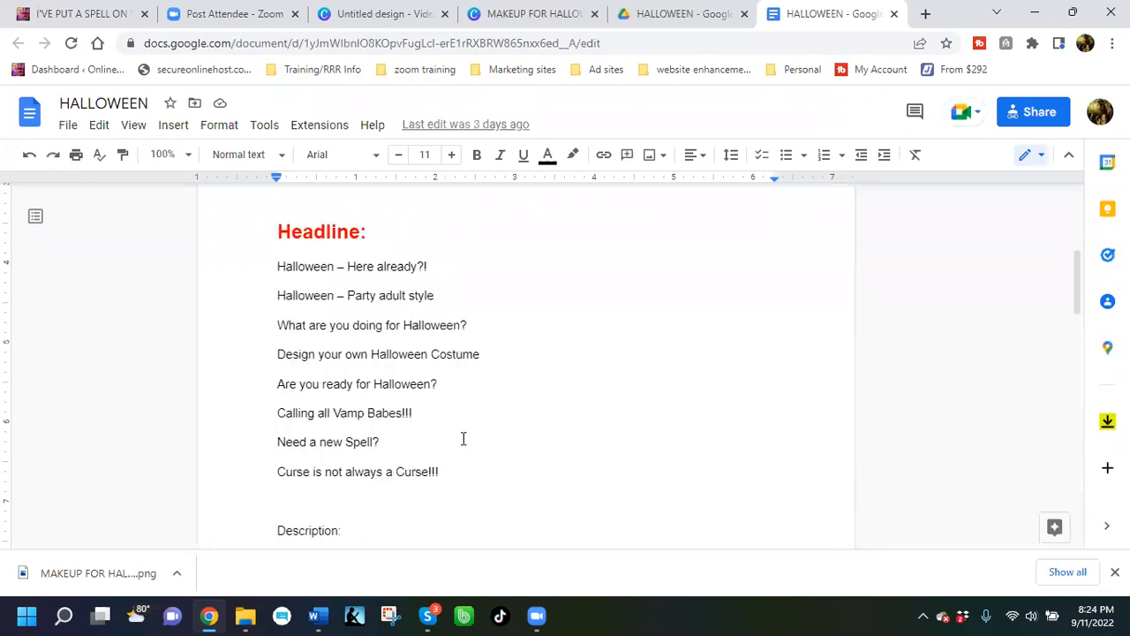
scroll(462, 437, down, 1)
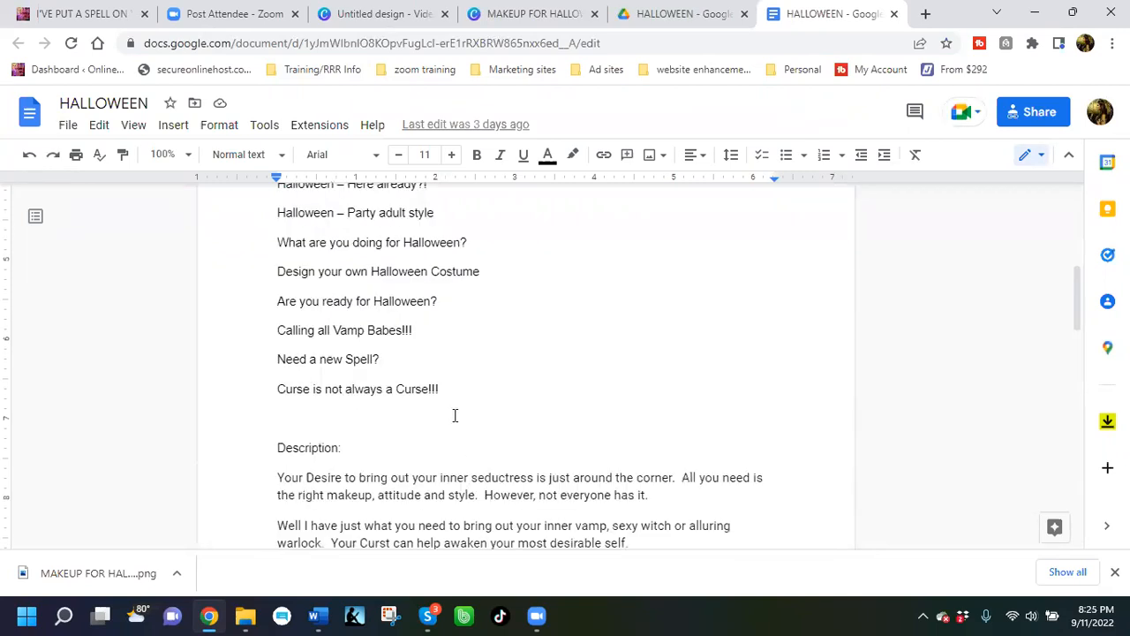
drag(447, 389, 282, 391)
right_click(353, 199)
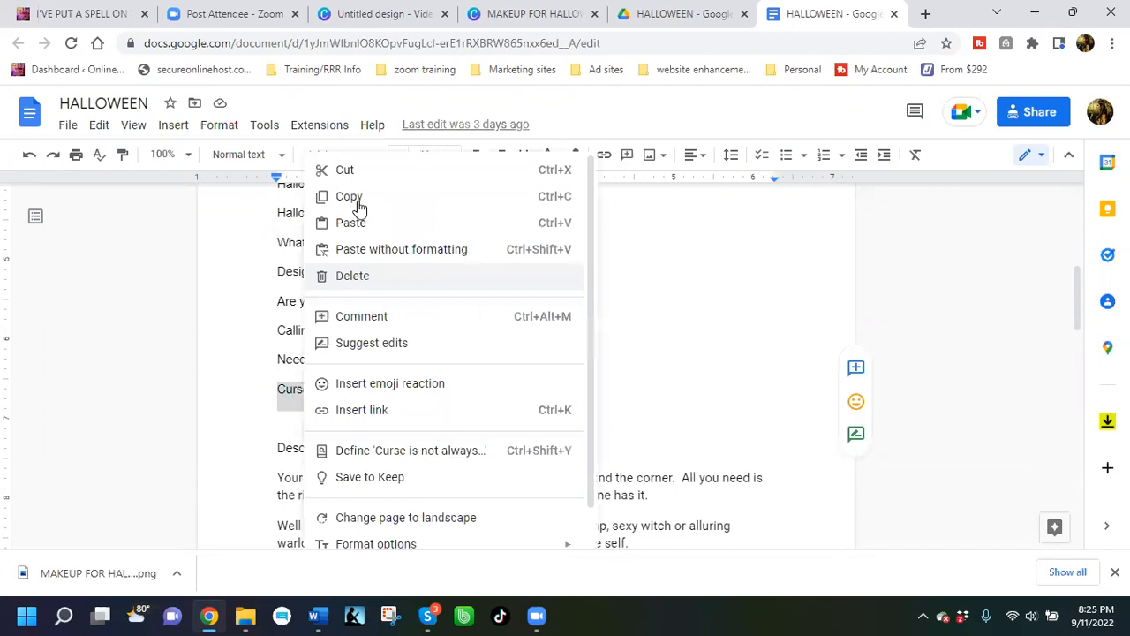
click(353, 197)
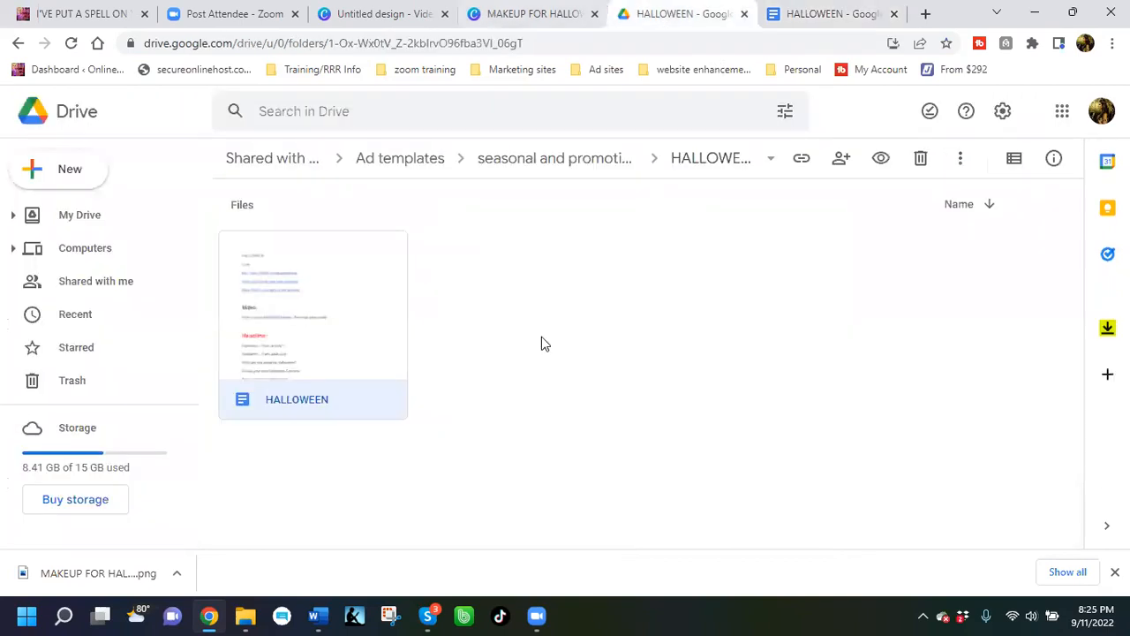
Step: Switch back to the Canva video, add a heading enlarged to size 99.2 on the eyes page, and replace its text with the copied headline
click(530, 14)
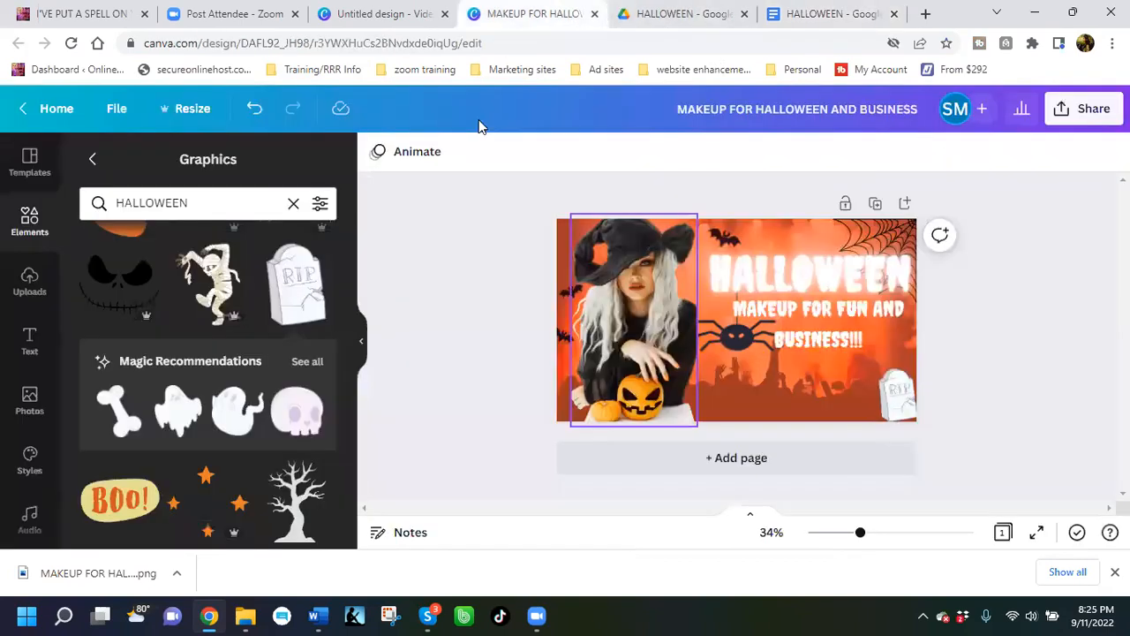
click(395, 18)
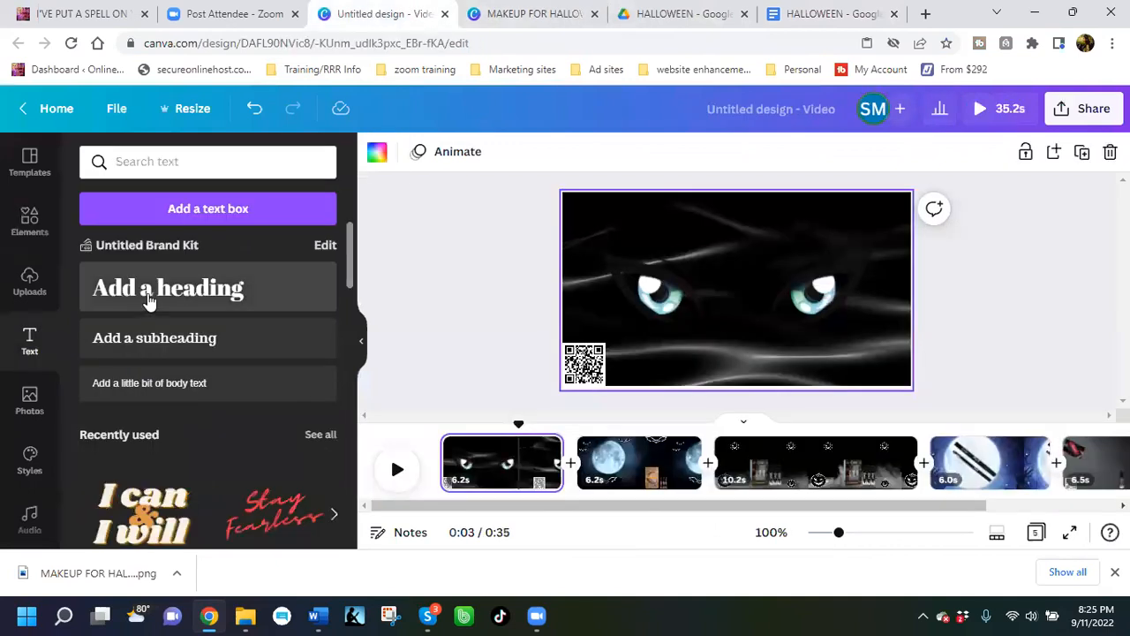
click(148, 289)
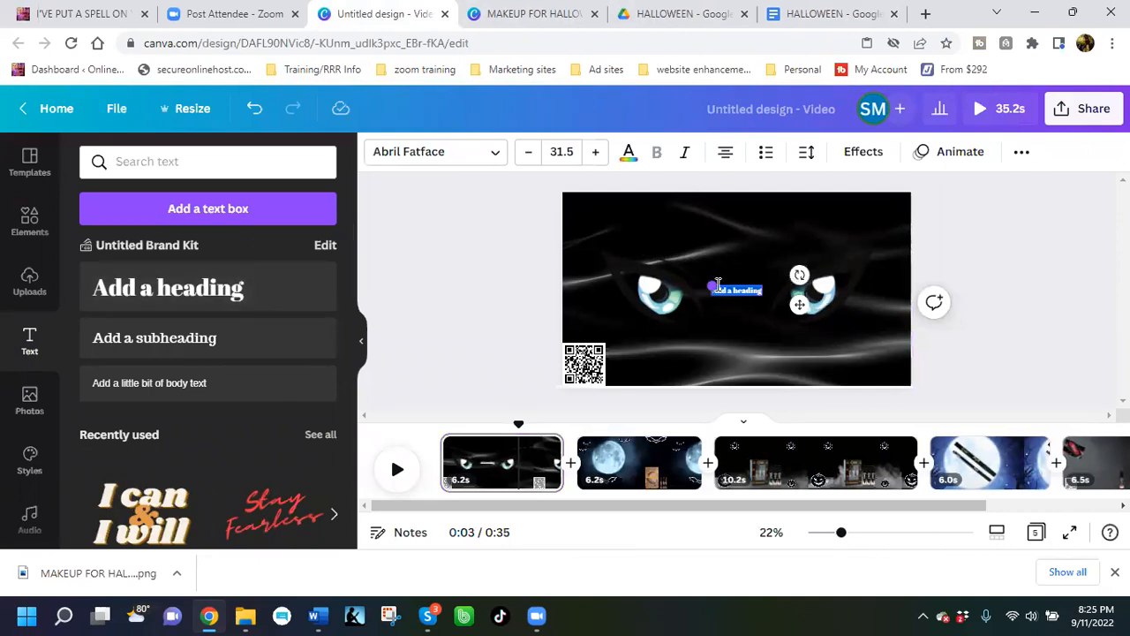
drag(714, 283, 605, 267)
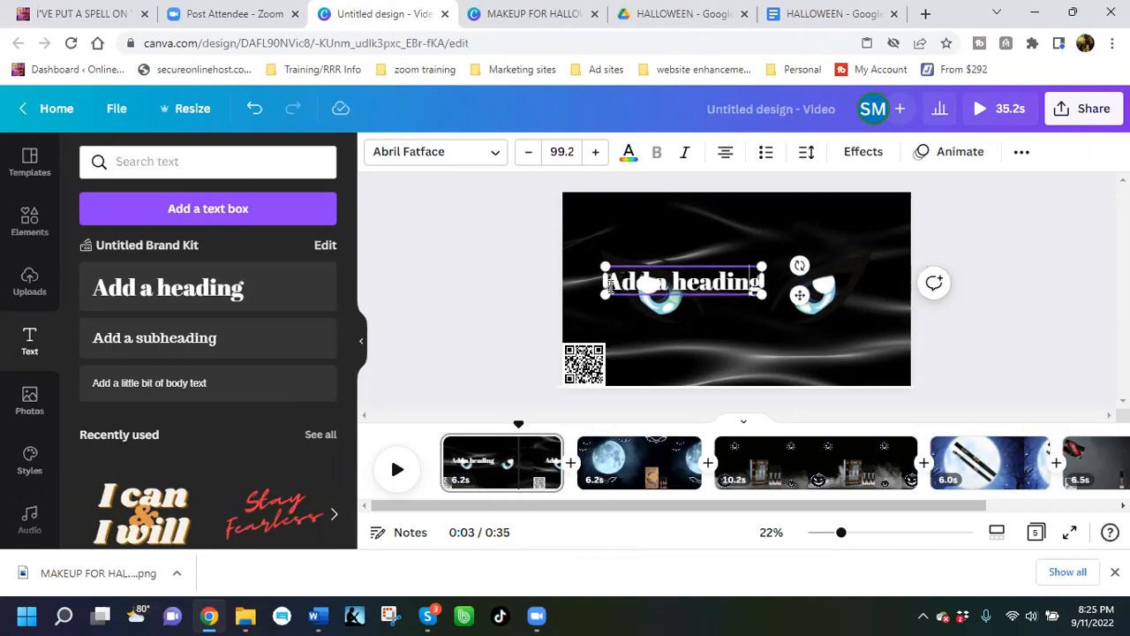
key(ctrl+a)
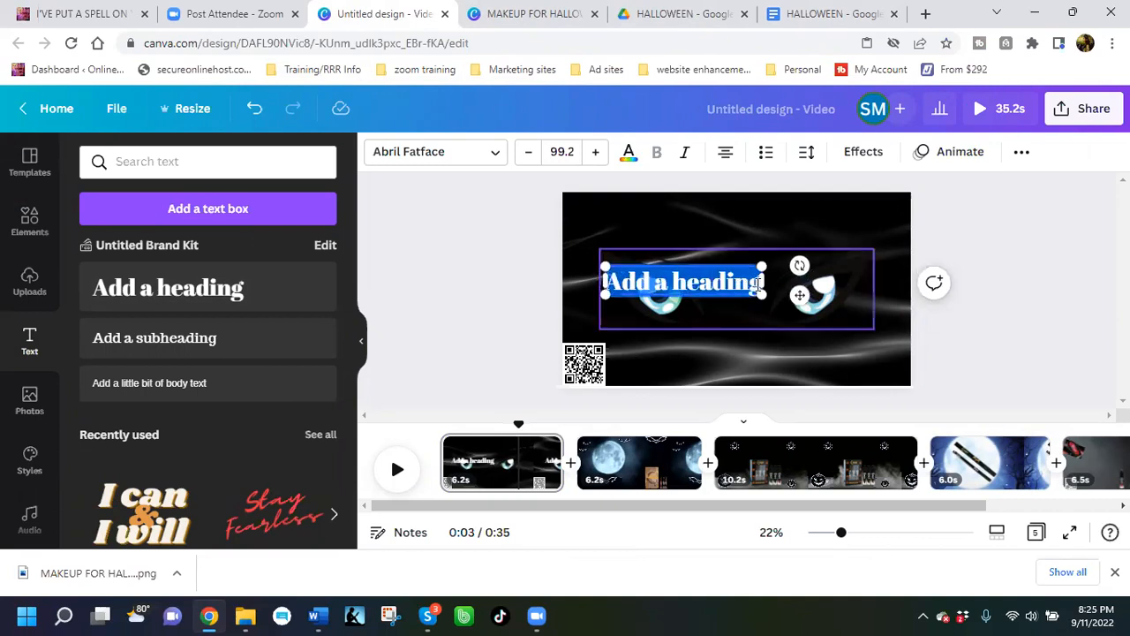
right_click(791, 372)
click(784, 360)
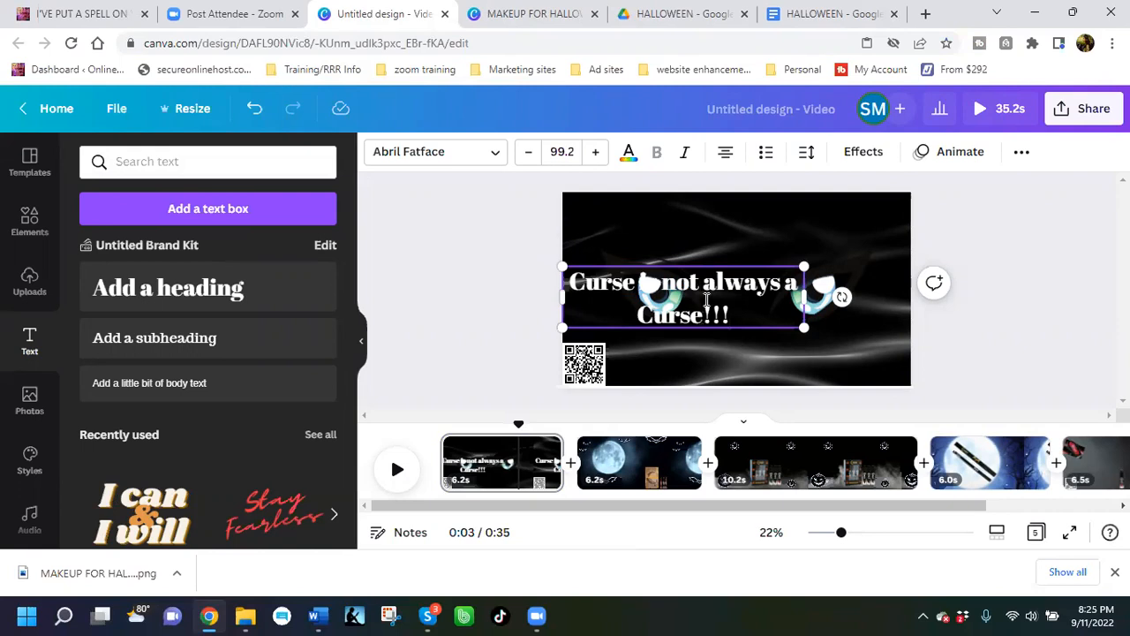
Step: Change the heading's last word to "Curst" and move the heading above the eyes
key(BackSpace)
key(BackSpace)
key(BackSpace)
text(rst)
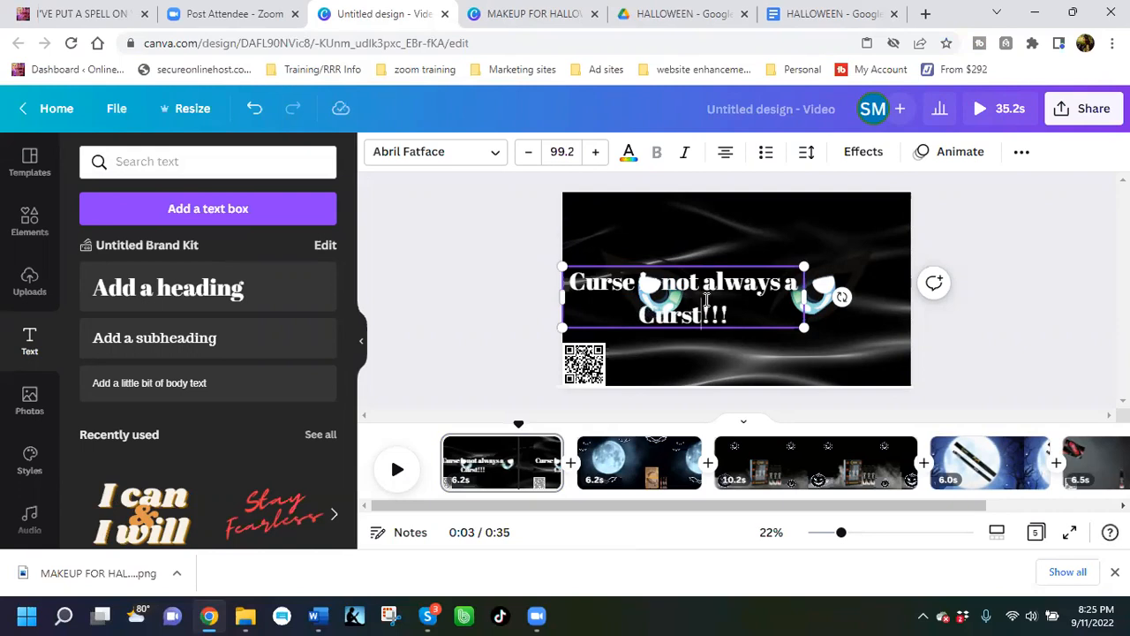
click(759, 222)
drag(778, 289, 818, 221)
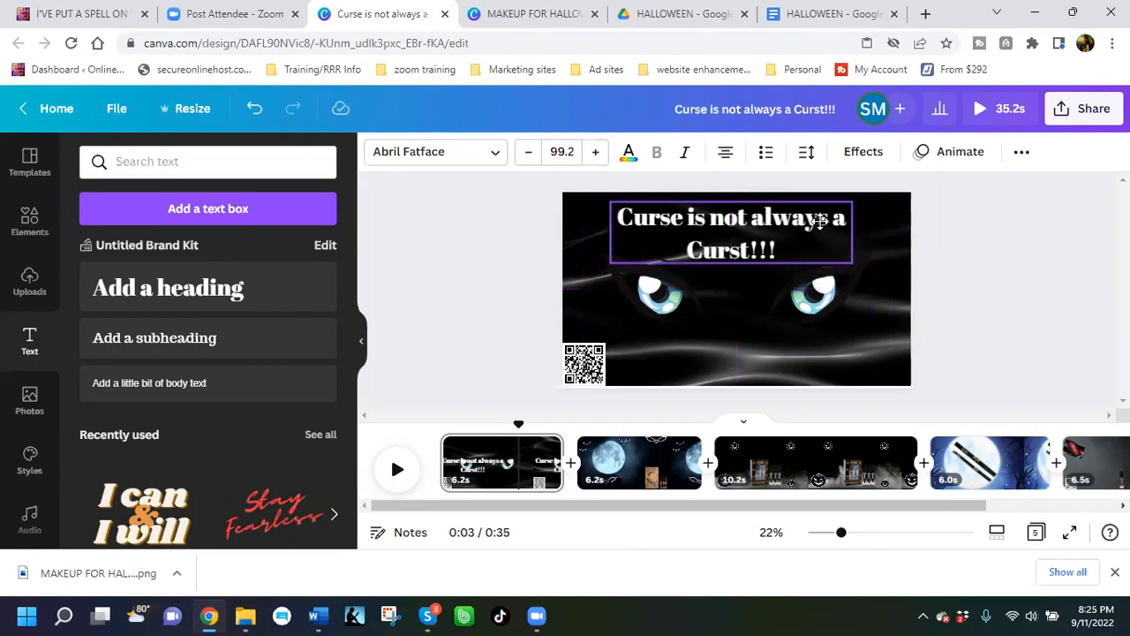
Step: Retype the heading's three exclamation marks and fit "Curse is not always a Curst!!!" on a single line across the page
click(787, 248)
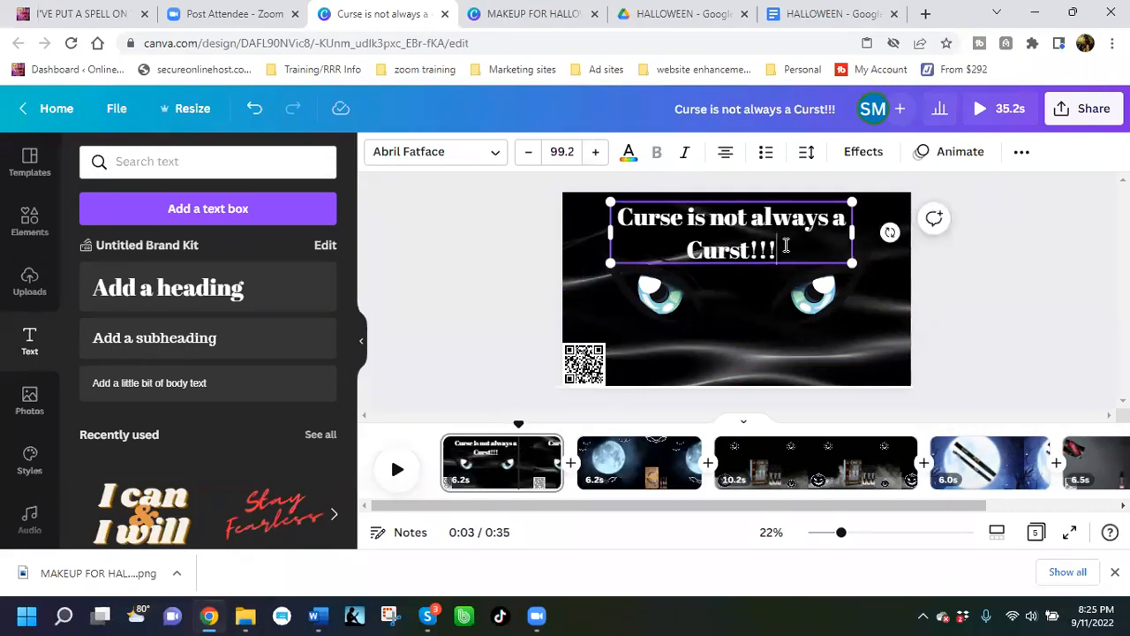
key(BackSpace)
key(BackSpace)
key(BackSpace)
text(!!!)
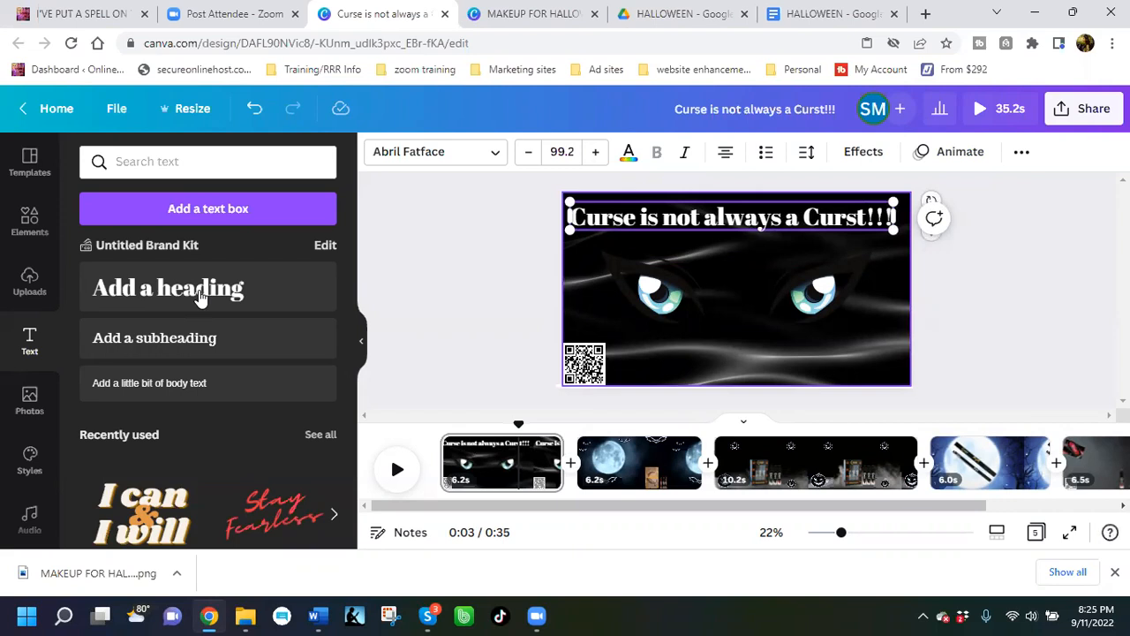
Step: Add a second heading reading "i'VE PUT A SPELL ON YOU!!!" to the eyes page
click(199, 296)
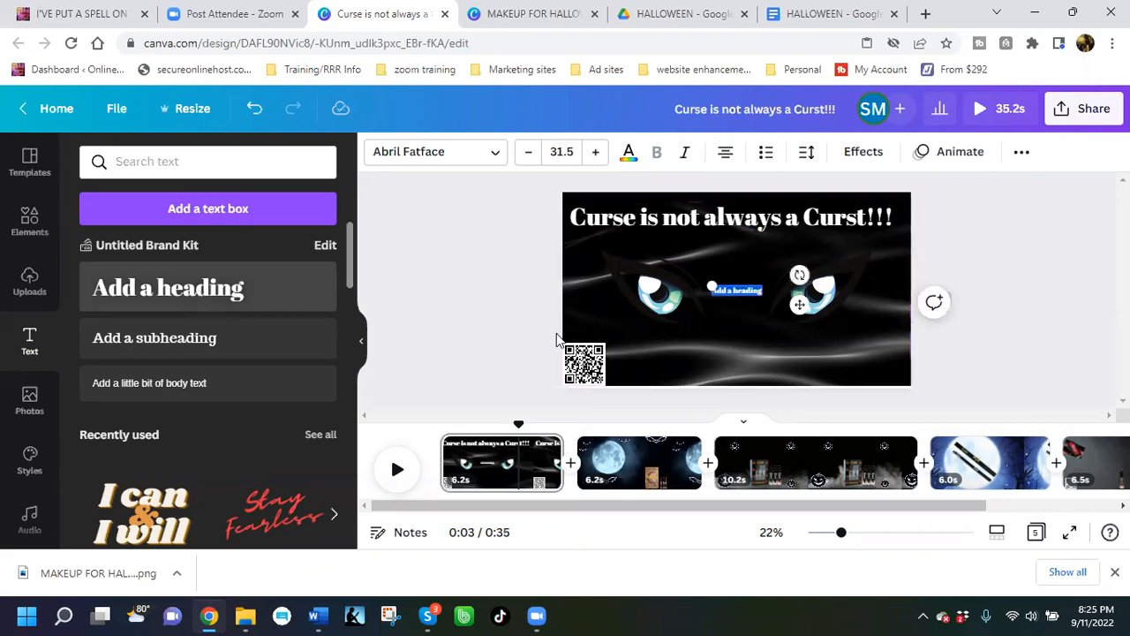
key(BackSpace)
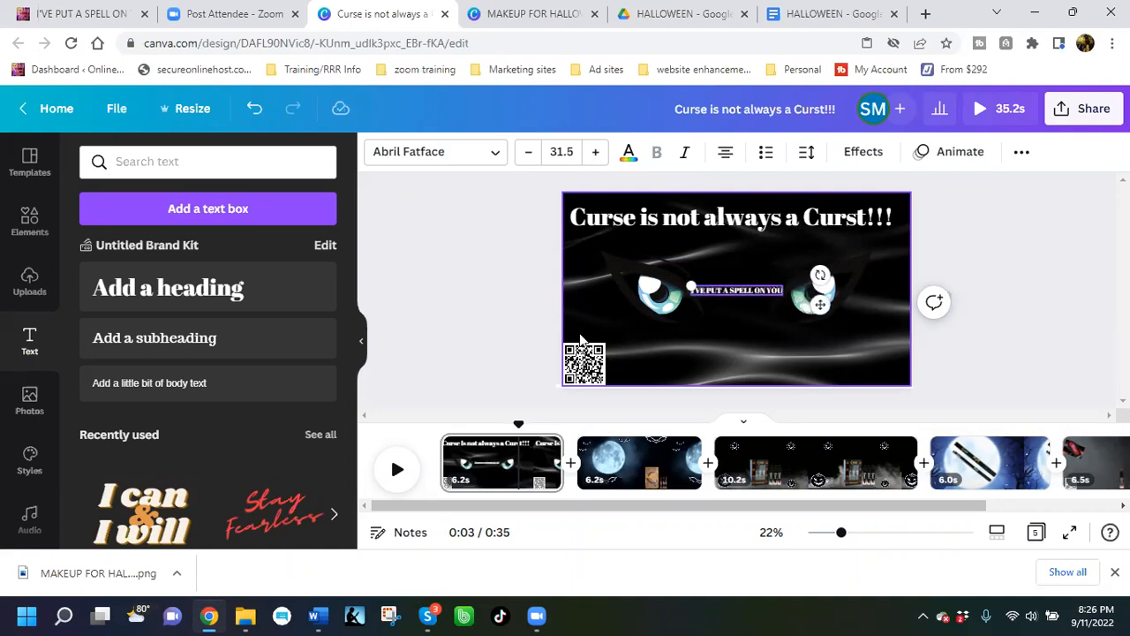
click(719, 320)
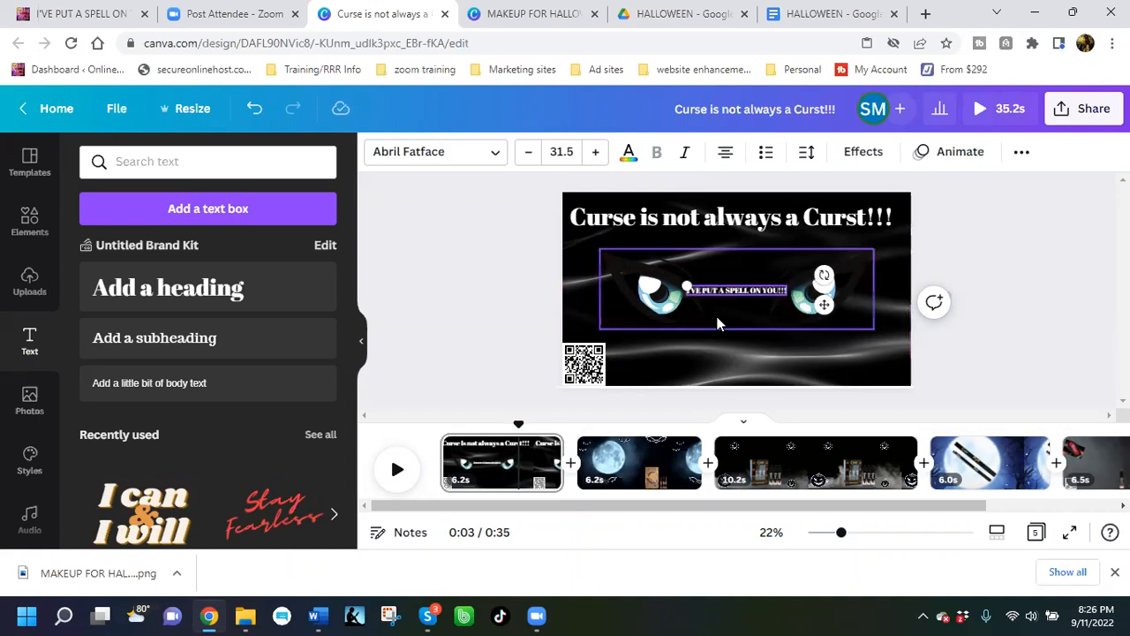
Step: Enlarge the spell heading to size 79.3 and place it below the eyes, beside the QR code
drag(734, 290, 599, 283)
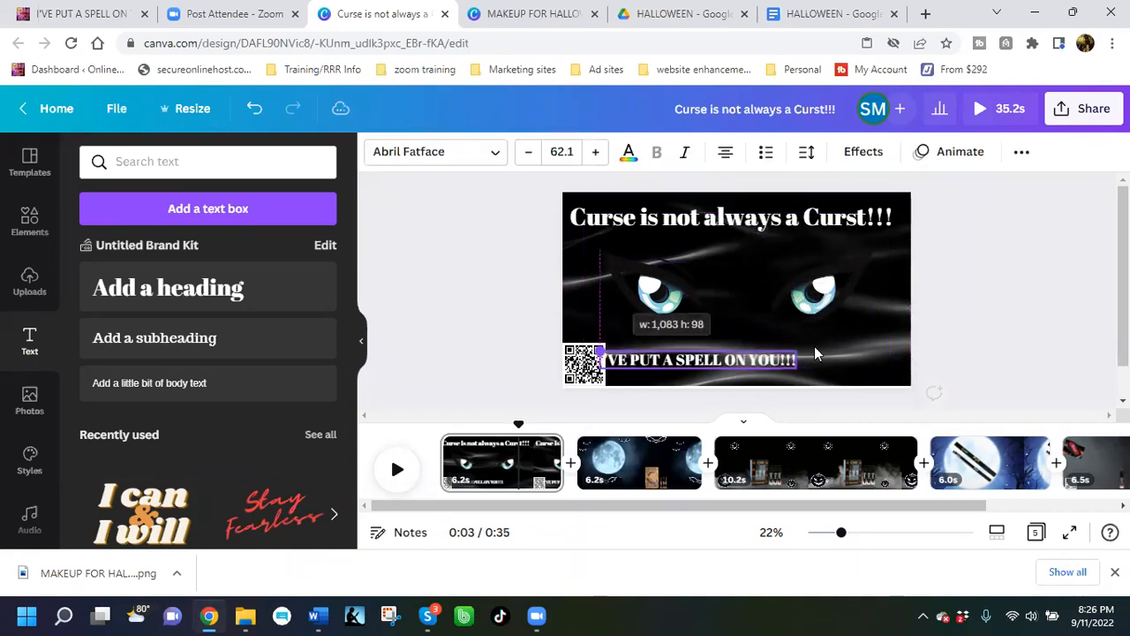
click(813, 350)
drag(795, 371, 805, 363)
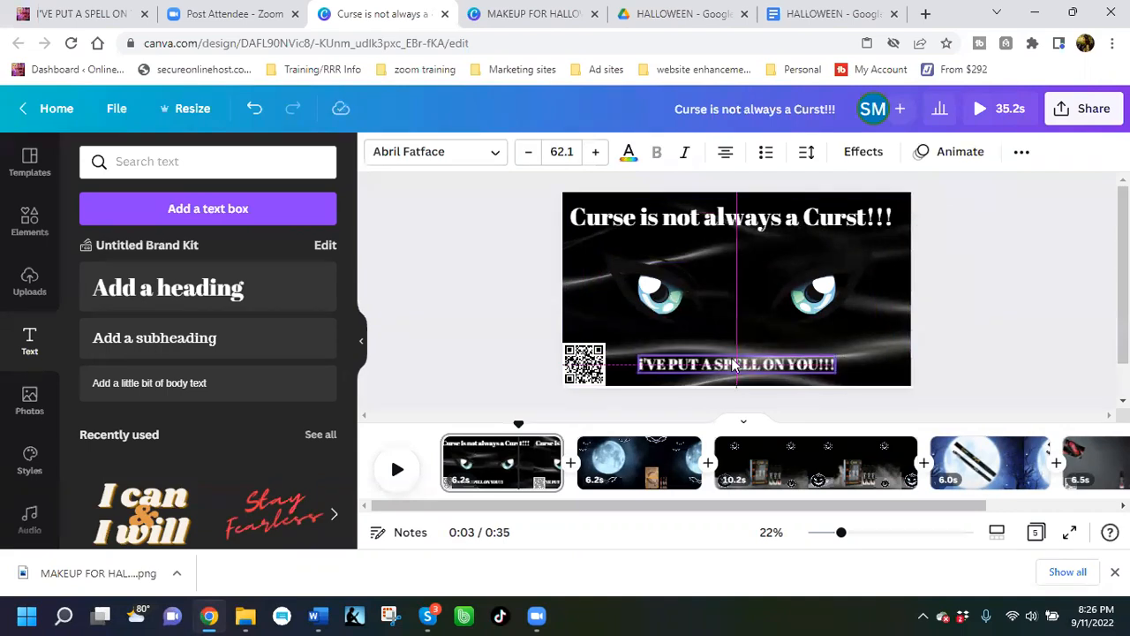
drag(733, 365, 733, 365)
drag(638, 354, 585, 348)
click(762, 348)
drag(751, 363, 800, 354)
Step: Replace the lowercase first letter of the spell heading with a capital "I"
click(633, 350)
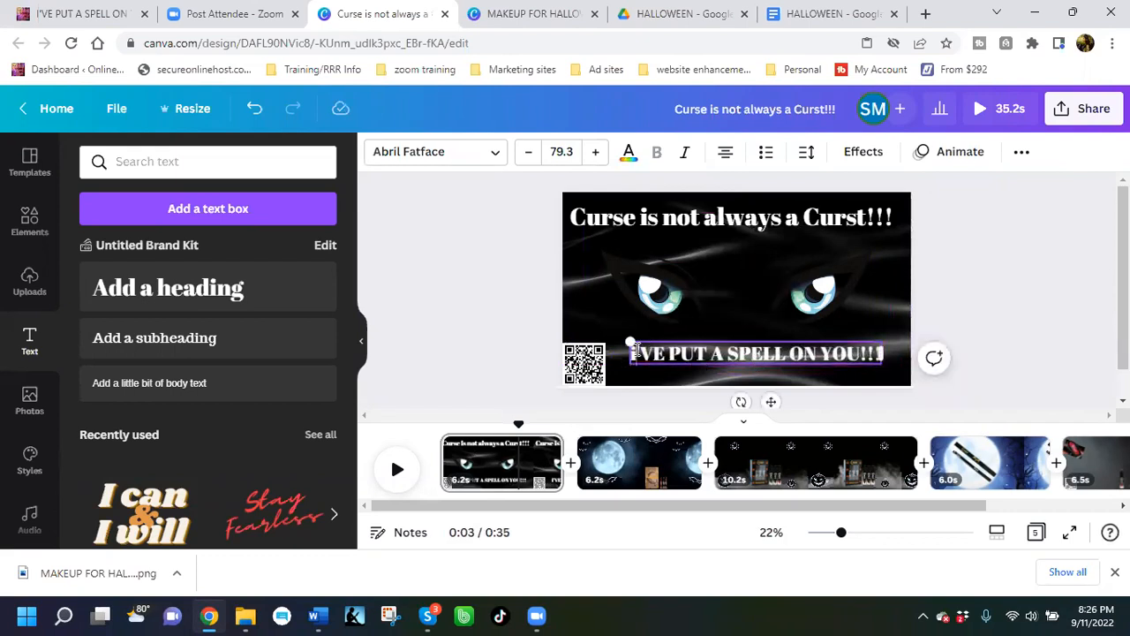
key(Delete)
text(I)
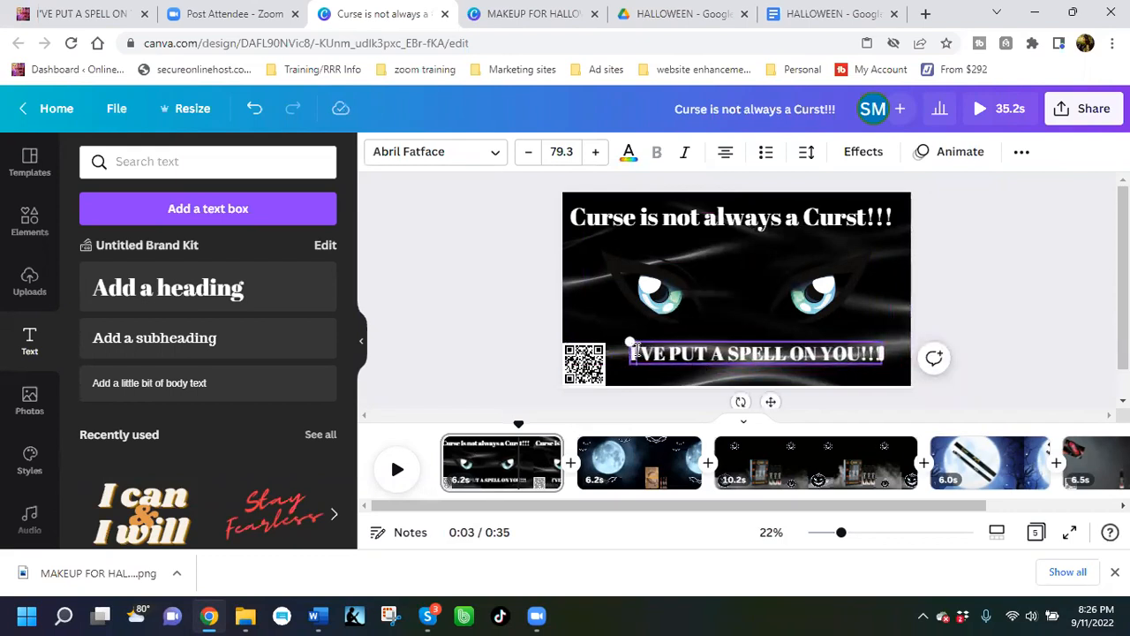
Step: Change both headings on the eyes page to the Jeepers font
click(711, 214)
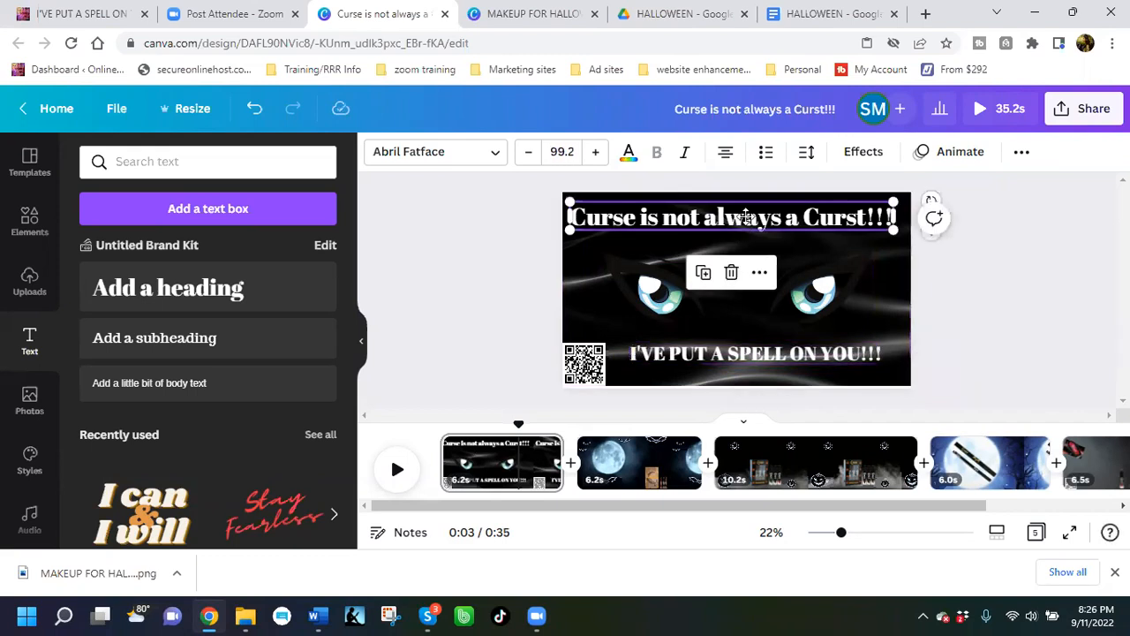
click(724, 358)
click(491, 163)
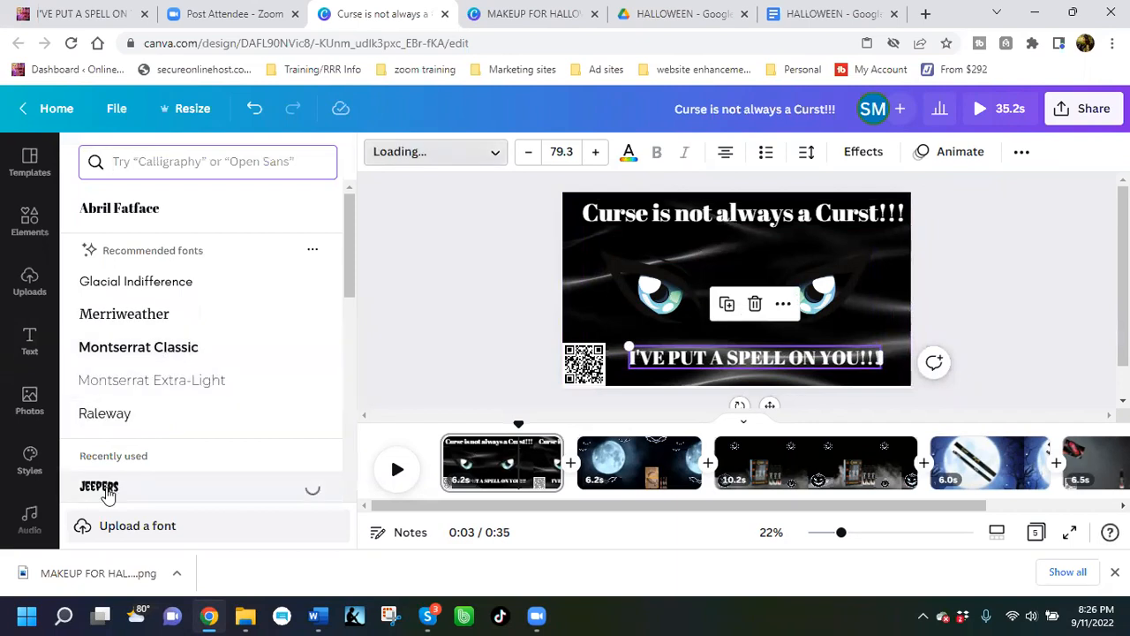
click(721, 225)
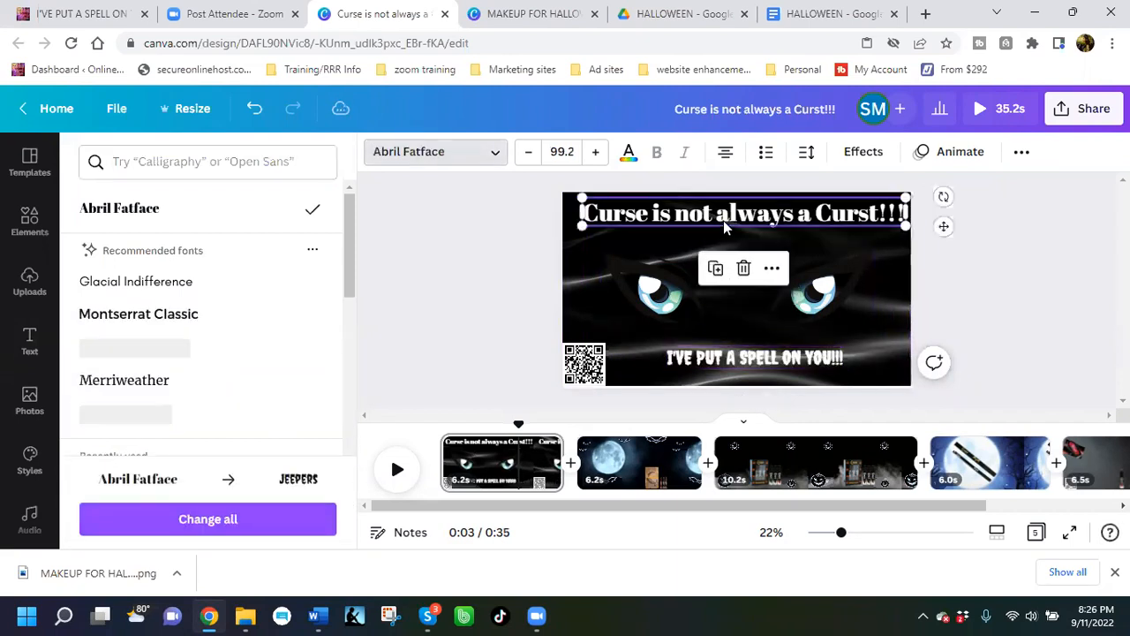
click(115, 485)
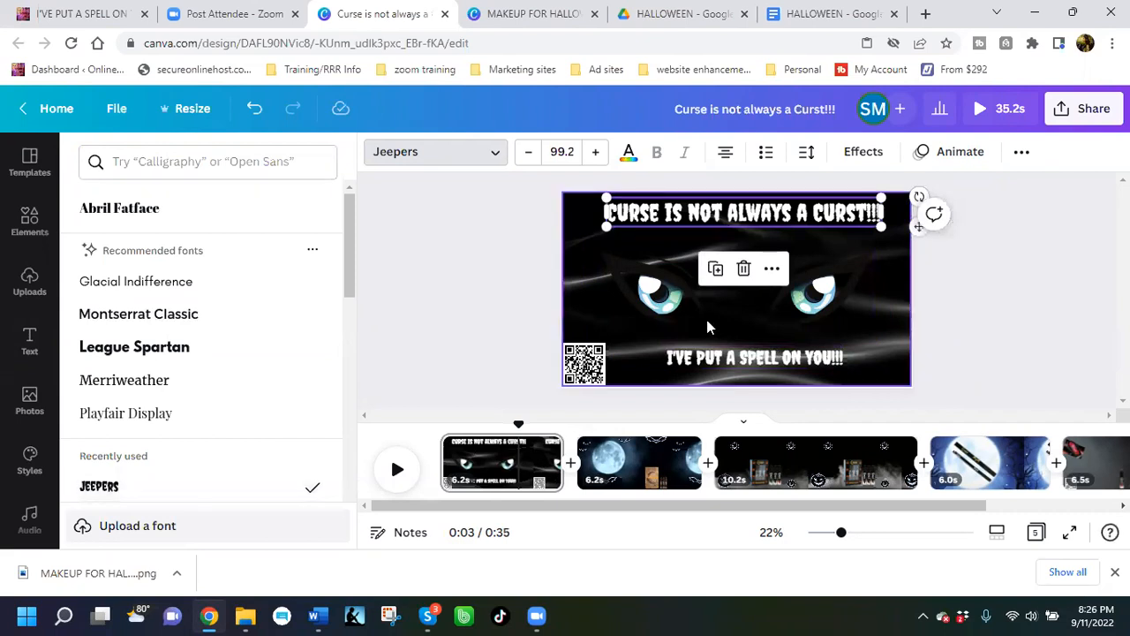
Step: Enlarge the curse heading to size 113 and widen its text box while keeping it on one line
drag(570, 245, 565, 235)
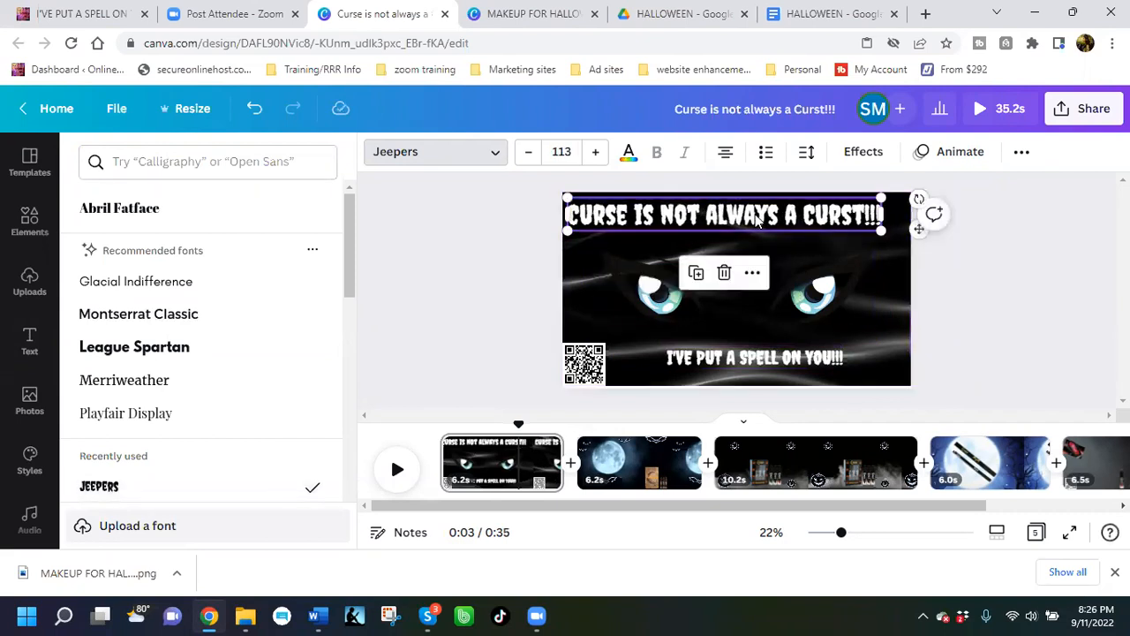
drag(796, 221, 791, 218)
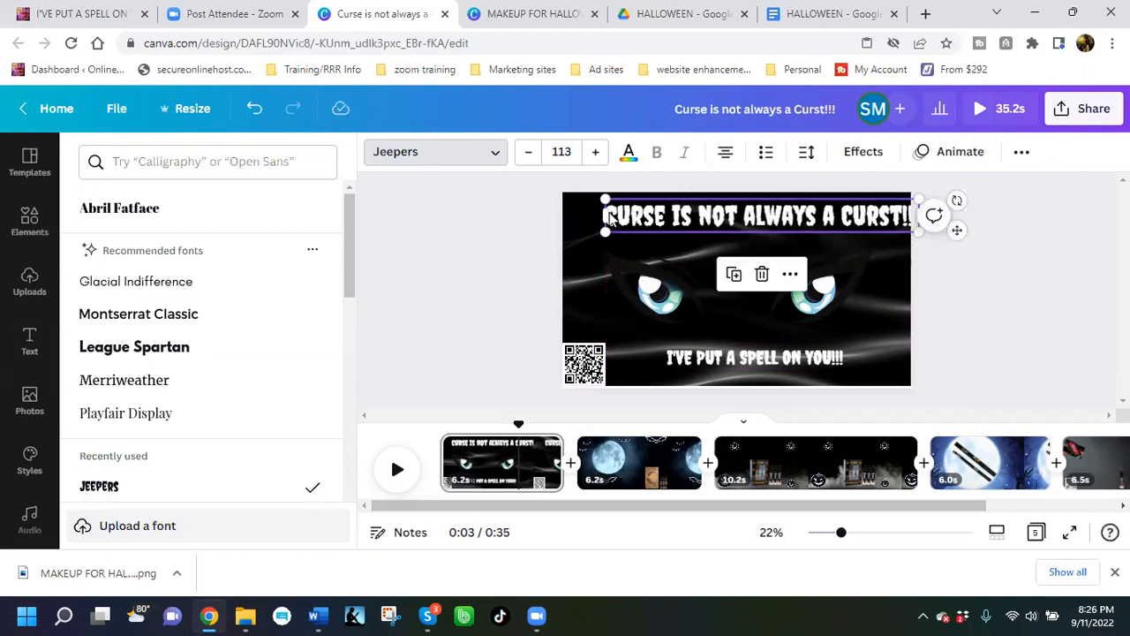
click(611, 217)
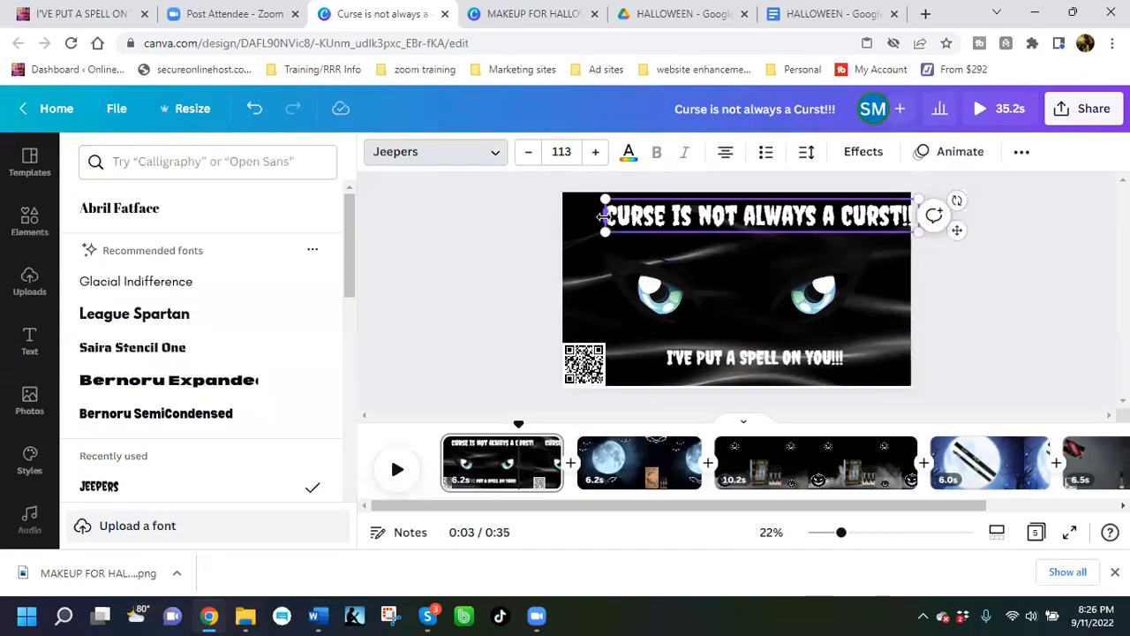
drag(606, 217, 582, 216)
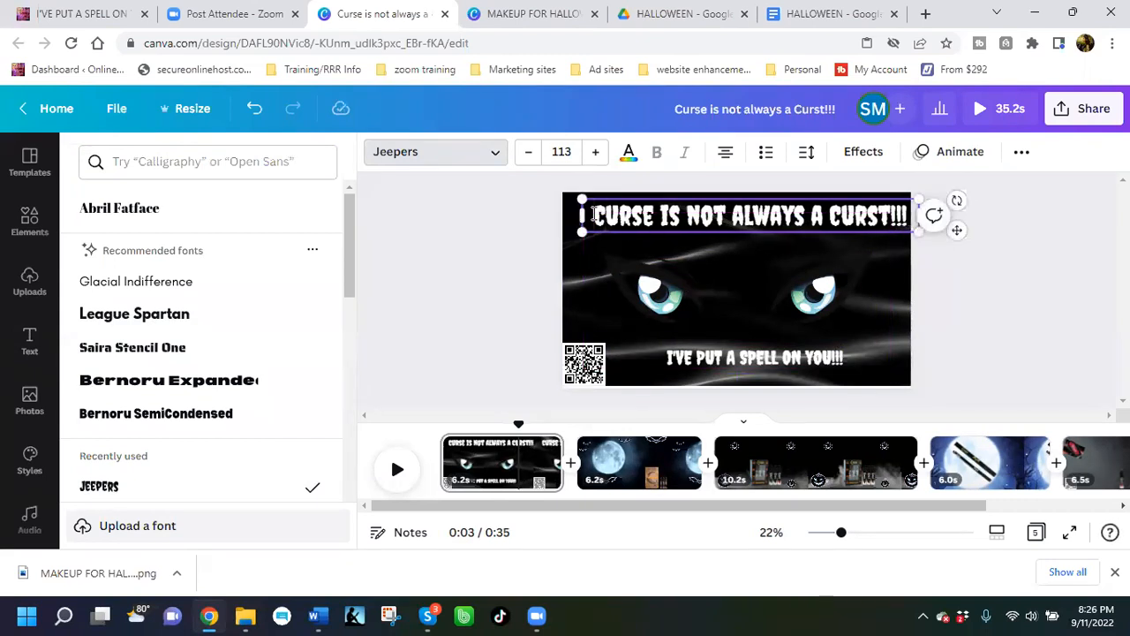
Step: Insert "A" before "Curse" in the heading and centre the line across the page above the eyes
text(A)
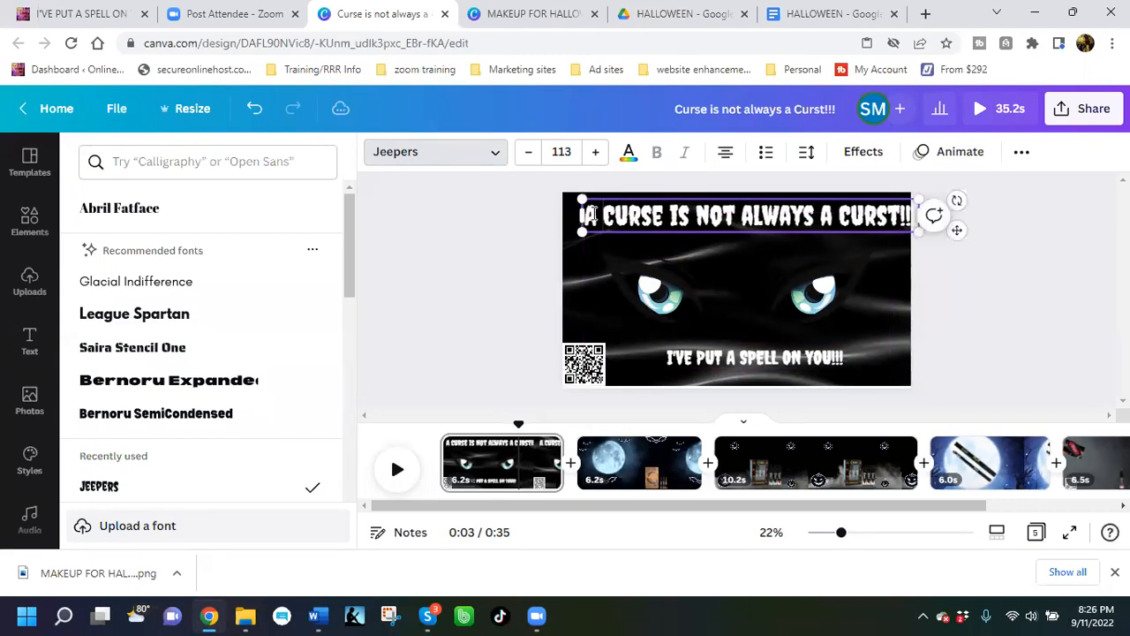
click(734, 265)
drag(826, 226, 816, 220)
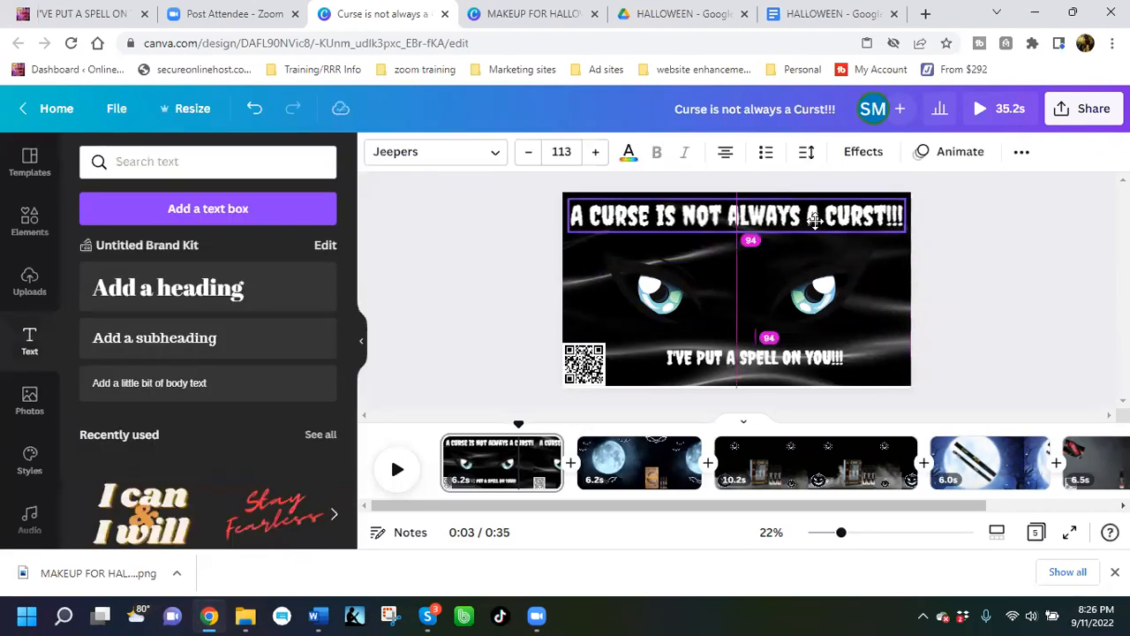
Step: Enlarge the spell heading to size 100 and place it below the eyes, beside the QR code
click(675, 354)
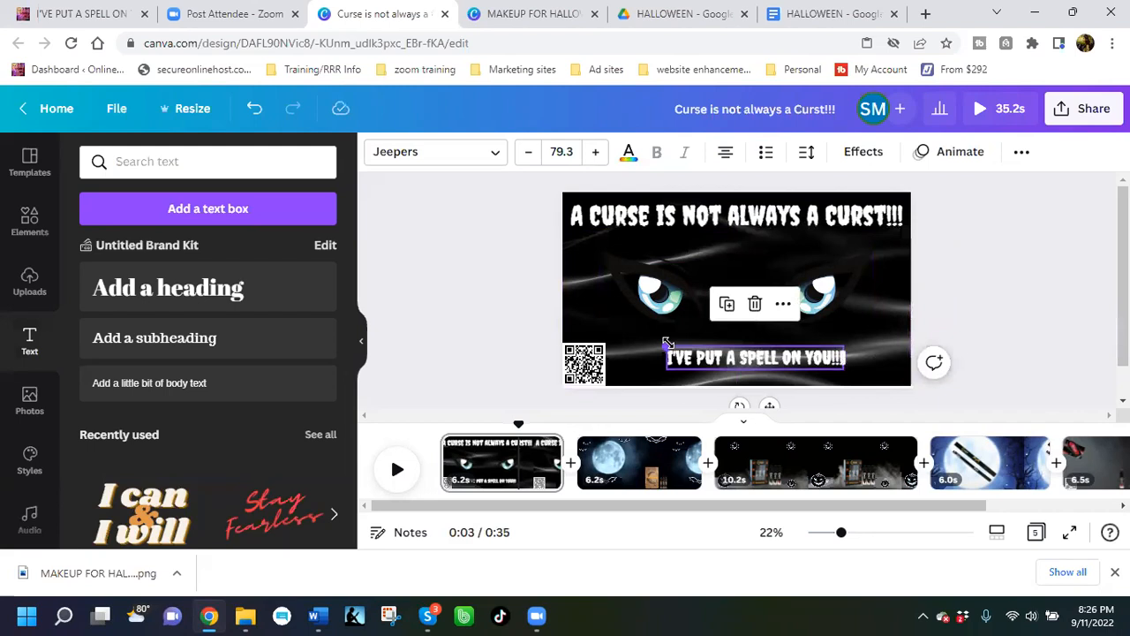
drag(652, 331, 605, 326)
drag(780, 363, 809, 375)
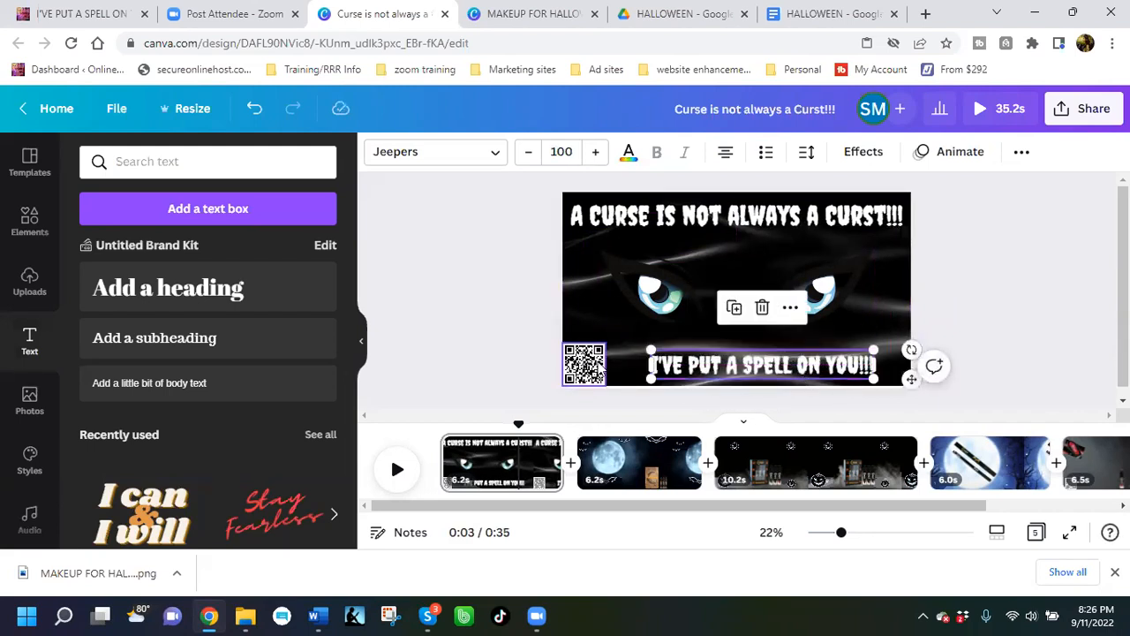
drag(711, 371, 697, 364)
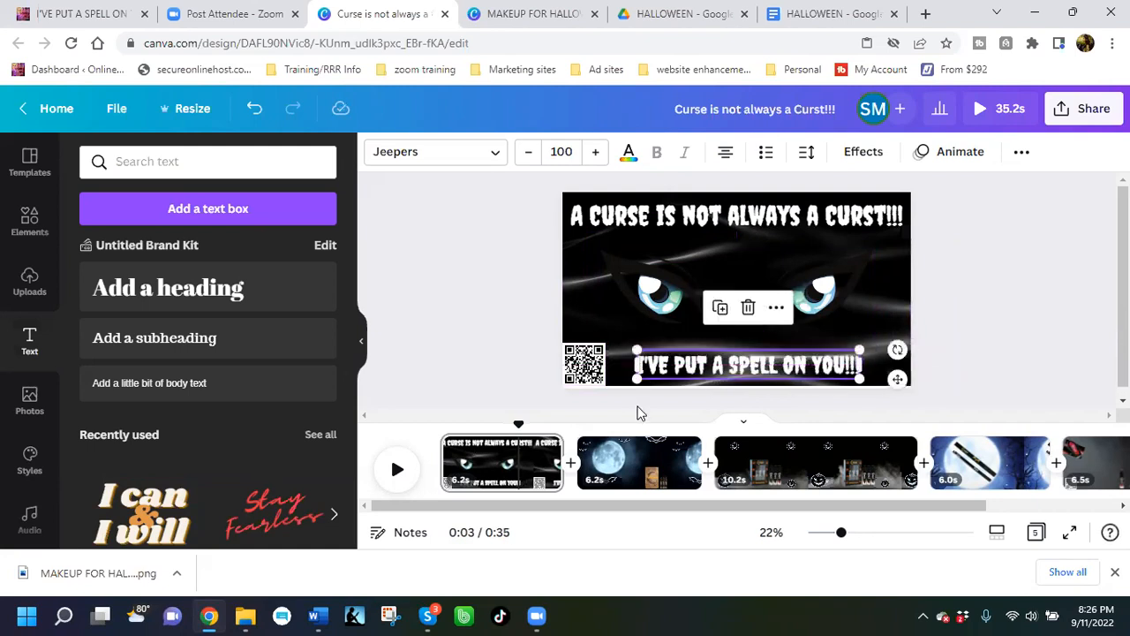
Step: Copy the phrase "bring out your inner seductress" from the description in the HALLOWEEN Google Docs document
click(632, 468)
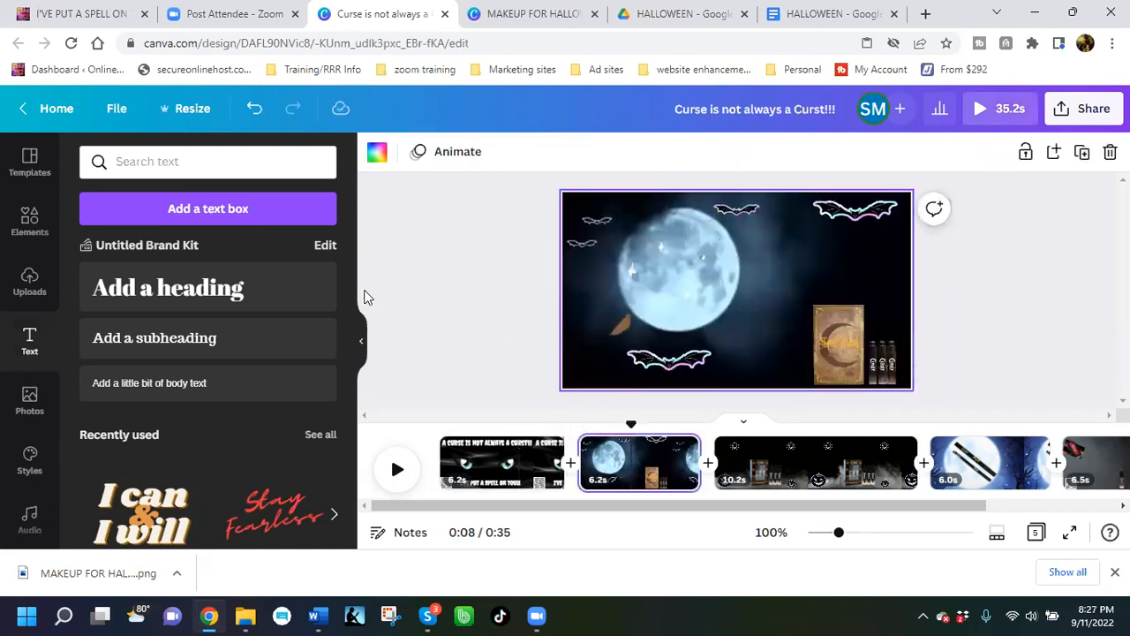
click(815, 16)
scroll(588, 415, down, 1)
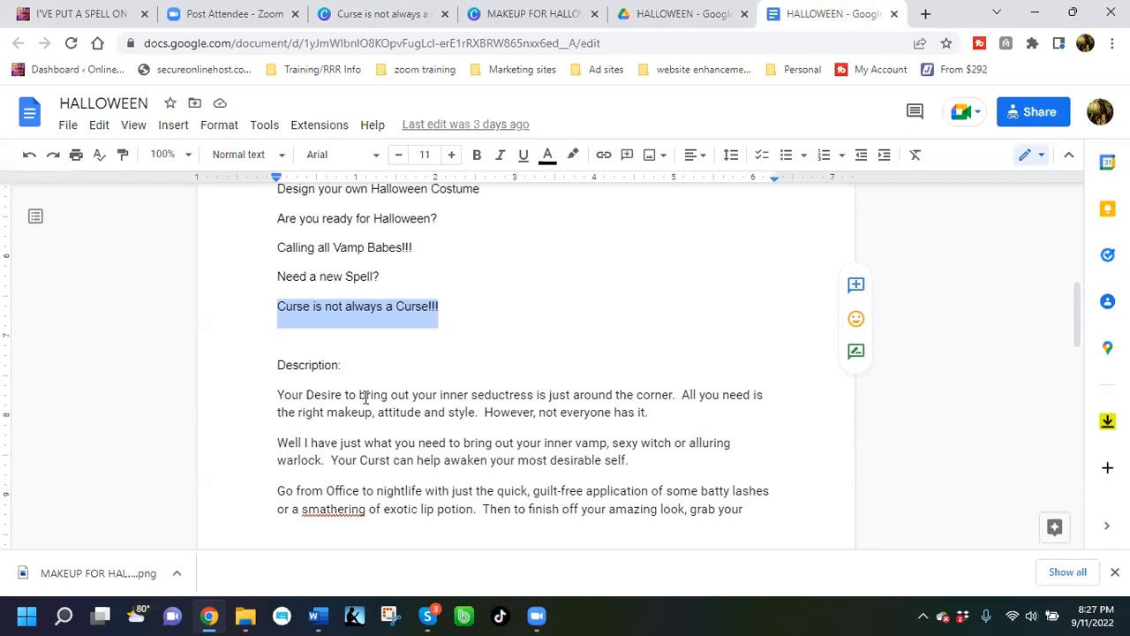
drag(480, 399, 545, 402)
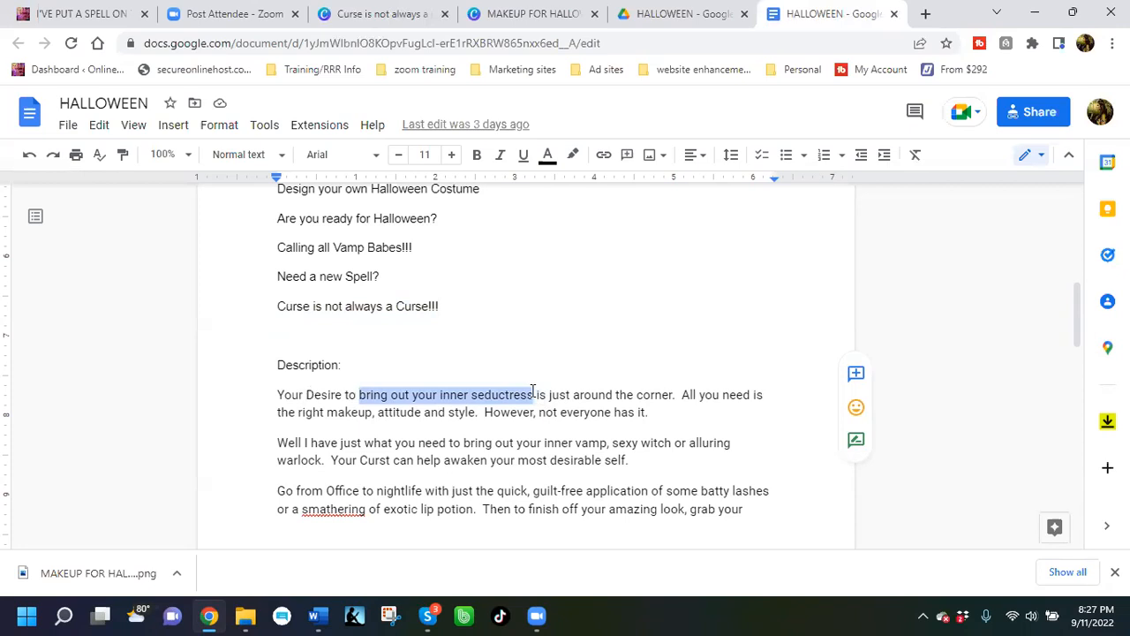
right_click(533, 396)
click(585, 196)
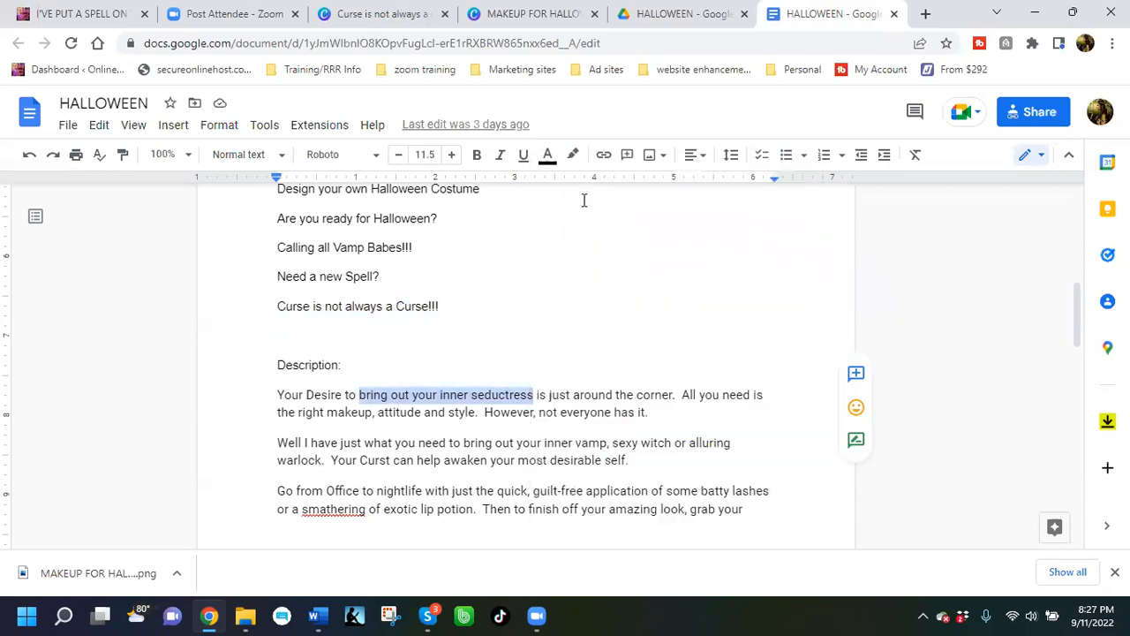
Step: Return to the Curse video in Canva and add a heading with the copied "bring out your inner seductress" to the moon page
click(517, 15)
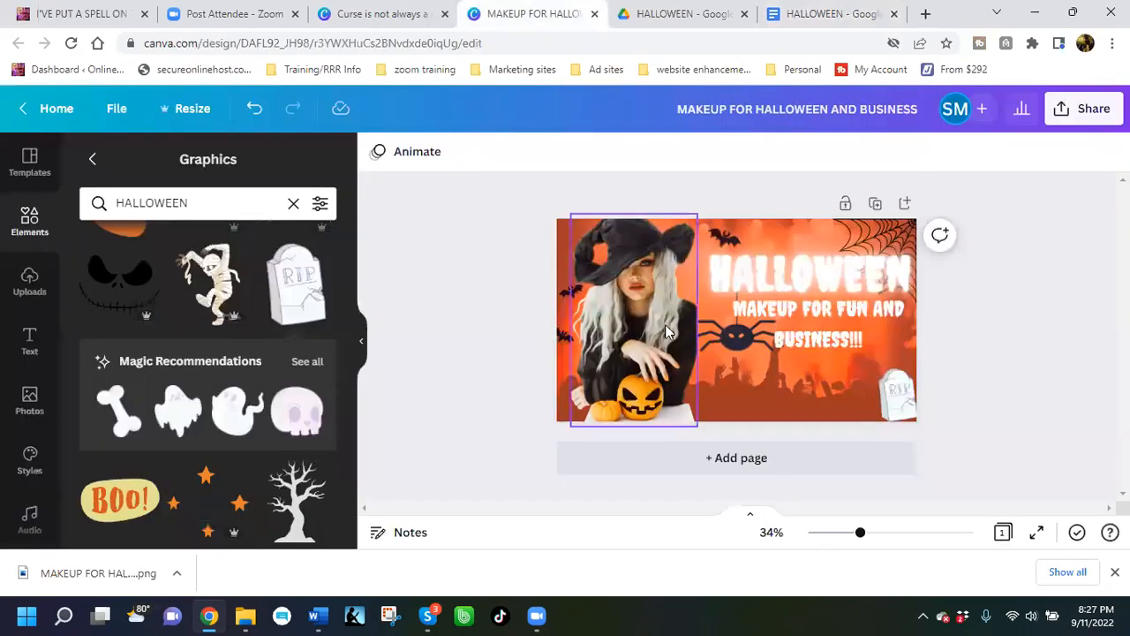
click(371, 15)
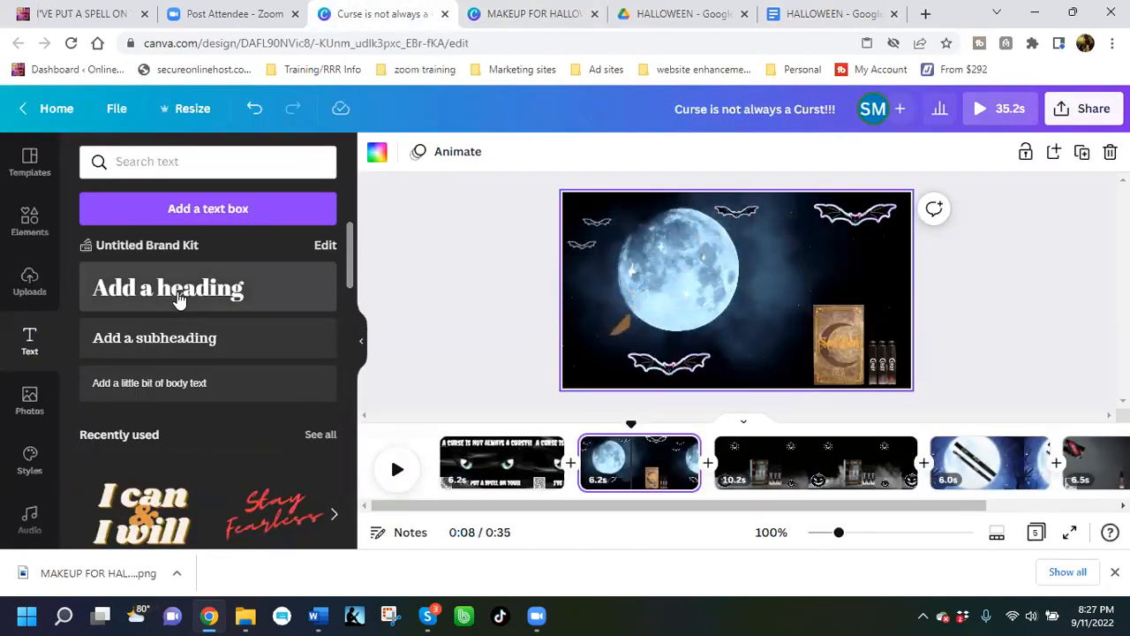
click(179, 300)
double_click(732, 296)
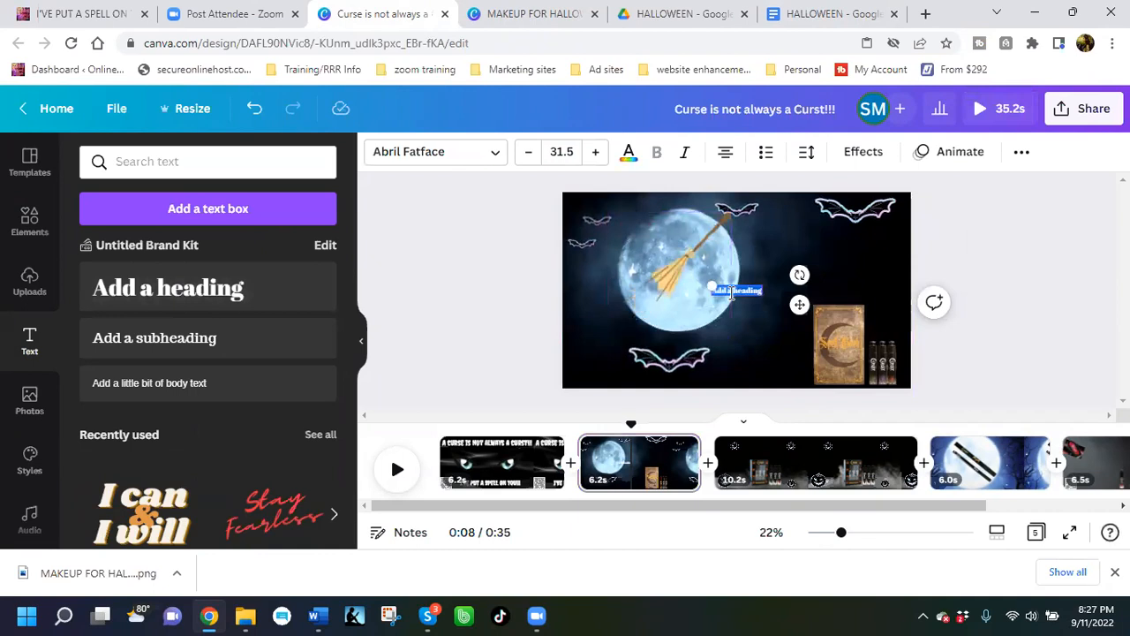
right_click(731, 296)
click(775, 376)
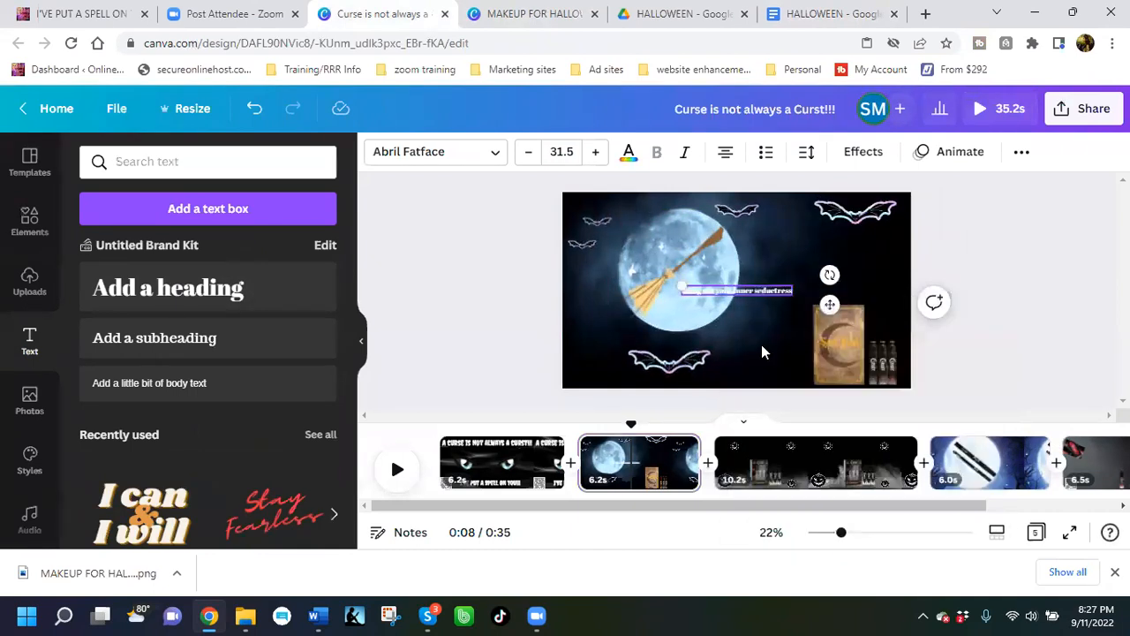
Step: Enlarge the seductress heading to size 70.3
drag(681, 285, 613, 164)
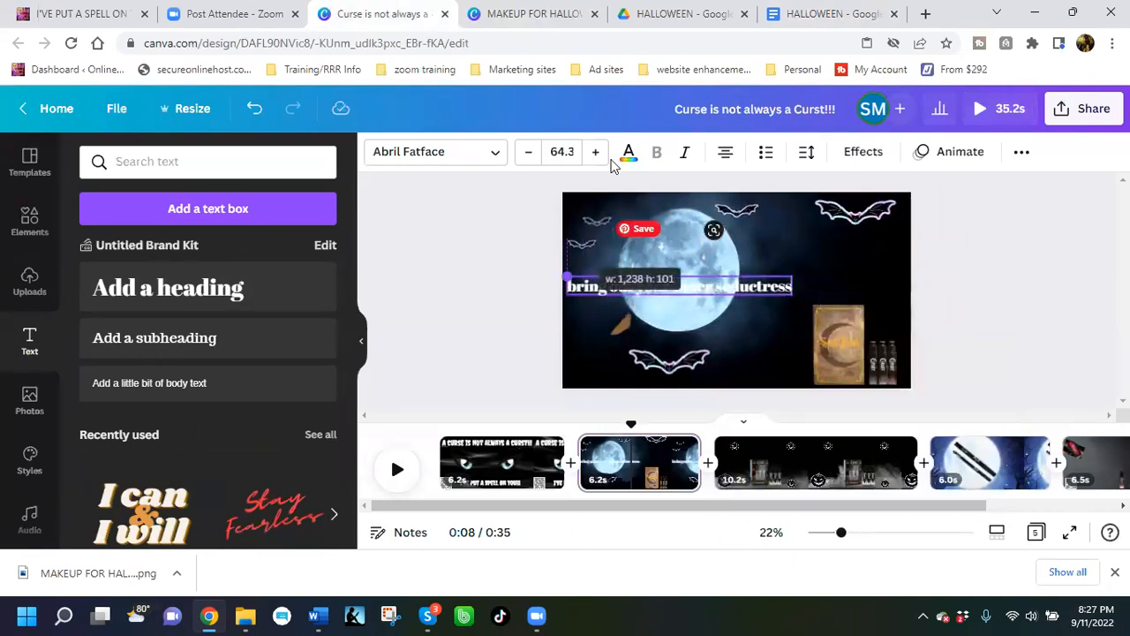
click(596, 152)
click(596, 152)
click(596, 152)
click(596, 152)
click(596, 152)
click(597, 152)
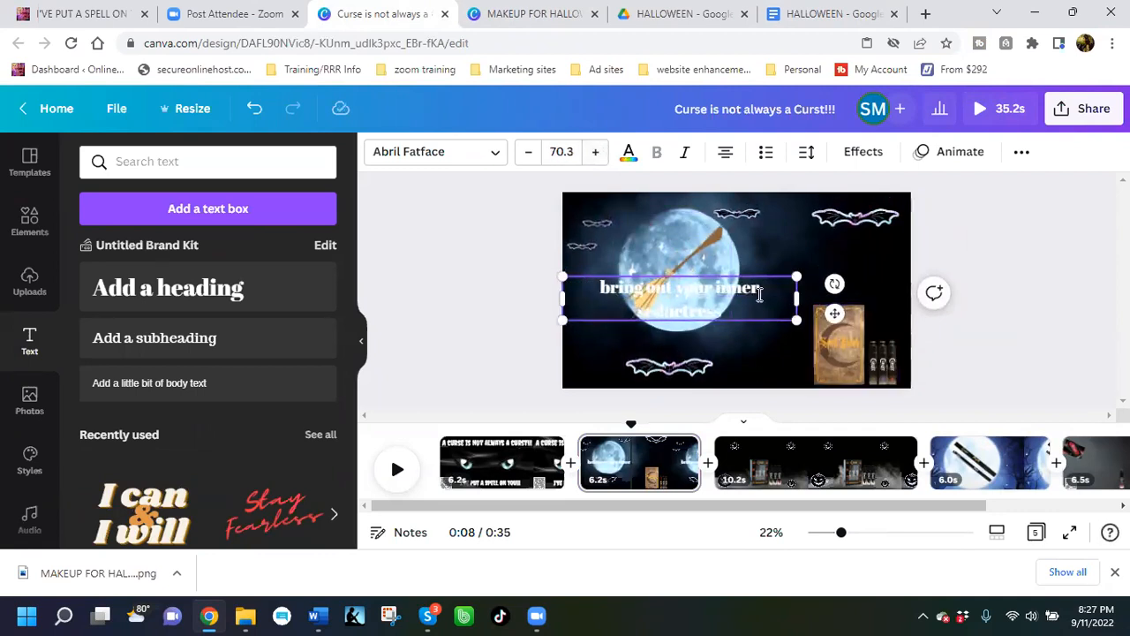
Step: Tilt the seductress heading diagonally, scale it to size 64.4, and place it beside the moon above the spell book
click(781, 349)
drag(782, 318, 787, 348)
drag(673, 350, 675, 353)
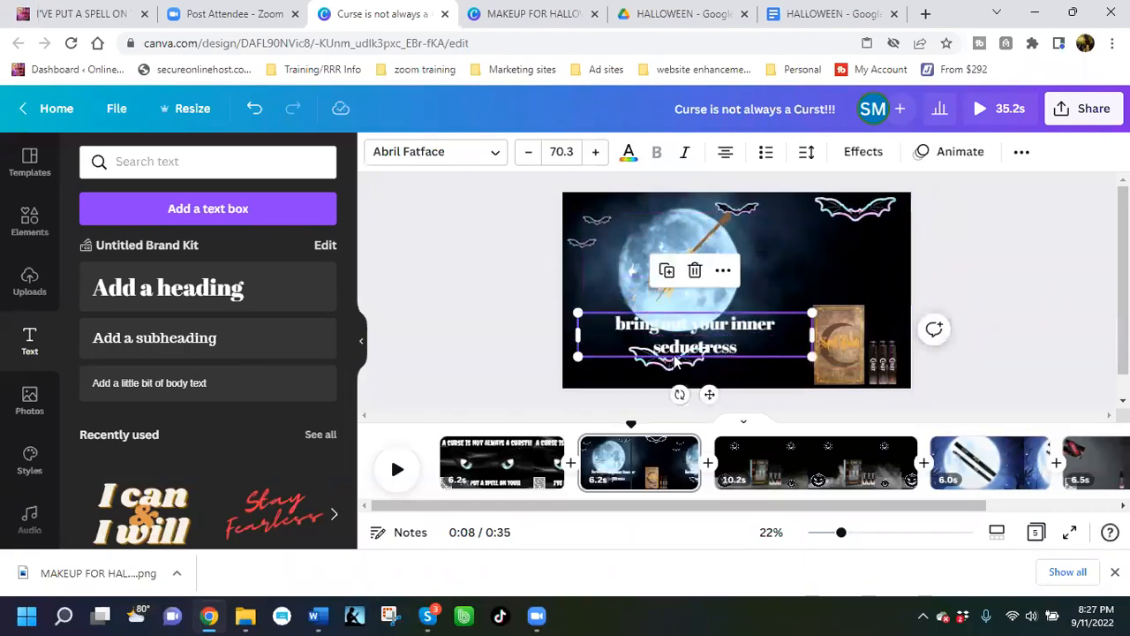
mouse_move(678, 394)
mouse_down()
mouse_move(643, 388)
mouse_move(678, 393)
mouse_up()
drag(752, 328, 839, 268)
drag(802, 334, 739, 347)
drag(780, 260, 795, 218)
drag(901, 330, 890, 319)
drag(826, 268, 826, 268)
Step: Set the tilted heading to the Jeepers font and narrow its text box so it wraps onto two lines
click(500, 162)
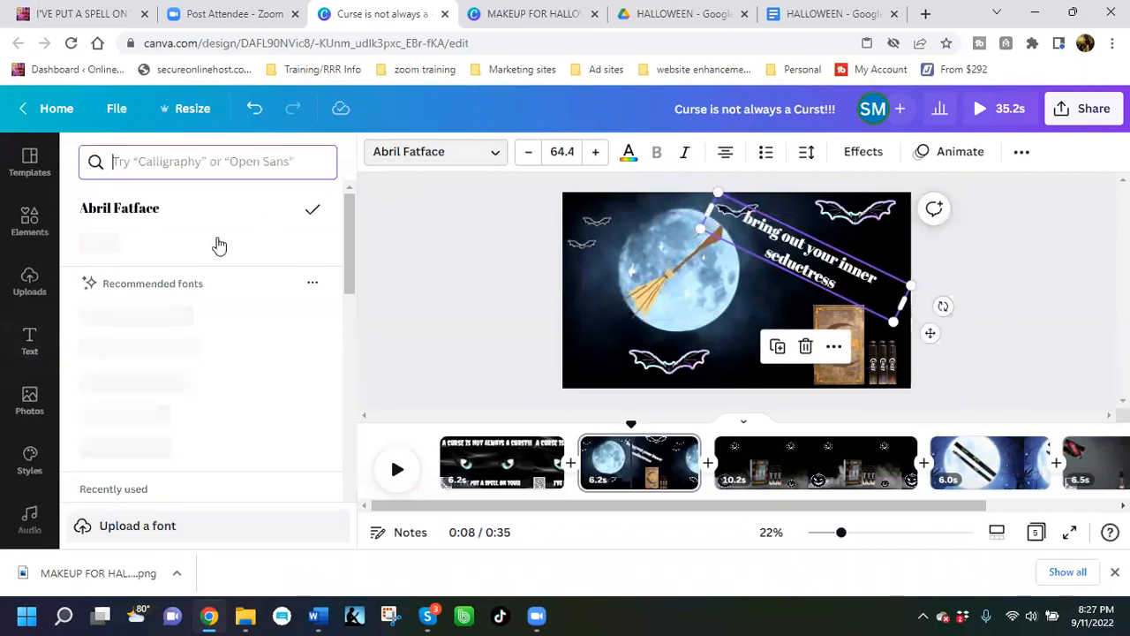
click(111, 242)
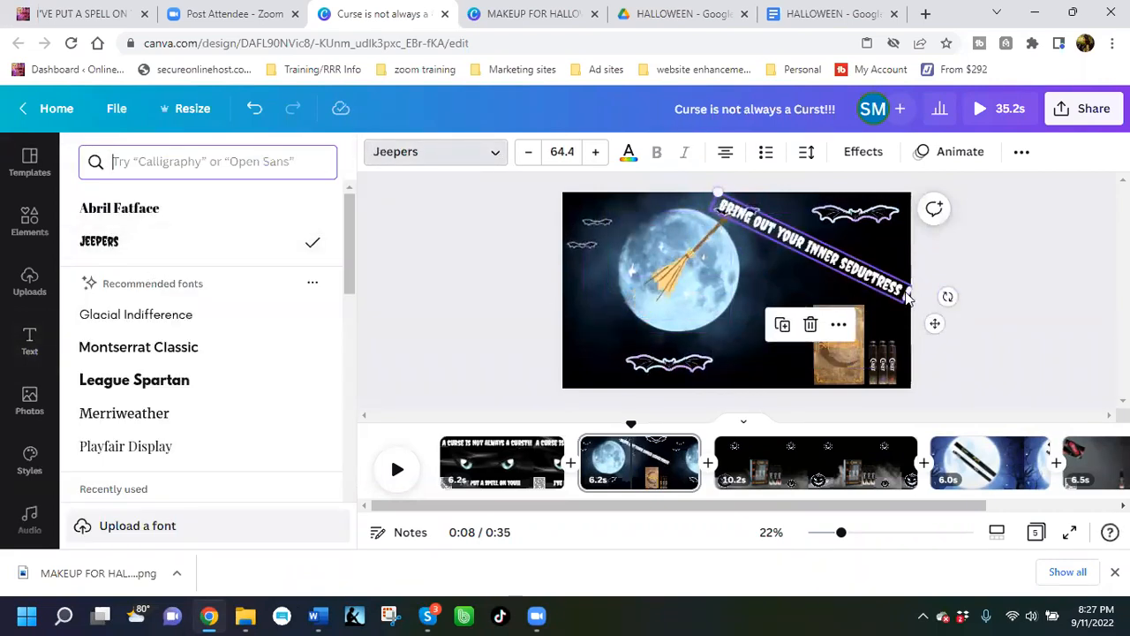
drag(894, 279, 829, 292)
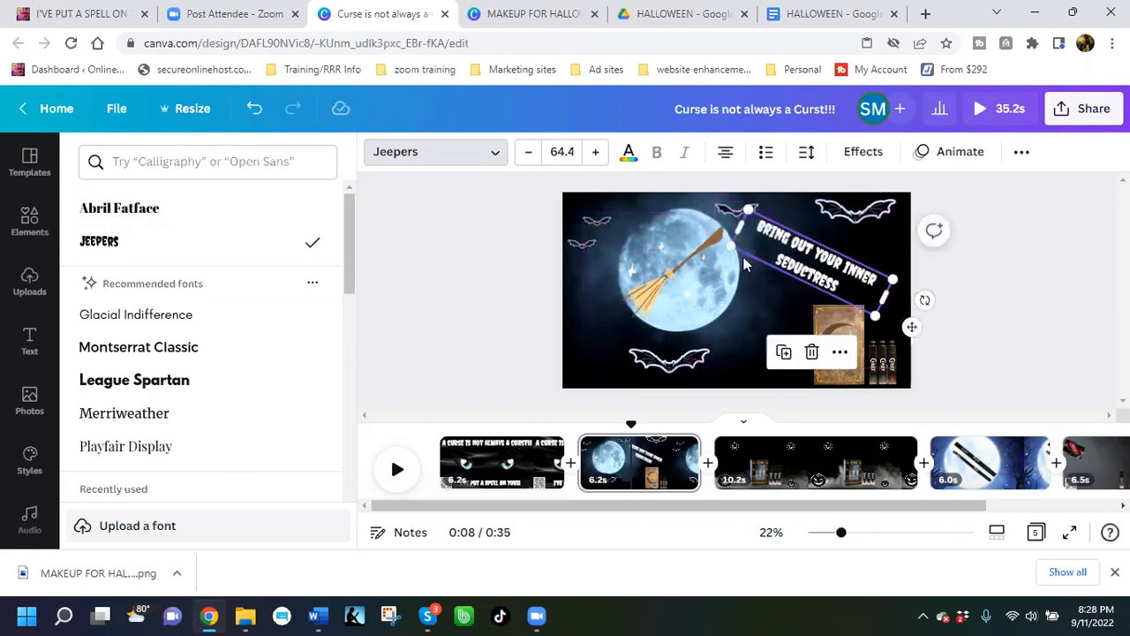
Step: Enlarge the tilted heading to size 75.3 and shift it away from the moon toward the page's upper-right corner
drag(727, 244, 703, 239)
drag(796, 277, 803, 281)
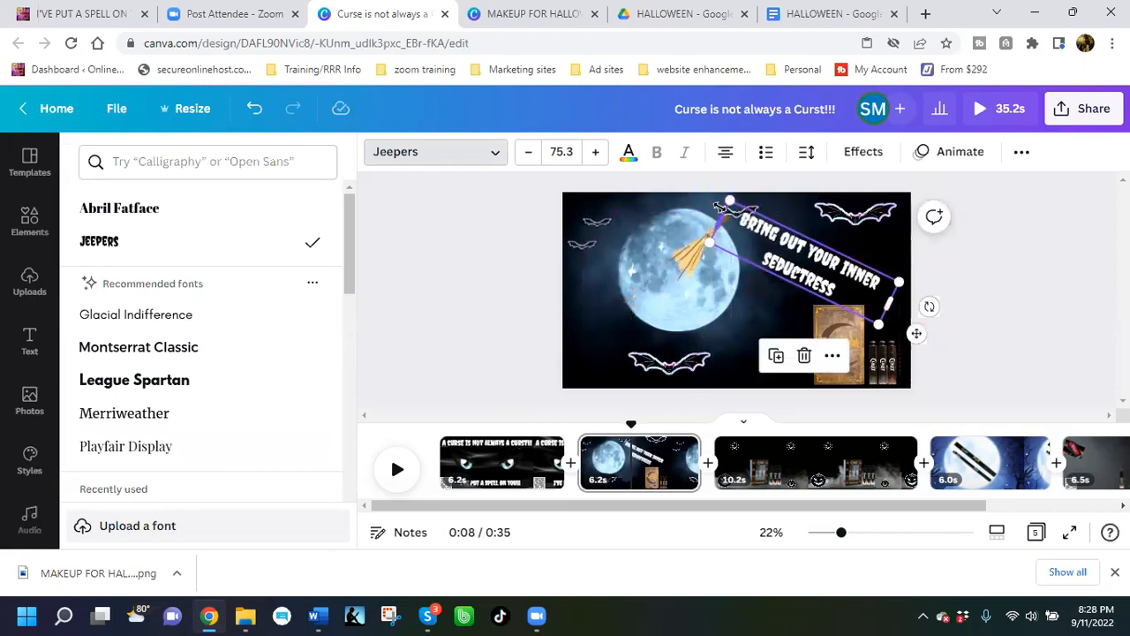
drag(810, 277, 831, 270)
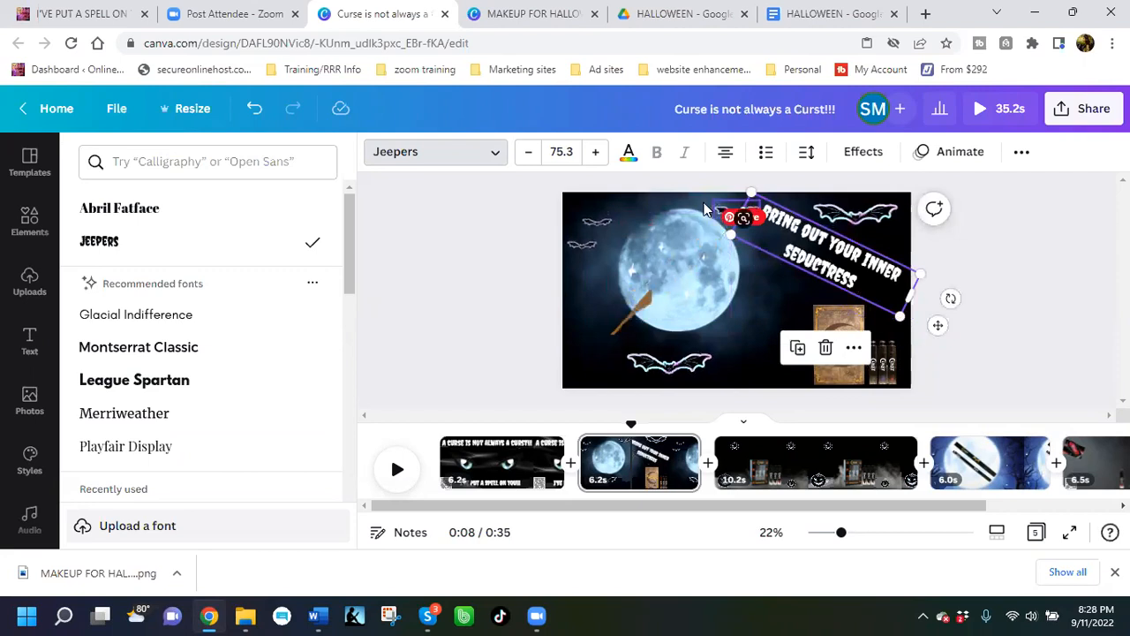
Step: Move the small bat from the heading's start to below it, and shift the tilted heading back toward the moon
drag(719, 213, 769, 282)
click(857, 264)
drag(857, 264, 836, 259)
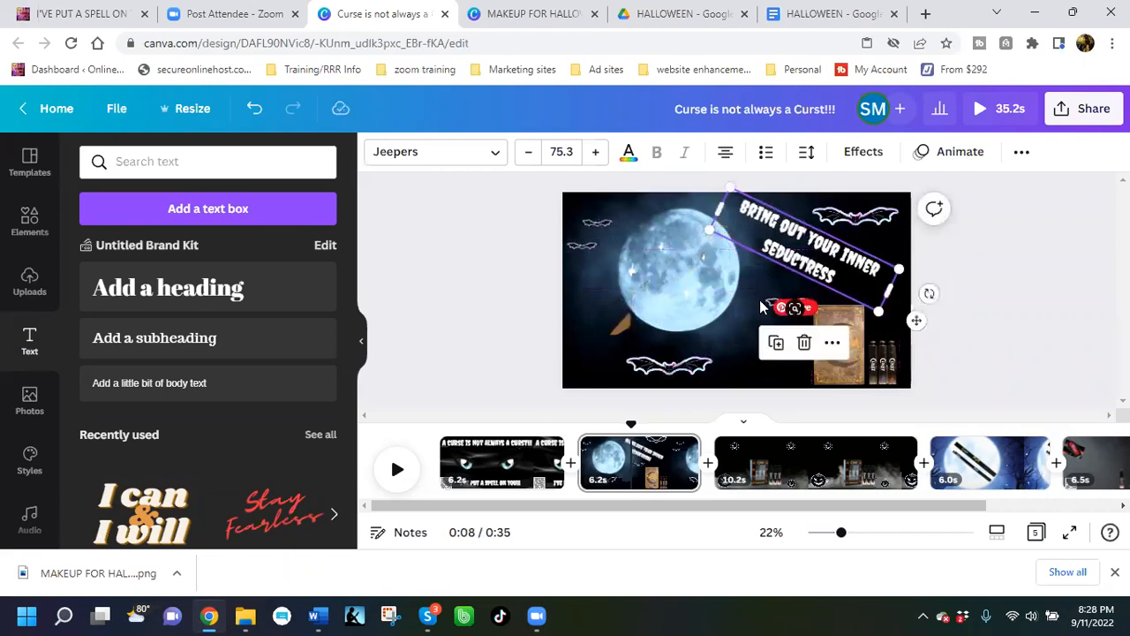
Step: Move the small bat down beside the moon's lower edge and shift the larger bat under the moon slightly left
click(786, 306)
click(1077, 119)
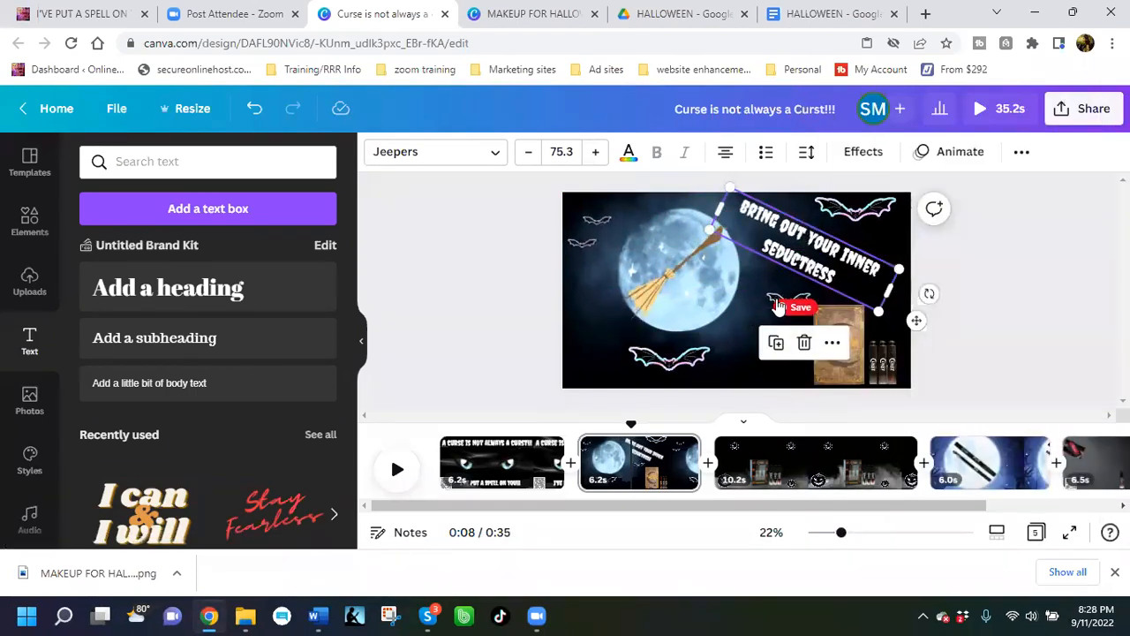
drag(774, 305, 745, 333)
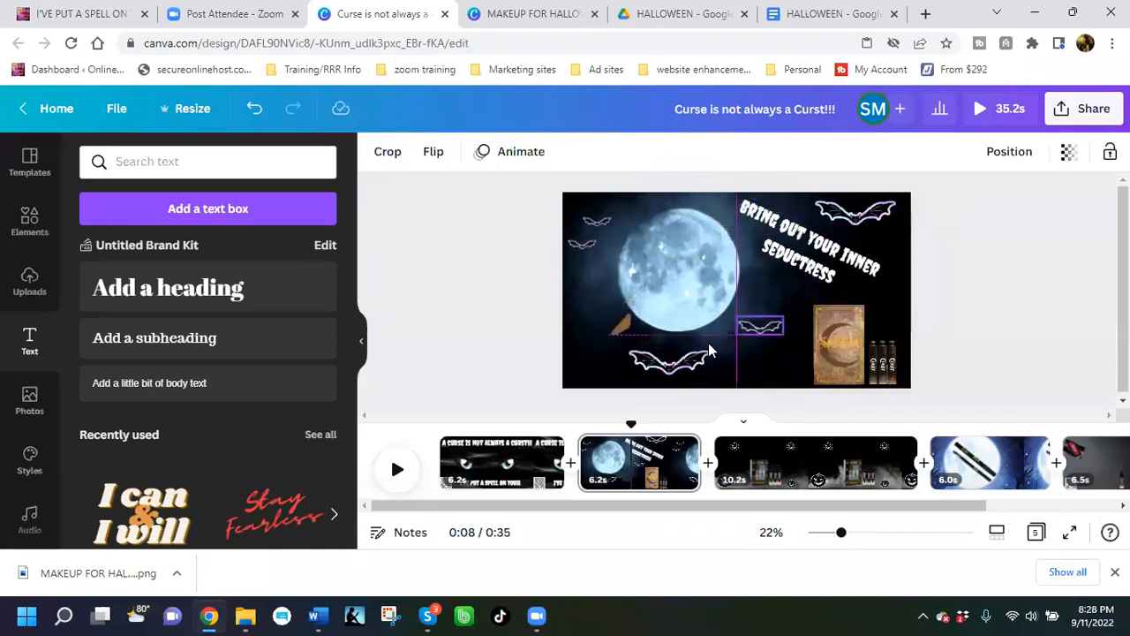
drag(655, 366, 638, 357)
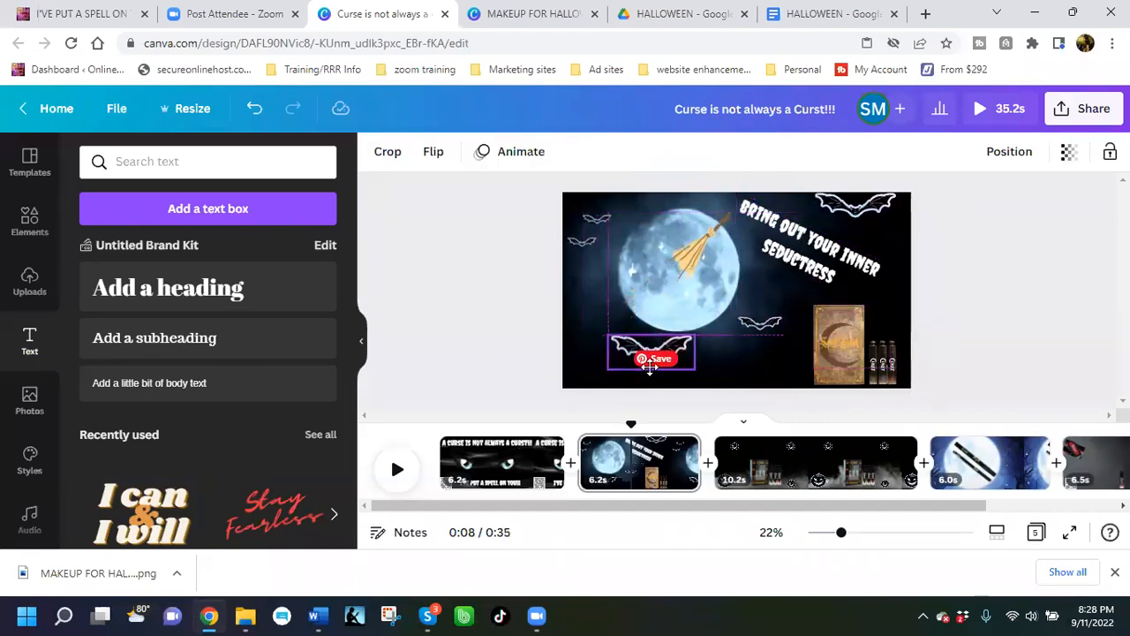
click(775, 371)
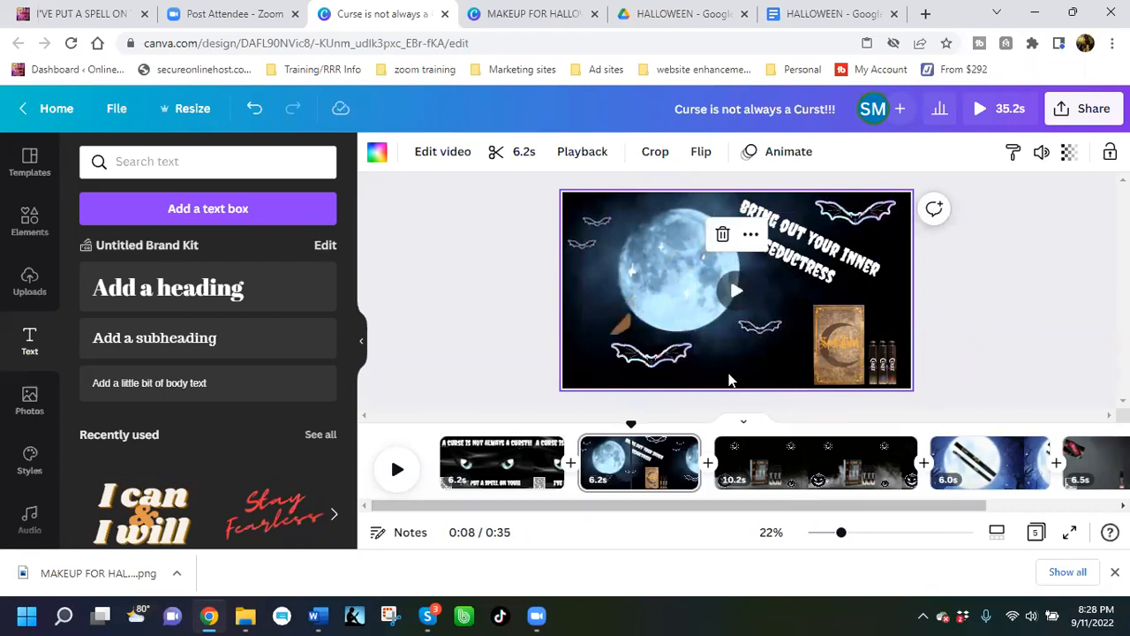
Step: Add the heading SE95.COM/SUPERNATURAL to the moon page, enlarge it to size 59.4 and place it along the page's lower edge
click(161, 292)
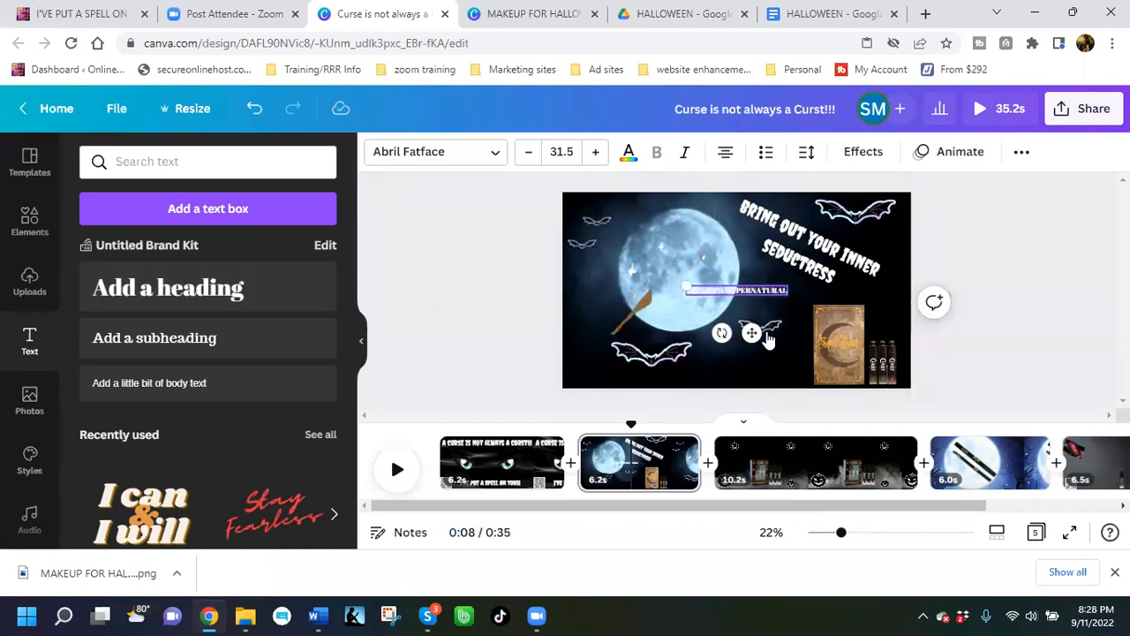
click(796, 303)
drag(702, 291, 586, 334)
drag(723, 373, 730, 387)
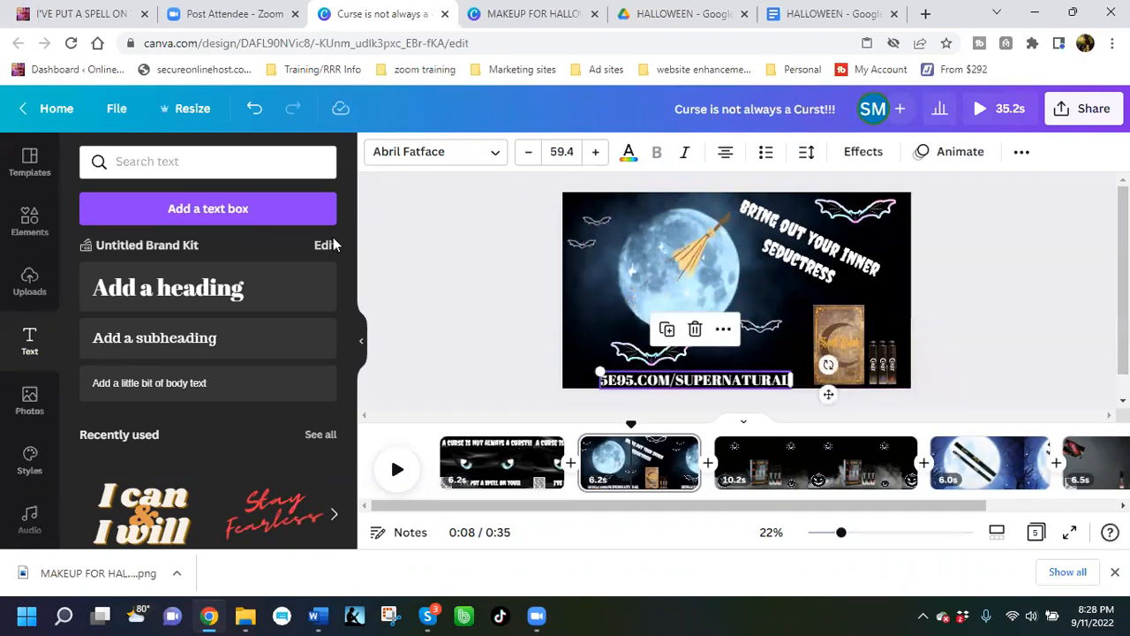
Step: Set the web address text to the Jeepers font and enlarge it to size 68.5
click(413, 161)
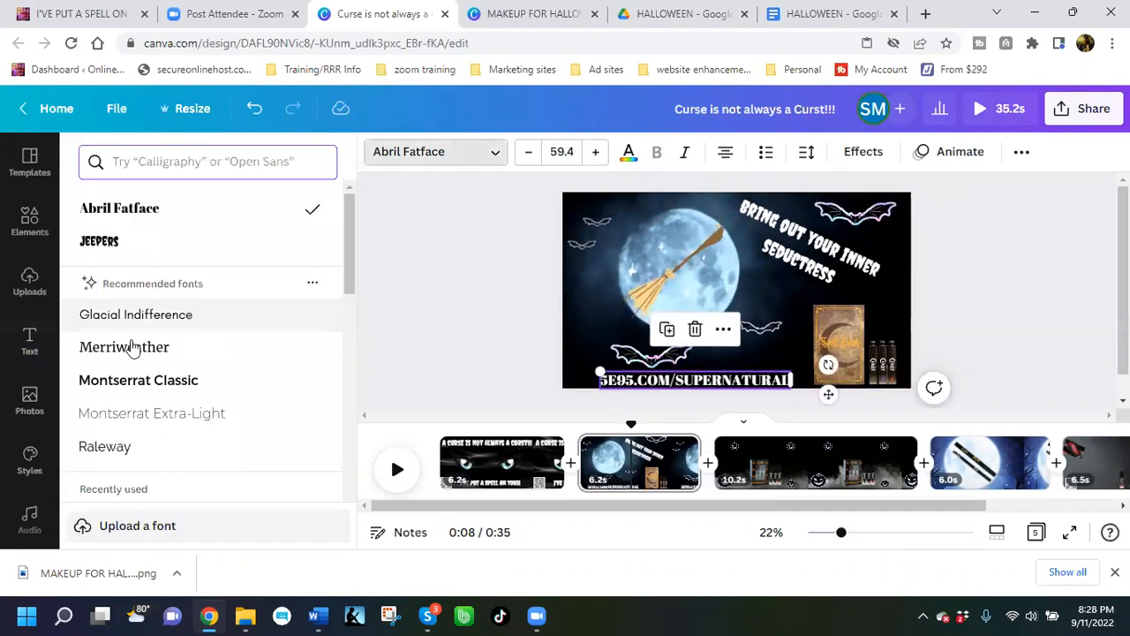
click(132, 254)
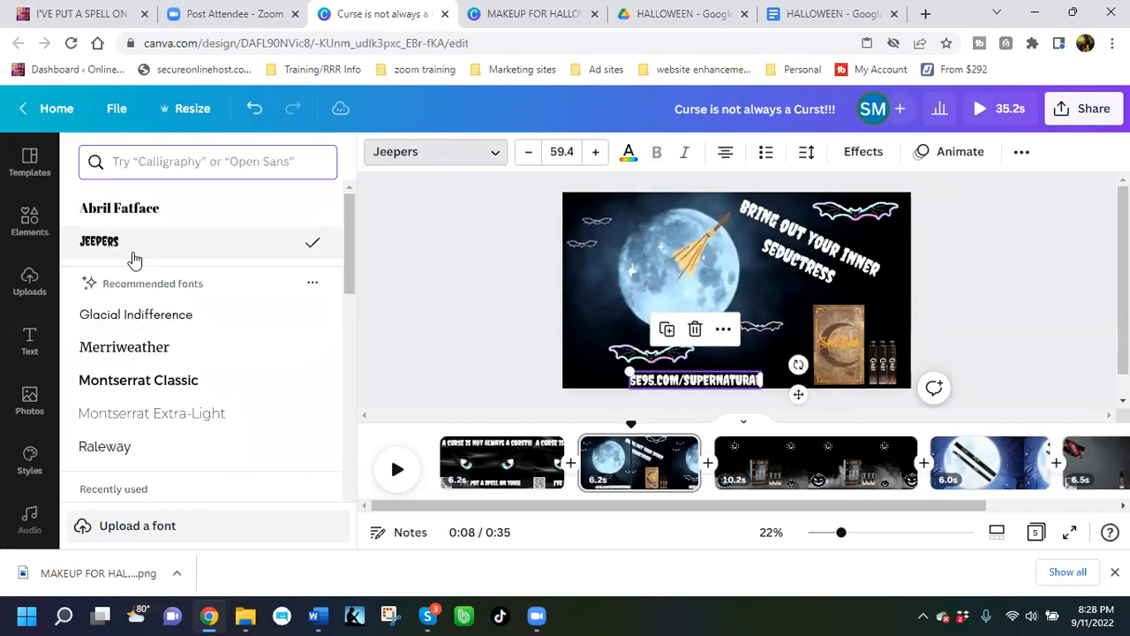
drag(622, 371, 604, 367)
Step: Move the larger bat from under the moon toward the page's lower-left corner, clear of the web address
click(629, 357)
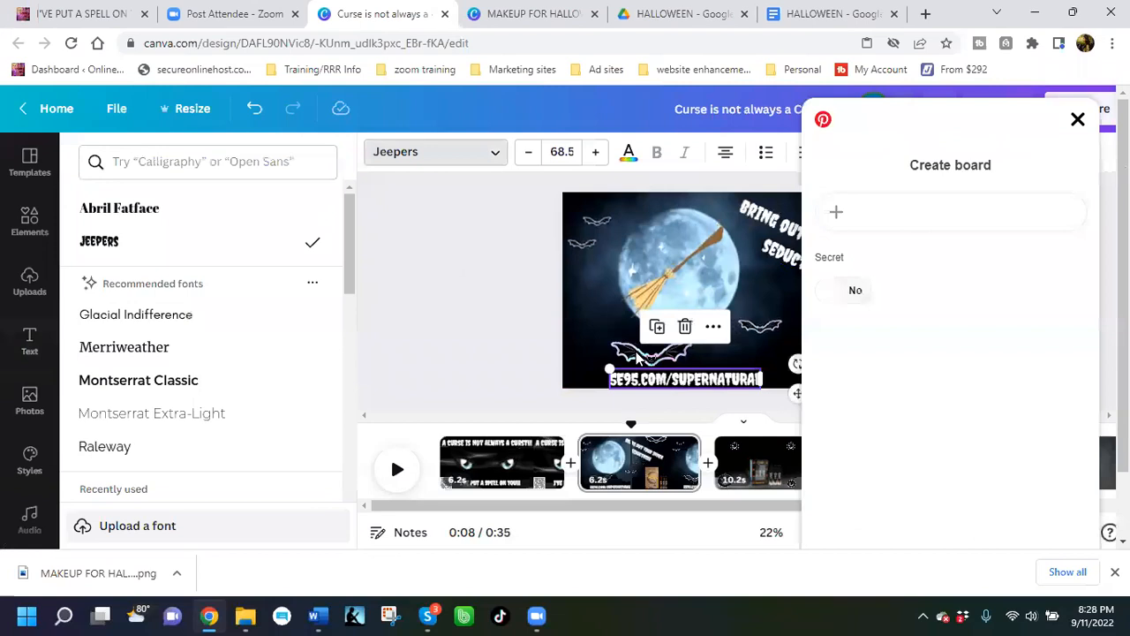
click(1079, 119)
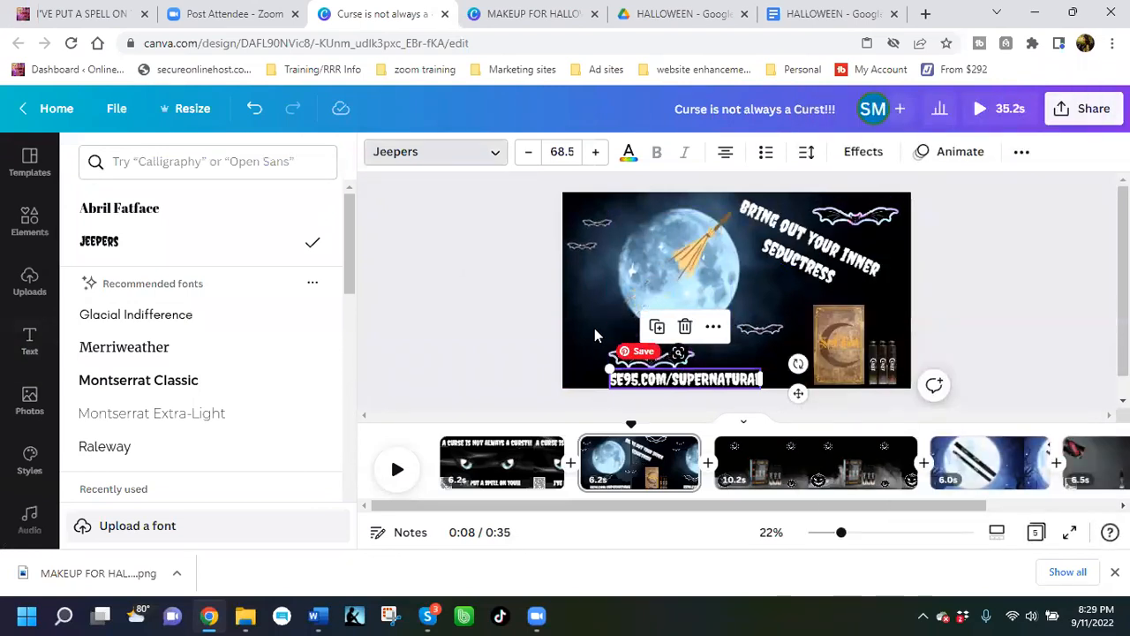
drag(609, 352, 565, 337)
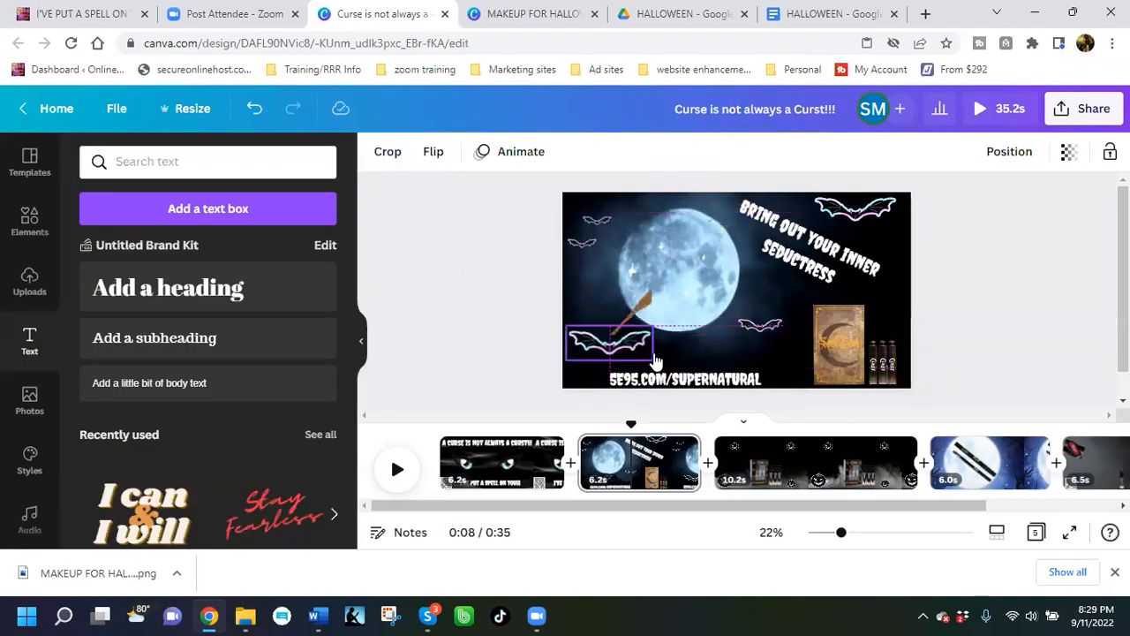
drag(655, 362, 655, 362)
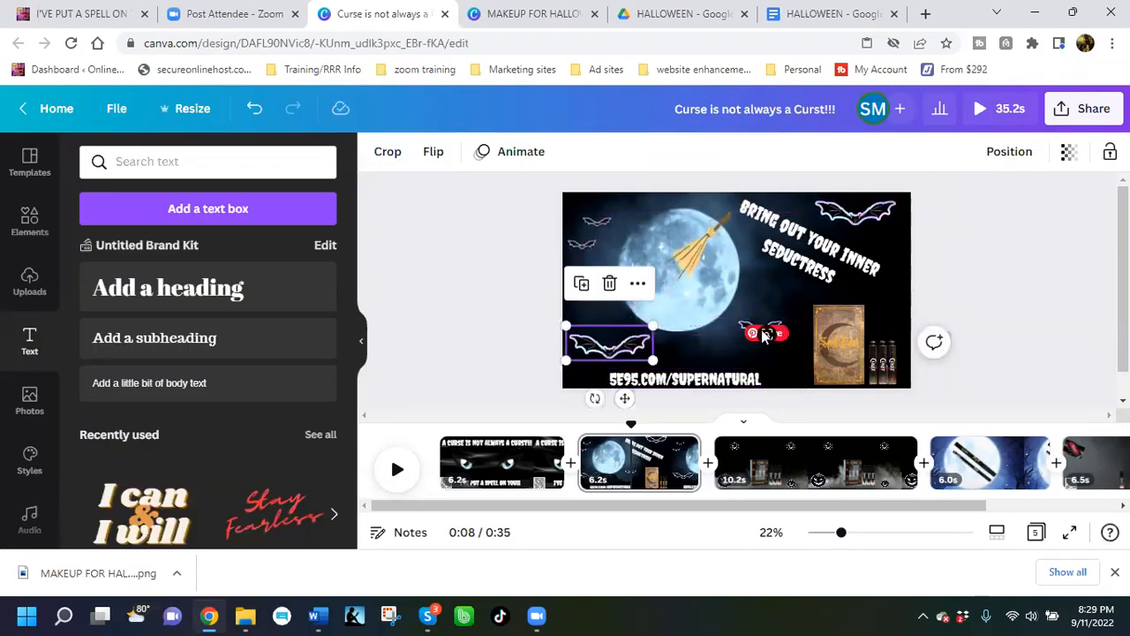
Step: Enlarge the small bat between the moon and the Salem product box
click(764, 338)
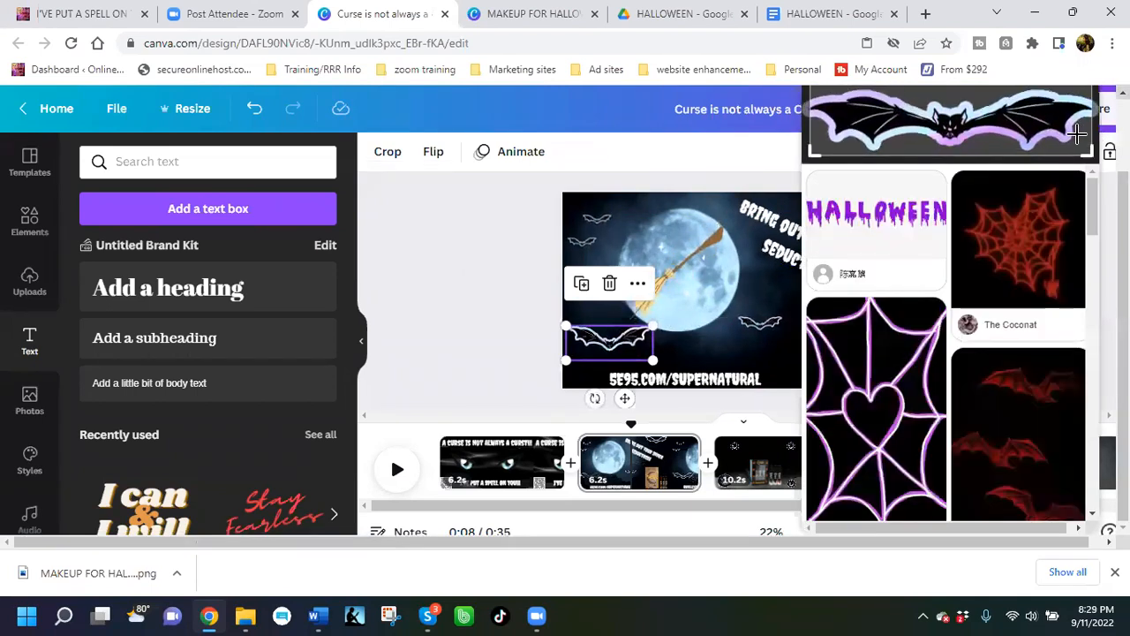
click(1077, 113)
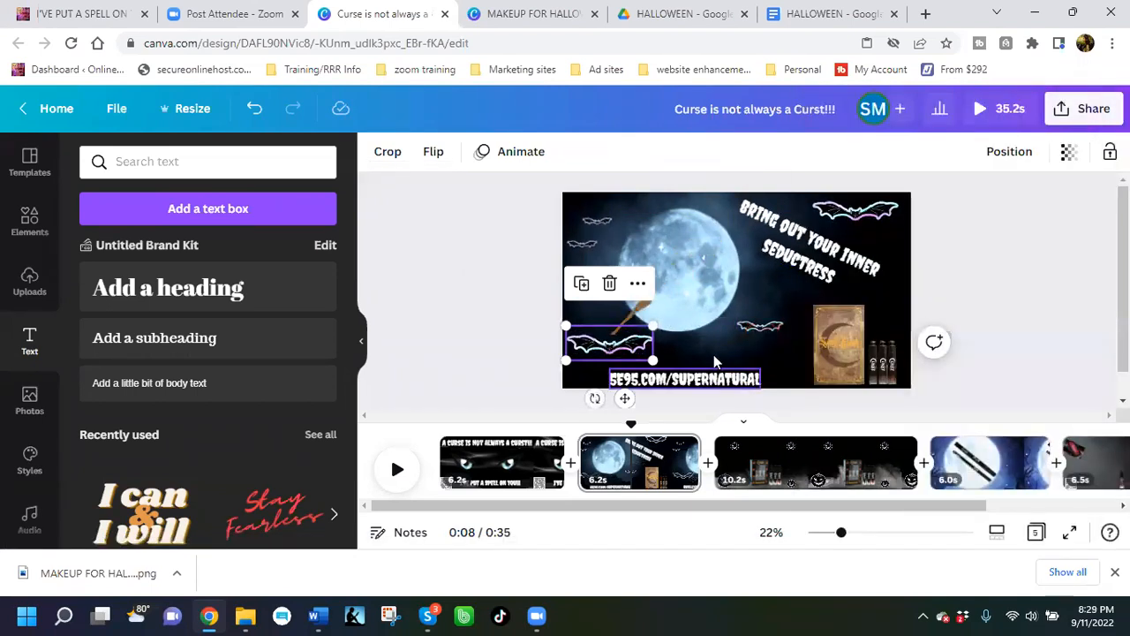
click(761, 327)
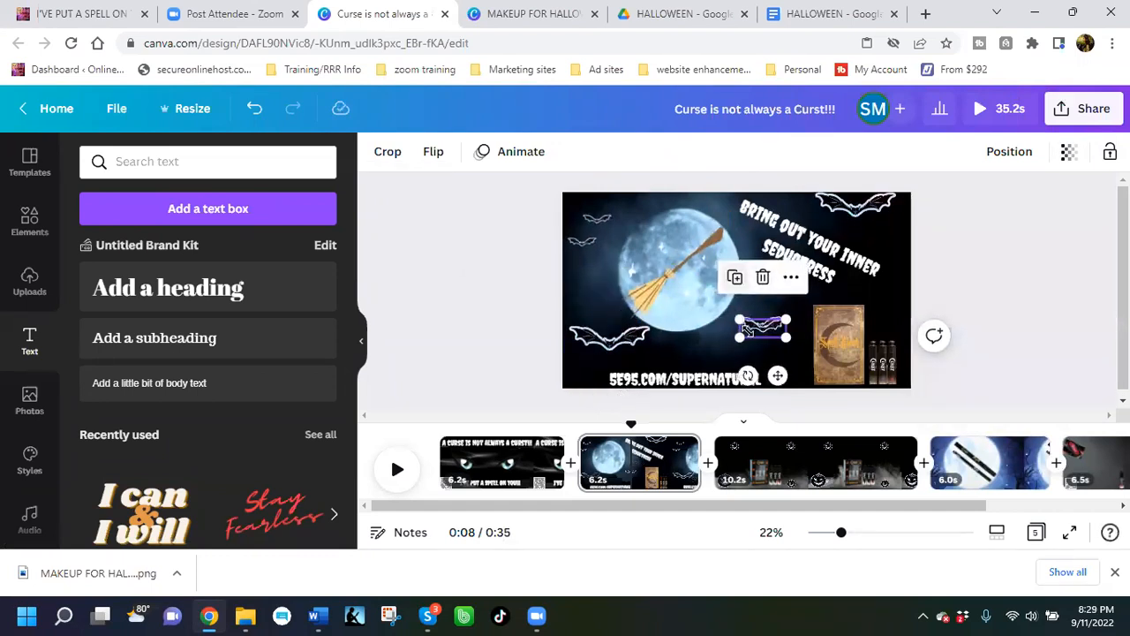
drag(734, 347, 709, 350)
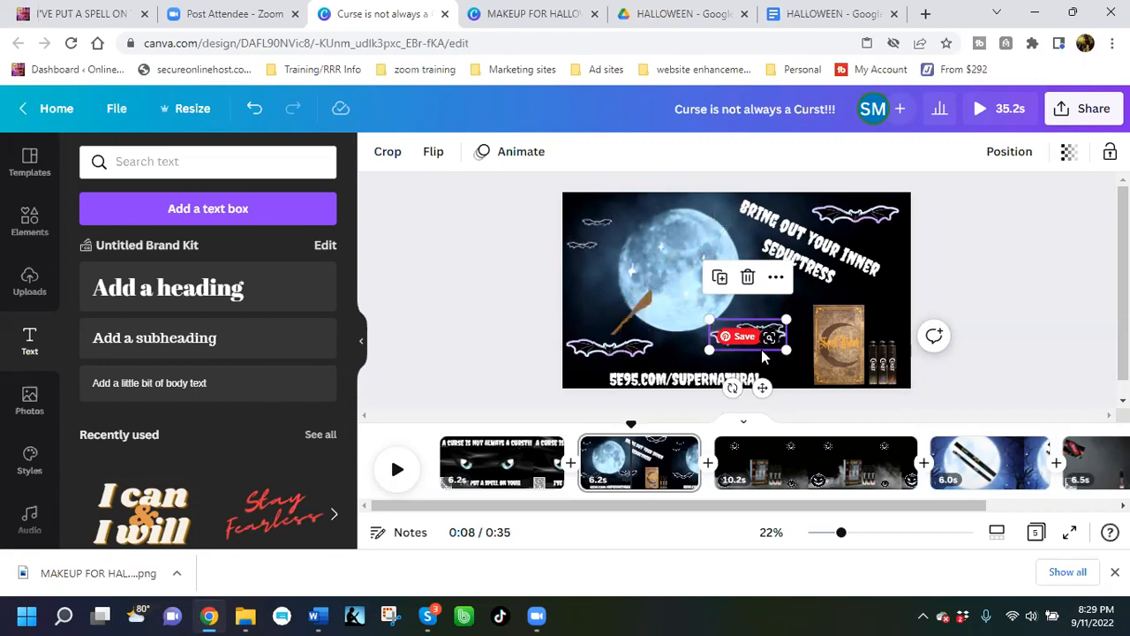
Step: Tilt the enlarged bat slightly clockwise just above the web address, and raise the remaining small bat toward the tilted heading
drag(755, 340, 780, 359)
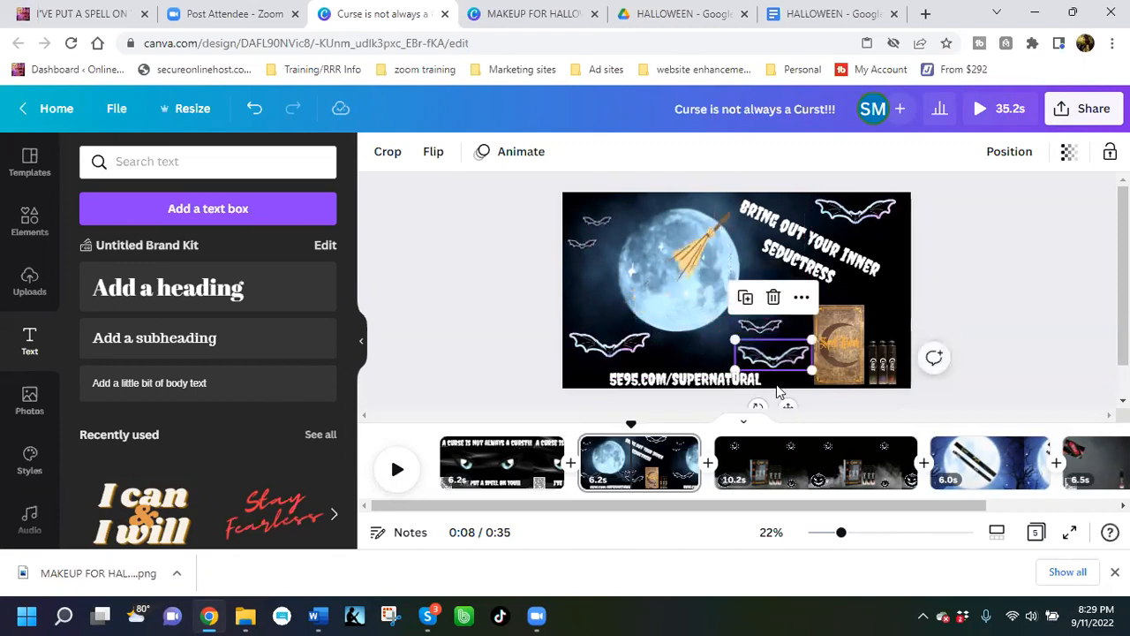
mouse_move(756, 404)
mouse_down()
mouse_move(742, 404)
mouse_move(755, 415)
mouse_move(749, 407)
mouse_up()
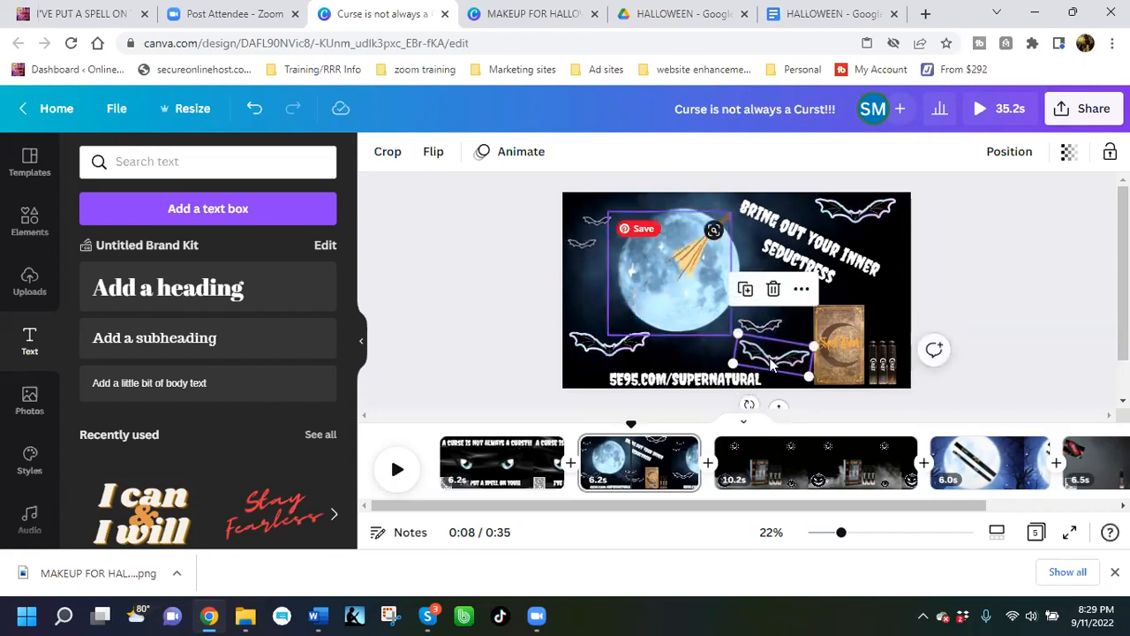
drag(750, 357, 732, 356)
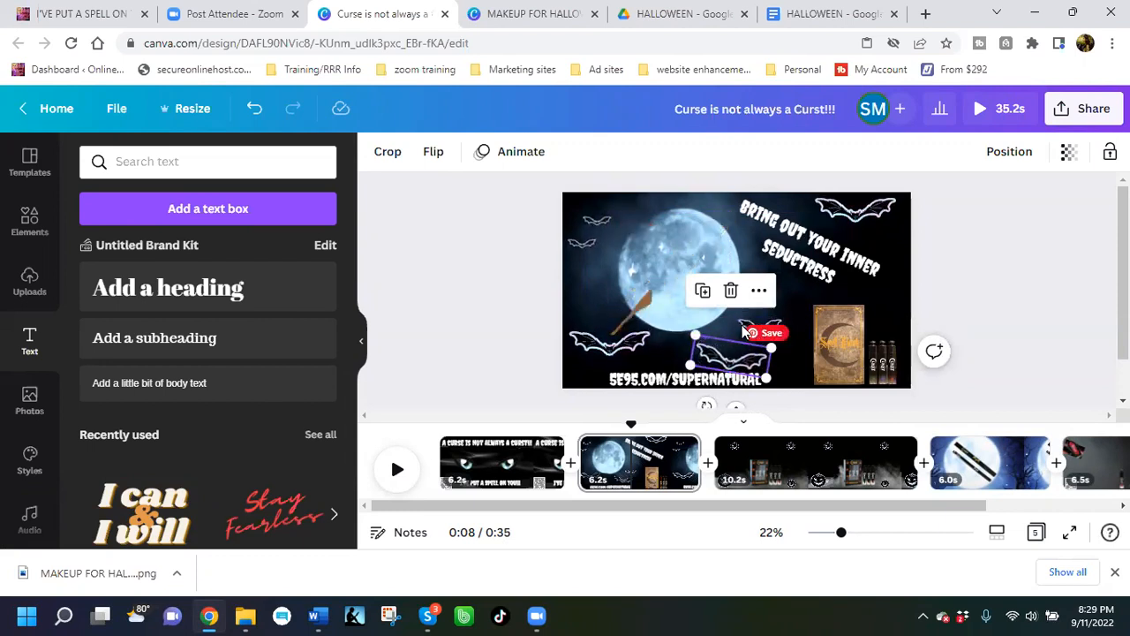
mouse_move(744, 321)
mouse_down()
mouse_move(781, 309)
mouse_move(749, 302)
mouse_up()
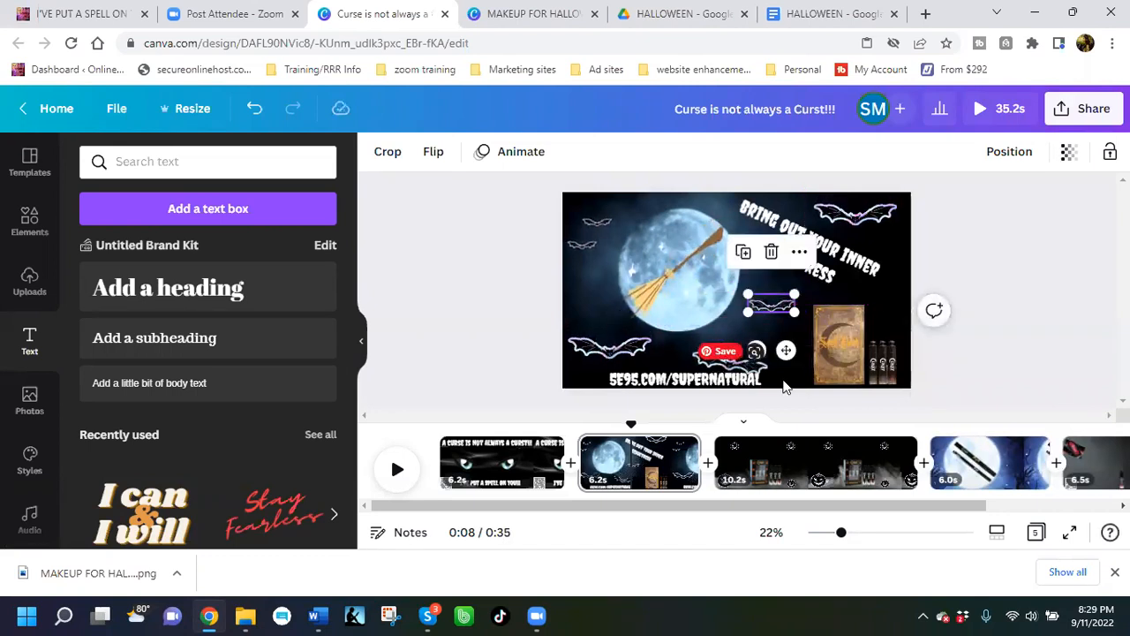
Step: Go to the 10.2-second page with the pumpkins and the Halloween product box
drag(866, 511, 957, 512)
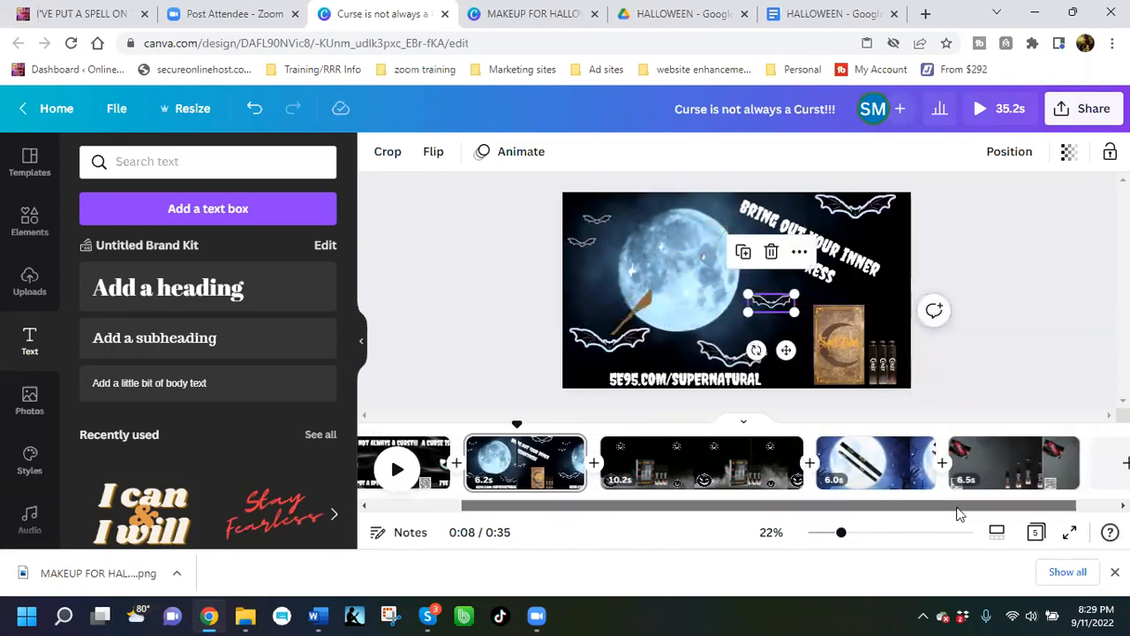
click(870, 486)
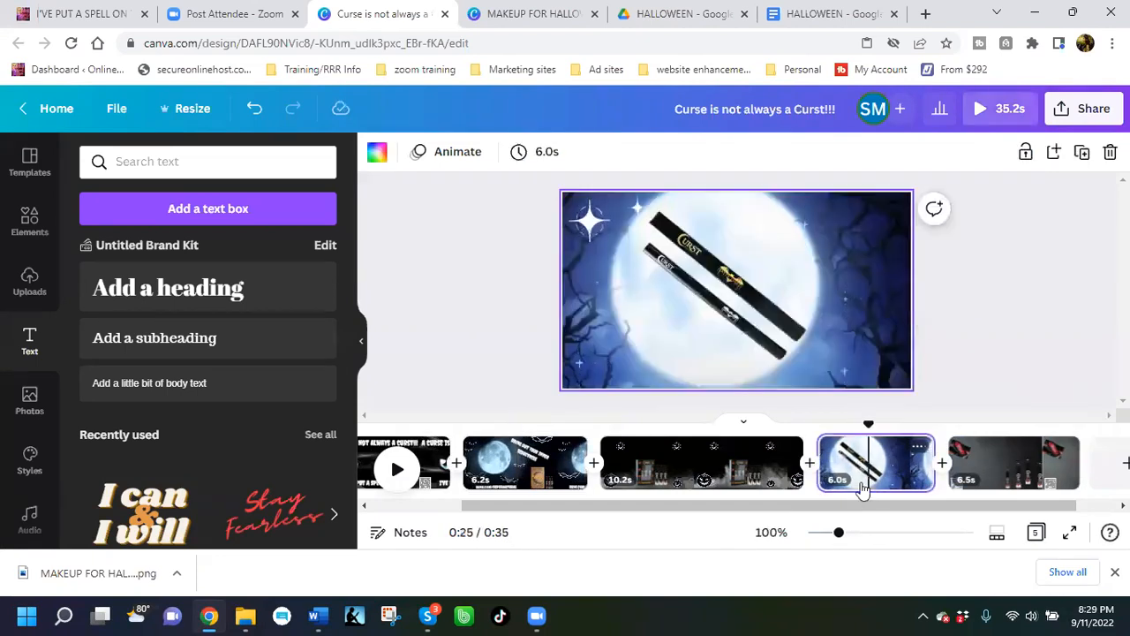
click(676, 464)
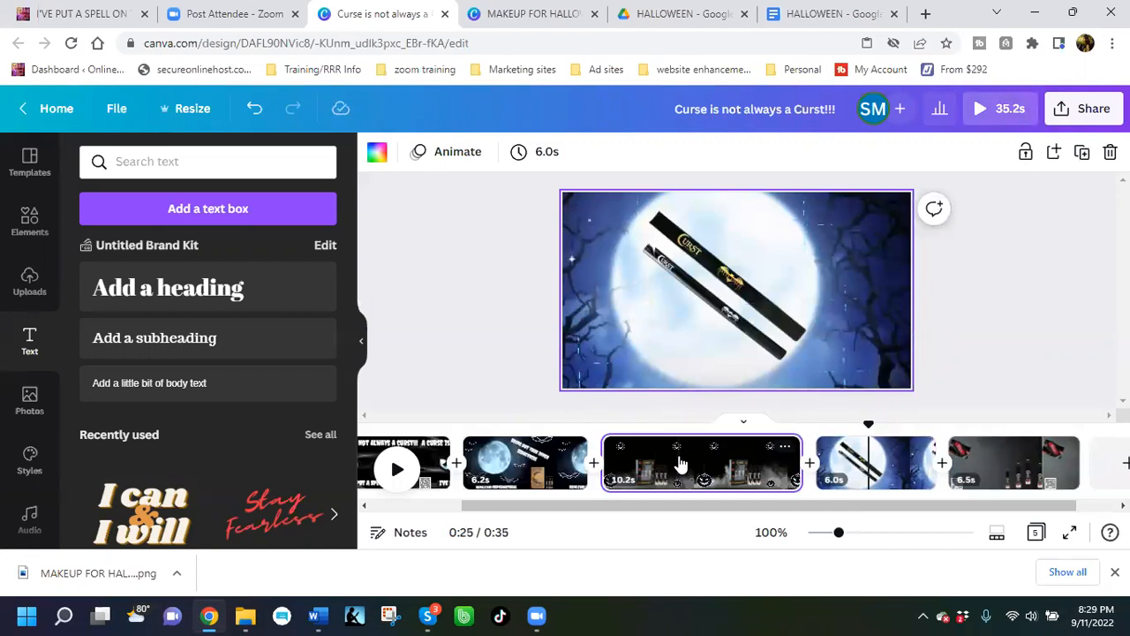
click(680, 463)
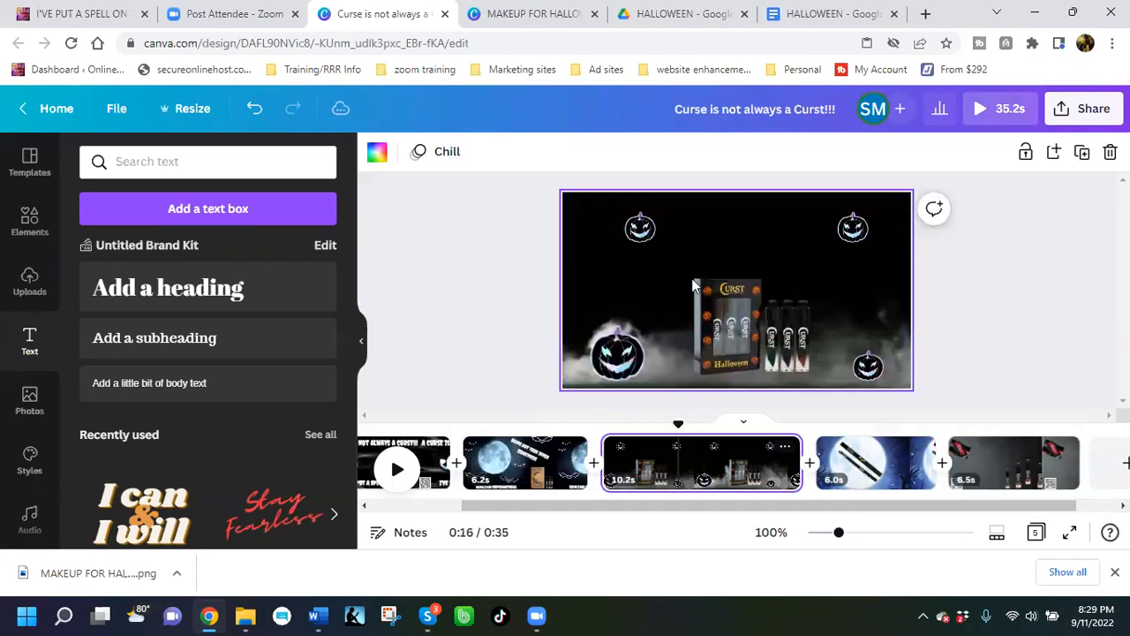
Step: Switch to the HALLOWEEN Google Doc and copy the phrase "All you need is the right makeup" from the description
click(804, 12)
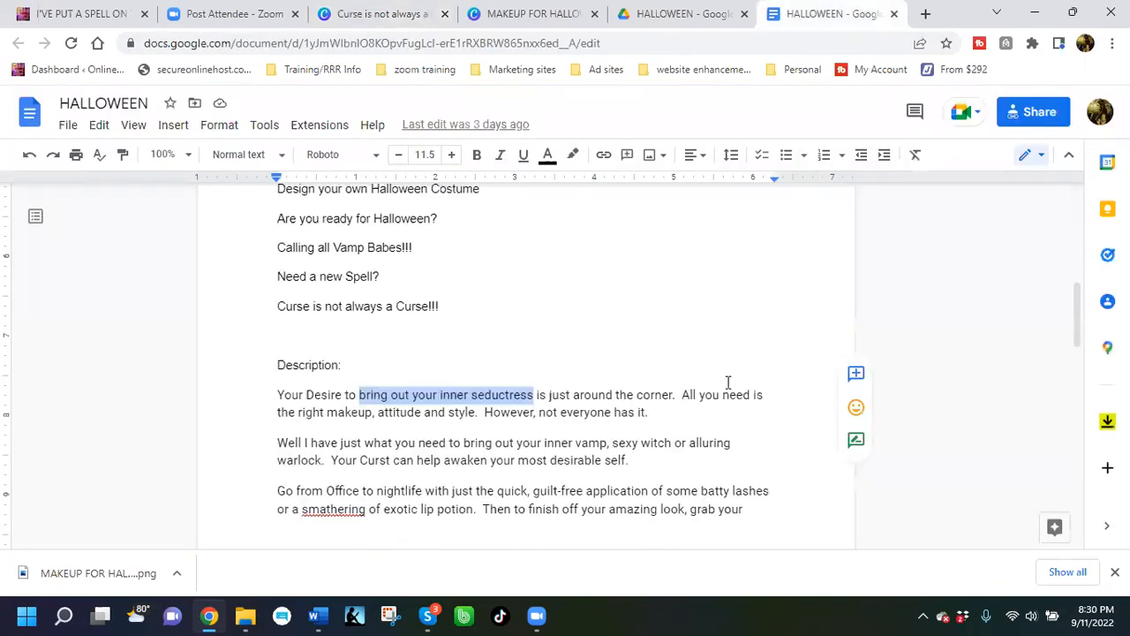
scroll(728, 382, down, 1)
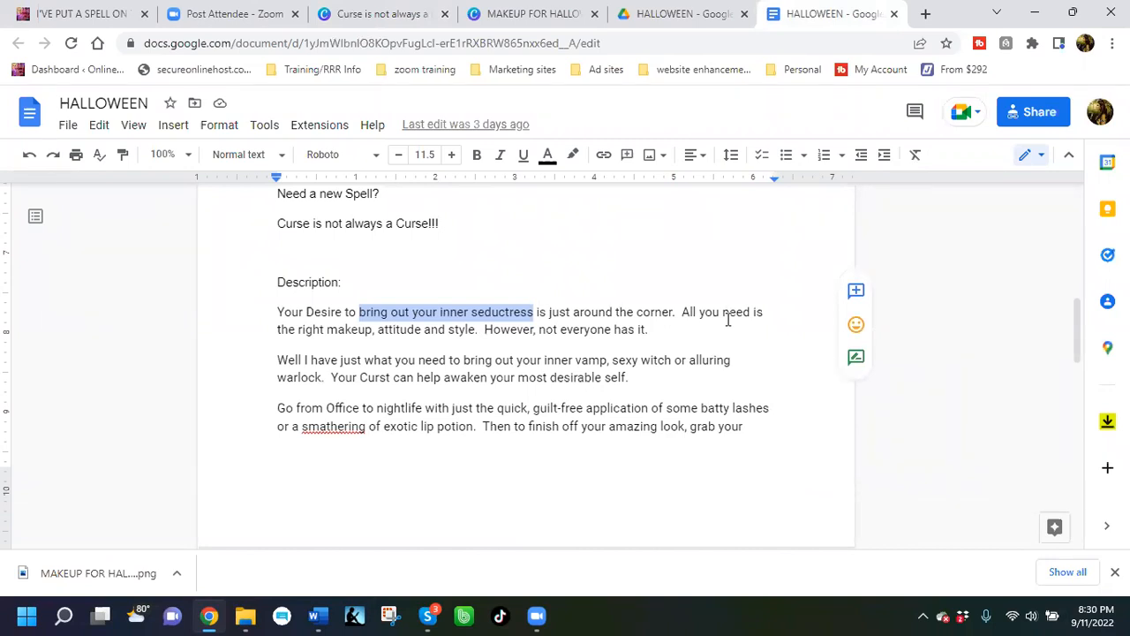
drag(680, 314, 375, 329)
right_click(360, 343)
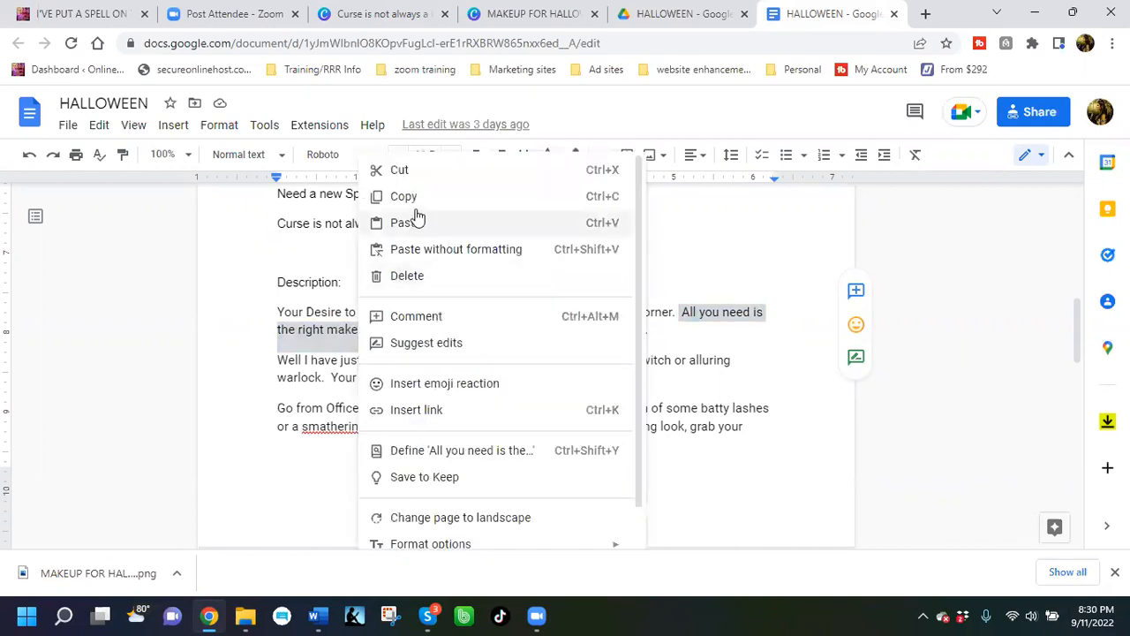
click(409, 199)
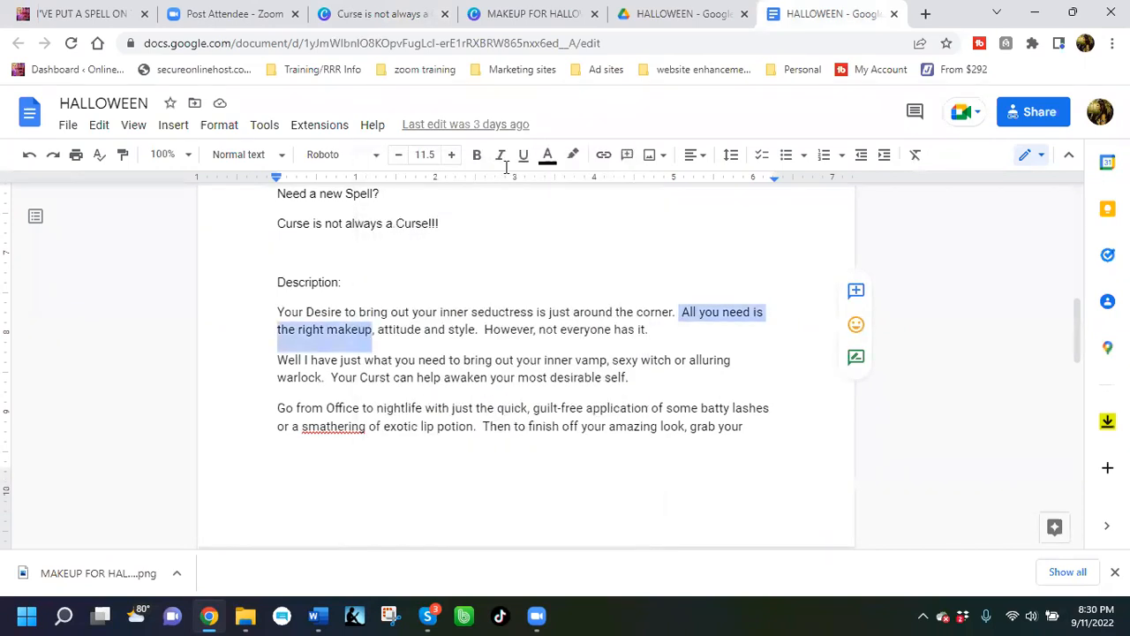
Step: Return to the Canva design and add one heading at size 114 to the pumpkin page, undoing the surplus text boxes
click(385, 18)
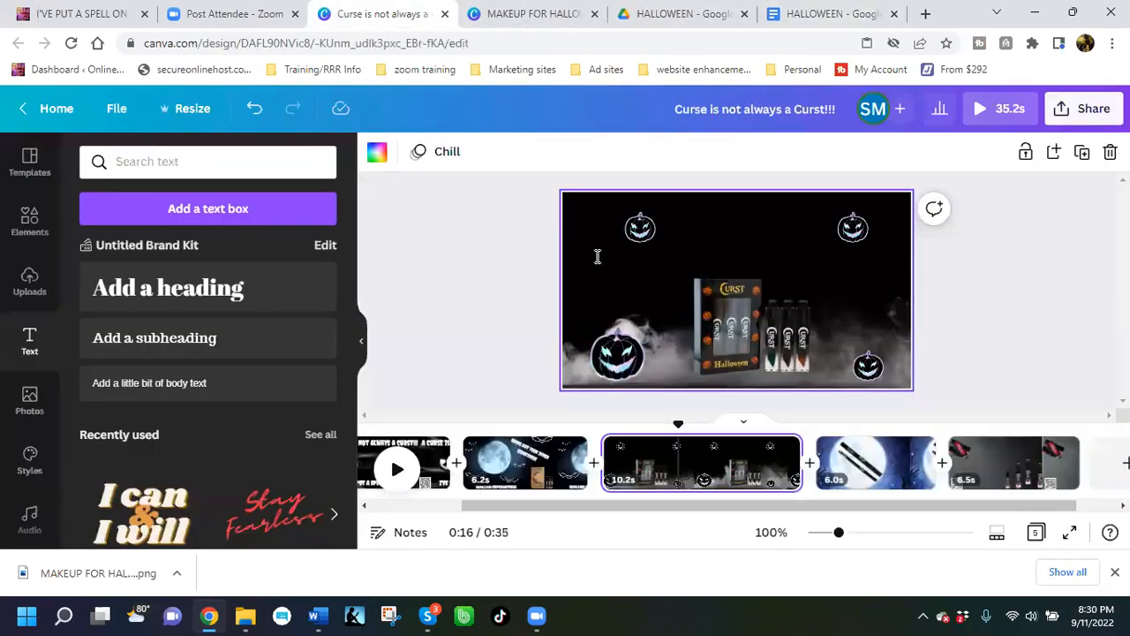
click(212, 297)
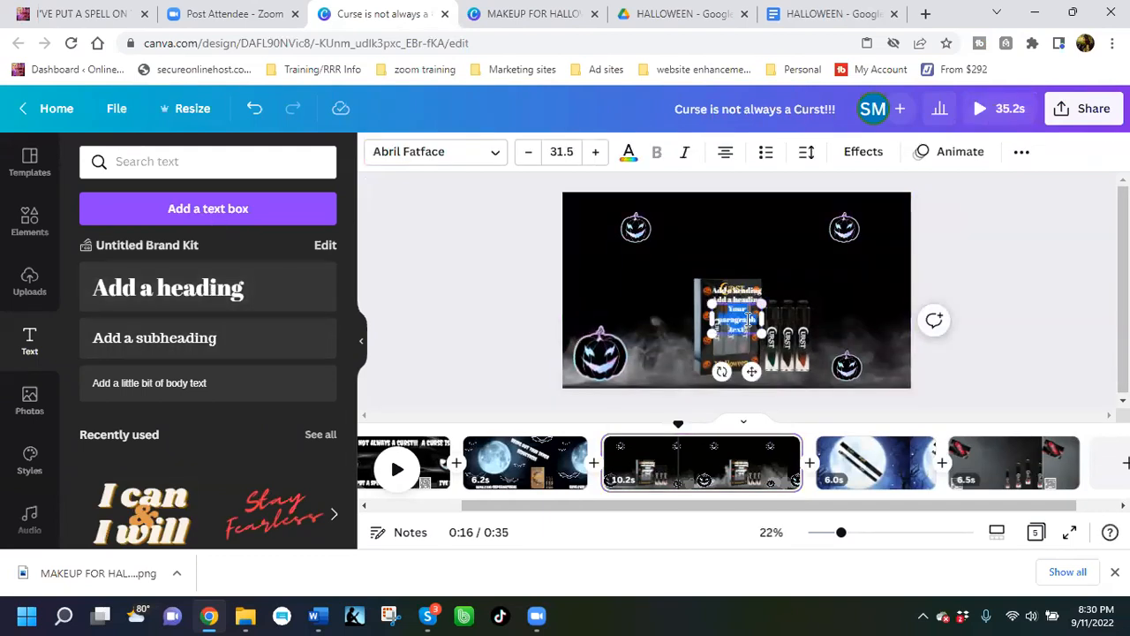
click(256, 110)
click(256, 111)
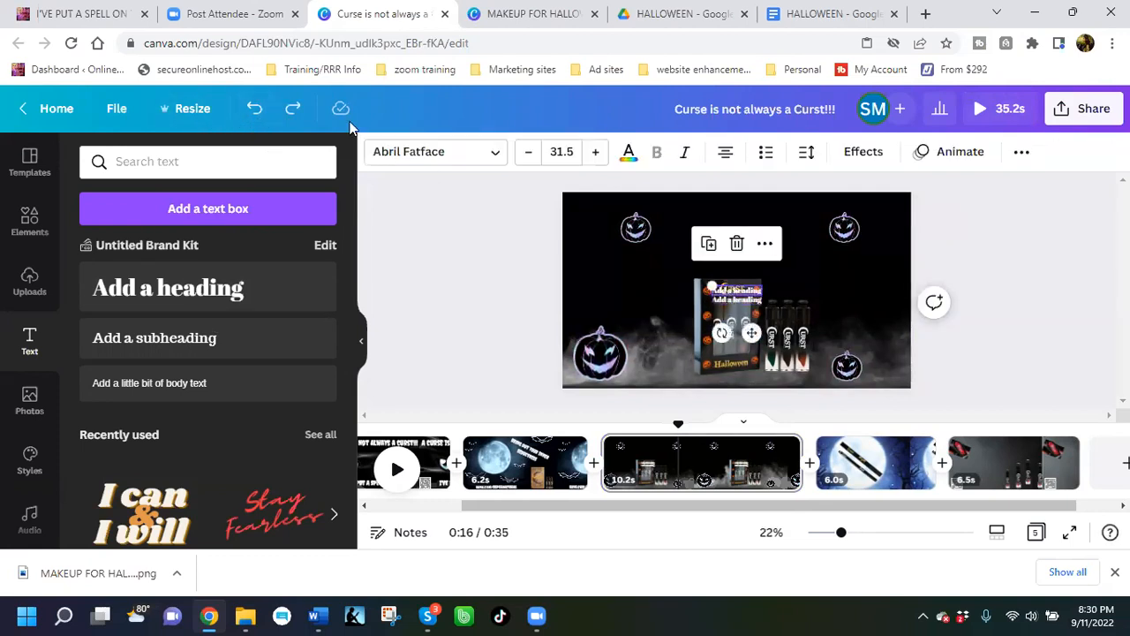
click(254, 109)
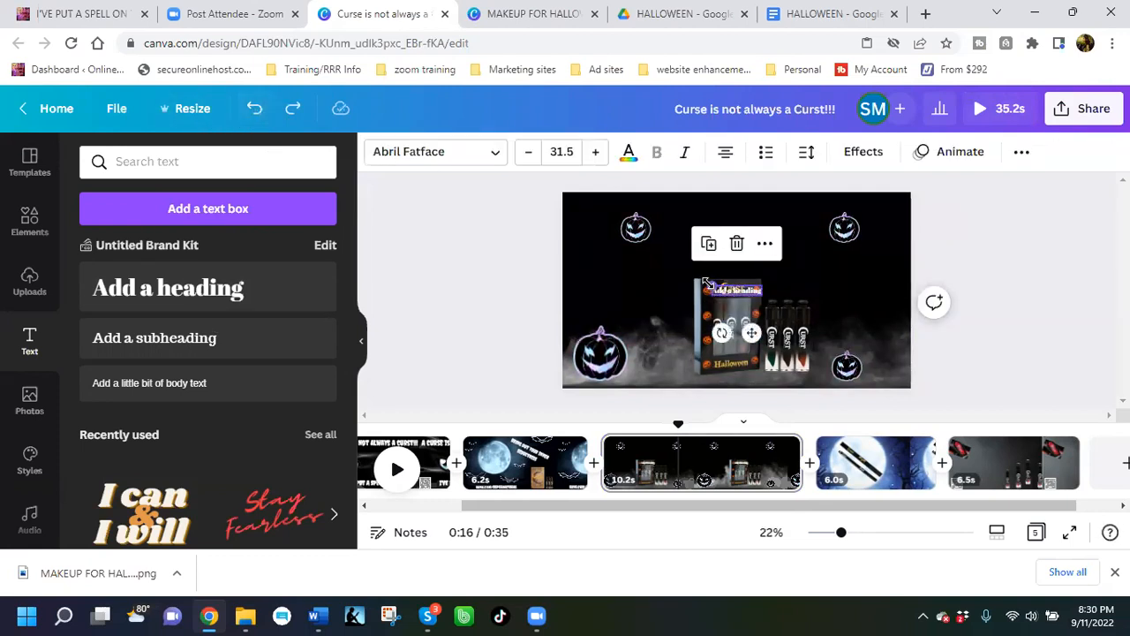
drag(707, 284, 583, 262)
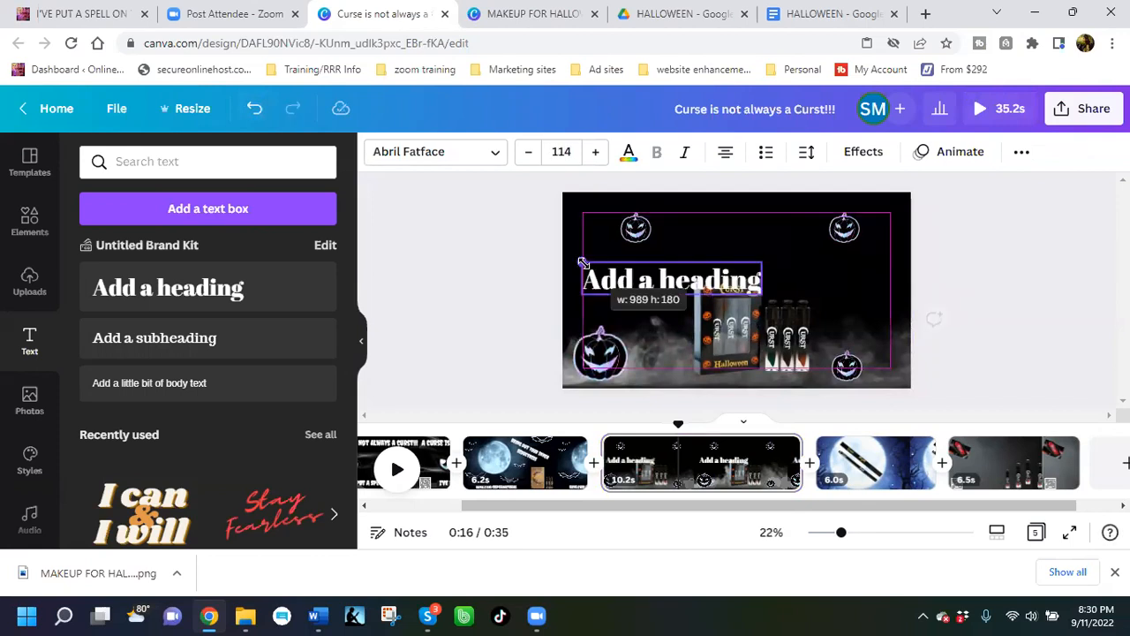
Step: Replace the placeholder heading with the copied phrase "All you need is the right makeup" and move it up toward the upper pumpkins
double_click(609, 277)
right_click(612, 281)
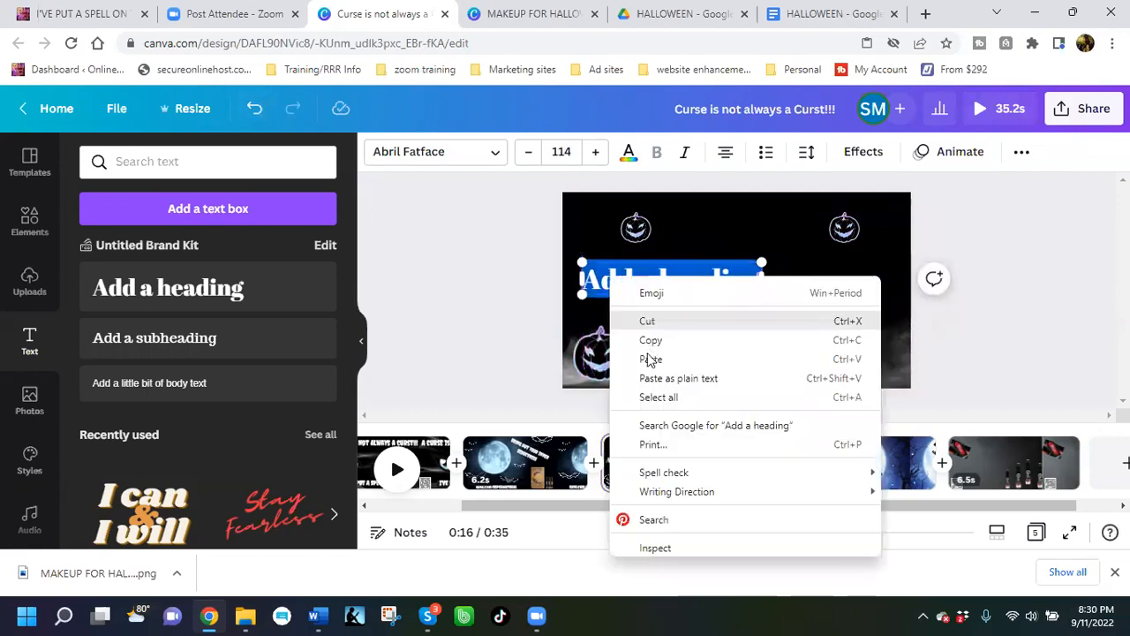
click(648, 359)
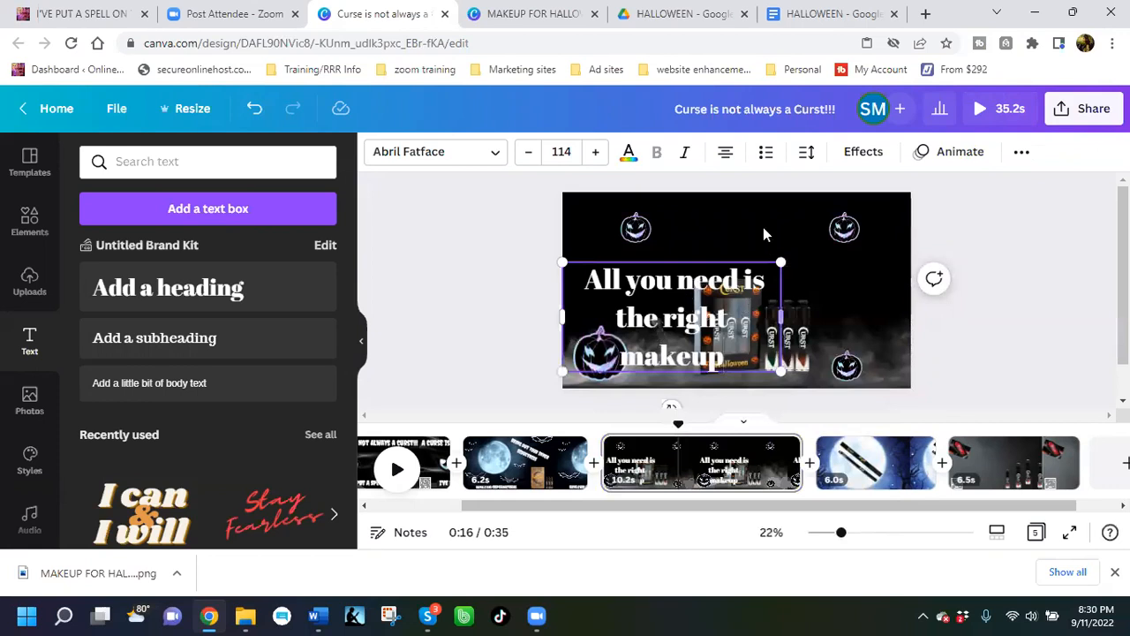
click(765, 232)
drag(683, 307, 761, 247)
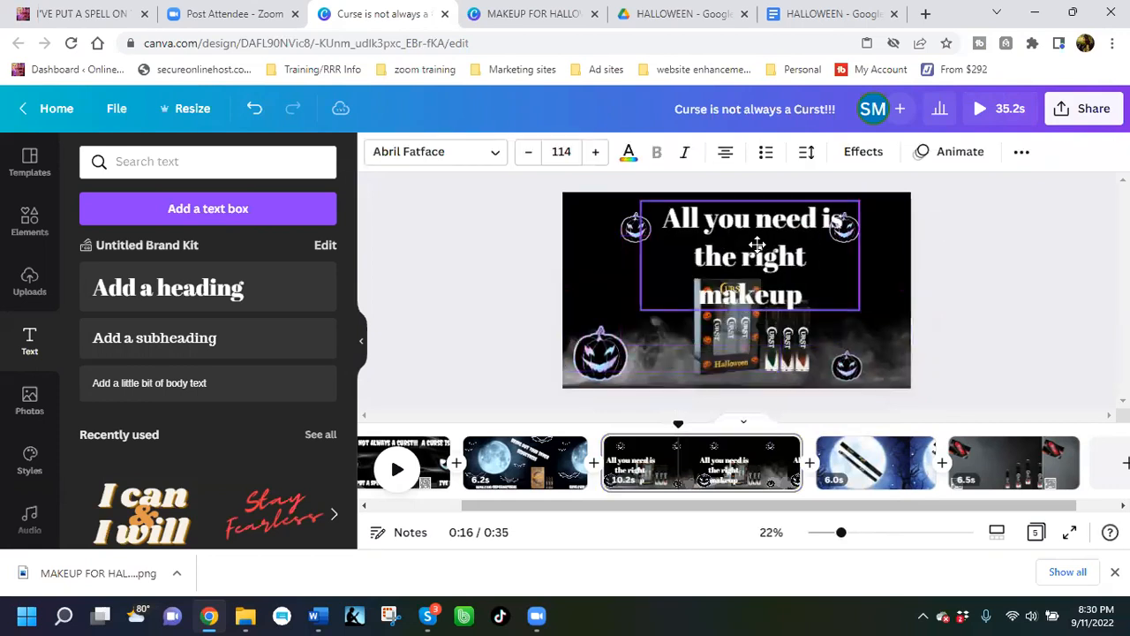
Step: Widen the heading's text box so it wraps onto two lines above the product box, and set its font to Jeepers
drag(860, 256, 878, 275)
mouse_move(795, 255)
mouse_down()
mouse_move(784, 260)
mouse_move(794, 264)
mouse_up()
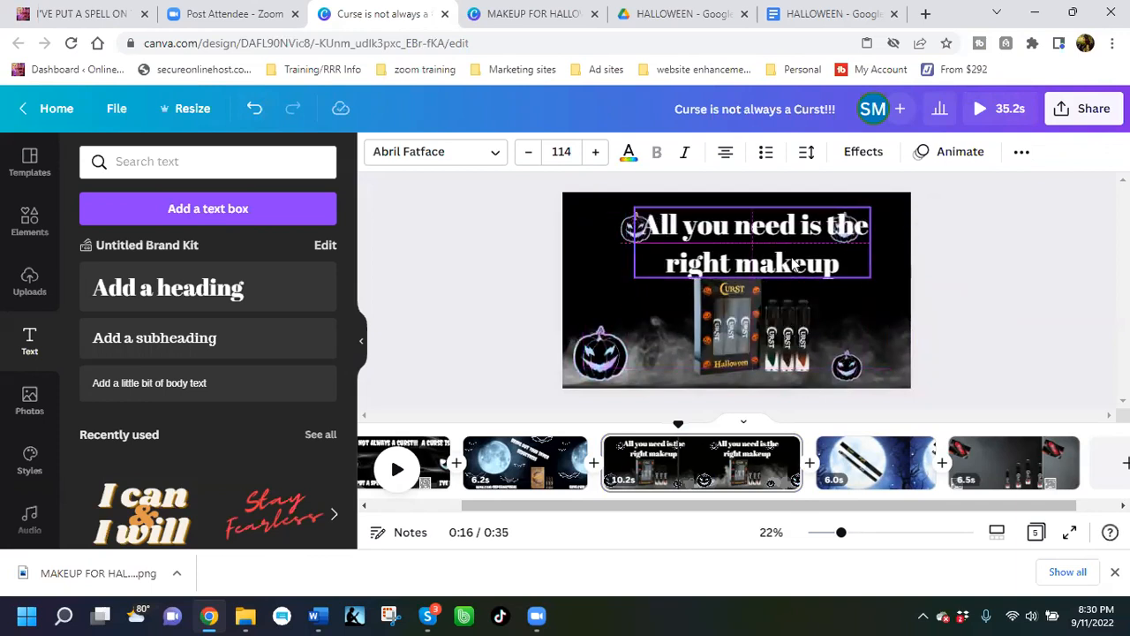
click(495, 152)
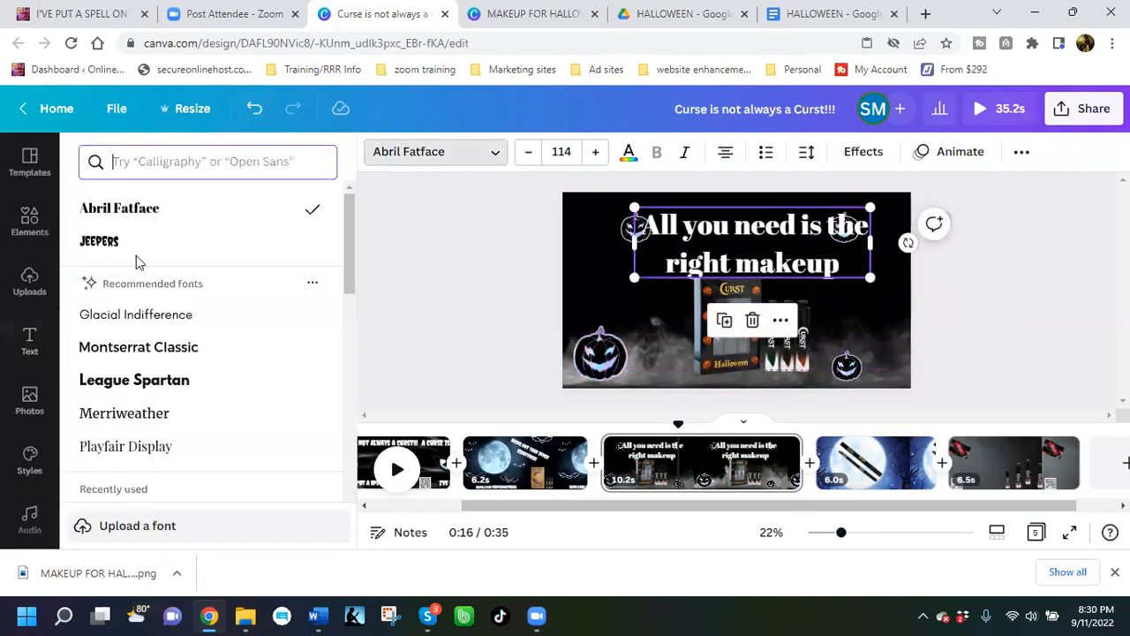
click(129, 244)
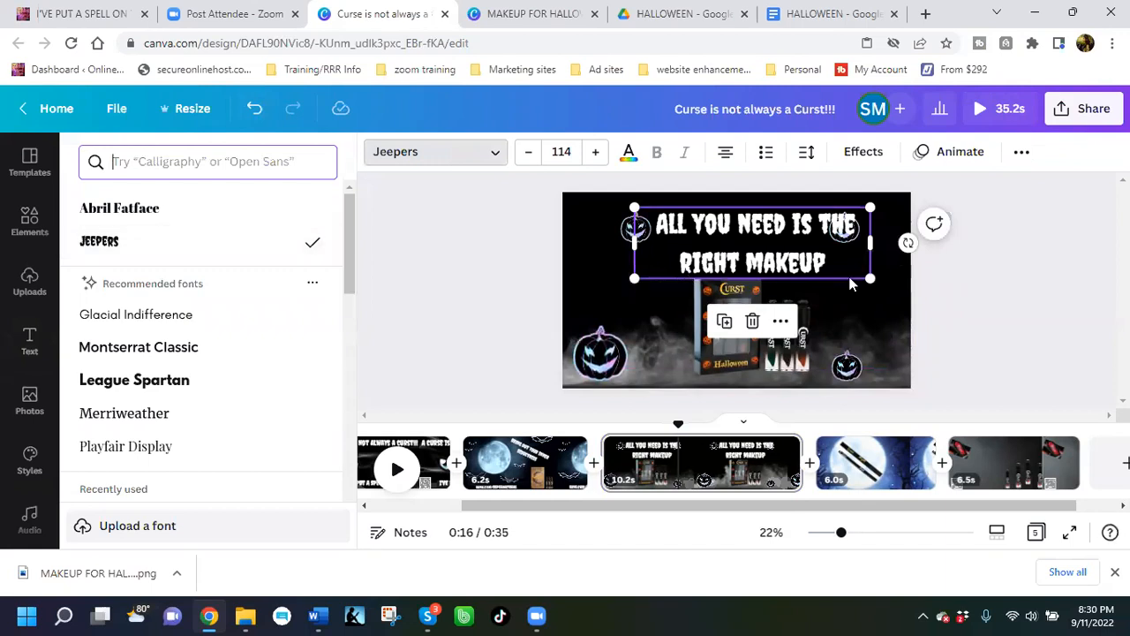
Step: Shrink the heading to size 90.9 so it fits between the two upper pumpkins, and move the upper-left pumpkin above the large one
drag(868, 277, 822, 263)
drag(624, 231, 660, 254)
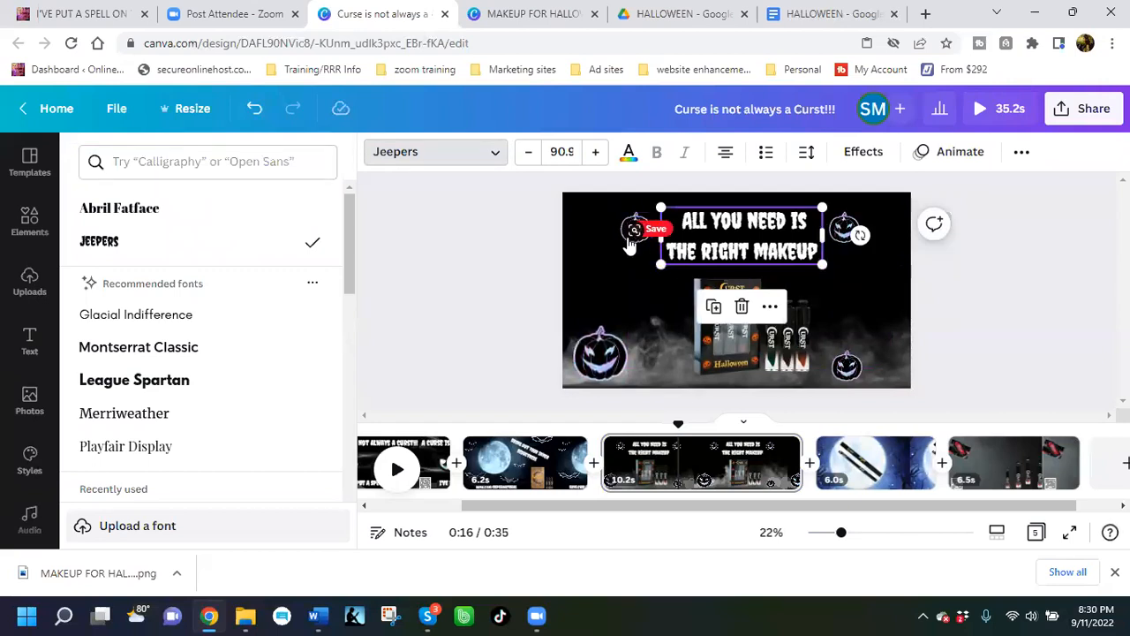
click(651, 223)
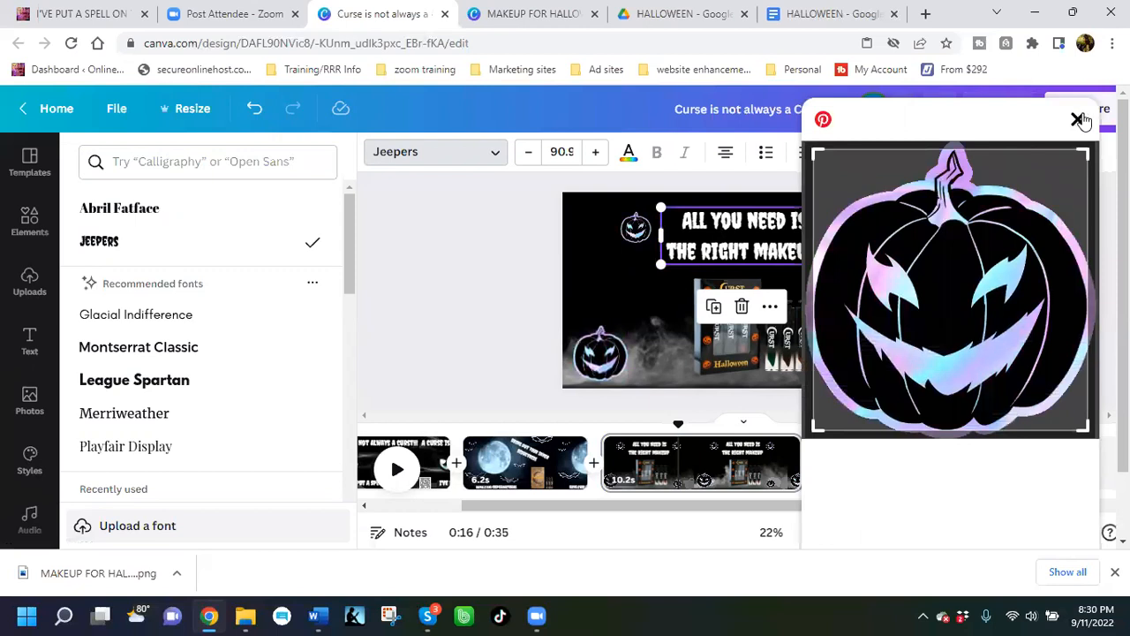
click(1078, 119)
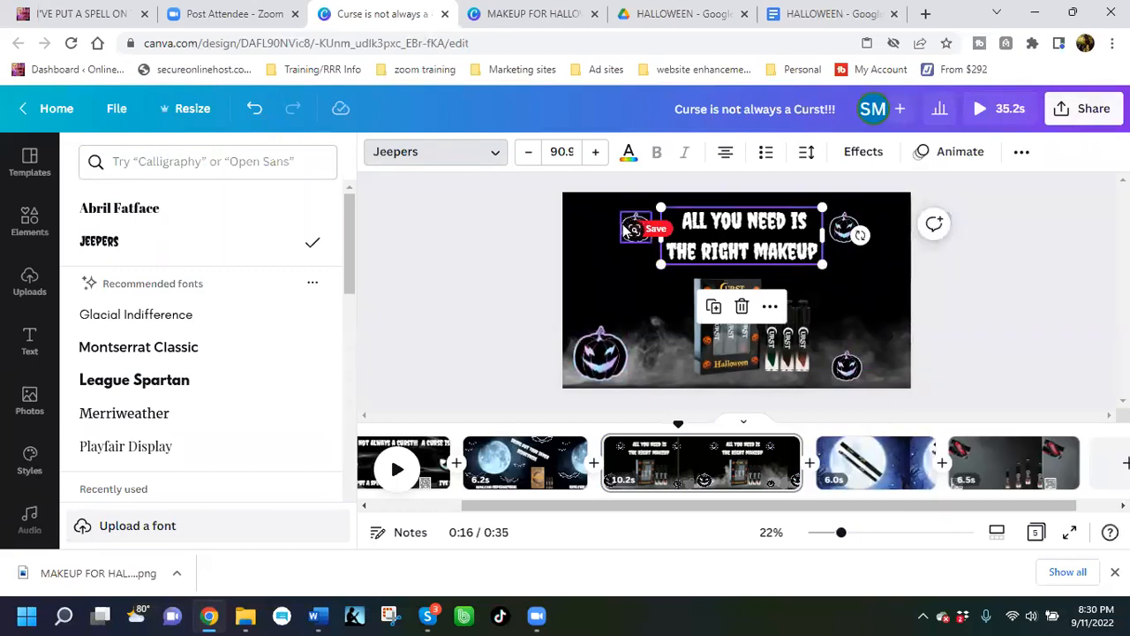
click(575, 237)
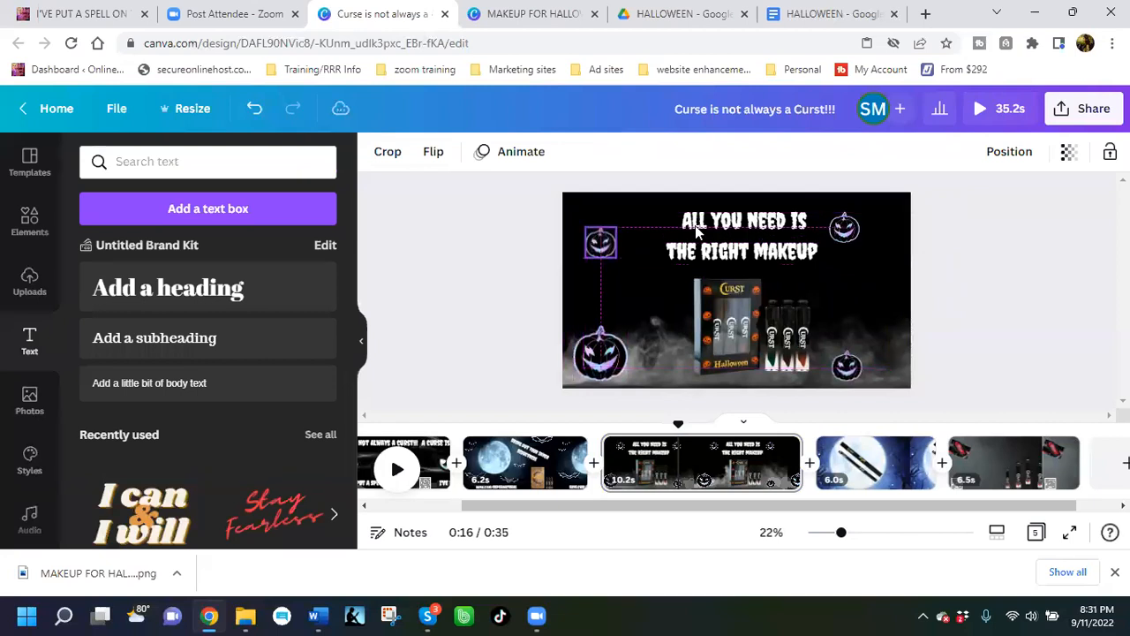
Step: Widen the heading's text box so "All you need is the right" fits on one line, and move it slightly up and right
click(656, 231)
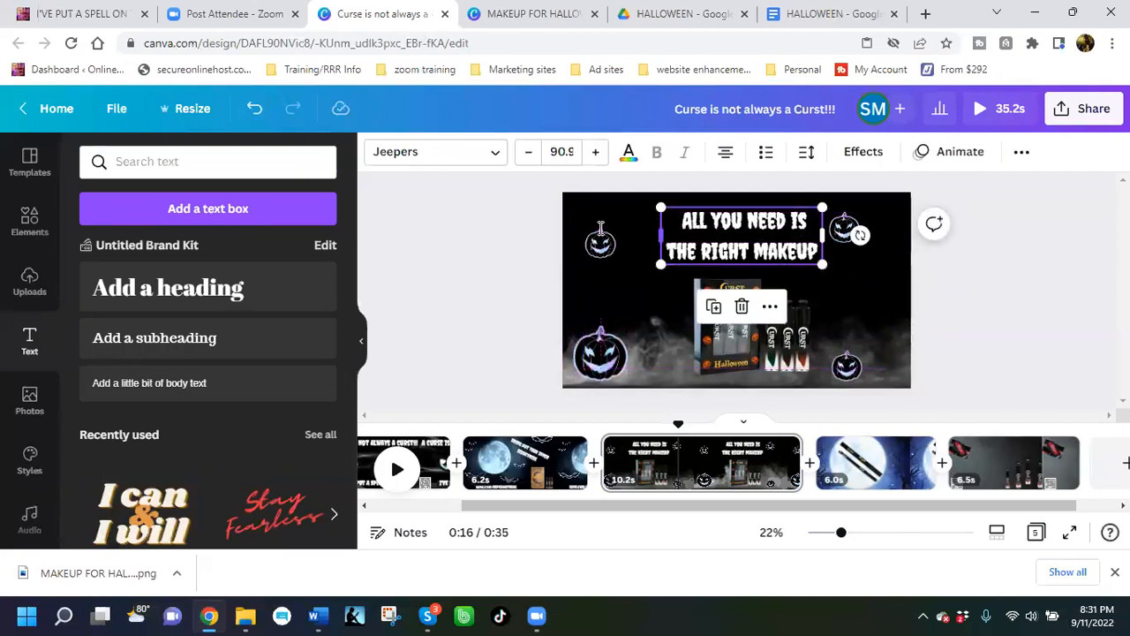
drag(660, 234, 600, 234)
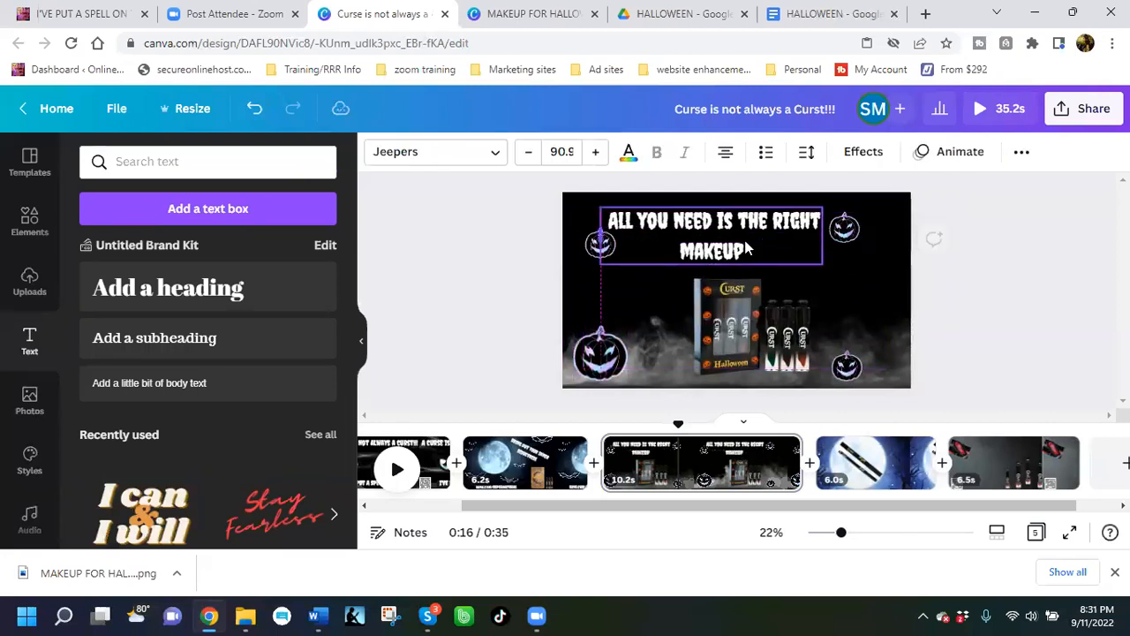
click(875, 279)
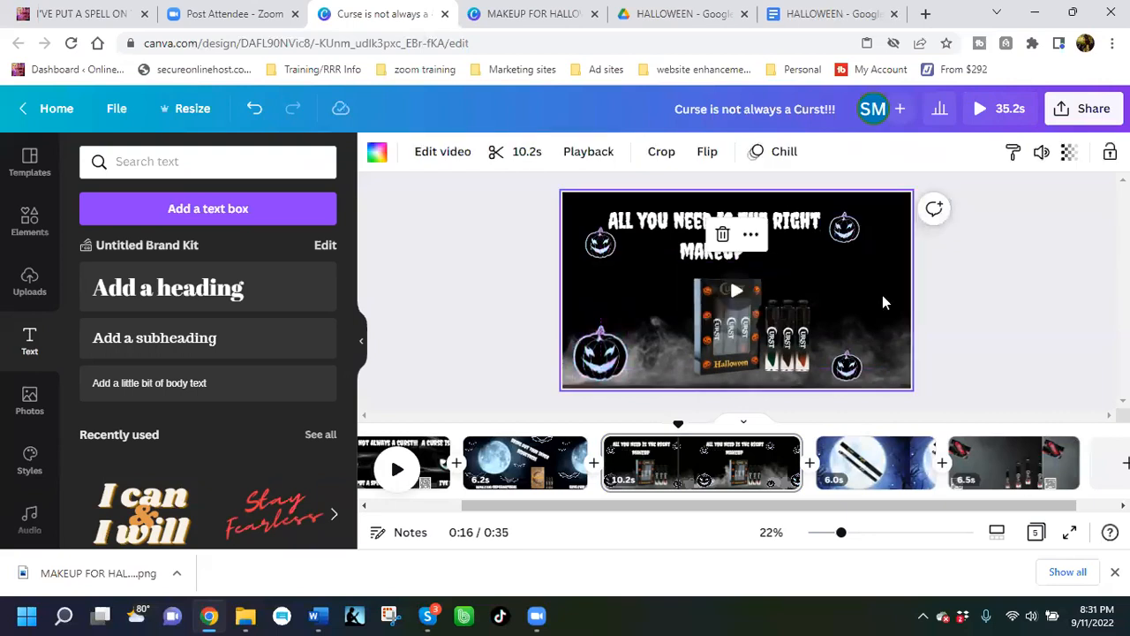
click(671, 227)
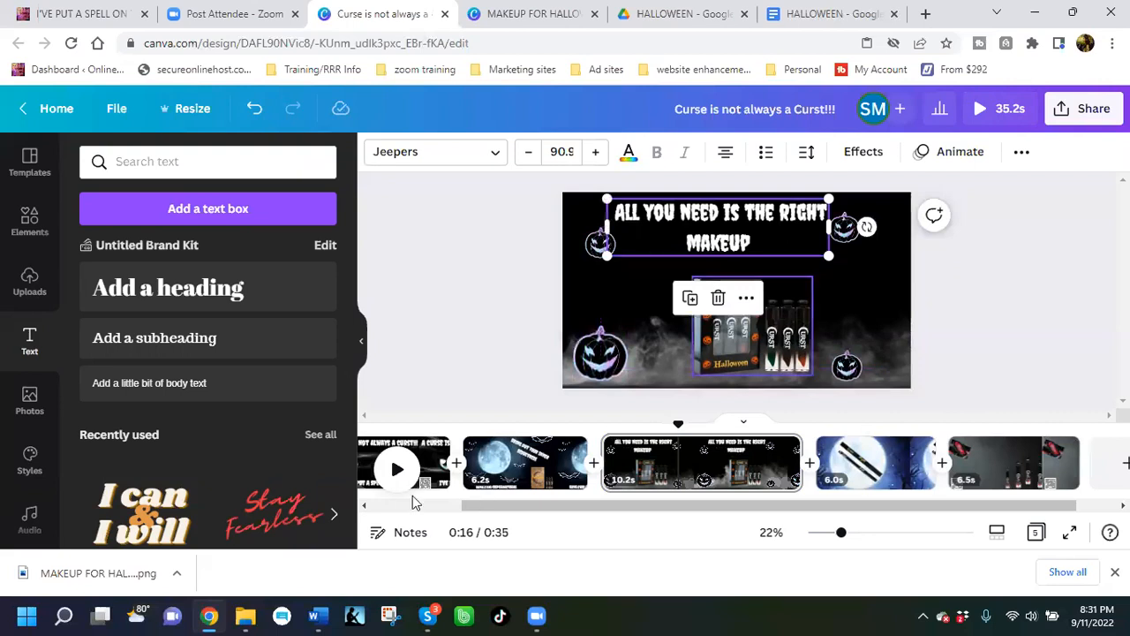
Step: Add the uploaded QR code to the pumpkin page, shrink it, and place it beside the large pumpkin at the page's lower edge
click(29, 284)
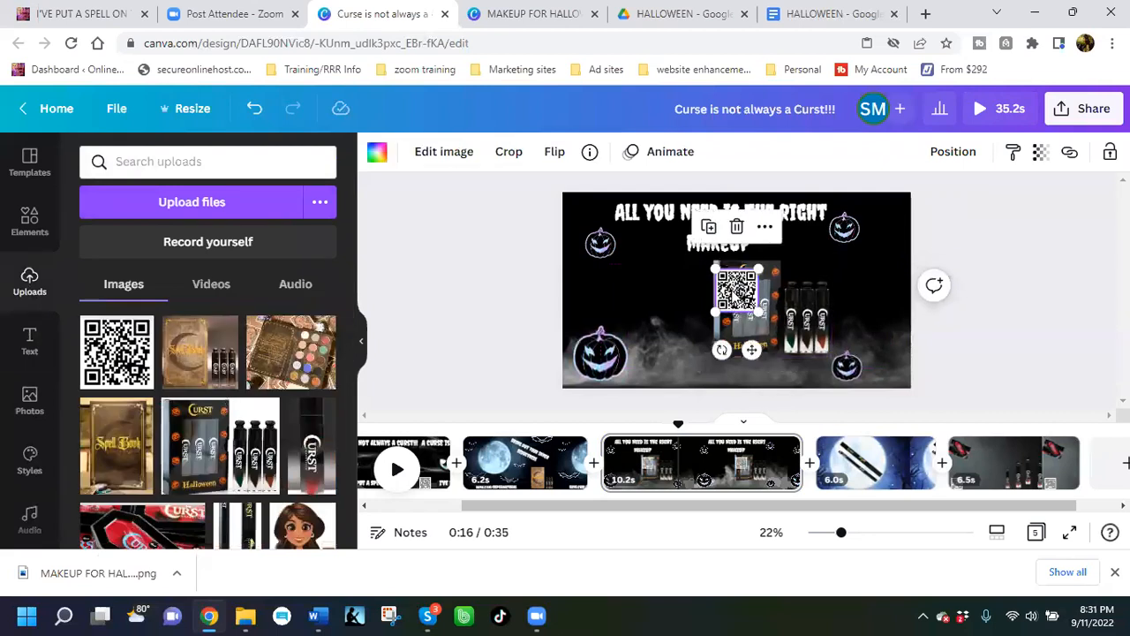
drag(603, 308, 661, 366)
click(653, 308)
click(444, 298)
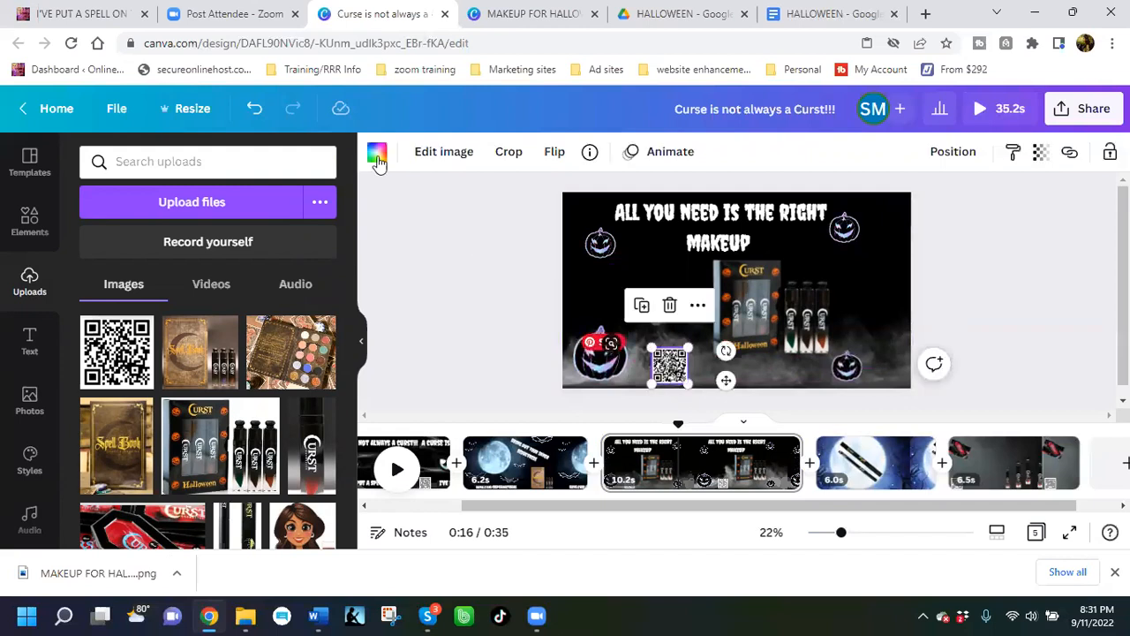
Step: Recolour the QR code's white background to the orange brand color after trying red
click(377, 157)
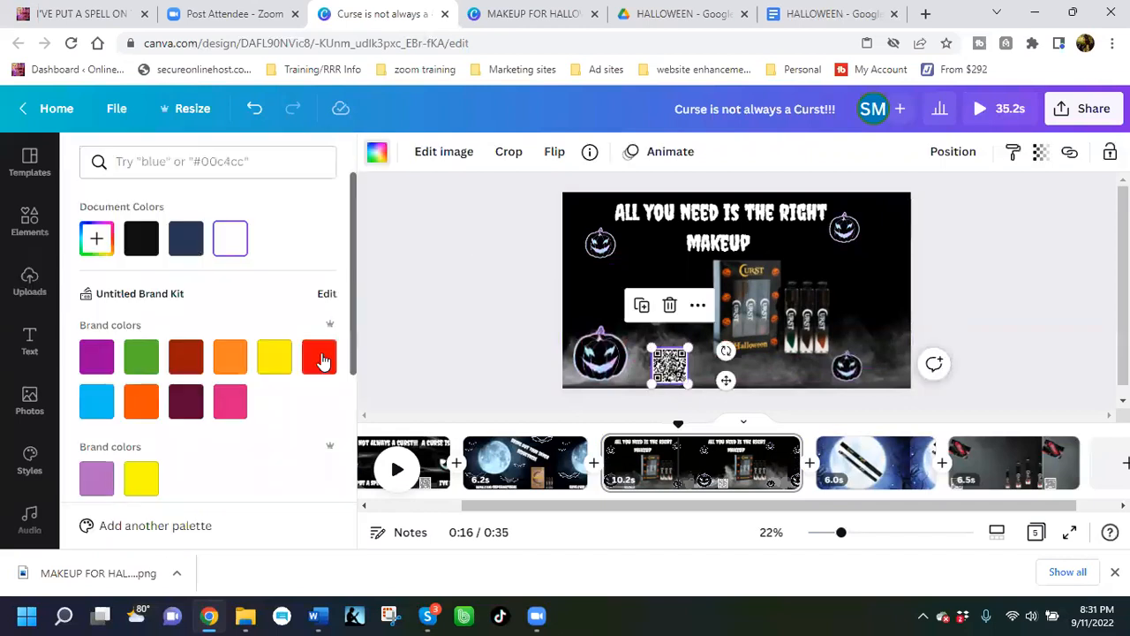
click(321, 358)
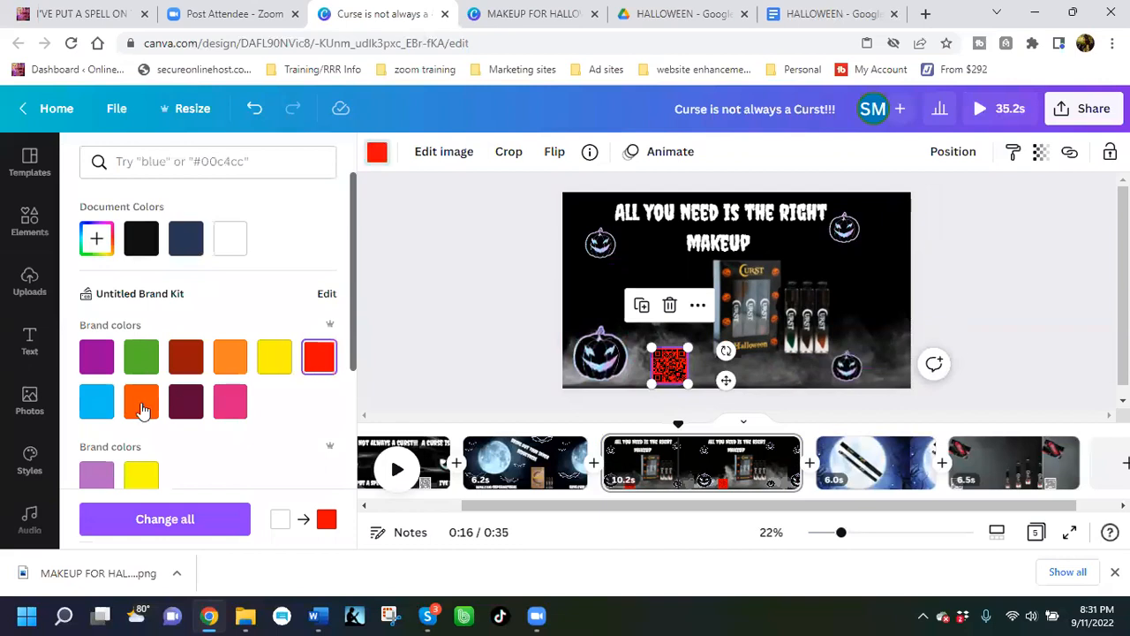
click(445, 309)
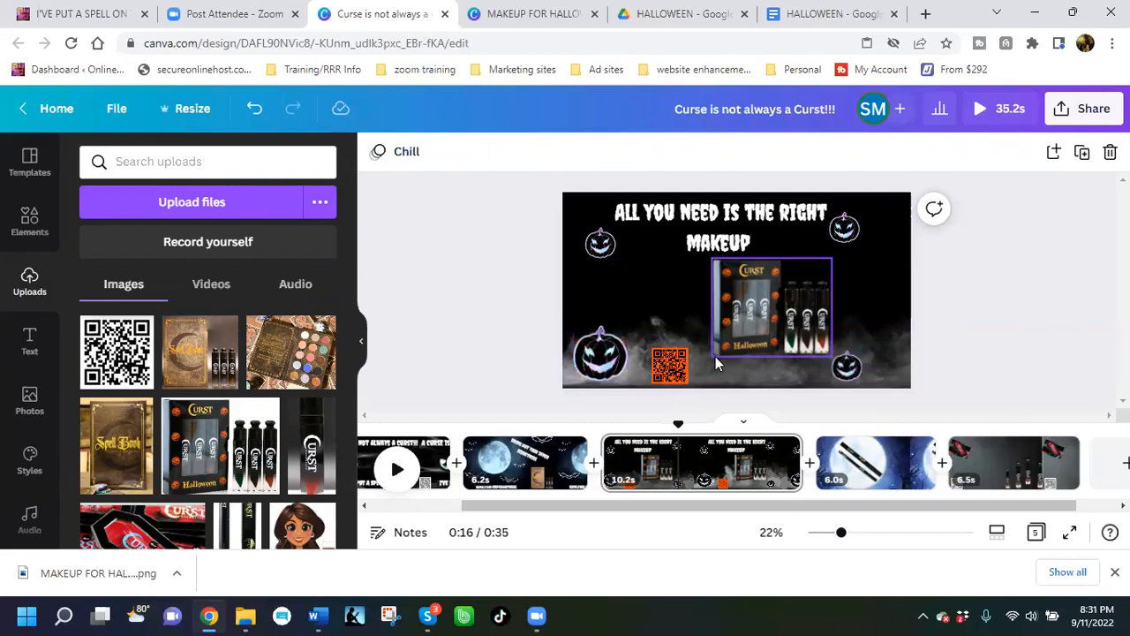
Step: Open the 6.0s moon page with the two diagonal Curst products
drag(697, 507, 754, 510)
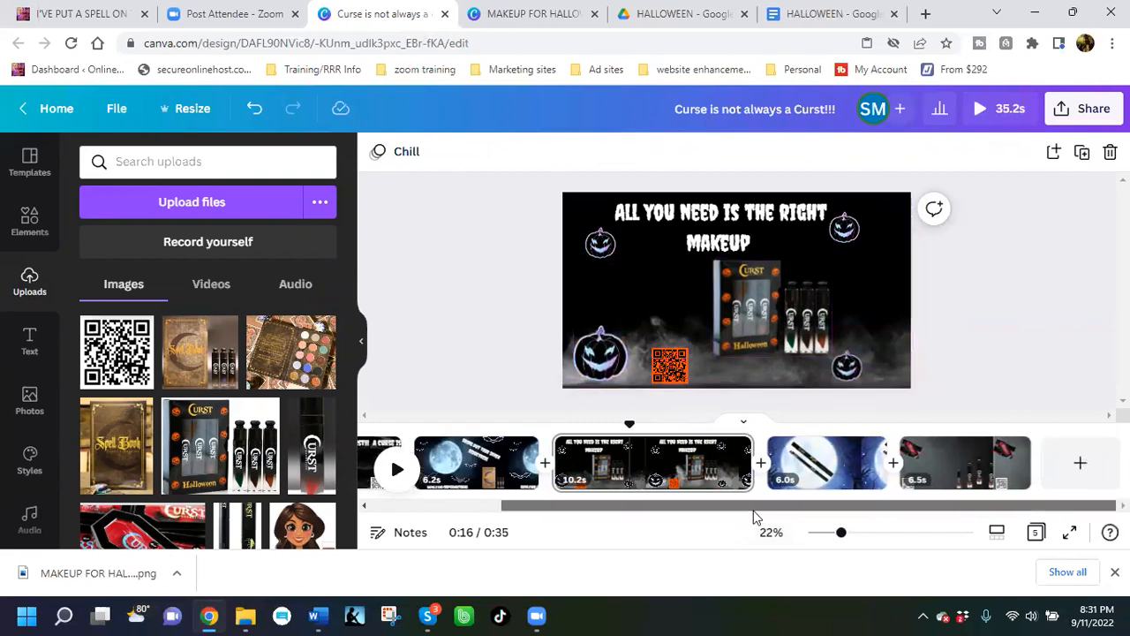
click(816, 483)
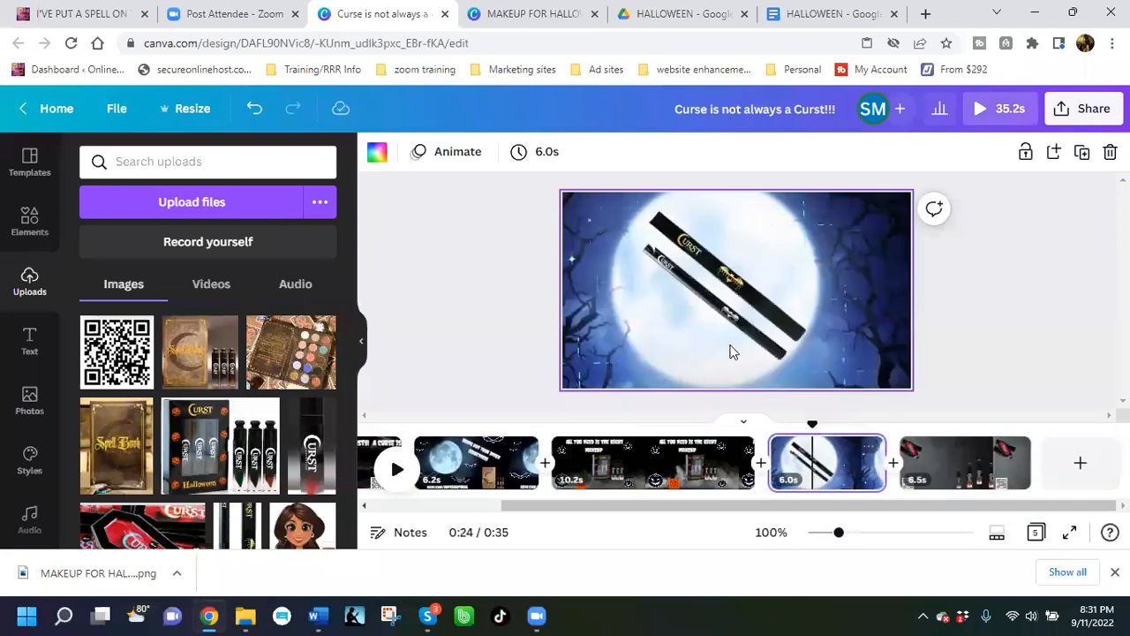
Step: Switch to the HALLOWEEN Google Doc and try to copy the phrase "your inner vamp, sexy witch" from the description
click(813, 16)
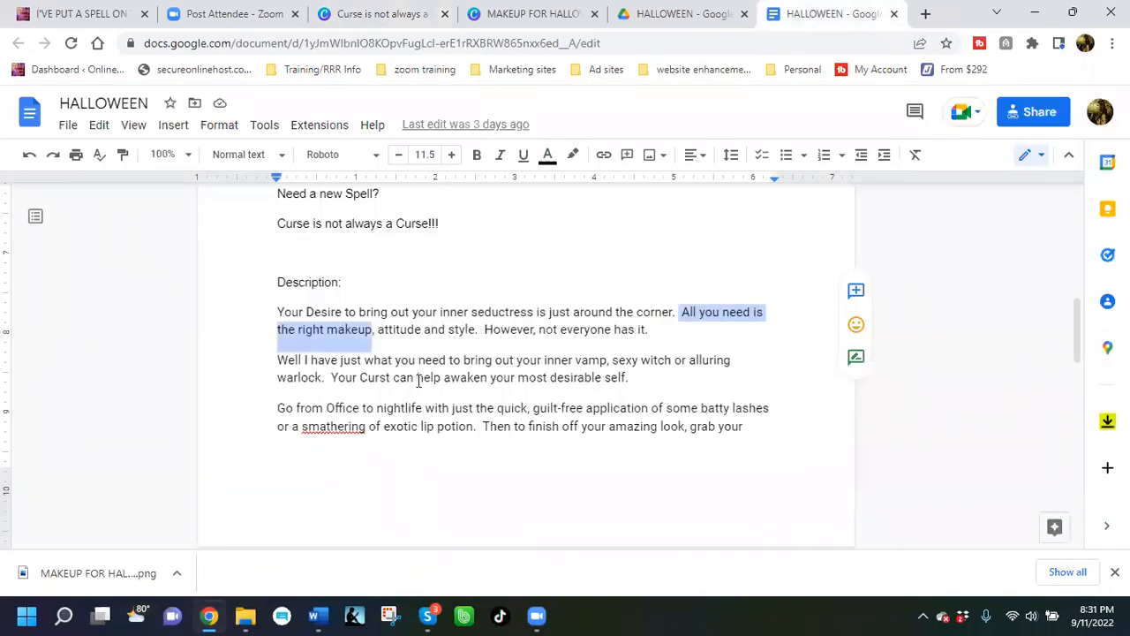
drag(462, 360, 590, 362)
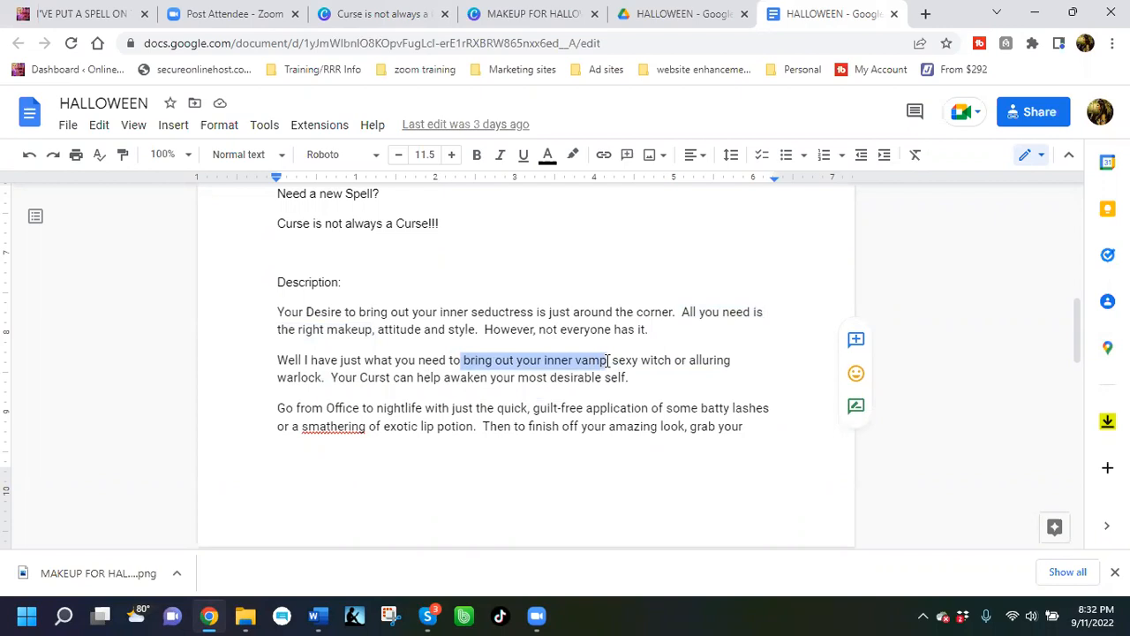
click(608, 360)
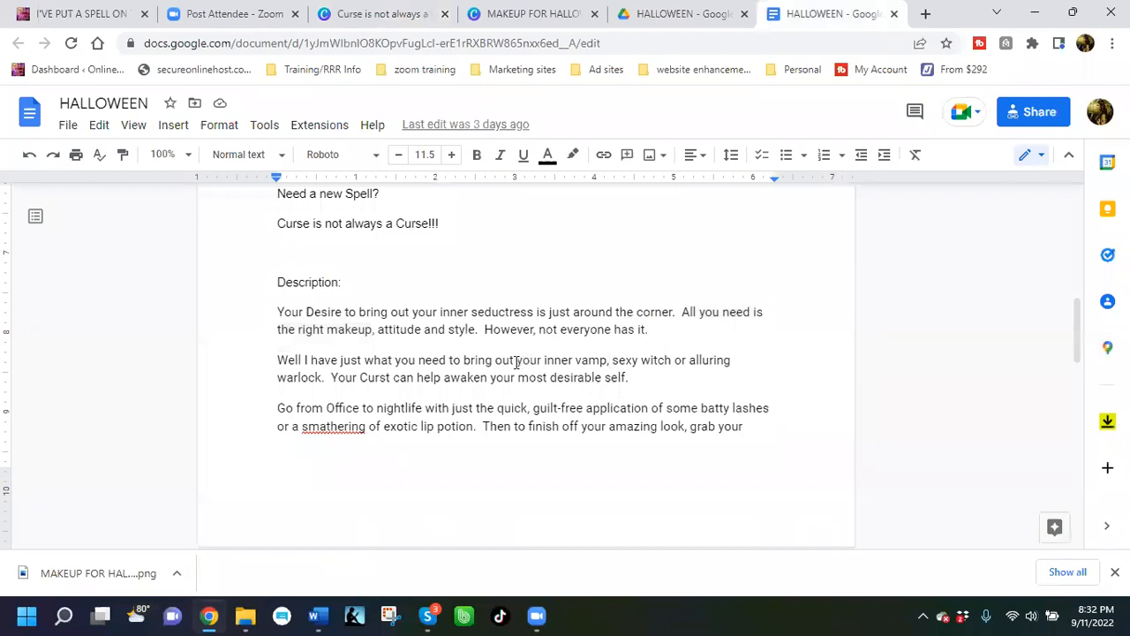
drag(516, 362, 666, 362)
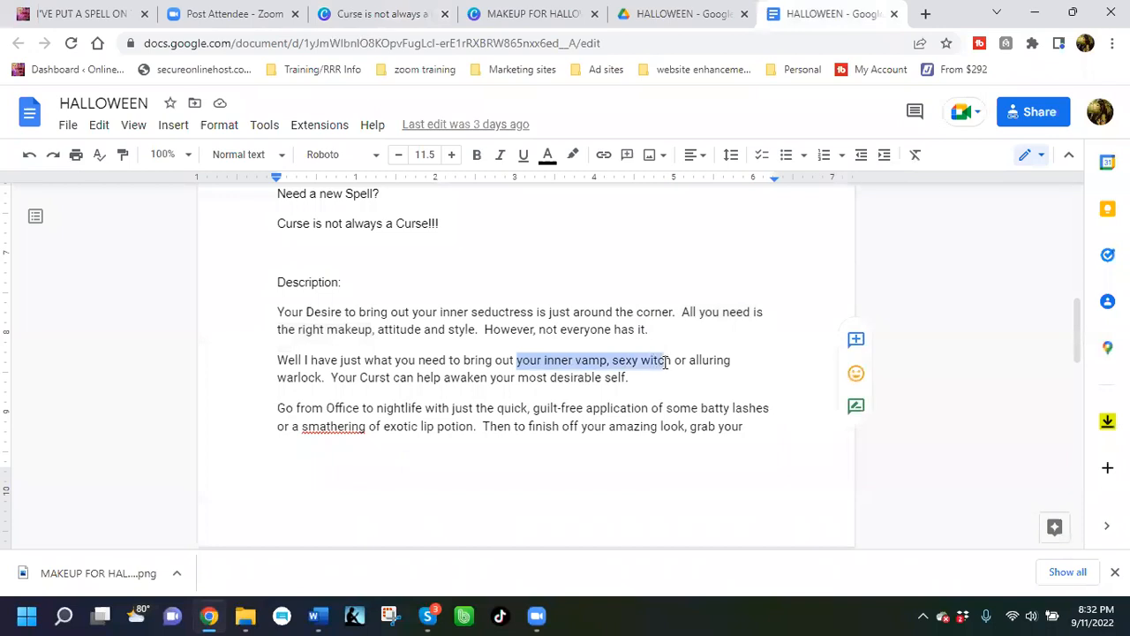
right_click(669, 361)
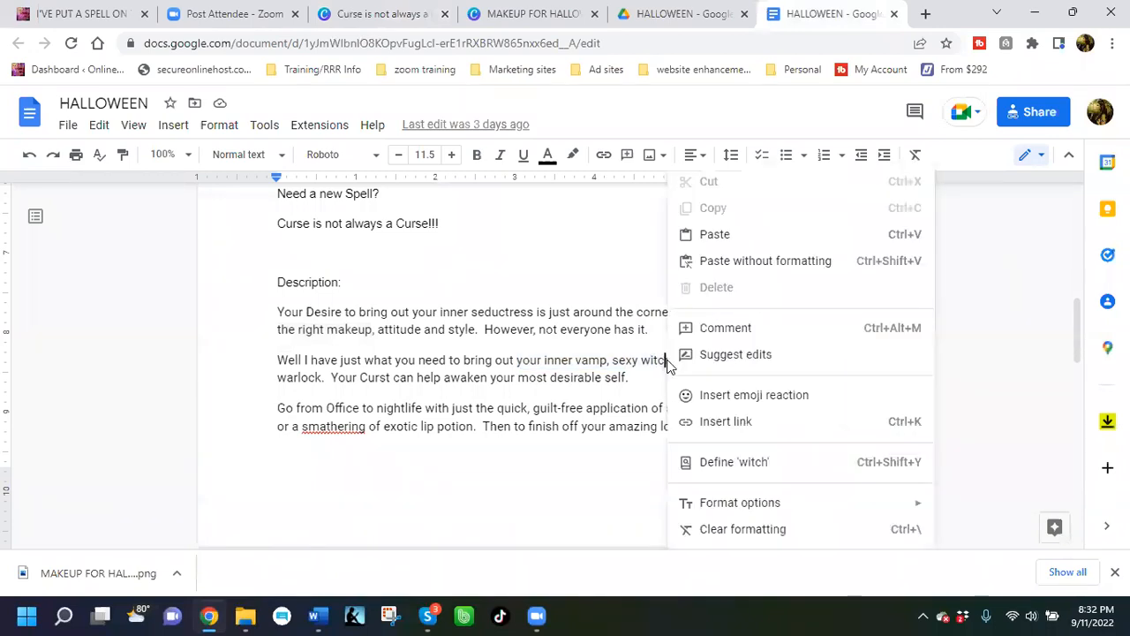
click(732, 232)
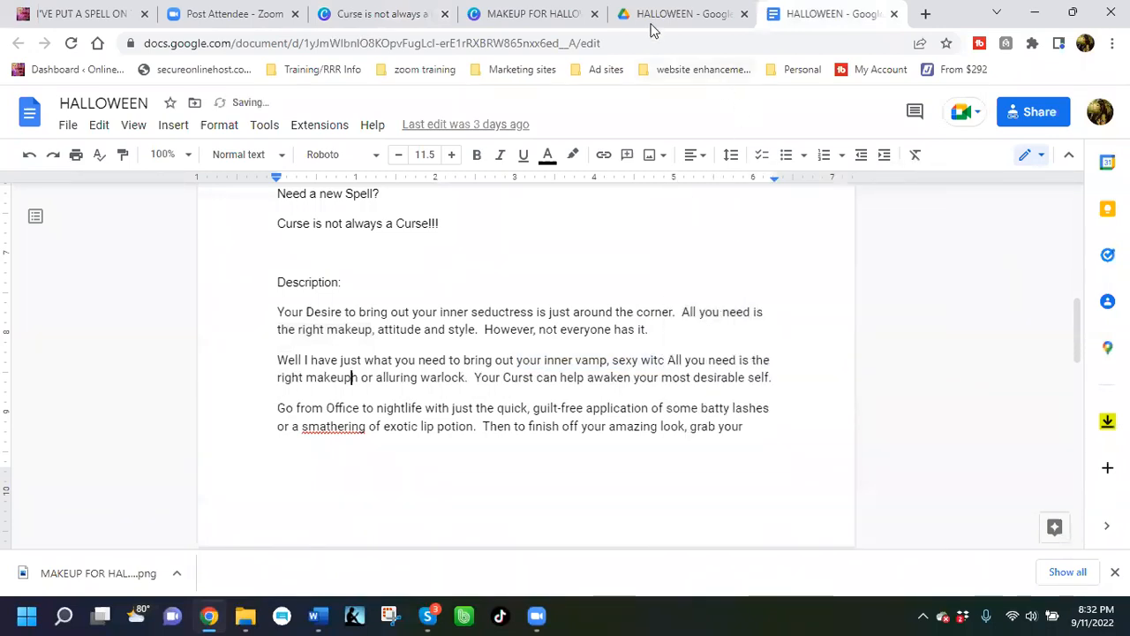
Step: Return to the Canva design, add a text box to the moon page, and paste the clipboard phrase over its placeholder text
click(356, 19)
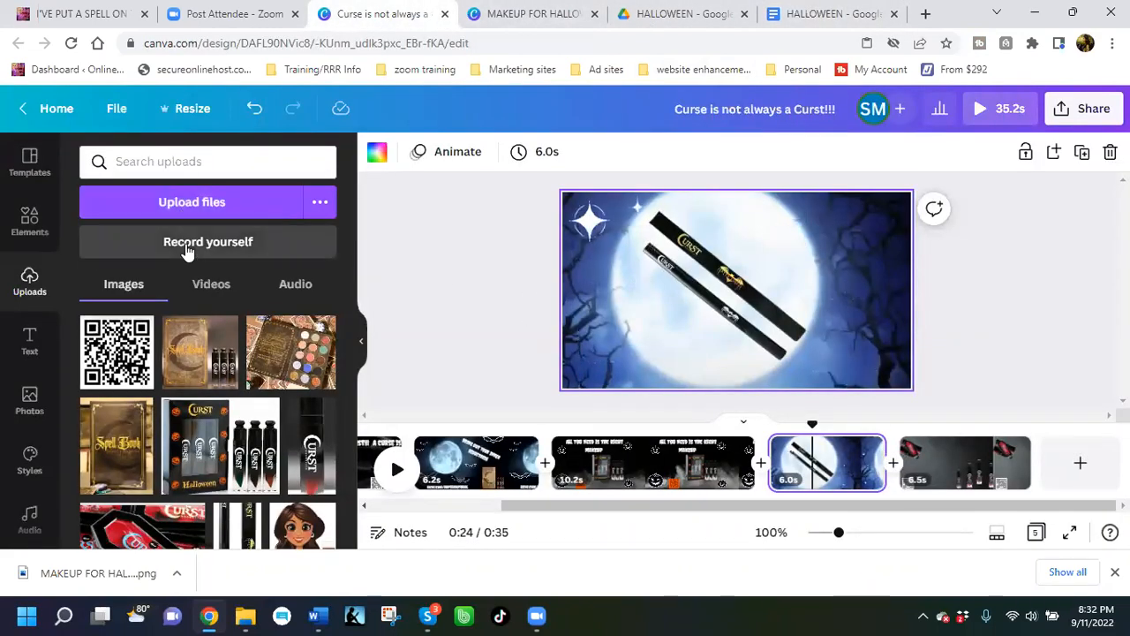
click(33, 345)
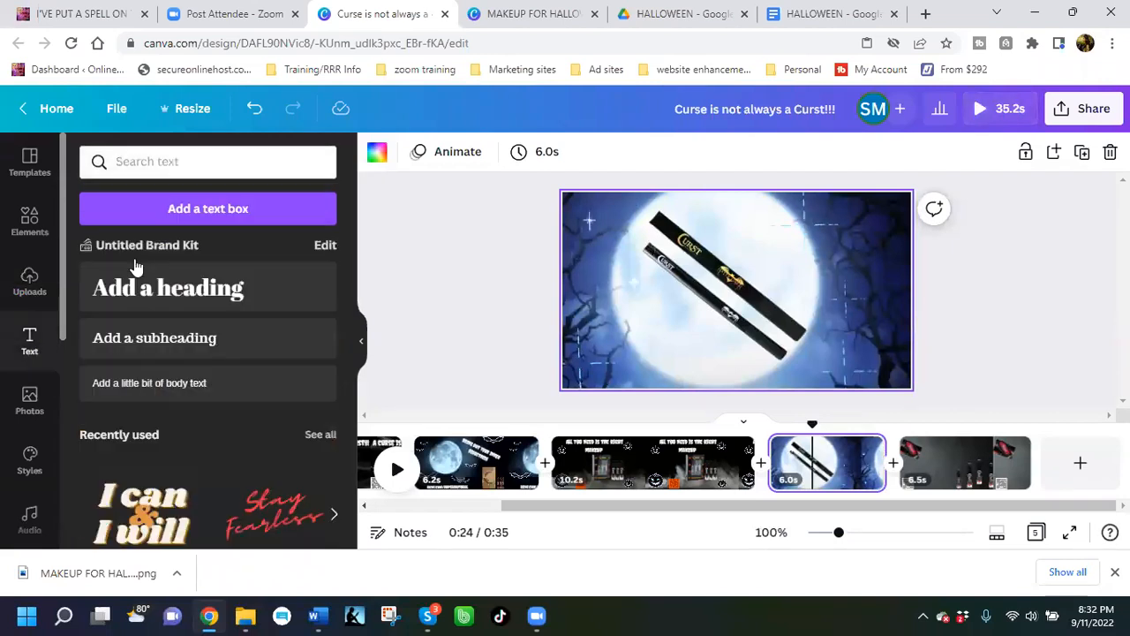
click(177, 209)
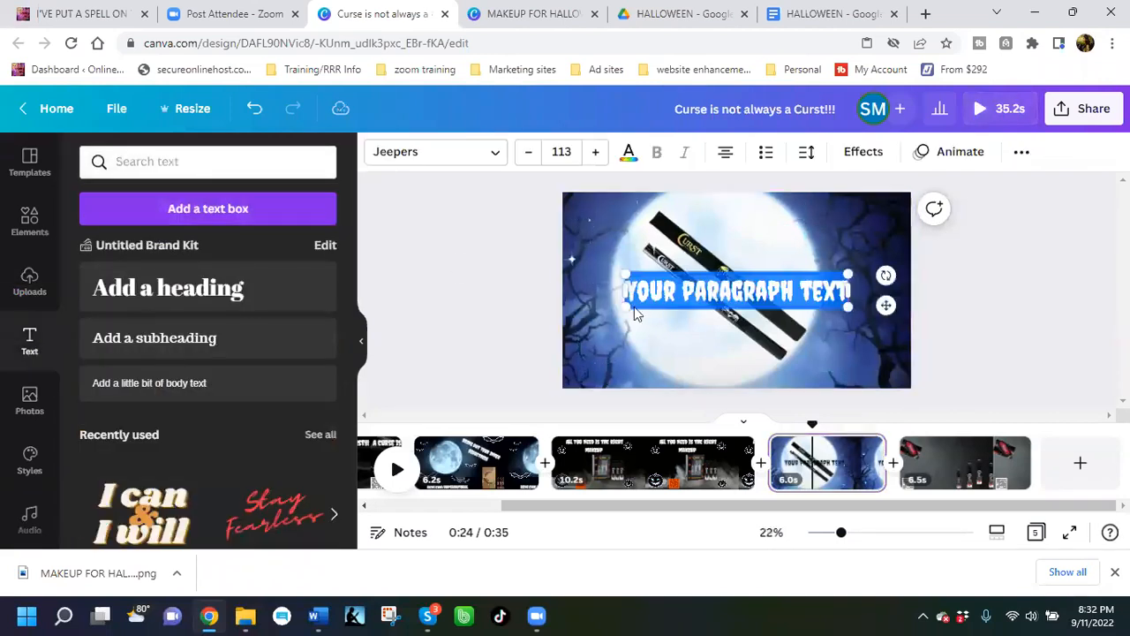
right_click(687, 298)
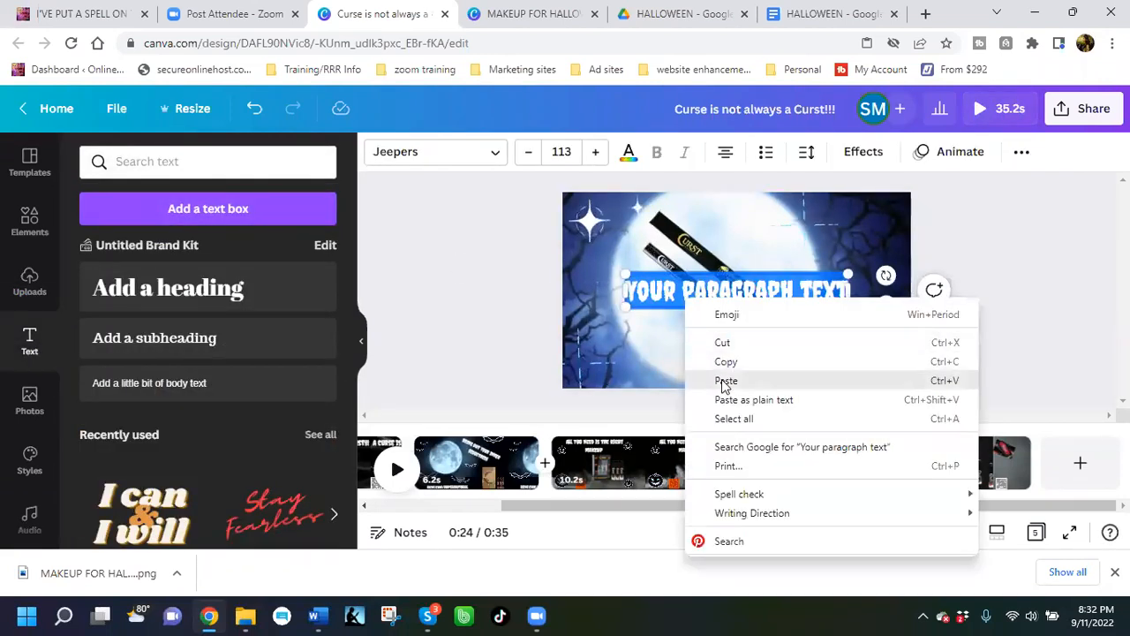
click(711, 379)
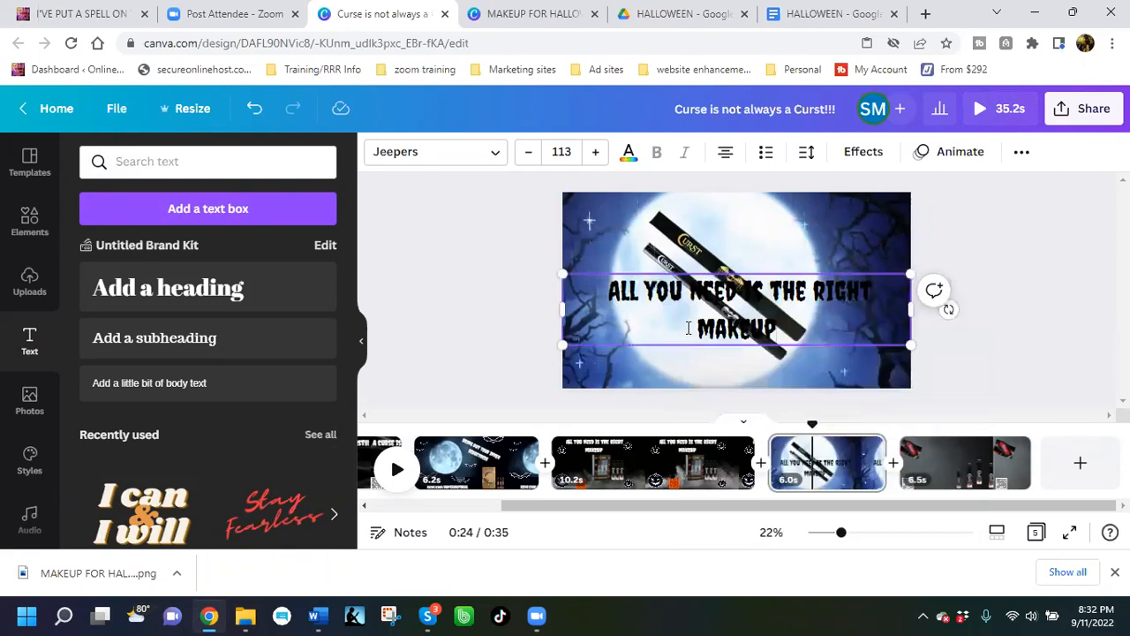
Step: Return to the HALLOWEEN Google Doc, undo the stray paste in the description, and copy "bring out your inner vamp, sexy witch"
click(826, 13)
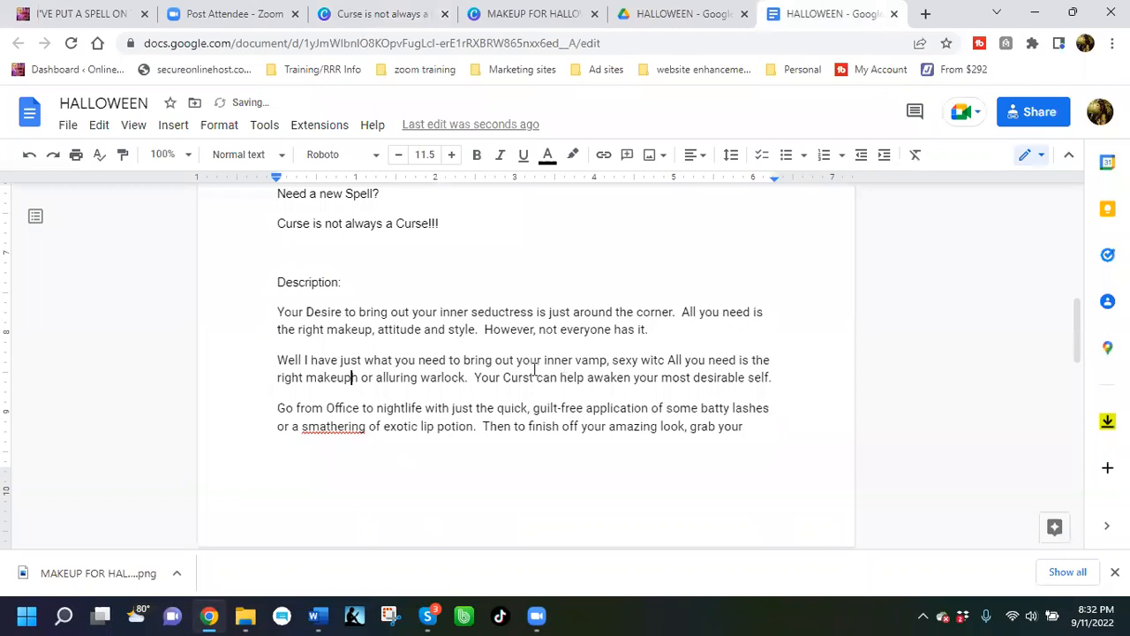
drag(475, 360, 716, 356)
drag(649, 371, 658, 364)
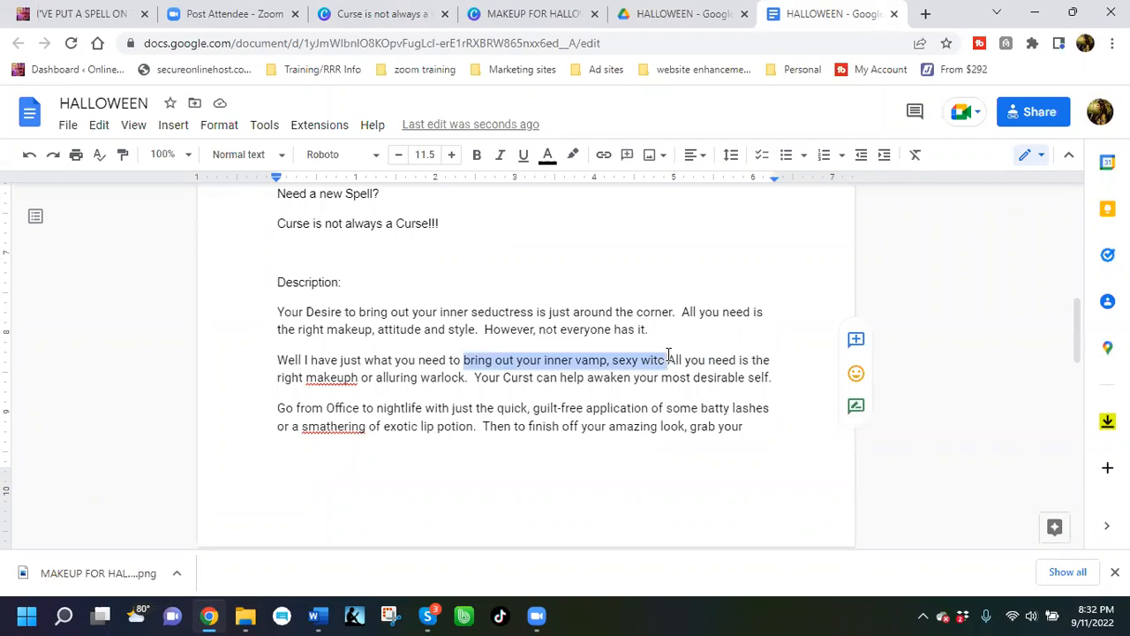
click(27, 156)
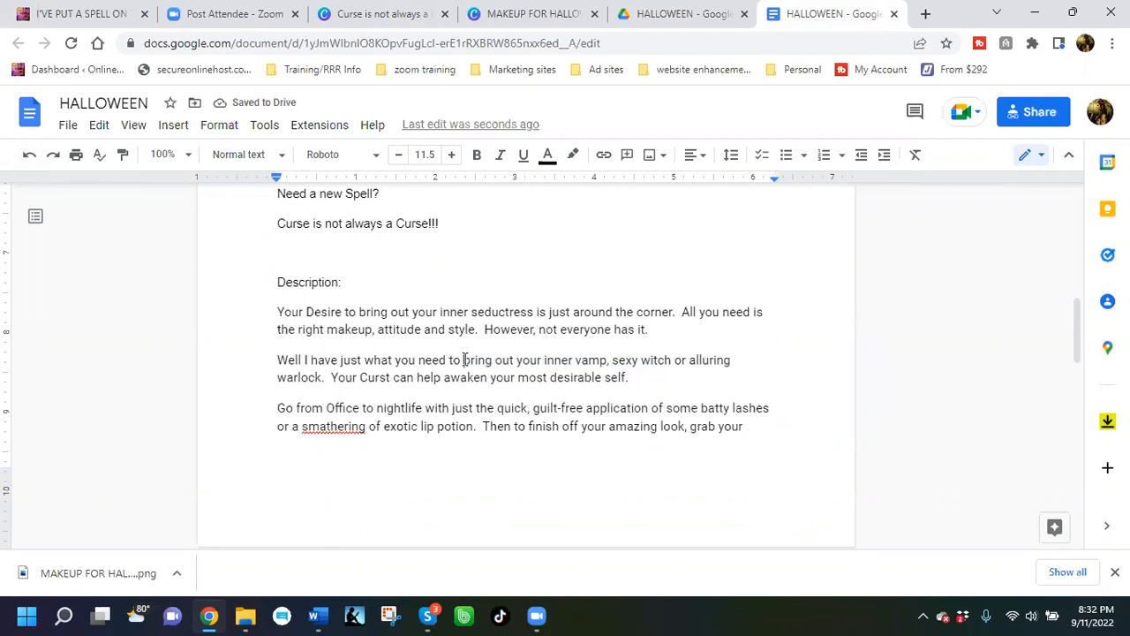
drag(463, 360, 653, 360)
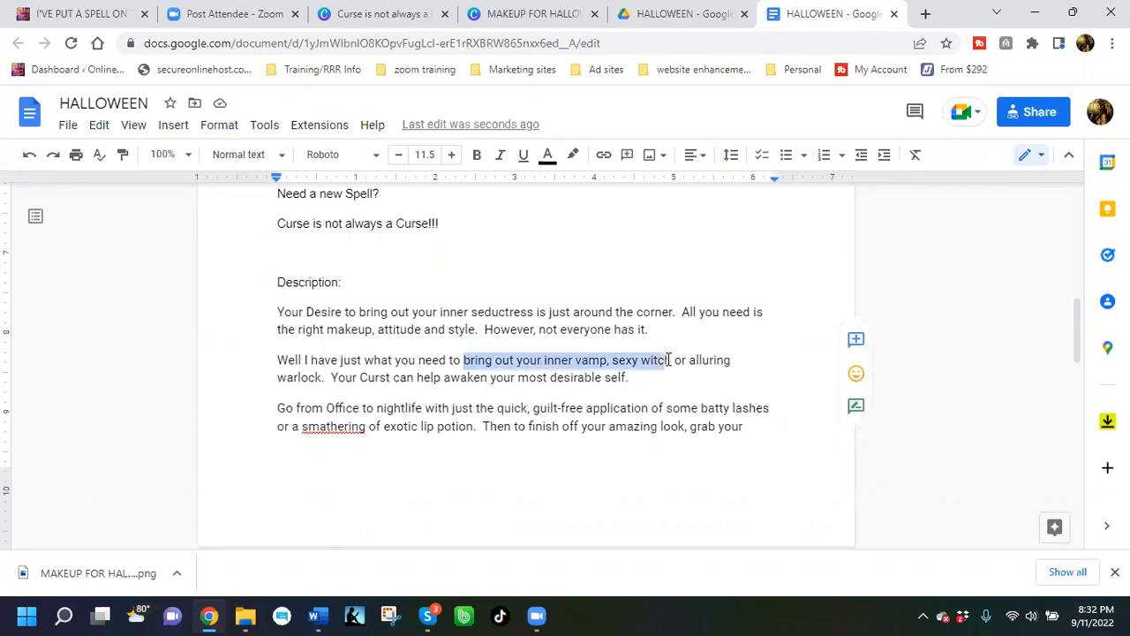
right_click(670, 361)
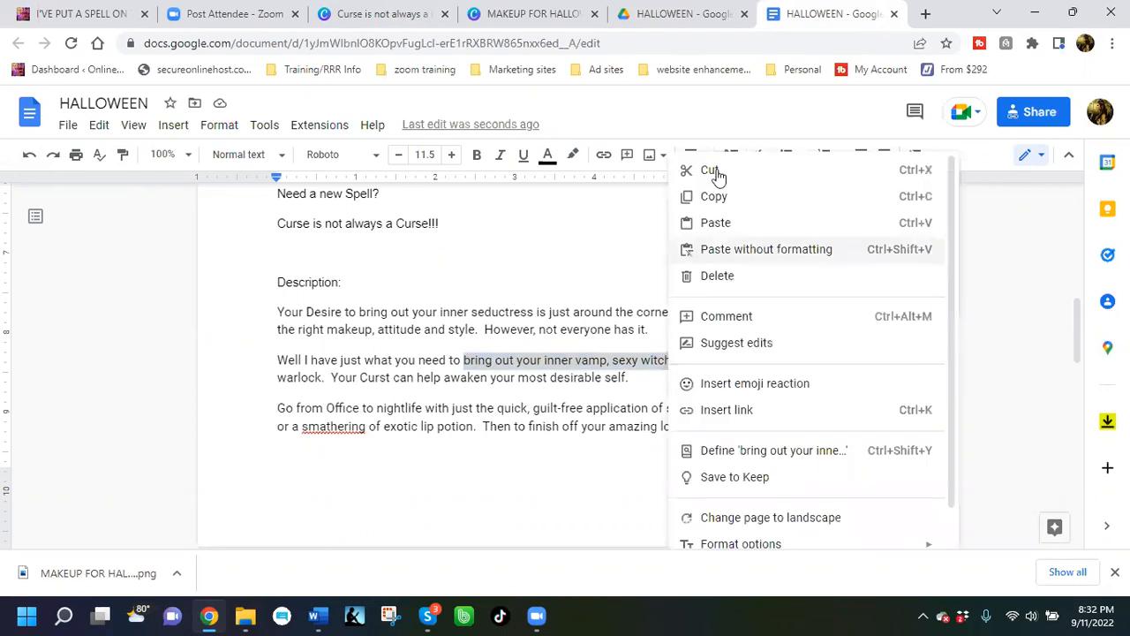
click(724, 196)
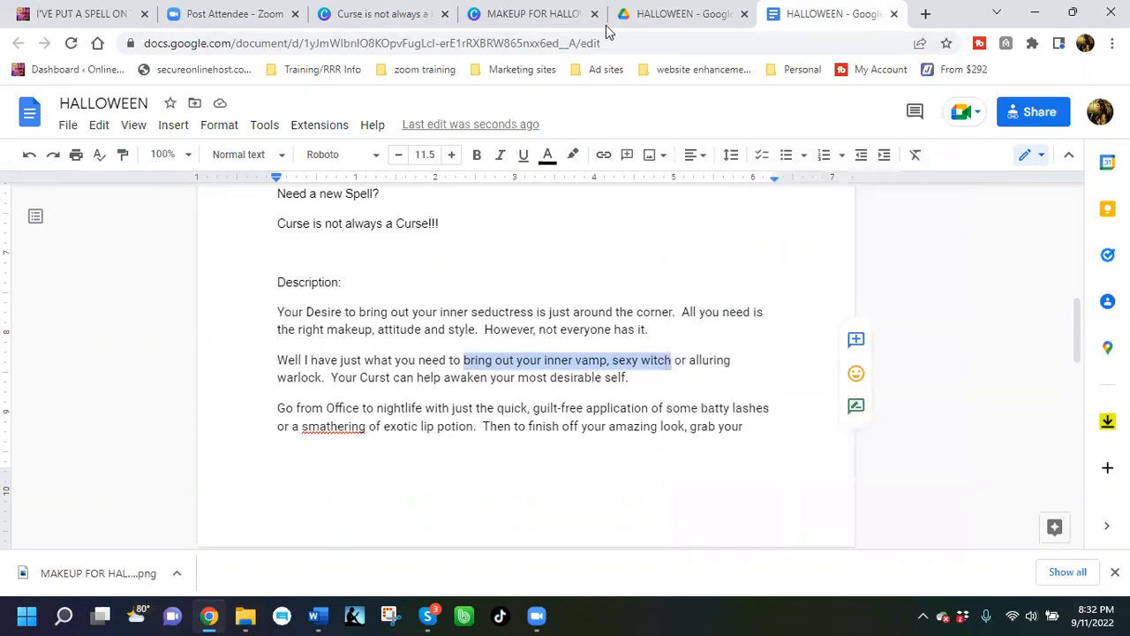
Step: Switch back to the Canva design and replace the moon page's text with the copied phrase "bring out your inner vamp, sexy witch"
click(380, 14)
drag(802, 331, 608, 294)
right_click(619, 296)
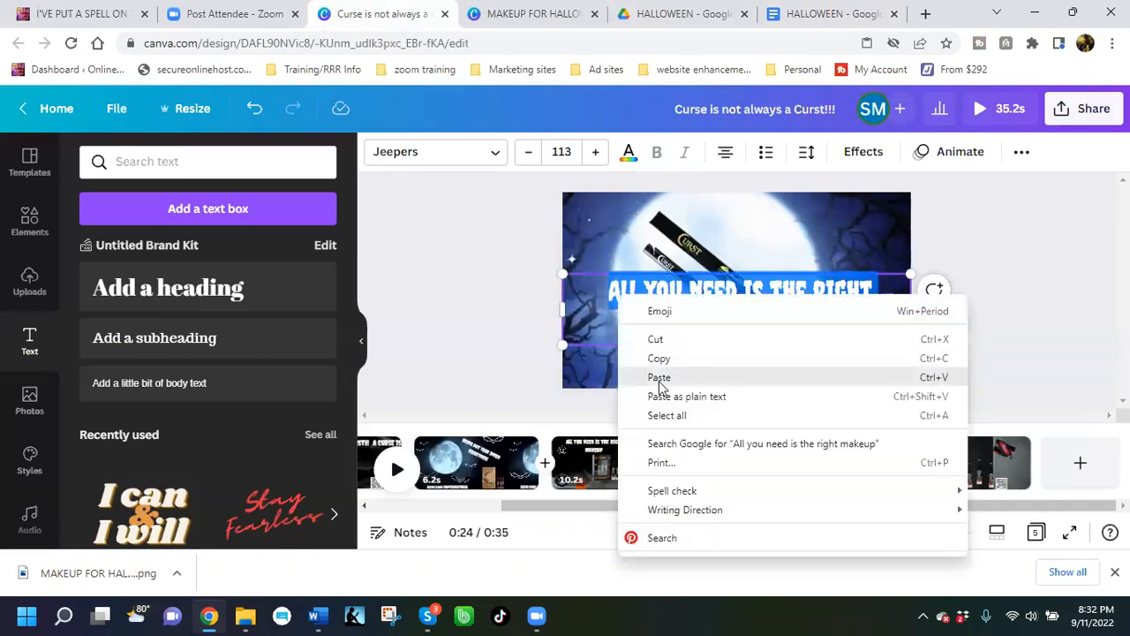
click(659, 377)
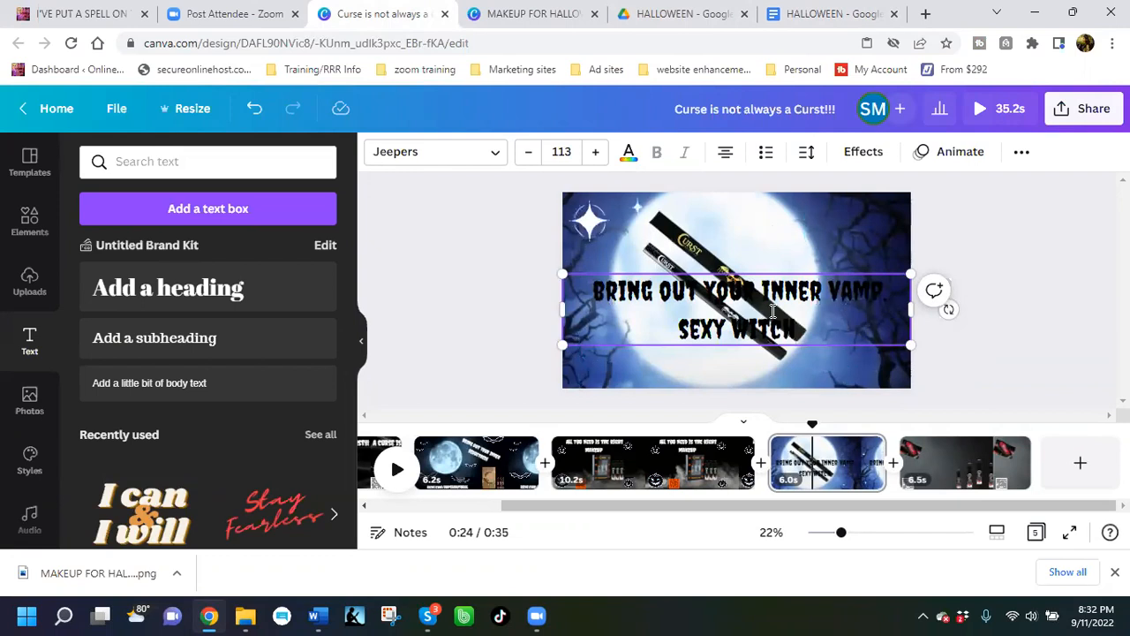
double_click(887, 291)
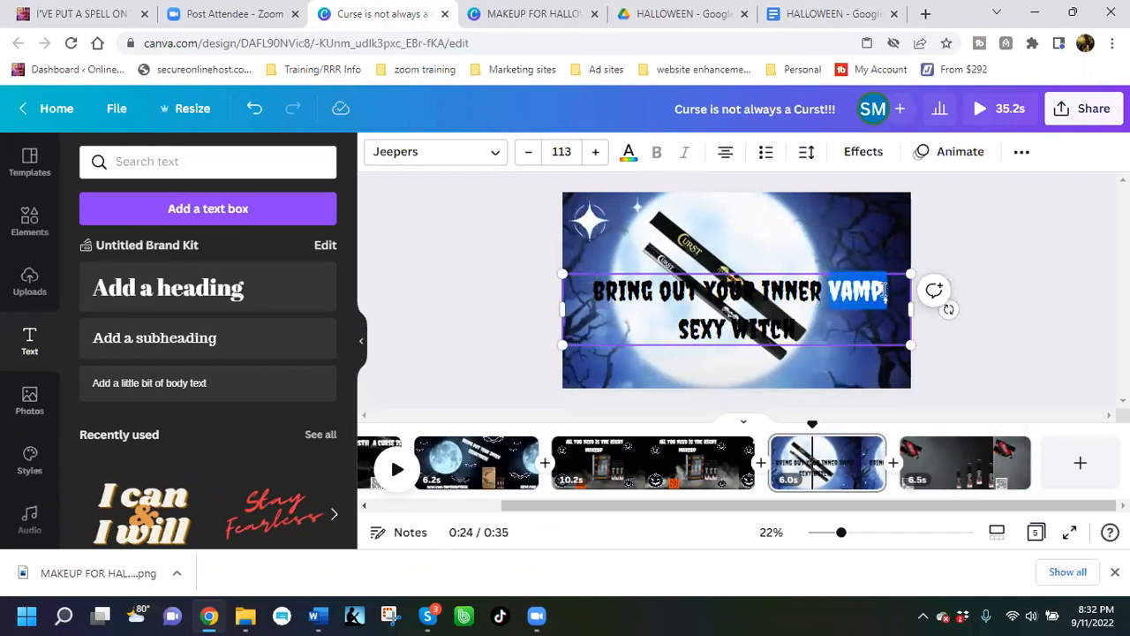
Step: Delete the words "inner vamp" from the moon page's headline so it reads "Bring out your sexy witch"
click(809, 290)
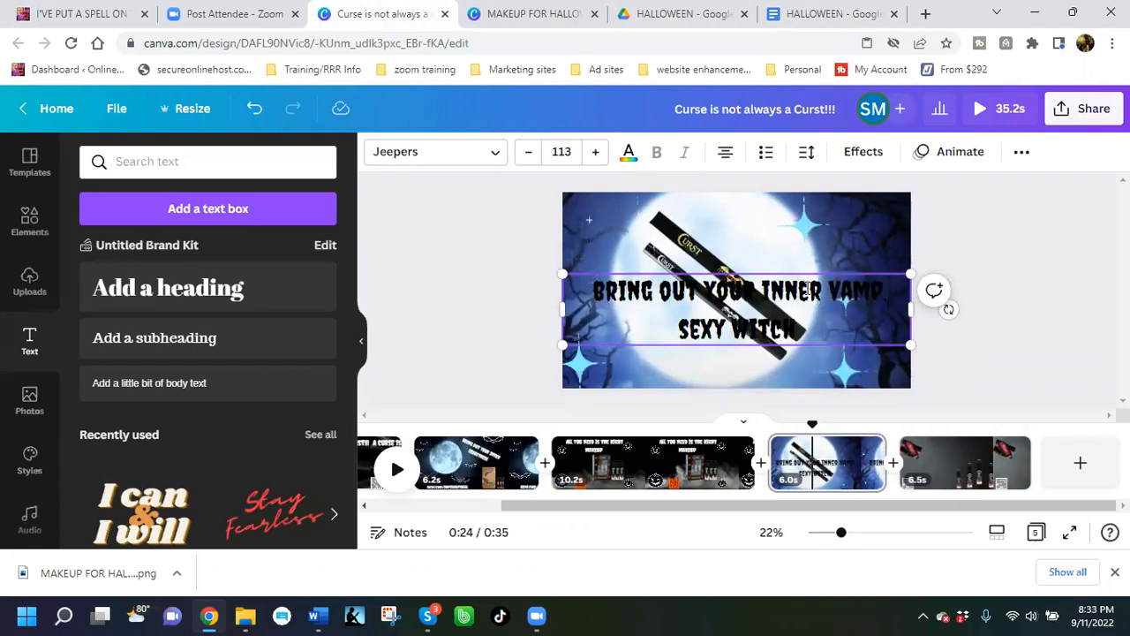
shift+click(887, 285)
key(BackSpace)
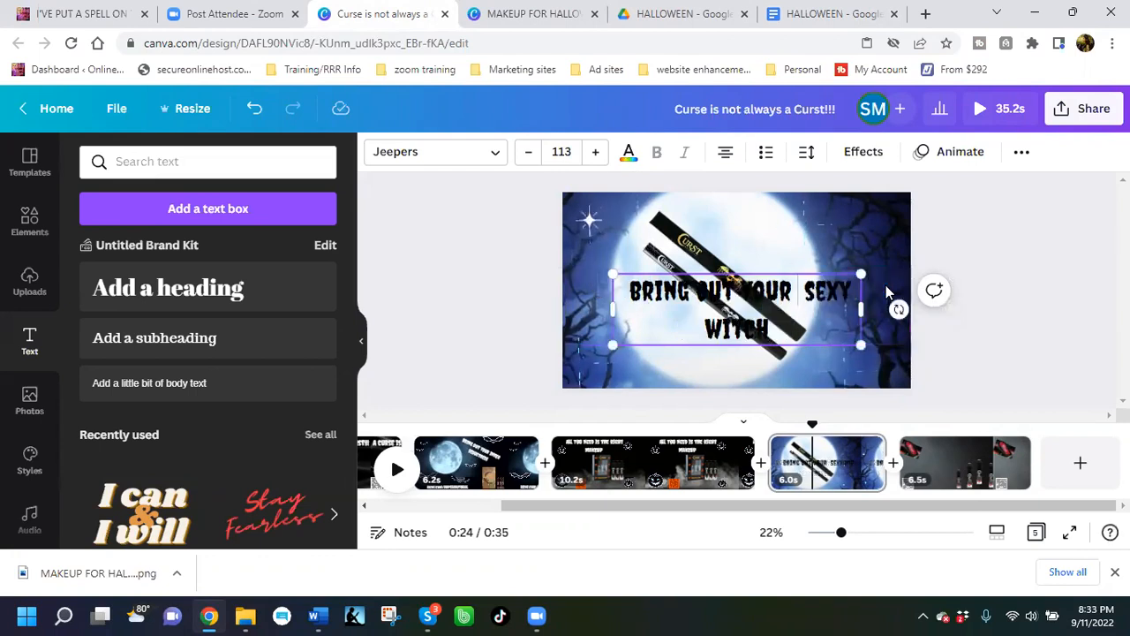
key(BackSpace)
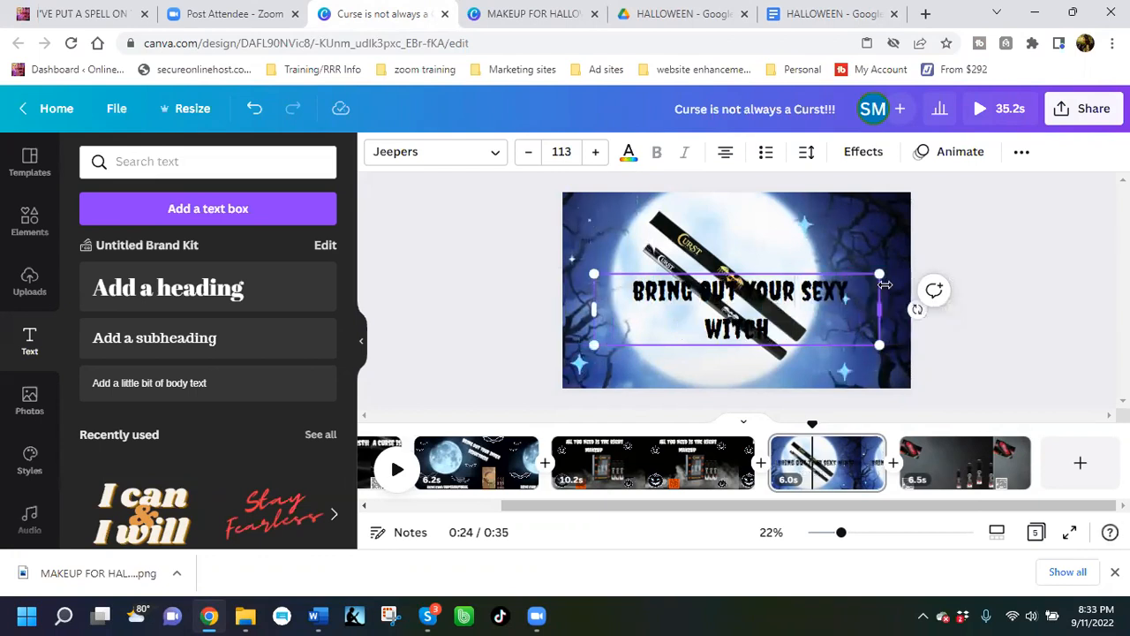
Step: Move the "Bring out your sexy witch" headline below the product image, to the lower edge of the moon page
click(695, 367)
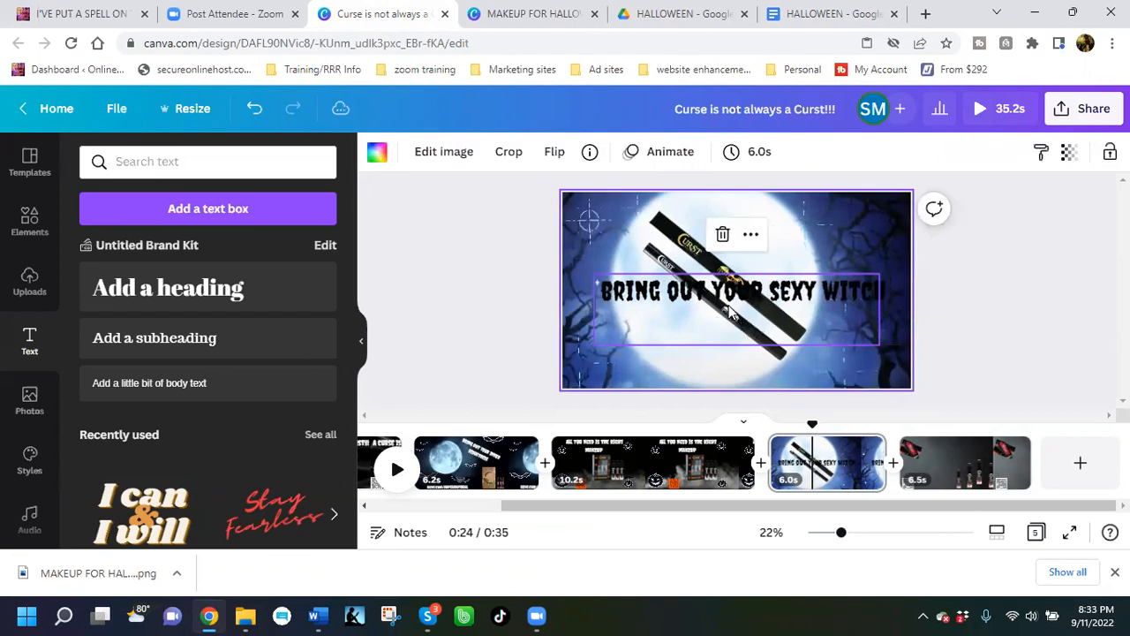
click(705, 310)
drag(707, 339, 679, 375)
click(651, 320)
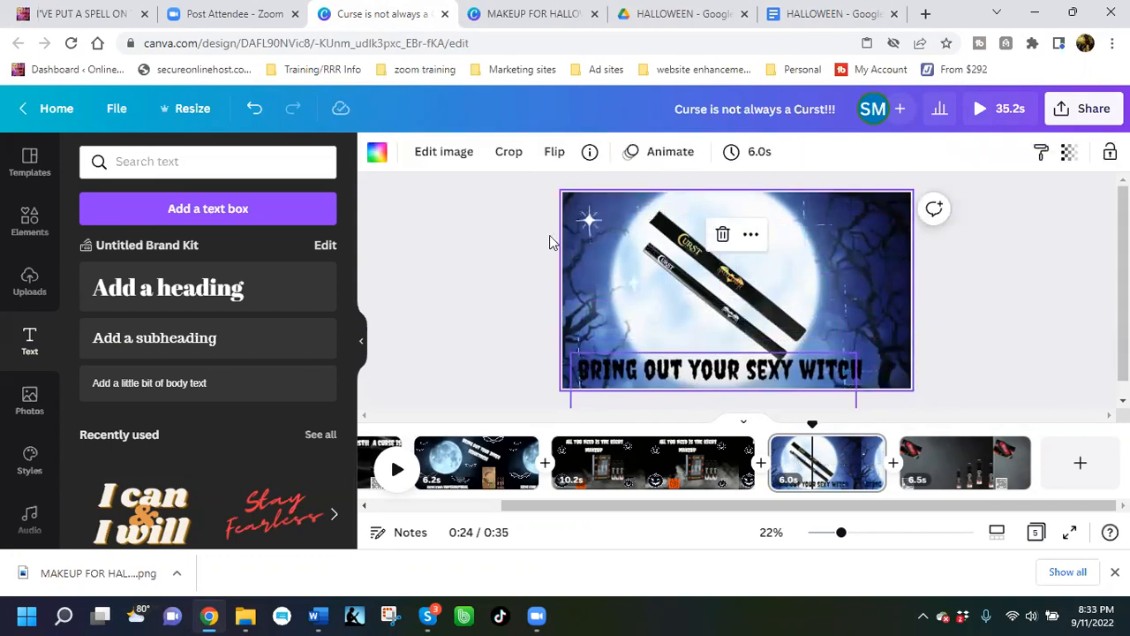
Step: Try the Background text effect on the "Bring out your sexy witch" headline
click(436, 159)
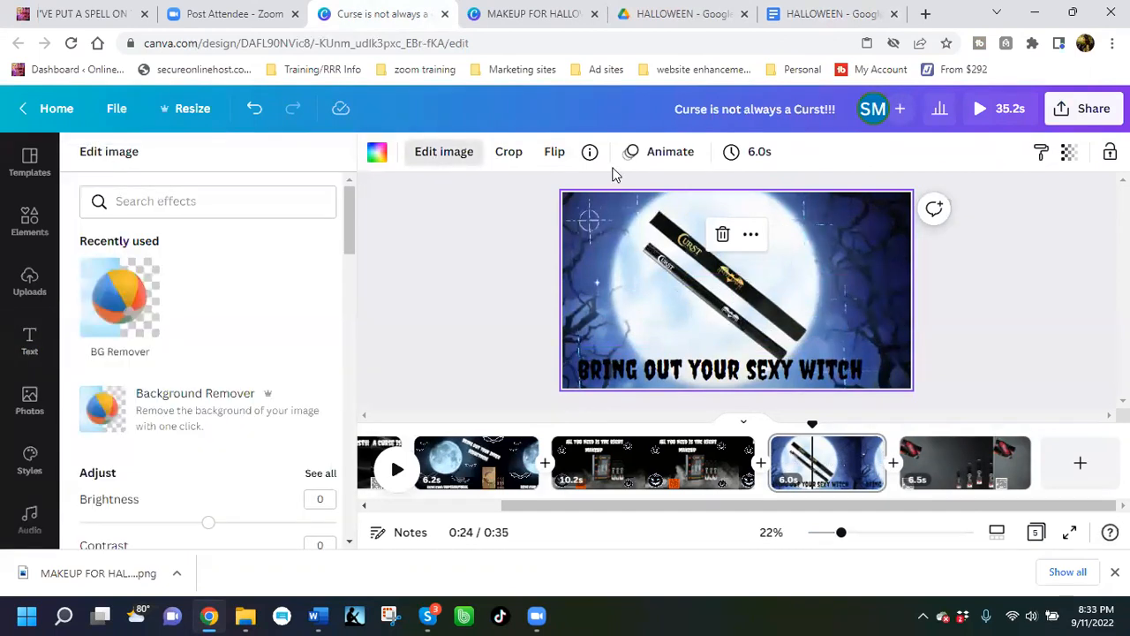
key(Escape)
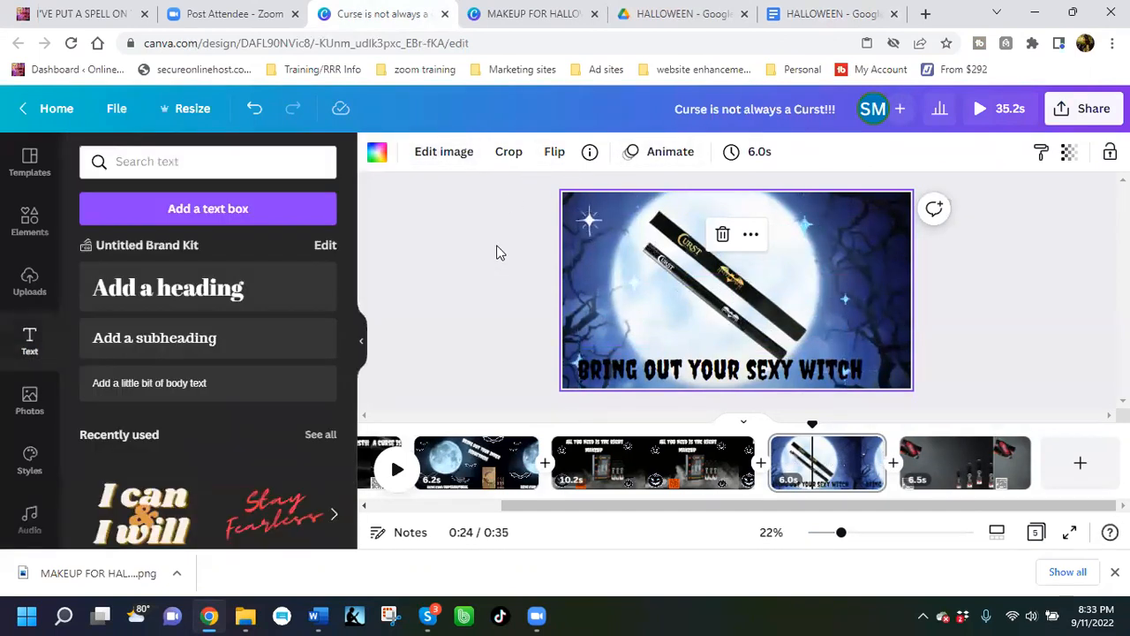
click(578, 362)
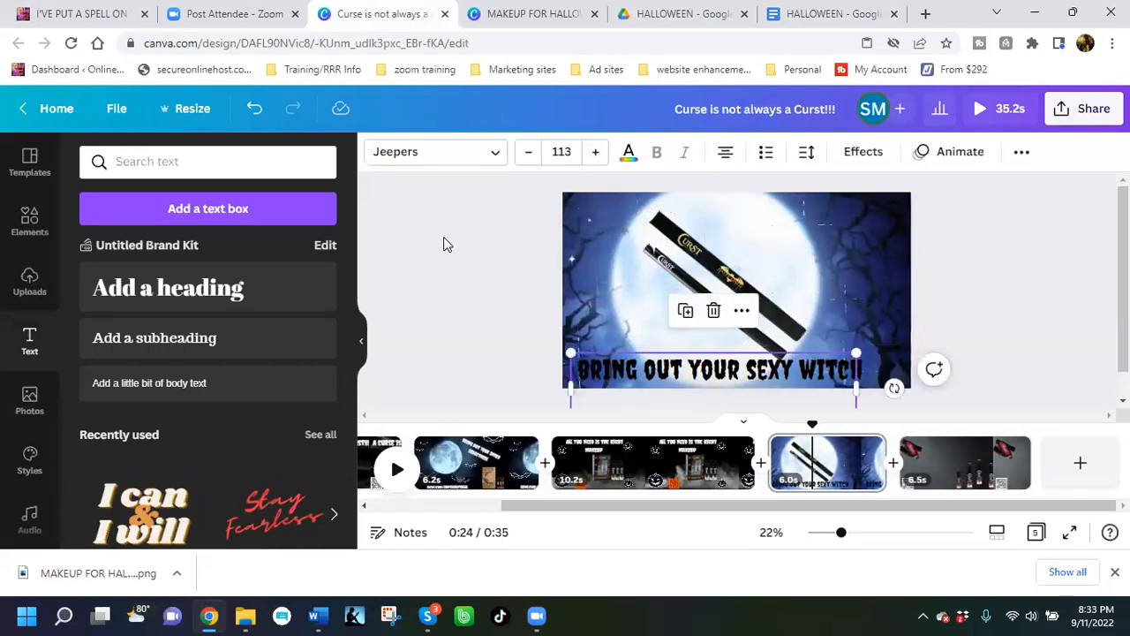
click(863, 151)
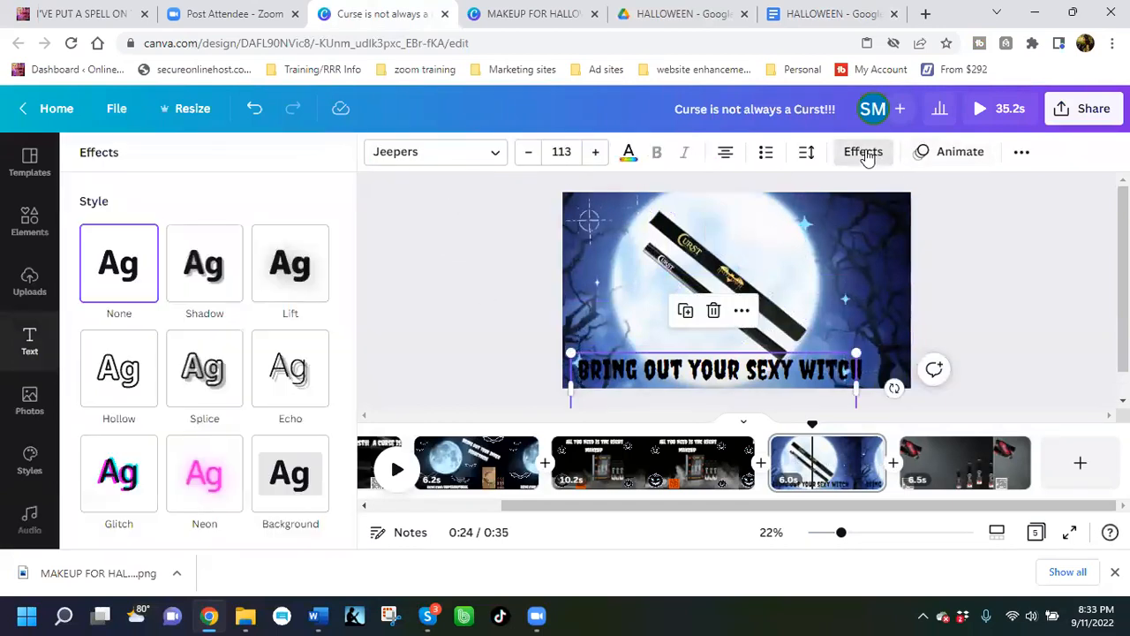
scroll(265, 344, down, 2)
click(288, 343)
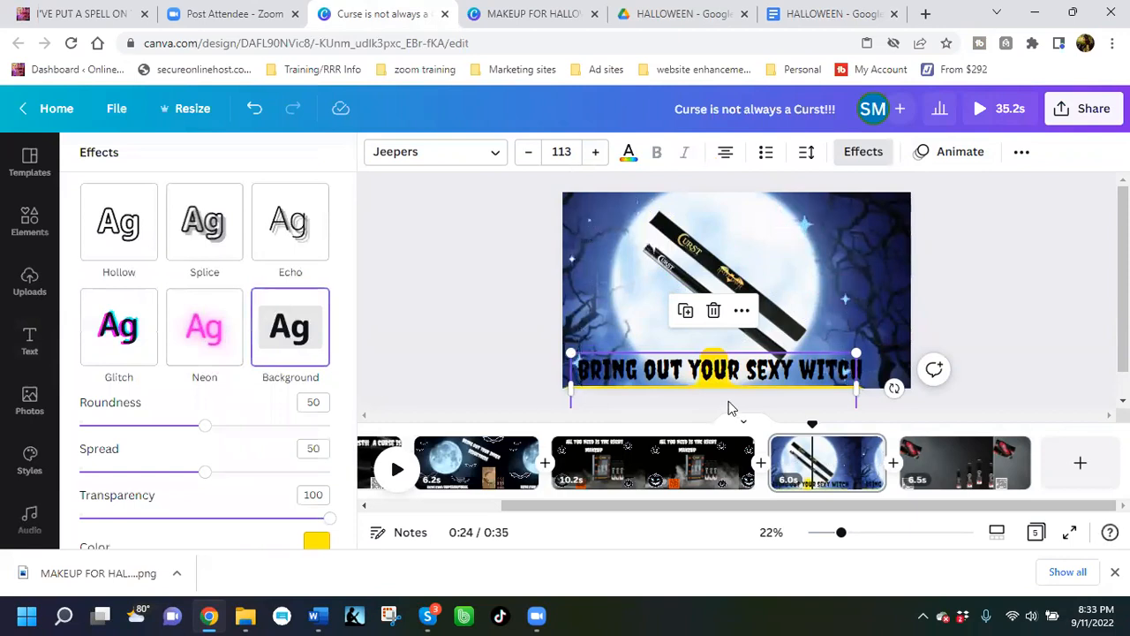
click(672, 375)
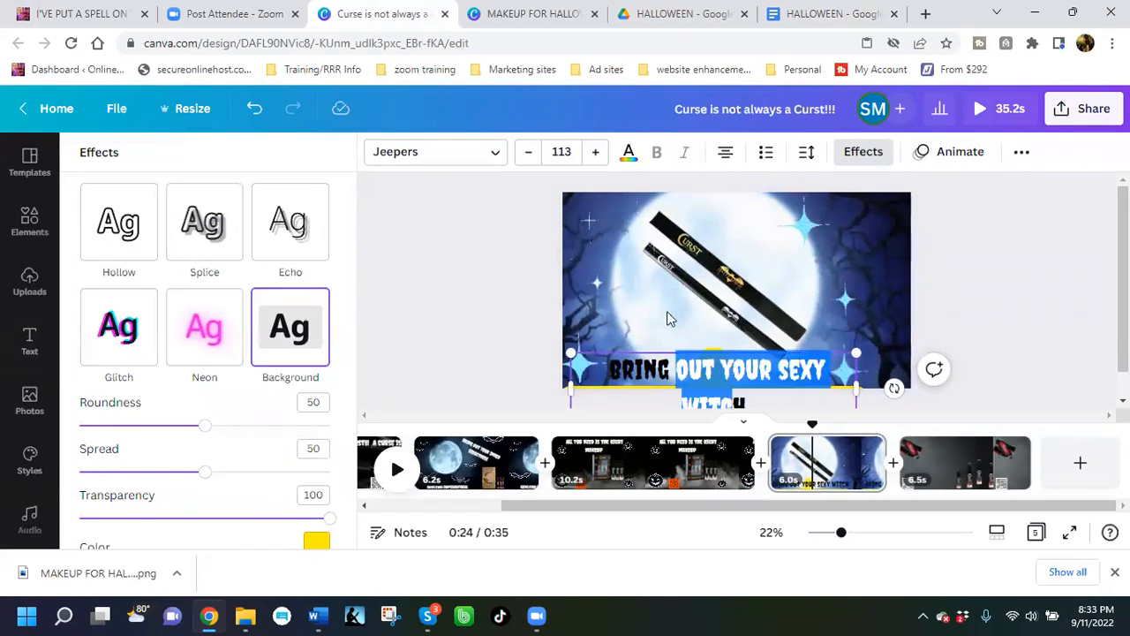
Step: Undo the Background effect on the headline while keeping its place at the page's lower edge
click(254, 107)
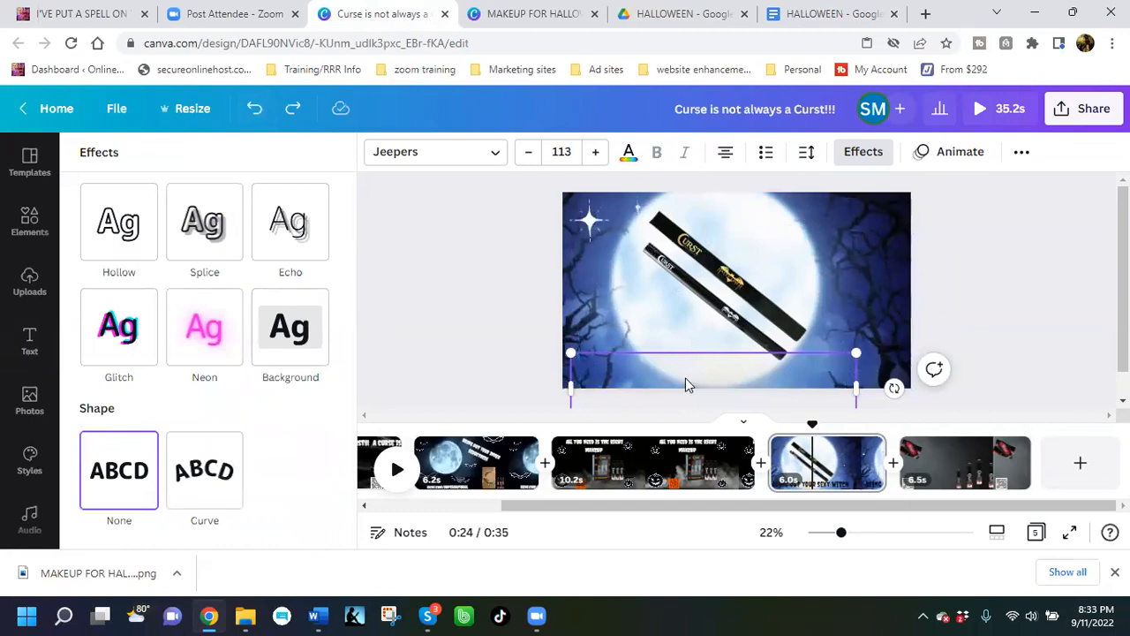
click(258, 108)
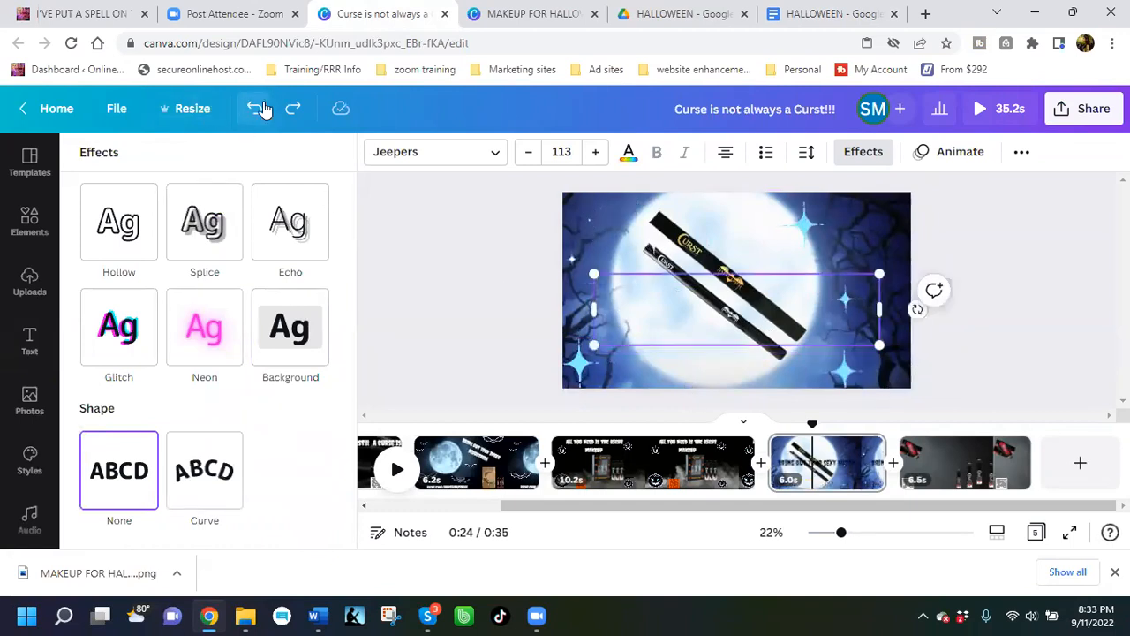
click(291, 111)
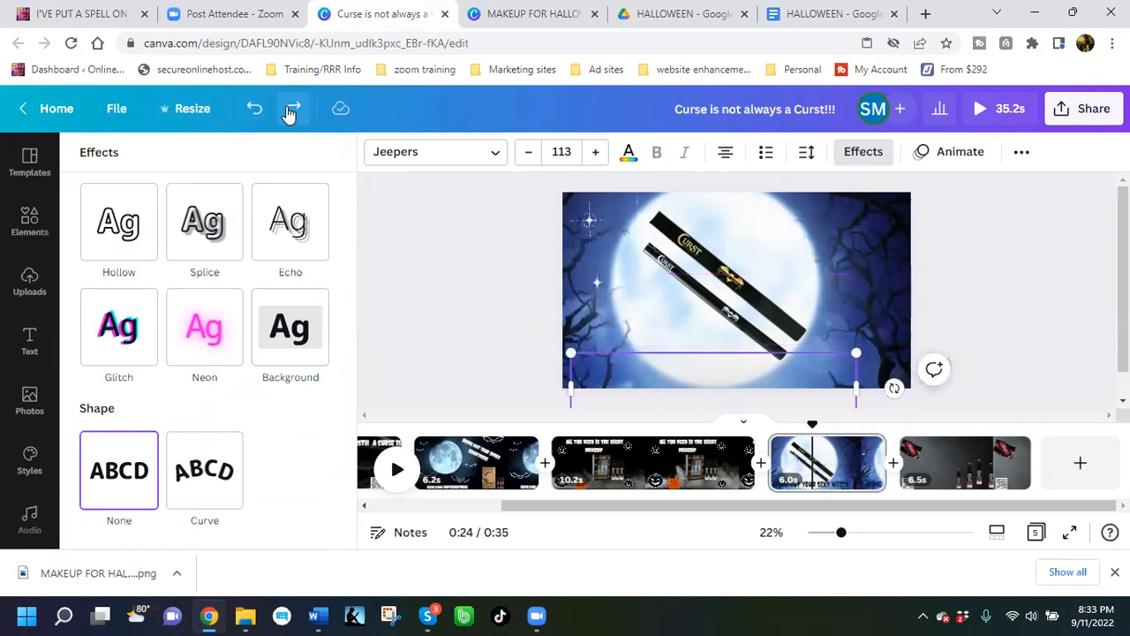
click(290, 107)
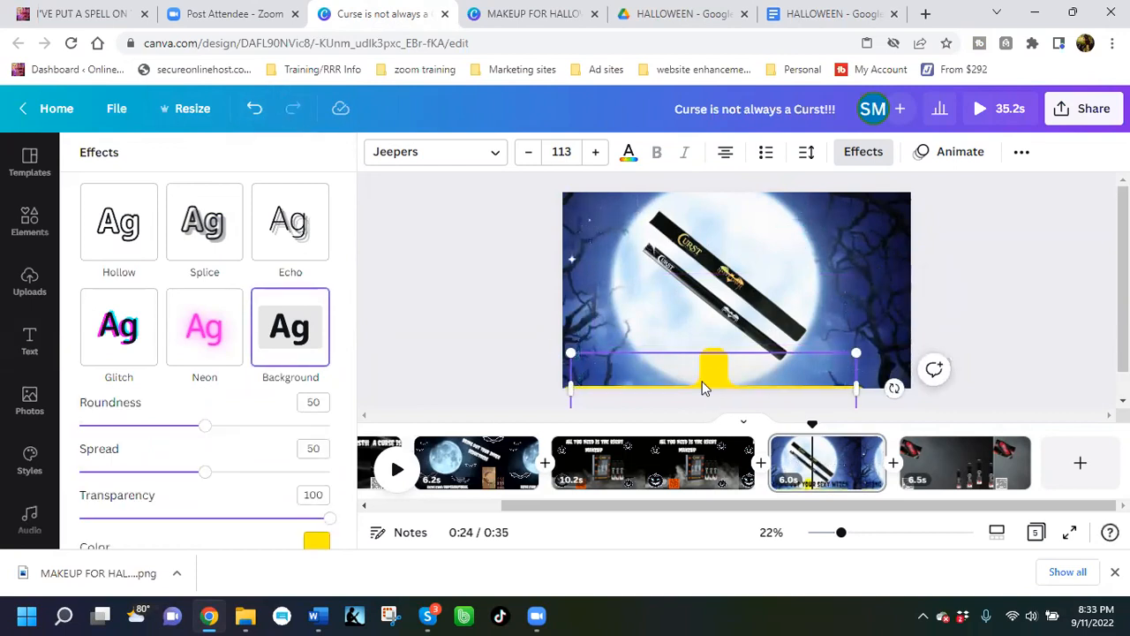
click(254, 113)
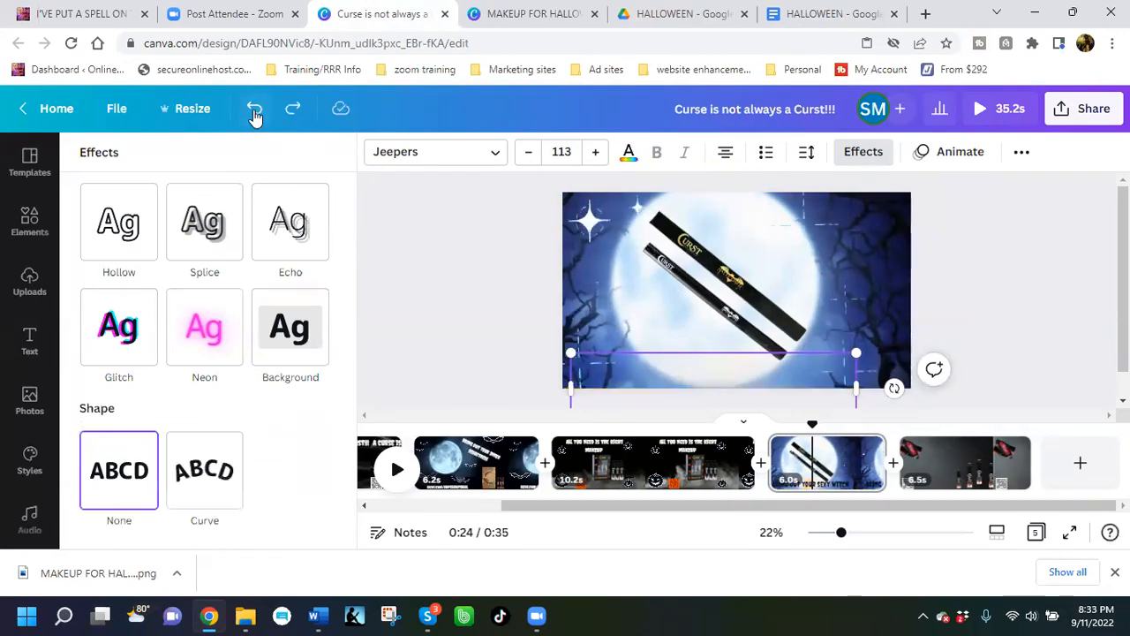
right_click(636, 380)
click(729, 230)
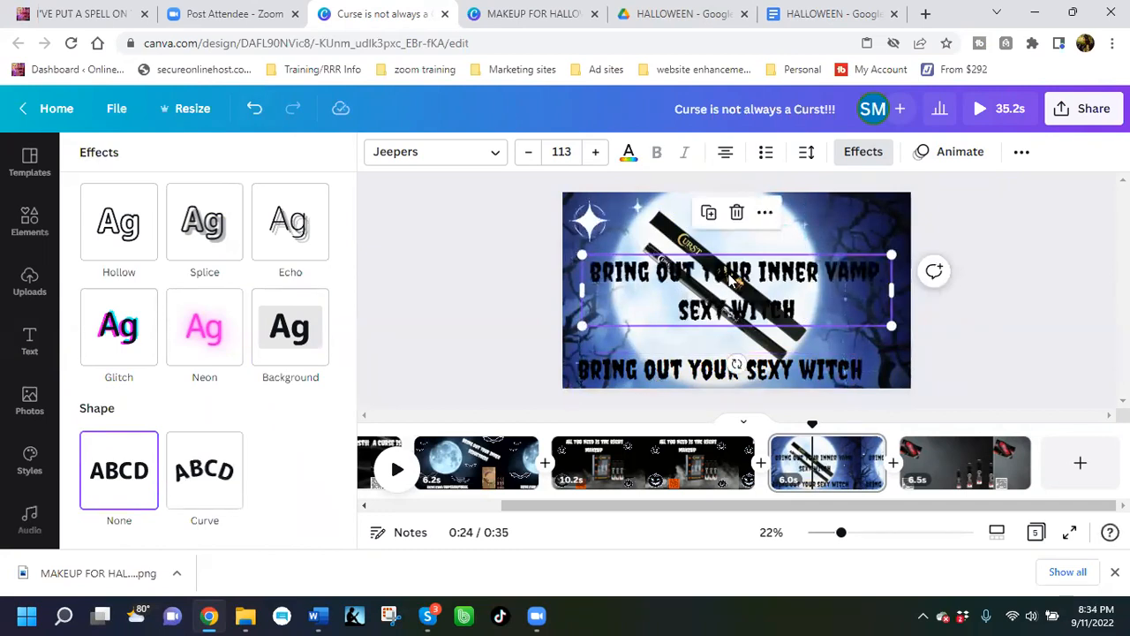
click(736, 211)
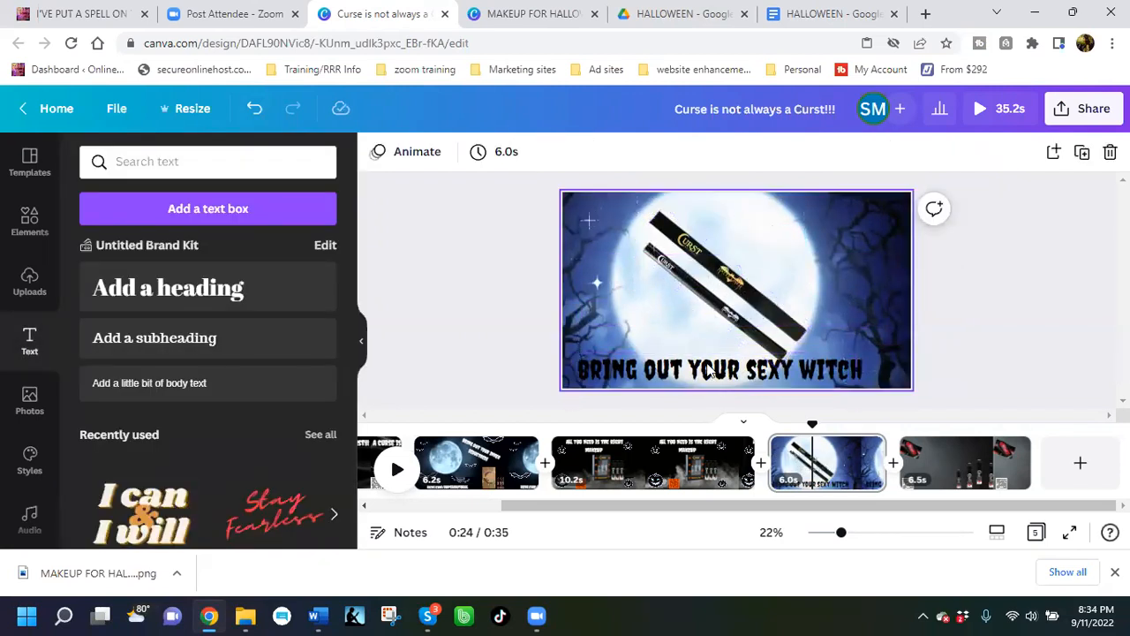
Step: Nudge the headline slightly, then shrink the Curst product image and reposition it on the moon above the headline
drag(712, 374, 715, 360)
click(746, 309)
click(689, 248)
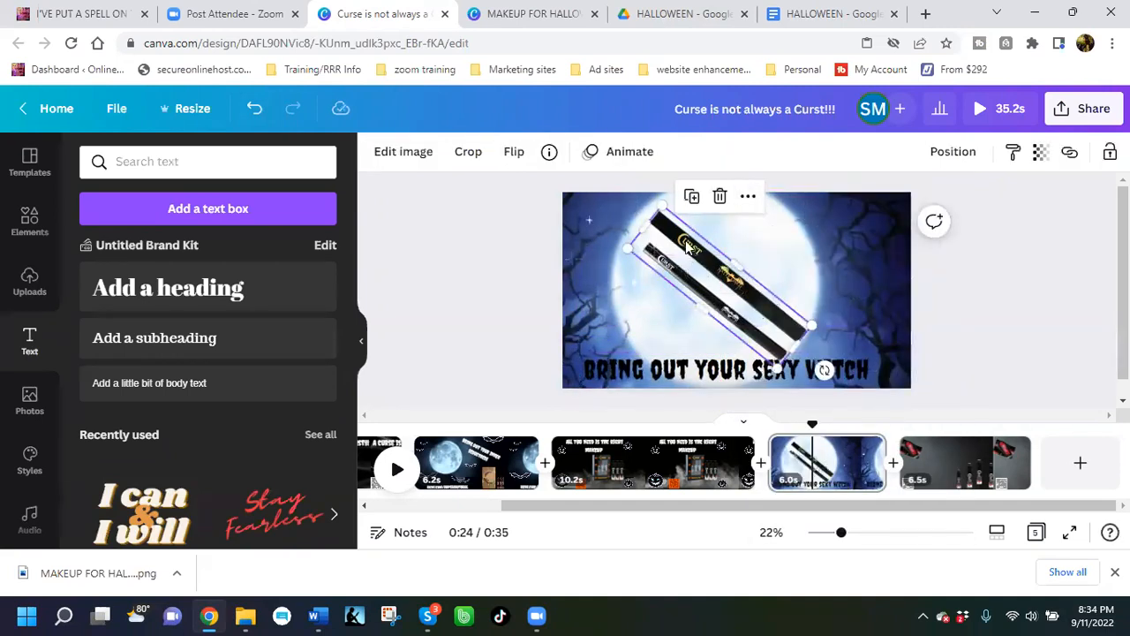
drag(687, 248, 701, 261)
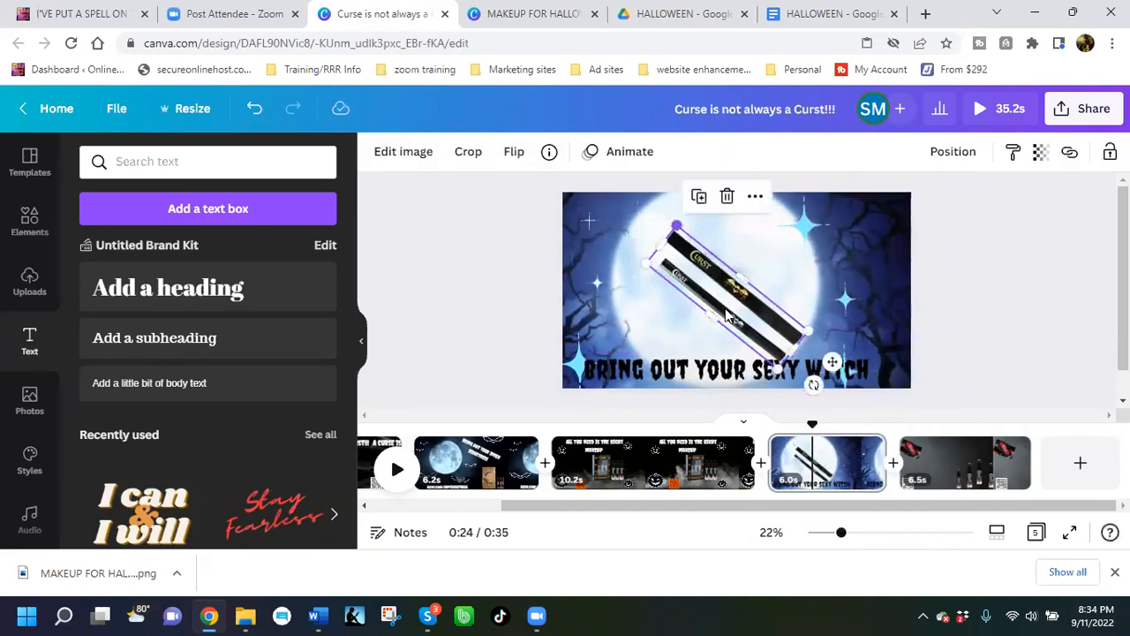
drag(726, 315, 688, 368)
Step: Apply the Background text effect to the "Bring out your sexy witch" headline and set its color to the orange brand color
click(697, 366)
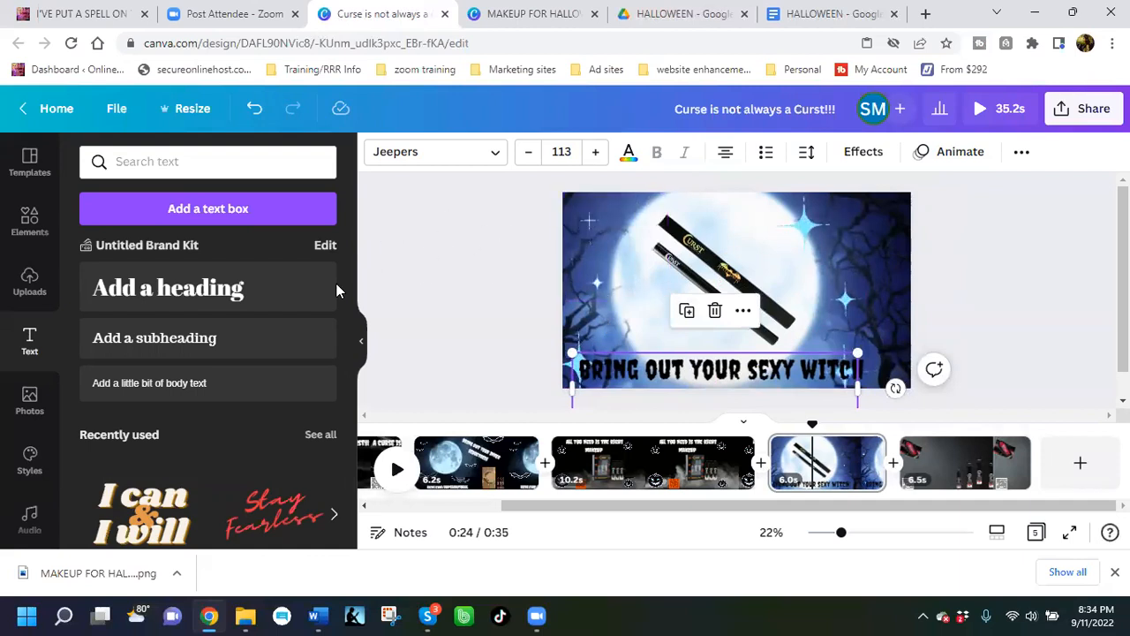
click(861, 152)
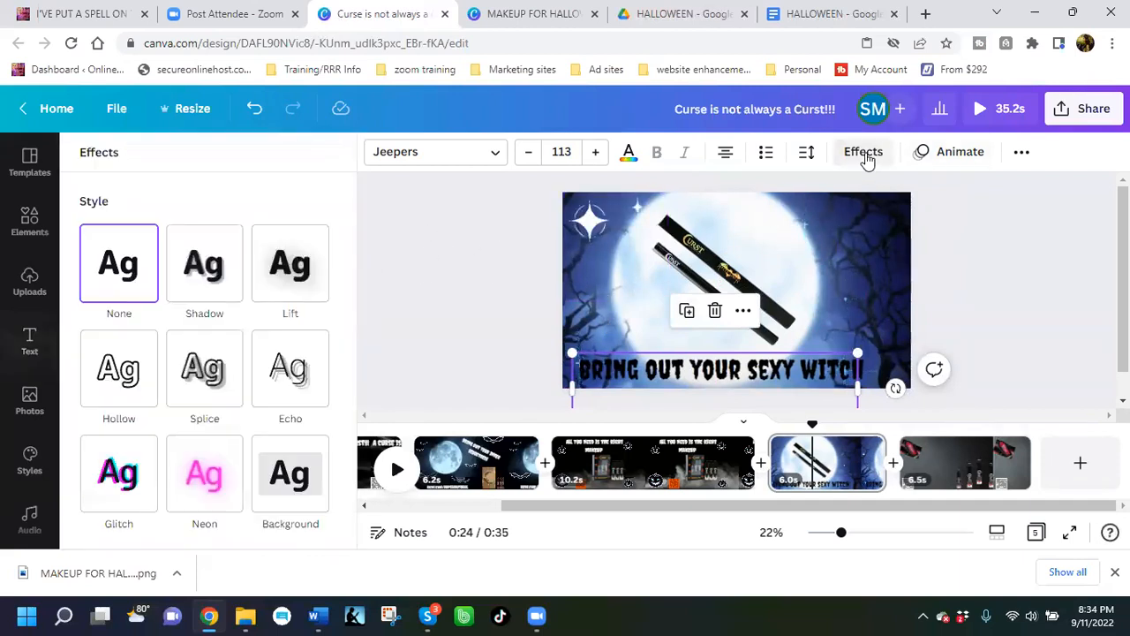
scroll(298, 375, down, 2)
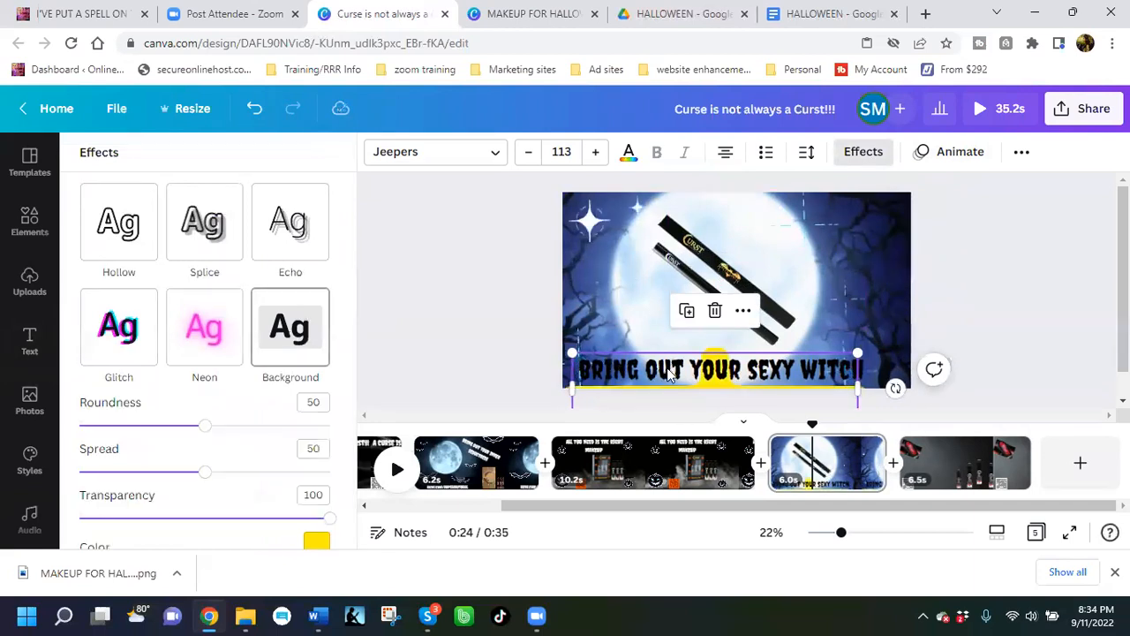
scroll(230, 495, down, 1)
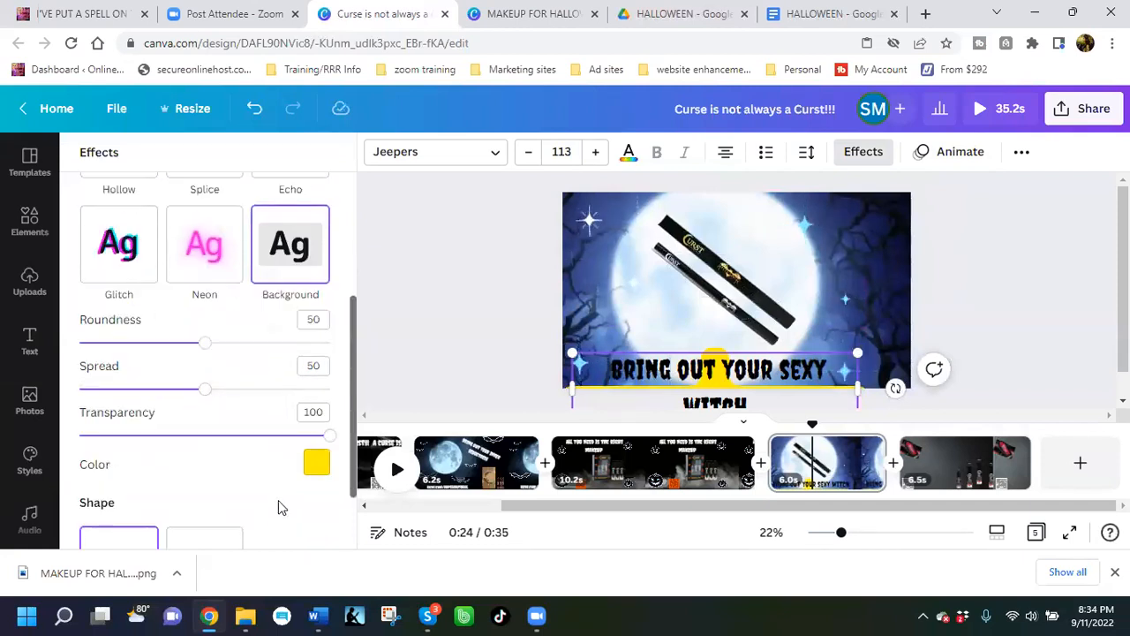
click(318, 466)
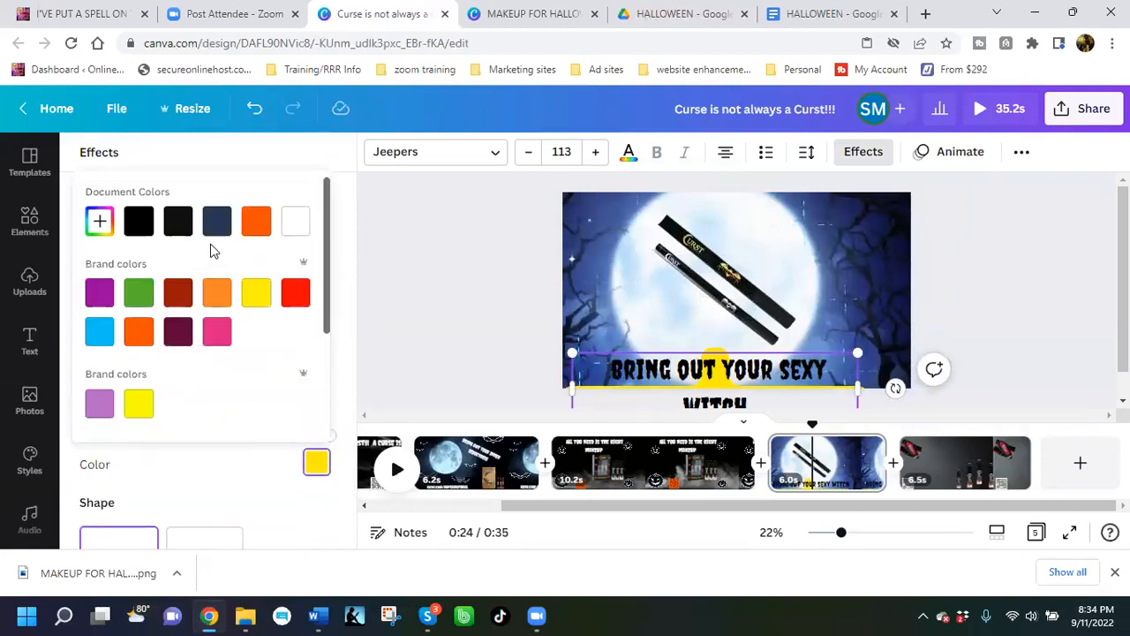
click(137, 340)
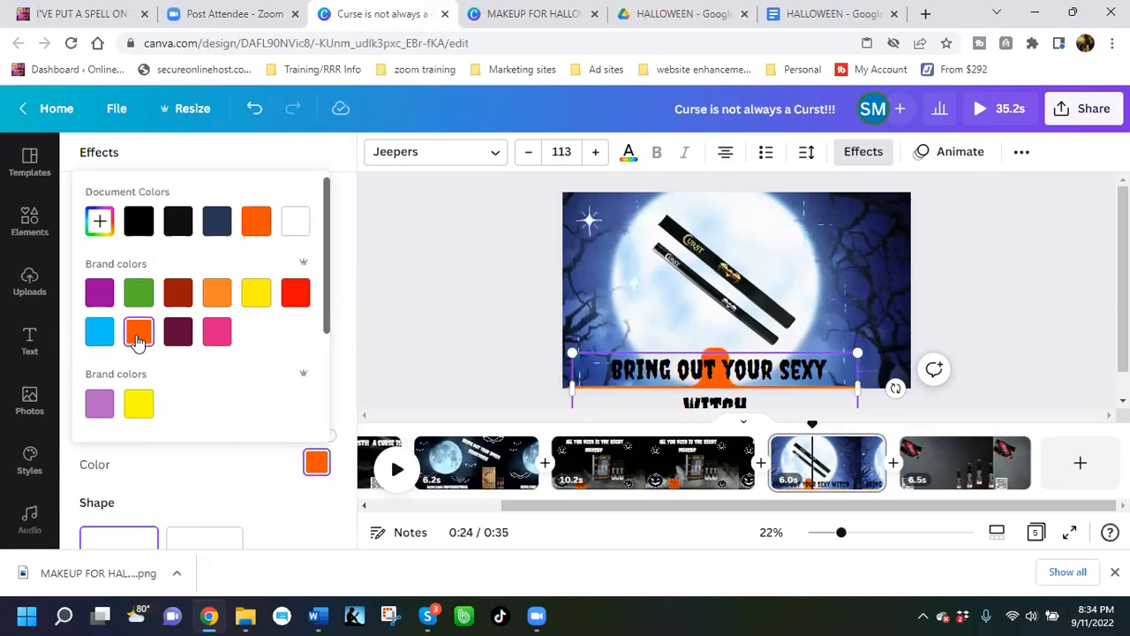
Step: Widen the headline's text box until the phrase fits on one line, and center it along the moon page's lower edge
click(731, 364)
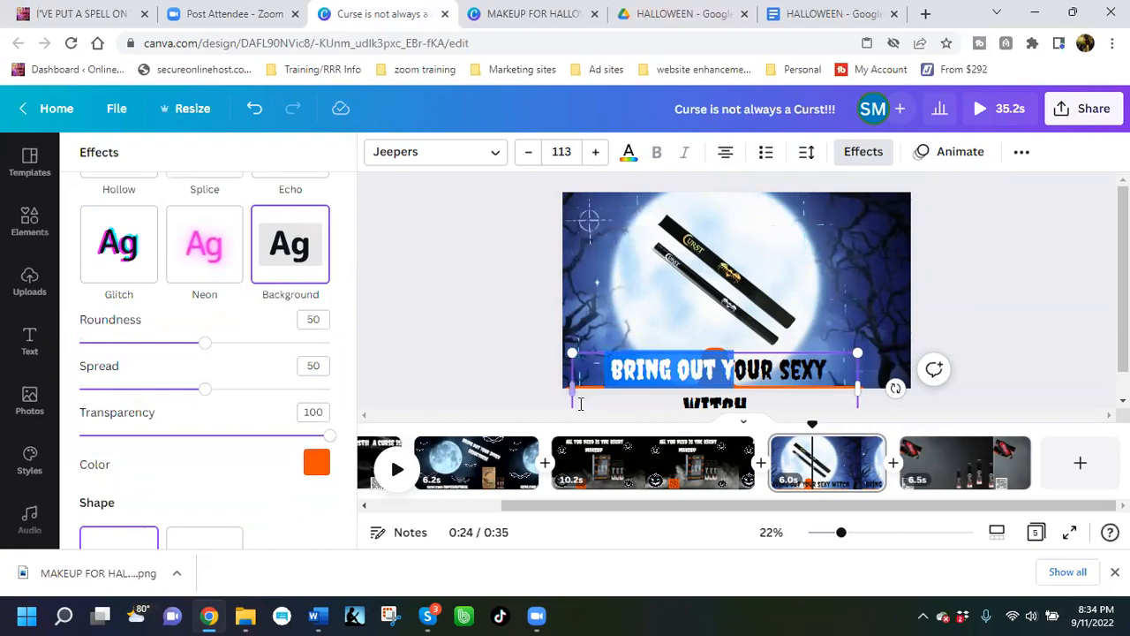
drag(549, 386, 518, 380)
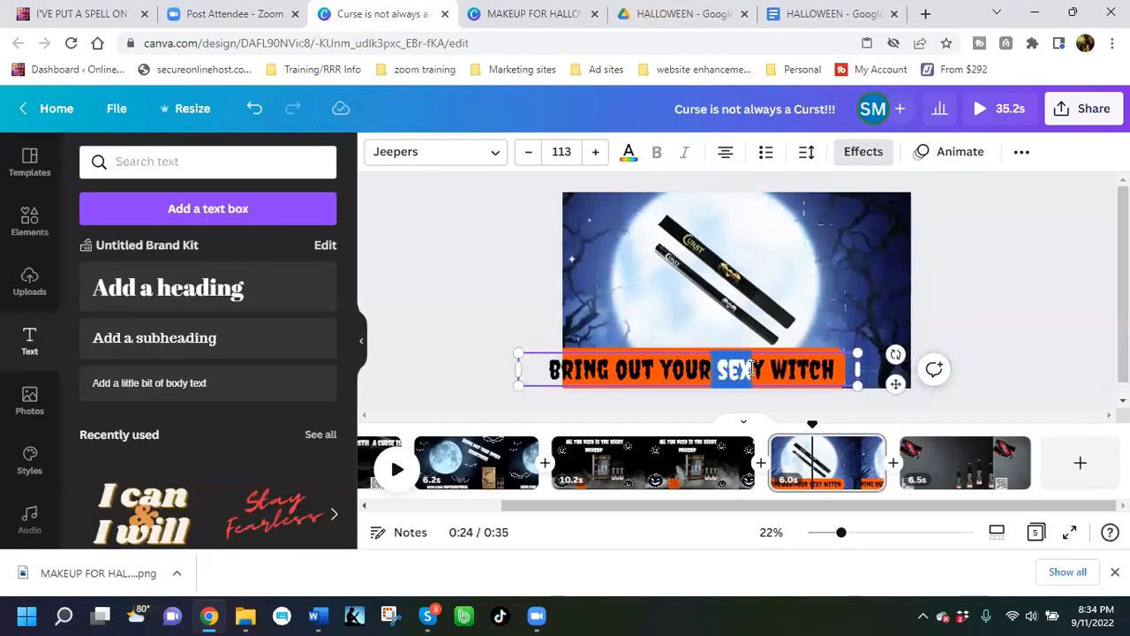
click(676, 295)
drag(709, 371, 763, 374)
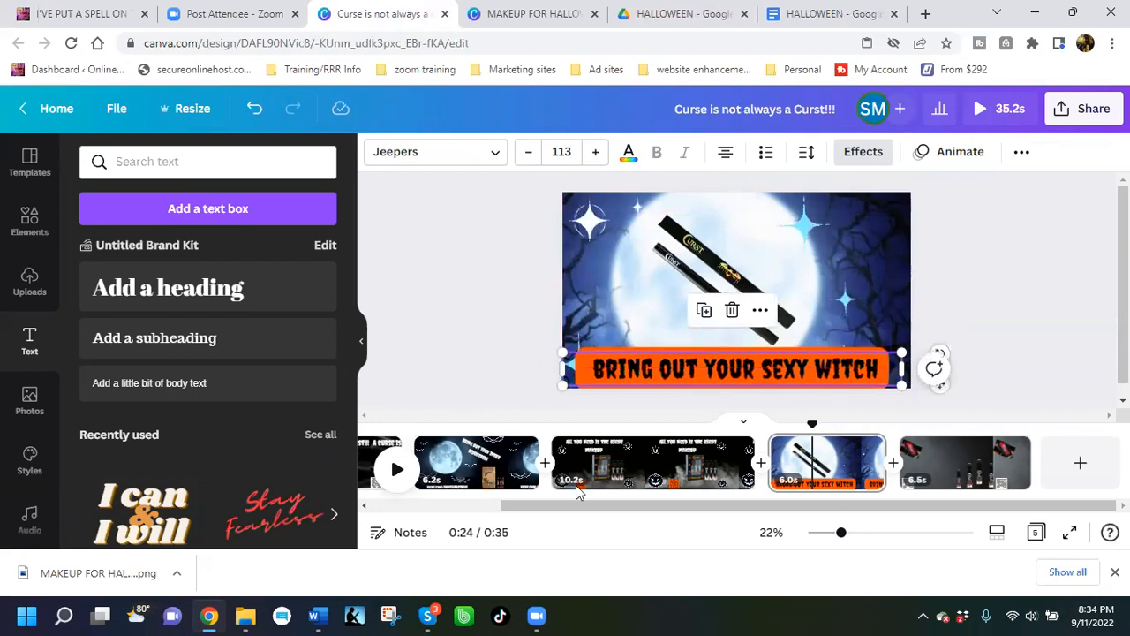
Step: Open the last page of the design, and copy "Your Curst can help awaken your most desirable self." from the HALLOWEEN Google document
click(380, 388)
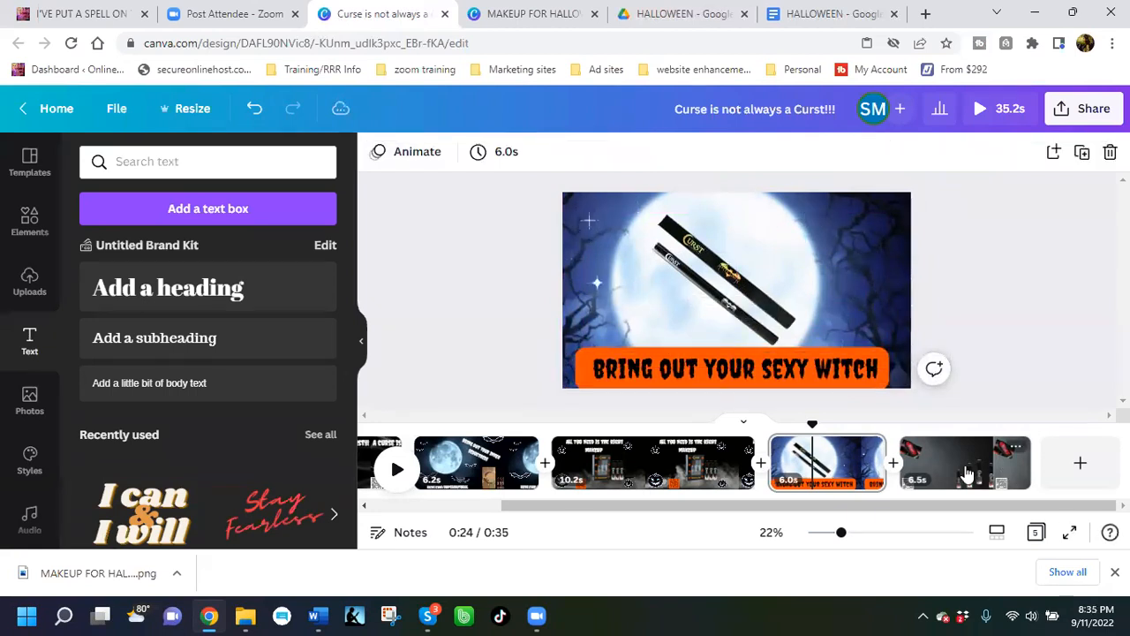
click(969, 475)
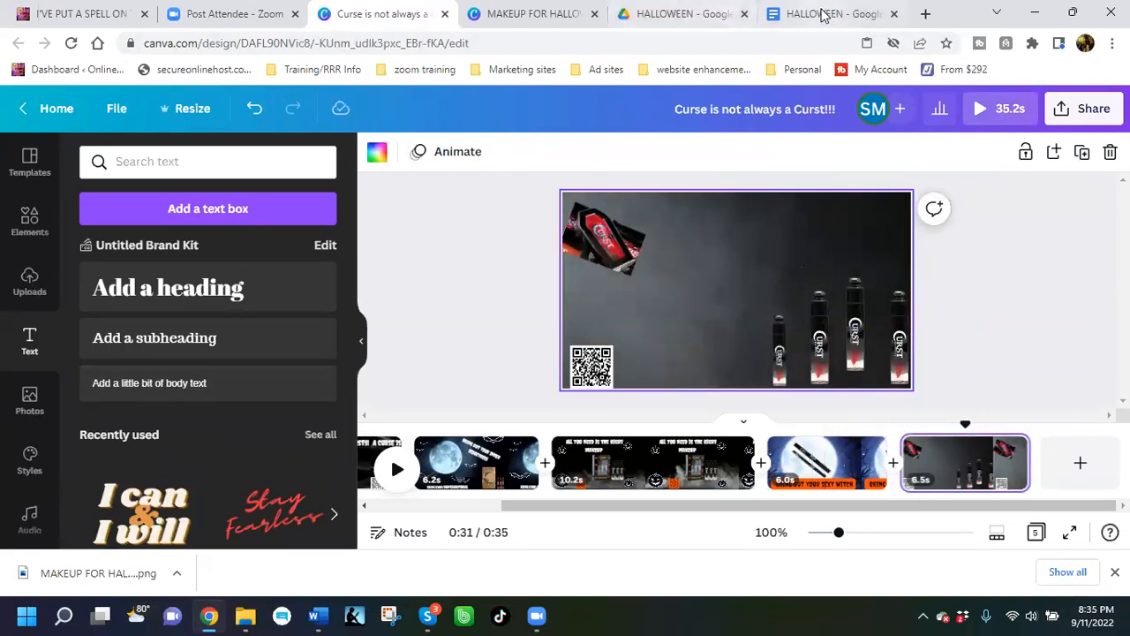
click(795, 14)
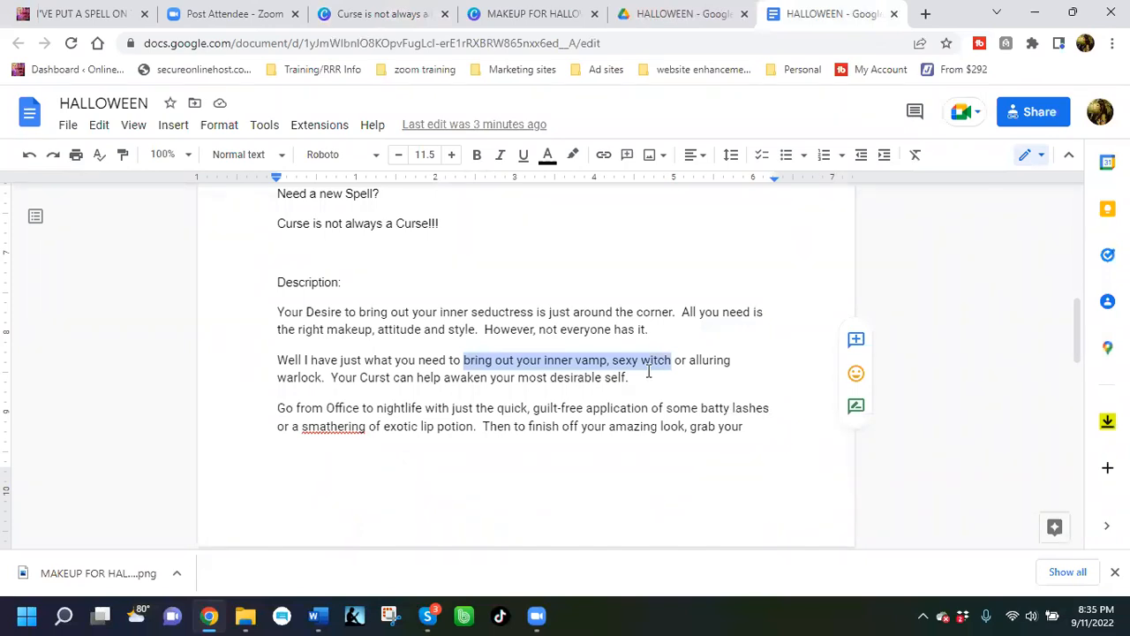
scroll(649, 372, down, 2)
drag(330, 295, 628, 293)
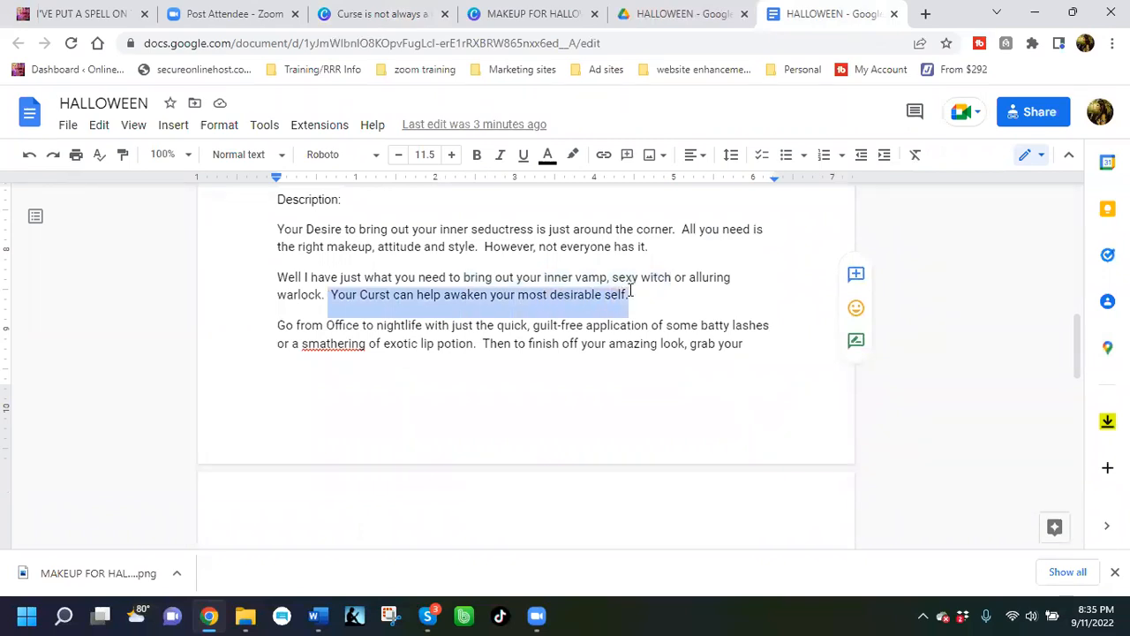
right_click(613, 295)
click(661, 198)
Step: Back in the Canva design, add a heading with the copied sentence to the last page and widen it to two lines
click(383, 21)
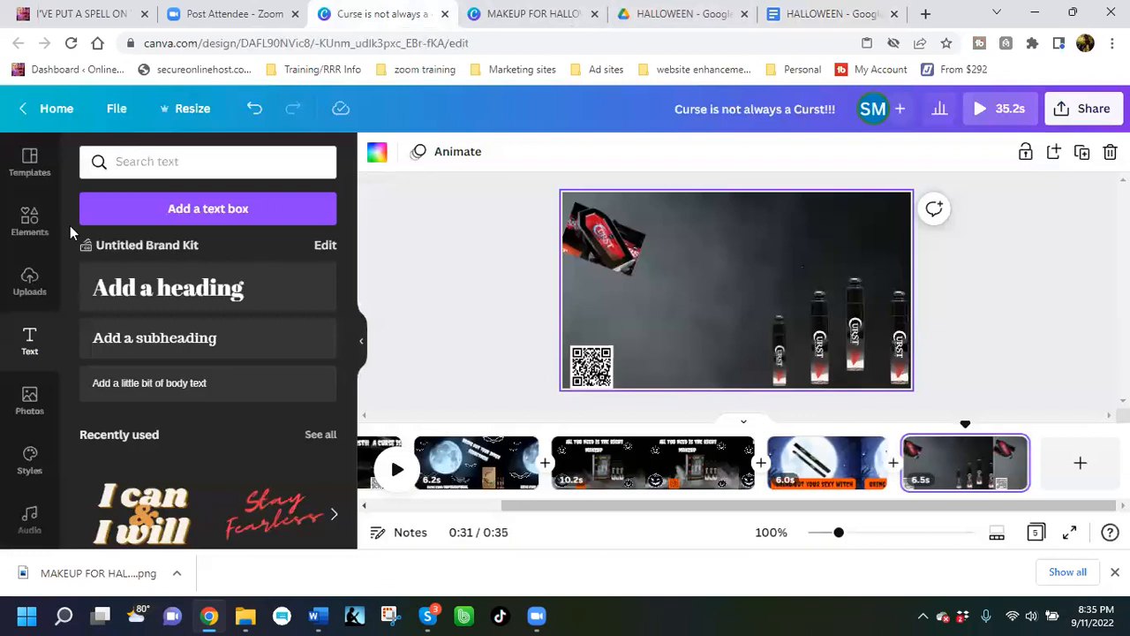
drag(168, 288, 612, 267)
right_click(681, 288)
click(722, 365)
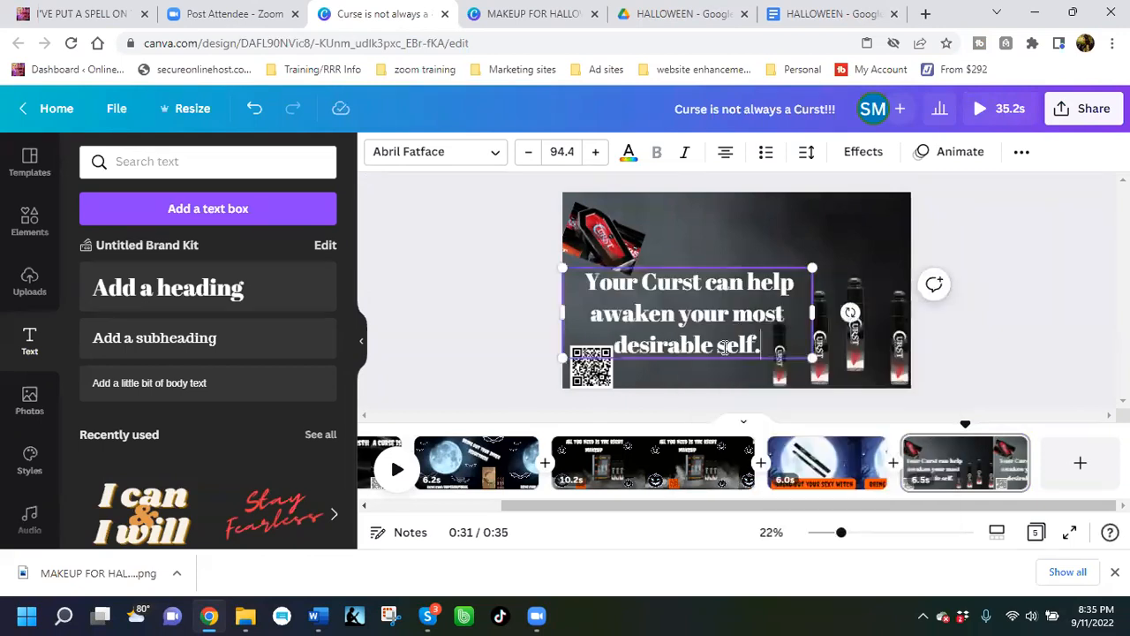
drag(812, 312, 870, 306)
click(694, 356)
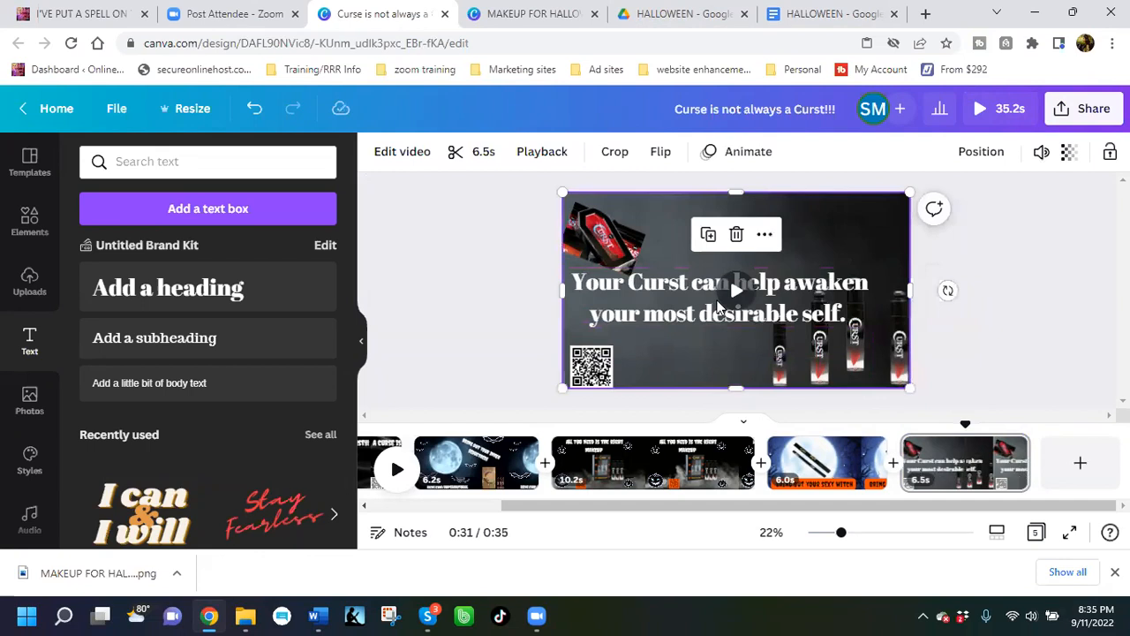
Step: Tilt the heading diagonally upward, shrink it to a font size of about 85, and place it clear of the QR code
click(684, 318)
drag(717, 365, 756, 369)
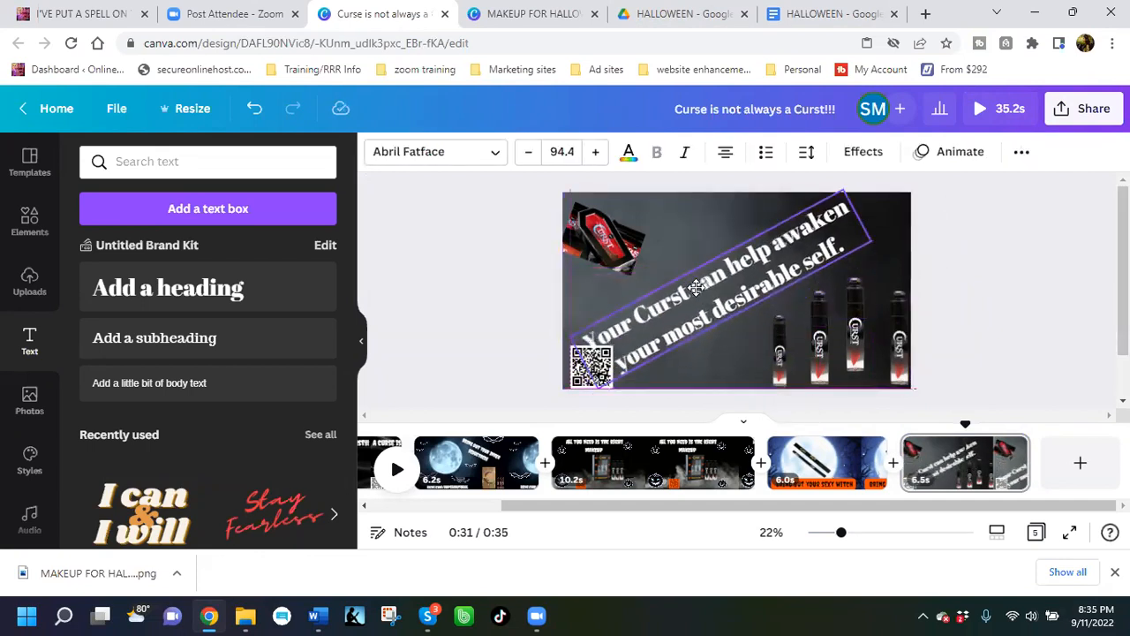
drag(845, 192, 822, 211)
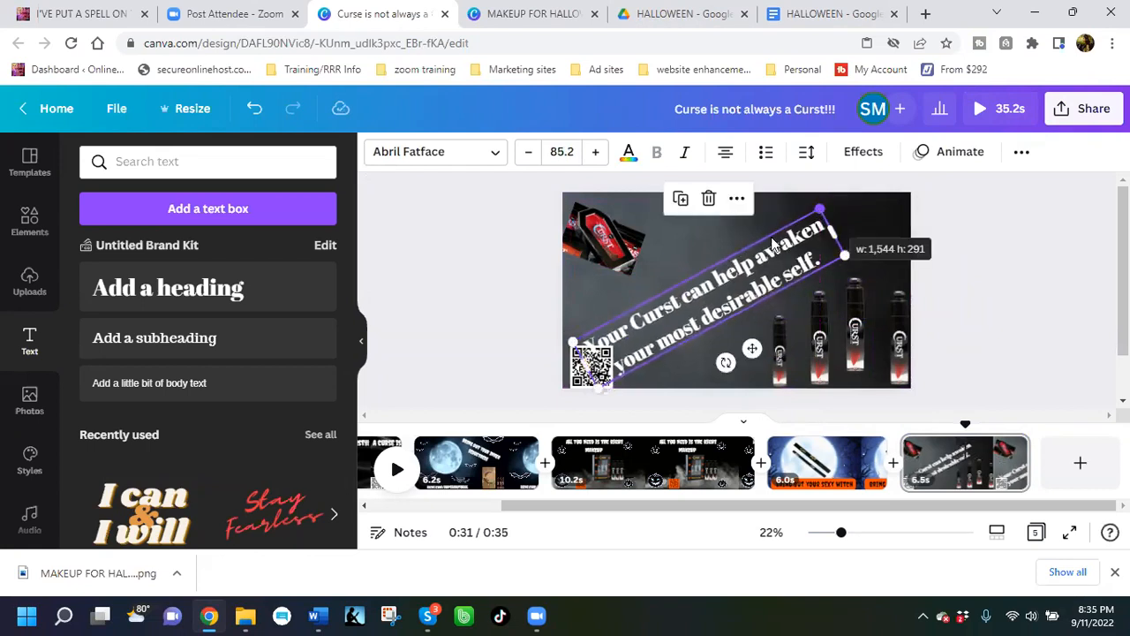
drag(718, 287, 722, 268)
click(651, 380)
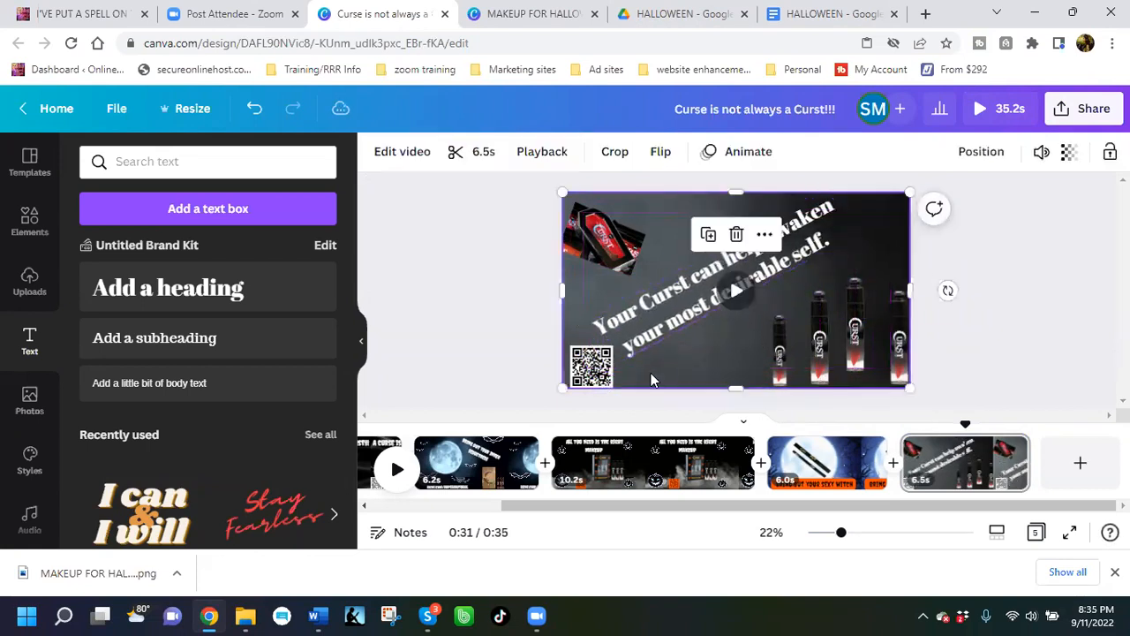
click(448, 347)
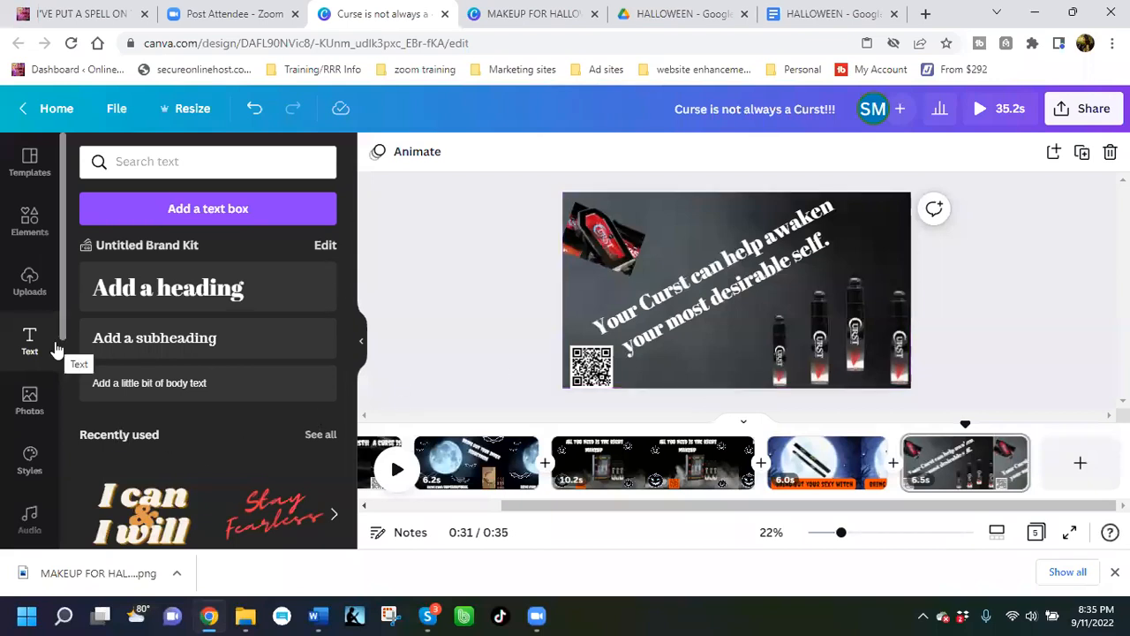
Step: Insert the uploaded 6.9 s video of the woman's face onto the last page
click(30, 289)
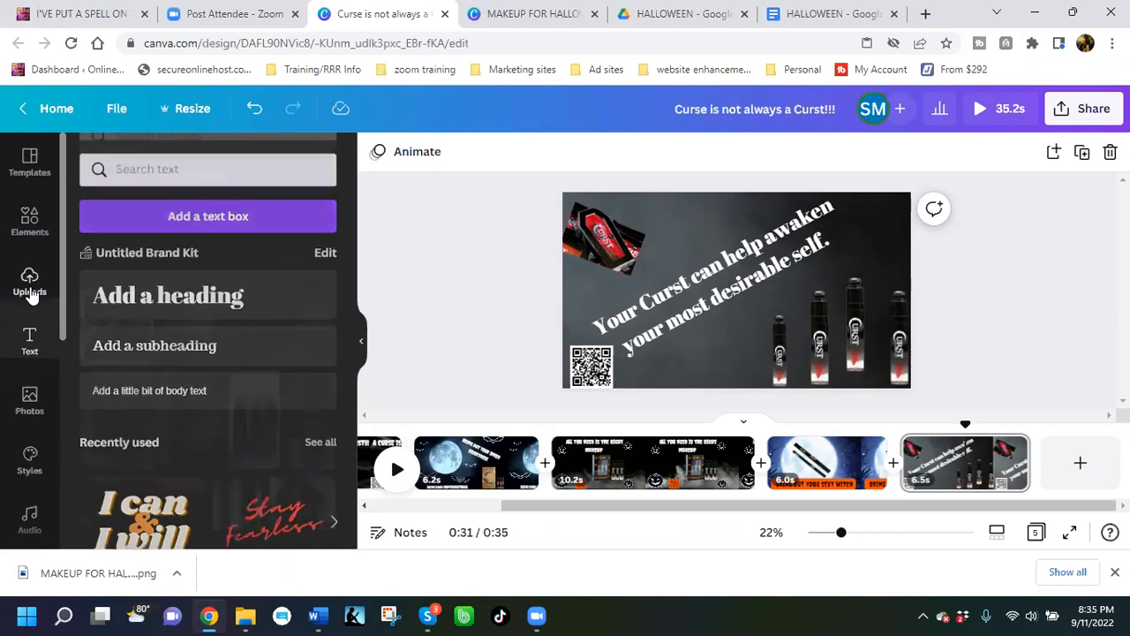
click(204, 284)
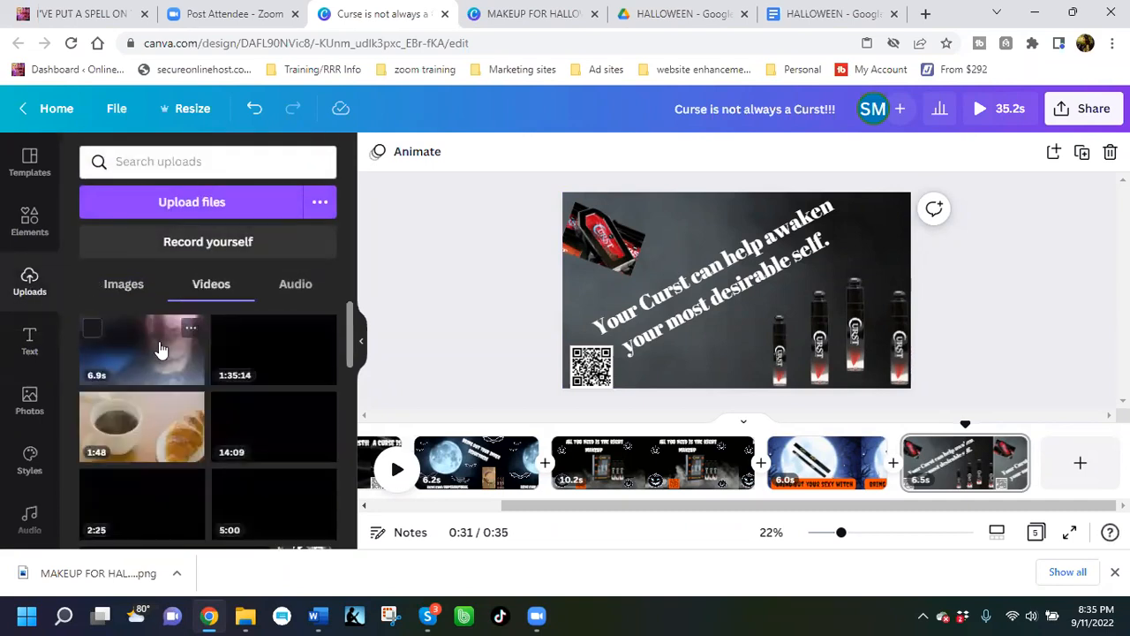
click(161, 346)
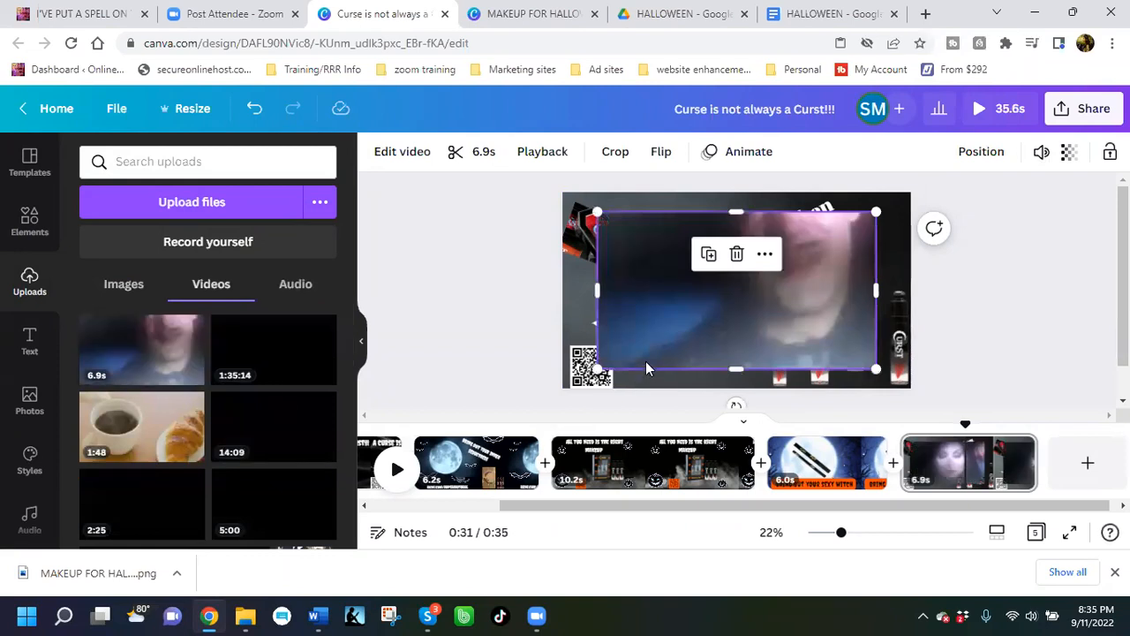
mouse_move(648, 363)
click(669, 383)
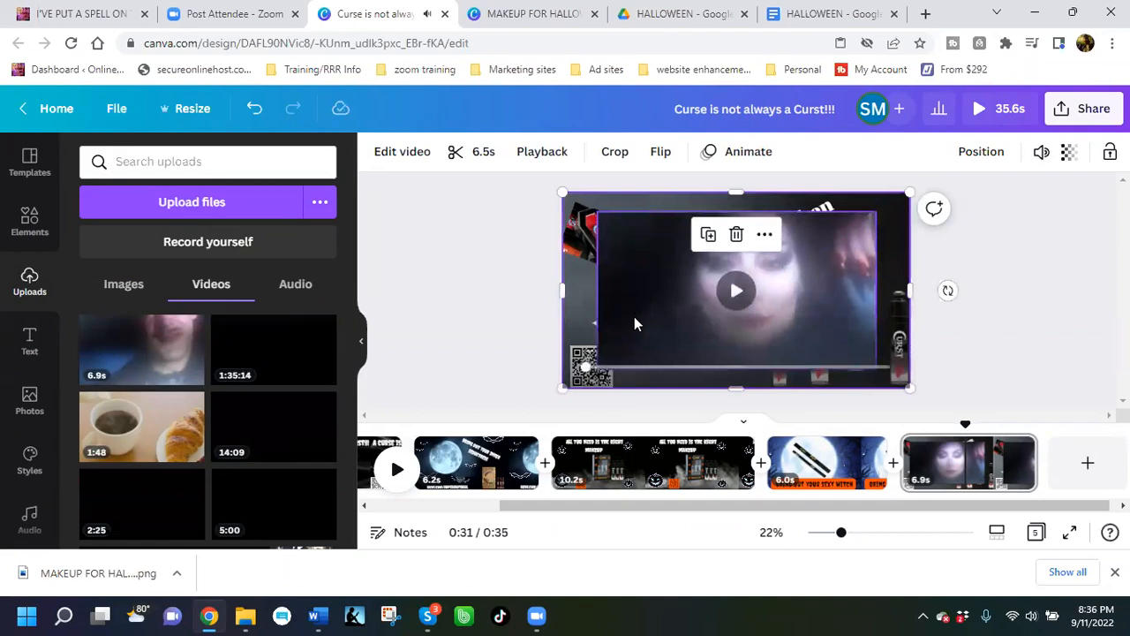
click(809, 292)
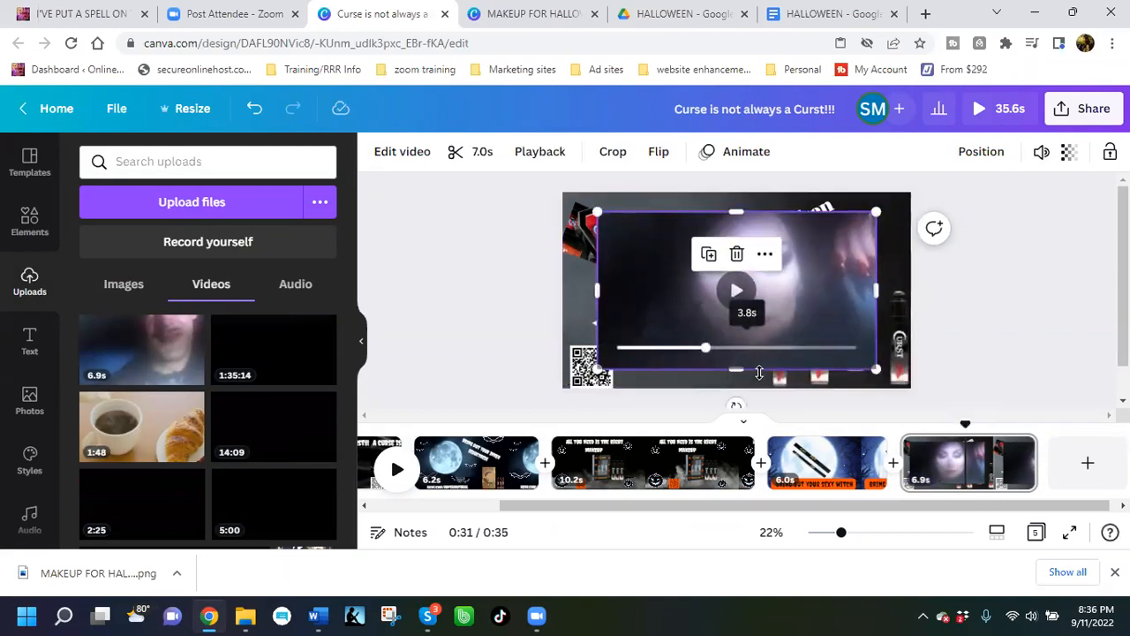
Step: Delete the dark background video behind the new clip on the last page
click(949, 475)
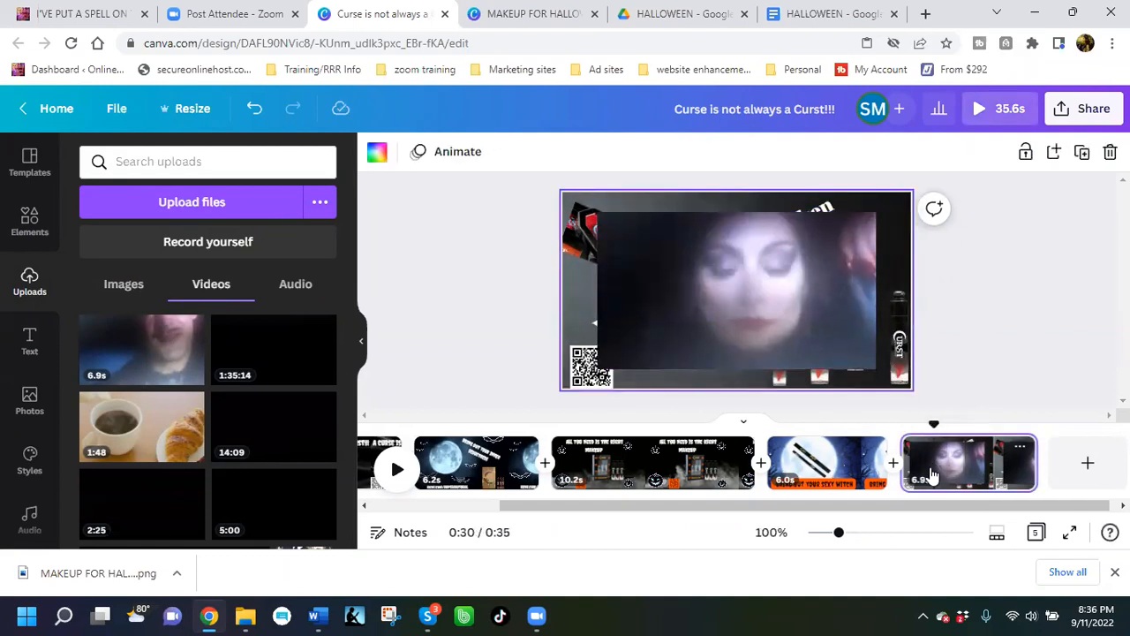
click(768, 316)
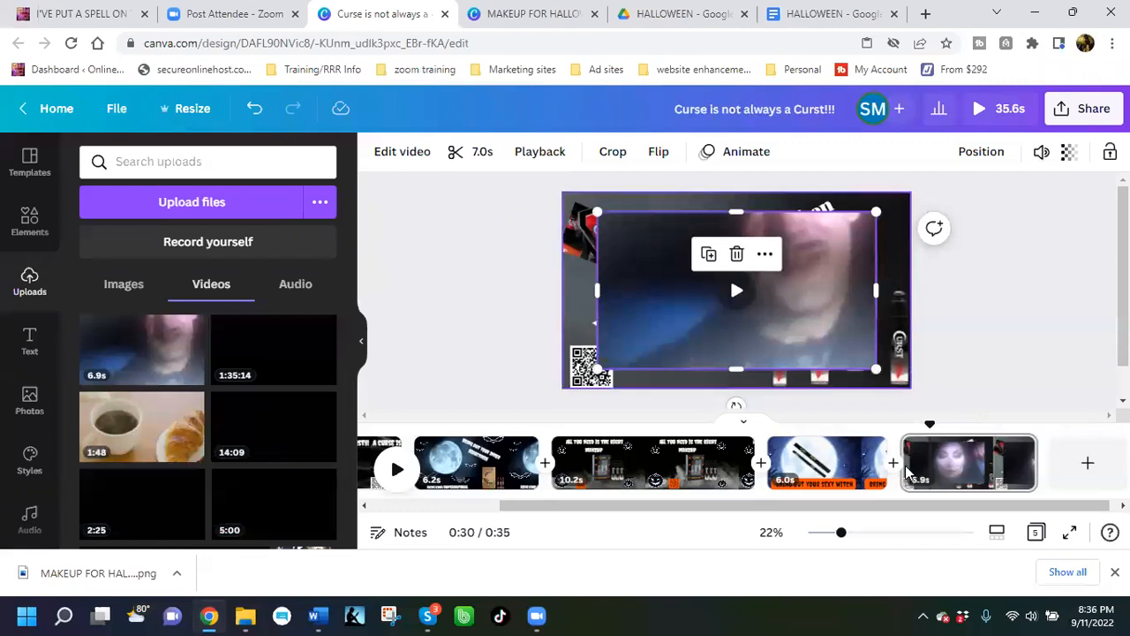
click(950, 479)
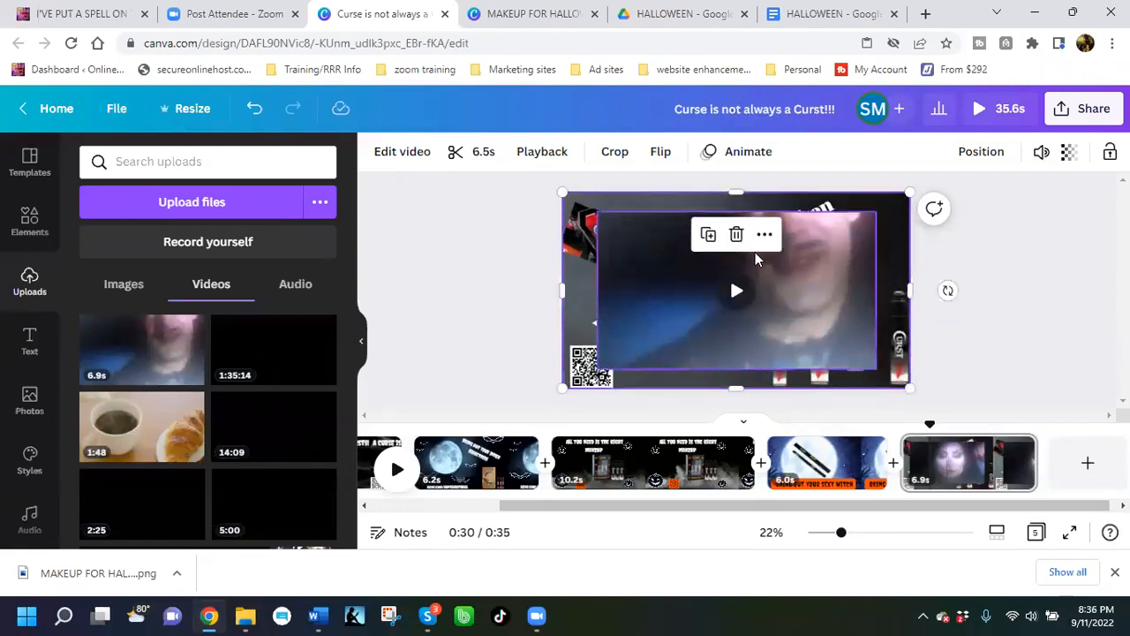
click(736, 234)
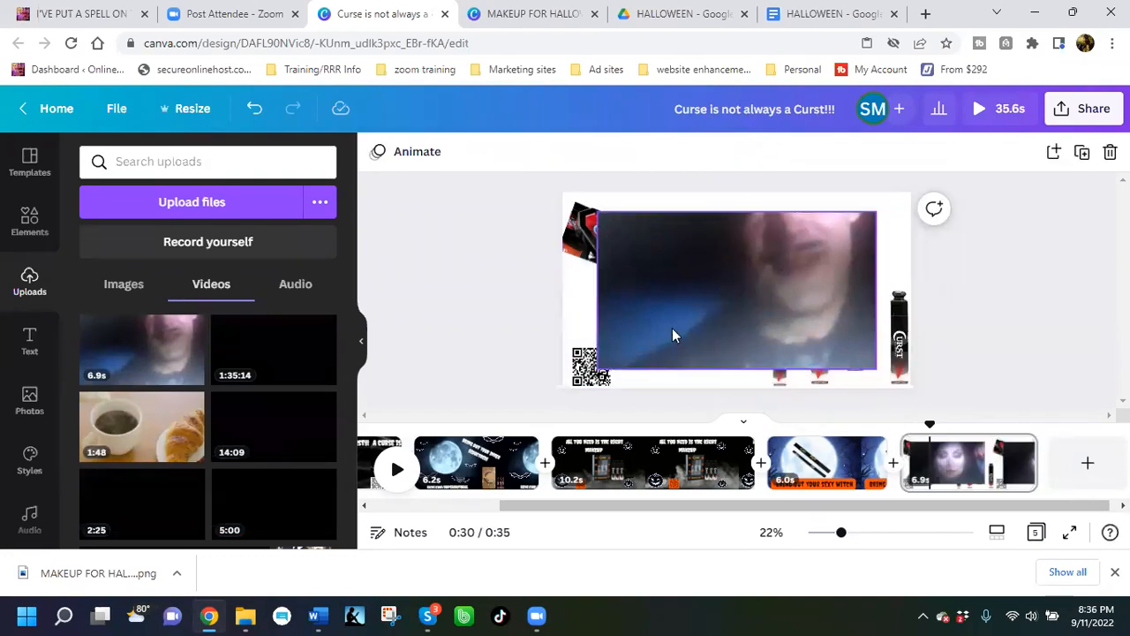
Step: Trim the last page in the timeline to 5.7 seconds
click(995, 478)
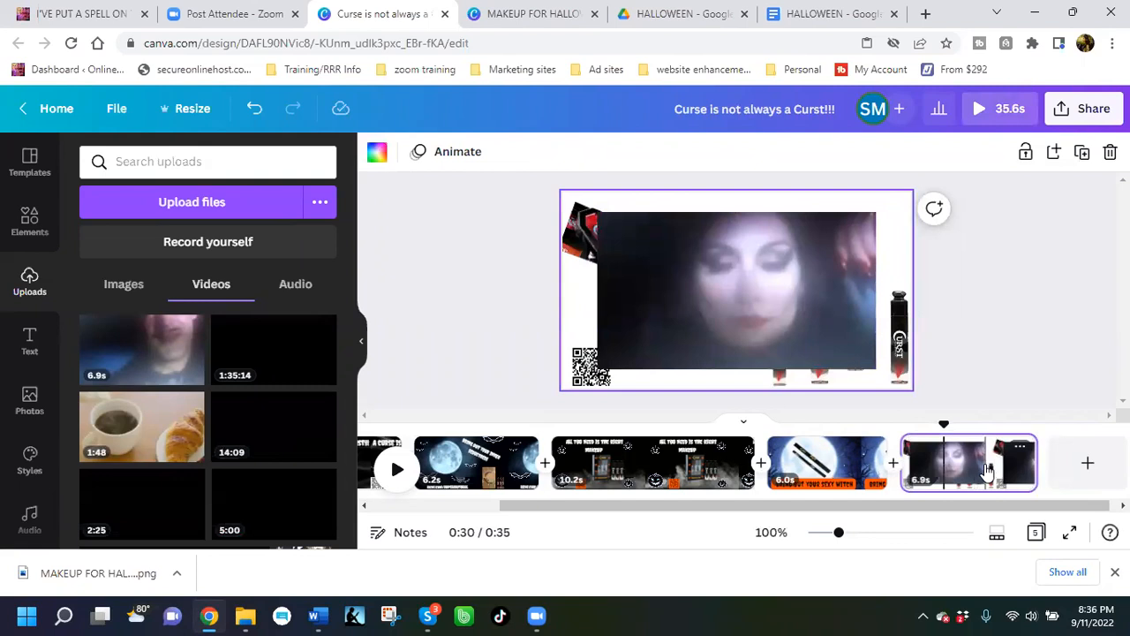
click(987, 470)
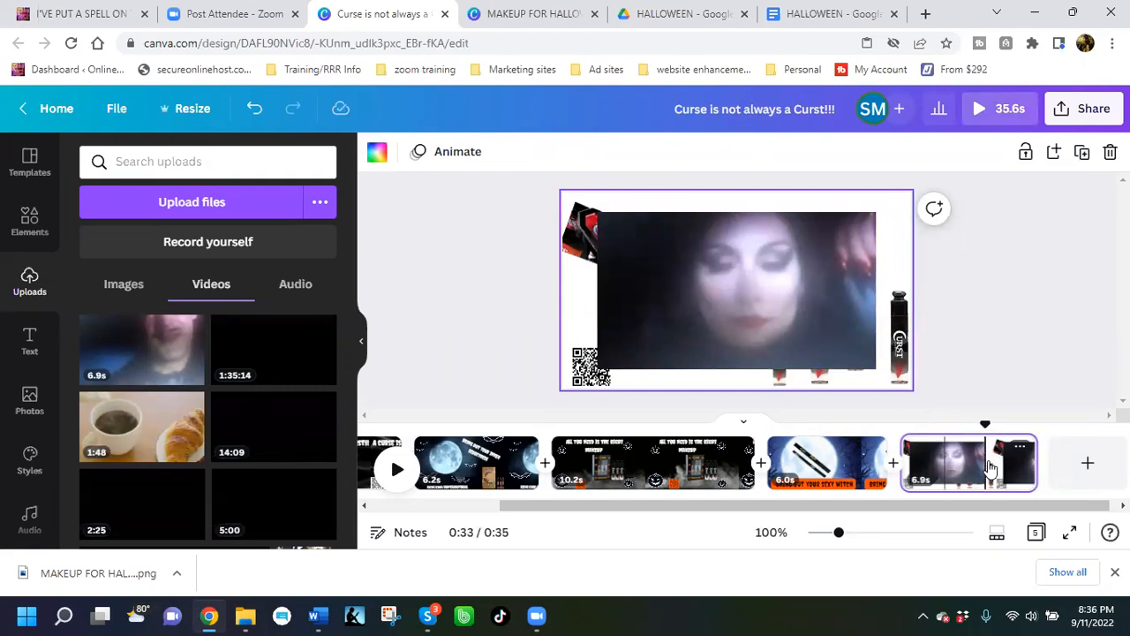
drag(990, 469, 986, 464)
drag(1061, 465, 1037, 463)
drag(930, 476, 926, 468)
Step: Send the woman's face video one layer backward so that it sits behind the tilted heading
click(618, 300)
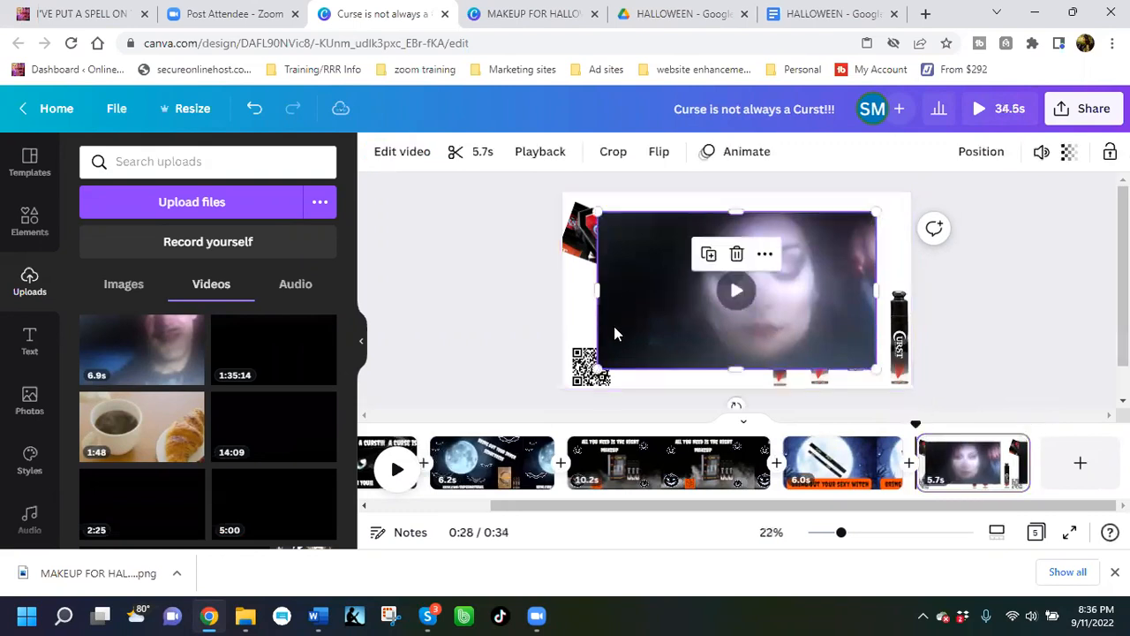
click(581, 287)
click(698, 281)
click(981, 157)
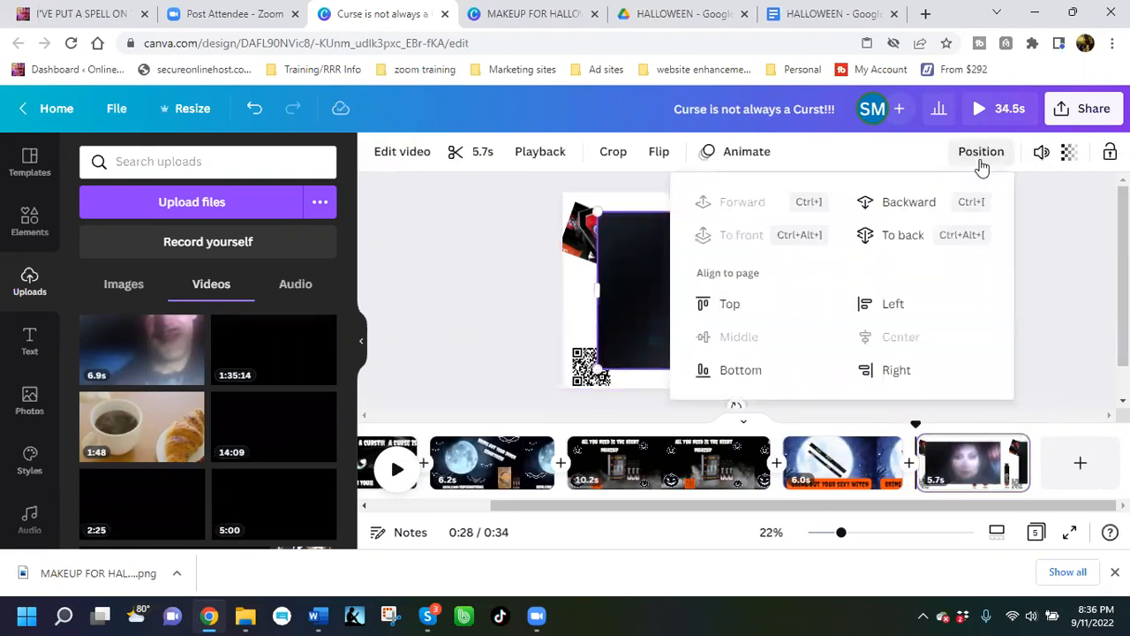
click(909, 205)
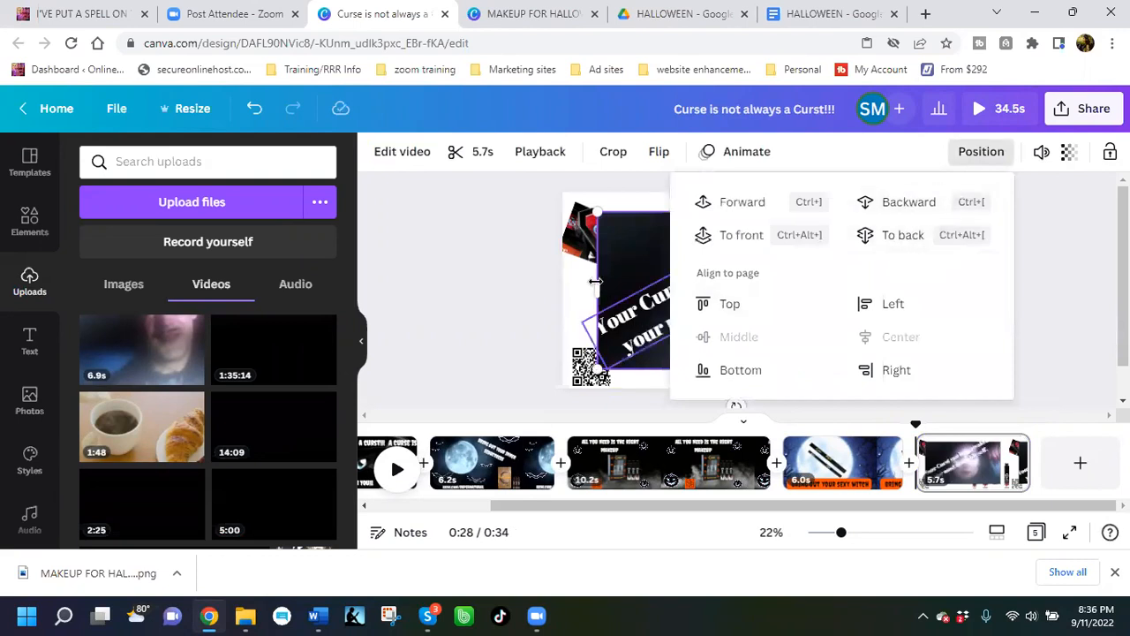
Step: Bring the tilted Curst coffin box image forward in front of the video
click(583, 237)
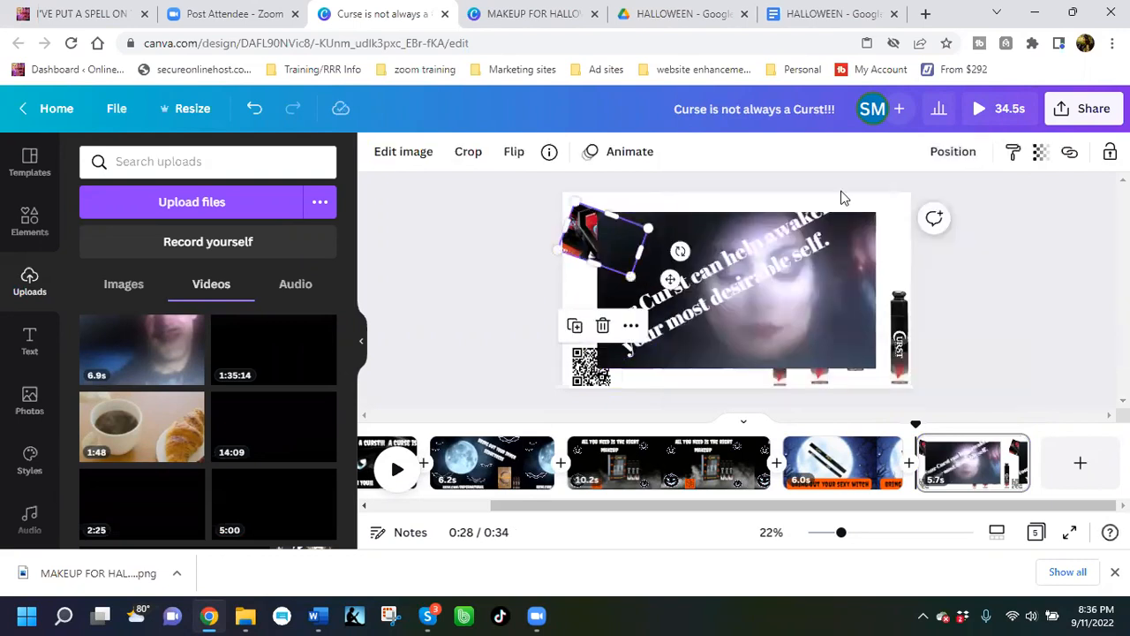
click(954, 152)
click(729, 204)
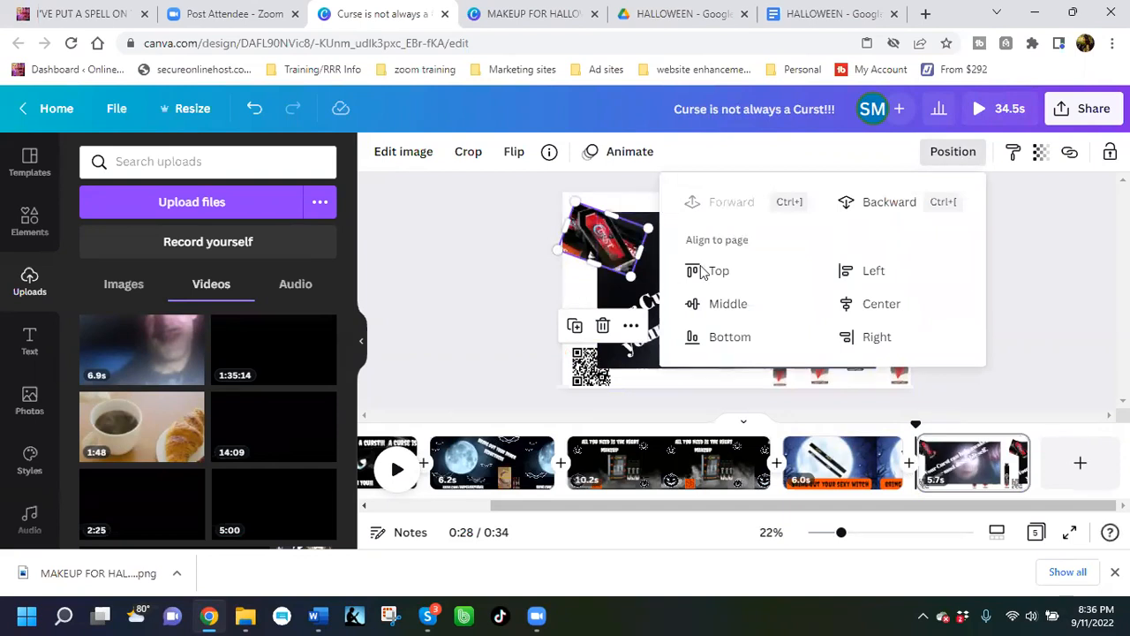
click(794, 383)
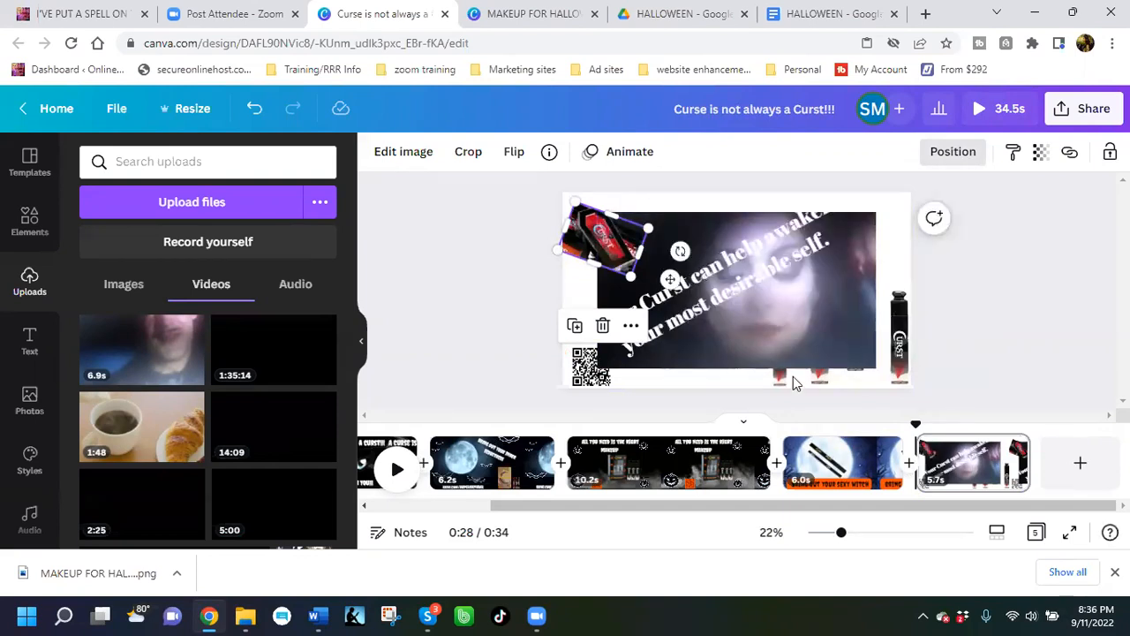
click(854, 265)
click(900, 358)
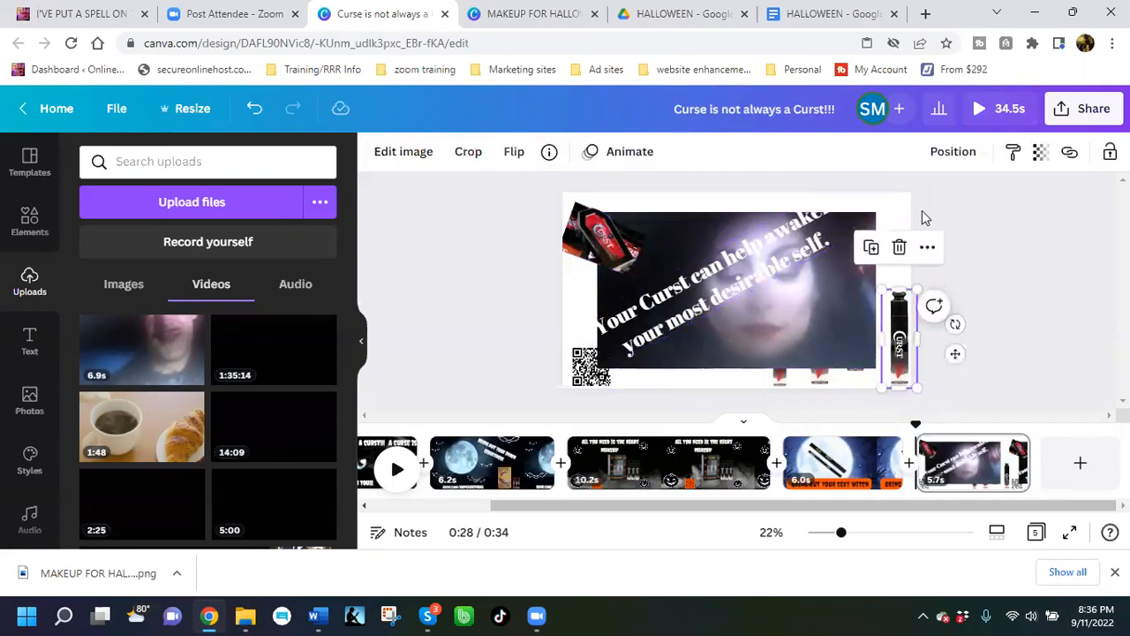
click(951, 154)
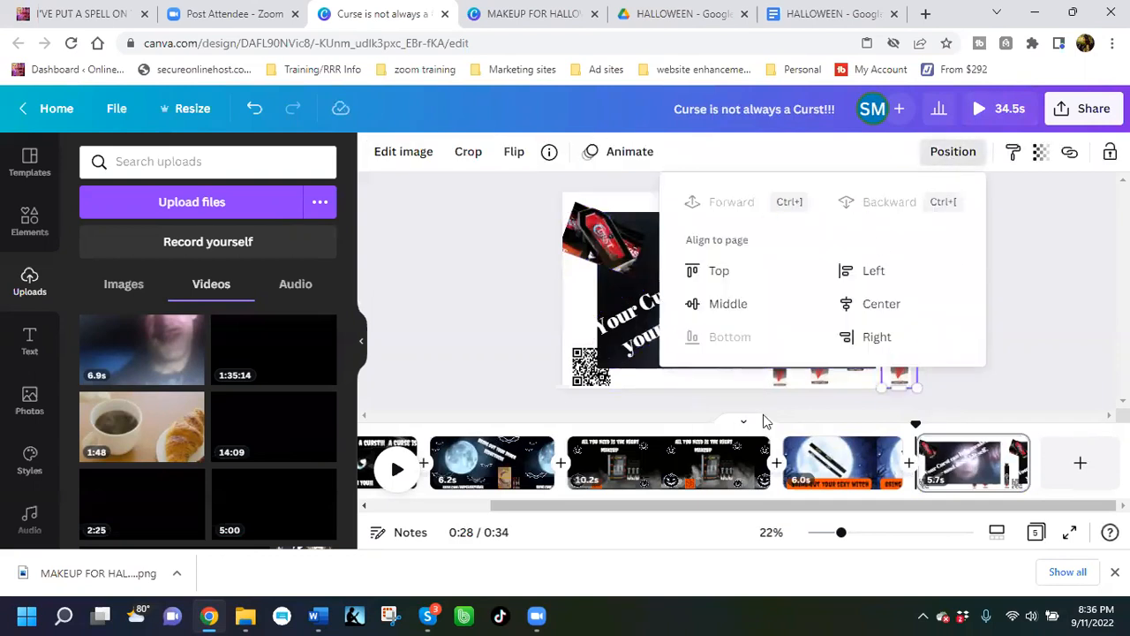
click(881, 378)
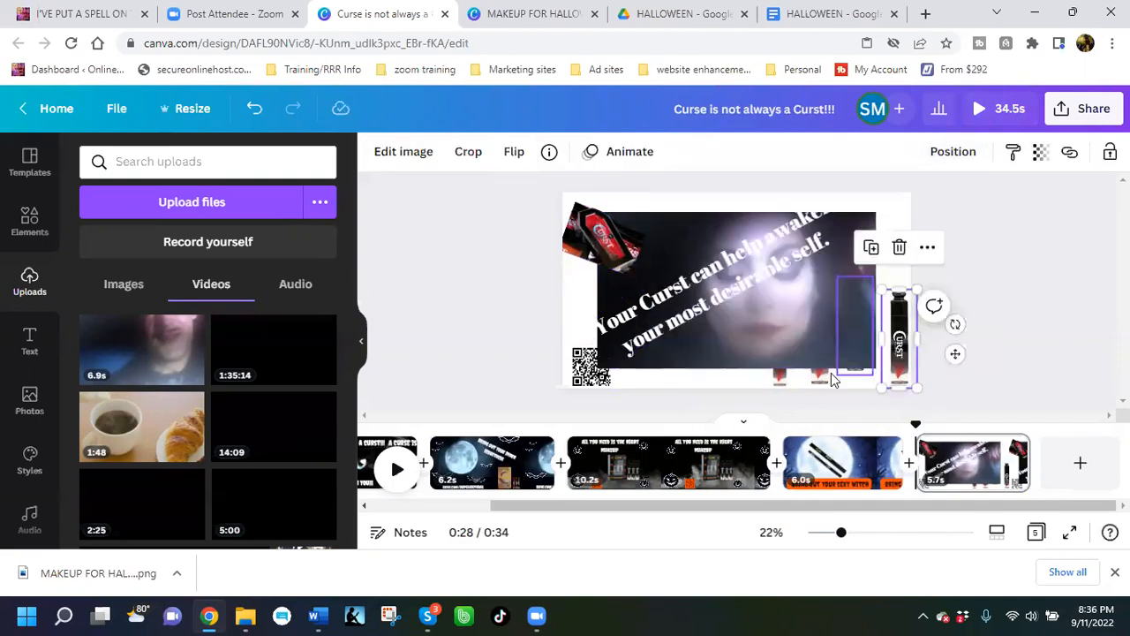
Step: Widen the video to the page's right edge, about 1,761 wide, and bring the rightmost lipstick tube forward in front of it
click(875, 300)
drag(899, 295, 913, 291)
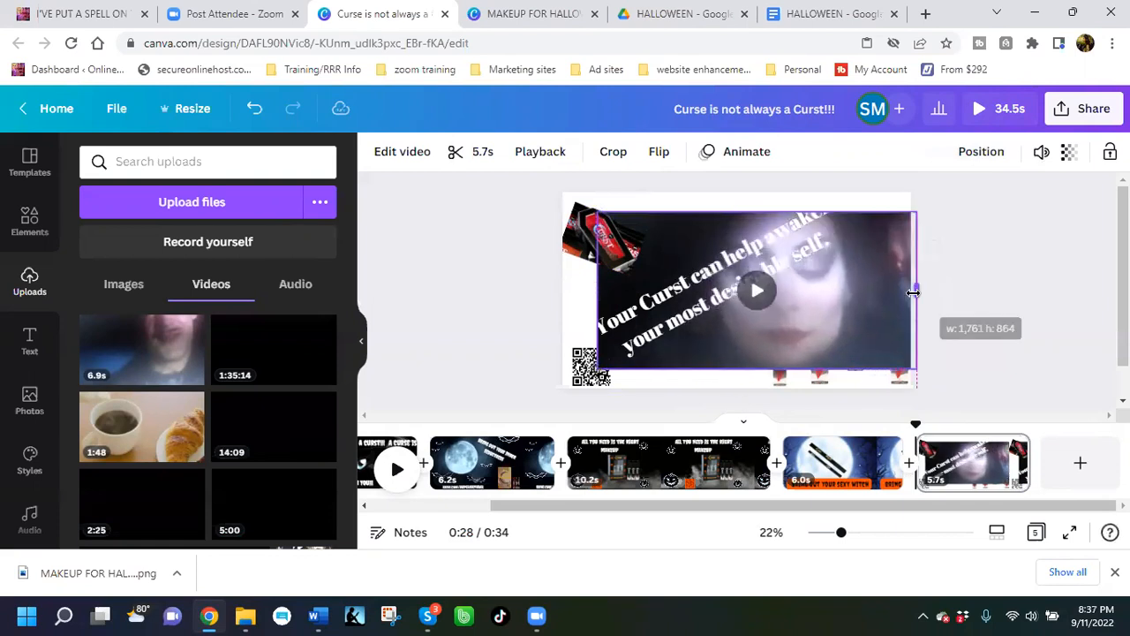
click(905, 379)
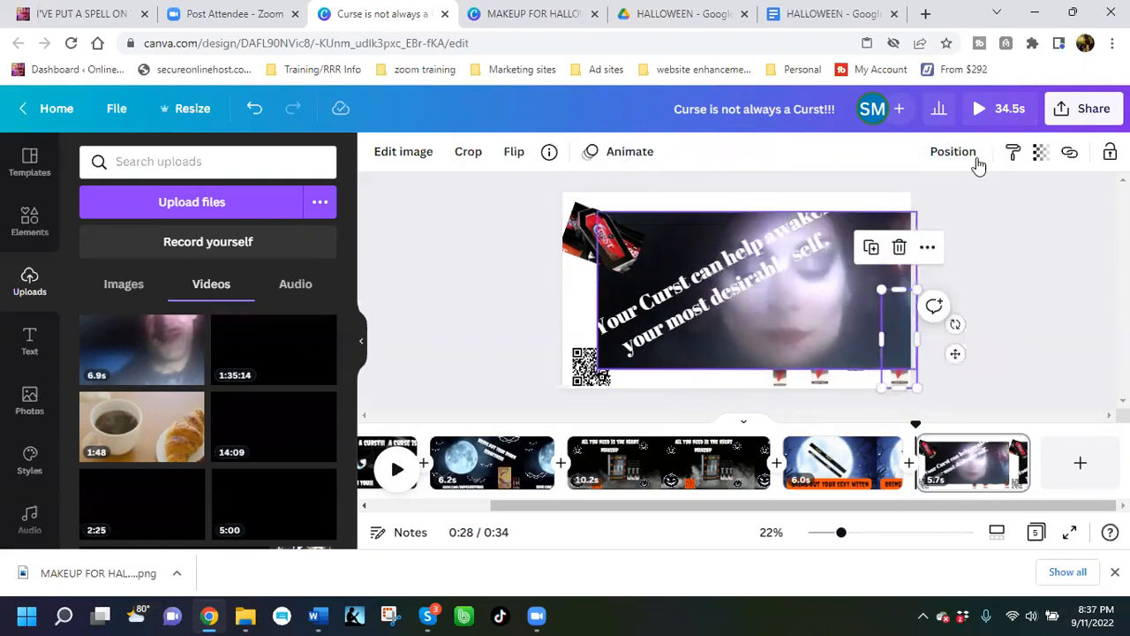
click(950, 152)
click(732, 202)
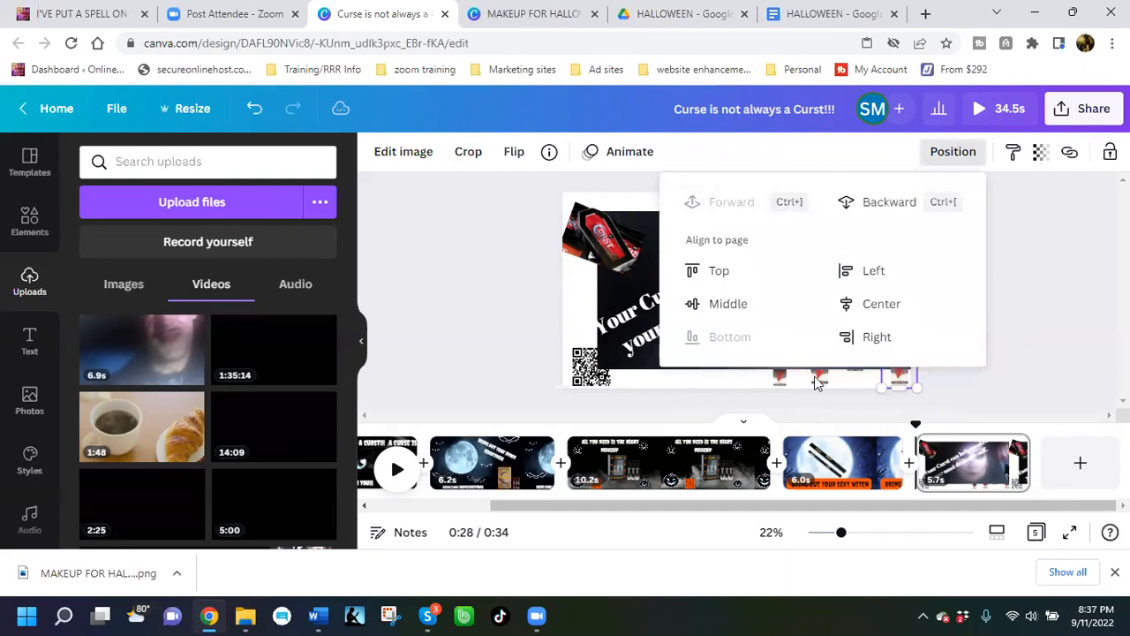
Step: Bring the two leftmost lipstick tubes forward in front of the woman's face video
click(822, 380)
click(943, 157)
click(943, 157)
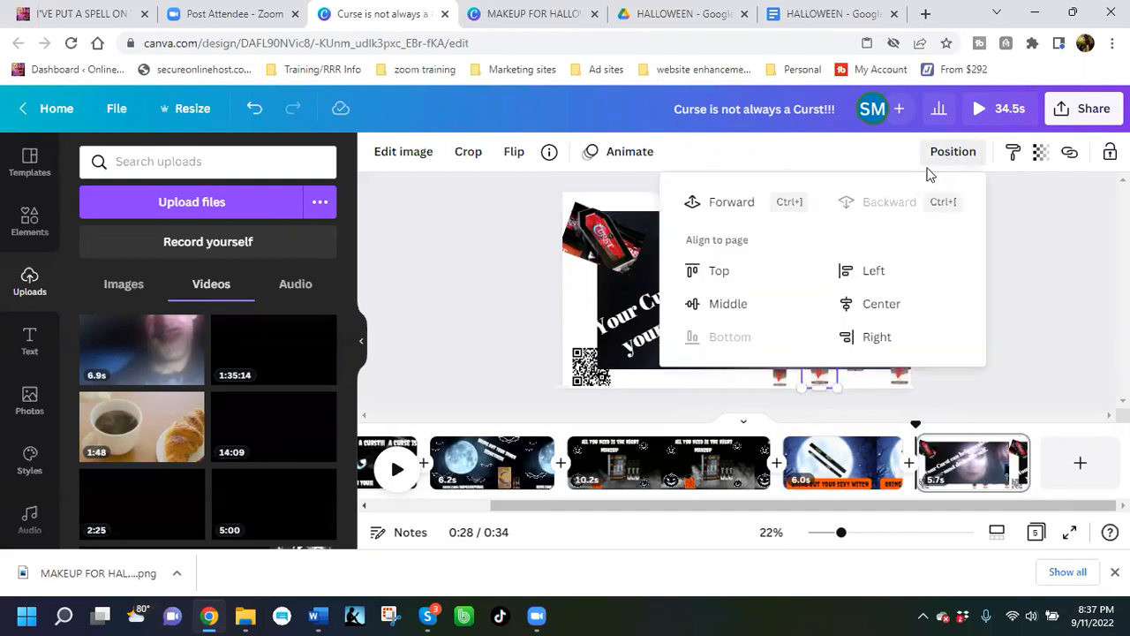
click(719, 202)
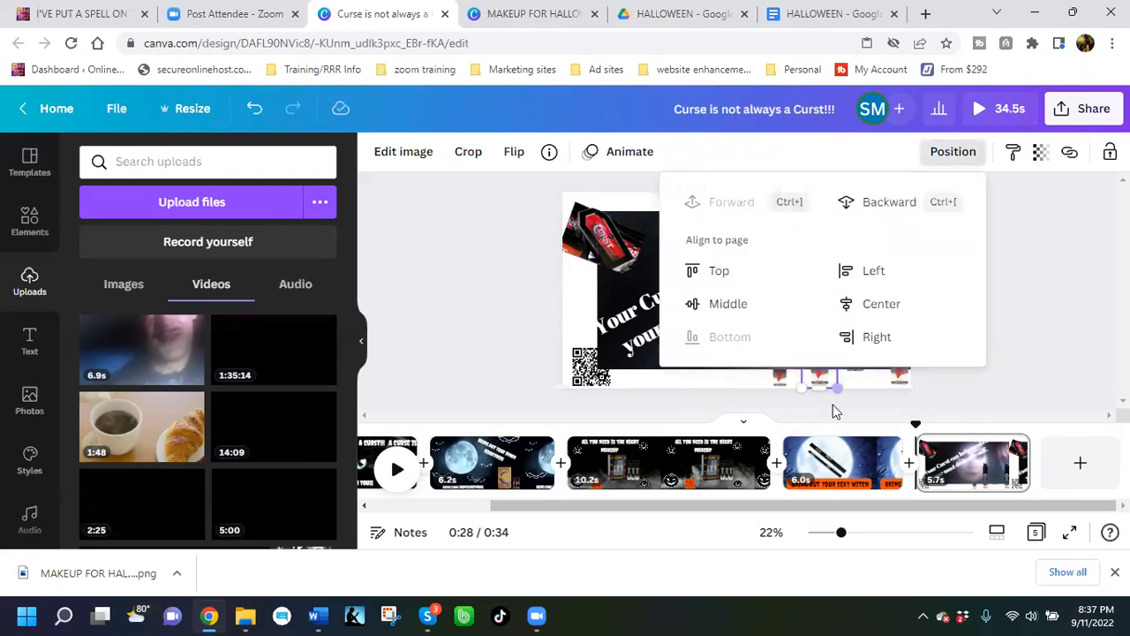
click(781, 380)
click(958, 153)
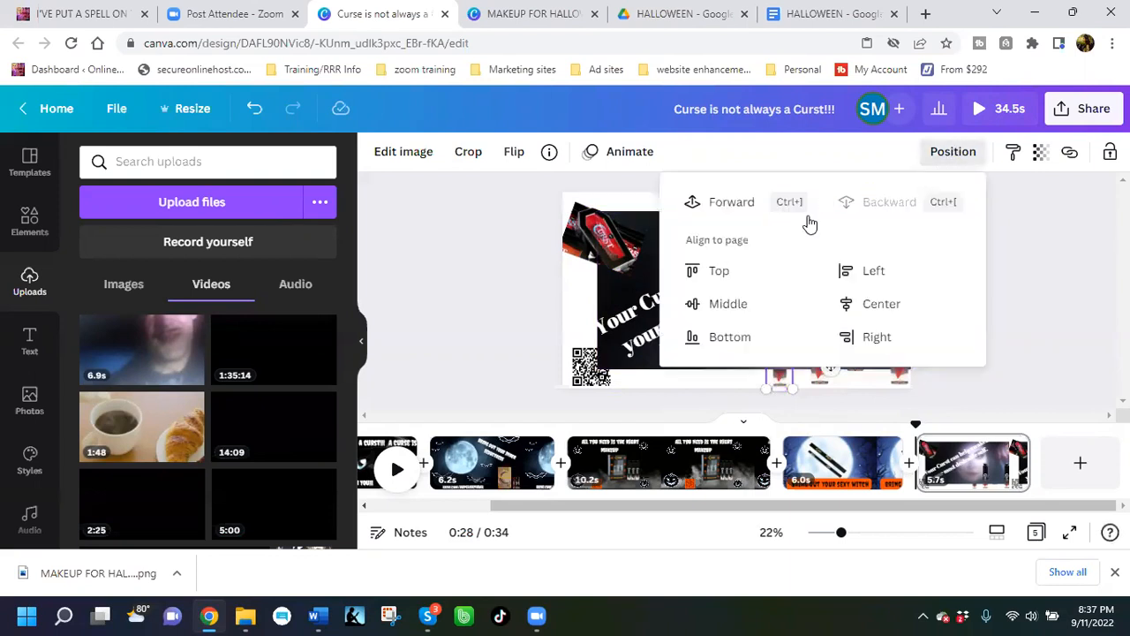
click(749, 207)
Step: Bring the QR code forward so that it sits in front of the video
click(590, 364)
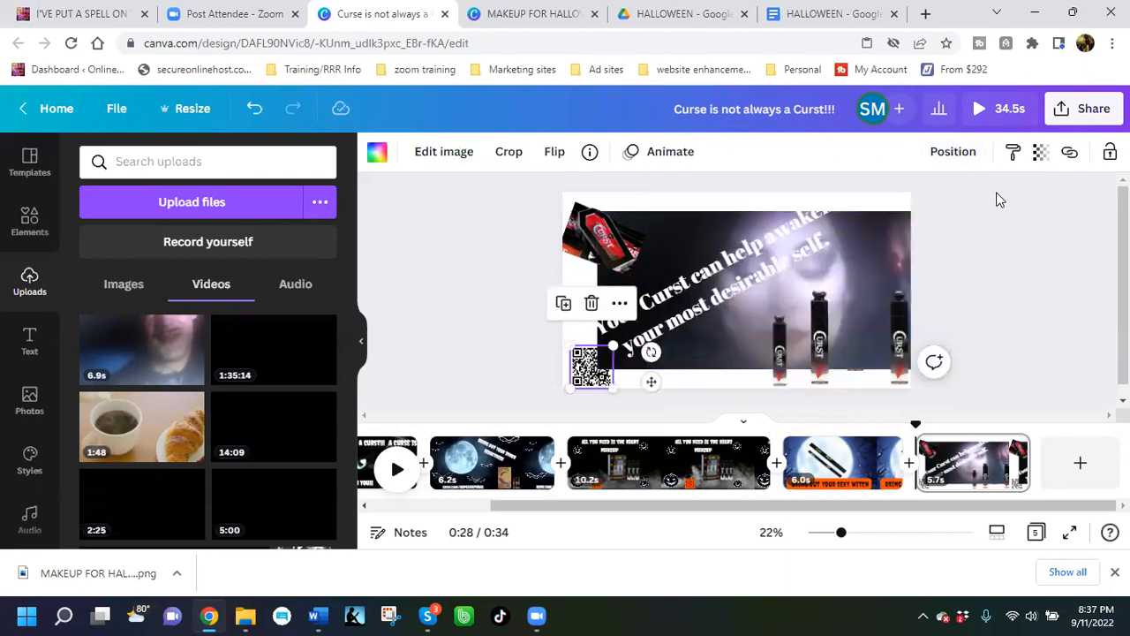
click(950, 153)
click(726, 201)
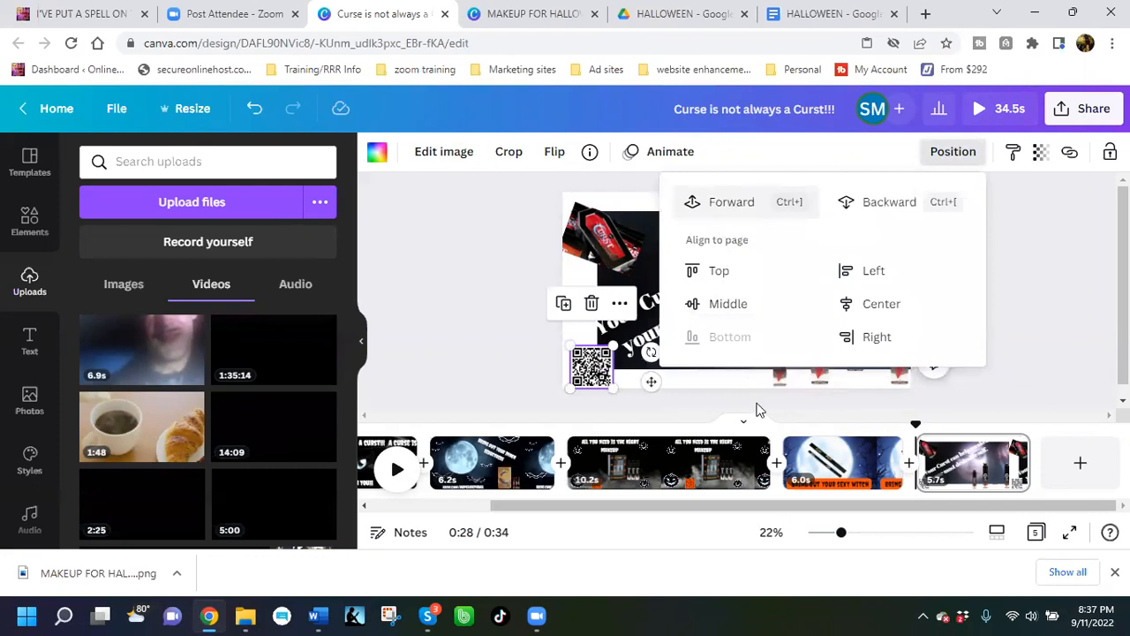
click(1096, 298)
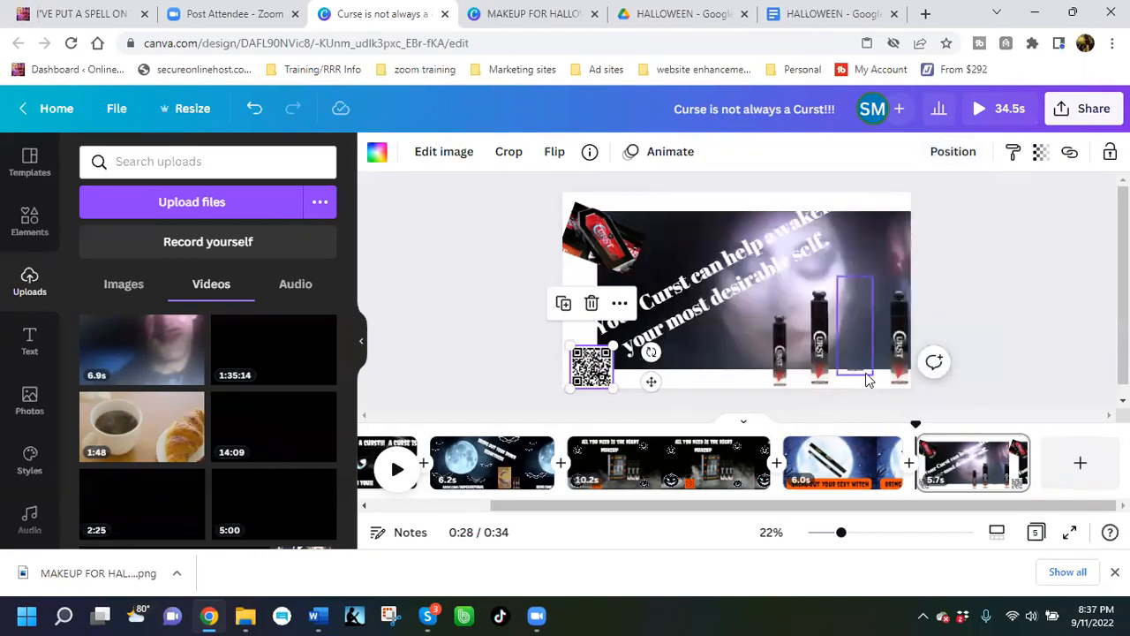
Step: Bring the remaining hidden lipstick tube, third from the left, forward in front of the video
click(867, 375)
click(952, 152)
click(732, 205)
click(1021, 322)
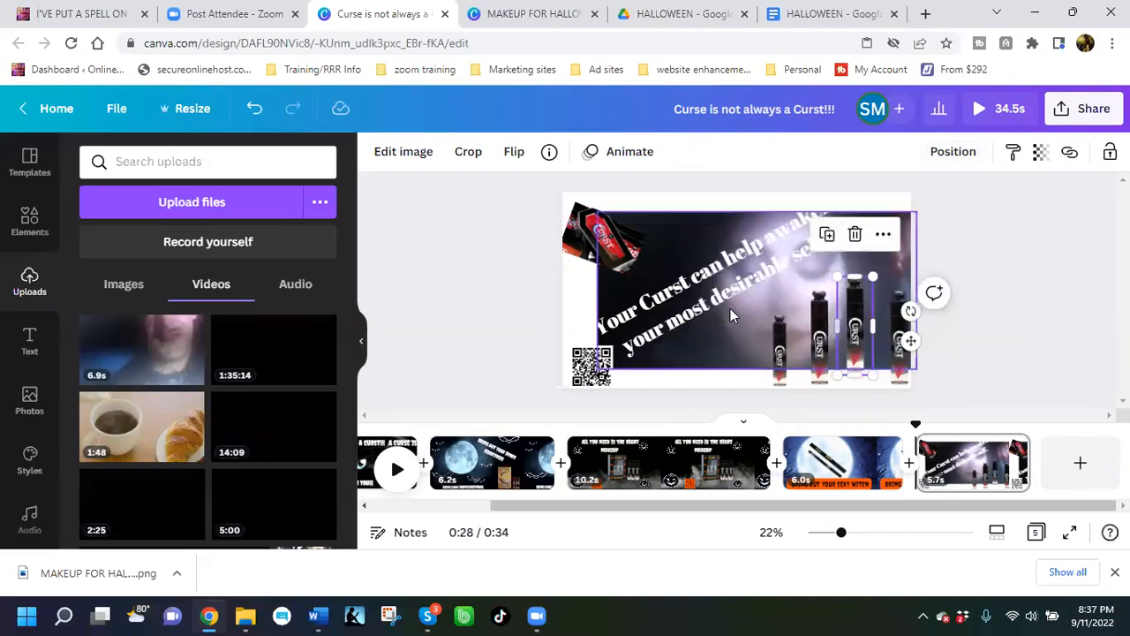
Step: Enlarge the woman's face video on all sides until it covers the whole page
click(684, 233)
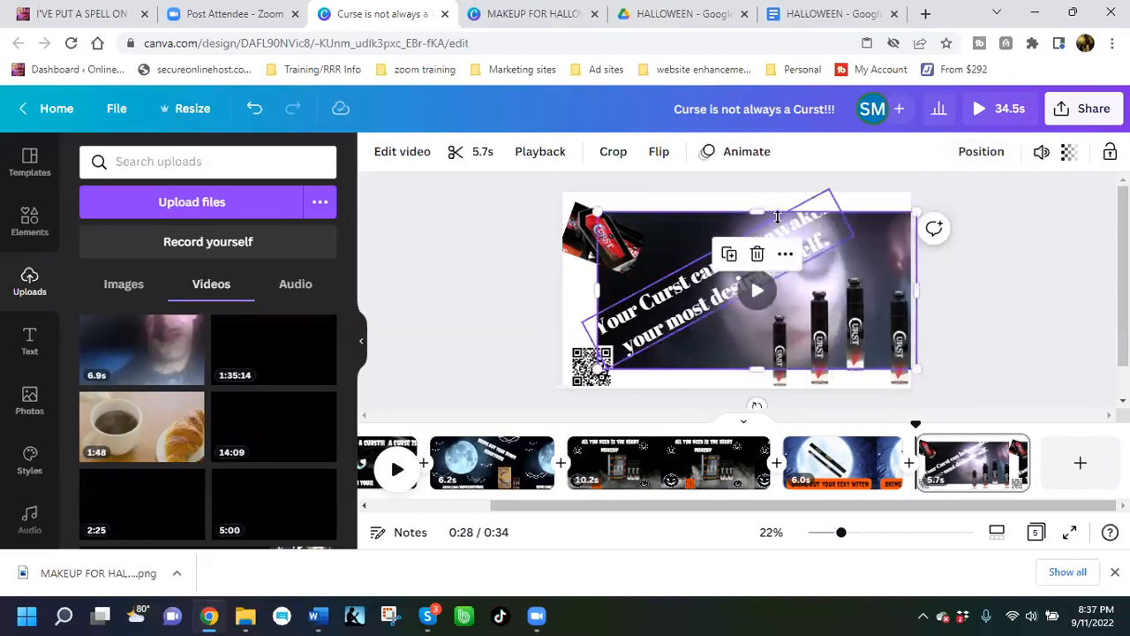
mouse_move(566, 209)
mouse_down()
mouse_move(545, 195)
mouse_move(565, 201)
mouse_up()
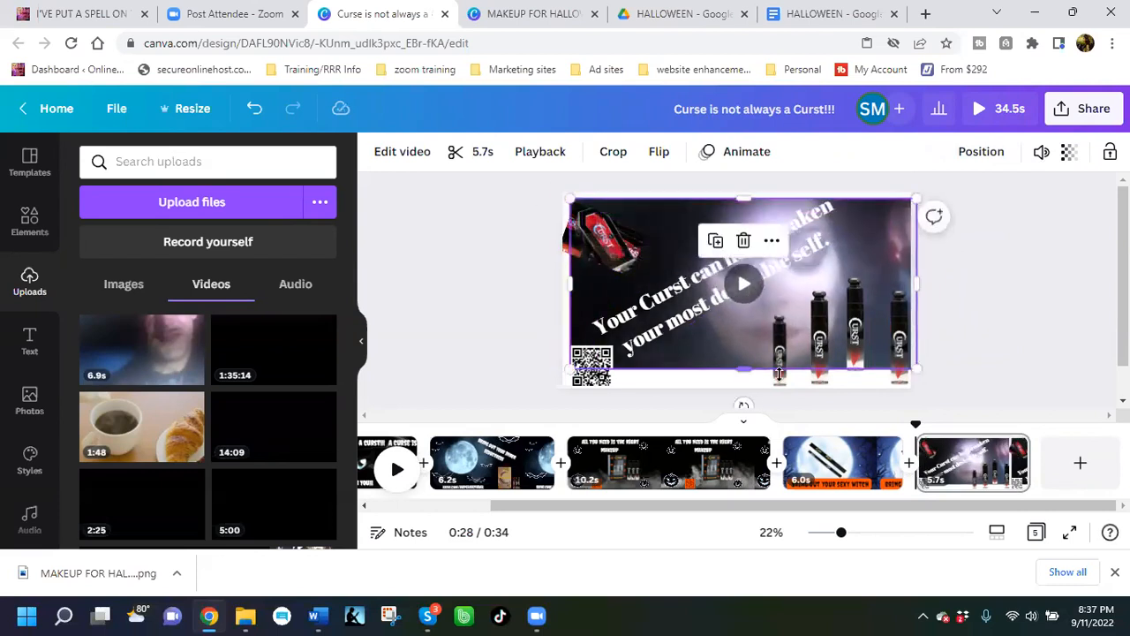
drag(745, 381, 744, 390)
drag(559, 291, 557, 292)
drag(739, 192, 737, 186)
drag(916, 289, 911, 290)
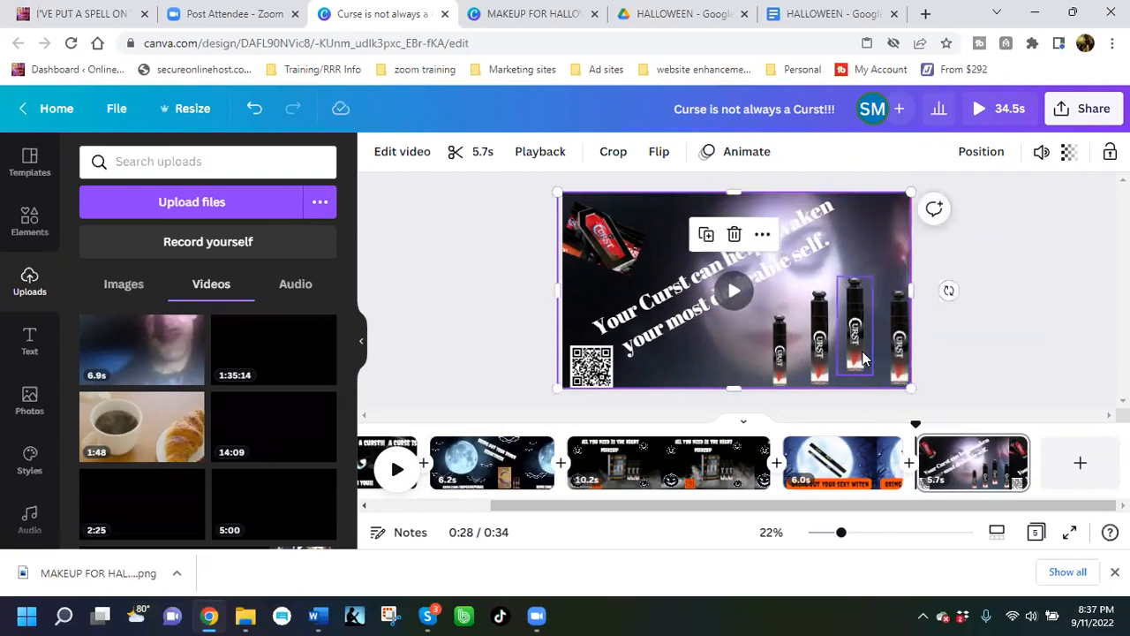
Step: Move the tallest lipstick tube beside the rightmost one, and the other two tubes over beside the QR code
drag(860, 354, 872, 363)
drag(794, 360, 627, 358)
drag(819, 362, 680, 376)
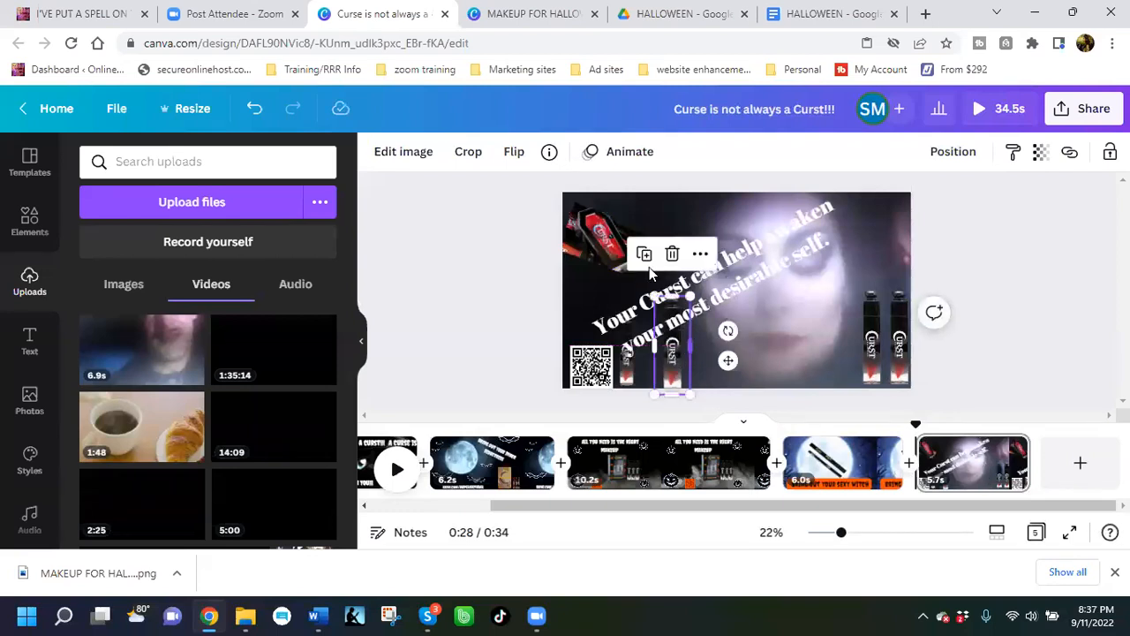
Step: Shrink the larger lipstick tube near the QR code and delete it, leaving the small tube next to the code
drag(654, 297, 671, 340)
drag(674, 378, 670, 376)
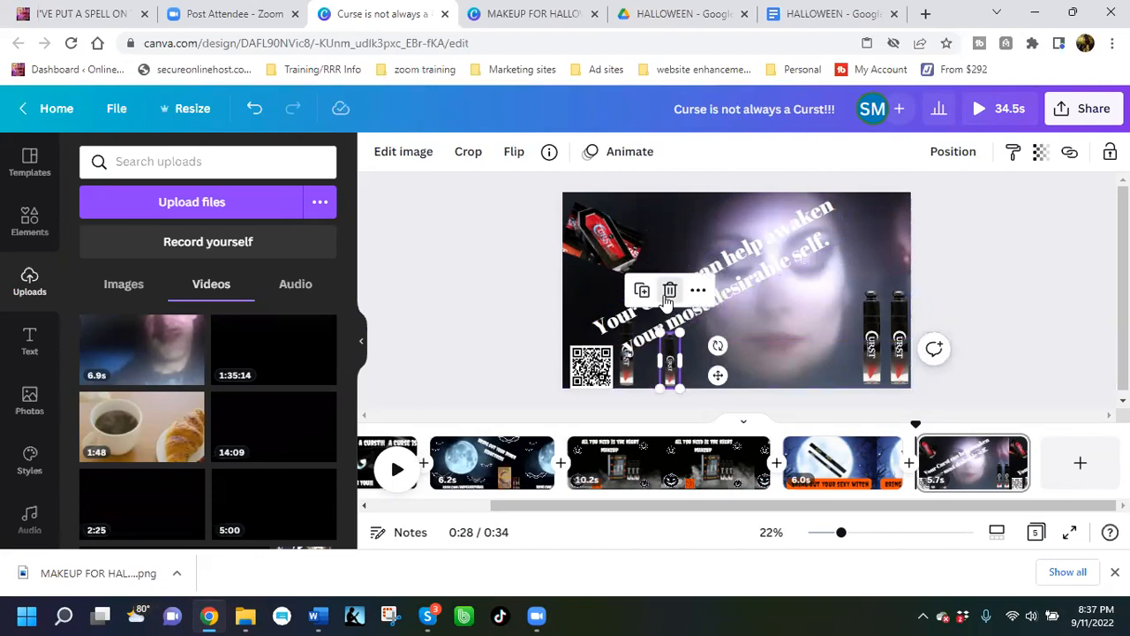
click(669, 292)
Step: Rotate the tilted heading to horizontal and move it up near the page's top edge
click(825, 235)
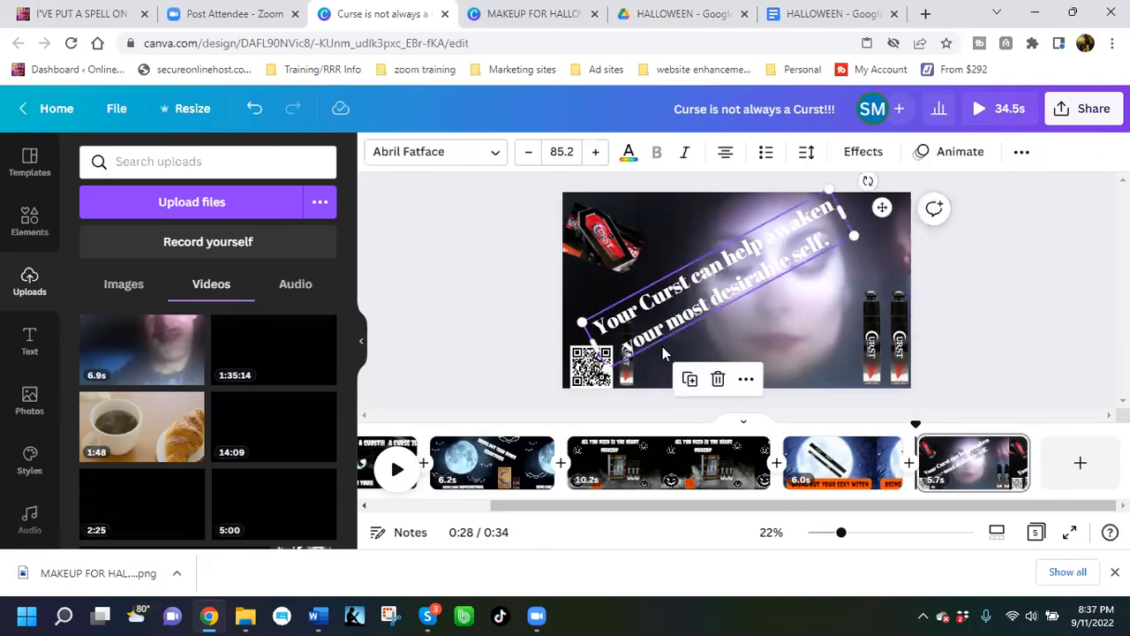
drag(868, 181, 843, 260)
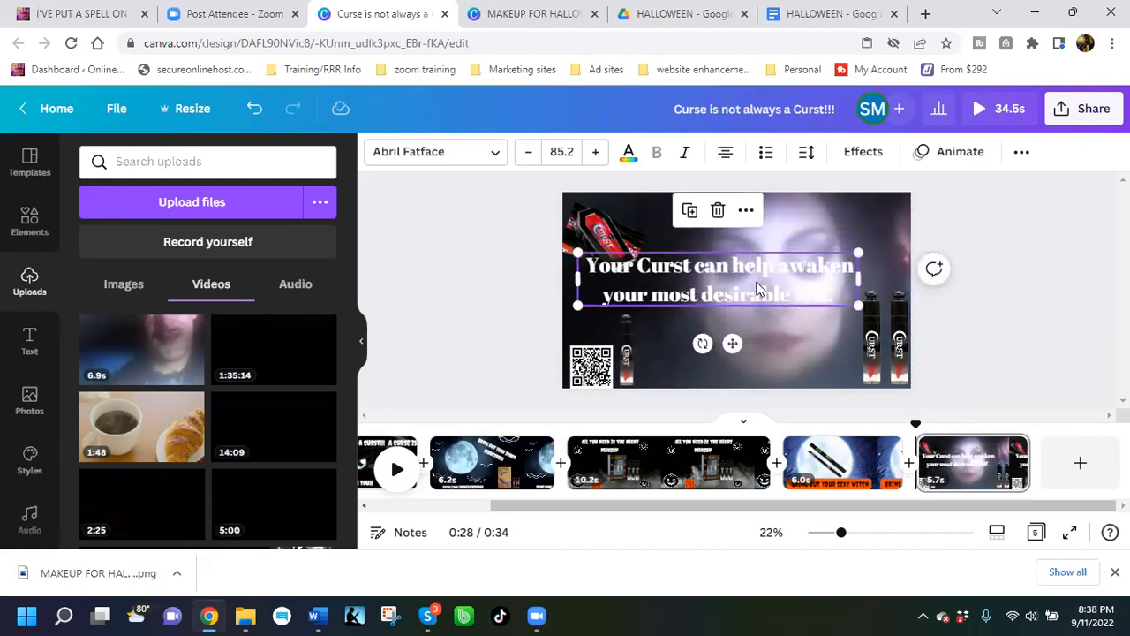
drag(757, 283, 770, 255)
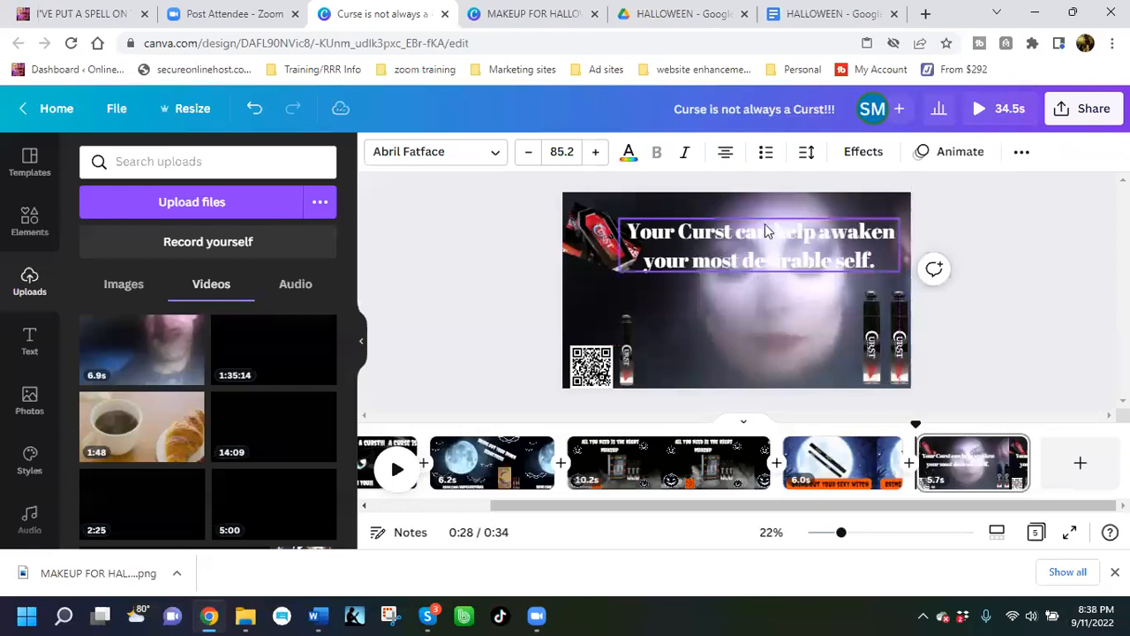
drag(761, 208, 752, 175)
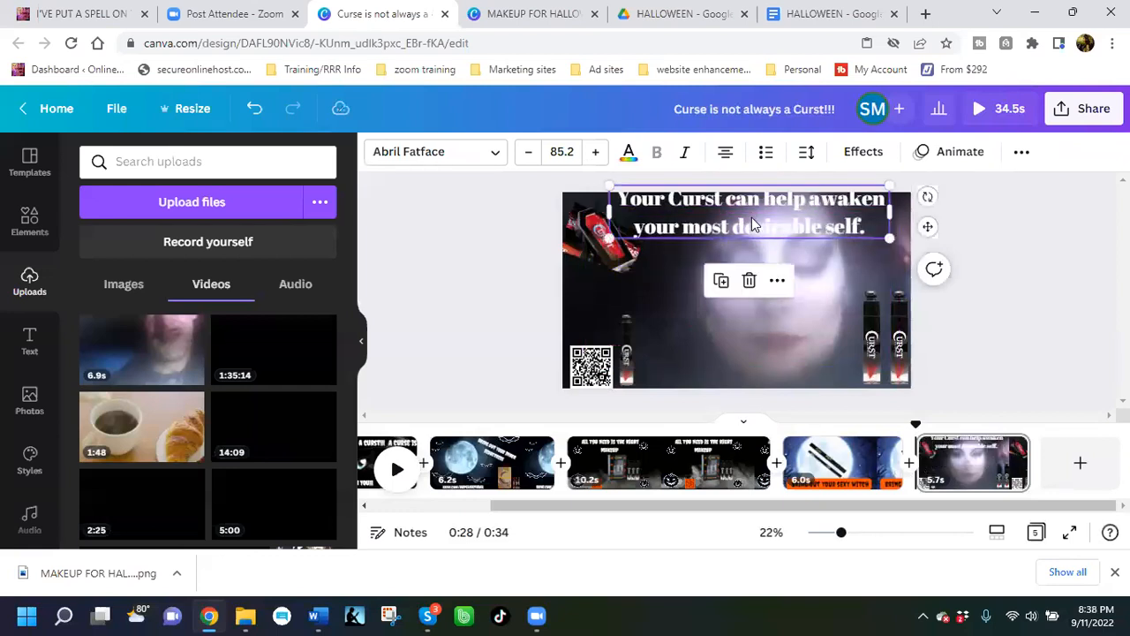
drag(748, 226, 741, 241)
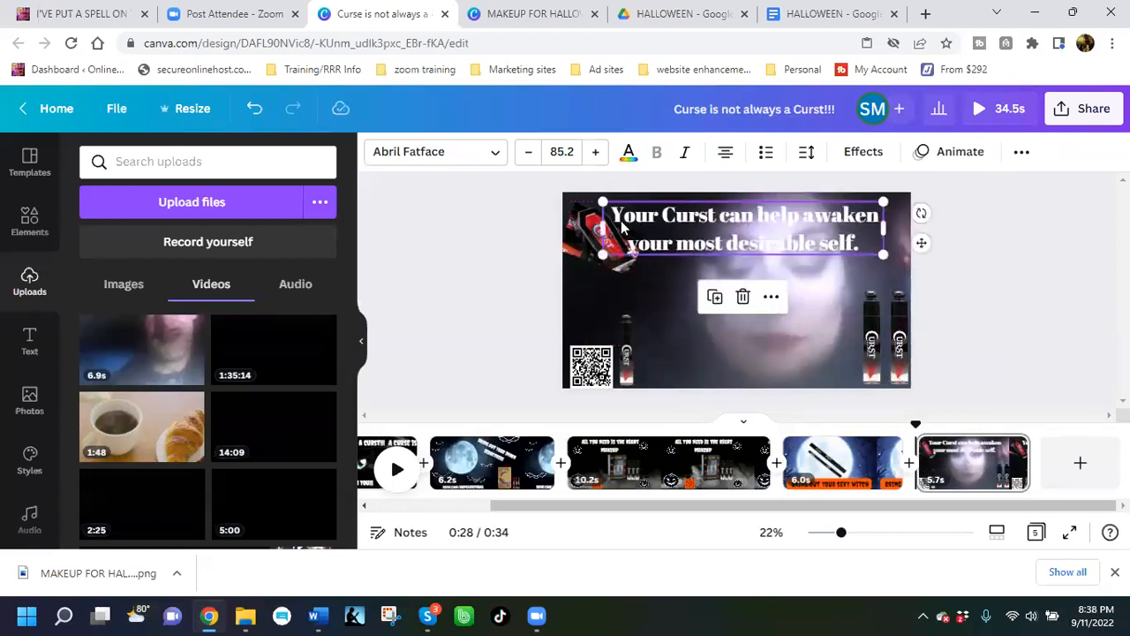
Step: Widen the heading's text box past the page's right edge and reduce its font size to 62.2
drag(599, 228, 570, 228)
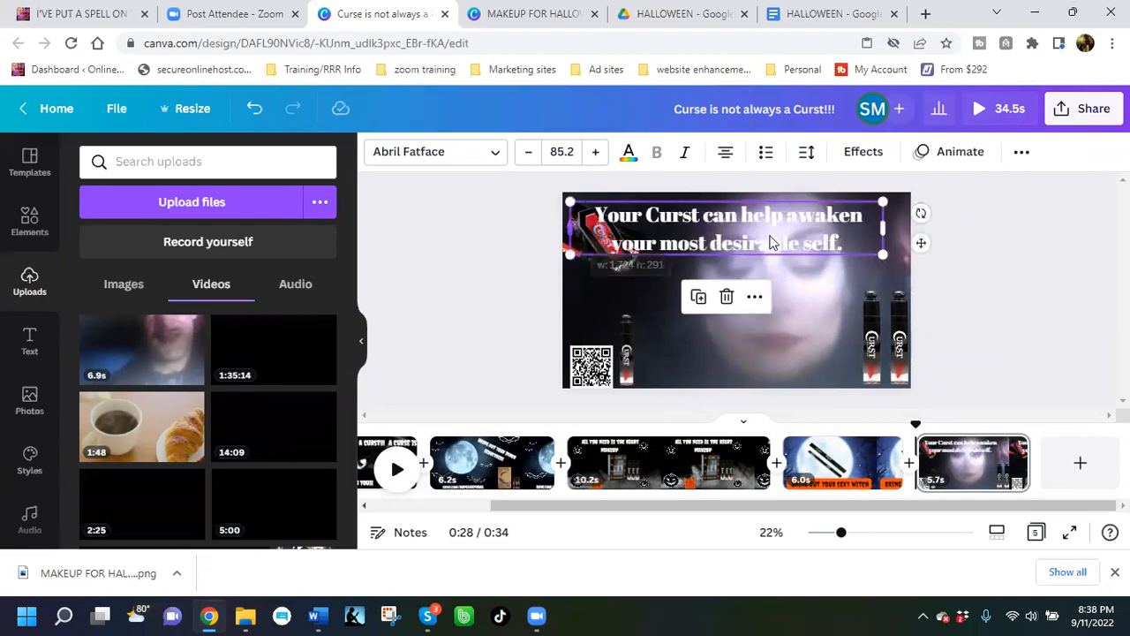
drag(882, 228, 942, 227)
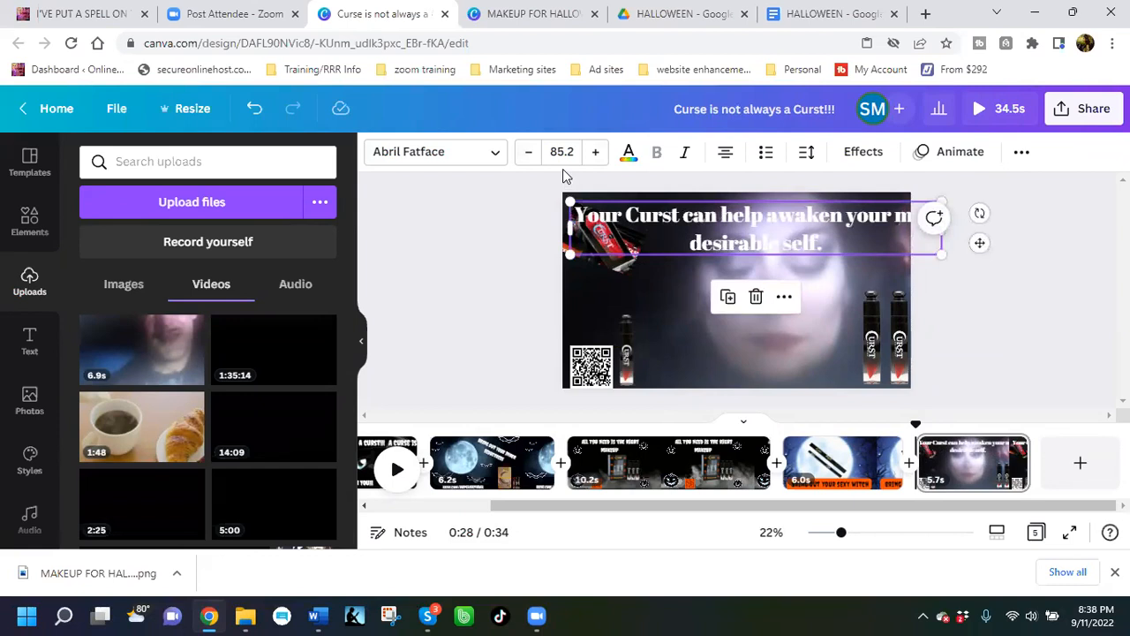
click(528, 155)
click(528, 155)
click(528, 155)
click(528, 155)
click(528, 155)
click(528, 156)
click(528, 155)
click(529, 156)
click(528, 156)
click(529, 156)
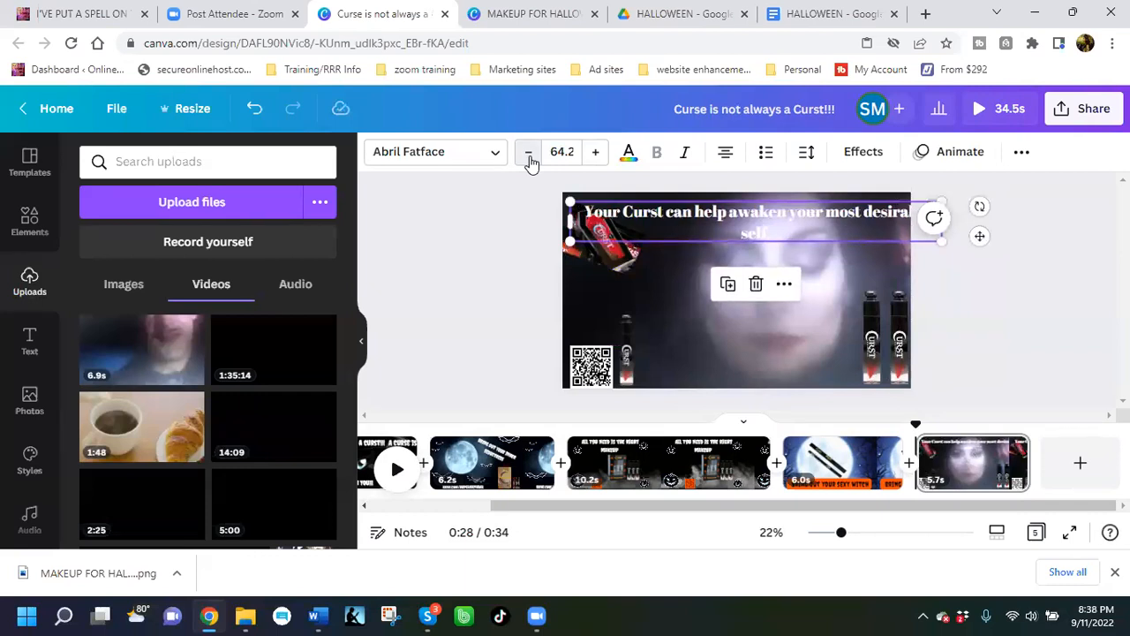
click(528, 156)
click(529, 156)
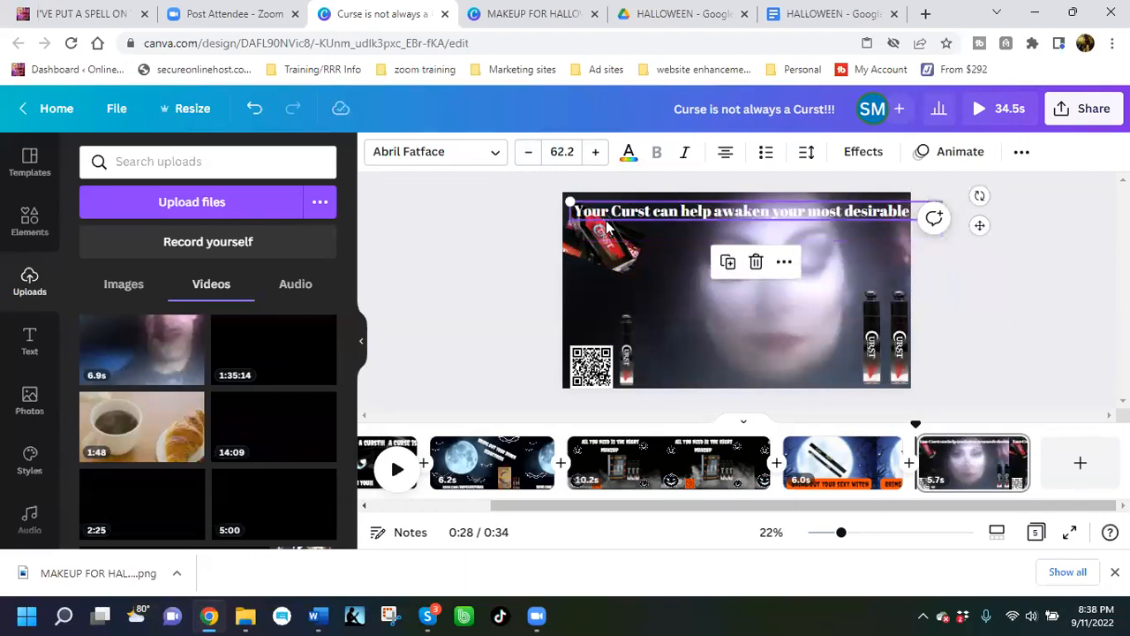
Step: Change the heading's font to Jeepers and align the line along the page's top edge, fully inside the page
click(495, 154)
click(105, 246)
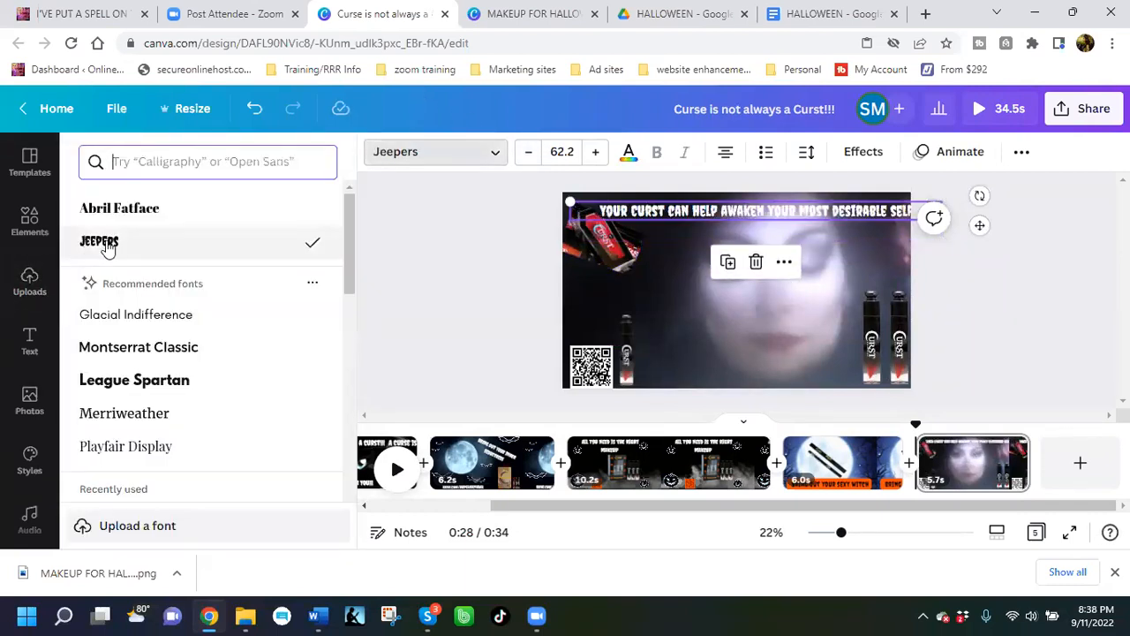
mouse_move(682, 217)
mouse_down()
mouse_move(640, 206)
mouse_move(683, 201)
mouse_up()
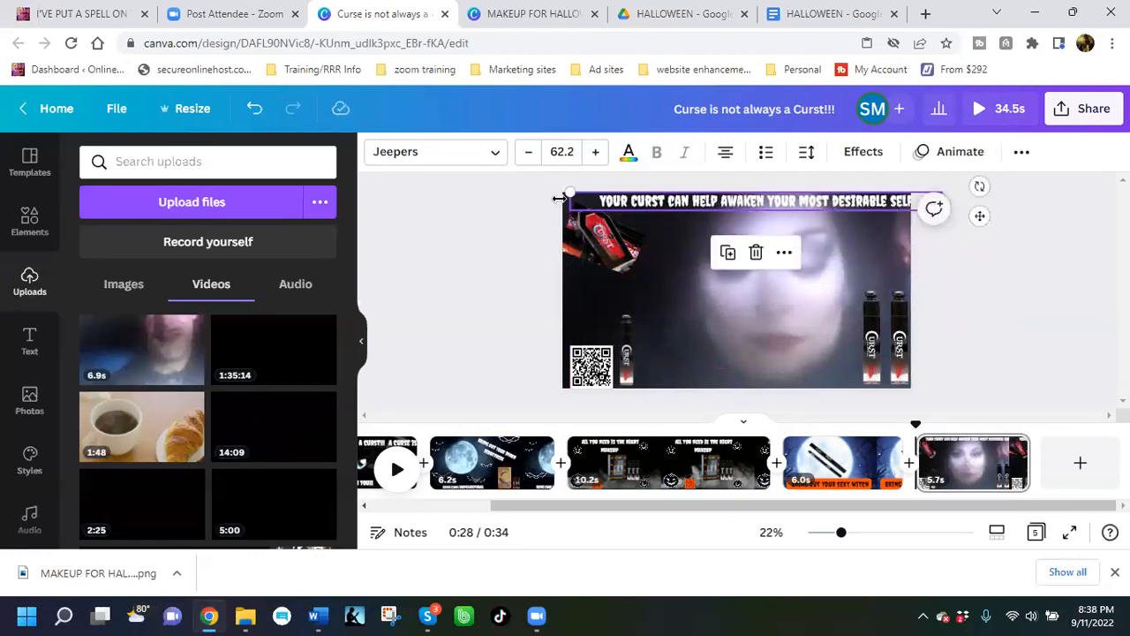
drag(870, 204, 857, 204)
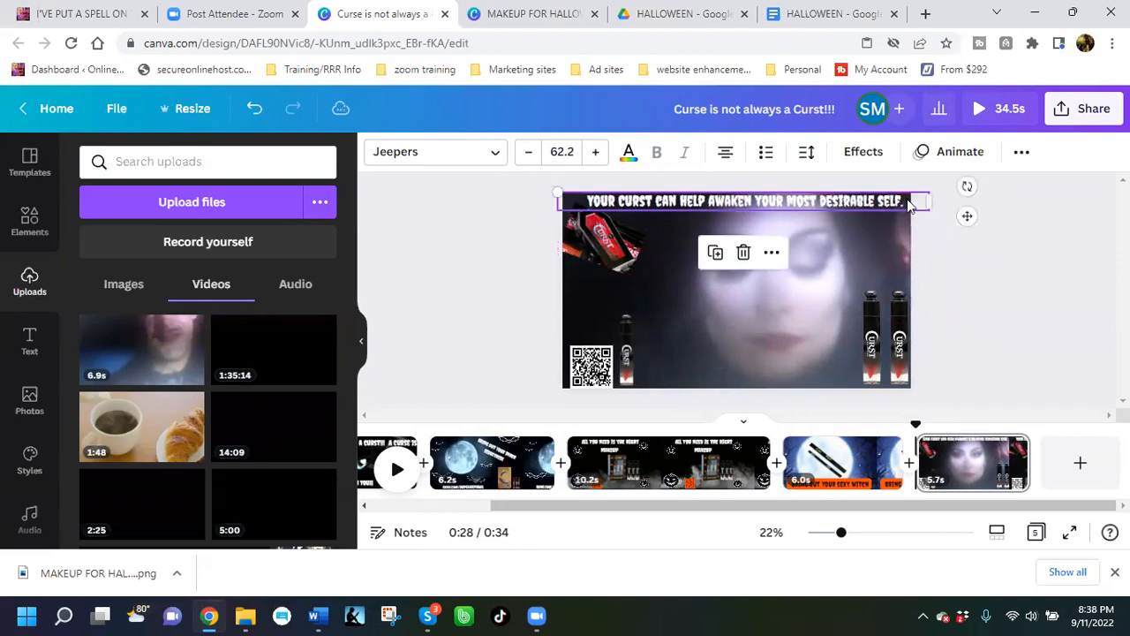
Step: Set the woman's face video as the page's background
click(667, 300)
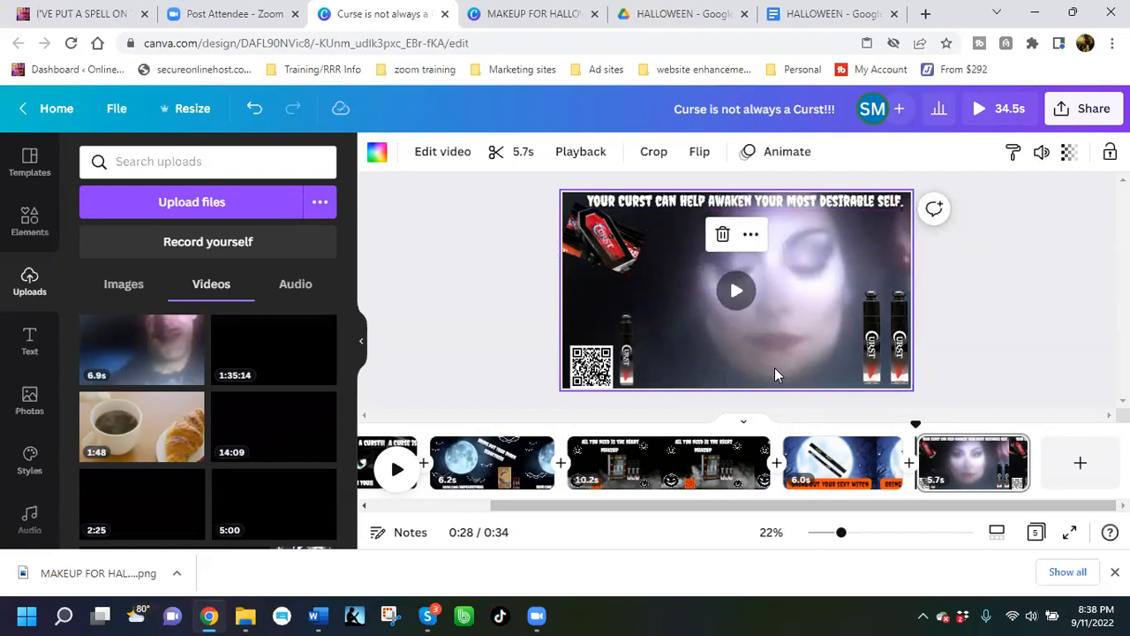
click(1062, 329)
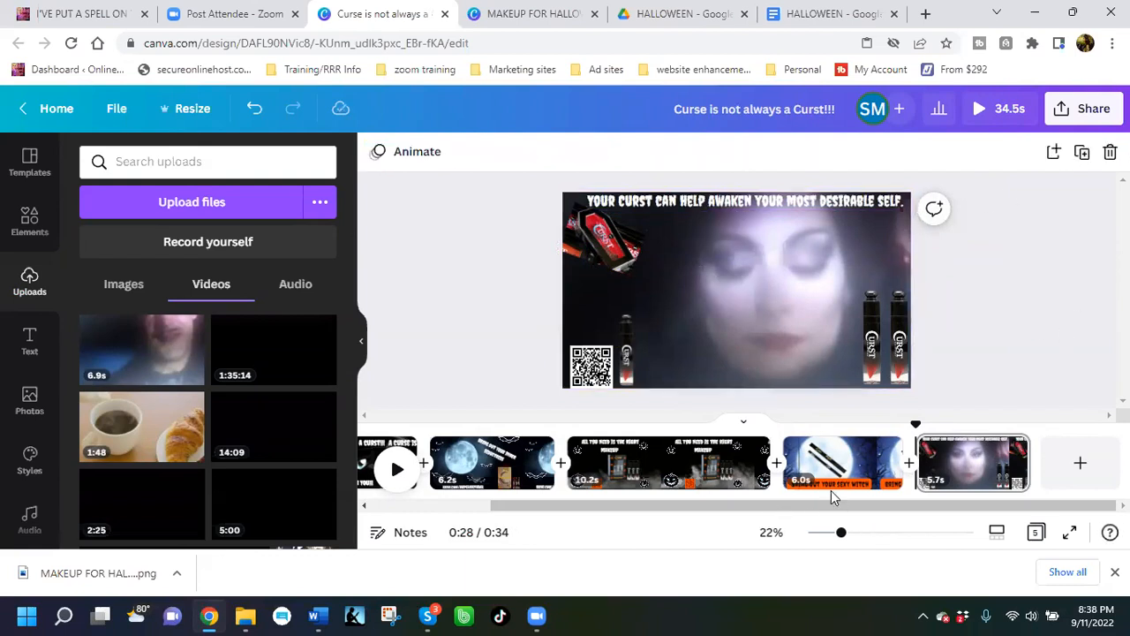
Step: Add a blank page at the end of the video, after the woman's face page
scroll(698, 510, left, 1)
scroll(699, 513, left, 2)
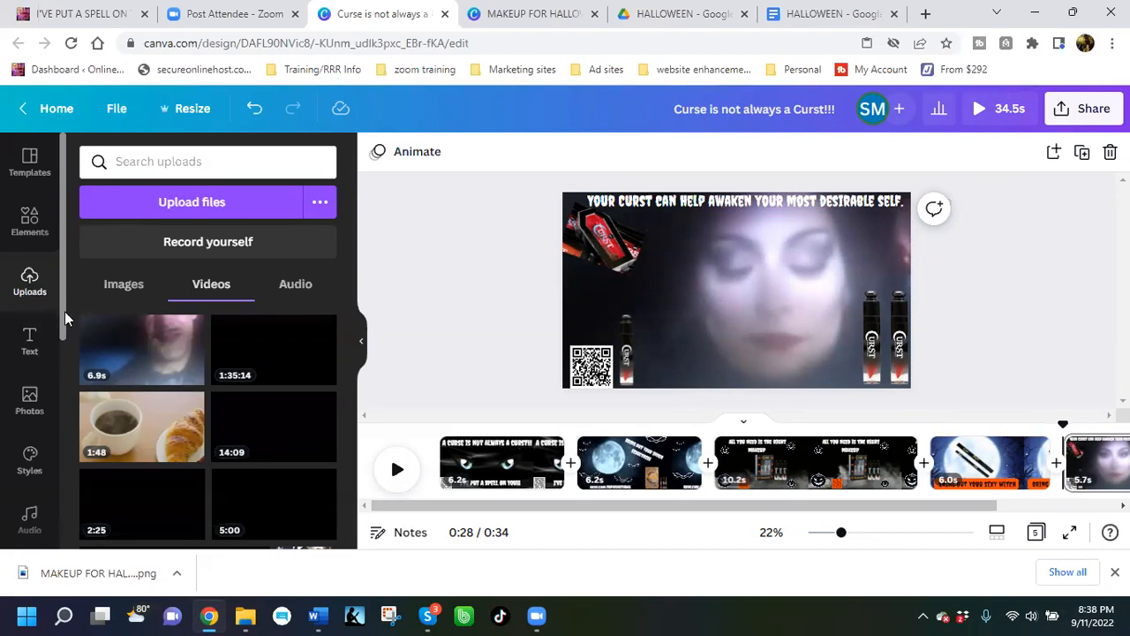
drag(606, 507, 978, 506)
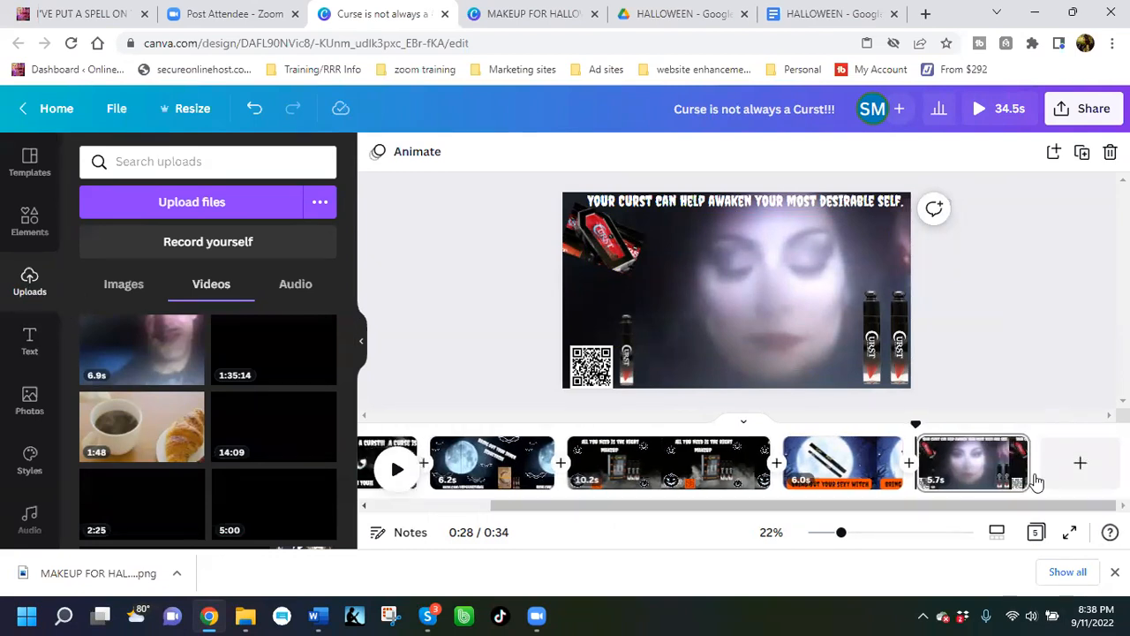
click(1081, 464)
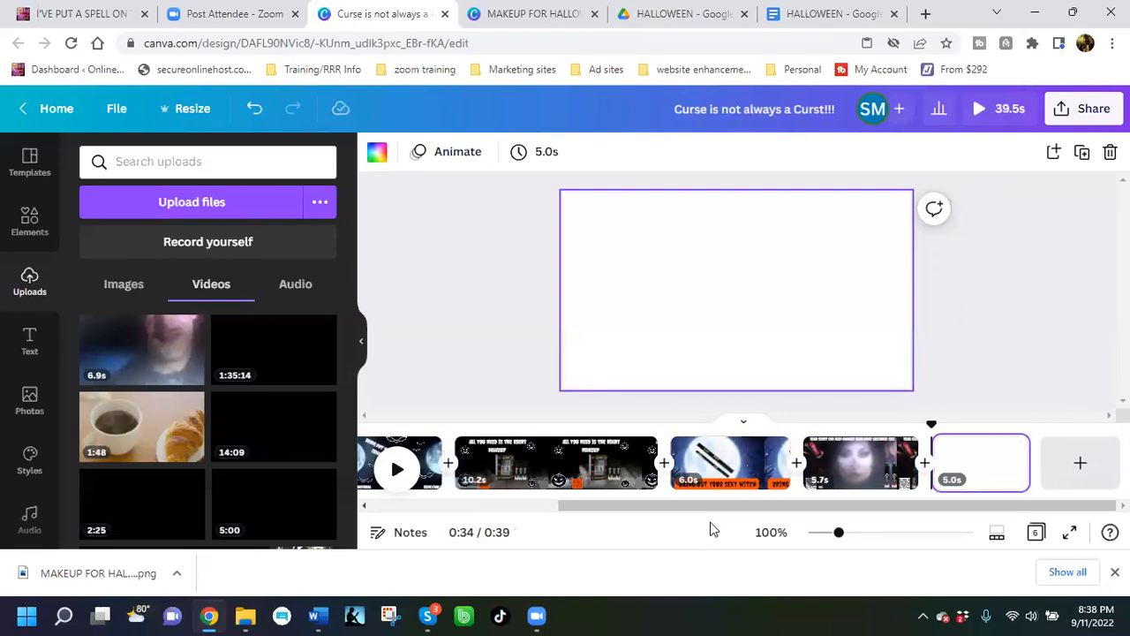
Step: Fill the blank page with the orange "Halloween Makeup for Fun and Business!!!" design from the existing designs
scroll(26, 459, down, 3)
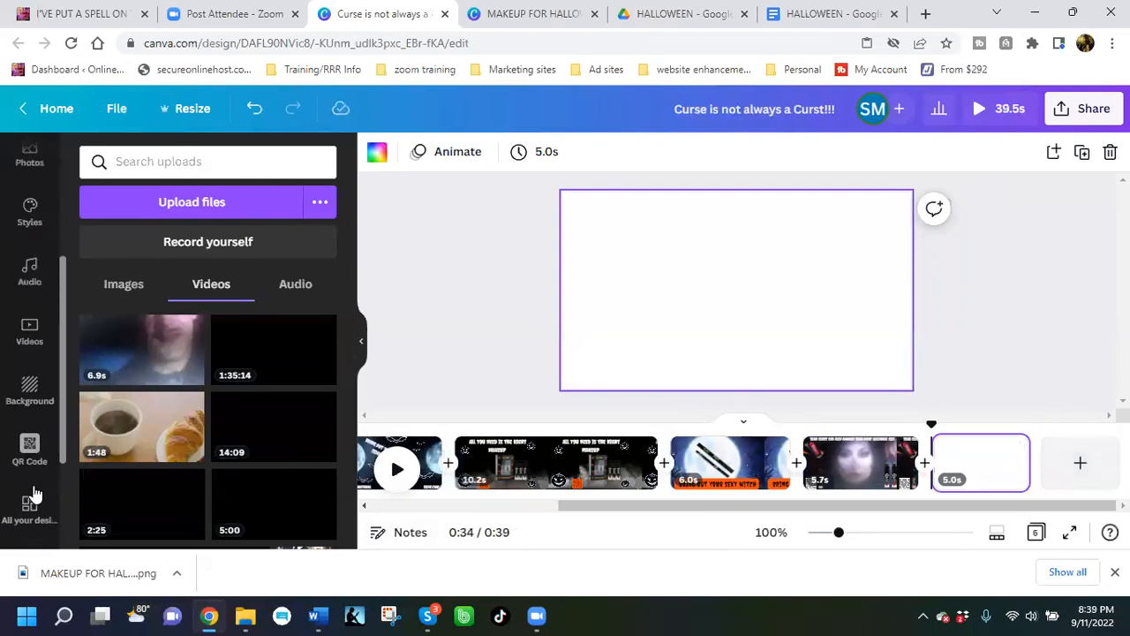
scroll(31, 481, down, 2)
click(27, 441)
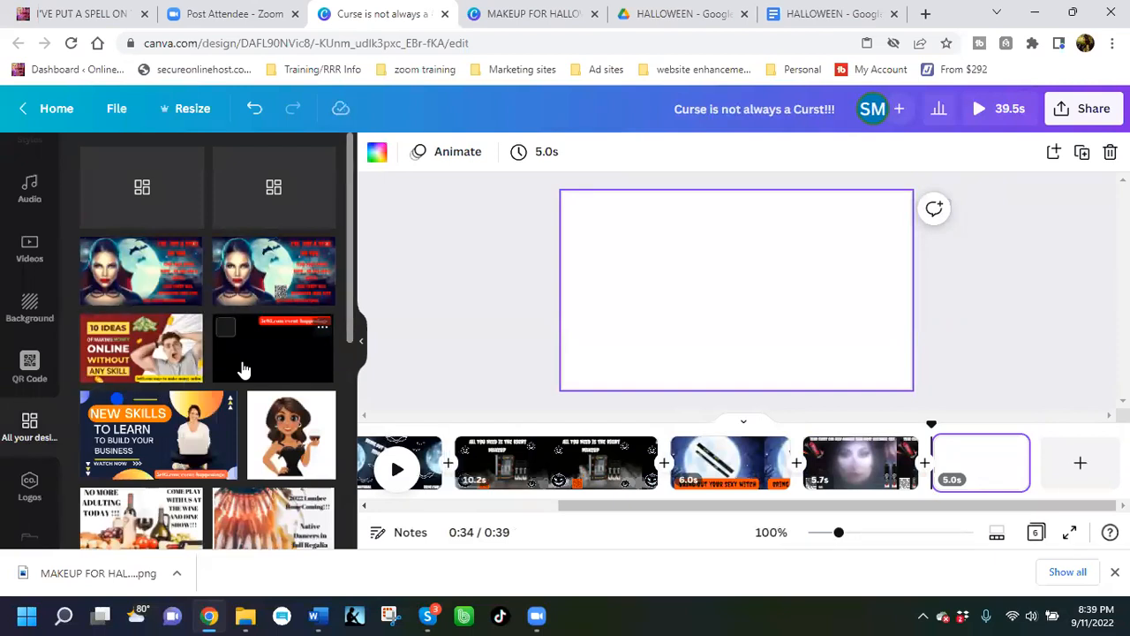
click(124, 195)
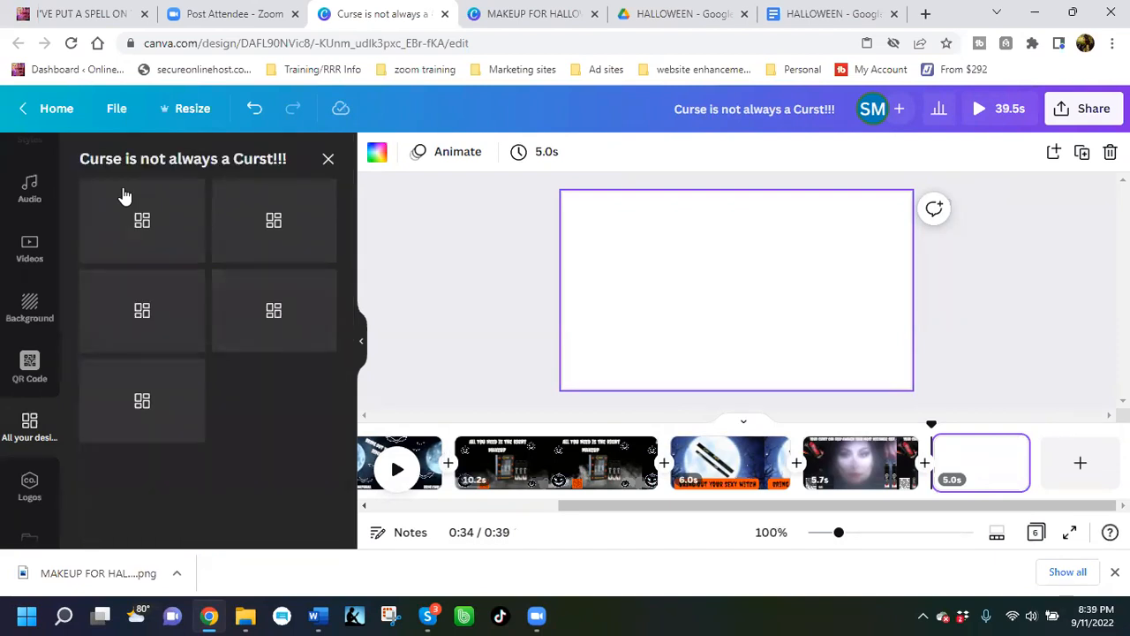
click(328, 163)
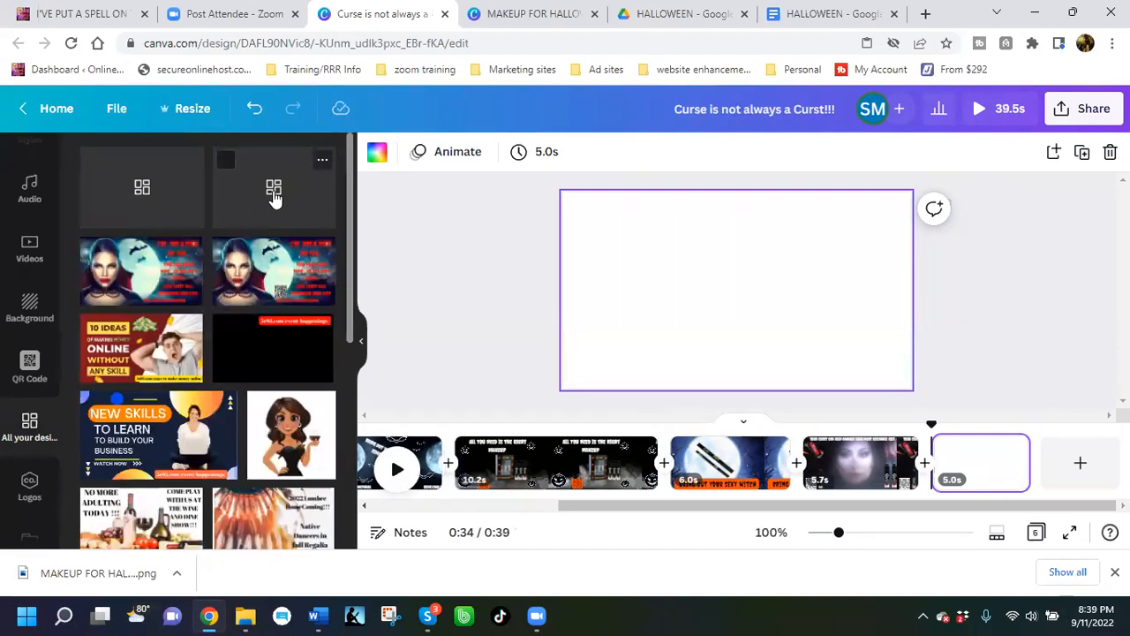
click(273, 196)
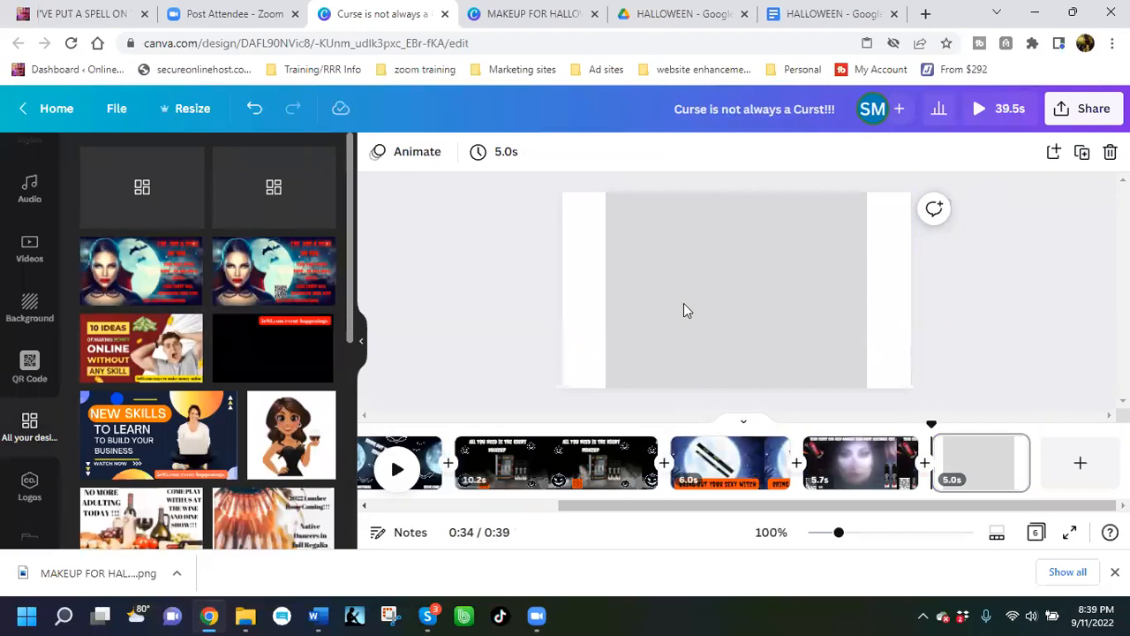
click(1029, 327)
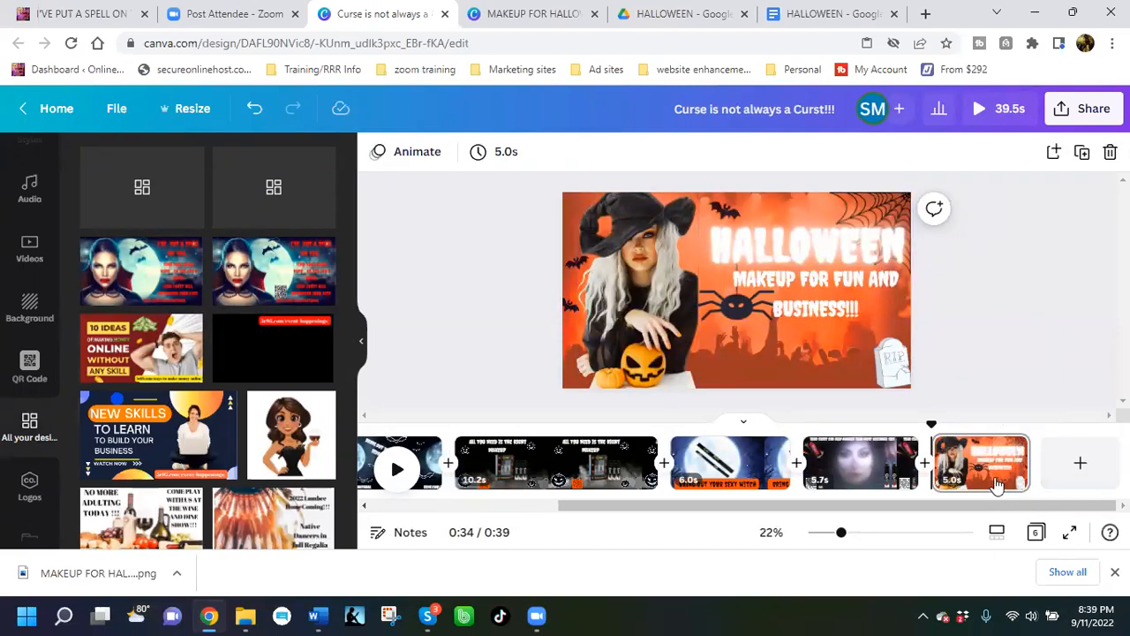
Step: Move the orange Halloween makeup page to the start of the video and place the uploaded QR code beside its tombstone
drag(996, 484, 609, 464)
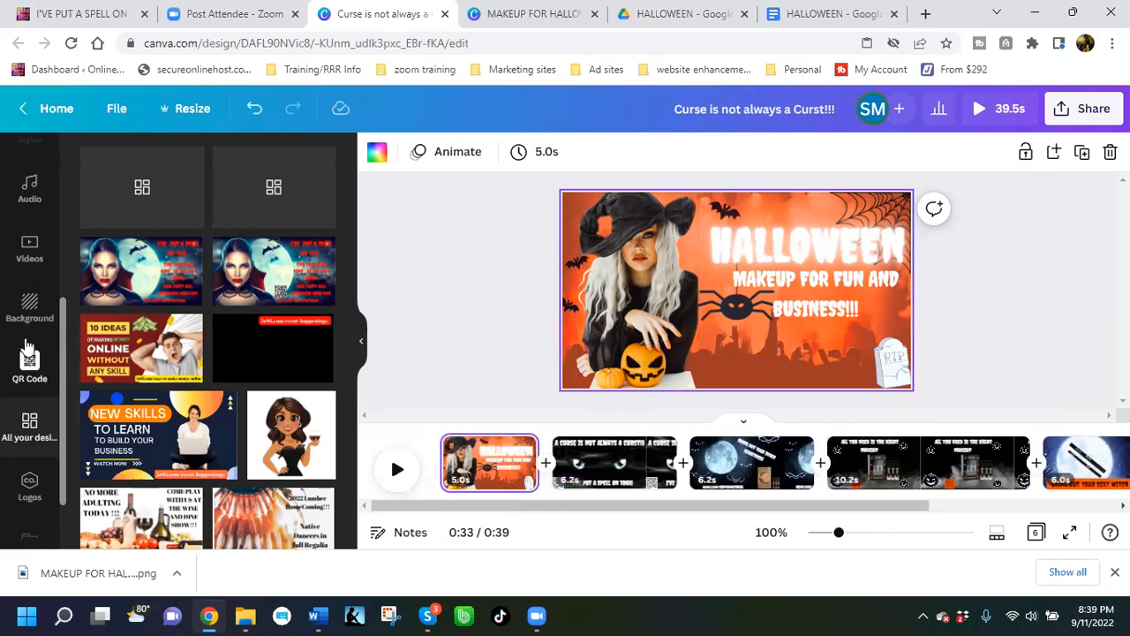
scroll(44, 314, up, 3)
click(28, 283)
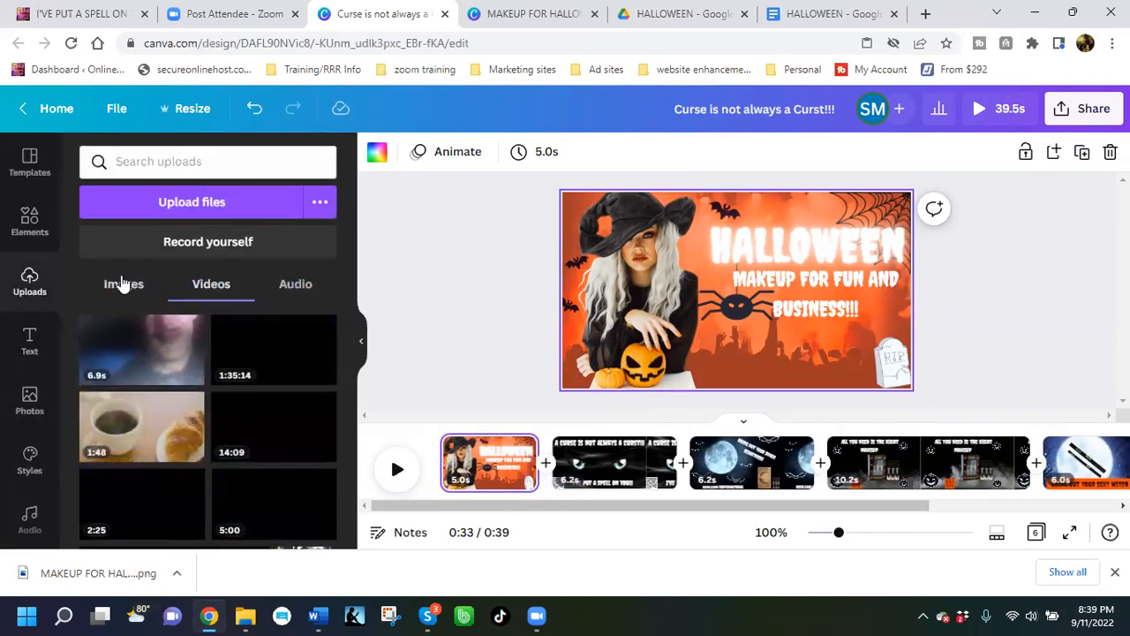
click(123, 283)
click(117, 351)
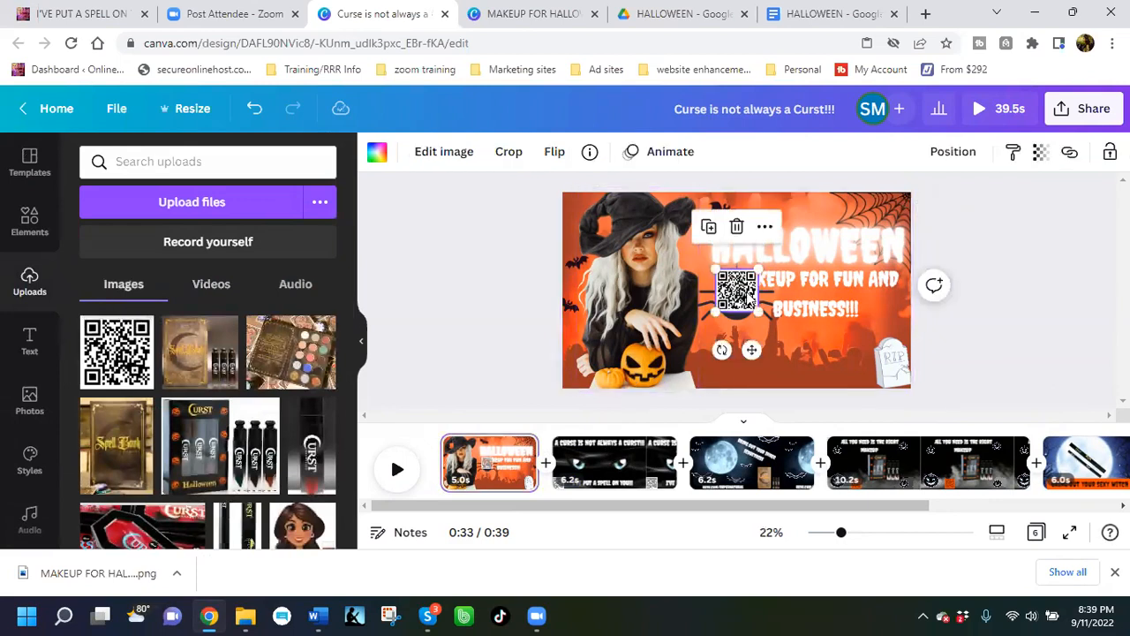
drag(737, 292, 837, 367)
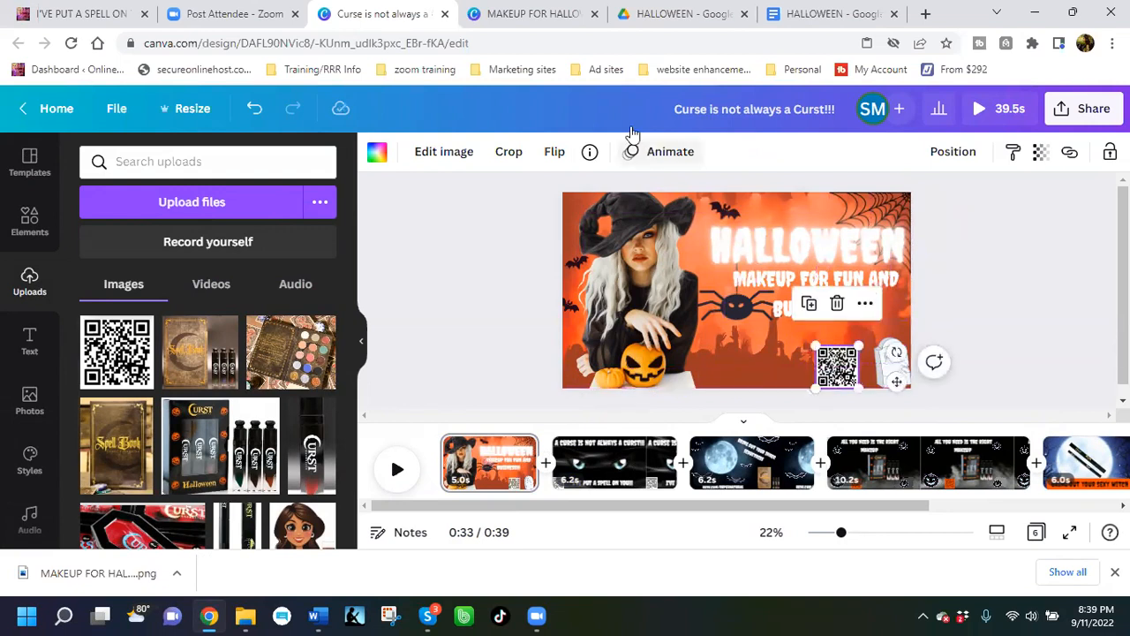
click(986, 320)
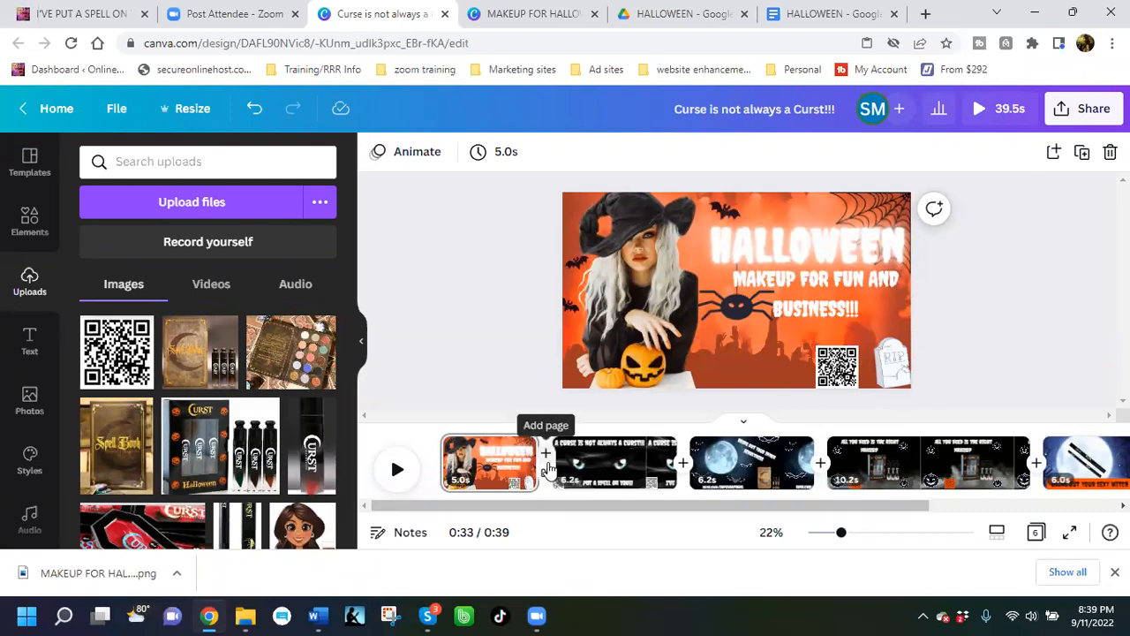
Step: Set a 0.7-second Circle Wipe transition with direction Out after the first page and apply it between all pages
click(547, 477)
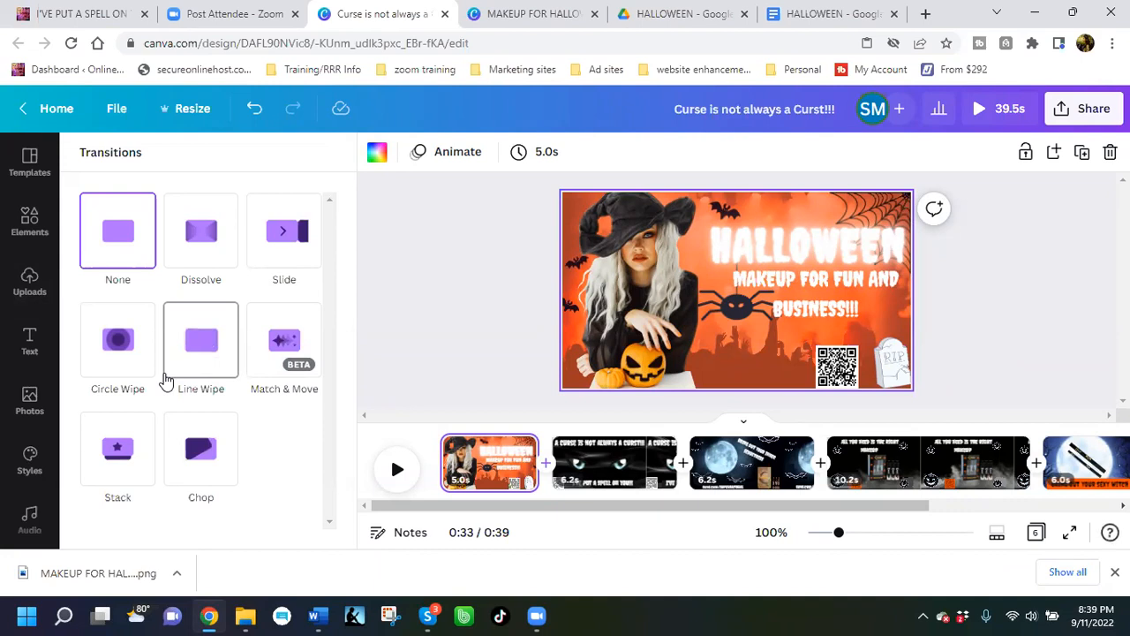
click(203, 241)
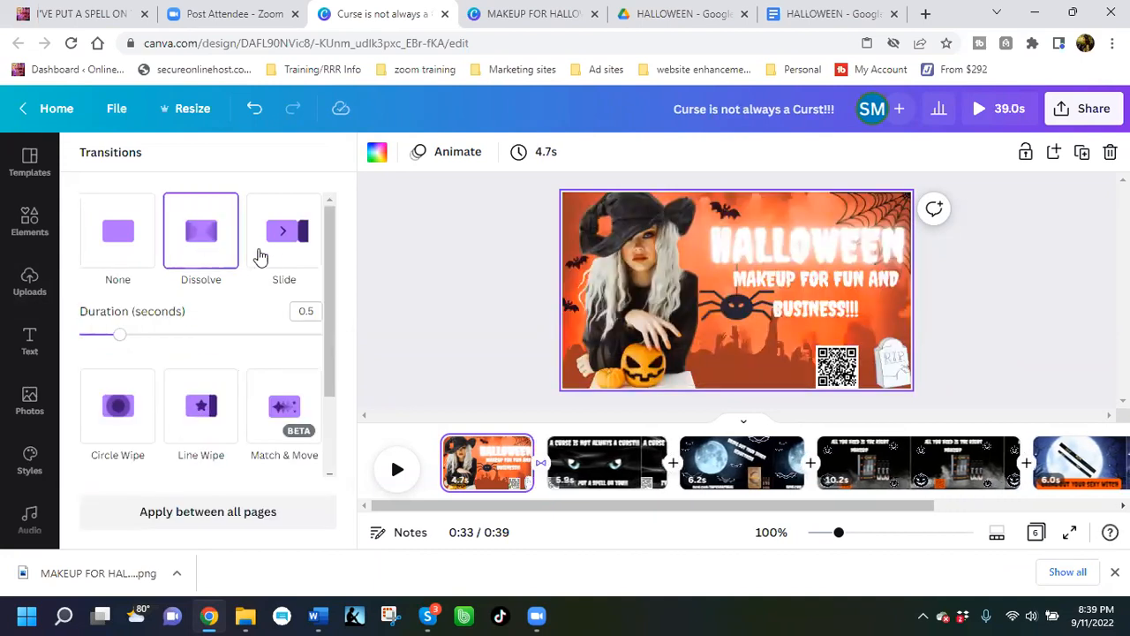
click(273, 254)
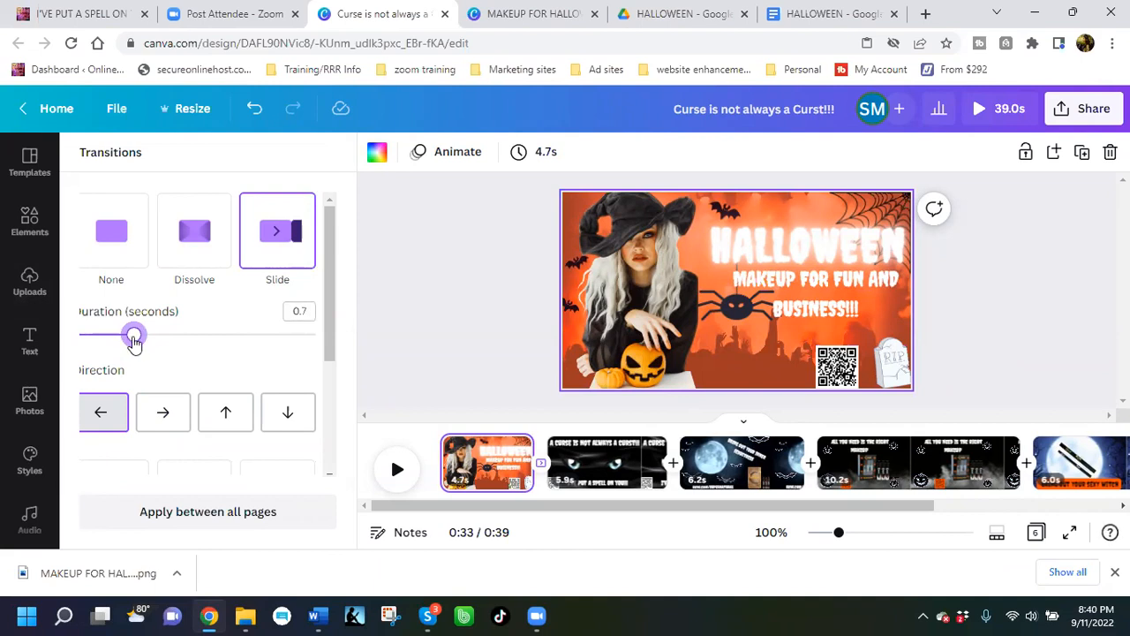
scroll(313, 349, down, 3)
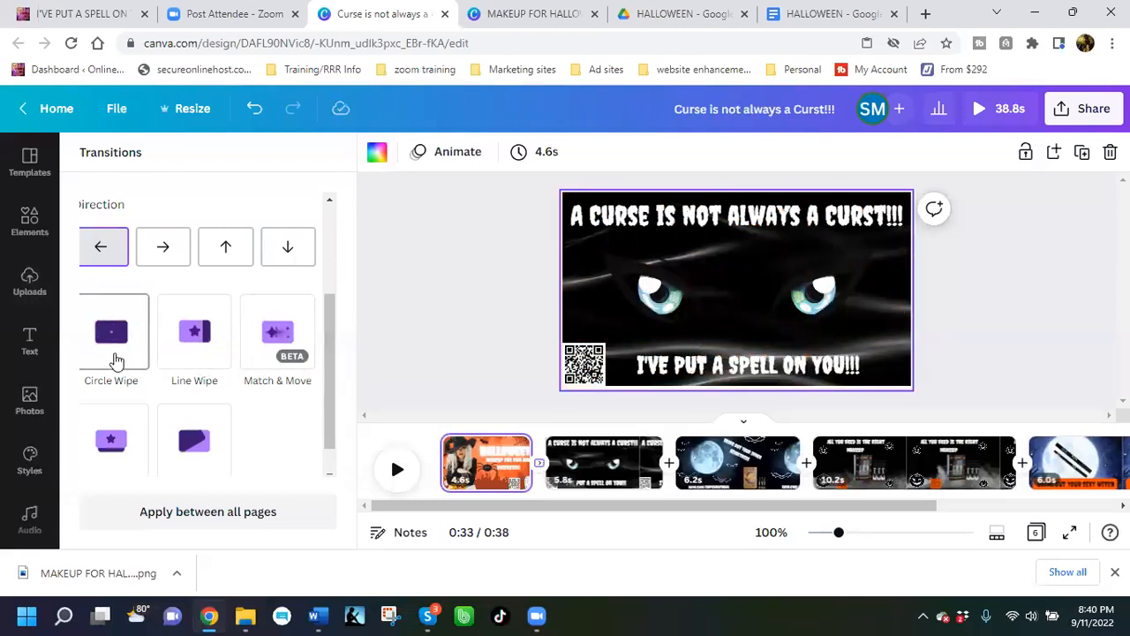
click(115, 360)
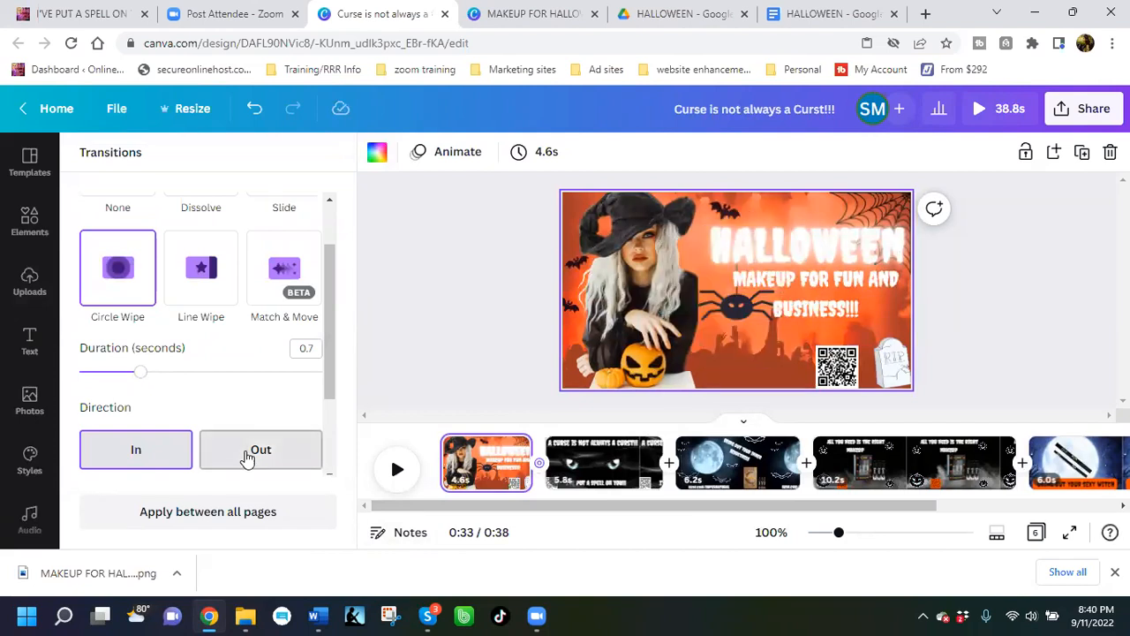
click(247, 456)
scroll(195, 505, down, 3)
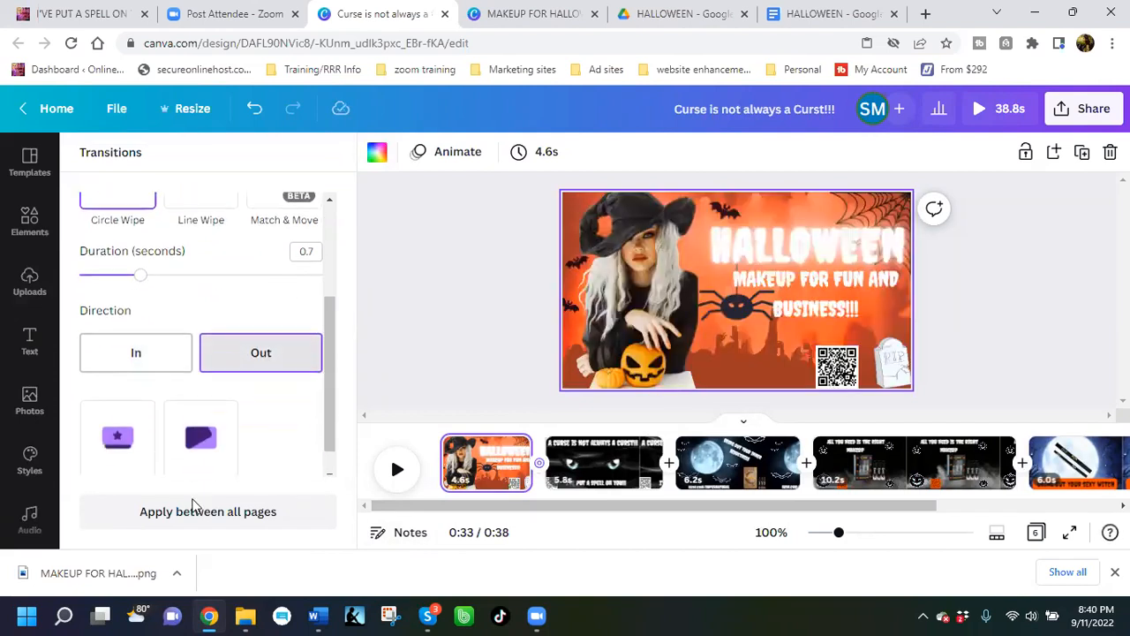
click(198, 518)
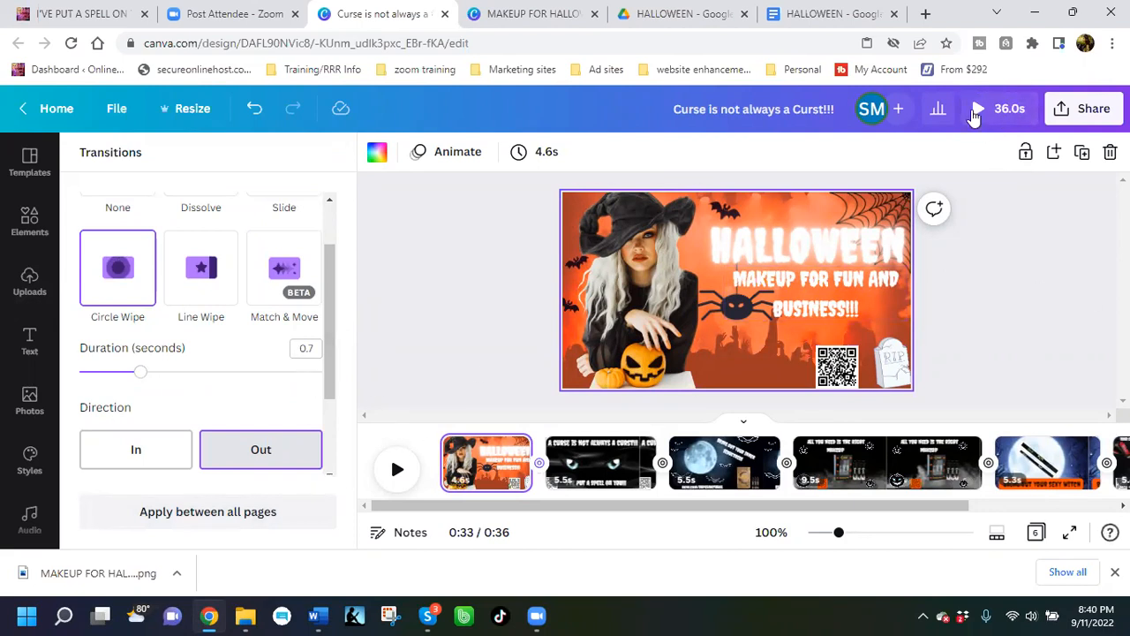
Step: Play the full video preview to check the page order and transitions, and return to editing
click(979, 110)
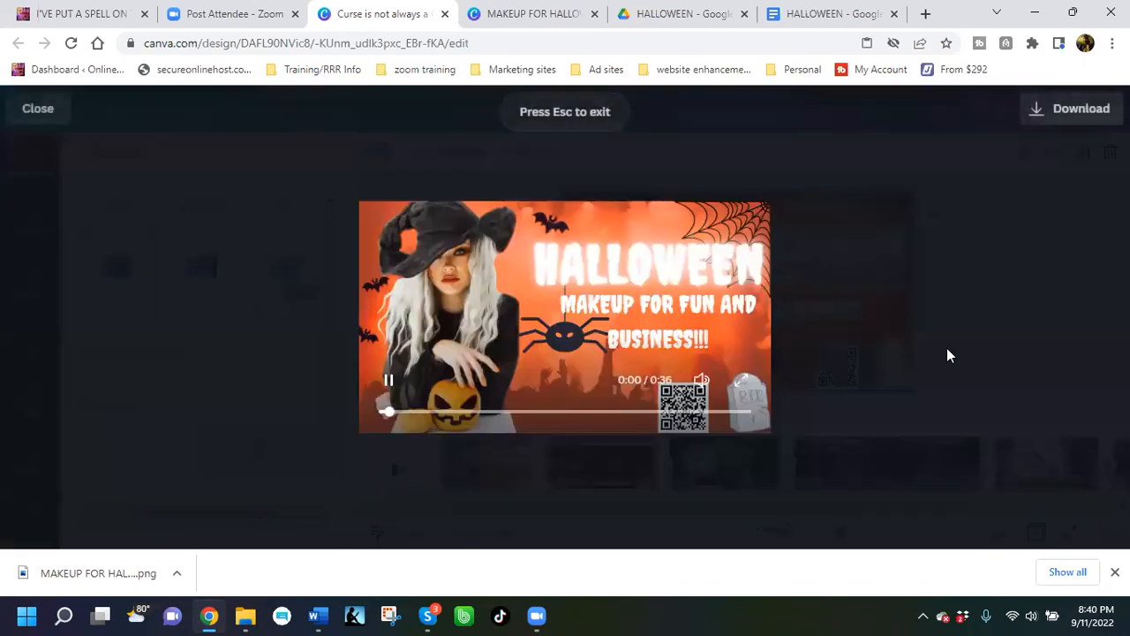
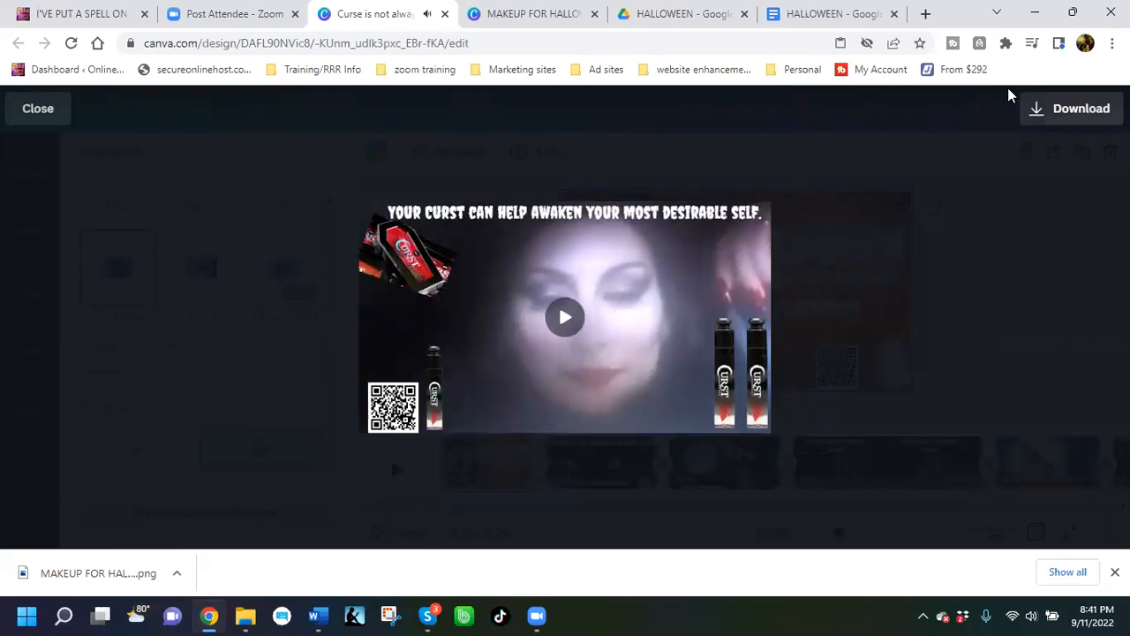
click(53, 118)
Step: Open the "Bring out your sexy witch" page and search the elements for "halloween"
drag(627, 510, 820, 526)
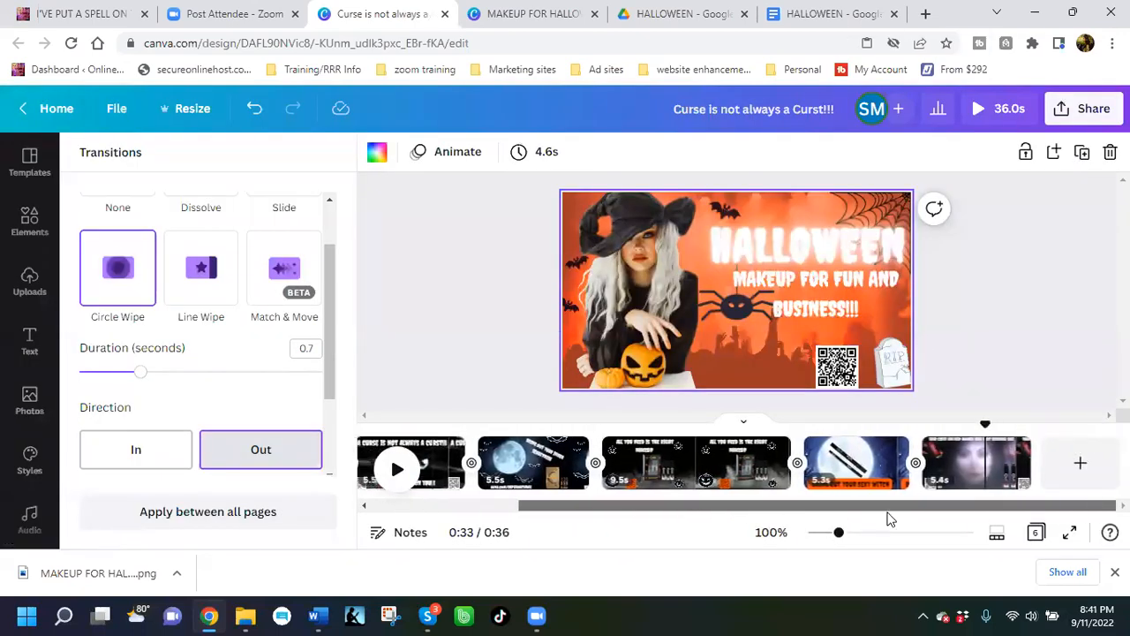
click(846, 468)
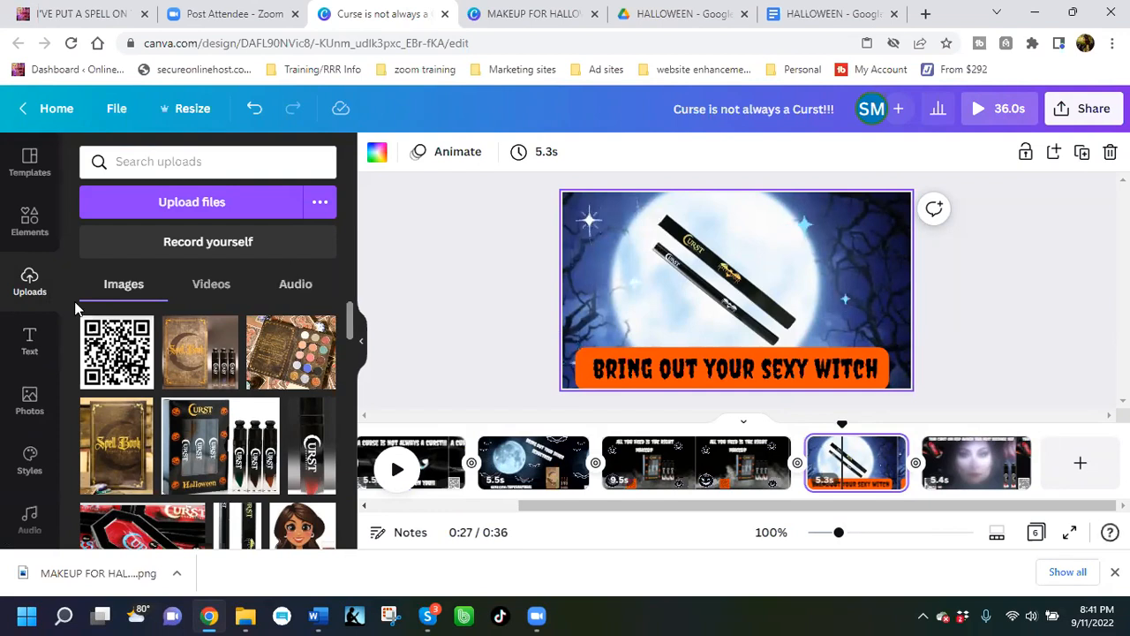
click(26, 222)
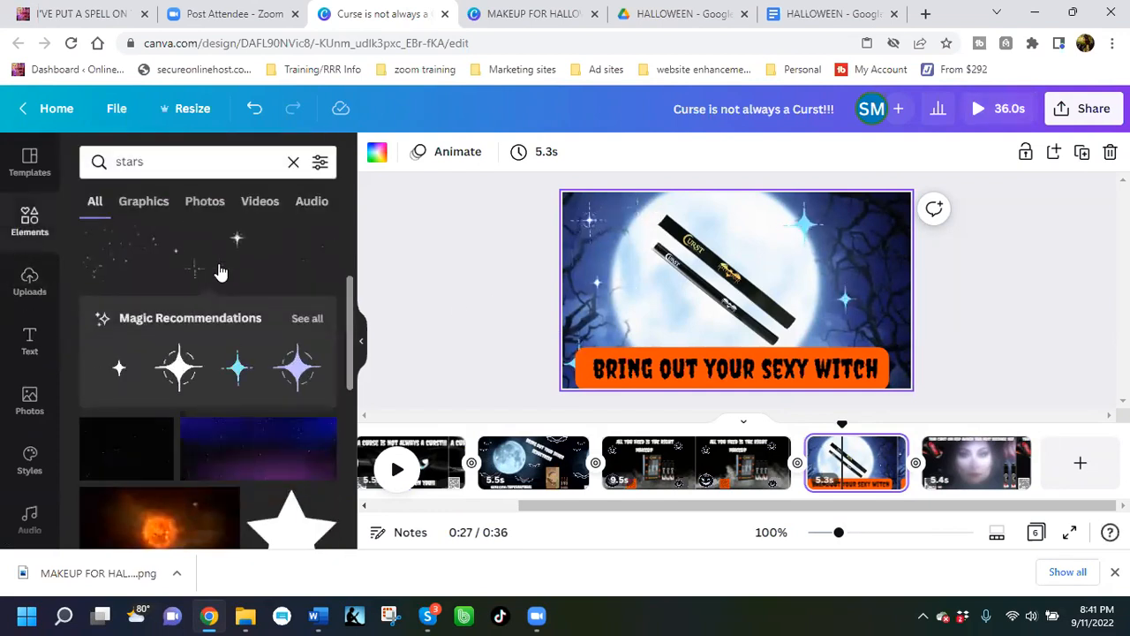
scroll(214, 284, up, 5)
click(91, 168)
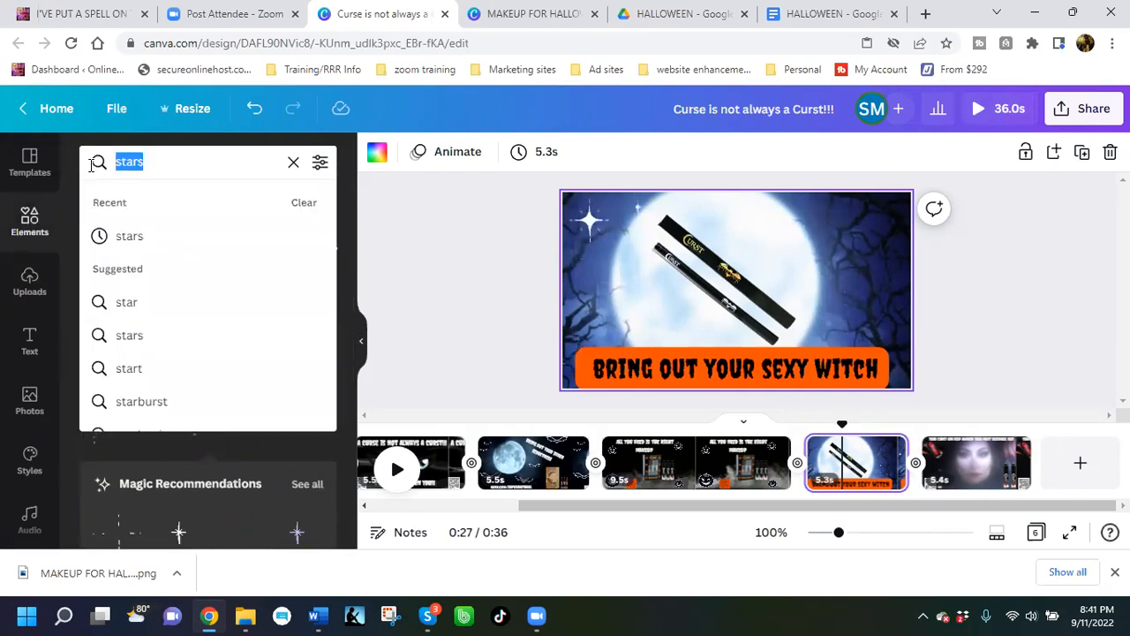
text(ha)
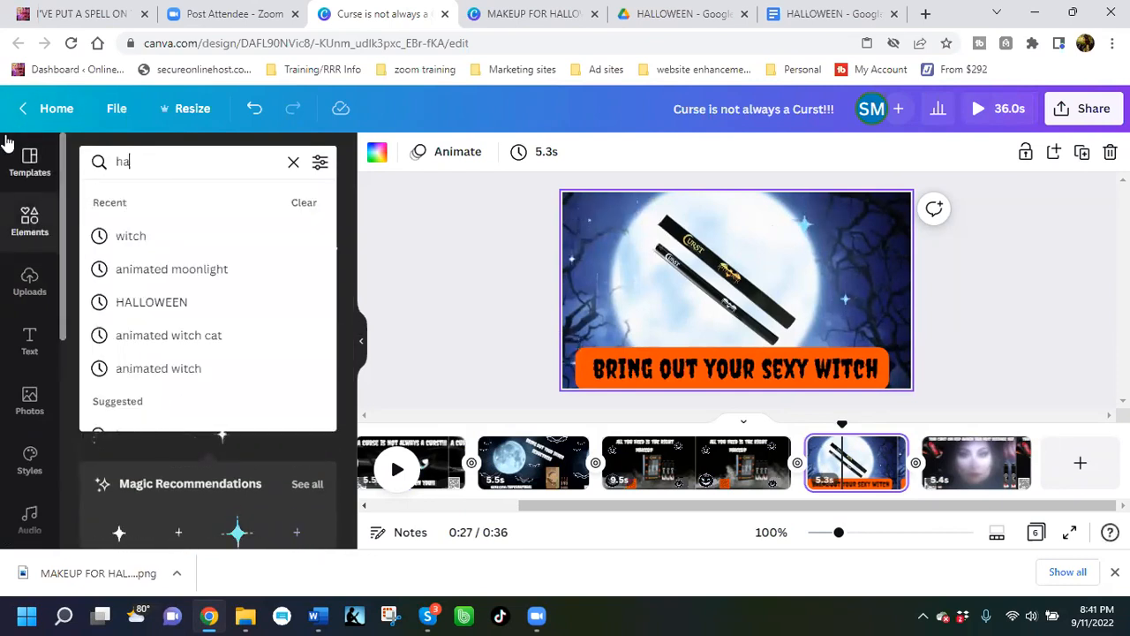
text(llowe)
key(Return)
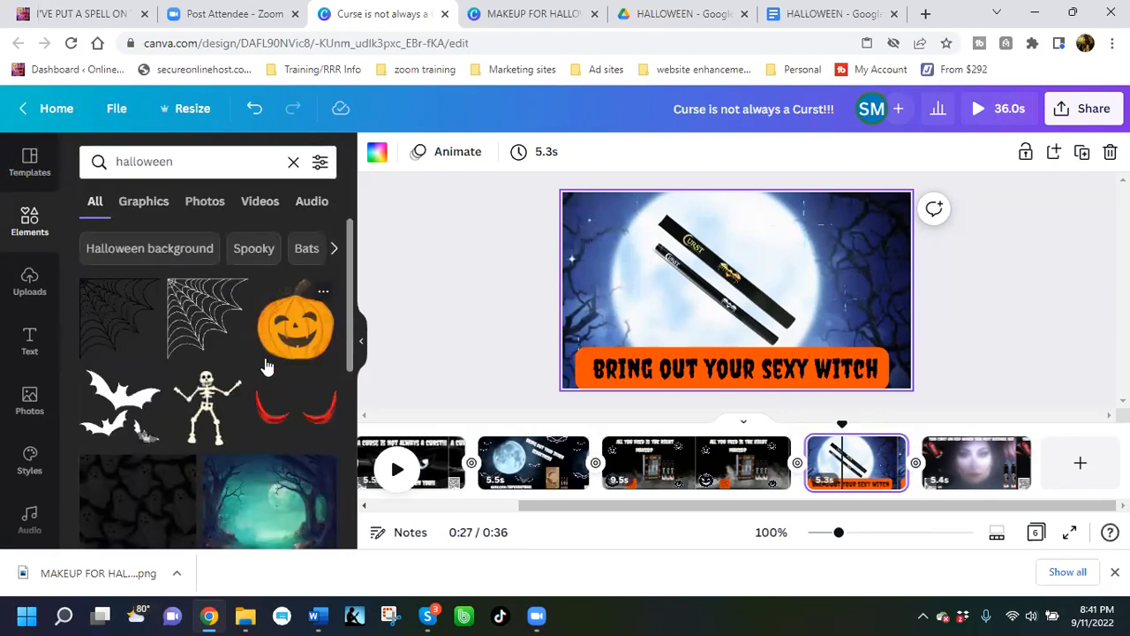
Step: Add the white ghost with raised arms, shrunk to about 248 by 247, at the page's left edge above the orange banner
scroll(265, 364, down, 1)
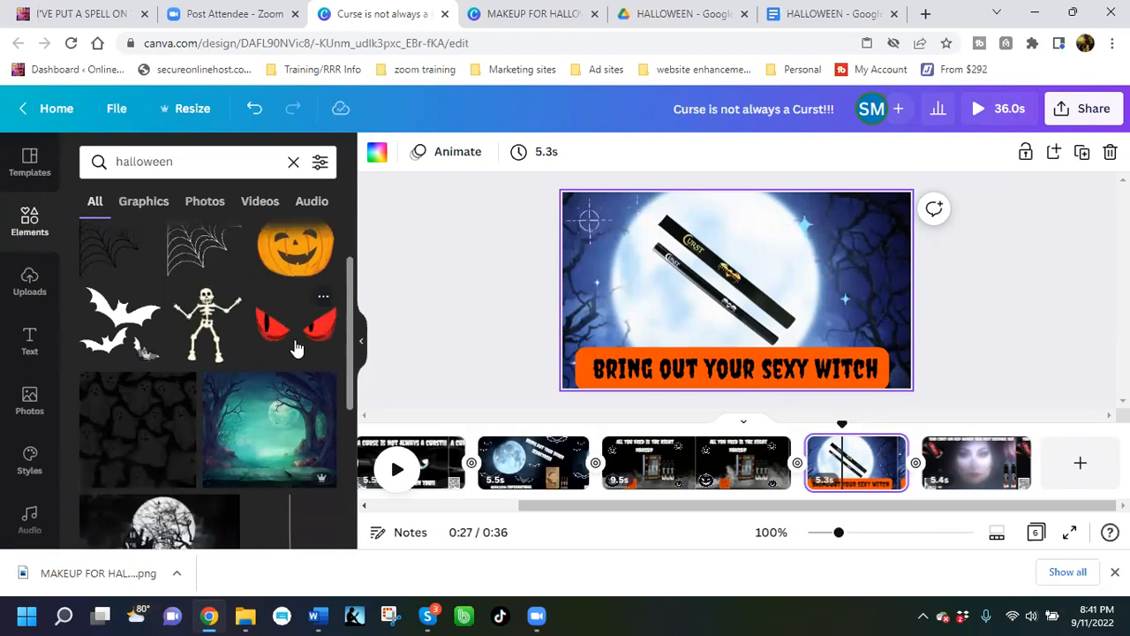
scroll(273, 344, down, 1)
scroll(272, 344, up, 3)
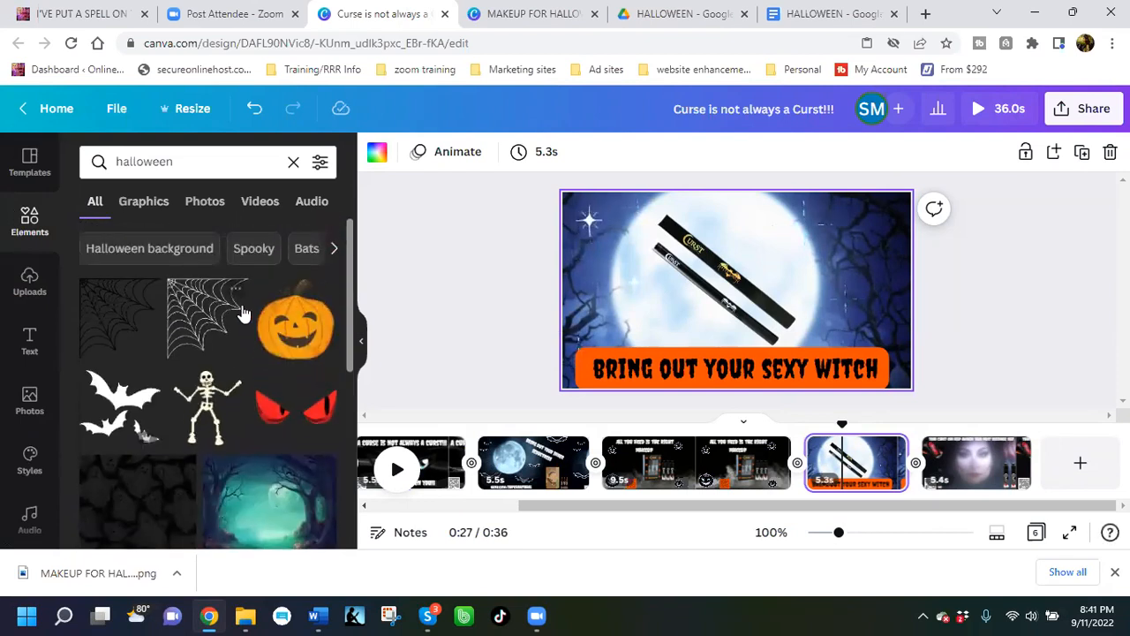
scroll(244, 325, down, 4)
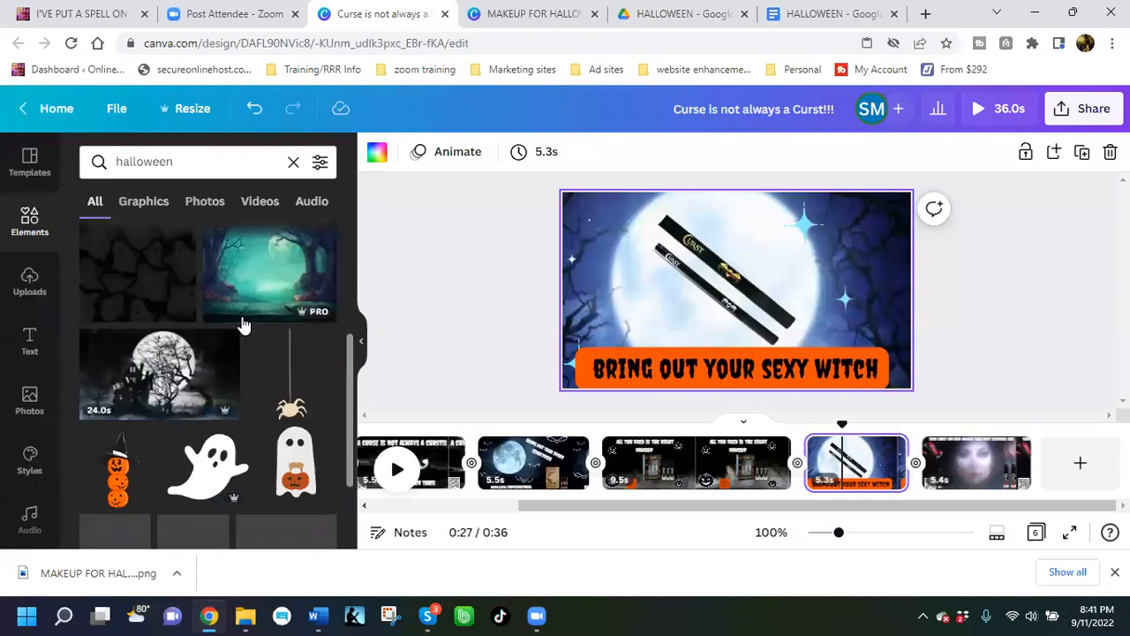
scroll(244, 325, down, 3)
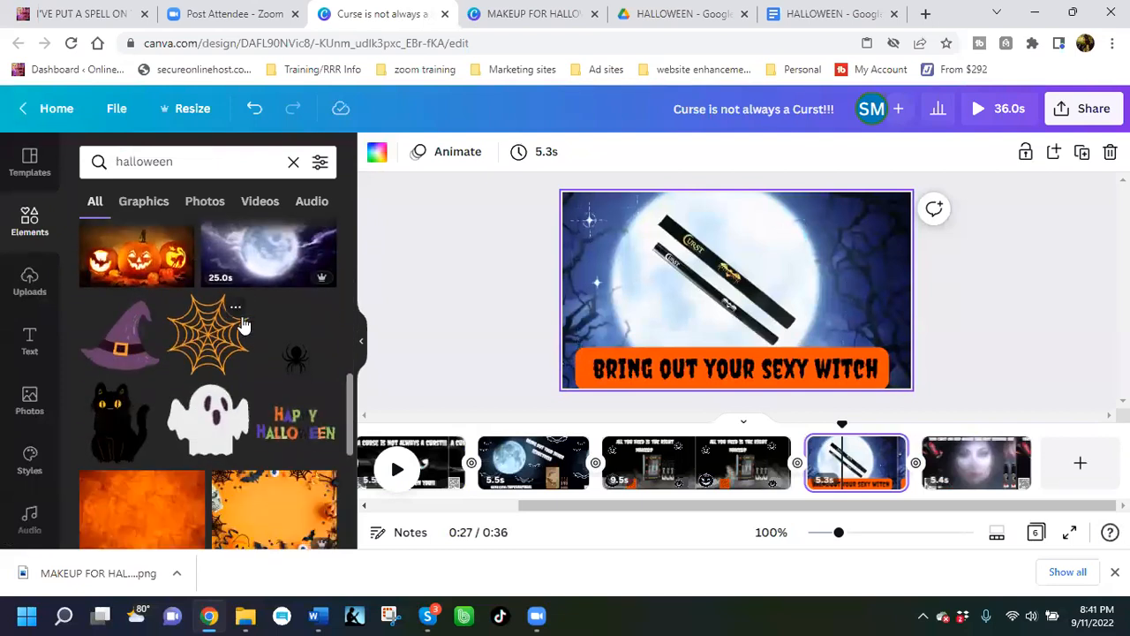
scroll(244, 325, down, 1)
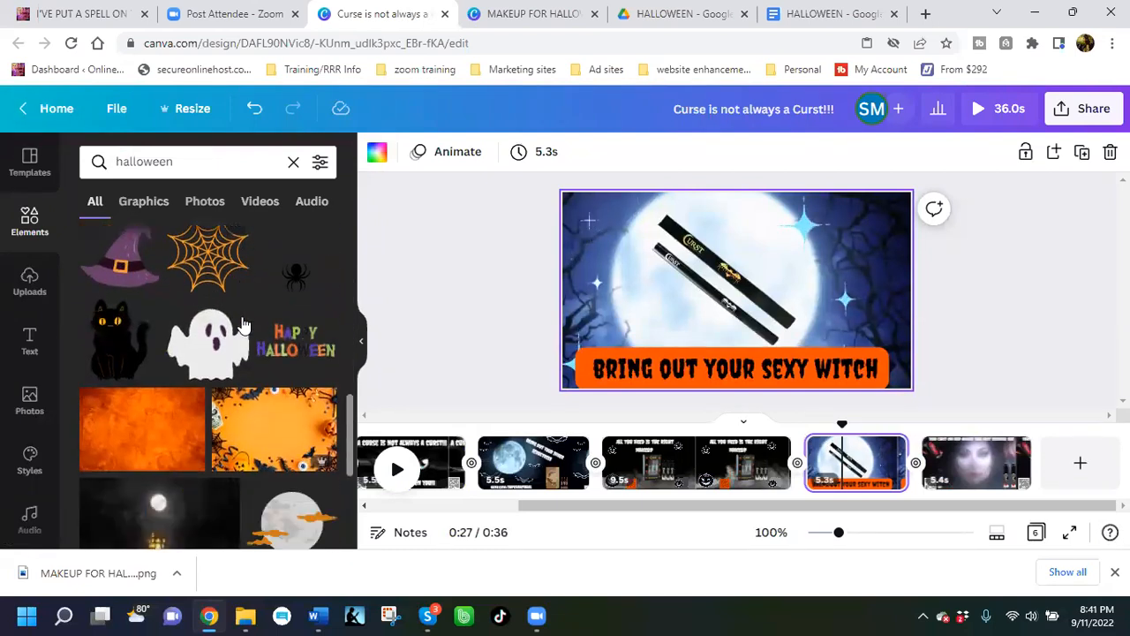
click(220, 360)
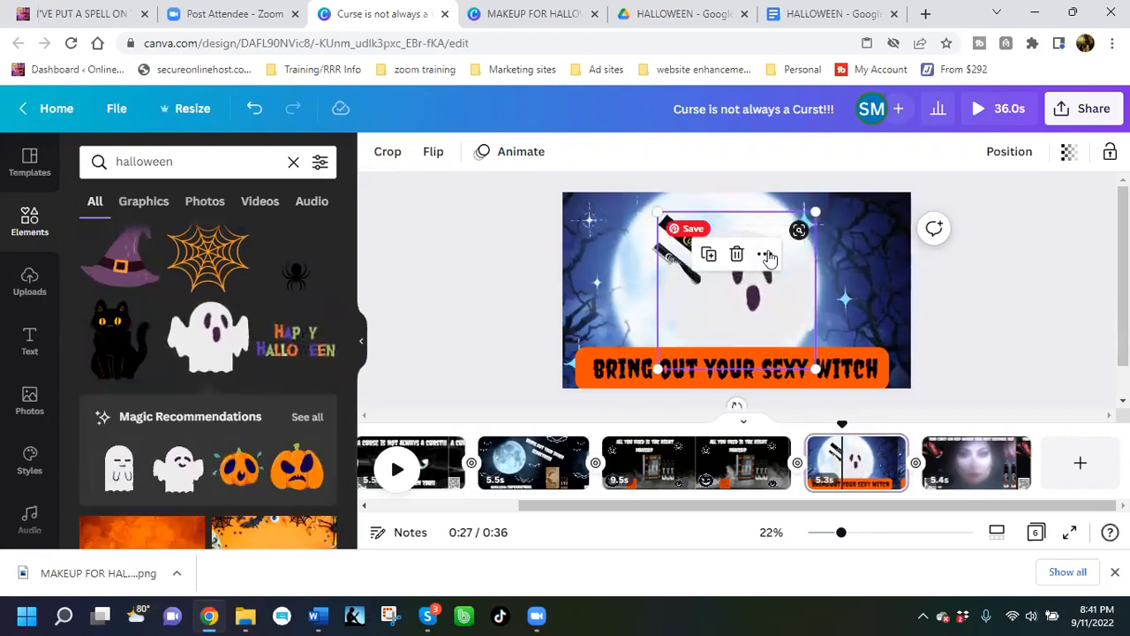
drag(794, 230, 721, 311)
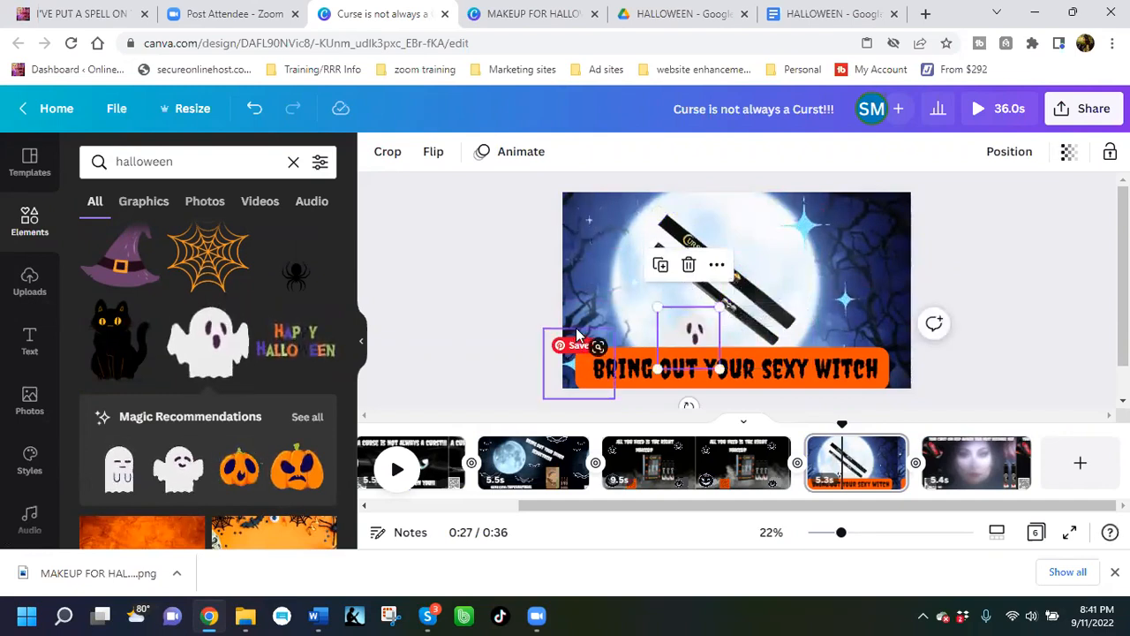
drag(694, 328, 582, 346)
drag(615, 305, 598, 320)
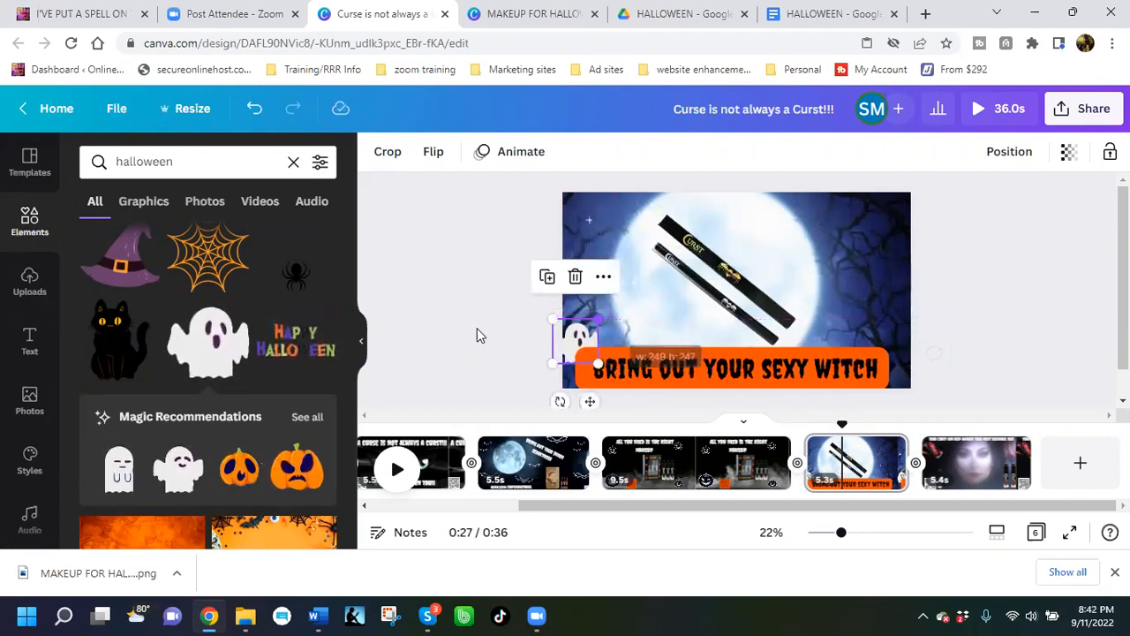
Step: Try the orange cat in a witch hat on the "Bring out your sexy witch" page and delete it
scroll(335, 309, down, 5)
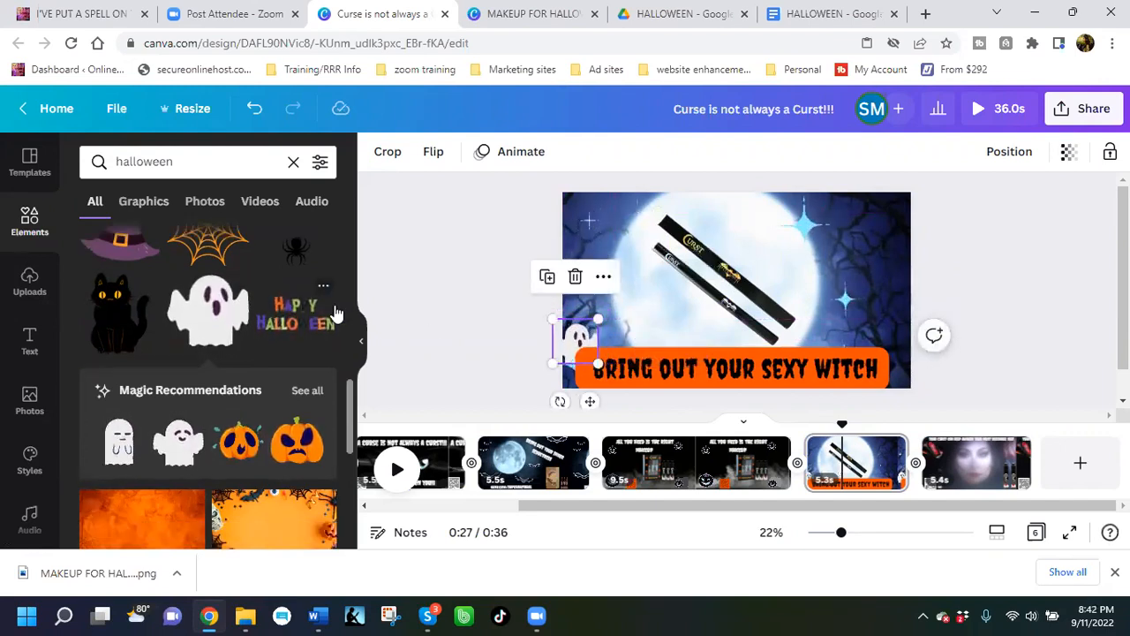
scroll(335, 311, down, 3)
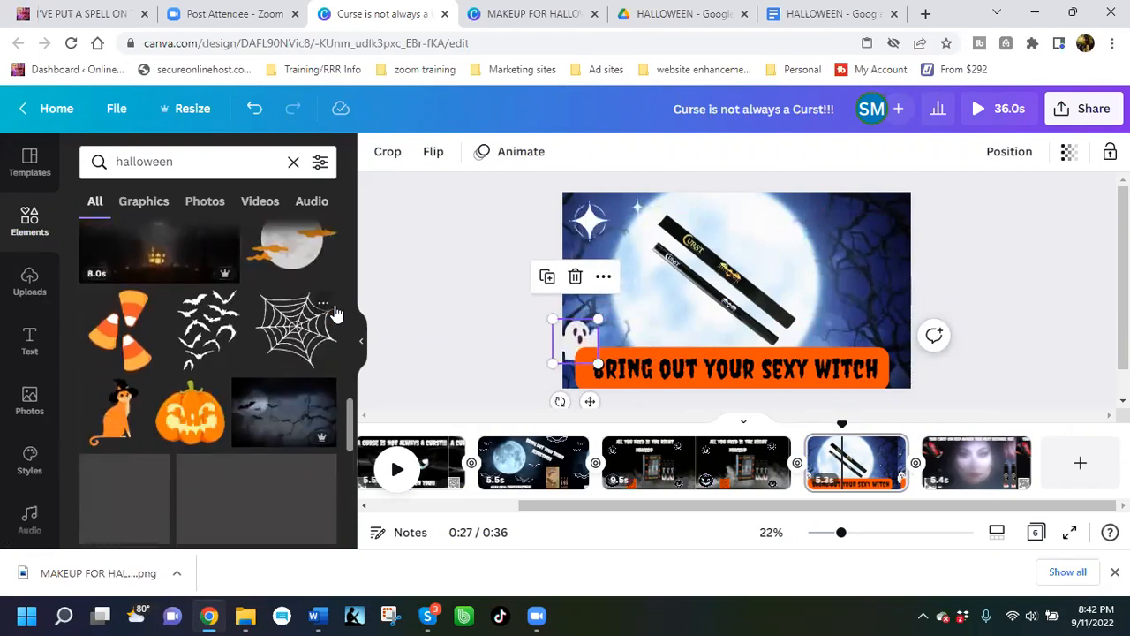
scroll(335, 313, down, 2)
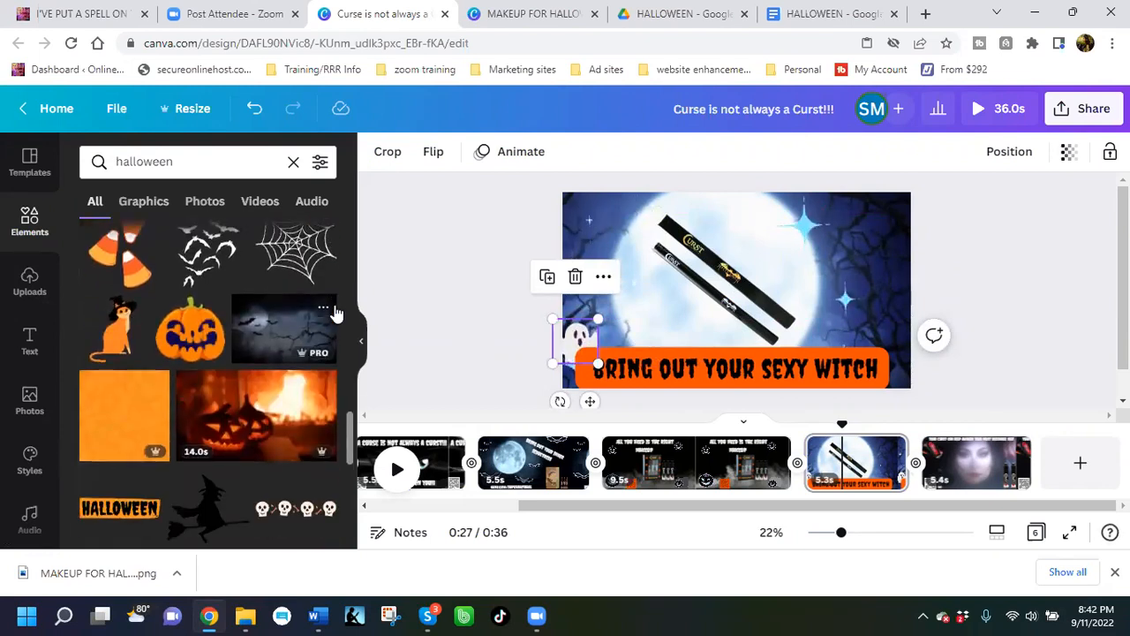
click(118, 347)
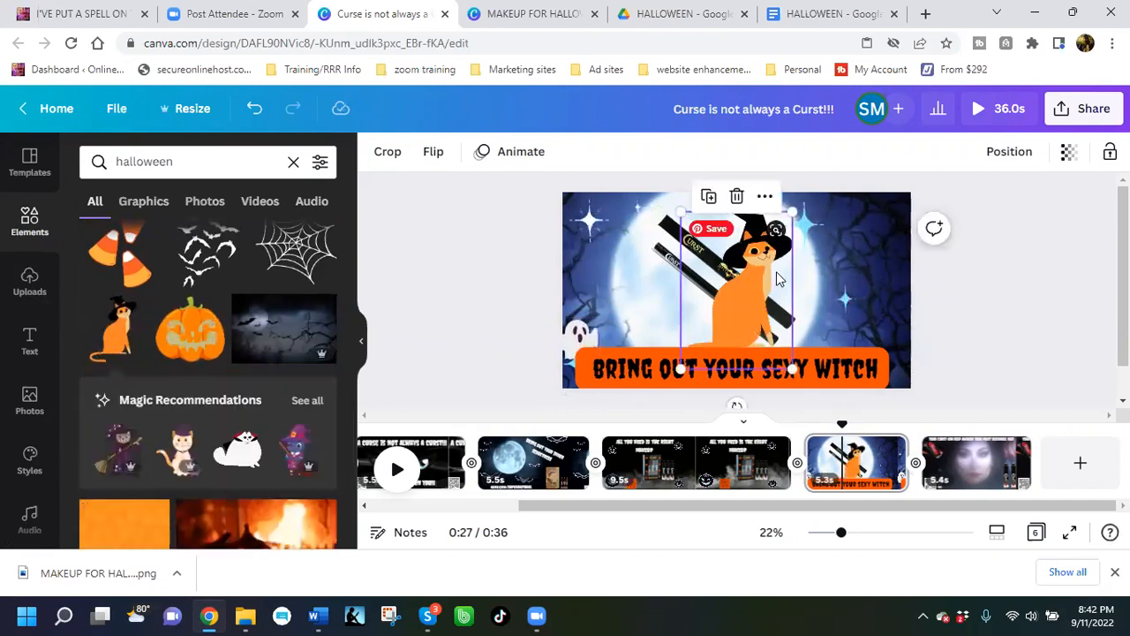
click(737, 196)
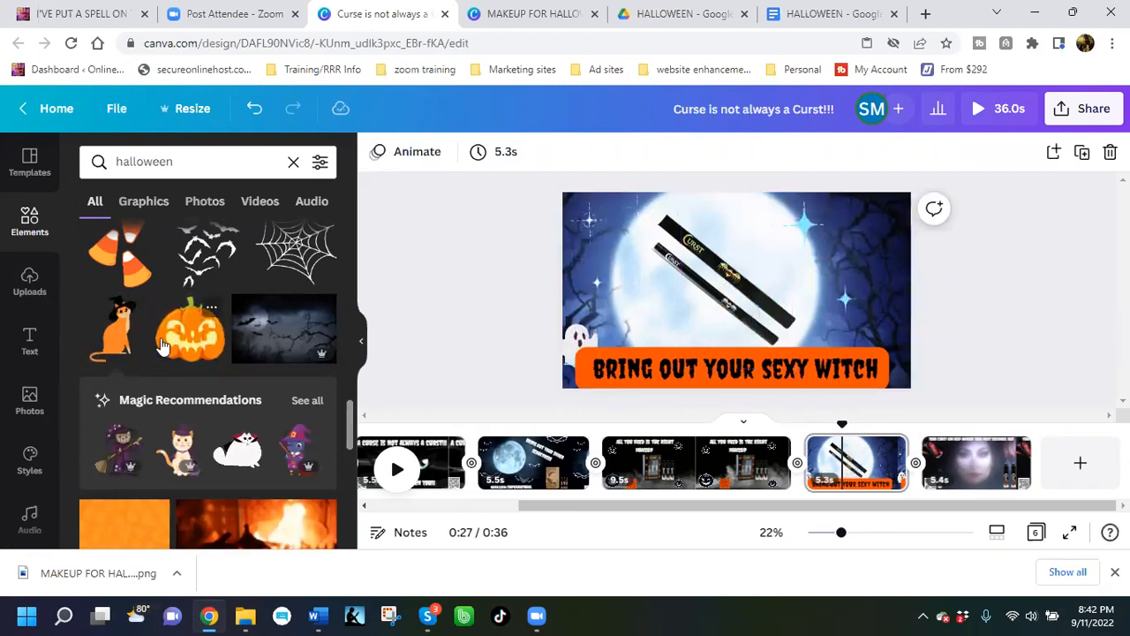
Step: Look through the halloween elements for another decoration and search the elements for "spider"
scroll(162, 344, down, 5)
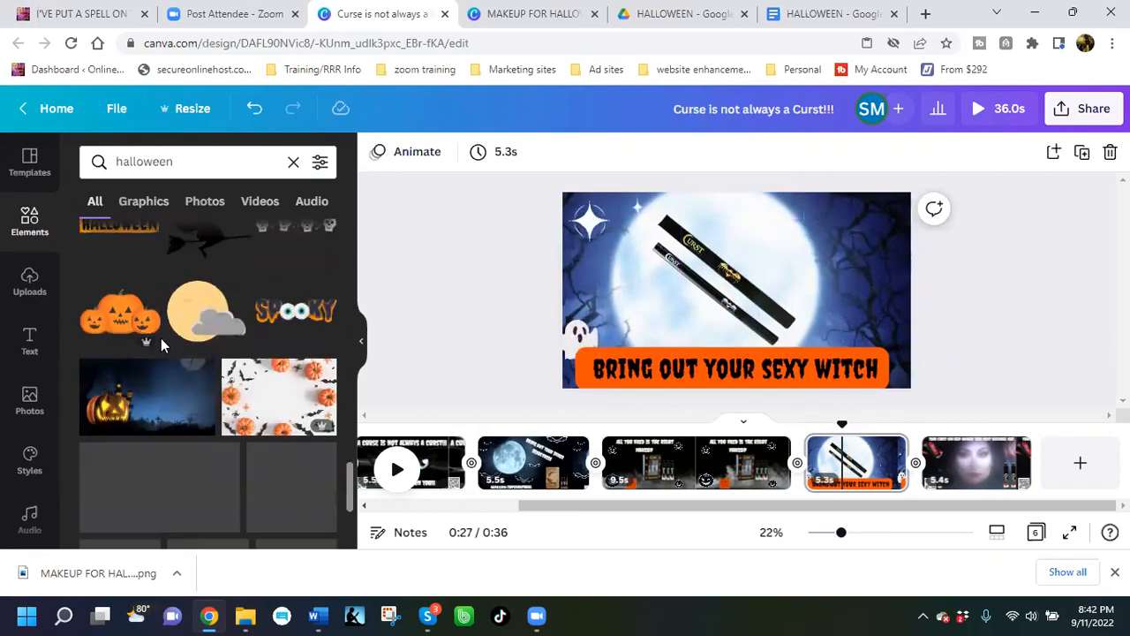
scroll(277, 434, down, 2)
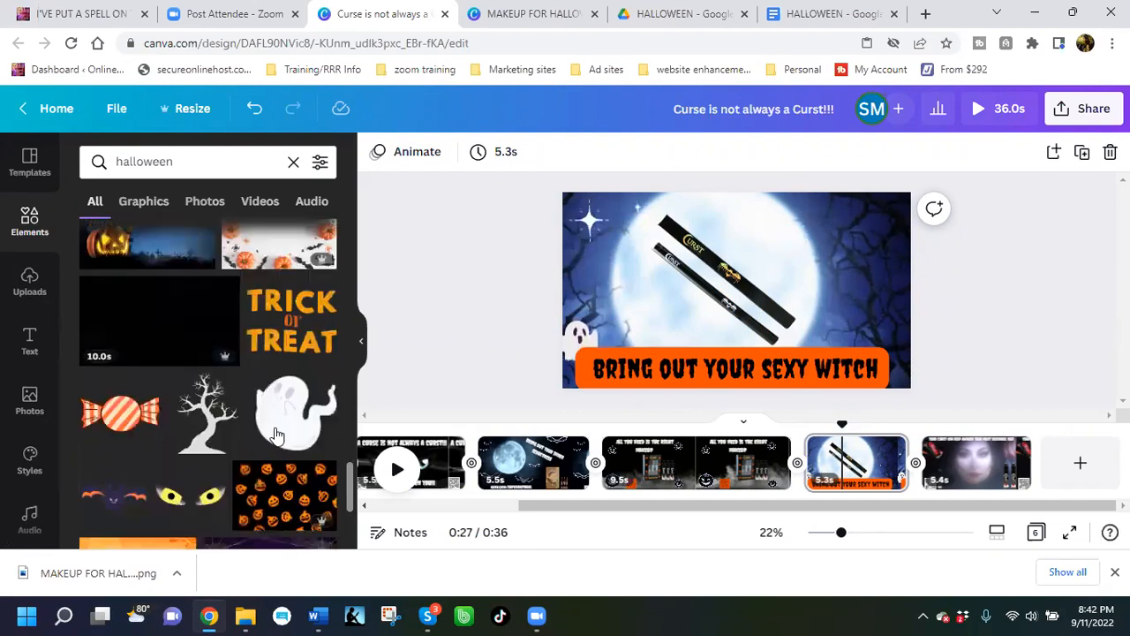
scroll(276, 434, down, 1)
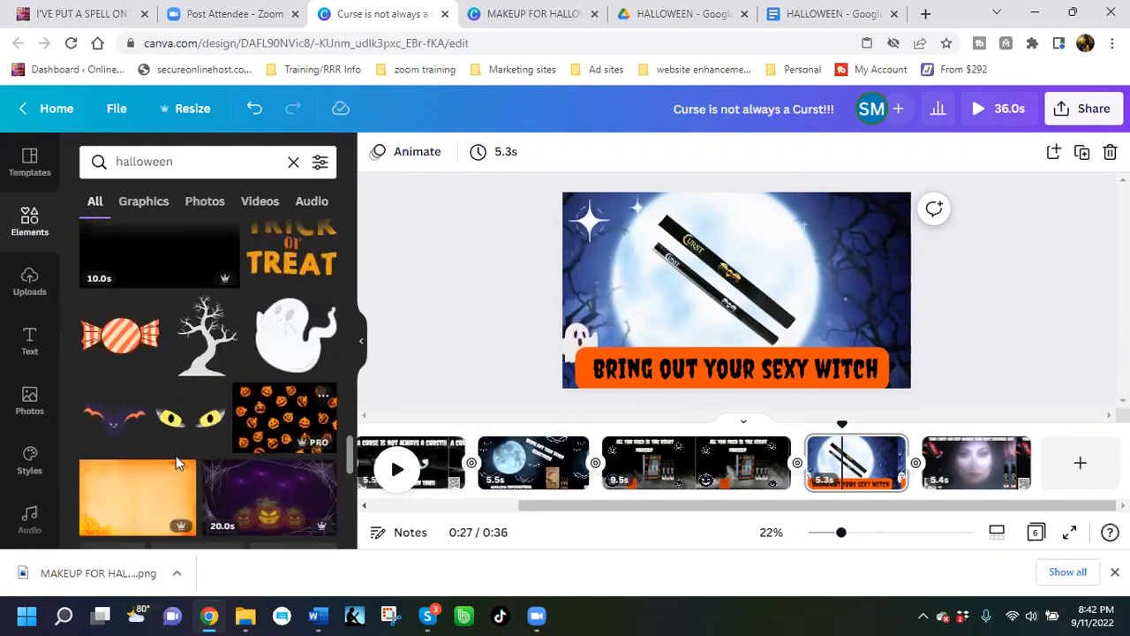
scroll(197, 422, down, 3)
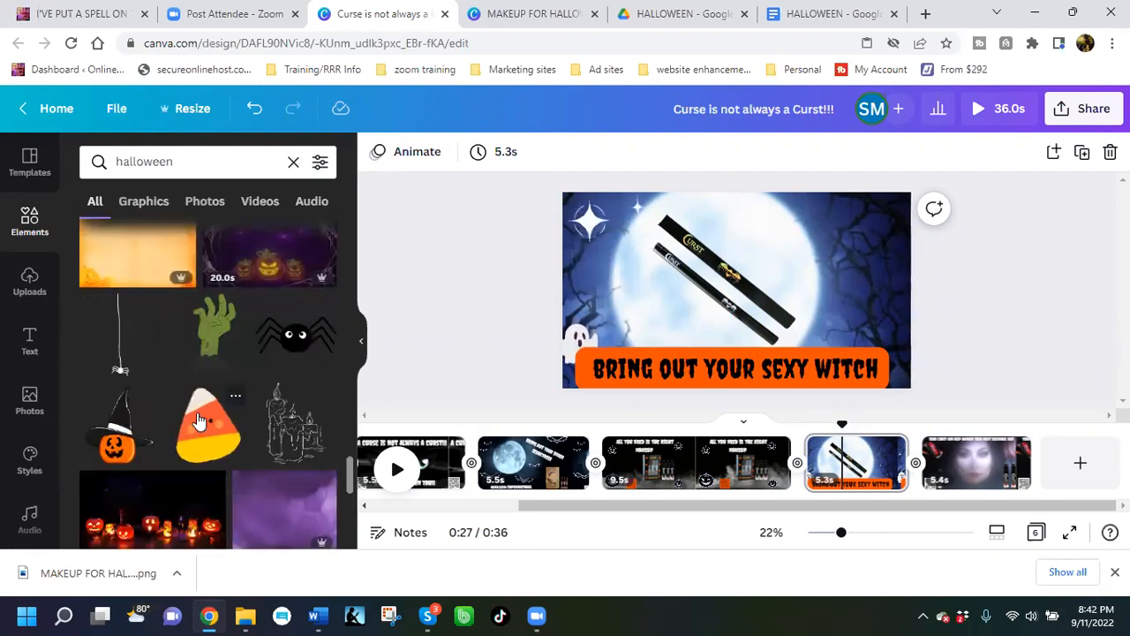
scroll(198, 411, up, 1)
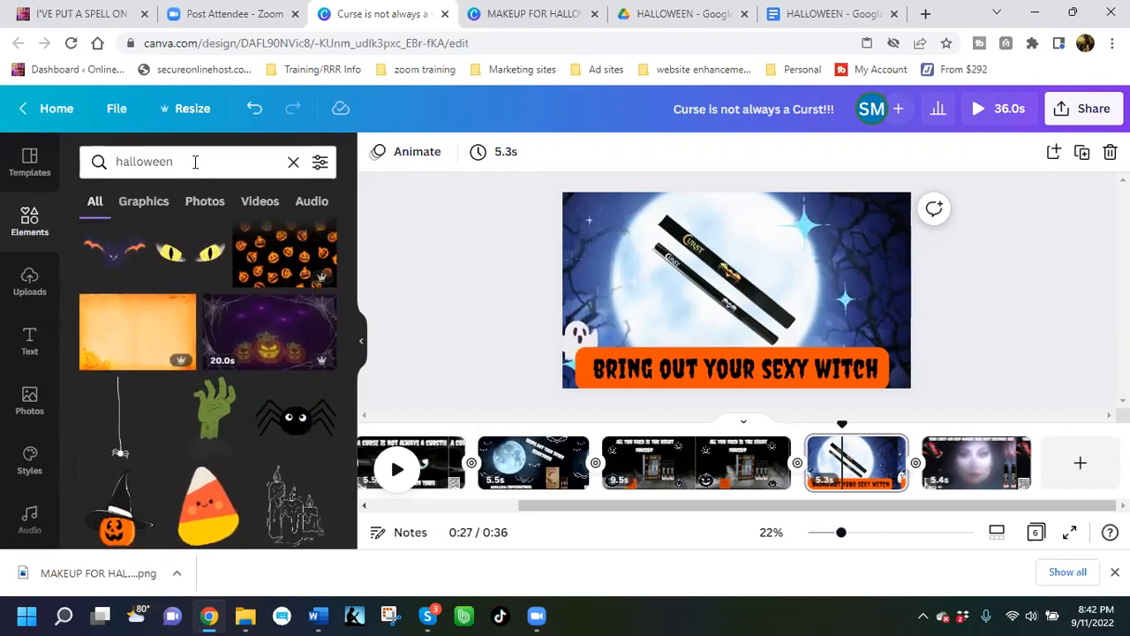
drag(186, 166, 112, 166)
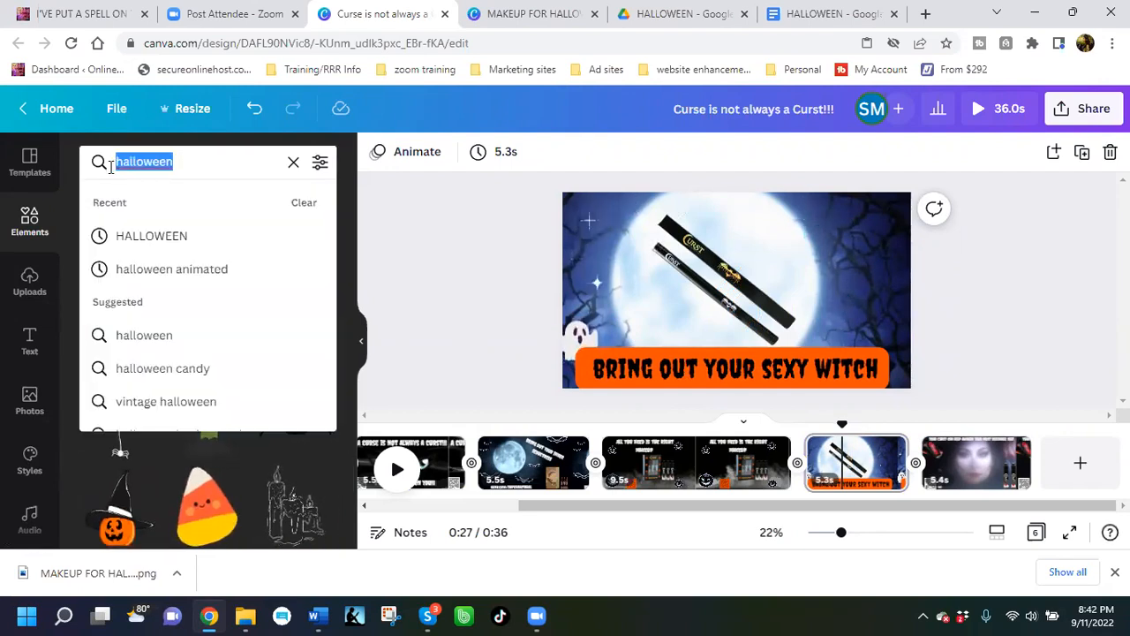
text(spider)
key(Return)
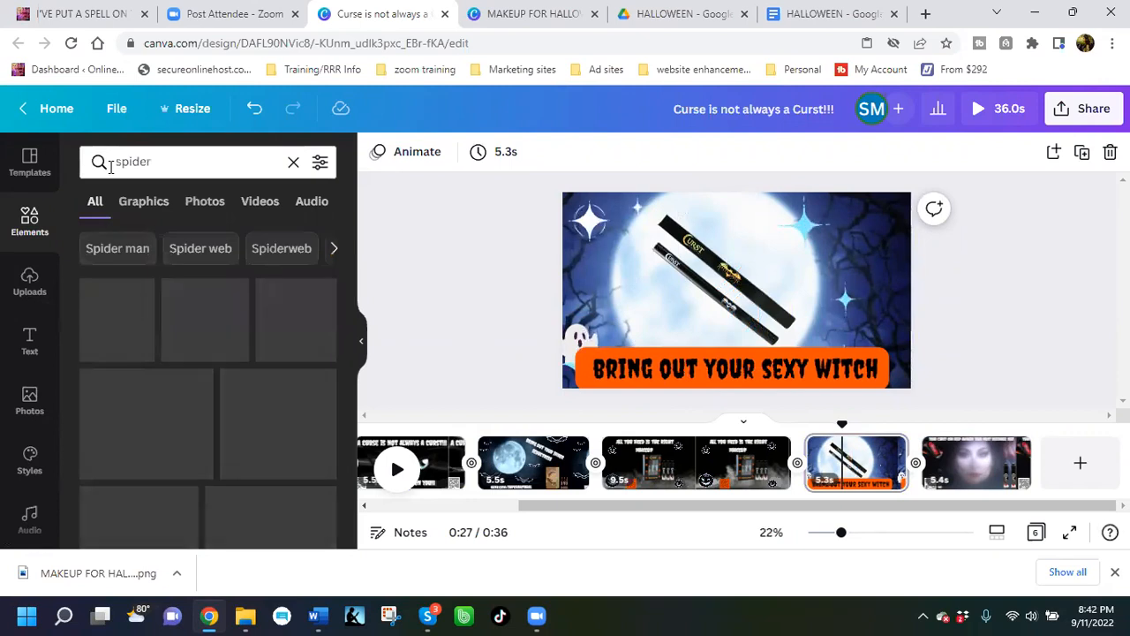
Step: Add the hanging black spider with big eyes to the witch page, shrunk and placed at the page's right side above the orange banner
scroll(203, 389, down, 1)
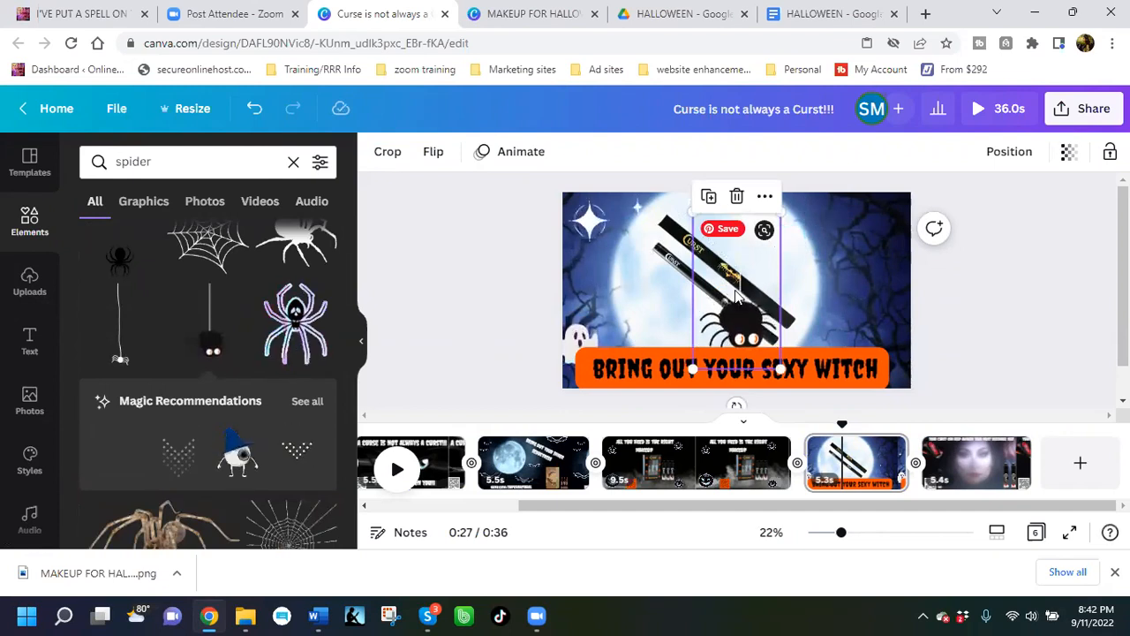
drag(773, 295, 864, 275)
drag(910, 356, 872, 319)
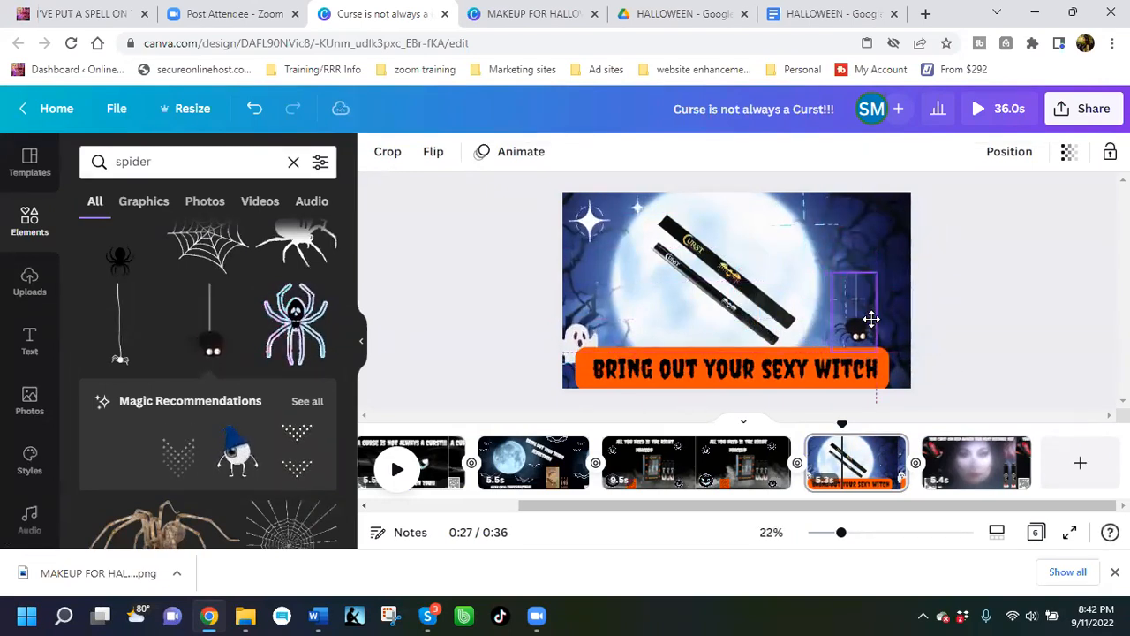
click(967, 301)
Step: Search the elements for "bat" and look through the results for a suitable bat graphic
scroll(165, 303, up, 2)
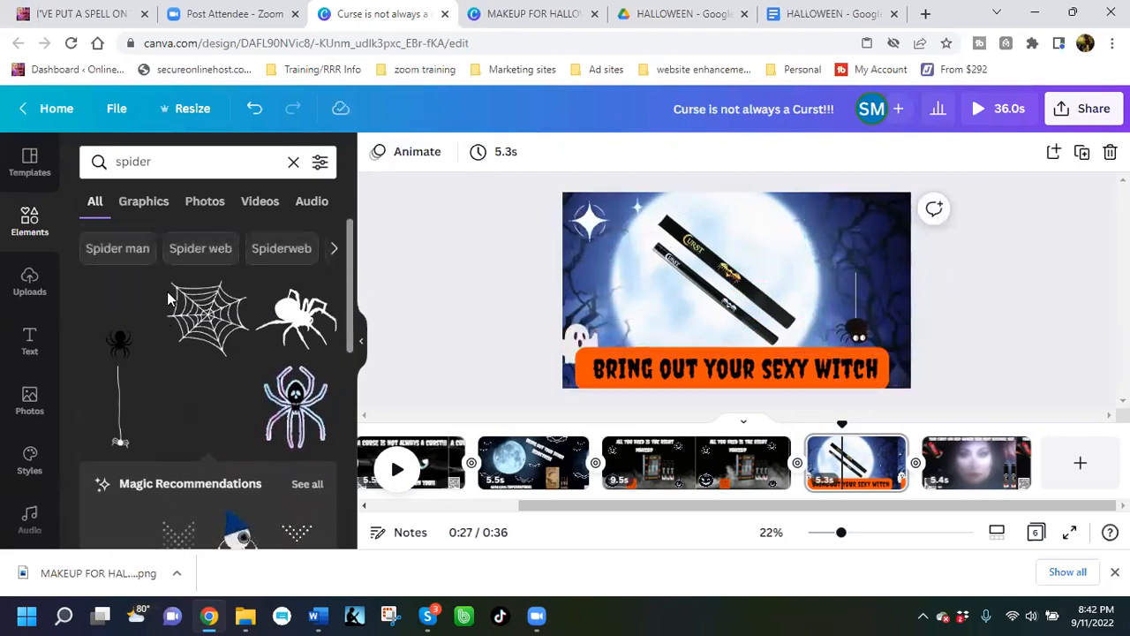
click(190, 165)
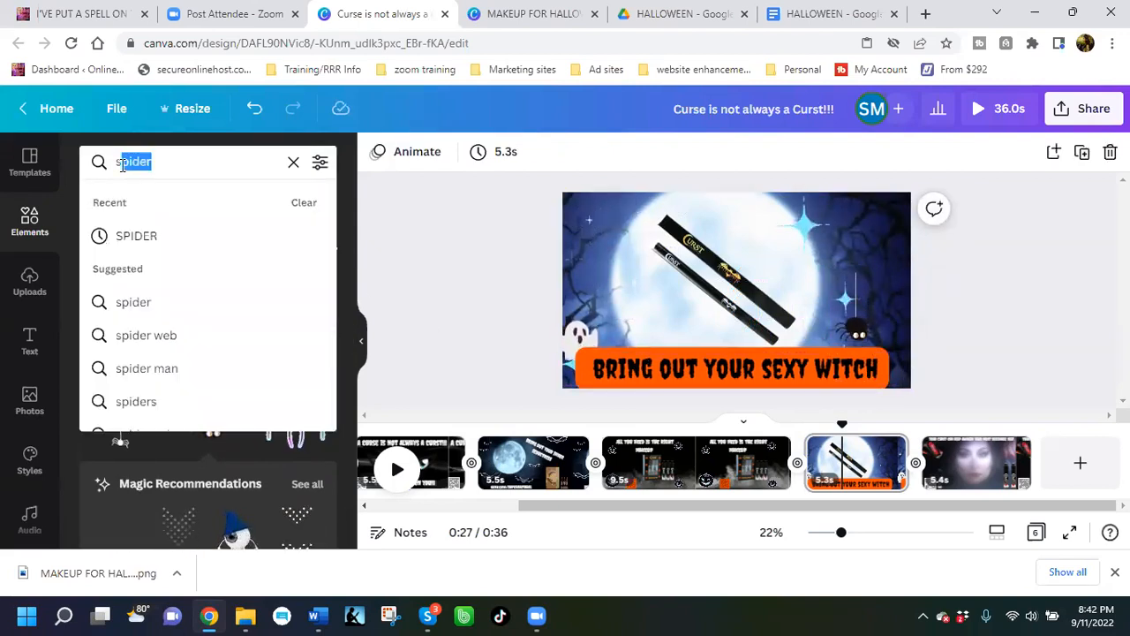
text(bat)
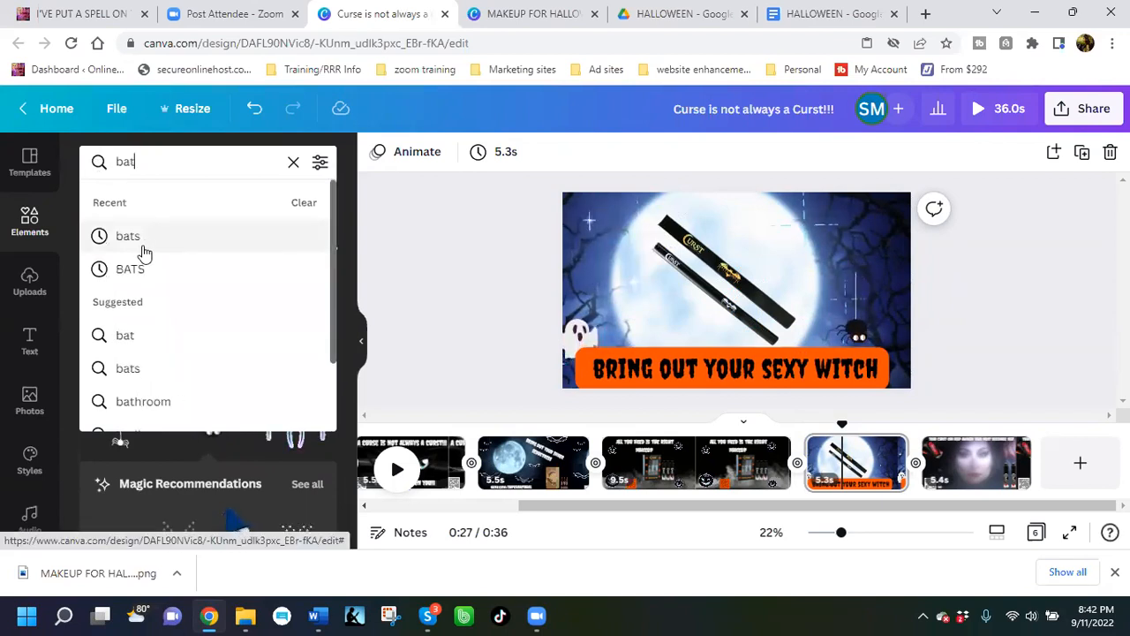
key(Return)
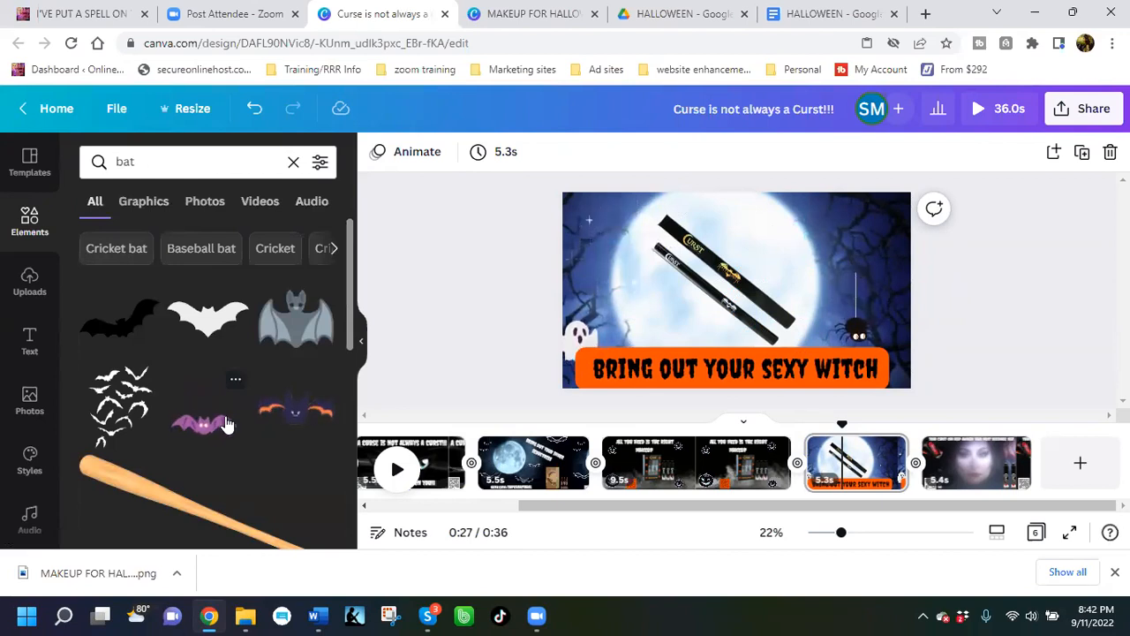
scroll(251, 406, down, 2)
scroll(251, 411, down, 5)
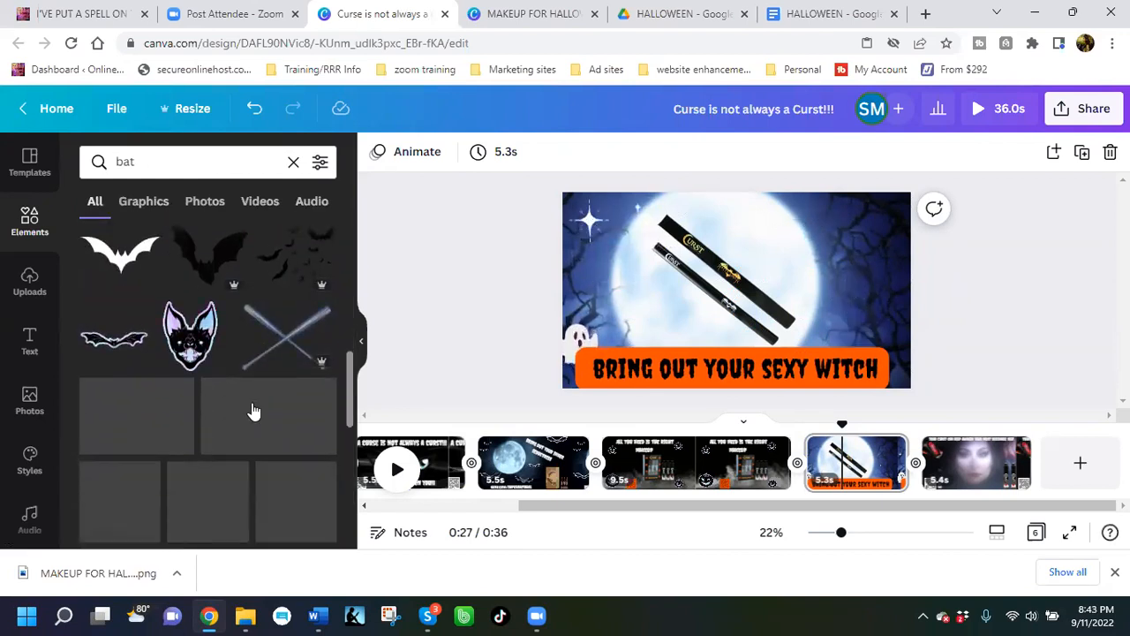
scroll(152, 394, down, 3)
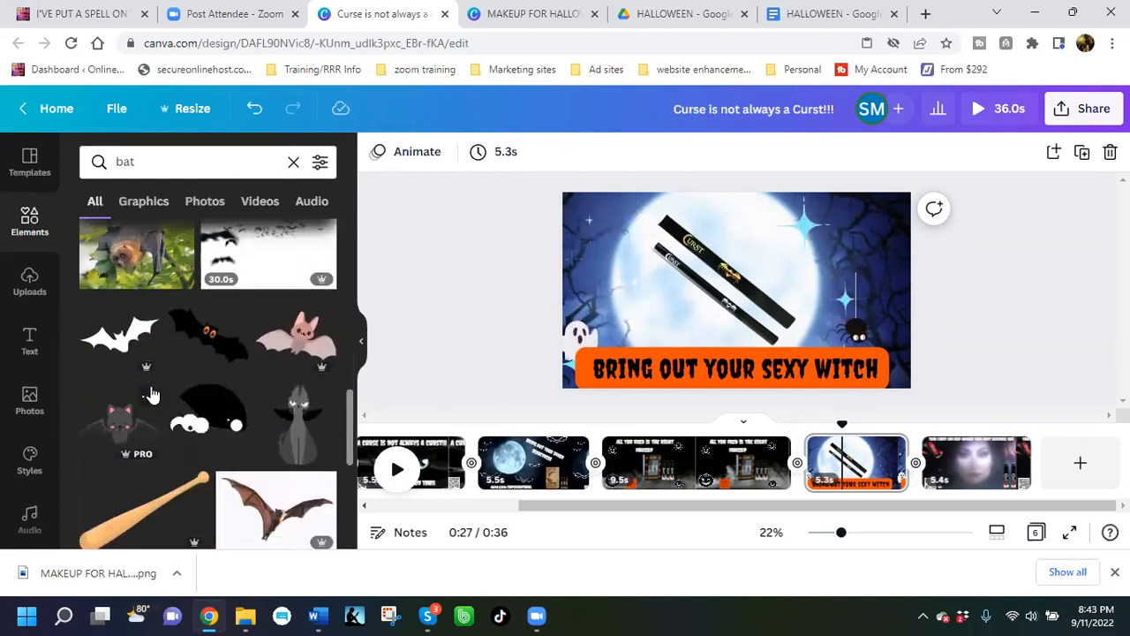
scroll(151, 394, down, 3)
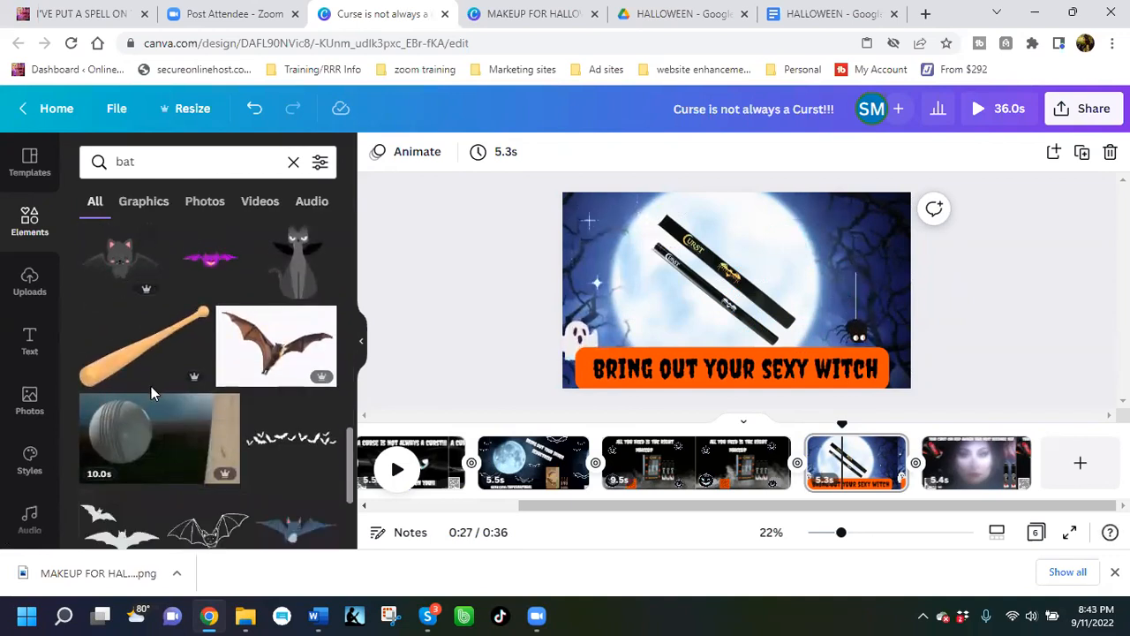
scroll(151, 389, up, 5)
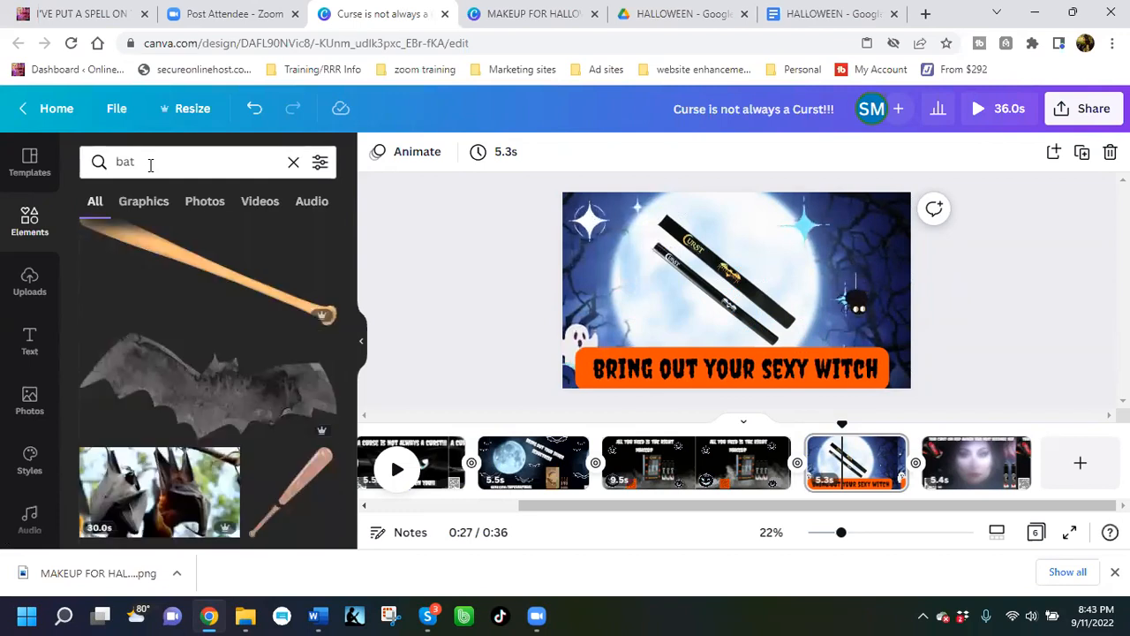
scroll(212, 368, up, 3)
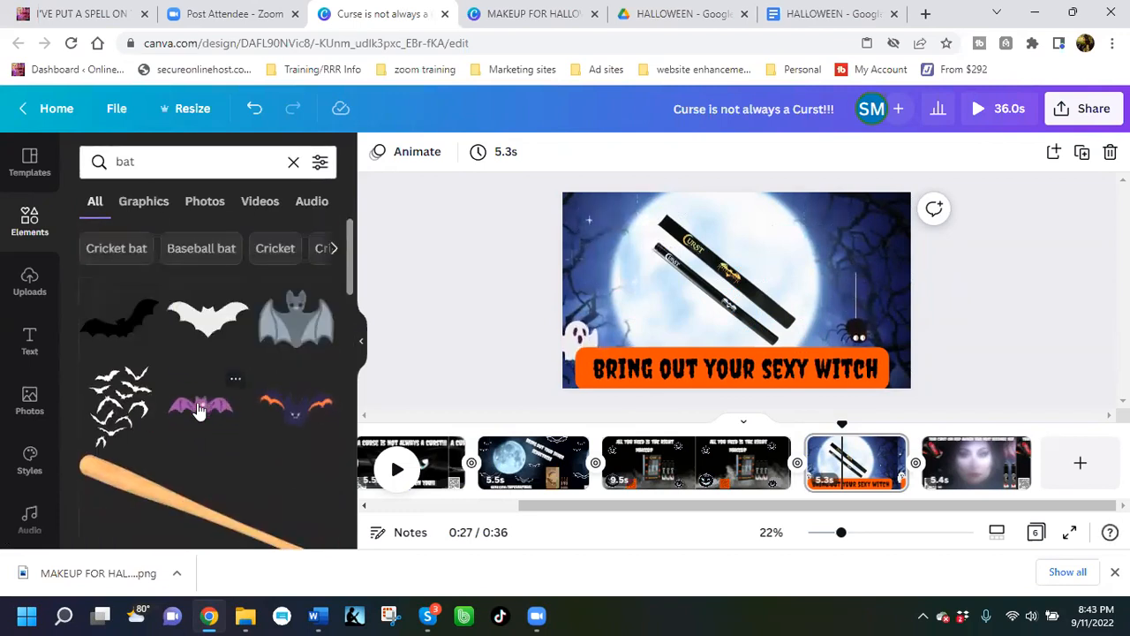
Step: Add the purple bat shrunk to about 239 by 220 at the moon's upper right, with copies at the moon's top and left side
click(820, 257)
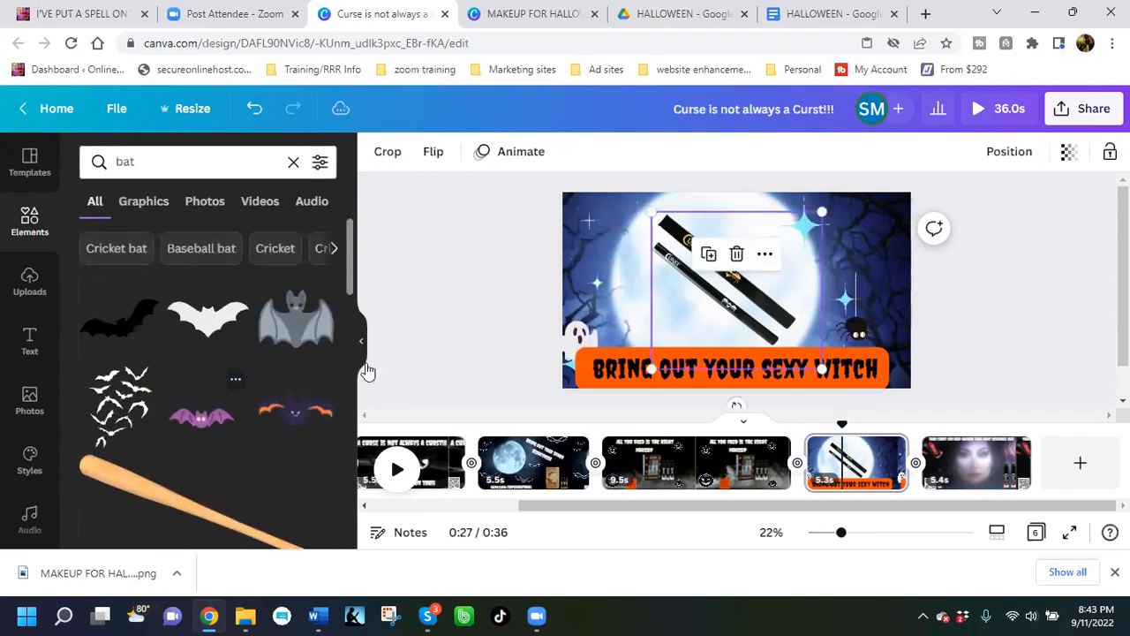
drag(651, 370, 779, 251)
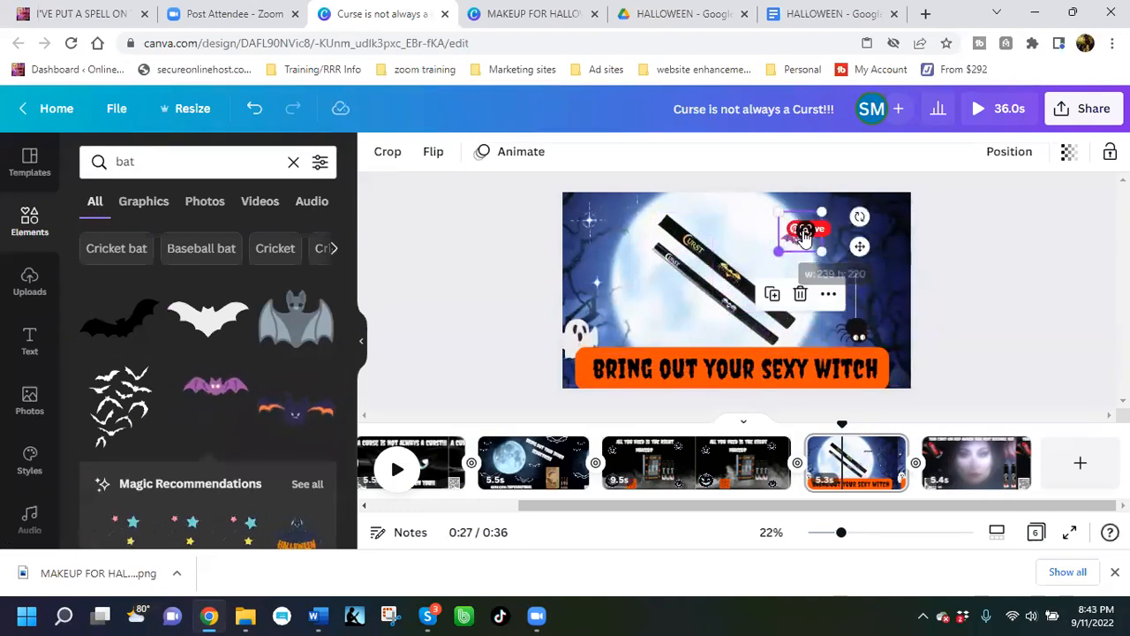
click(773, 295)
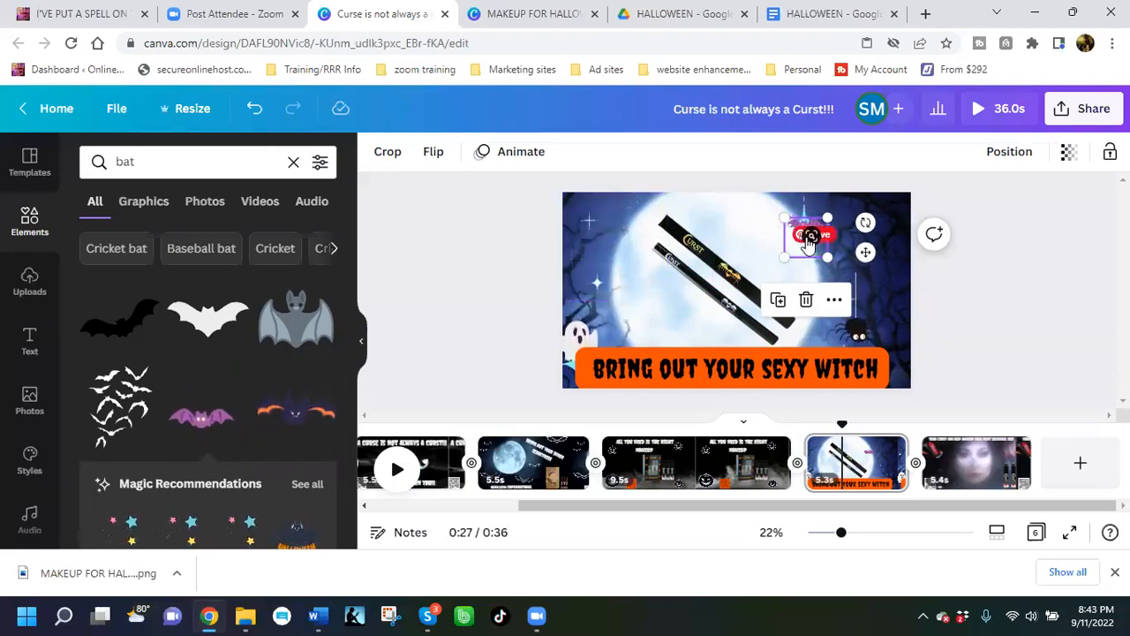
drag(797, 256, 712, 236)
drag(805, 250, 609, 278)
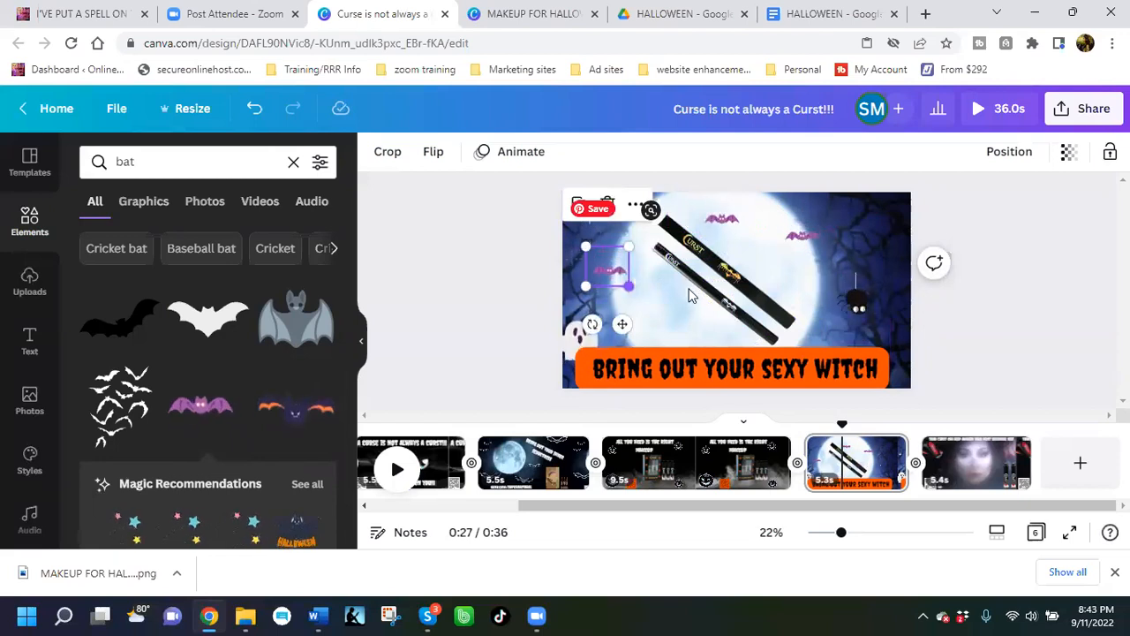
Step: Shift the Curst product image slightly left and place the uploaded QR code, shrunk, beside it above the banner's left half
mouse_move(694, 302)
mouse_down()
mouse_move(726, 307)
mouse_move(716, 299)
mouse_up()
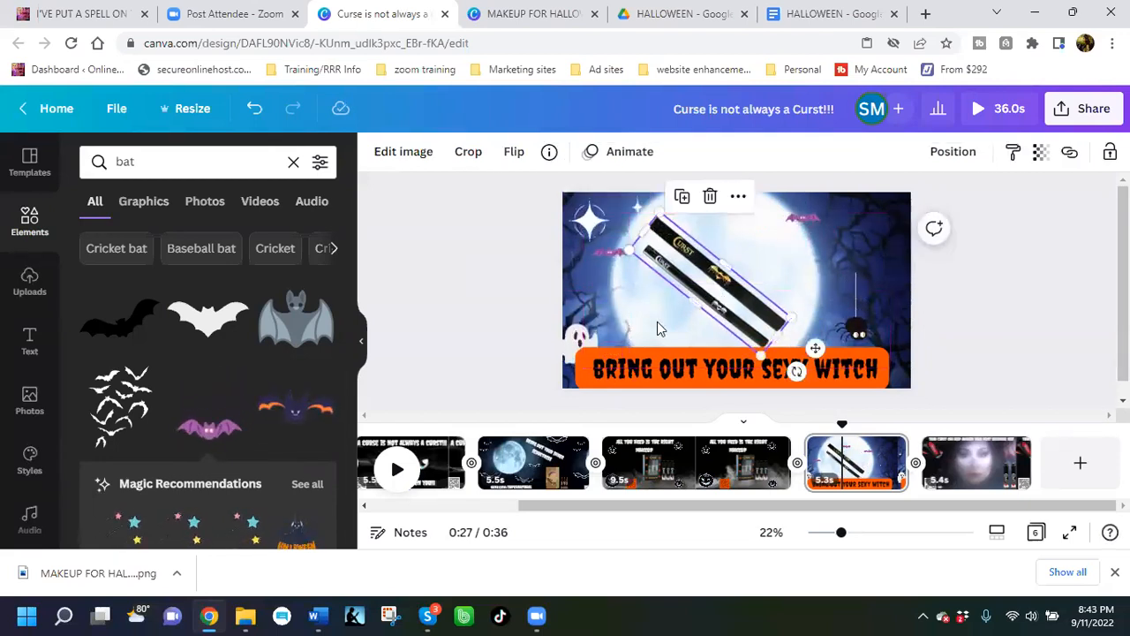
click(29, 291)
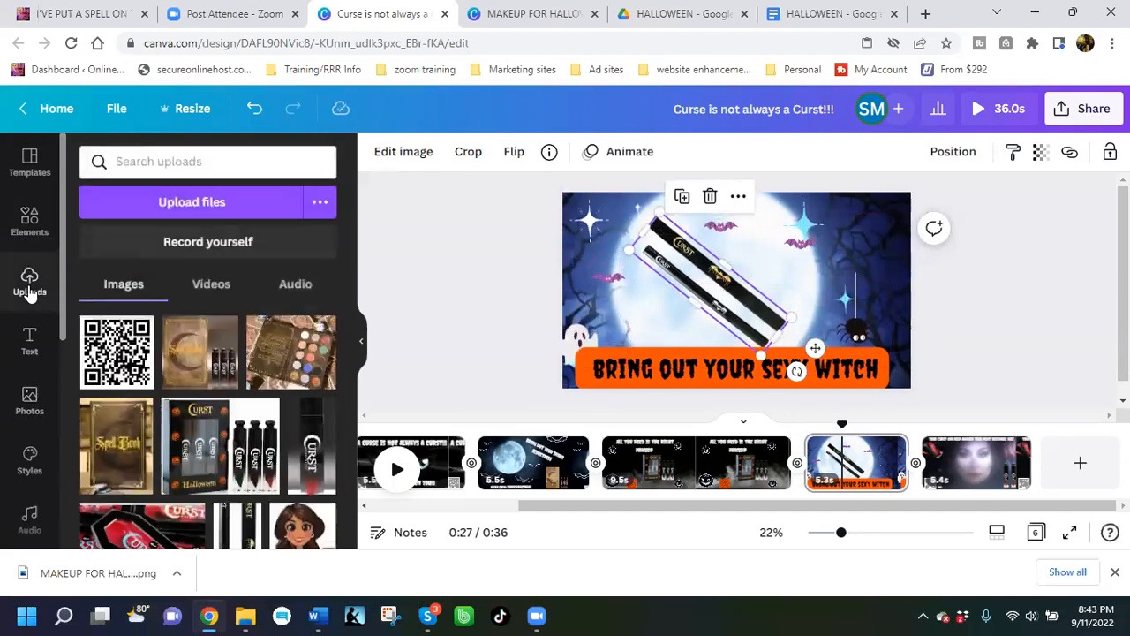
click(126, 363)
drag(707, 315, 628, 336)
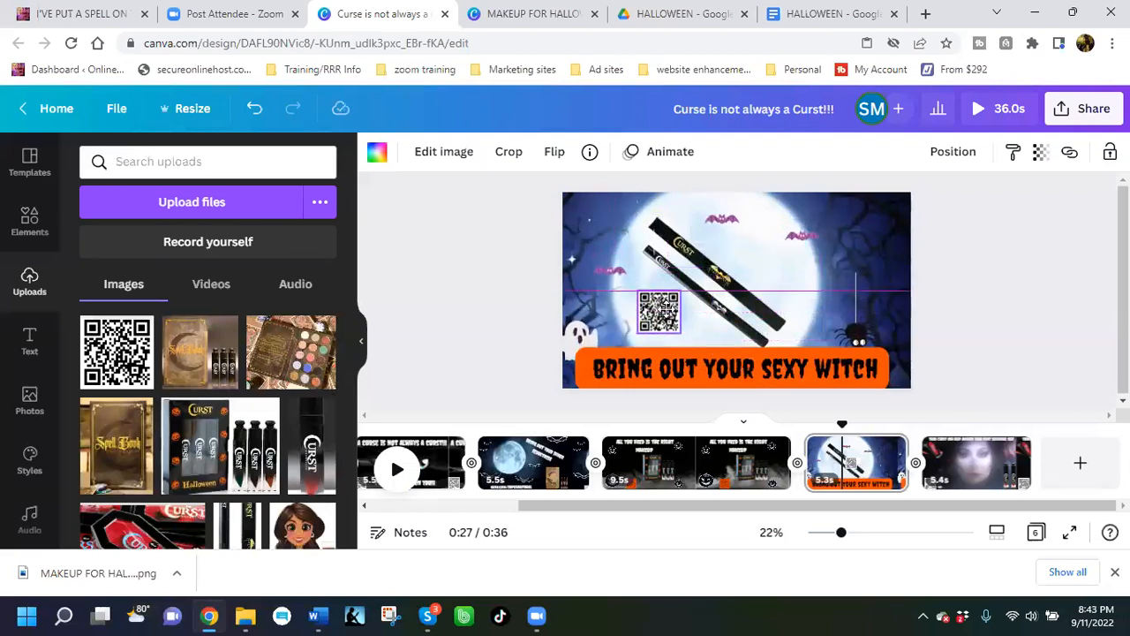
click(815, 298)
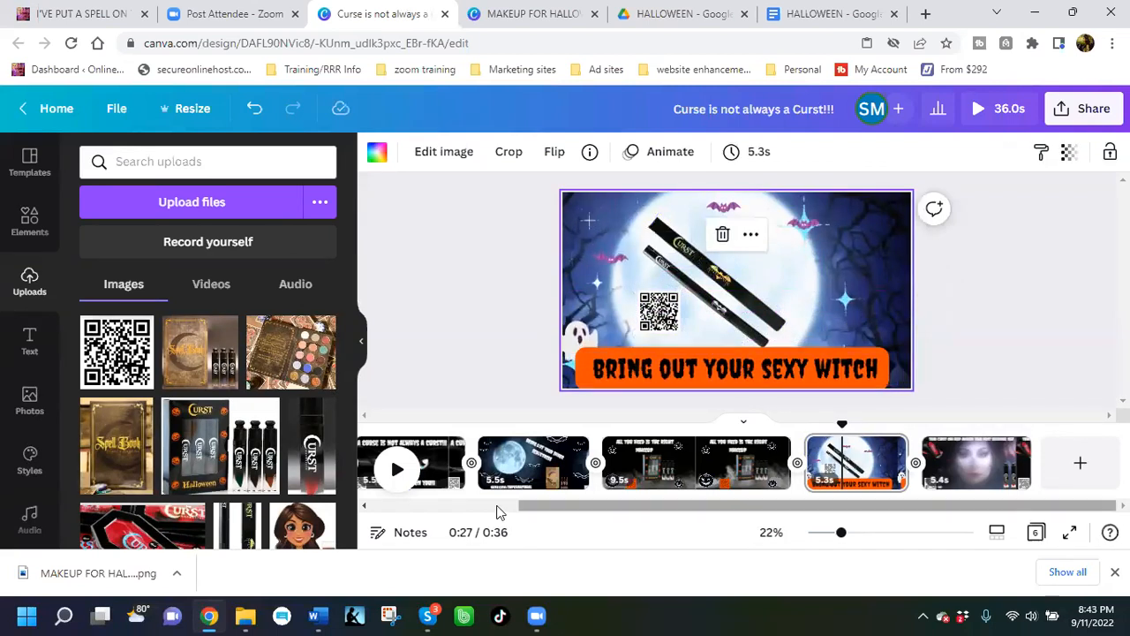
Step: Search the audio library for "halloween music"
drag(62, 303, 88, 514)
scroll(31, 432, up, 5)
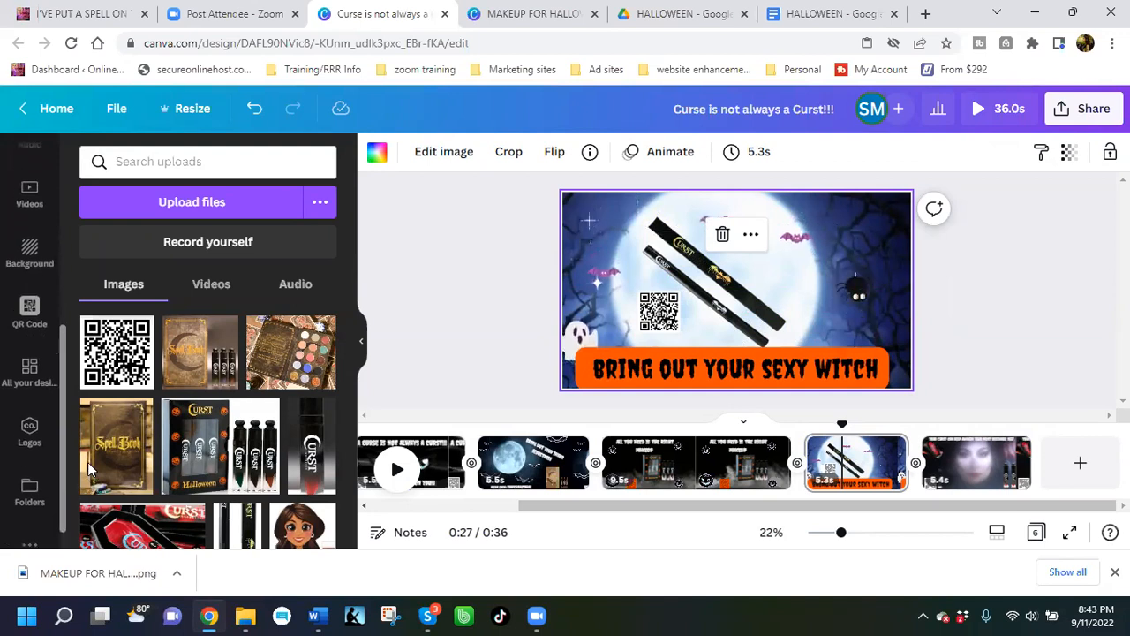
click(30, 424)
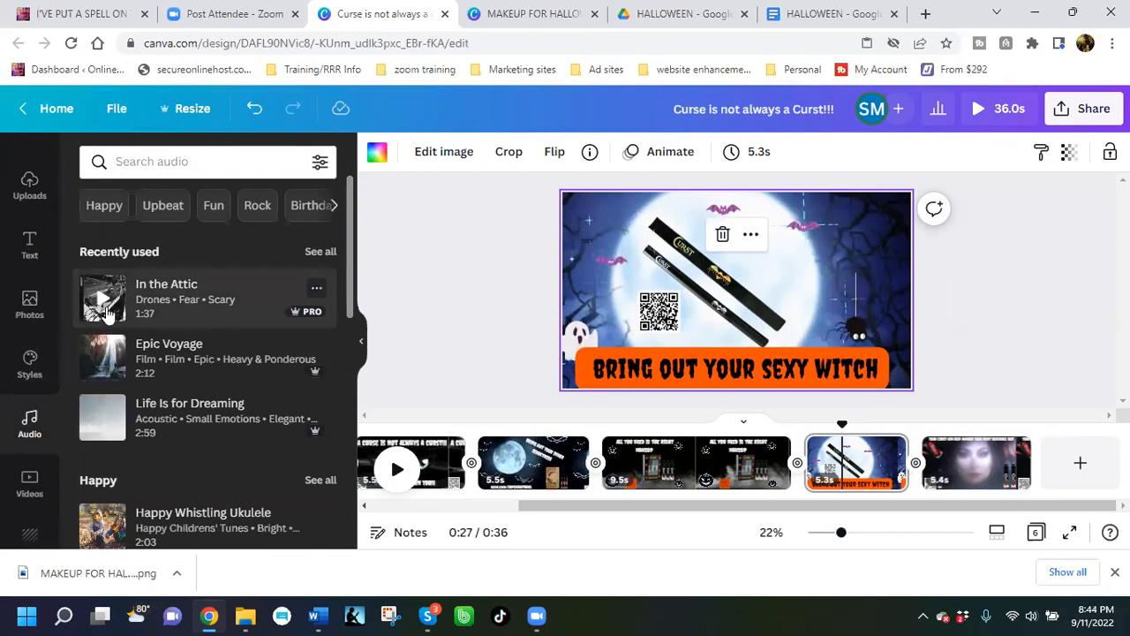
click(182, 163)
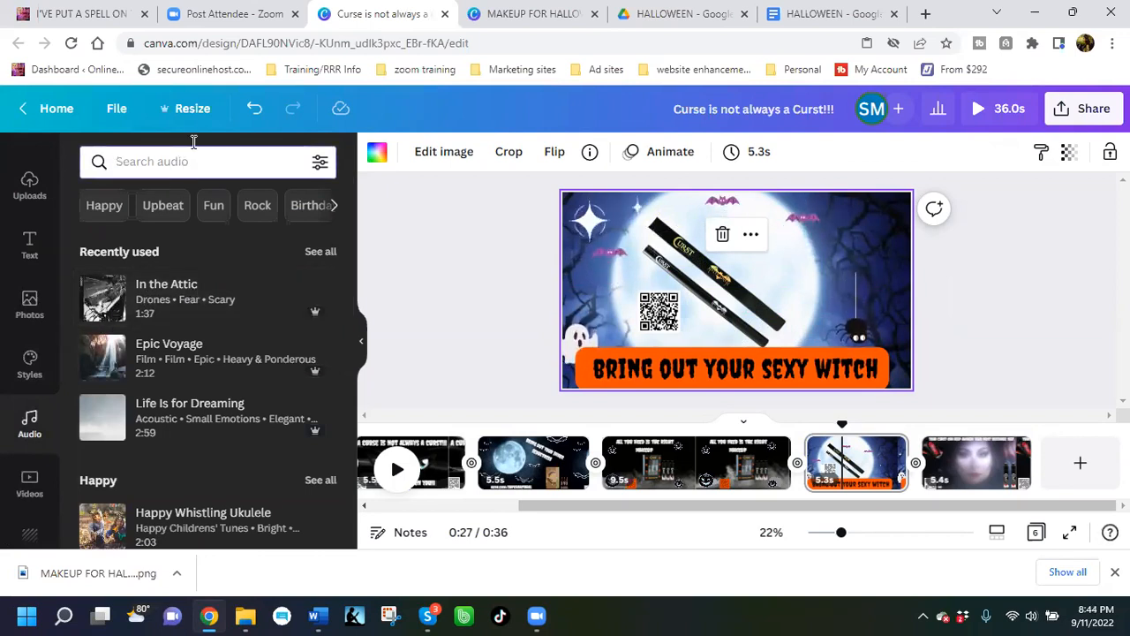
text(hallow)
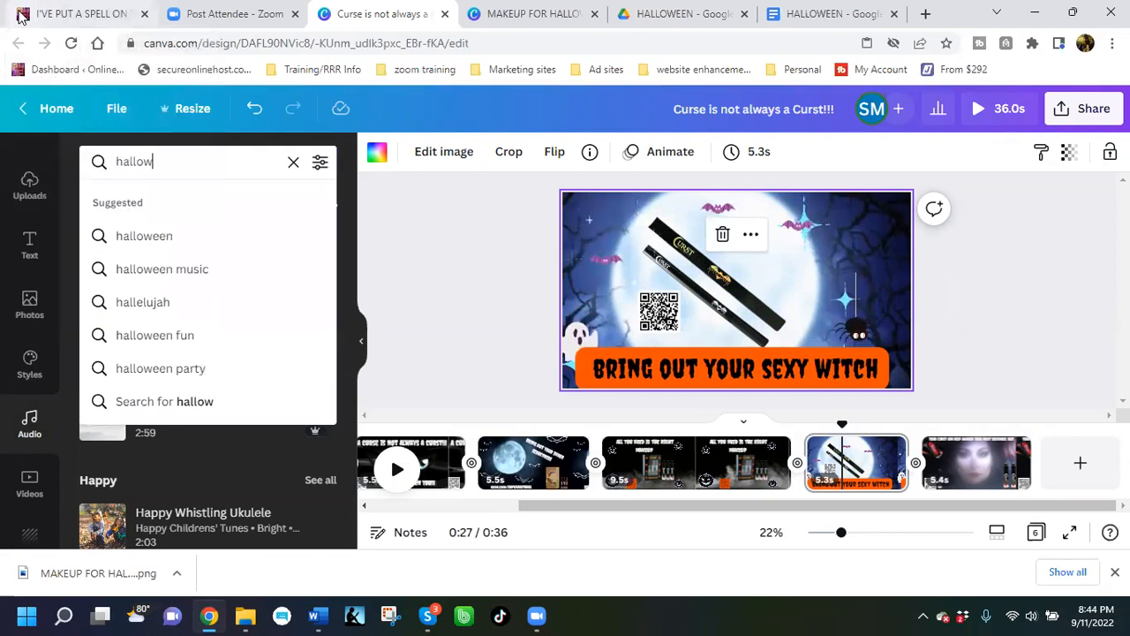
click(182, 276)
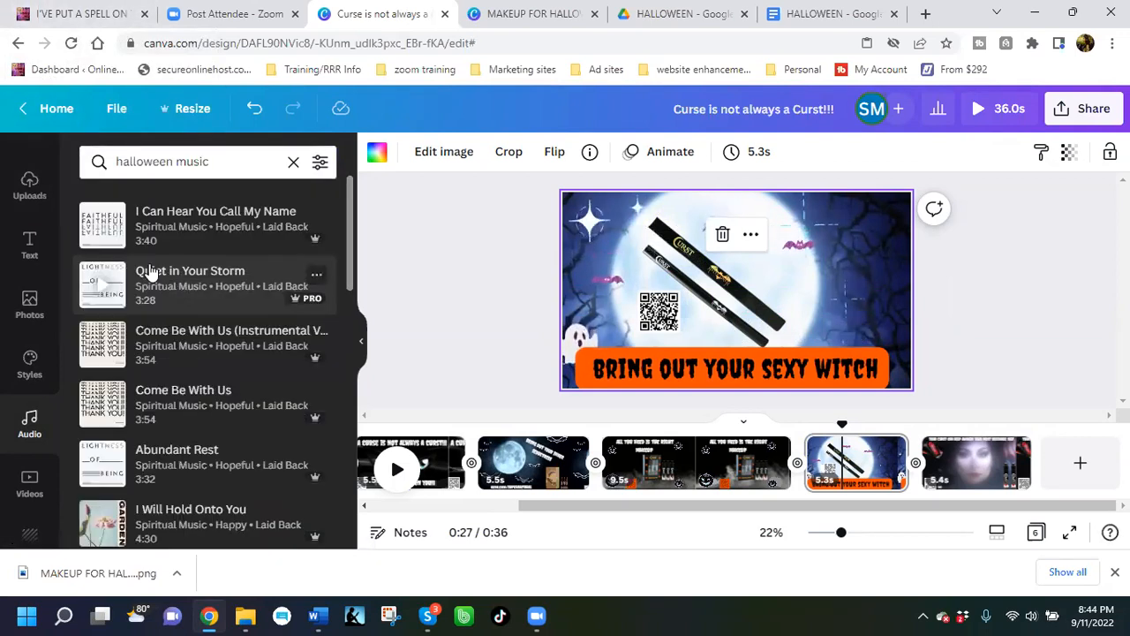
Step: Preview the tracks "I Can Hear You Call My Name", "Quiet in Your Storm" and the instrumental version of "Come Be With Us"
click(103, 229)
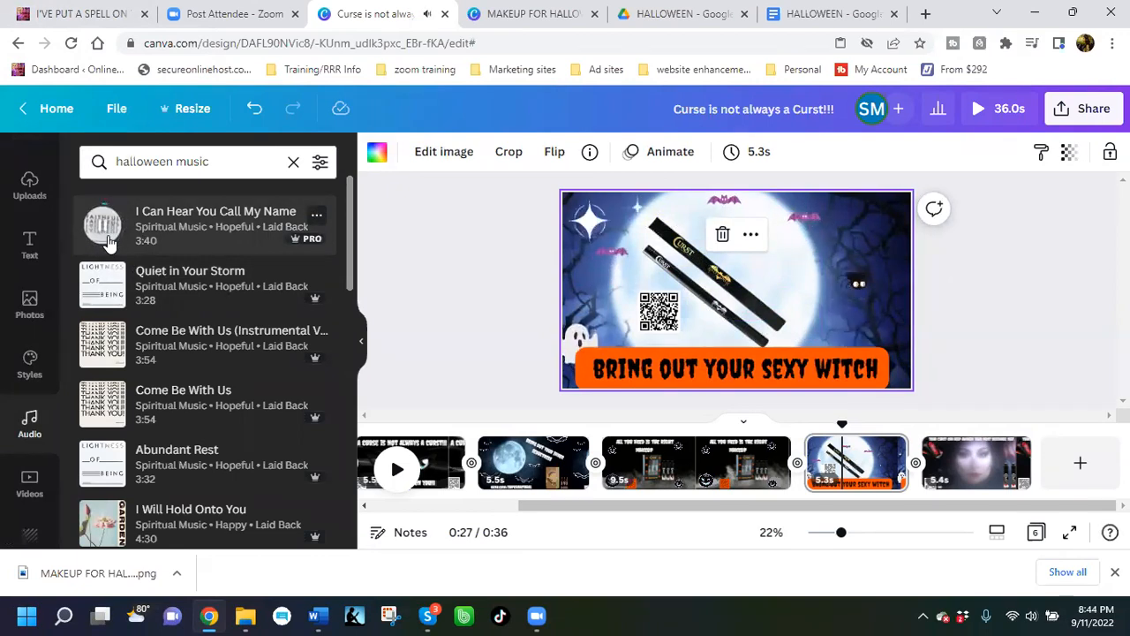
click(95, 297)
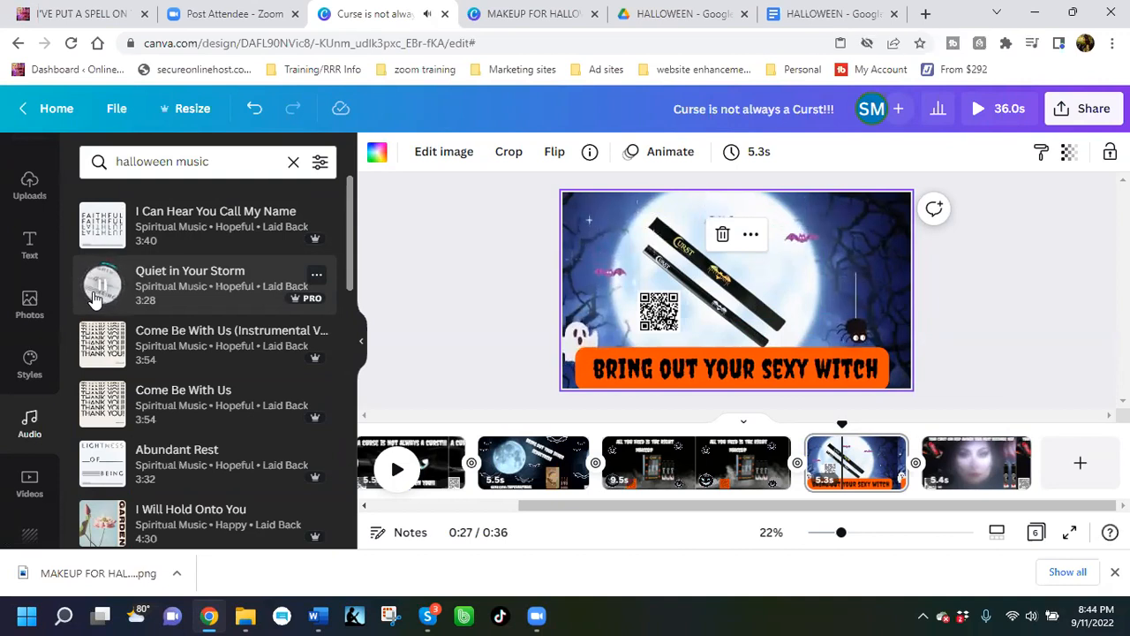
click(95, 347)
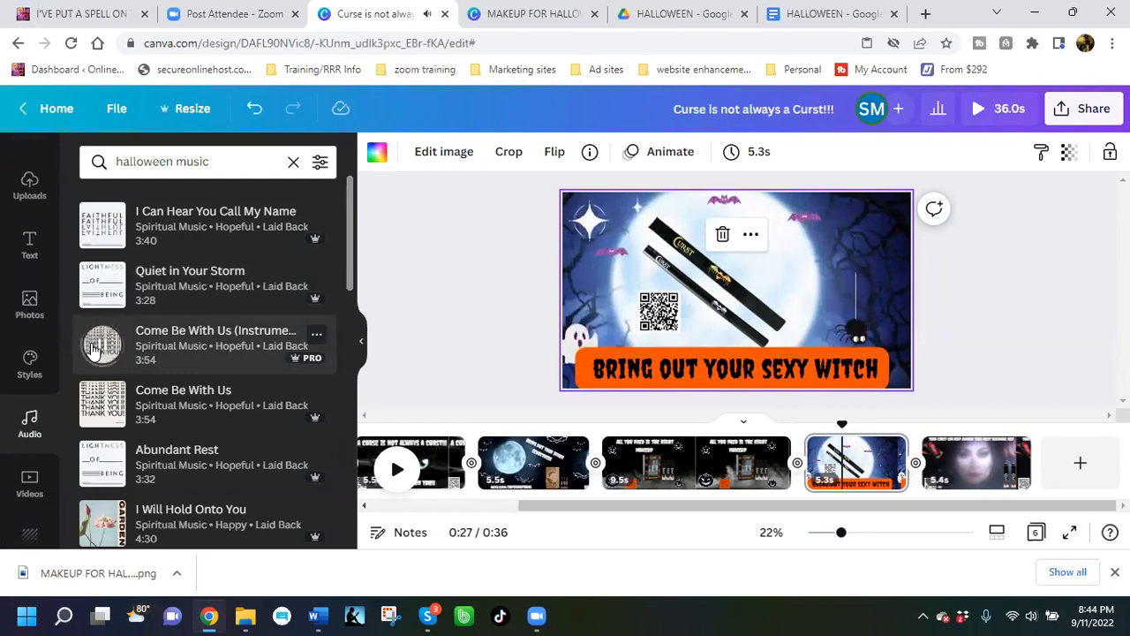
Step: Search the audio library for "spooky music"
click(219, 157)
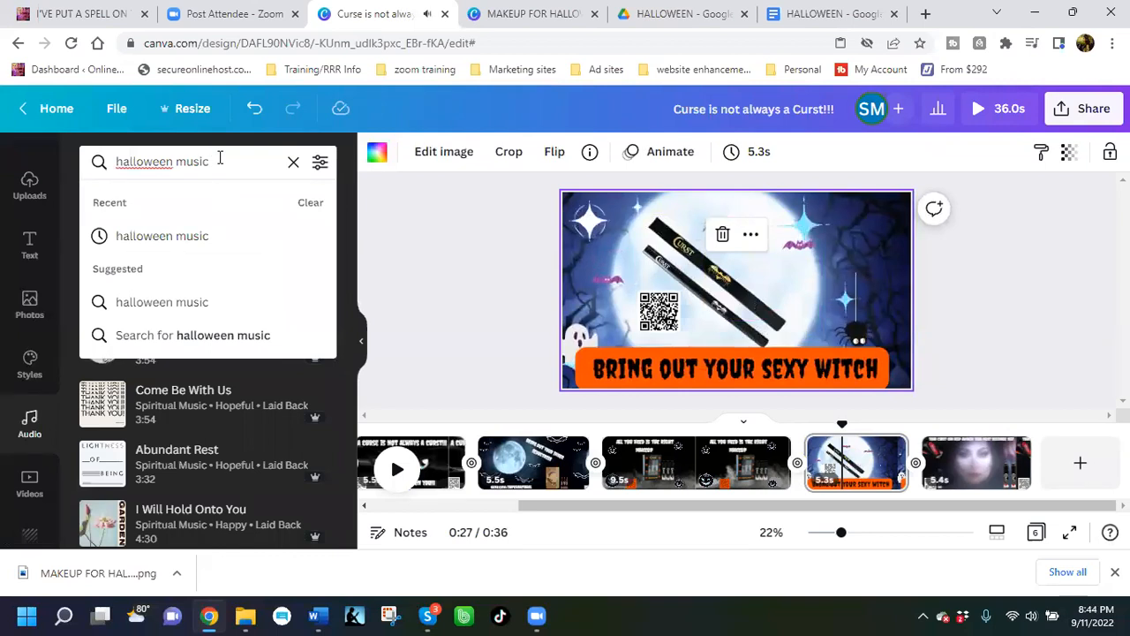
key(XF86AudioMute)
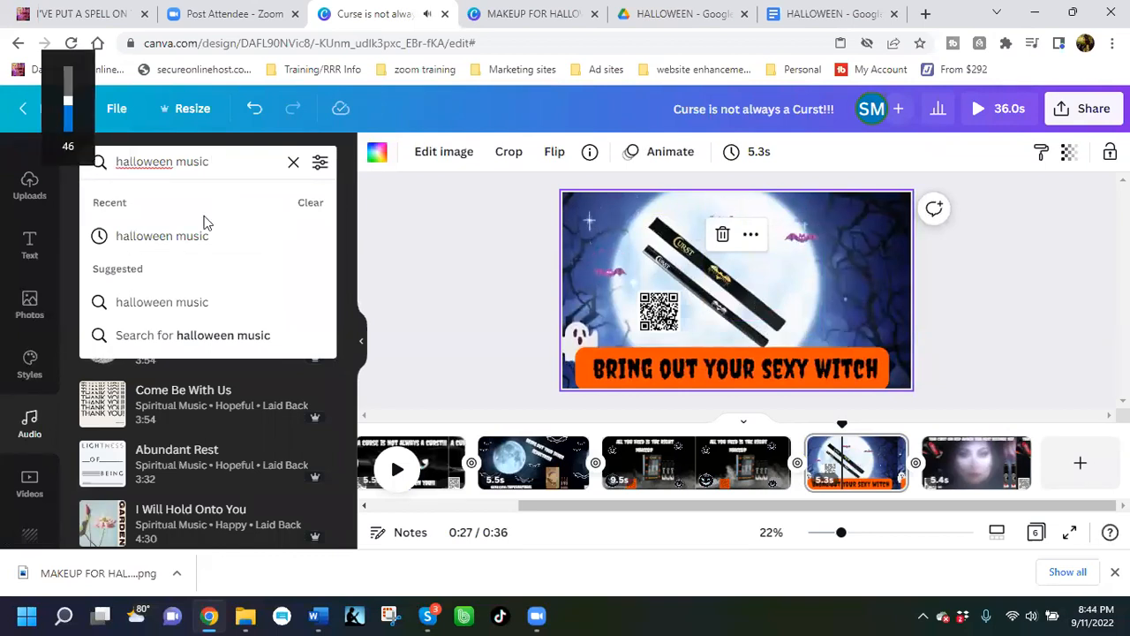
click(126, 335)
click(222, 164)
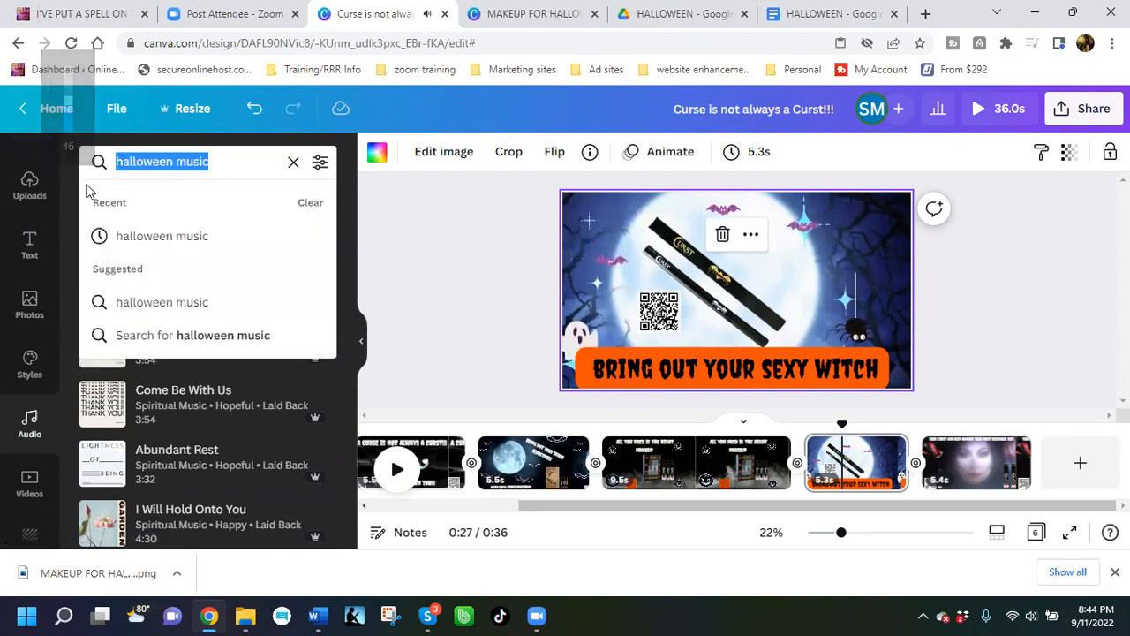
text(spooky)
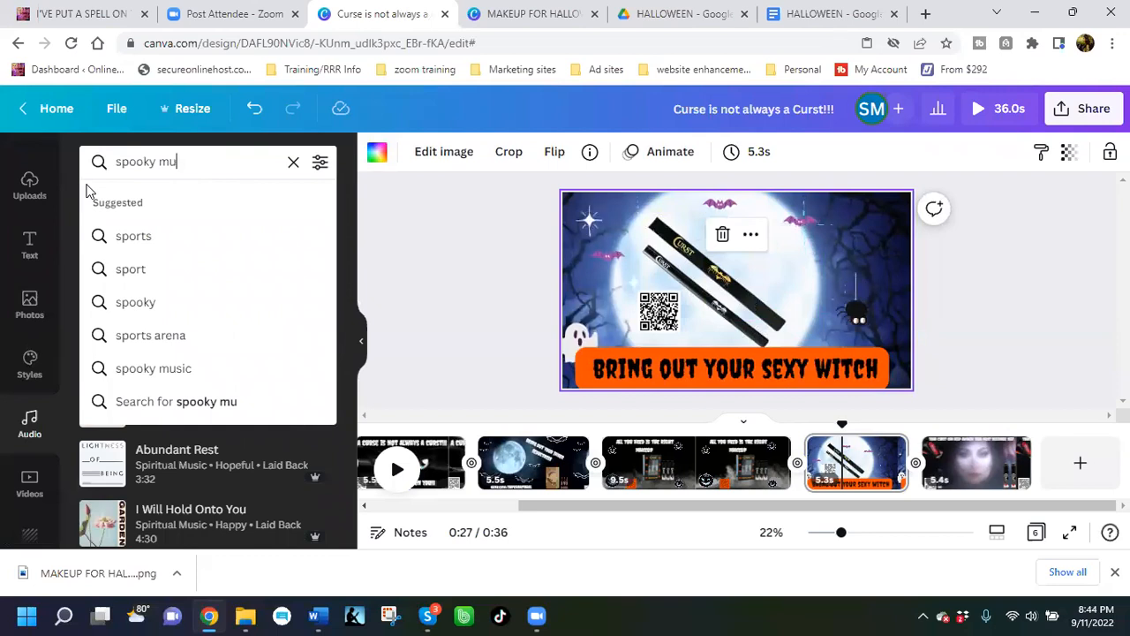
key(Return)
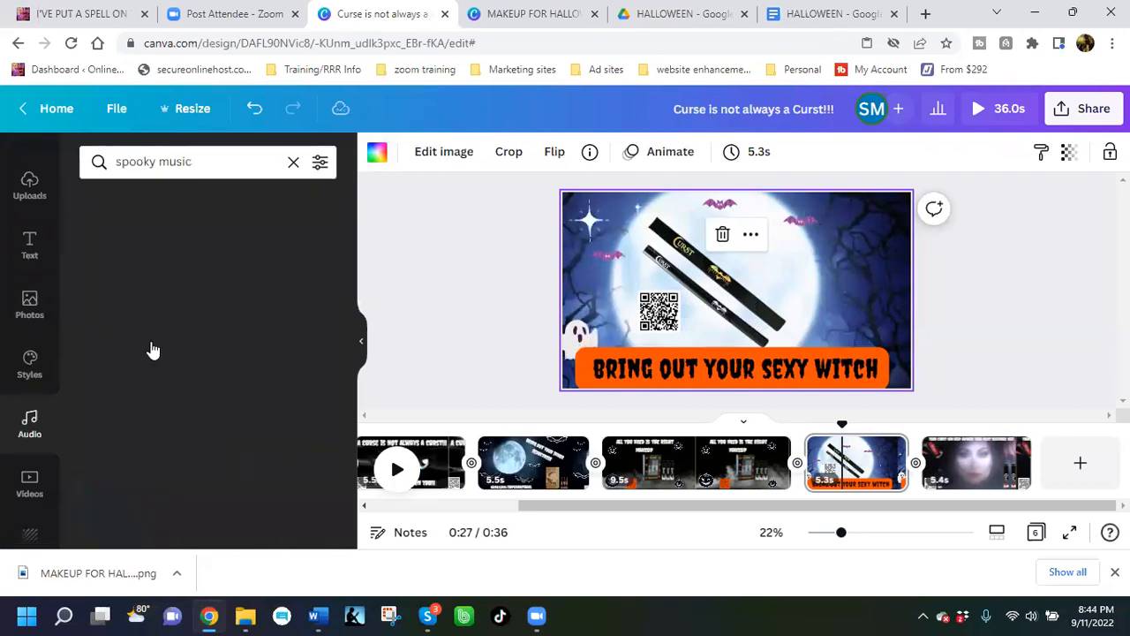
Step: Preview the track "Music Spooky Adventure", add it to the video's timeline and stop the preview
click(103, 226)
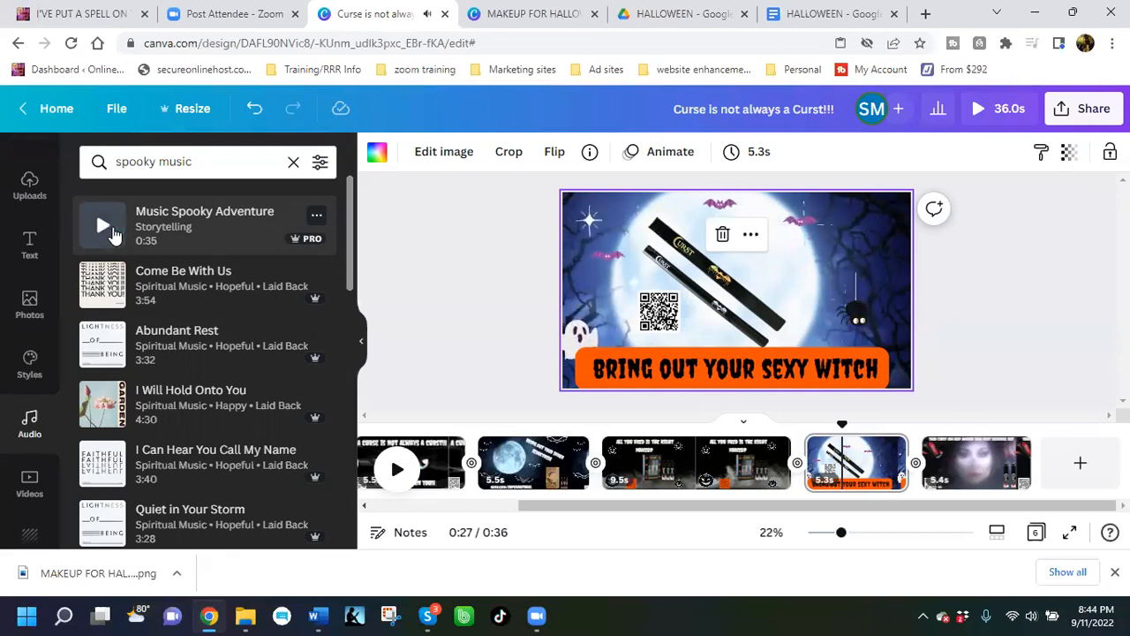
click(105, 227)
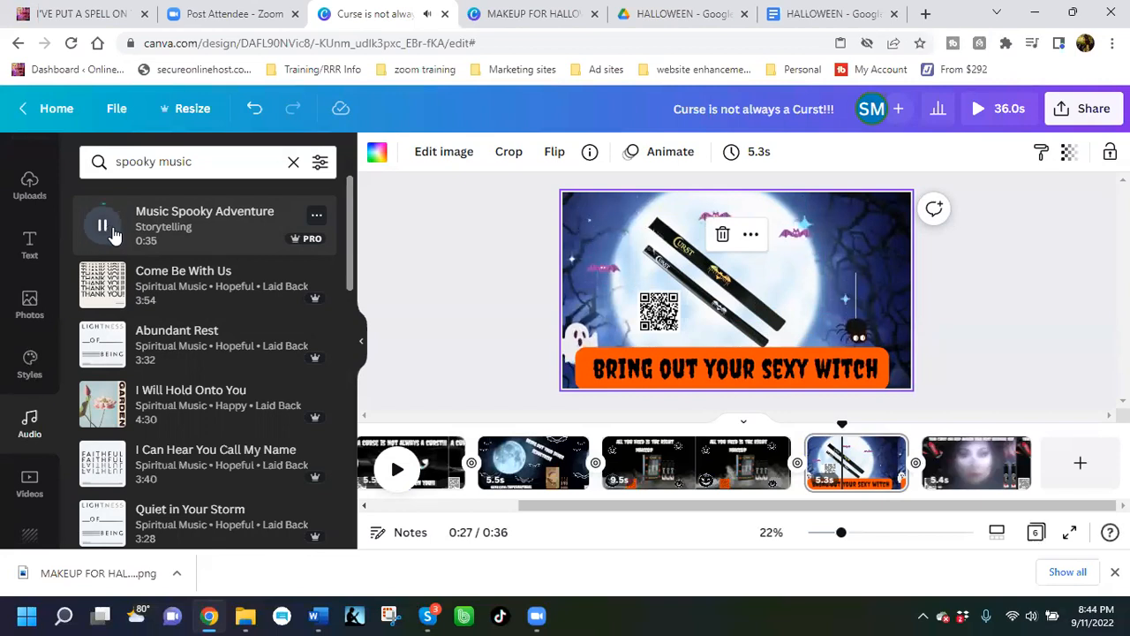
click(181, 234)
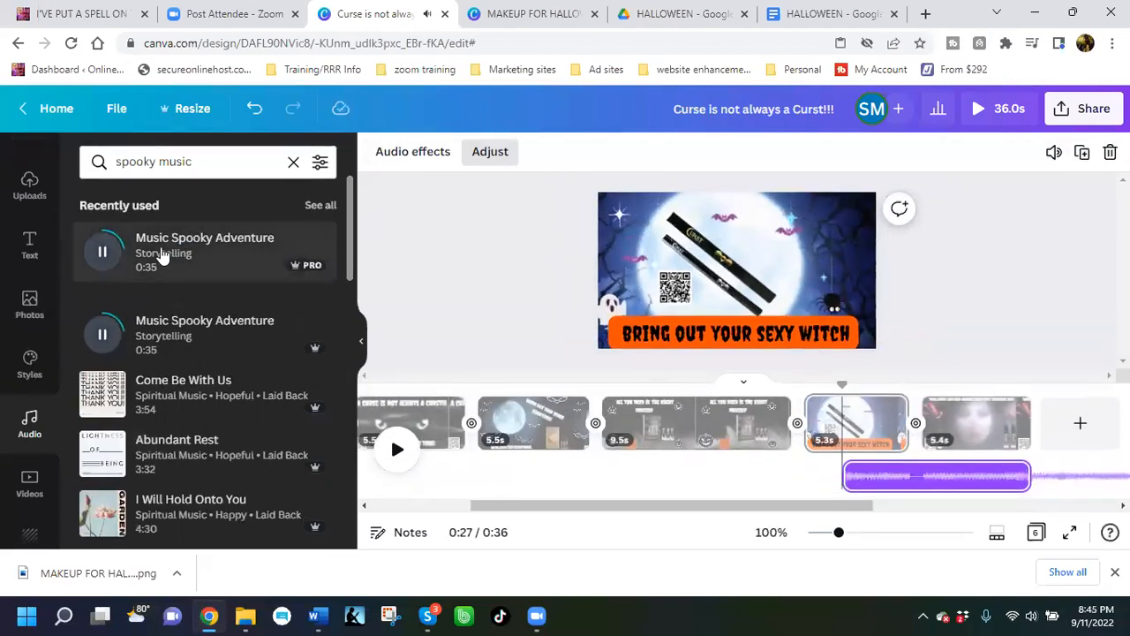
click(107, 258)
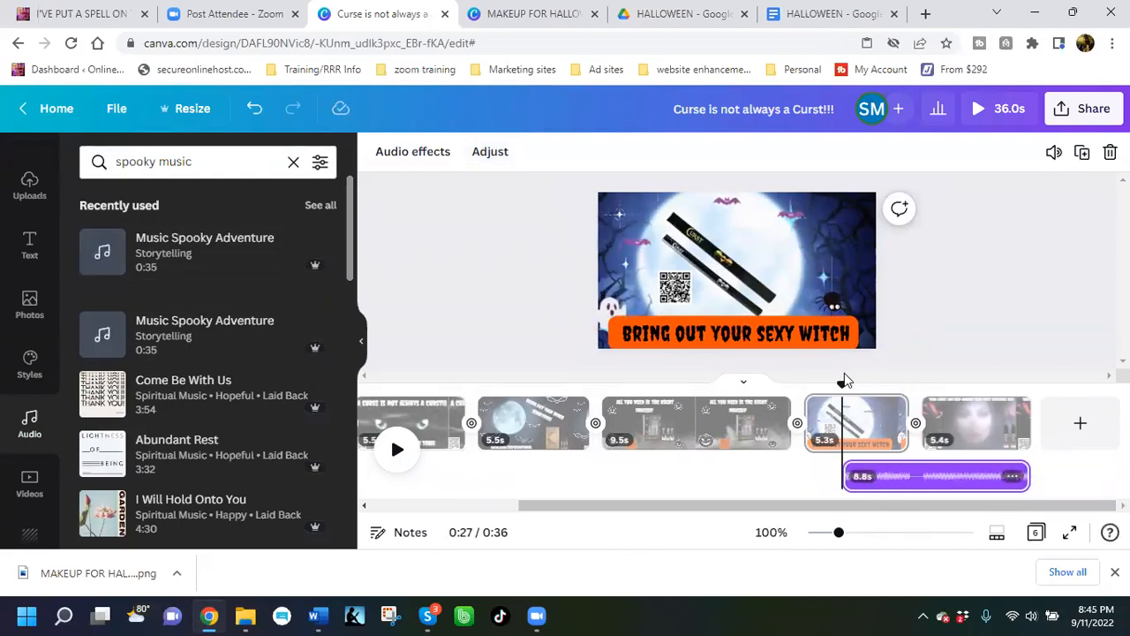
Step: Move the music clip to the video's start at 0.0s and extend it to about 35.2s, across to the last page
click(602, 383)
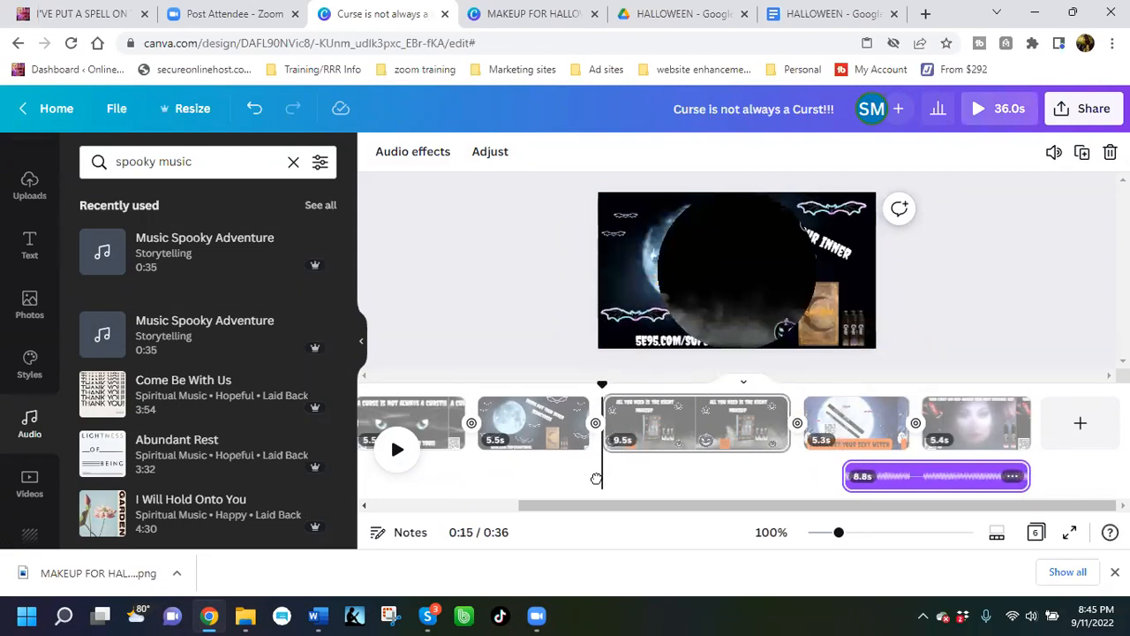
drag(534, 496, 304, 497)
drag(858, 505, 565, 510)
drag(1032, 476, 428, 489)
drag(1041, 477, 936, 415)
drag(1029, 477, 370, 479)
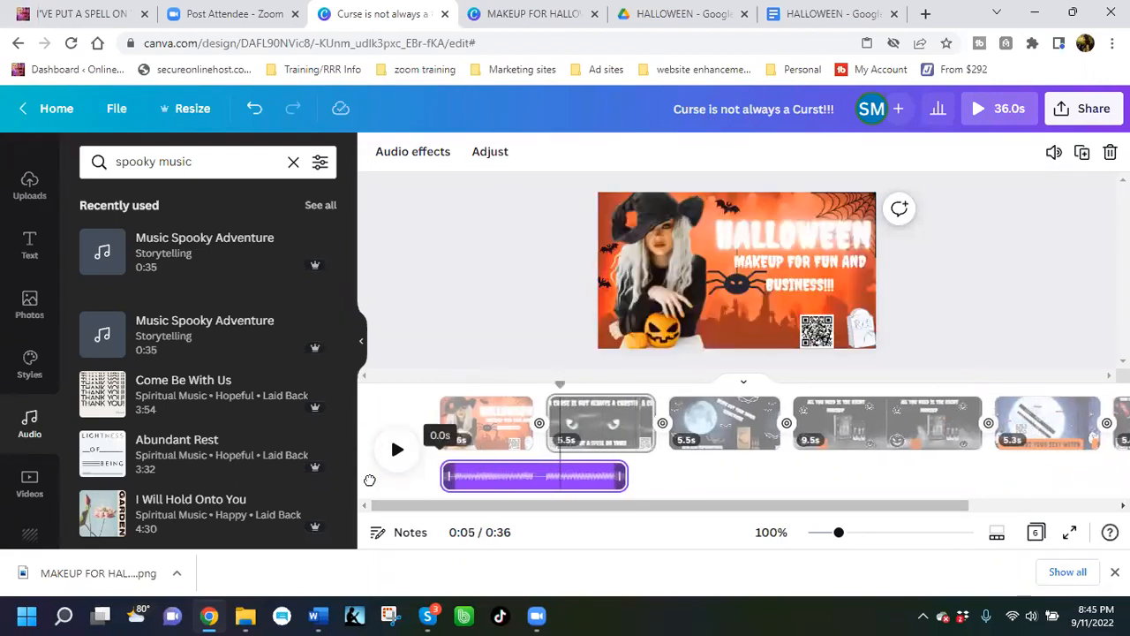
drag(623, 497, 623, 486)
drag(885, 499, 982, 477)
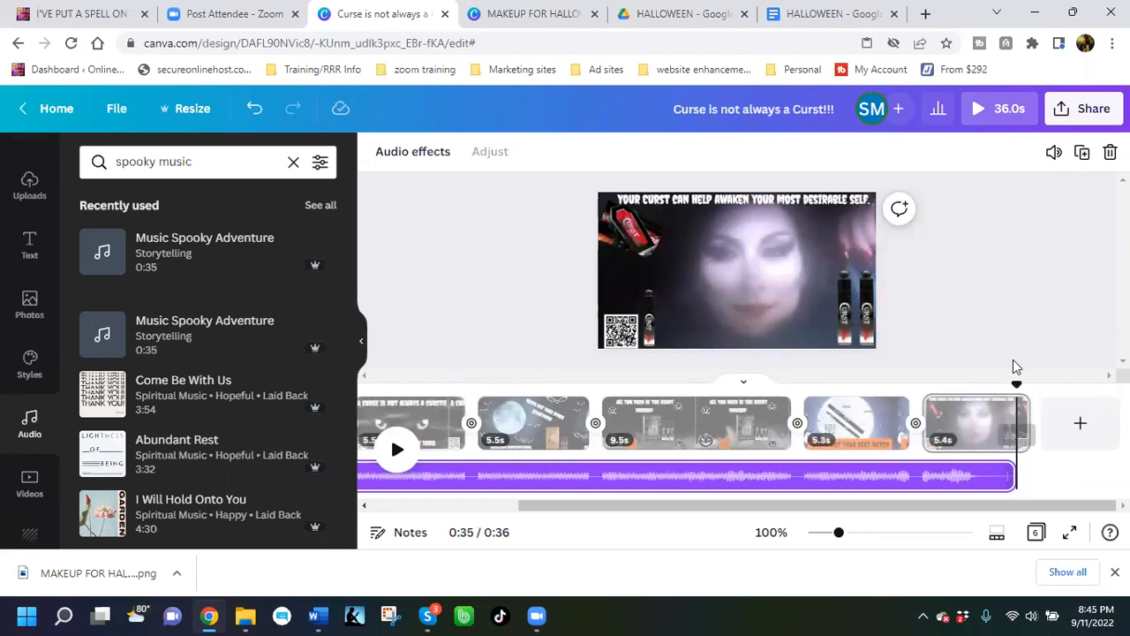
Step: Check the music clip across the timeline and try to stretch its end to the very end of the last page
click(1007, 319)
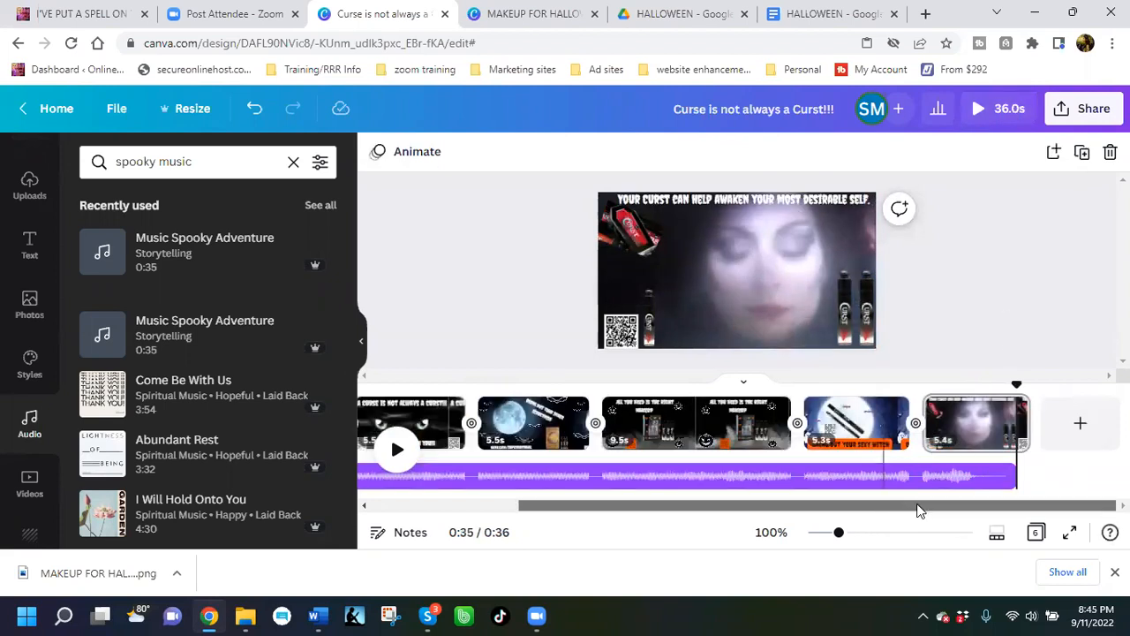
click(1016, 479)
drag(995, 507, 880, 522)
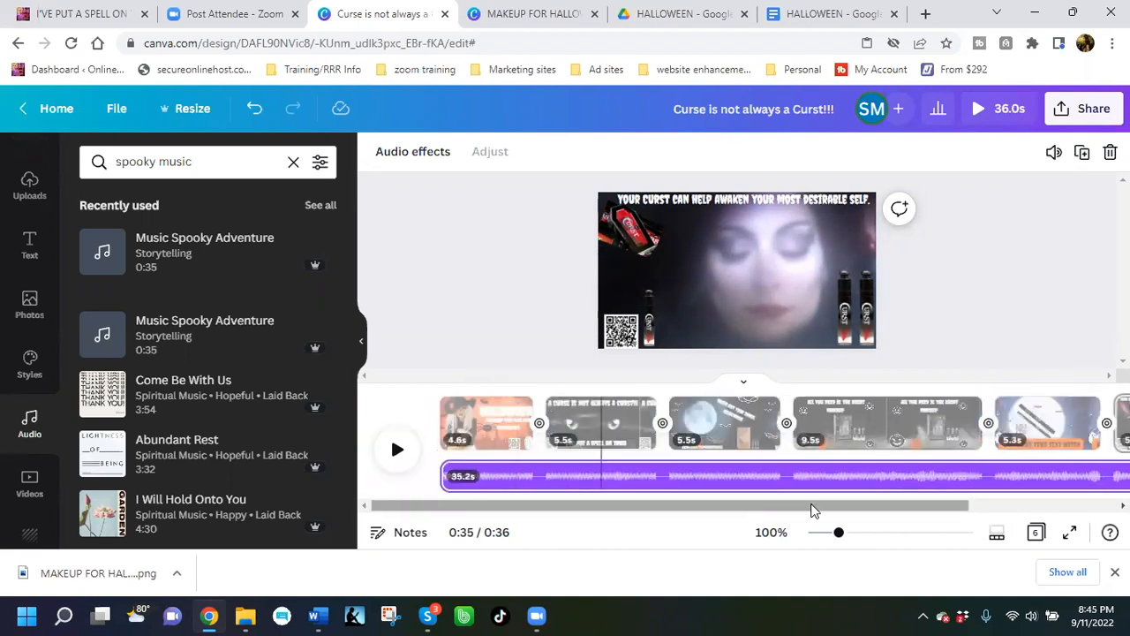
drag(799, 504, 1057, 480)
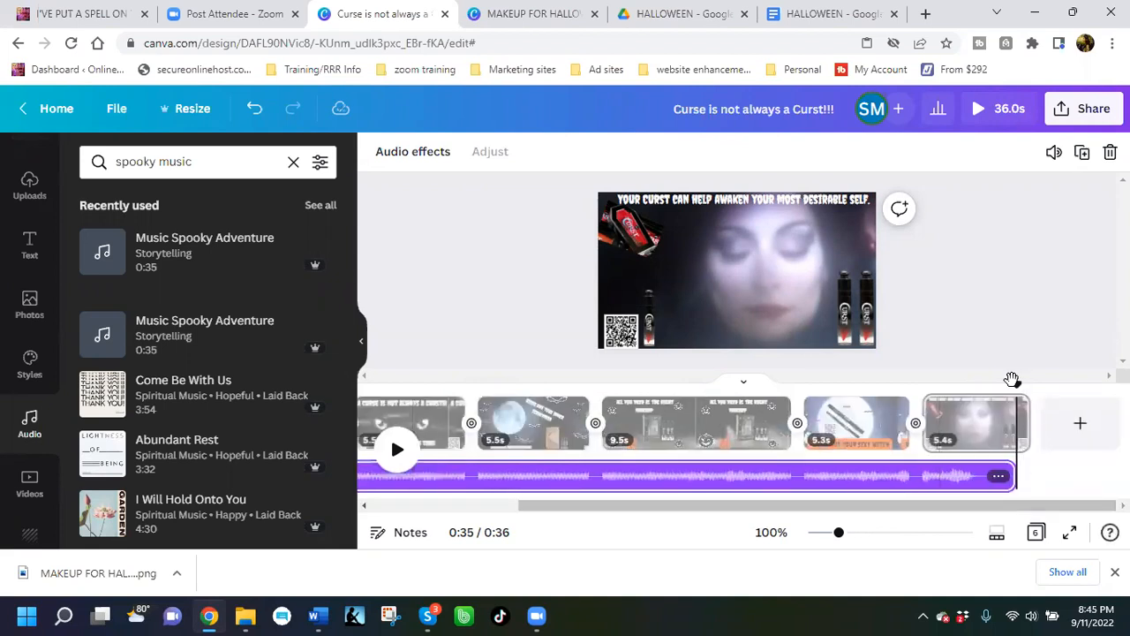
click(1007, 481)
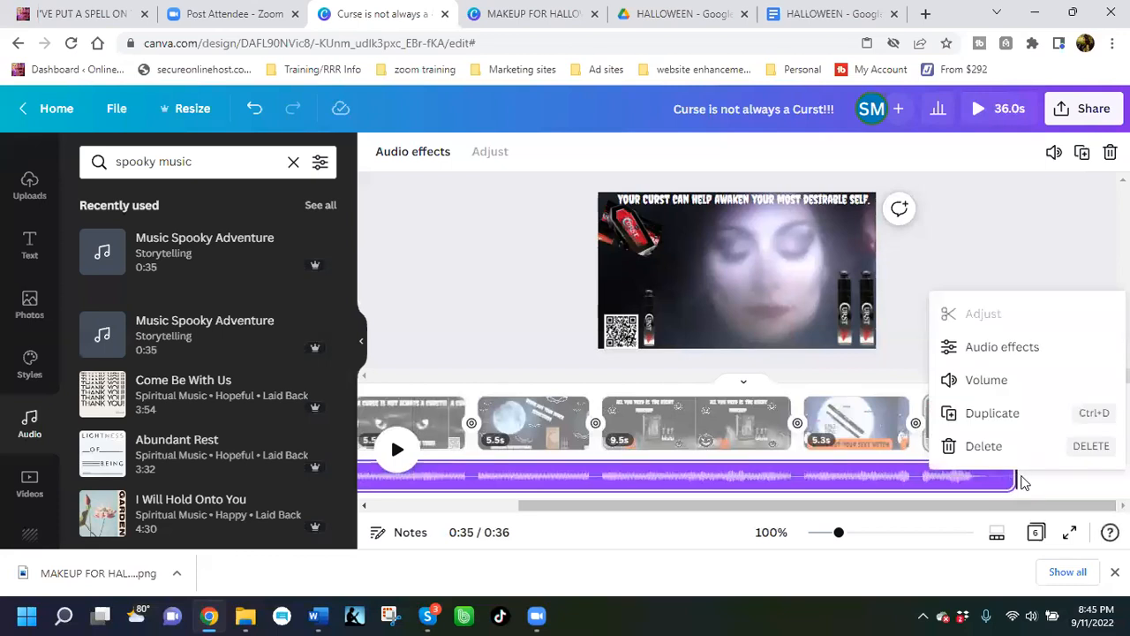
click(1025, 483)
click(1013, 477)
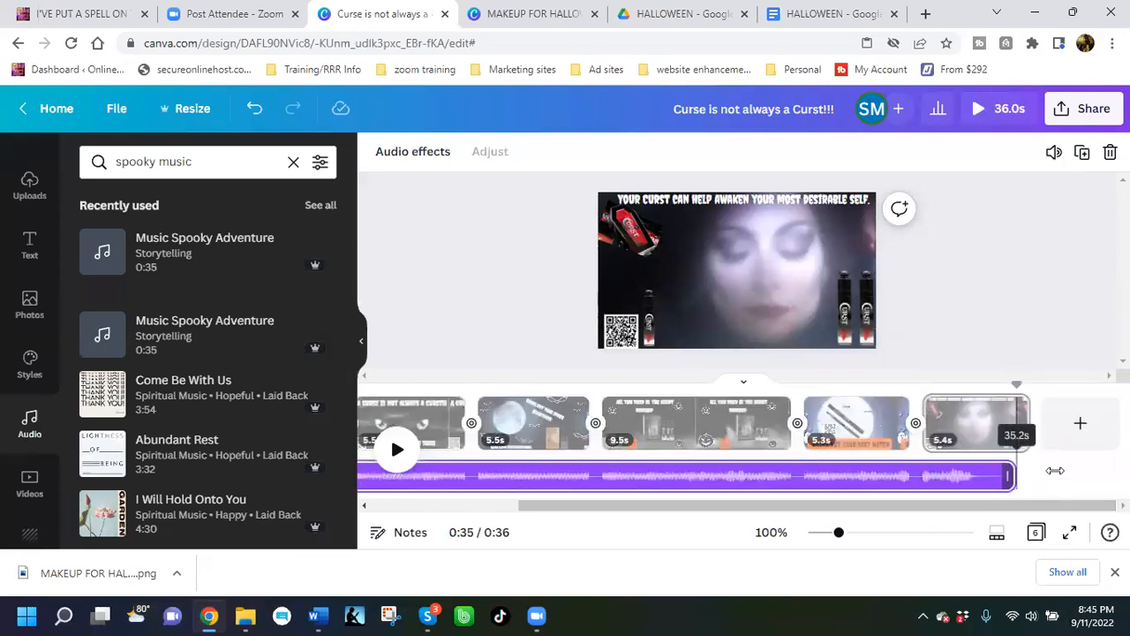
click(1051, 482)
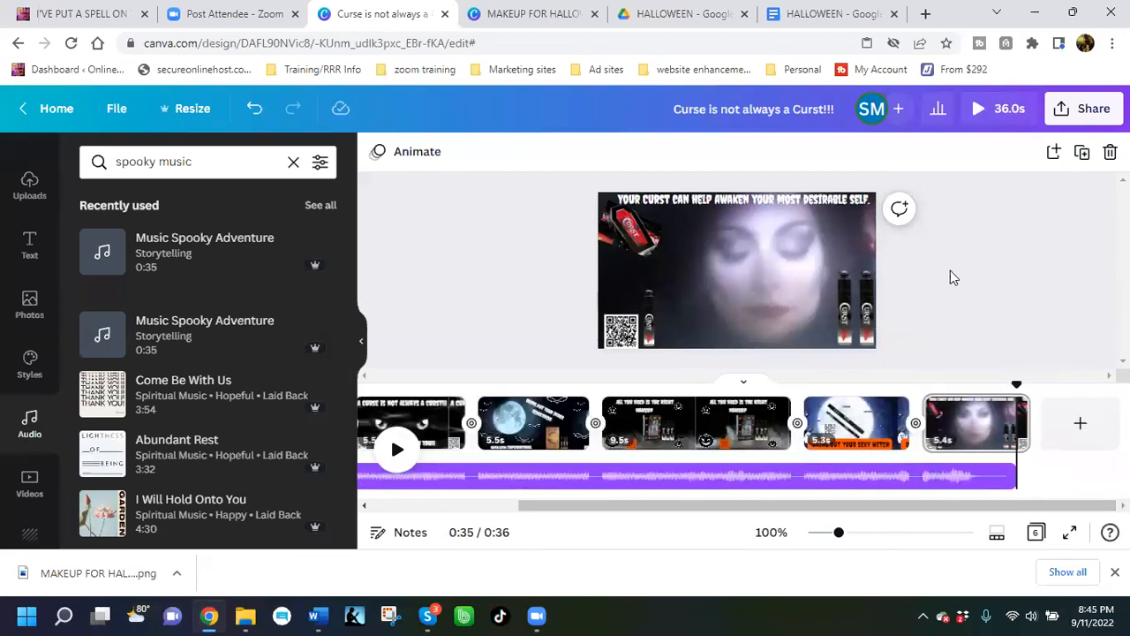
Step: Play the whole video with its music, close the preview, and download all 6 pages as an MP4 video
click(994, 115)
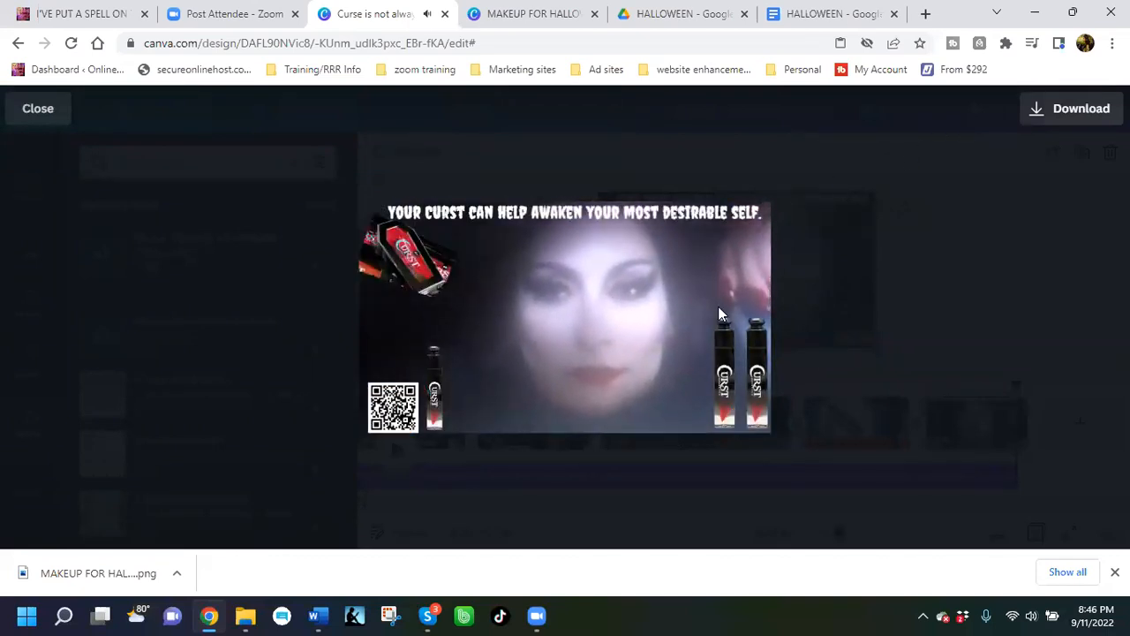
click(877, 263)
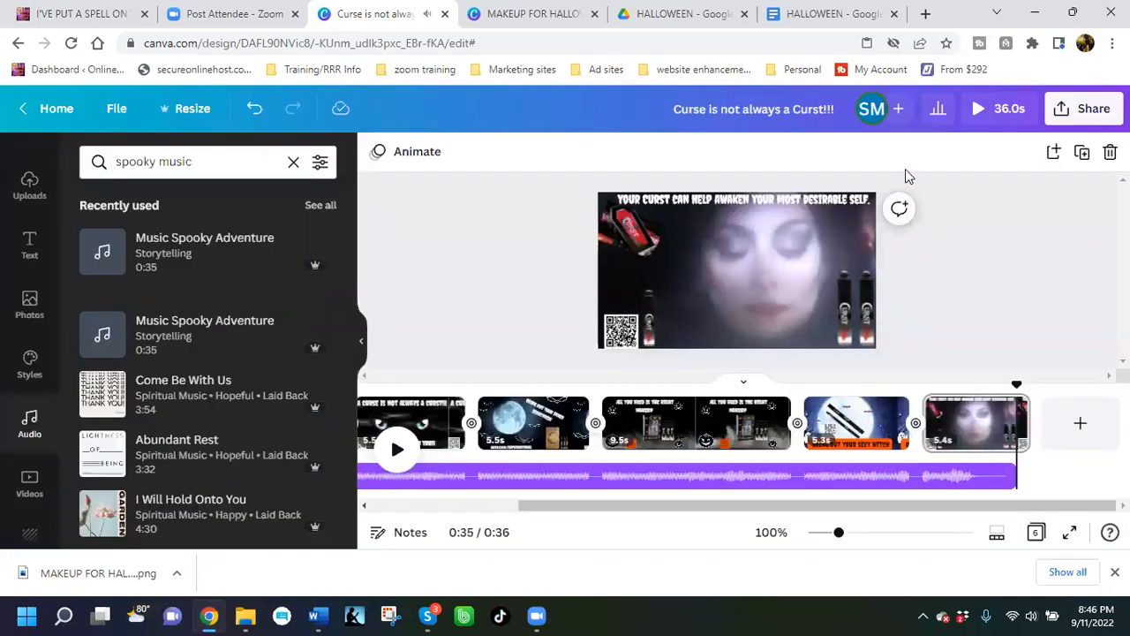
click(1095, 109)
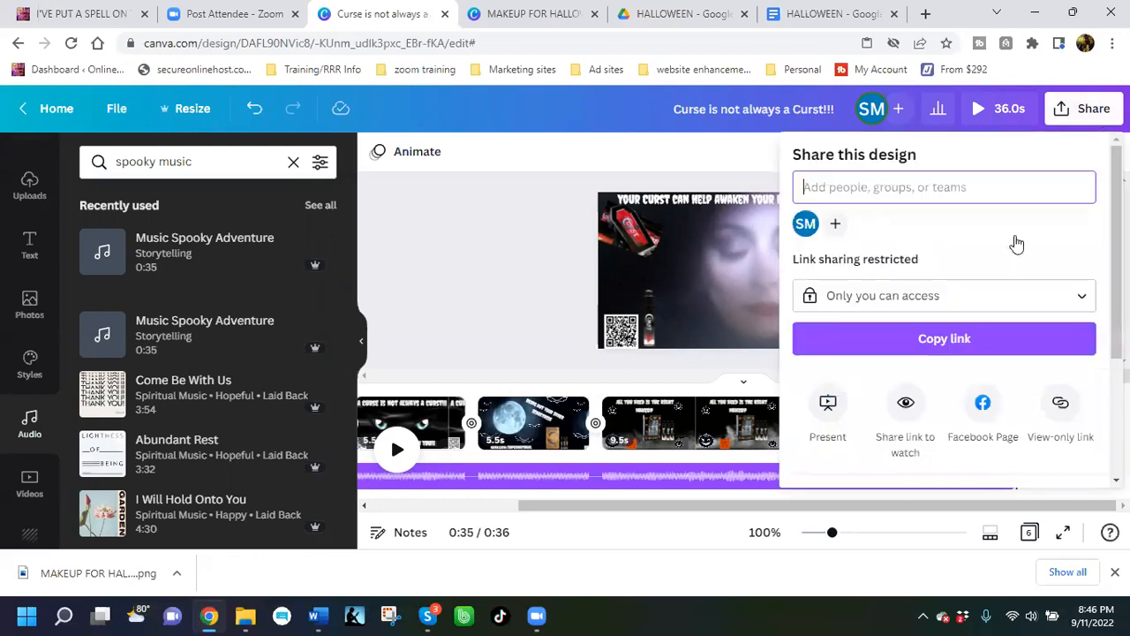
scroll(924, 429, down, 3)
click(901, 323)
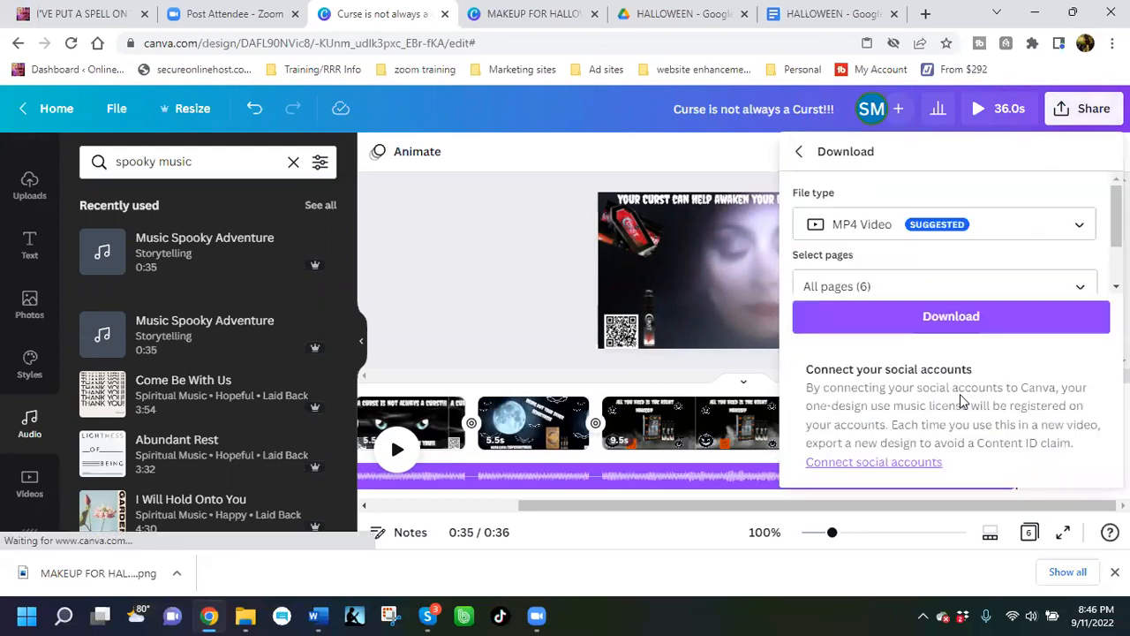
click(923, 325)
click(921, 328)
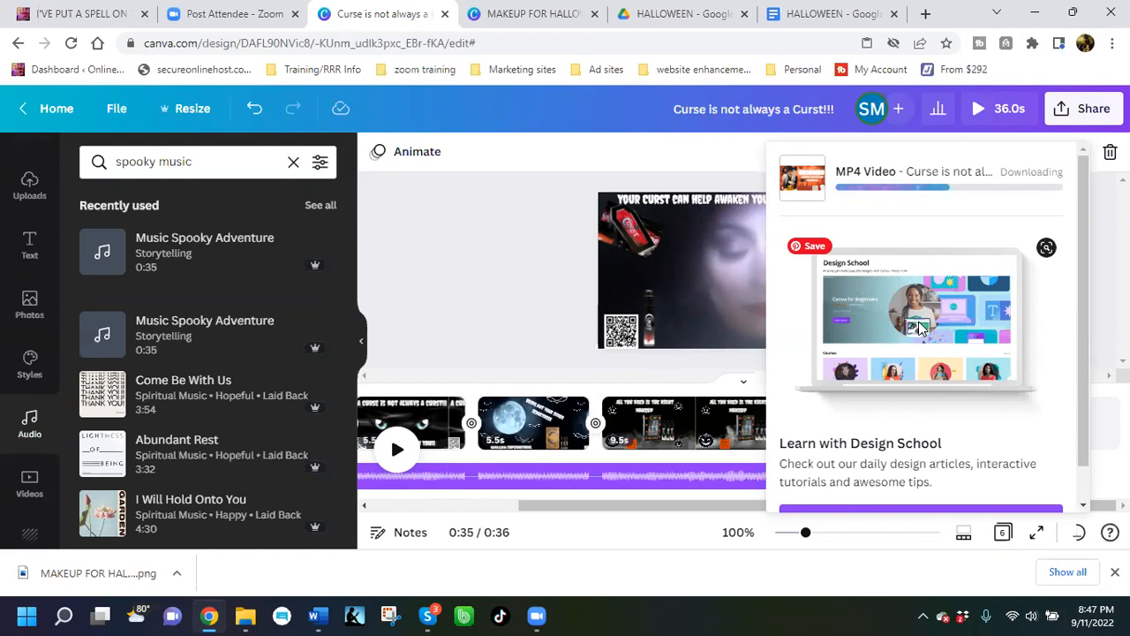
Step: Switch to the HALLOWEEN Google Docs document and apply the suggested corrections for "stuffs" ("stuff") and "chose" in the "Halloween is just around the corner" paragraph
click(802, 14)
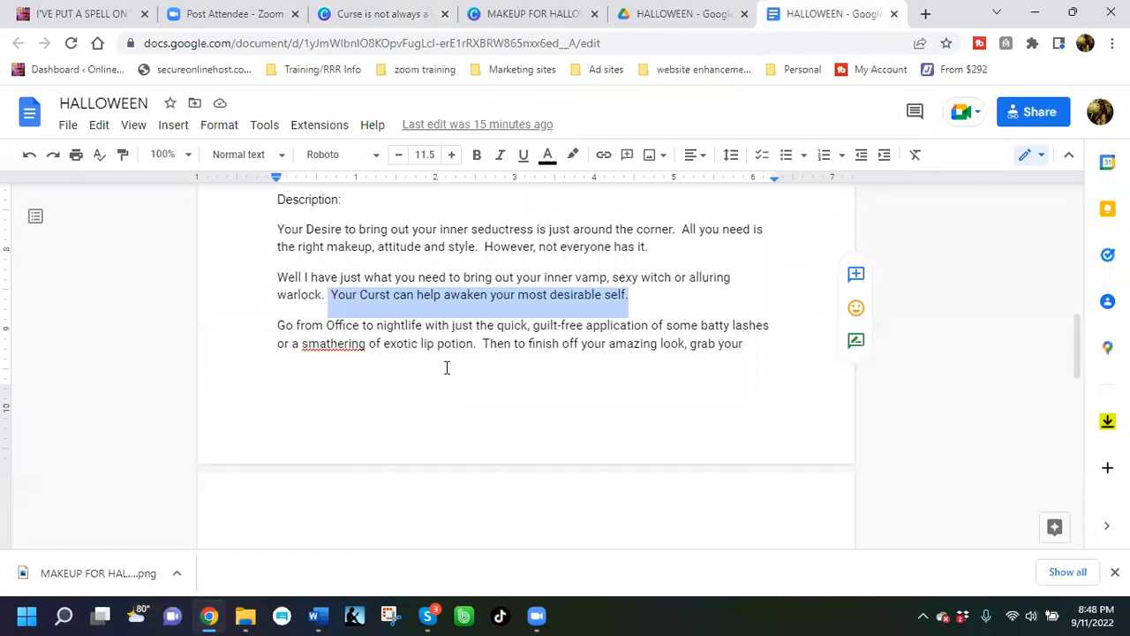
scroll(447, 368, up, 2)
scroll(447, 367, up, 1)
scroll(447, 367, down, 1)
scroll(446, 368, up, 2)
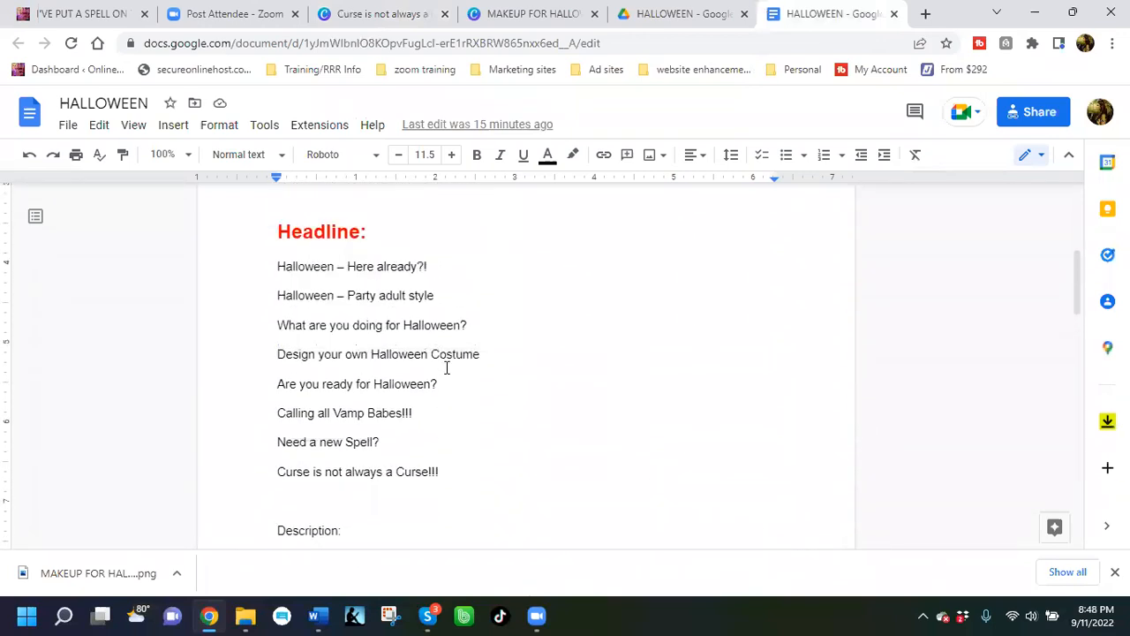
scroll(527, 416, down, 5)
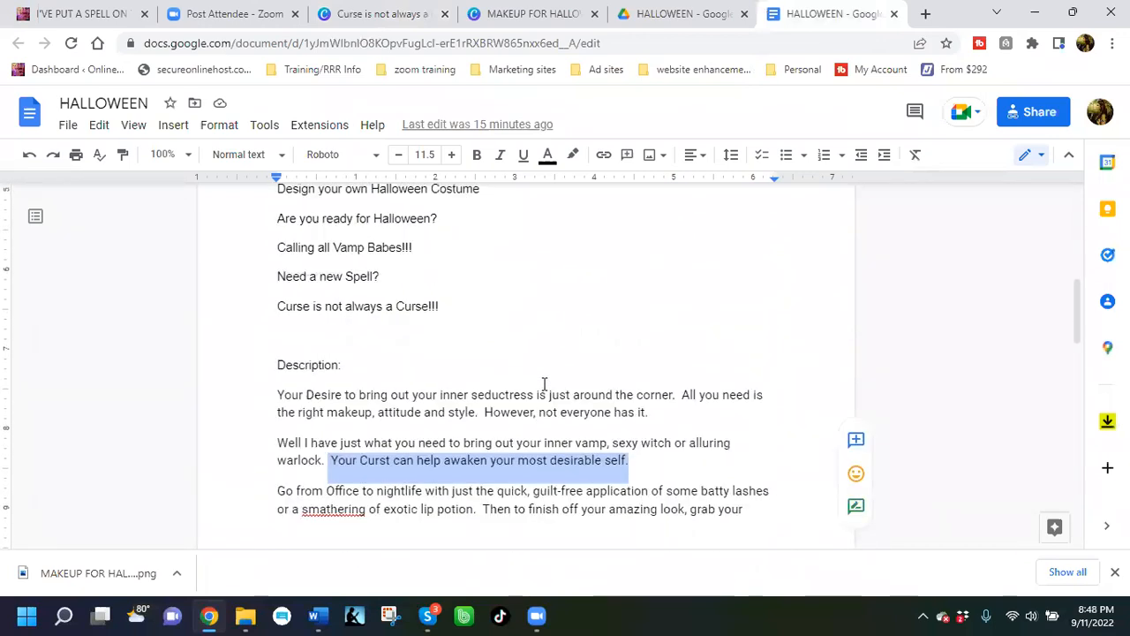
scroll(523, 352, down, 6)
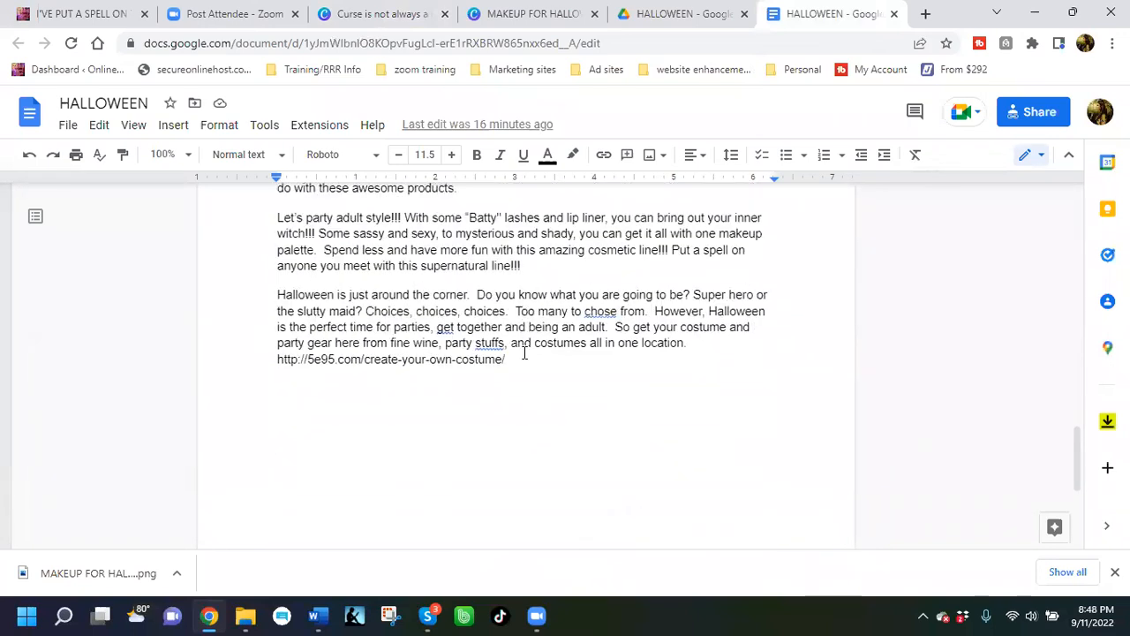
click(486, 344)
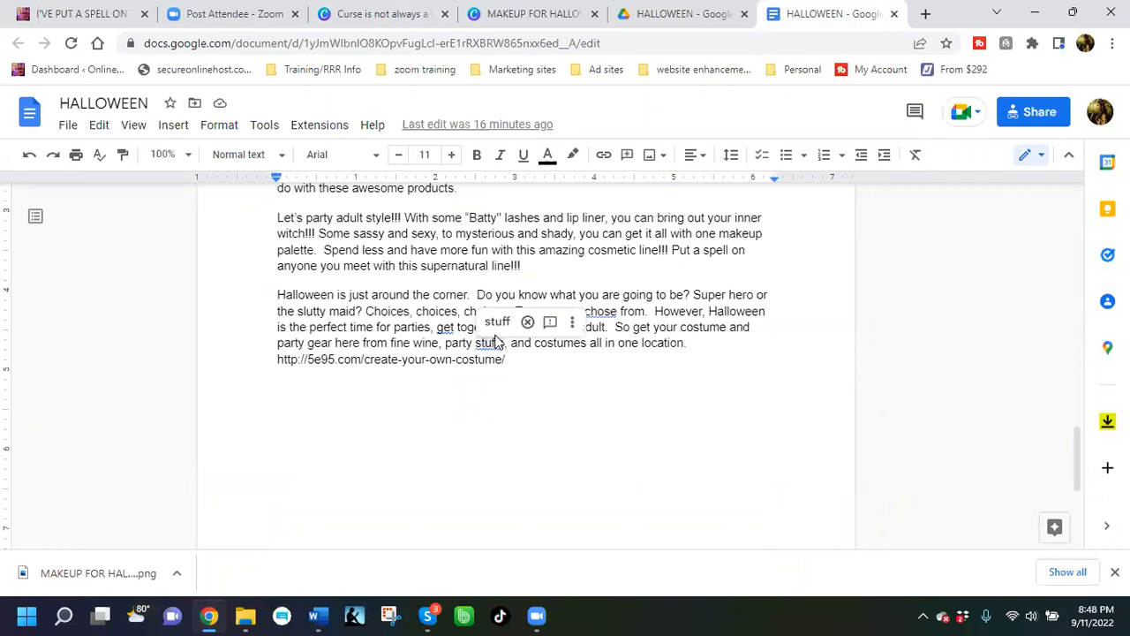
click(498, 323)
click(608, 312)
click(615, 294)
scroll(525, 374, up, 3)
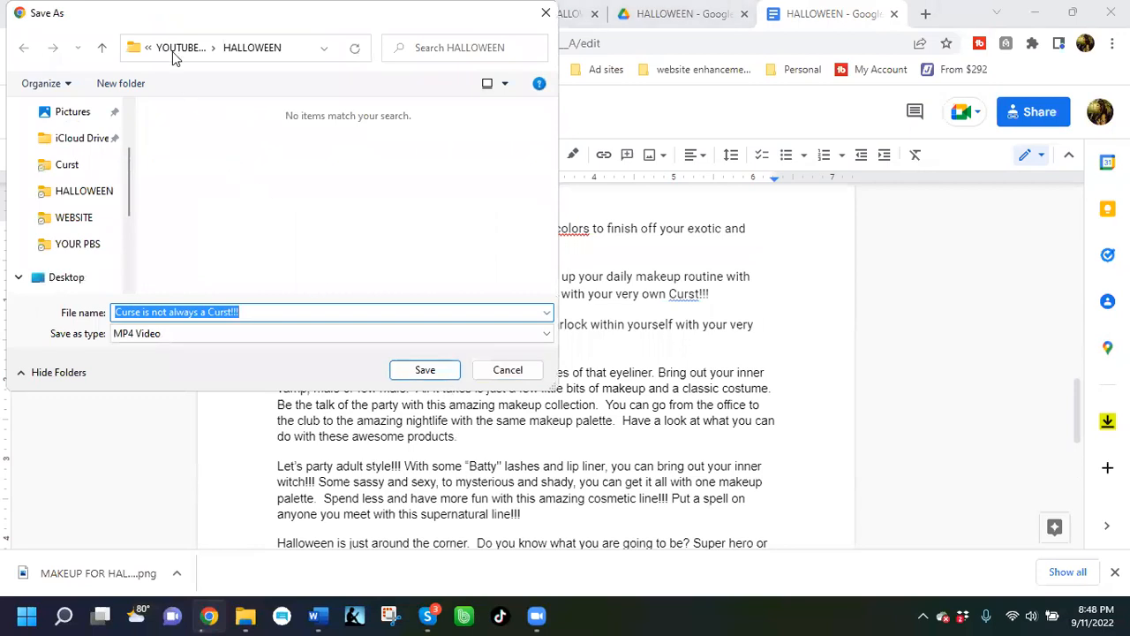
Step: Save the MP4 as "Curse is not always a Curst!!!" in logos > MP > SEASONAL AND PROMOTIONAL > HALLOWEEN WITH CURST
click(172, 51)
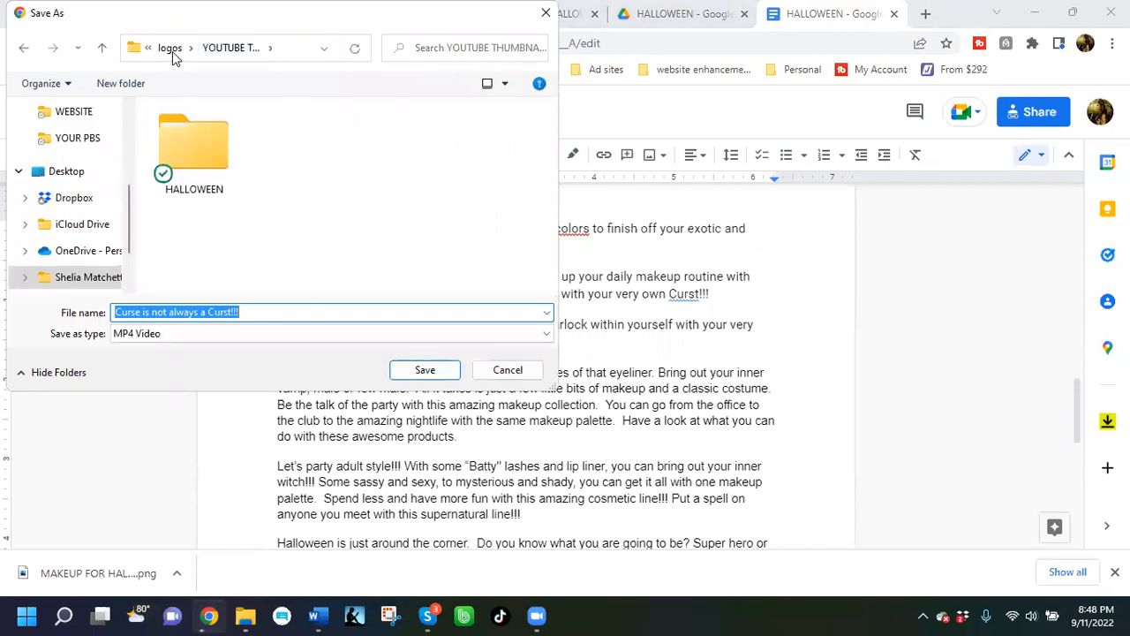
click(172, 51)
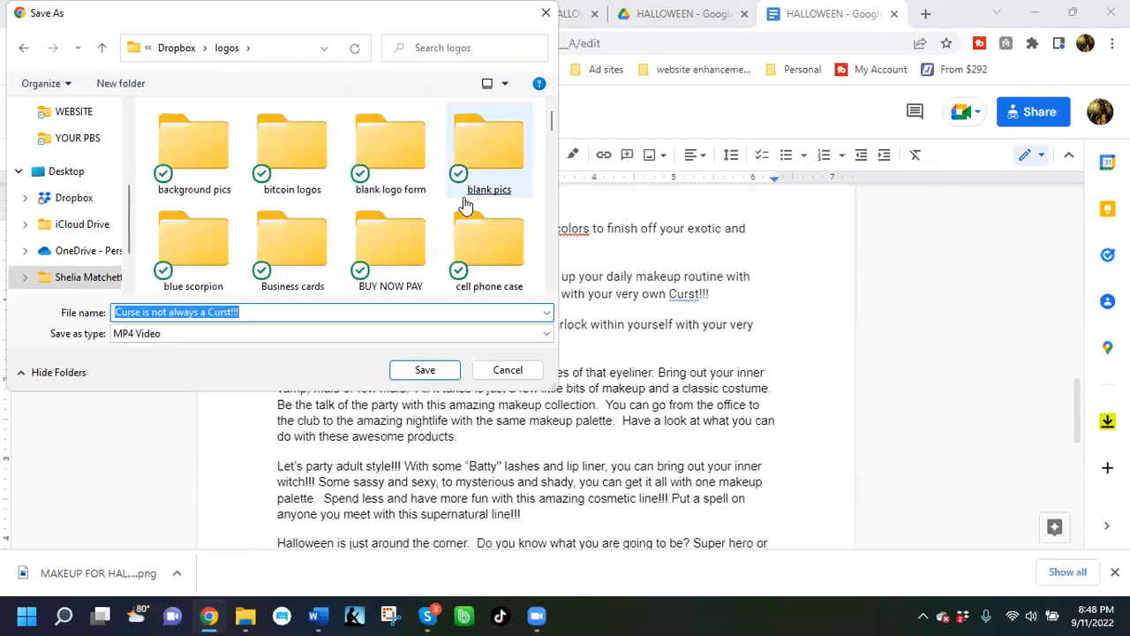
scroll(449, 179, down, 3)
scroll(448, 178, down, 3)
double_click(497, 249)
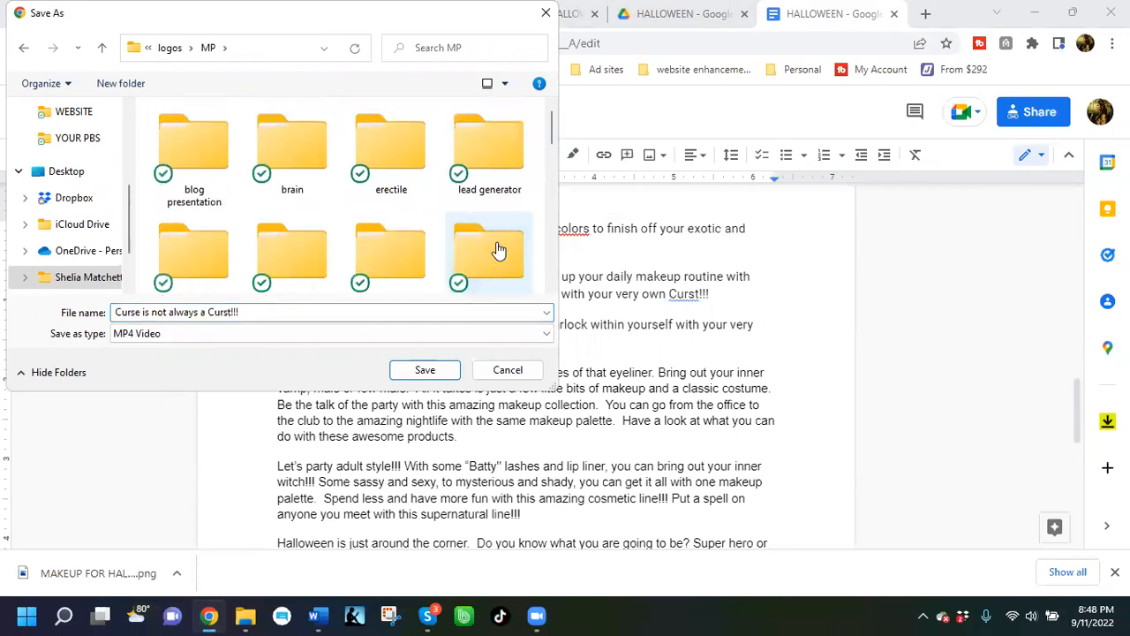
click(291, 168)
click(350, 205)
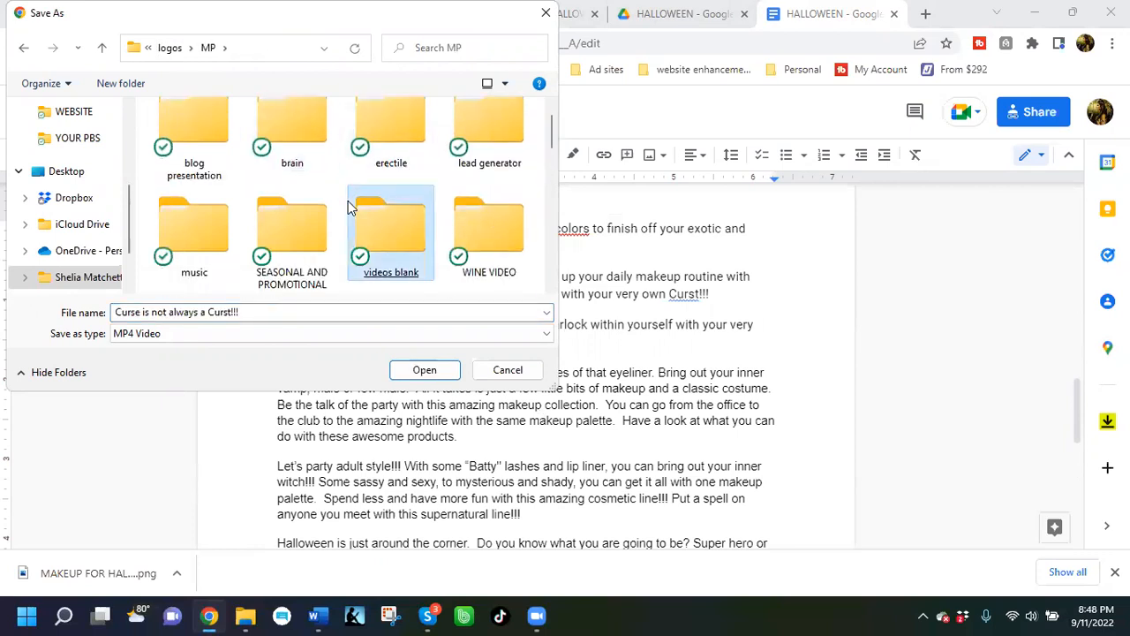
scroll(348, 201, down, 1)
double_click(291, 139)
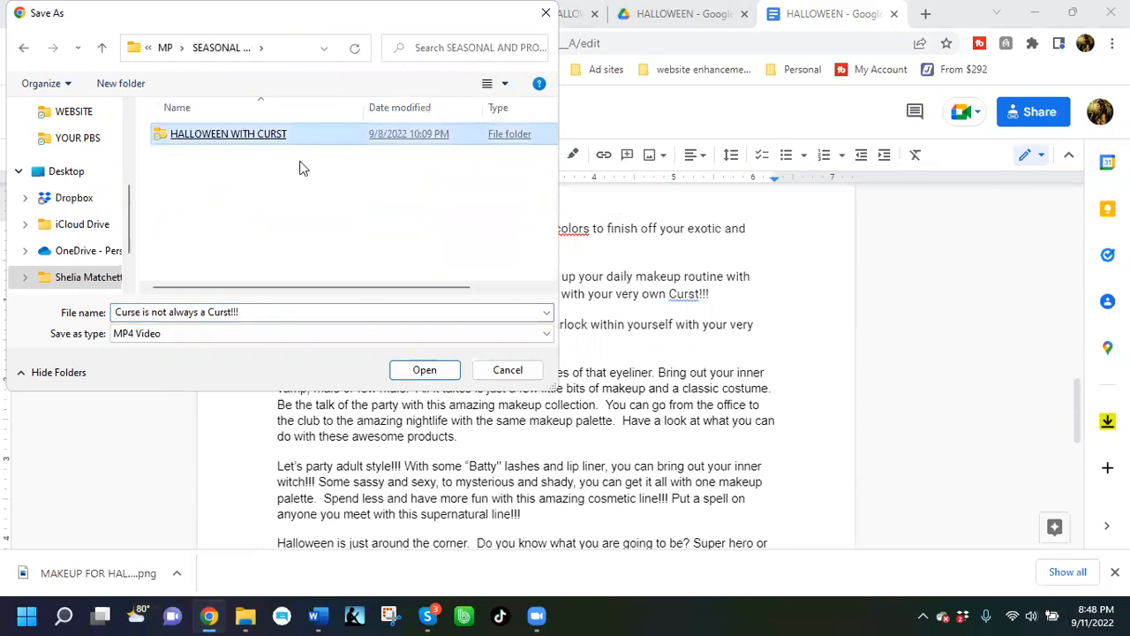
double_click(215, 142)
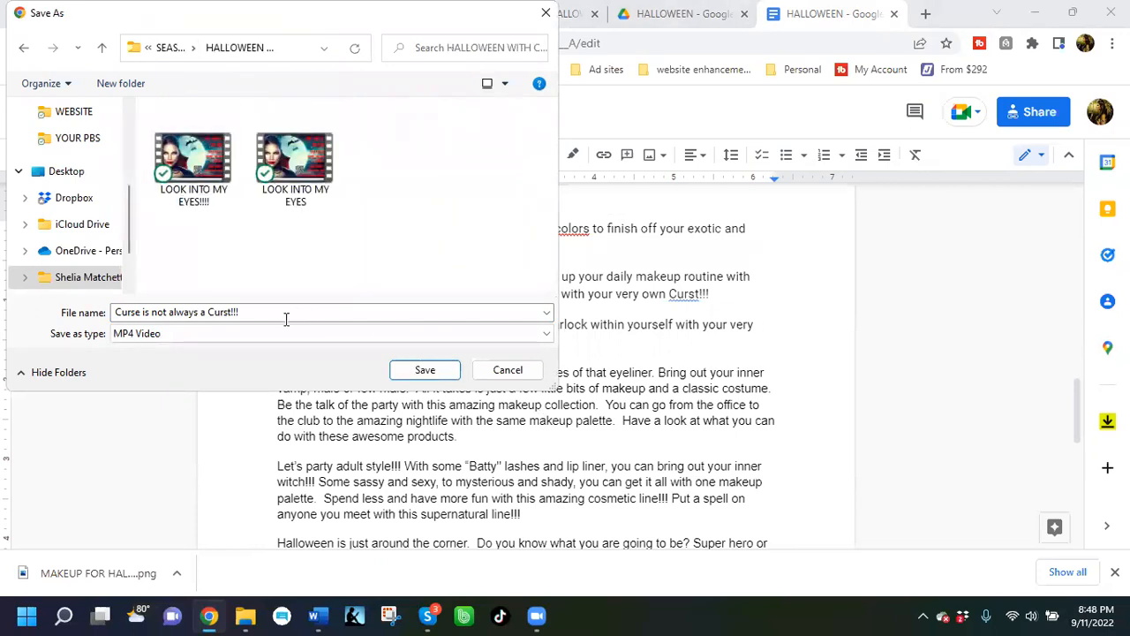
click(425, 370)
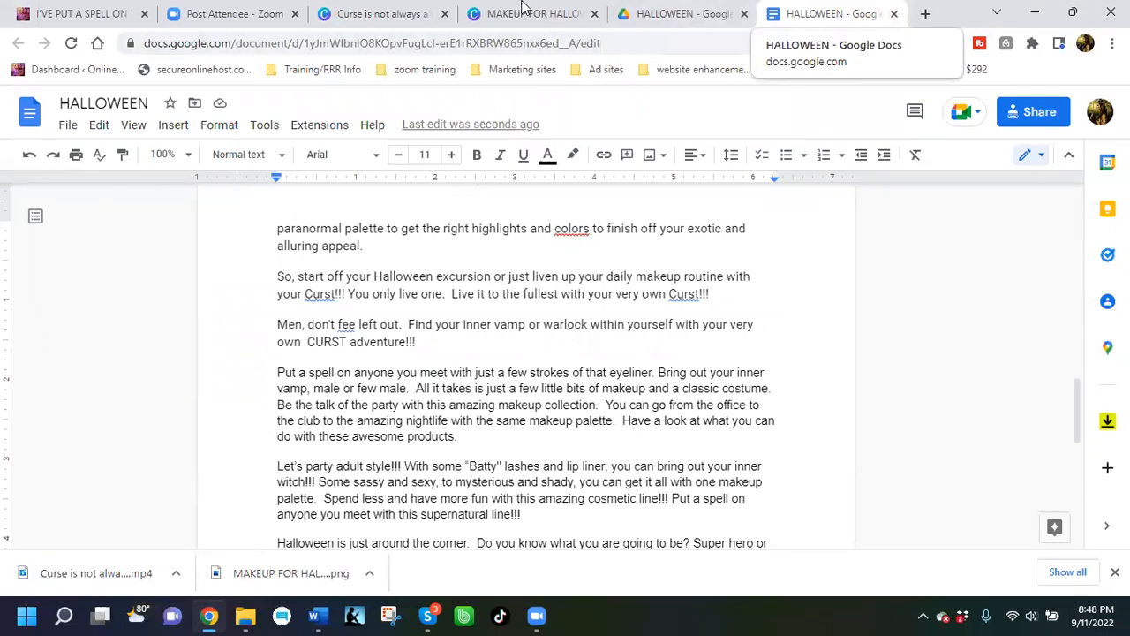
Step: Close both Canva design tabs, leaving the MAKEUP FOR HALLOWEEN design despite unsaved changes
click(594, 14)
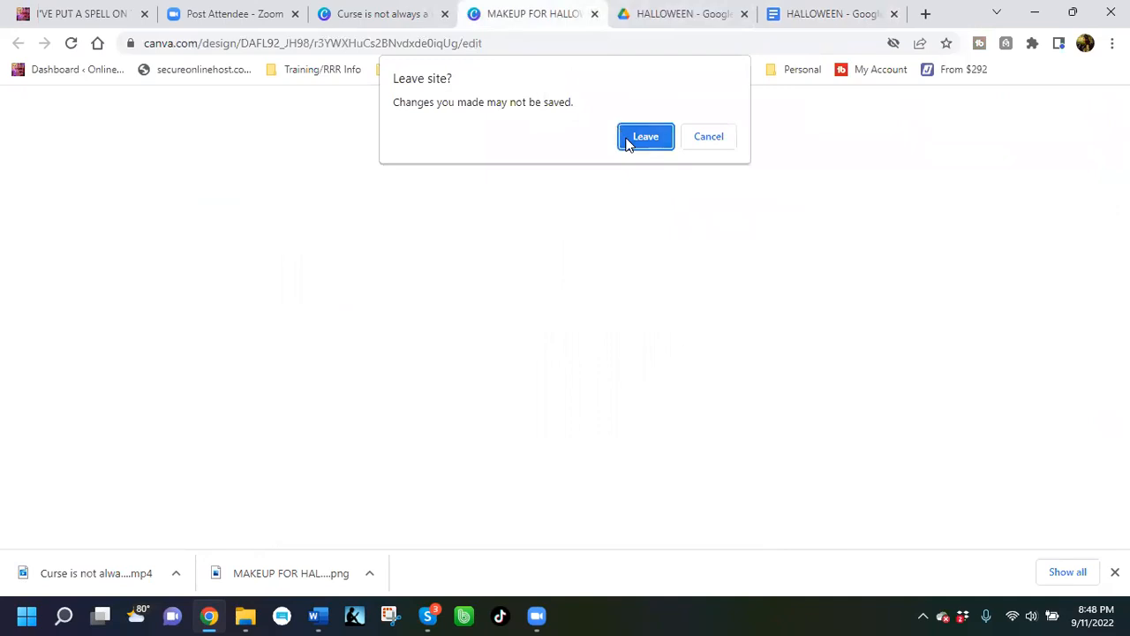
click(626, 144)
click(530, 15)
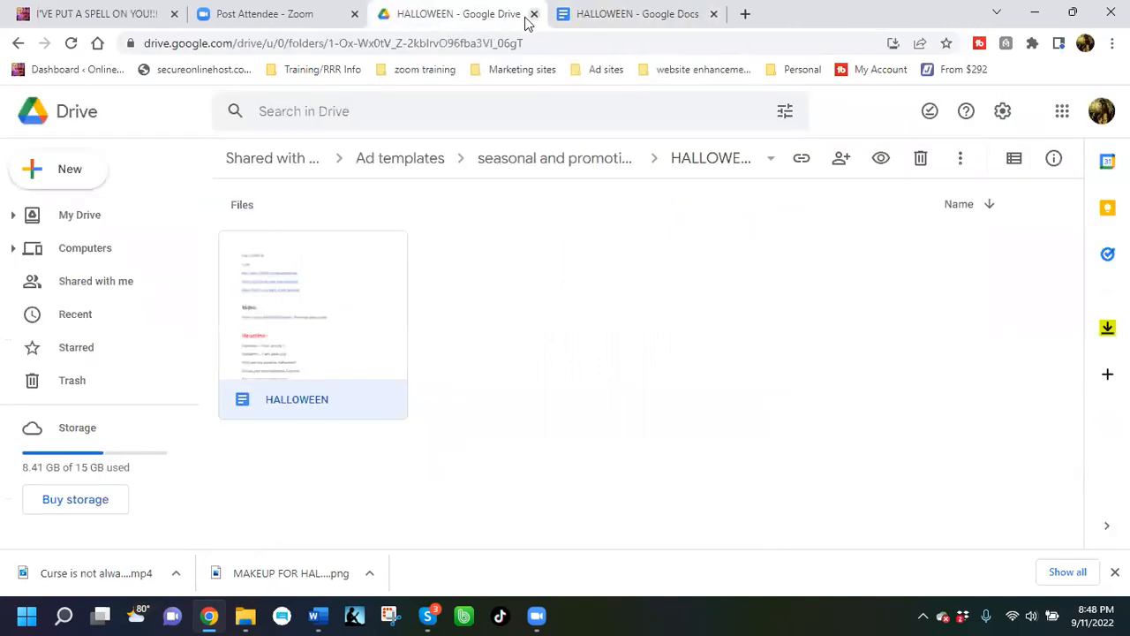
Step: Open the own YouTube channel in a new tab from the Social bookmarks under Ad Sites and start a video upload
click(745, 13)
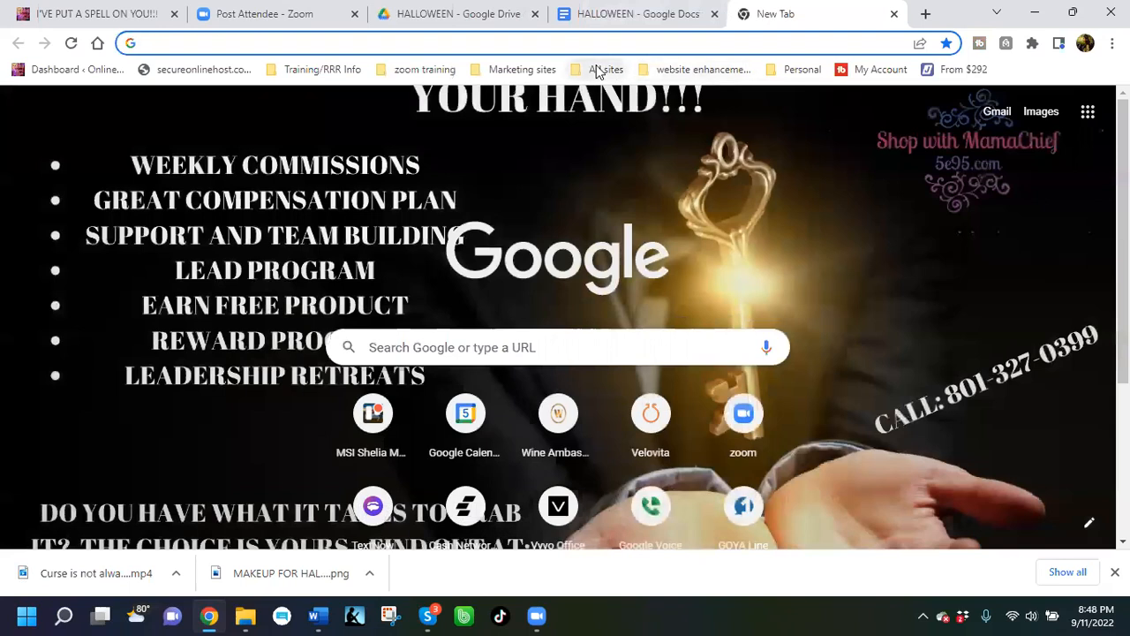
click(606, 69)
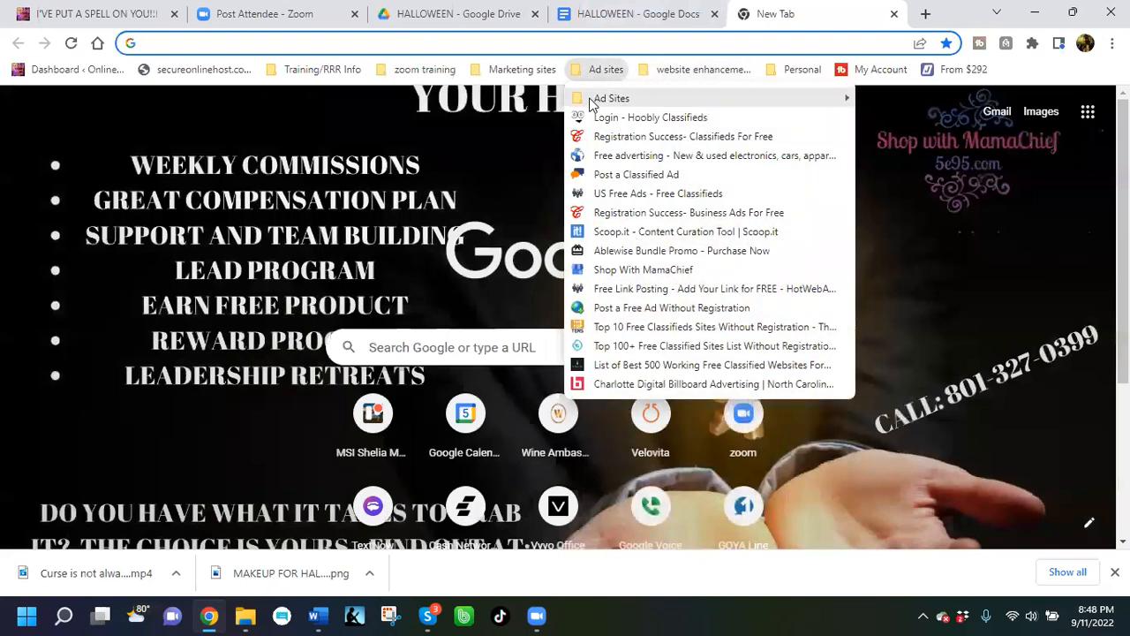
mouse_move(591, 105)
mouse_move(311, 27)
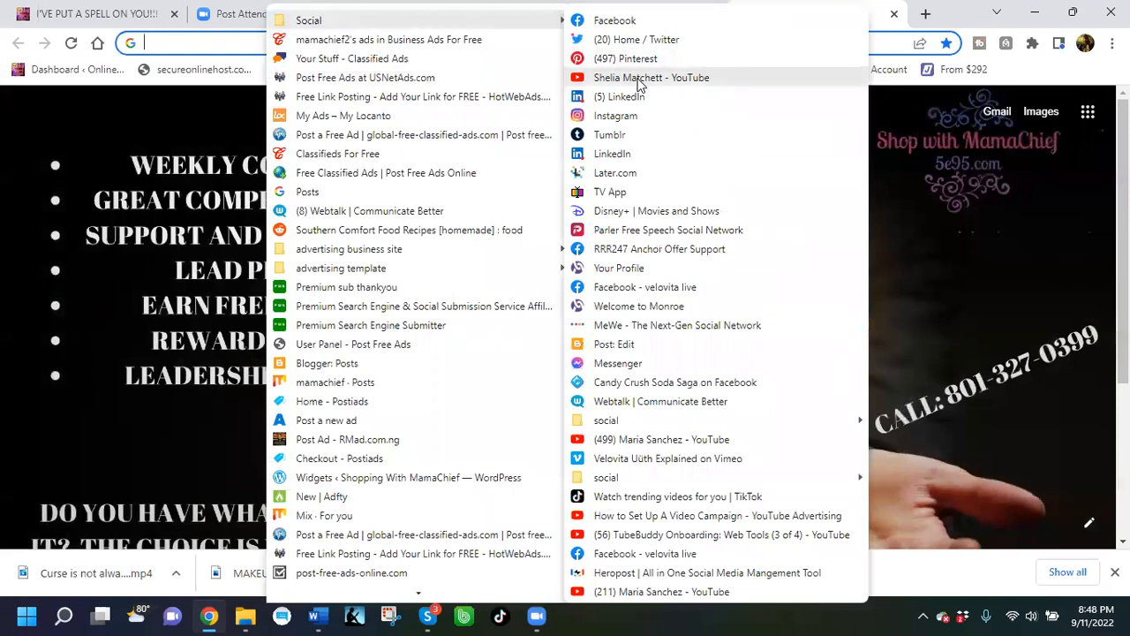
click(639, 78)
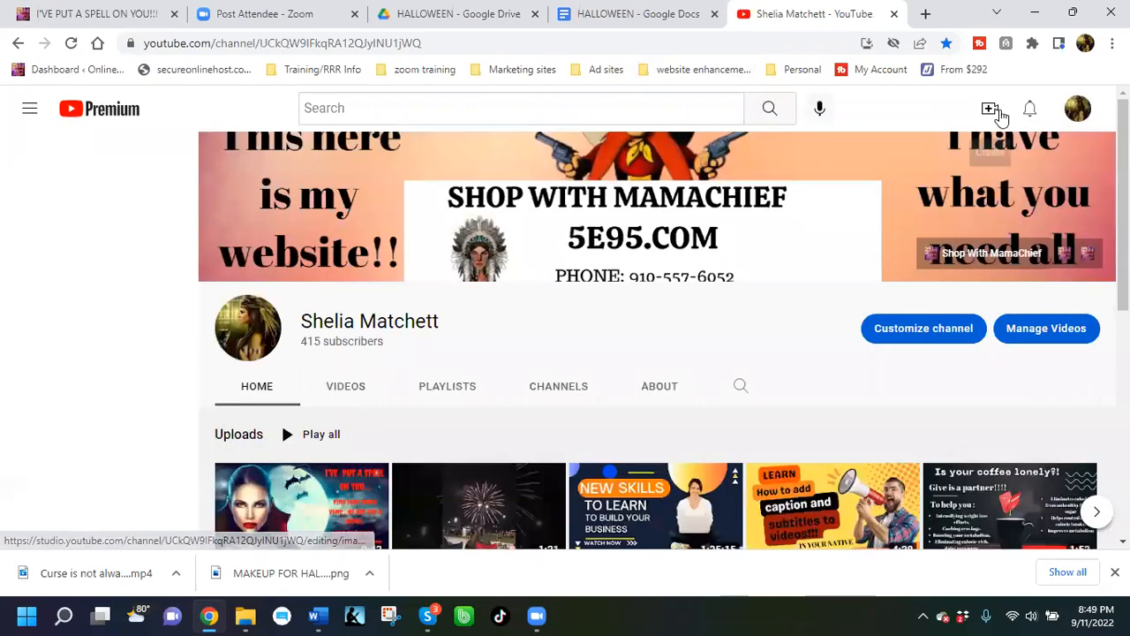
click(989, 109)
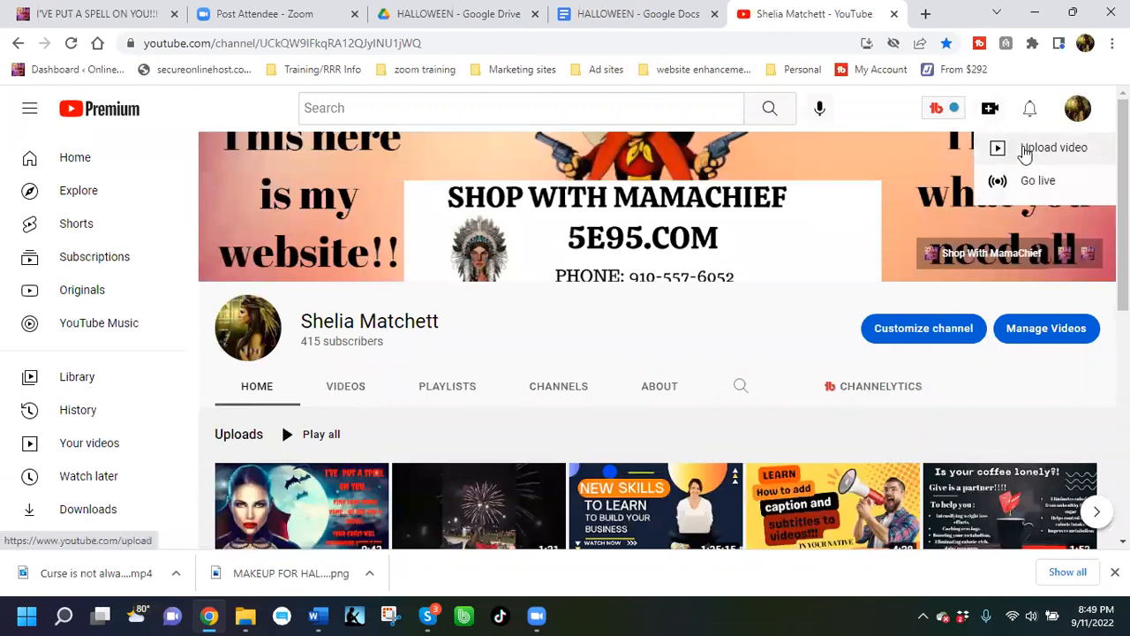
click(1025, 152)
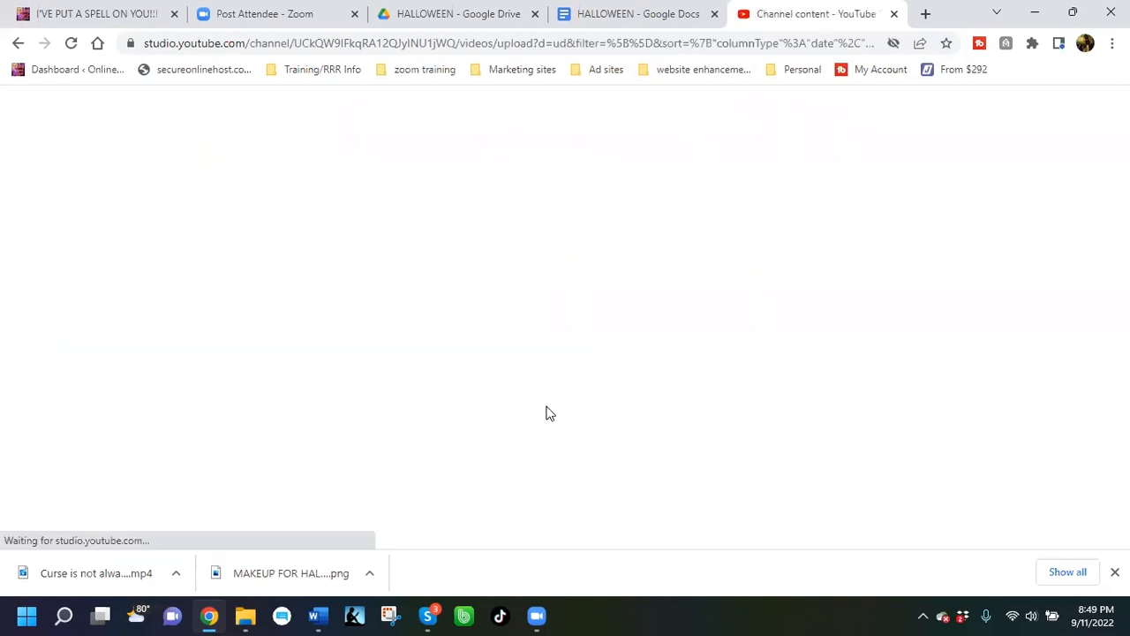
Step: Upload the video file "Curse is not always a Curst!!!" from the HALLOWEEN WITH CURST folder in logos > MP > SEASONAL AND PROMOTIONAL
click(575, 416)
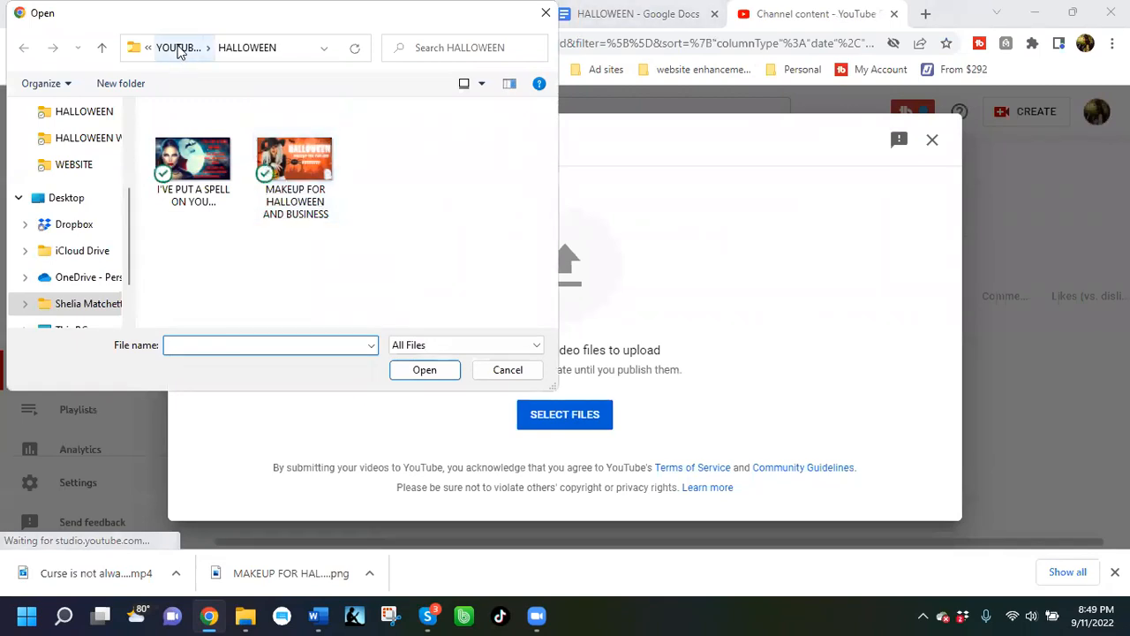
click(178, 49)
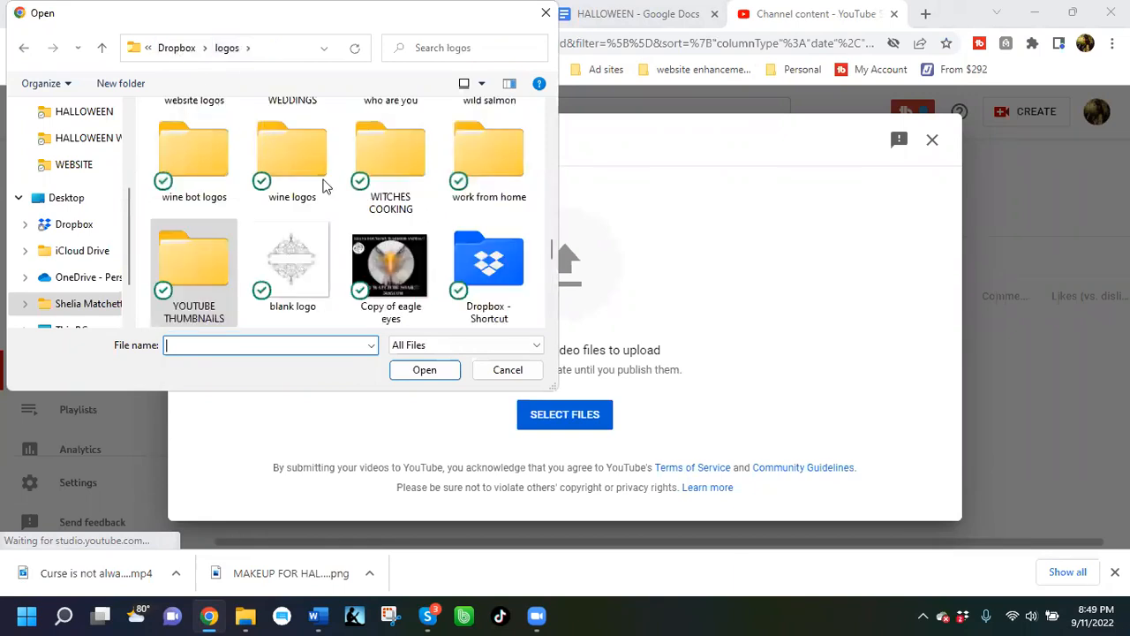
scroll(470, 216, up, 3)
scroll(470, 216, up, 3)
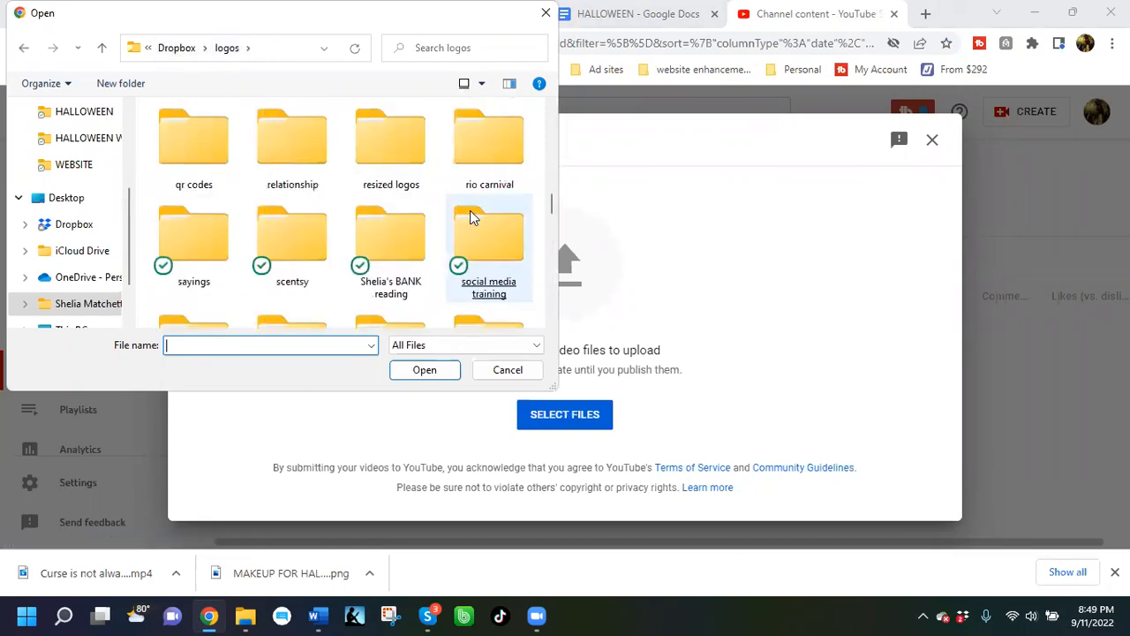
scroll(470, 215, up, 1)
scroll(470, 216, up, 2)
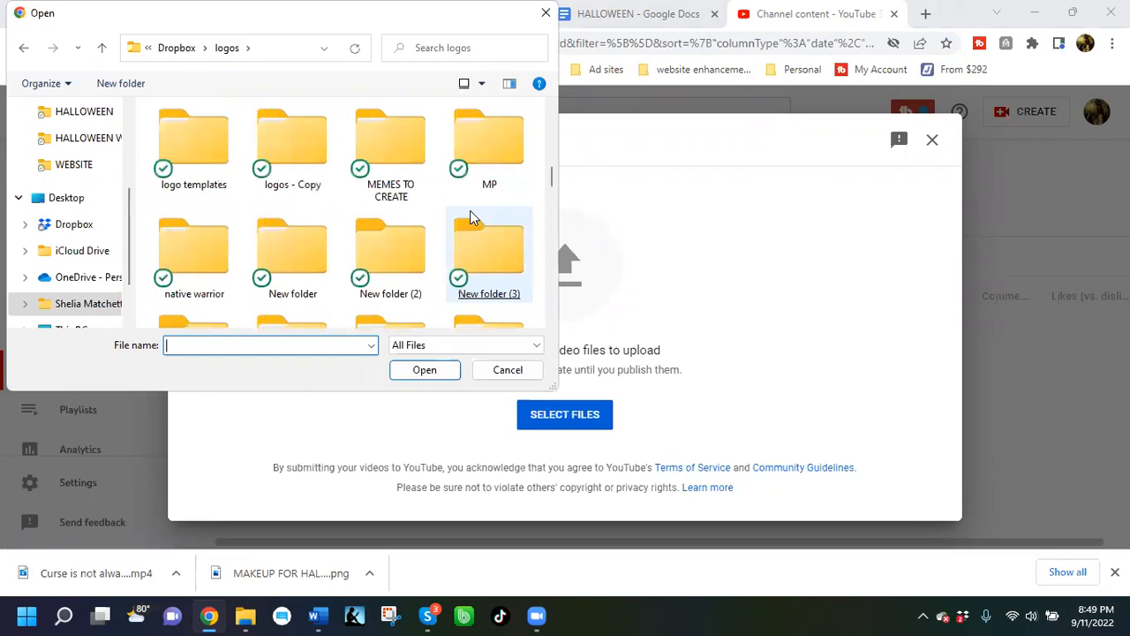
double_click(489, 150)
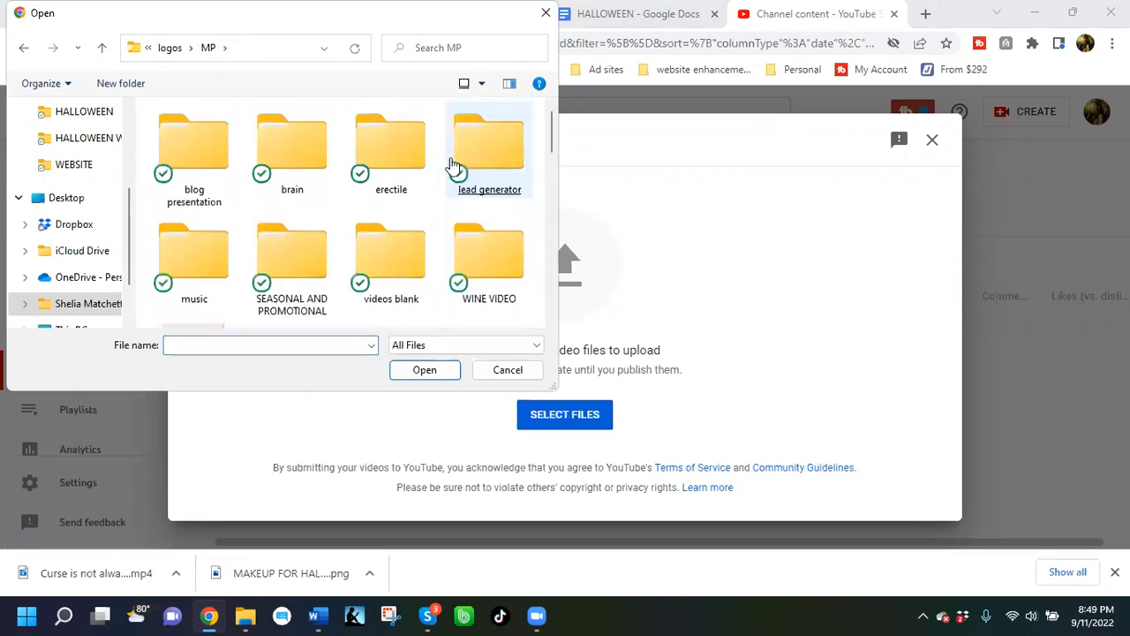
scroll(351, 265, down, 1)
click(362, 265)
double_click(307, 155)
double_click(188, 143)
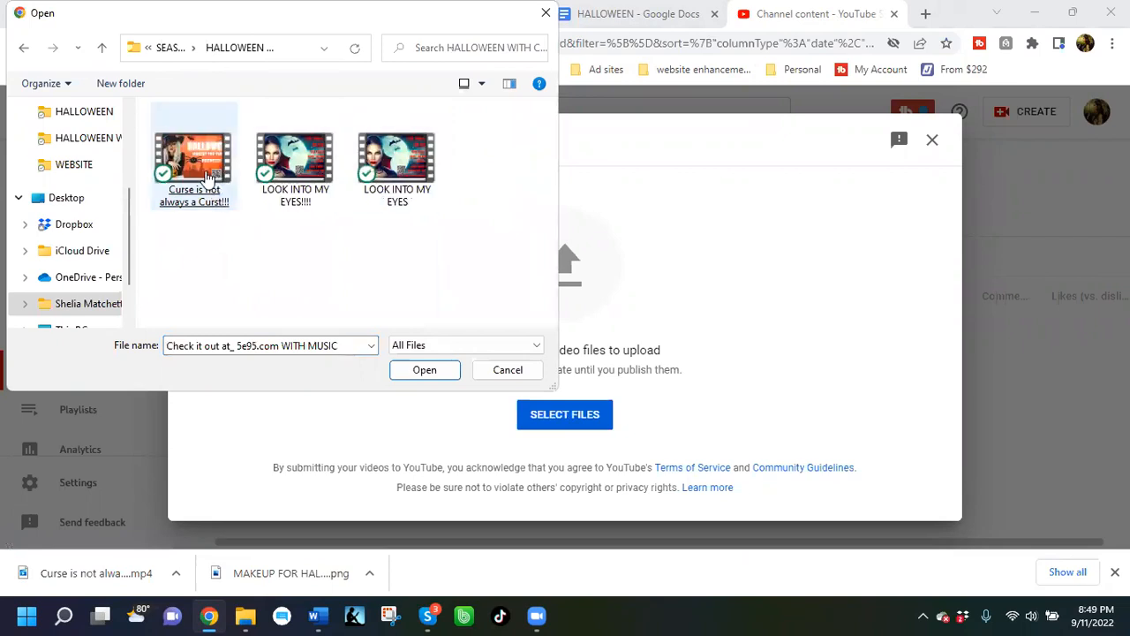
double_click(209, 181)
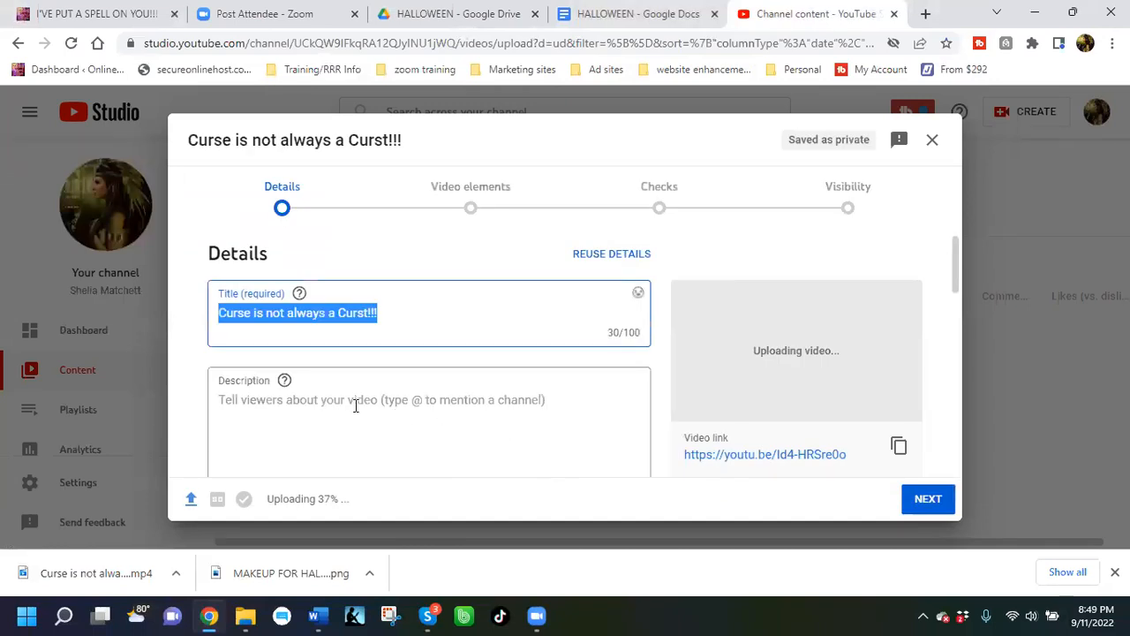
Step: Copy the description paragraphs from "Your Desire to bring out" through "this supernatural line!!!" in the HALLOWEEN Google Docs document
scroll(355, 405, down, 1)
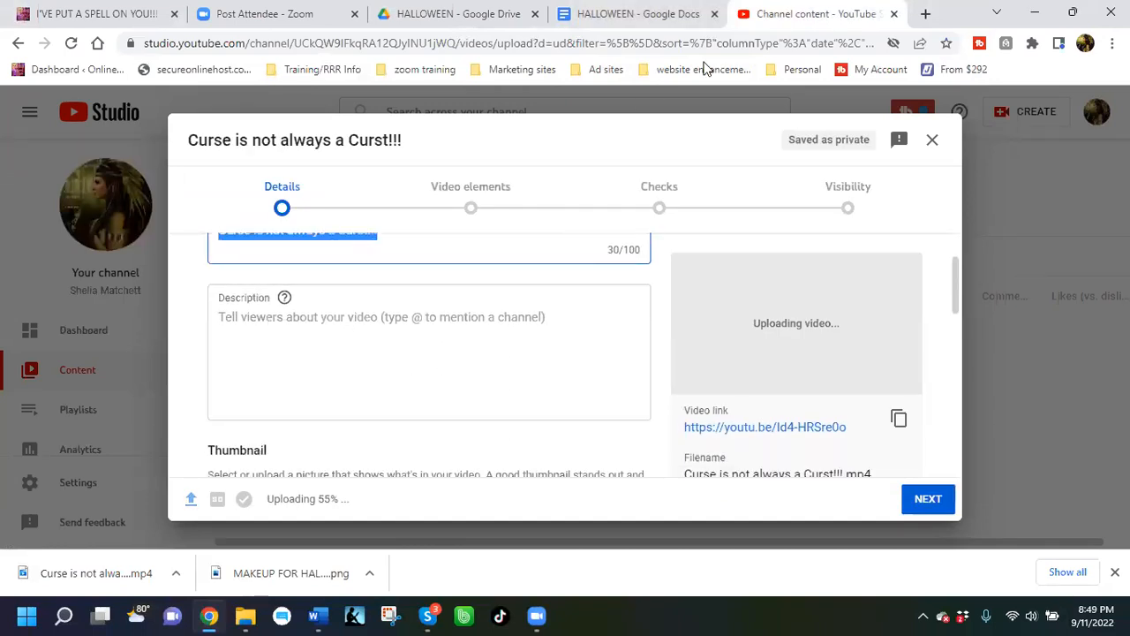
click(618, 14)
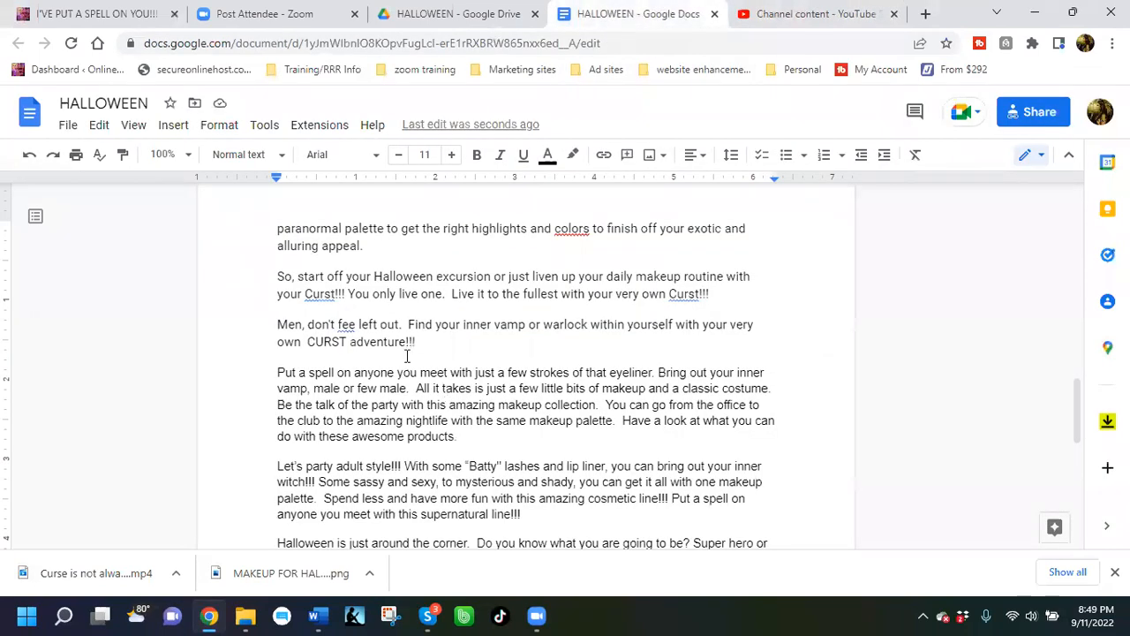
scroll(397, 325, up, 8)
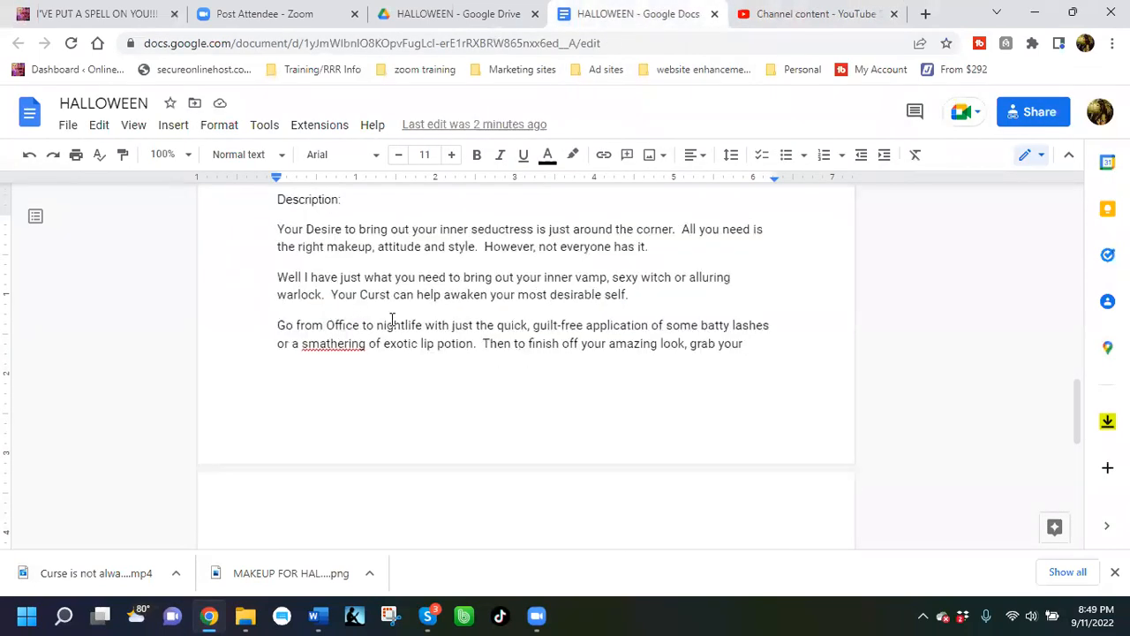
scroll(342, 358, down, 4)
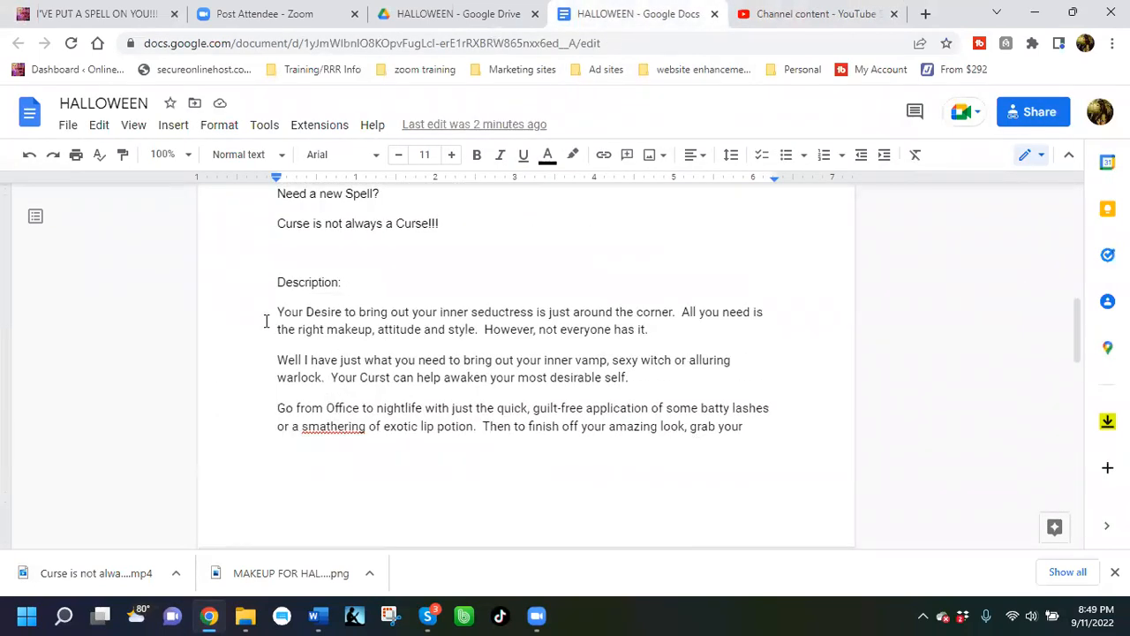
drag(276, 320, 522, 362)
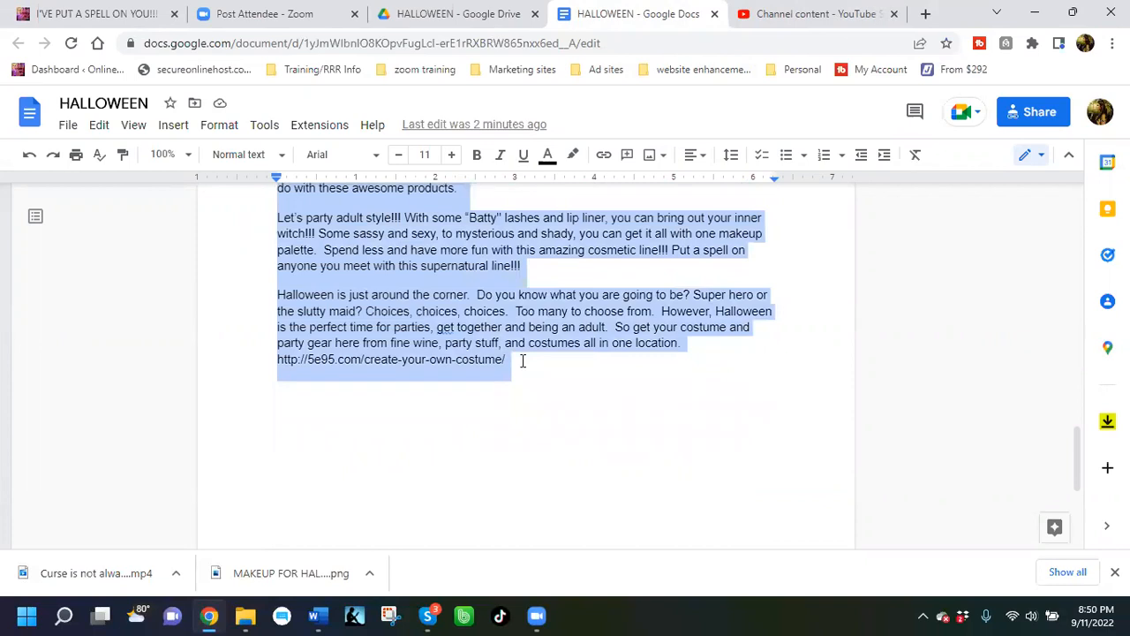
scroll(541, 355, up, 2)
drag(541, 355, 535, 426)
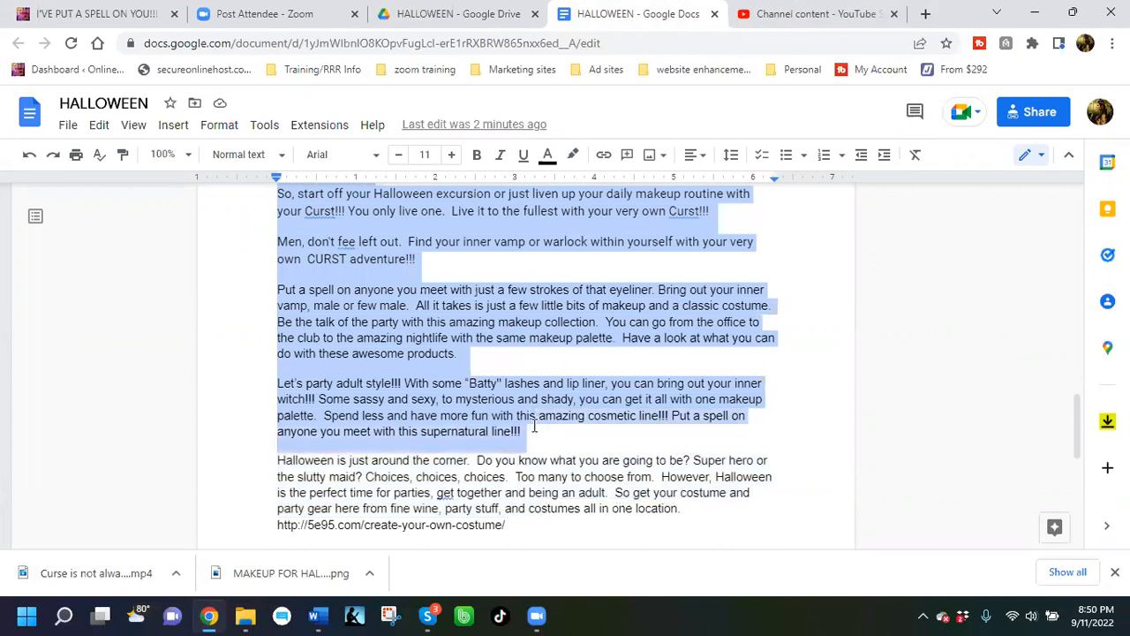
right_click(534, 426)
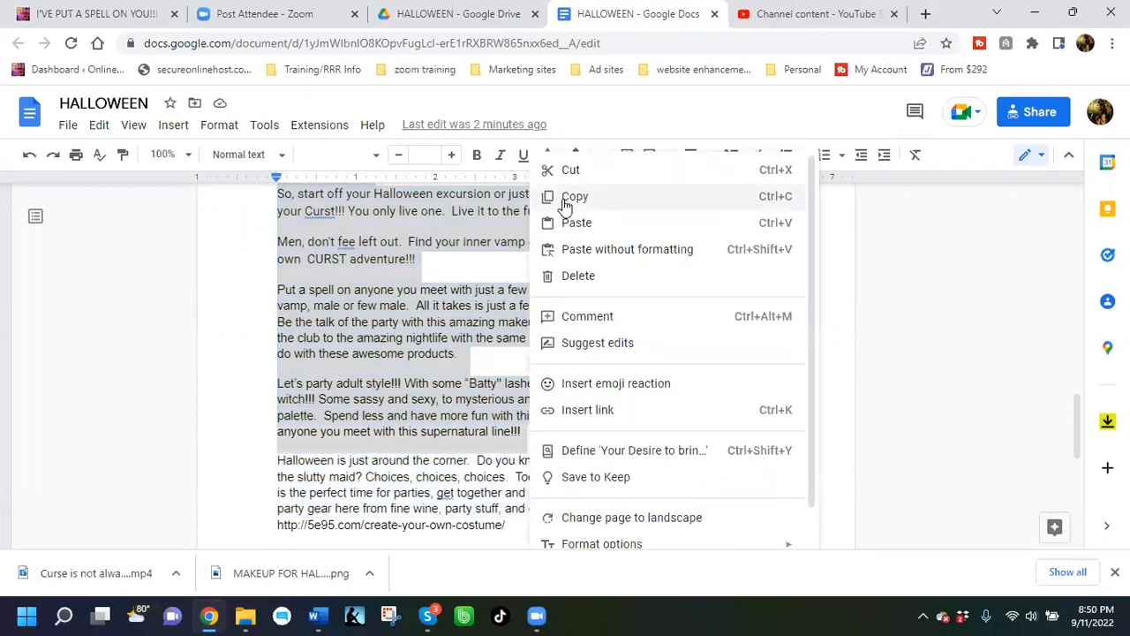
click(572, 124)
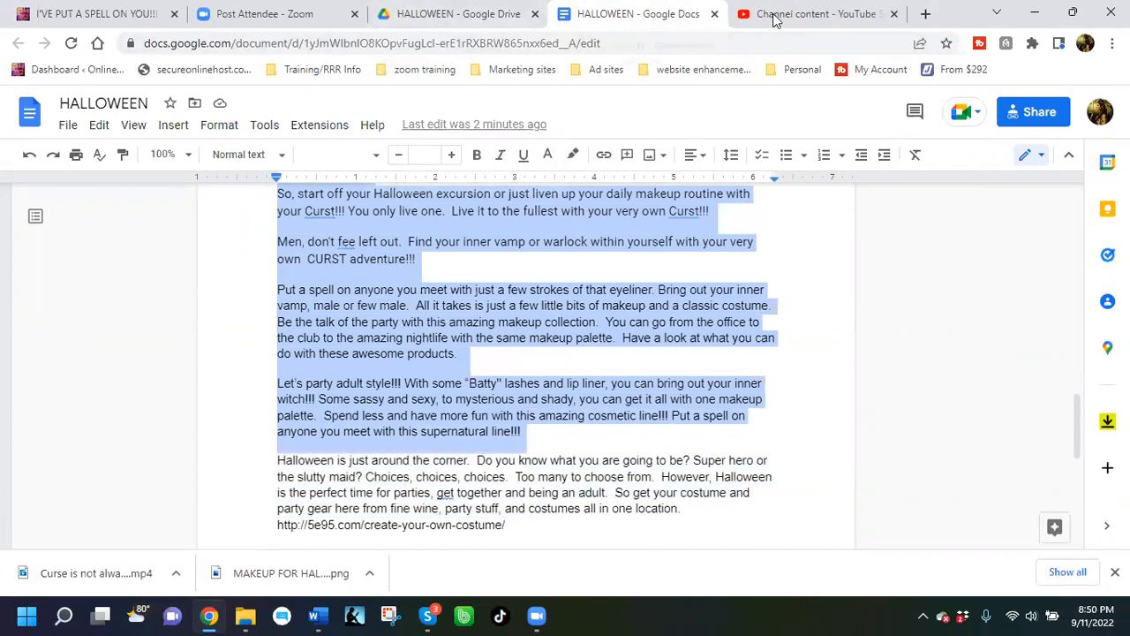
Step: Switch back to the YouTube upload and paste the copied paragraphs as the video's description
click(799, 13)
click(270, 328)
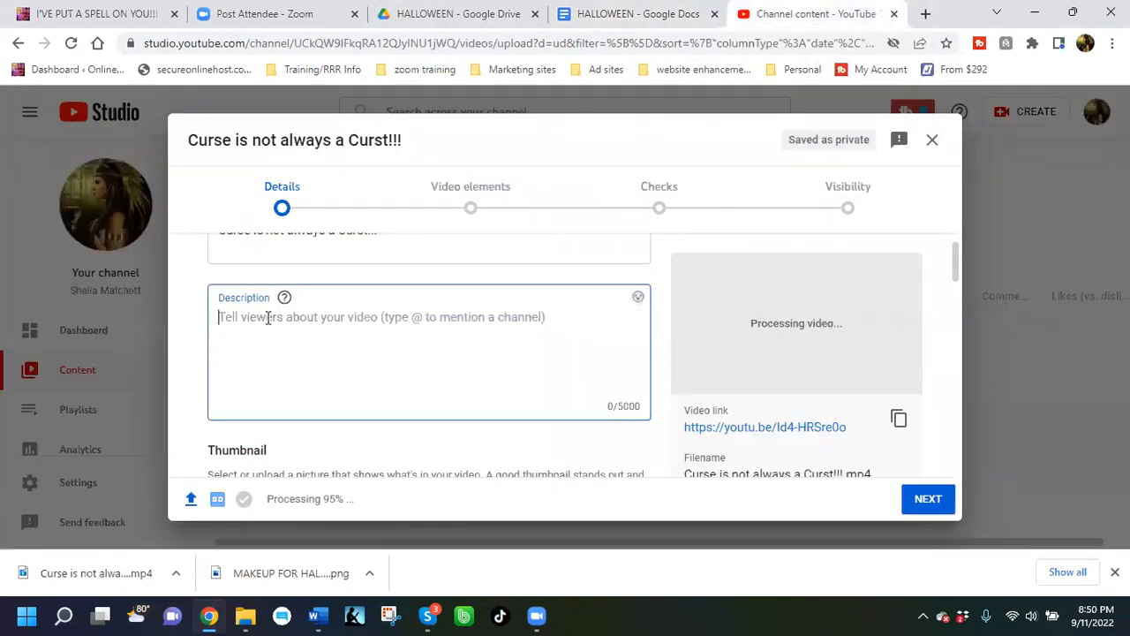
right_click(268, 316)
click(322, 207)
scroll(577, 378, down, 5)
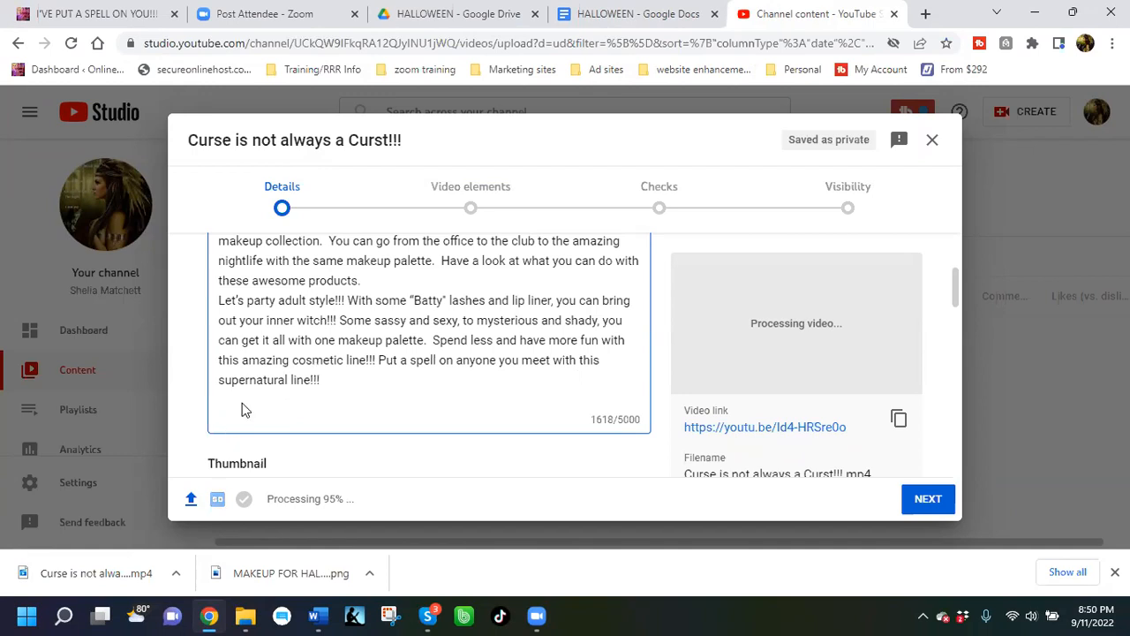
Step: End the description with "See more at the link in the comments or visit Shop with Mamachief and search for supernatural in the search section."
key(Return)
text(See)
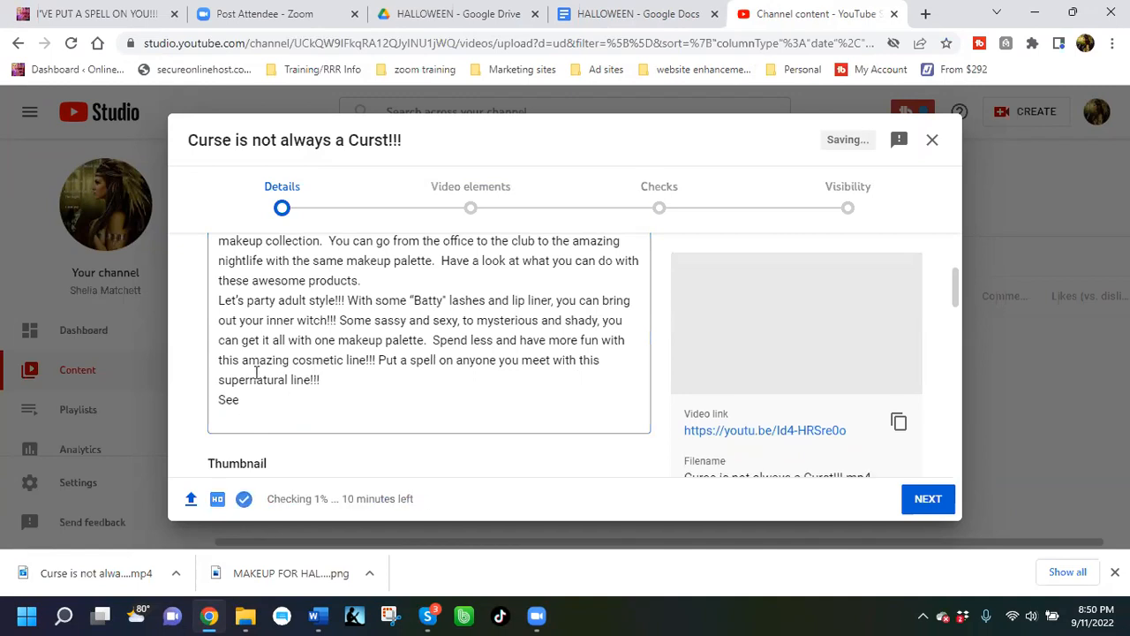
text( more at the link in )
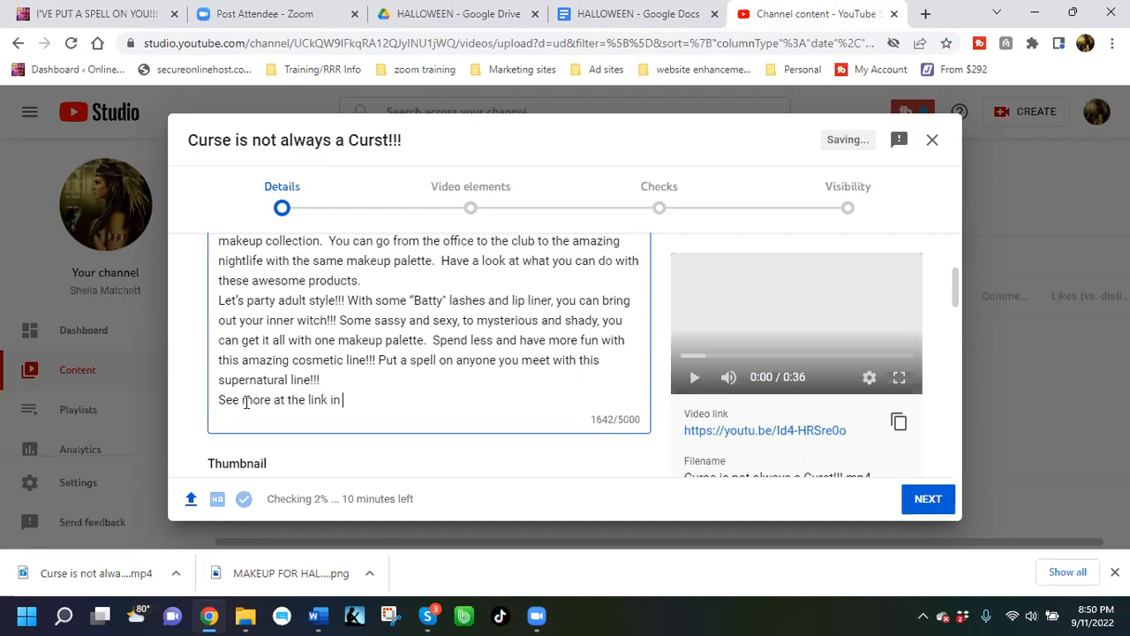
text(the comments or visit )
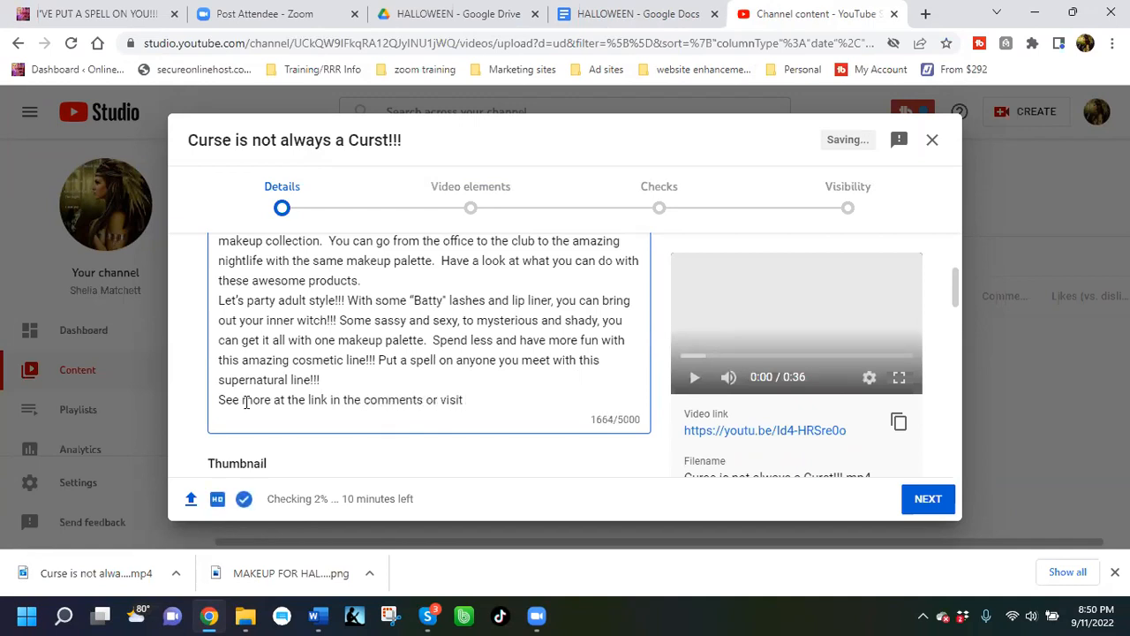
text(Shop)
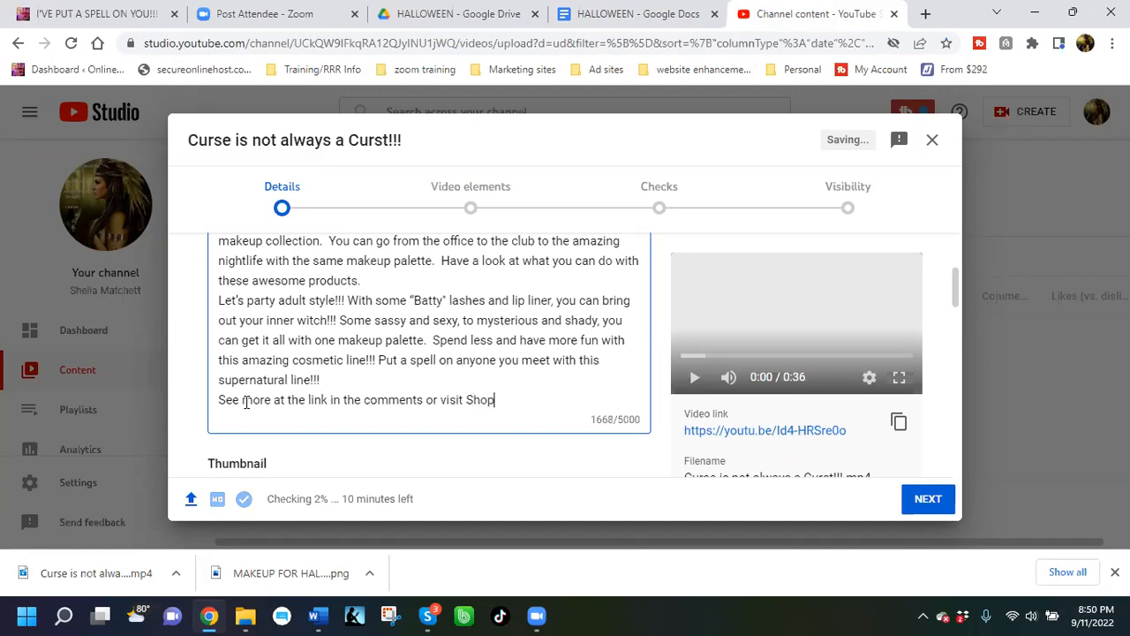
text( with Mama)
key(BackSpace)
key(BackSpace)
text(amachief)
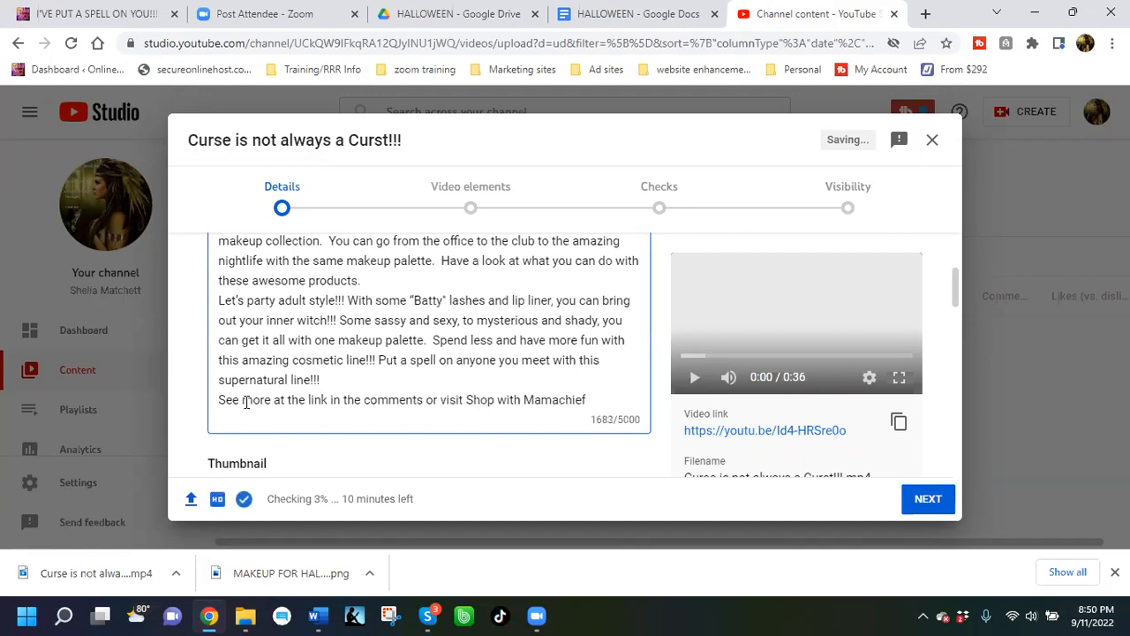
text( and sear)
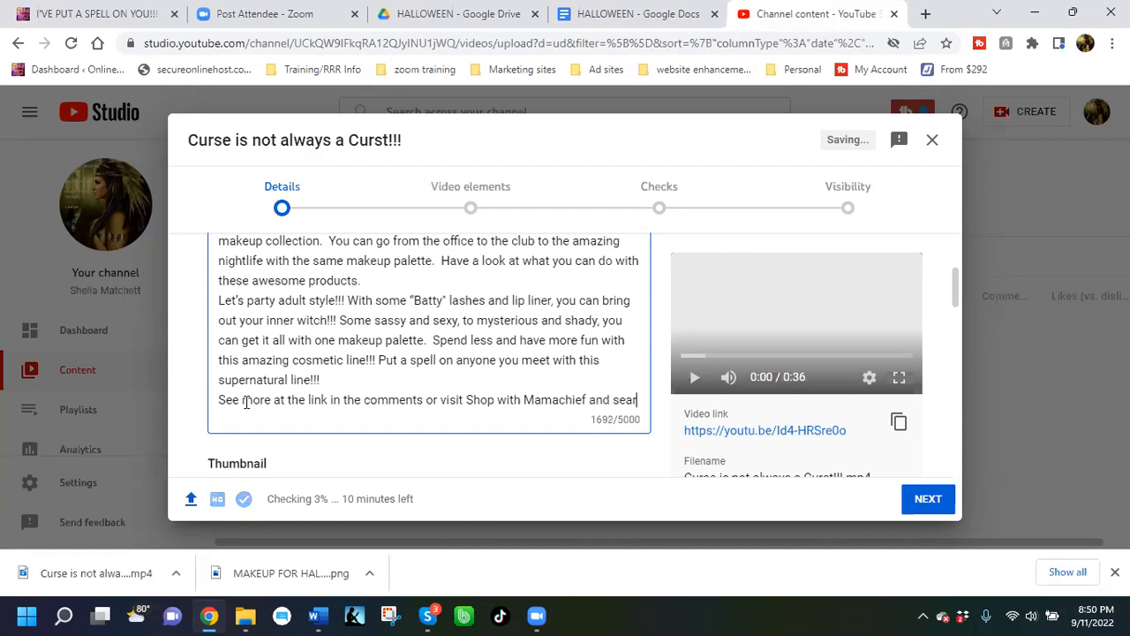
text(ch for supernatural in the )
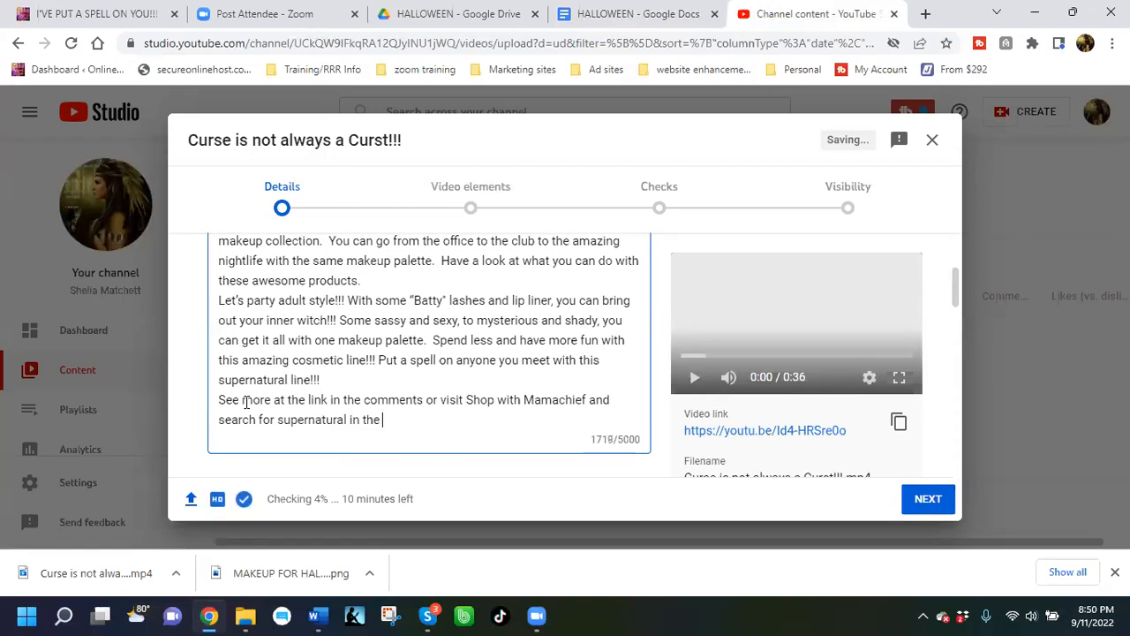
text(searc)
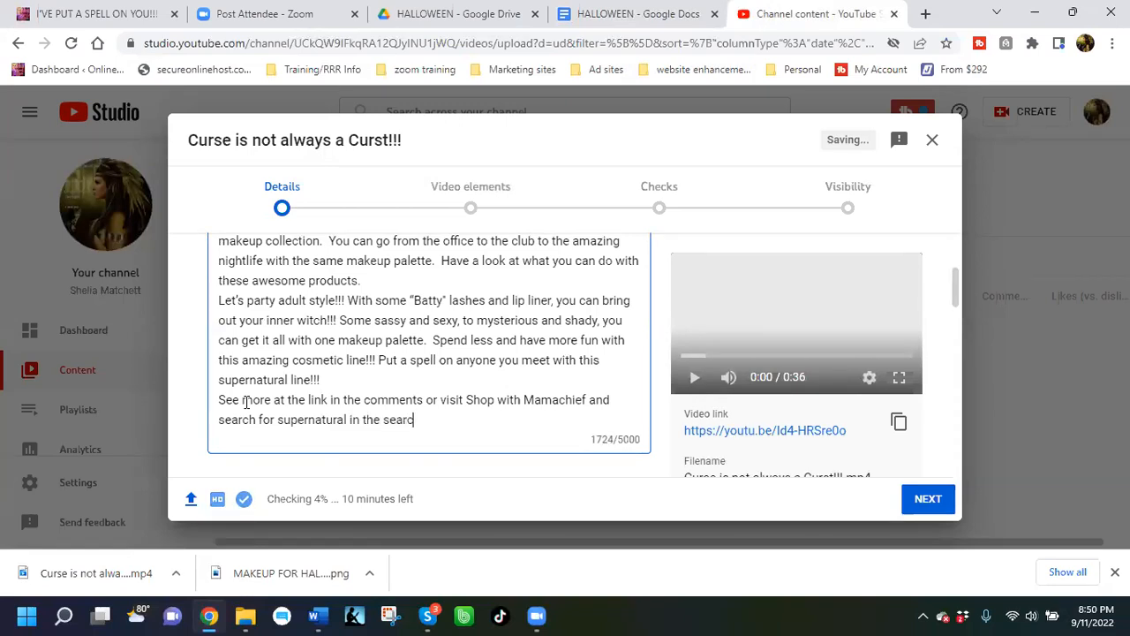
text(h section.)
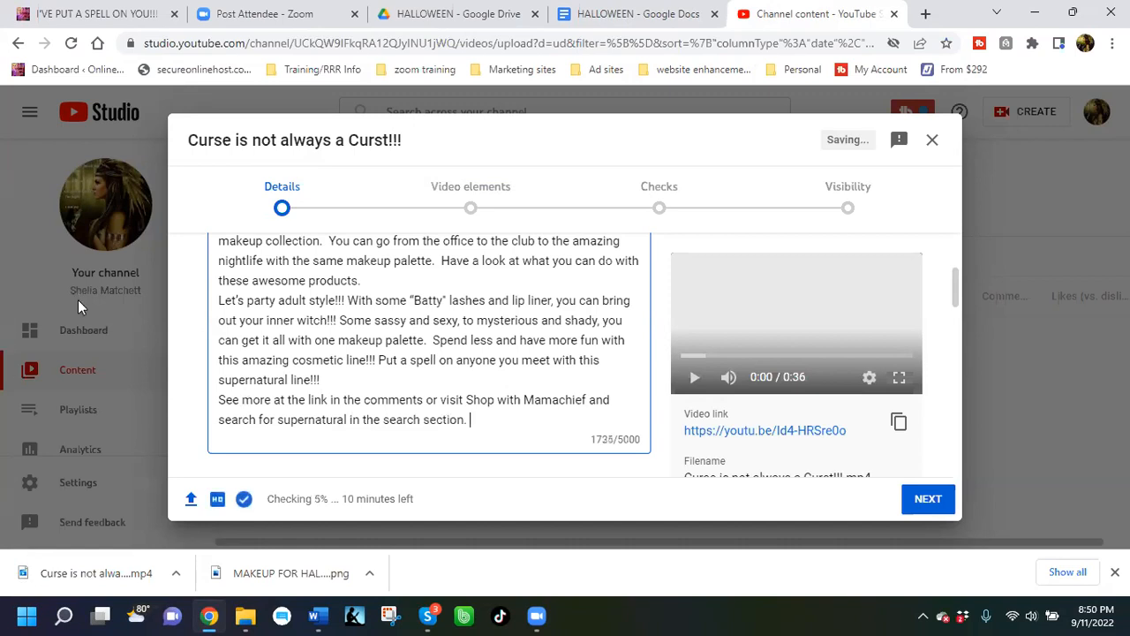
Step: Insert a blank line before the closing "See more" sentence and review the description text above it
click(348, 380)
key(Return)
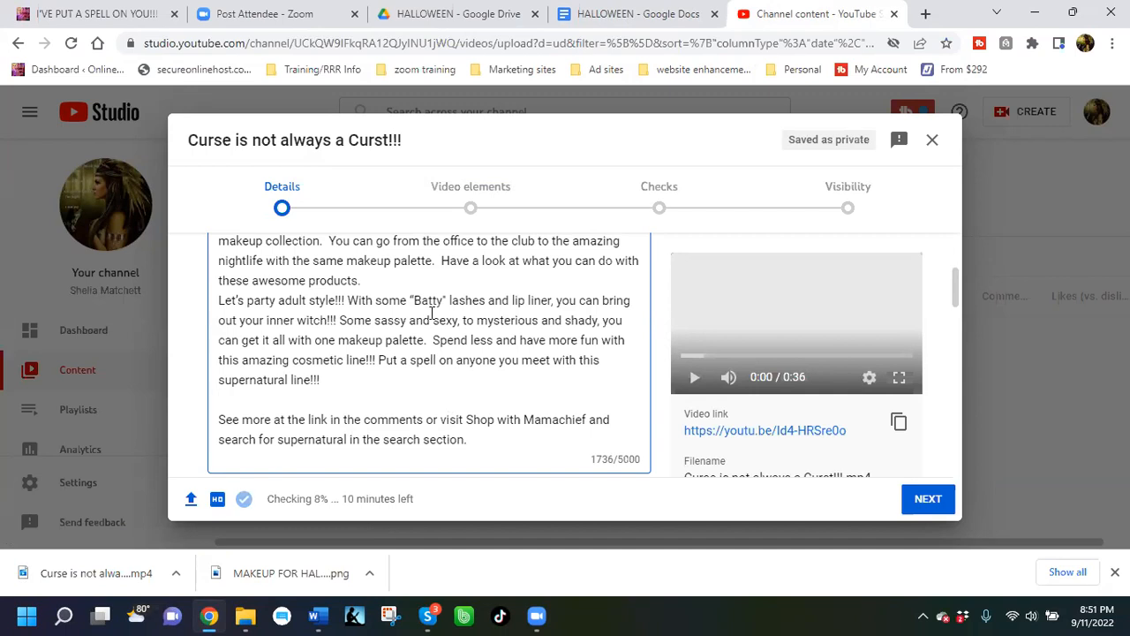
scroll(378, 318, up, 2)
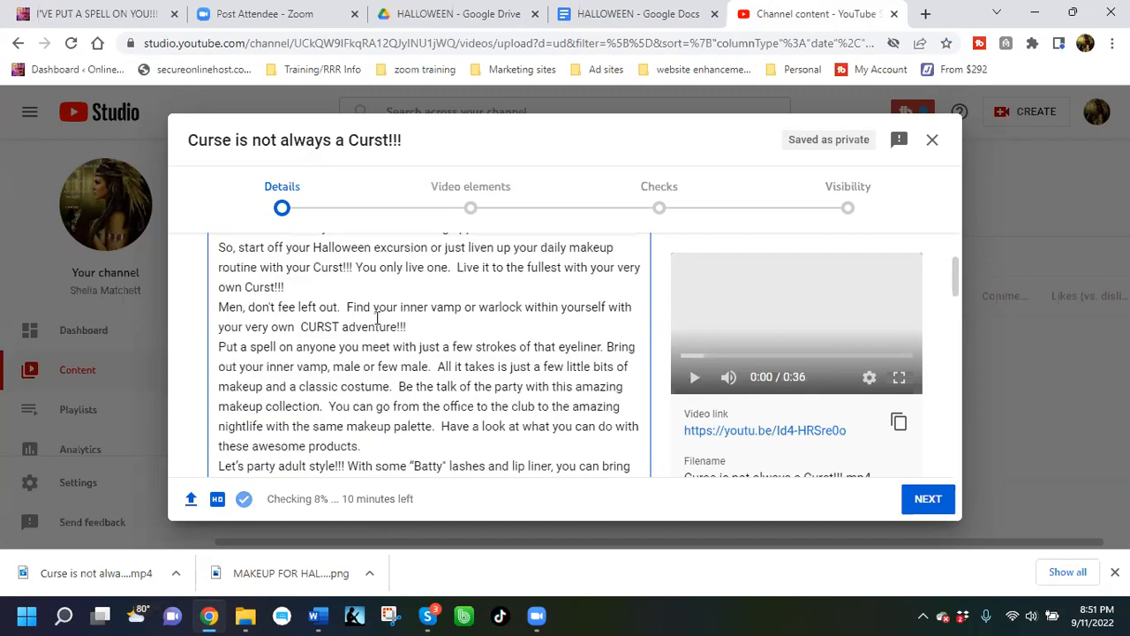
scroll(378, 318, down, 2)
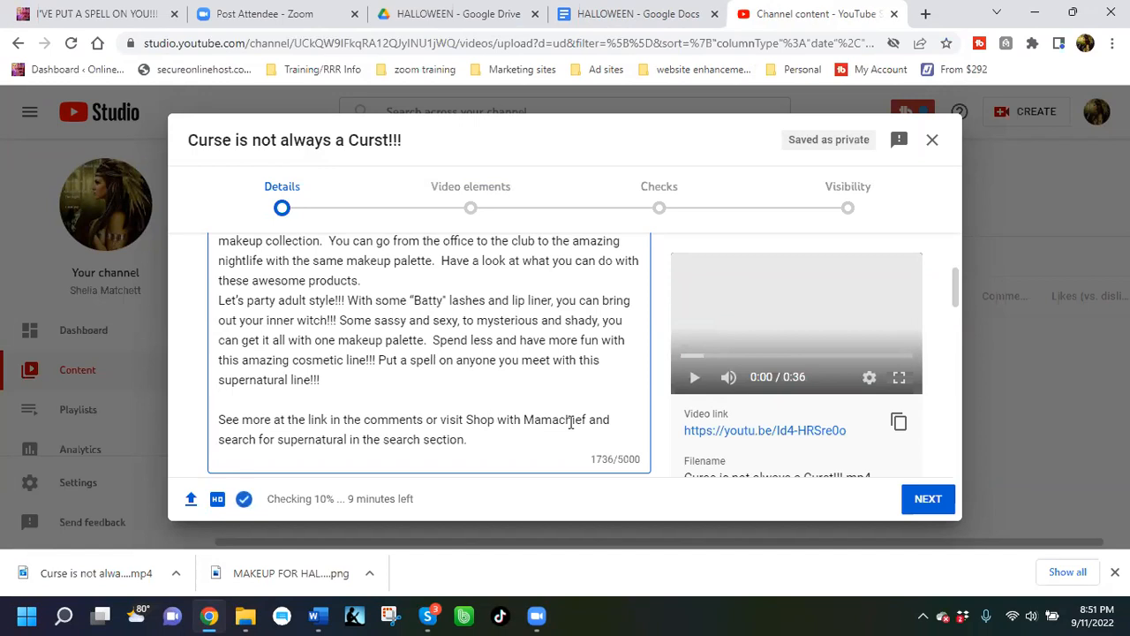
Step: Start uploading a custom thumbnail and go up to the Dropbox logos folder in the file browser
scroll(480, 399, down, 2)
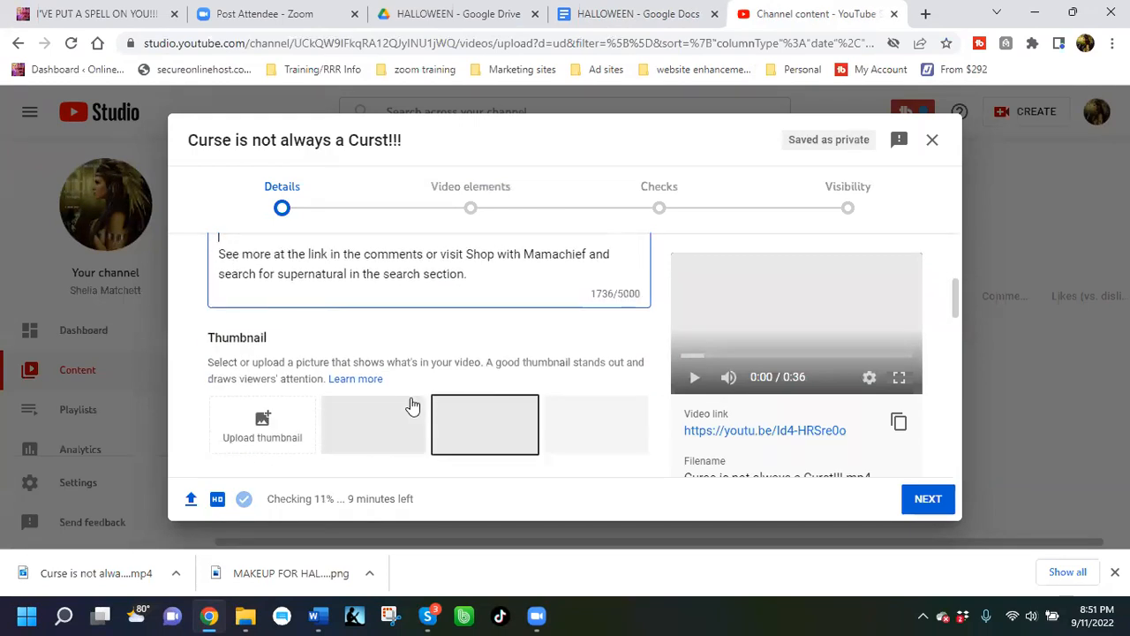
click(264, 426)
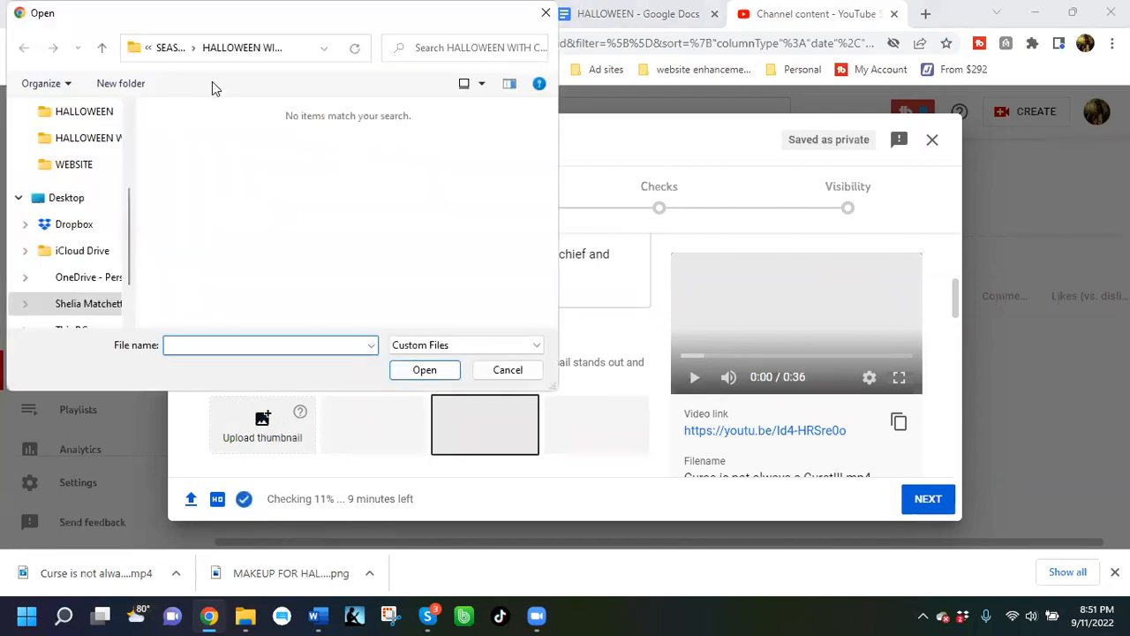
click(173, 50)
click(170, 50)
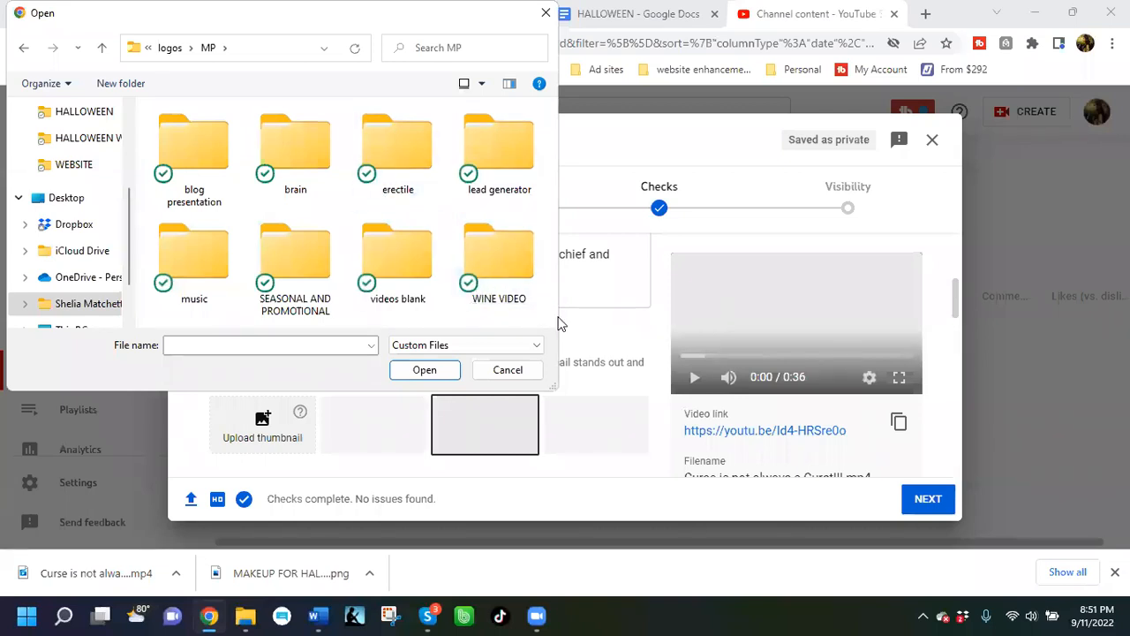
drag(563, 291, 643, 294)
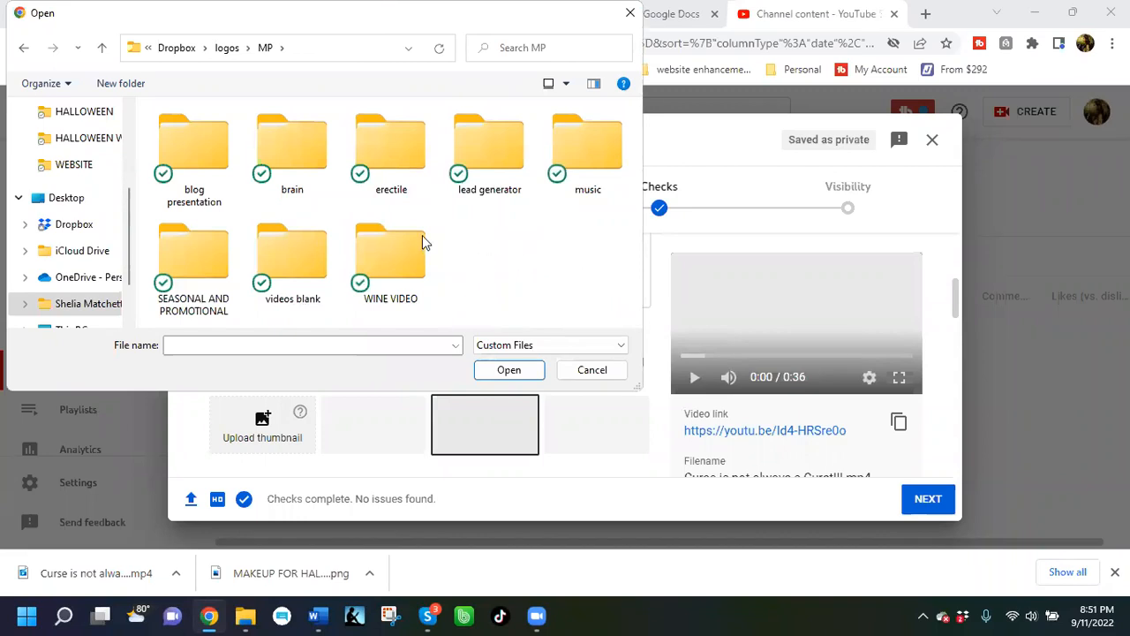
click(233, 50)
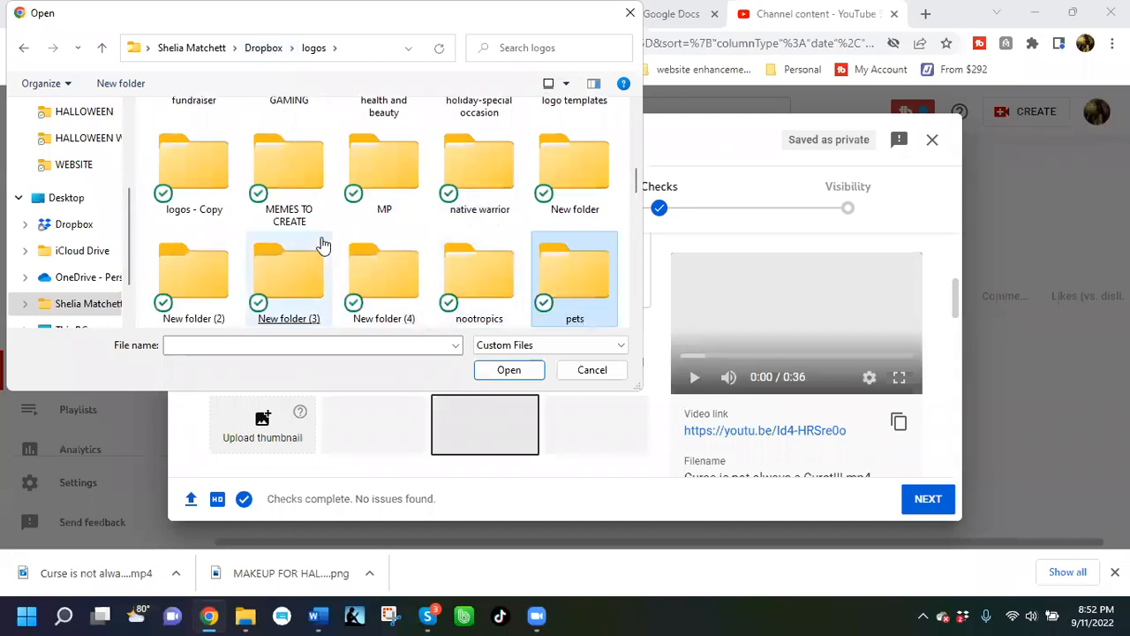
Step: Find and open the YOUTUBE THUMBNAILS folder inside logos
scroll(232, 221, up, 1)
scroll(232, 222, up, 3)
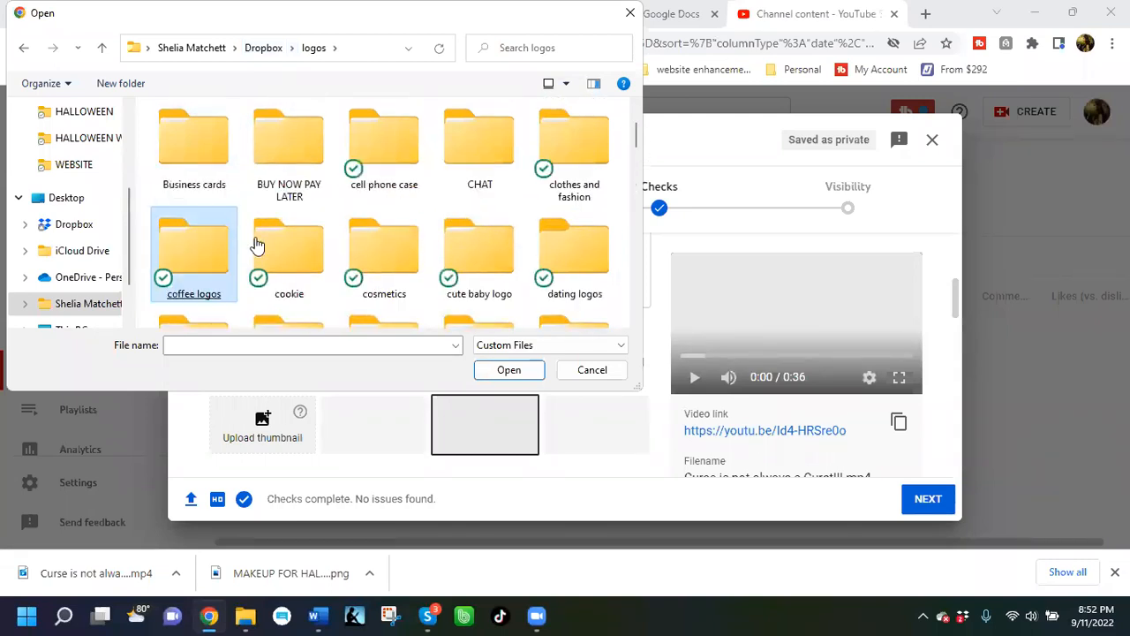
scroll(254, 246, down, 3)
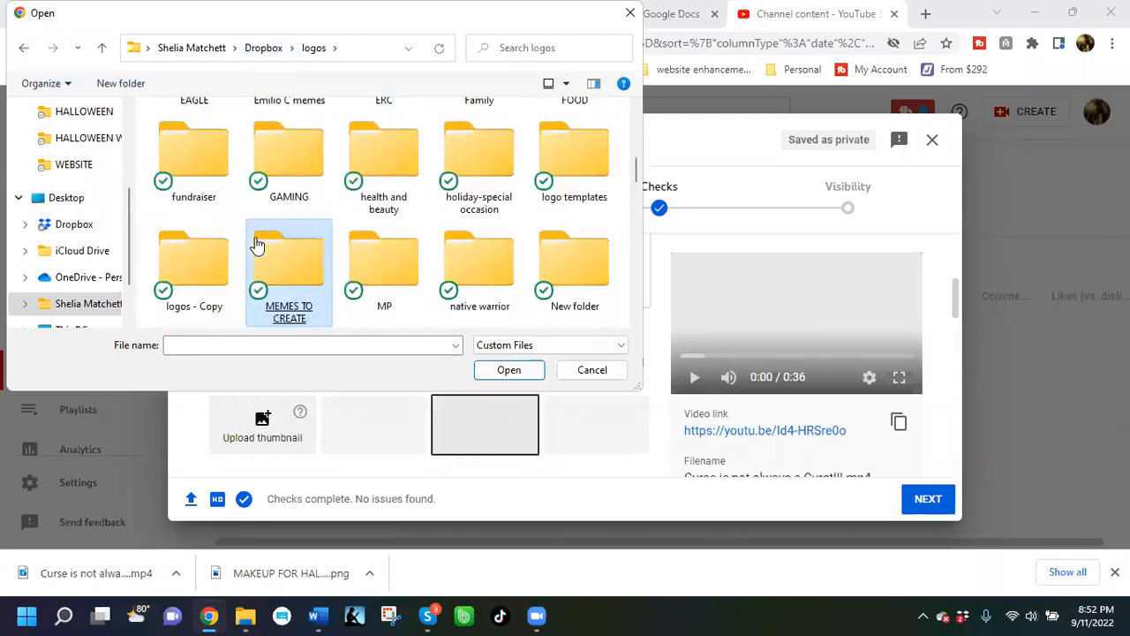
click(366, 243)
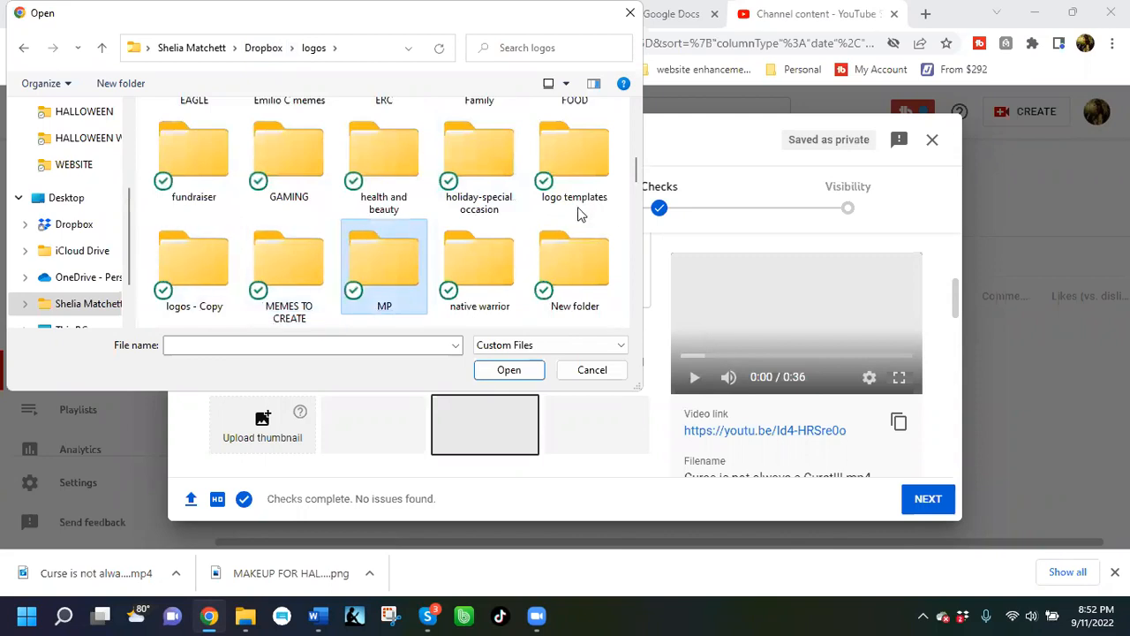
scroll(580, 214, up, 1)
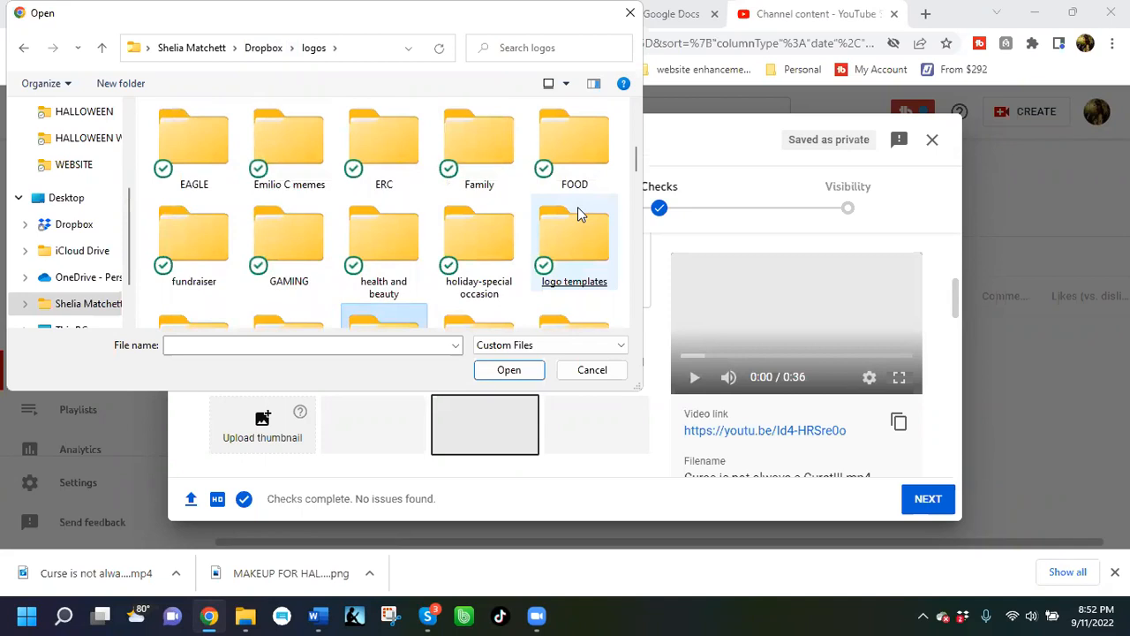
click(566, 238)
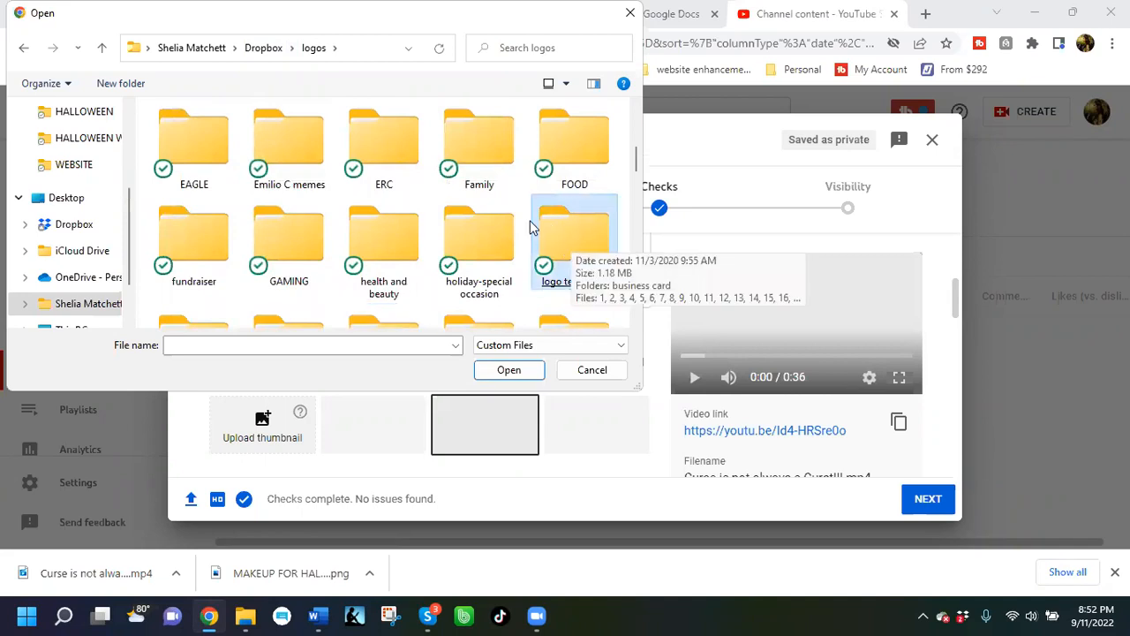
scroll(528, 223, up, 3)
scroll(524, 226, down, 3)
scroll(525, 226, down, 7)
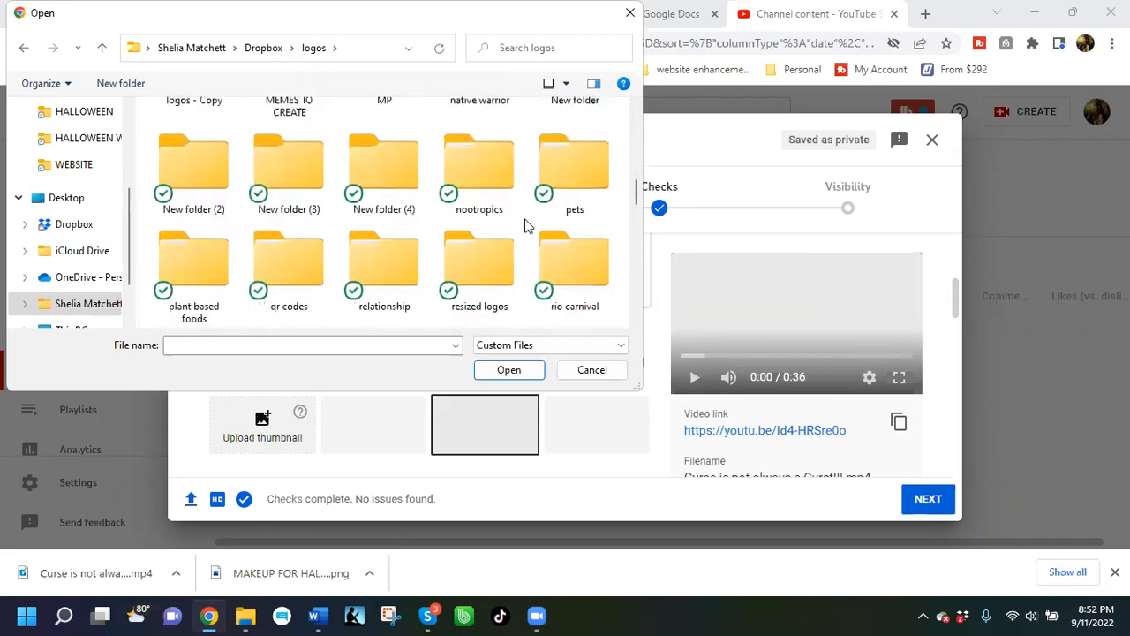
scroll(524, 225, down, 1)
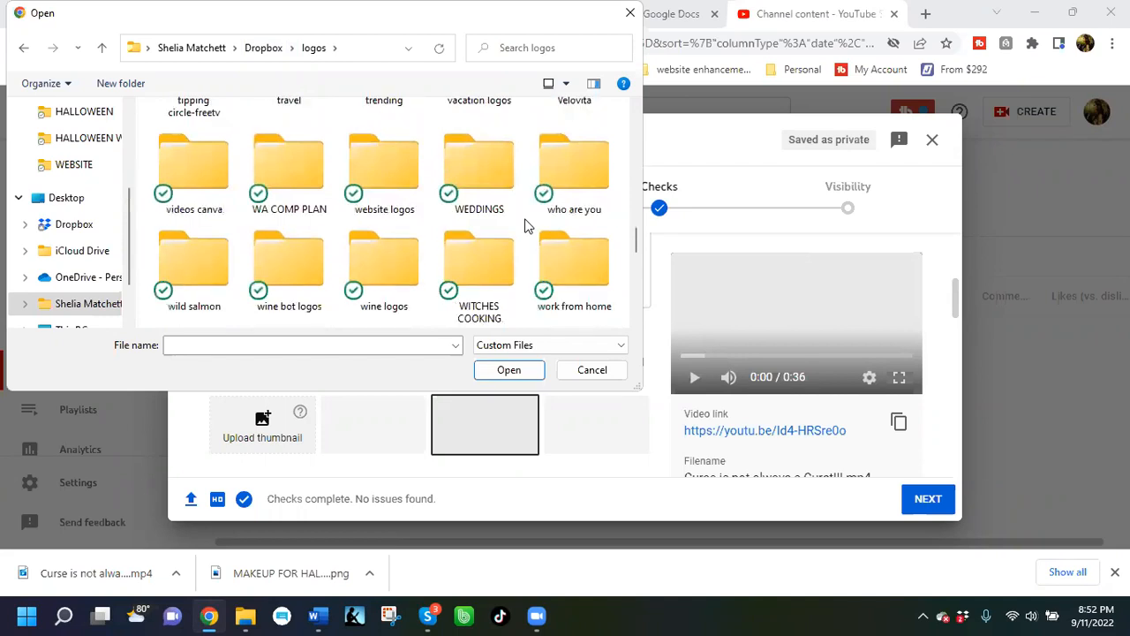
scroll(525, 226, down, 2)
double_click(184, 252)
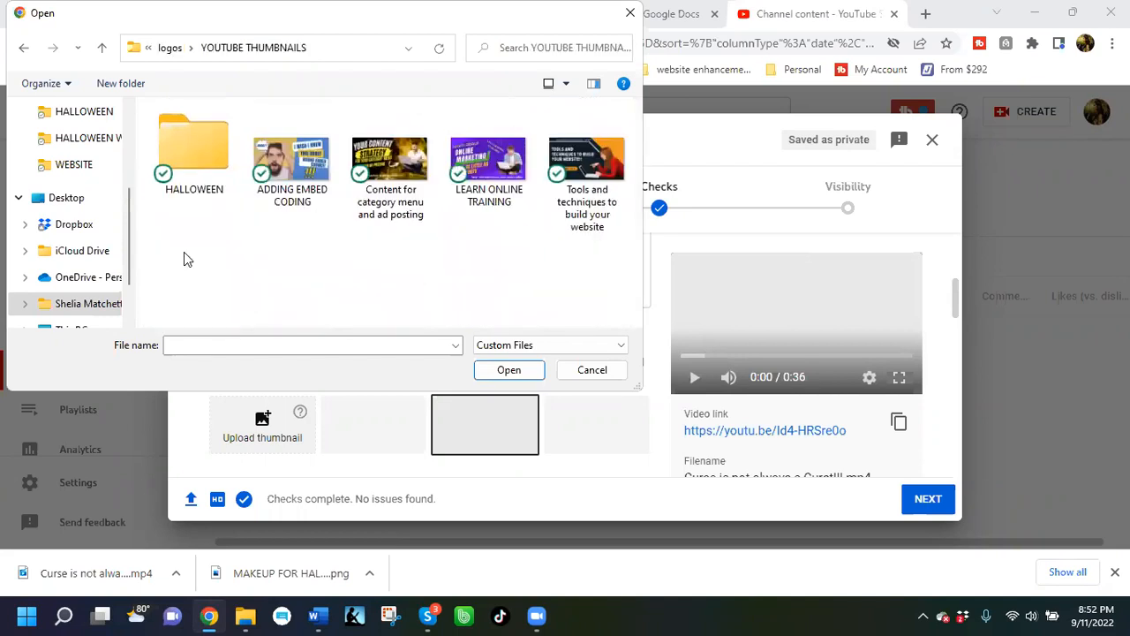
Step: Upload the second image from the HALLOWEEN subfolder as the video's thumbnail
double_click(195, 189)
click(195, 168)
double_click(291, 168)
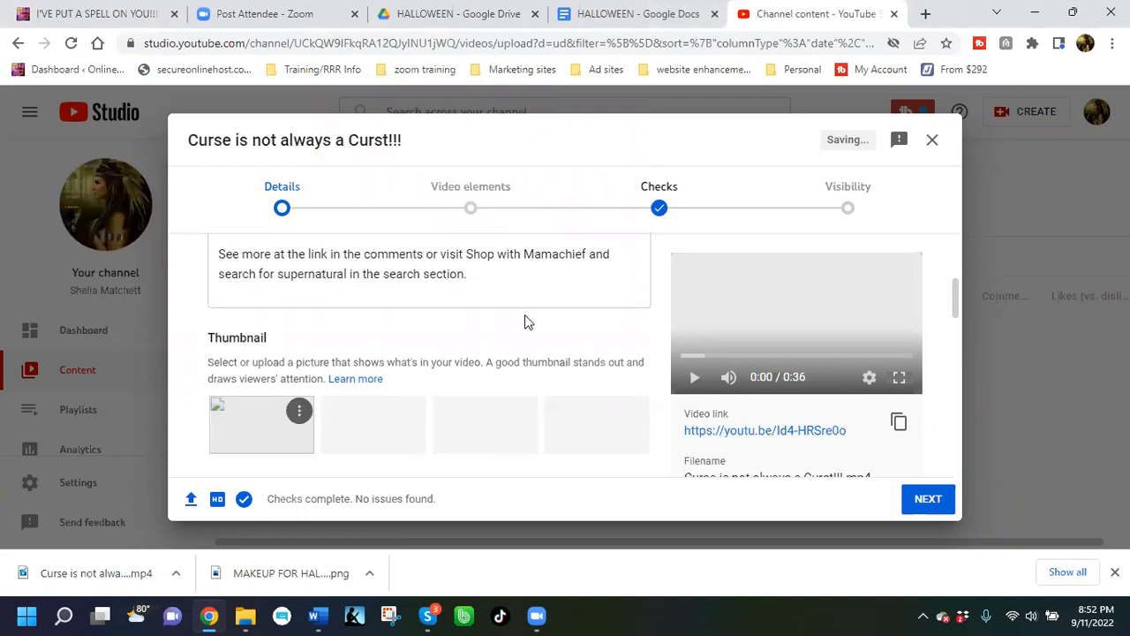
Step: Set the video's audience to "No, it's not made for kids"
scroll(574, 312, down, 1)
scroll(574, 314, down, 5)
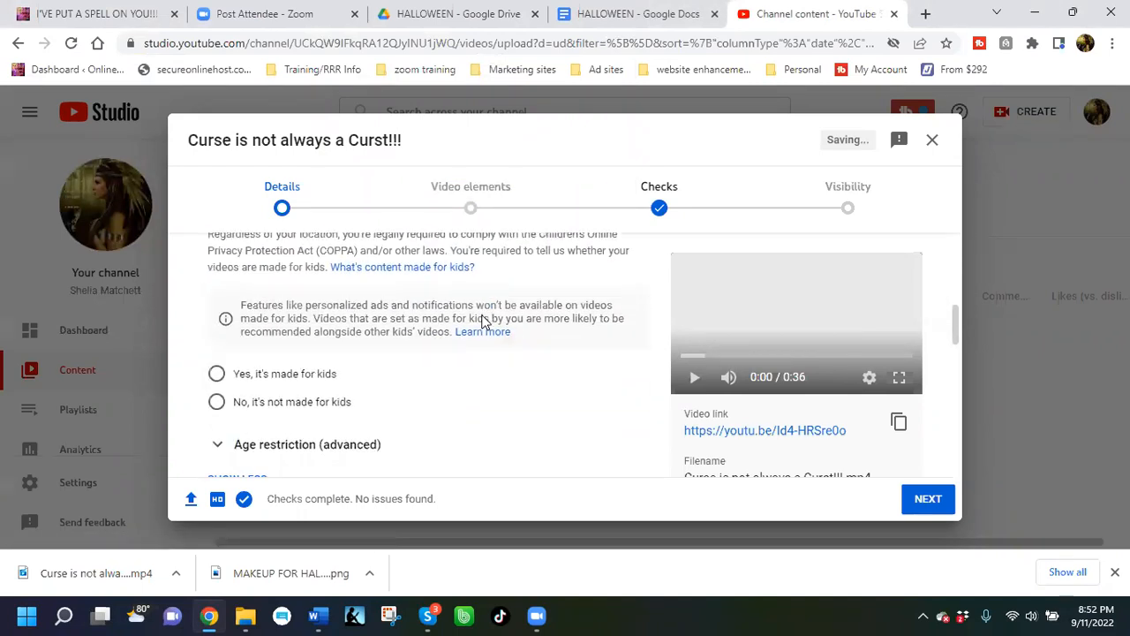
click(217, 326)
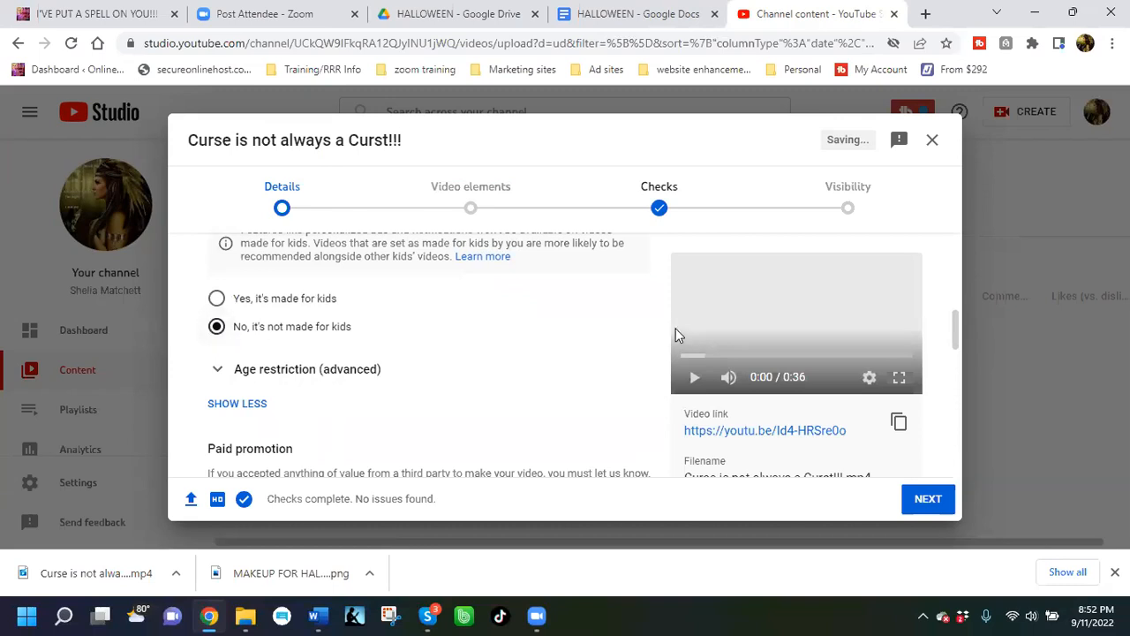
Step: Add the recommended tag "tik tok" to the video's tags and return to the tag entry area
scroll(541, 356, down, 2)
scroll(468, 371, down, 2)
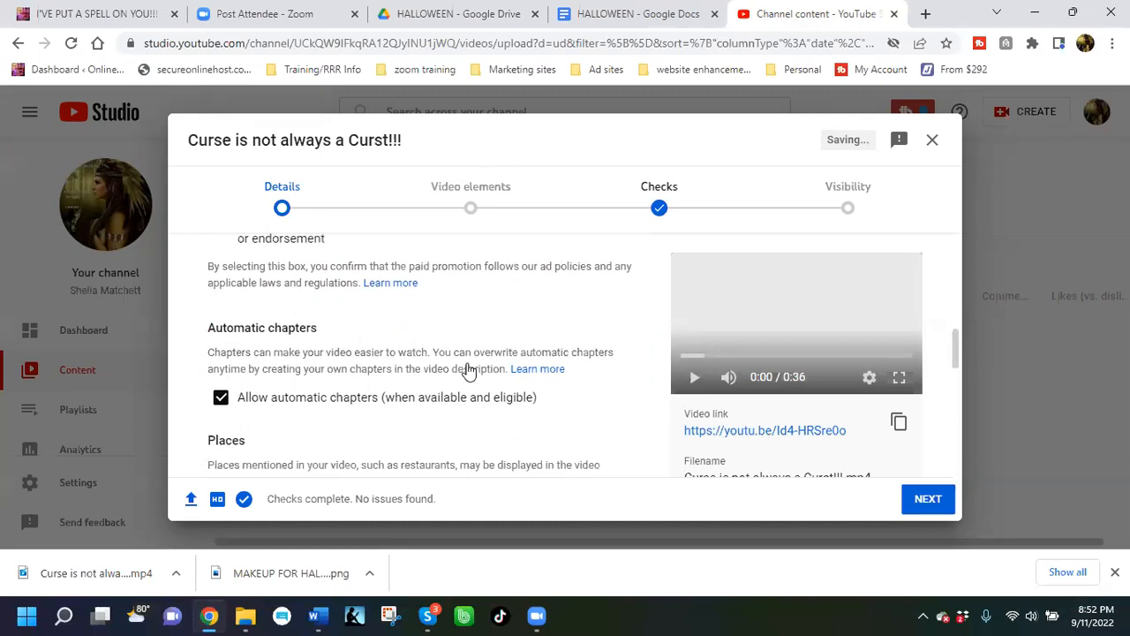
scroll(429, 292, down, 4)
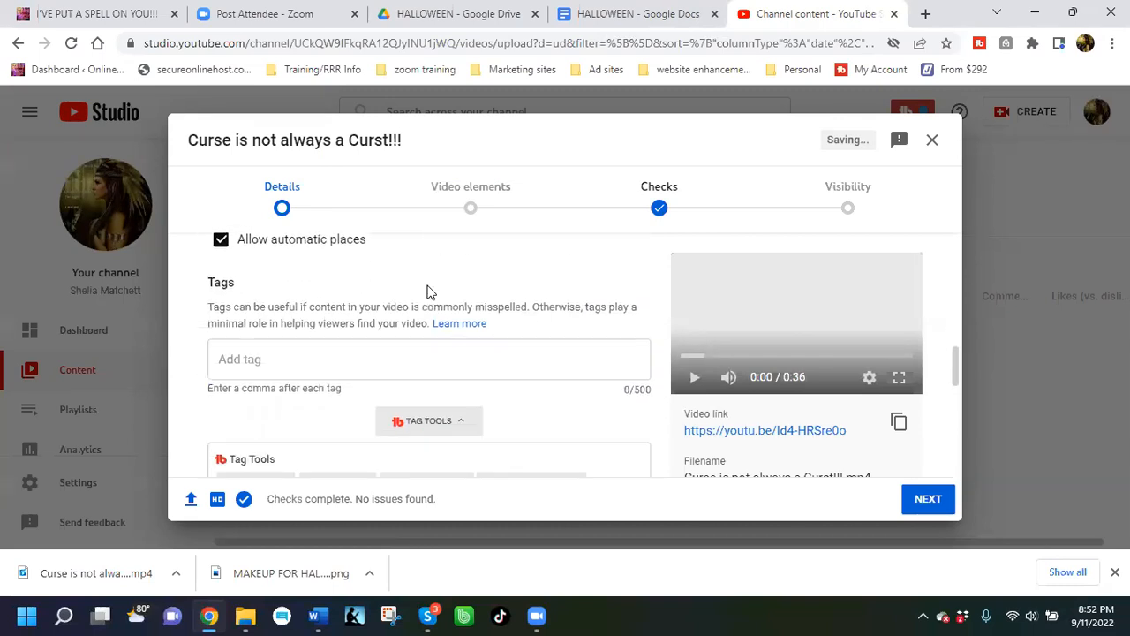
scroll(428, 292, down, 4)
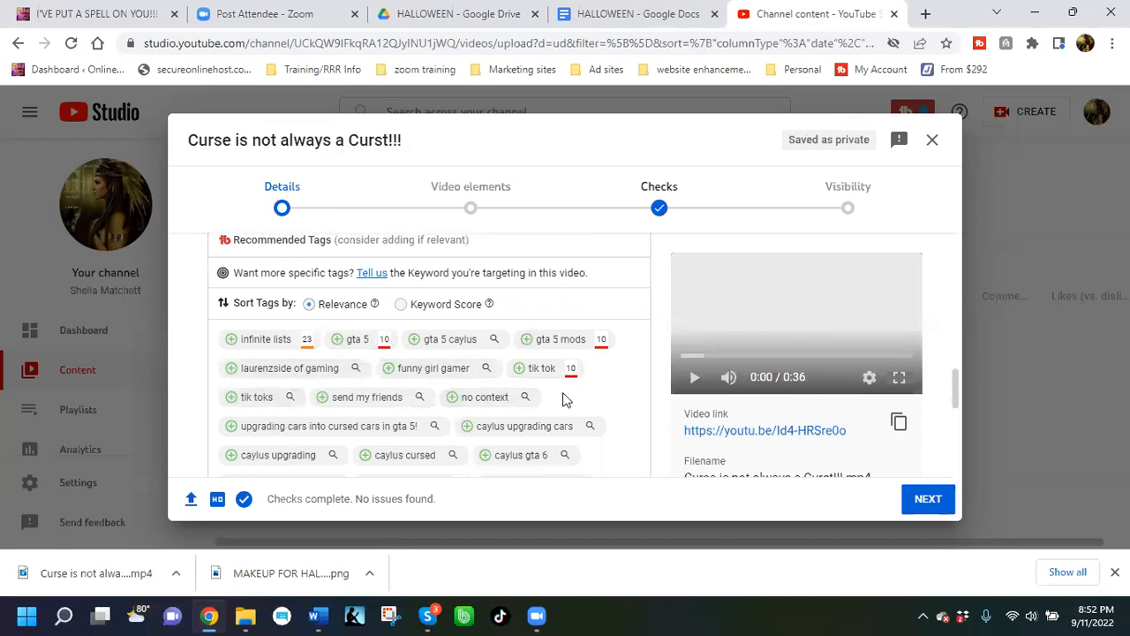
click(545, 375)
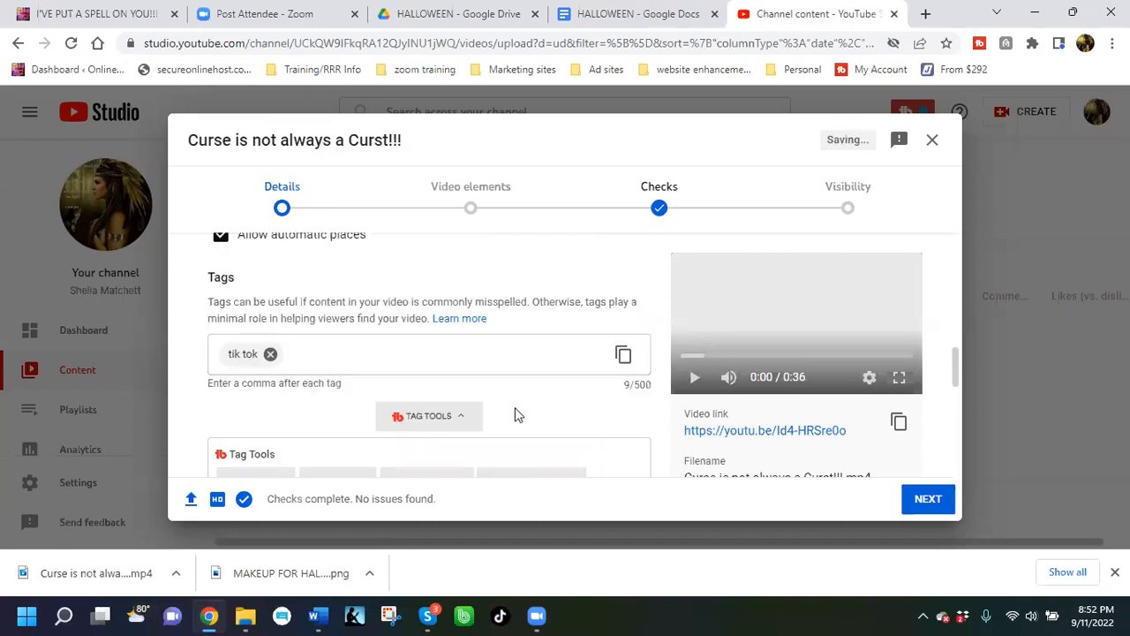
scroll(517, 408, down, 5)
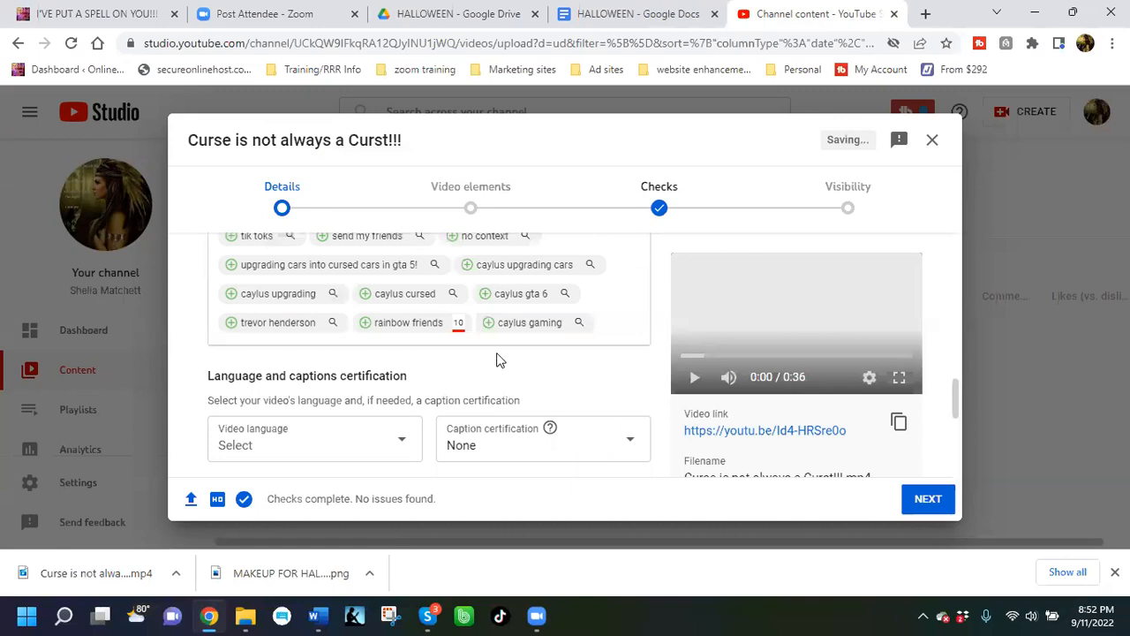
scroll(446, 359, up, 5)
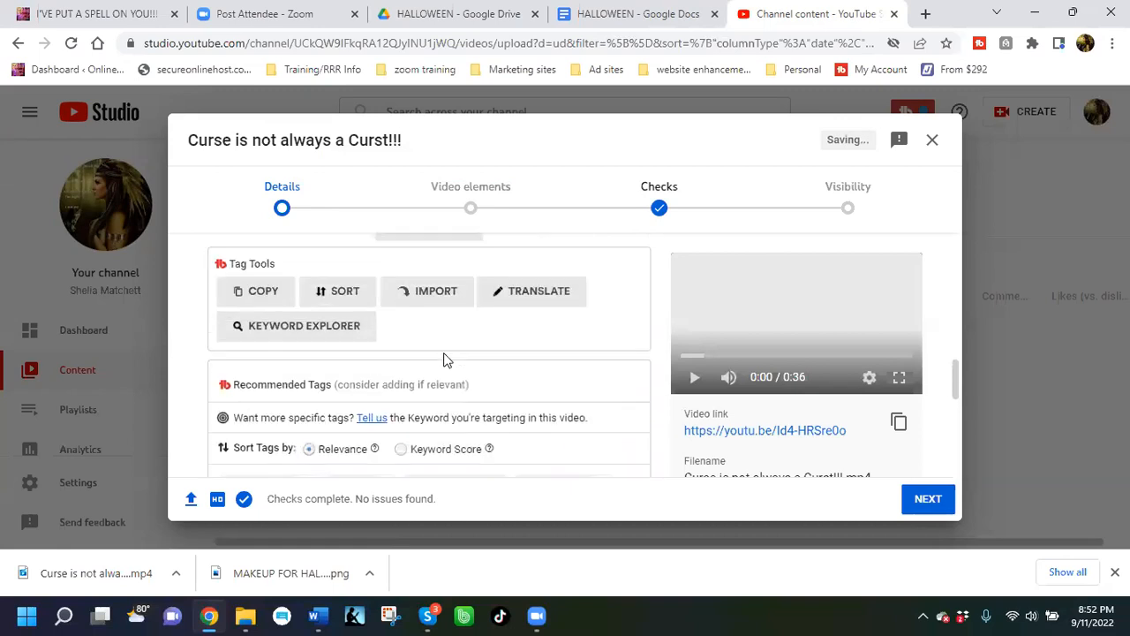
scroll(362, 349, up, 1)
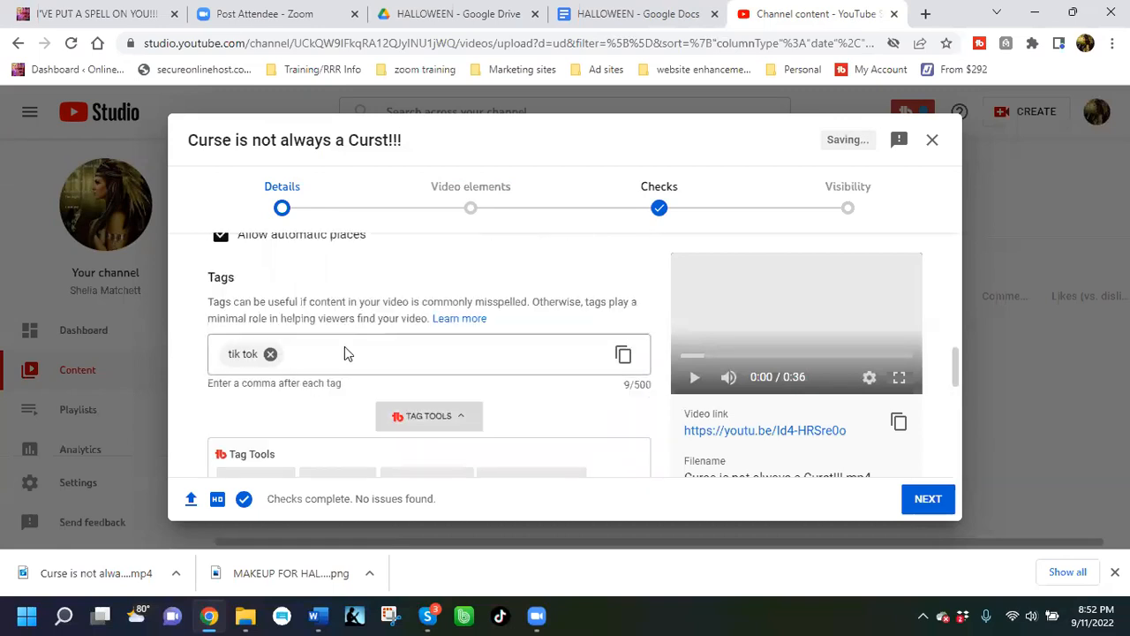
Step: Add the tags "halloween makeup", "adult costume", "vampstyle" and "sexy witch" to the video
click(345, 352)
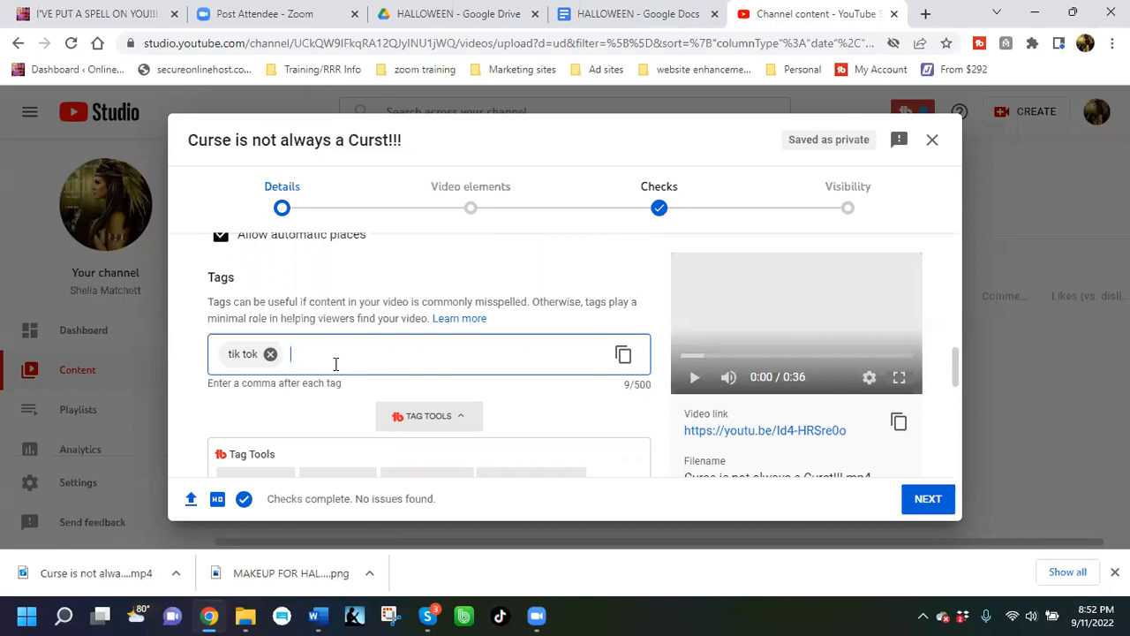
text(halloween makeup)
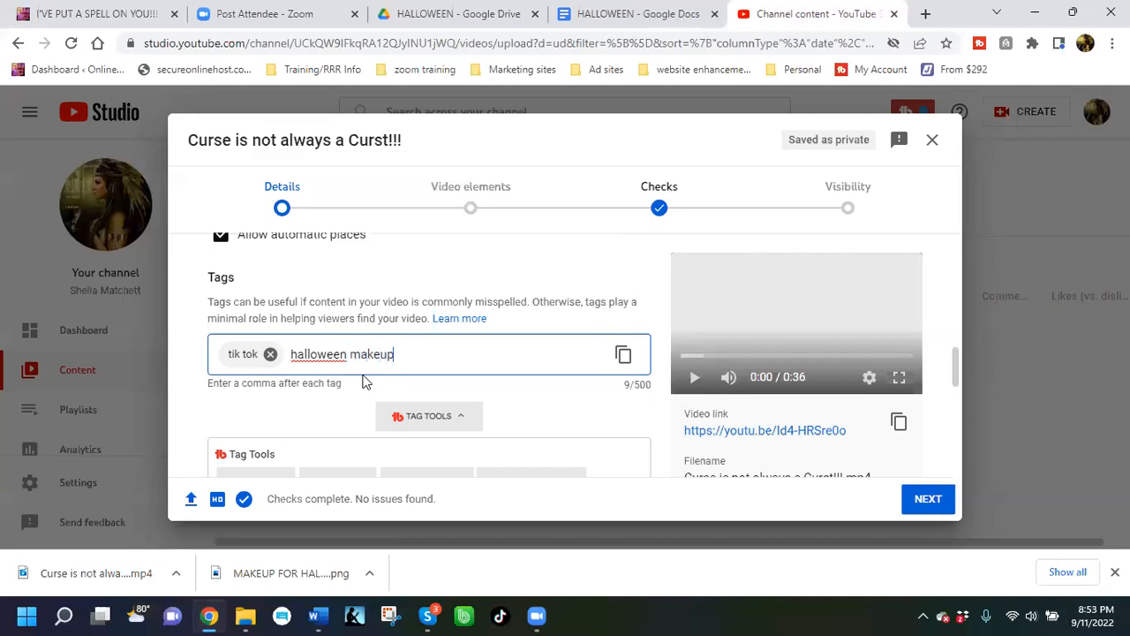
text(,)
text(adult)
text( cos)
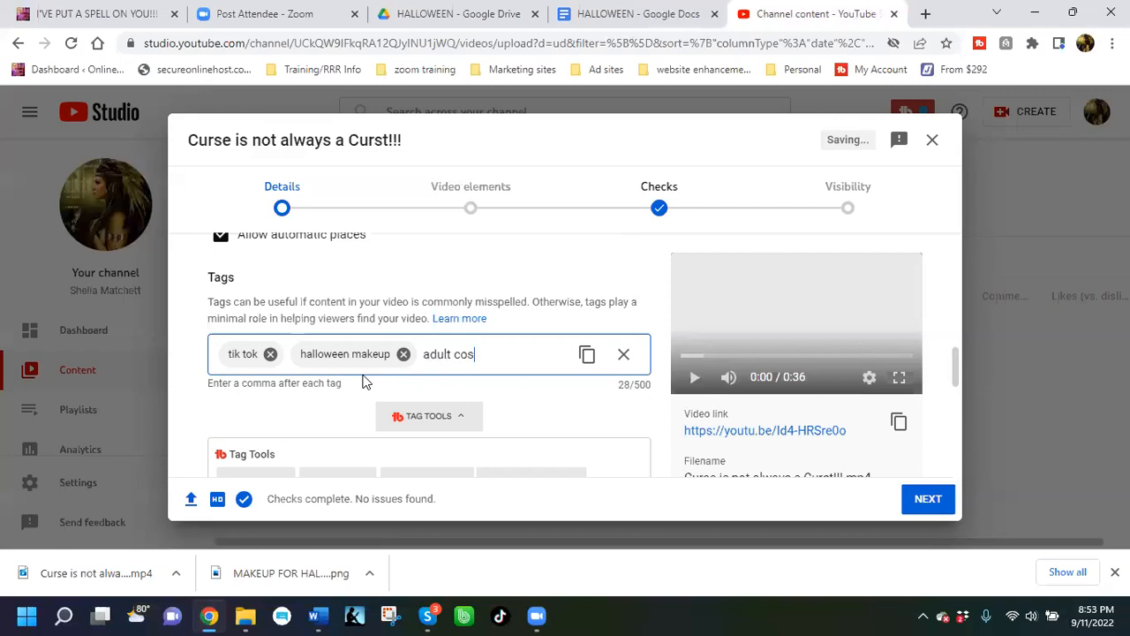
text(tume,)
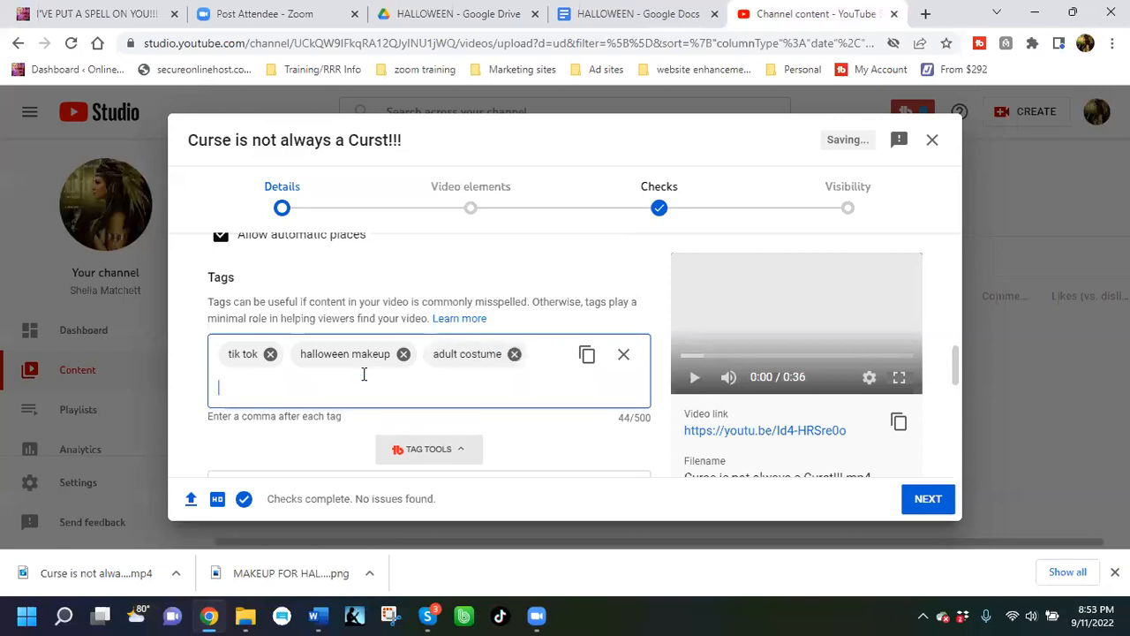
text(vampi)
key(BackSpace)
text(style,sexy witch,)
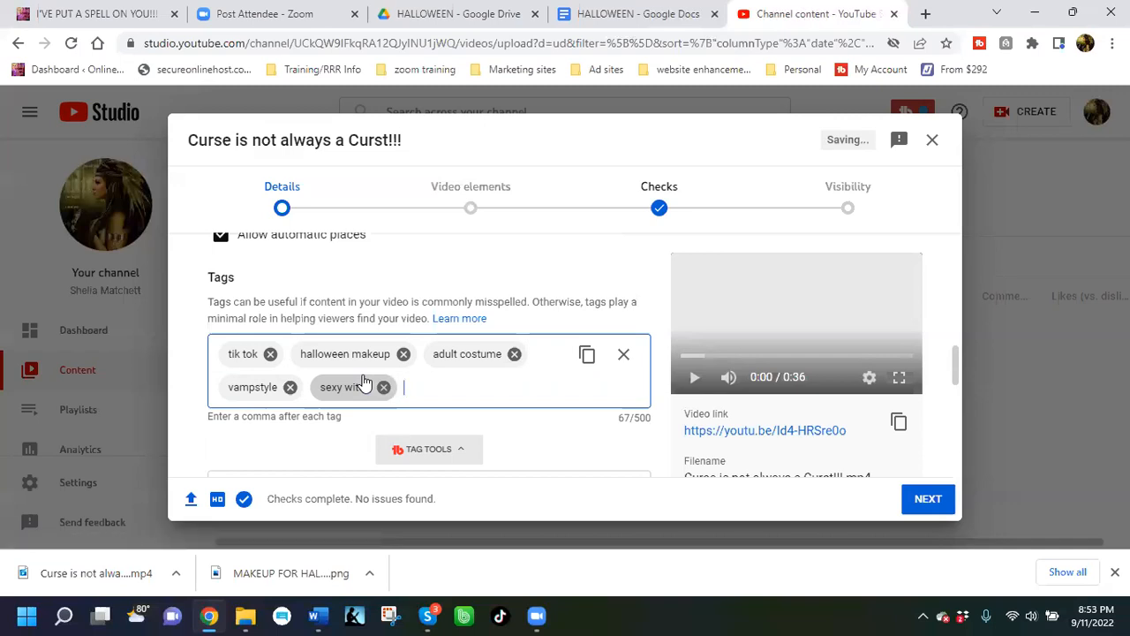
Step: Add the tags "curst cosmetics", "cosmetics", "makeup halloween" and "beauty supplies" to the video
text(cus)
key(BackSpace)
text(rst cosmetic)
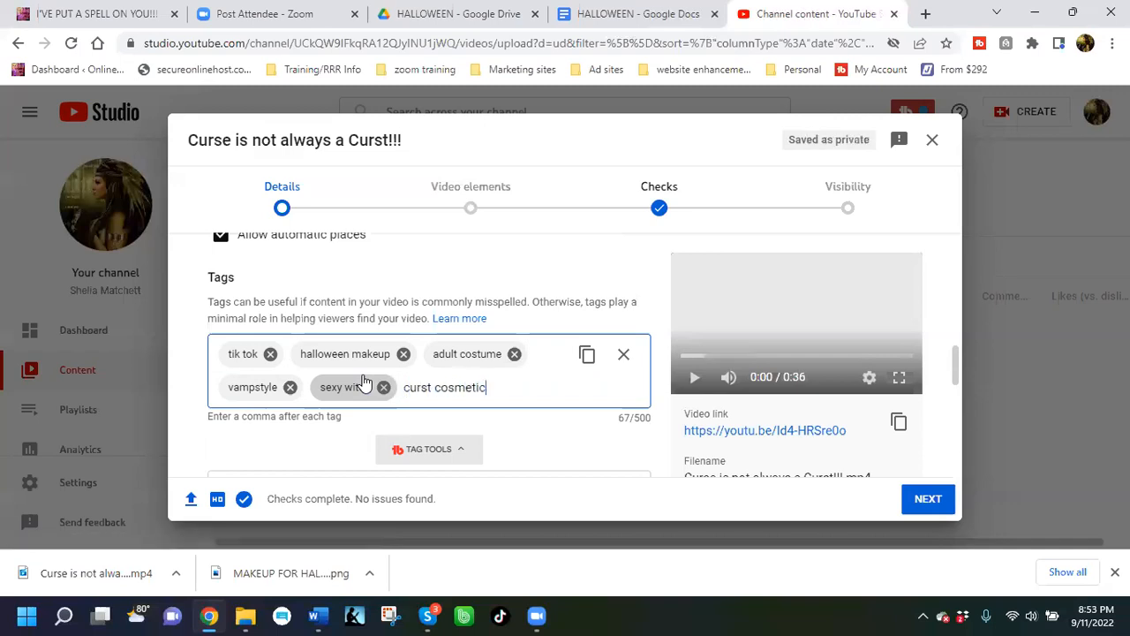
text(s, cosmetics, maku)
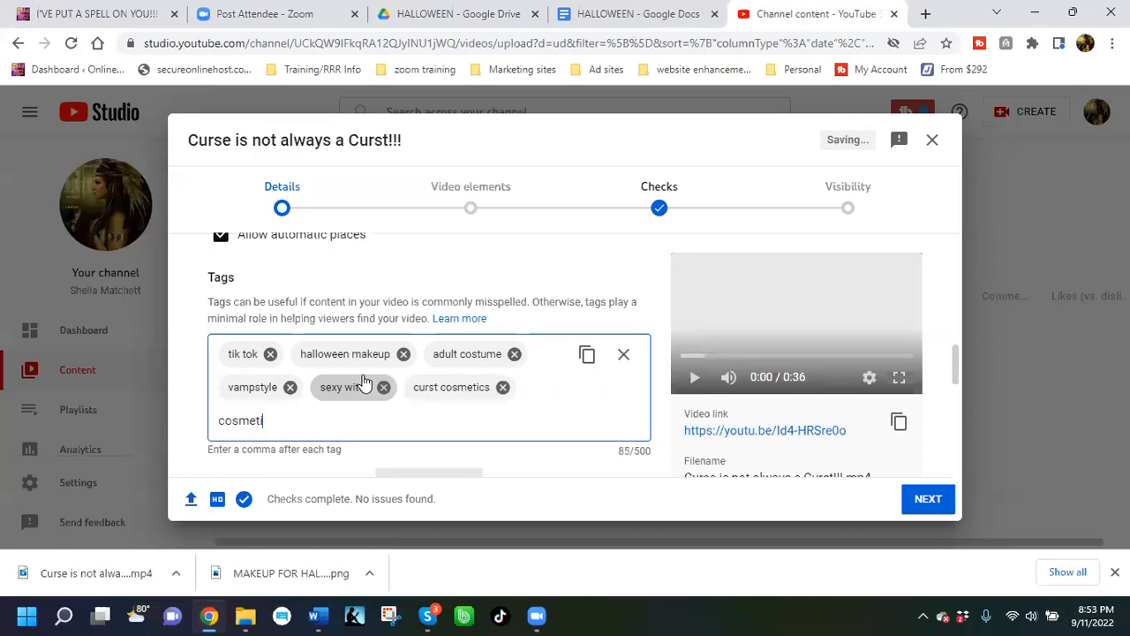
key(BackSpace)
text(eup)
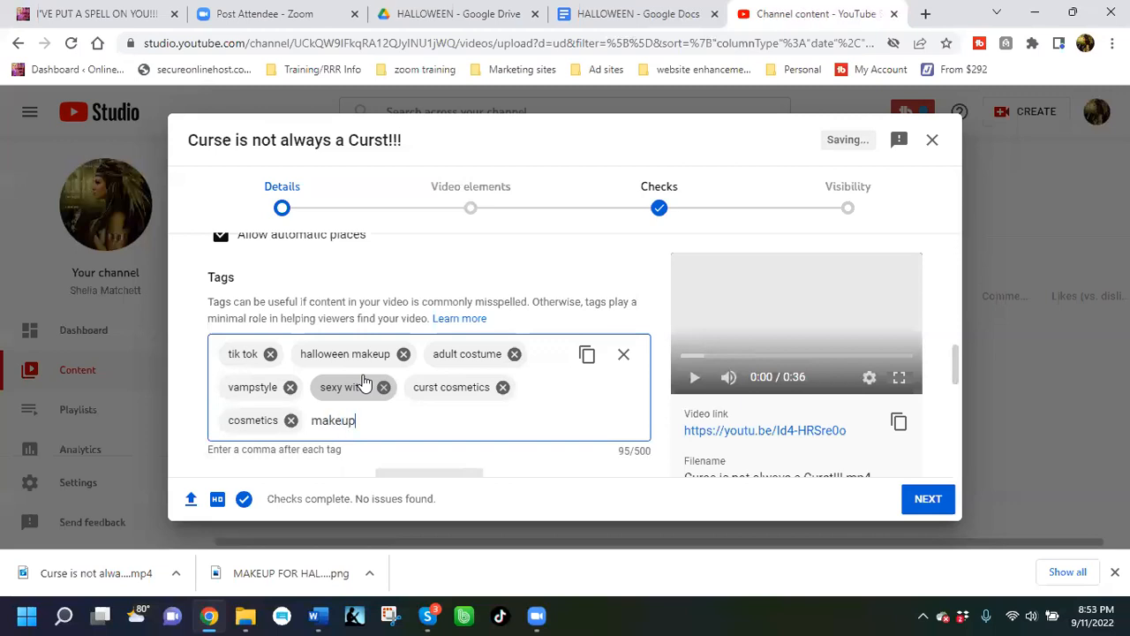
text( haloo)
key(BackSpace)
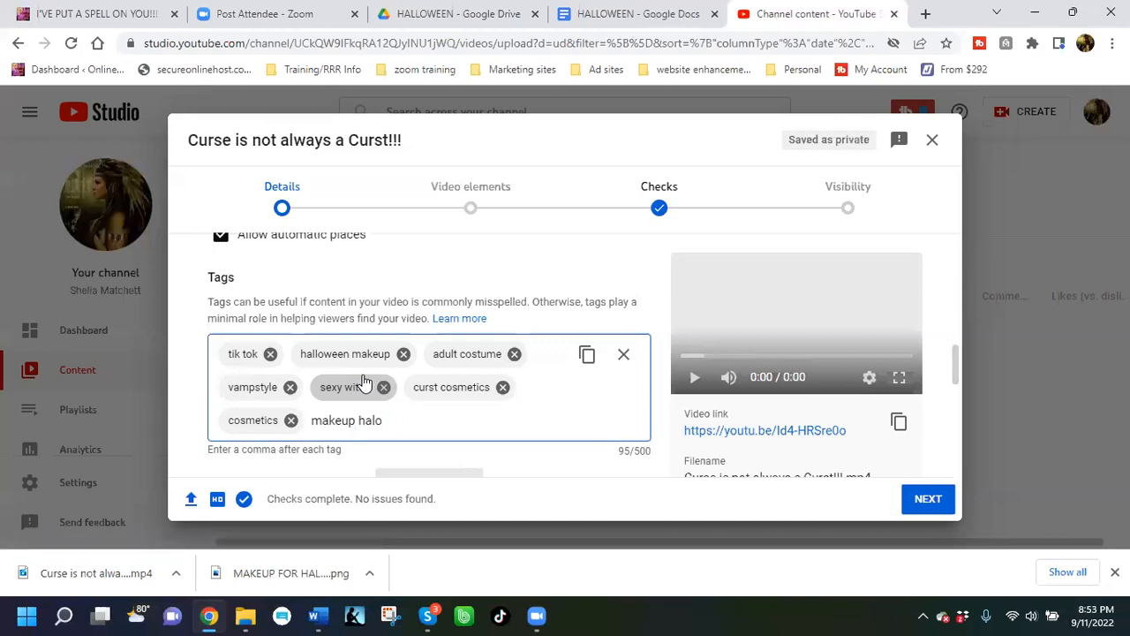
key(BackSpace)
text(loween,beauty syp)
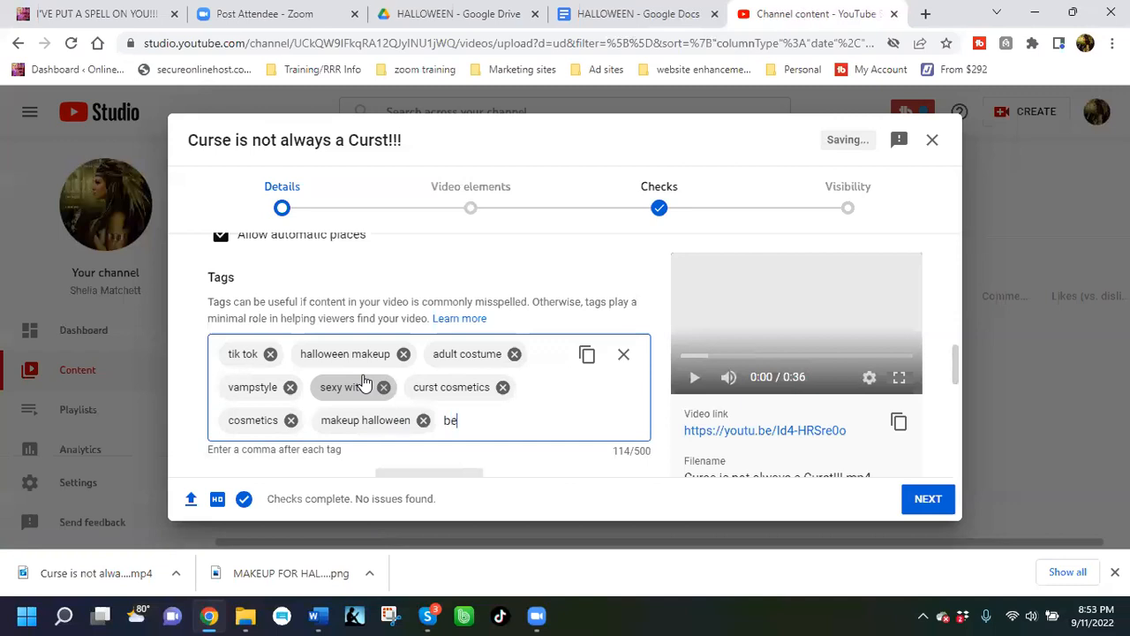
key(BackSpace)
key(BackSpace)
text(upplies)
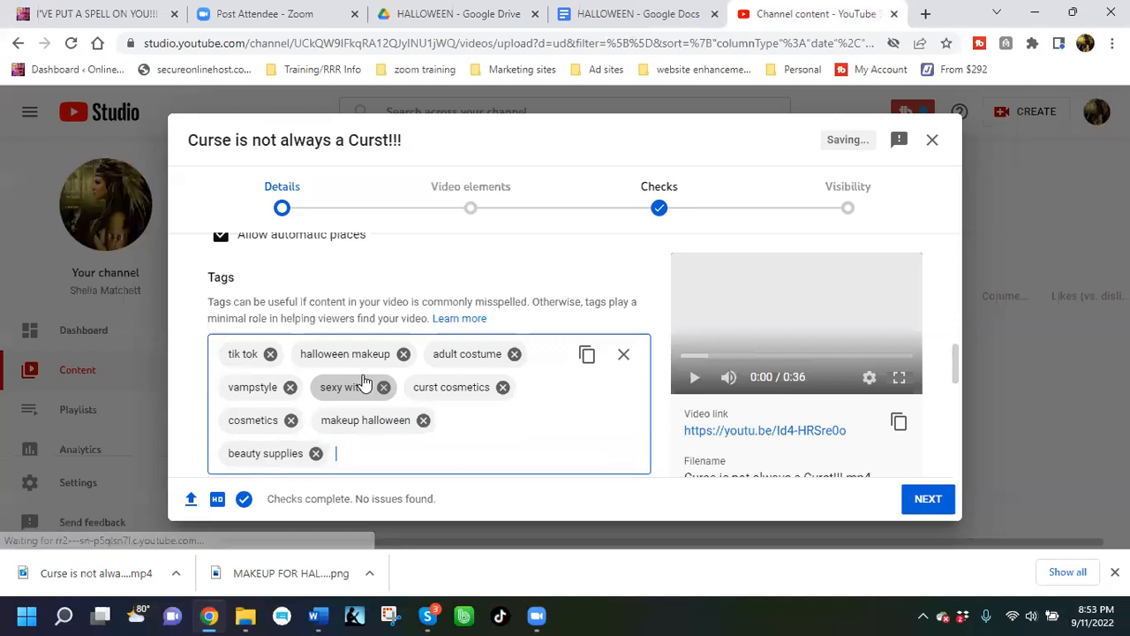
Step: Extend the video's tags with "eyeliner", "mascara" and "lip potion"
text(,eyeline,)
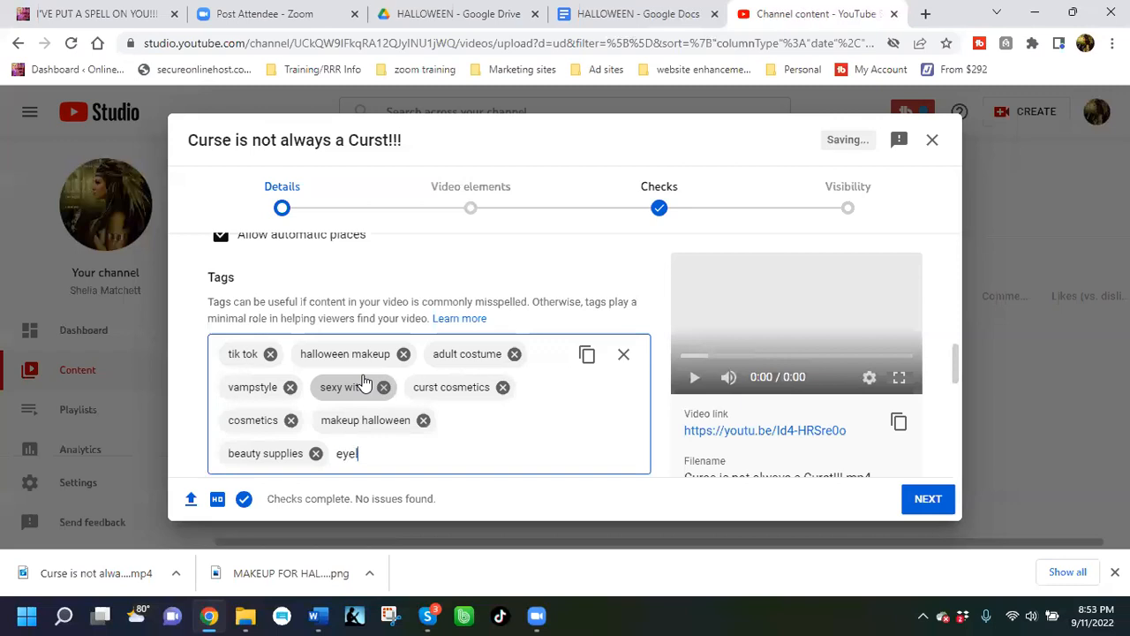
key(BackSpace)
text(r,)
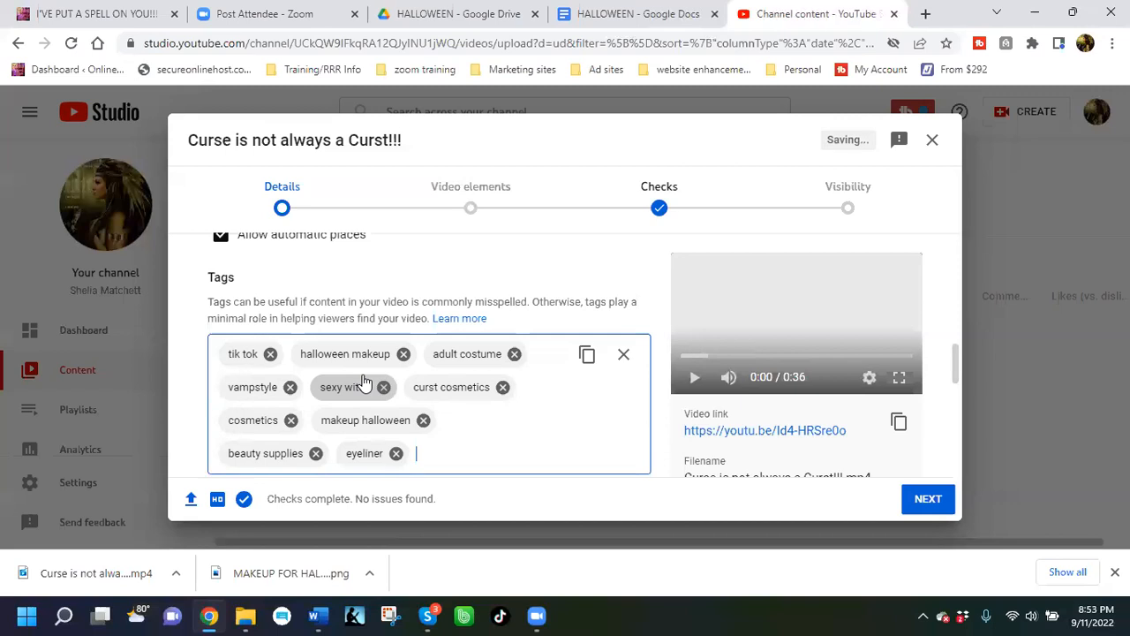
text(mascara)
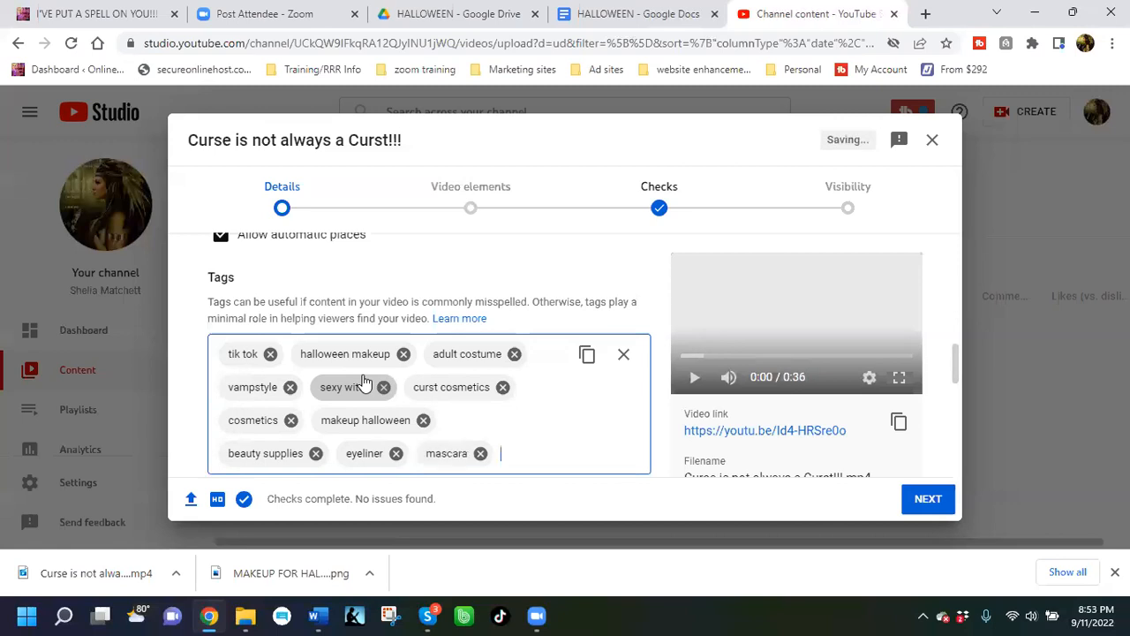
text(lippoto)
key(BackSpace)
key(BackSpace)
key(BackSpace)
key(BackSpace)
text(potion)
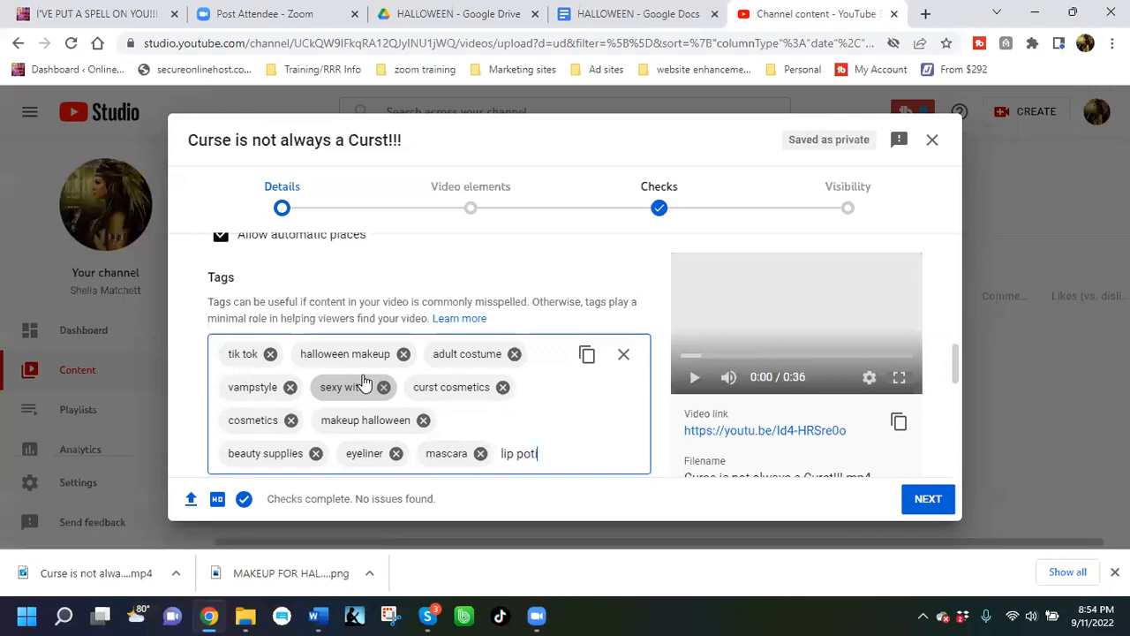
key(Return)
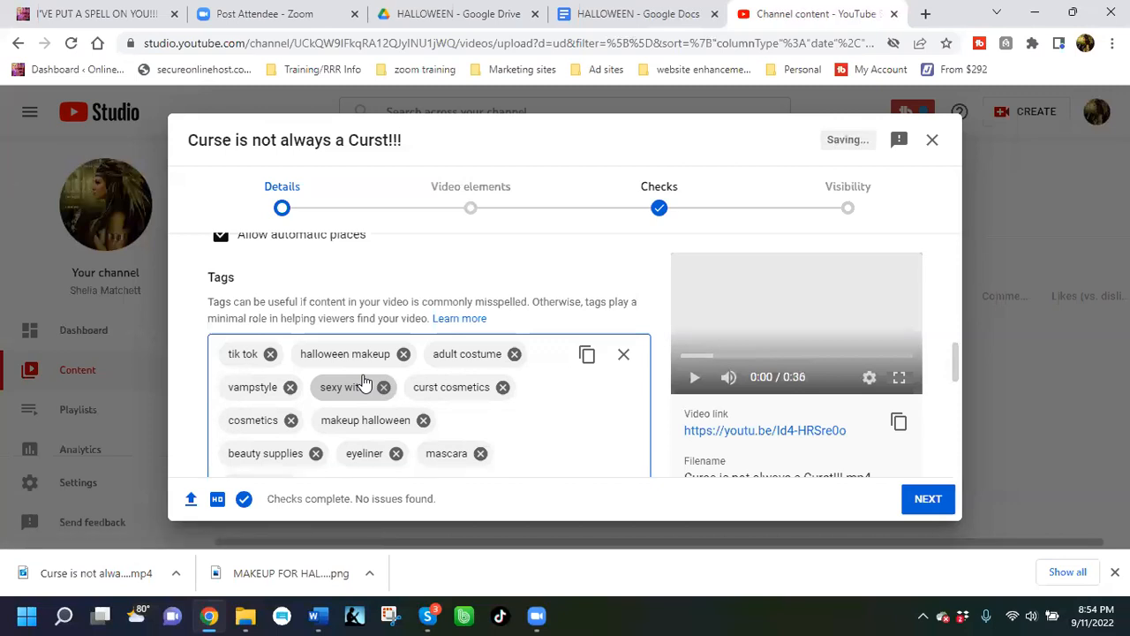
Step: Extend the video's tags with "batty liner", "halloween", "costumes" and "makeup"
text(batty)
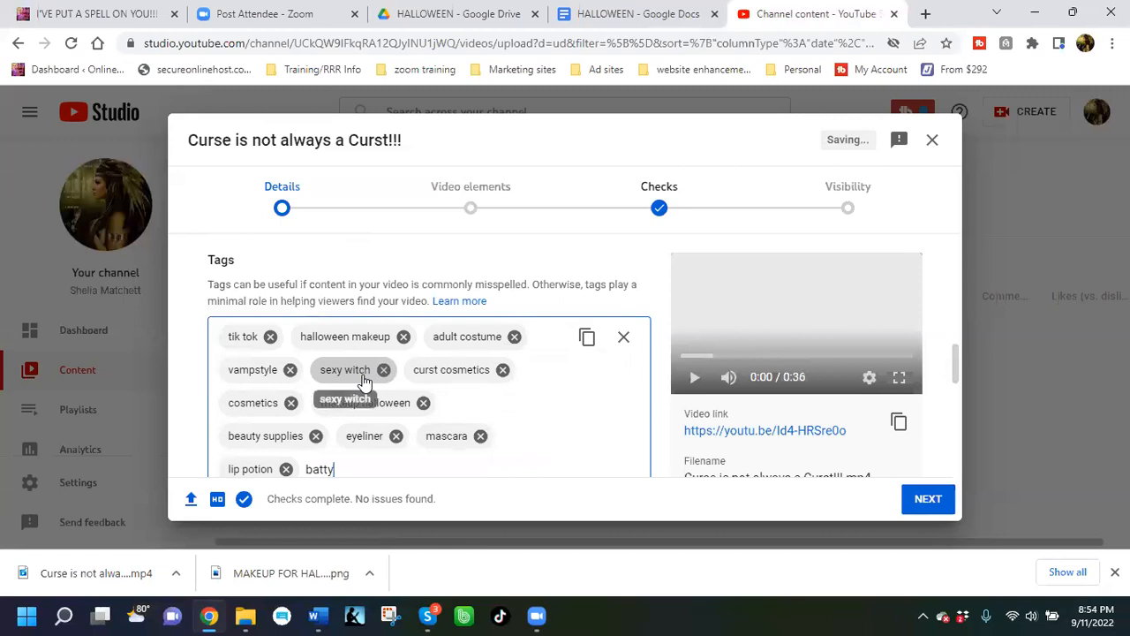
text( liner)
key(Return)
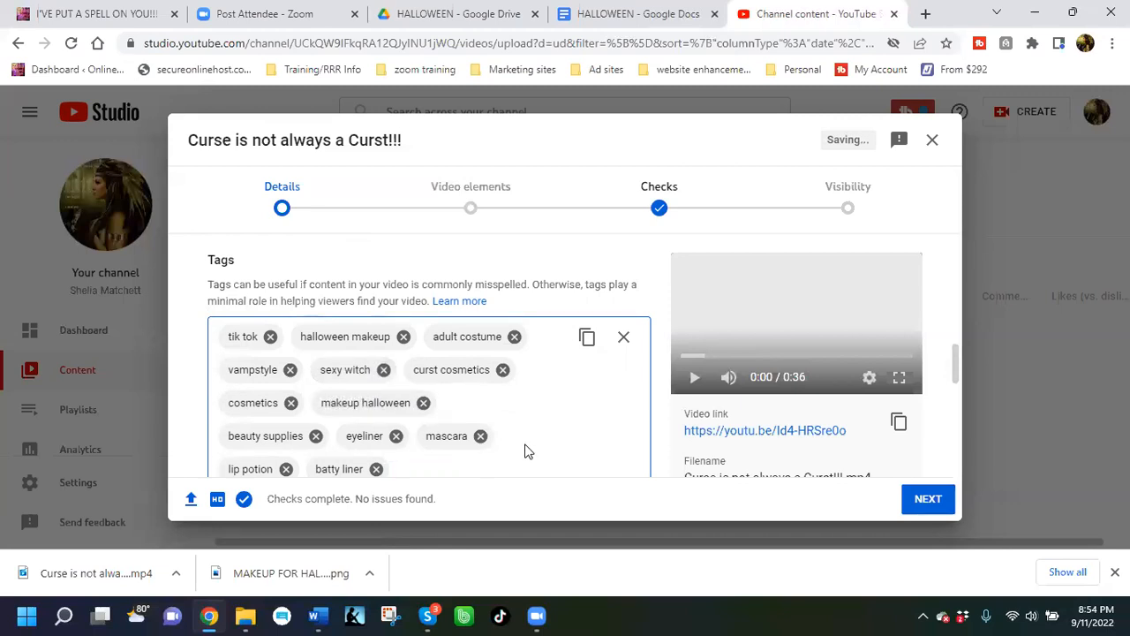
text(halloween)
key(Return)
text(costumes)
key(Return)
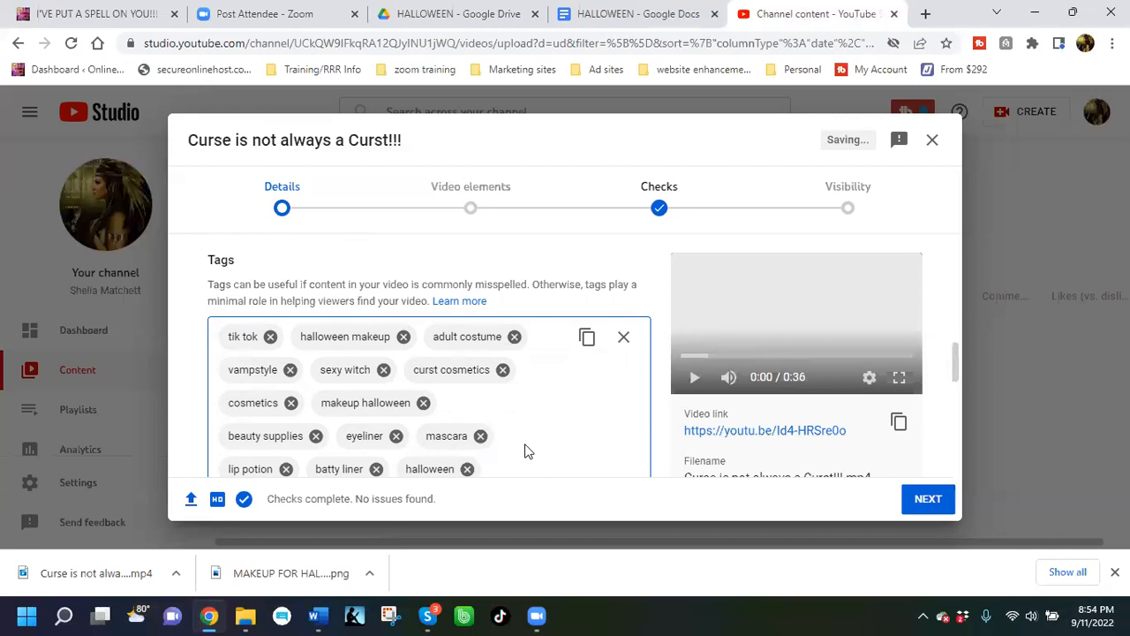
text(makeup)
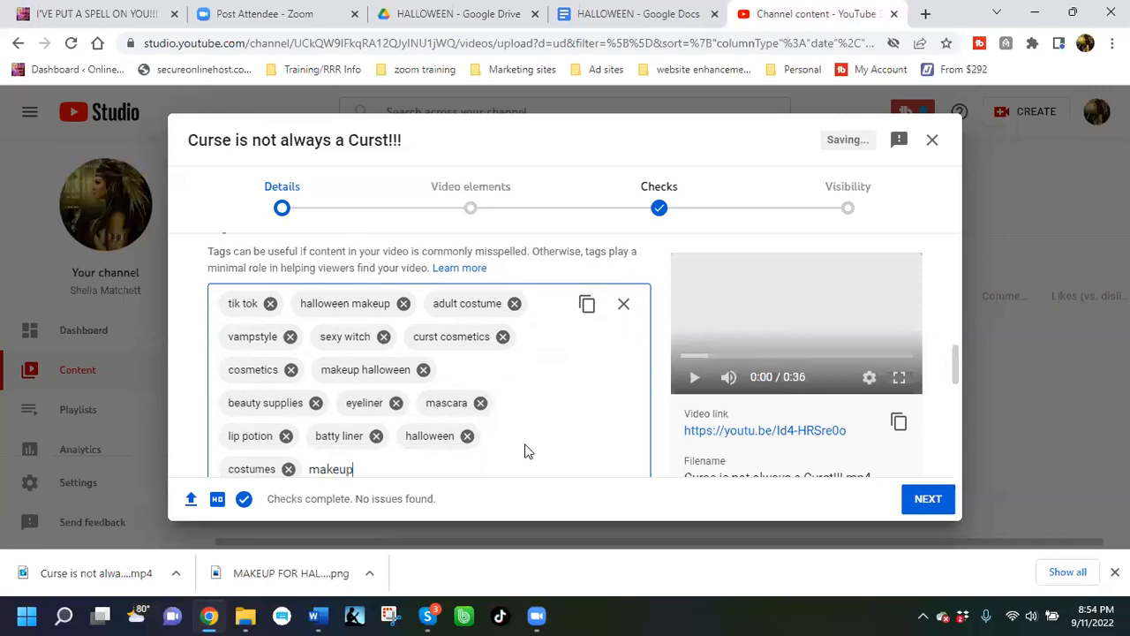
key(Return)
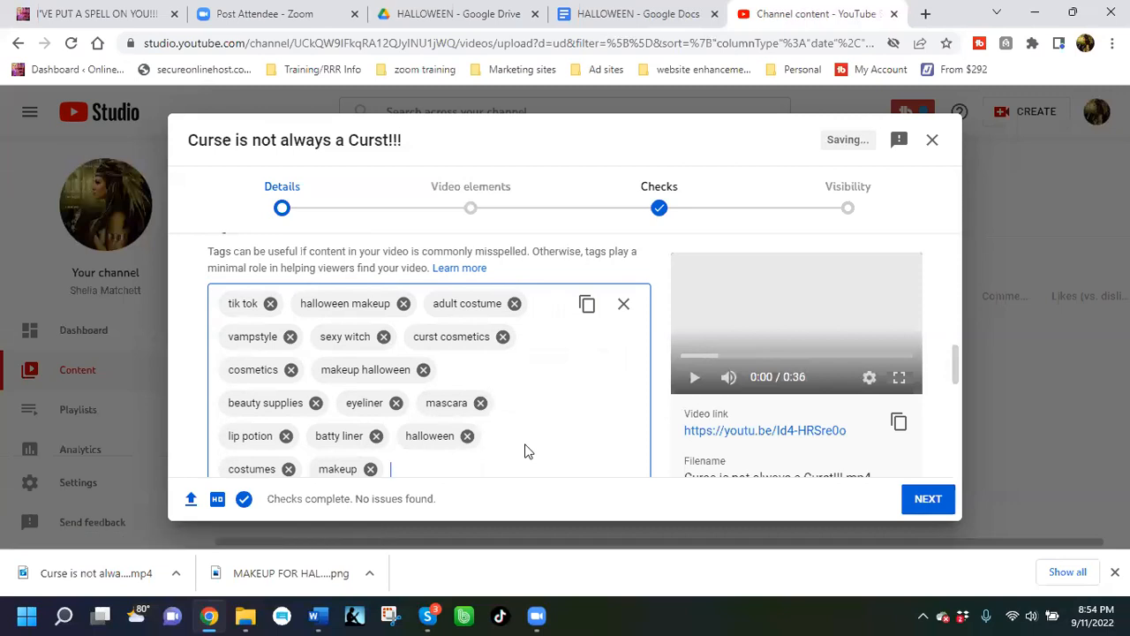
Step: Set the video's recording date to Sep 11, 2022
scroll(625, 408, down, 3)
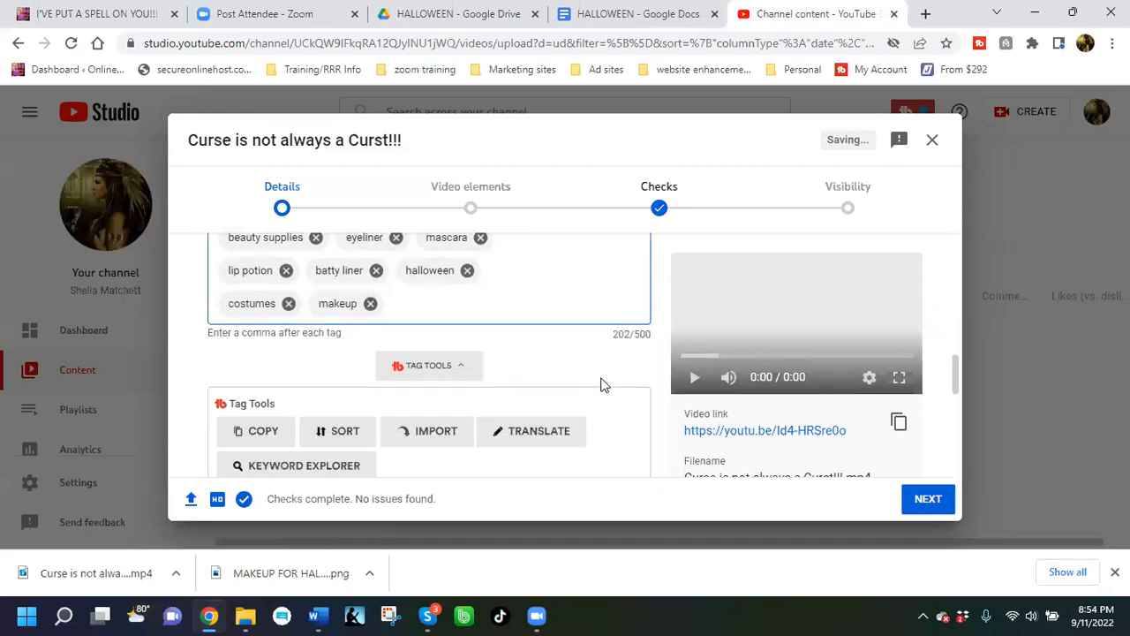
scroll(482, 398, down, 5)
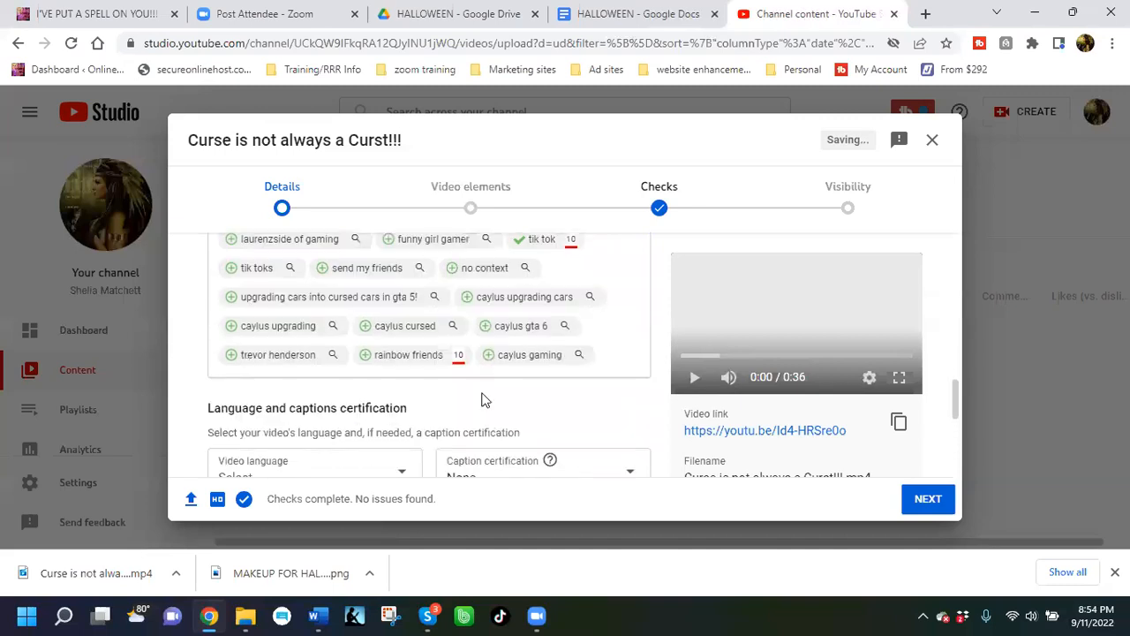
scroll(481, 400, down, 3)
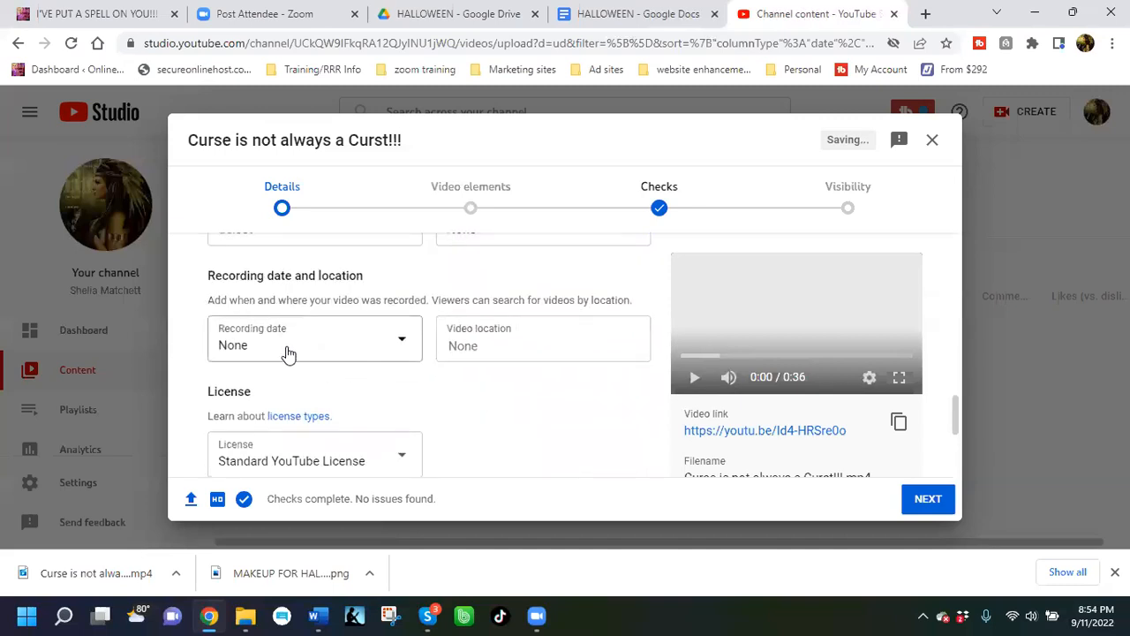
click(412, 344)
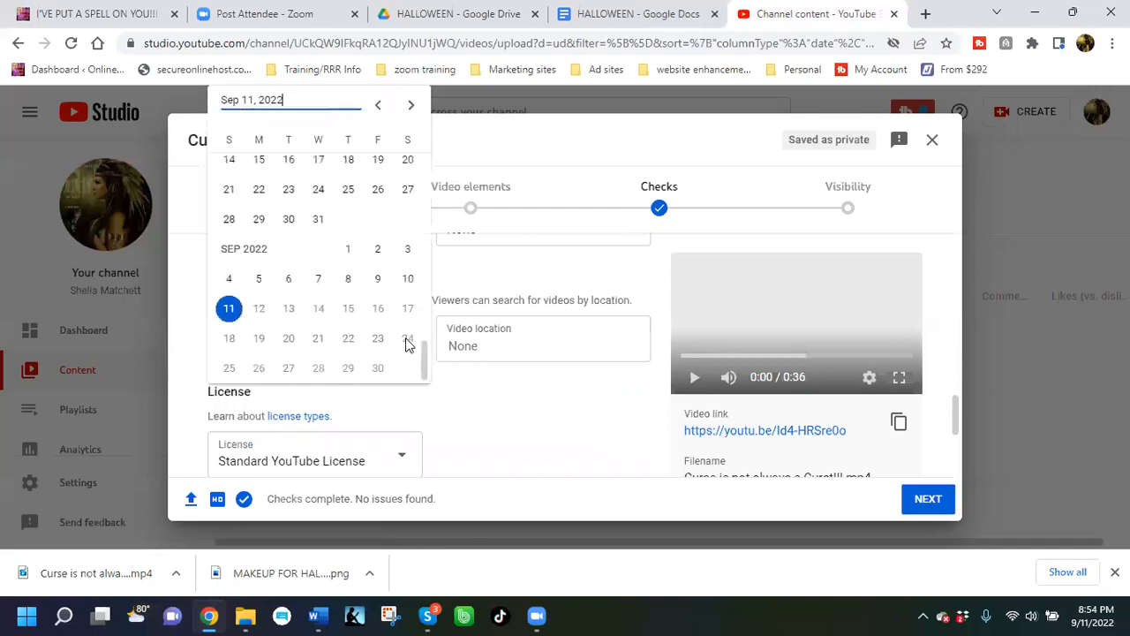
click(228, 314)
Step: Review the remaining license and comment settings of the video details and copy the video link
scroll(457, 399, down, 3)
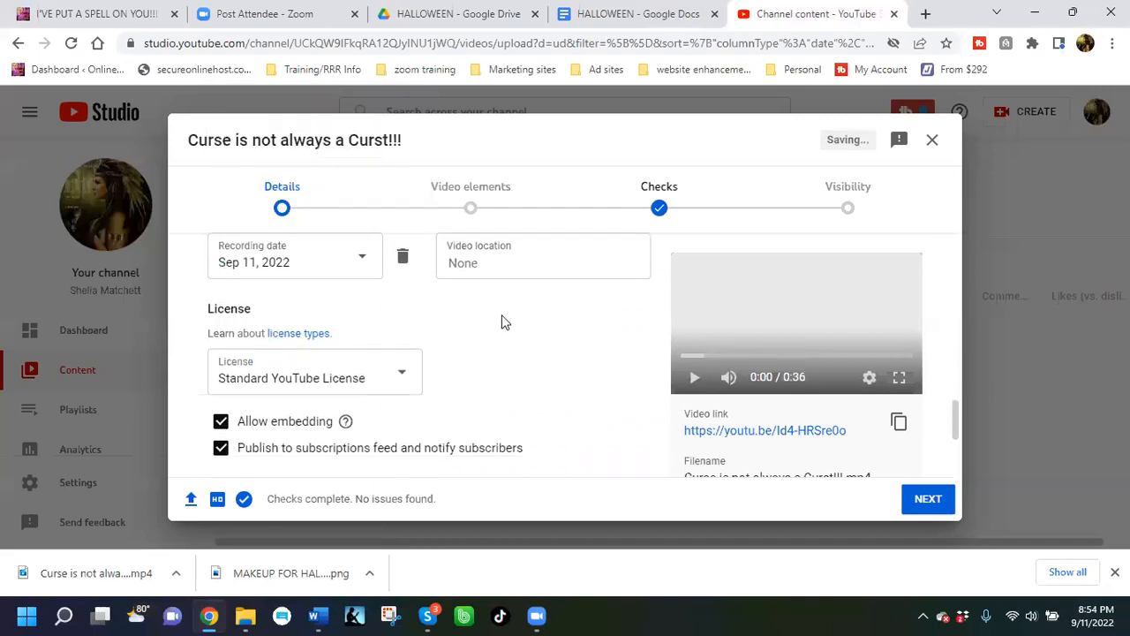
scroll(401, 371, down, 4)
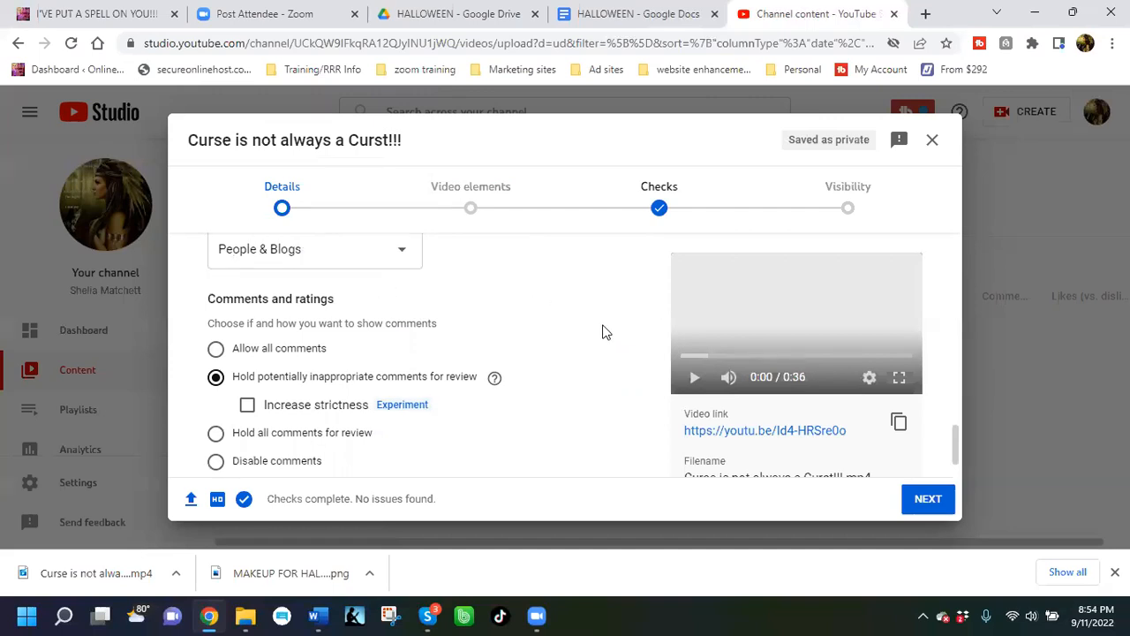
scroll(602, 332, down, 1)
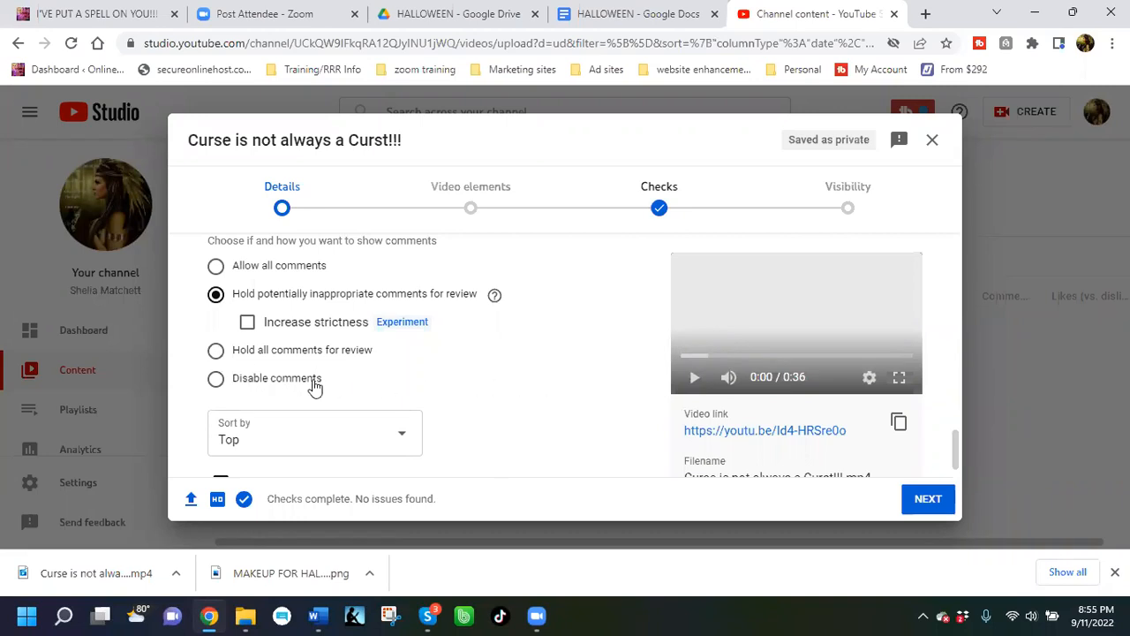
scroll(529, 362, down, 1)
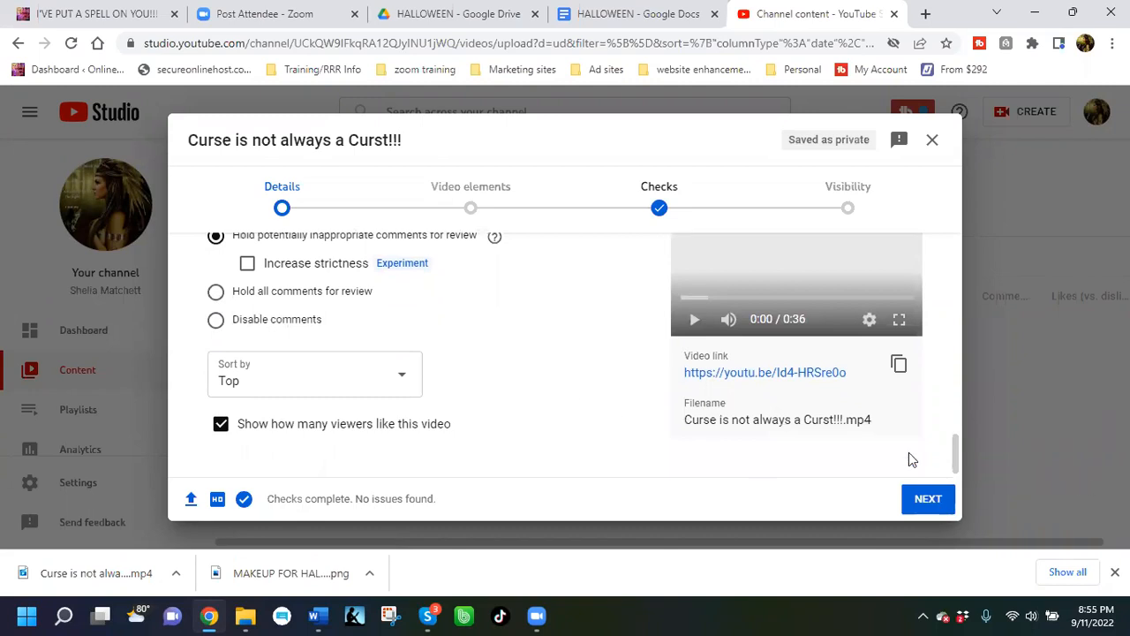
drag(852, 373, 686, 378)
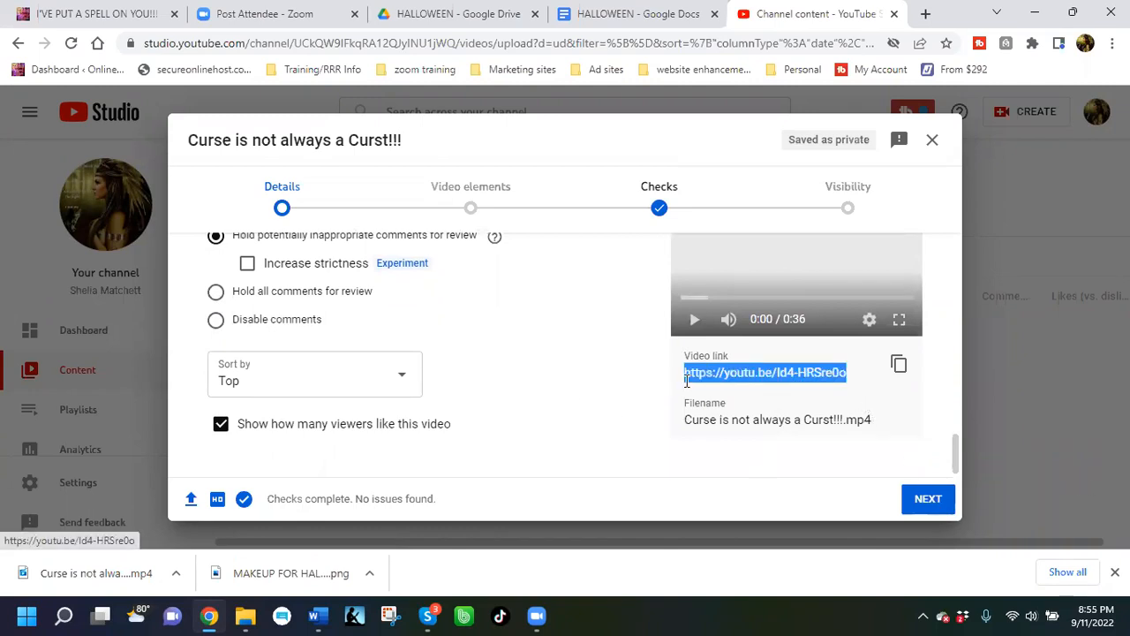
right_click(687, 380)
click(732, 252)
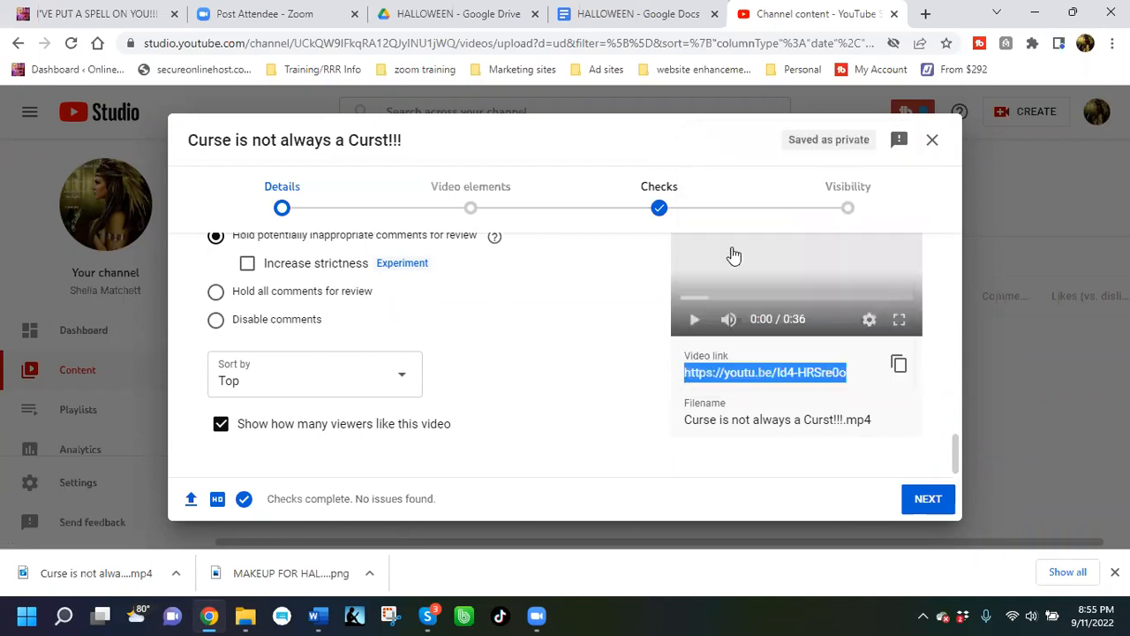
Step: Continue past Video elements and Checks without additions and set the video's visibility to Public
click(928, 505)
scroll(720, 398, down, 1)
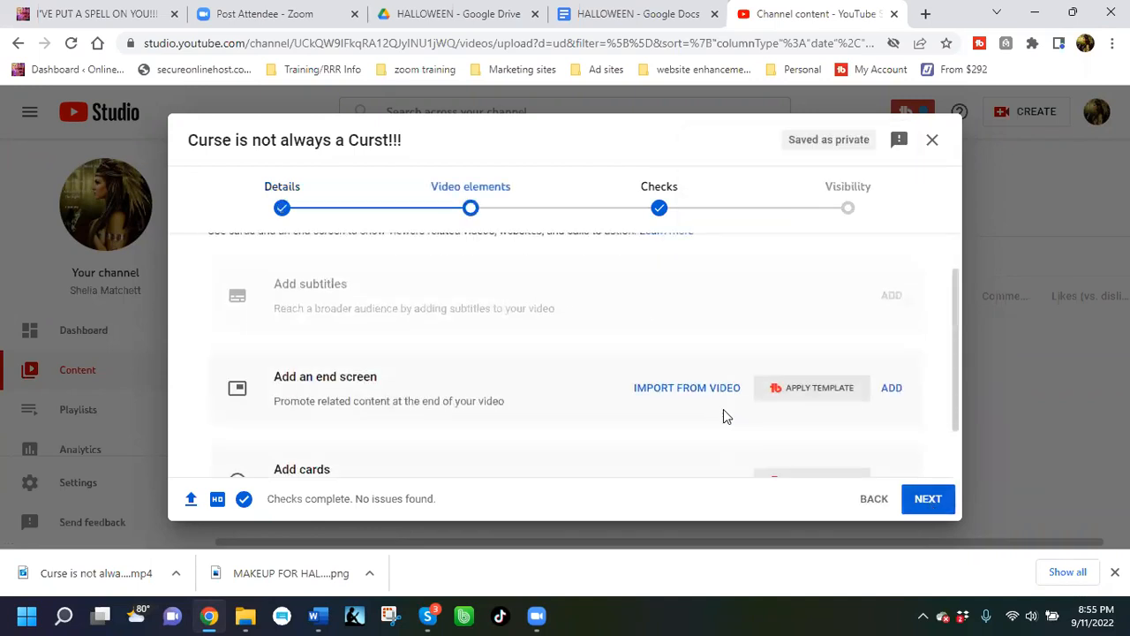
click(931, 501)
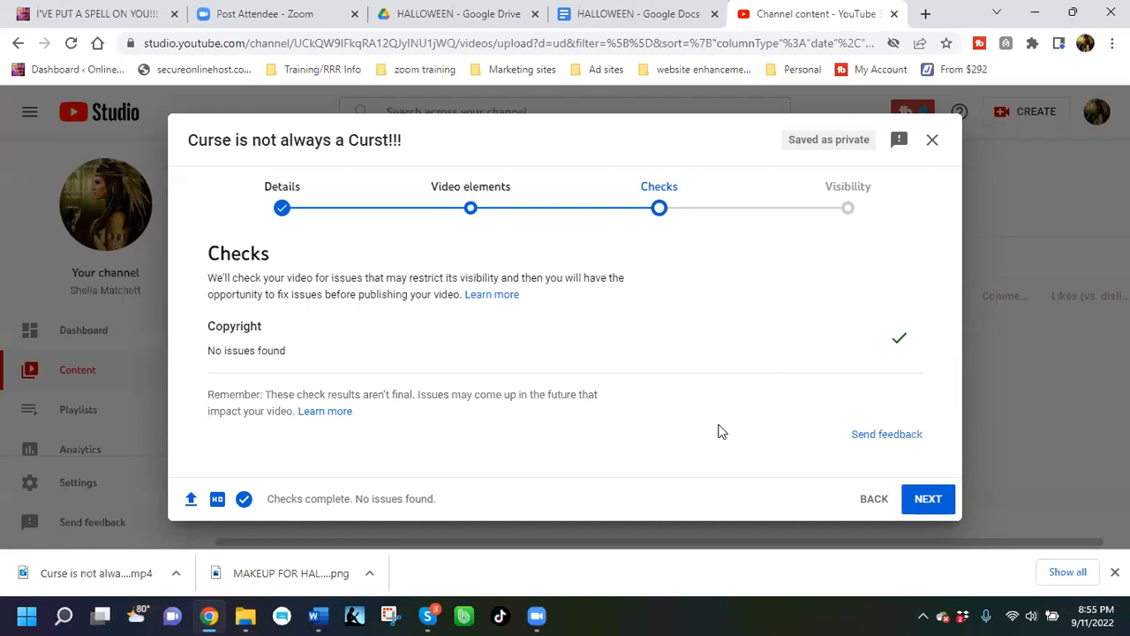
click(928, 500)
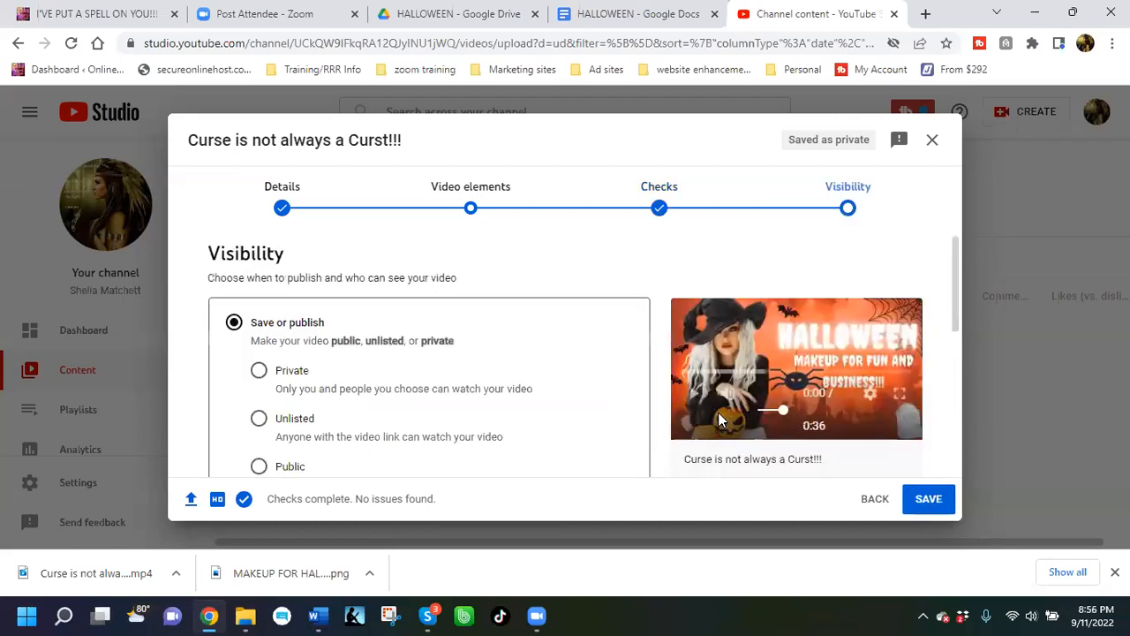
click(258, 466)
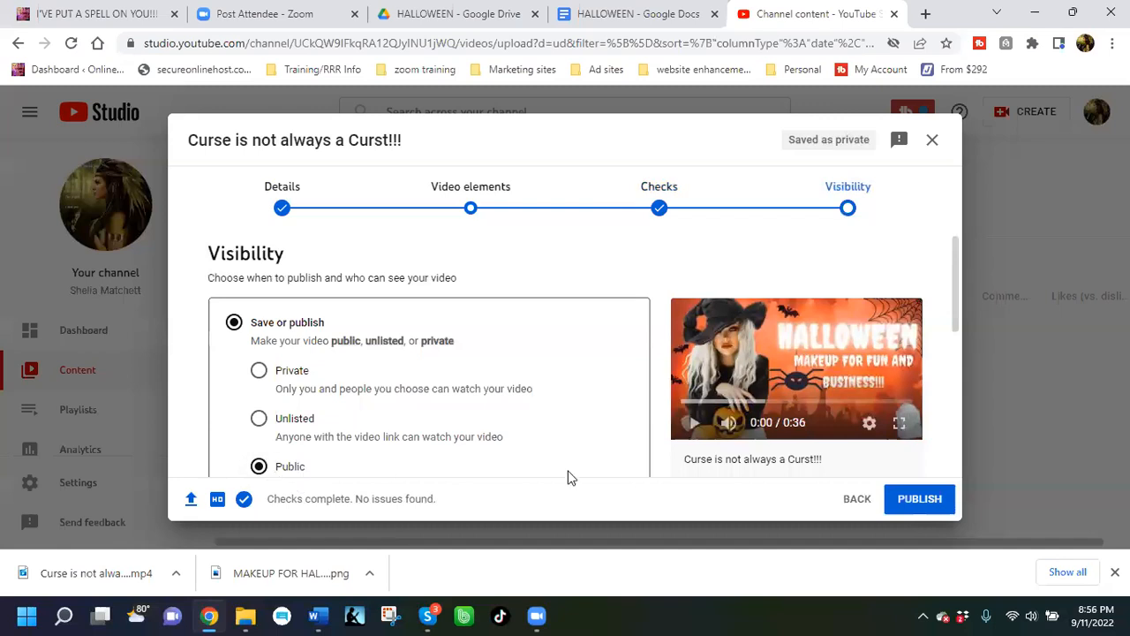
Step: Review the remaining visibility options and pre-publish checks, and publish the video
scroll(625, 467, down, 2)
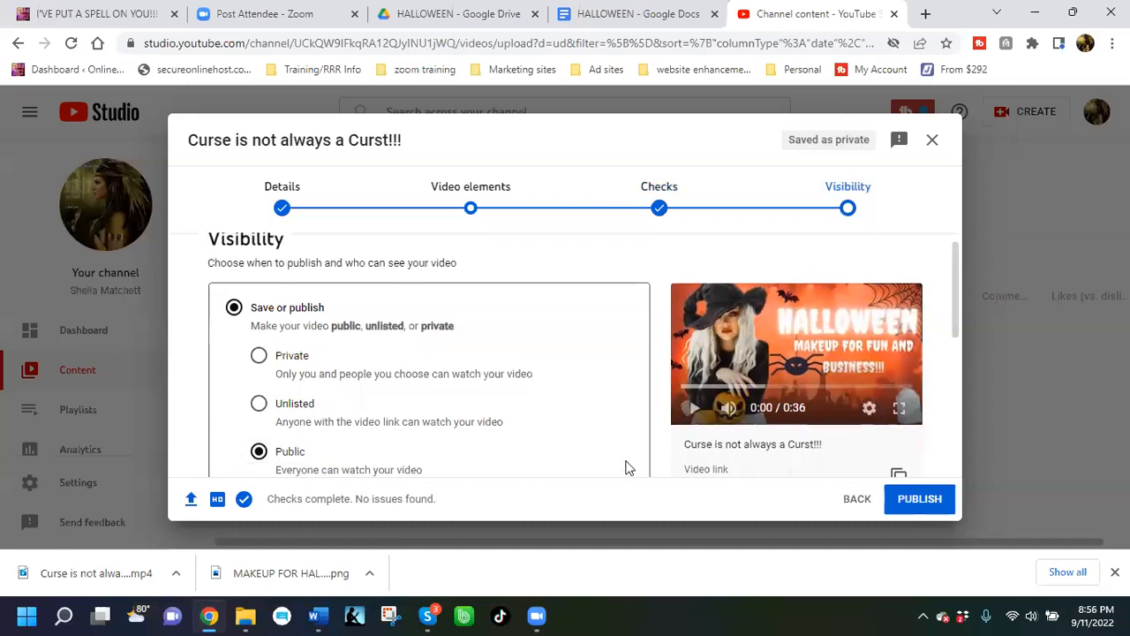
scroll(625, 467, down, 1)
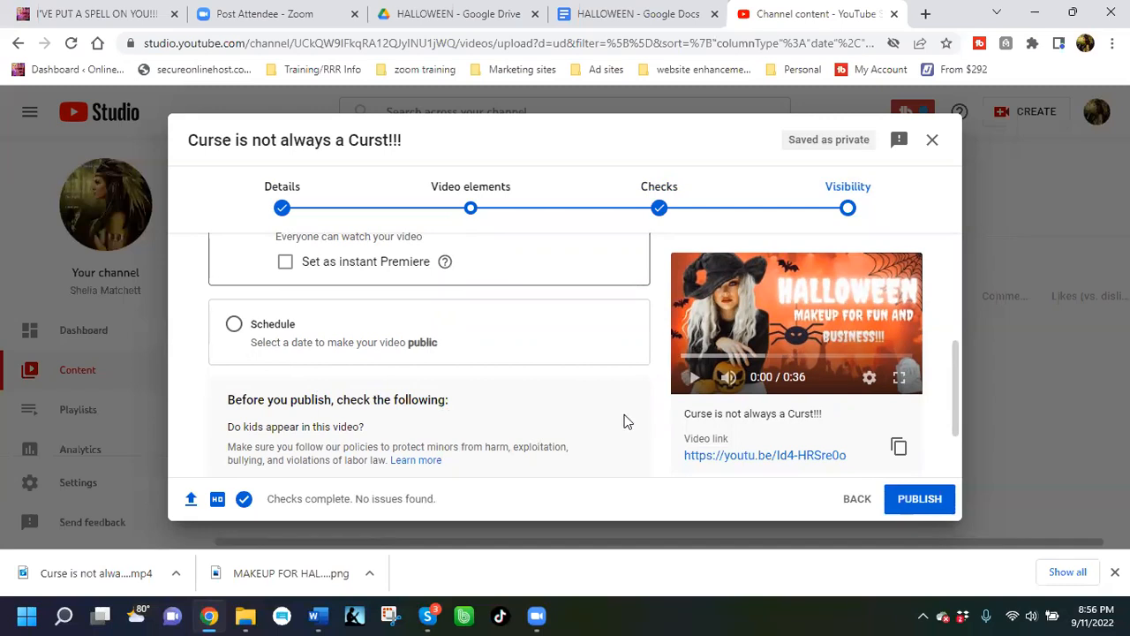
scroll(623, 421, down, 2)
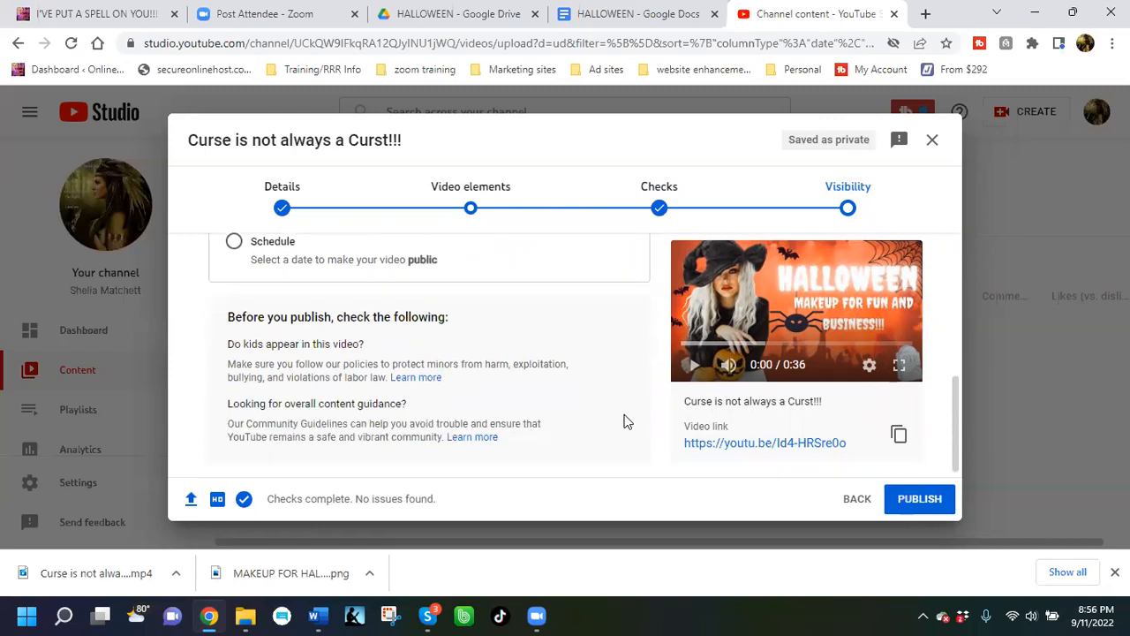
click(920, 499)
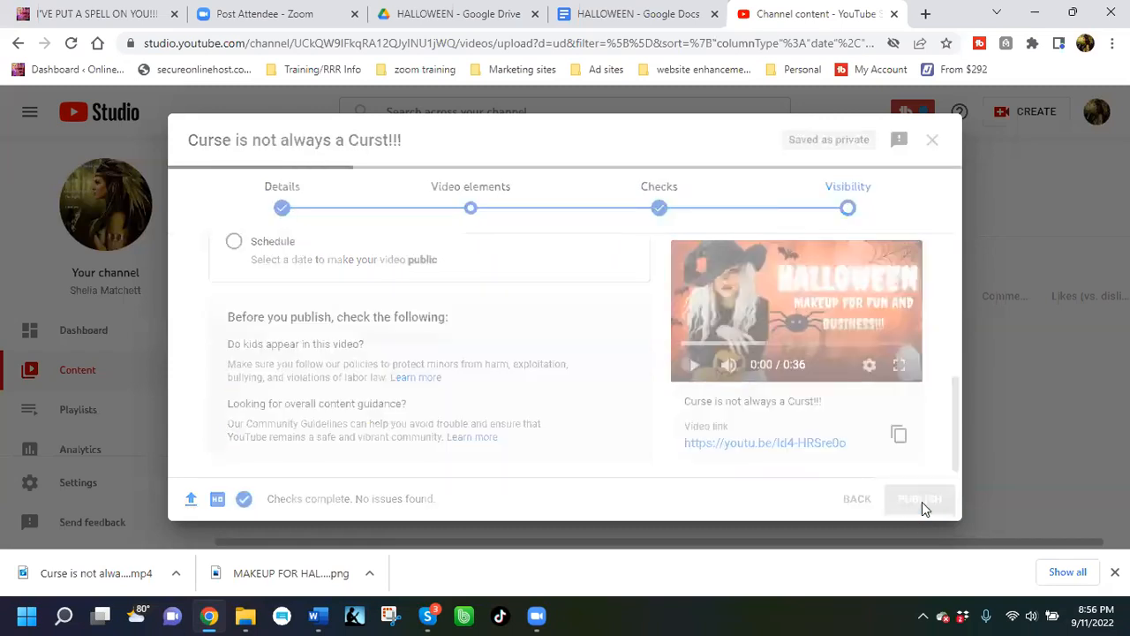
Step: Paste the copied video link on a new line under Video in the HALLOWEEN Google Doc and label it "- curst"
click(604, 15)
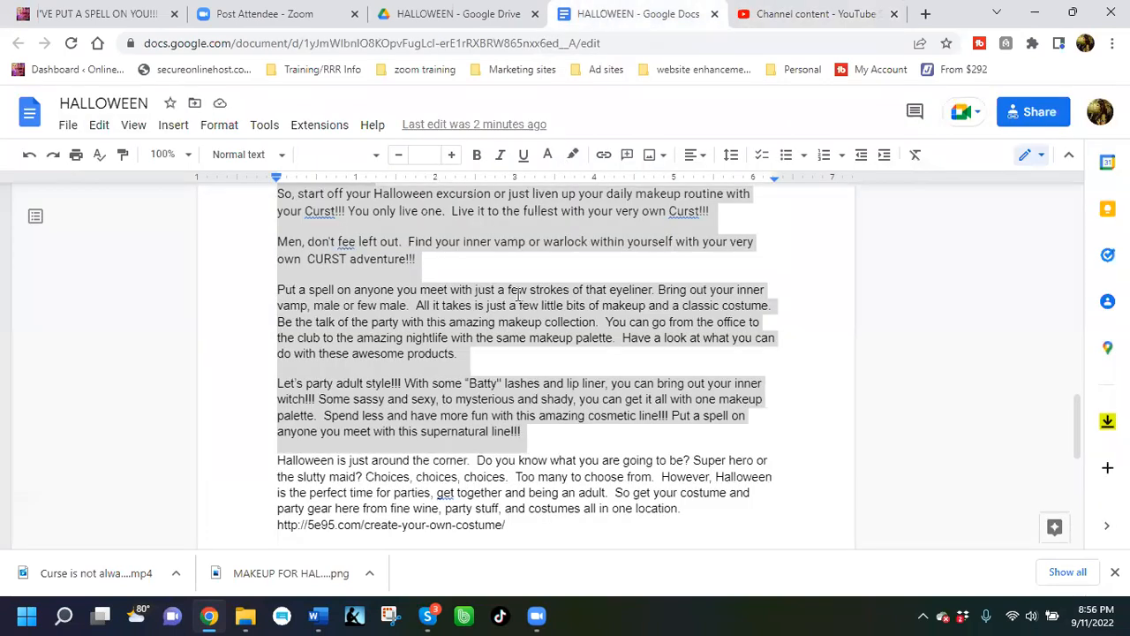
scroll(486, 309, up, 5)
scroll(485, 307, up, 5)
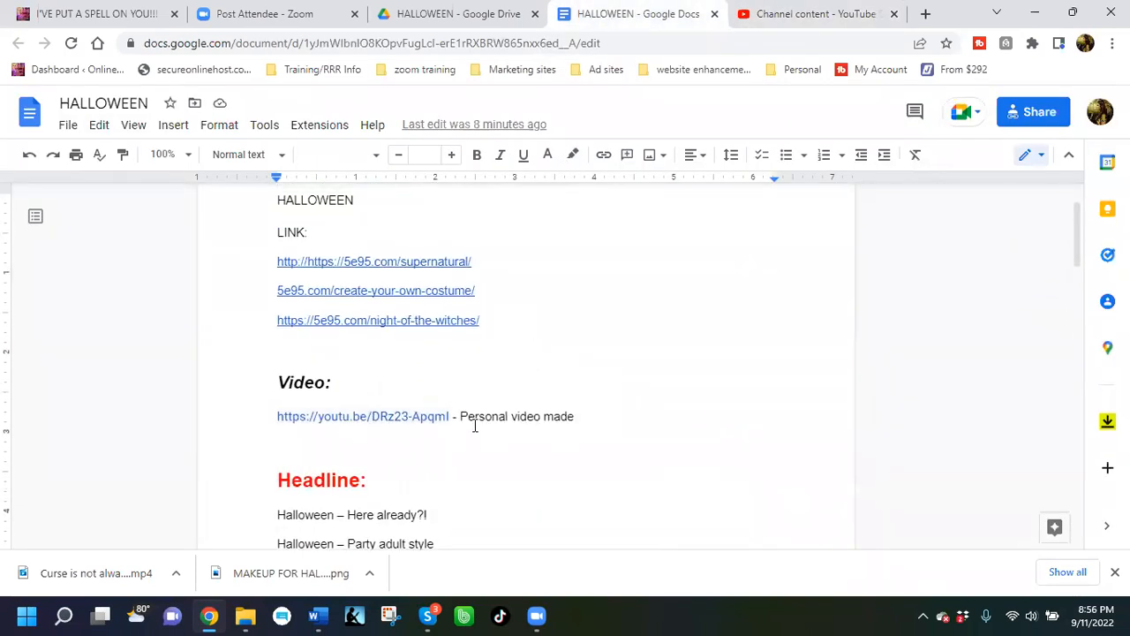
click(592, 416)
key(Return)
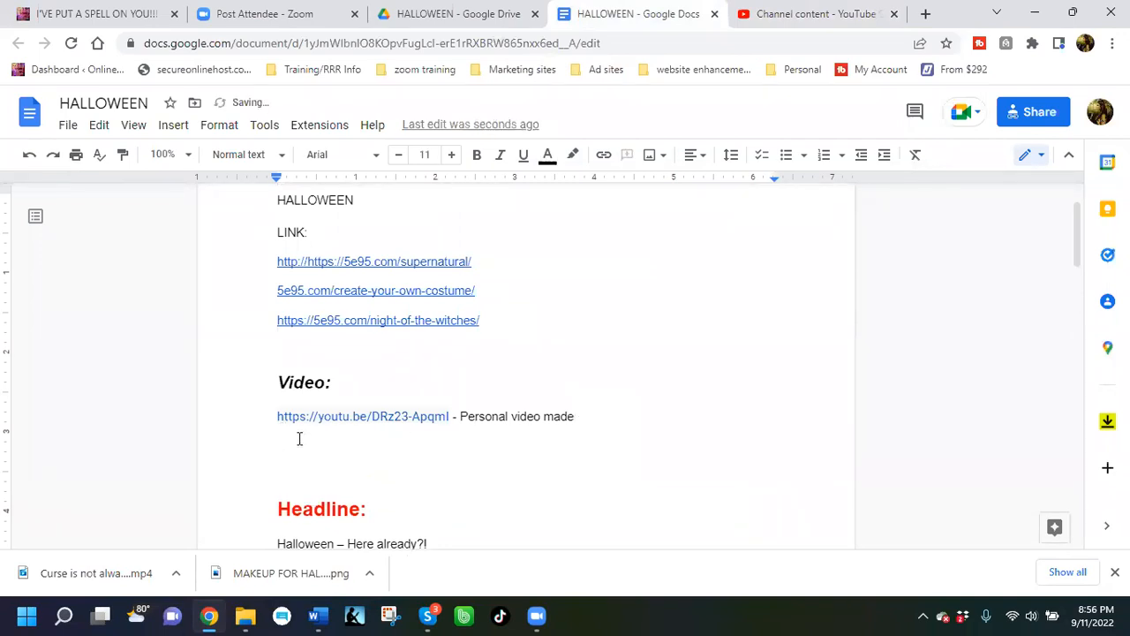
right_click(298, 441)
click(348, 221)
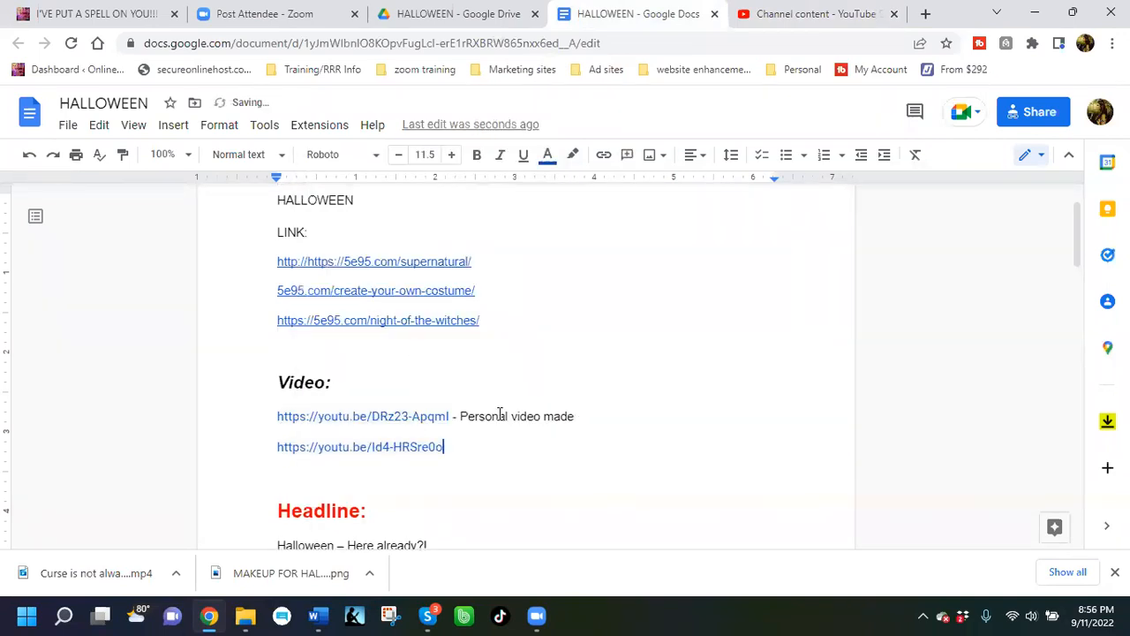
text(- curst)
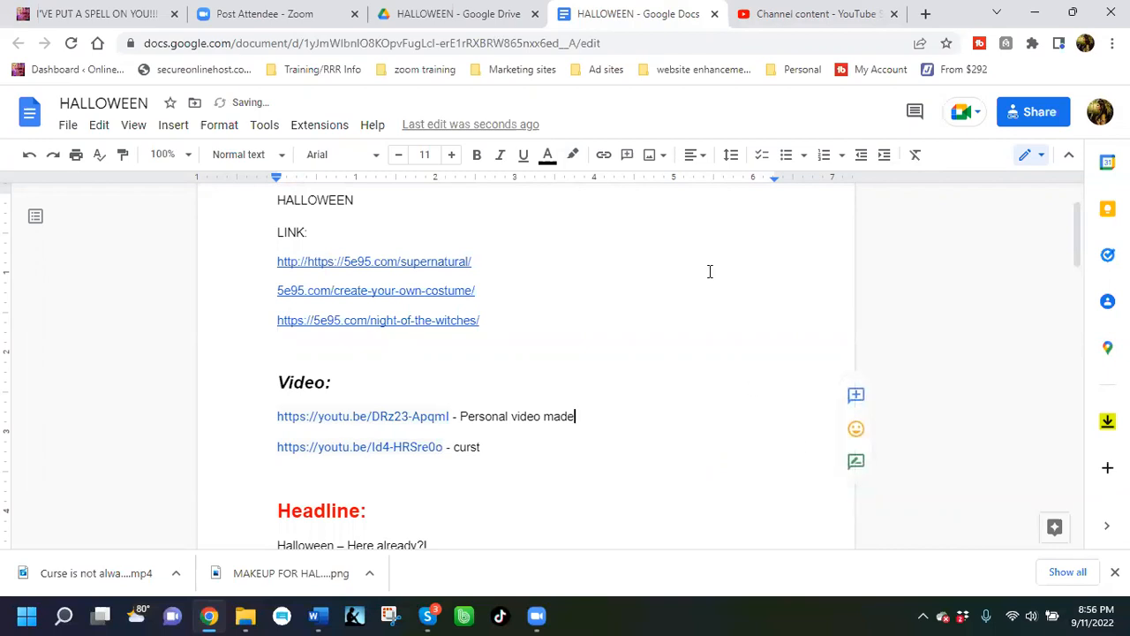
Step: Start a Facebook share of the published YouTube video, beginning with "Hey guys, are you ready for Halloween with your makup and adult costume?"
click(764, 14)
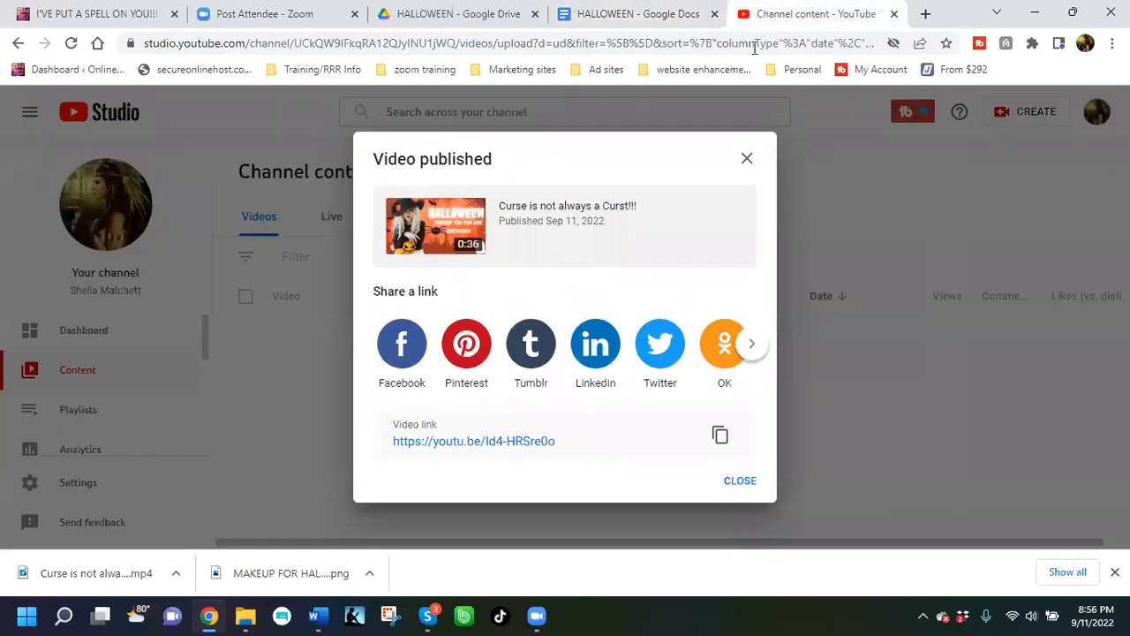
click(402, 347)
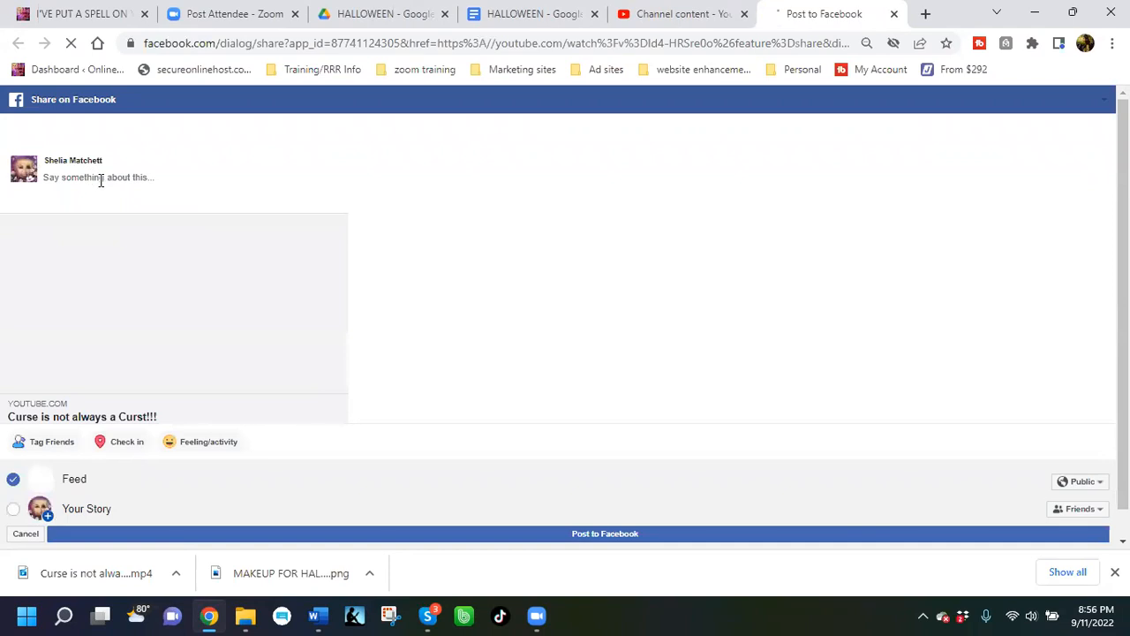
click(96, 179)
text(H)
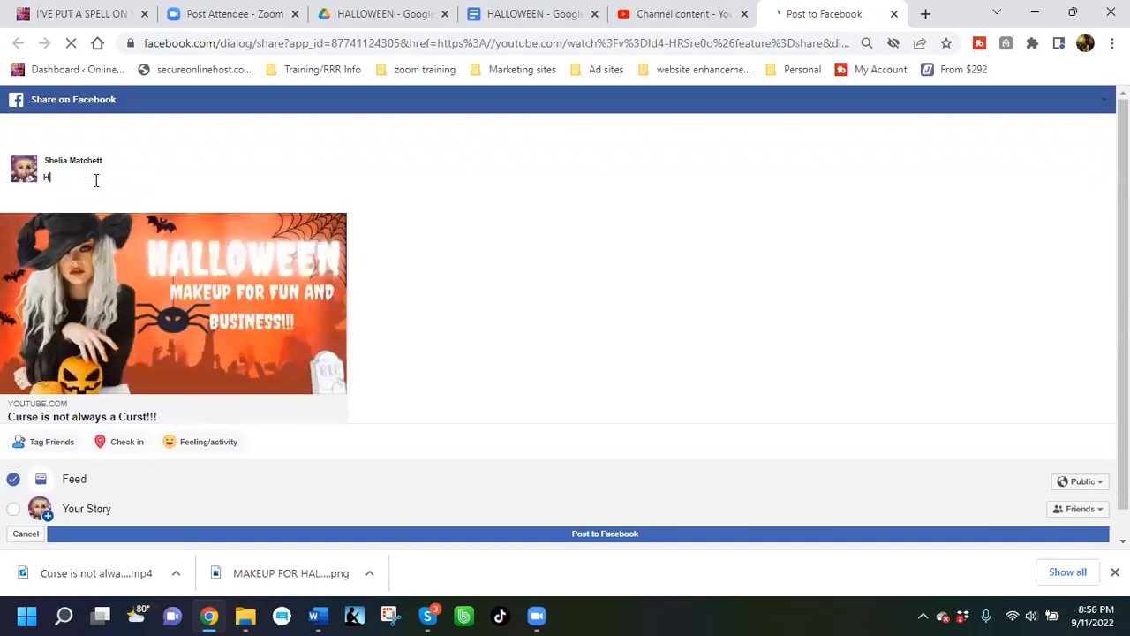
text(ey guys, are y)
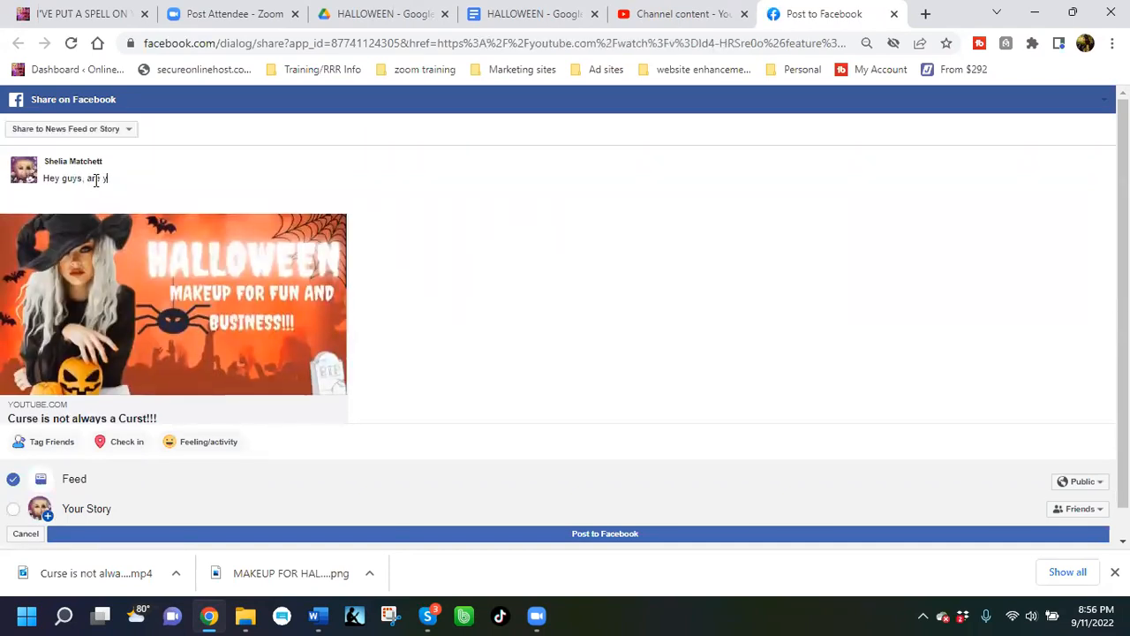
text(ou ready for Halloween )
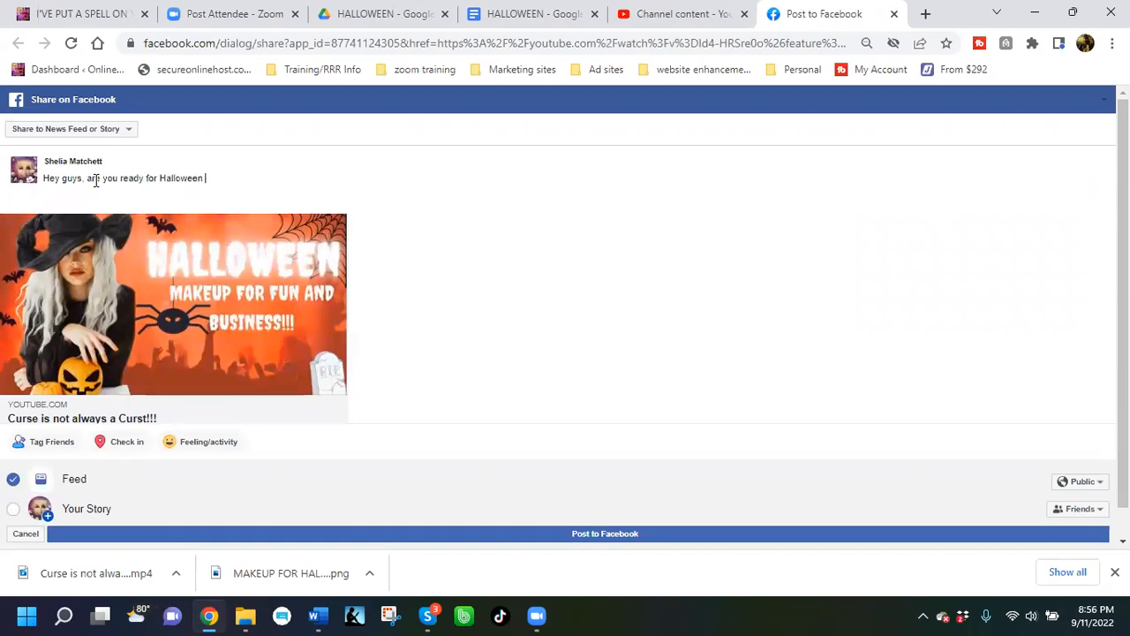
text(with your makup and adult s)
key(BackSpace)
text(costume? Then you need to have a)
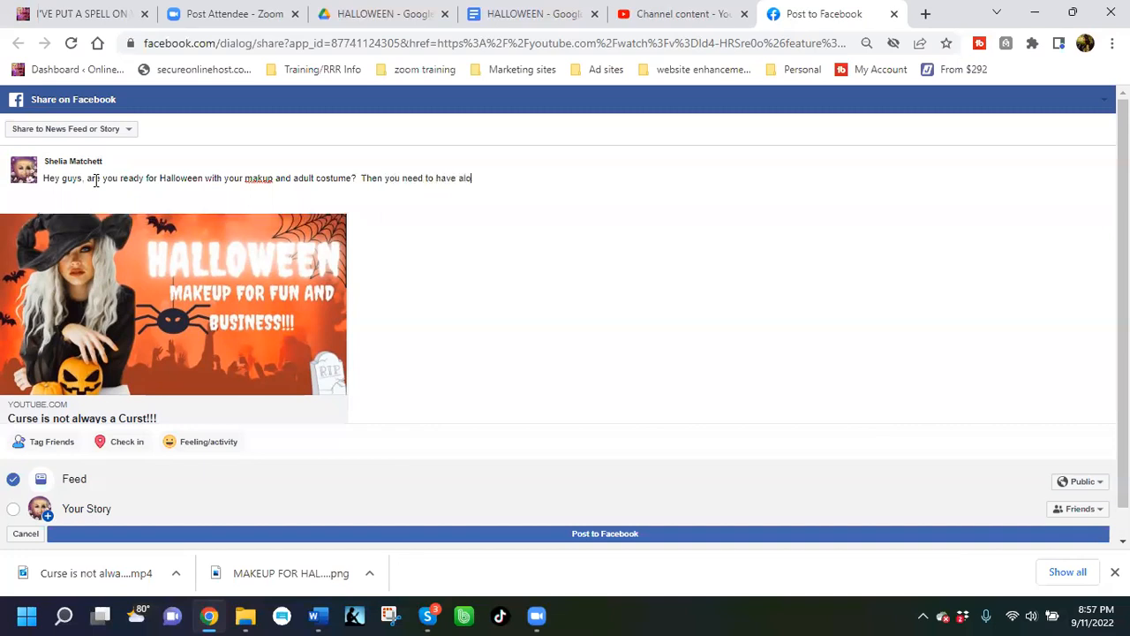
Step: Continue the post by recommending "this amazing video that I found" as something "we can use in the office as well as out to party"
text( look at this amazing video that I foun)
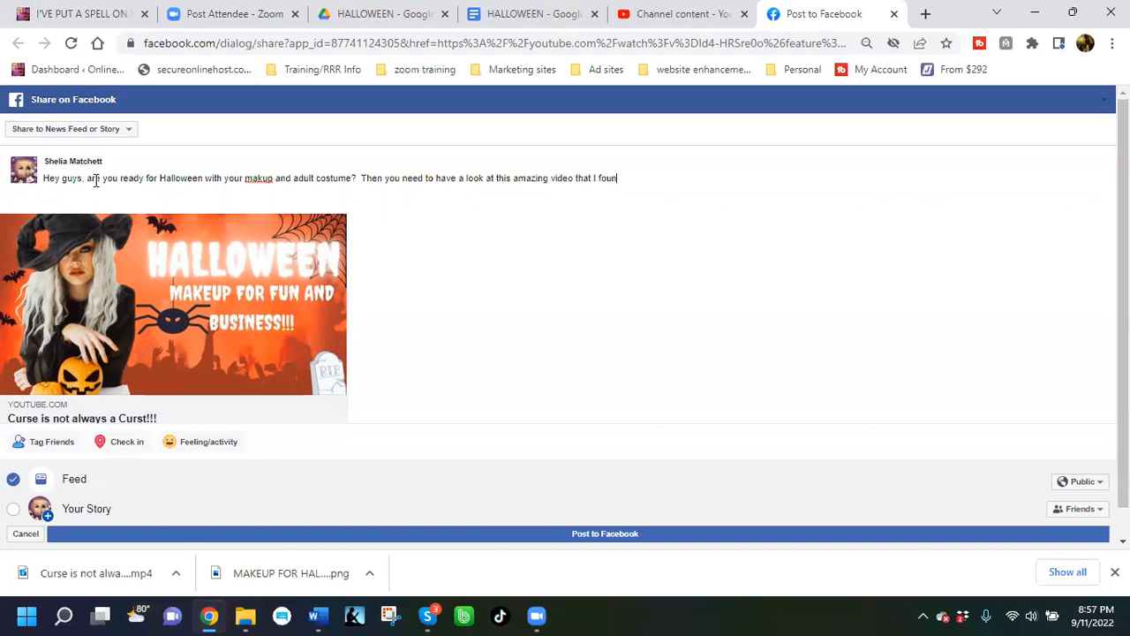
text(d.  I think this is something that we can use )
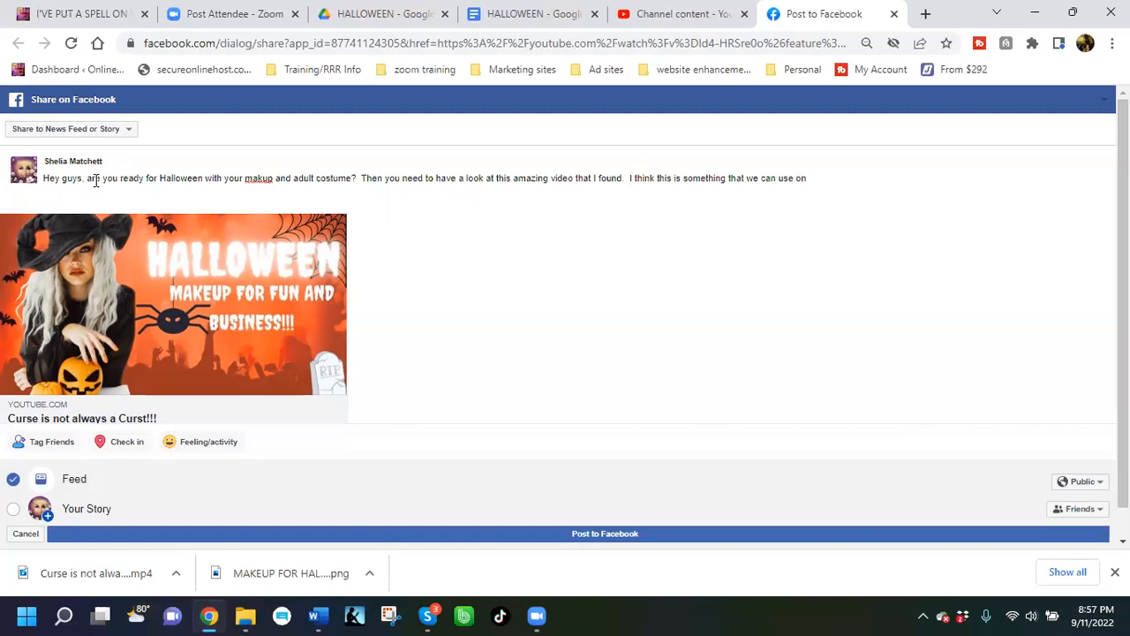
text(in the office as well as out to party.  So ver)
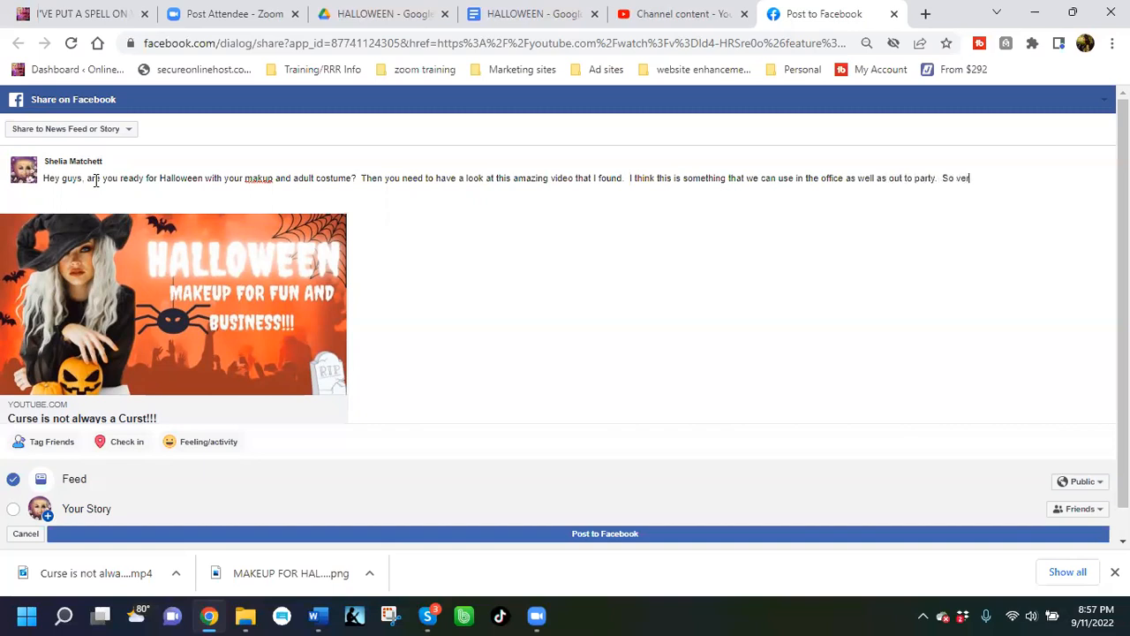
Step: Finish the message with "So versatile and easy to use. Check out the link in the comments for more information on this cosmetic line."
text(sitile a)
key(BackSpace)
key(BackSpace)
key(BackSpace)
text(atile anm)
text( easy to use.  Check ou thte)
key(BackSpace)
key(BackSpace)
key(BackSpace)
text(the l)
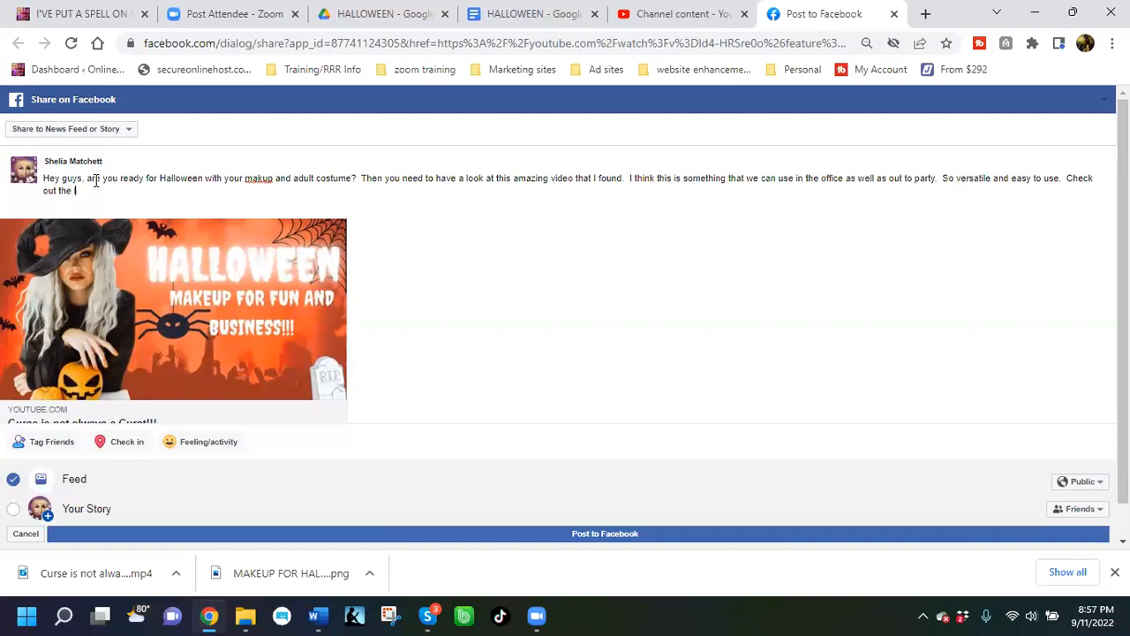
text(ink in the comments for more information o)
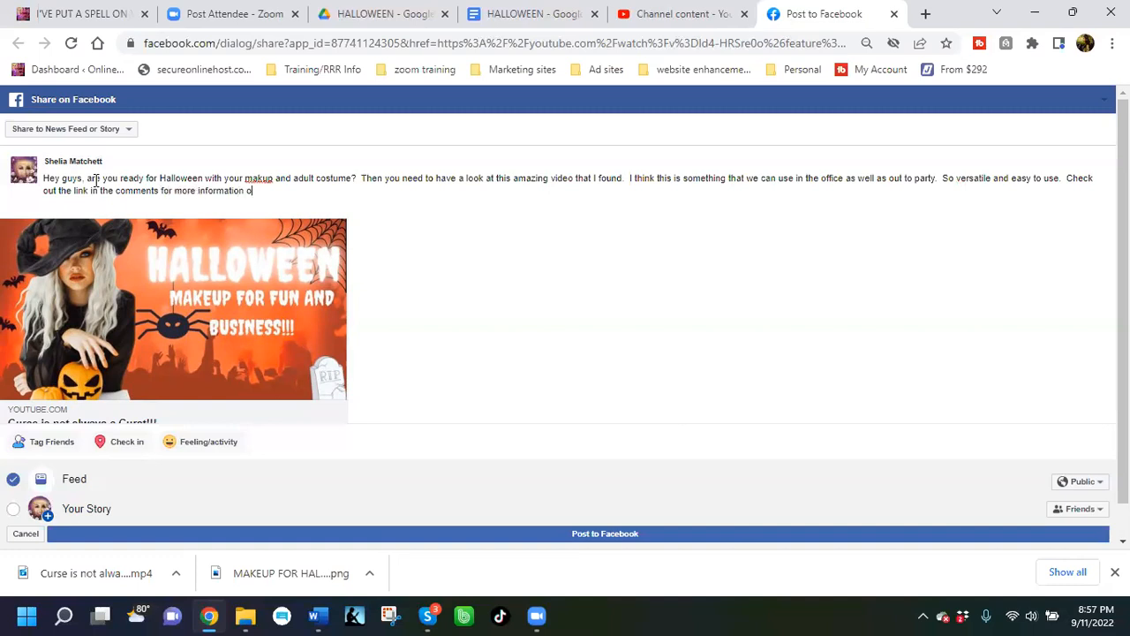
key(BackSpace)
key(BackSpace)
key(BackSpace)
key(BackSpace)
text(n this maku)
key(BackSpace)
key(BackSpace)
key(BackSpace)
key(BackSpace)
text(cosmetic line.)
Step: Include Your Story alongside Feed as a destination and publish the post to Facebook
scroll(448, 256, down, 1)
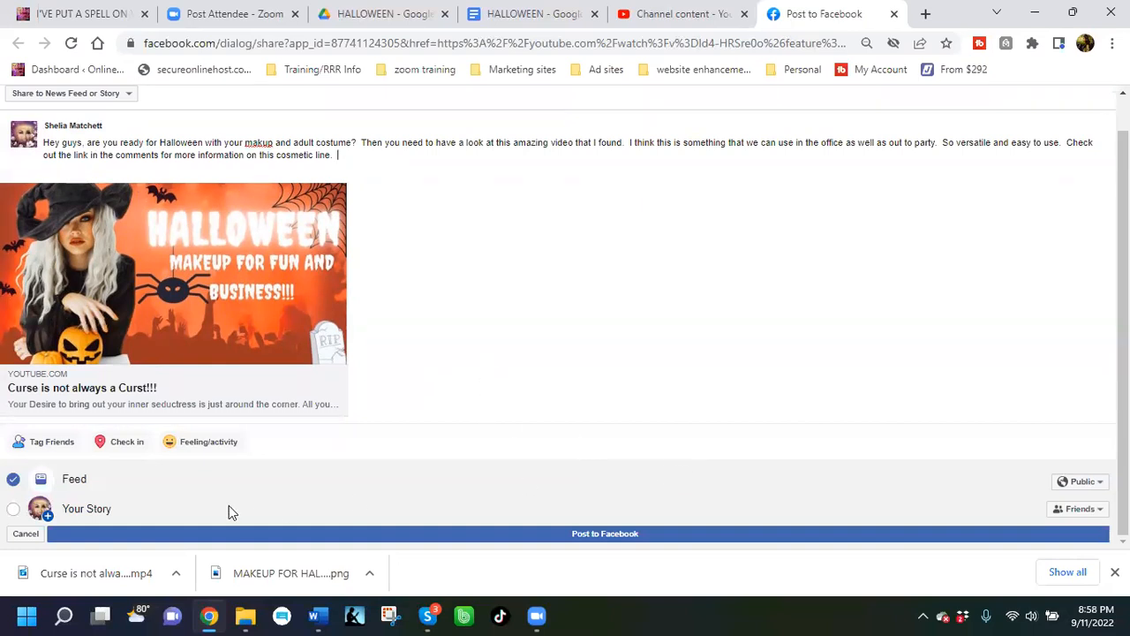
click(14, 510)
click(84, 527)
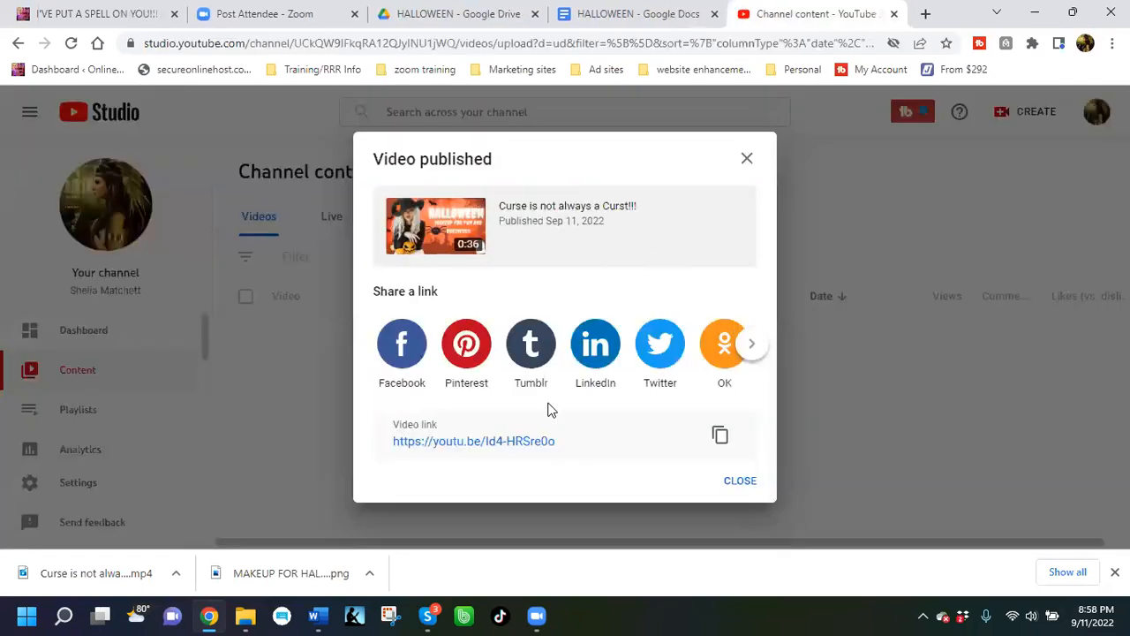
Step: Try to share the published video on Pinterest, searching for a "halloween" board, and close the Pinterest page
click(468, 355)
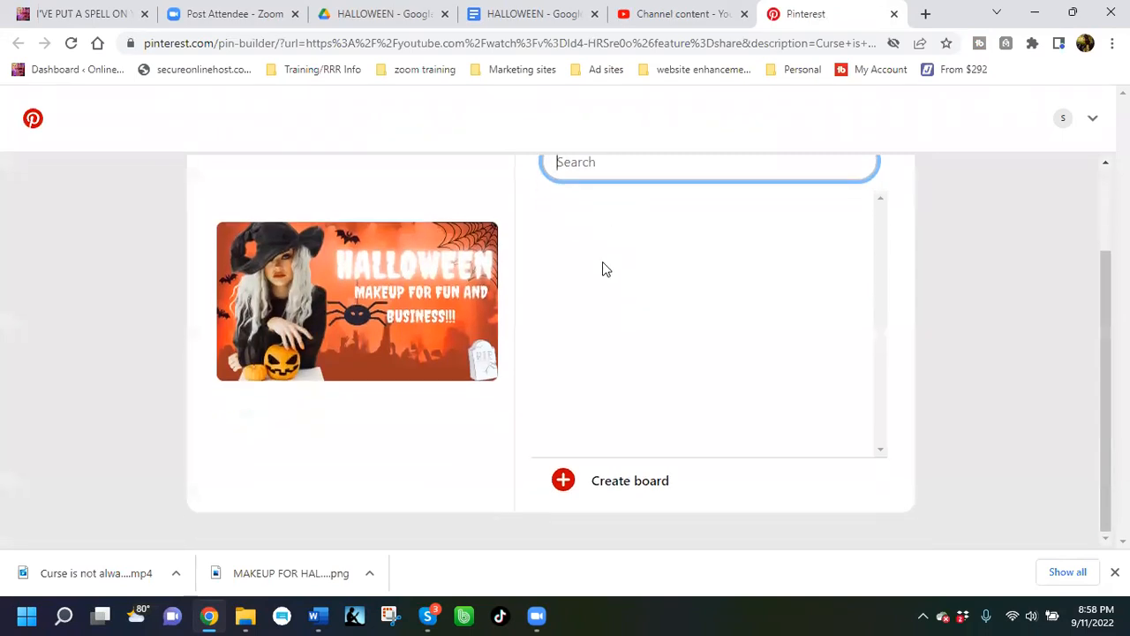
scroll(617, 279, up, 1)
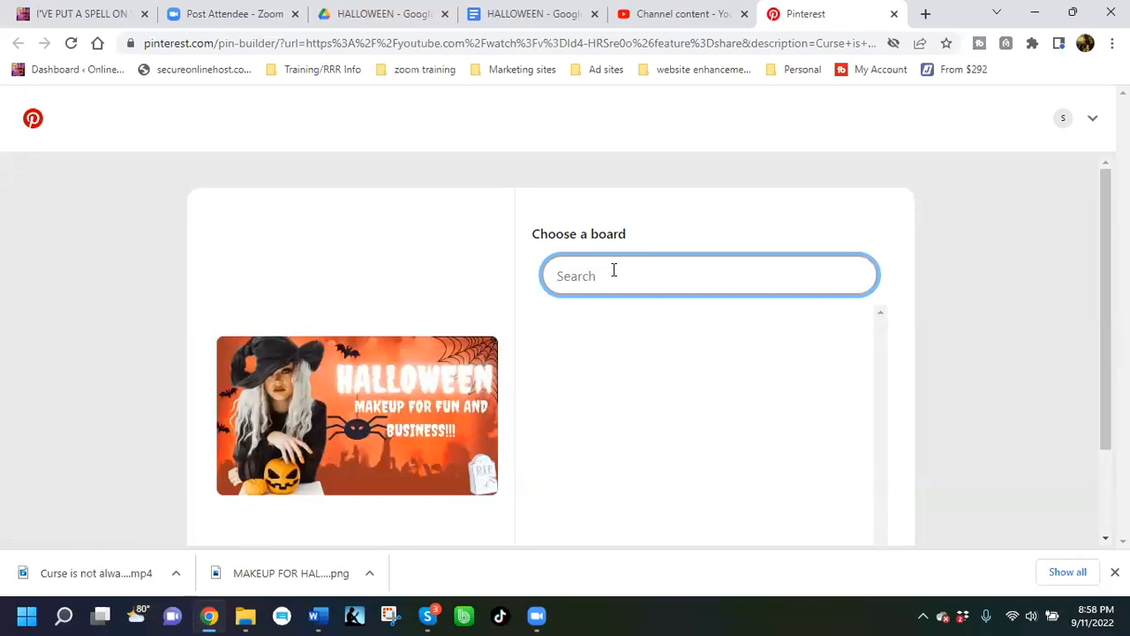
right_click(614, 272)
click(565, 275)
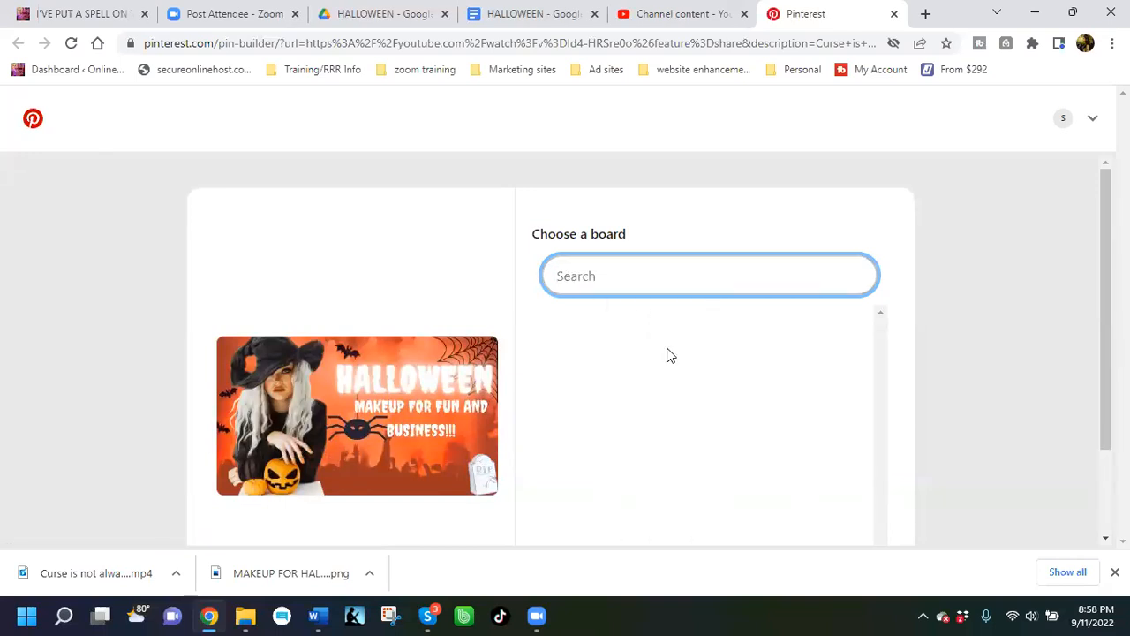
scroll(669, 354, down, 1)
scroll(674, 397, up, 1)
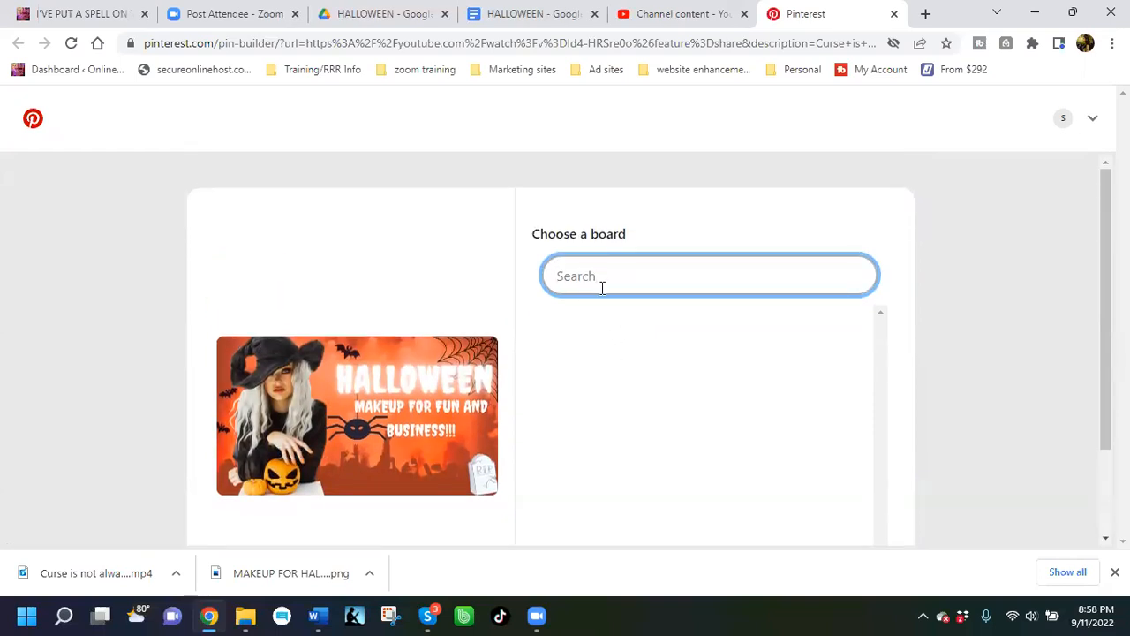
scroll(600, 285, down, 1)
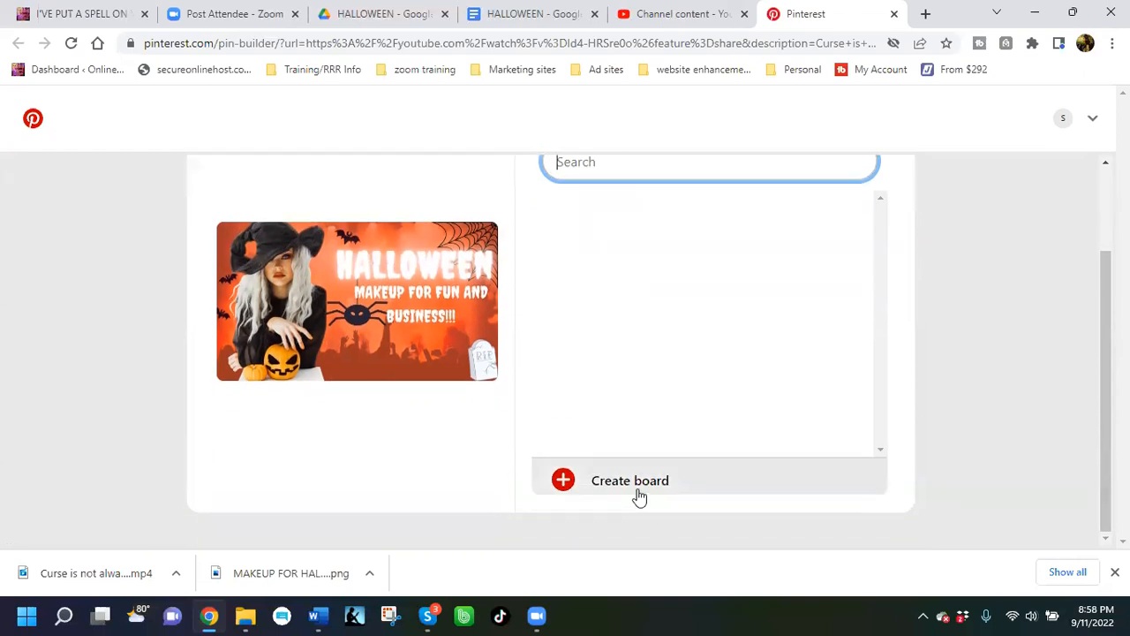
scroll(631, 275, up, 1)
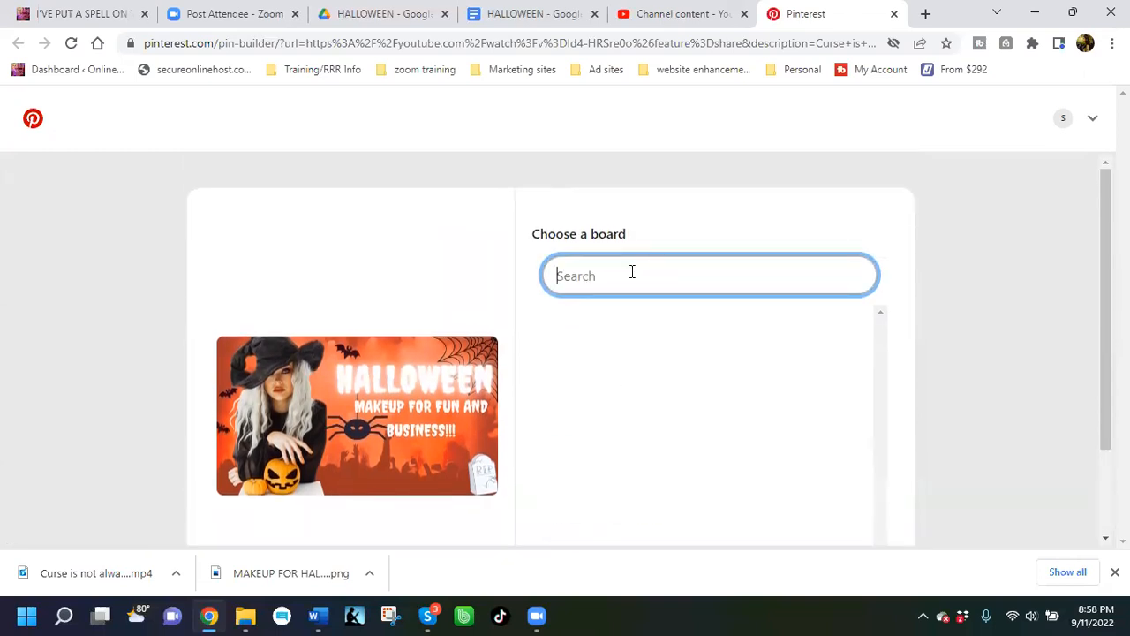
text(halo)
text(loween)
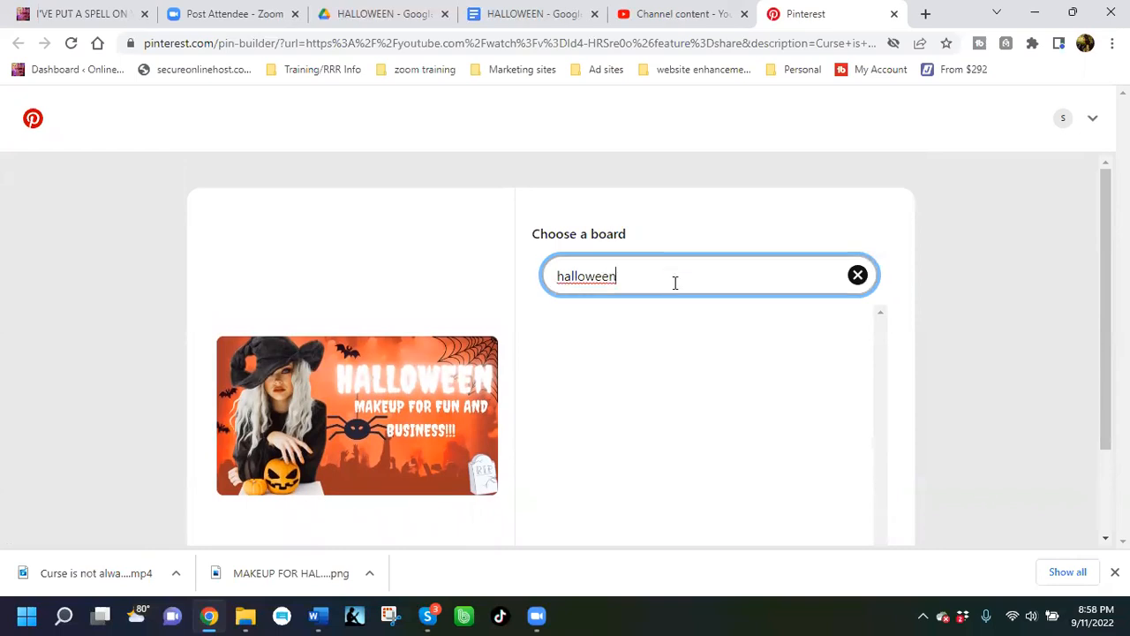
scroll(674, 282, down, 1)
scroll(676, 283, down, 1)
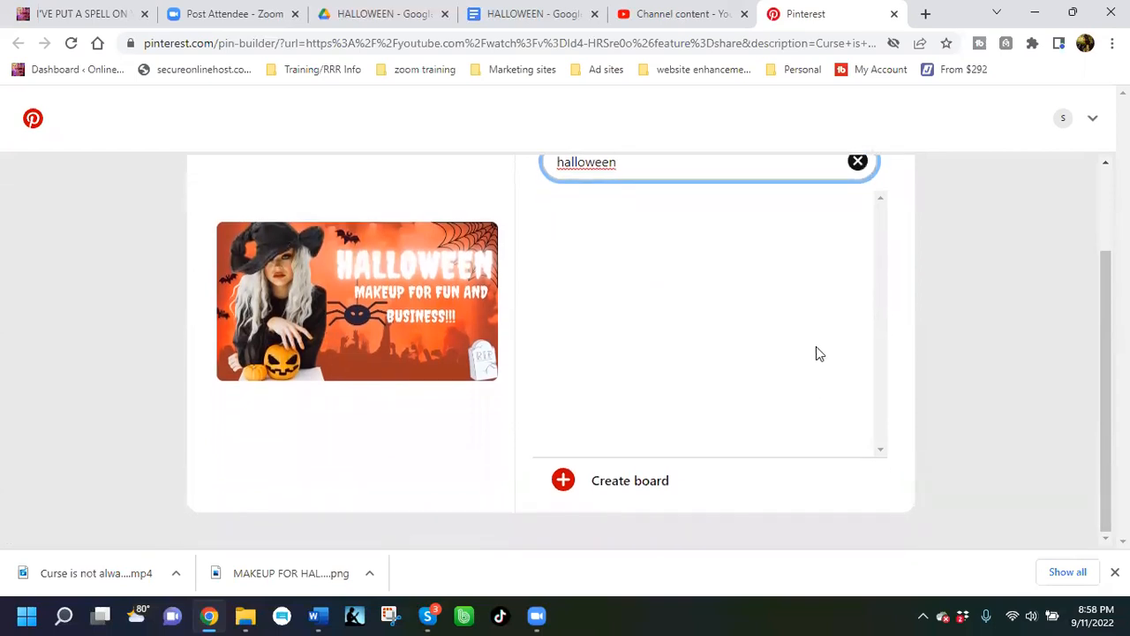
scroll(745, 379, up, 1)
scroll(741, 378, up, 1)
scroll(713, 394, down, 2)
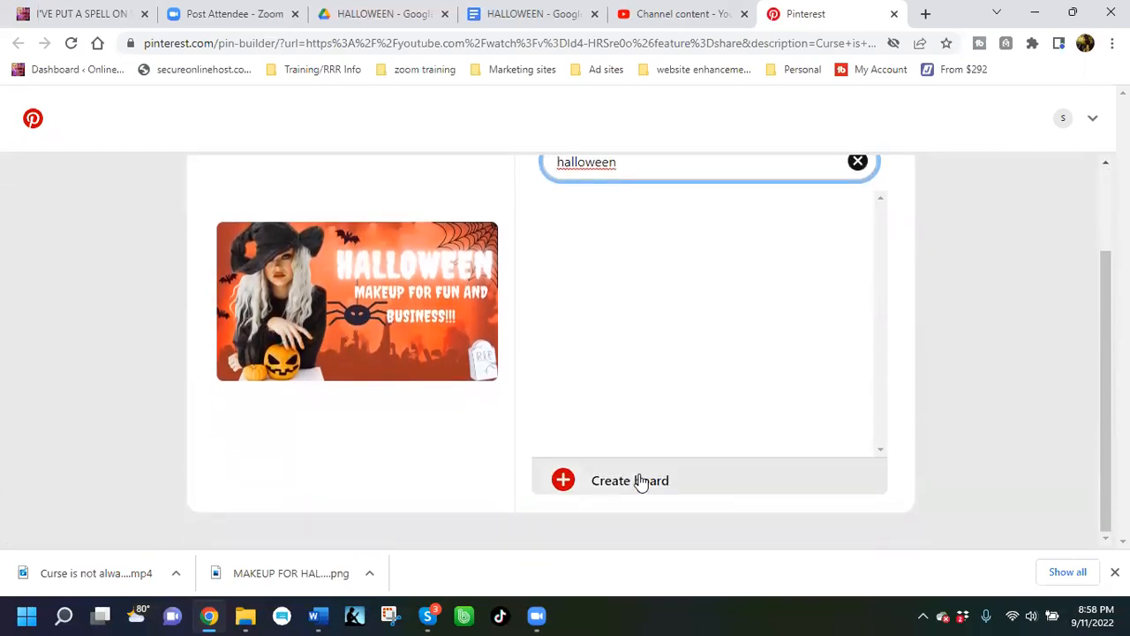
scroll(719, 379, up, 1)
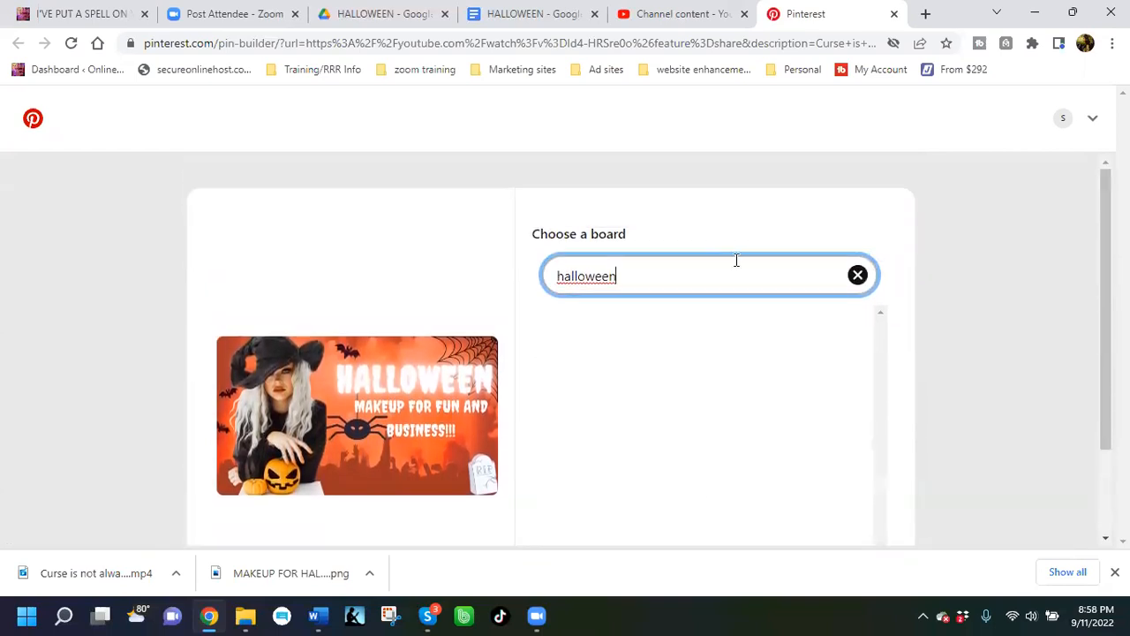
click(895, 15)
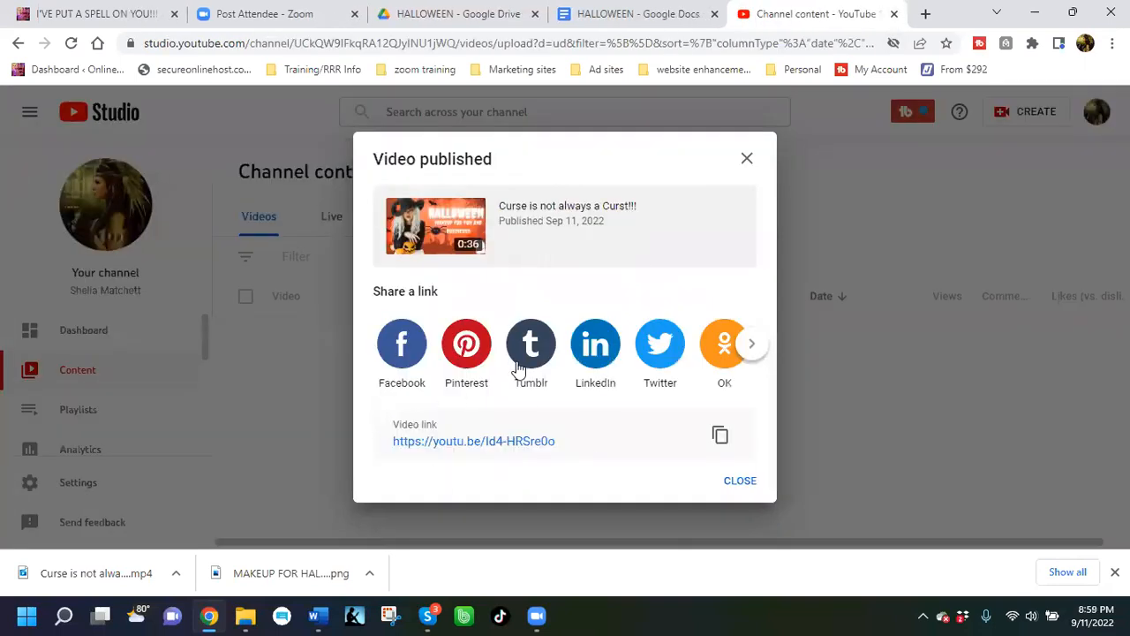
Step: Share the published video on Twitter with "- Halloween adult style!!!" added after the prefilled text, and send the tweet
click(659, 347)
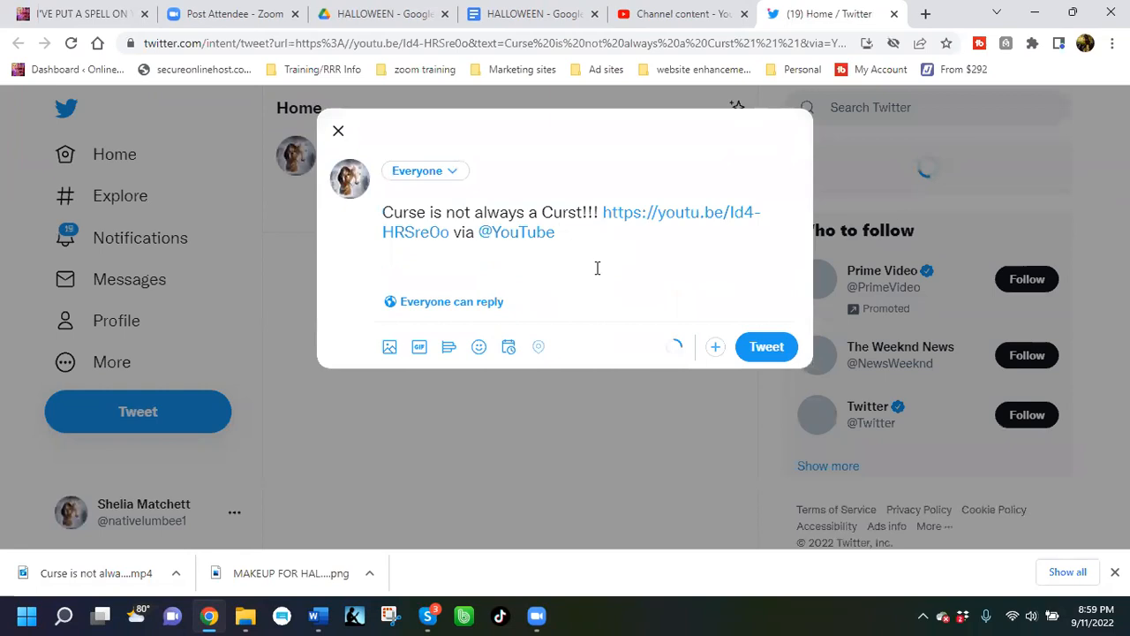
text(- Haloo)
key(BackSpace)
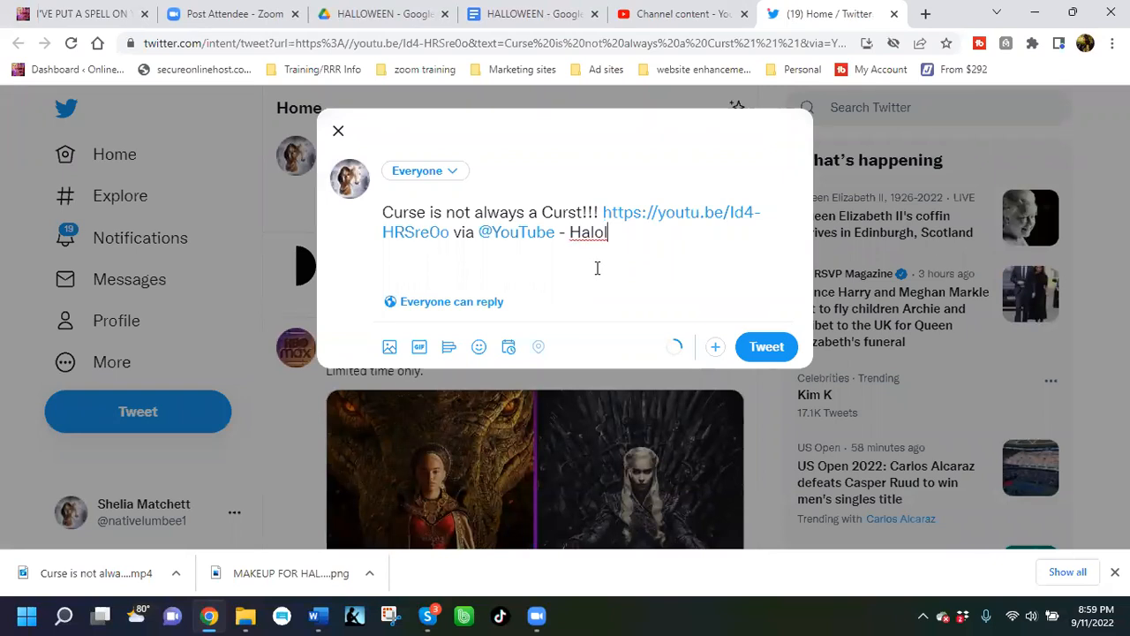
key(BackSpace)
key(BackSpace)
text(loween daul)
key(BackSpace)
key(BackSpace)
key(BackSpace)
key(BackSpace)
text(ad)
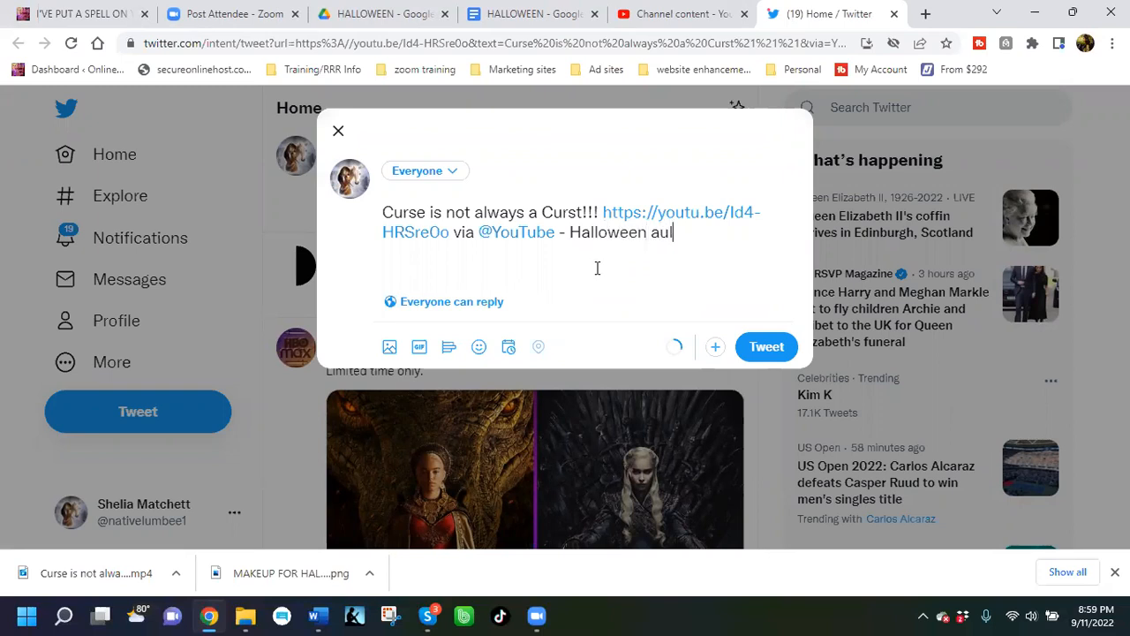
text(ult style!!!)
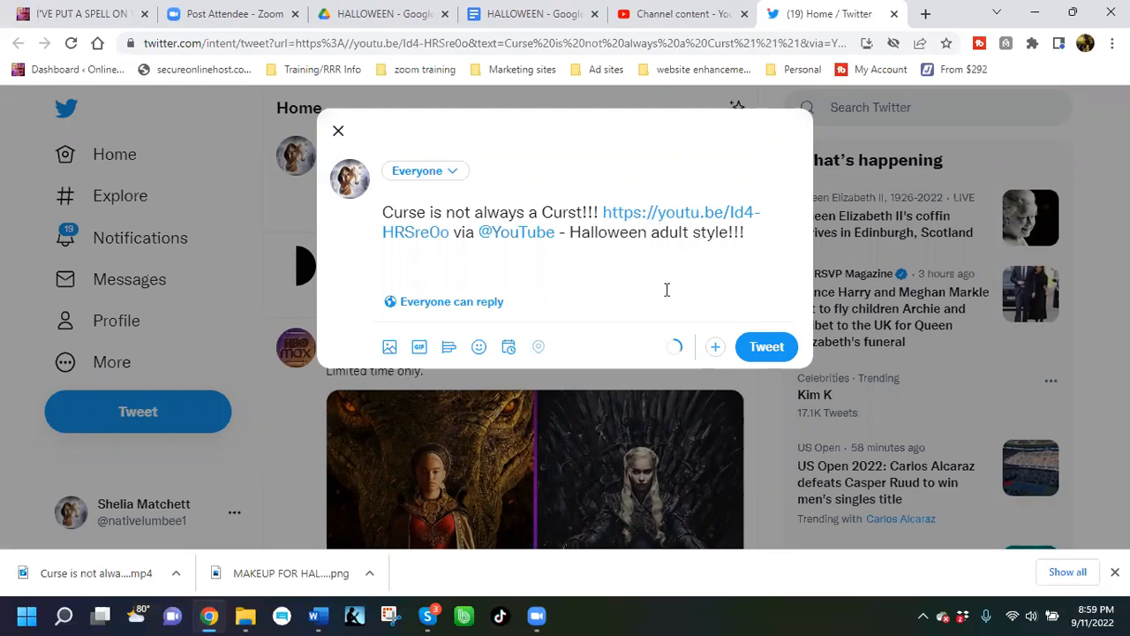
click(766, 347)
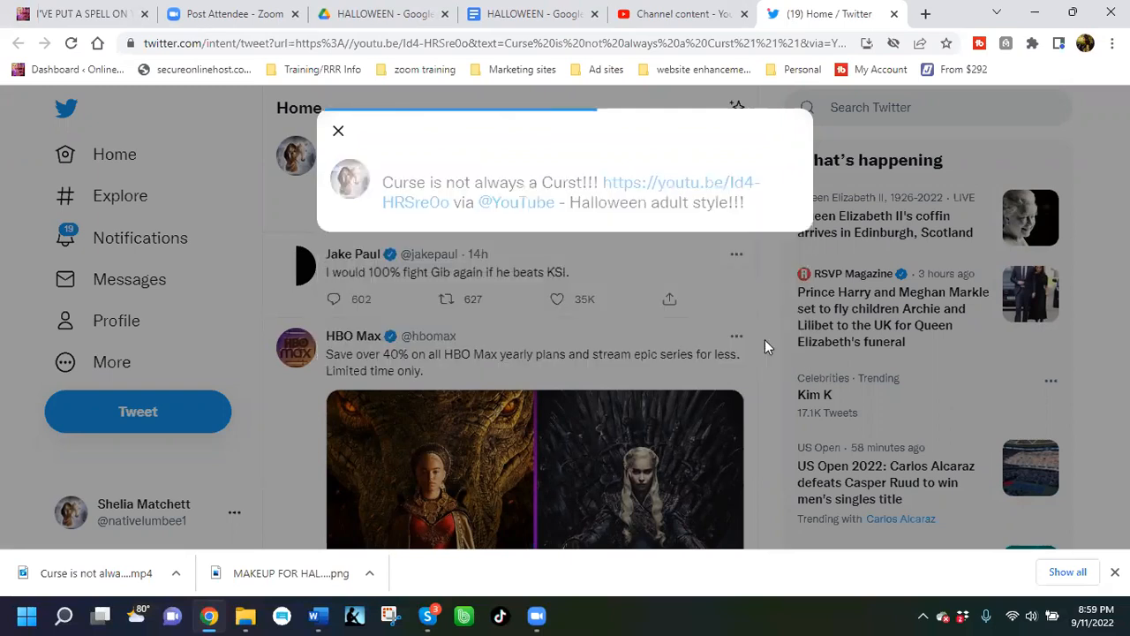
Step: Check the new tweet in the Twitter home feed and close the Twitter page
scroll(634, 318, down, 4)
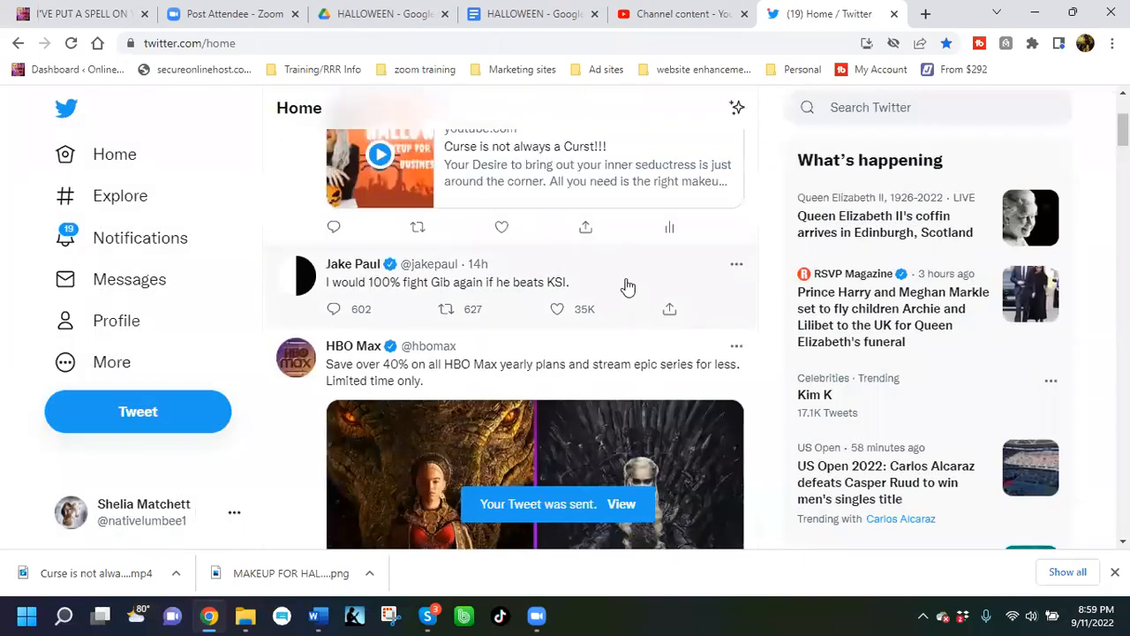
scroll(717, 338, down, 2)
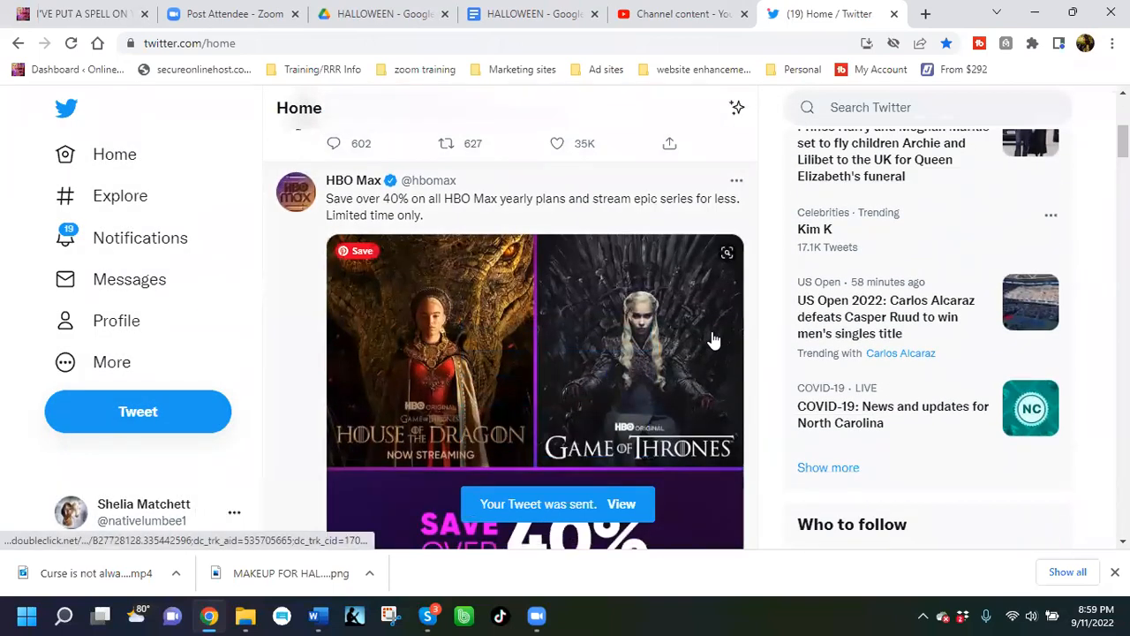
scroll(714, 340, up, 5)
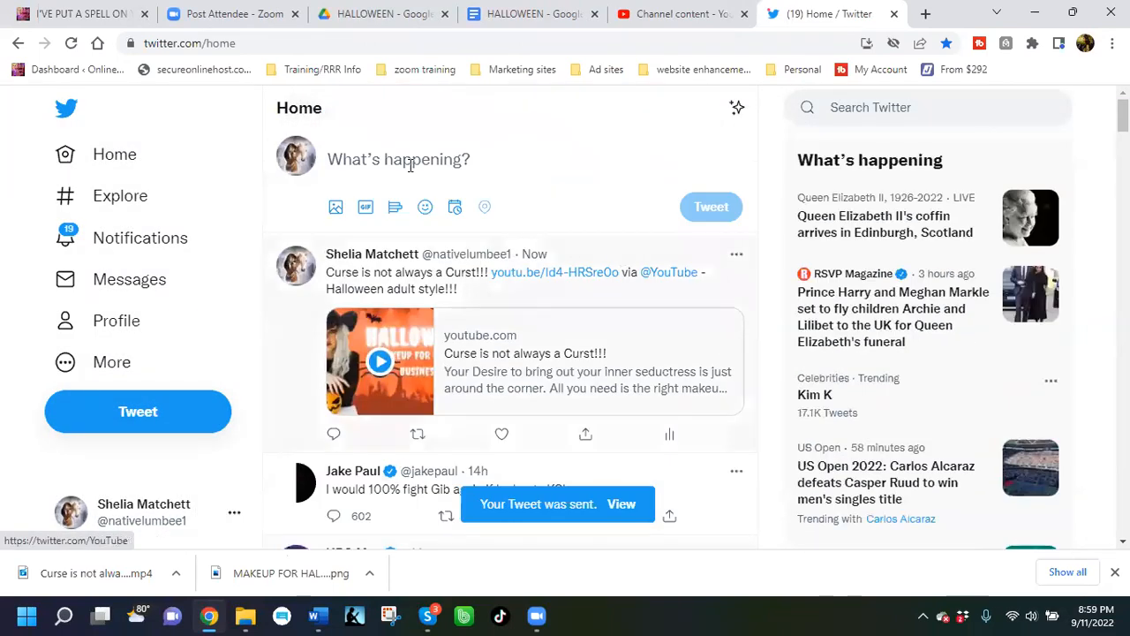
click(894, 13)
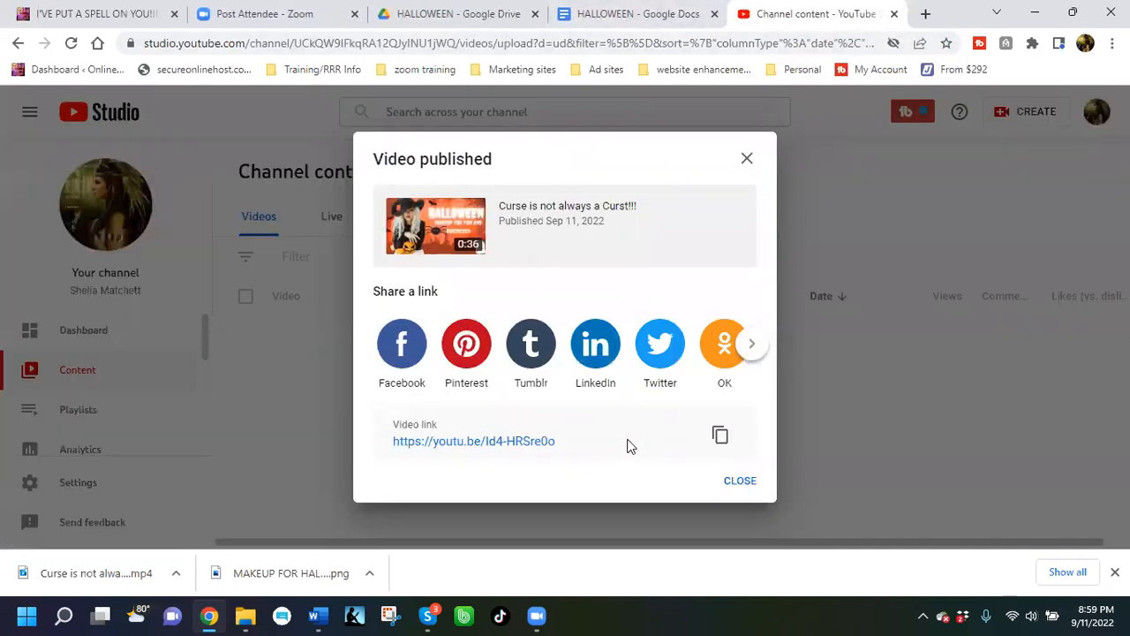
Step: Look through the remaining sharing services offered for the published video and close the sharing dialog
click(752, 345)
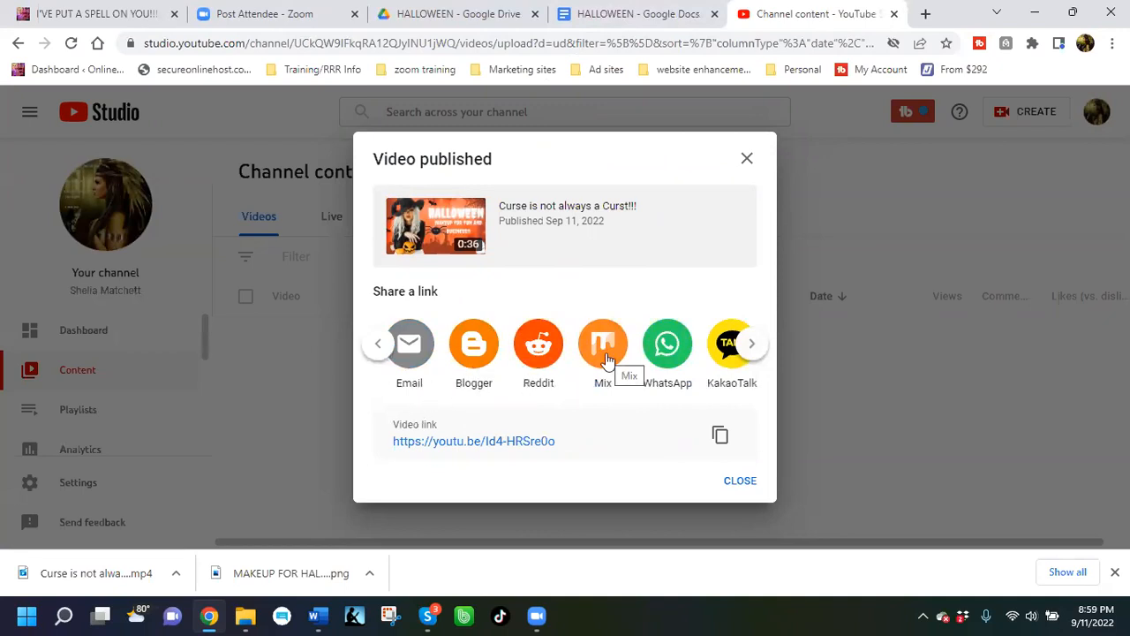
click(753, 346)
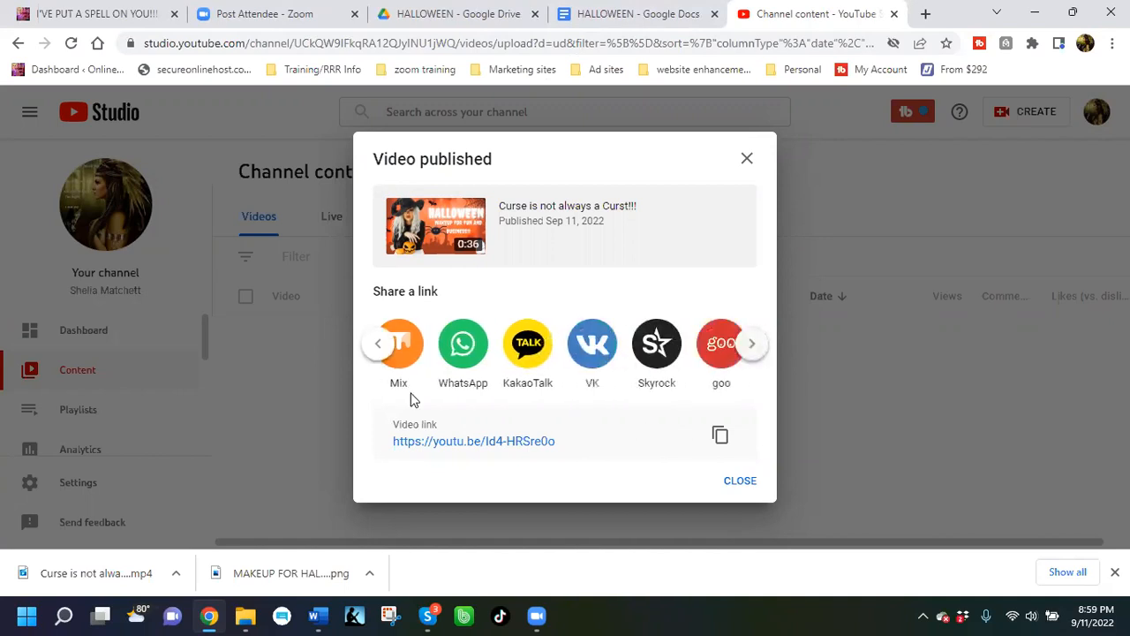
click(380, 351)
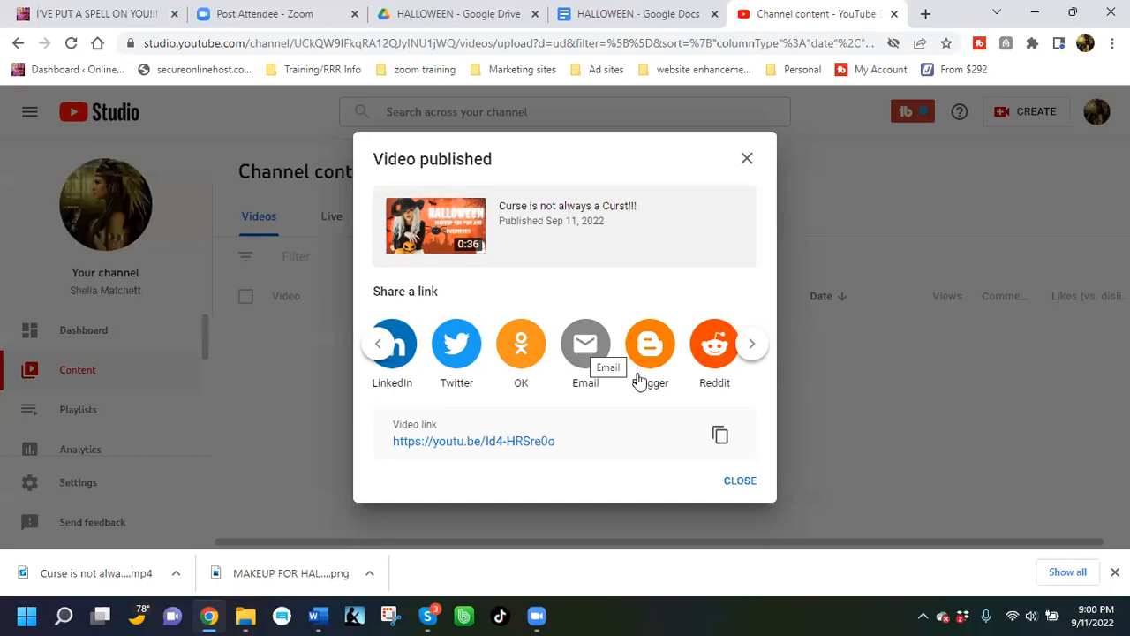
click(750, 483)
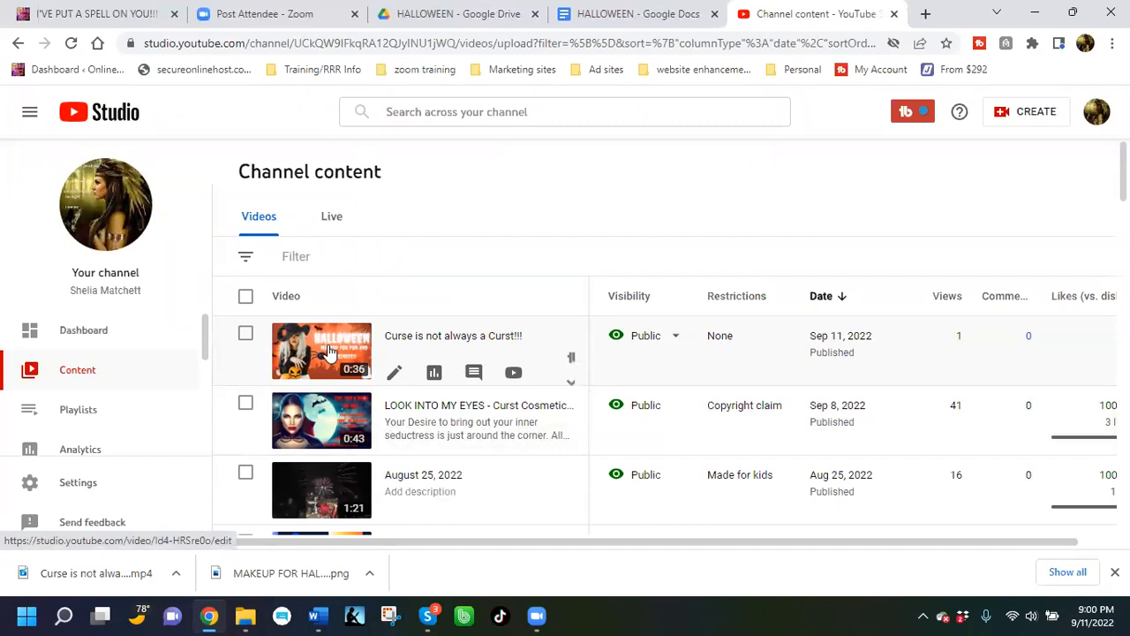
Step: Open the watch page of "Curse is not always a Curst!!!" from its video details, keeping a single copy, and unmute playback
click(328, 352)
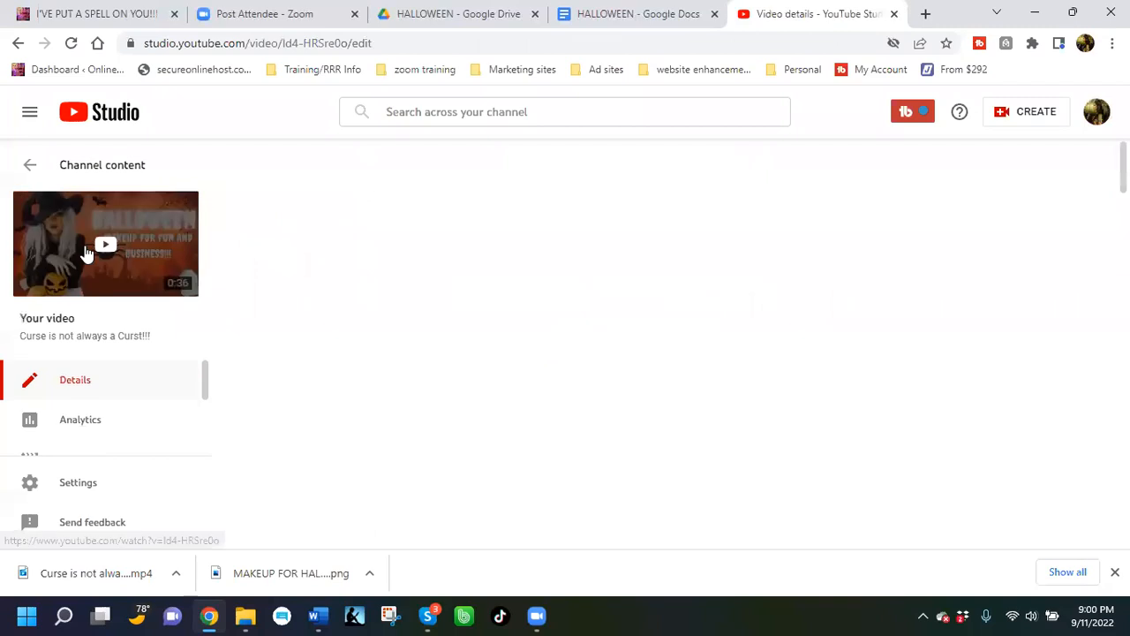
double_click(70, 238)
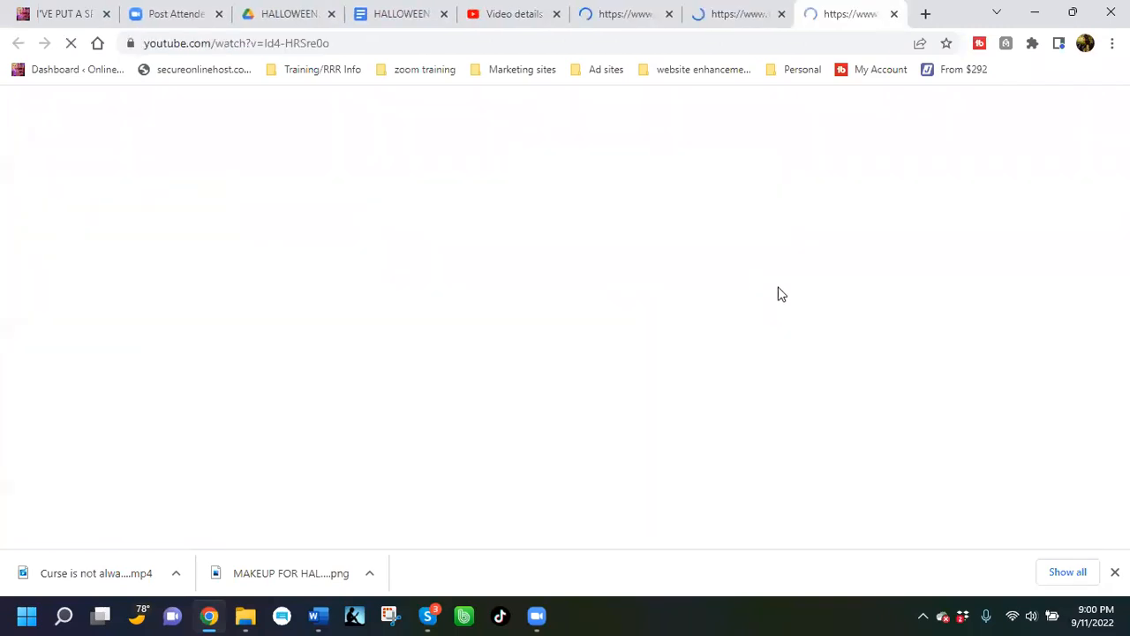
click(669, 14)
click(669, 14)
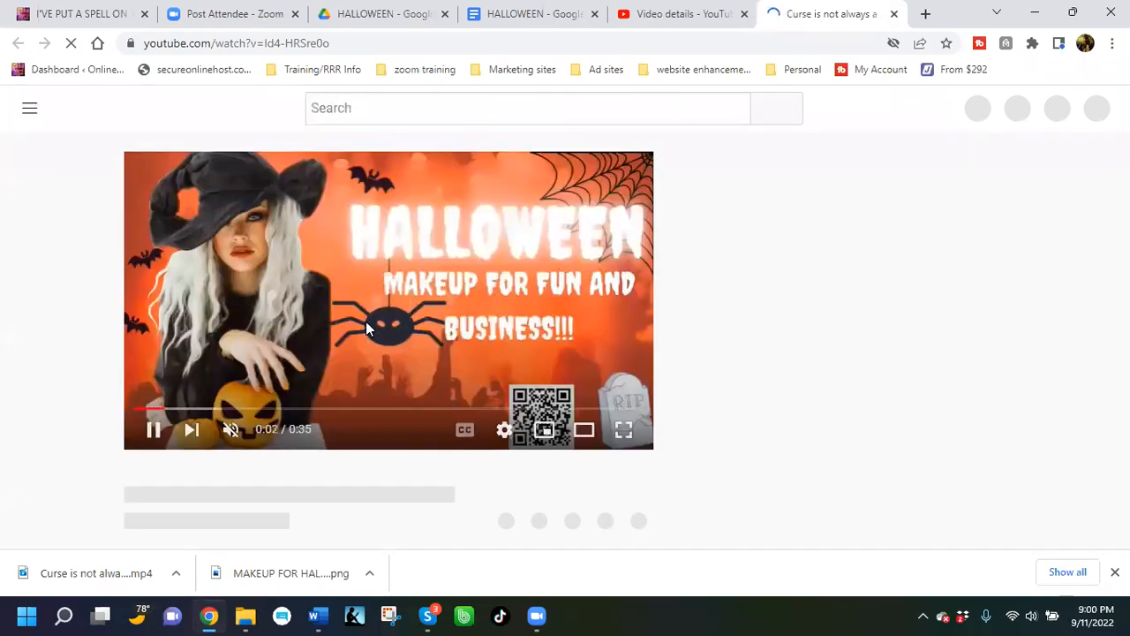
click(231, 431)
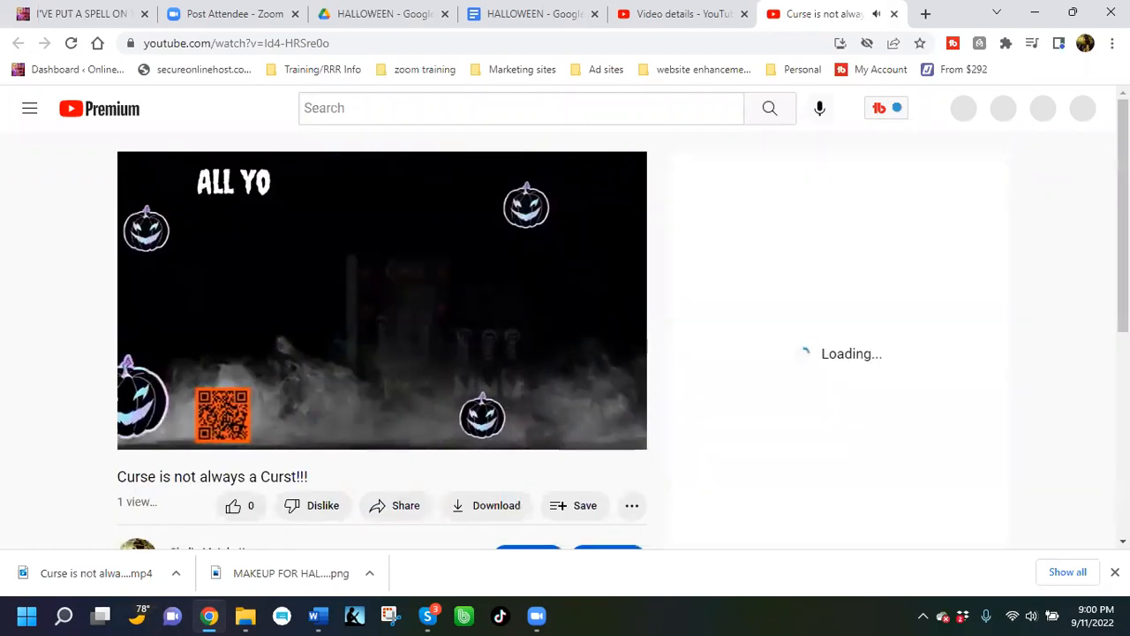
Step: Start a comment under the video with the text "Check out more at:"
scroll(698, 375, down, 1)
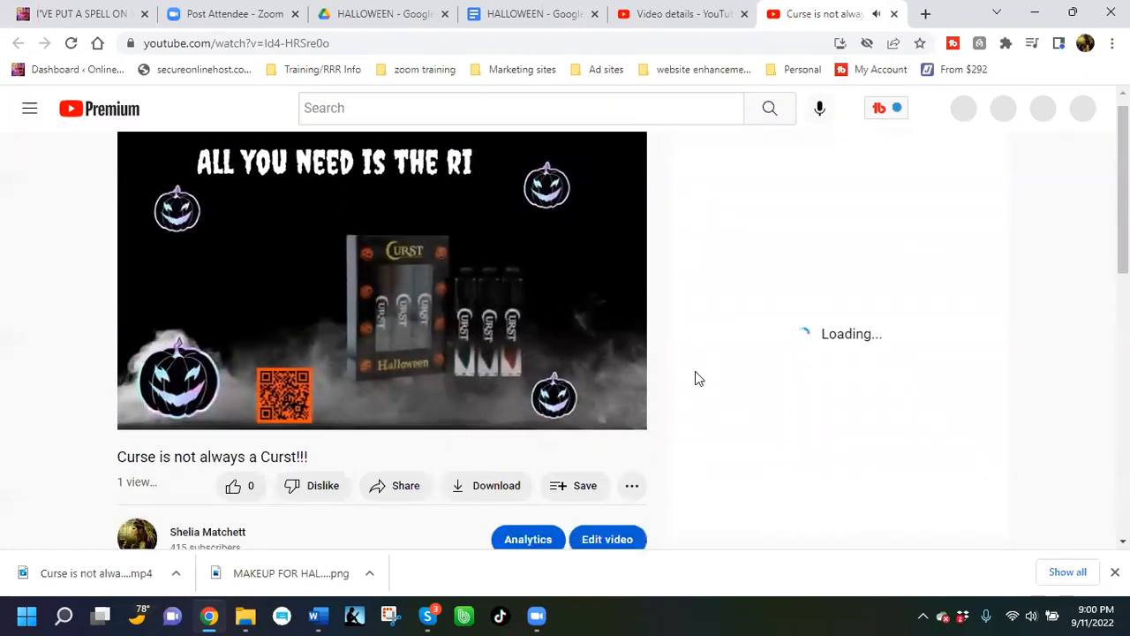
scroll(695, 378, down, 3)
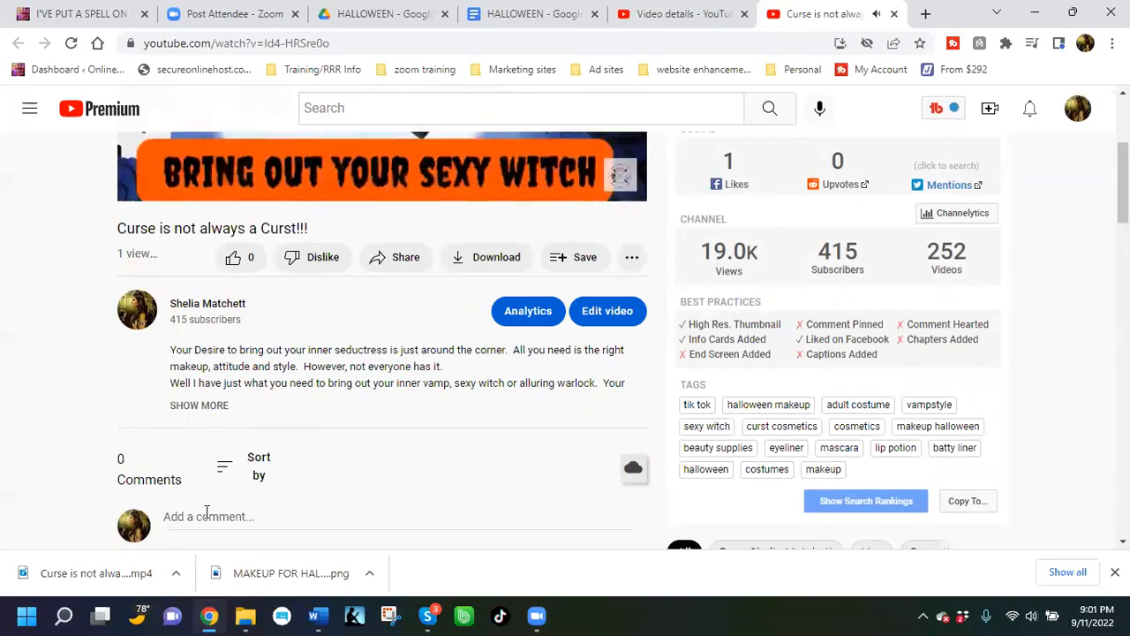
click(234, 516)
text(C)
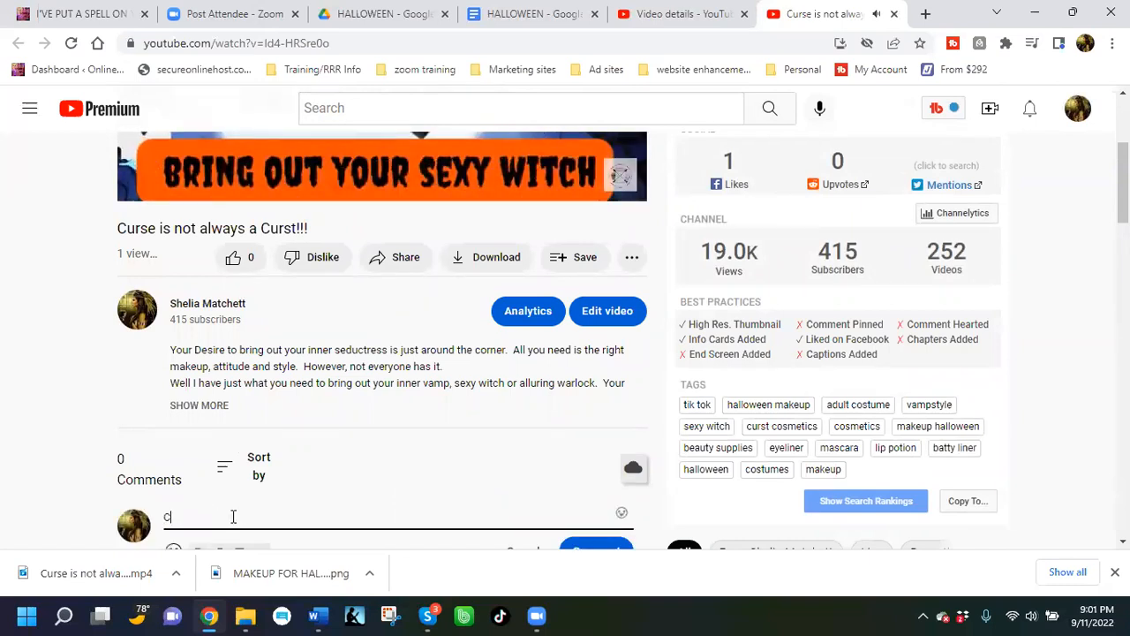
text(heck out more at:)
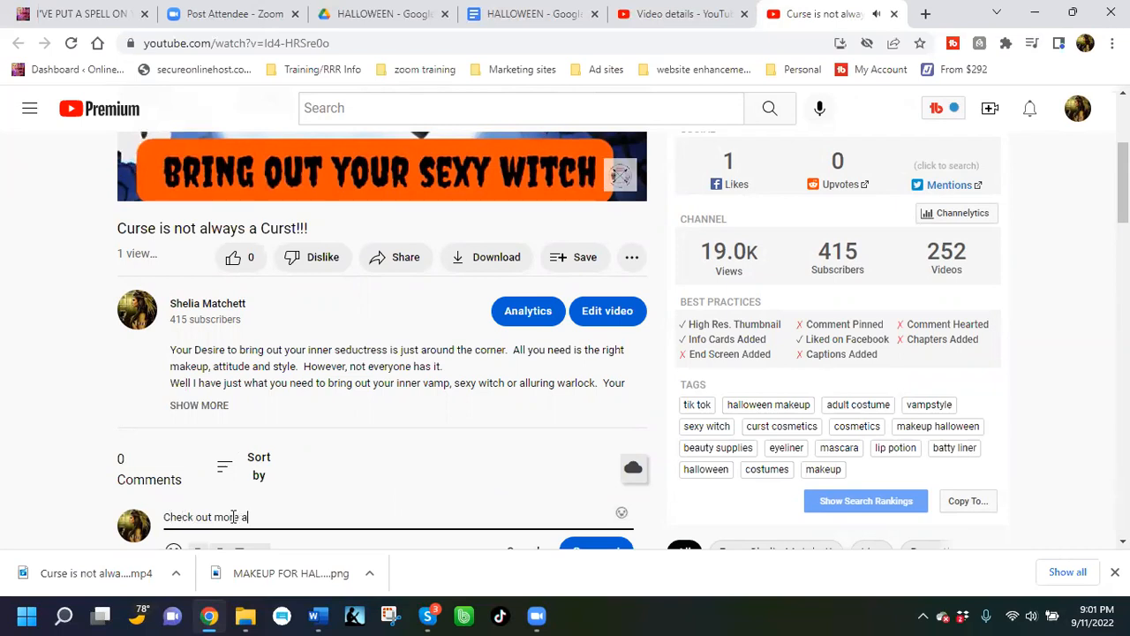
click(77, 14)
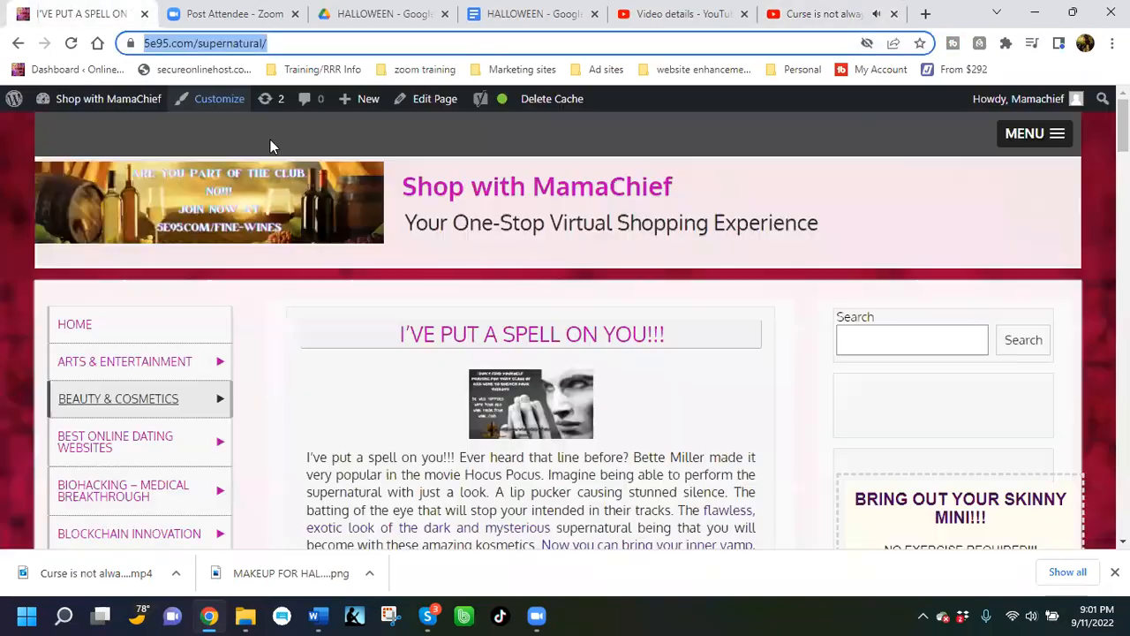
right_click(288, 46)
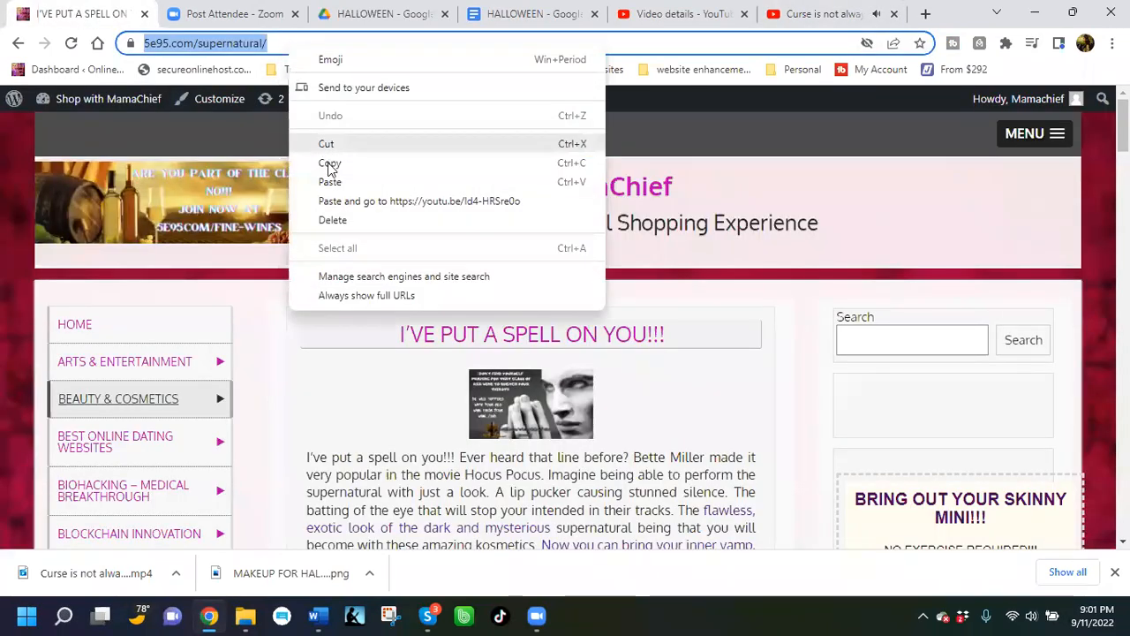
click(328, 163)
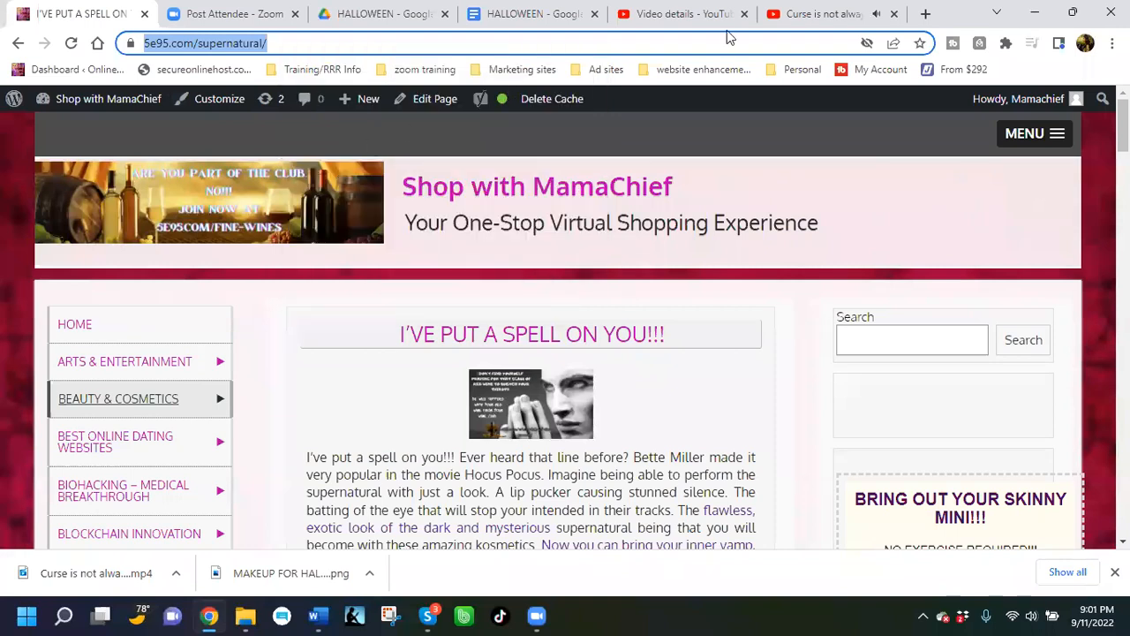
click(799, 14)
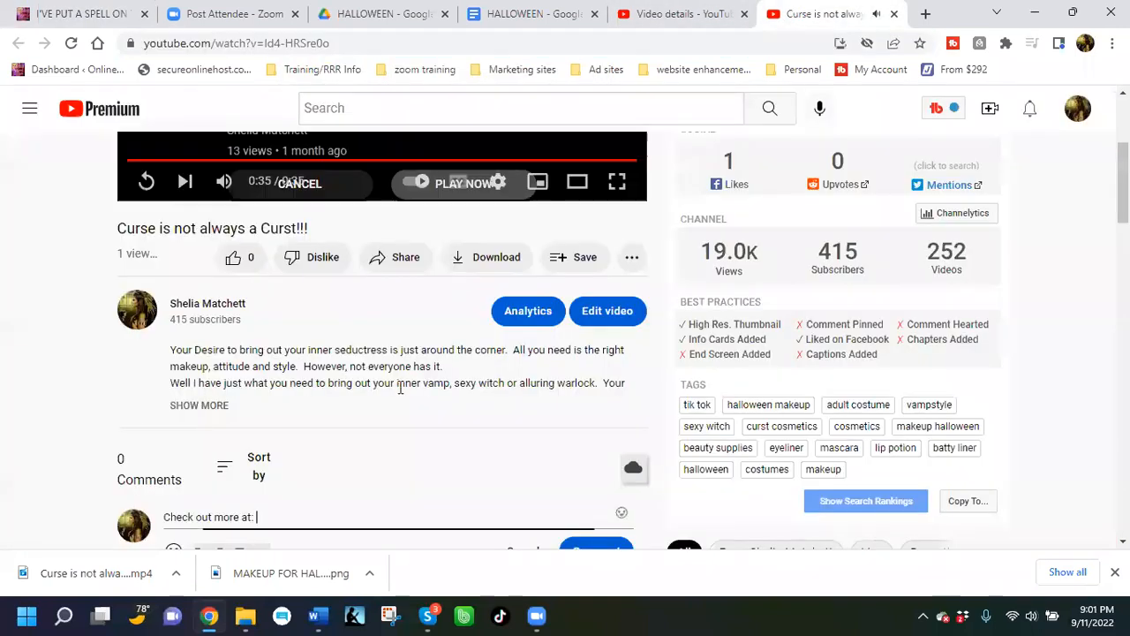
right_click(288, 518)
click(329, 361)
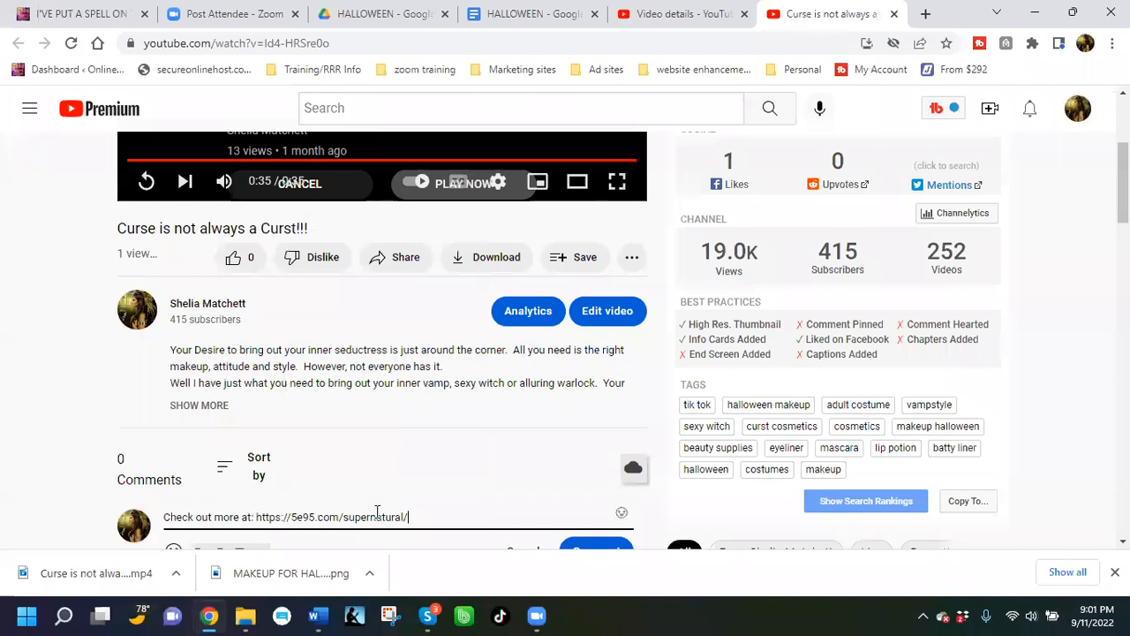
key(Return)
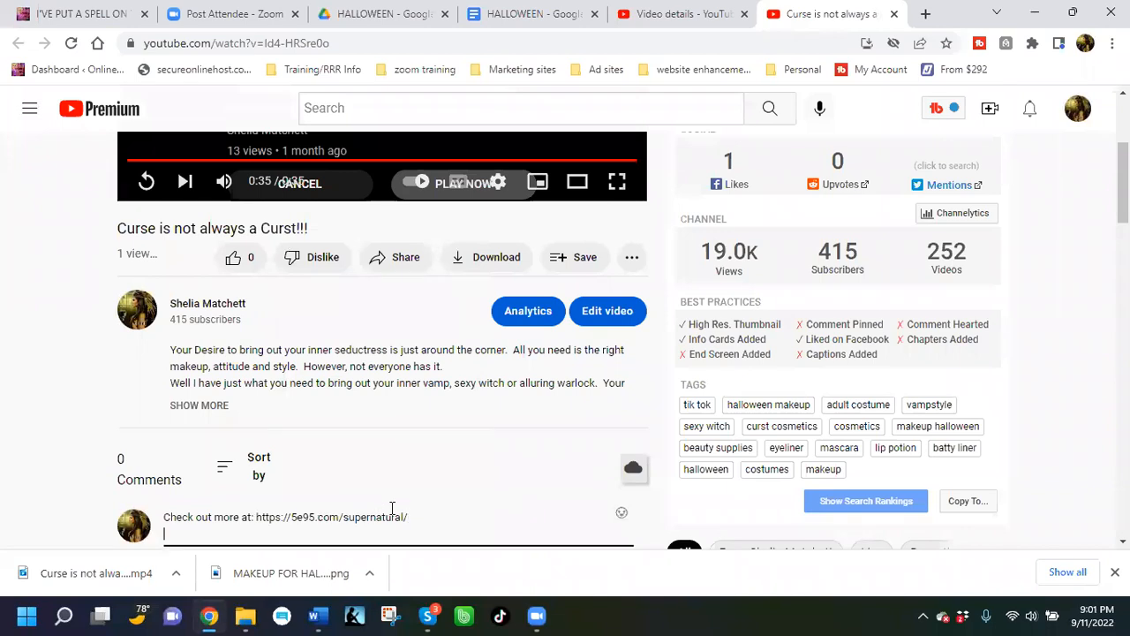
scroll(496, 518, down, 2)
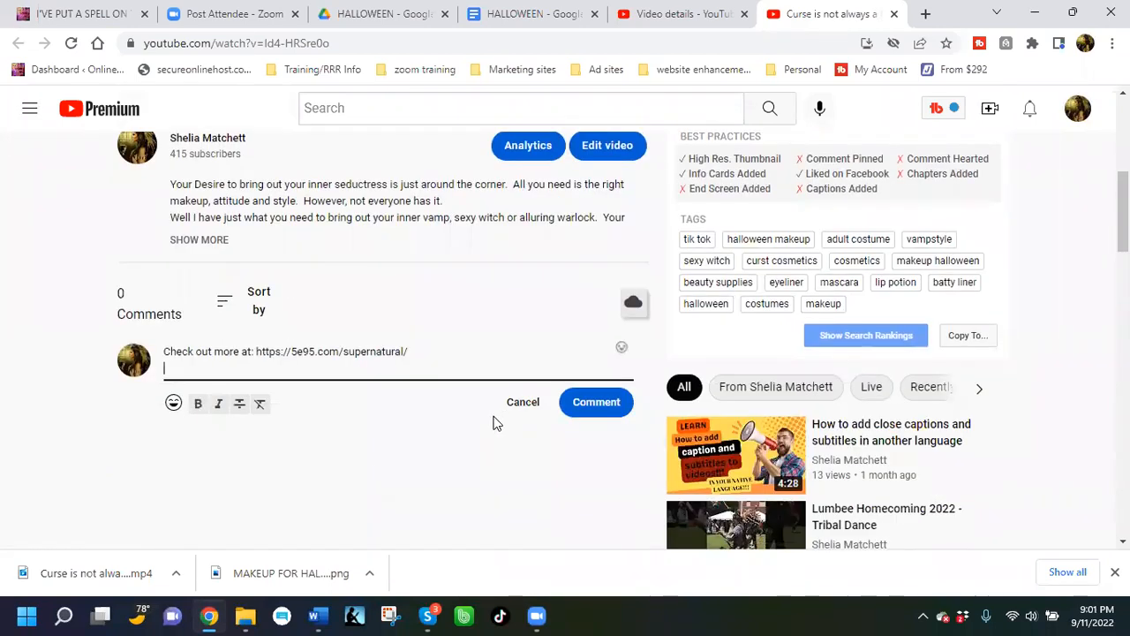
click(594, 406)
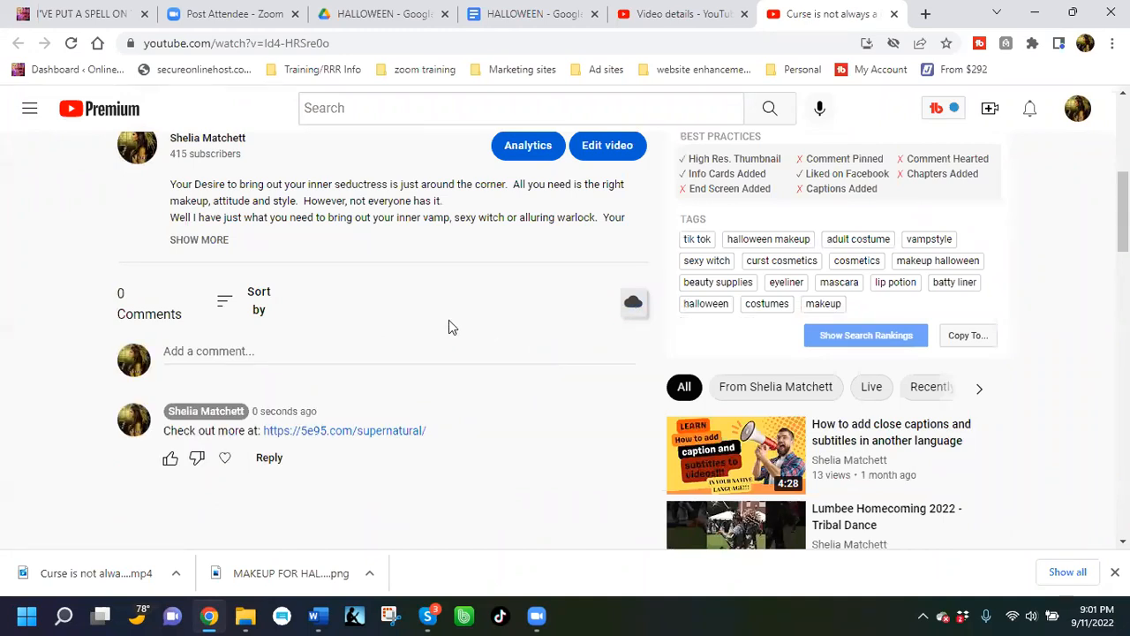
Step: Pause the "How to add close captions and subtitles in another language" video and close its watch page
scroll(448, 326, up, 5)
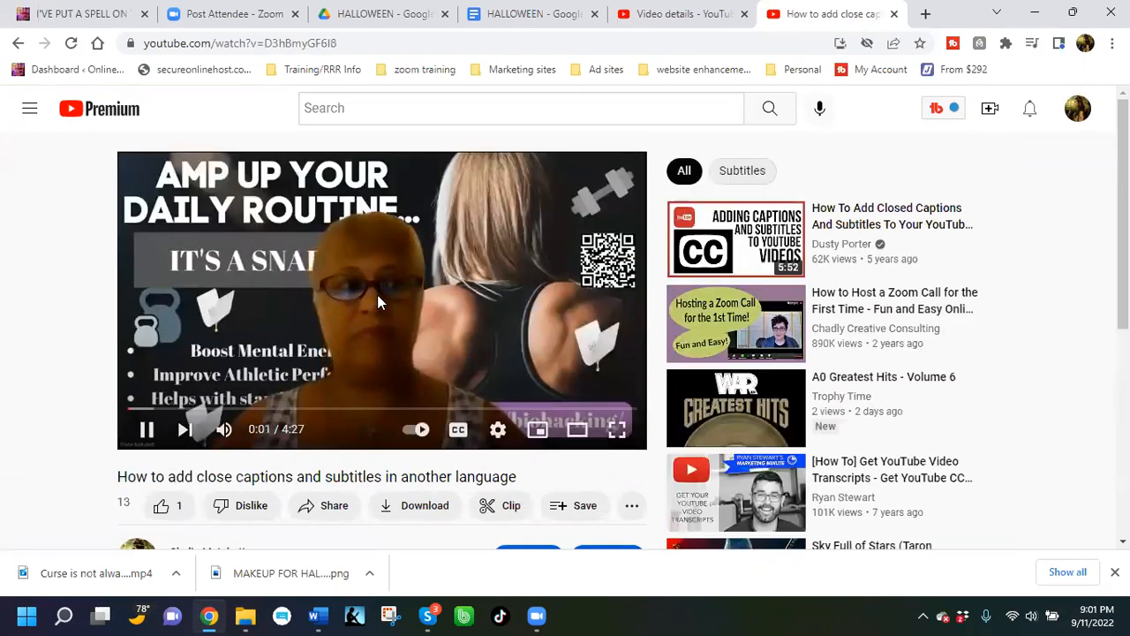
click(379, 277)
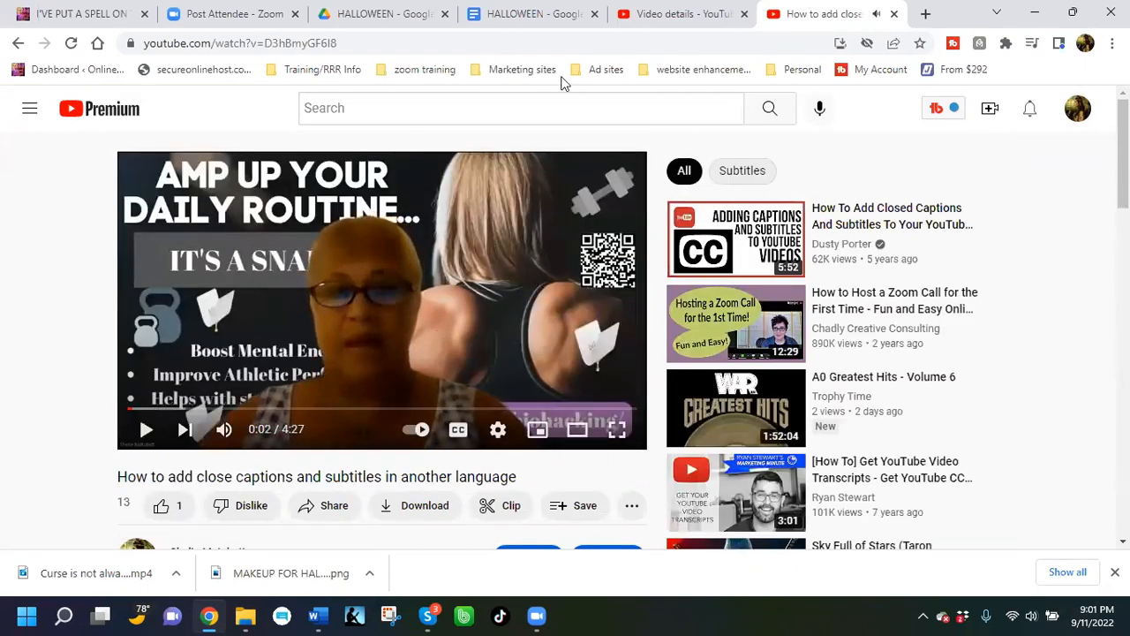
click(894, 14)
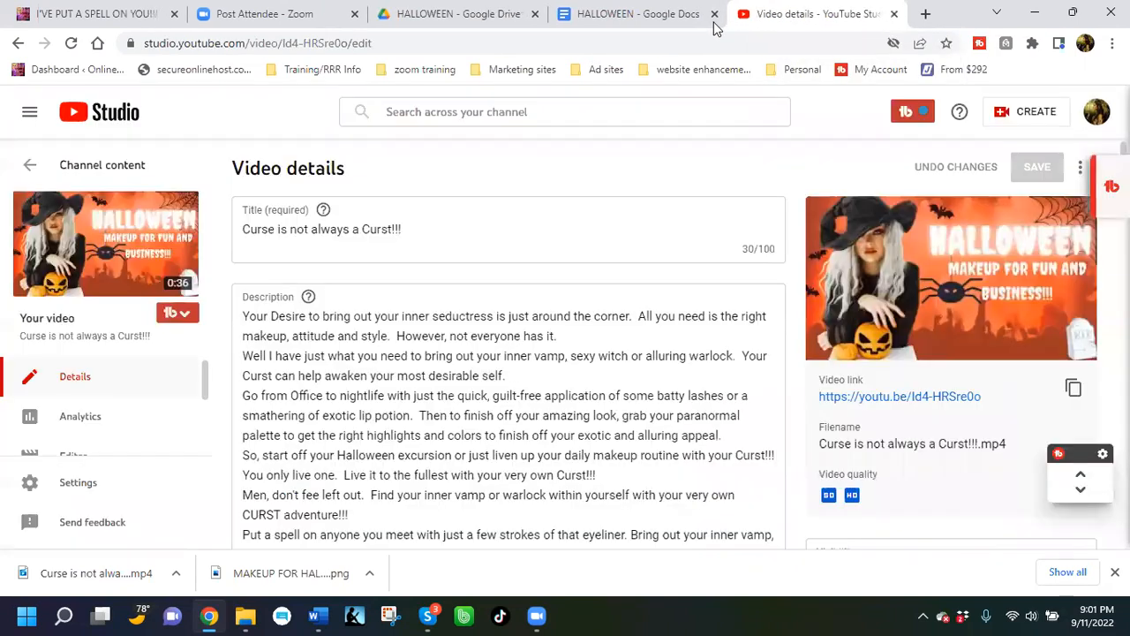
Step: Return to the channel content list and look over the uploaded videos
click(31, 168)
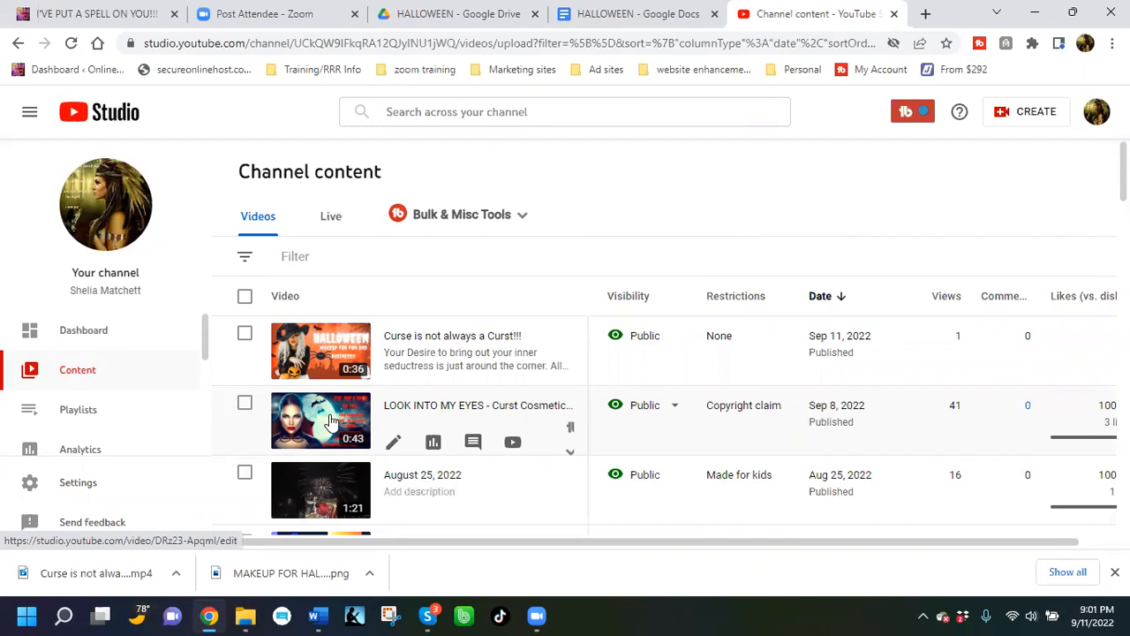
scroll(331, 422, down, 1)
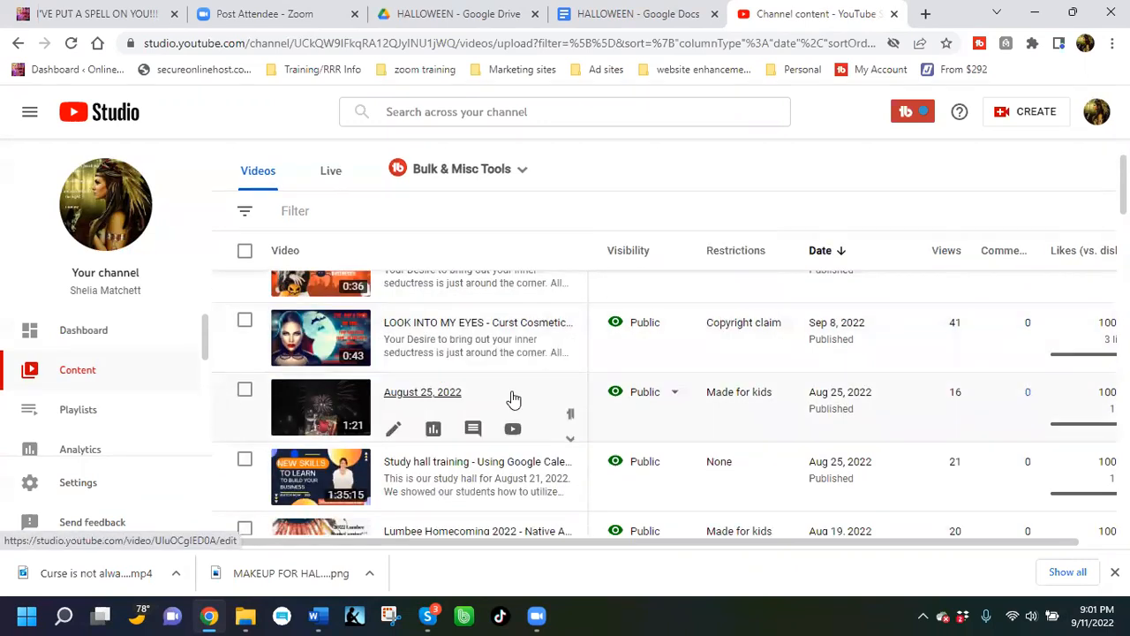
scroll(512, 400, up, 1)
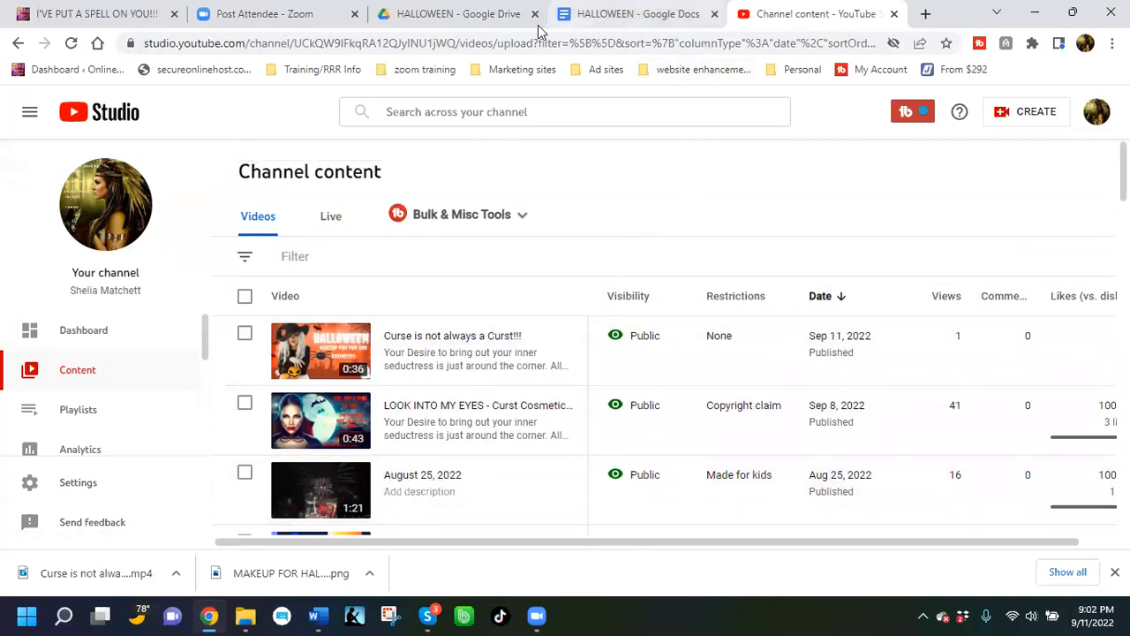
Step: Close the YouTube Studio, Google Drive and HALLOWEEN document pages, and minimize the browser to return to the Zoom meeting
click(895, 15)
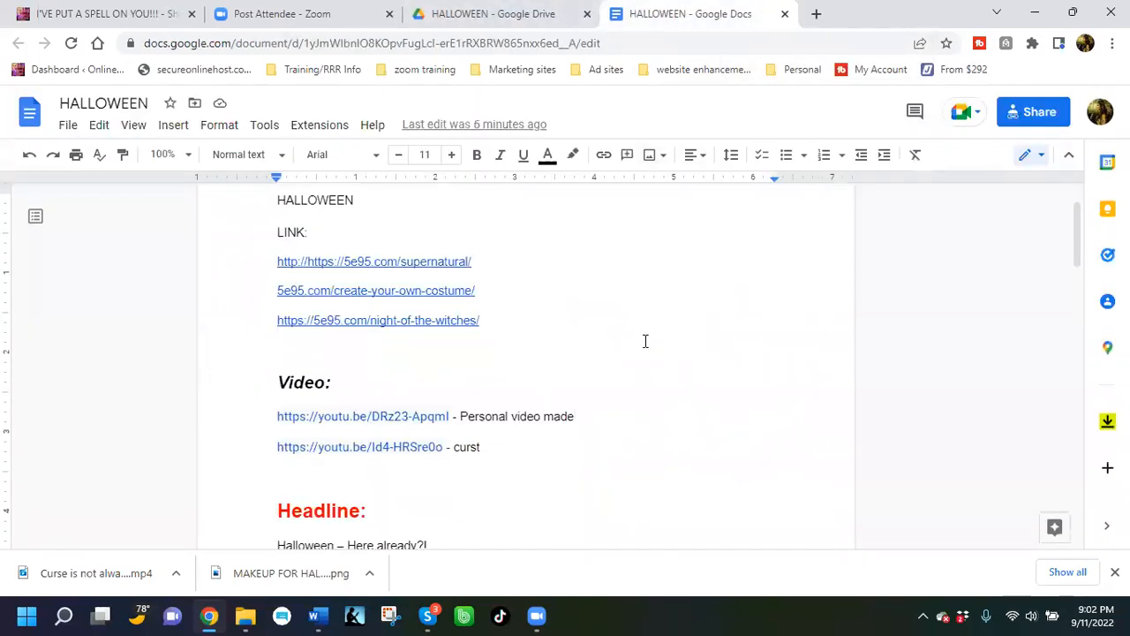
click(479, 13)
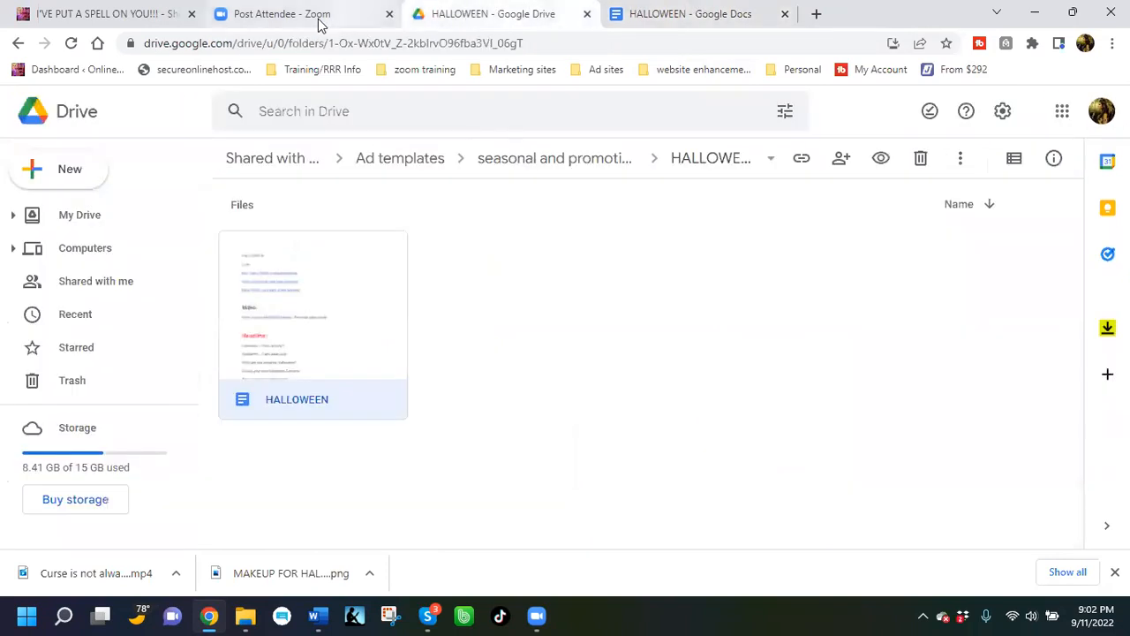
click(587, 14)
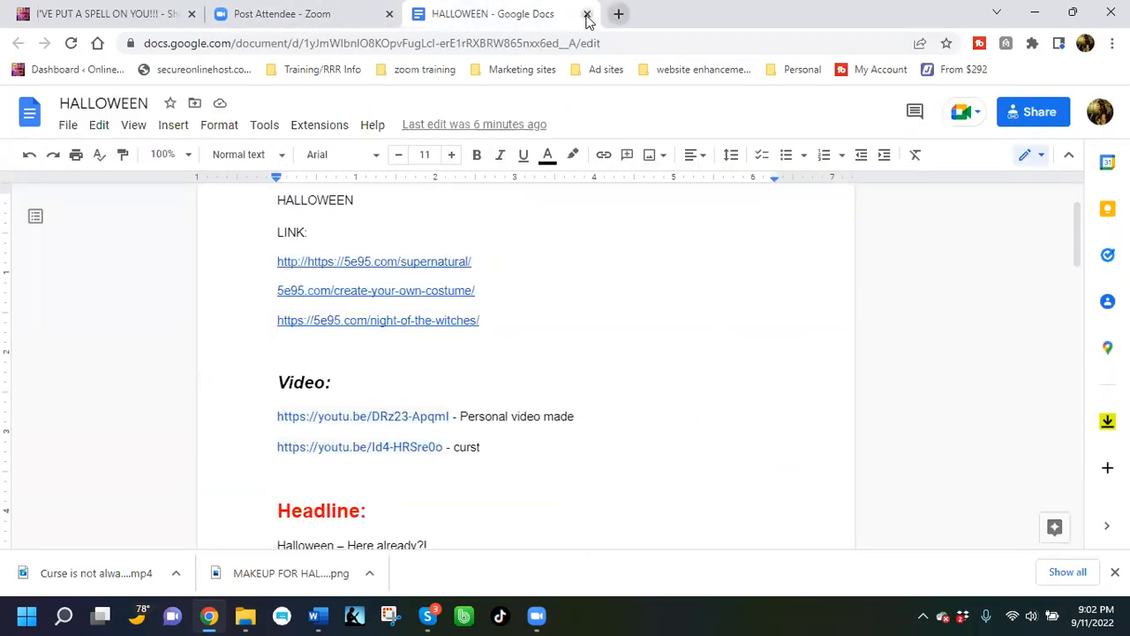
click(587, 14)
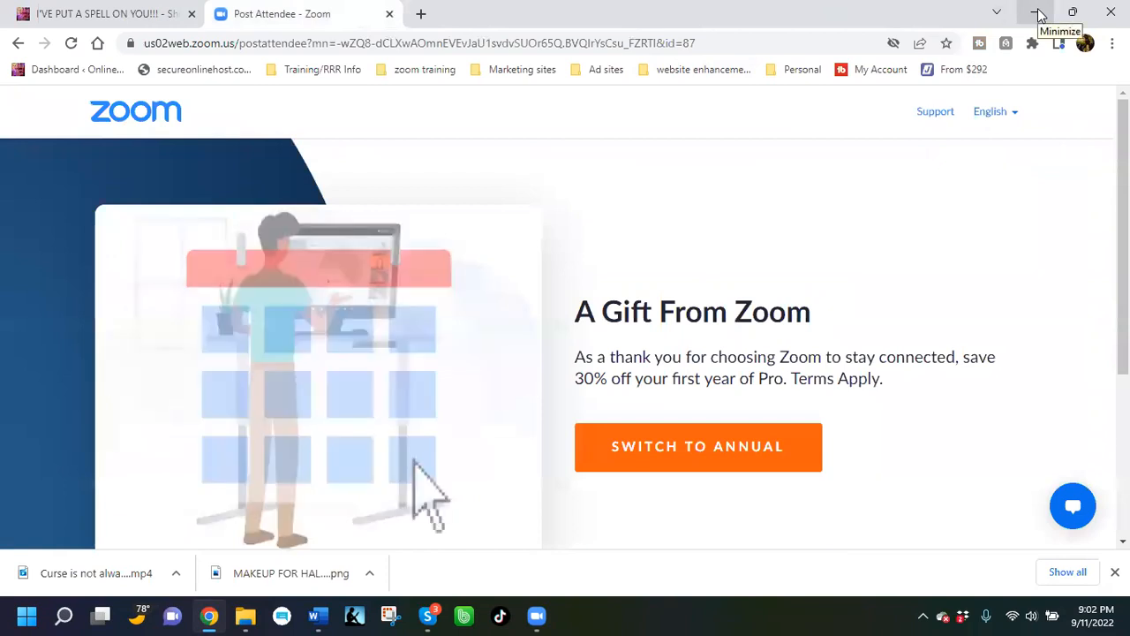
click(1038, 14)
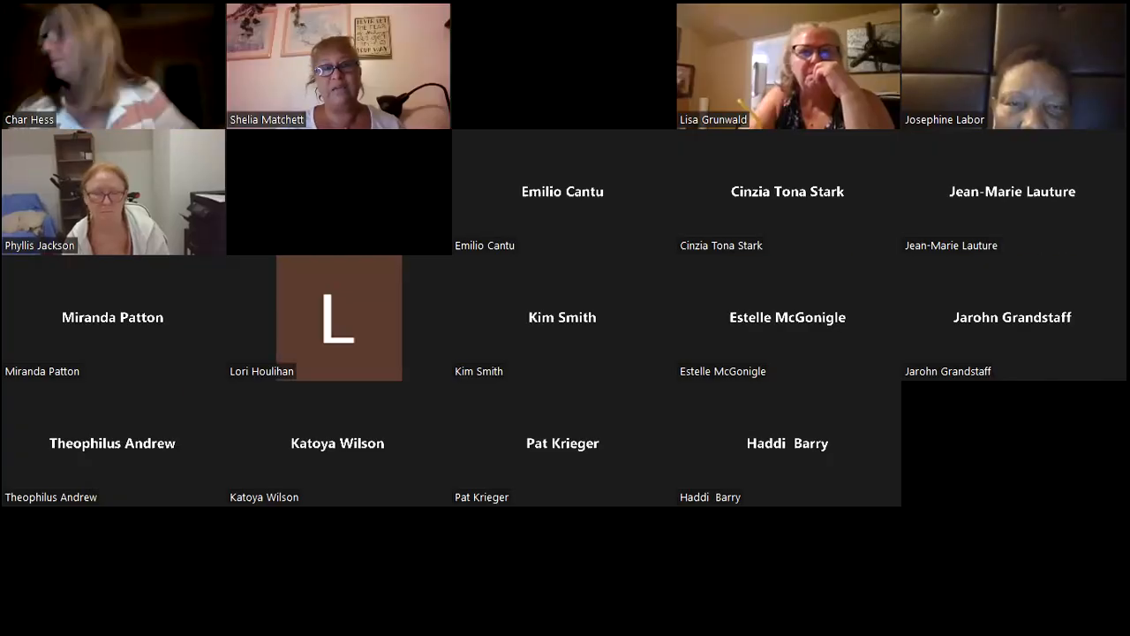